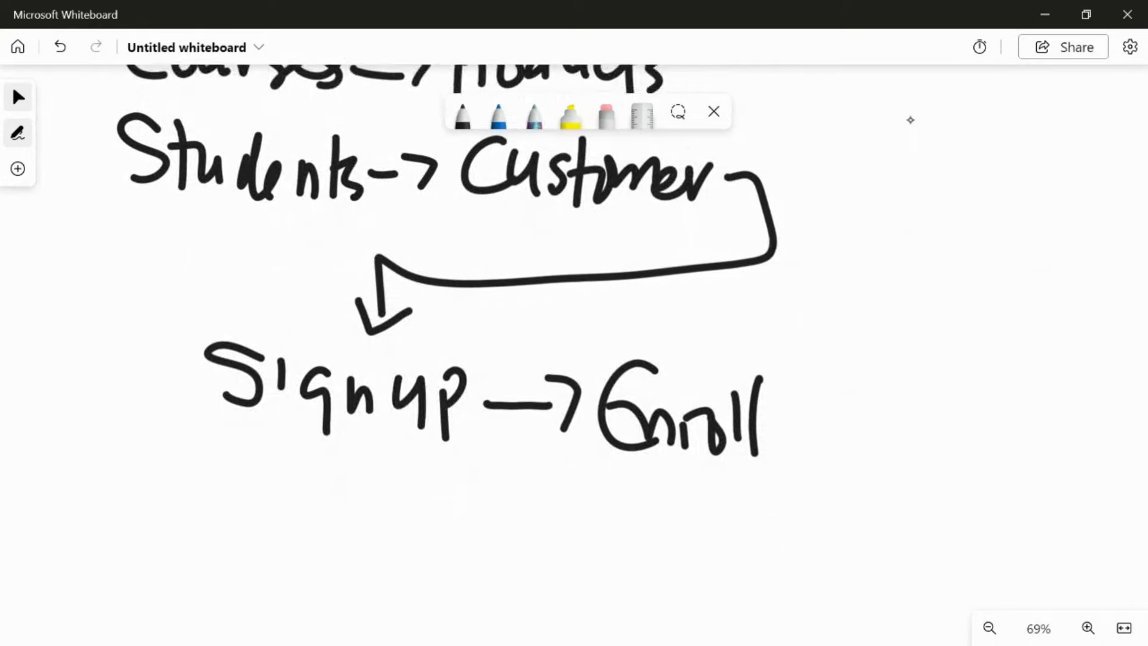
- Draw an arrow after "Enroll" on the whiteboard and handwrite "Take" in black pen
scroll(910, 120, up, 1)
click(462, 115)
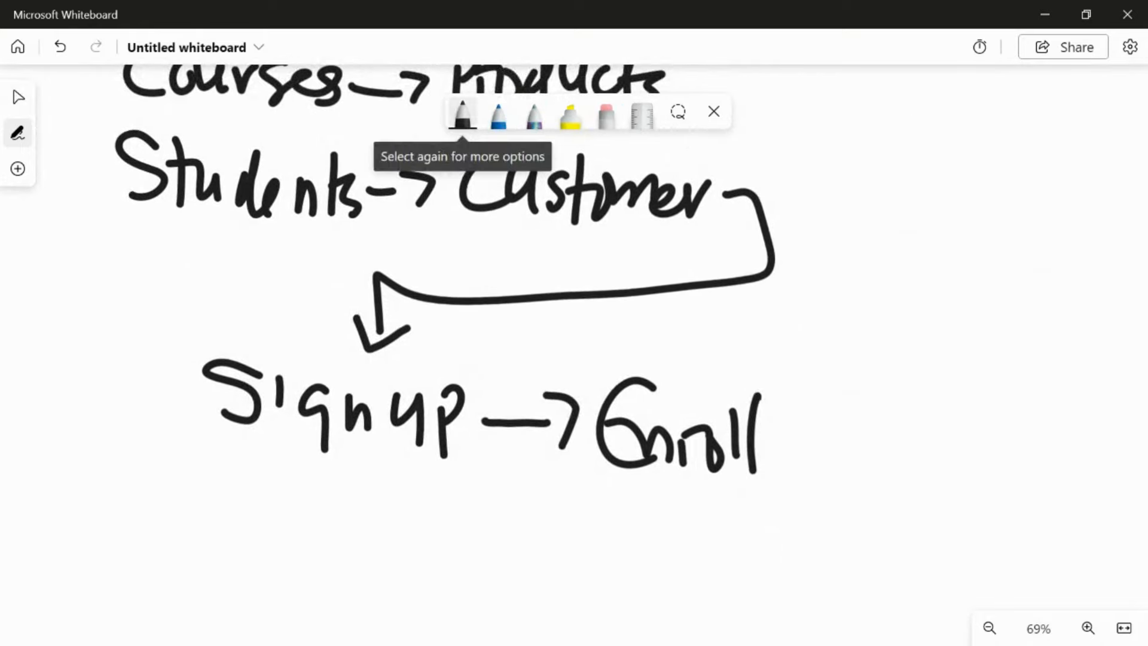
drag(781, 435, 827, 434)
drag(830, 411, 844, 450)
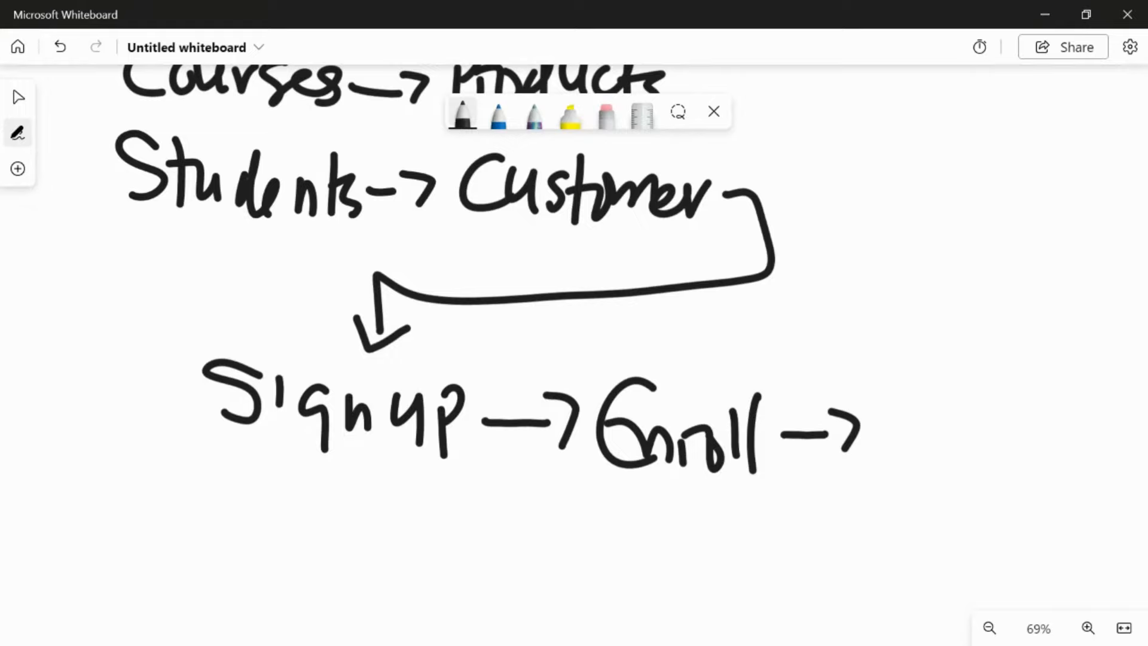
drag(907, 412, 904, 456)
drag(859, 396, 912, 375)
mouse_move(926, 413)
mouse_down()
mouse_move(954, 403)
mouse_move(945, 446)
mouse_up()
mouse_move(958, 406)
mouse_down()
mouse_move(960, 448)
mouse_move(980, 445)
mouse_up()
drag(981, 431, 995, 447)
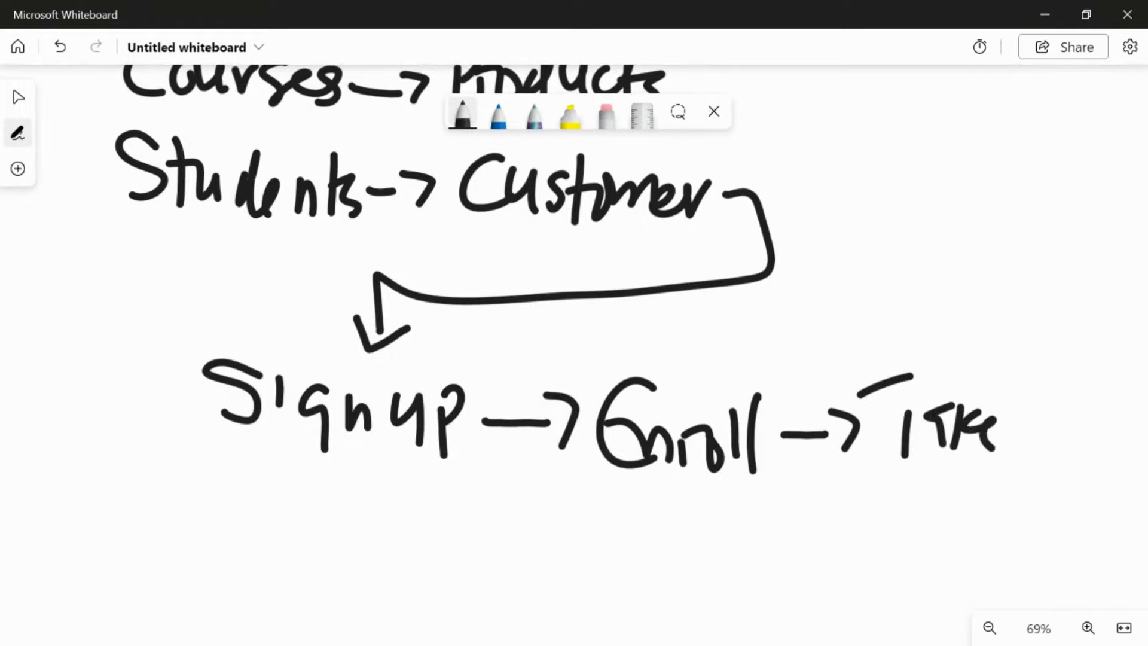
- Extend the handwritten student flow with a connecting line and the word "Complete" after "Take"
click(19, 97)
mouse_move(911, 120)
mouse_down()
mouse_move(824, 114)
mouse_move(870, 118)
mouse_up()
drag(898, 433, 943, 431)
mouse_move(980, 396)
mouse_down()
mouse_move(951, 426)
mouse_move(964, 441)
mouse_up()
drag(984, 413, 1037, 460)
drag(1041, 419, 1073, 443)
mouse_move(1092, 403)
mouse_down()
mouse_move(1088, 445)
mouse_move(1101, 413)
mouse_up()
drag(1100, 439, 1115, 451)
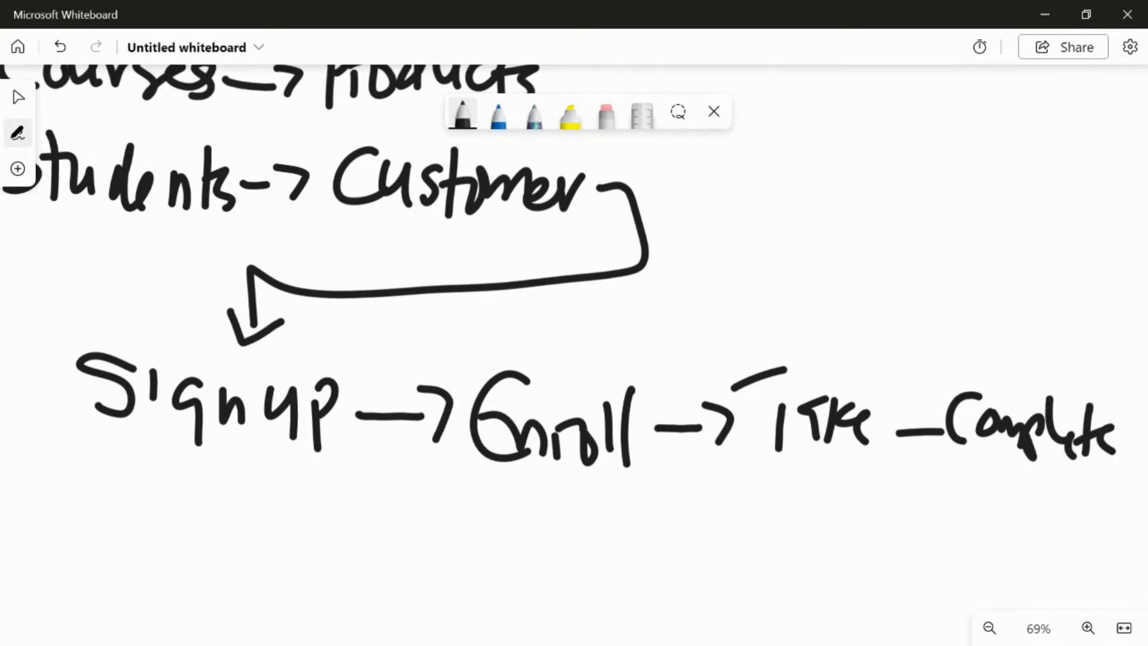
click(18, 97)
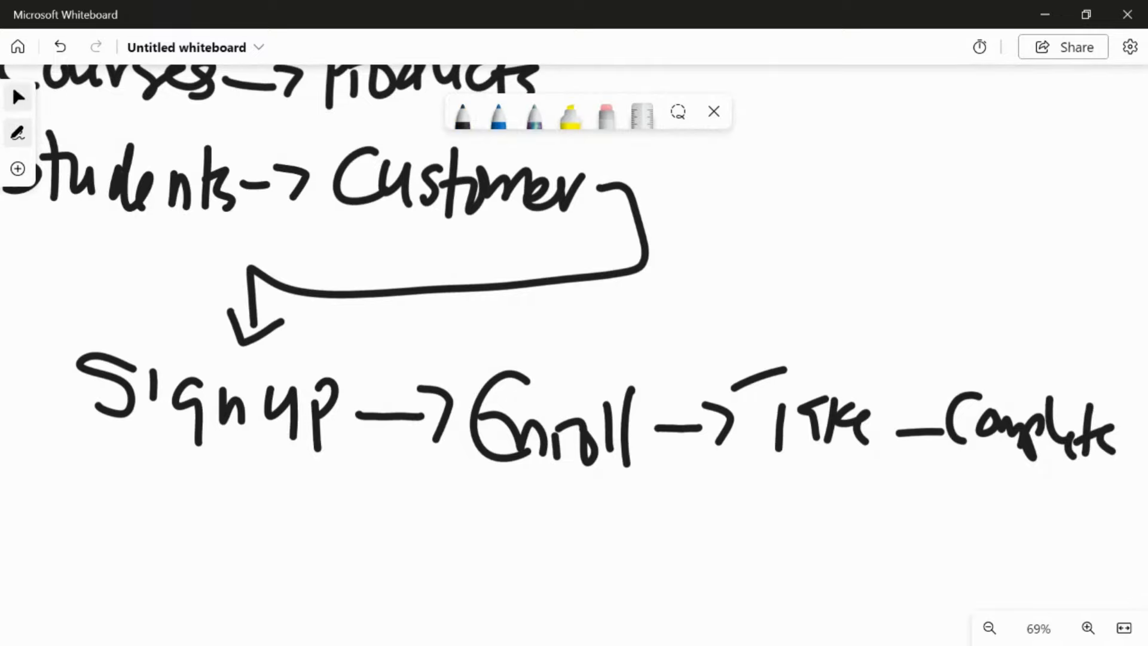
drag(854, 112, 912, 122)
scroll(909, 119, down, 2)
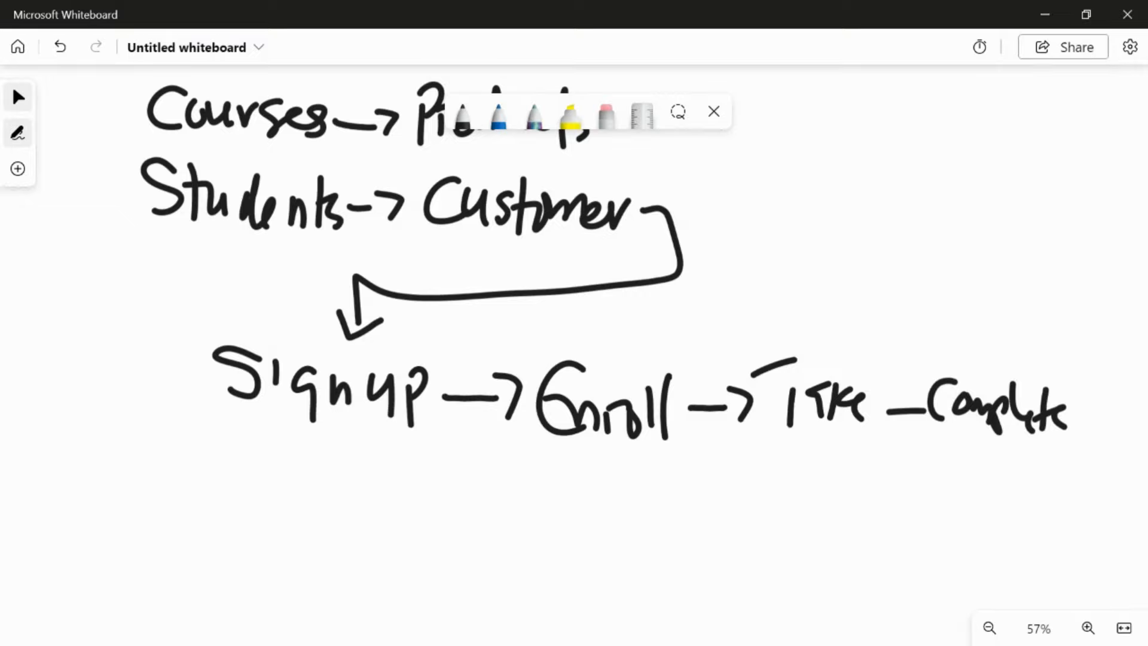
- Switch to the Lighthall class page in Edge and show the class files of the E-Learning Dashboard course
key(alt+Tab)
key(Tab)
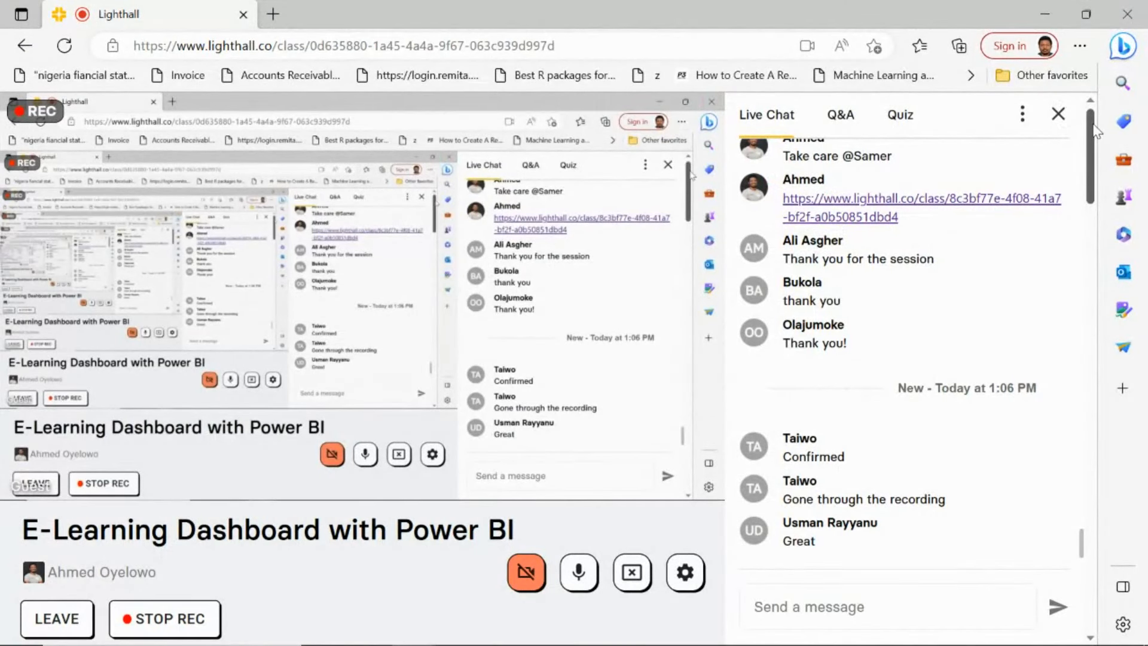
drag(1096, 132, 1102, 198)
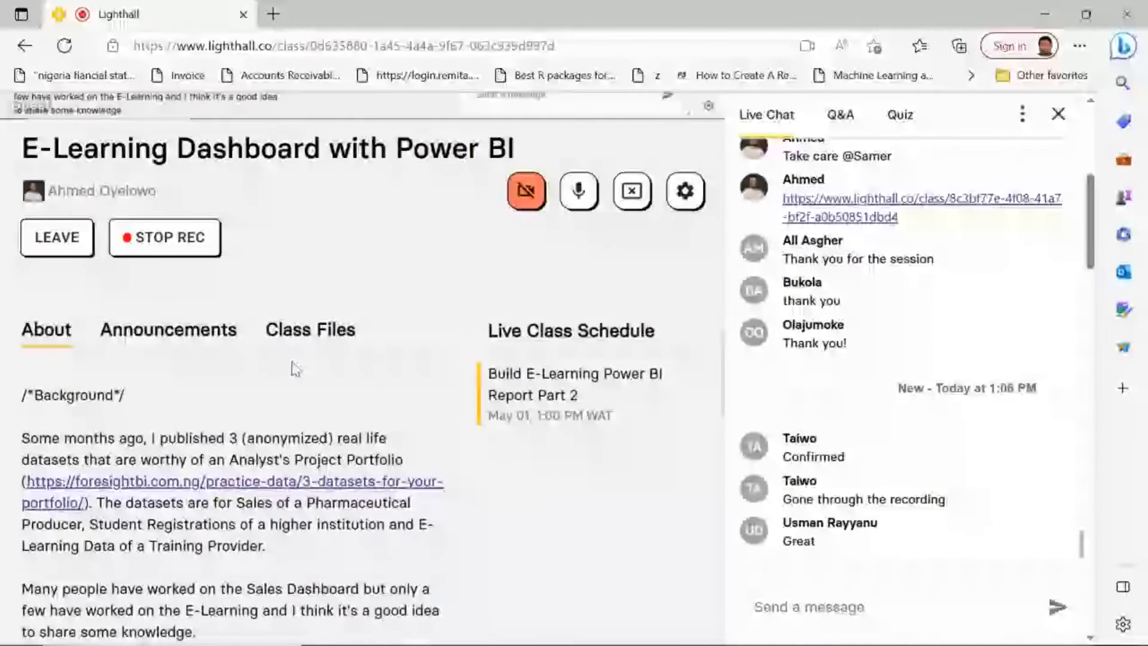
click(292, 345)
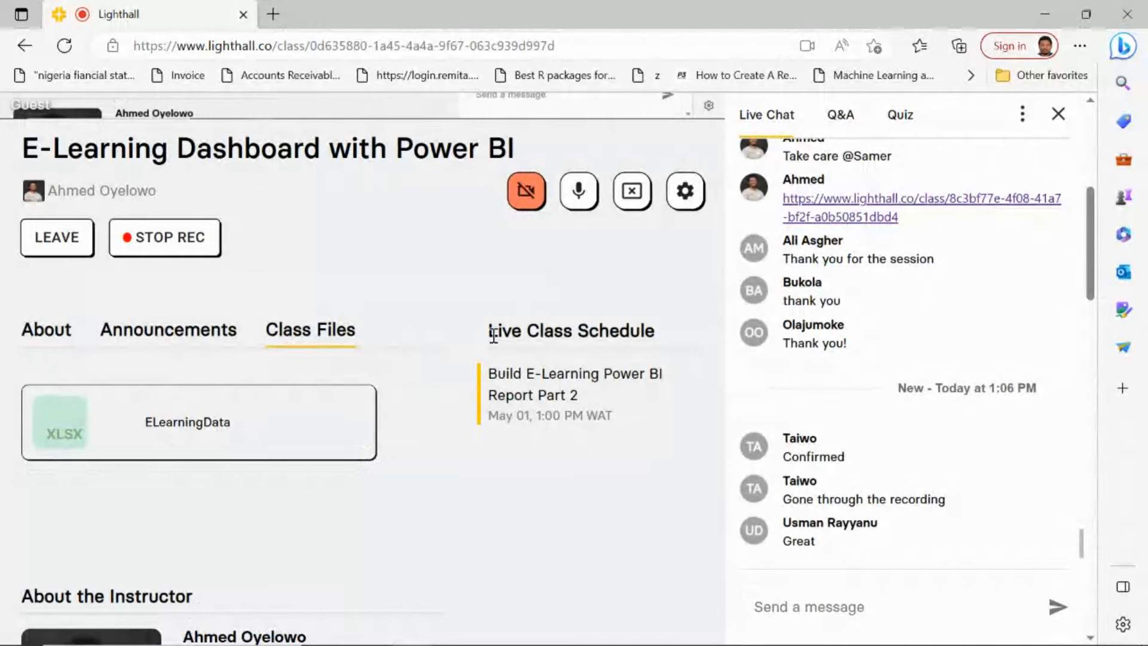
- Switch to the ELearningData workbook in Excel and review the table, field and description entries on the Fields Description sheet
key(alt+Tab)
key(alt+Tab)
key(alt+Tab)
key(alt+Tab)
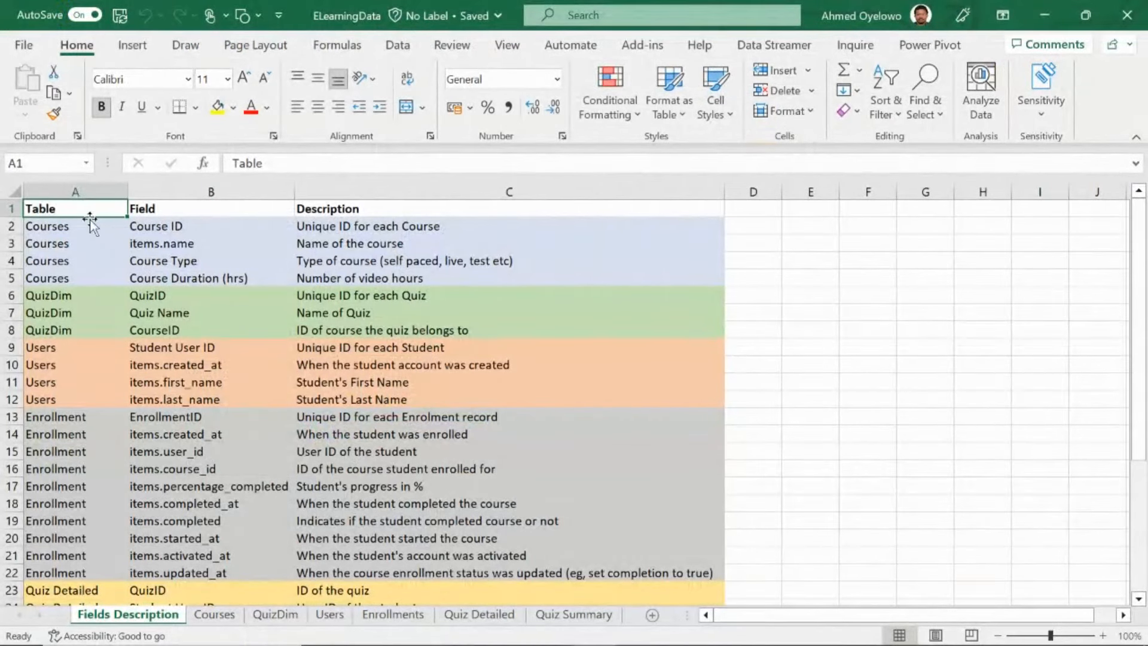
drag(51, 208, 554, 464)
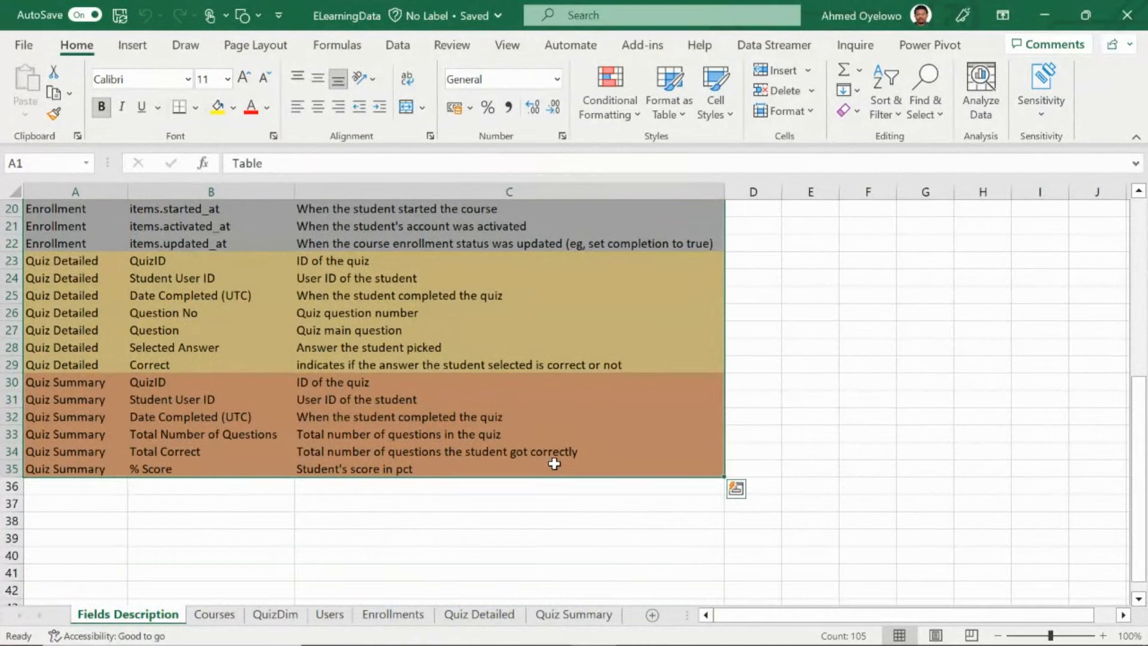
click(67, 281)
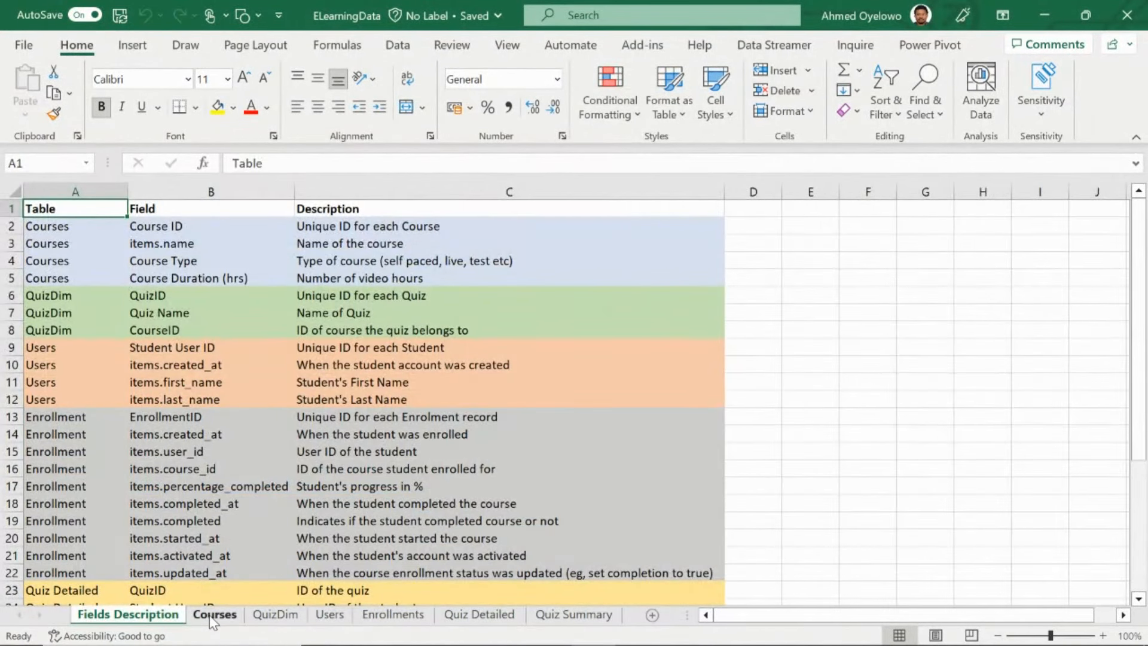
- Examine the Courses sheet's columns and Course Type filter options, and the quiz table on the QuizDim sheet
click(213, 614)
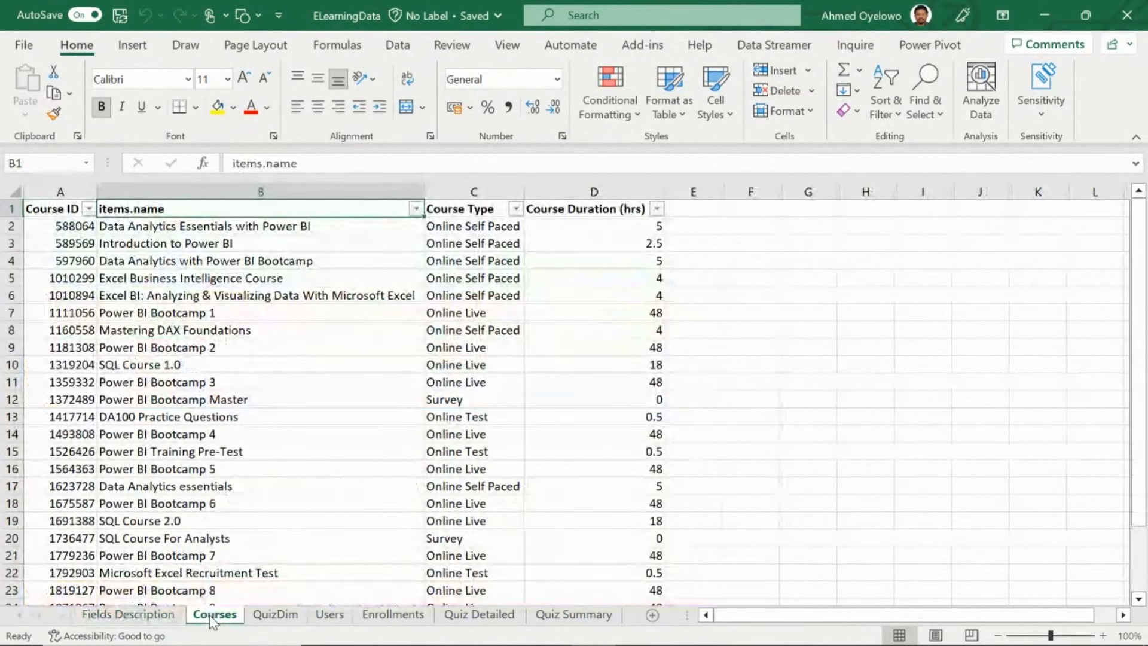
drag(45, 208, 460, 299)
click(467, 206)
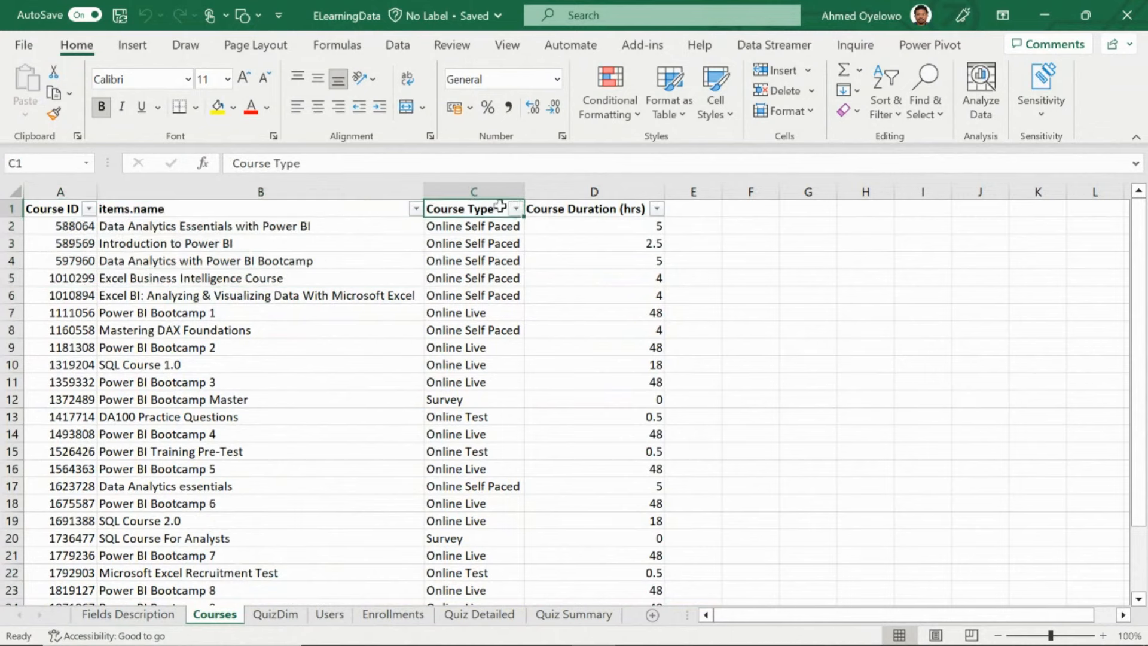
click(515, 208)
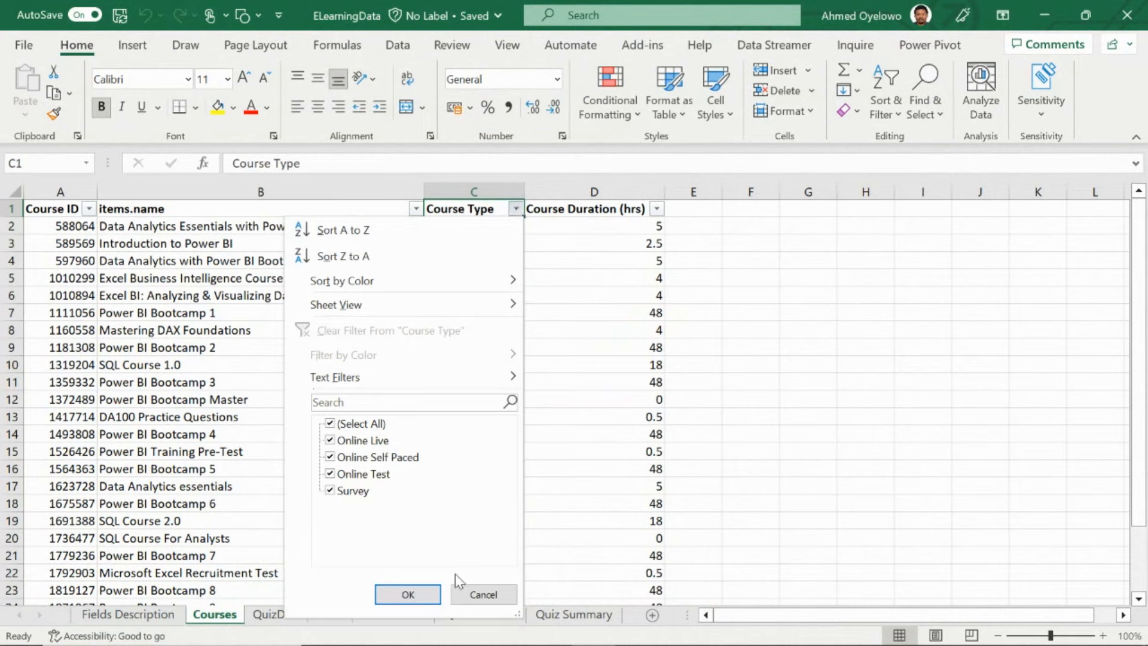
click(478, 595)
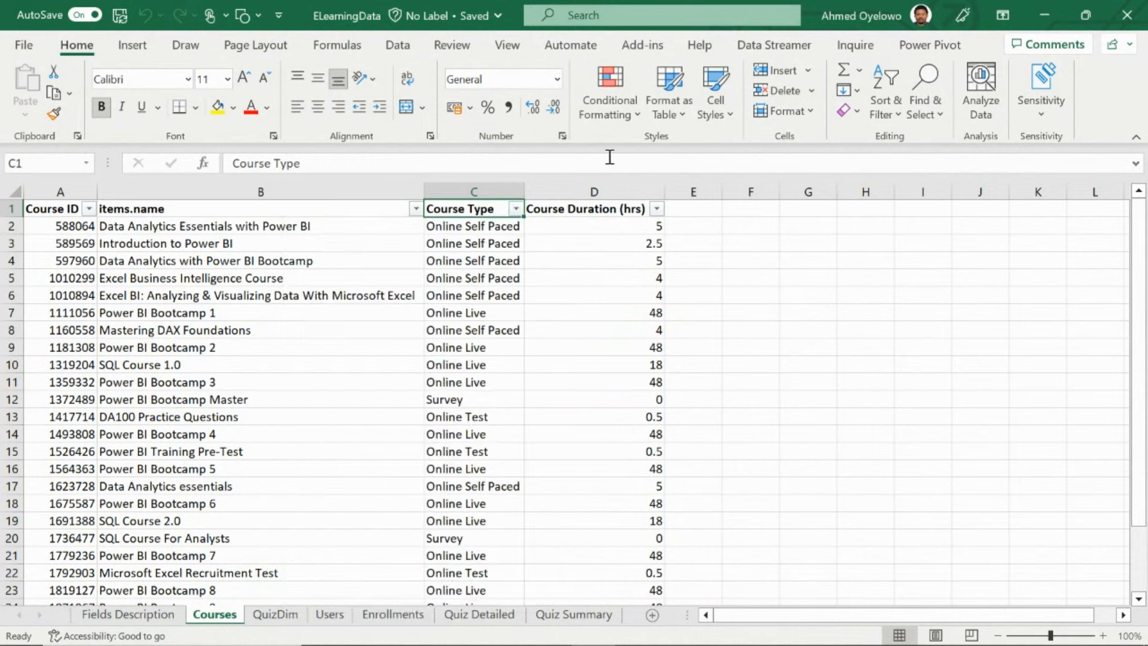
click(586, 208)
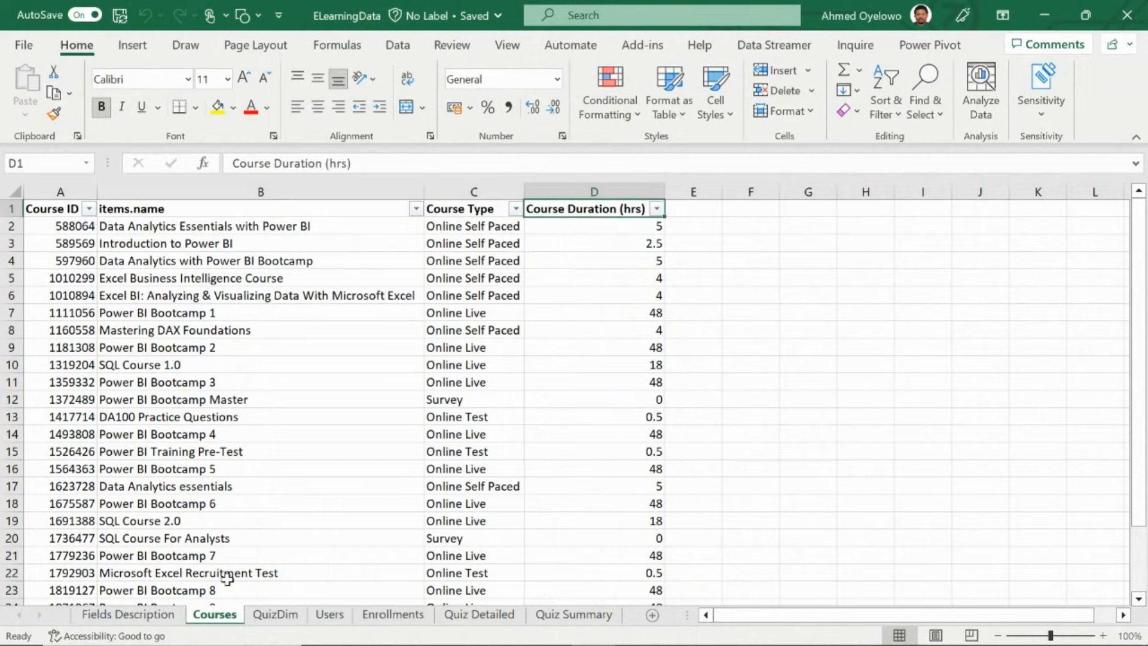
click(276, 614)
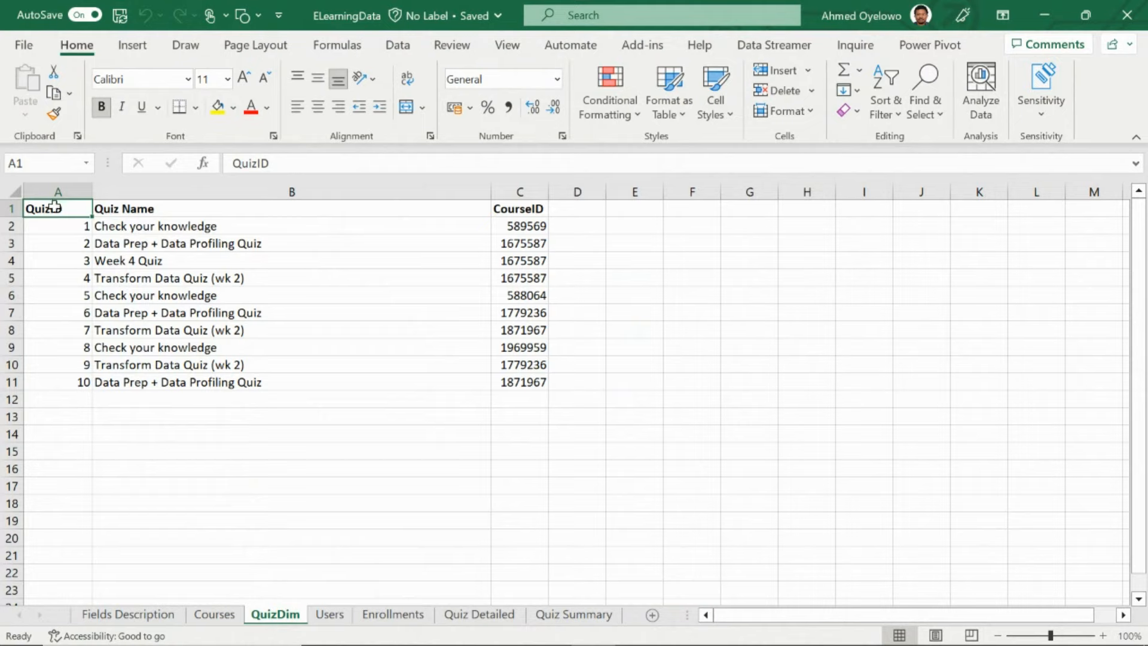
drag(54, 206, 559, 399)
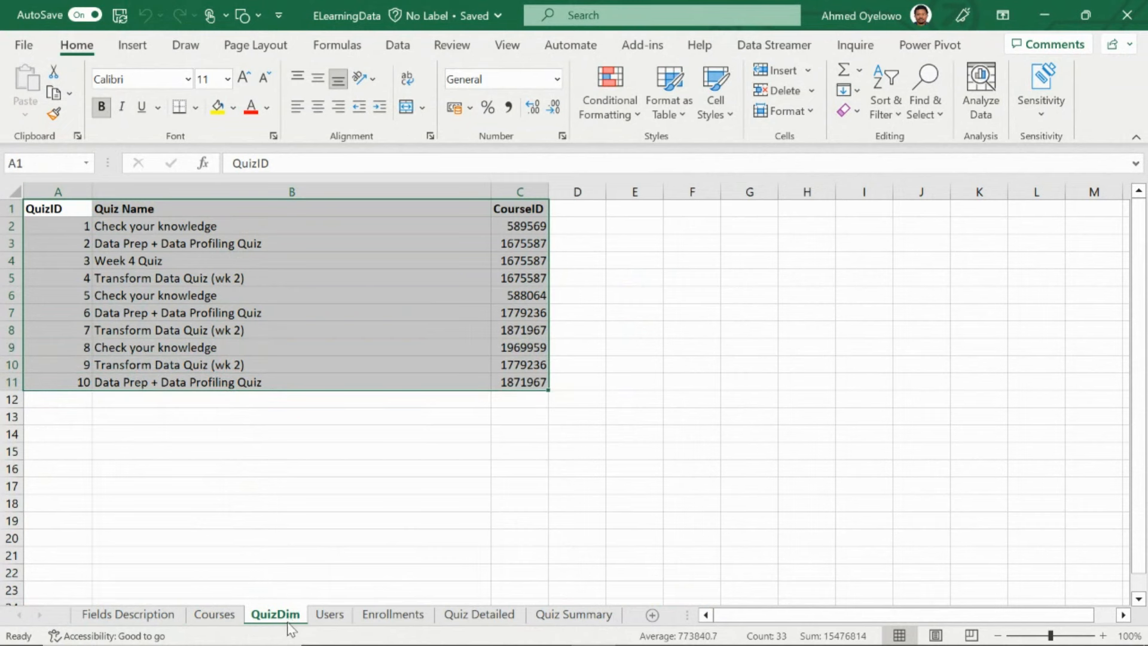
- Examine the Users sheet's ID, creation date and name columns, checking back against the student flow in Microsoft Whiteboard
click(328, 616)
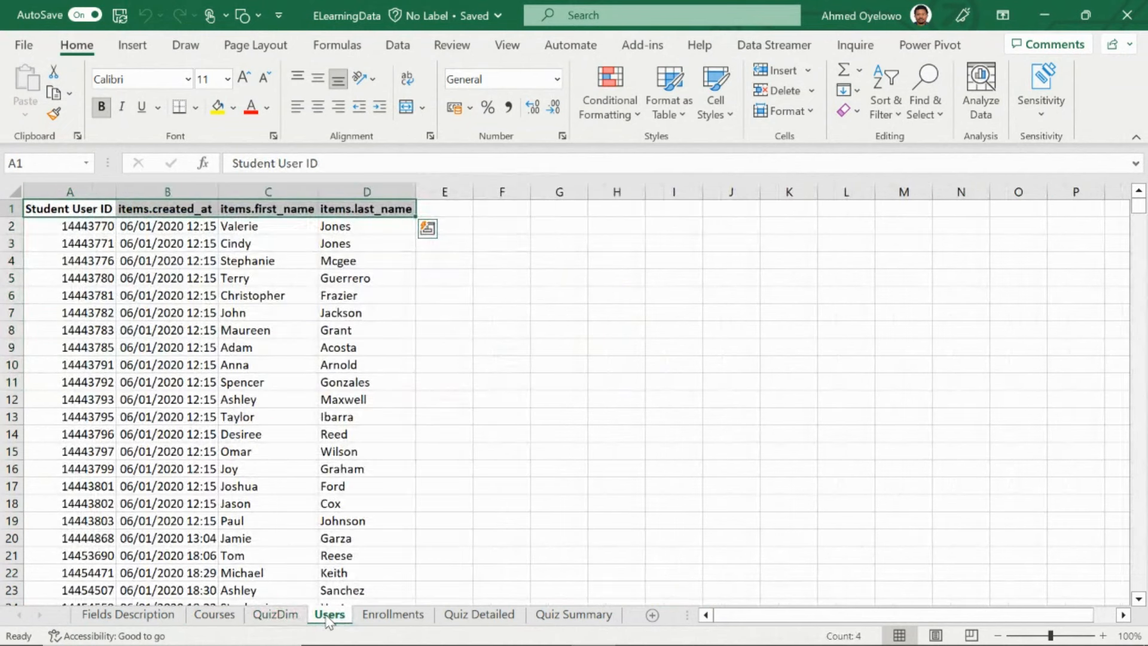
key(alt+Tab)
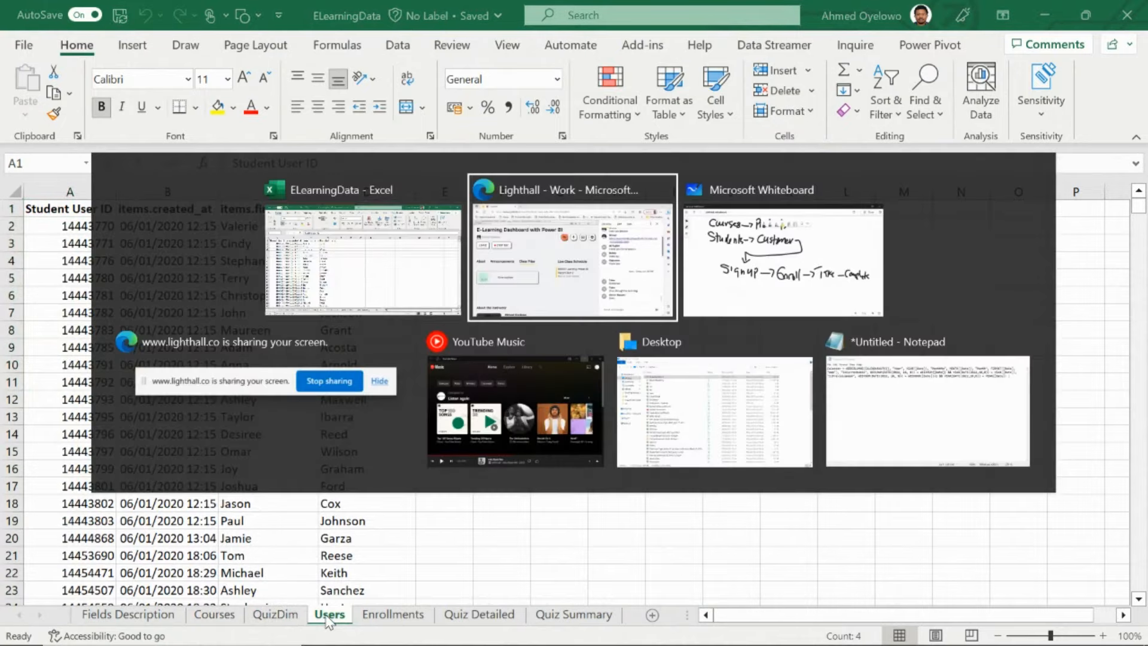
key(Tab)
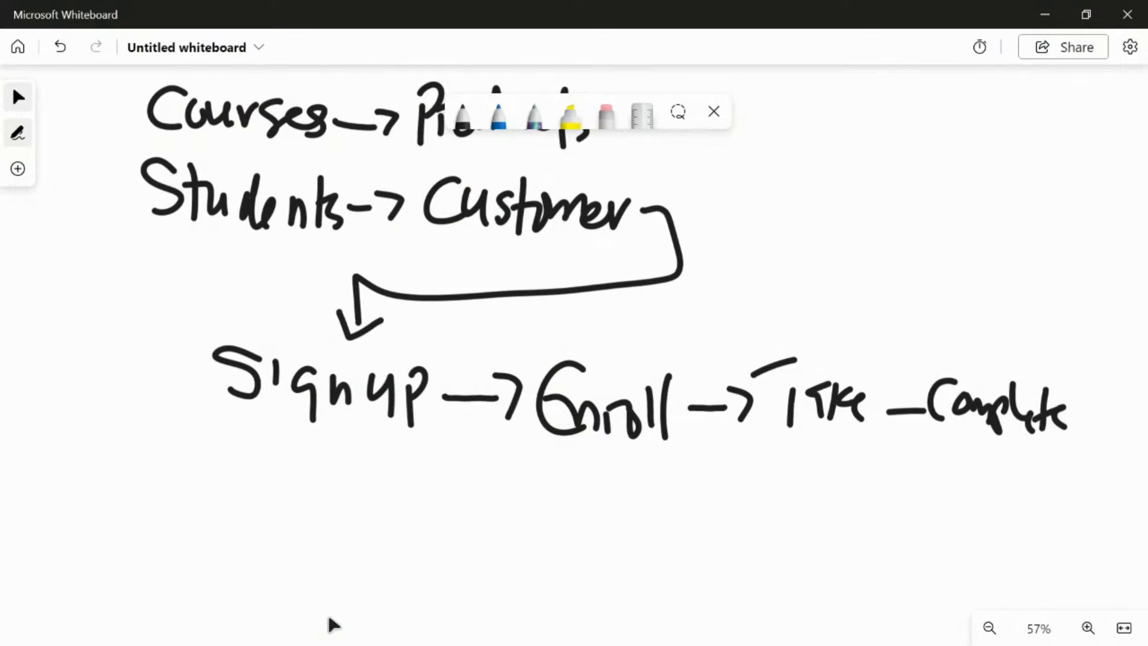
key(alt+Tab)
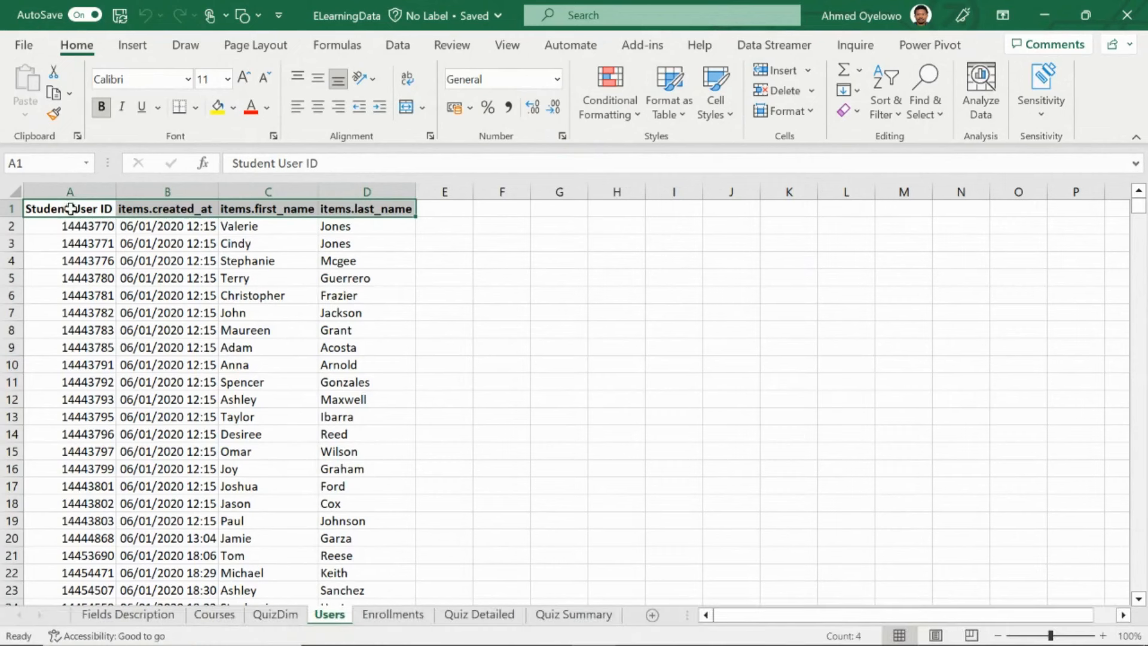
drag(70, 208, 92, 281)
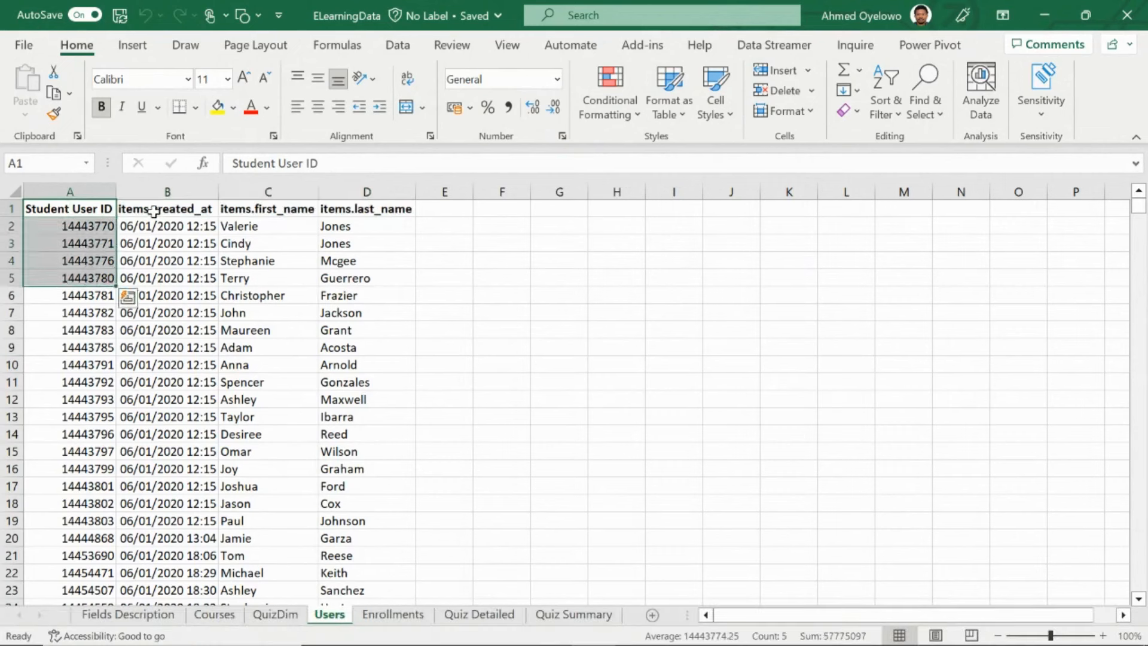
drag(156, 212, 336, 302)
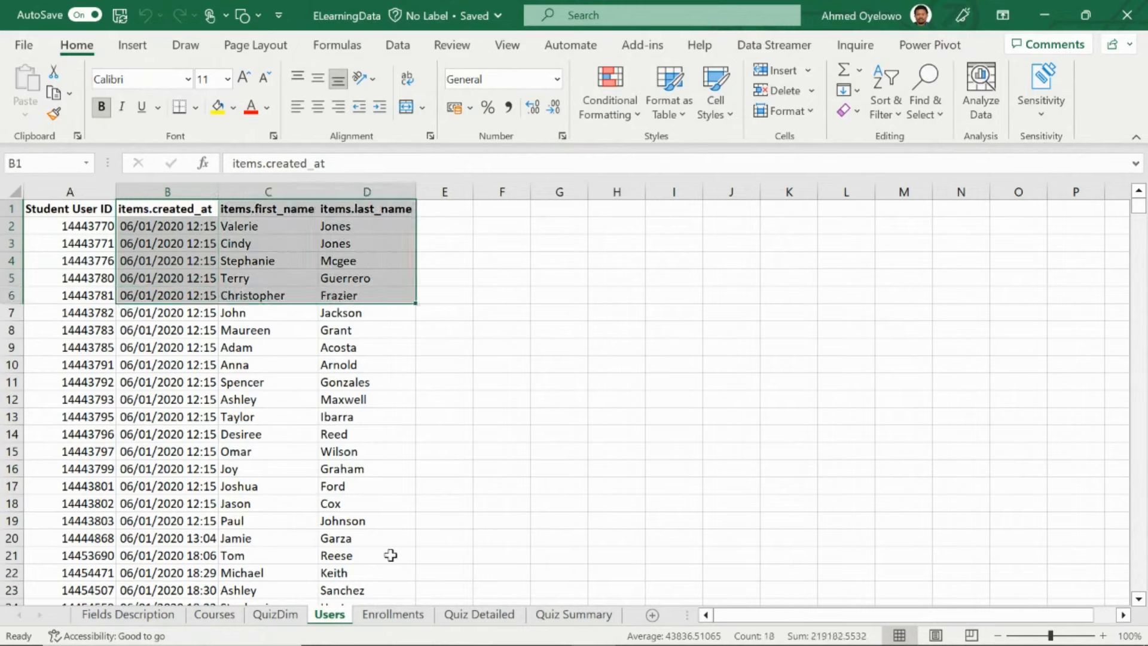
- Compare the Enrollments sheet with the Users sheet and highlight the first five enrollment IDs in A2:A6
click(387, 616)
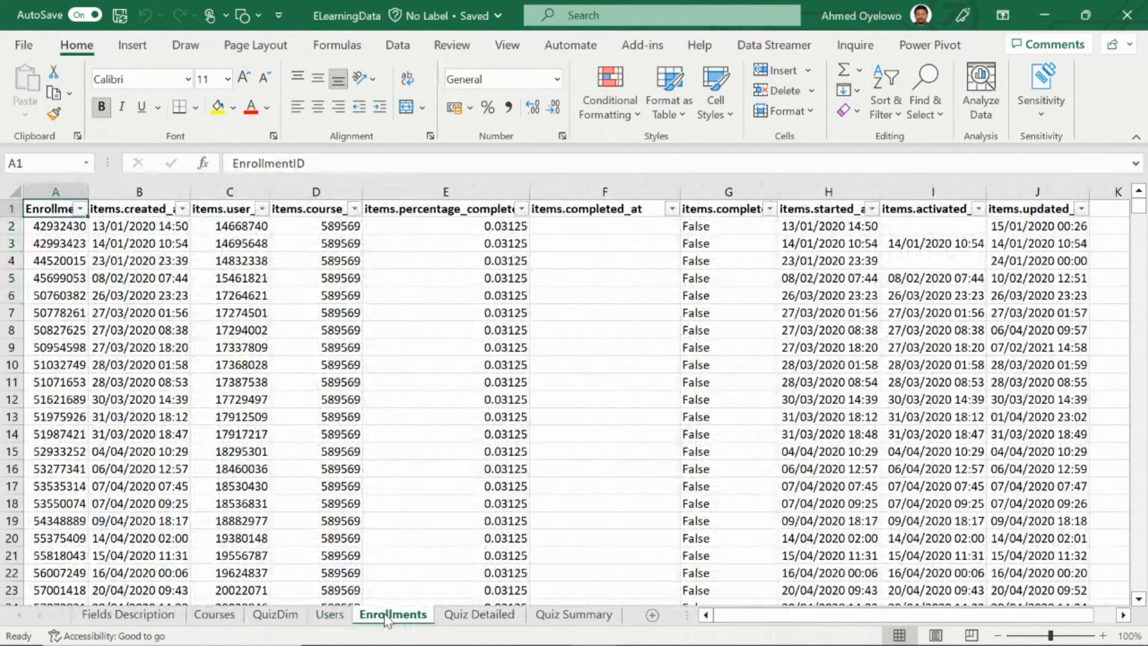
click(329, 616)
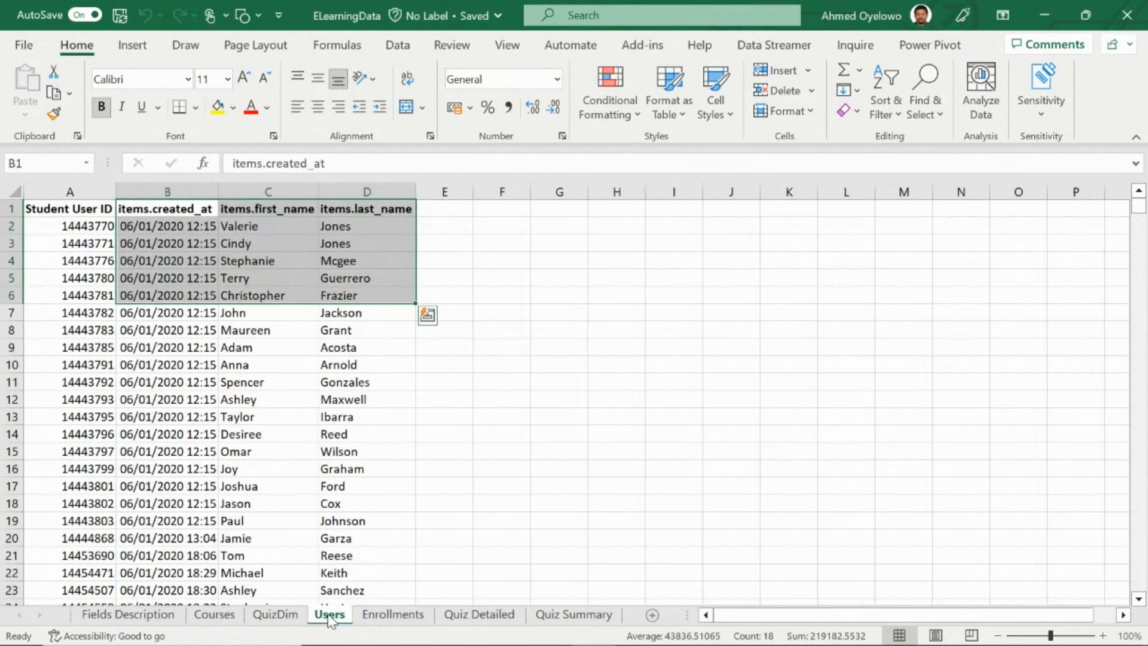
click(382, 617)
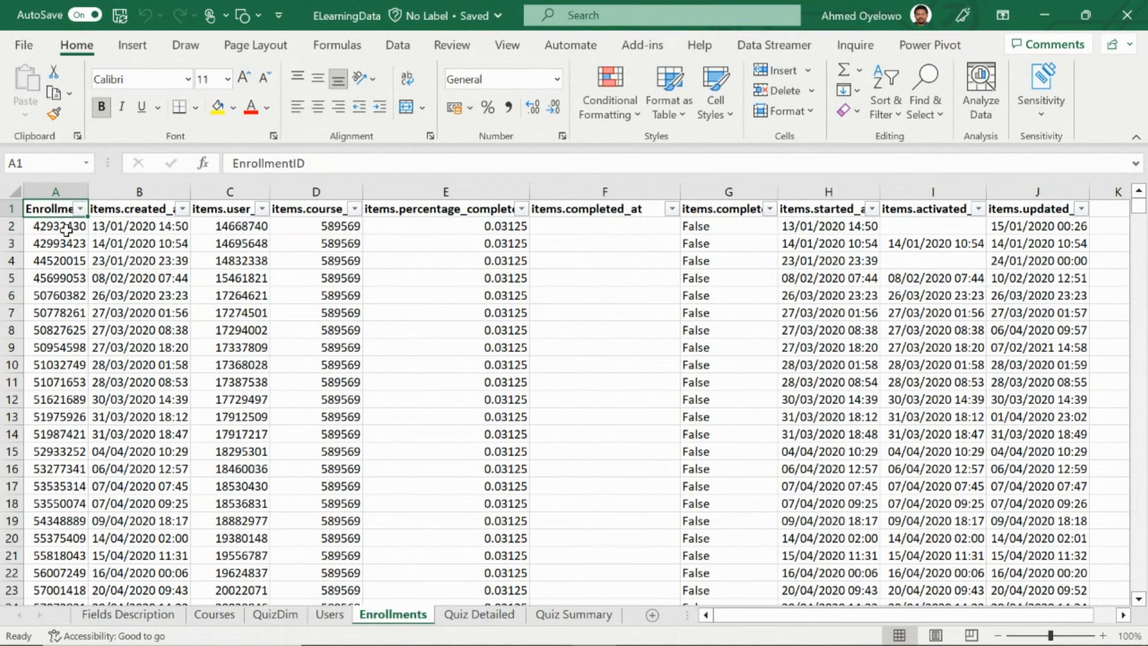
drag(60, 228, 66, 296)
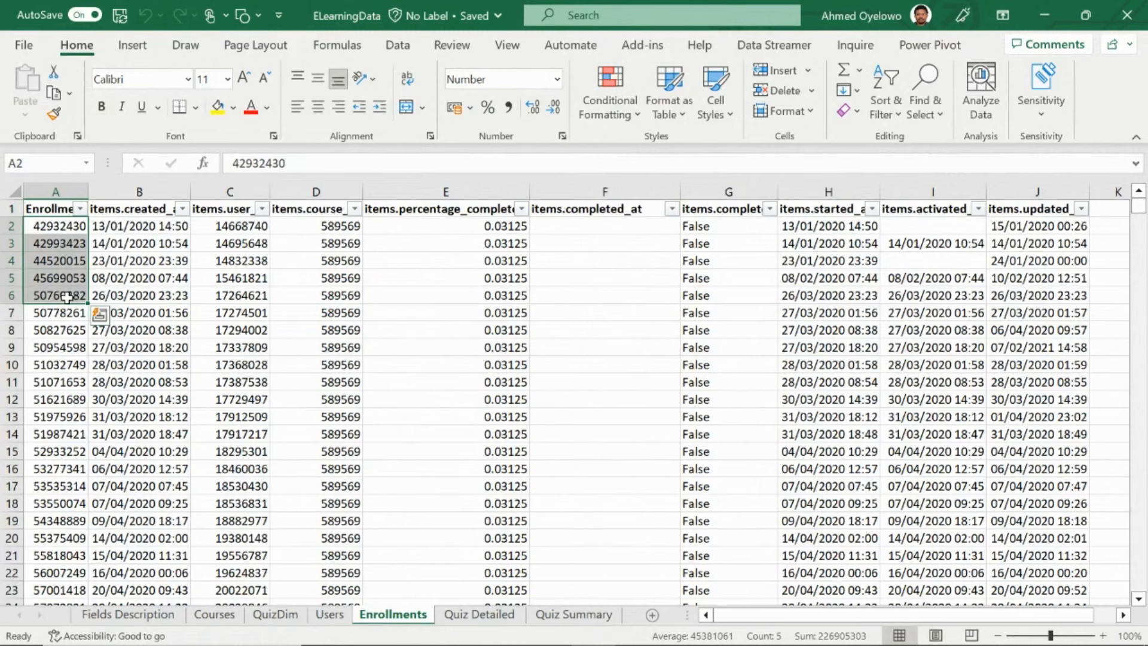
- Highlight the single student record in row 3 of the Users sheet and enrollment rows 2 to 8 on the Enrollments sheet
click(331, 617)
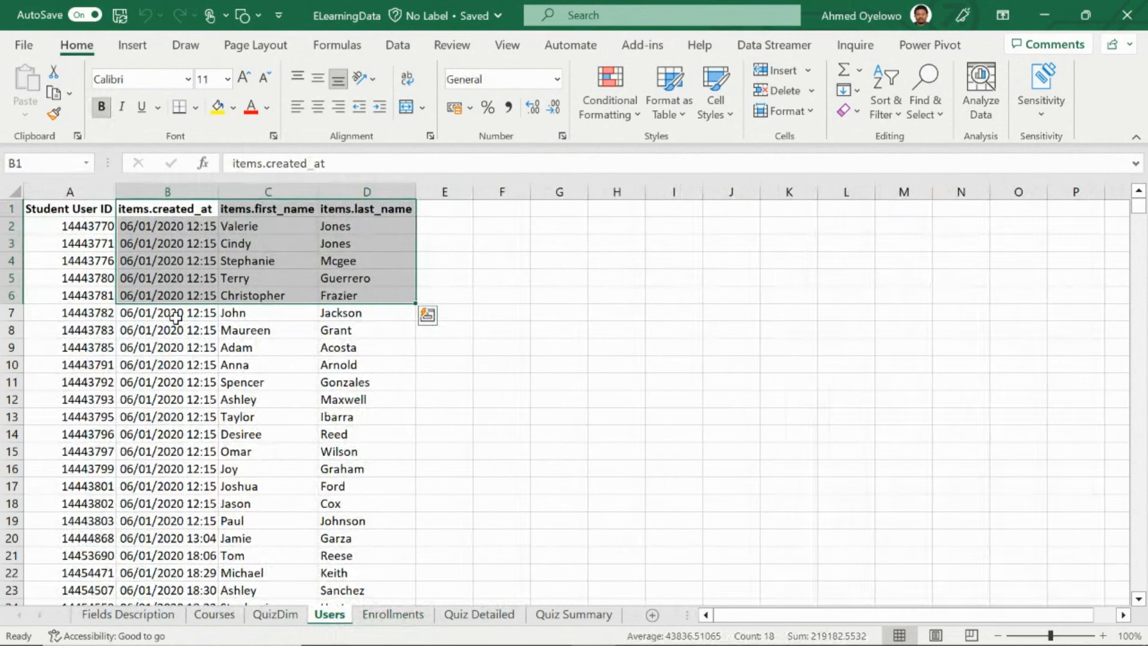
drag(66, 208, 361, 382)
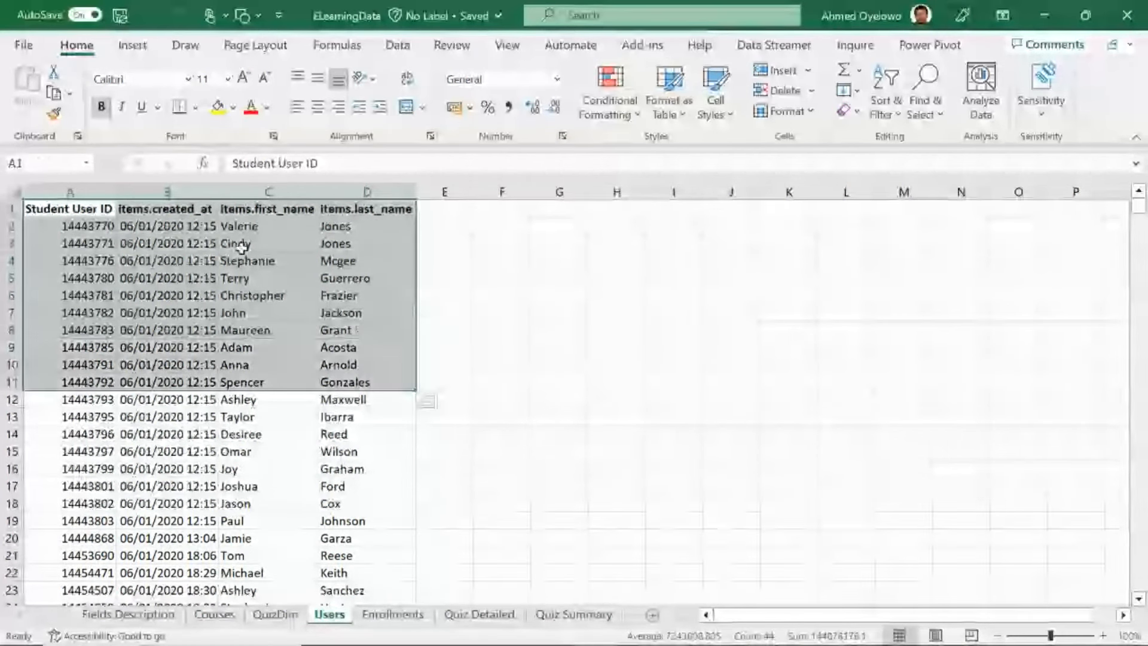
drag(241, 247, 323, 244)
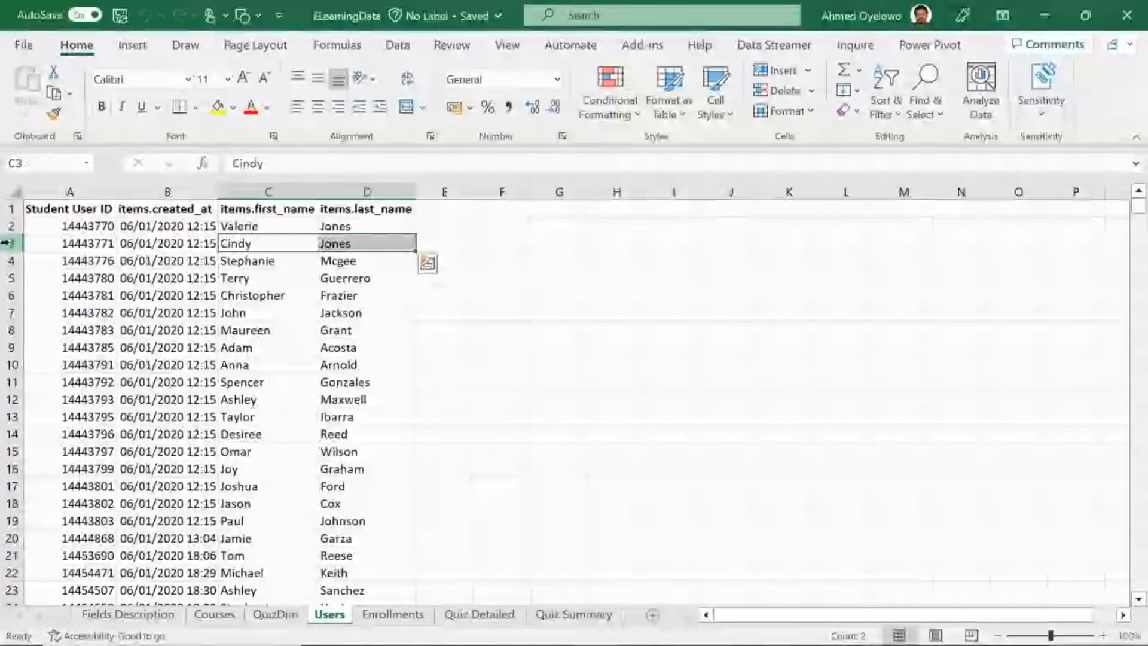
click(6, 243)
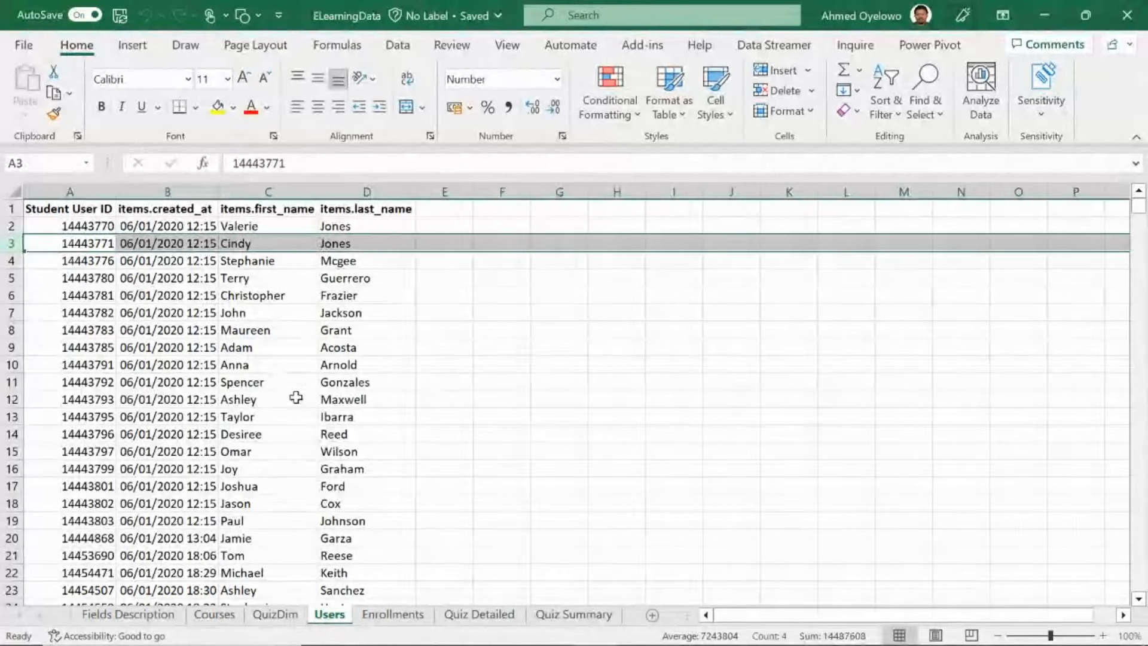
click(389, 615)
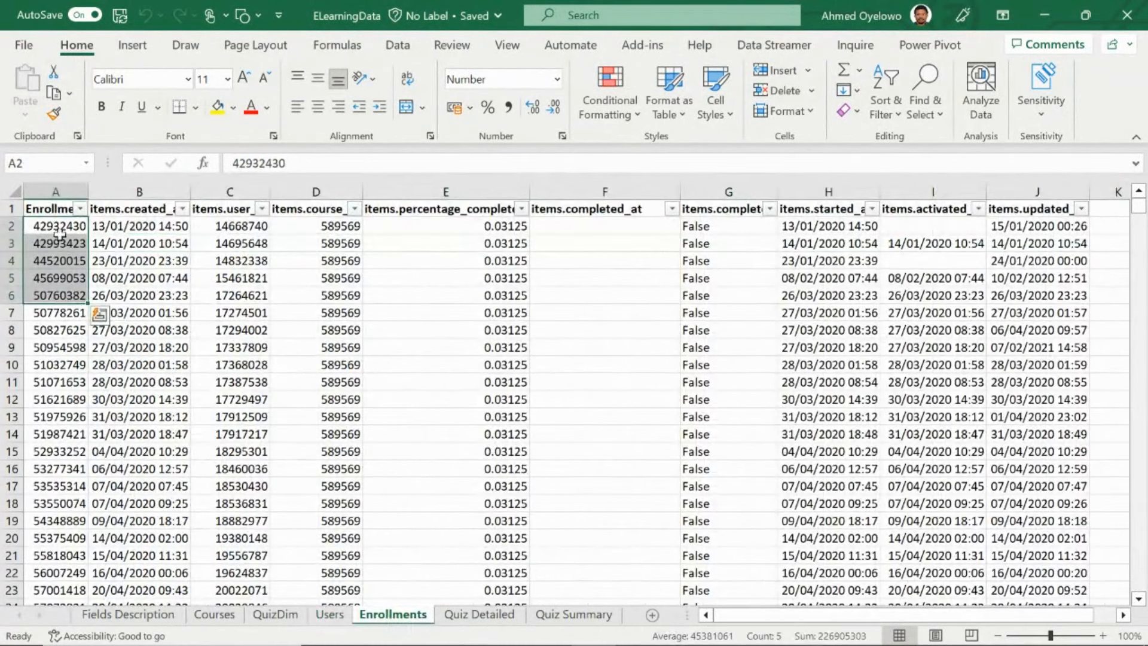
drag(10, 226, 26, 332)
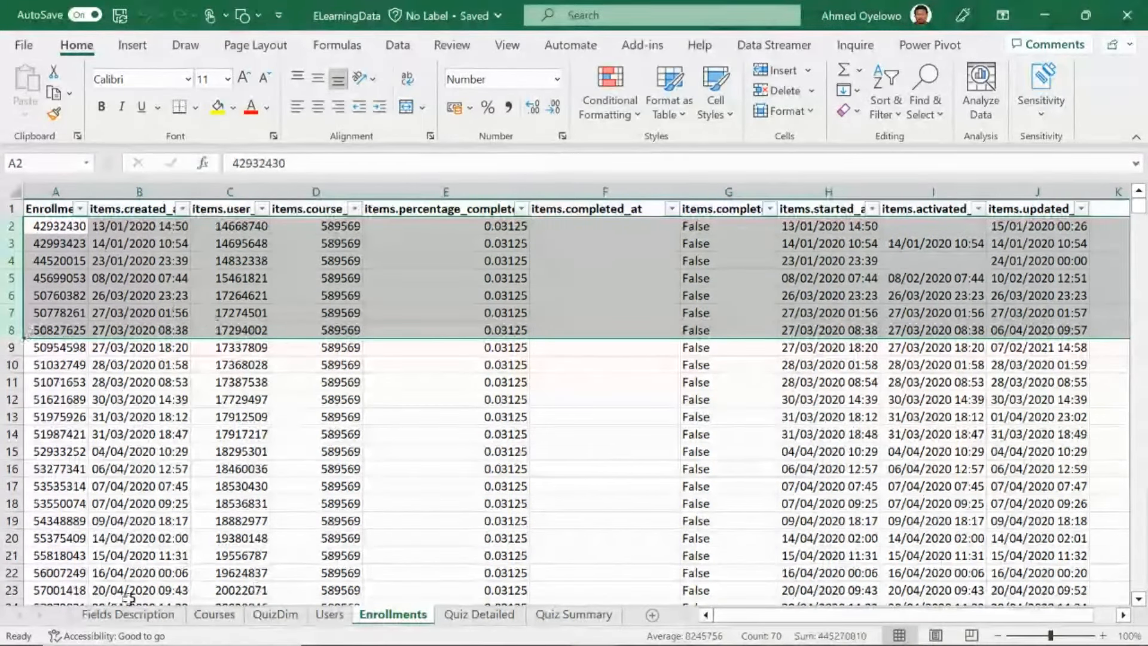
- Review the Courses, QuizDim and Users sheets in turn, and return to the Enrollments sheet
click(211, 615)
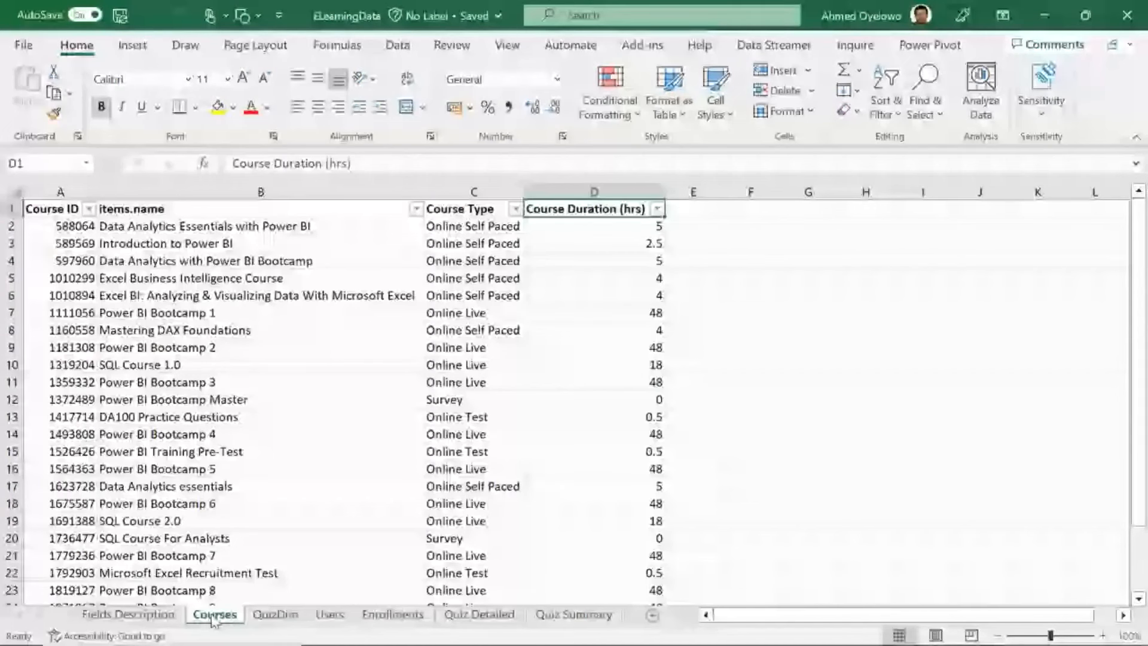
click(281, 622)
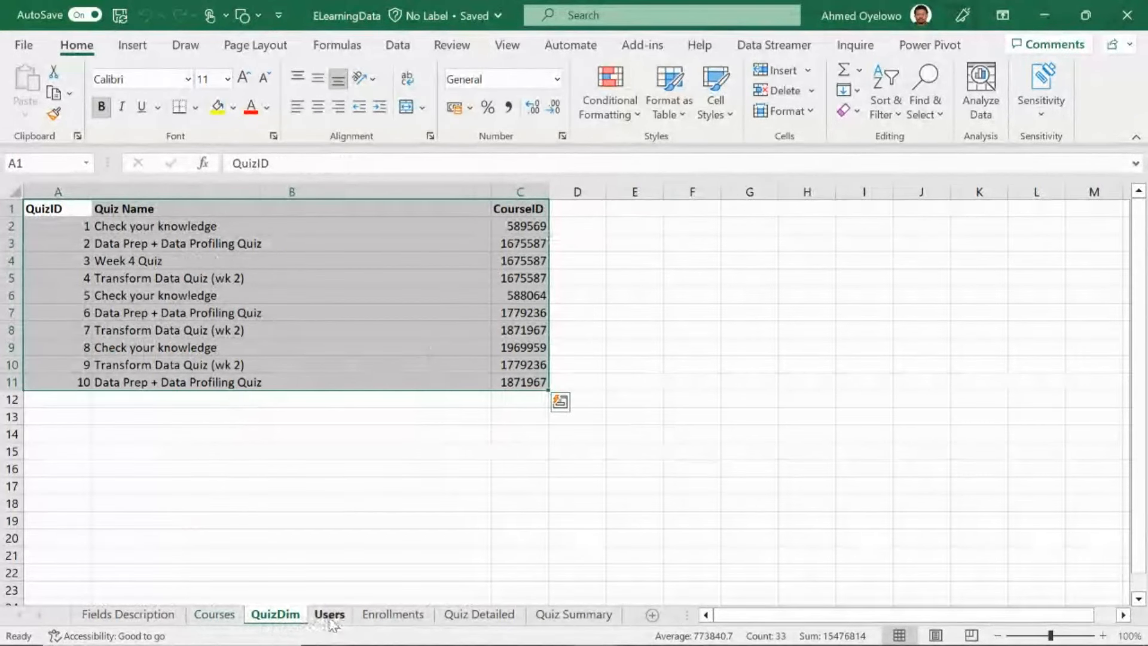
click(330, 621)
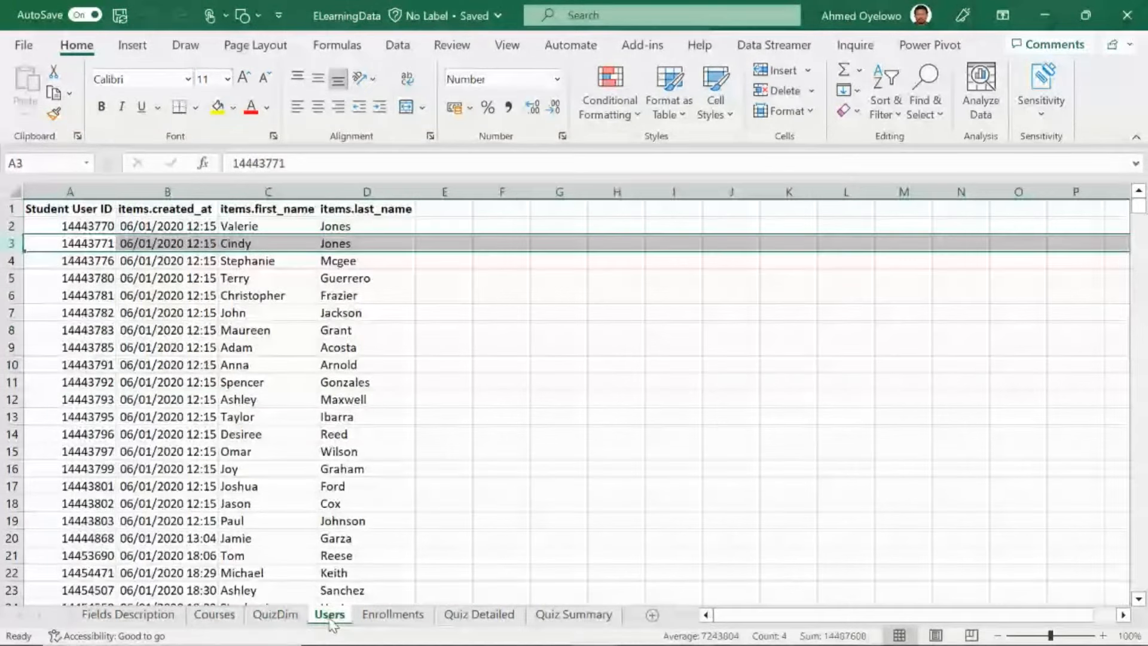
click(378, 619)
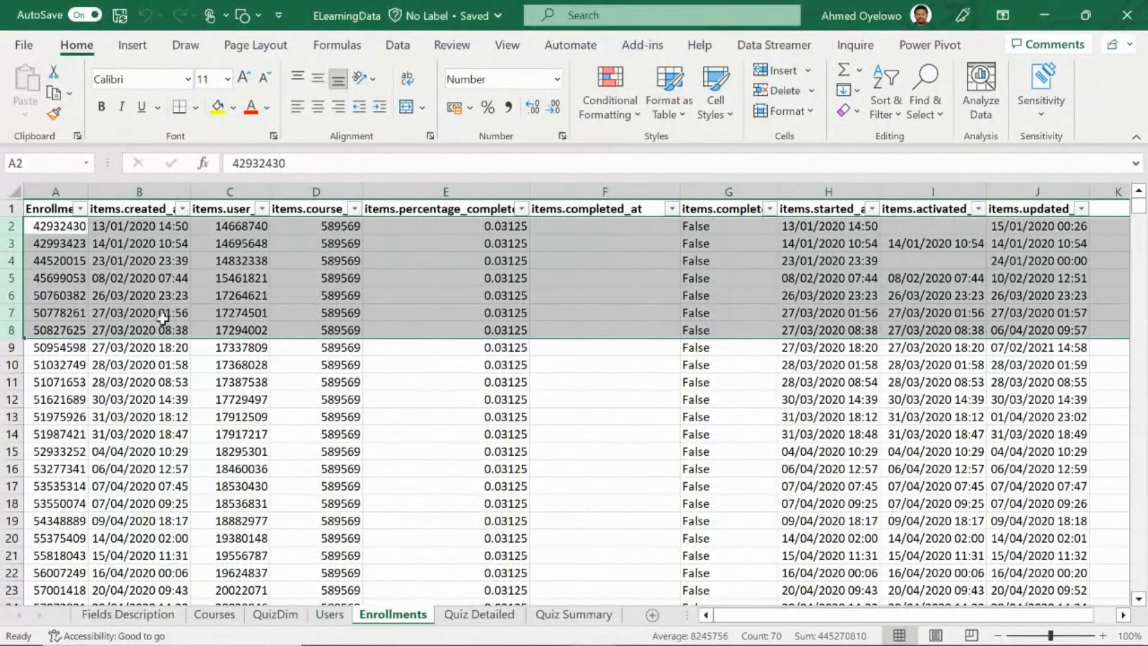
- Widen the items.user_id column on the Enrollments sheet to fit its header and compare its IDs with the Users sheet
click(138, 187)
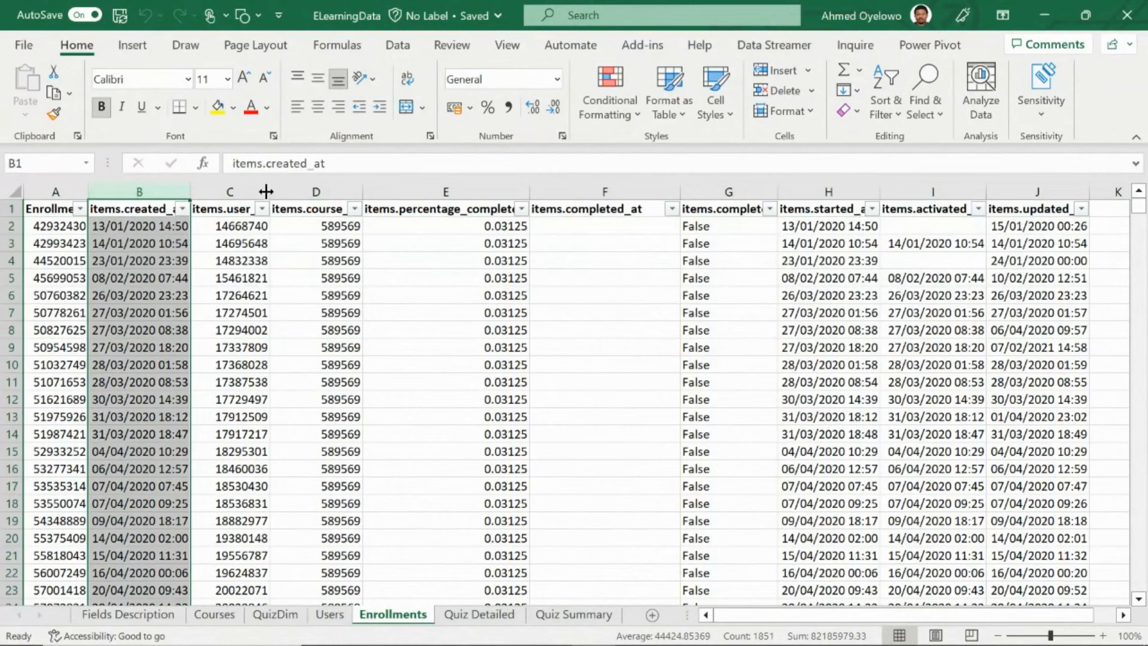
drag(268, 191, 276, 364)
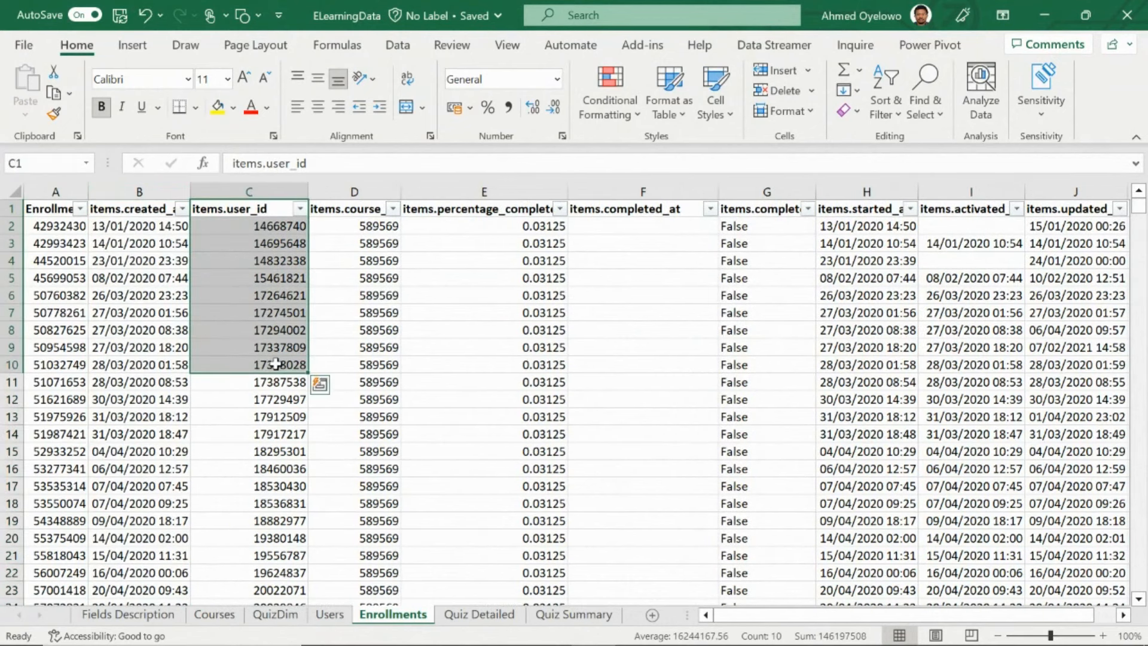
click(338, 618)
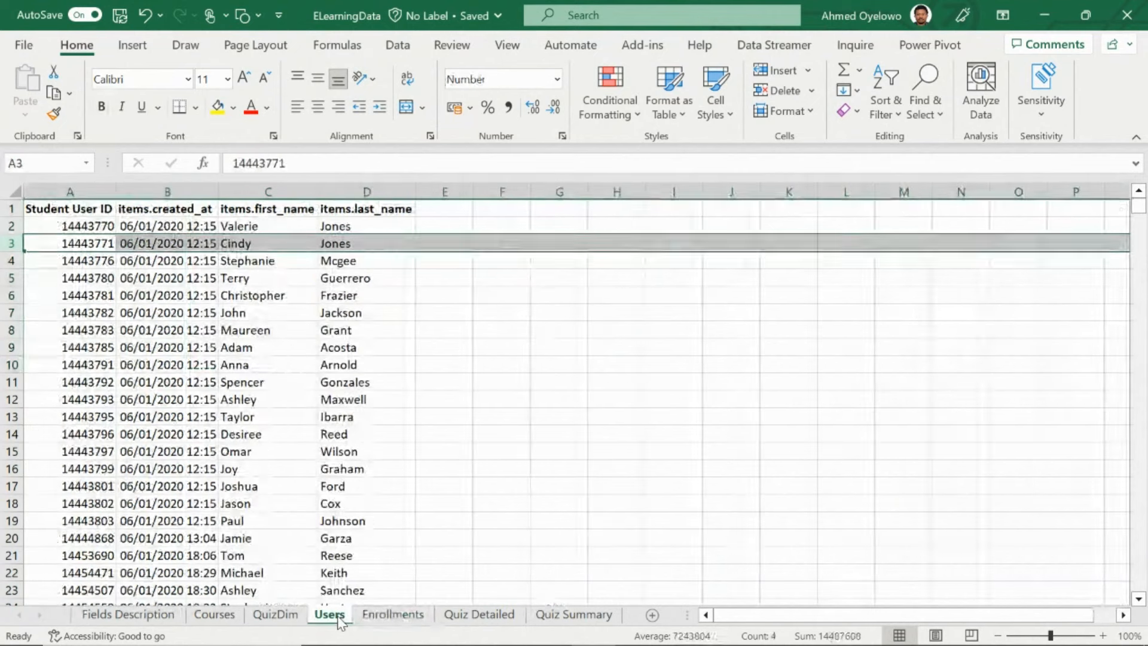
click(382, 608)
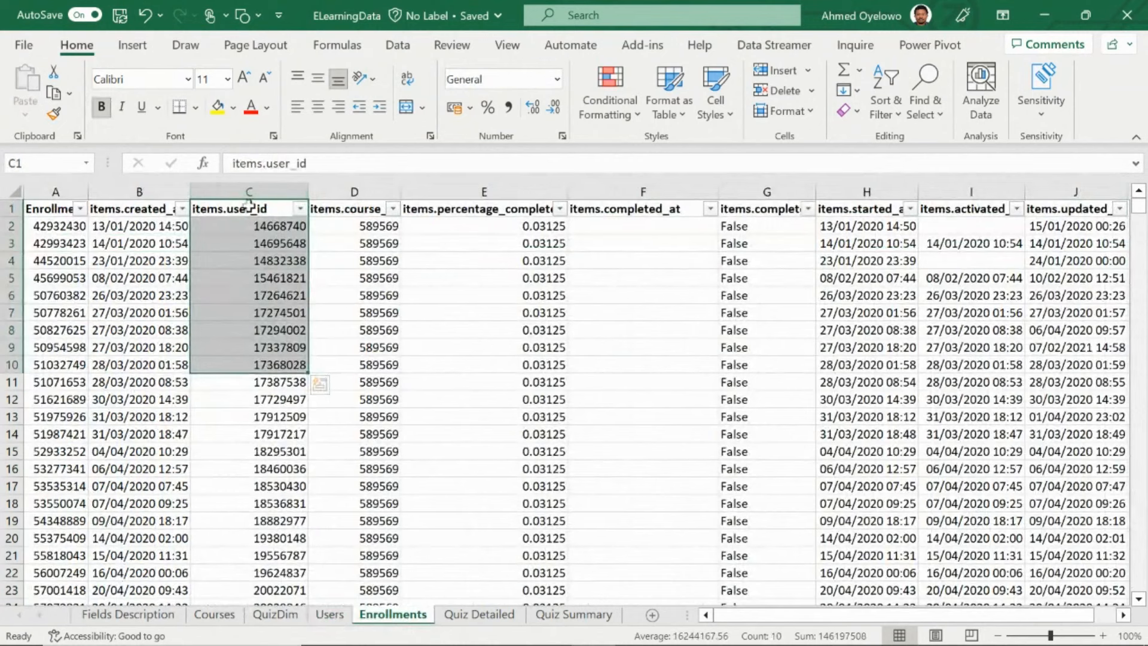
click(282, 264)
- Widen the items.course_id column on Enrollments and the Course ID column on Courses, and highlight A1:B7 on the Courses sheet
click(356, 209)
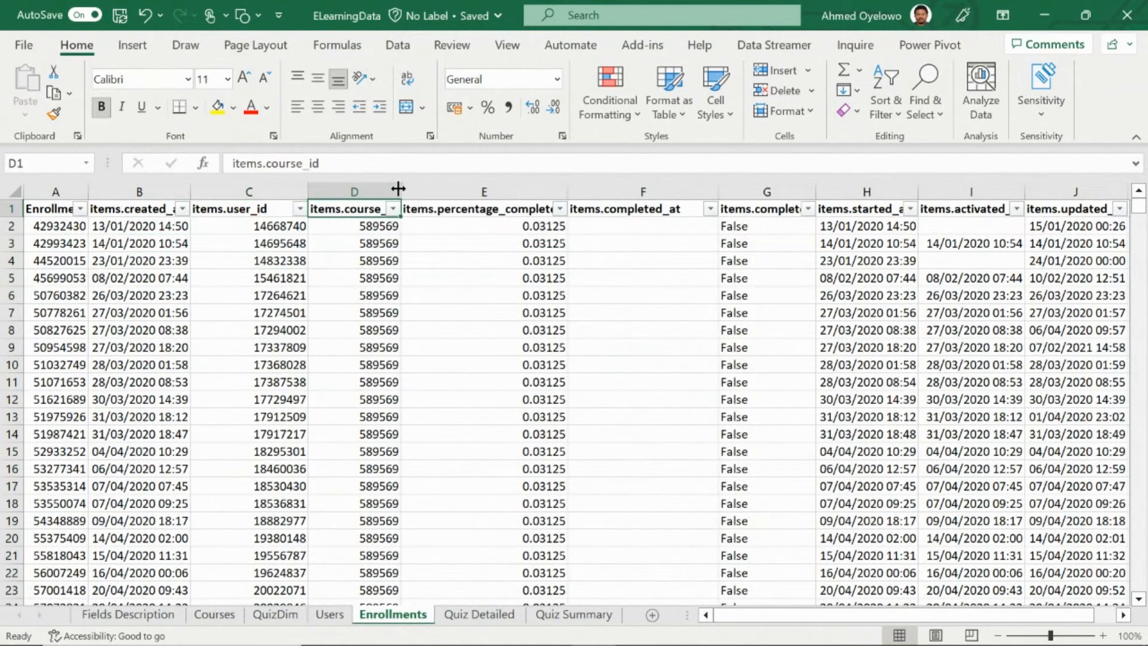
drag(400, 191, 443, 182)
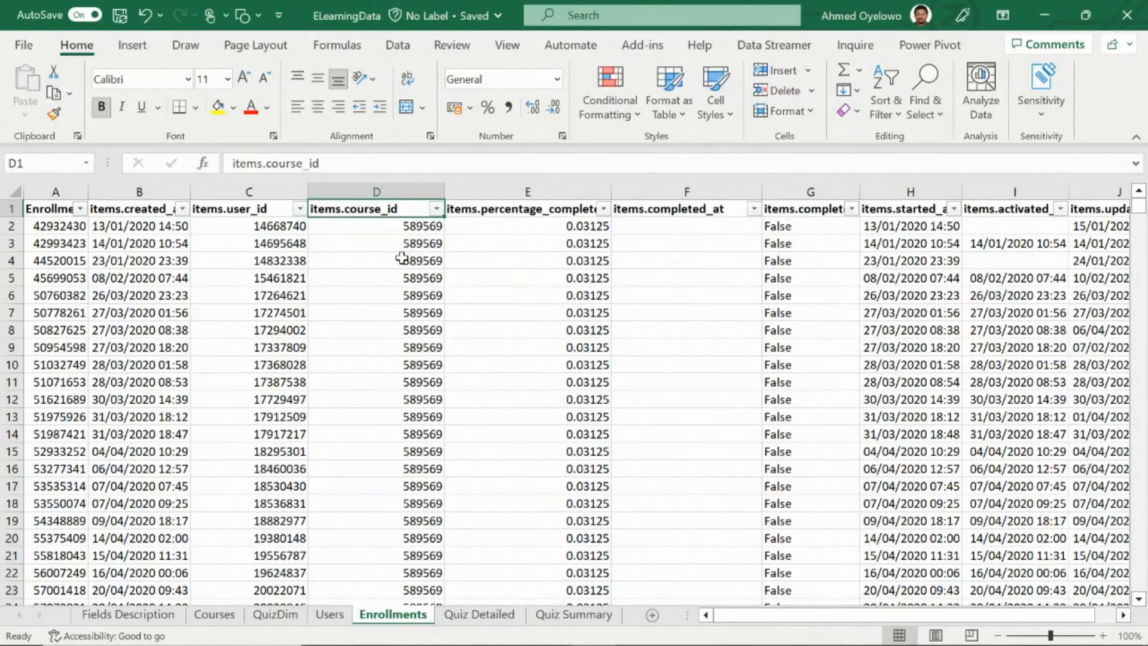
click(215, 616)
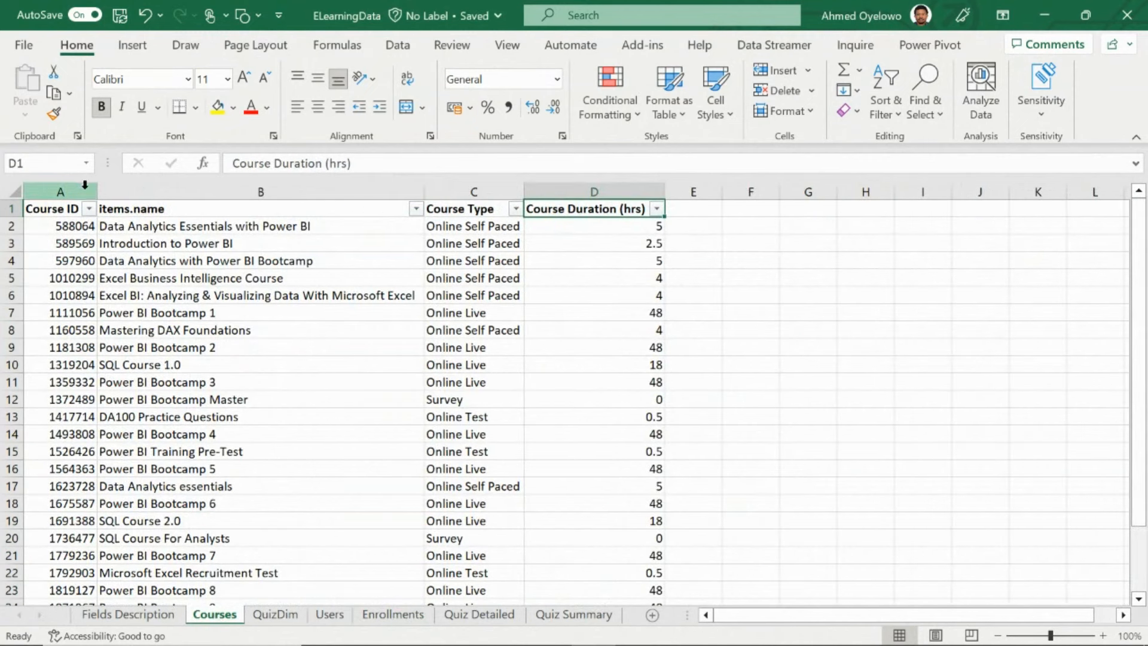
drag(100, 190, 142, 182)
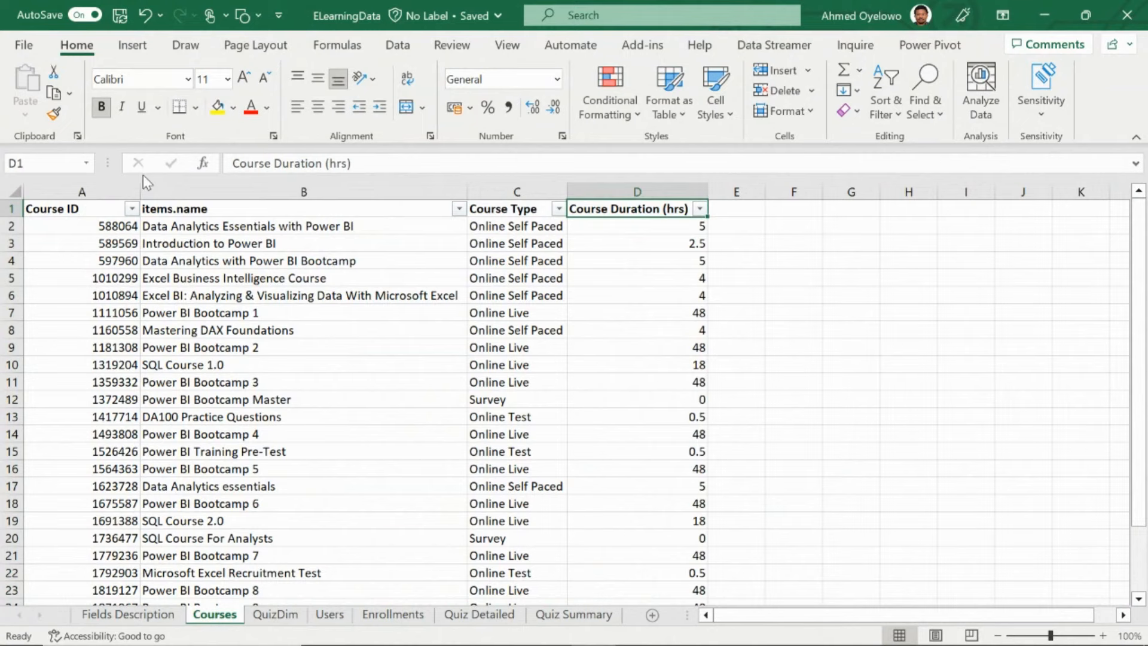
drag(90, 209, 350, 317)
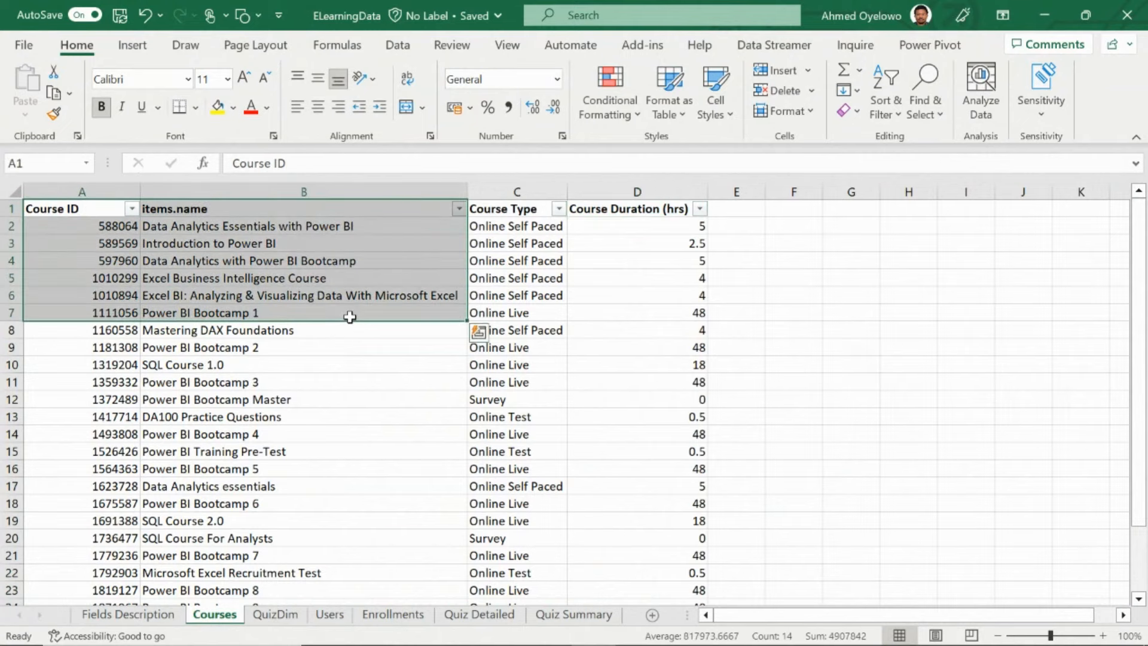
- Highlight the items.course_id column on the Enrollments sheet and widen the items.percentage_completed column to fit its header
click(393, 614)
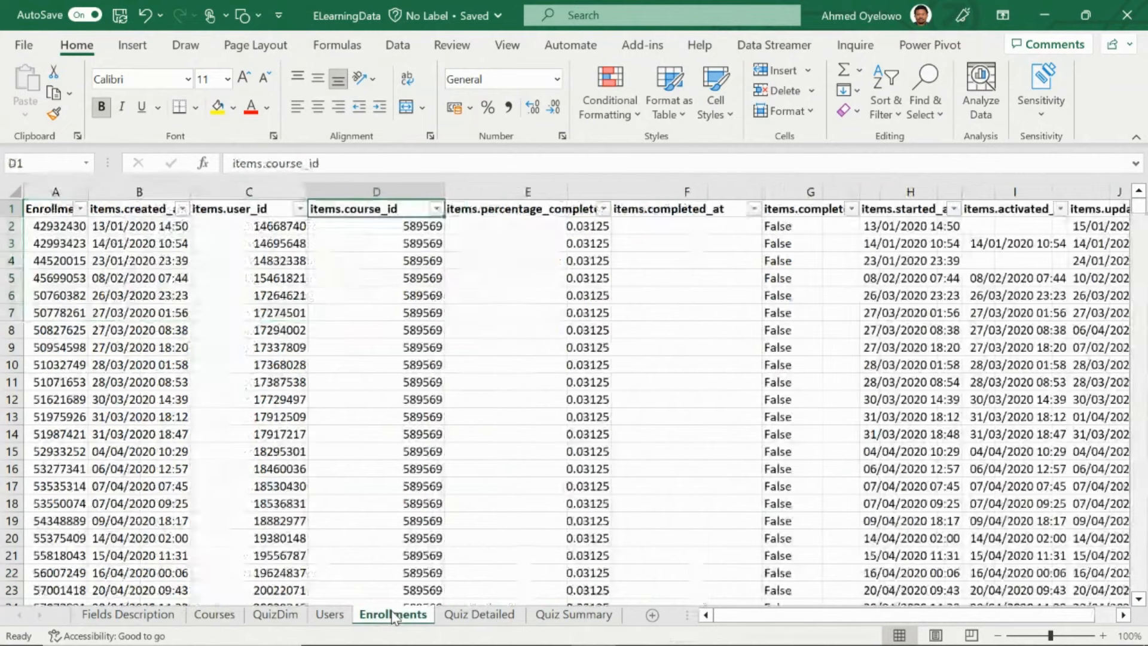
click(394, 187)
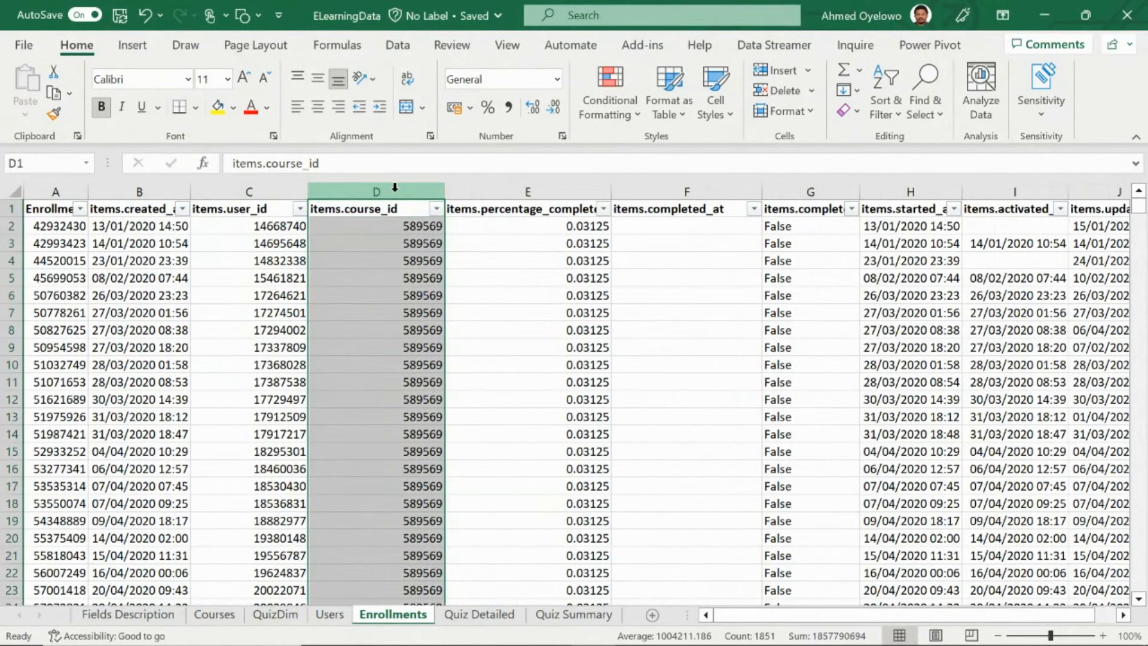
click(519, 187)
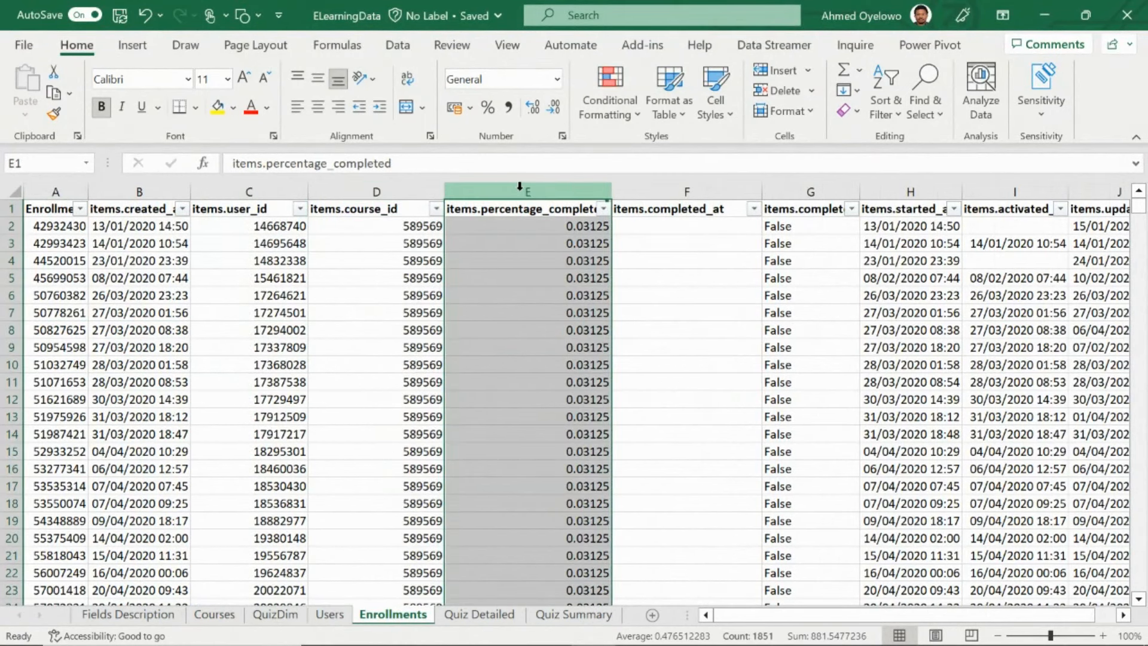
drag(611, 187, 640, 188)
click(487, 210)
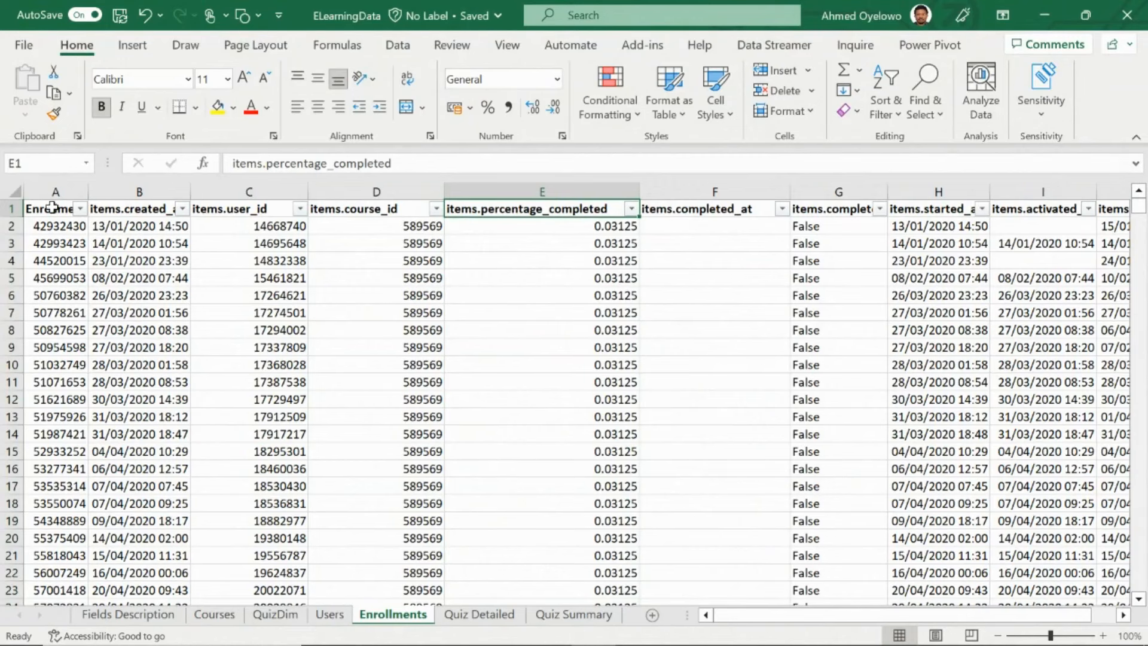
- Highlight enrollment cells A1:I10 and the record in row 2, and fill the whole items.percentage_completed column with yellow
drag(52, 209, 1007, 360)
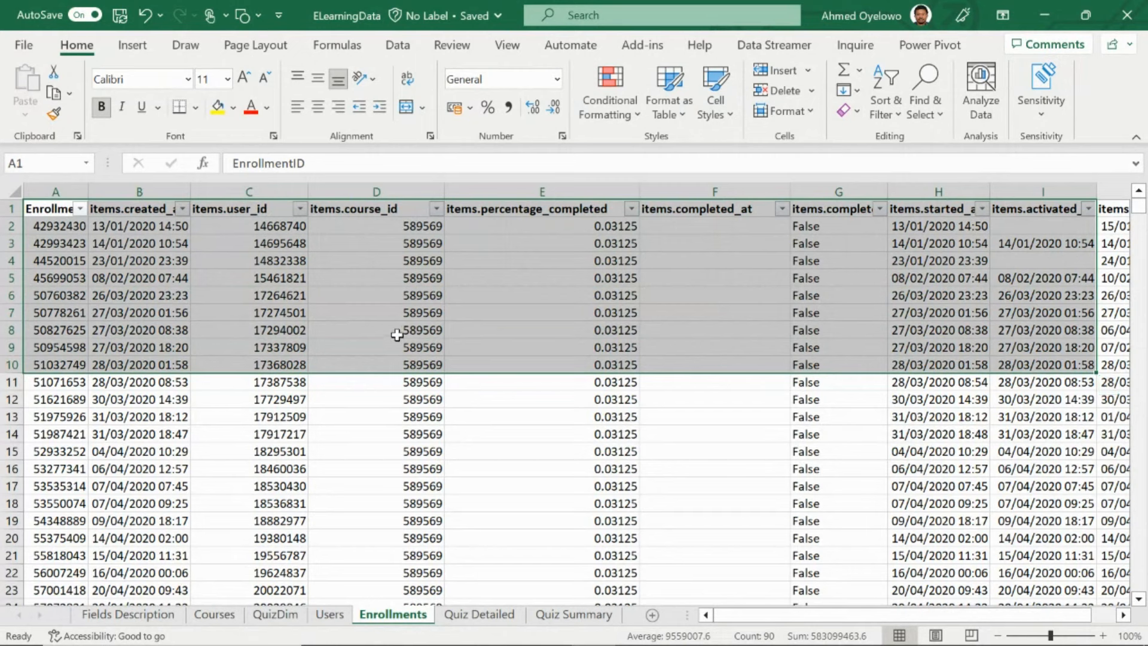
click(6, 226)
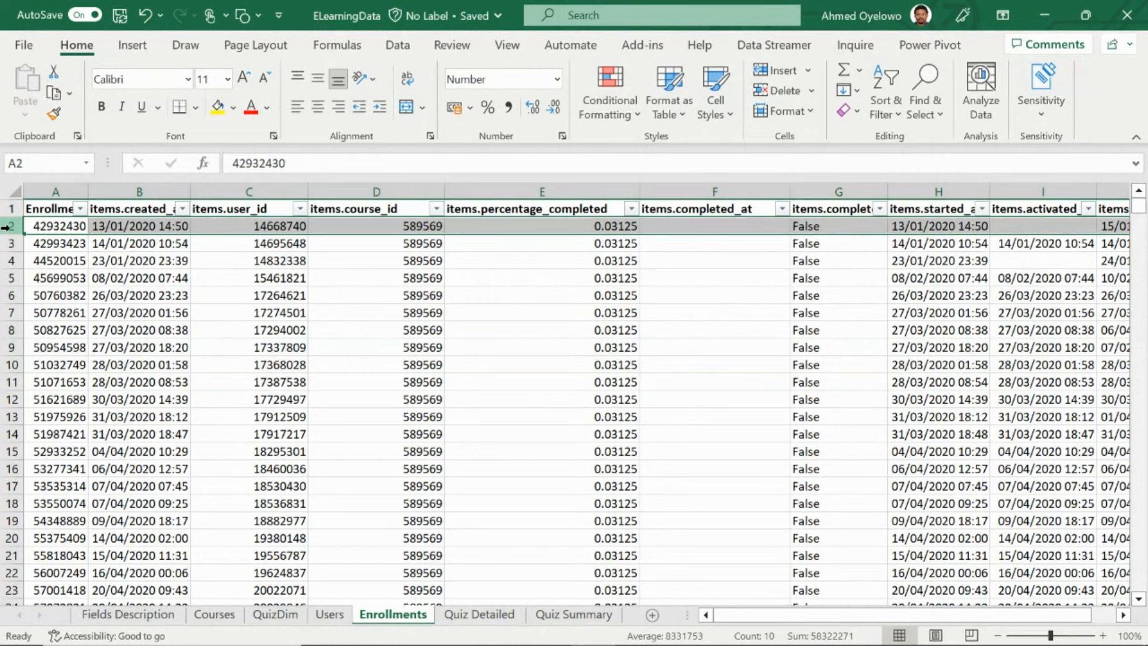
click(553, 186)
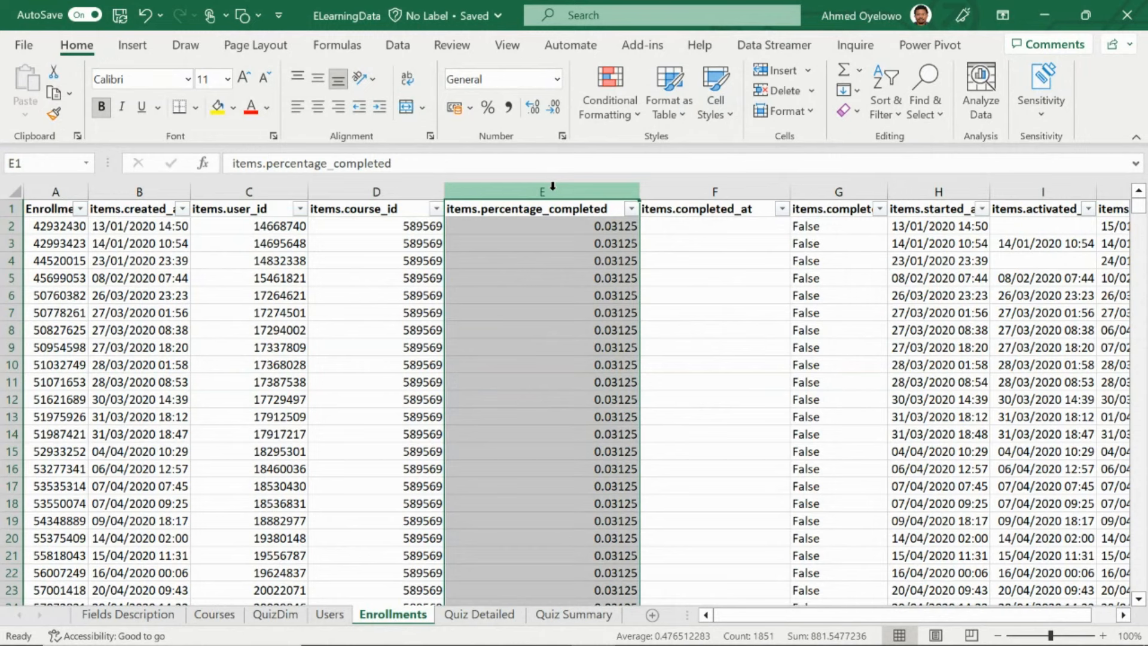
click(218, 108)
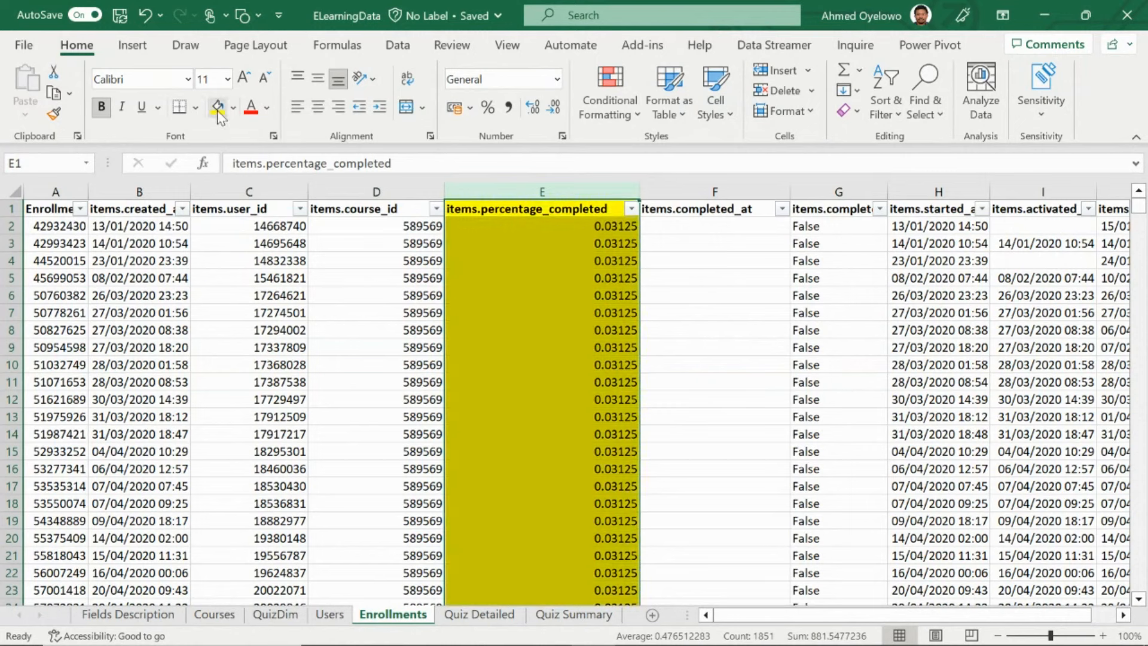
click(542, 211)
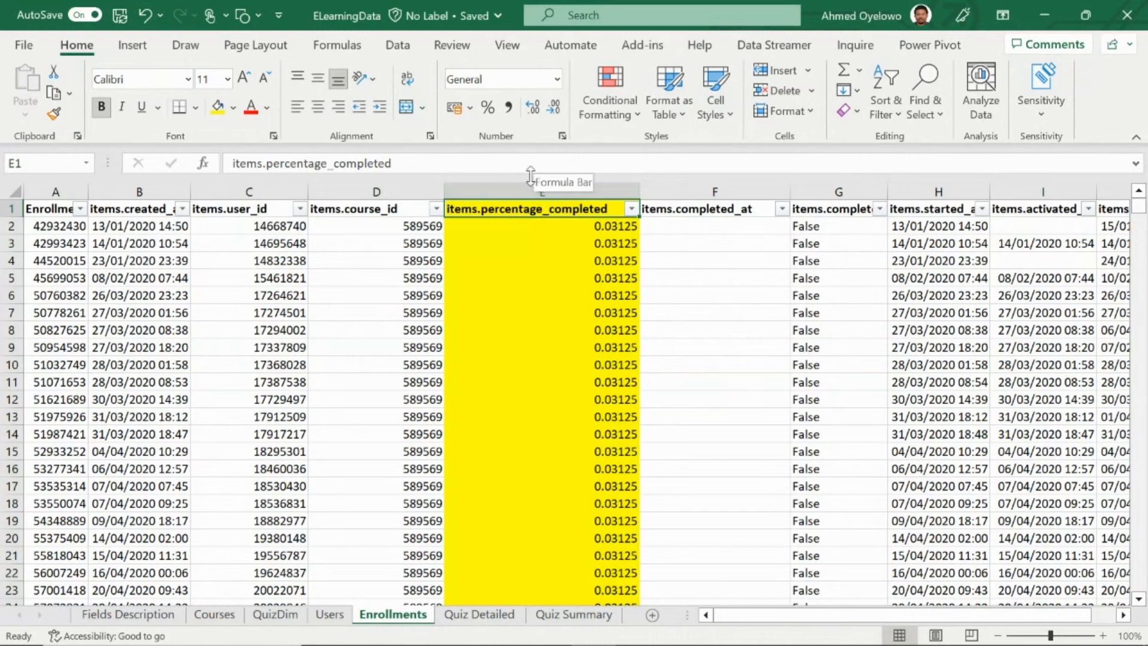
click(530, 187)
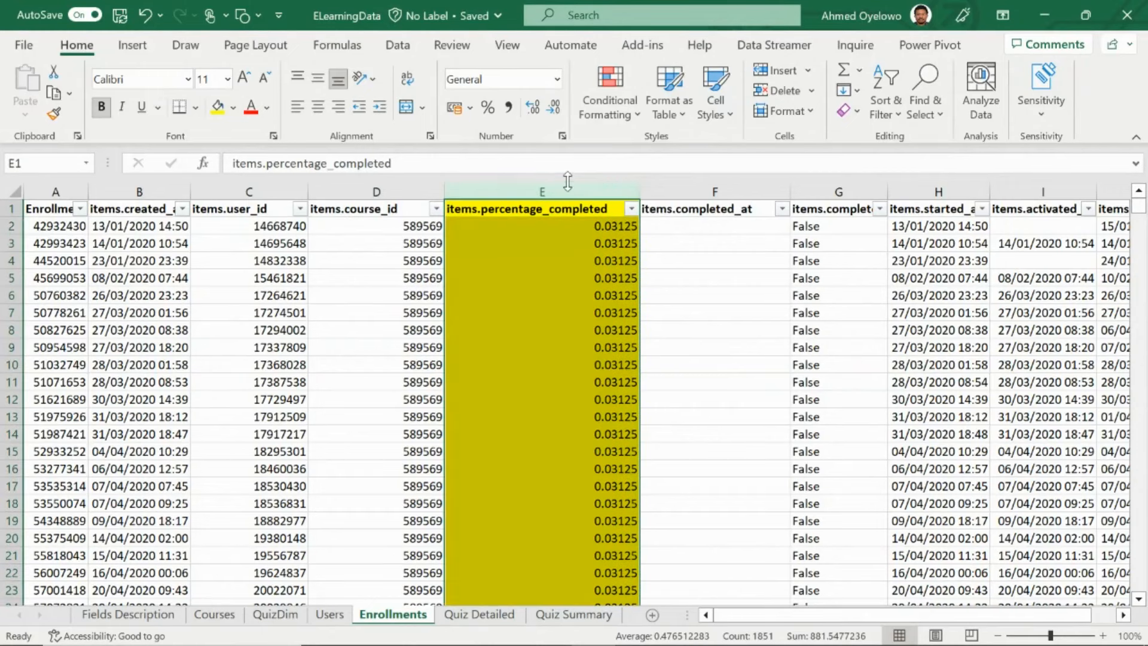
- Examine the items.completed_at column on the Enrollments sheet from its first rows down to its last entries
click(730, 188)
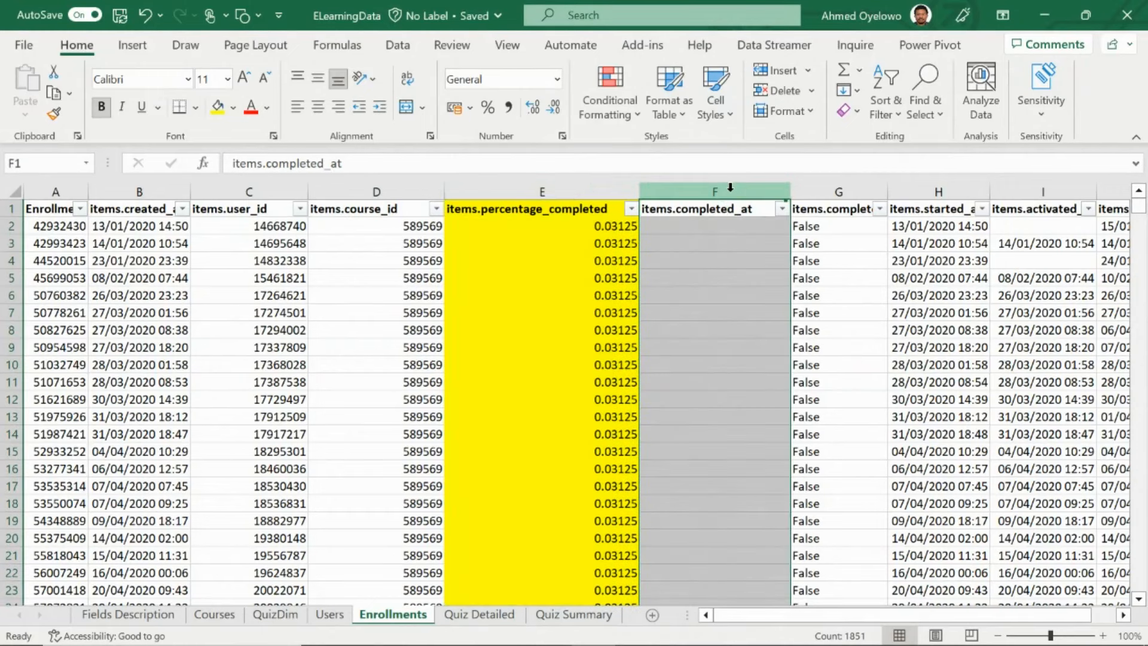
click(700, 225)
key(ctrl+Down)
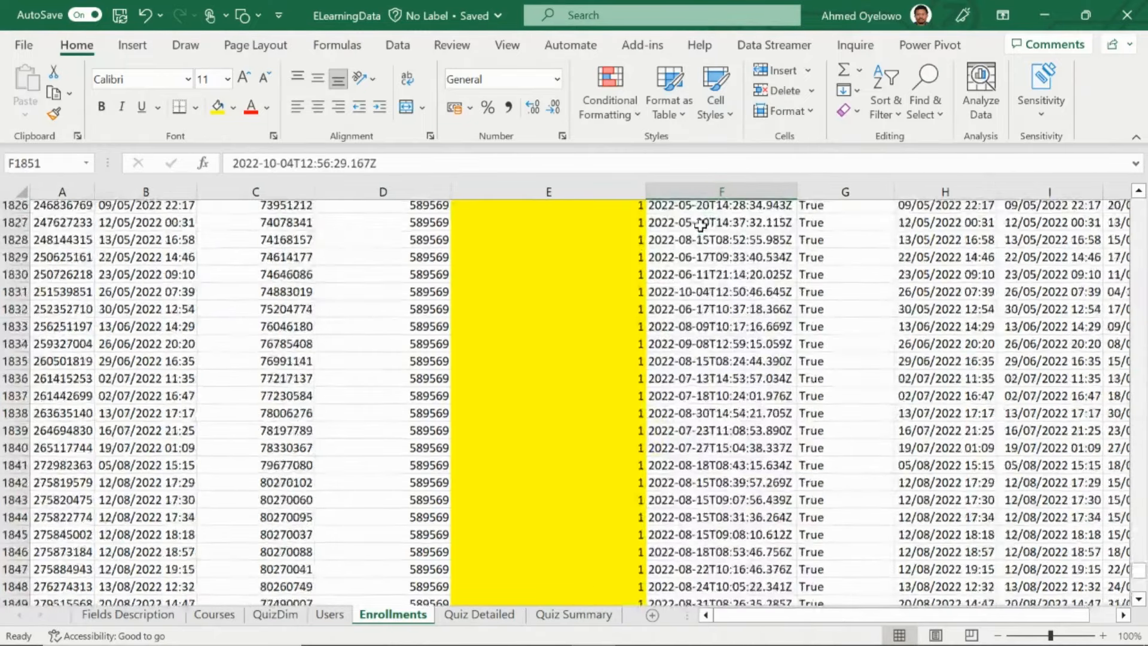
key(Up)
key(Up)
key(Up)
key(Up)
key(ctrl+Up)
key(Down)
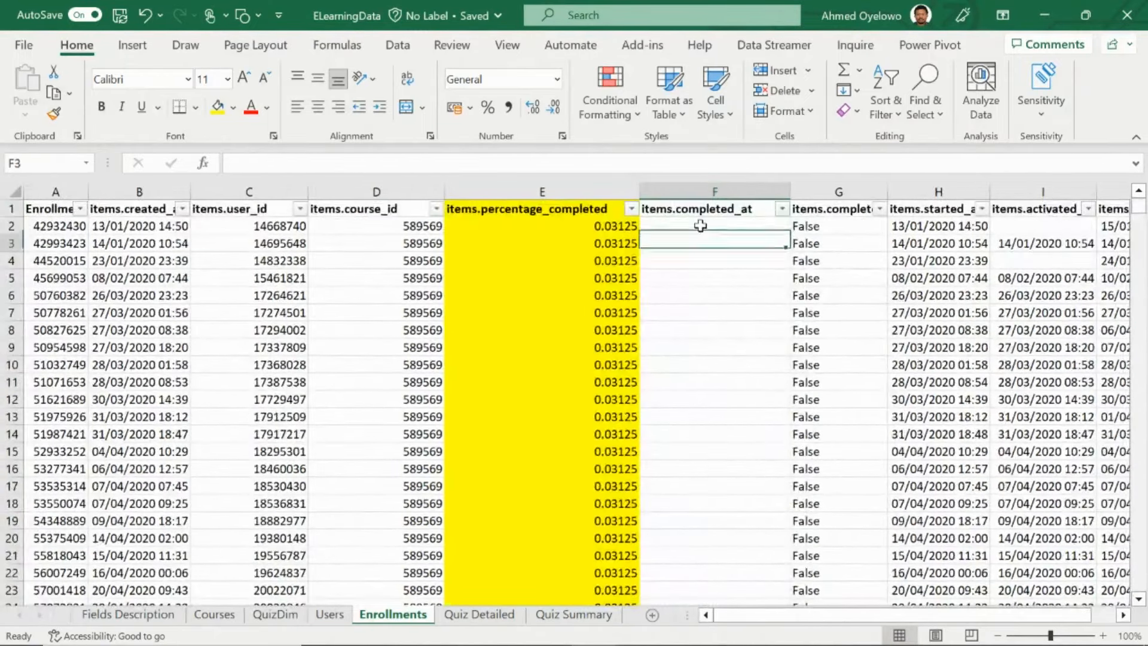
key(ctrl+Down)
key(ctrl+Up)
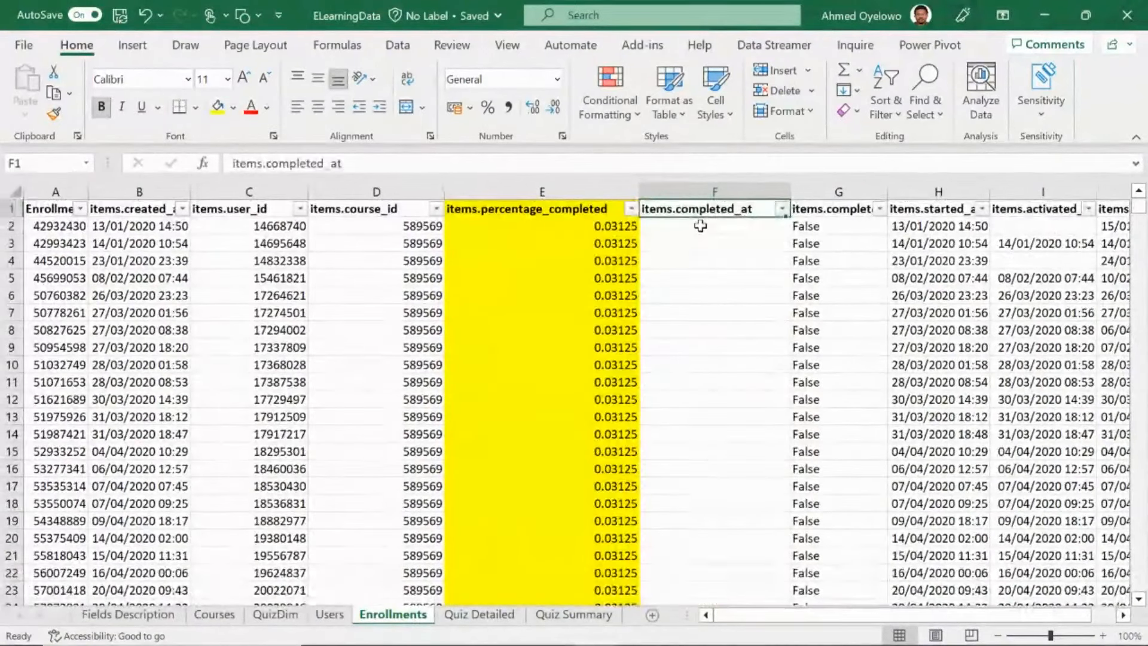
key(Down)
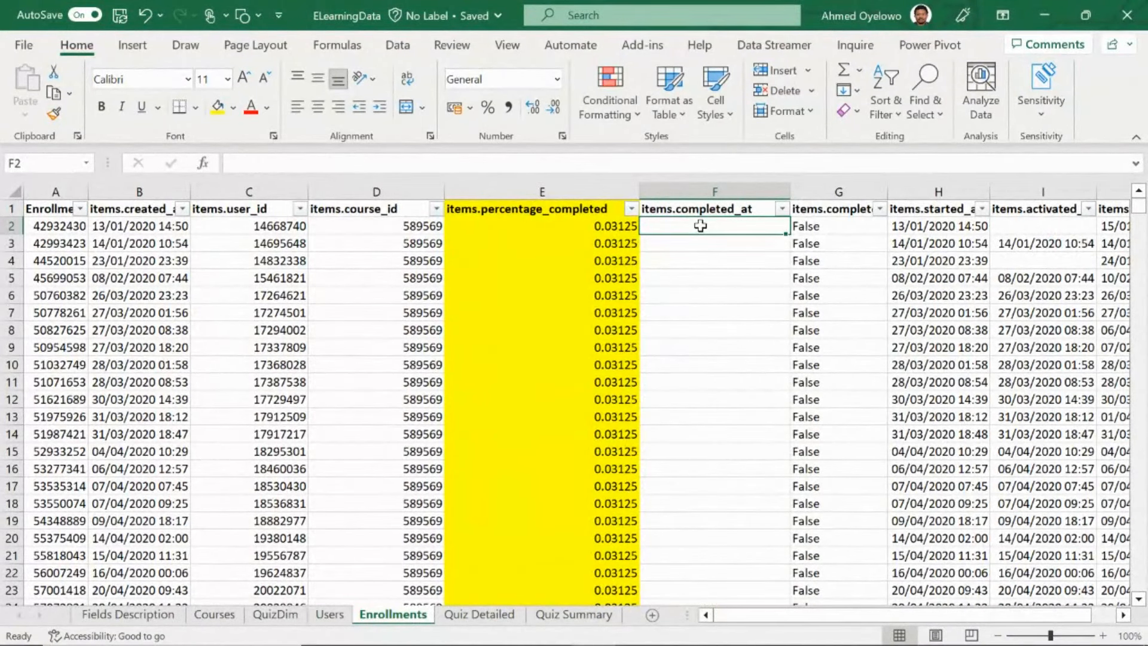
key(ctrl+shift+Down)
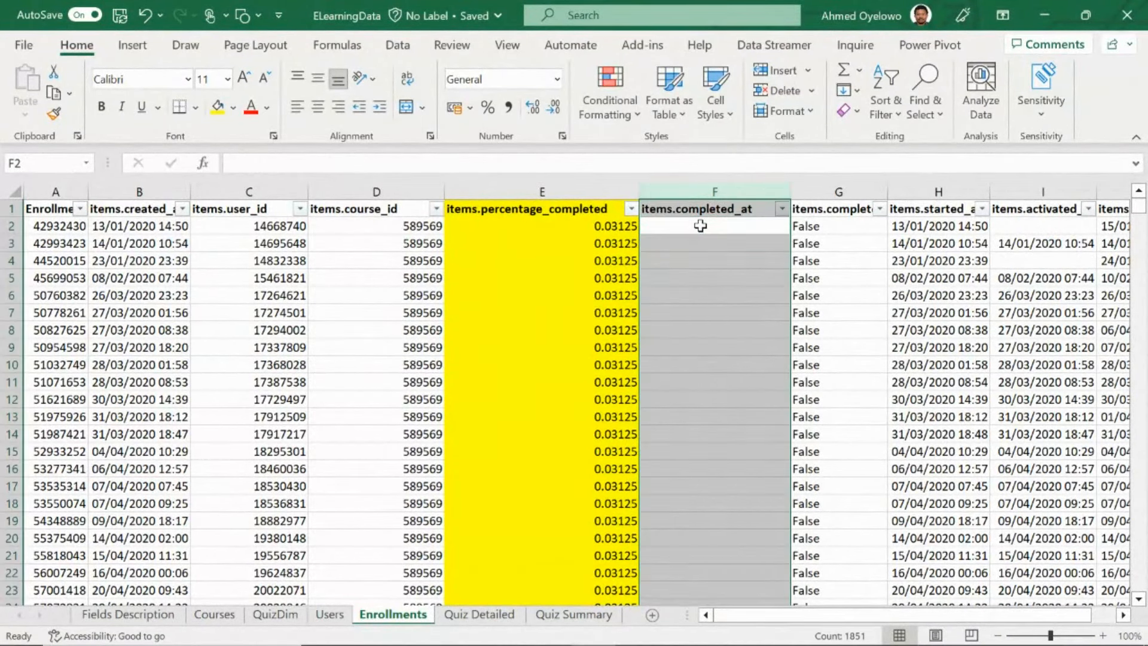
key(Left)
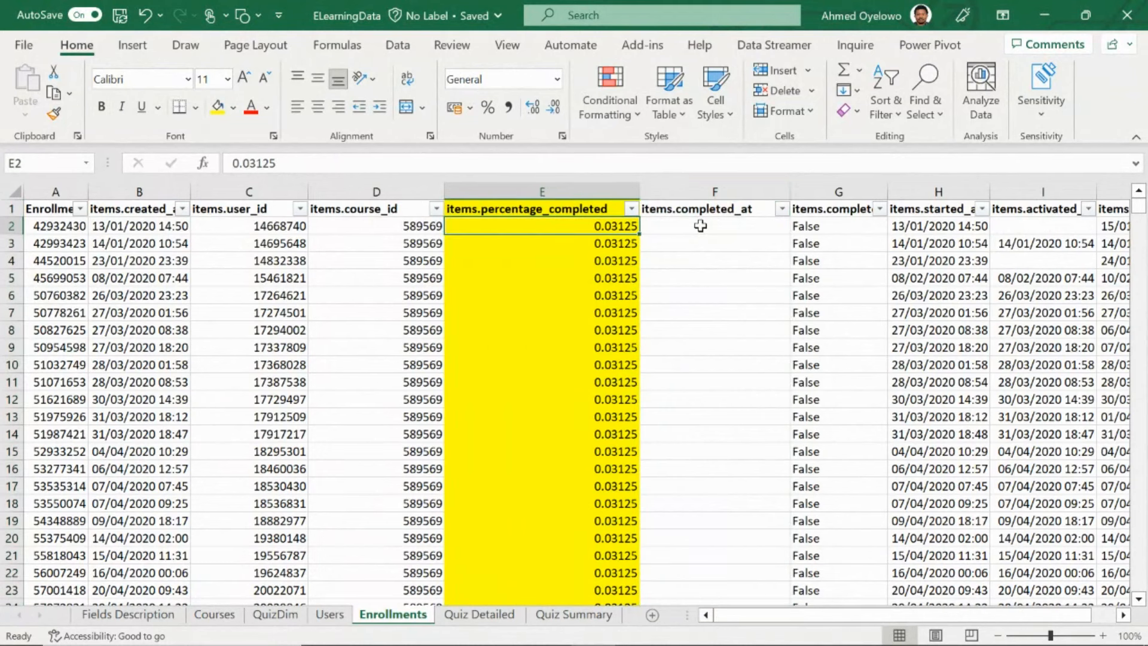
key(Right)
key(ctrl+Down)
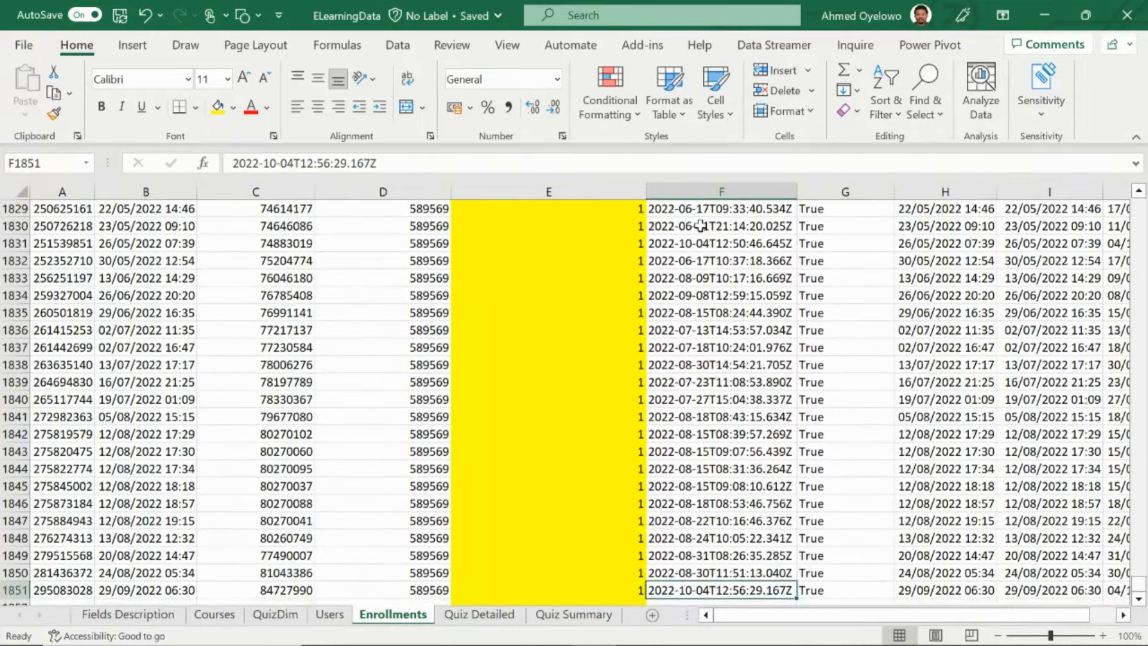
key(Up)
key(Up)
key(Up)
key(Up)
key(Up)
key(Up)
key(Up)
key(Up)
key(Up)
key(Up)
key(Up)
key(Up)
key(ctrl+Up)
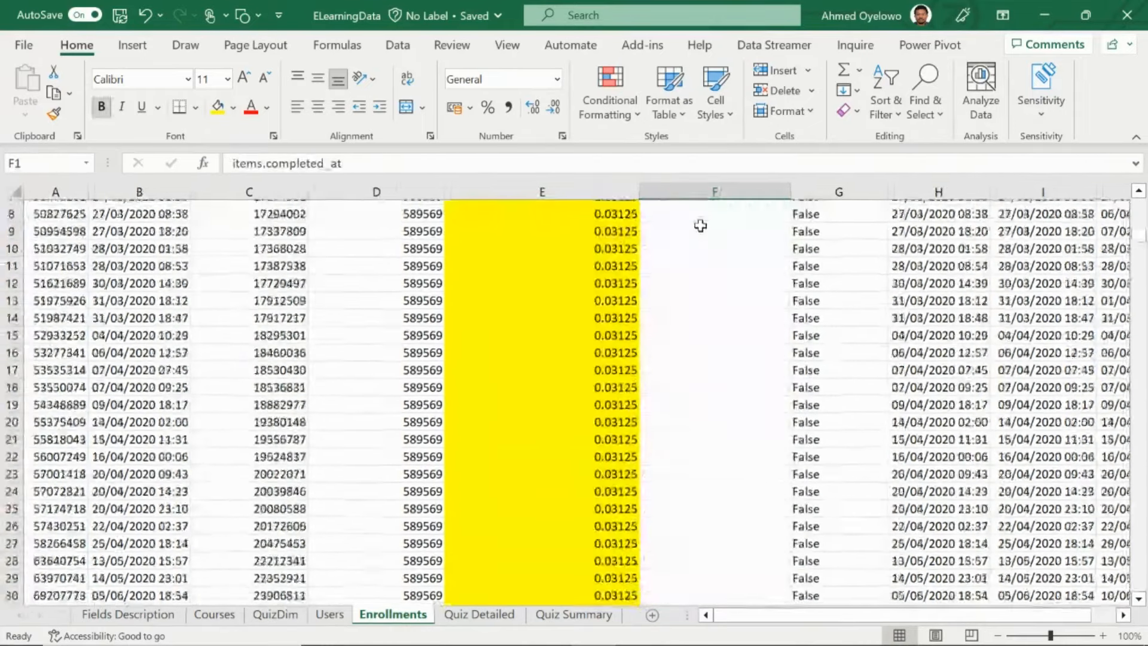
- Widen the items.completed column on the Enrollments sheet so that its full header fits
key(Right)
key(Right)
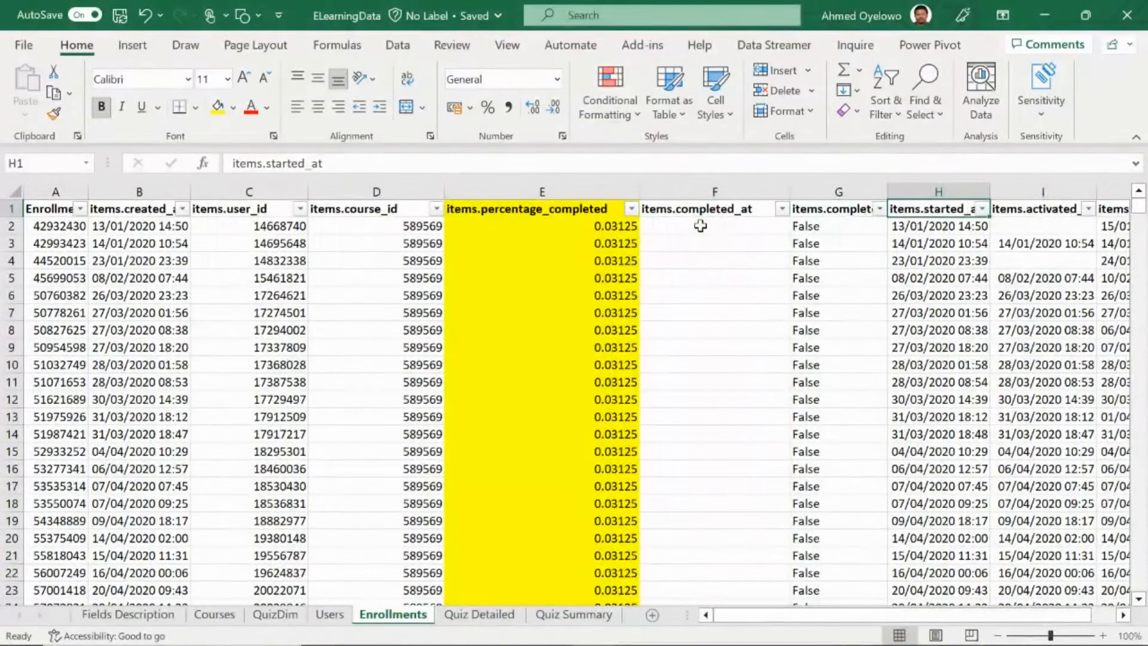
key(Left)
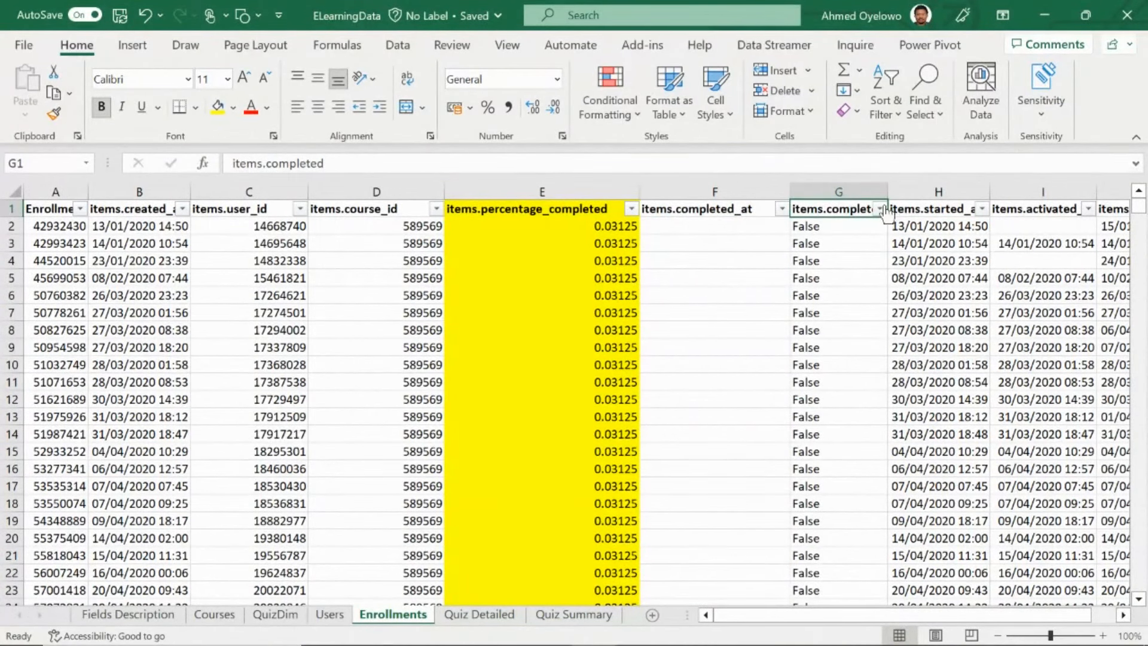
drag(889, 185, 912, 189)
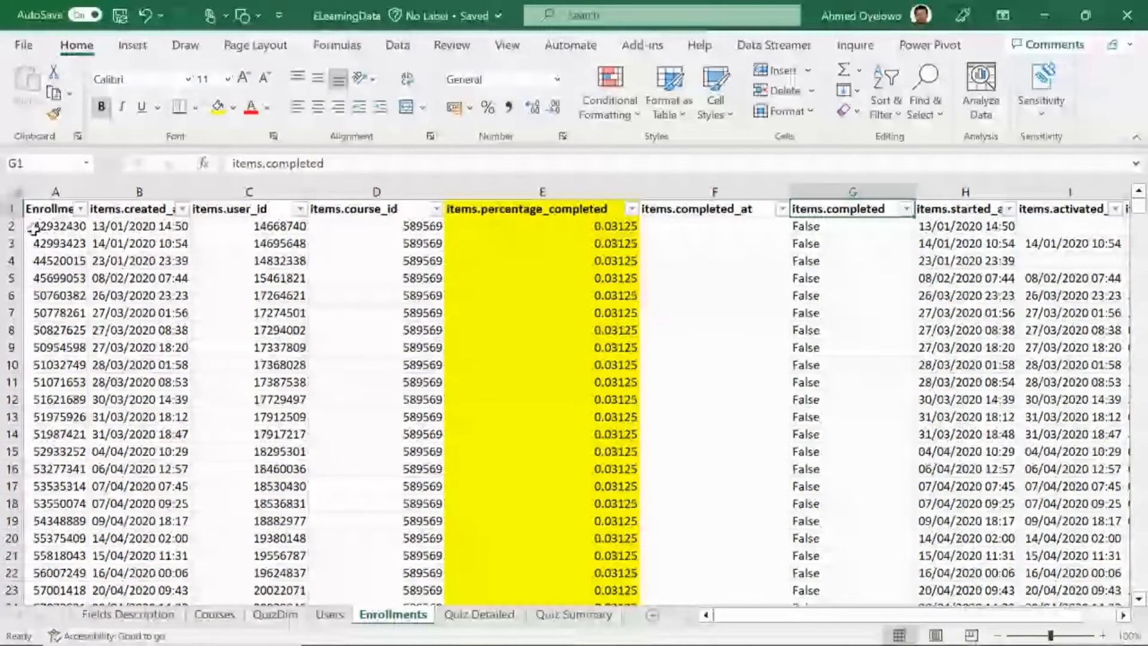
- Highlight the row 2 record on the Enrollments sheet and check its items.percentage_completed and items.completed cells
click(31, 228)
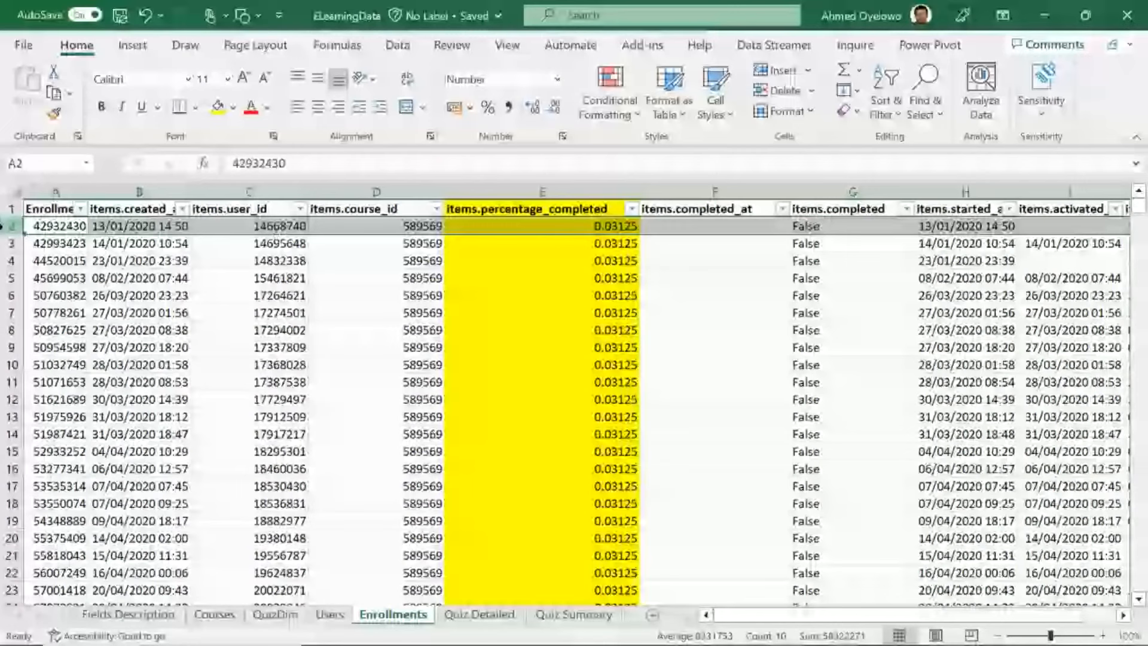
click(609, 228)
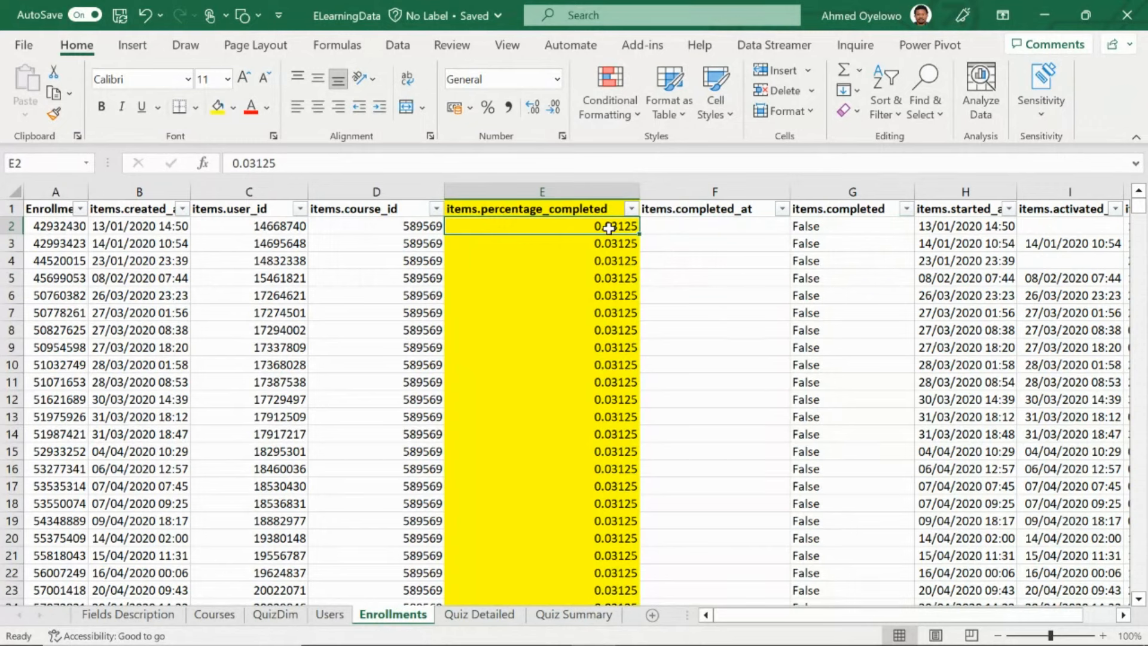
click(826, 227)
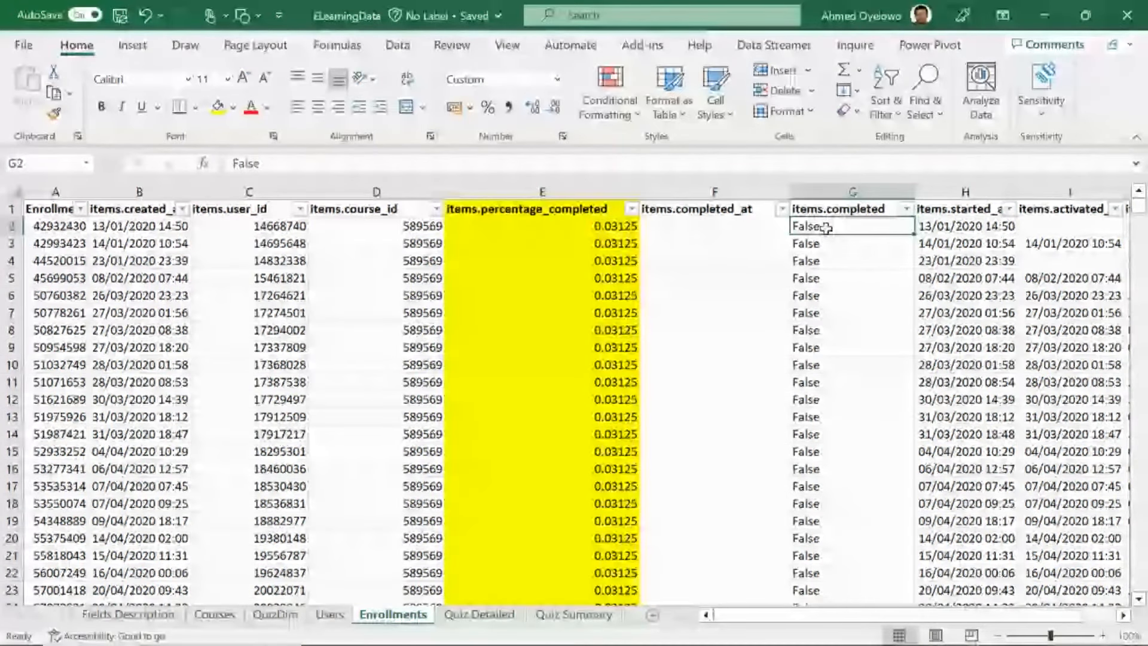
- Highlight the items.percentage_completed, items.completed_at and items.completed columns together and in turn to compare them
drag(543, 191, 834, 163)
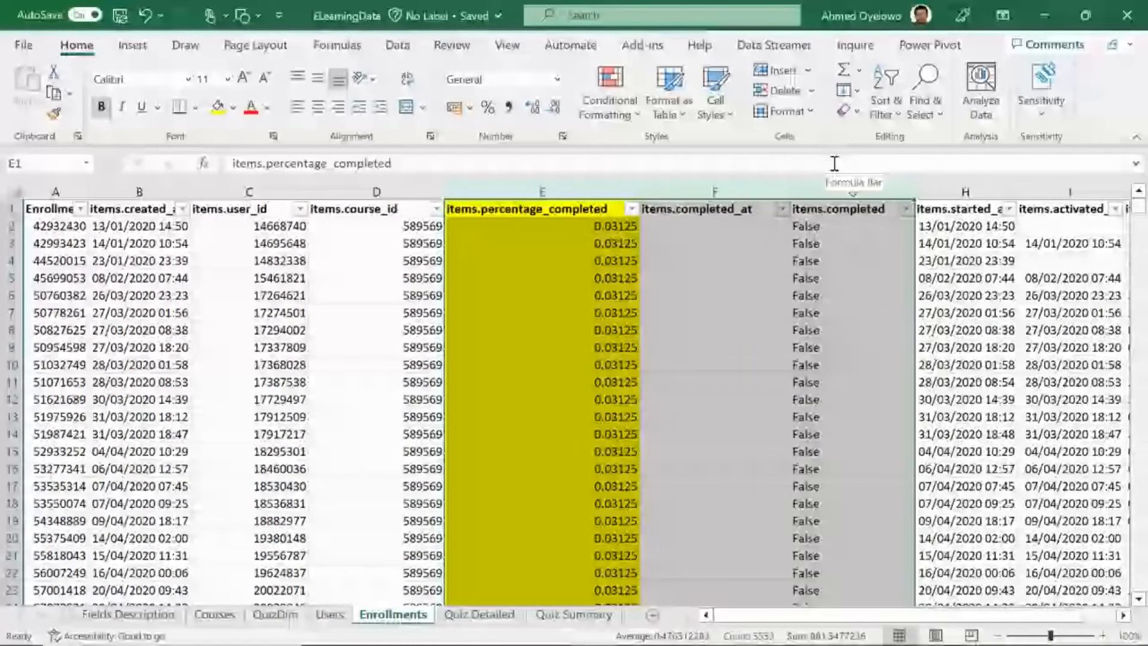
drag(714, 191, 843, 193)
click(535, 191)
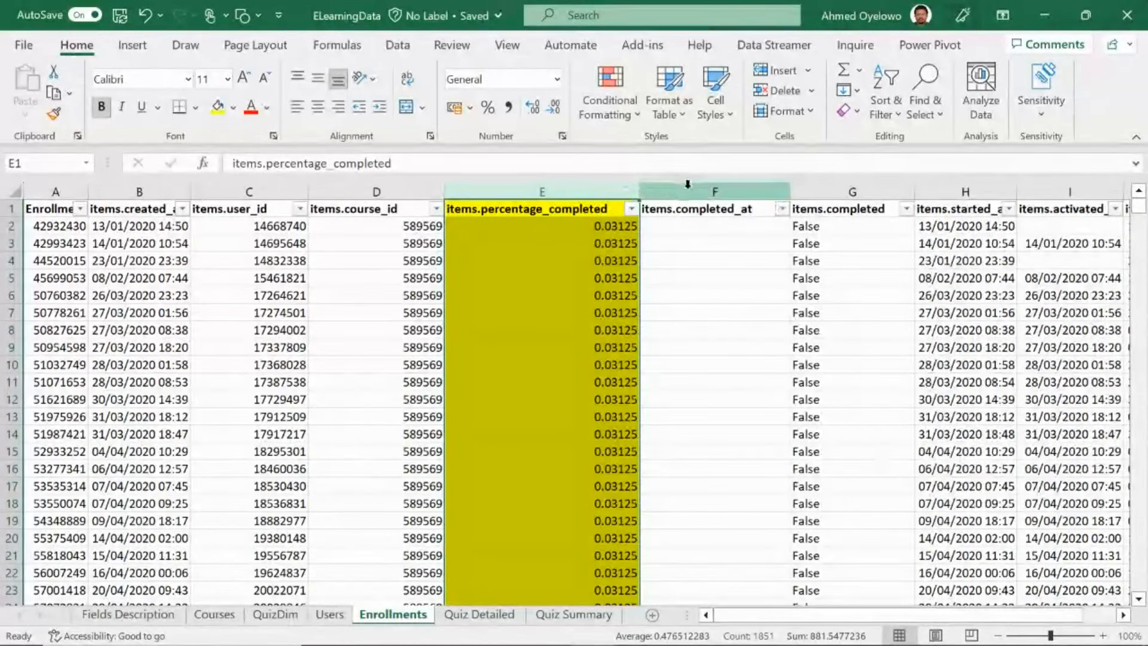
drag(705, 186, 540, 186)
click(539, 186)
ctrl+click(710, 193)
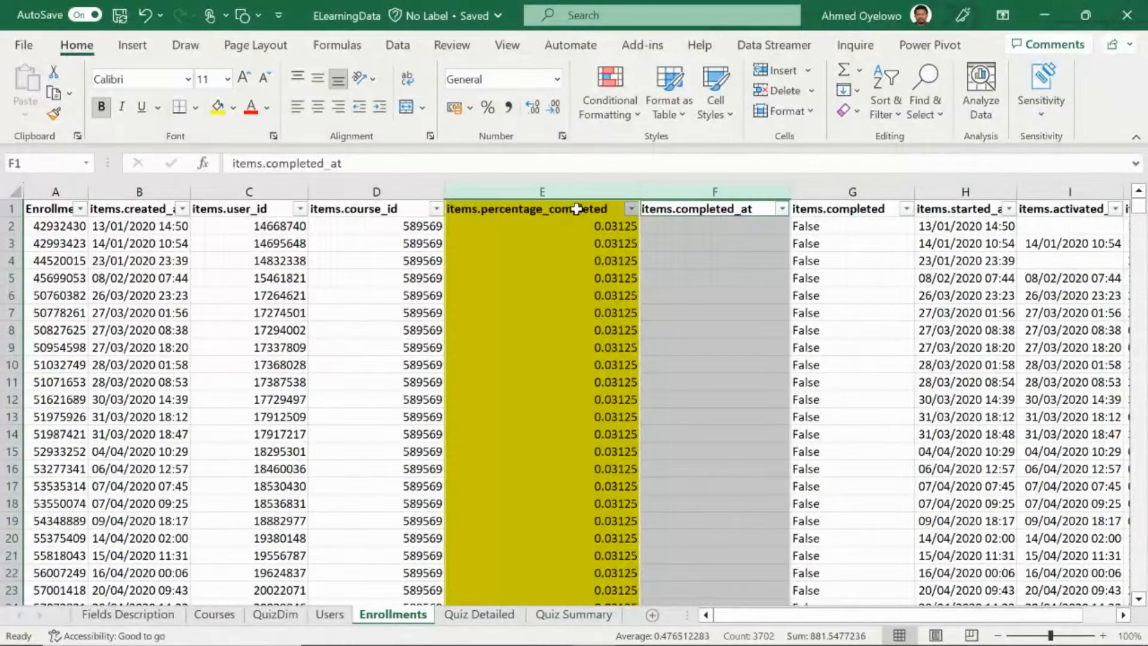
ctrl+click(651, 187)
click(841, 184)
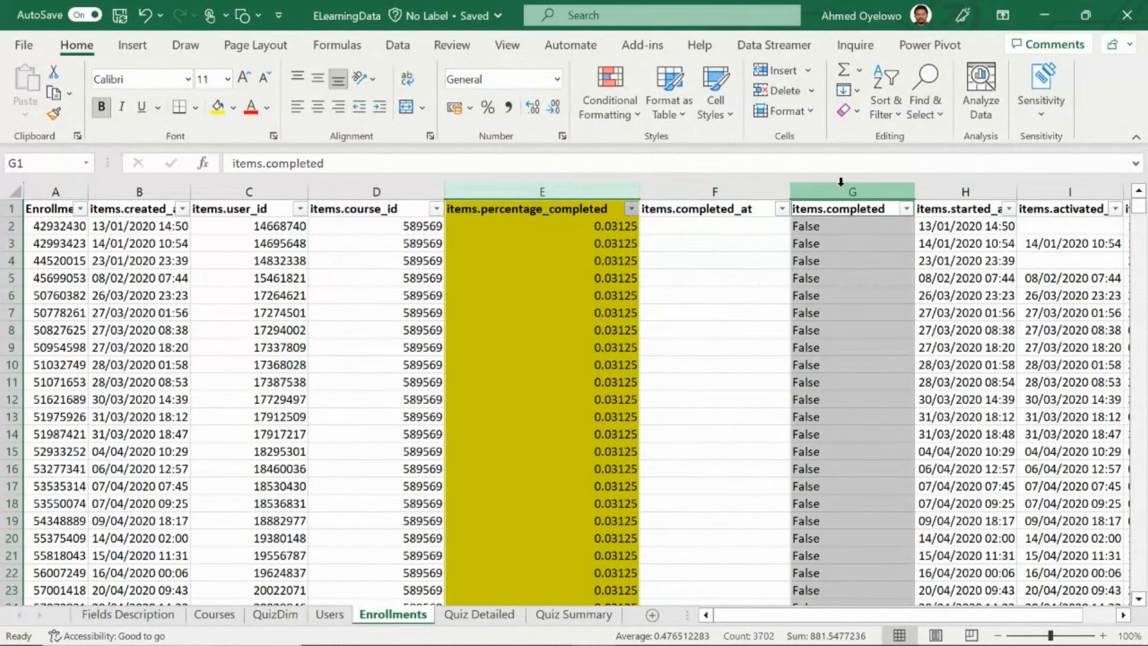
- Widen the items.started_at column to fit its full header and highlight the column and its first entry
click(828, 208)
key(Right)
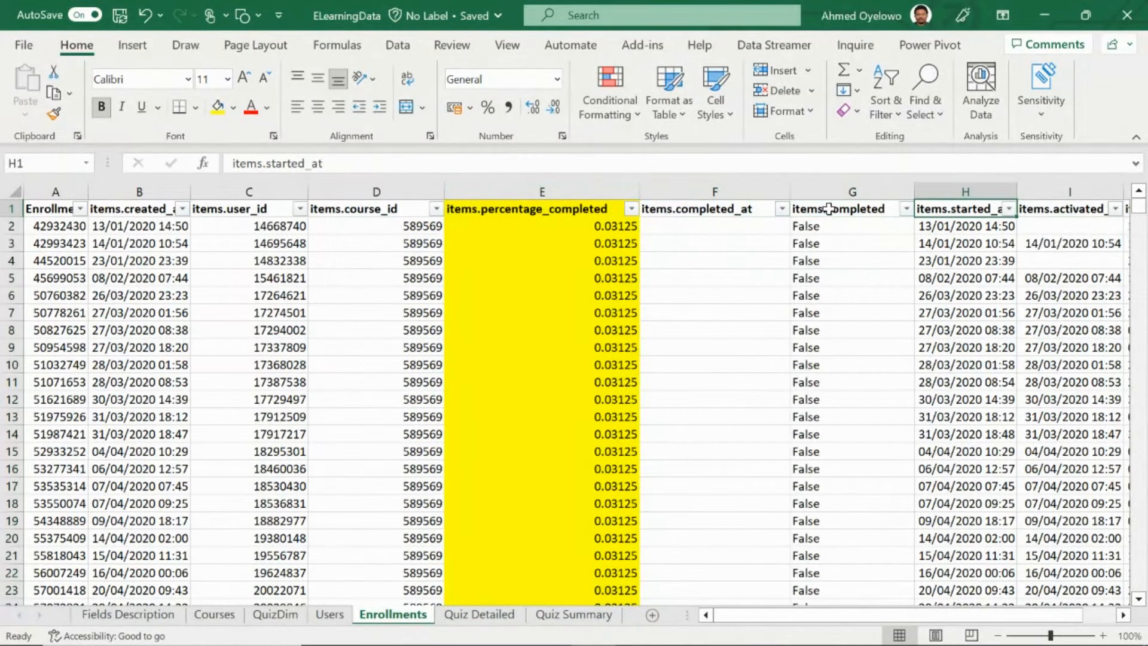
drag(1017, 184, 1039, 186)
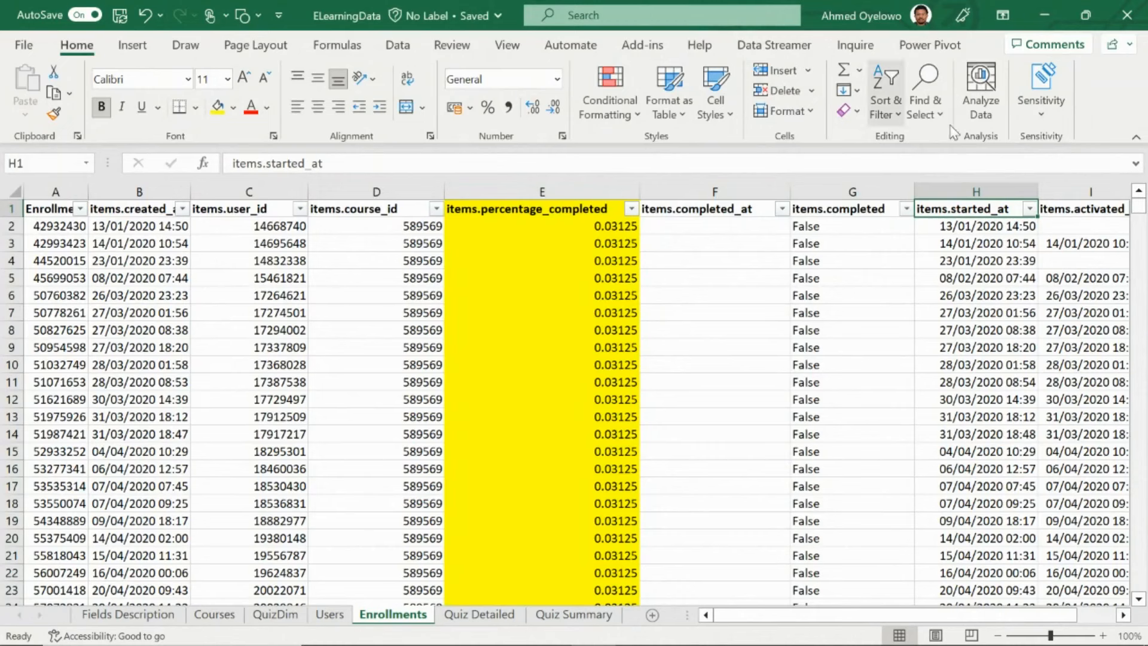
click(975, 188)
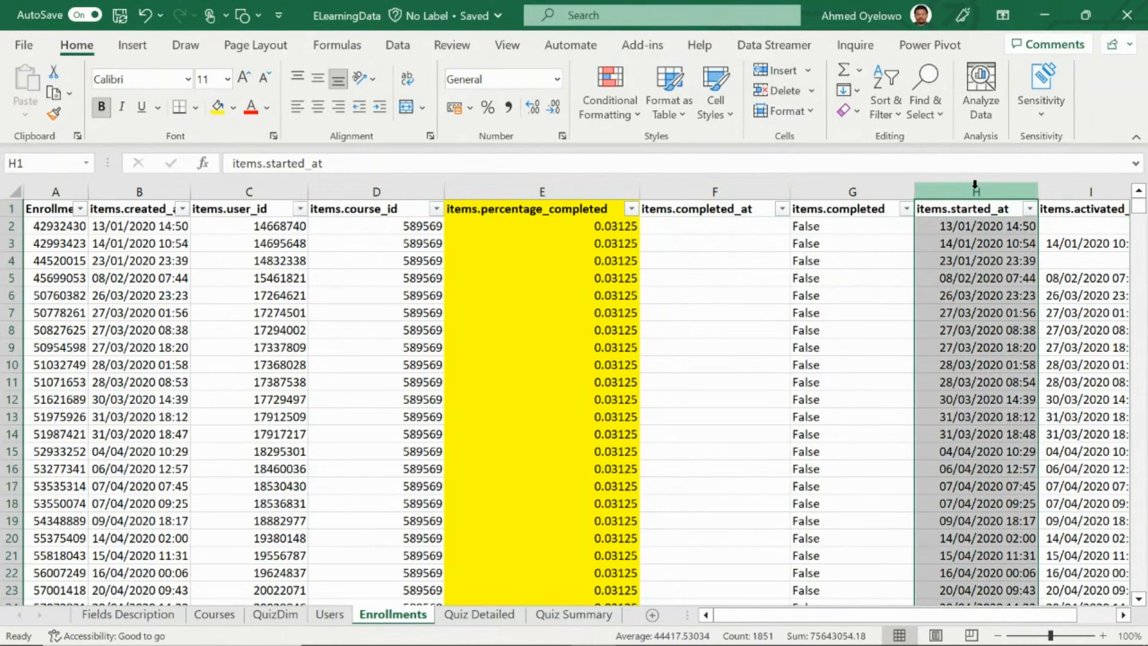
click(951, 226)
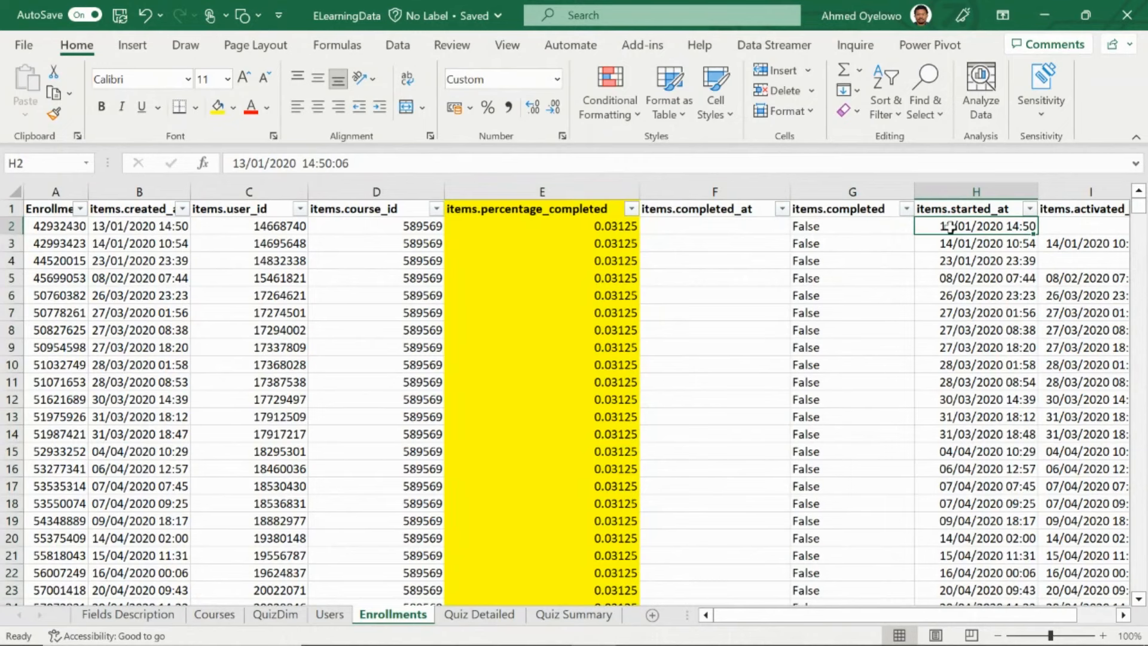
- Fill the whole items.activated_at column on the Enrollments sheet with green
scroll(951, 227, right, 2)
click(919, 208)
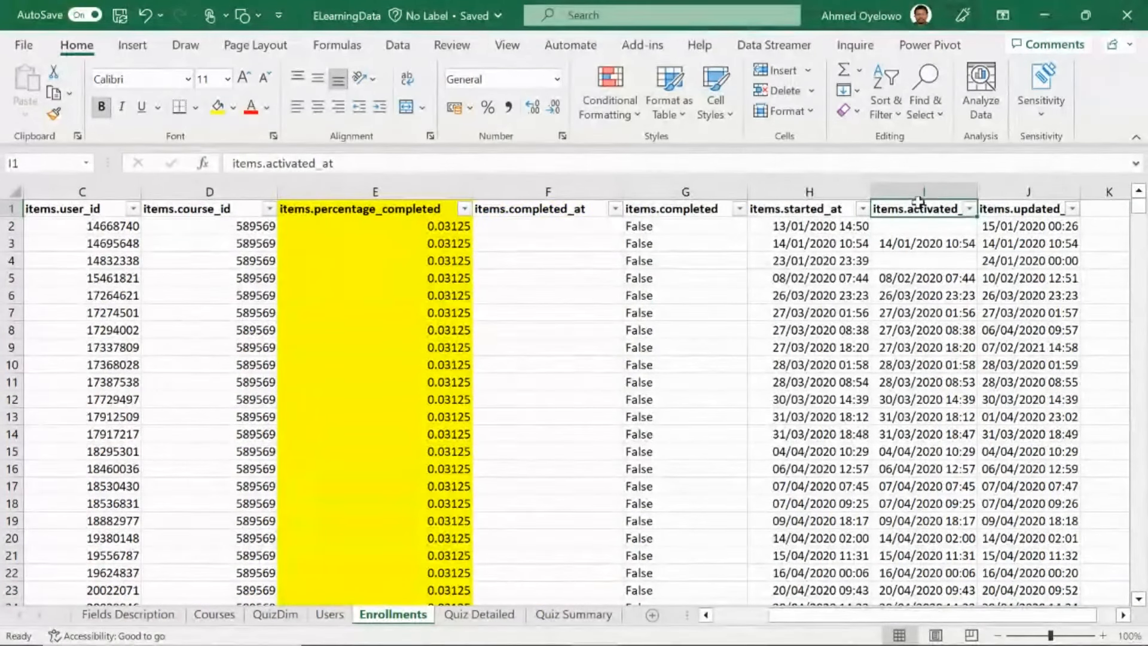
click(912, 184)
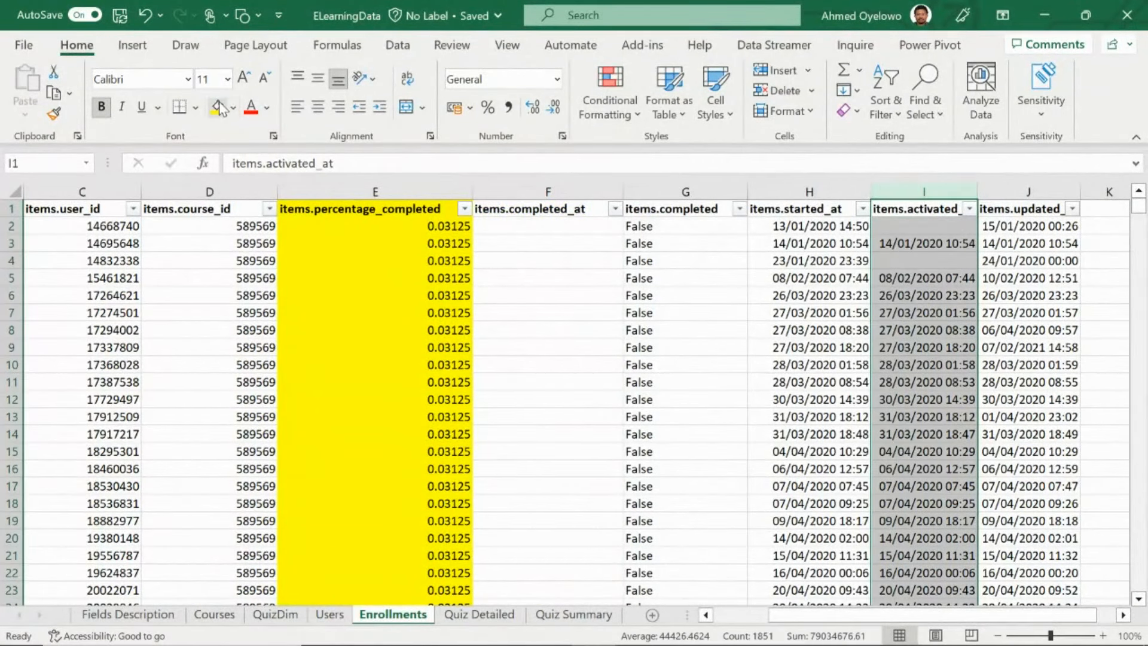
click(234, 108)
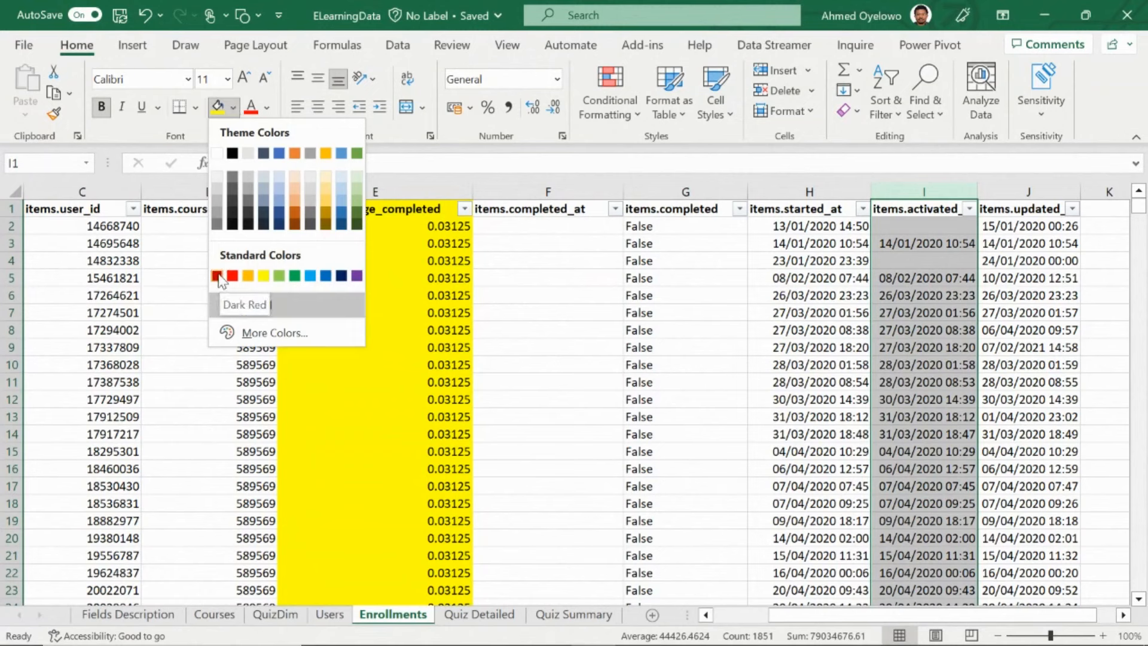
click(357, 154)
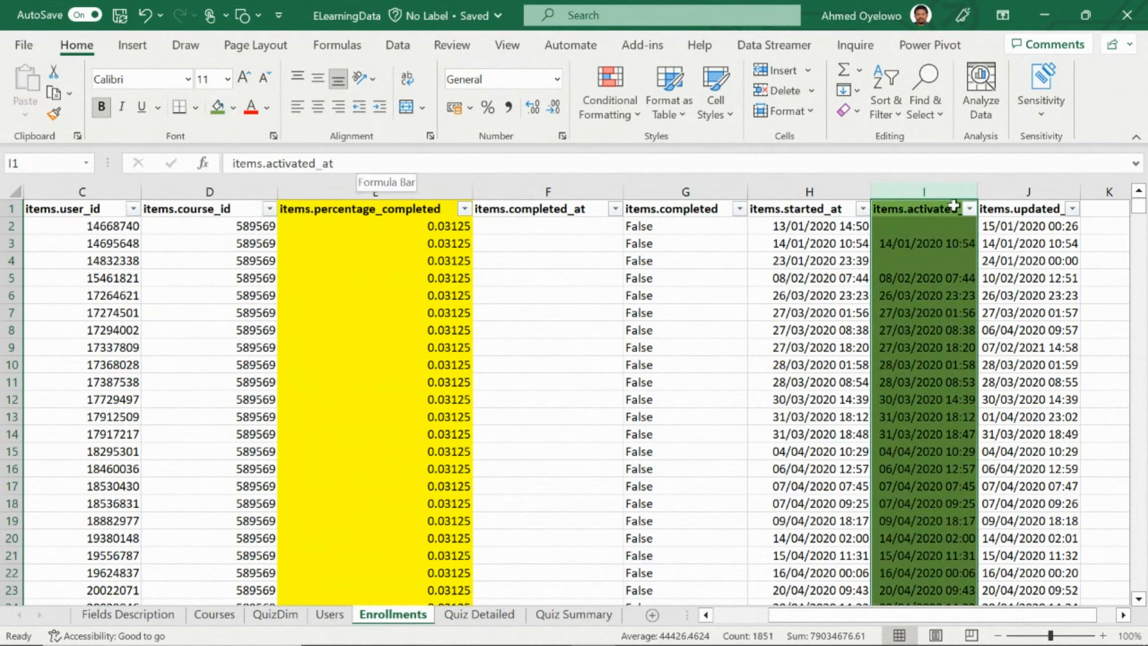
click(921, 208)
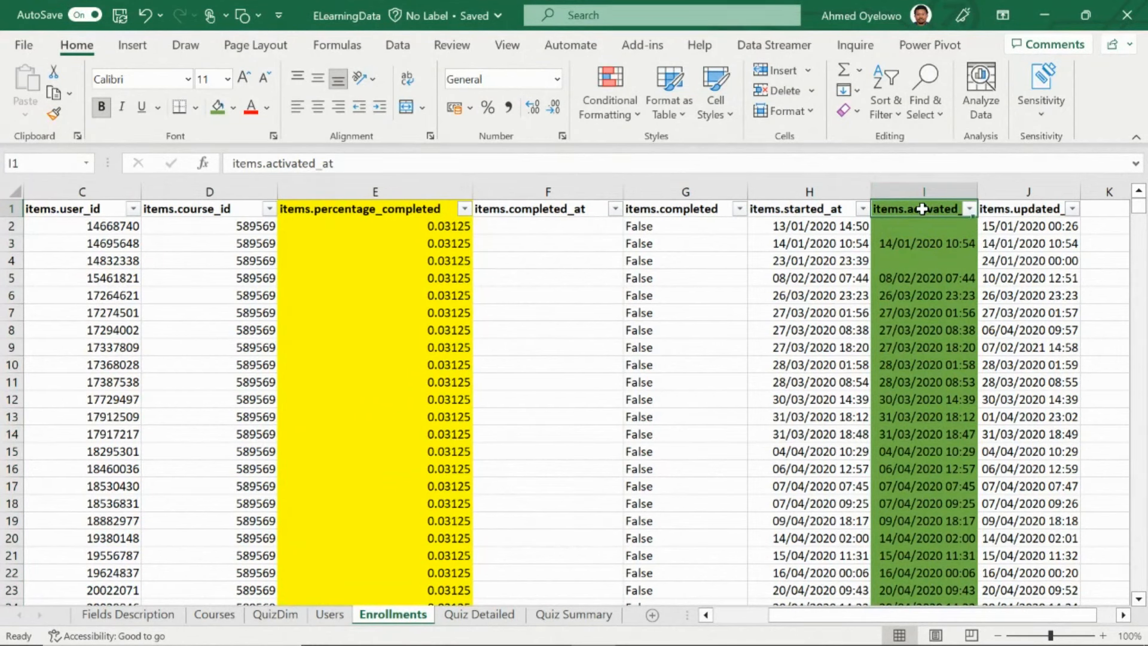
- Fill the items.percentage_completed cell E2 with green and check it against the items.updated_at value in row 2
key(Right)
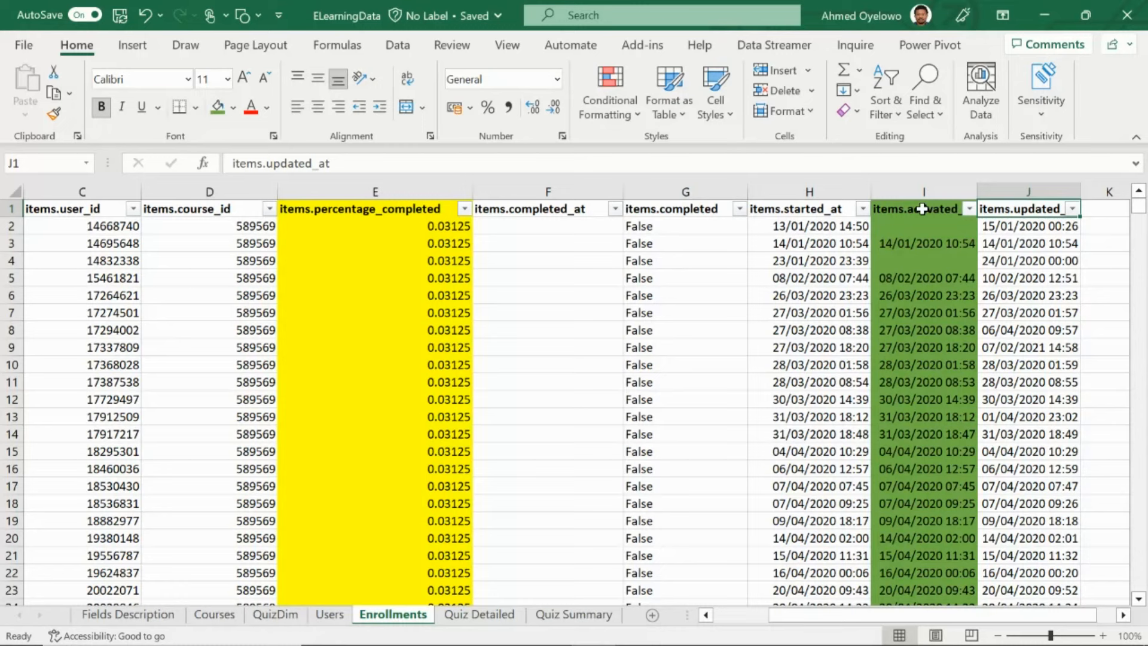
click(410, 229)
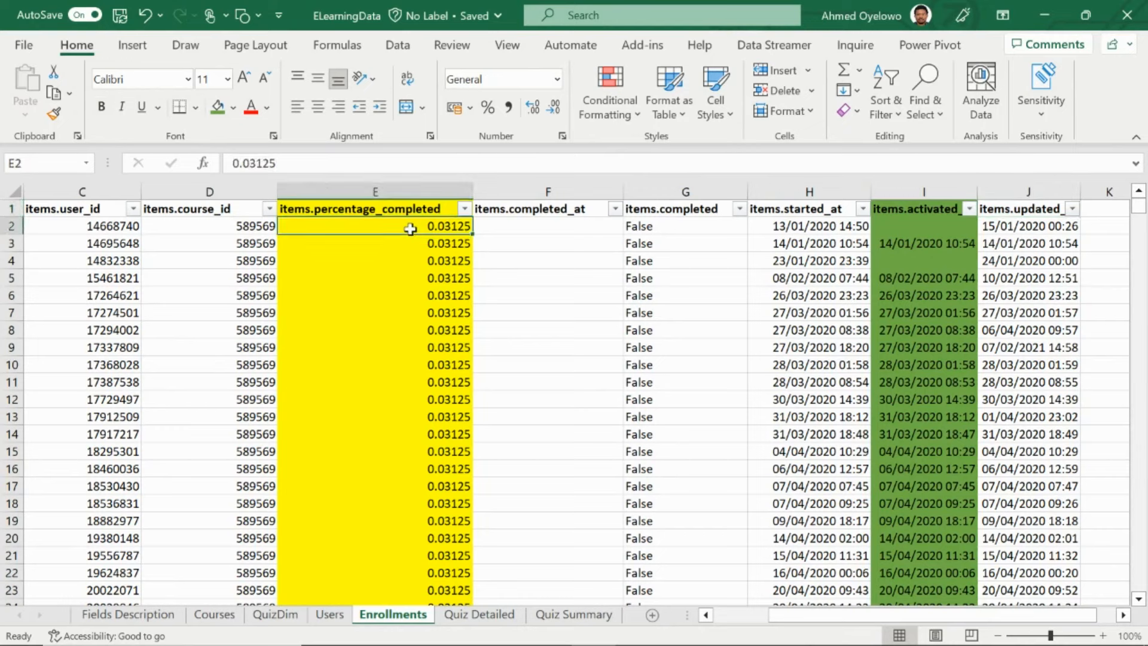
click(218, 108)
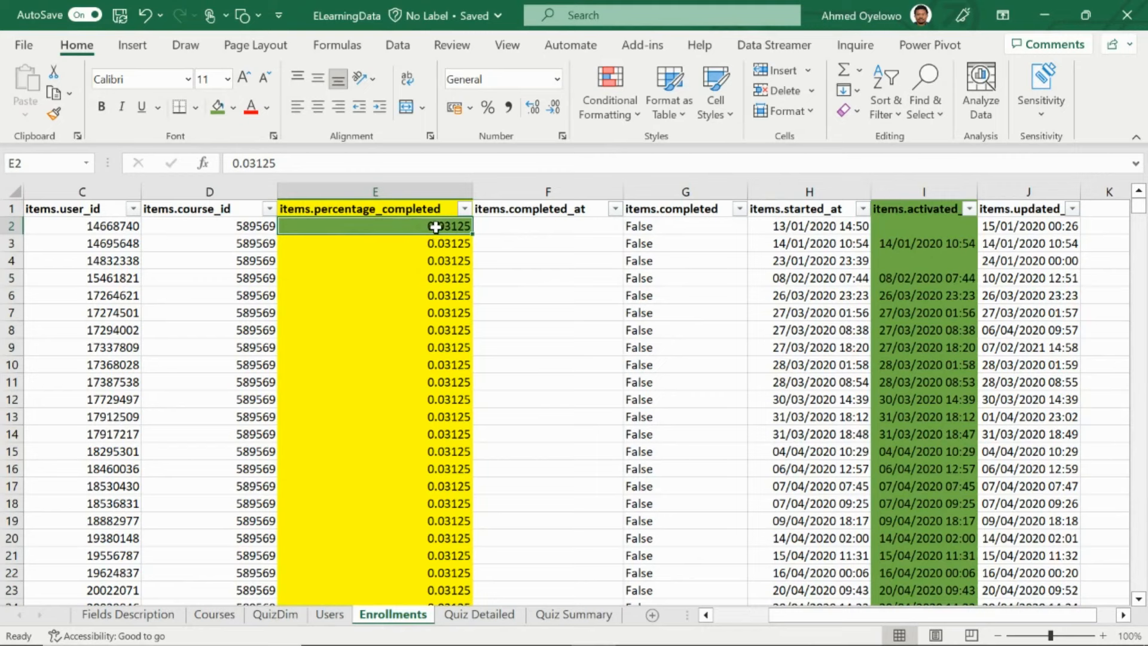
click(1038, 222)
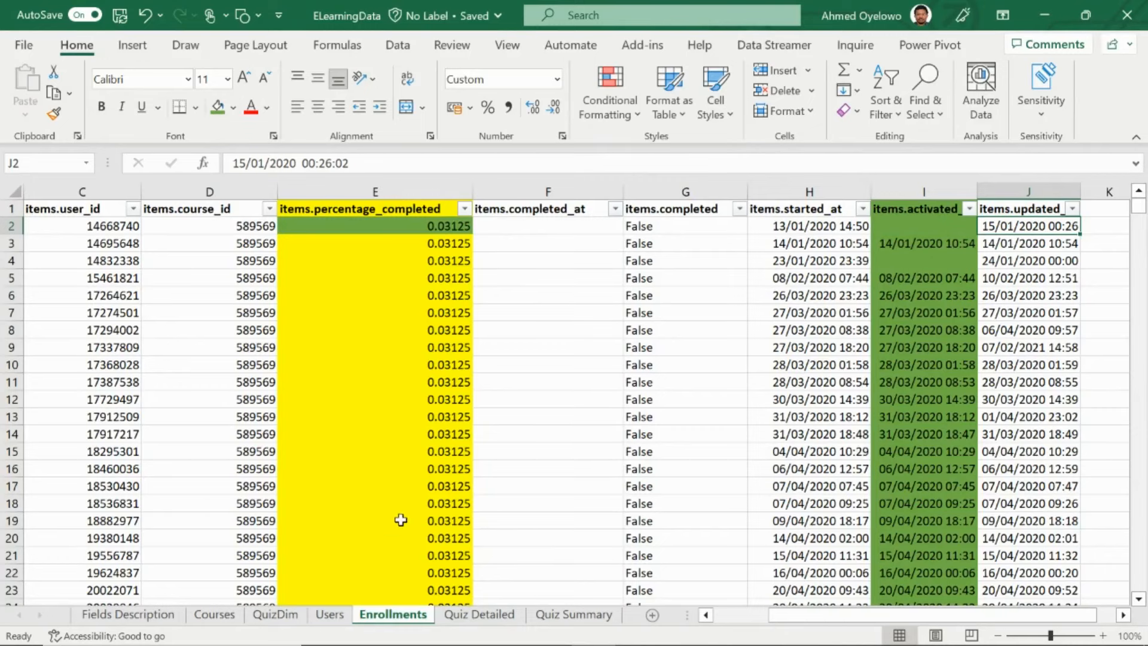
- Select the whole Enrollments table from the EnrollmentID header through the last record
click(328, 208)
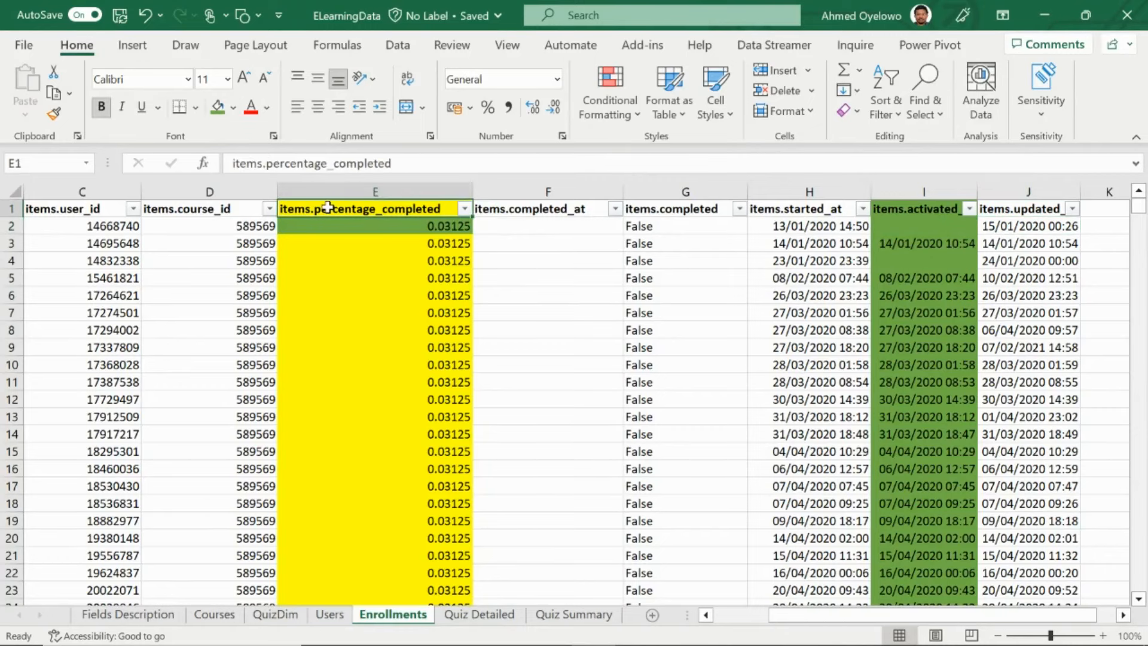
key(ctrl+Left)
key(ctrl+shift+End)
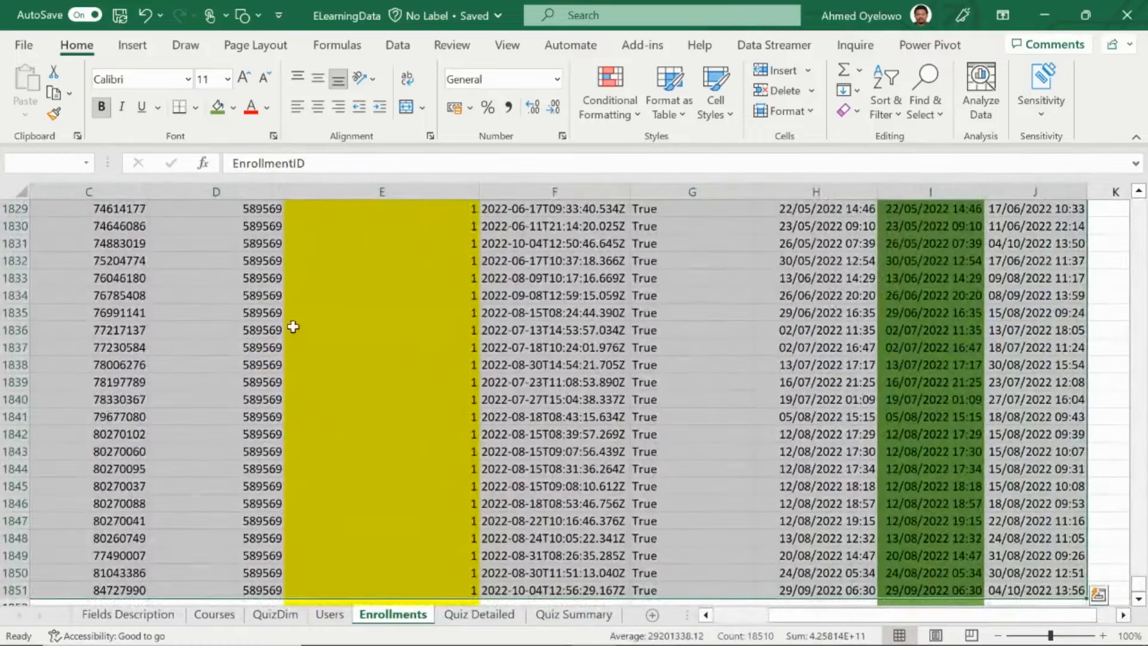
- Examine the first record on the Quiz Detailed sheet, covering Student User ID, Question No, Question, Selected Answer and Correct
click(480, 614)
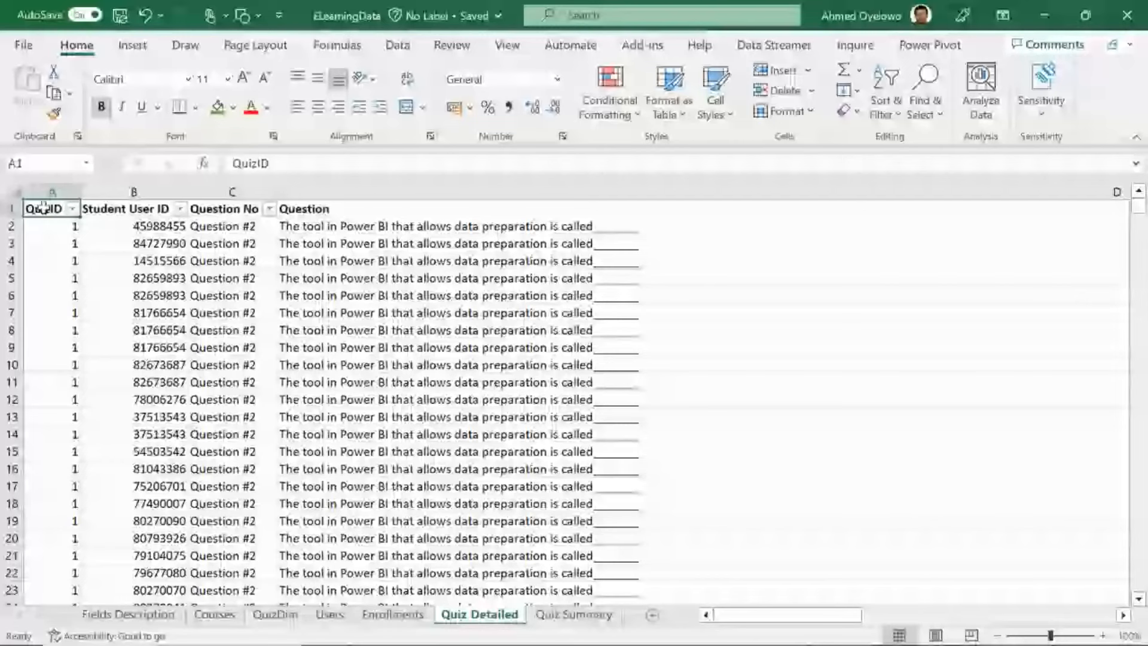
key(Right)
key(Down)
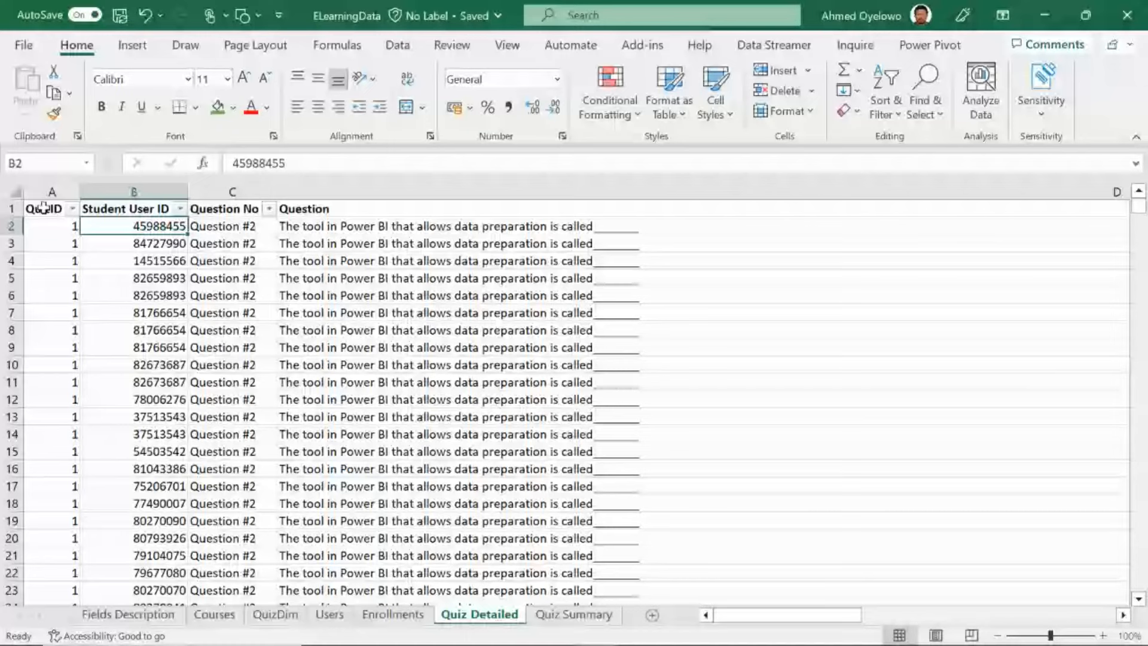
key(Right)
key(Right)
key(Left)
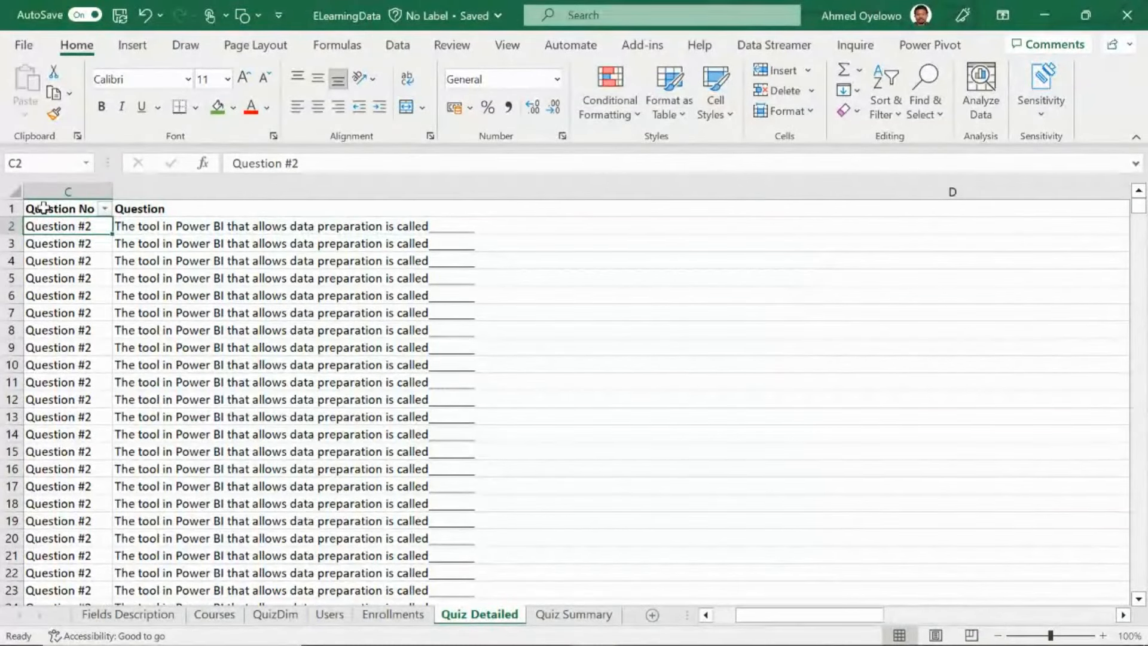
key(Right)
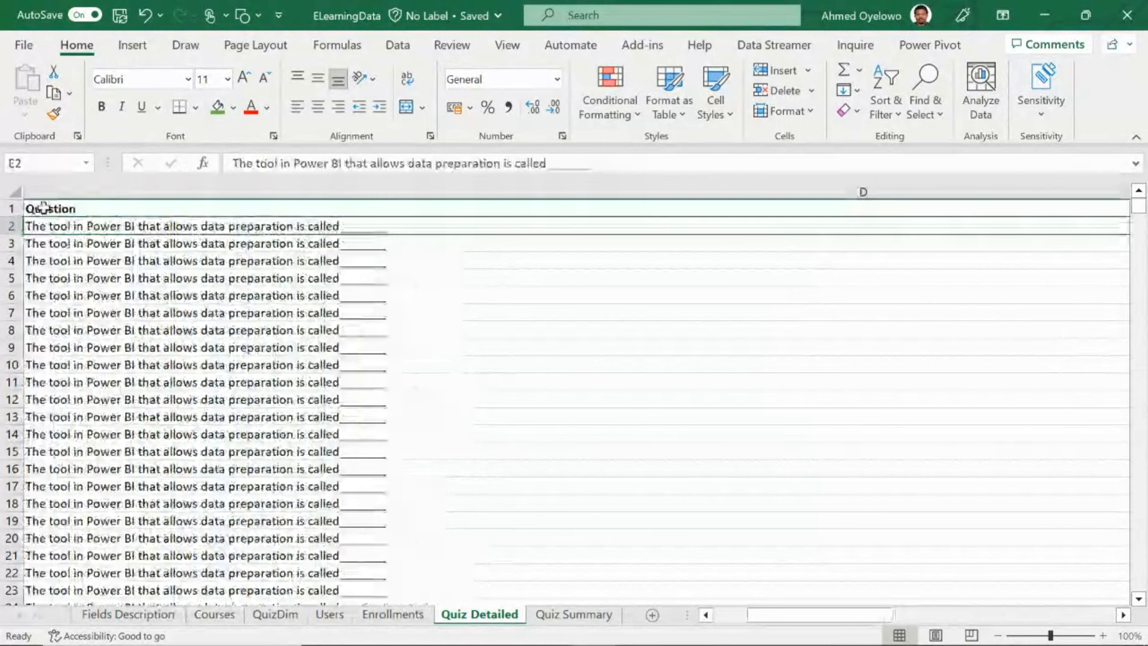
key(Right)
key(Right)
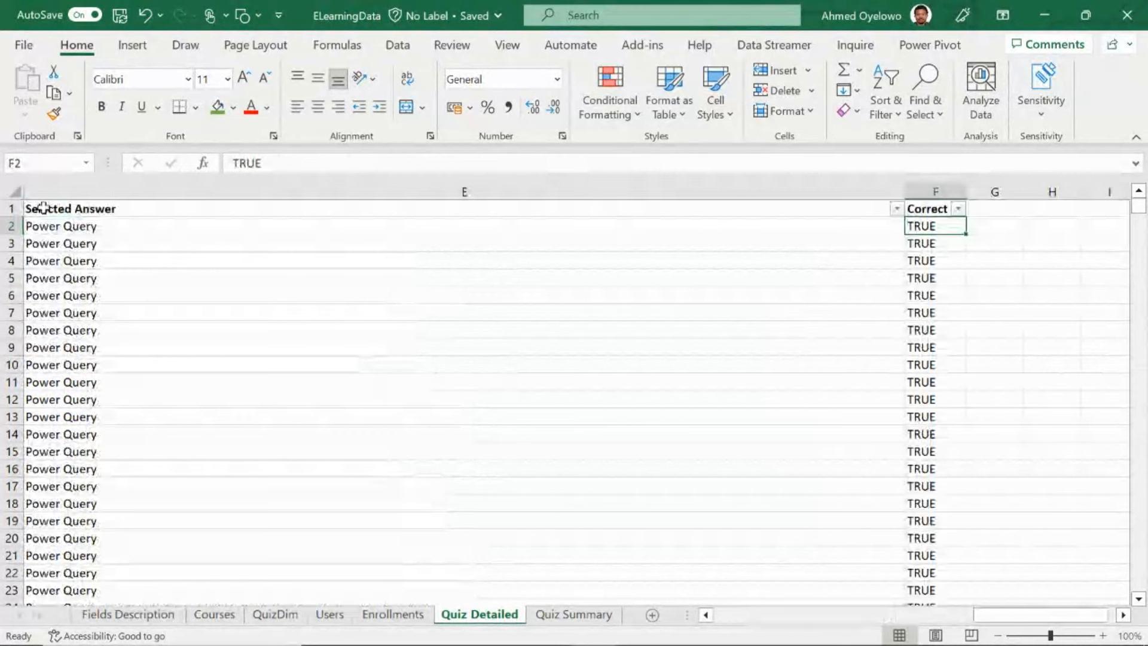
key(Left)
key(Left)
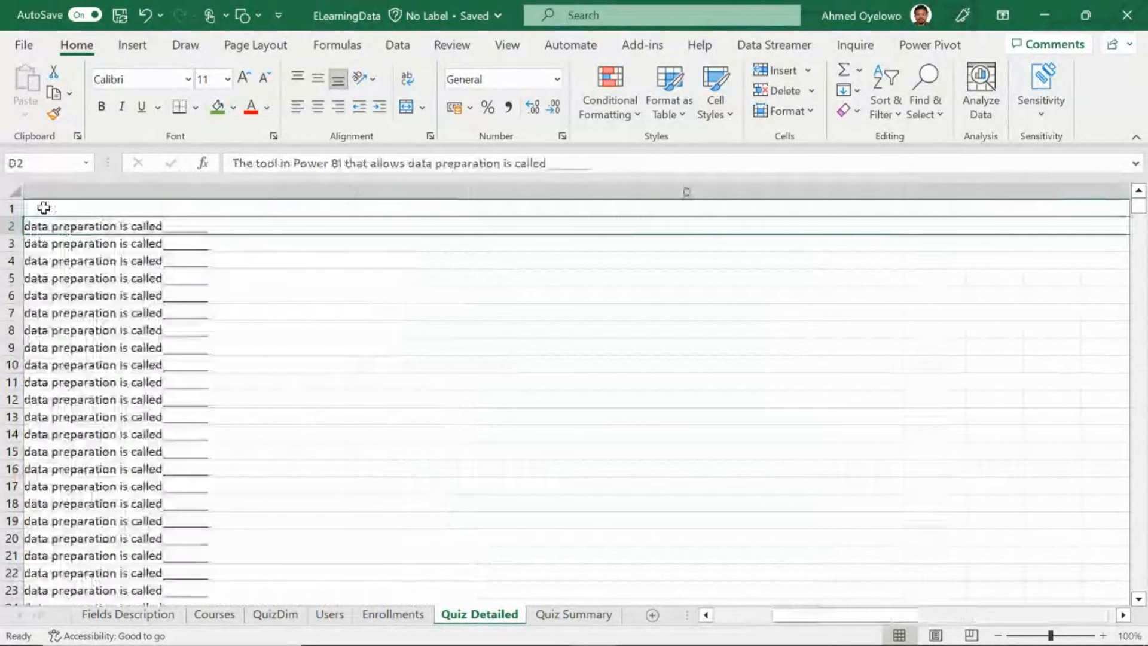
- Review the Quiz Detailed column headers from QuizID through Selected Answer
key(ctrl+Home)
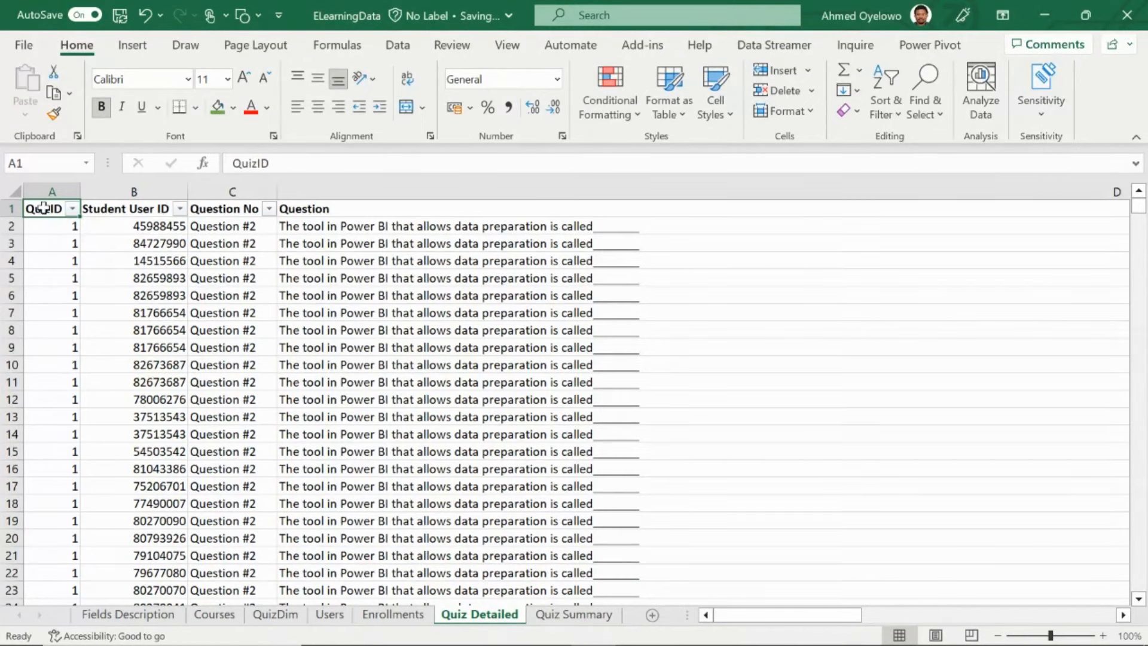
key(Right)
key(Right)
key(Right)
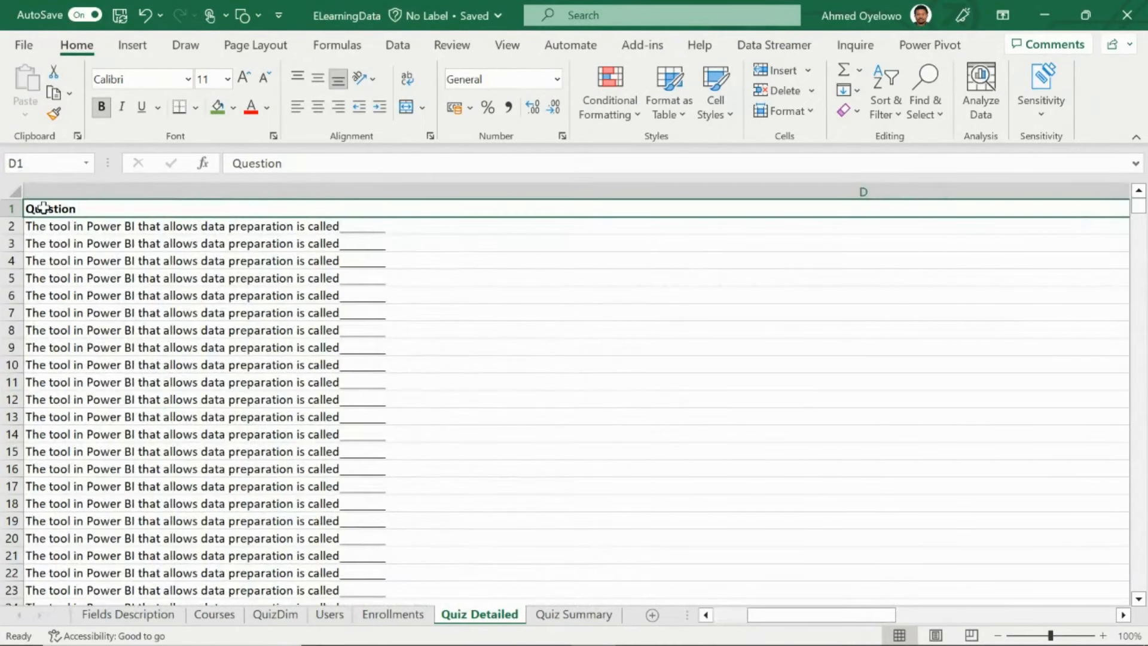
key(Right)
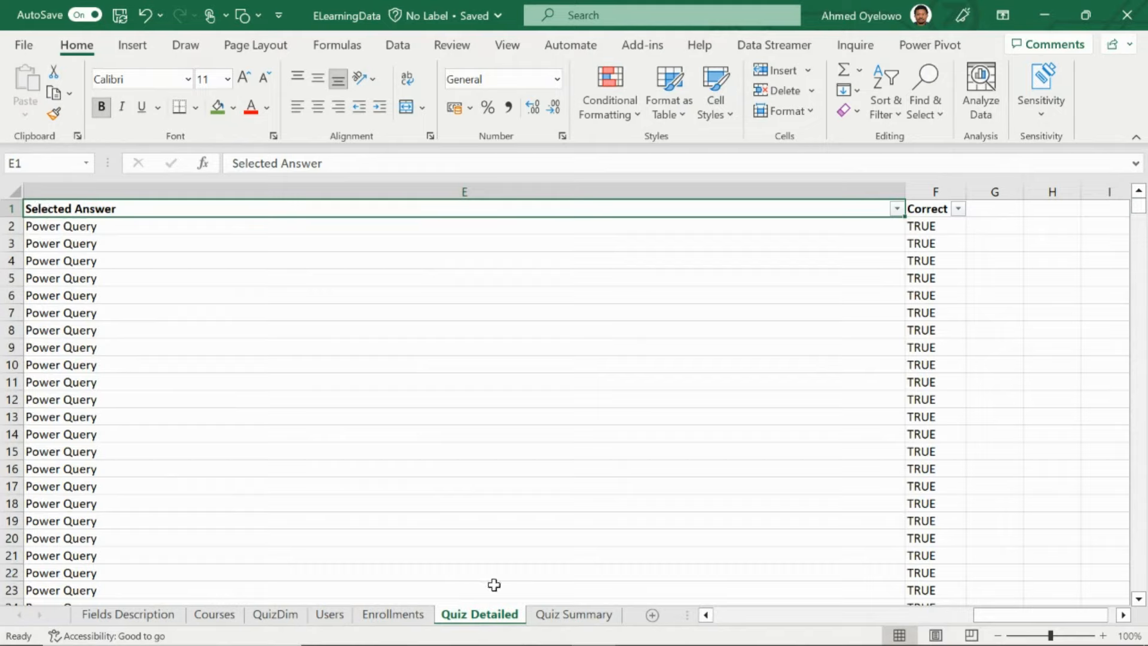
- Examine the first record on the Quiz Summary sheet, covering Student User ID, QuizID, Date Completed and % Score
click(560, 617)
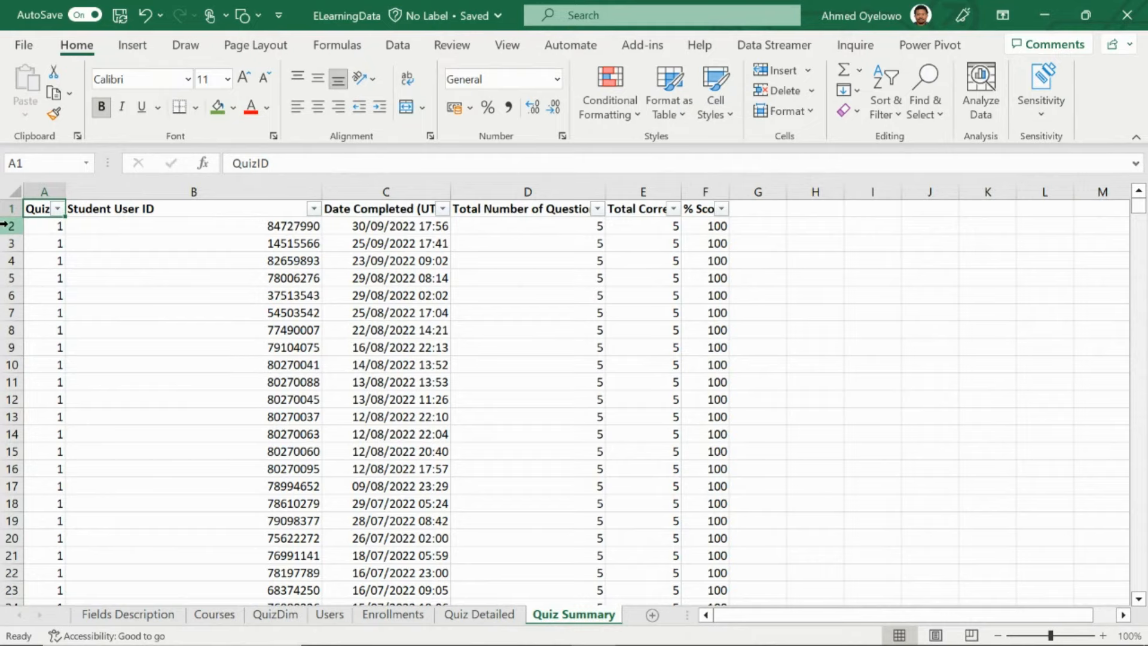
click(272, 226)
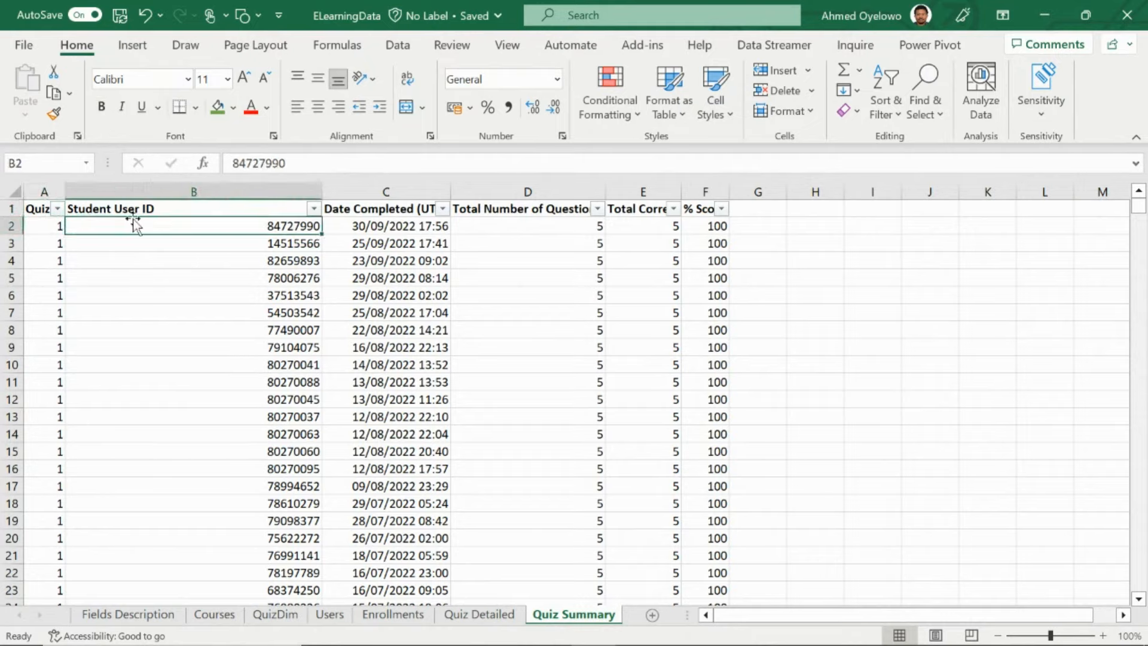
click(47, 224)
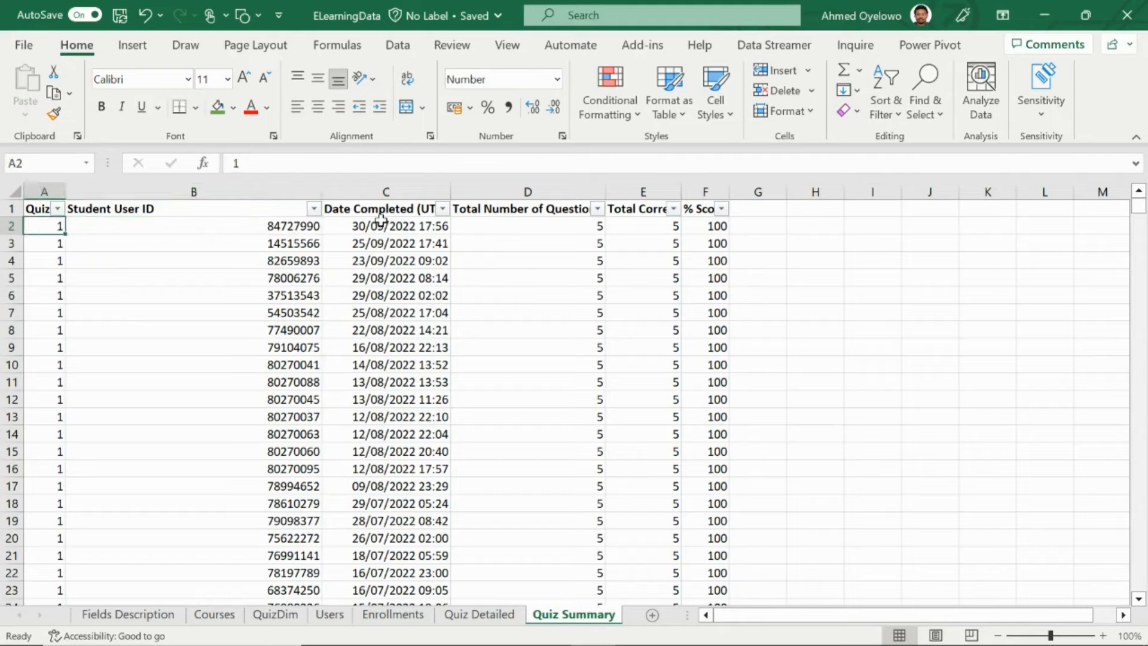
click(390, 226)
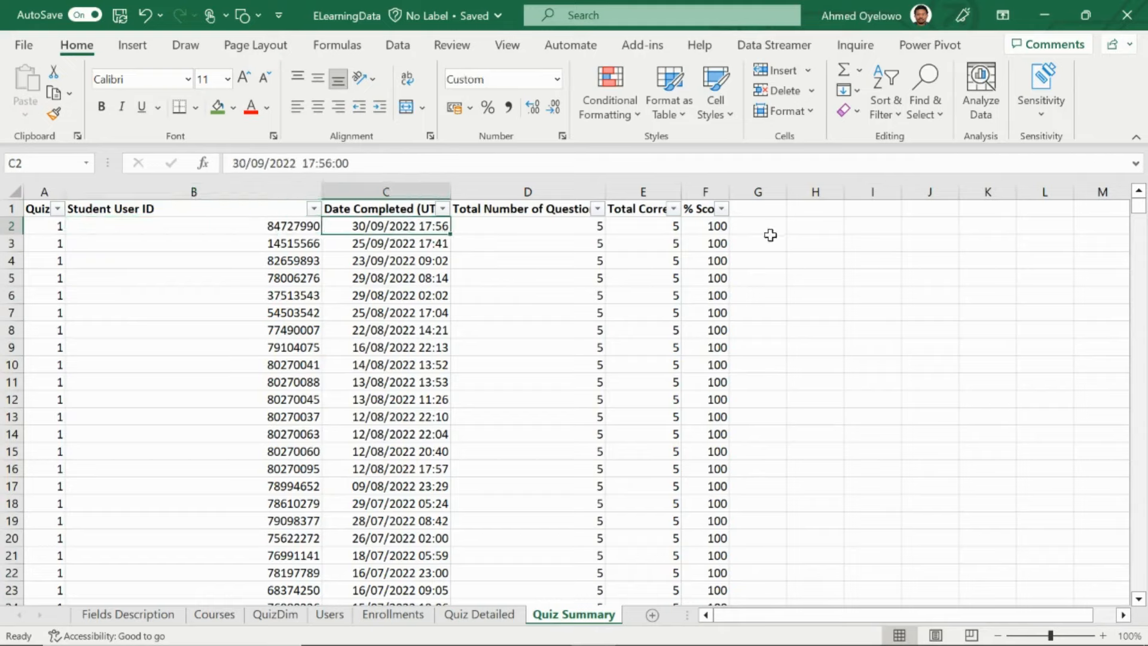
click(714, 227)
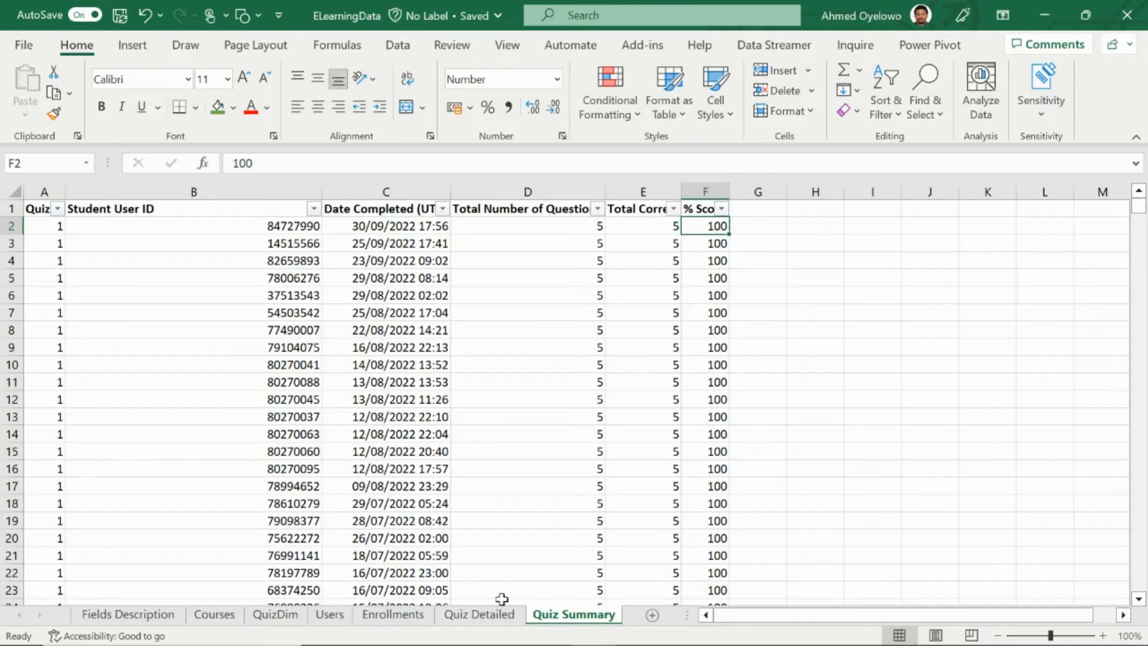
- Go through row 2 of the Quiz Detailed sheet from QuizID across to Correct
click(485, 617)
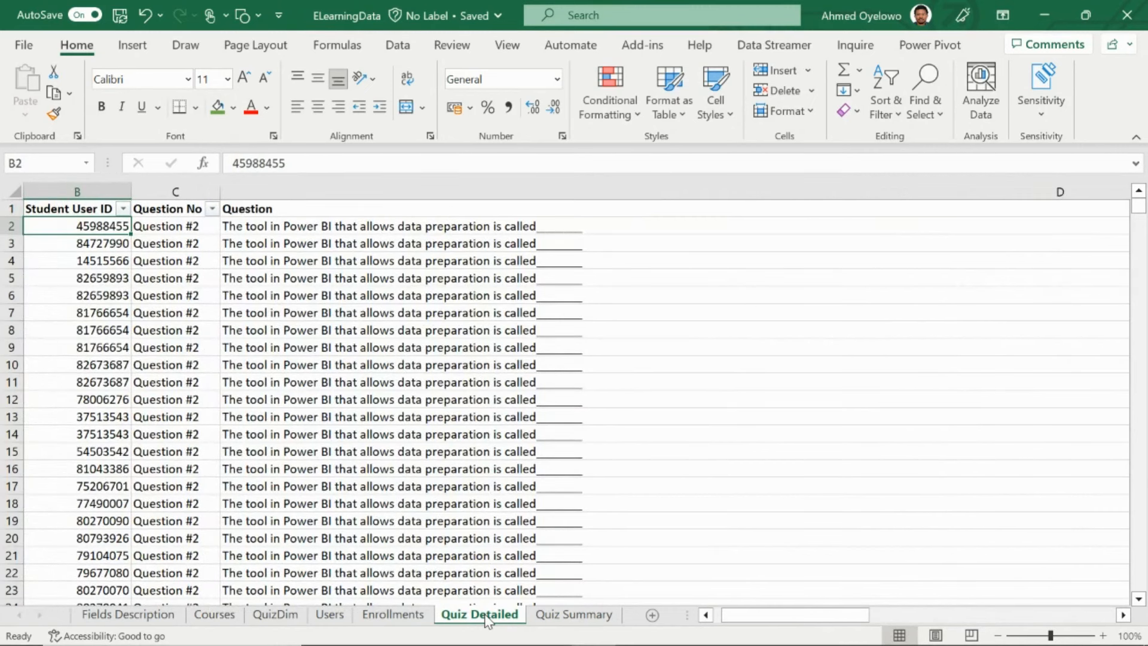
key(Left)
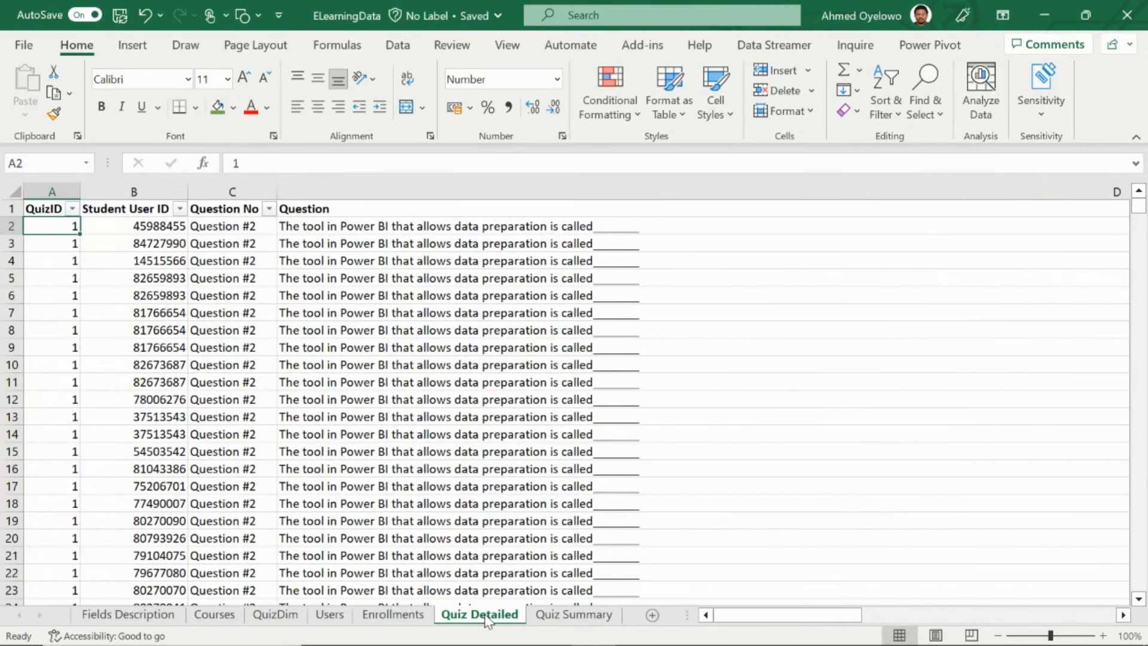
key(Right)
key(Right)
key(Right)
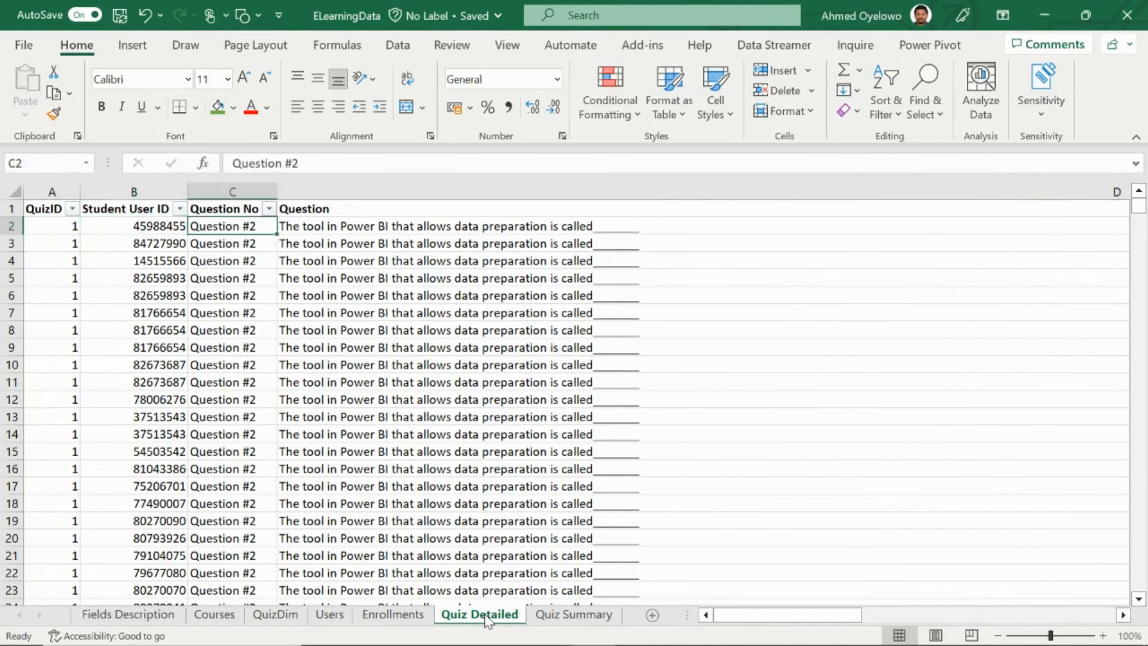
key(Right)
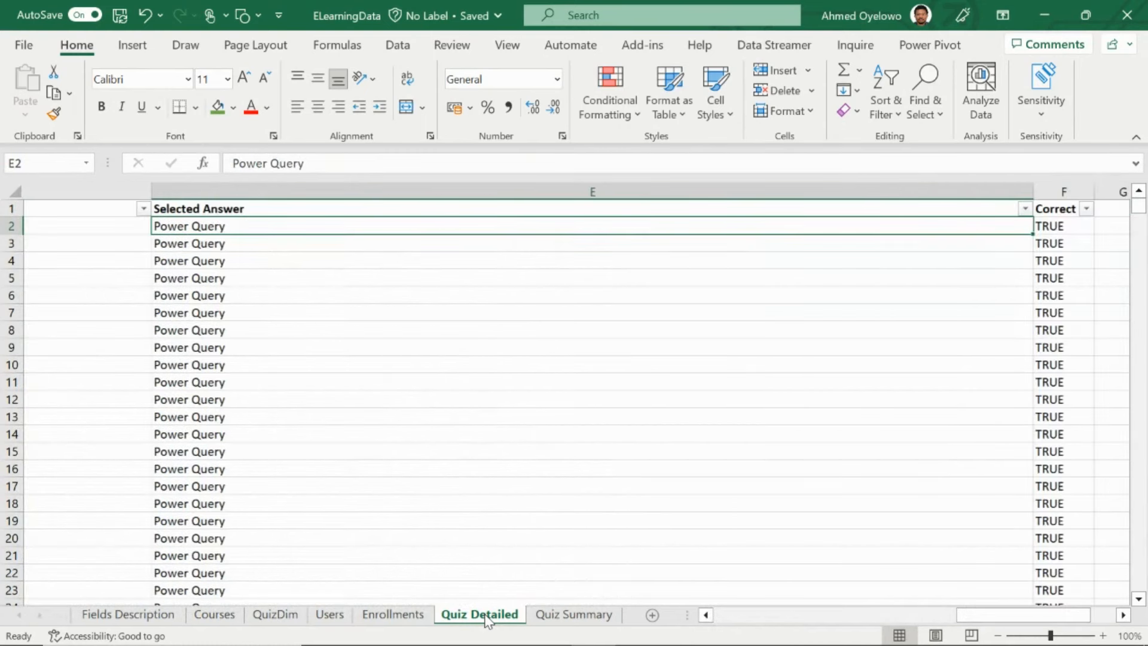
key(Right)
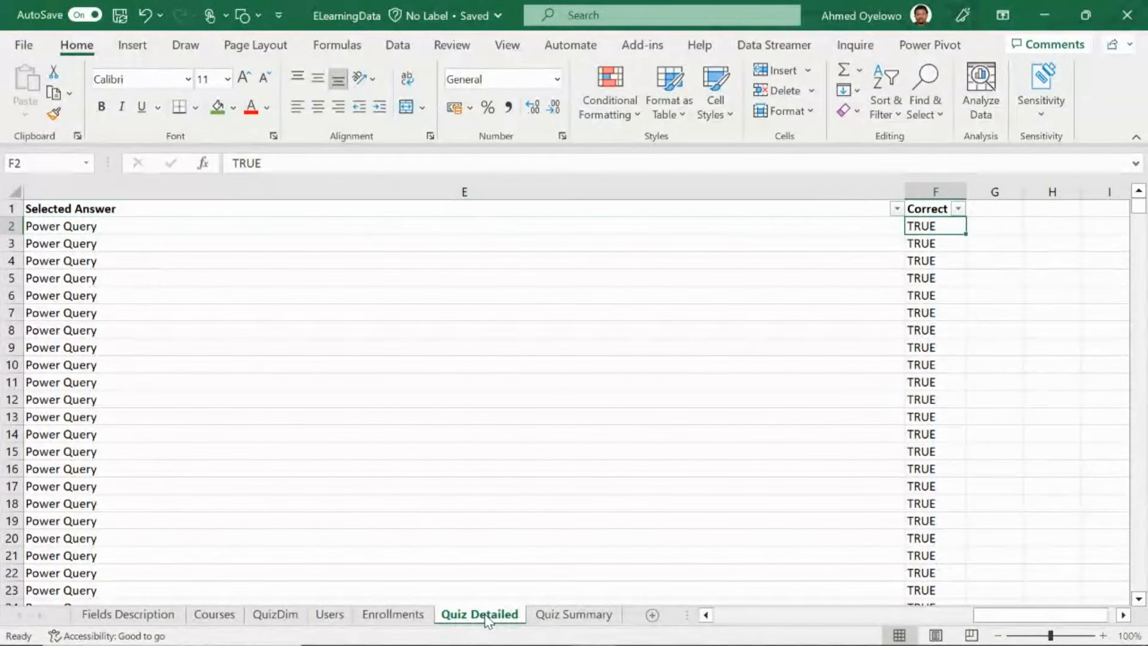
- Compare the Question, Selected Answer and Correct values in the first few Quiz Detailed records
key(Left)
key(Left)
key(Left)
key(Right)
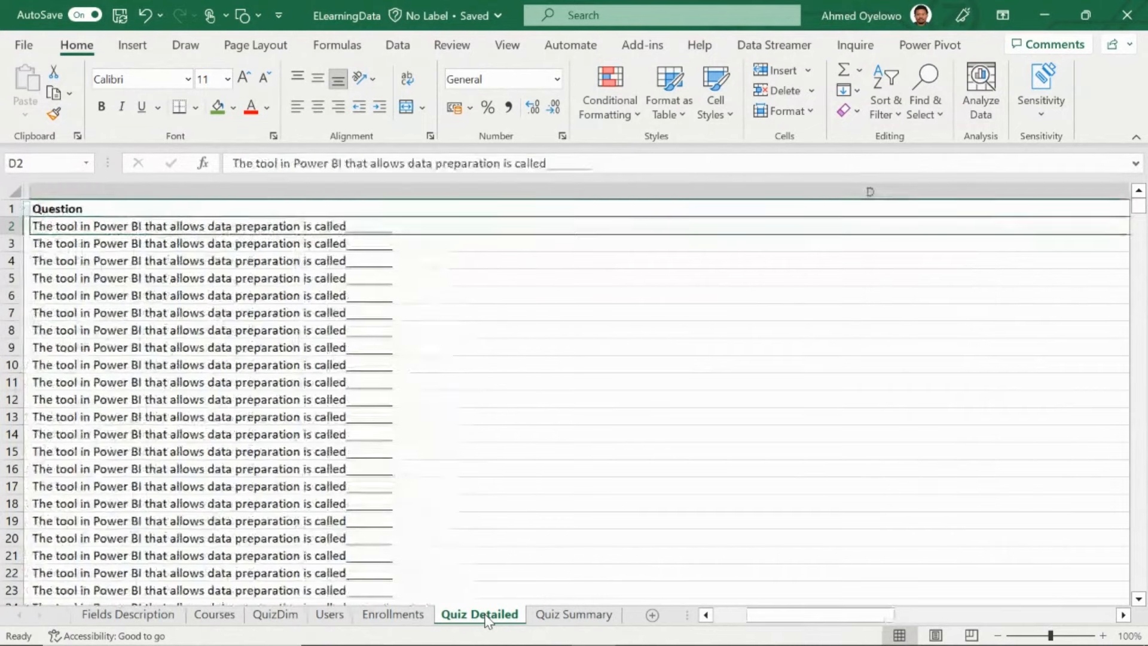
key(Right)
key(Down)
key(Left)
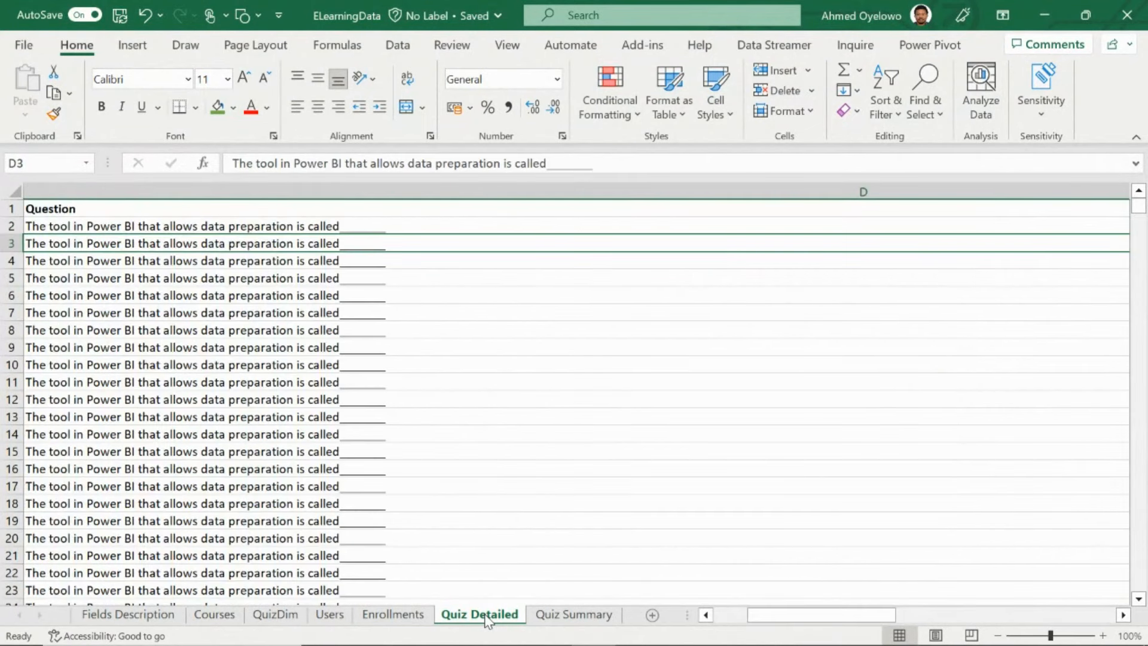
key(Right)
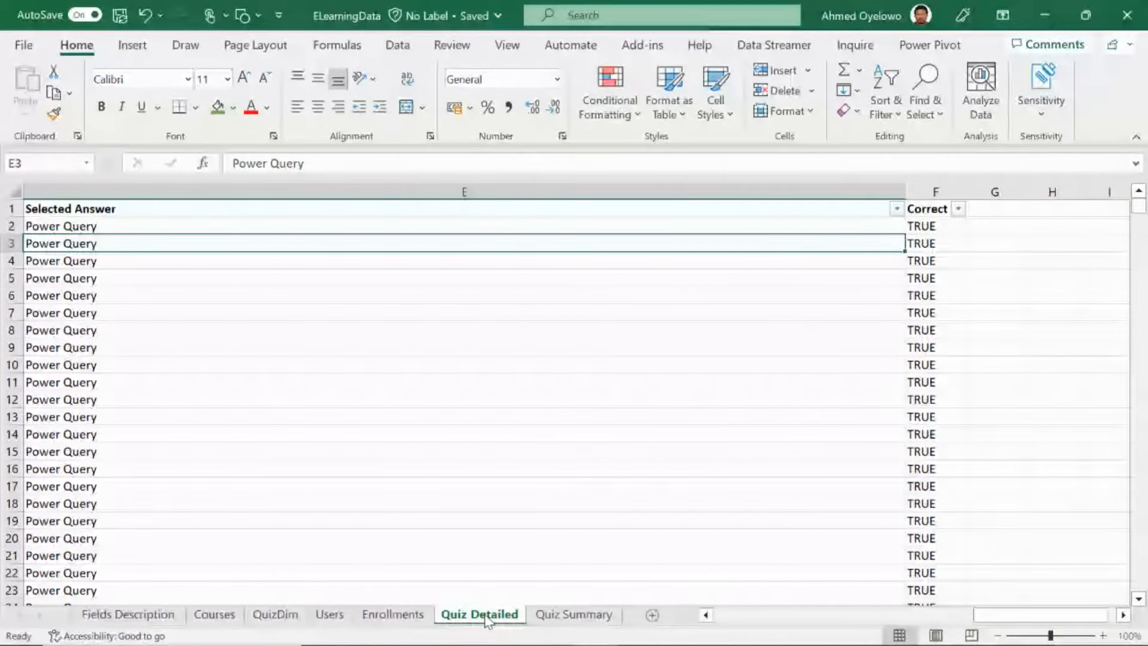
key(Right)
key(Down)
key(Down)
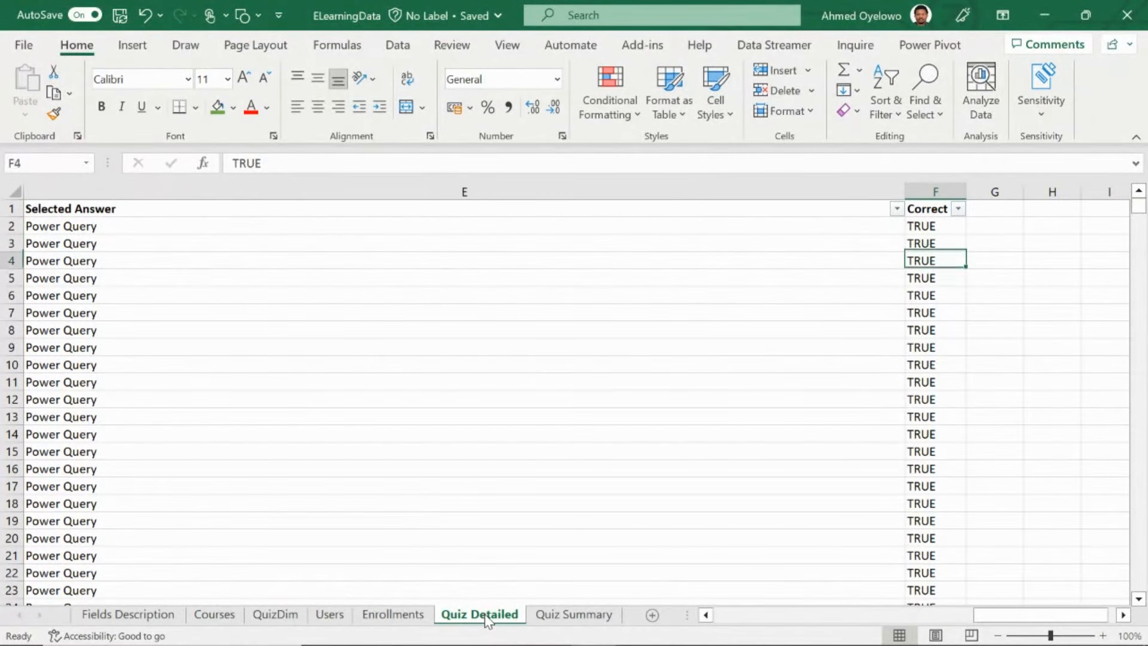
- Check the total questions, total correct and % Score values in row 3 of the Quiz Summary sheet, ending at cell A1
click(571, 622)
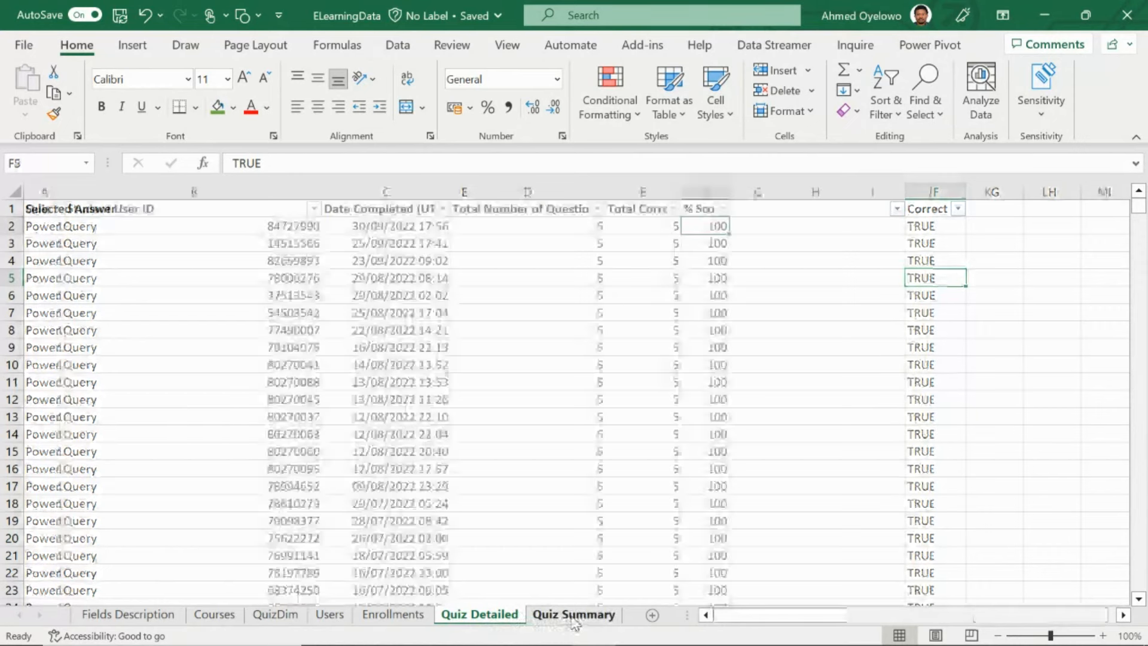
click(567, 243)
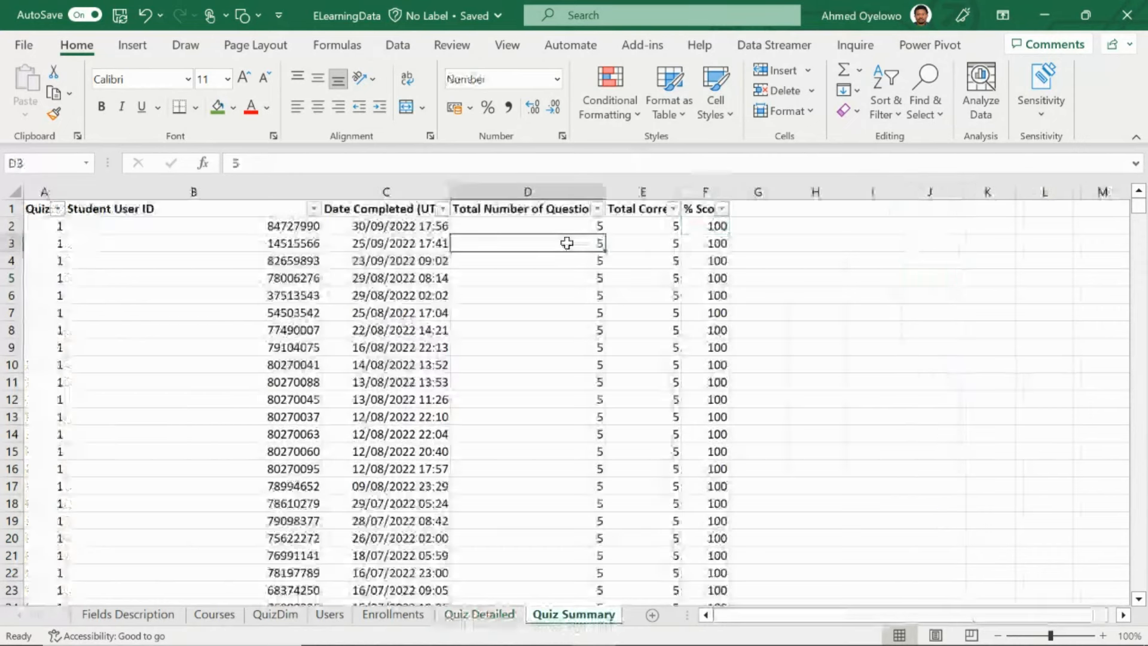
click(669, 243)
click(704, 244)
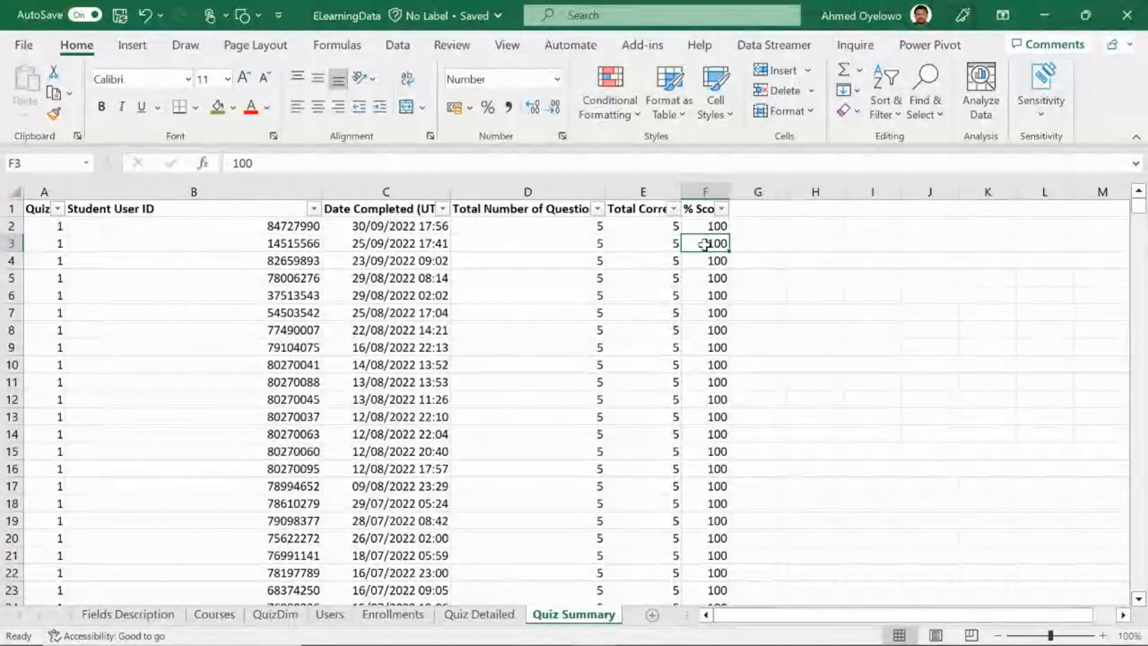
click(639, 209)
key(ctrl+Home)
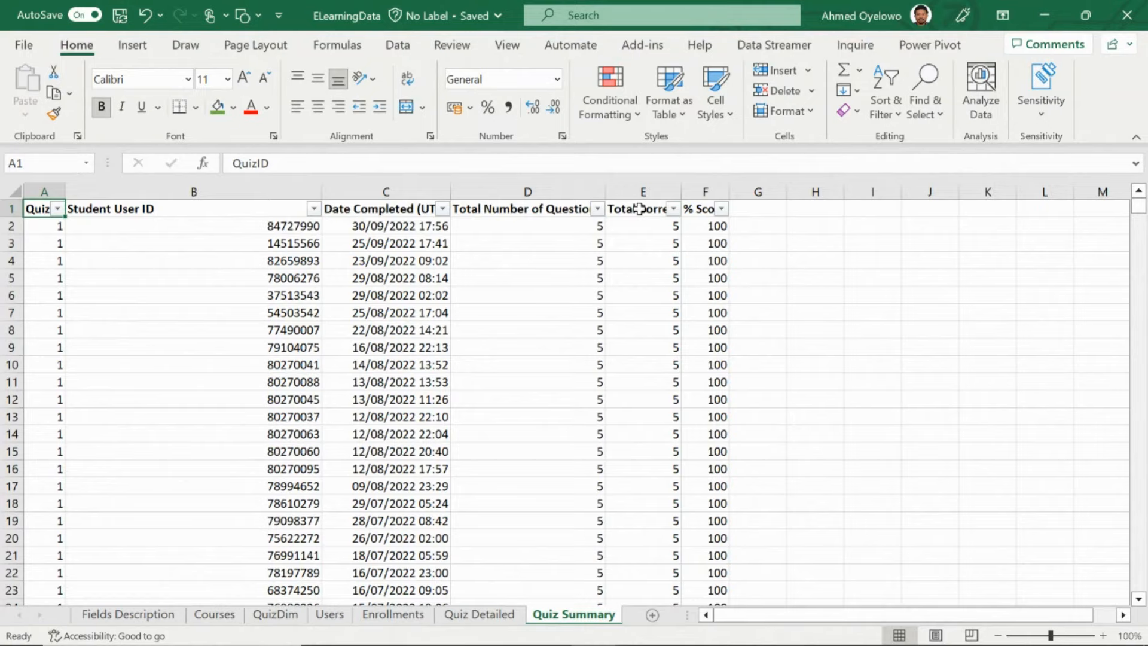
- Switch to Microsoft Whiteboard and select the black pen over a blank area below the student journey notes
key(alt+Tab)
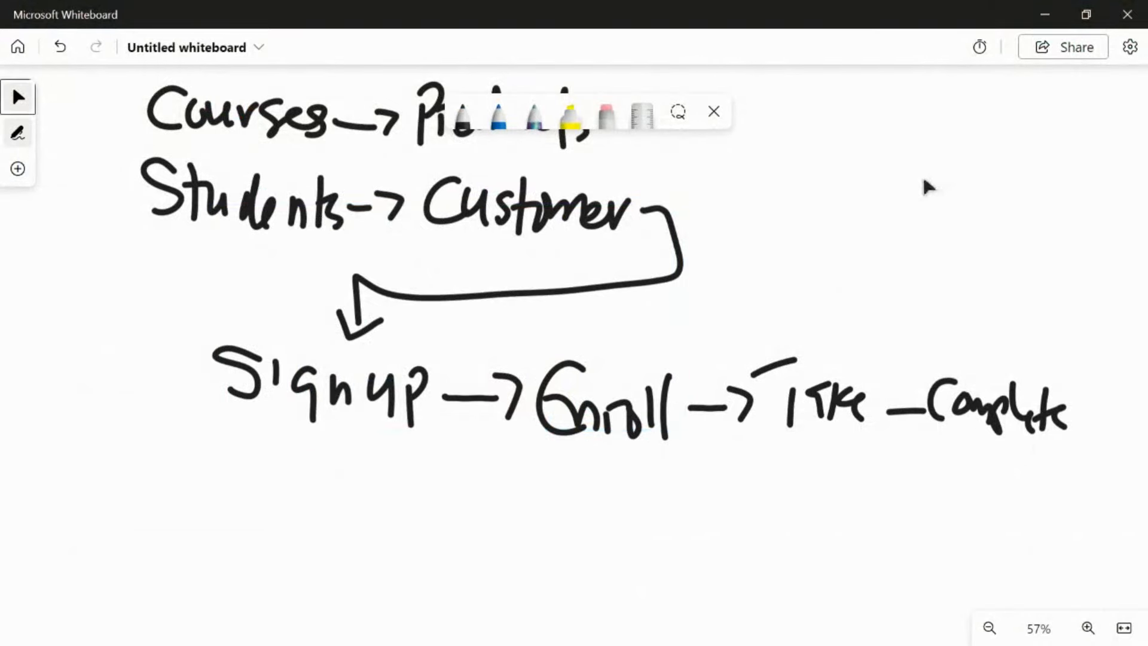
scroll(923, 178, down, 7)
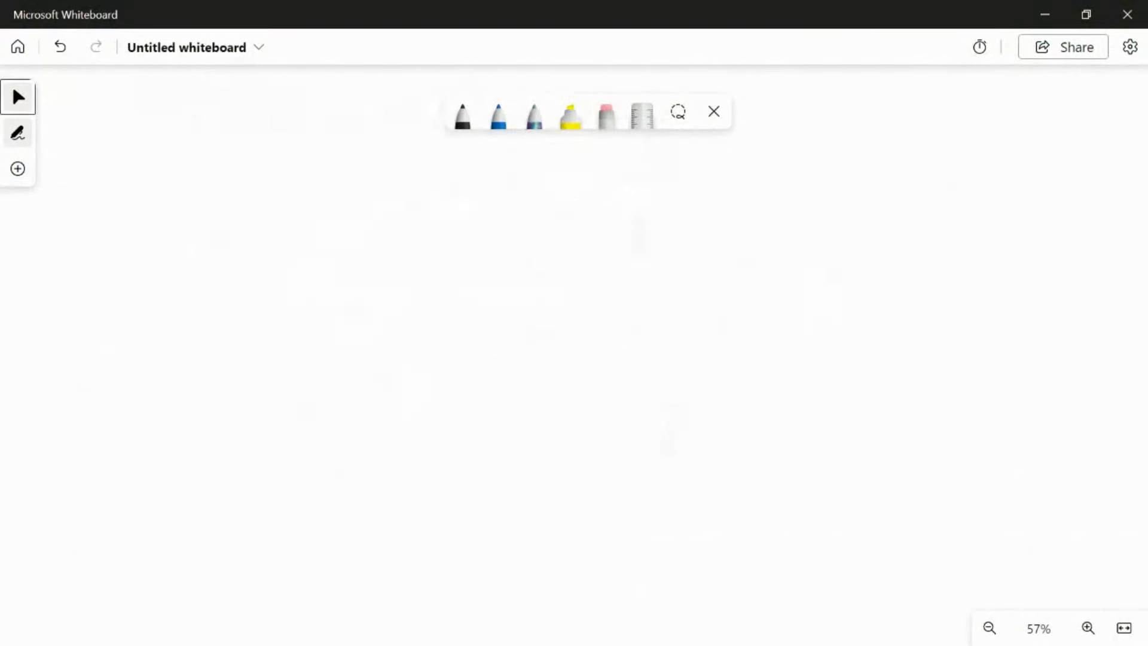
click(462, 117)
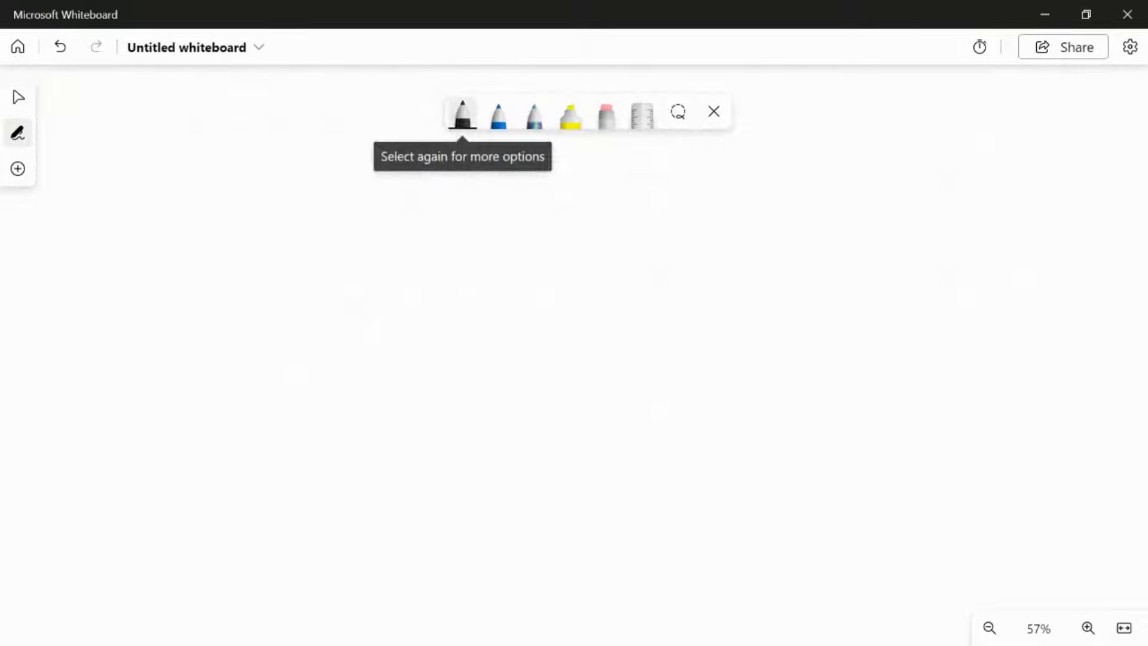
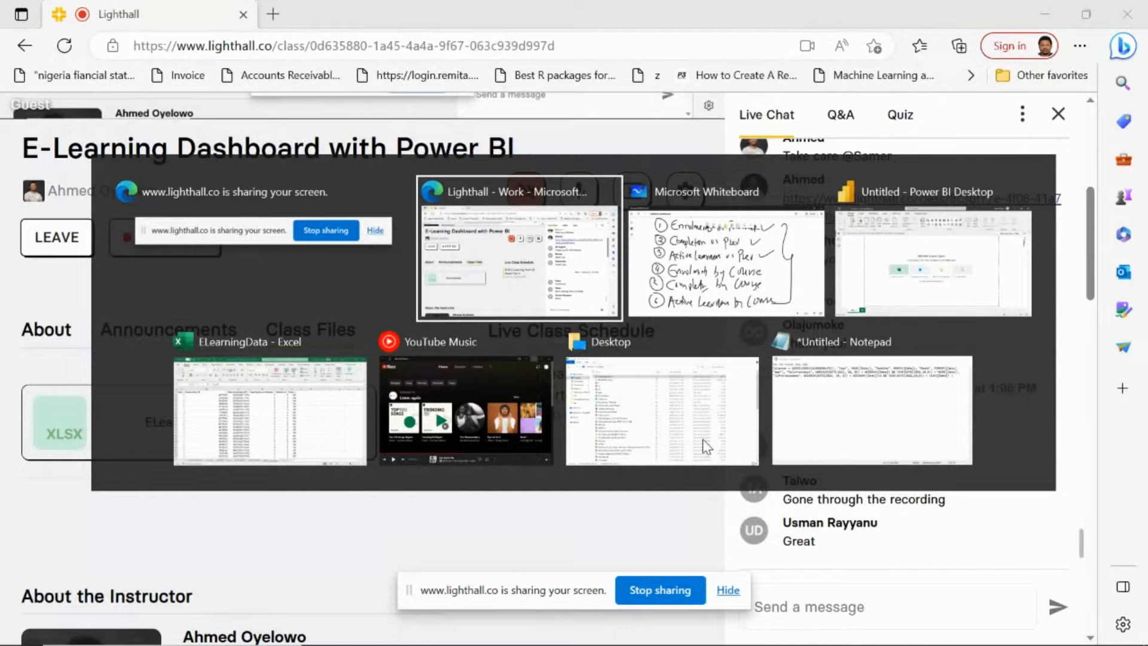
- Switch to the untitled report in Power BI Desktop and dismiss the recovered files notice
key(Tab)
key(Tab)
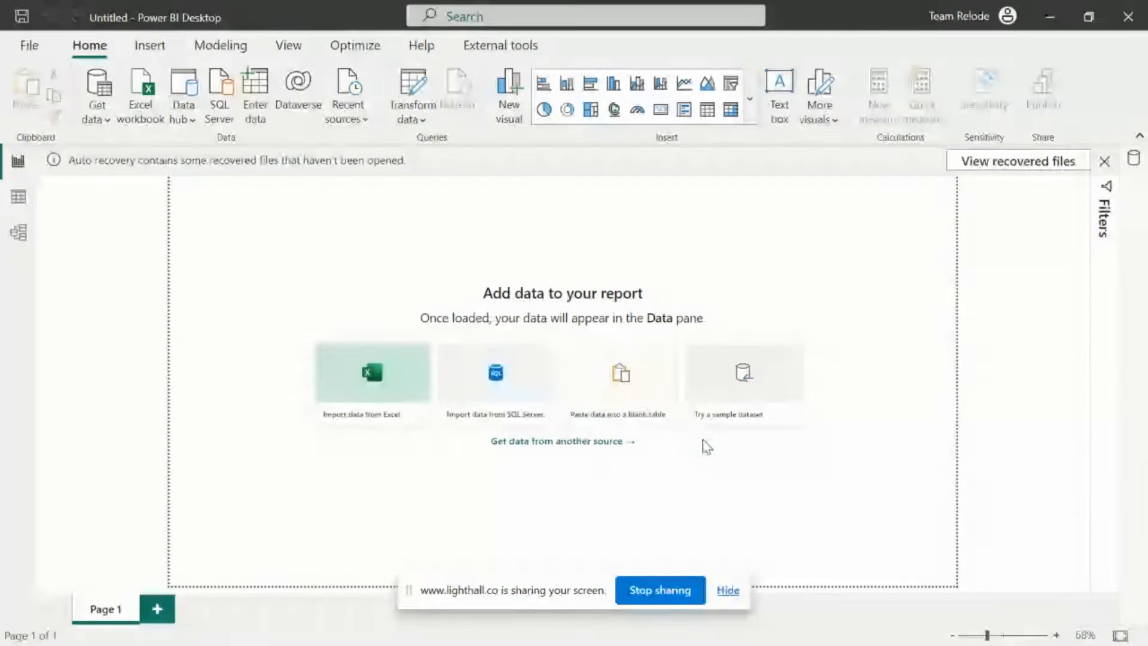
click(1102, 162)
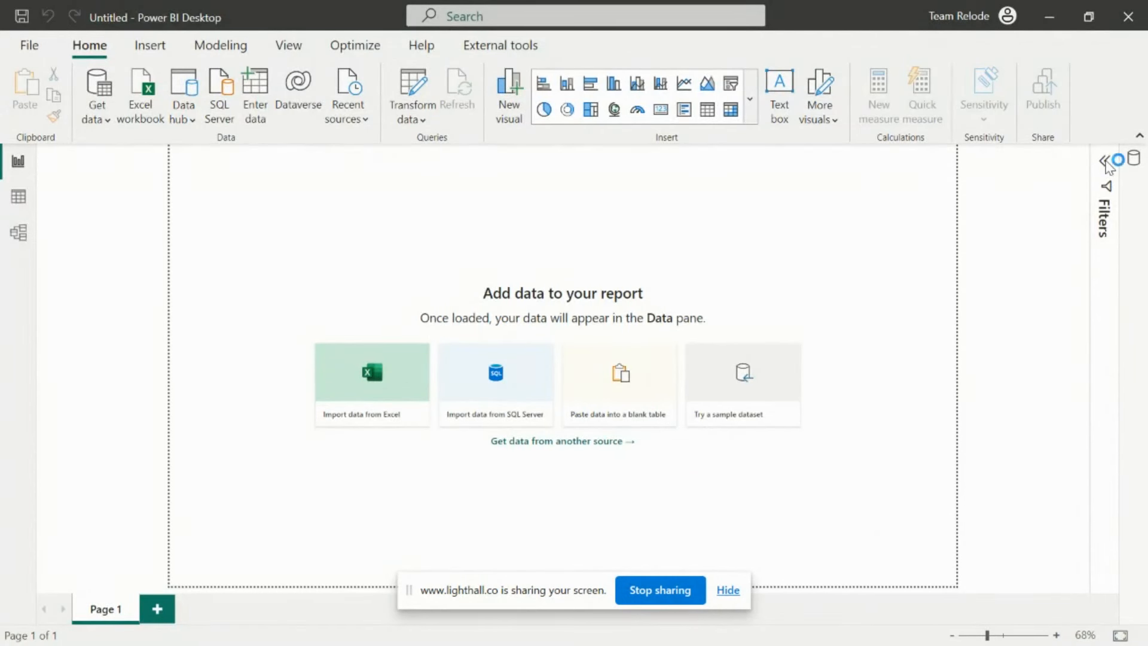
- Connect to the Excel workbook ELearningData (1).xlsx from the Desktop folder as the report's data source
click(678, 385)
click(140, 96)
scroll(320, 333, up, 5)
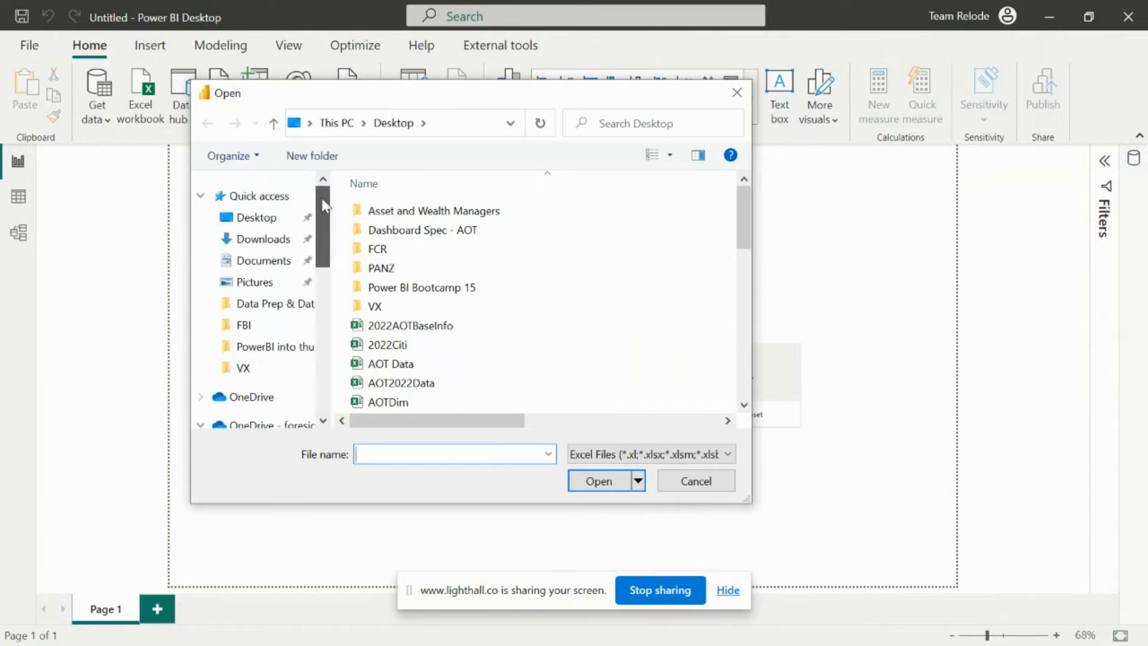
click(290, 217)
click(396, 450)
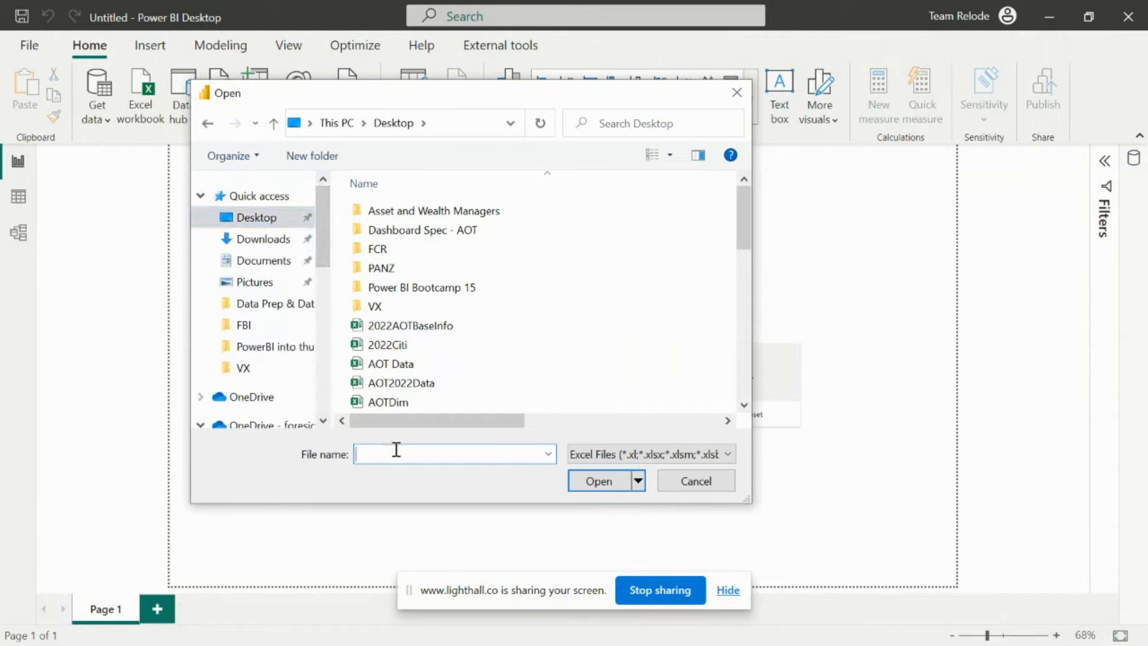
text(el)
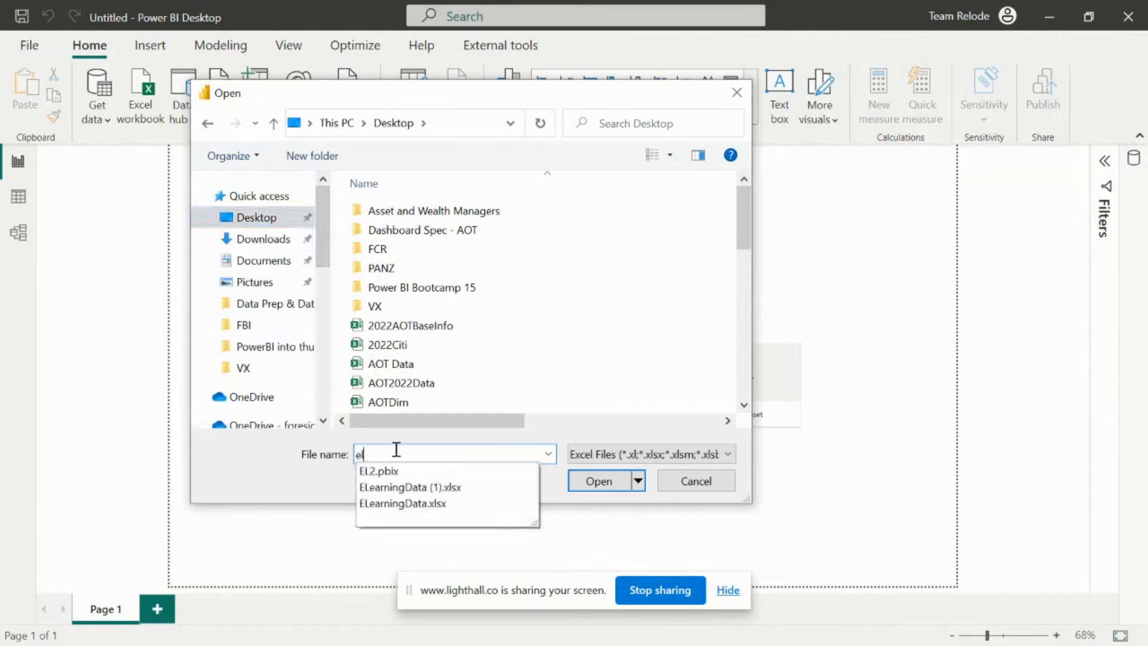
click(448, 488)
click(588, 482)
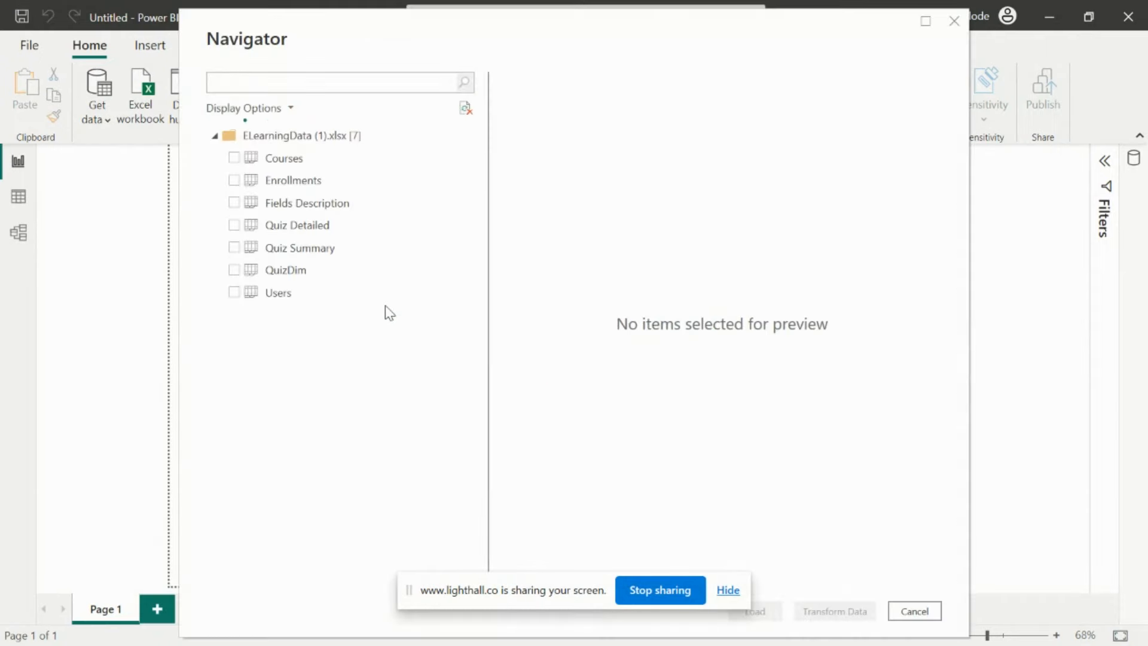
- Select the Courses, Enrollments, Quiz Detailed, Quiz Summary, QuizDim and Users tables and open them for transformation in Power Query
click(234, 158)
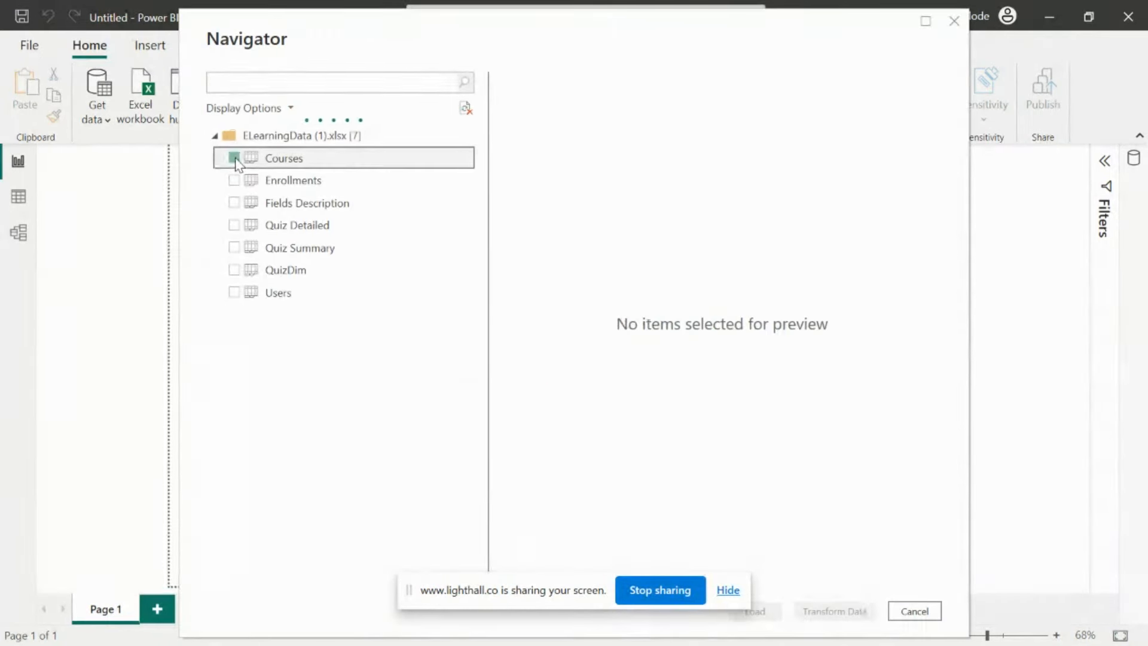
click(235, 180)
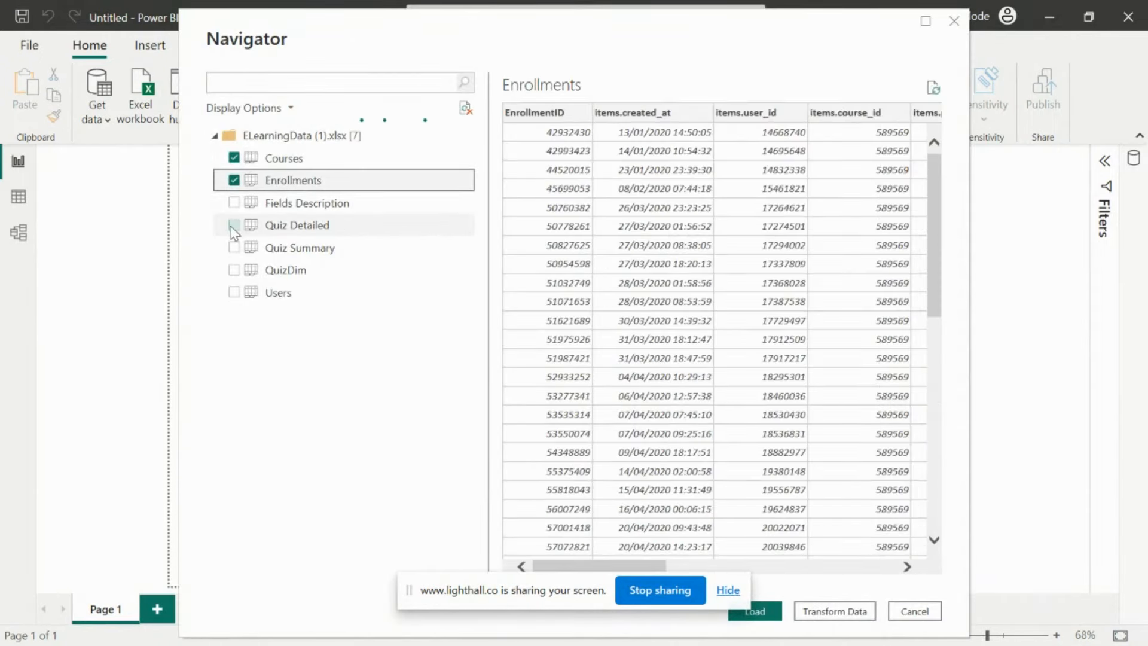
click(233, 226)
click(234, 247)
click(234, 271)
click(234, 293)
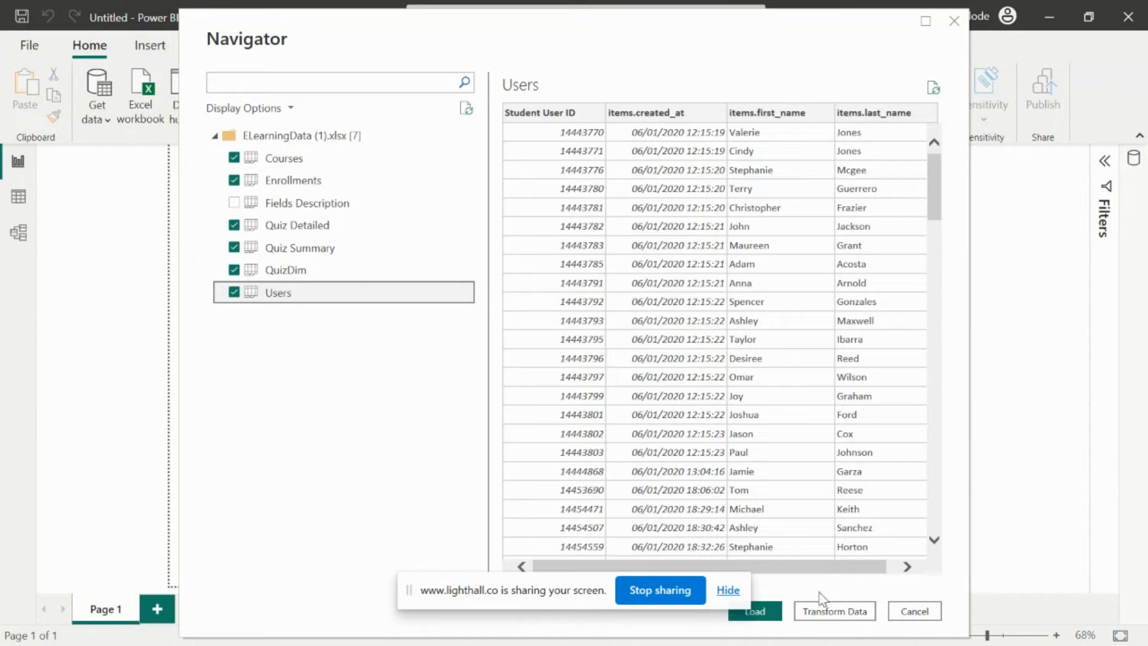
click(826, 611)
click(728, 590)
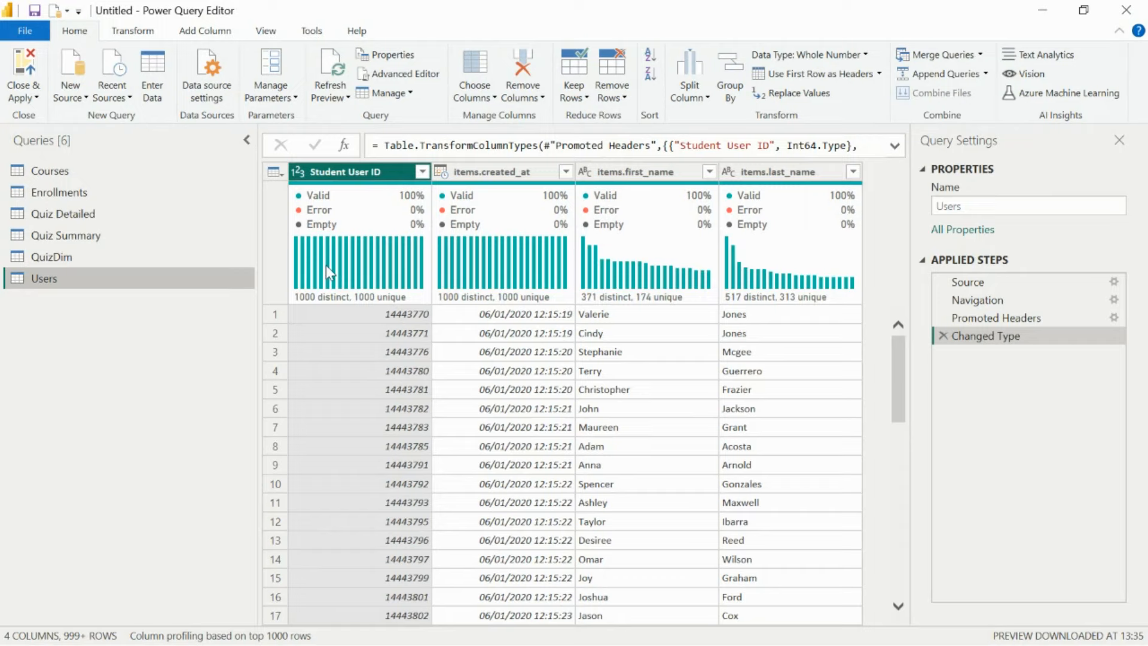
- Review the data type options for the items.created_at column in the Users query
click(505, 173)
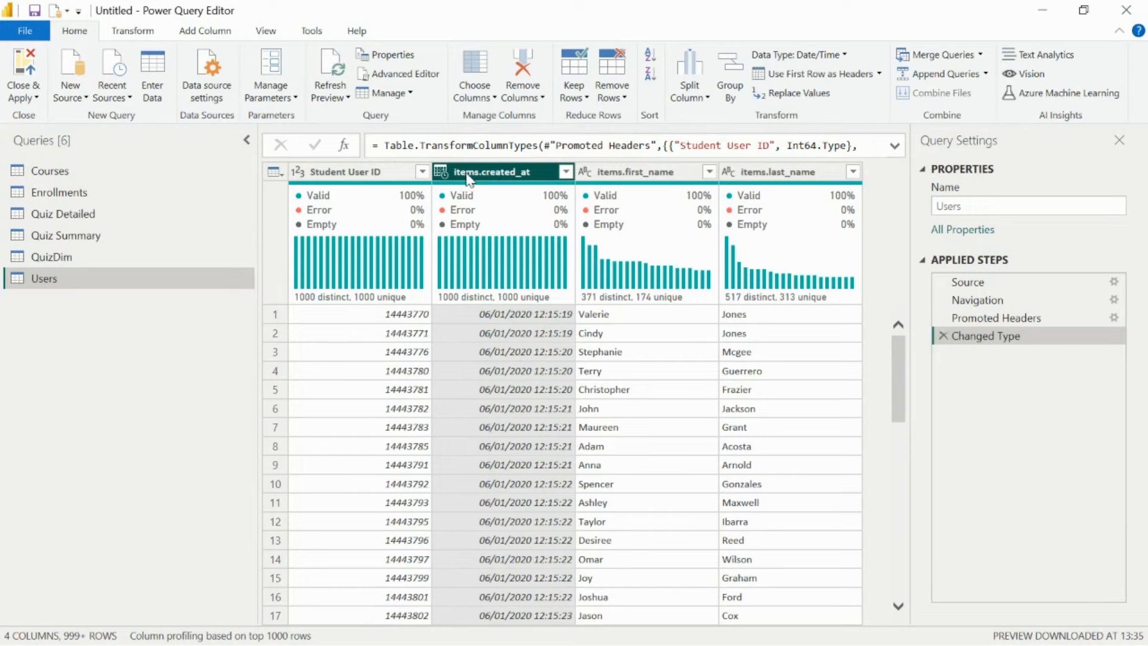
click(442, 173)
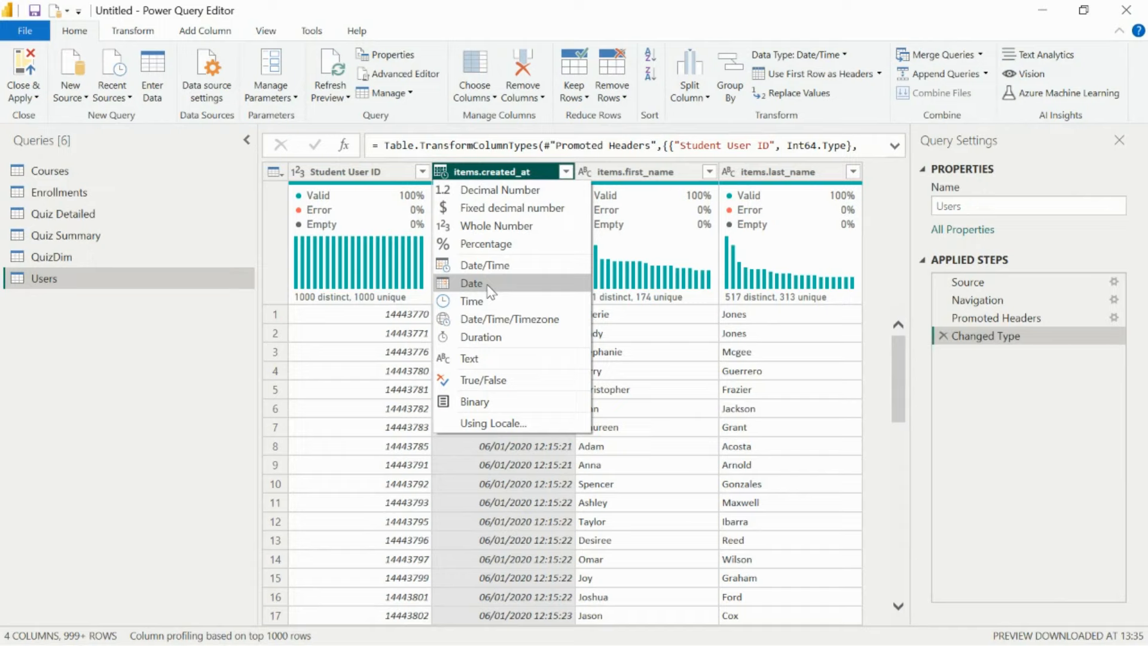
click(490, 173)
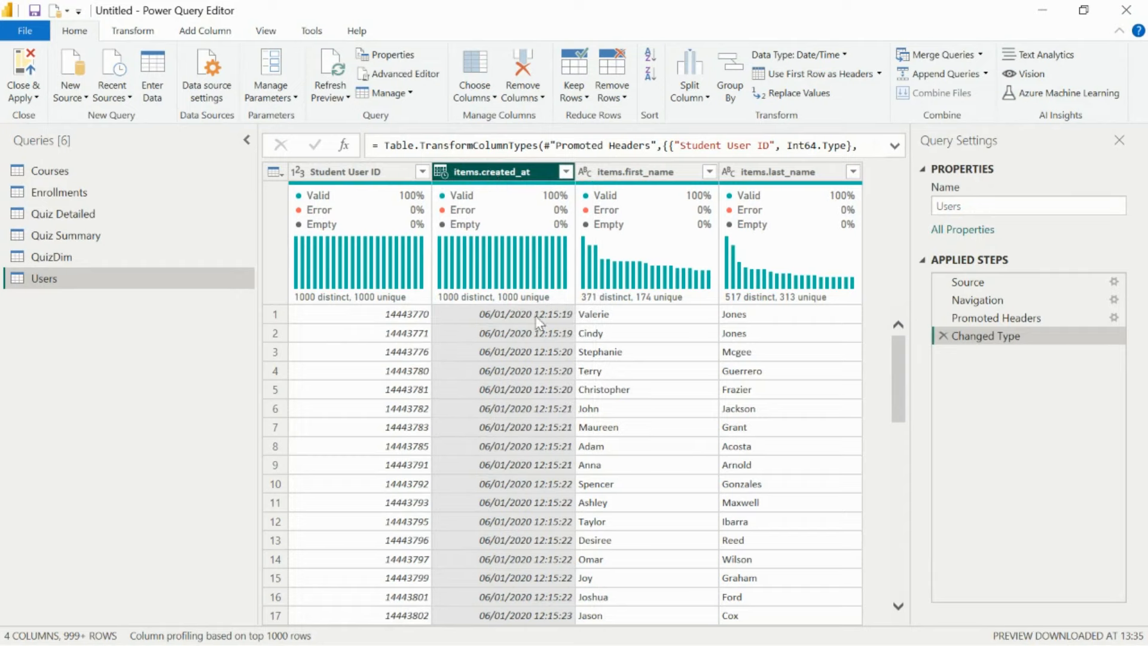
- Transform the items.created_at column of the Users query to date only
right_click(478, 176)
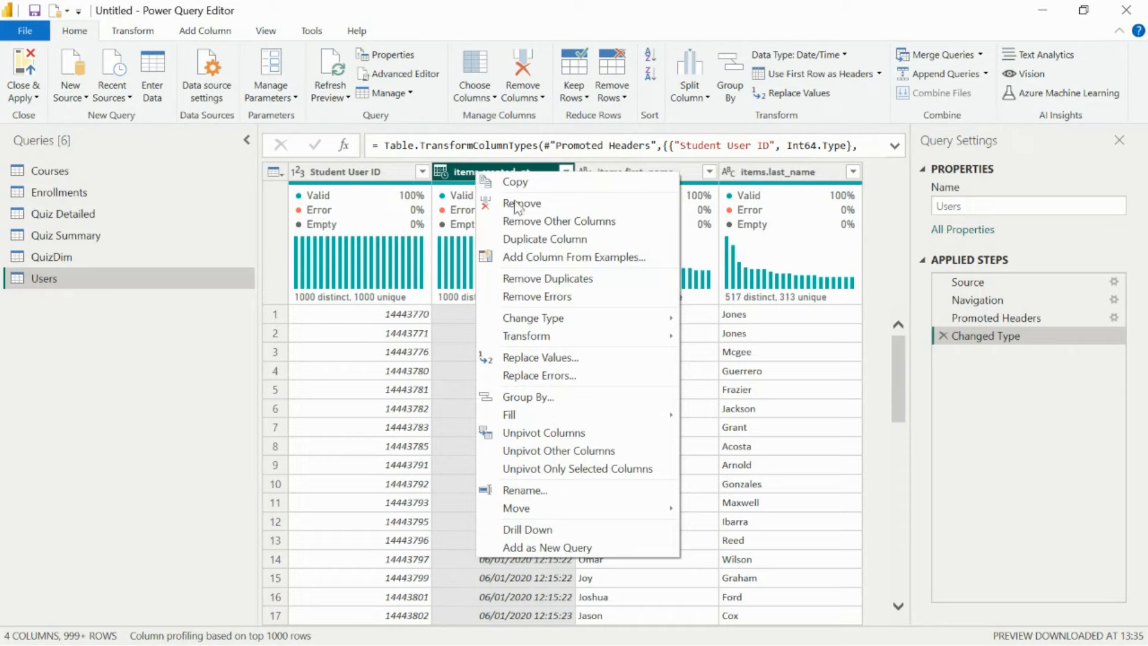
mouse_move(525, 338)
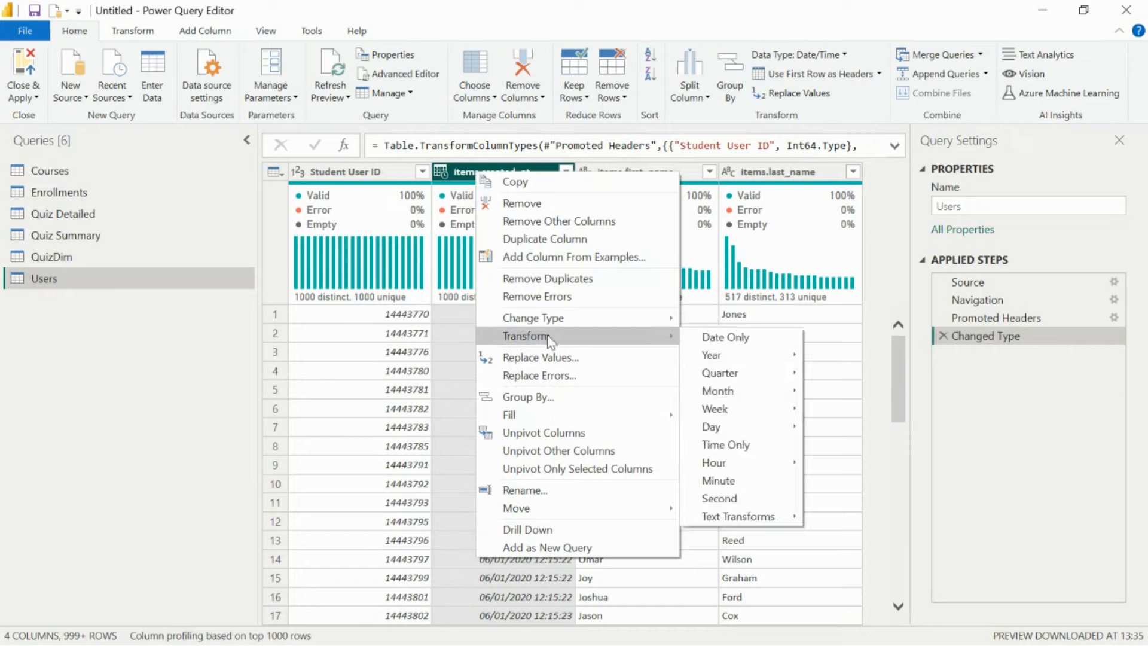
click(719, 342)
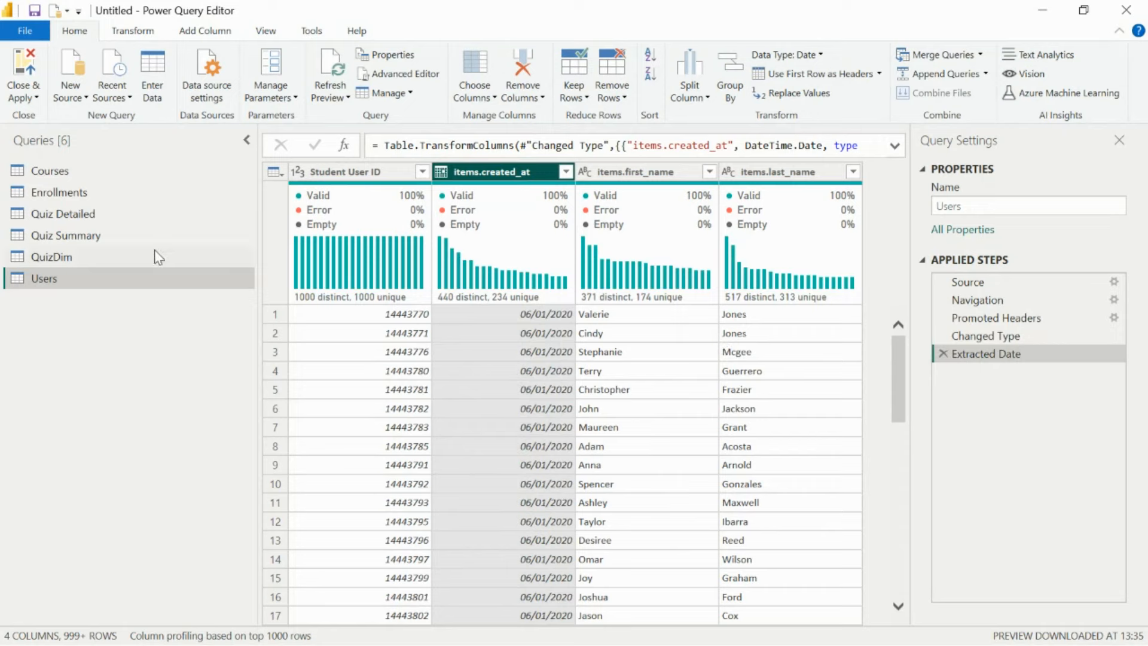
- Check the QuizDim query and transform the Date Completed (UTC) column of Quiz Summary to date only
click(63, 261)
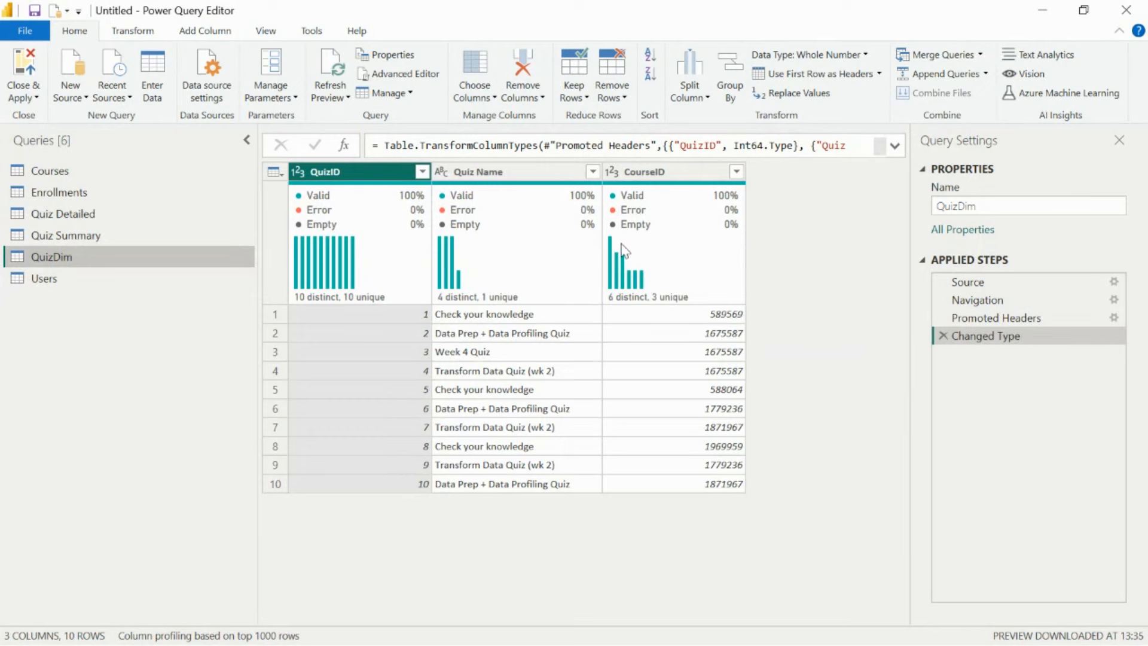
click(77, 239)
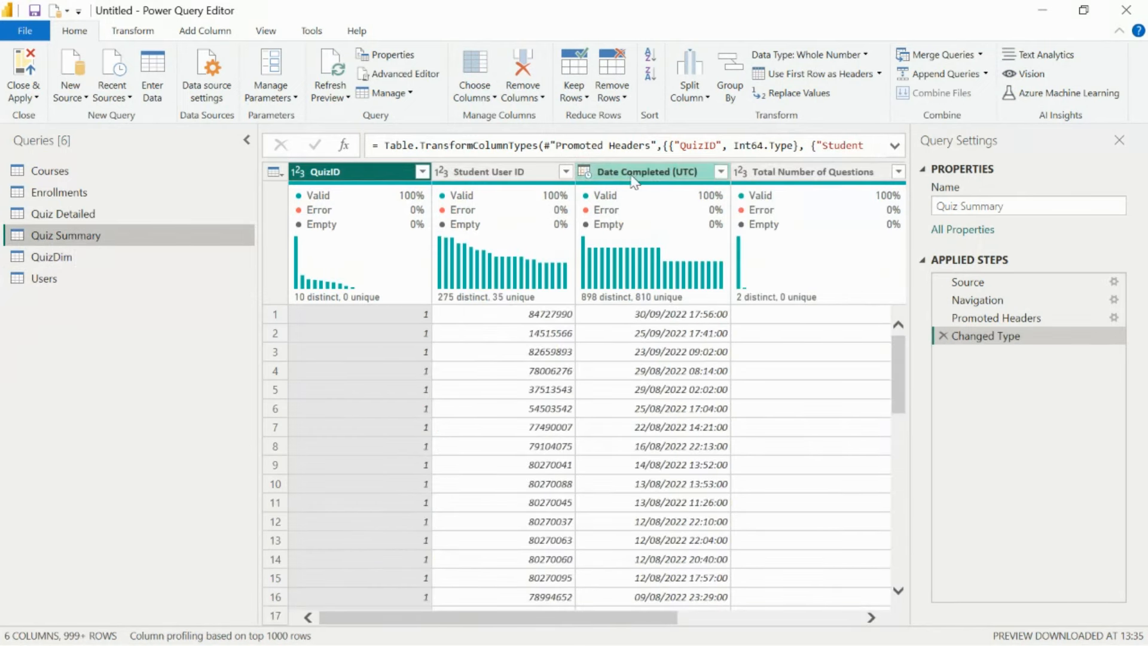
click(634, 172)
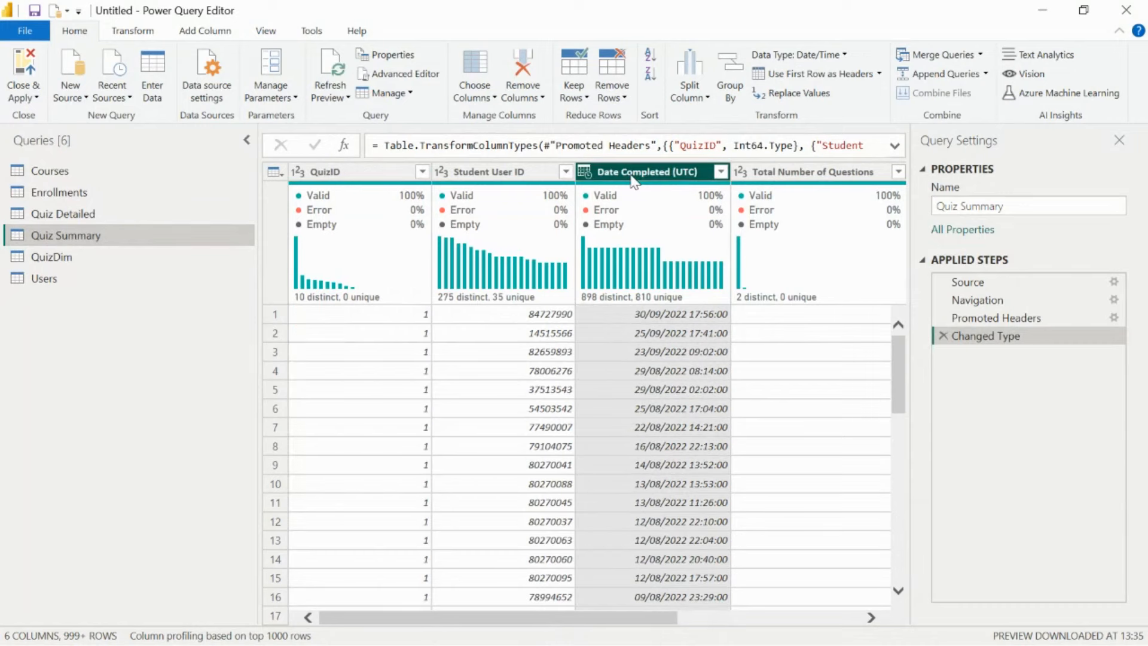
right_click(634, 179)
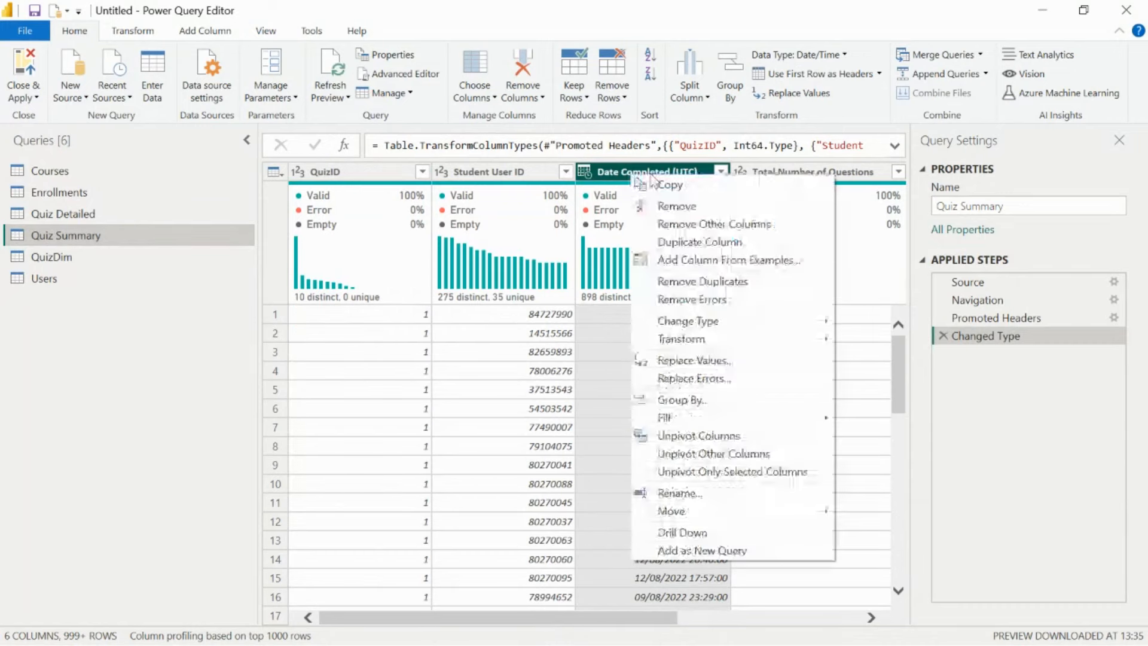
mouse_move(727, 339)
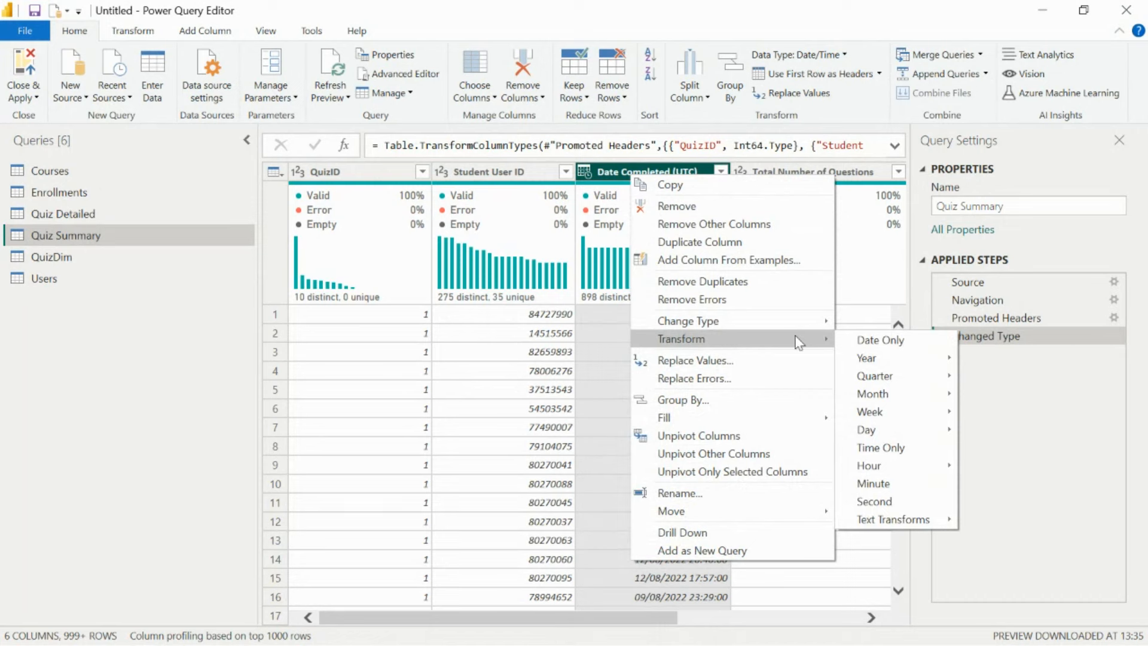
click(868, 342)
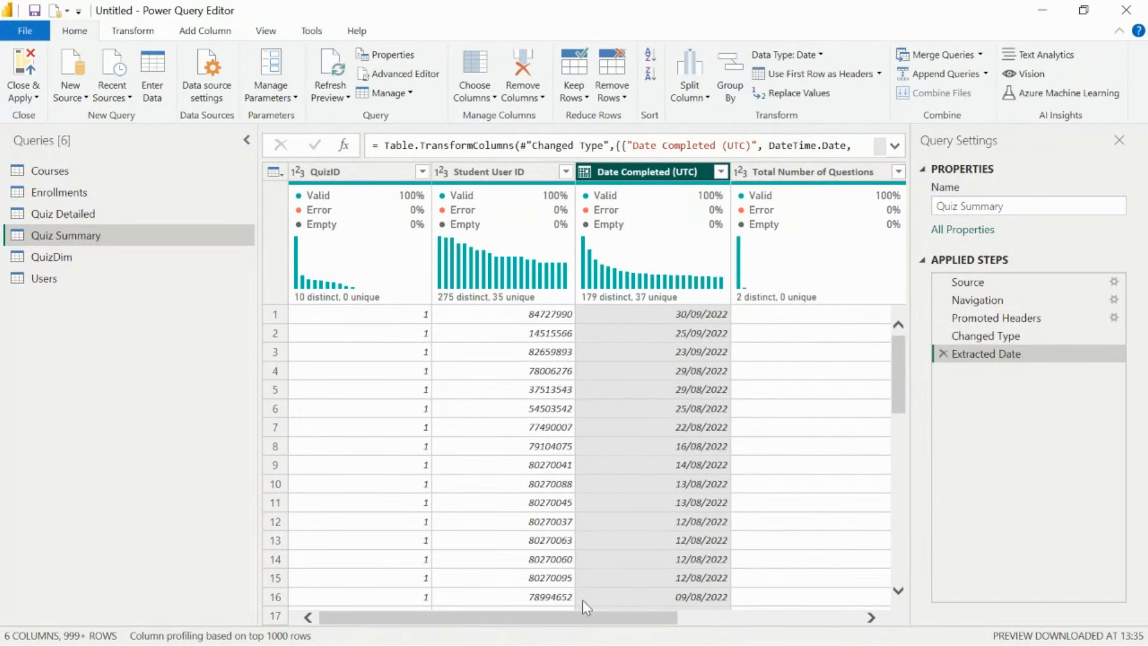
drag(605, 623, 519, 604)
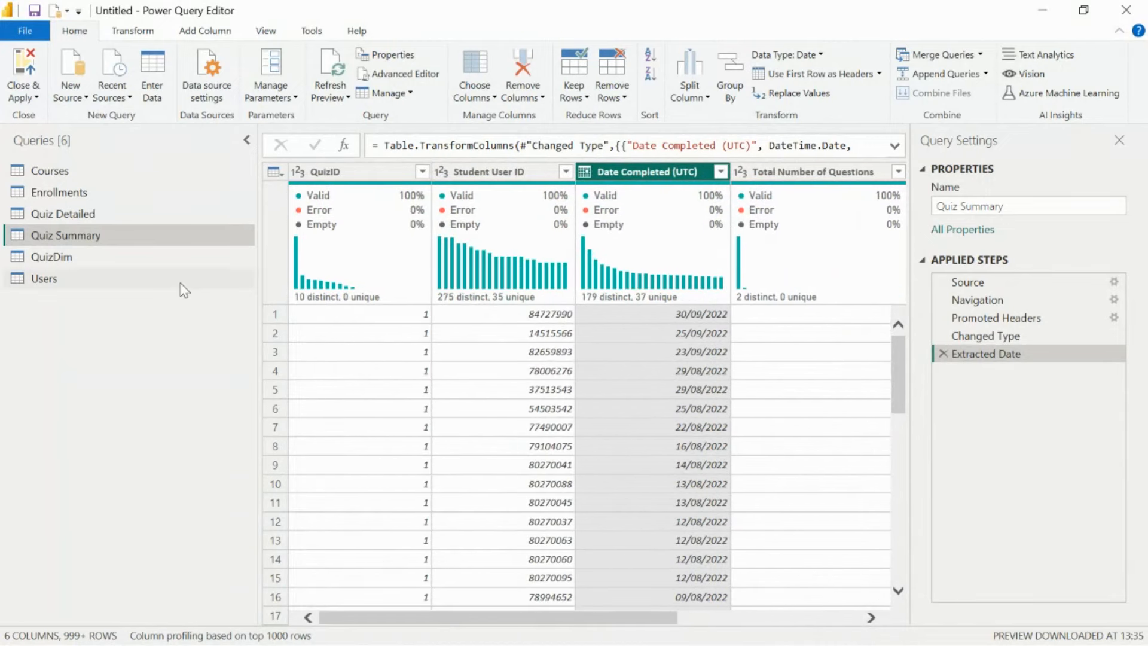
- Look over Quiz Detailed and transform the items.created_at, items.started_at and items.updated_at columns of Enrollments to date only
click(73, 217)
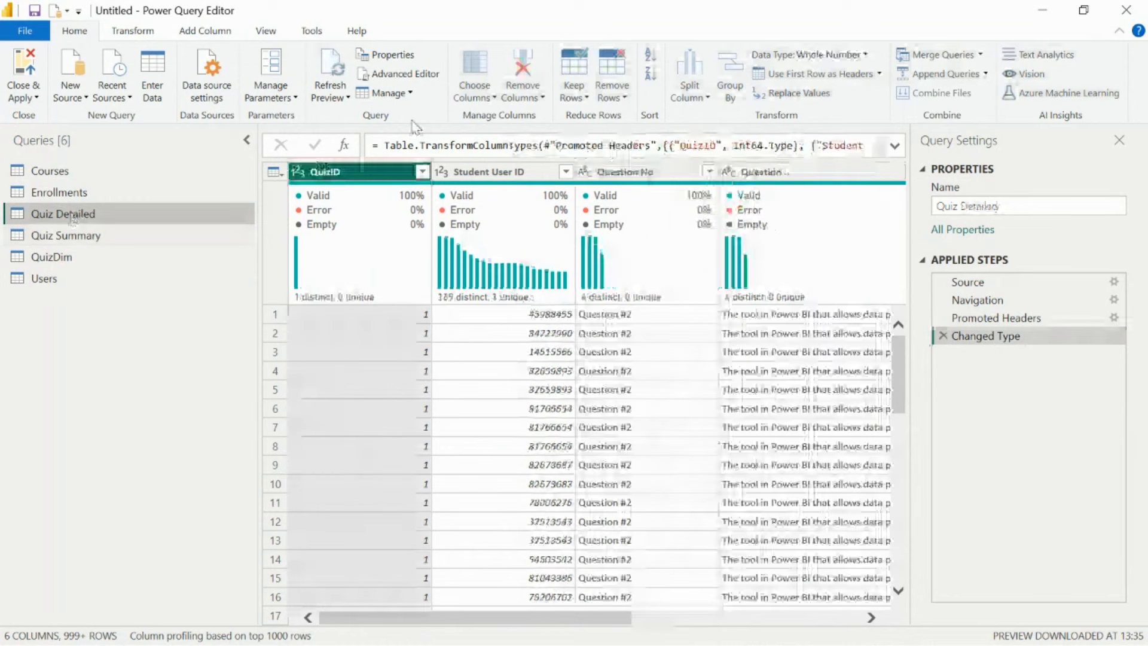
drag(538, 619, 428, 542)
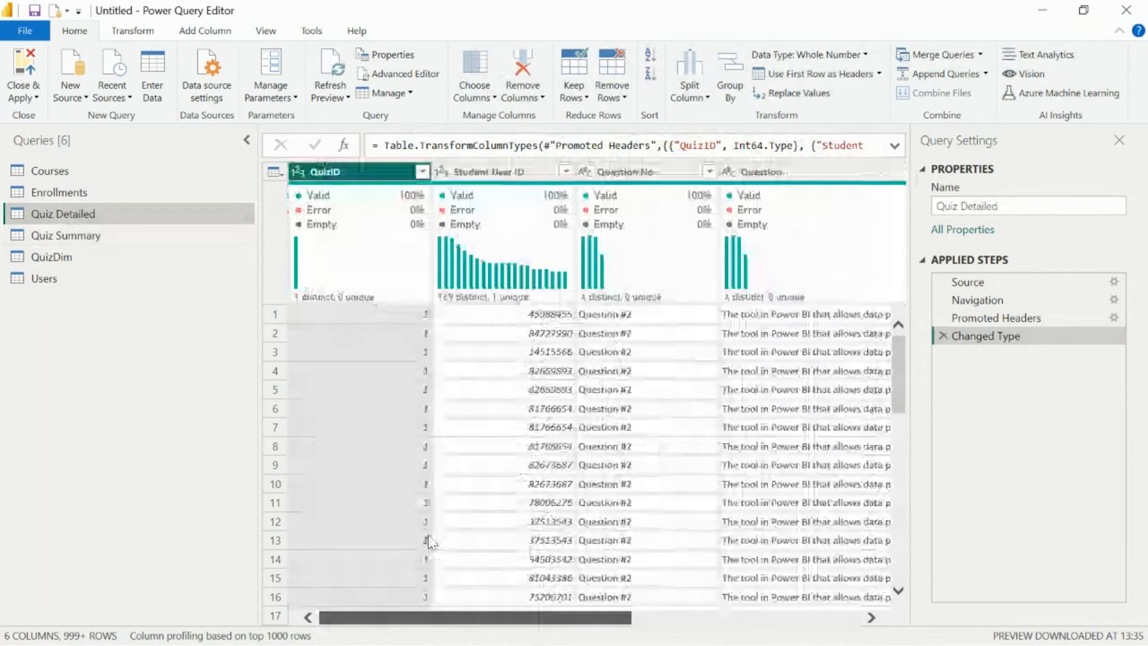
click(81, 194)
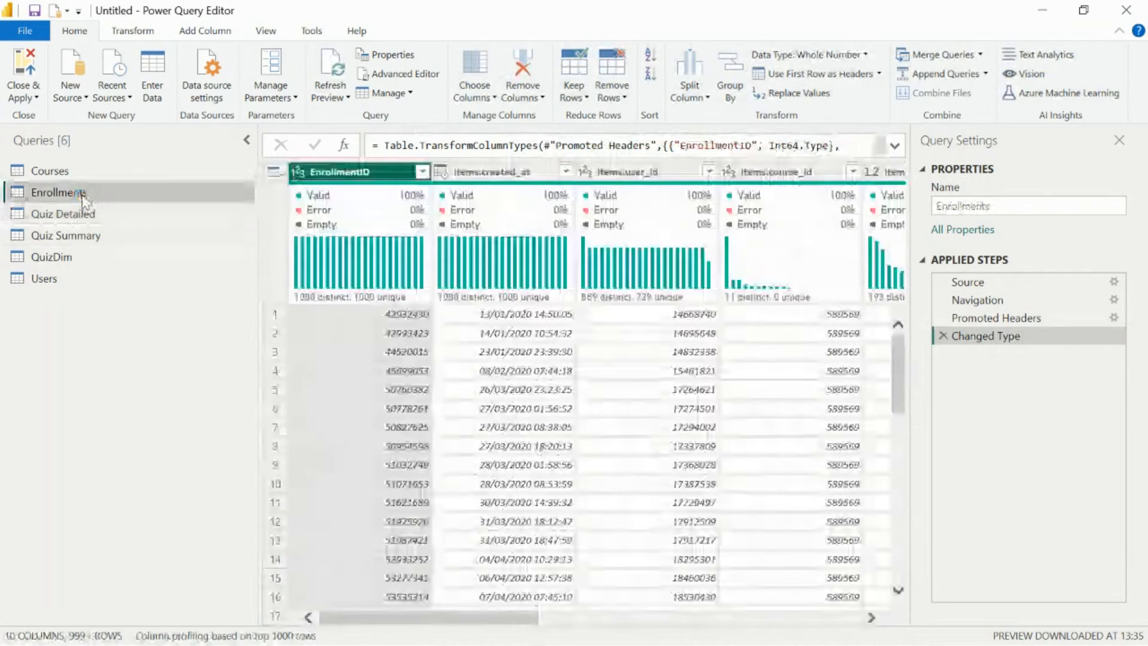
drag(455, 617, 775, 617)
click(517, 172)
drag(777, 617, 844, 604)
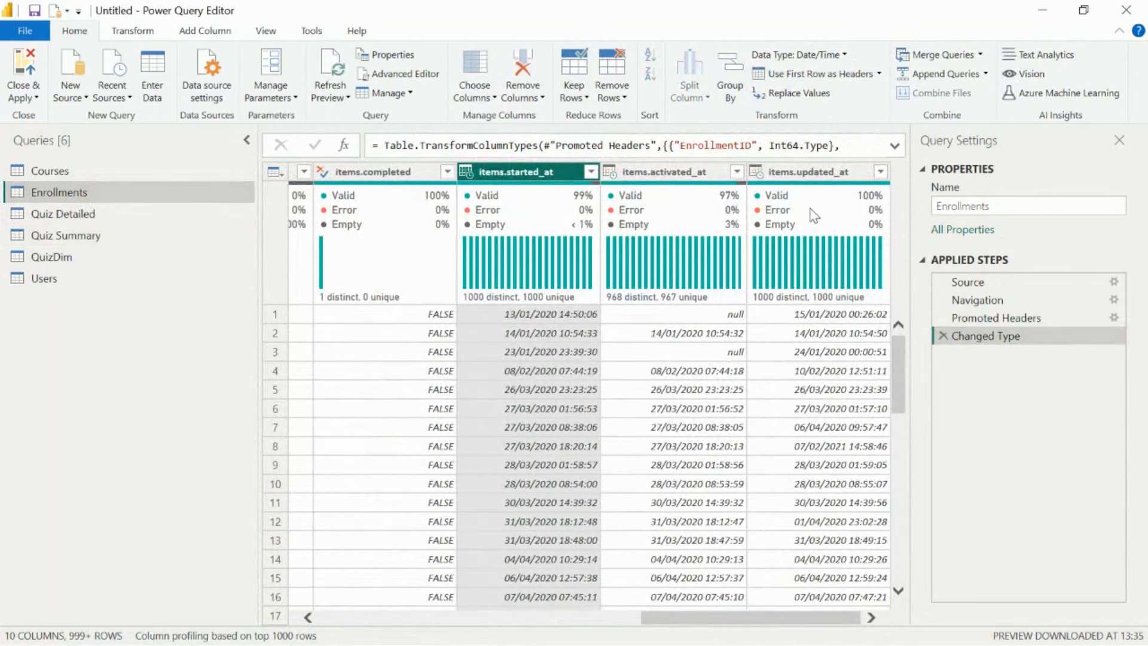
ctrl+click(824, 174)
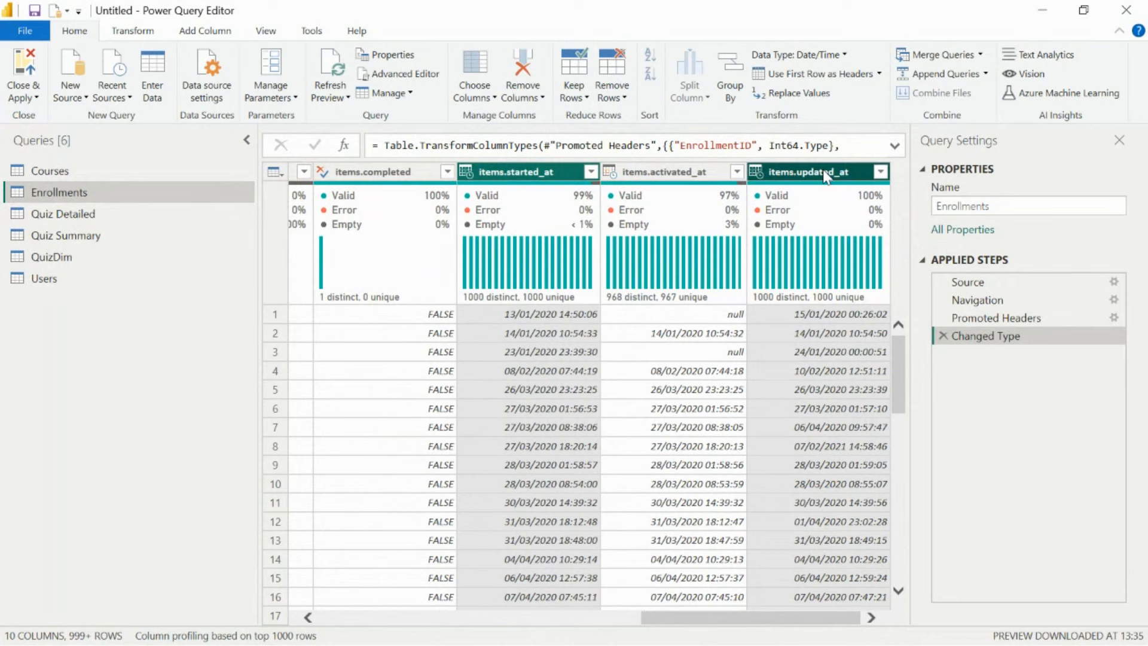
right_click(827, 176)
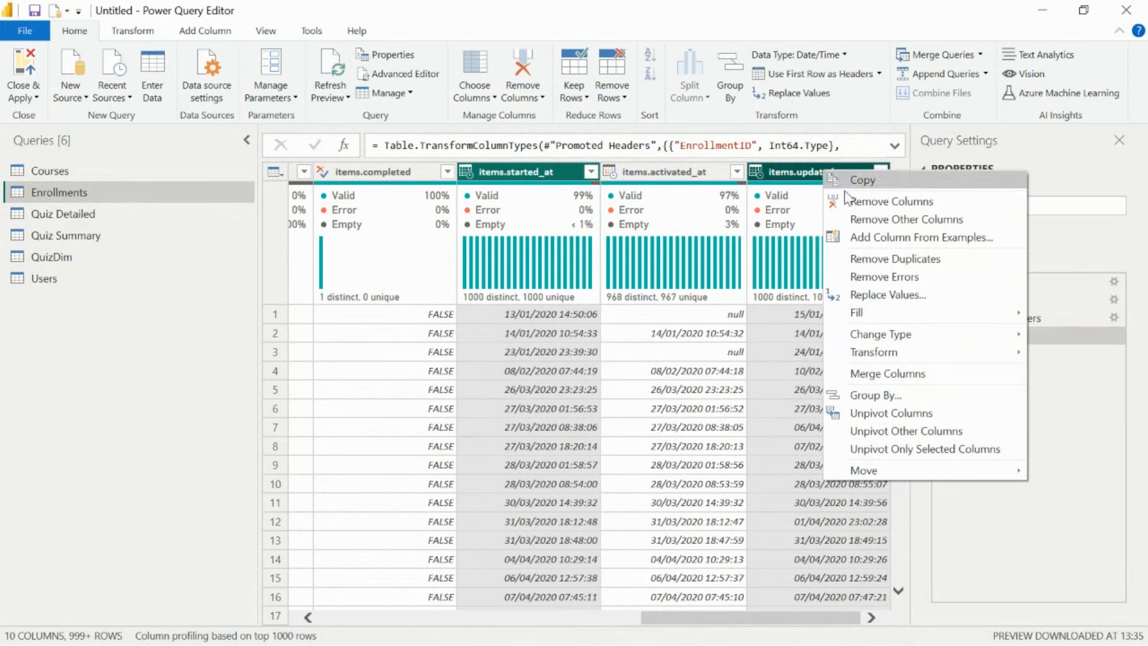
mouse_move(883, 354)
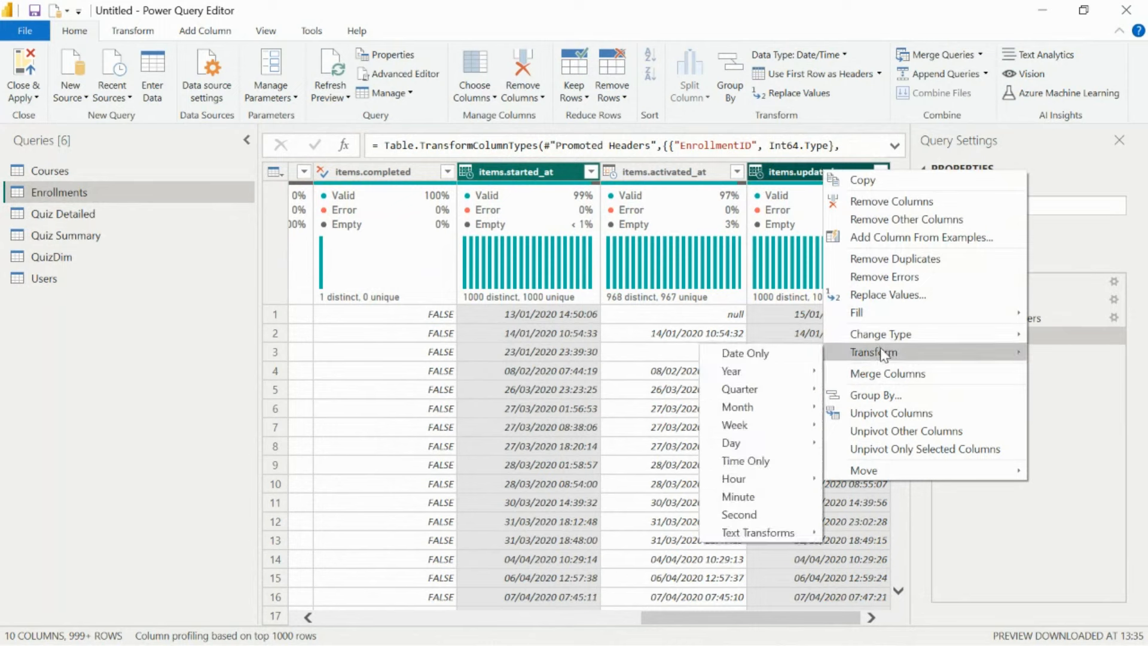
click(741, 353)
- Try removing the items.activated_at column from Enrollments directly, and delete the Removed Columns step each time
click(654, 172)
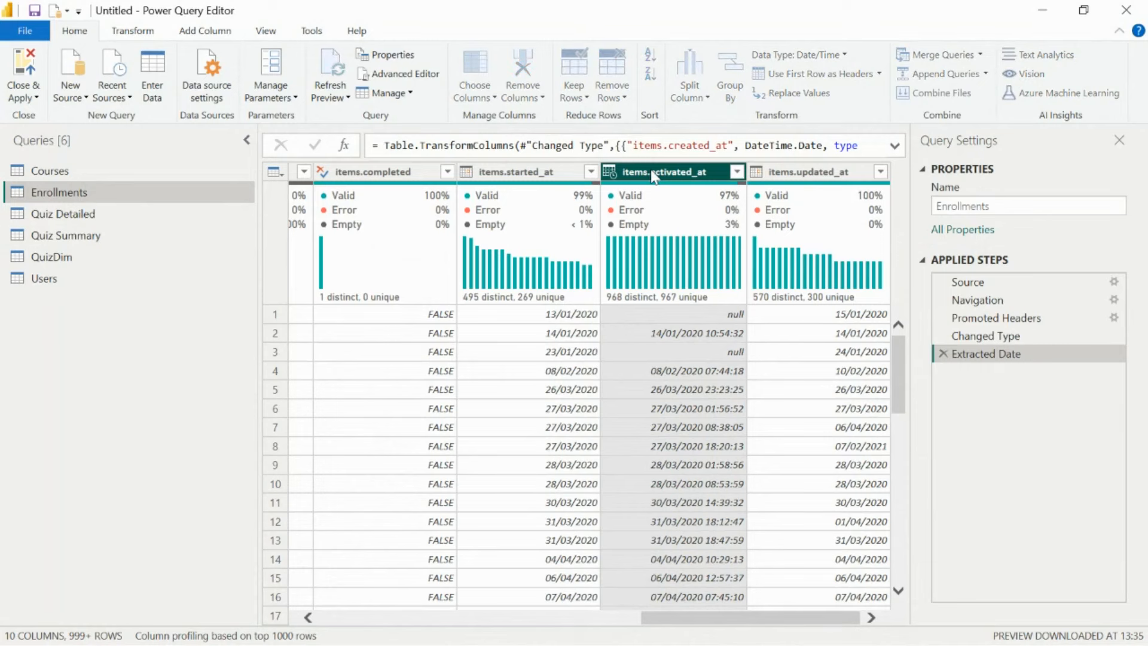
key(Delete)
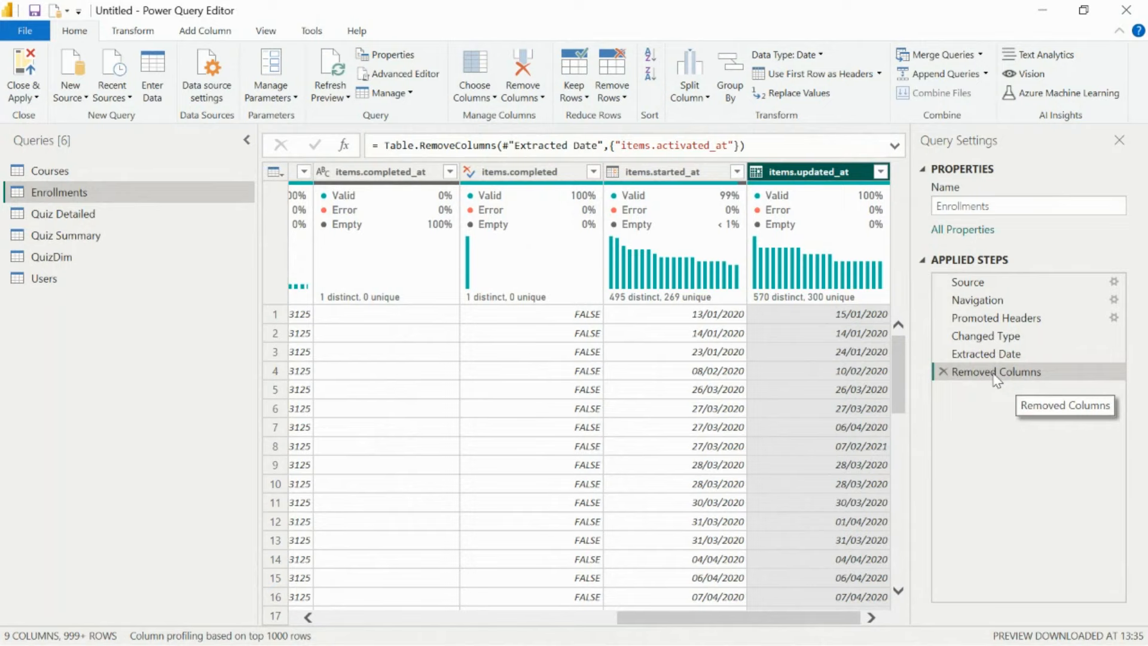
click(945, 372)
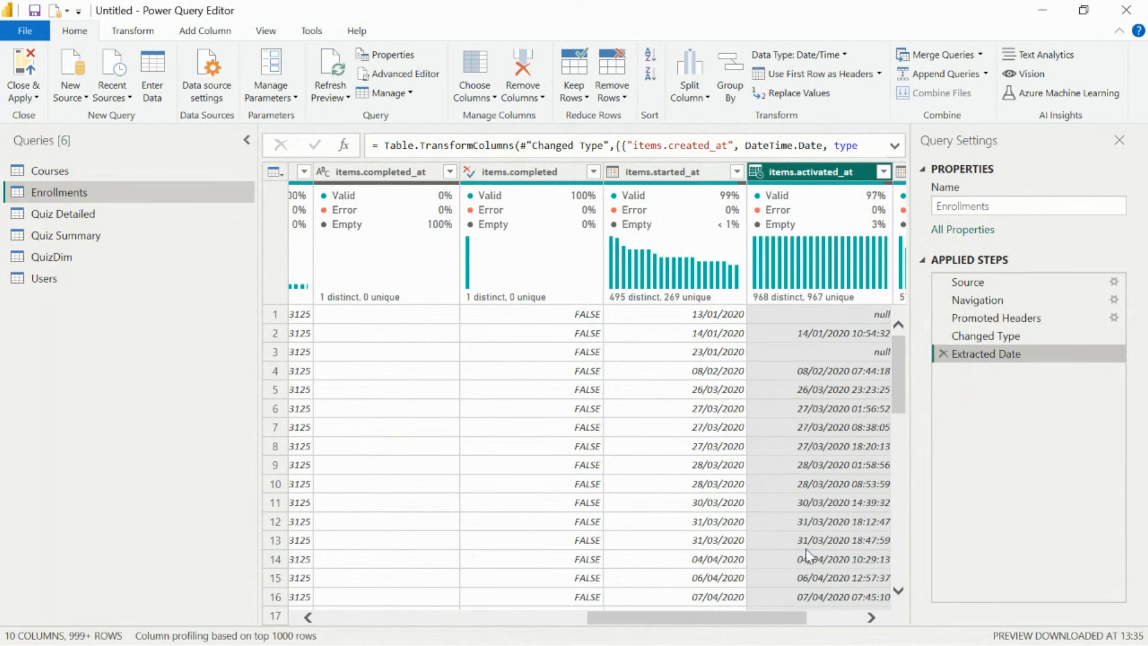
drag(755, 622, 825, 615)
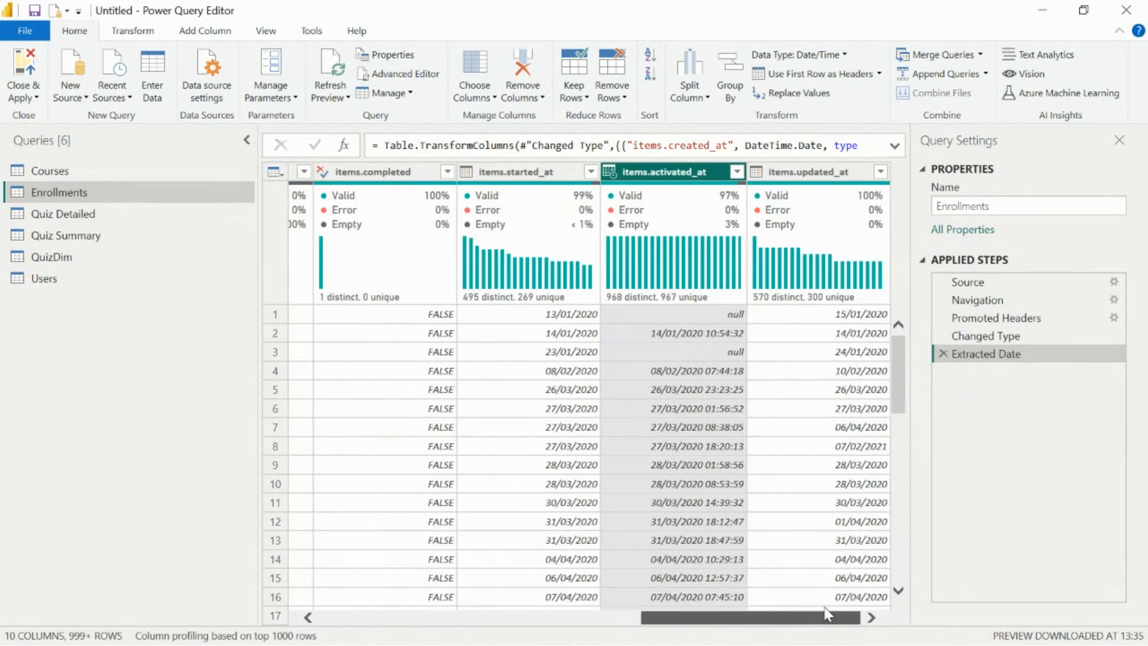
key(Delete)
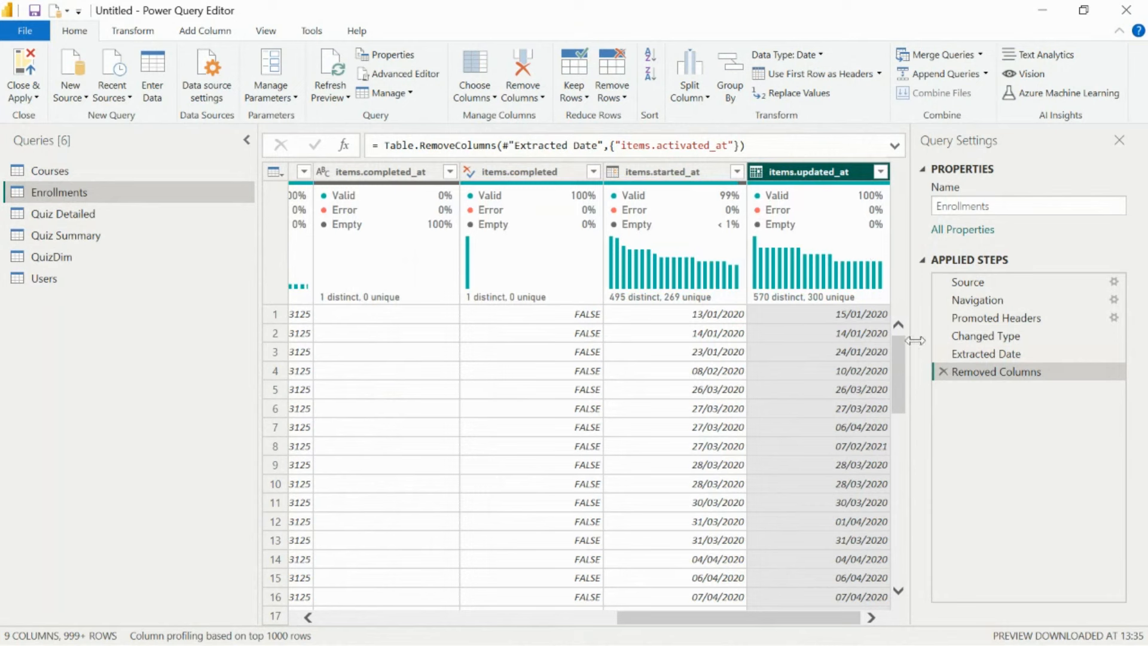
click(943, 371)
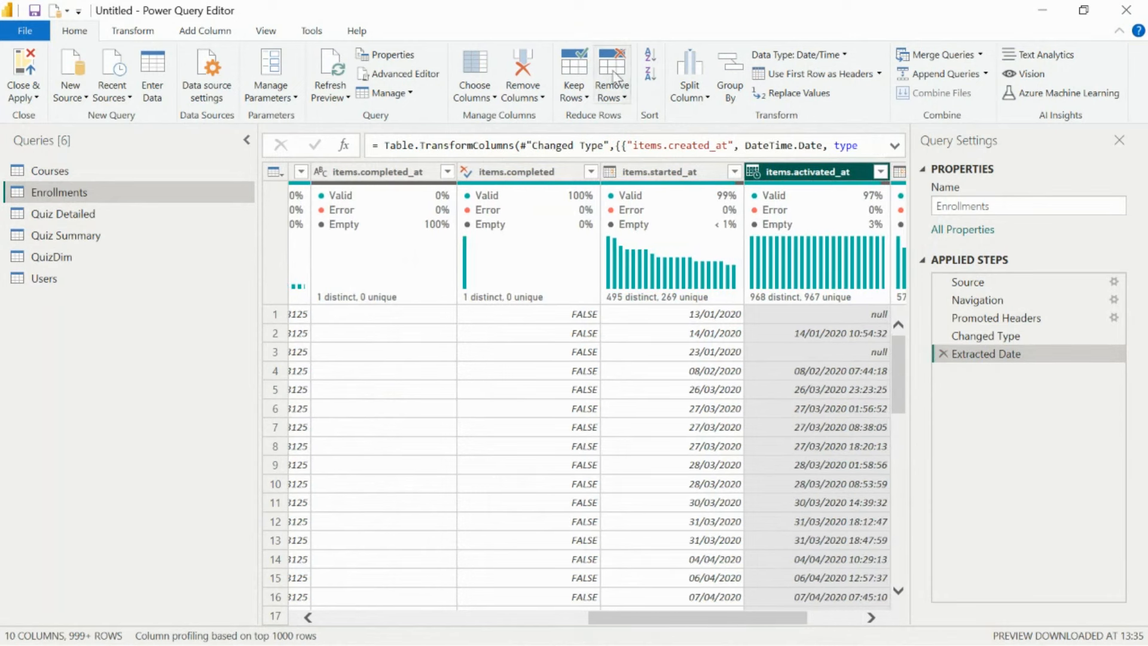
- Use Choose Columns to keep every Enrollments column except items.activated_at
click(472, 61)
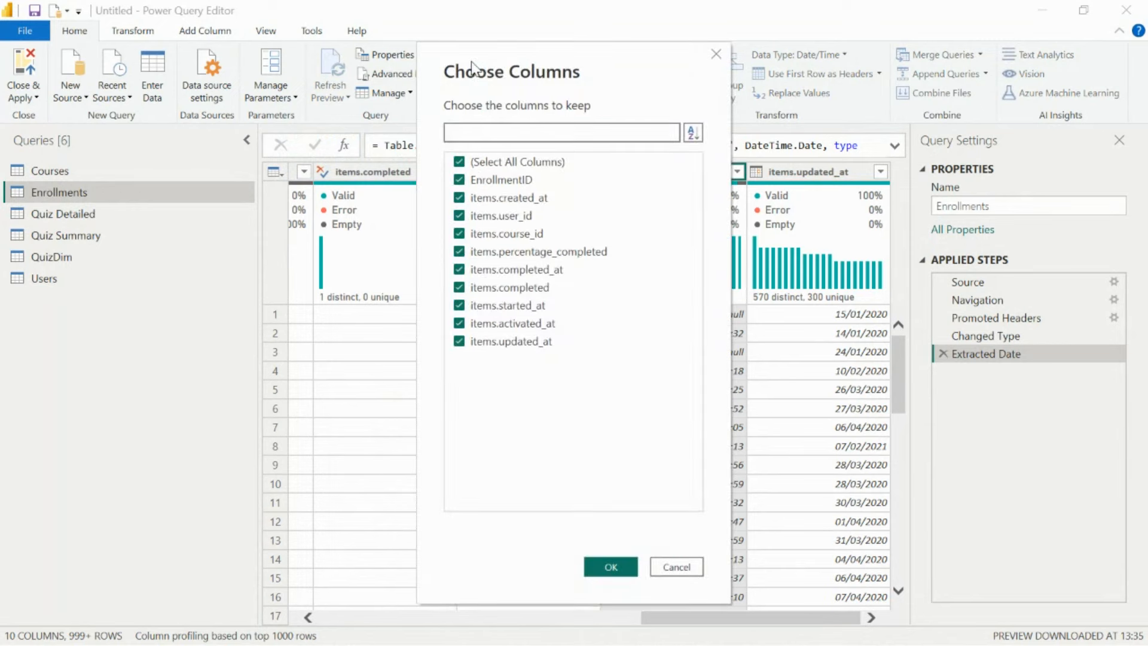
click(461, 327)
click(609, 567)
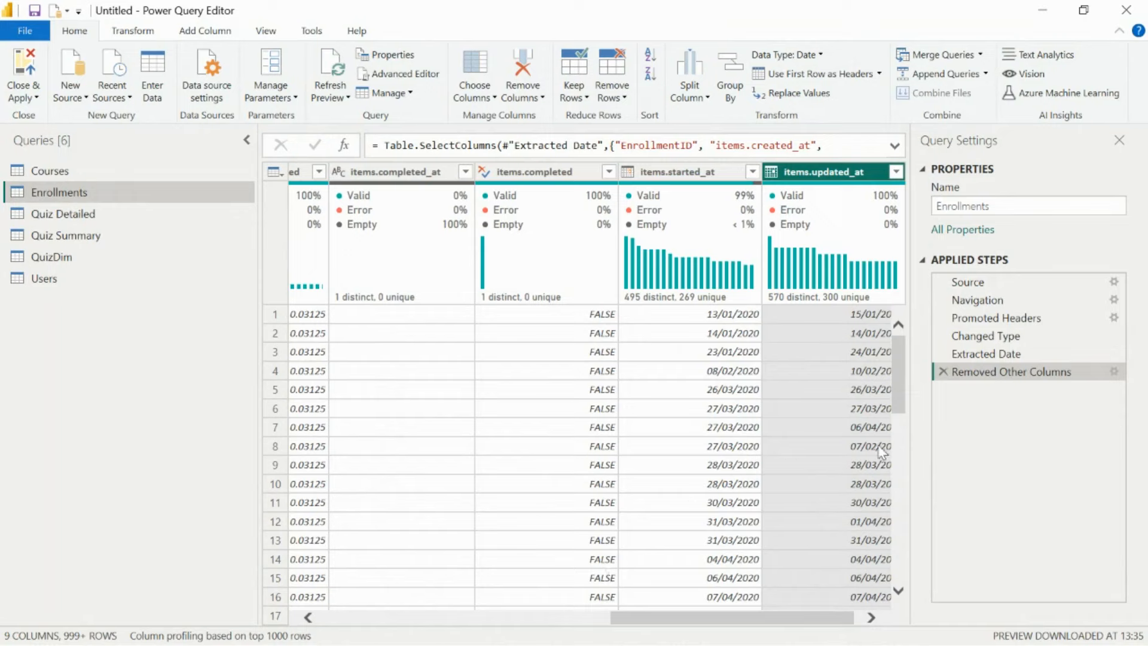
- Review the column selection in the settings of the Removed Other Columns step and leave it without changes
right_click(1018, 376)
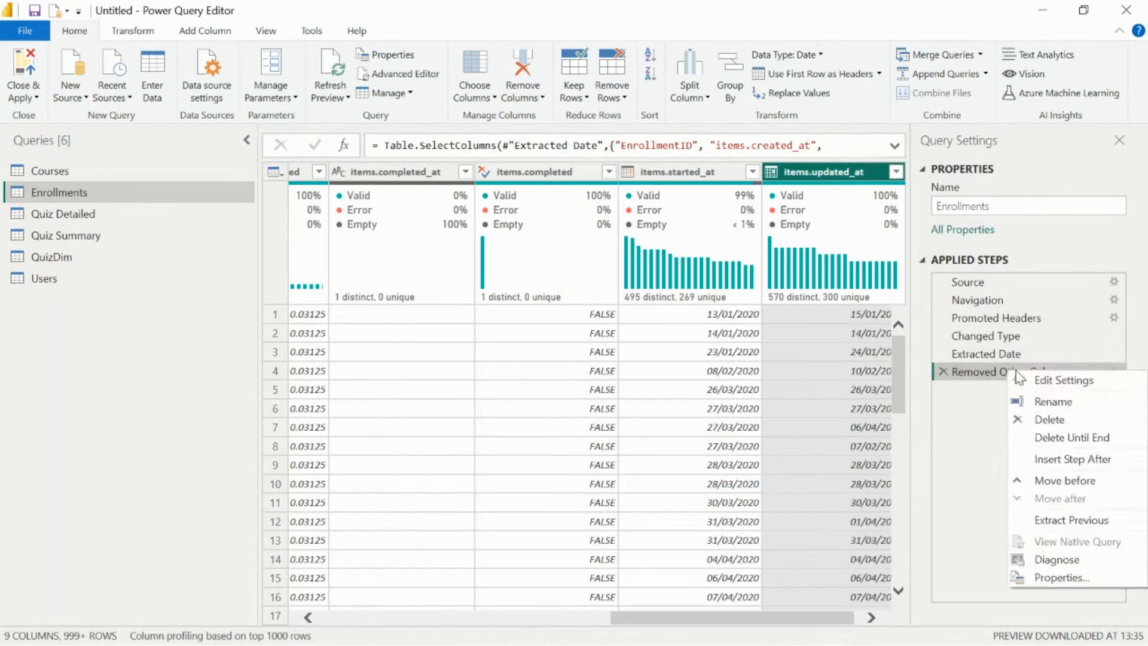
click(1029, 383)
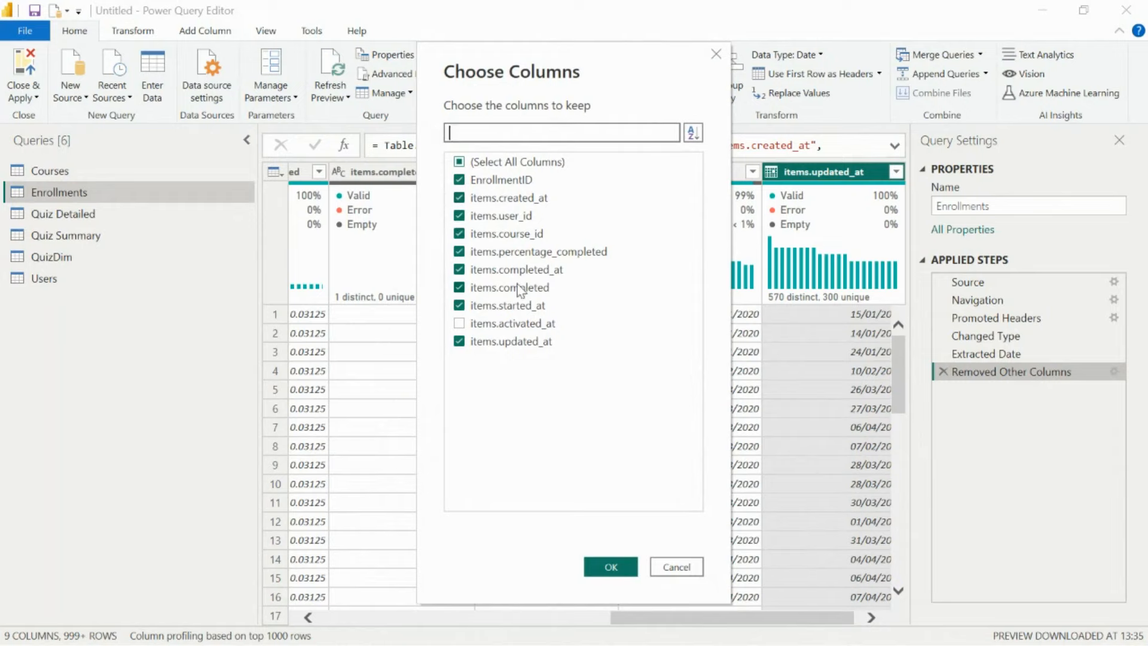
click(676, 567)
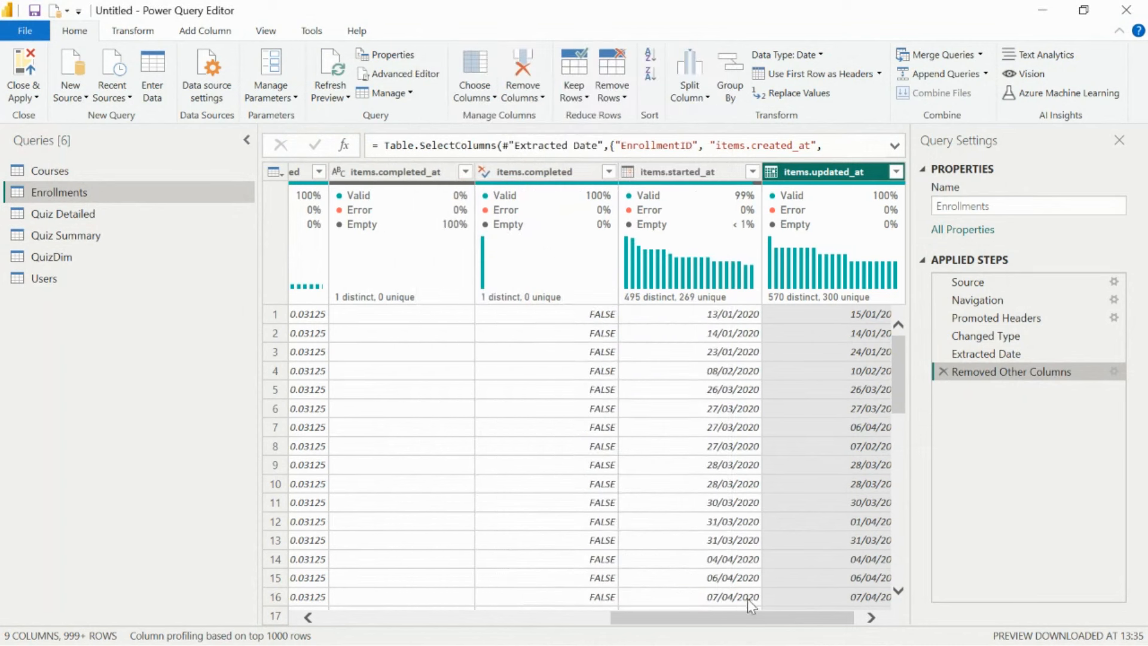
drag(800, 622, 837, 623)
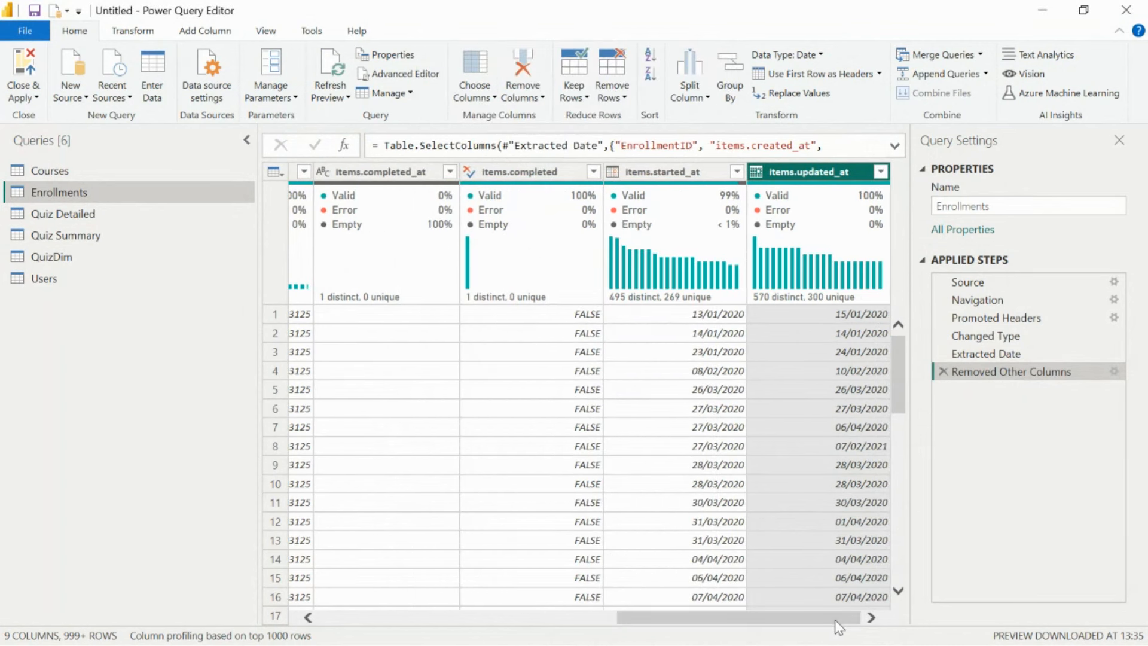
- Check the first Enrollments columns and the Courses query, and apply the query changes to the report
drag(839, 627, 442, 598)
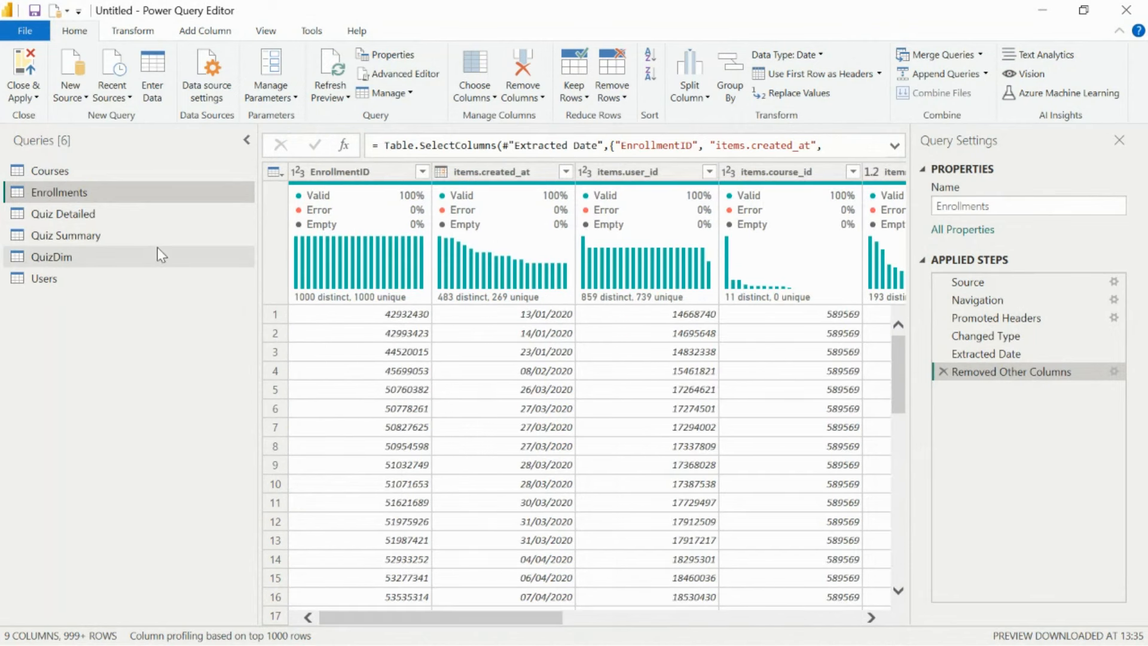
click(59, 171)
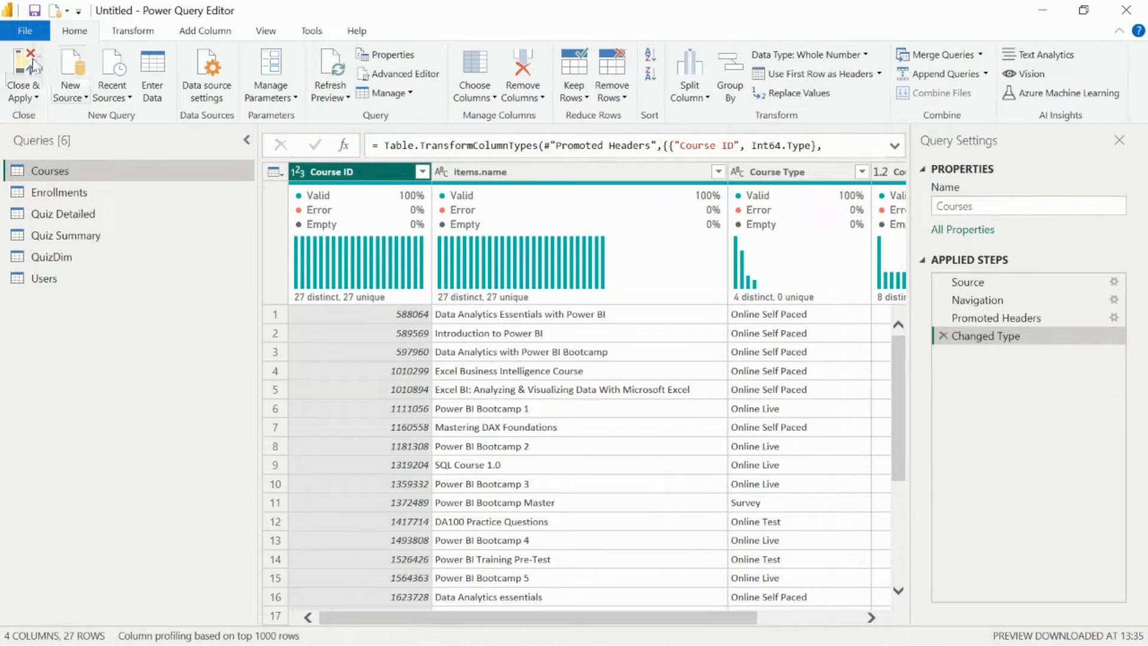
click(23, 91)
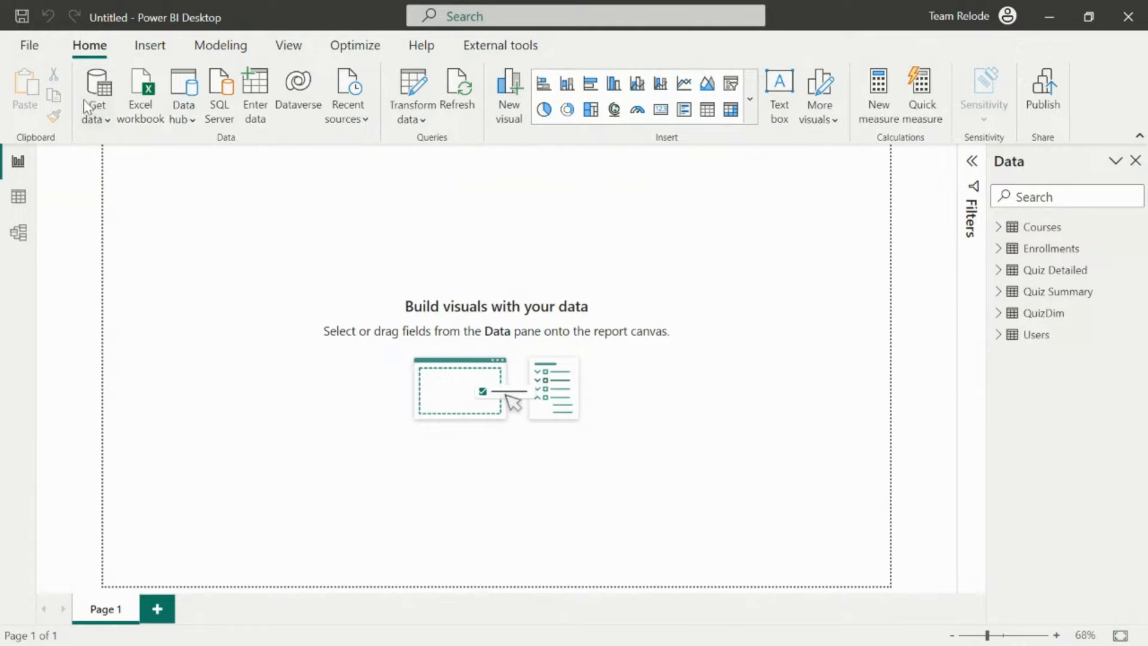
- Open the program options and examine the global and current-file report settings
click(31, 47)
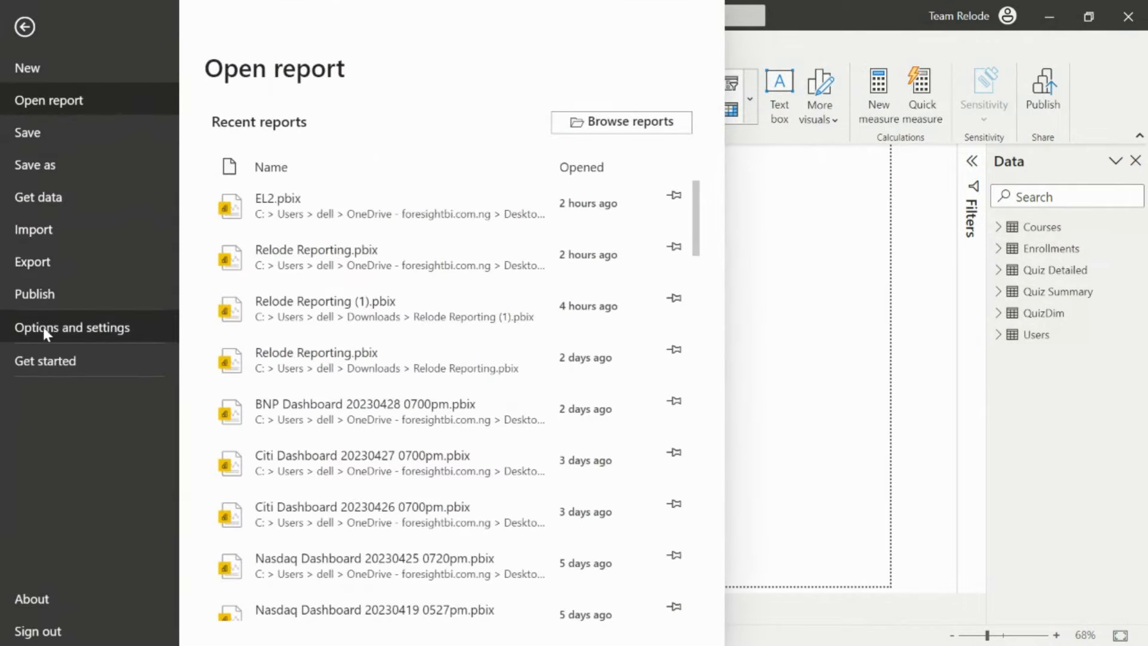
click(62, 329)
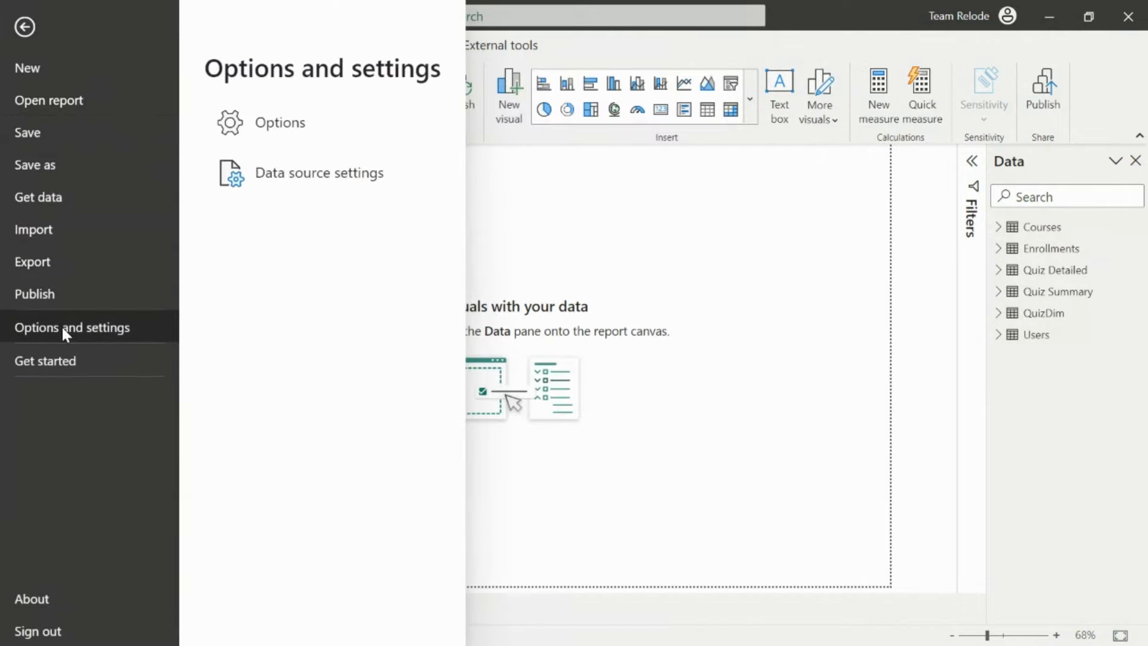
click(270, 123)
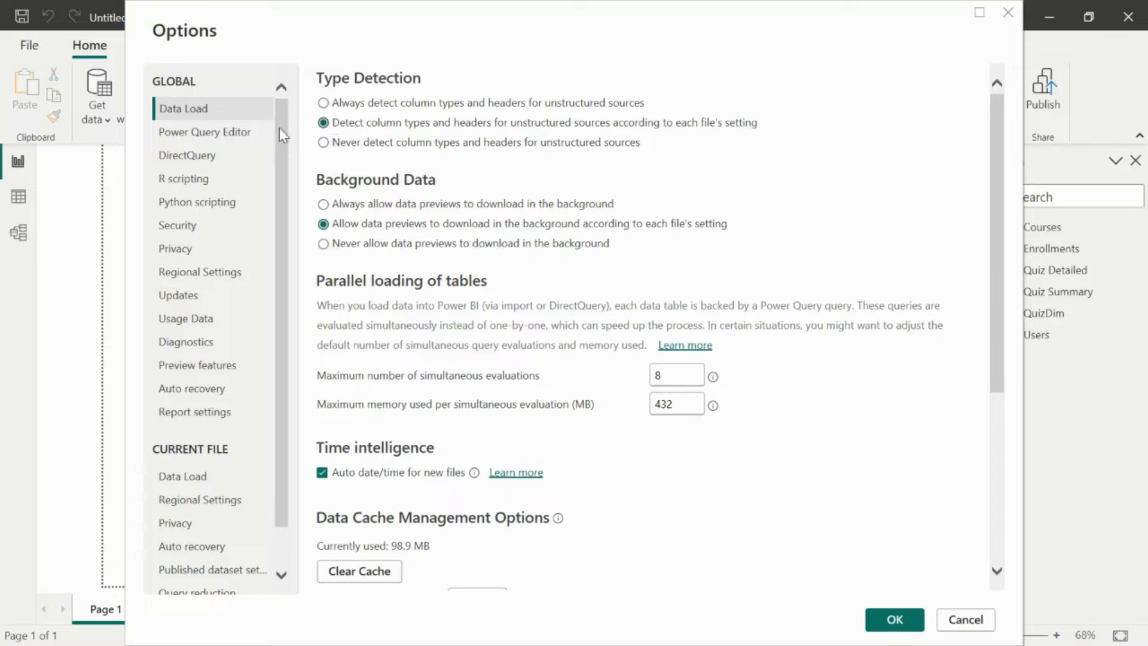
scroll(281, 132, down, 2)
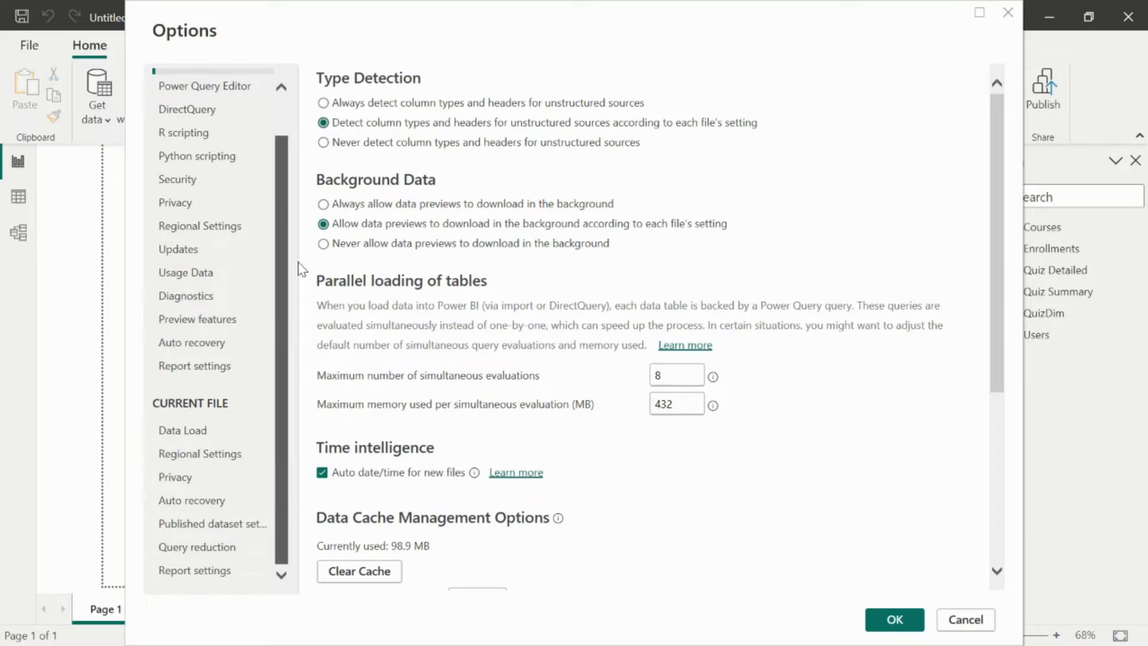
scroll(278, 149, up, 2)
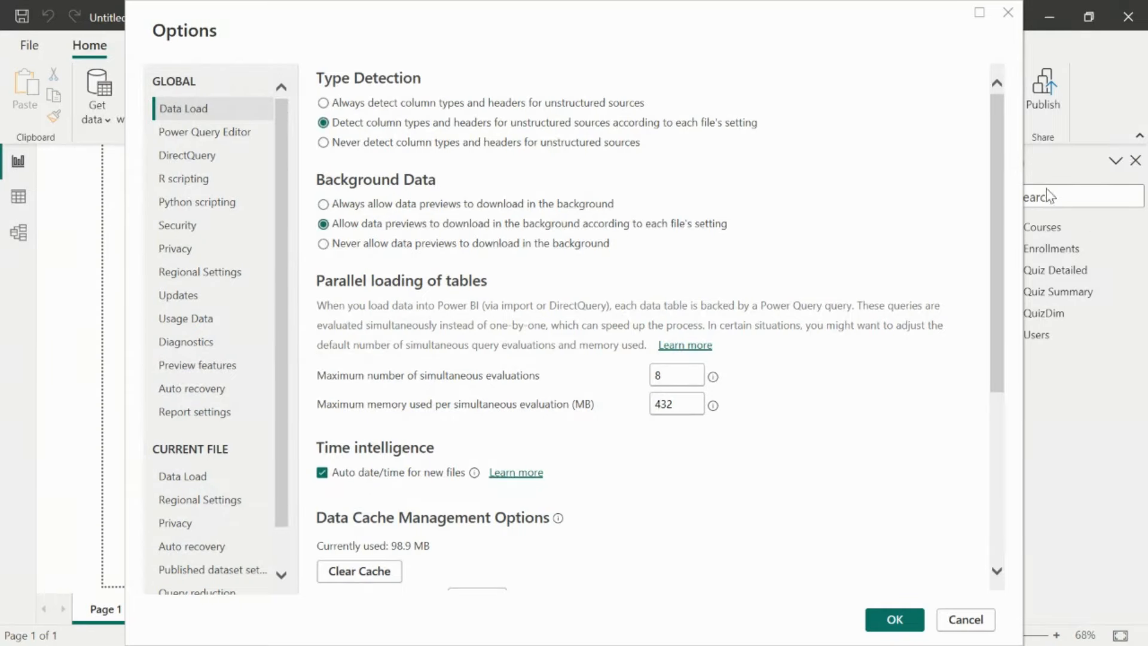
mouse_move(1001, 174)
mouse_down()
mouse_move(1004, 373)
mouse_move(1004, 153)
mouse_up()
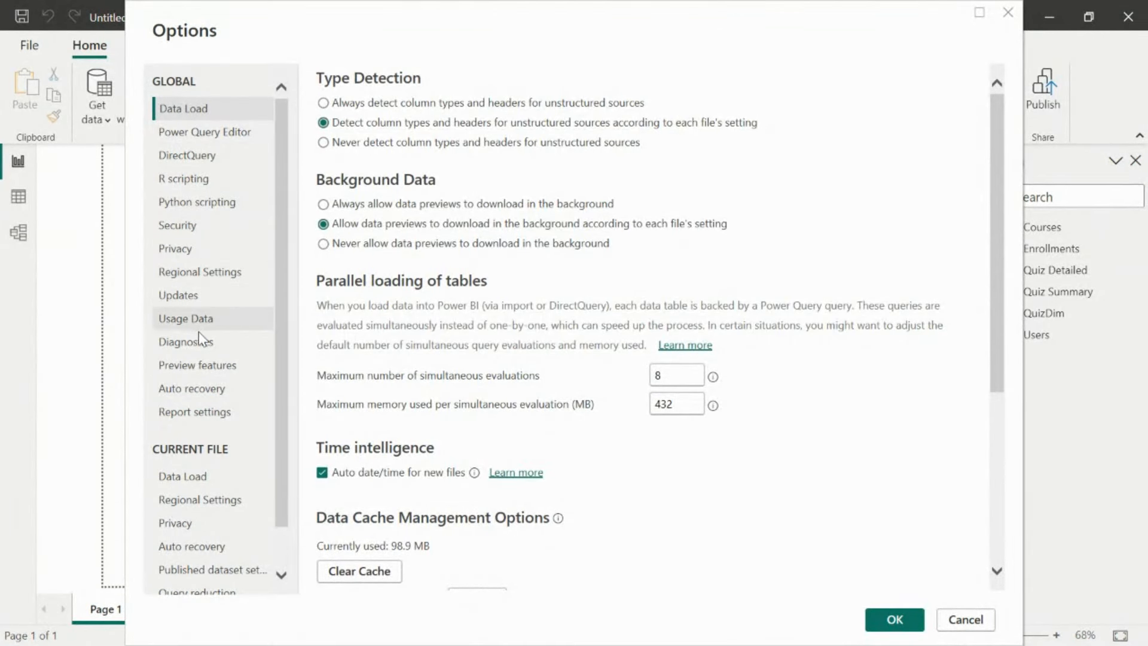
click(209, 411)
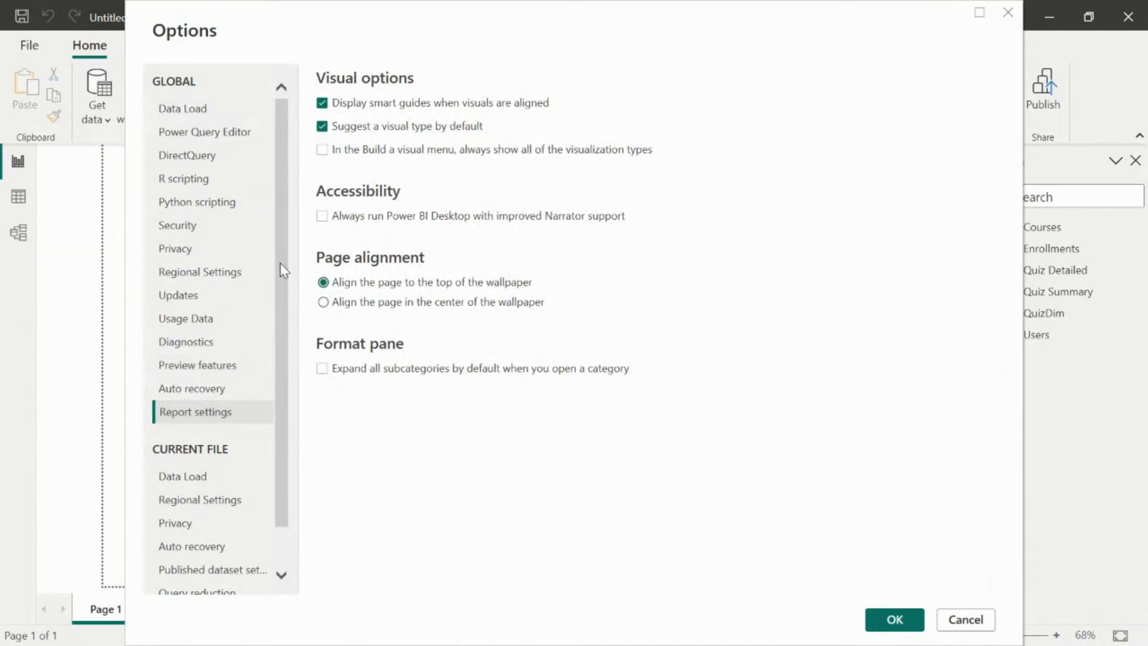
scroll(281, 266, down, 2)
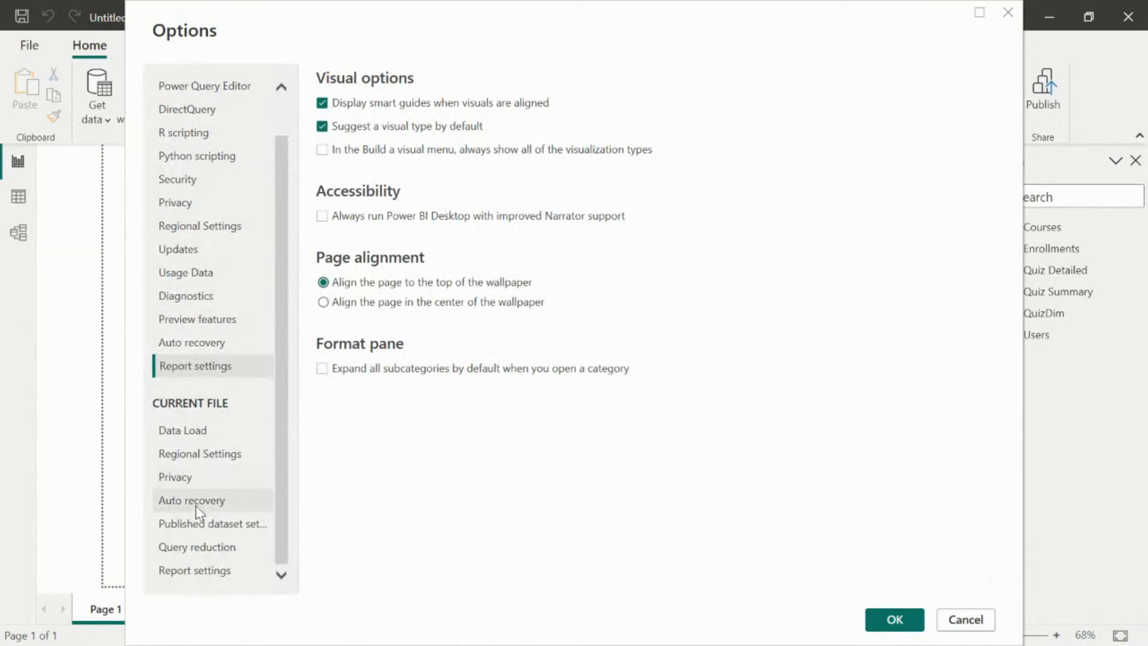
click(197, 571)
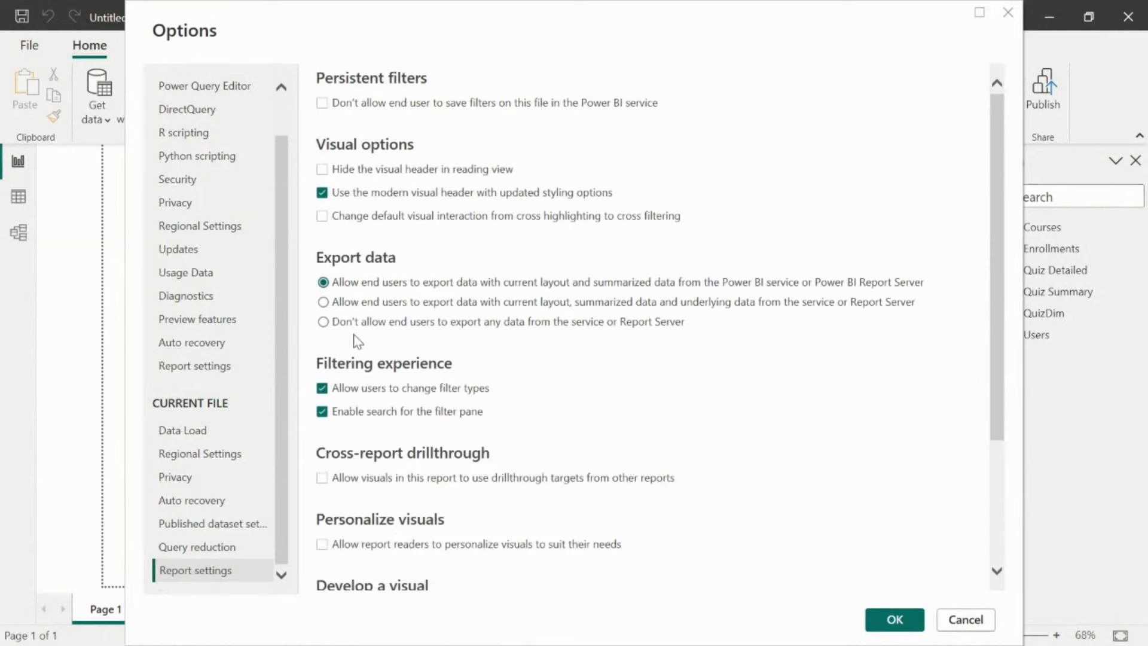
drag(996, 163, 992, 187)
scroll(280, 317, up, 2)
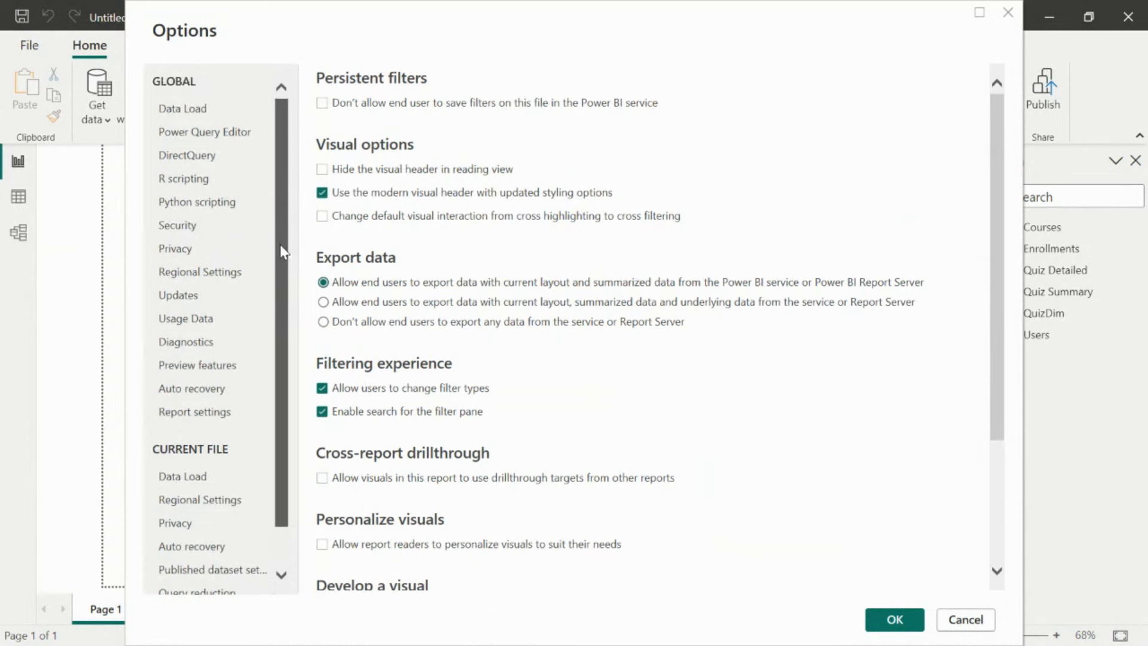
- Examine the global Data Load, Updates and Report settings, and the current file's relationship autodetection option, and leave the options without changes
click(200, 114)
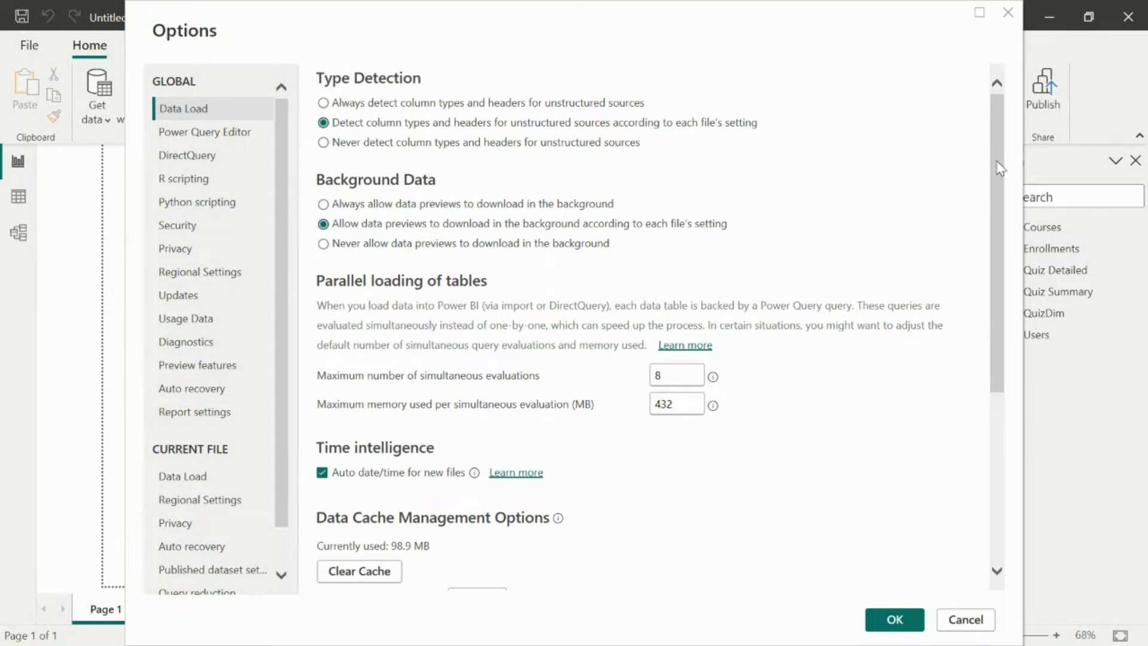
drag(999, 180, 994, 382)
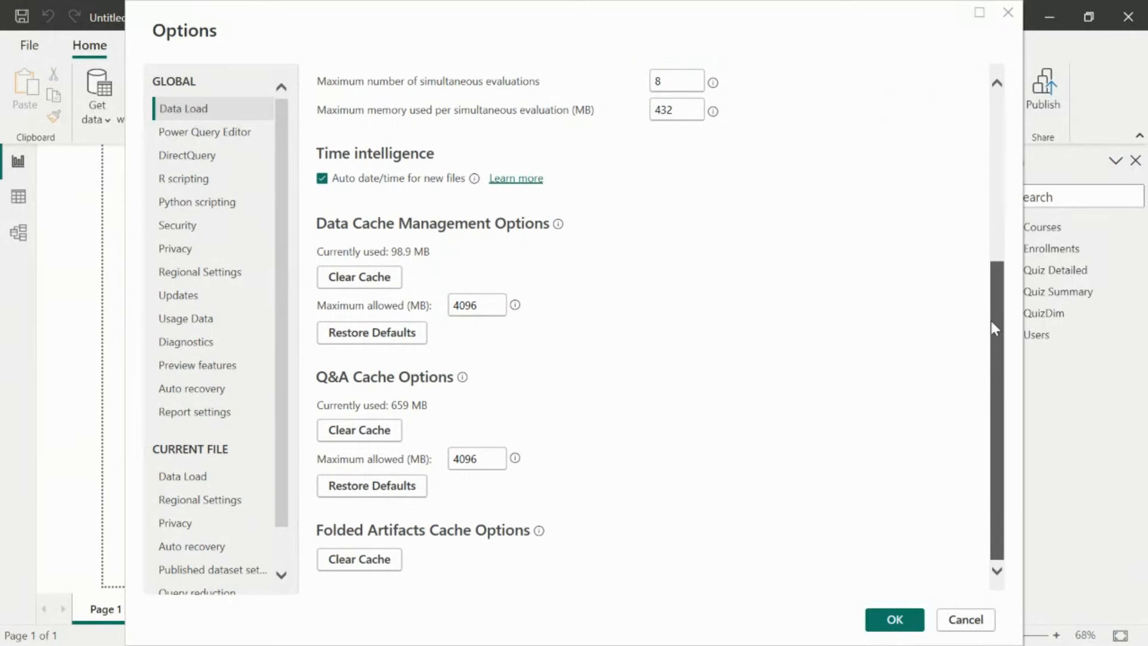
drag(992, 322, 997, 119)
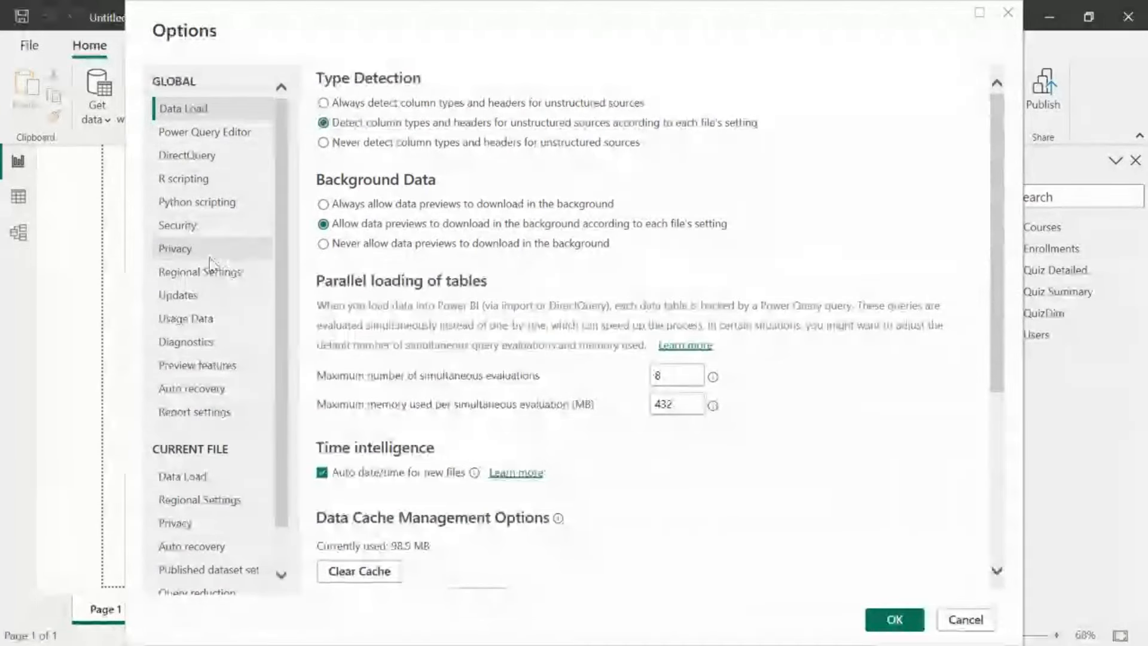
click(200, 297)
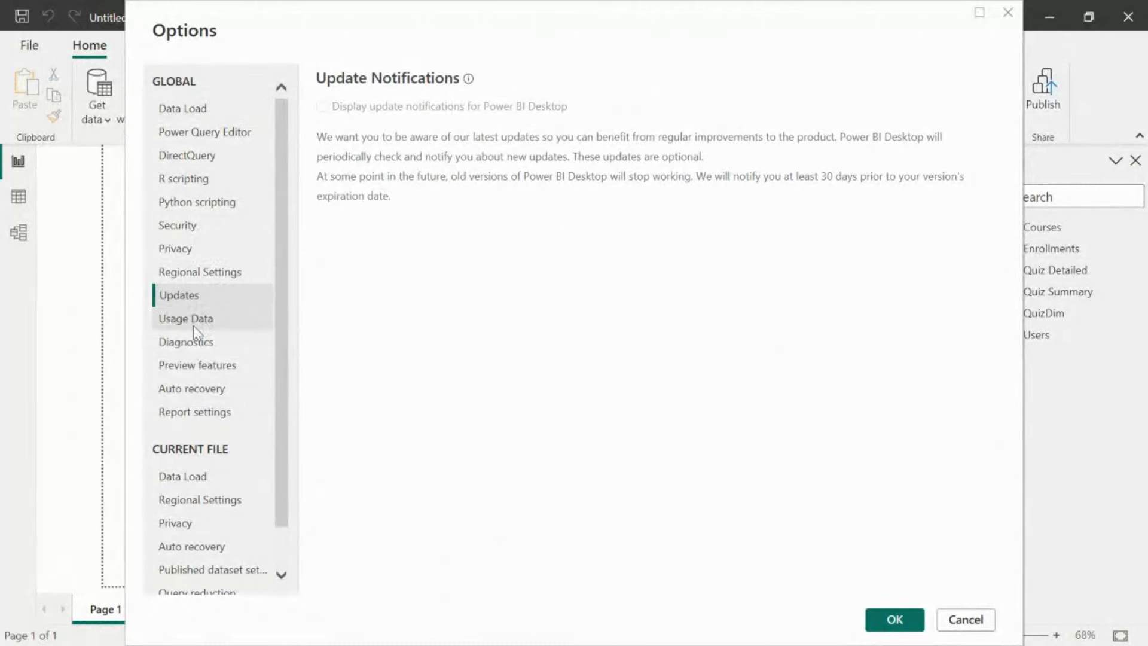
click(210, 411)
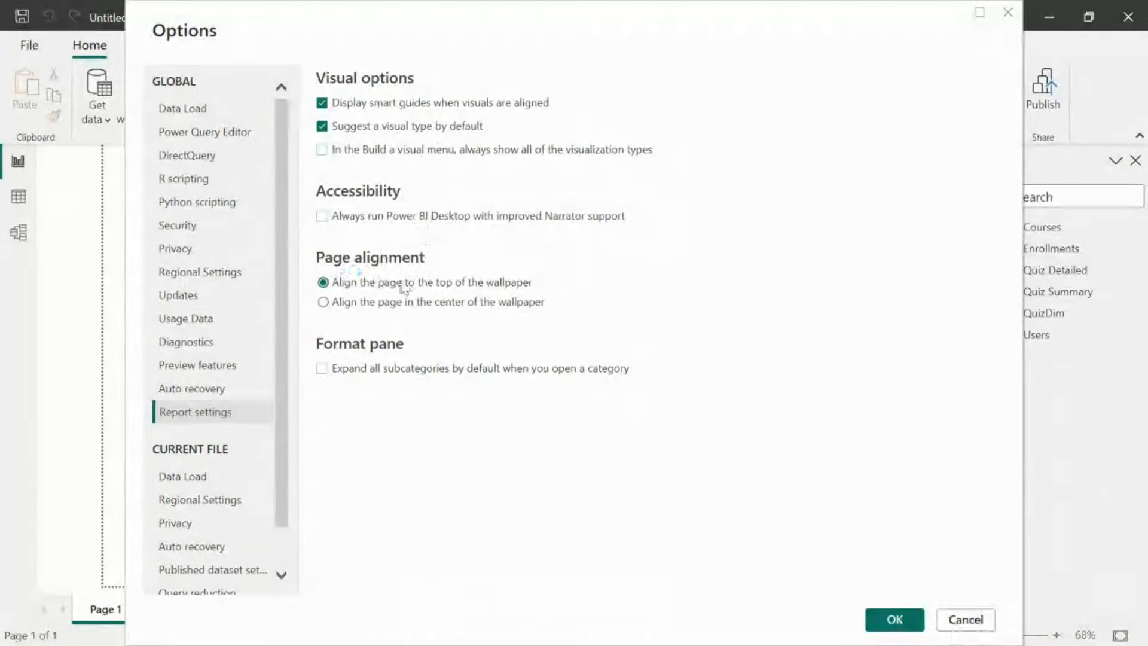
scroll(248, 418, down, 1)
click(215, 433)
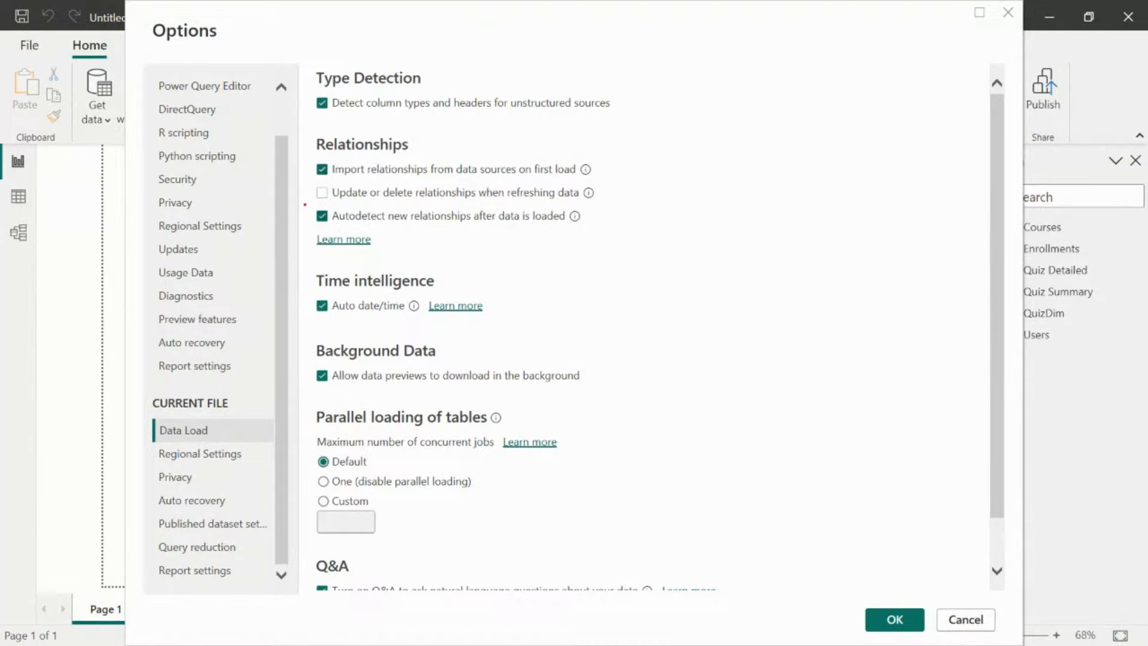
mouse_move(305, 205)
mouse_down()
mouse_move(341, 230)
mouse_move(597, 230)
mouse_up()
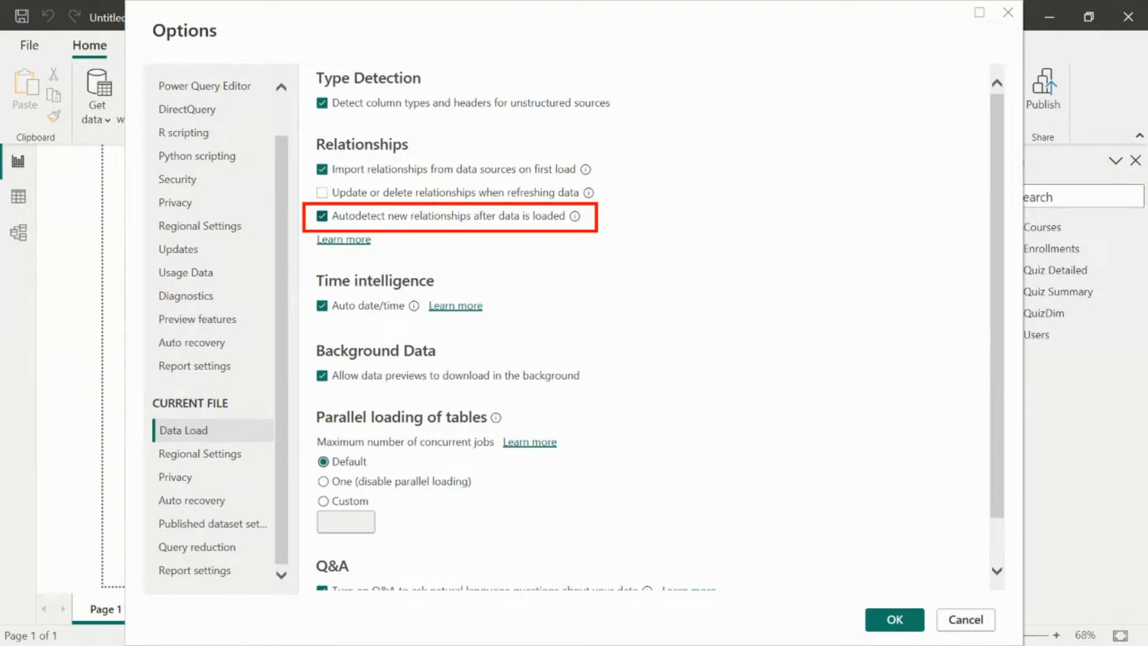
key(Escape)
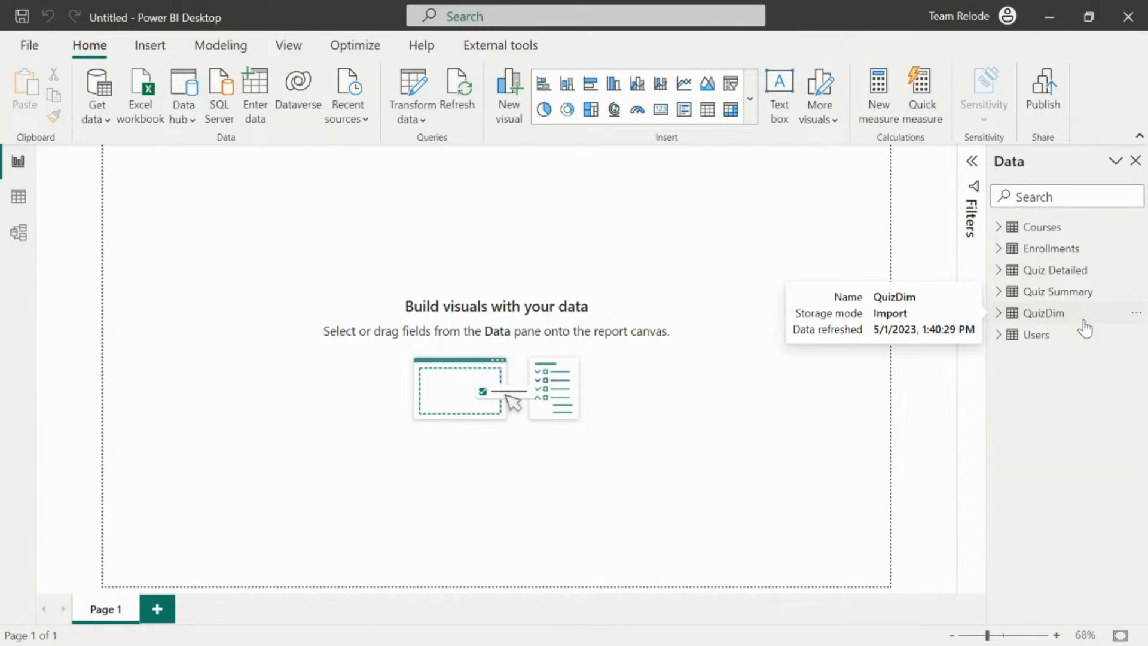
- Open the list of table relationships and inspect the one between Enrollments and Courses without changing it
click(220, 49)
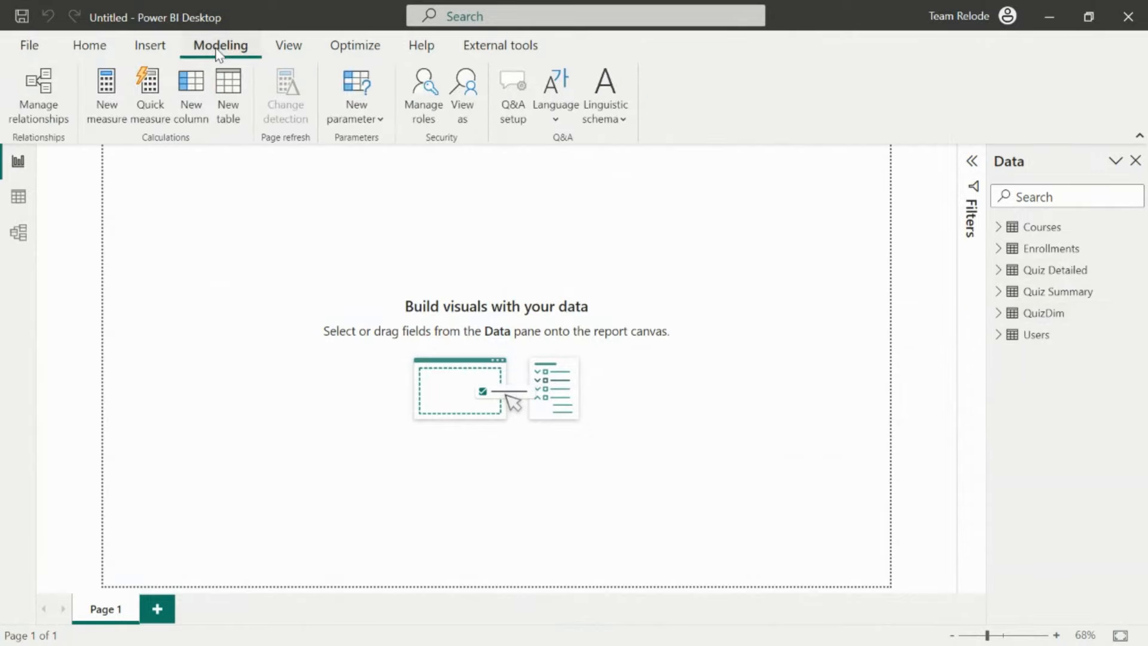
click(47, 89)
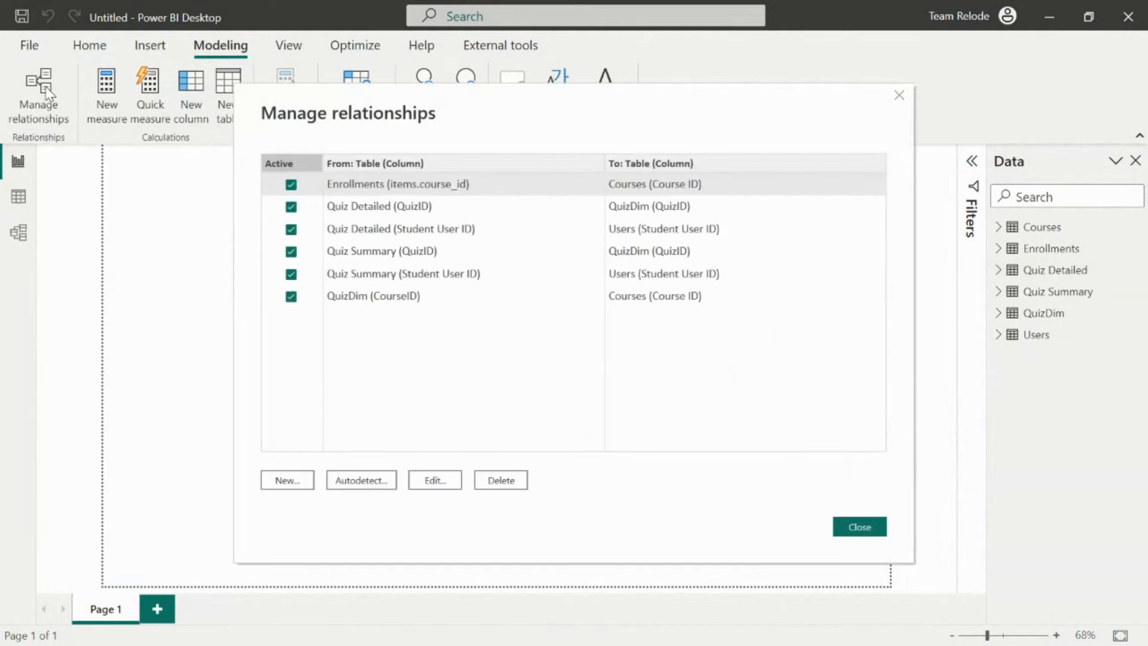
double_click(389, 187)
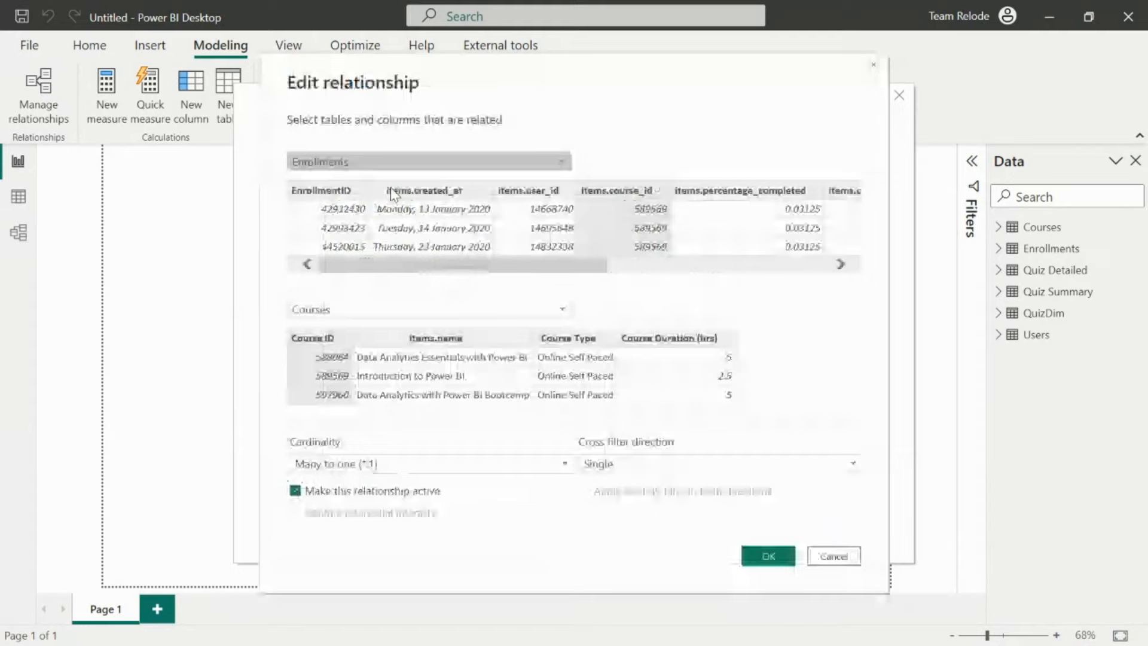
click(872, 65)
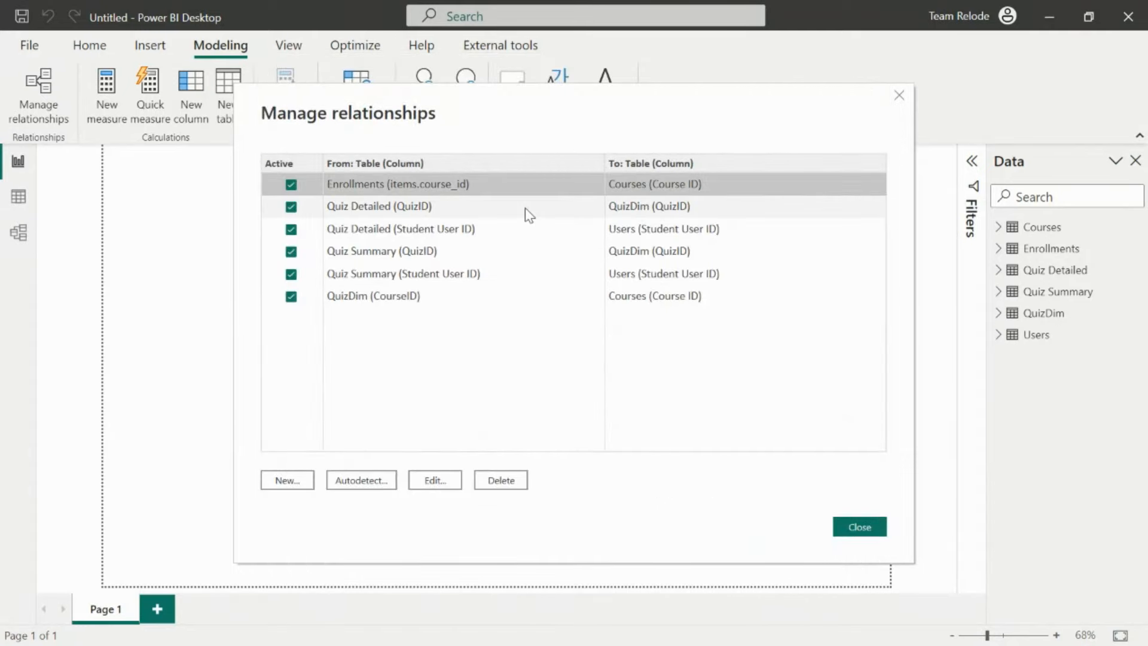
- Delete all the autodetected table relationships, check the model diagram and return to the report view
key(ctrl+a)
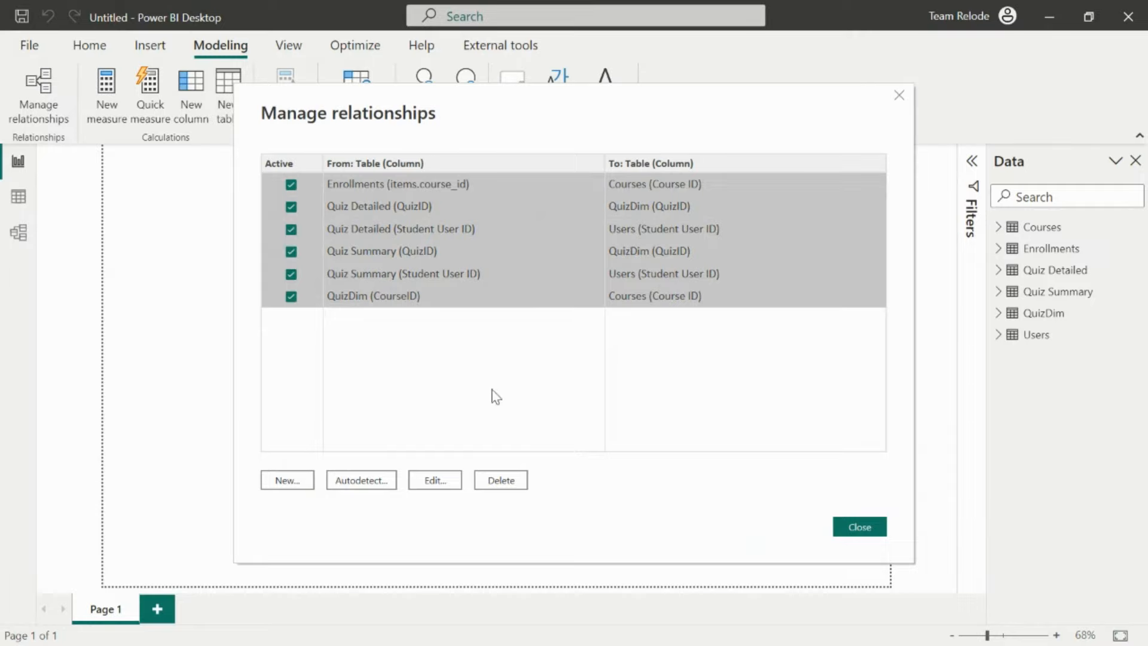
click(501, 482)
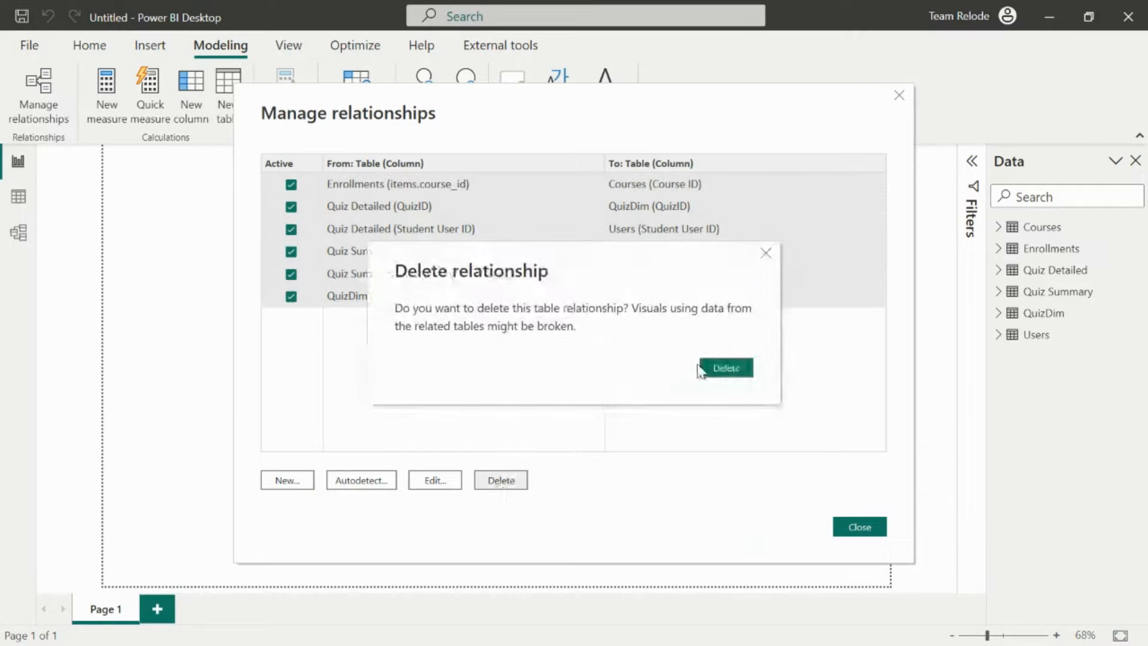
click(720, 376)
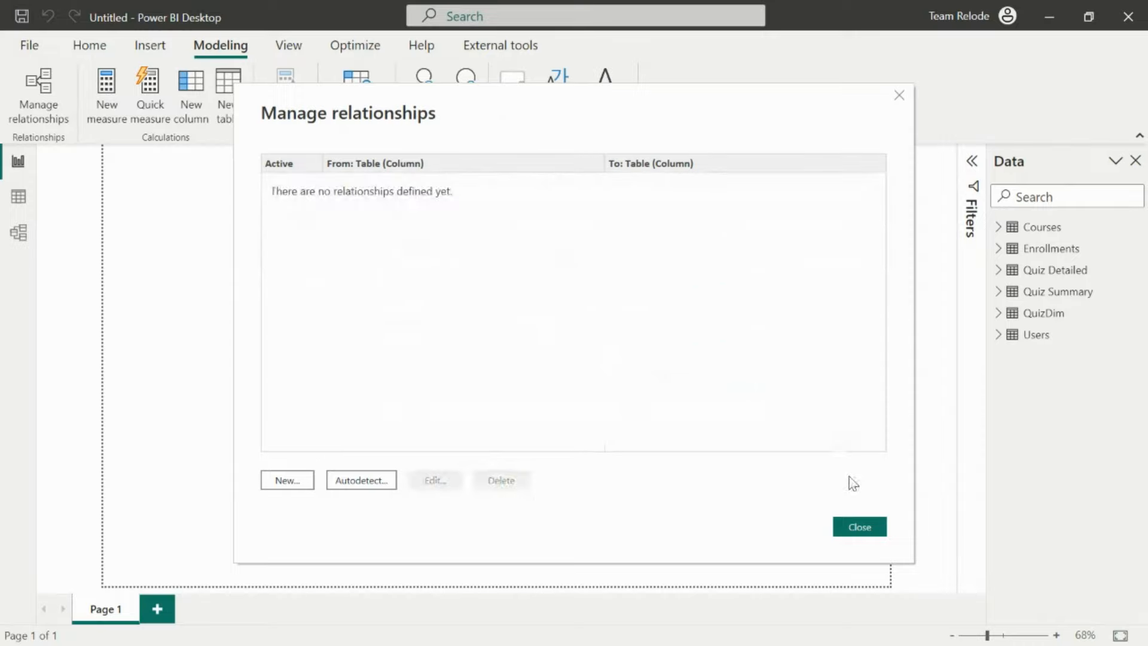
click(860, 527)
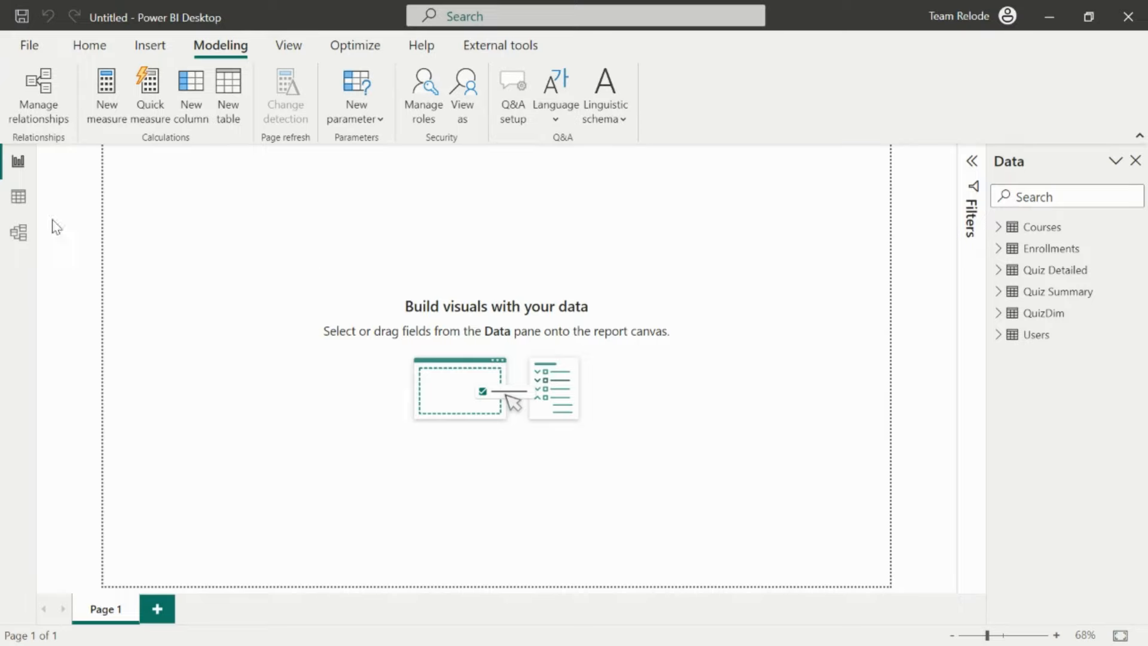
click(20, 232)
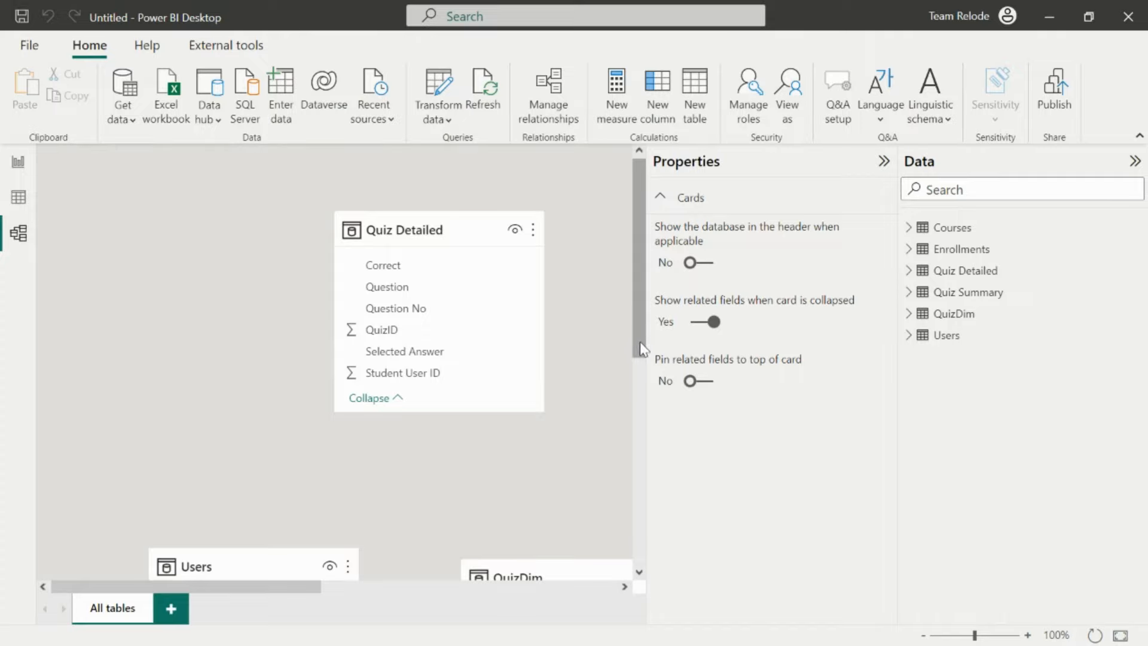
click(14, 164)
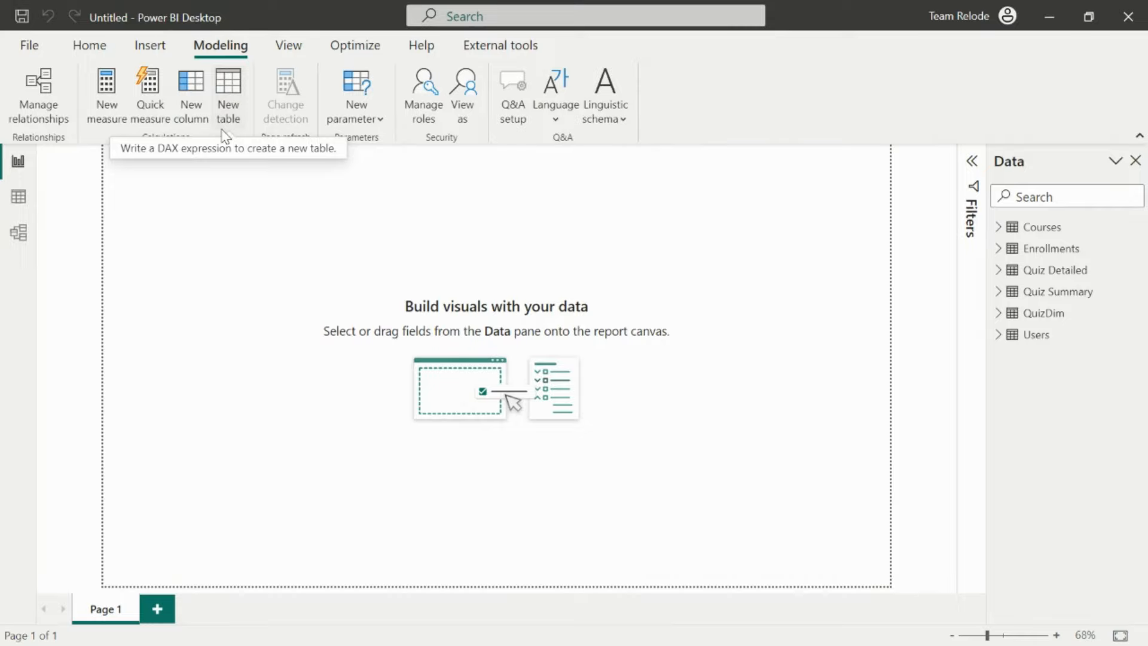
- Start a new calculated table, name it Calendar in its formula and begin a second formula line
click(226, 88)
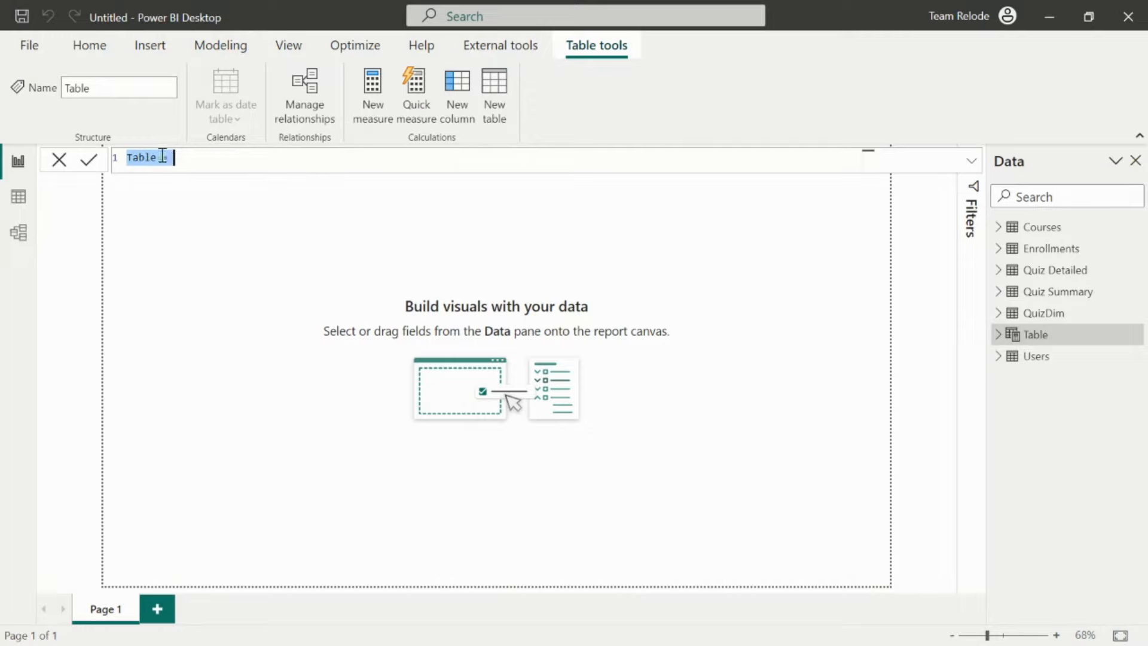
click(157, 157)
drag(157, 158, 117, 159)
text(Calendar)
click(199, 163)
key(shift+Return)
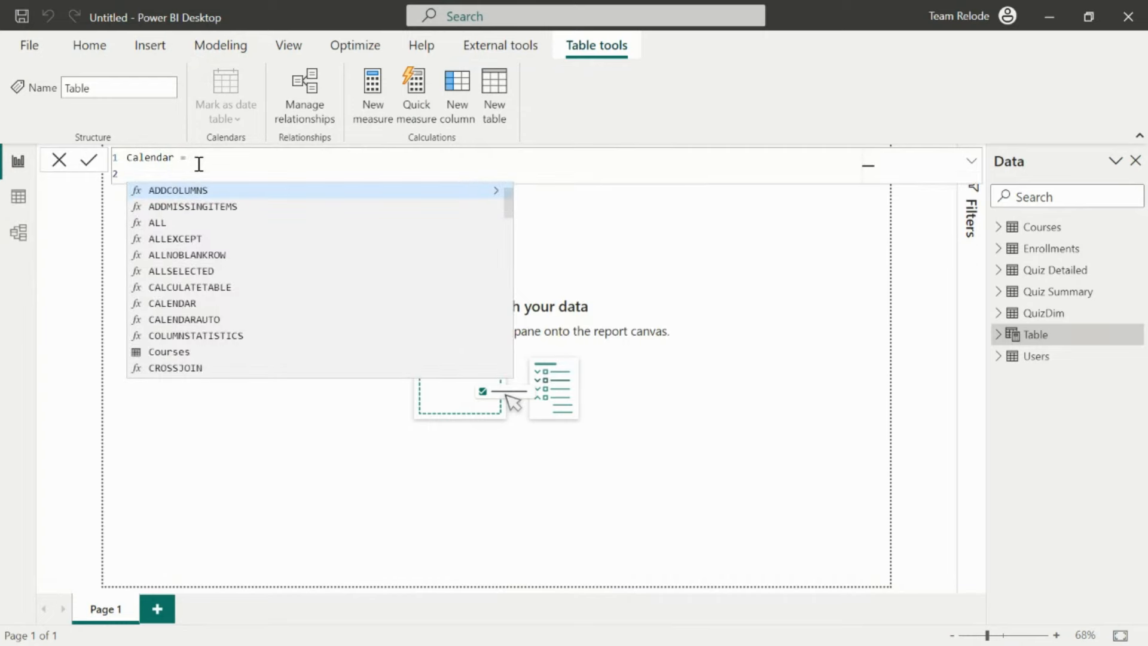
key(Escape)
- Switch to Notepad, copy the whole Calendar ADDCOLUMNS(CALENDARAUTO()) expression and return to the table formula in Power BI Desktop
key(alt+Tab)
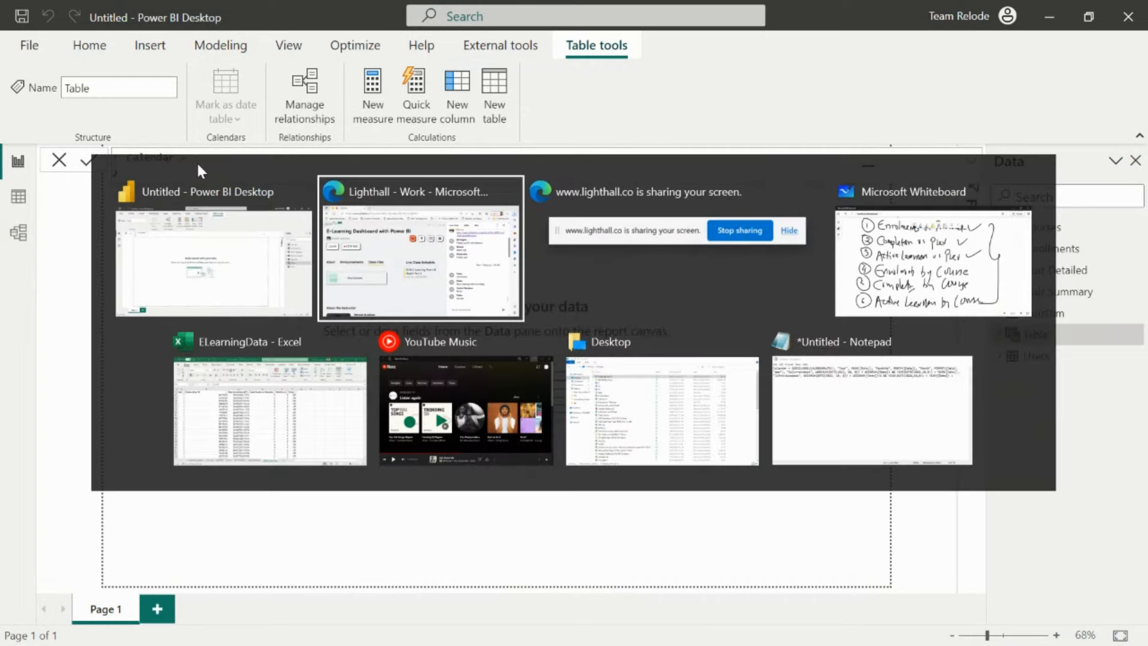
key(alt+Tab)
key(alt+Tab)
key(alt+Tab)
key(alt+Tab)
key(alt+Tab)
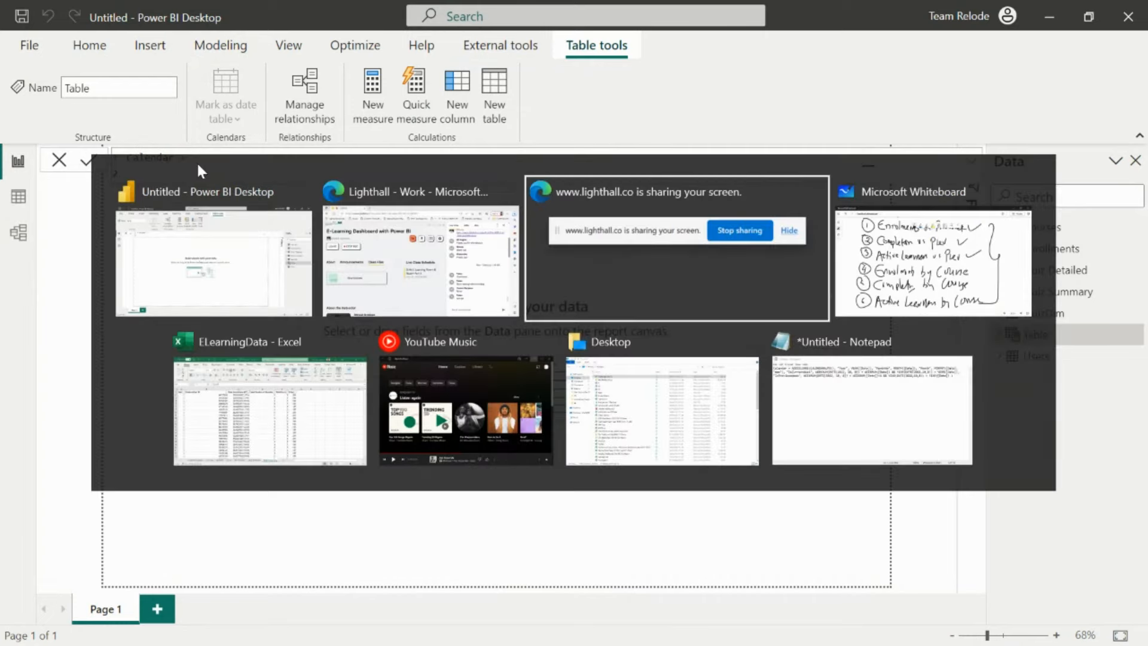
key(alt+Tab)
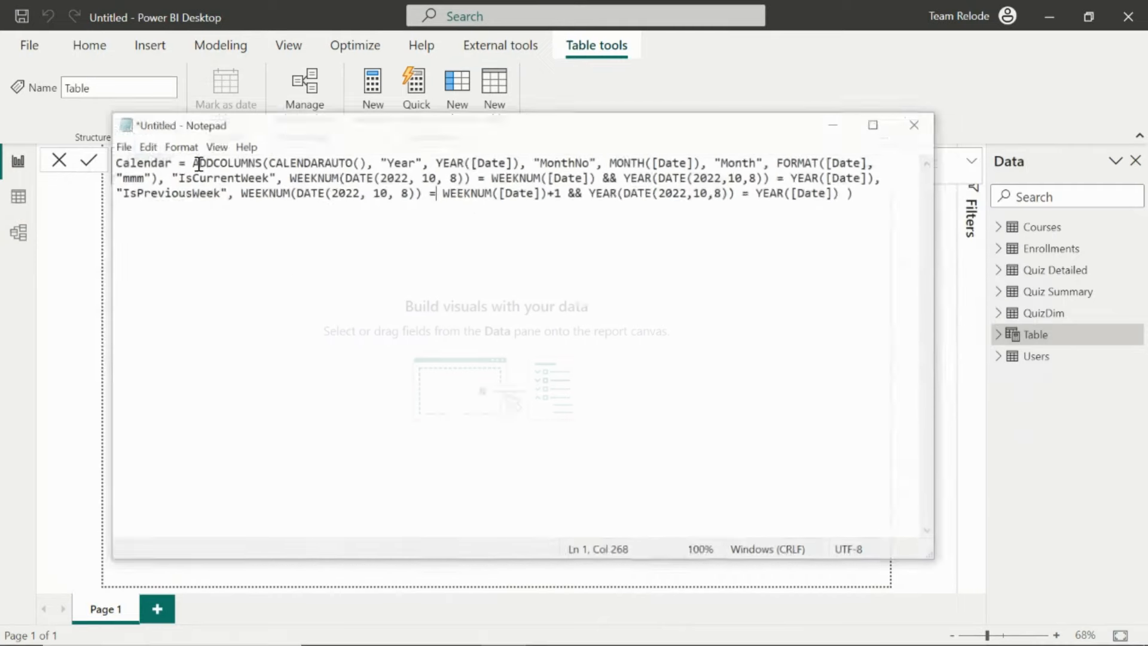
click(236, 174)
key(ctrl+a)
key(ctrl+c)
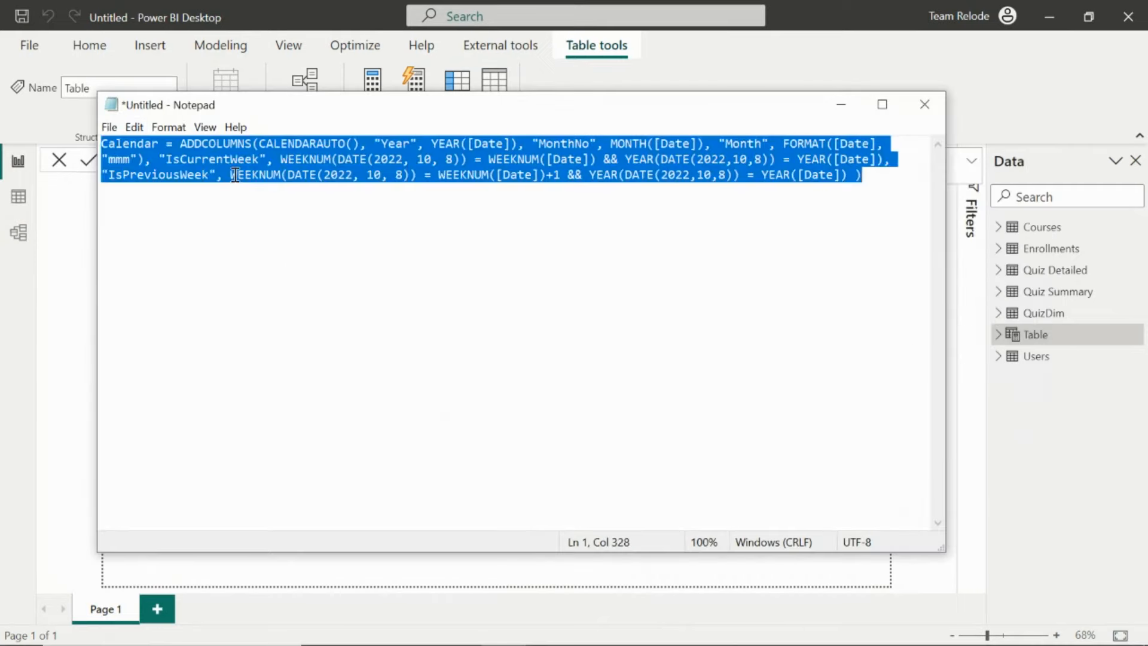
key(alt+Tab)
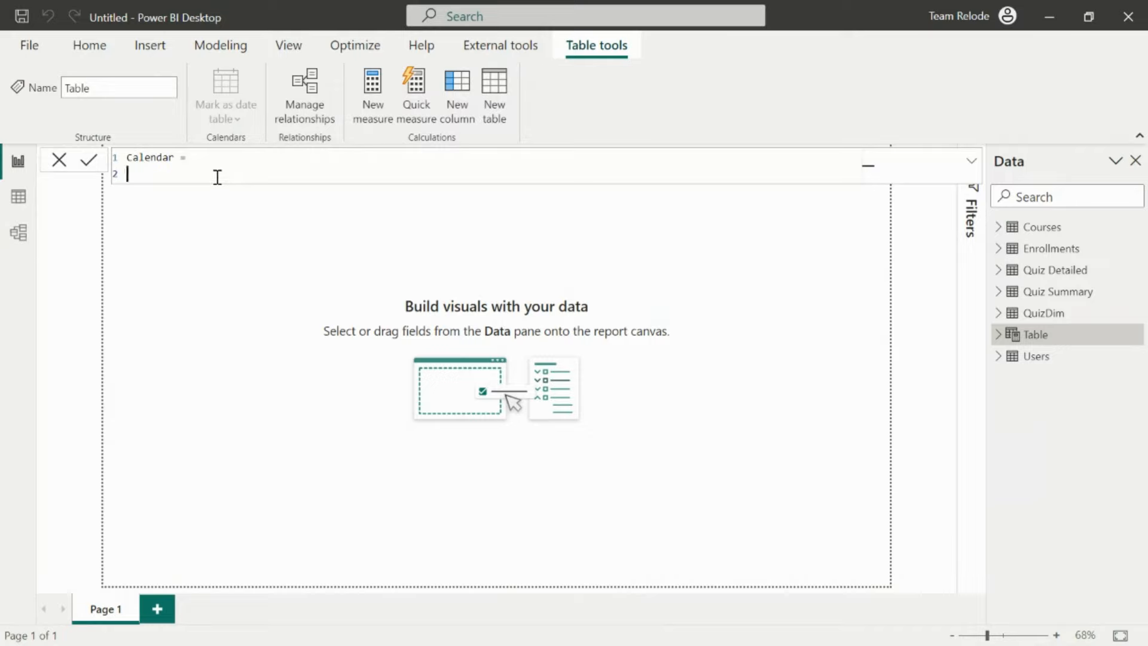
- Replace the draft table formula with the copied Calendar expression and move the "Year" column onto its own line, indented six levels
drag(233, 177, 106, 156)
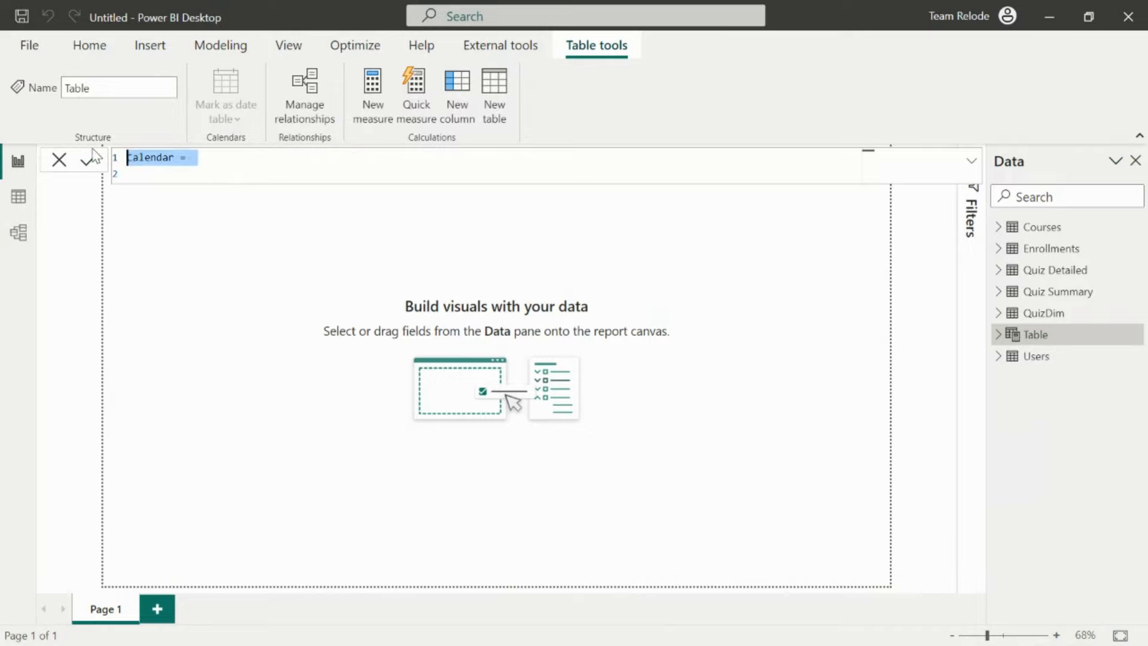
key(ctrl+v)
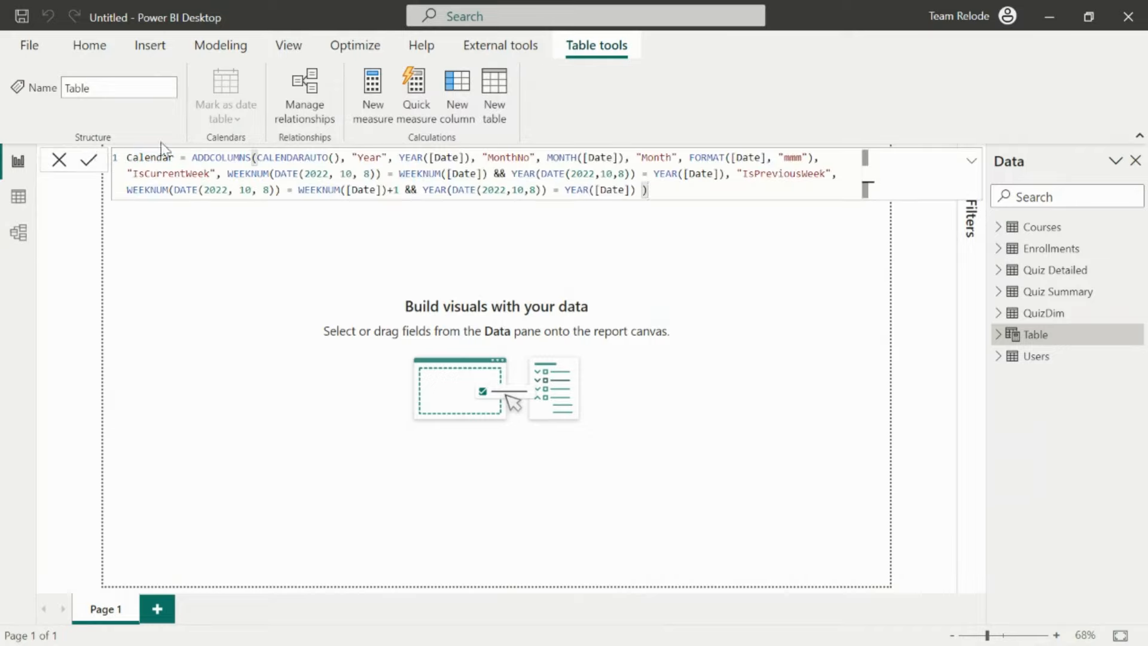
click(354, 158)
key(shift+Return)
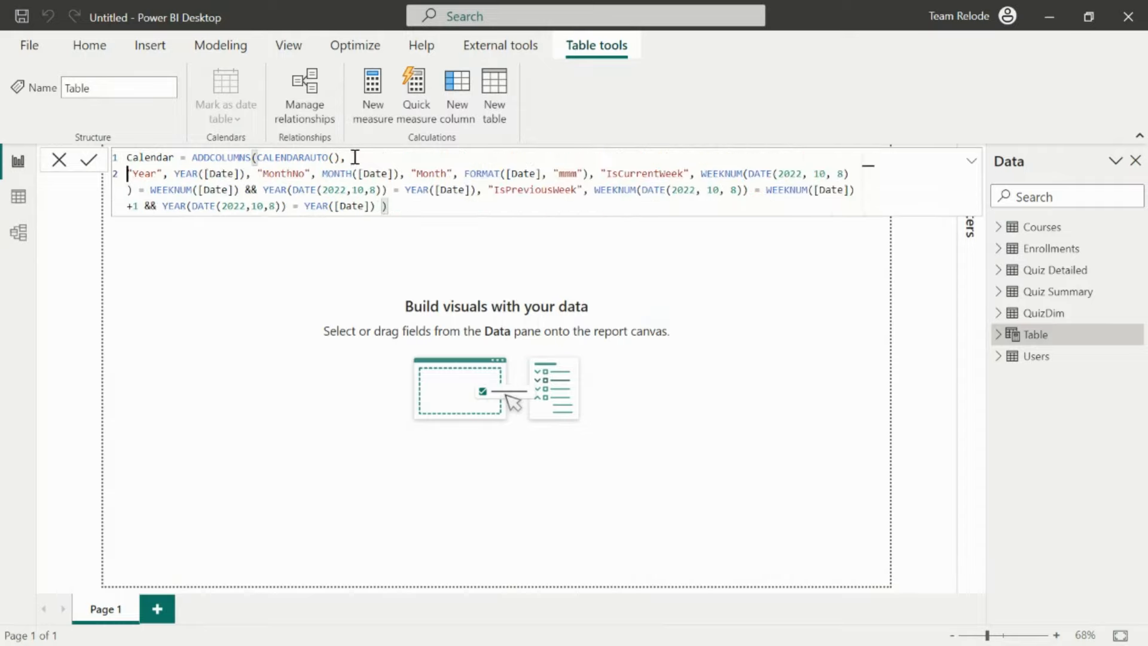
key(Tab)
key(Tab)
key(Tab)
key(Tab)
key(Tab)
key(Tab)
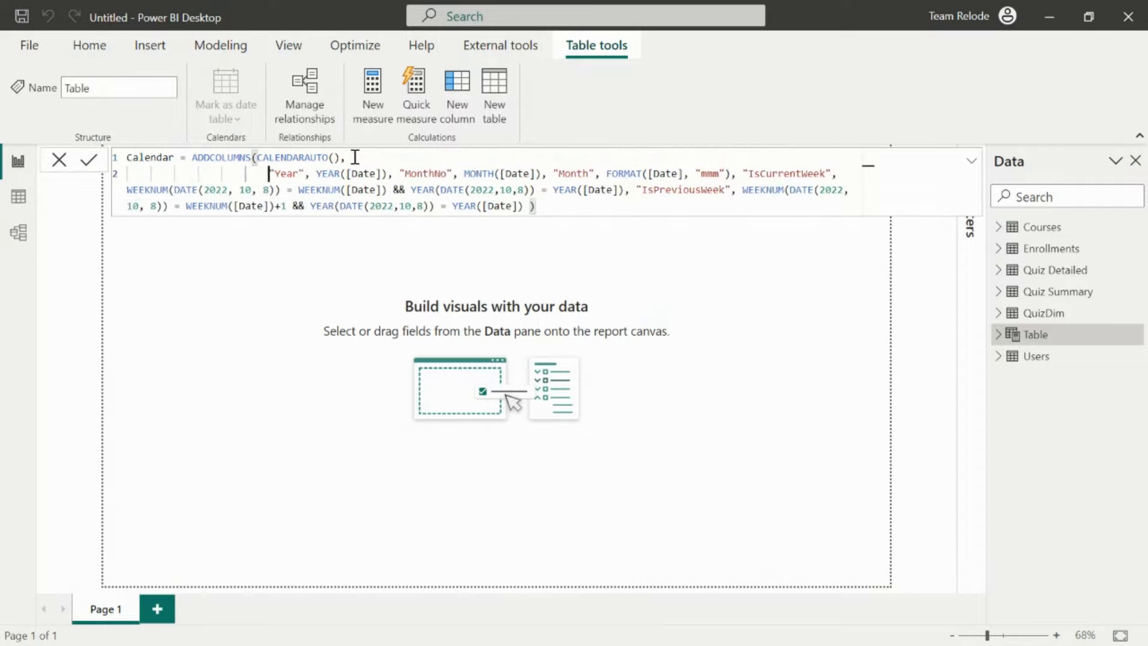
- Break the Calendar formula so that "MonthNo", "Month" and "IsCurrentWeek" each start on their own line aligned with "Year"
click(401, 173)
key(shift+Return)
click(425, 190)
key(shift+Return)
click(459, 205)
key(shift+Return)
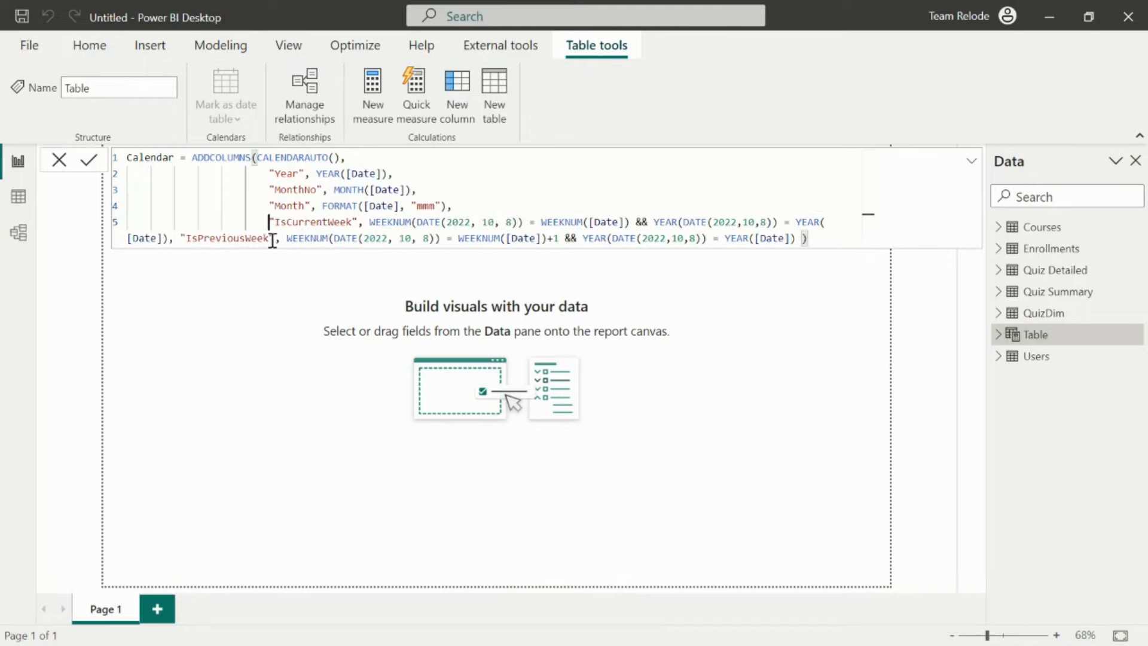
- Wrap the end of the "IsCurrentWeek" expression, YEAR([Date]), onto a new line indented three levels further
click(796, 221)
key(shift+Return)
key(Tab)
key(Tab)
key(Tab)
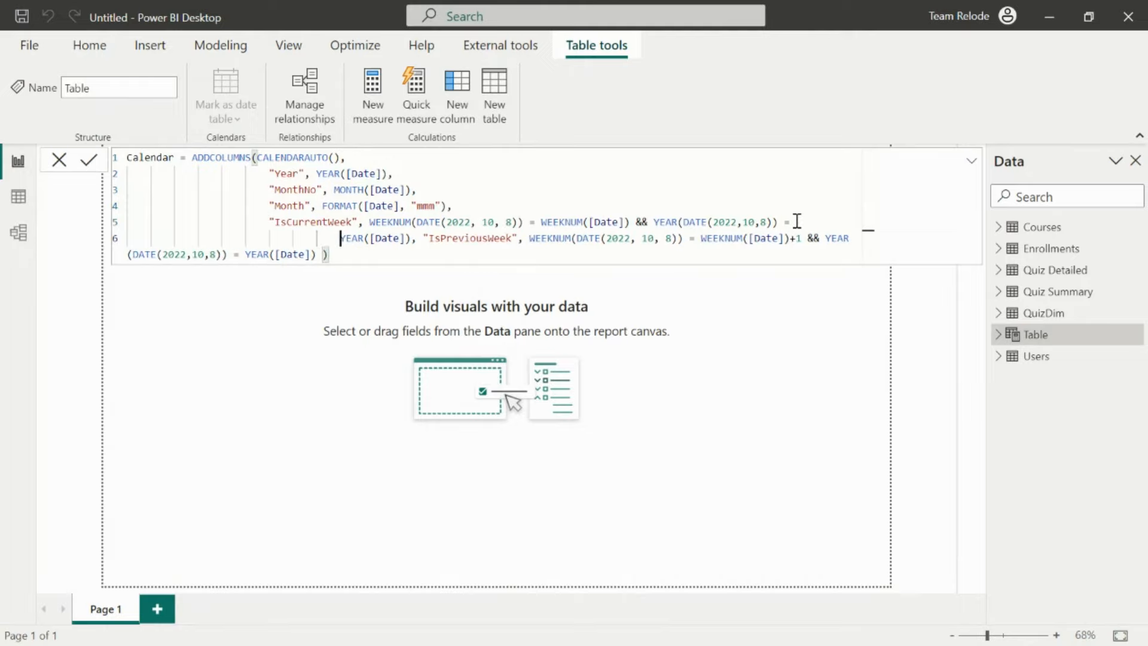
- Put "IsPreviousWeek" on its own line and wrap its expression after &&, indenting the continuation three more levels
click(424, 237)
key(shift+Return)
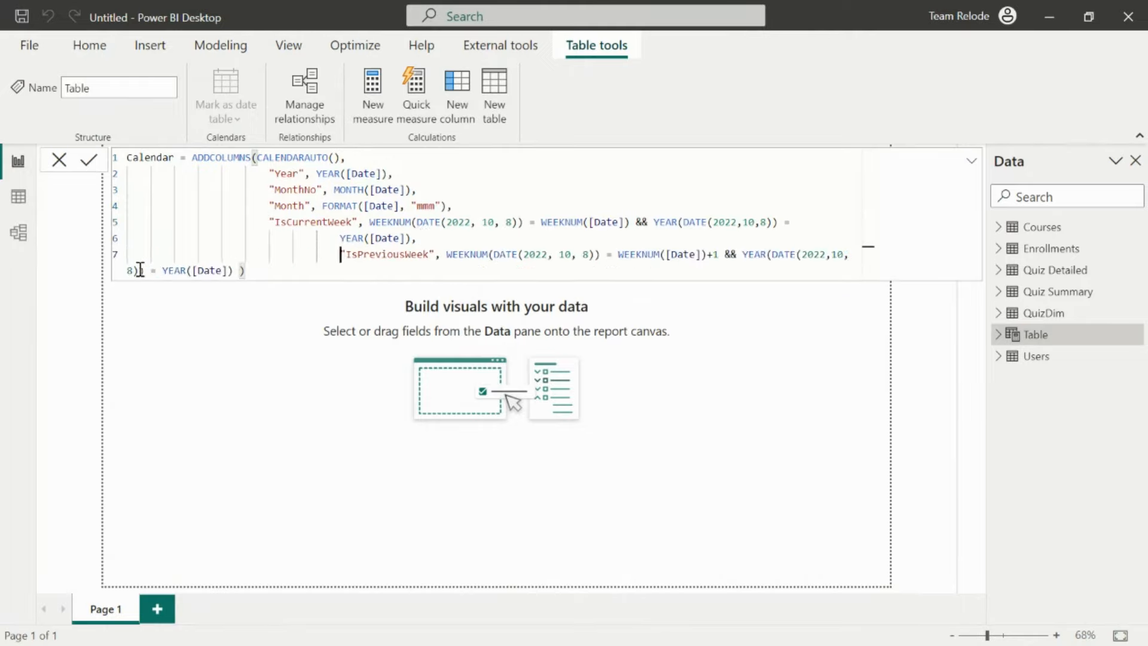
click(743, 256)
key(shift+Return)
key(Tab)
key(Tab)
key(Tab)
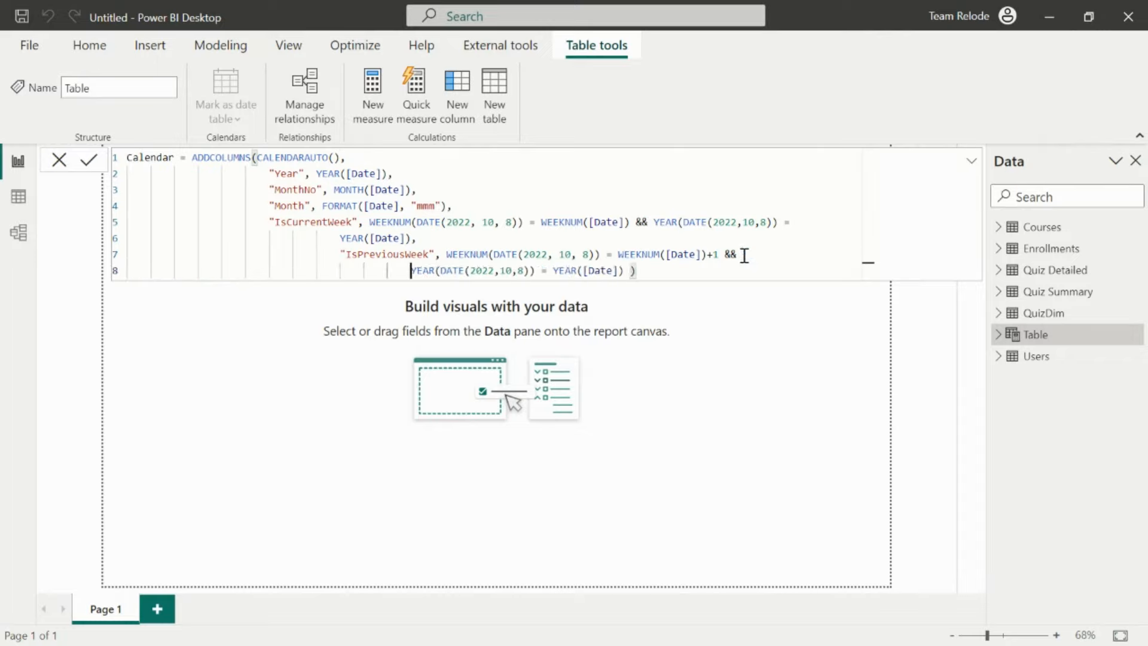
- Move the closing parenthesis of ADDCOLUMNS onto its own line and outdent it to just before the column names
click(631, 270)
key(shift+Return)
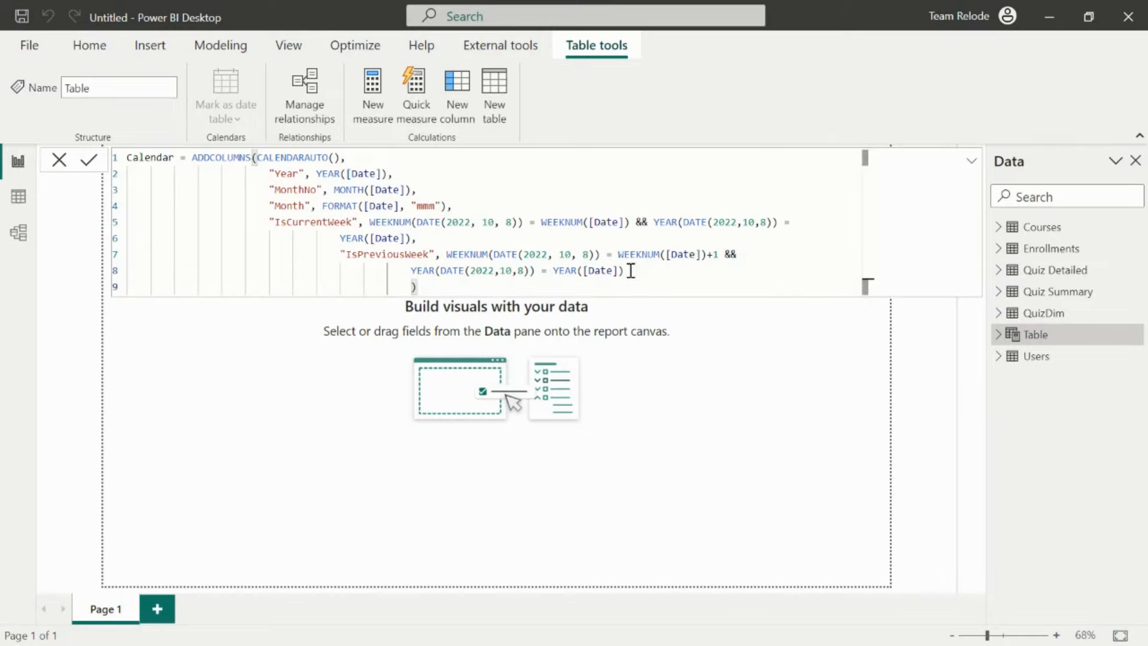
key(shift+Tab)
key(shift+Tab)
key(shift+Tab)
key(shift+Tab)
key(shift+Tab)
key(shift+Tab)
key(shift+Tab)
drag(404, 174, 266, 174)
click(450, 194)
drag(450, 194, 286, 206)
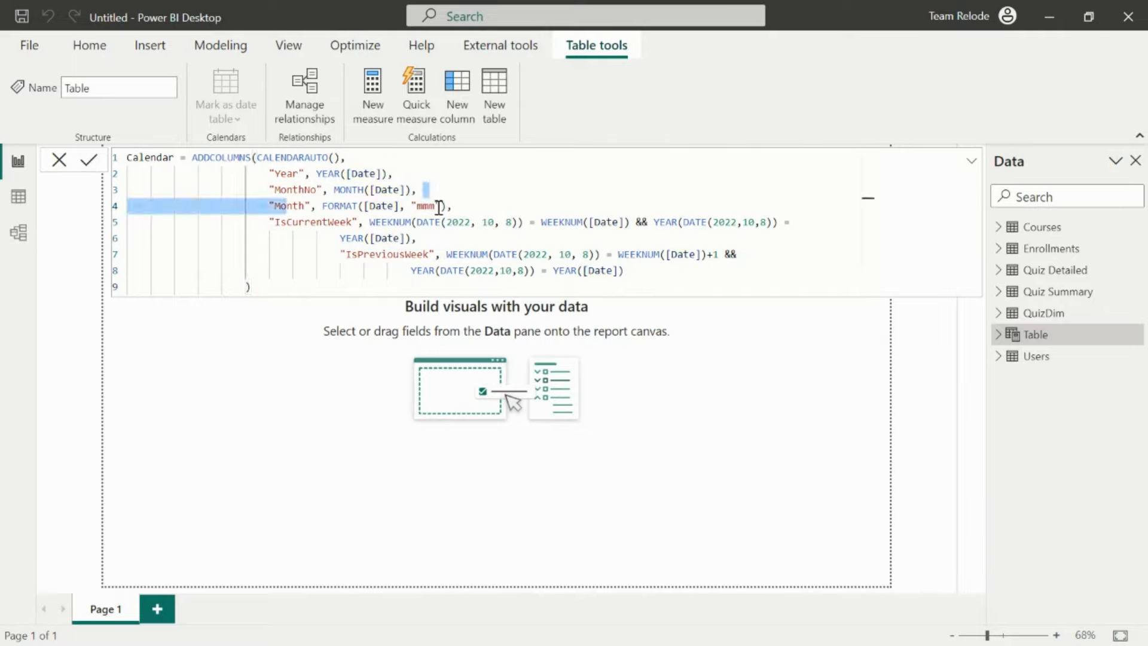
click(257, 288)
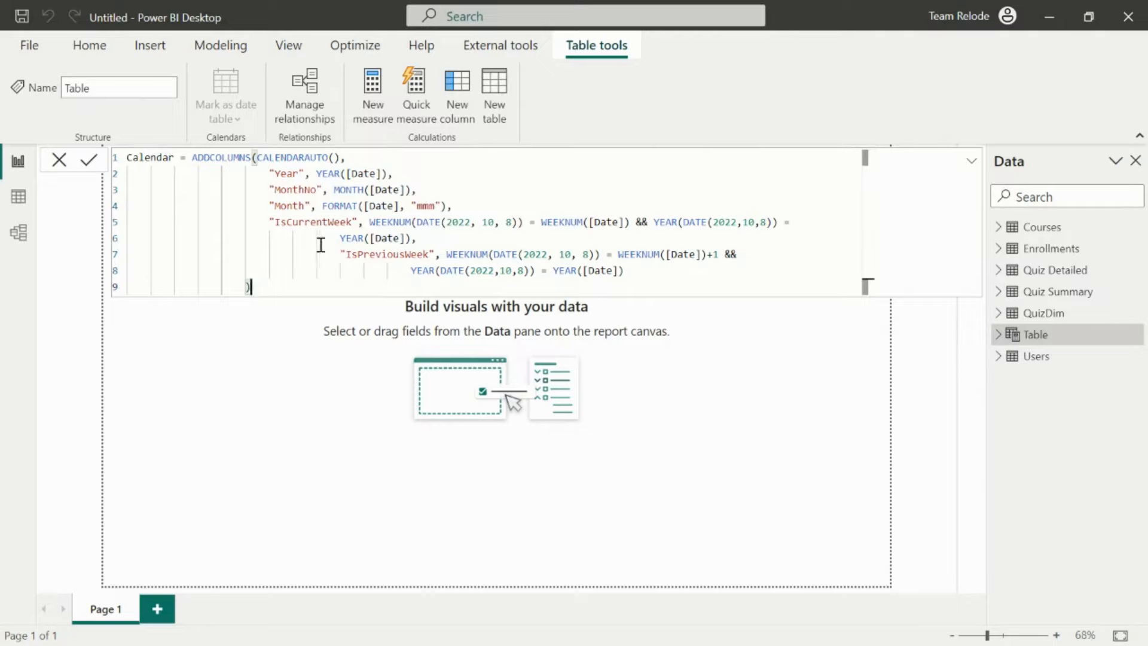
- Remove the extra indentation before "IsPreviousWeek" so it aligns with the other column names in the formula
click(342, 254)
key(BackSpace)
key(BackSpace)
key(BackSpace)
key(BackSpace)
key(BackSpace)
key(BackSpace)
key(BackSpace)
key(BackSpace)
key(BackSpace)
key(BackSpace)
key(BackSpace)
key(BackSpace)
key(BackSpace)
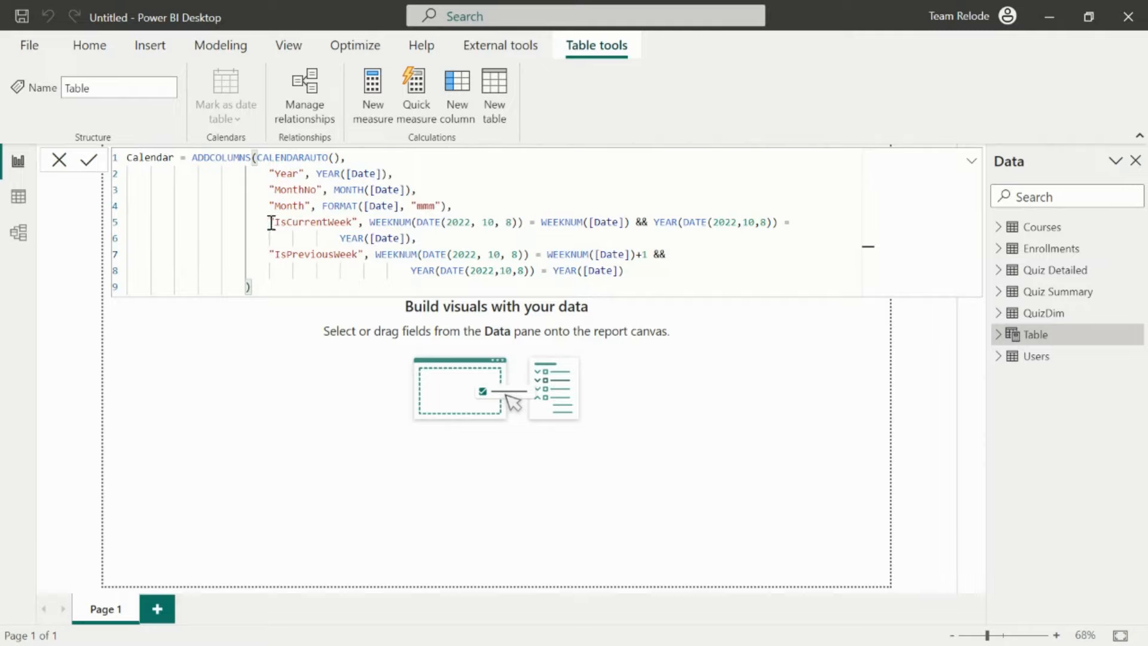
- Switch to Microsoft Whiteboard, review the handwritten list of weekly metrics, and return to the Calendar formula in Power BI Desktop
drag(269, 222, 412, 222)
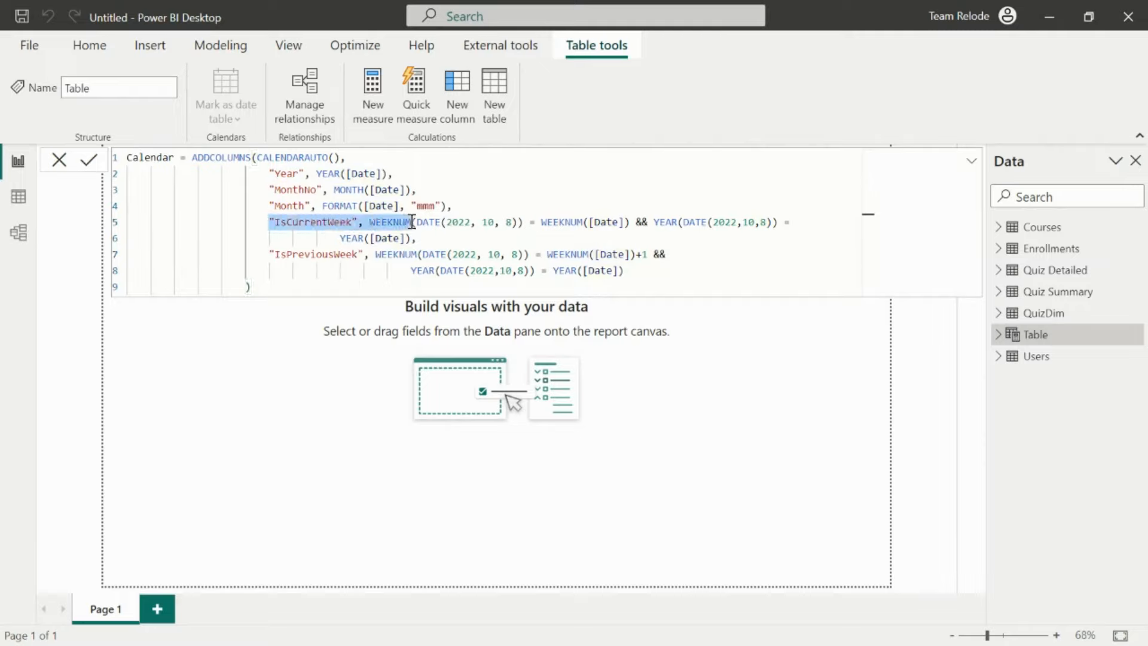
drag(263, 254, 402, 257)
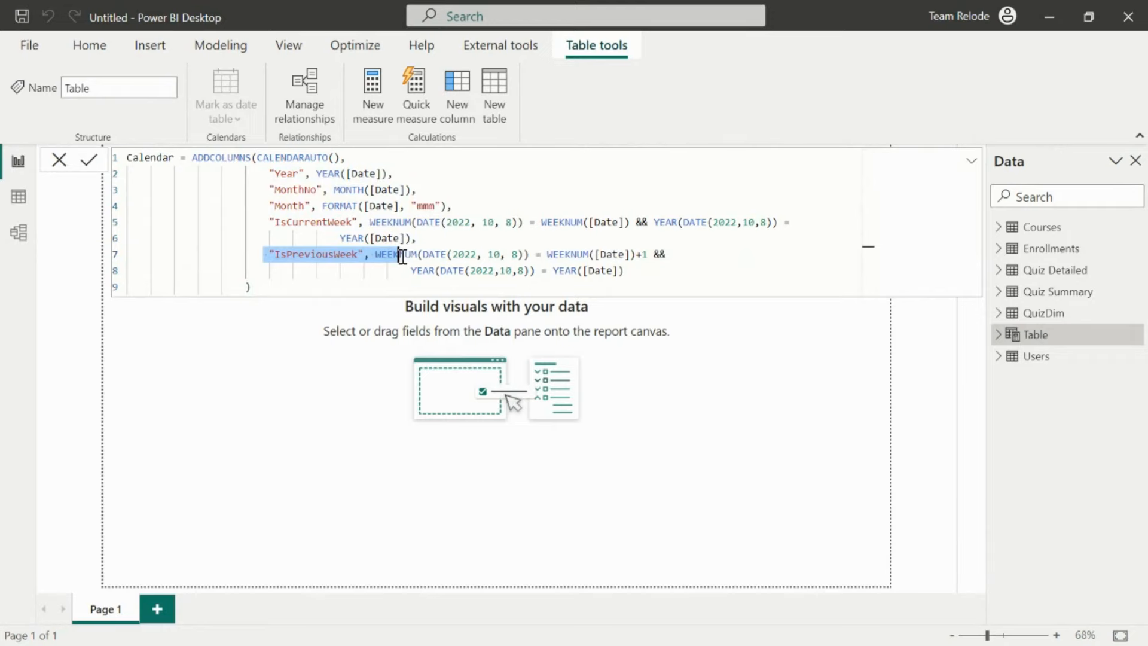
key(alt+Tab)
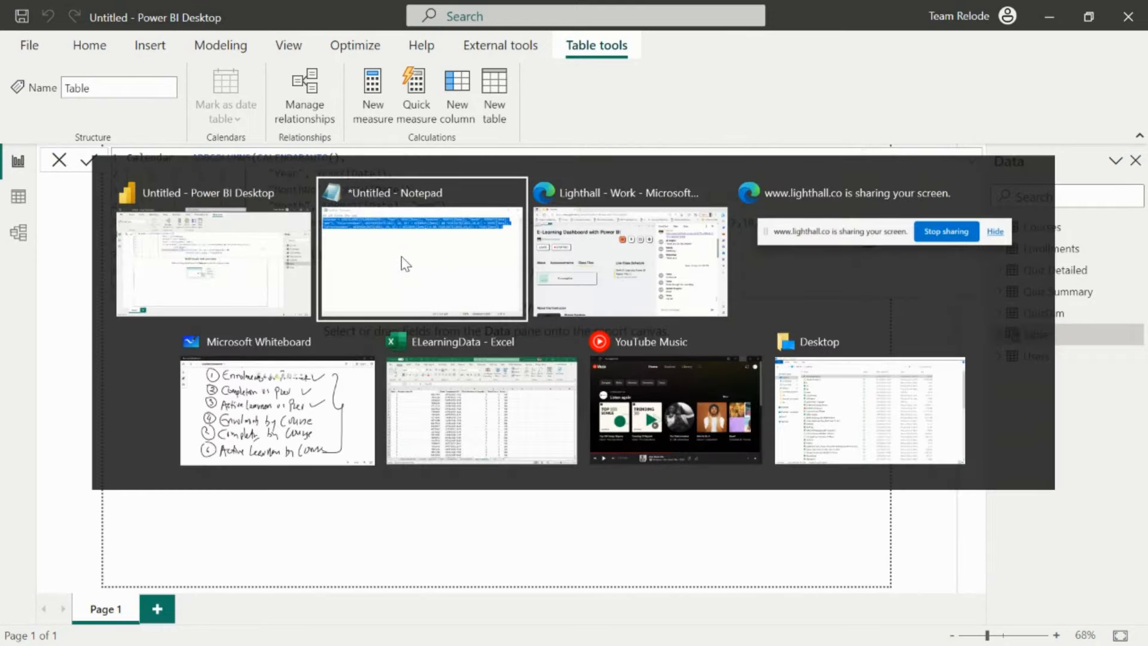
key(alt+Tab)
key(alt+Tab)
key(alt+Tab)
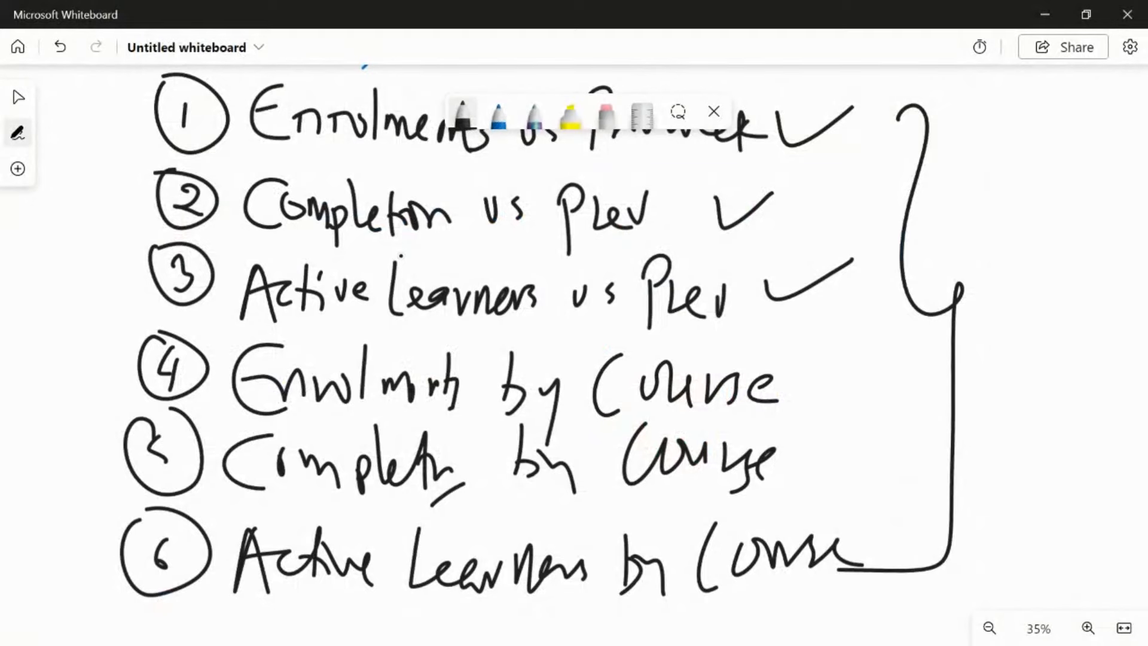
key(Escape)
drag(400, 256, 389, 388)
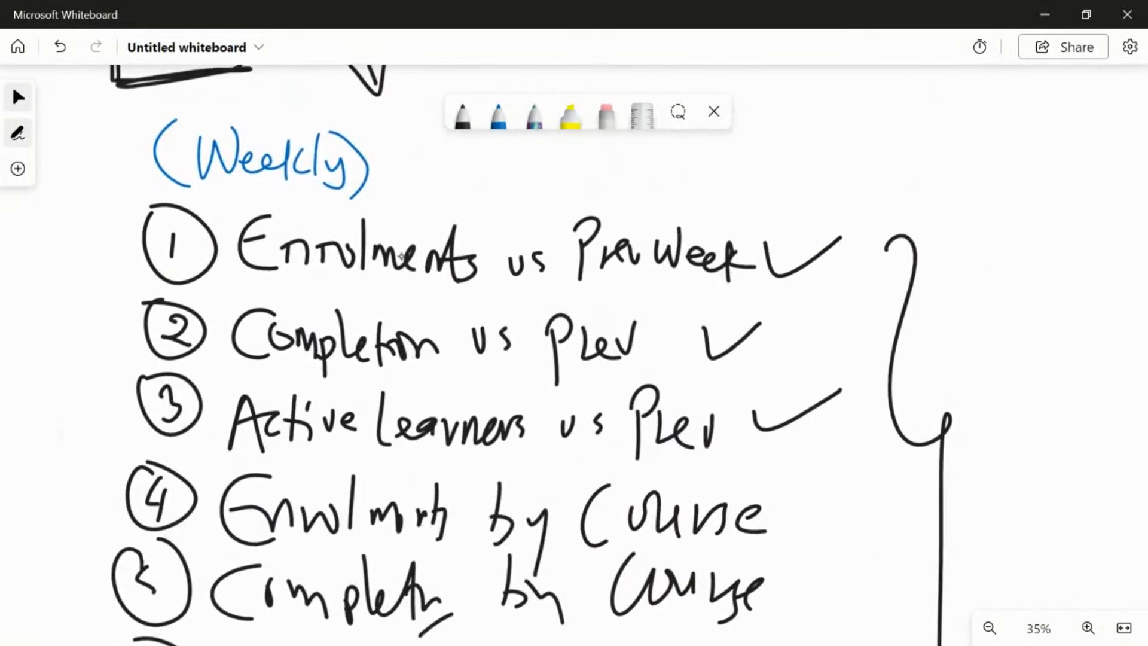
scroll(401, 256, down, 4)
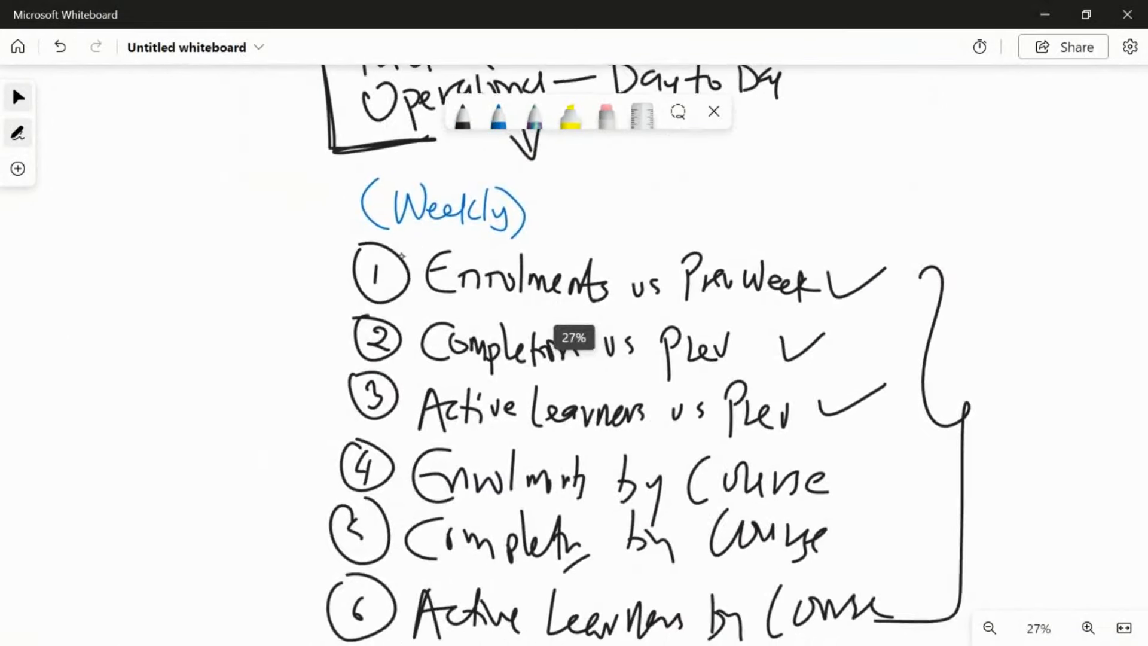
scroll(401, 257, down, 1)
drag(401, 257, 224, 182)
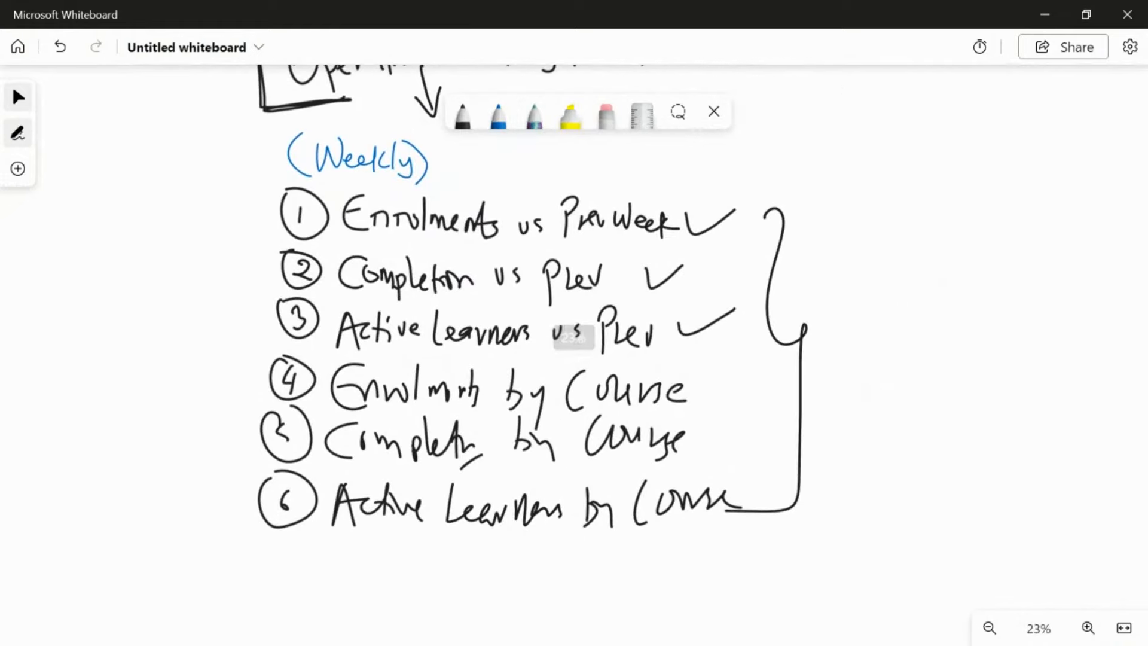
key(alt+Tab)
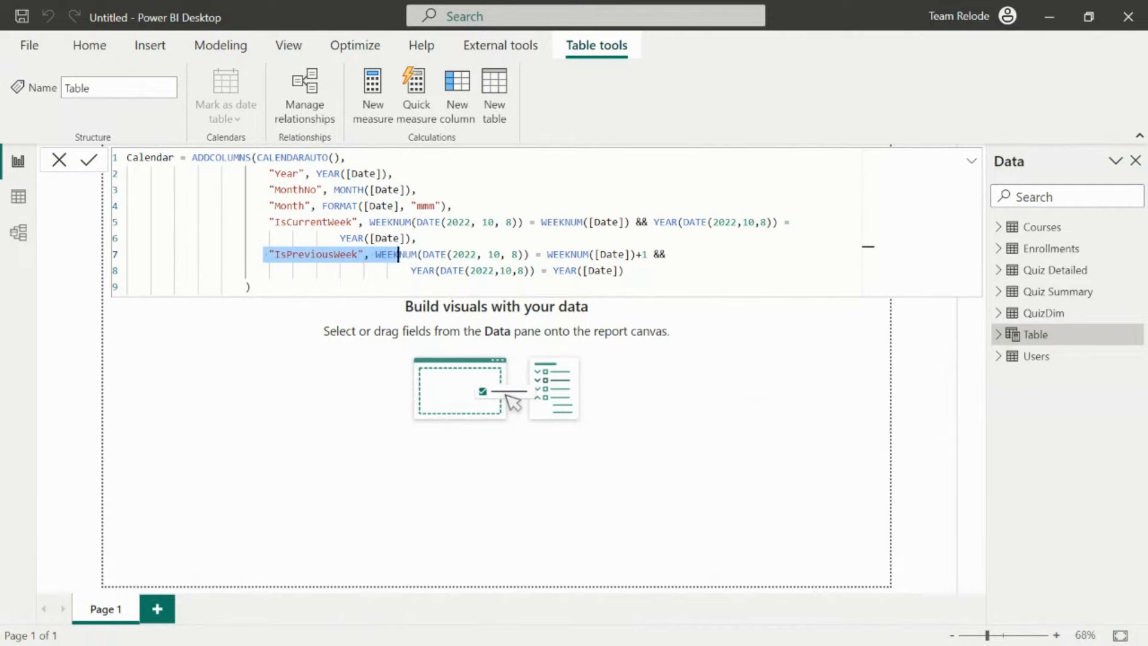
- Commit the Calendar table formula and show the table's rows in the data view
click(370, 222)
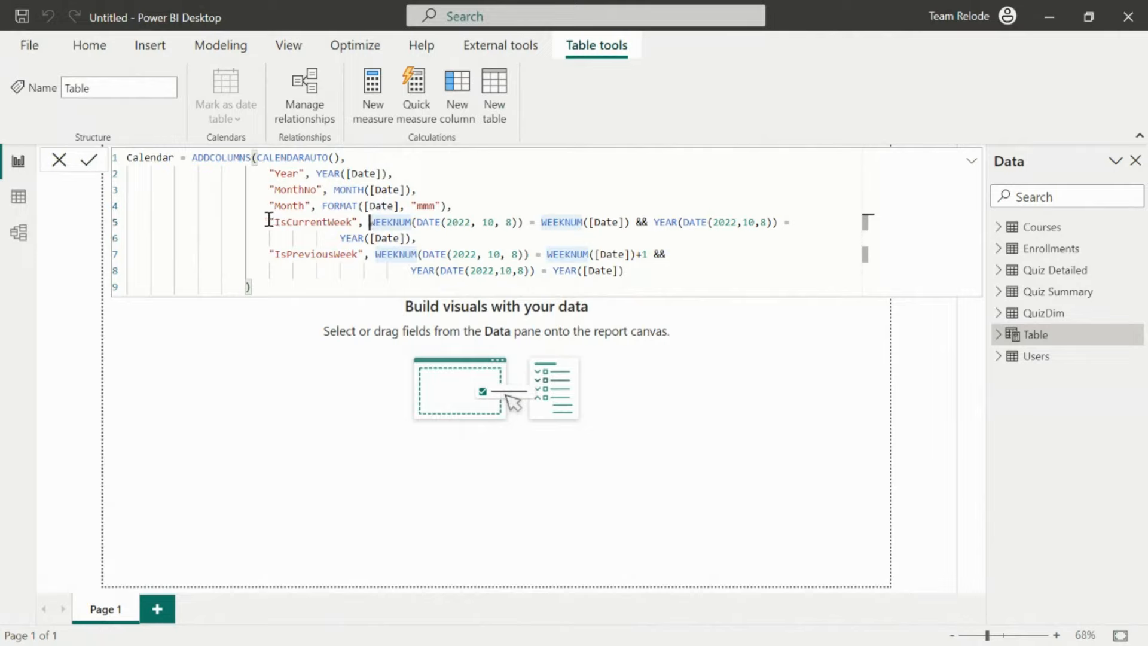
drag(268, 220, 364, 223)
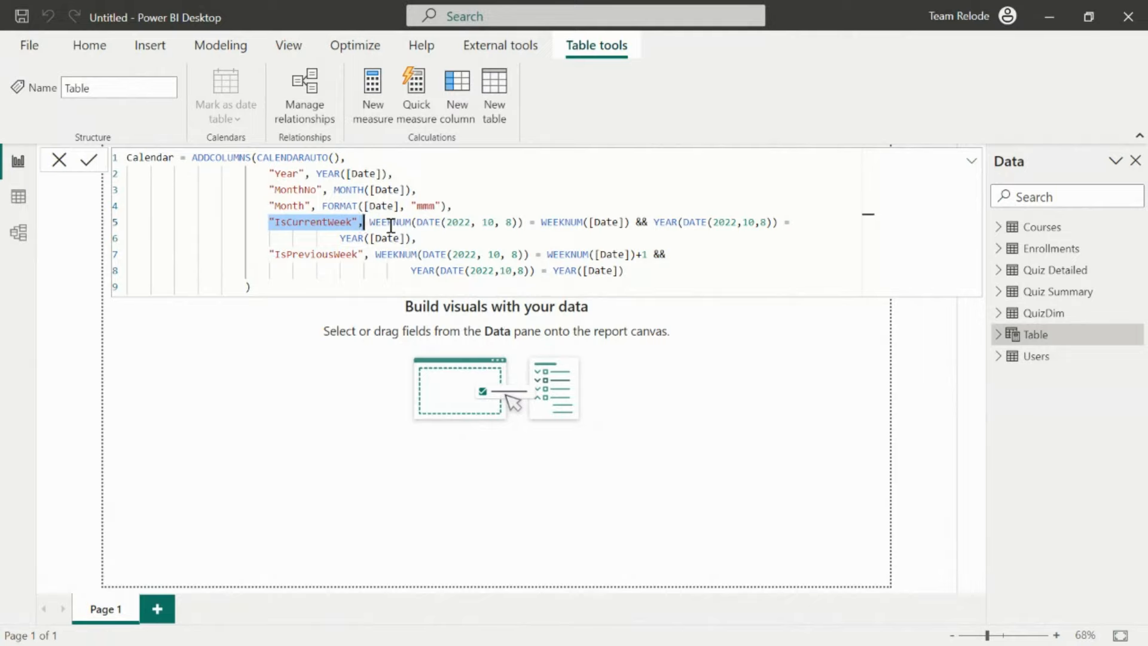
click(89, 165)
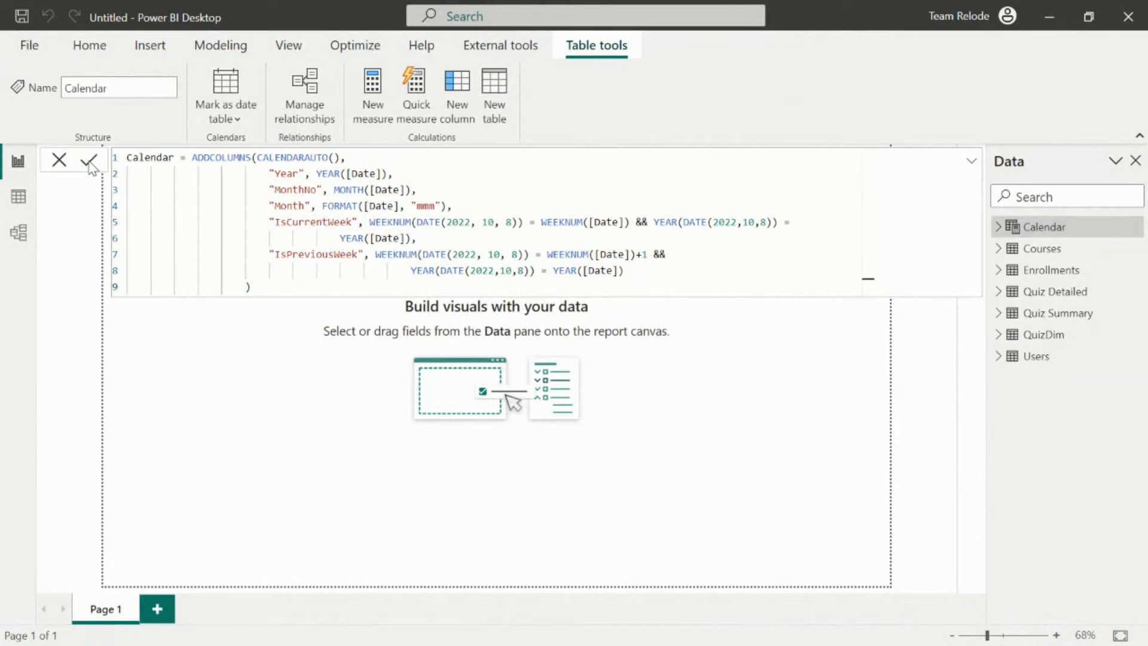
click(19, 196)
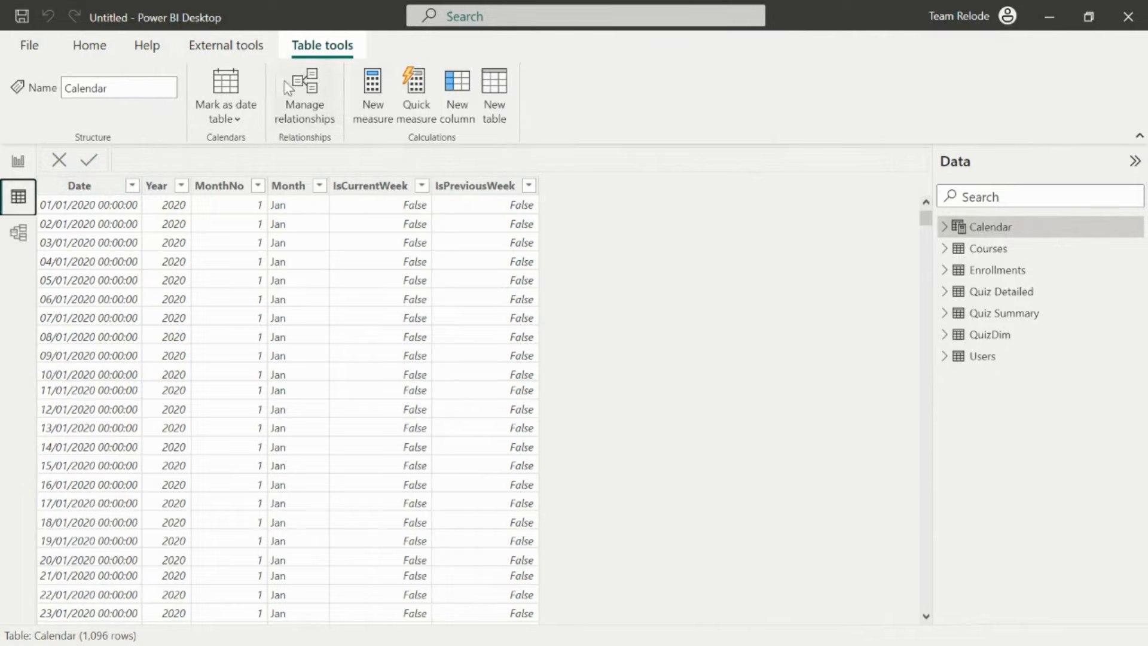
- Mark the Calendar table as a date table, using Date as its date column
click(228, 94)
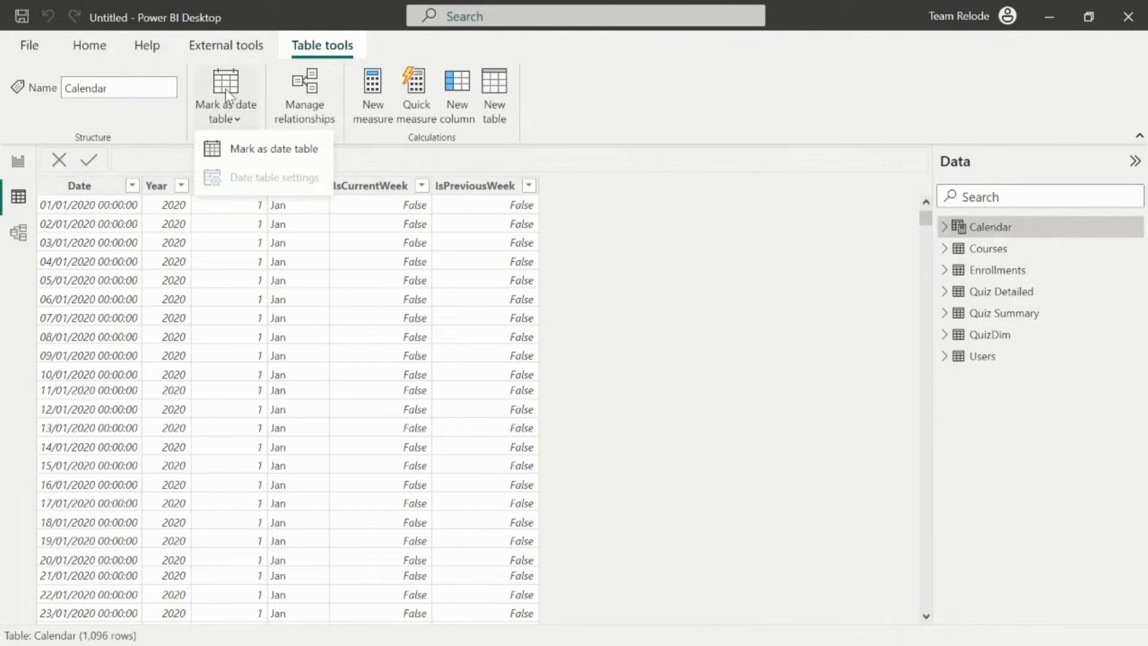
click(279, 149)
click(472, 313)
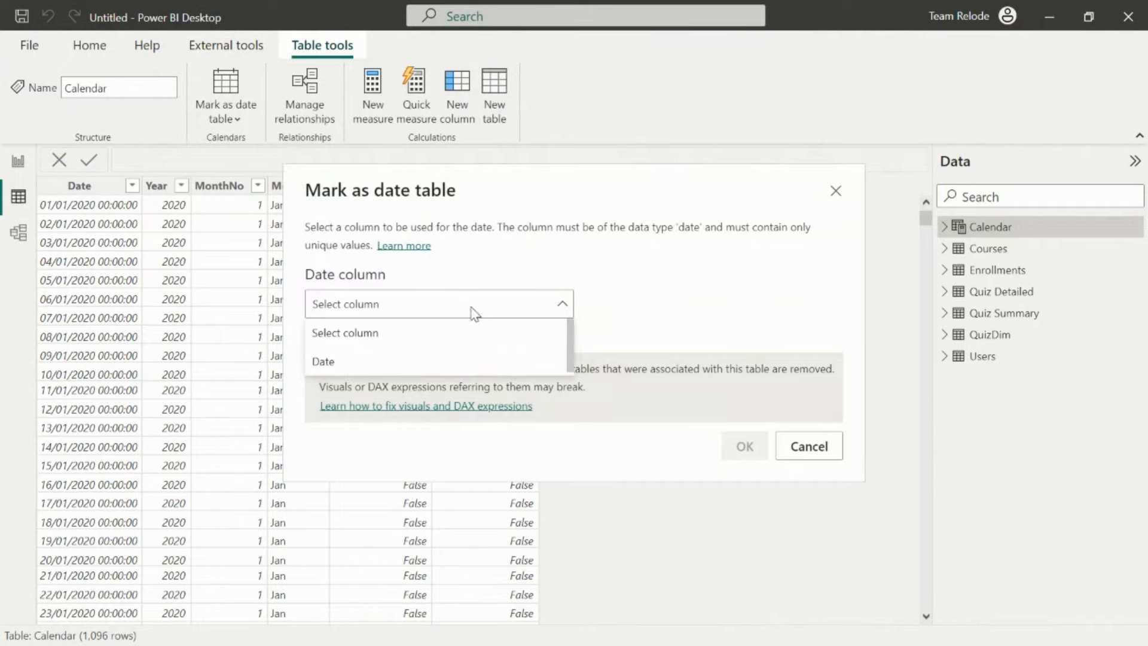
click(343, 363)
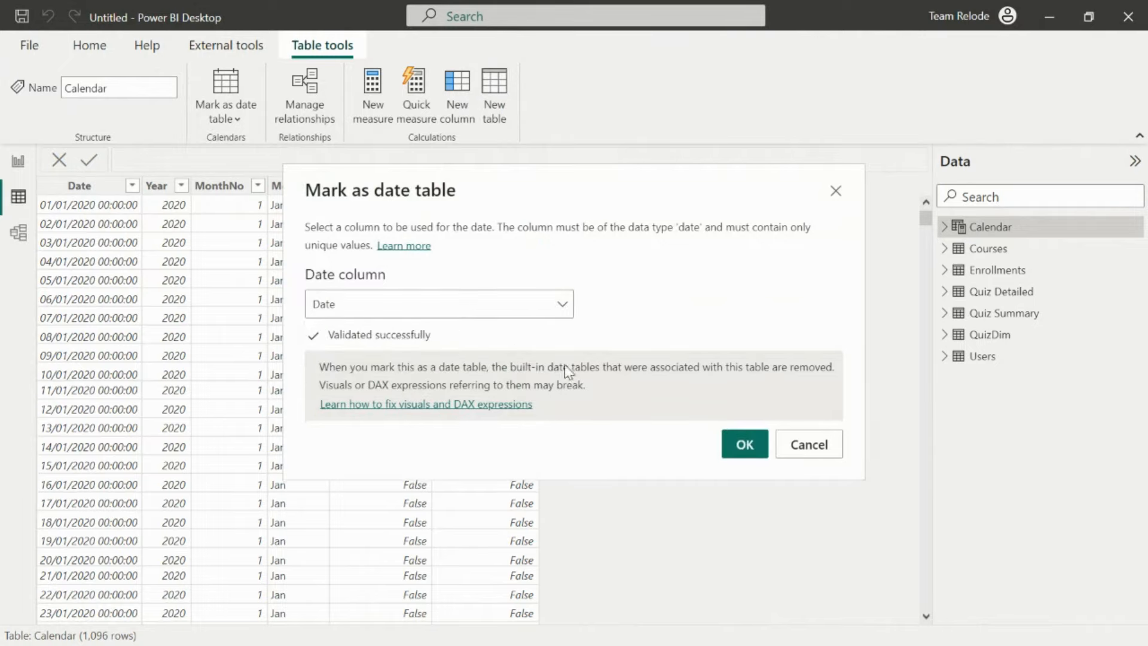
click(742, 450)
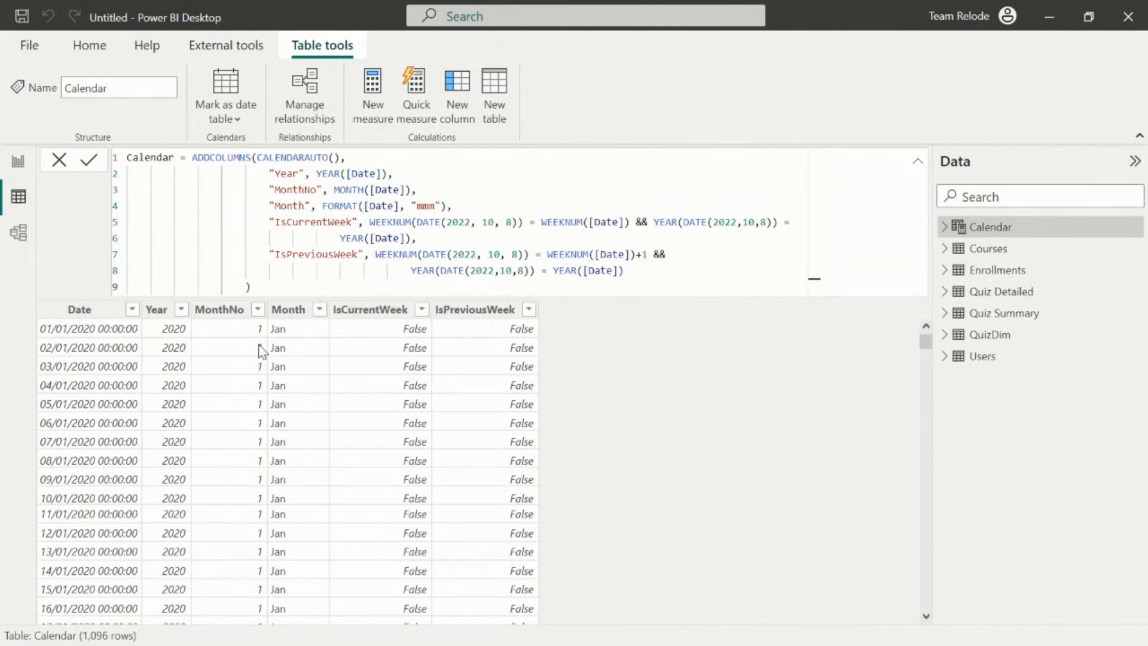
- Examine the IsCurrentWeek and IsPreviousWeek expressions, including the DATE(2022, 10, 8) reference, against the Calendar table's Date rows
click(918, 162)
click(918, 167)
drag(267, 221, 639, 271)
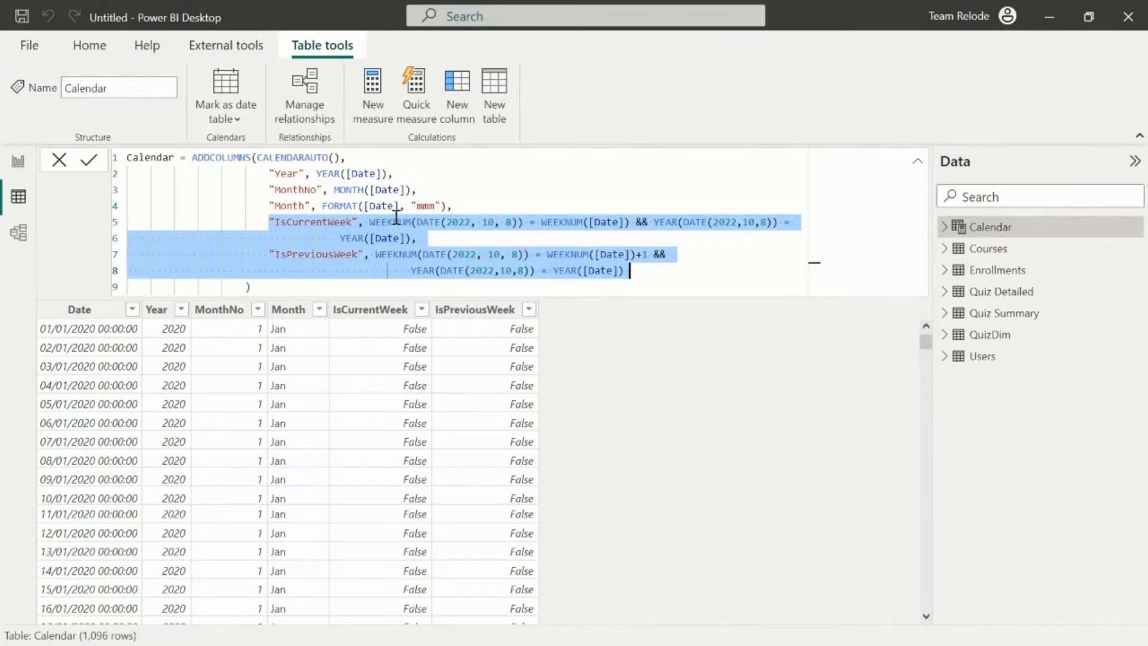
click(415, 222)
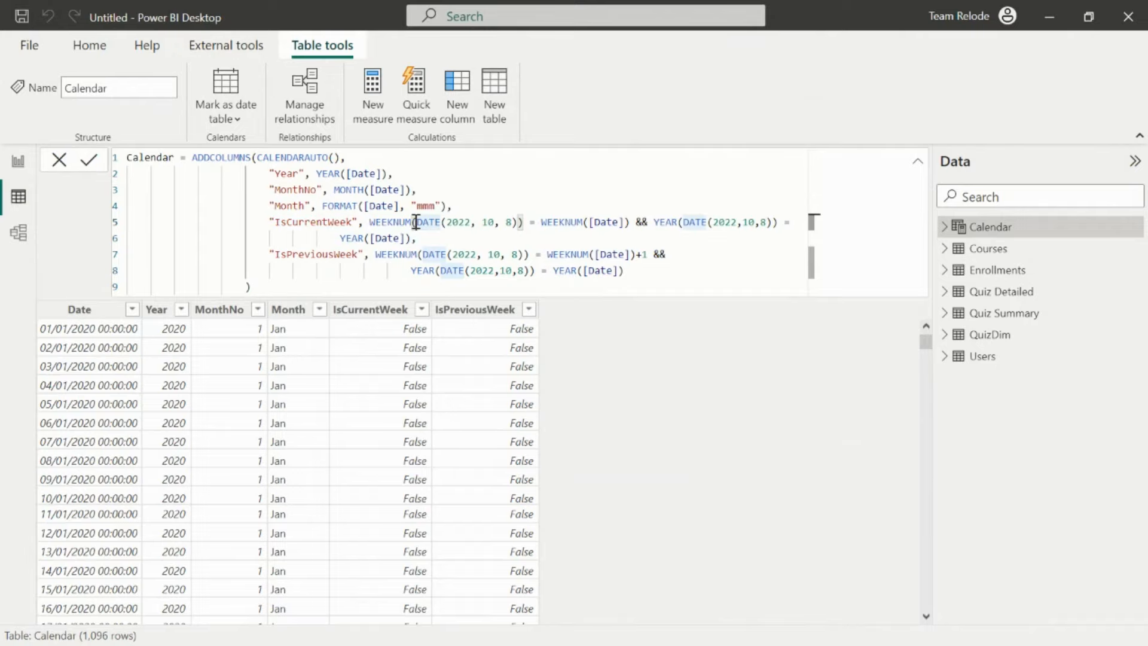
click(83, 310)
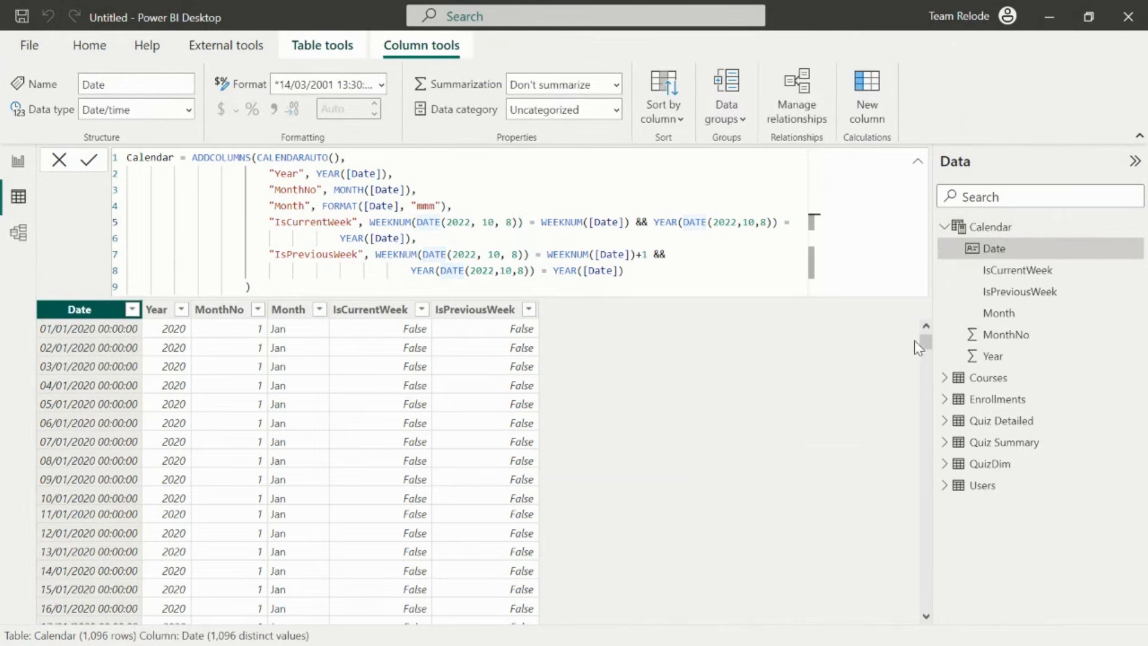
drag(926, 342, 930, 348)
drag(927, 373, 927, 477)
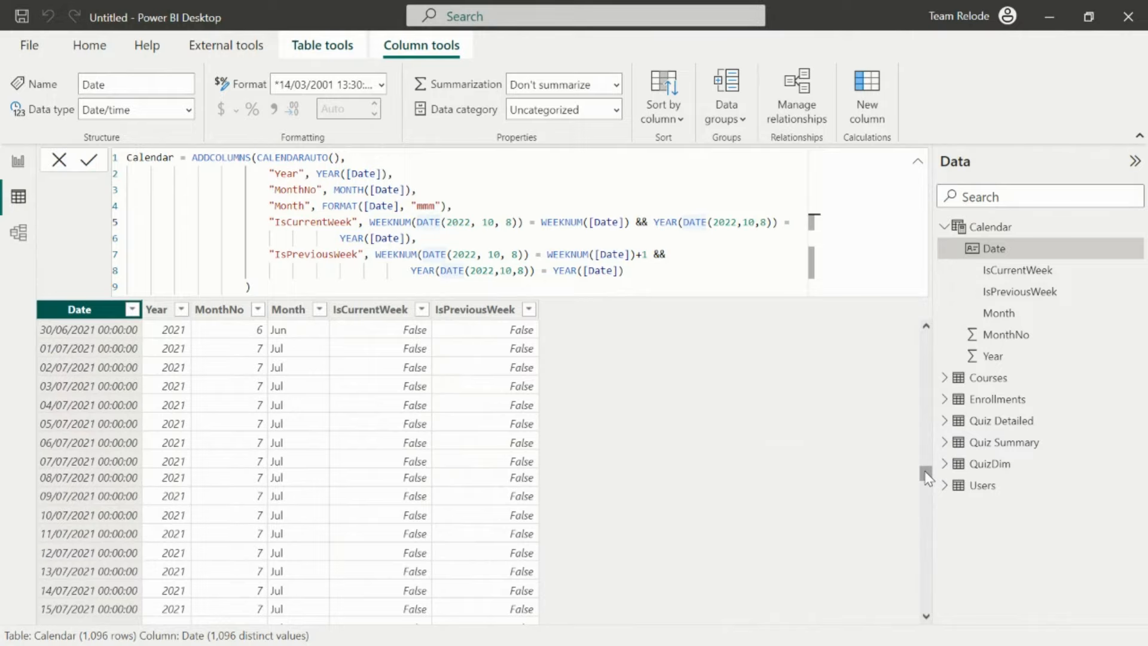
click(370, 225)
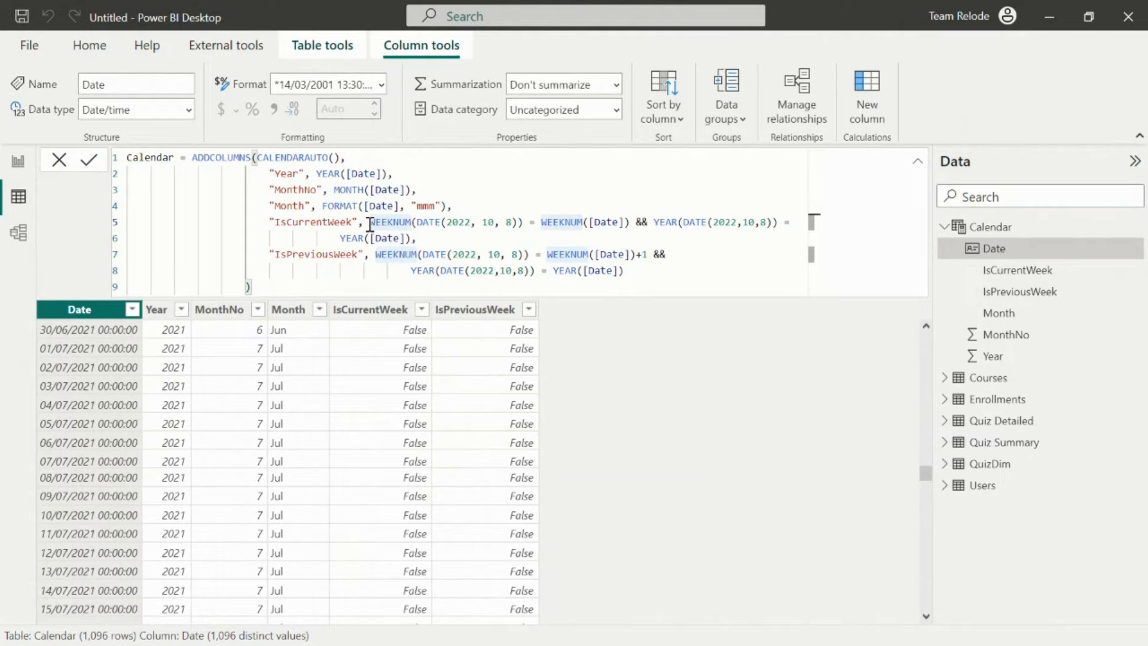
drag(268, 222, 367, 218)
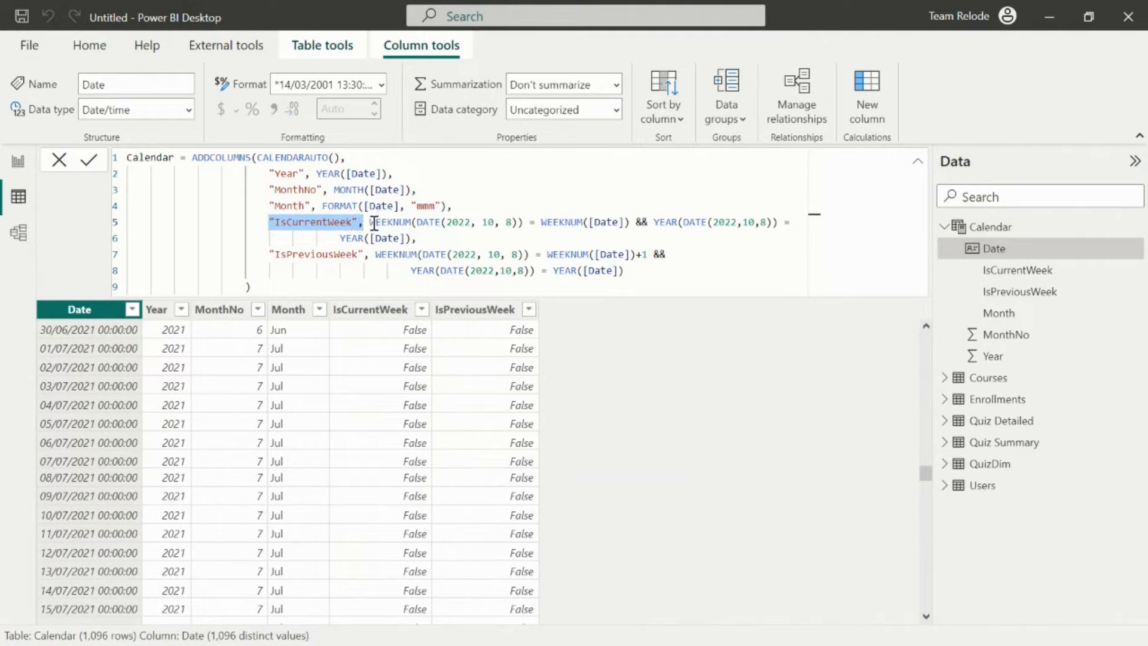
drag(417, 222, 519, 221)
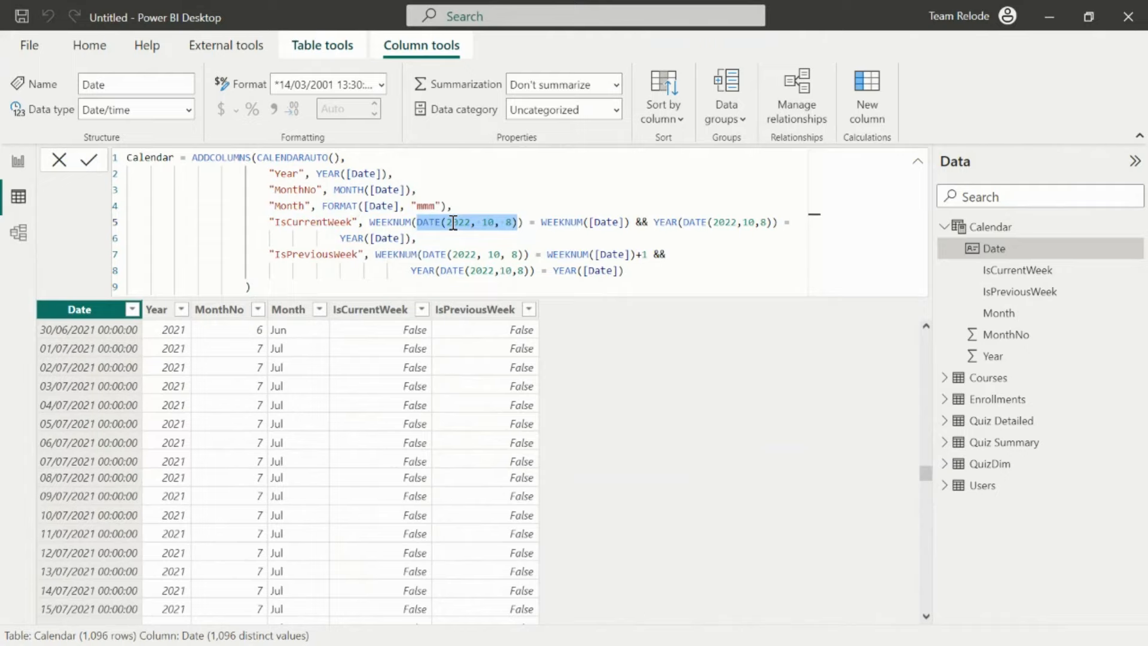
- Replace DATE(2022, 10, 8) inside the first WEEKNUM call of the IsCurrentWeek expression with TODAY()
click(417, 223)
drag(417, 222, 522, 224)
key(Delete)
text(TODAY())
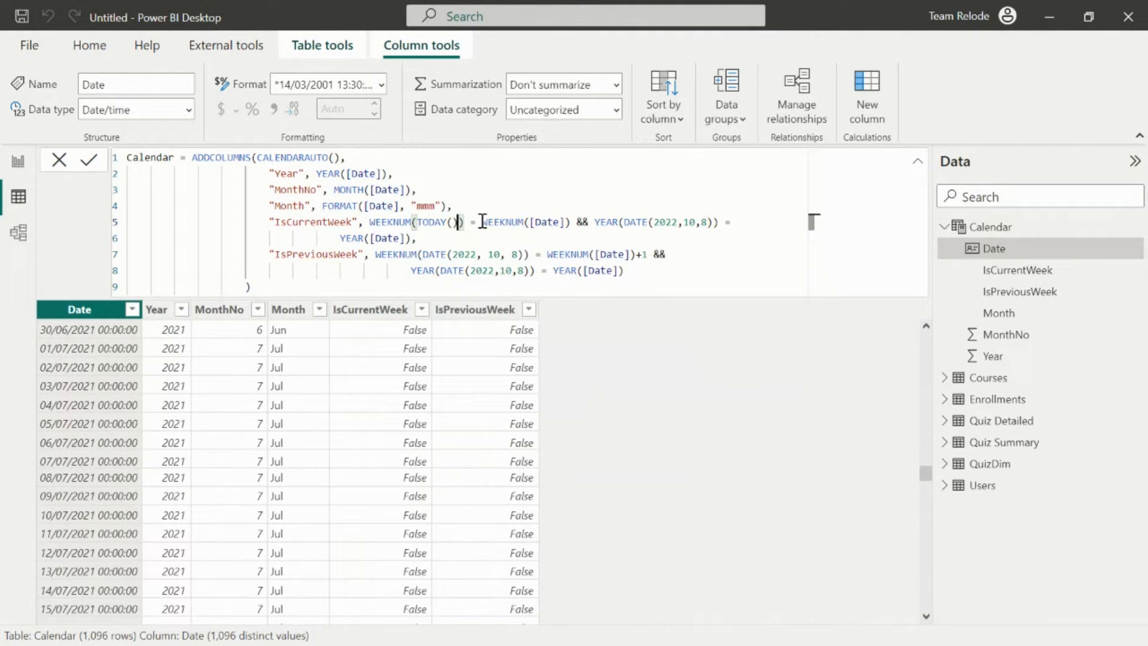
- Highlight WEEKNUM([Date]) in the formula, switch to Microsoft Whiteboard, and handwrite the date 1/5/23 in black below the metrics list
drag(482, 222, 571, 222)
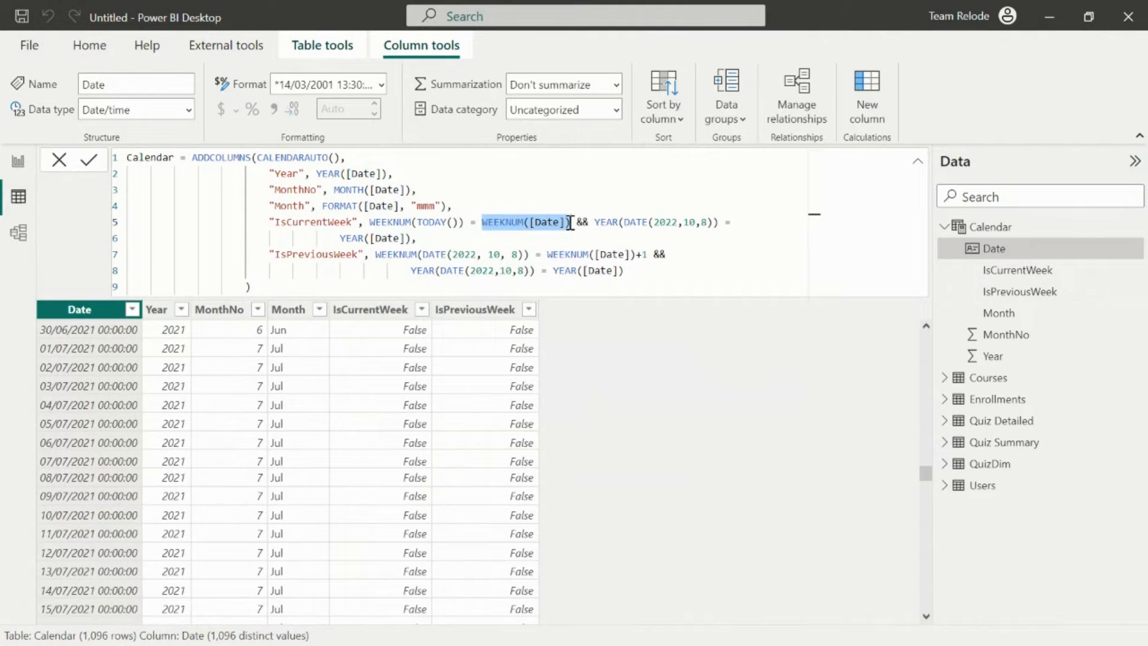
key(alt+Tab)
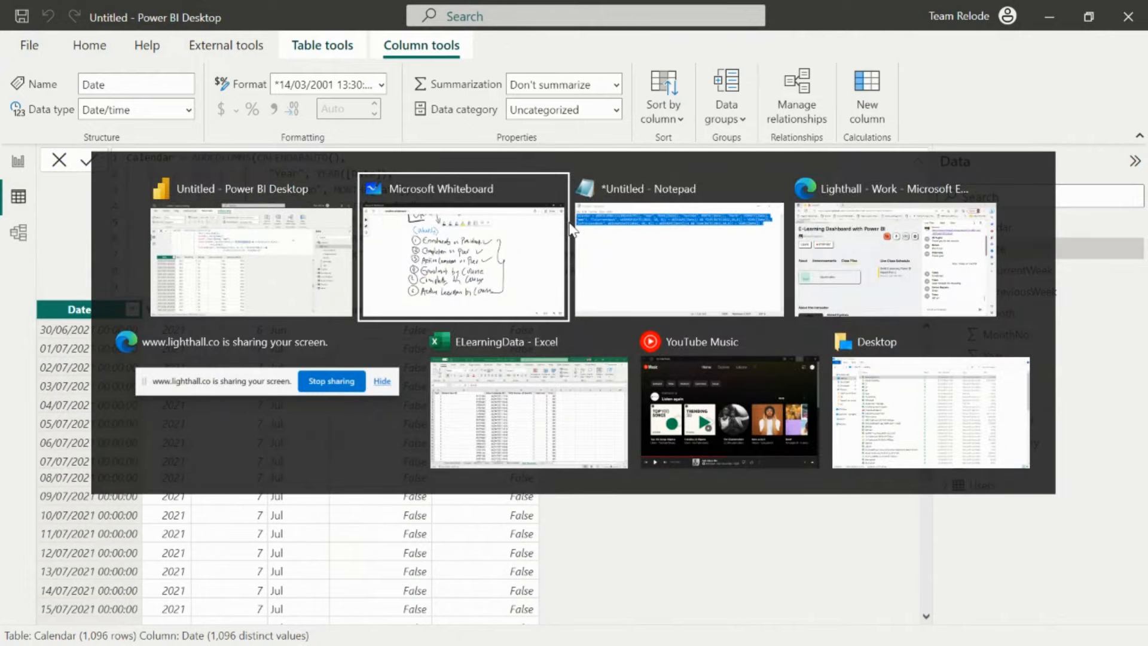
scroll(574, 230, down, 5)
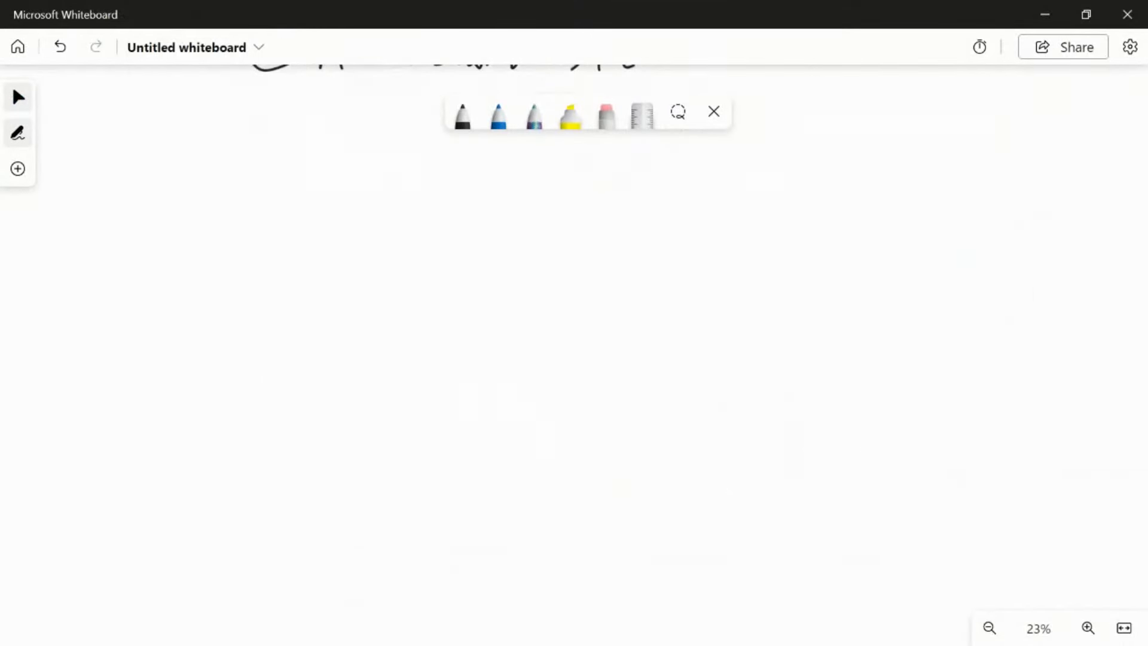
click(462, 114)
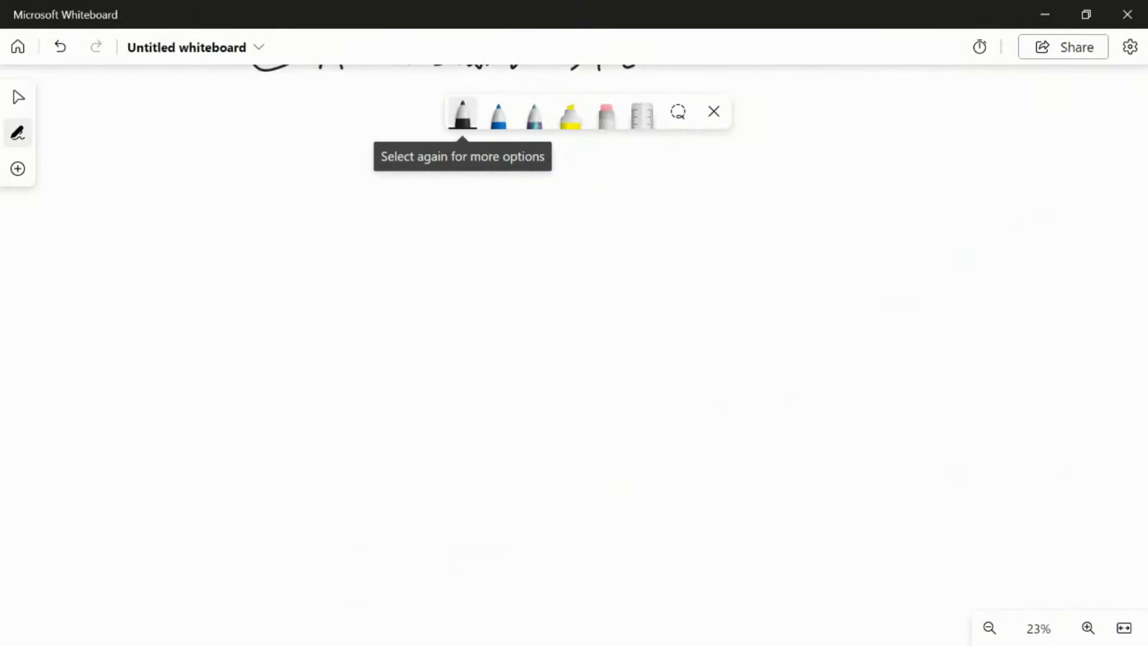
drag(217, 283, 210, 324)
drag(247, 220, 214, 407)
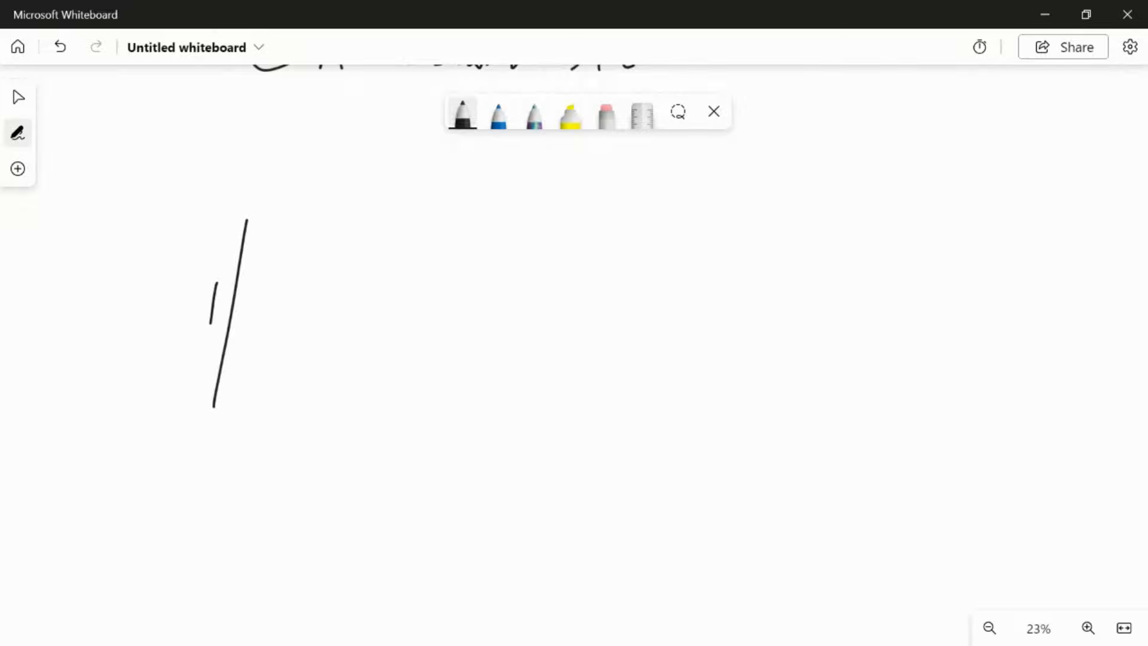
mouse_move(262, 298)
mouse_down()
mouse_move(252, 340)
mouse_move(294, 289)
mouse_up()
drag(324, 201, 303, 399)
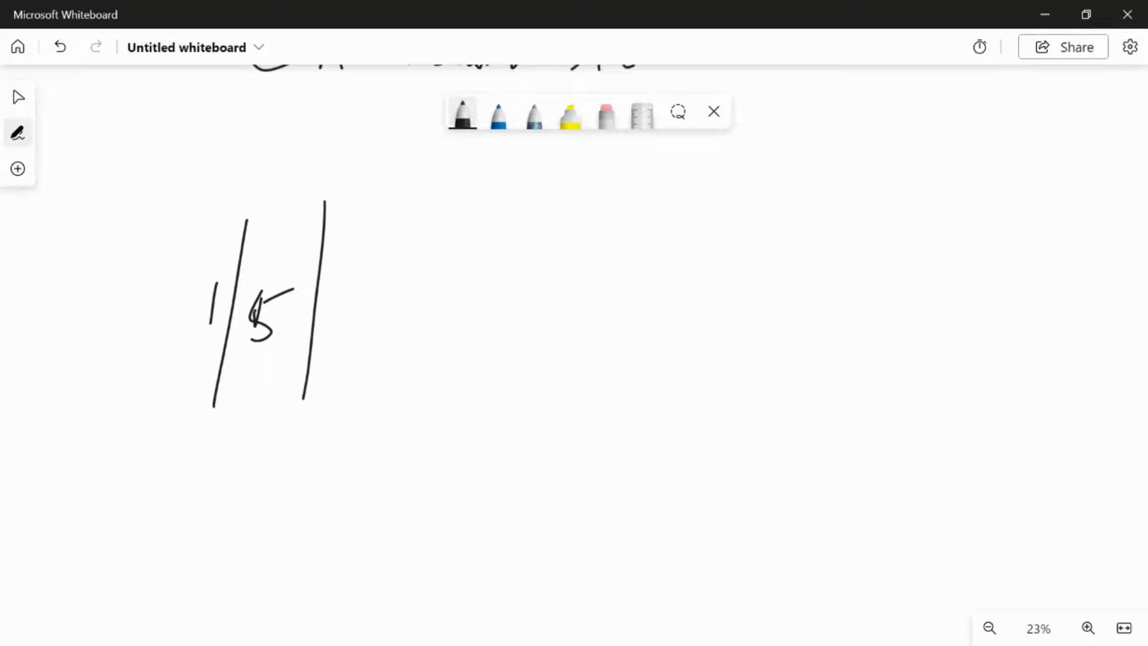
mouse_move(332, 300)
mouse_down()
mouse_move(332, 329)
mouse_move(366, 318)
mouse_up()
drag(369, 291, 356, 347)
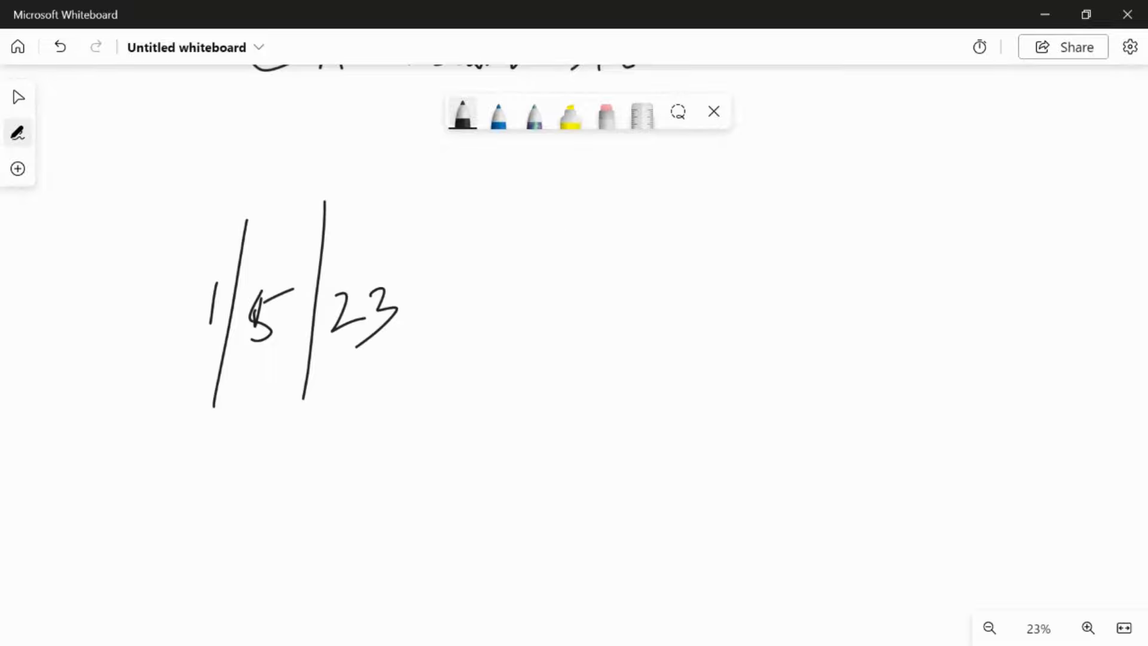
- Draw table lines around the handwritten date, head the adjacent column WN, and write 22 as the date's week number
drag(415, 169, 373, 587)
drag(181, 212, 757, 211)
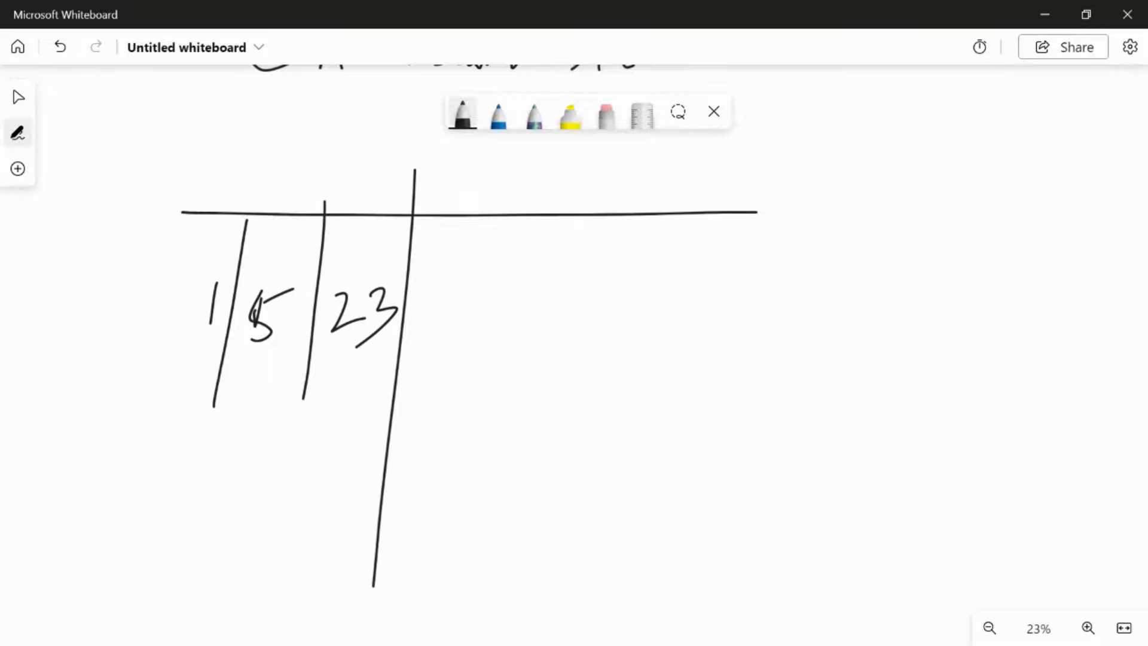
mouse_move(460, 165)
mouse_down()
mouse_move(473, 198)
mouse_move(504, 158)
mouse_up()
mouse_move(516, 214)
mouse_down()
mouse_move(541, 191)
mouse_move(542, 228)
mouse_up()
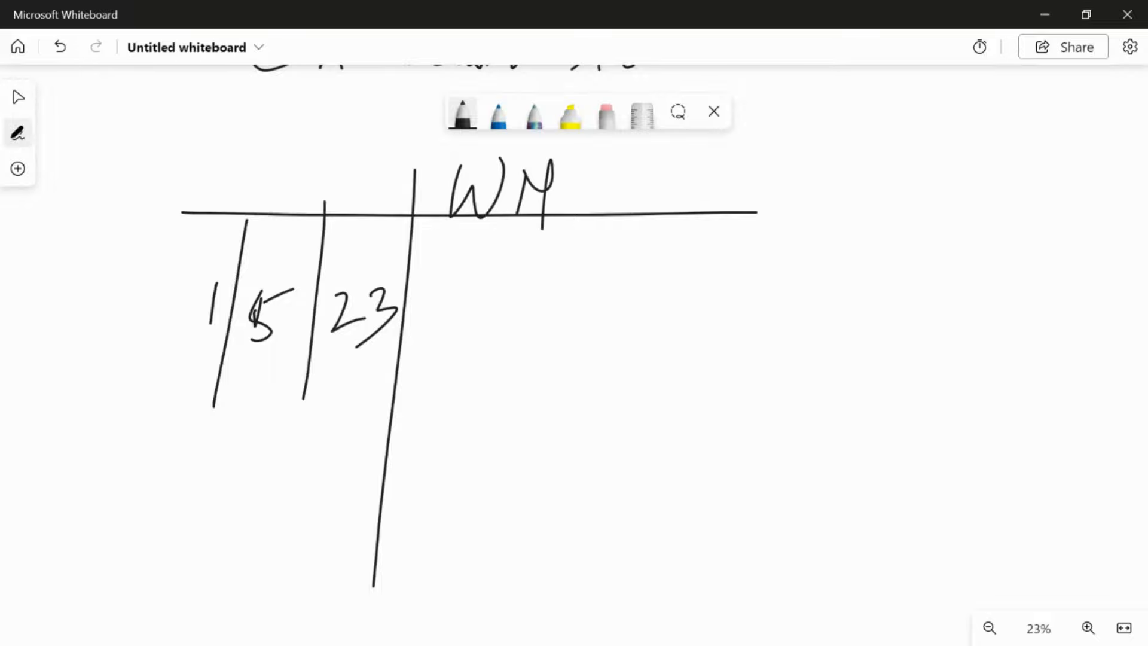
mouse_move(443, 308)
mouse_down()
mouse_move(479, 337)
mouse_move(529, 319)
mouse_up()
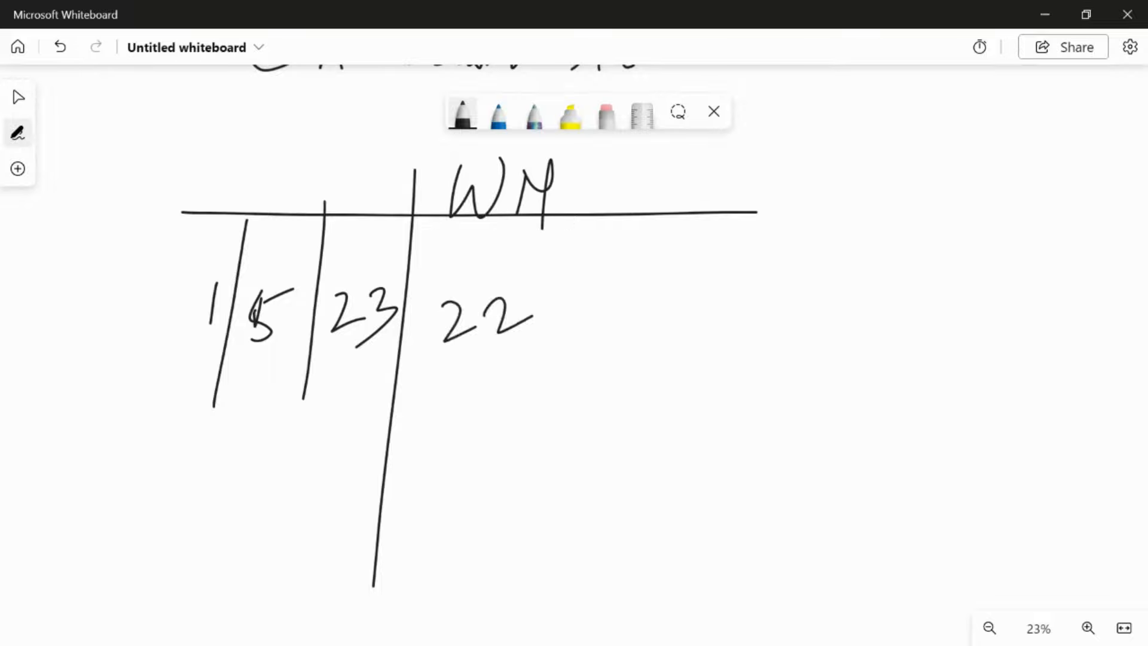
- Add handwritten rows for 2/5/23 and 3/5/23, each with week number 22
mouse_move(177, 444)
mouse_down()
mouse_move(191, 472)
mouse_move(209, 459)
mouse_up()
drag(218, 413, 212, 506)
drag(238, 447, 271, 503)
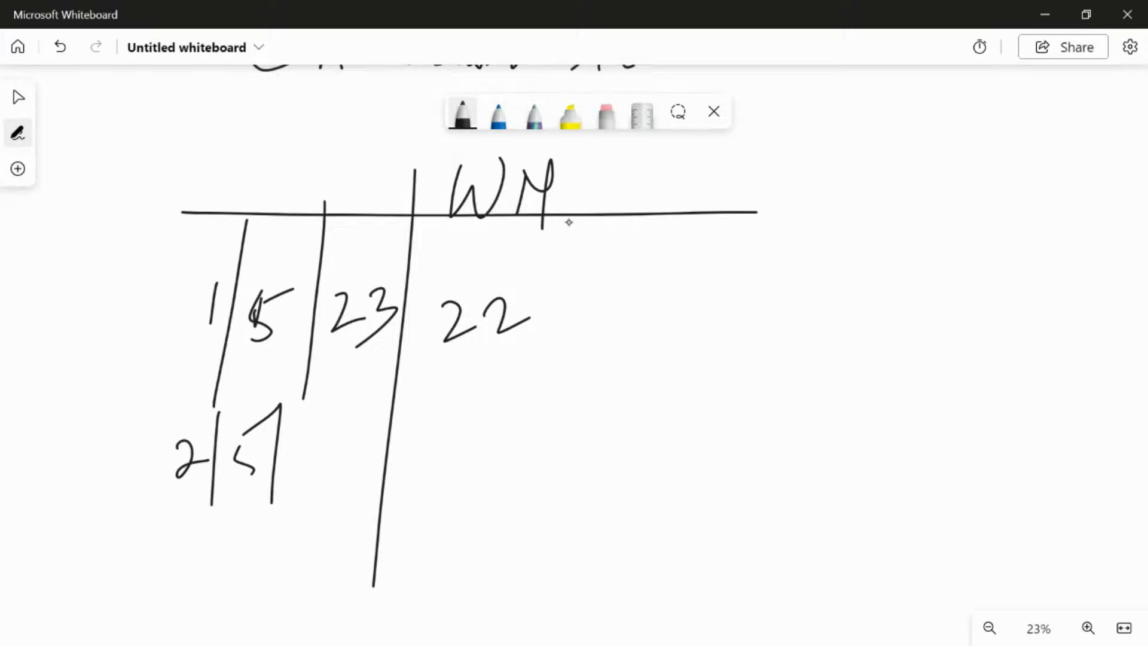
drag(311, 440, 301, 480)
drag(321, 442, 354, 466)
mouse_move(422, 434)
mouse_down()
mouse_move(429, 461)
mouse_move(457, 463)
mouse_up()
drag(478, 439, 532, 437)
drag(169, 533, 181, 566)
mouse_move(325, 437)
mouse_down()
mouse_move(344, 500)
mouse_move(334, 510)
mouse_up()
mouse_move(422, 513)
mouse_down()
mouse_move(440, 509)
mouse_move(448, 543)
mouse_up()
drag(471, 509, 524, 525)
- Add a handwritten row for 6/6/23 in black with week number 36, extending the column divider down to it
scroll(570, 222, down, 2)
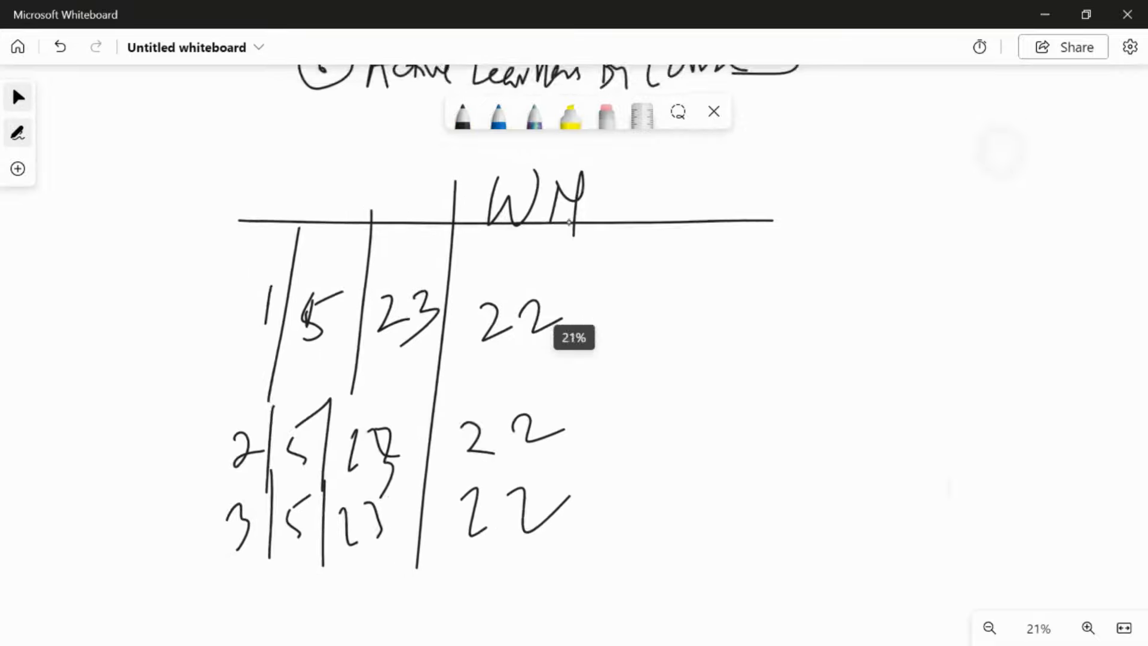
drag(570, 223, 427, 132)
click(436, 122)
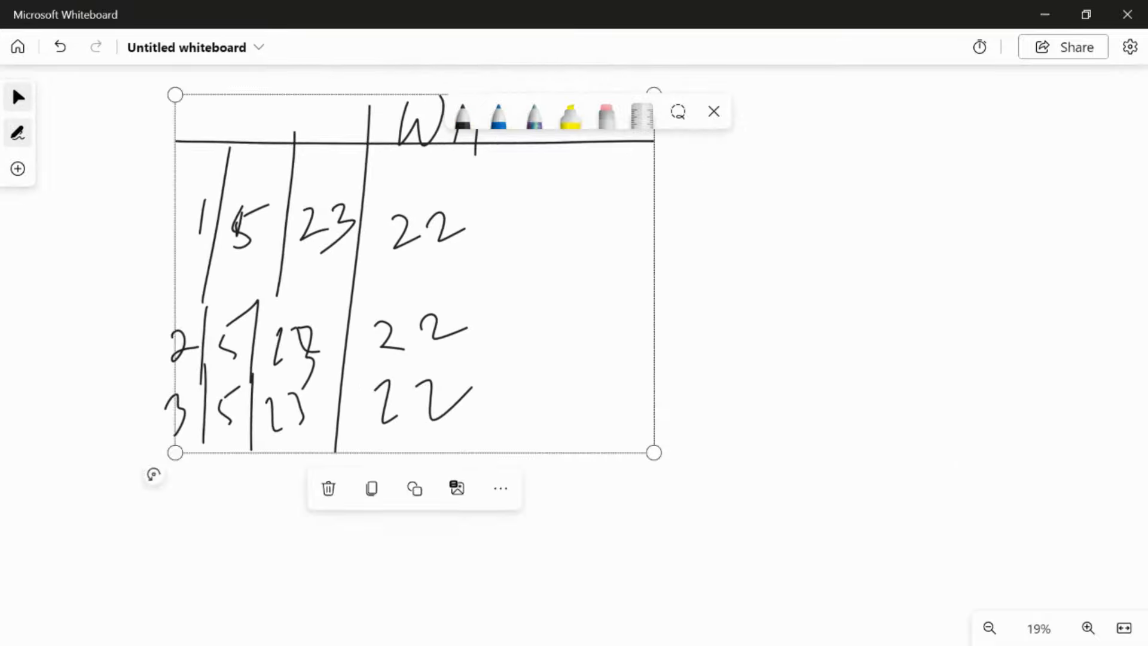
click(728, 158)
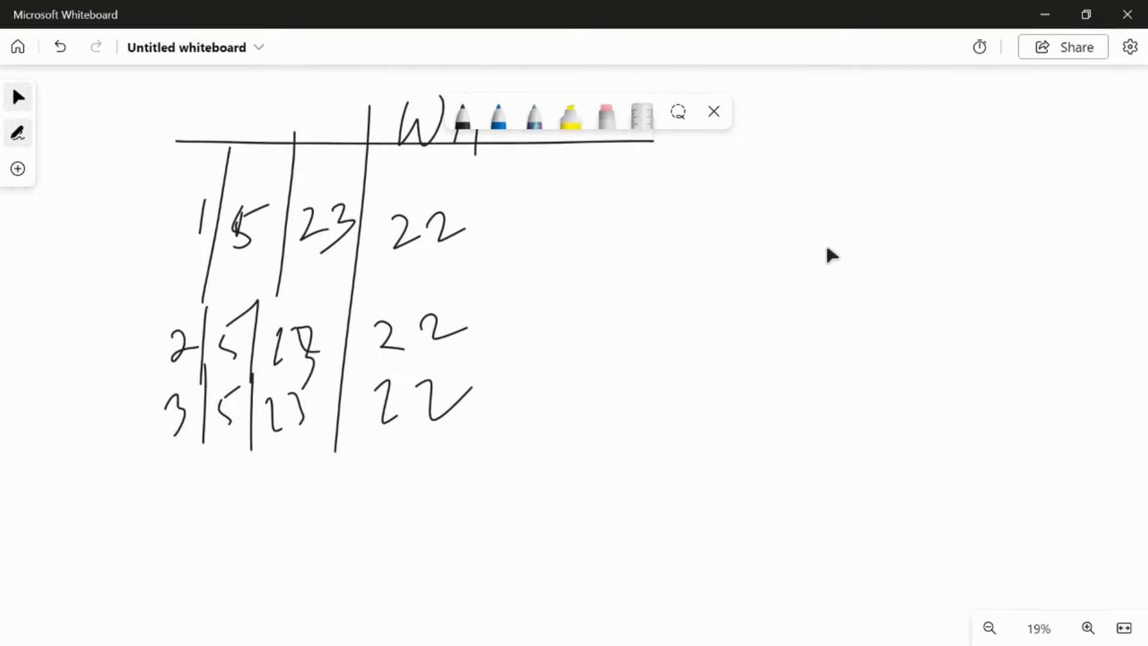
click(463, 122)
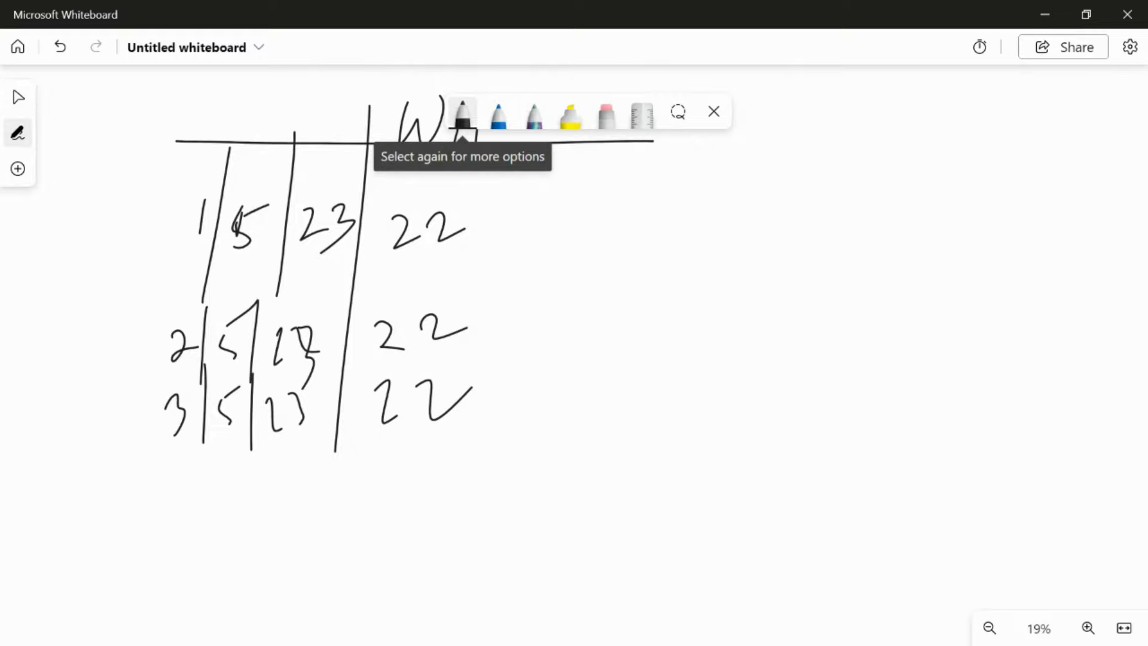
drag(177, 497, 163, 526)
drag(202, 468, 190, 539)
drag(226, 503, 212, 521)
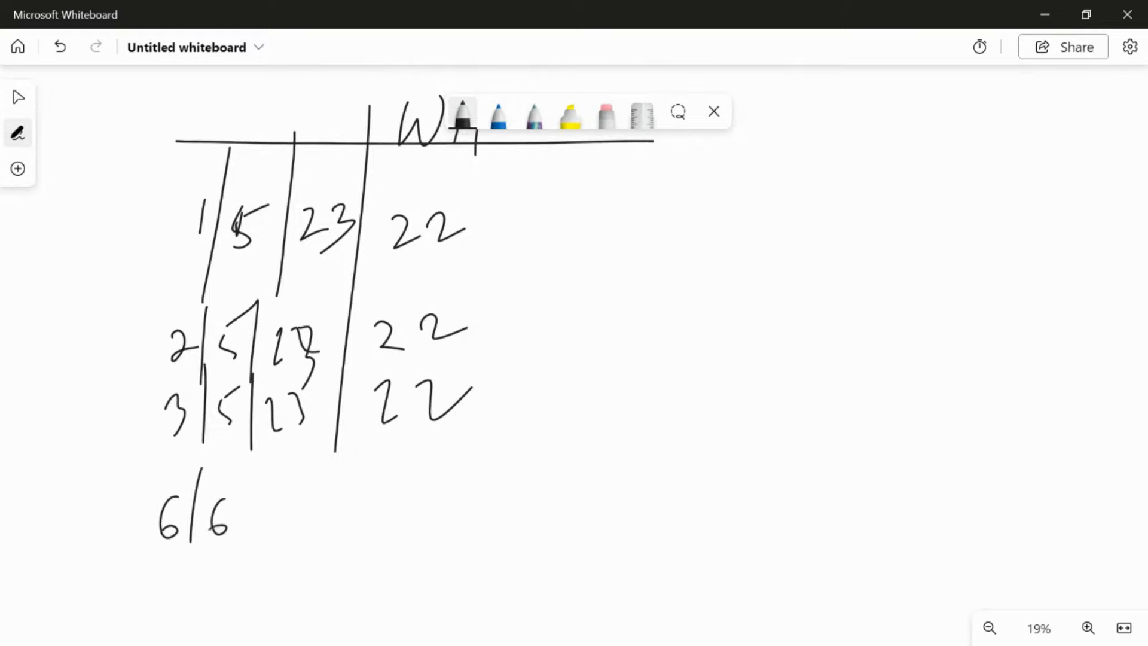
mouse_move(243, 472)
mouse_down()
mouse_move(240, 557)
mouse_move(269, 545)
mouse_up()
mouse_move(276, 509)
mouse_down()
mouse_move(291, 526)
mouse_move(276, 548)
mouse_up()
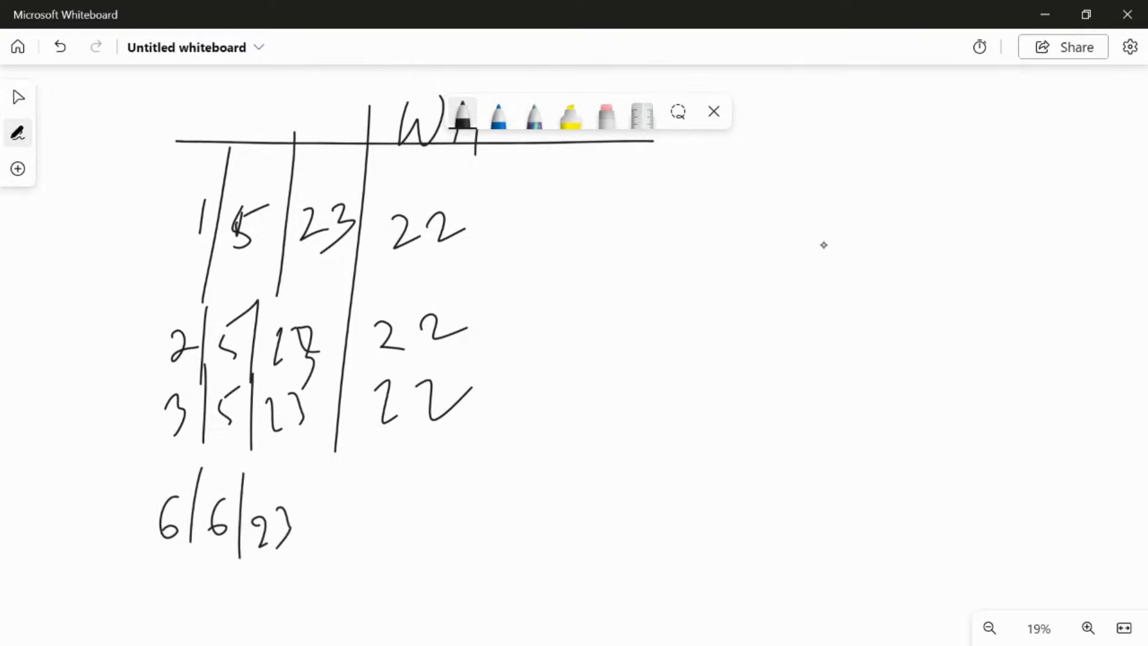
drag(342, 413, 320, 614)
mouse_move(376, 487)
mouse_down()
mouse_move(389, 533)
mouse_move(366, 558)
mouse_up()
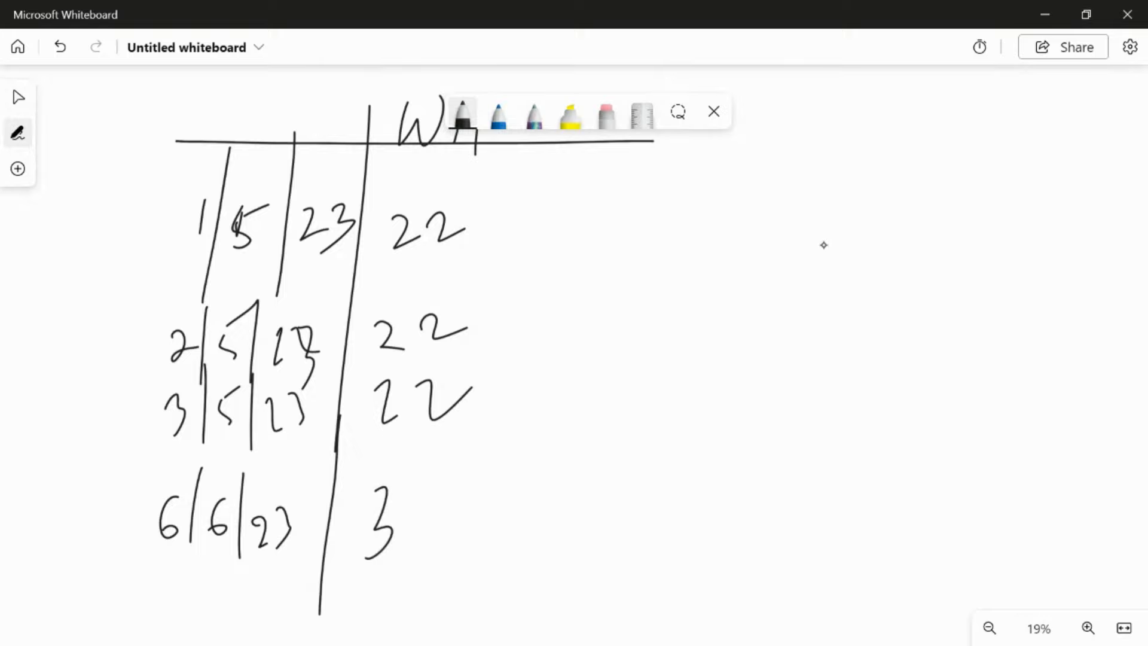
drag(421, 489, 397, 545)
- Highlight WEEKNUM(TODAY()) = WEEKNUM([Date]) in Power BI Desktop, and bracket the first row's 22 in Microsoft Whiteboard
key(alt+Tab)
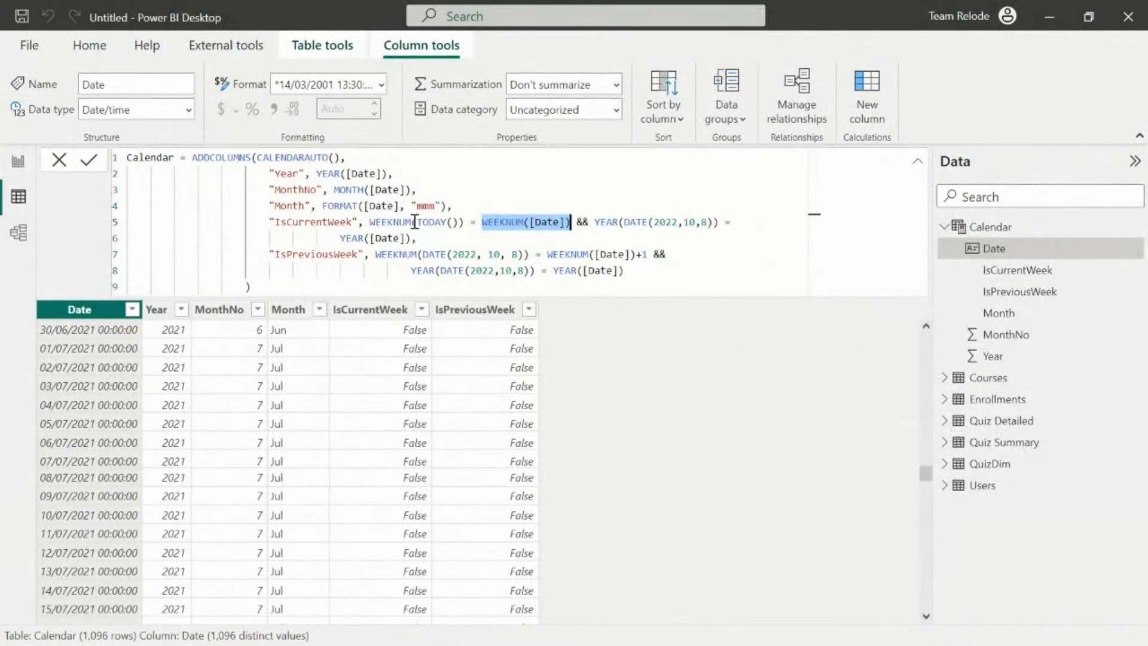
click(371, 223)
drag(379, 222, 571, 224)
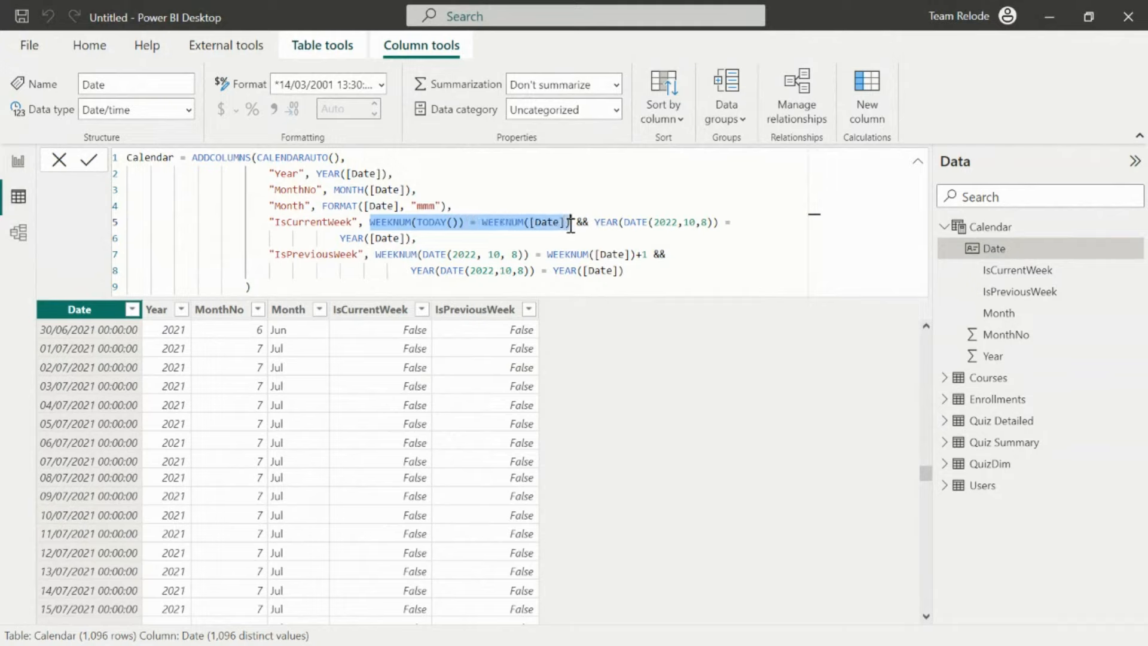
key(alt+Tab)
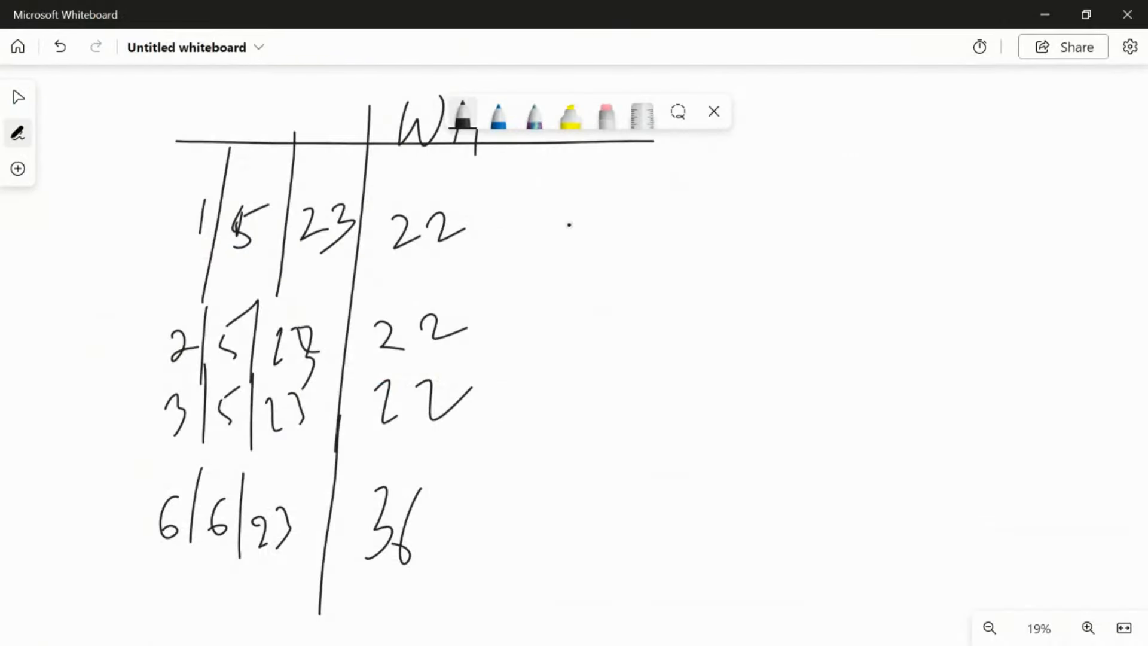
mouse_move(494, 195)
mouse_down()
mouse_move(501, 248)
mouse_move(393, 265)
mouse_up()
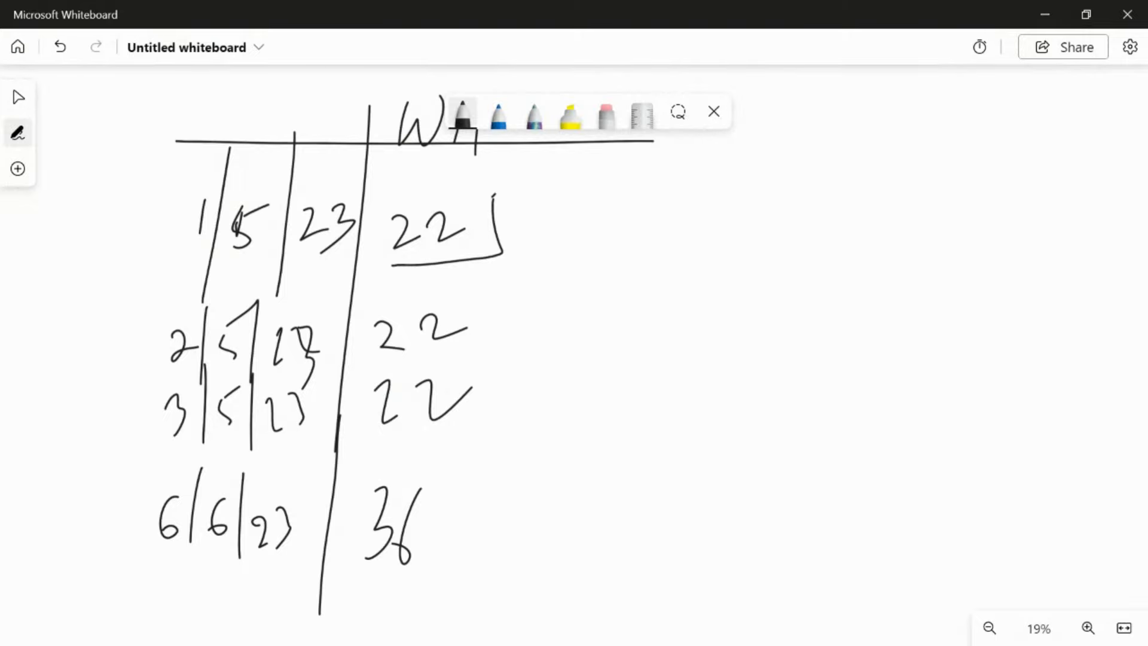
- Highlight TODAY() in the Power BI Desktop formula, and write a circled 22 beside the table in Microsoft Whiteboard
key(alt+Tab)
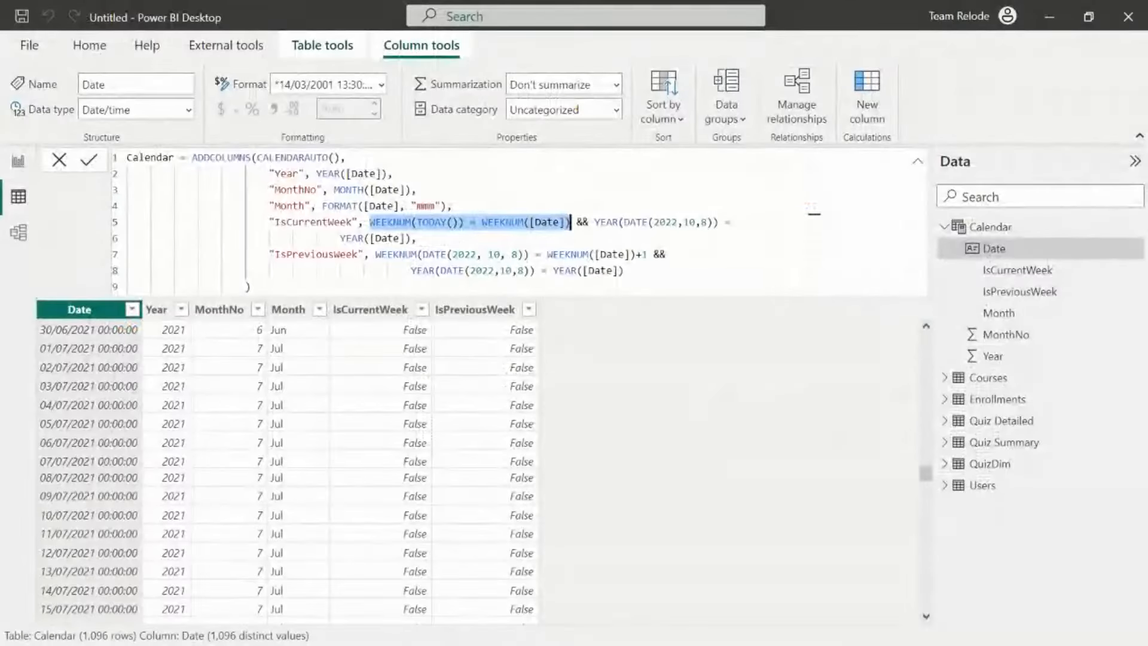
drag(416, 224, 464, 224)
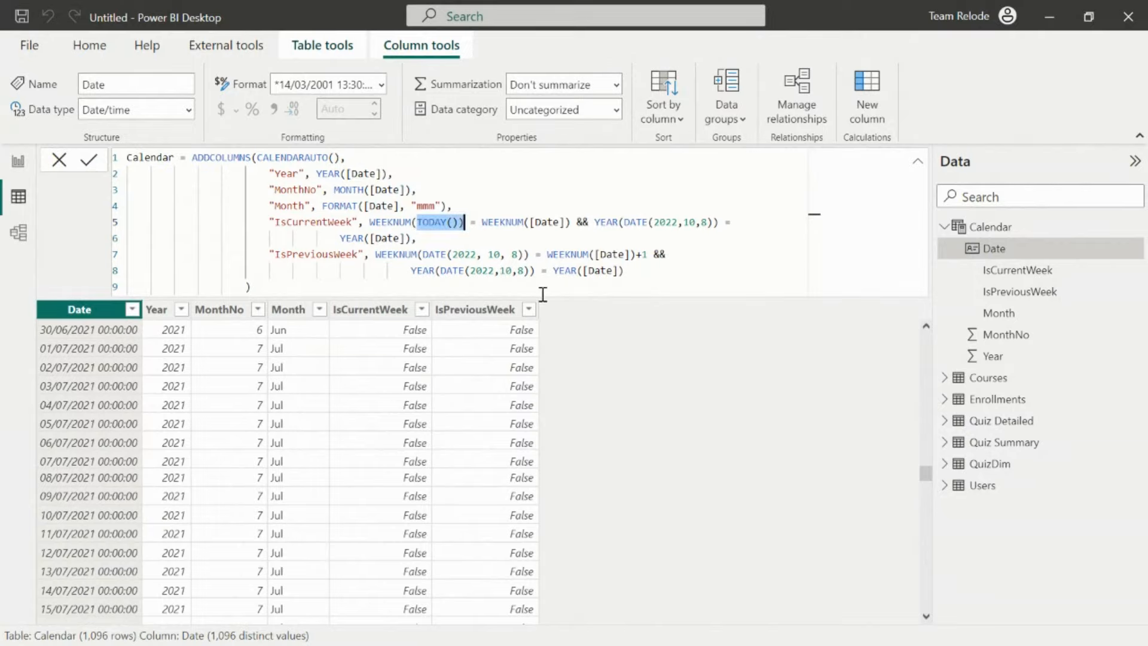
key(alt+Tab)
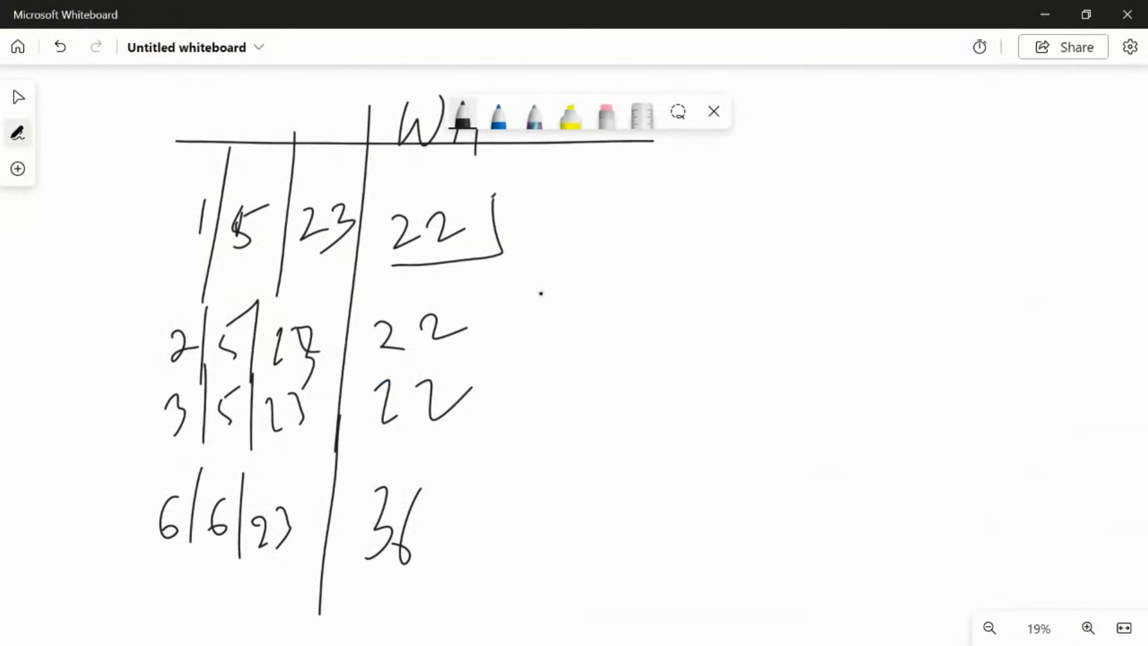
mouse_move(917, 100)
mouse_down()
mouse_move(949, 123)
mouse_move(1001, 118)
mouse_up()
mouse_move(901, 75)
mouse_down()
mouse_move(991, 172)
mouse_move(855, 89)
mouse_up()
- Mark the week numbers of the 1/5/23 and 2/5/23 rows against the circled 22, and write true beside both rows
drag(465, 234, 487, 219)
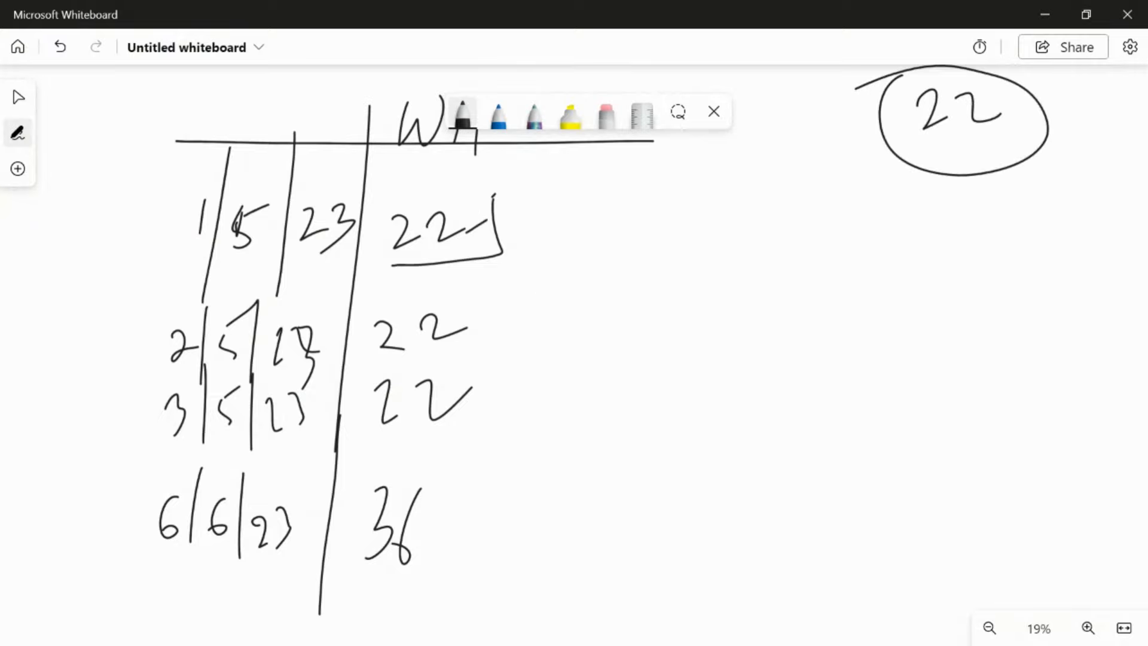
drag(1024, 107, 1038, 101)
mouse_move(572, 217)
mouse_down()
mouse_move(560, 258)
mouse_move(590, 220)
mouse_move(686, 256)
mouse_up()
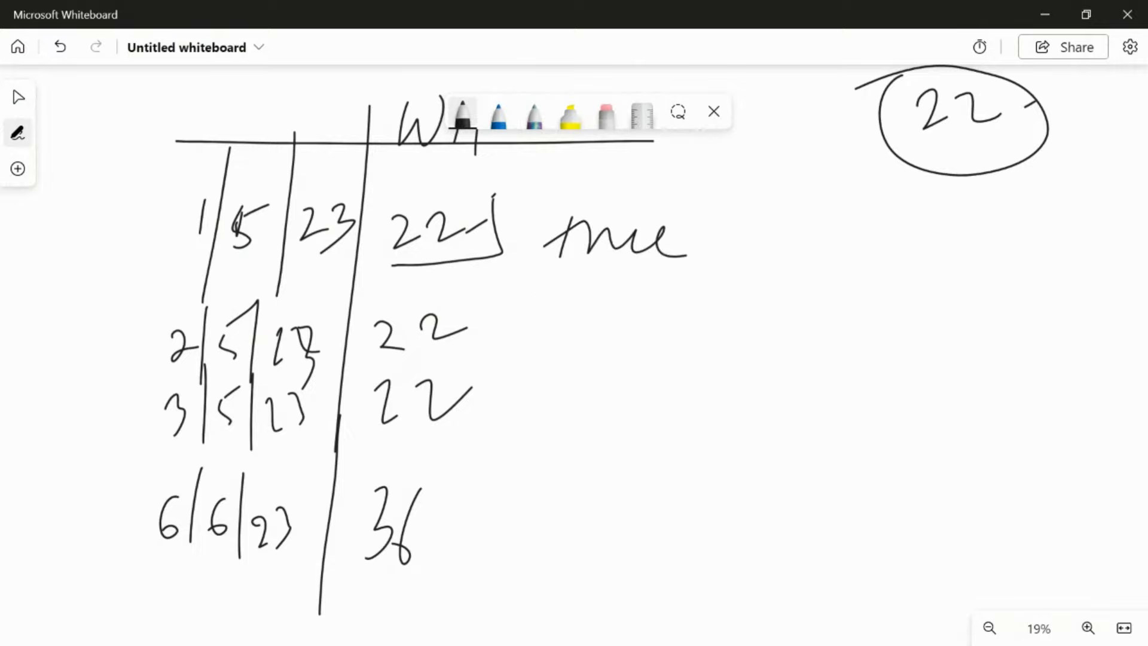
drag(478, 310, 428, 351)
drag(991, 155, 1028, 138)
drag(554, 315, 555, 373)
mouse_move(536, 352)
mouse_down()
mouse_move(579, 322)
mouse_move(665, 354)
mouse_up()
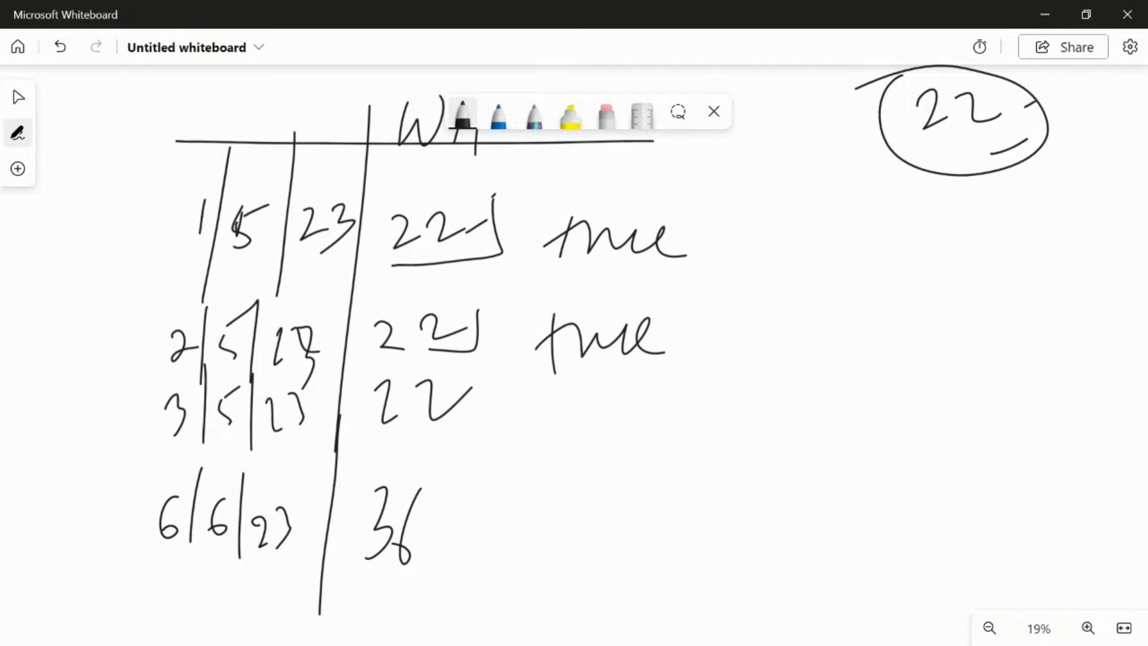
- Compare the last two rows with the circled 22, writing true beside 3/5/23 and false beside 6/6/23
drag(473, 374, 435, 437)
mouse_move(546, 397)
mouse_down()
mouse_move(557, 441)
mouse_move(616, 413)
mouse_move(631, 420)
mouse_up()
drag(976, 154, 1029, 125)
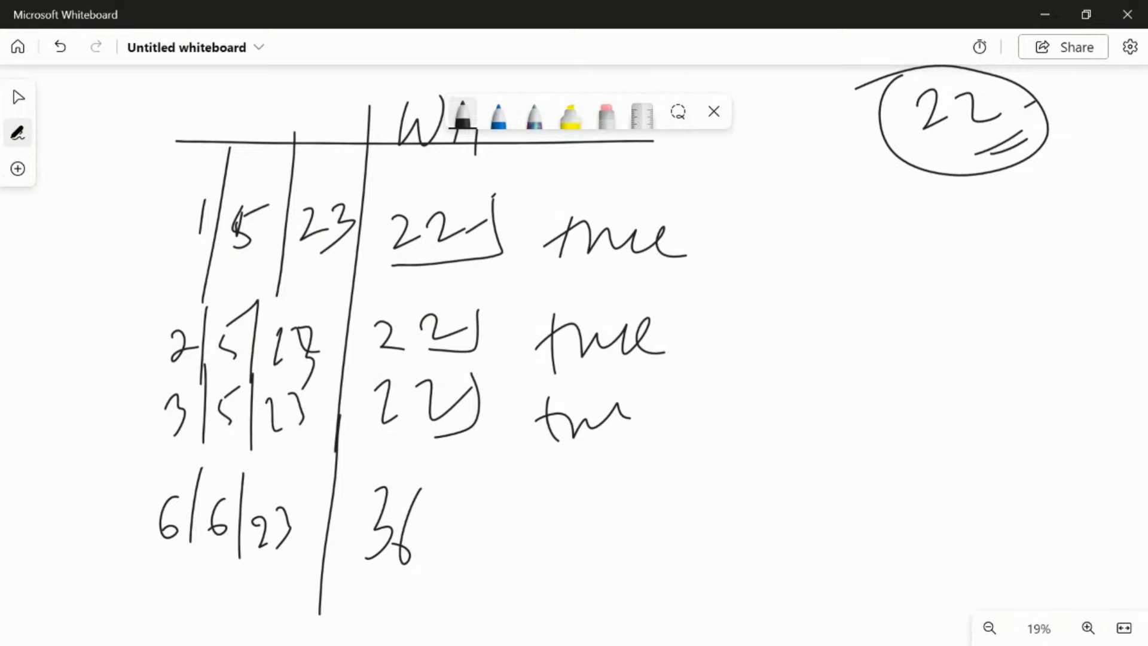
drag(450, 508, 408, 580)
mouse_move(567, 509)
mouse_down()
mouse_move(521, 581)
mouse_move(583, 551)
mouse_up()
drag(613, 520, 589, 563)
drag(626, 541, 635, 550)
drag(993, 145, 1021, 131)
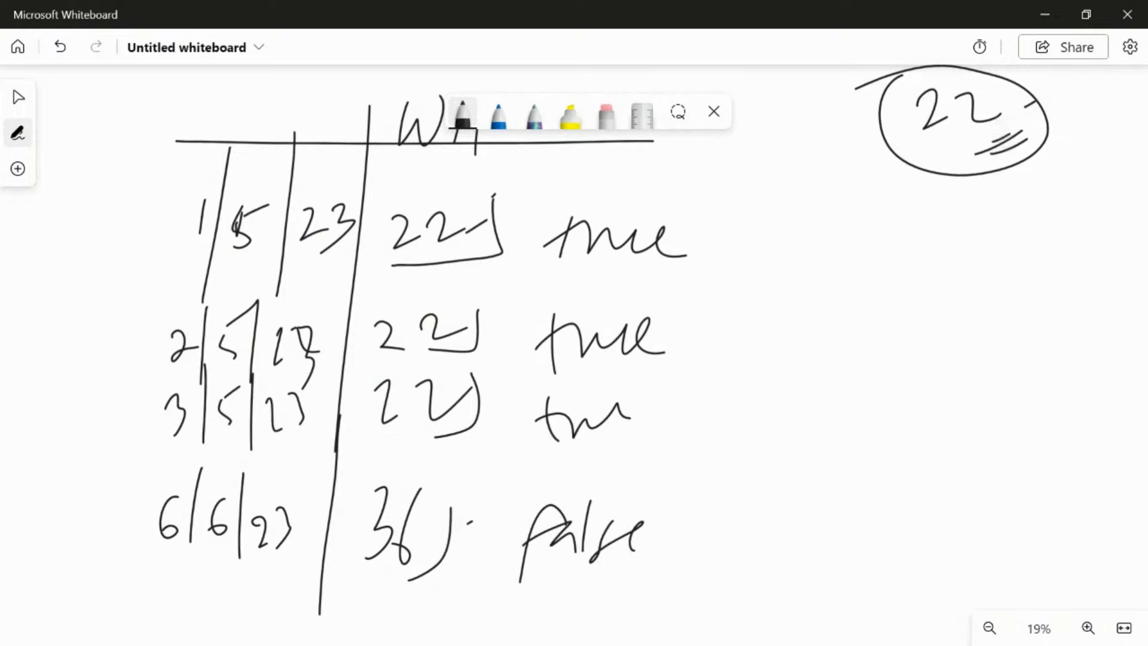
- Switch to Power BI Desktop and highlight WEEKNUM([Date]) in the IsCurrentWeek expression
key(alt+Tab)
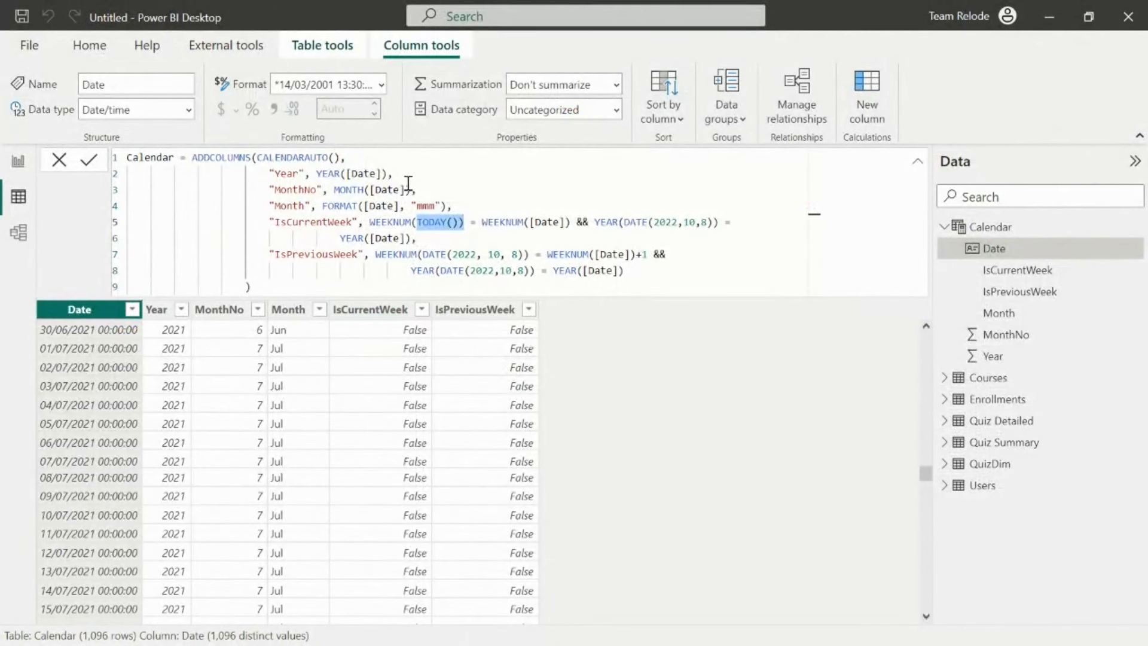
click(425, 220)
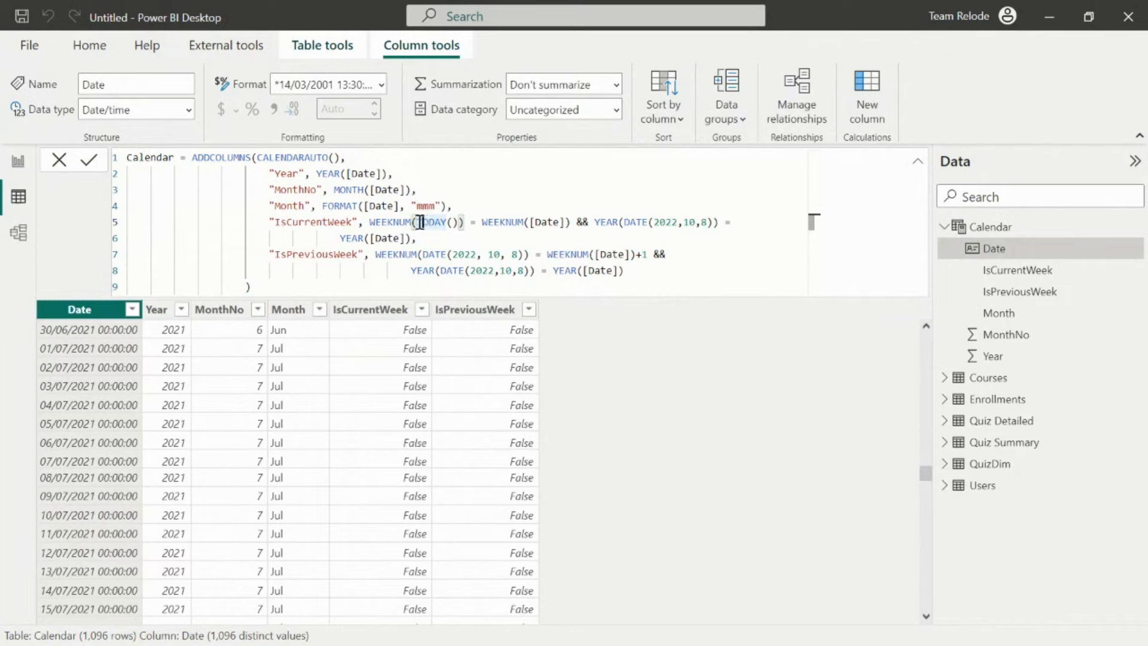
drag(418, 222, 571, 222)
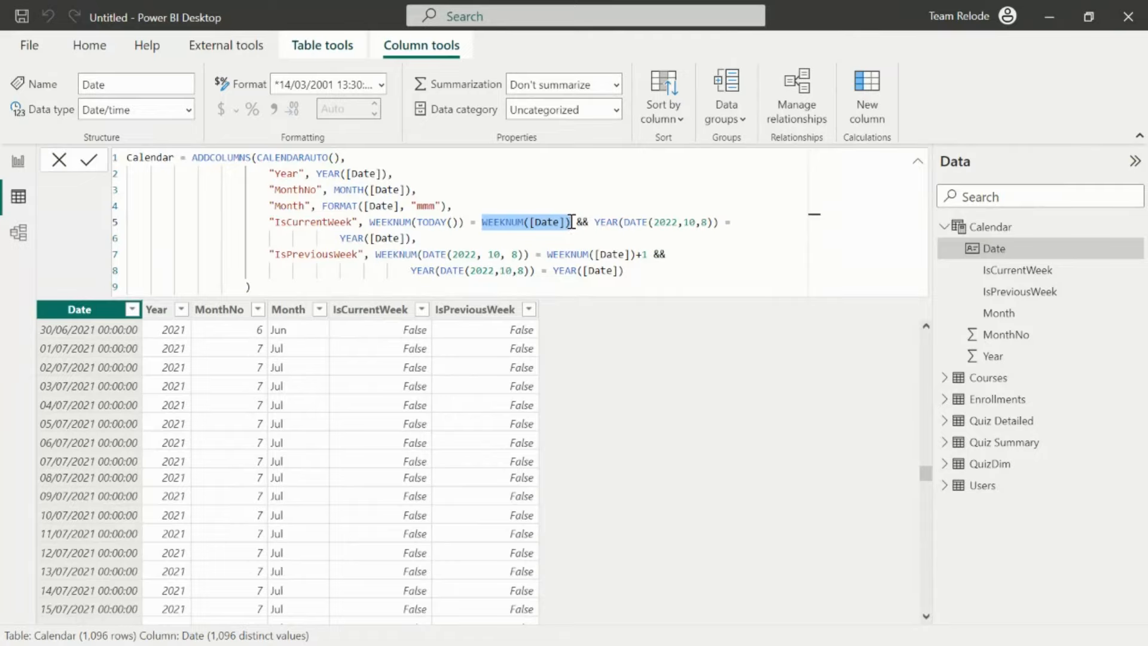
- In Microsoft Whiteboard, add a slanted mark after each row's week number and circle the reference 22 again
key(alt+Tab)
drag(513, 226, 545, 209)
drag(496, 335, 537, 302)
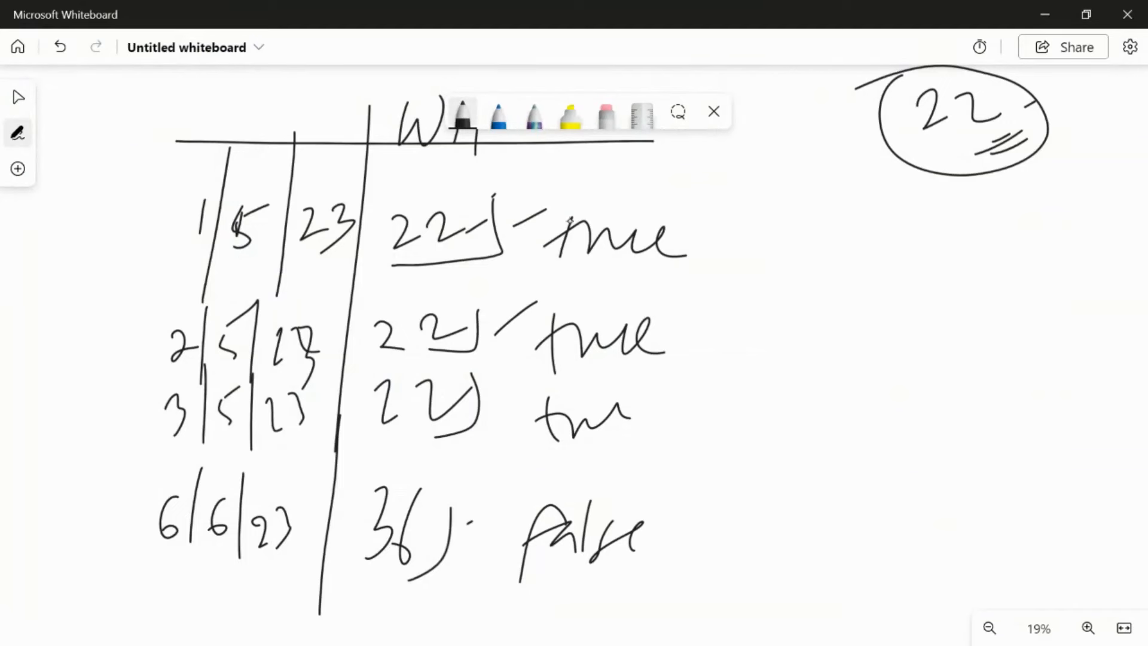
drag(492, 409, 529, 378)
drag(467, 541, 513, 500)
drag(526, 375, 507, 406)
drag(1043, 120, 840, 106)
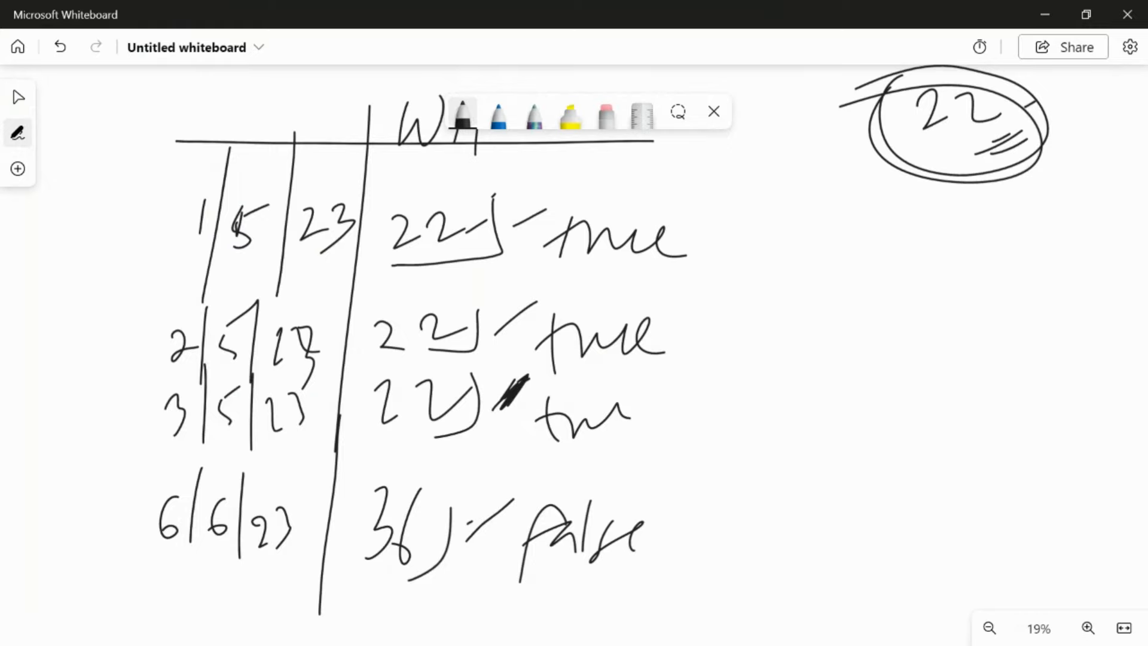
- In Power BI Desktop, replace TODAY() in the IsCurrentWeek expression with DATE(2022, 10, 8)
key(alt+Tab)
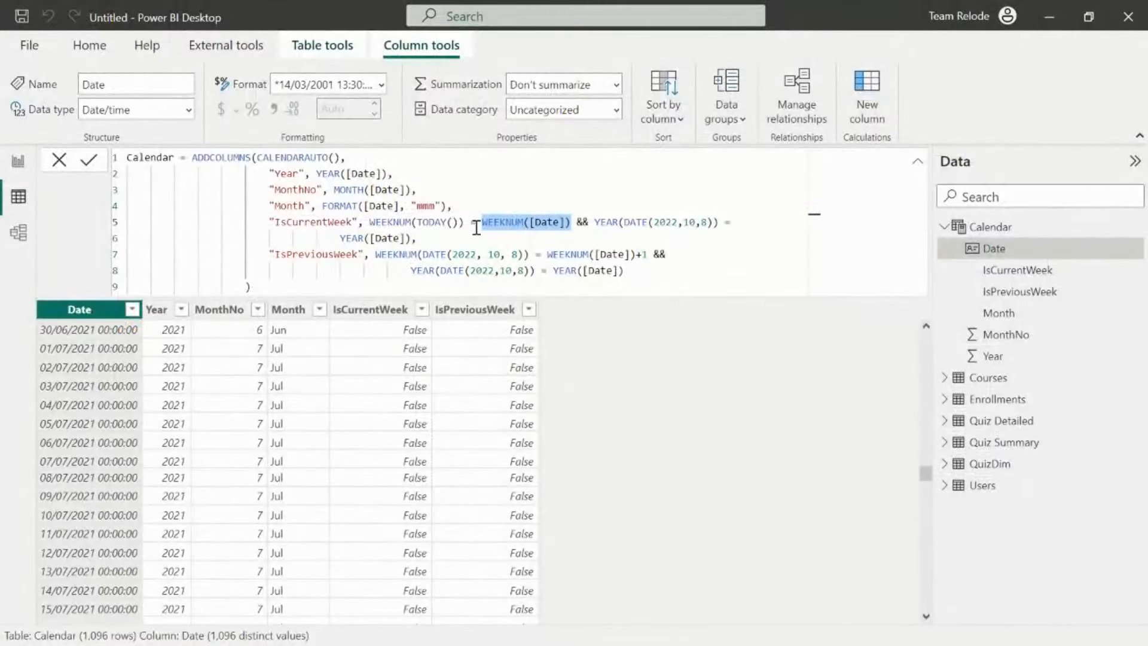
drag(462, 222, 420, 221)
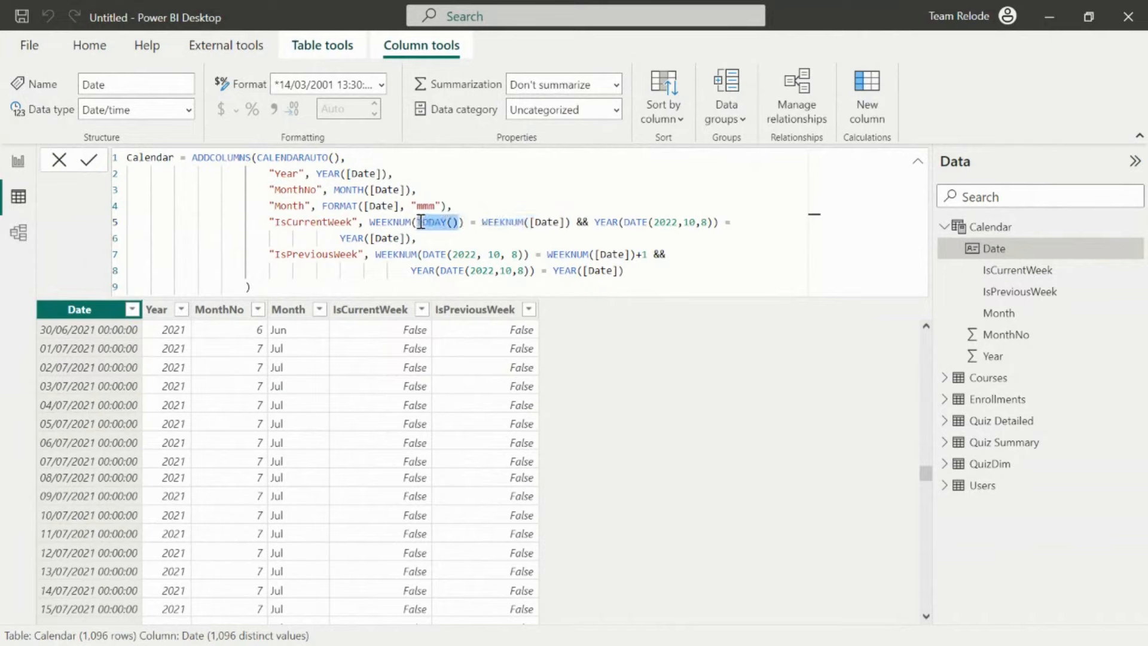
text(DATE(2022, 10, 8))
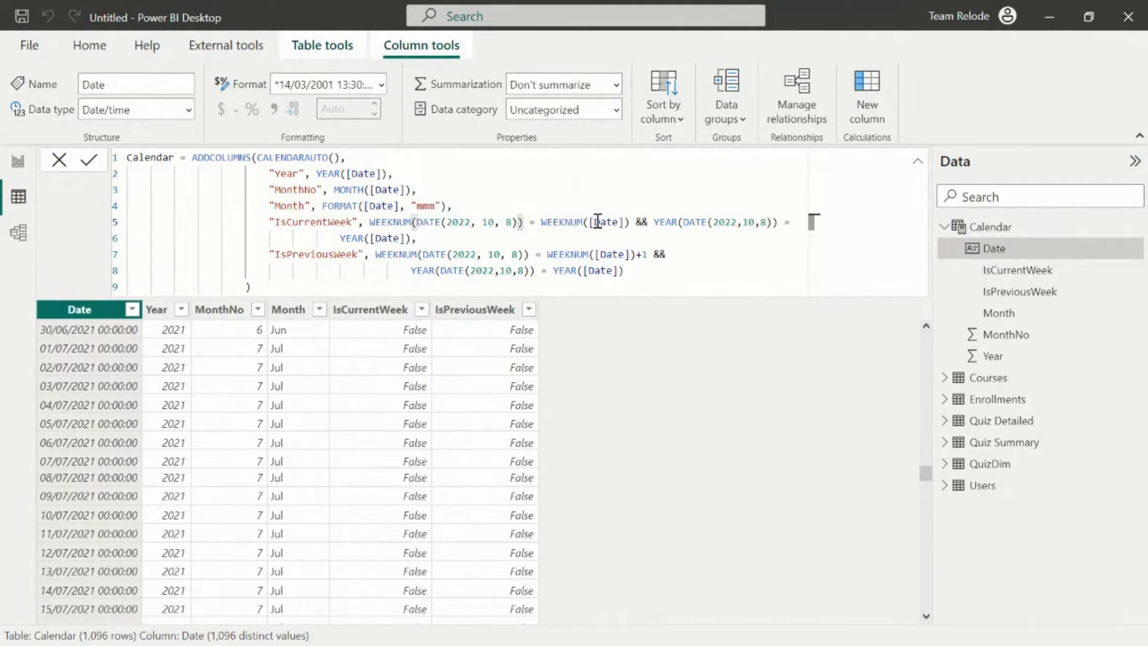
- Highlight the first line of the IsCurrentWeek expression and the beginning of the IsPreviousWeek expression to compare them
drag(778, 222, 269, 221)
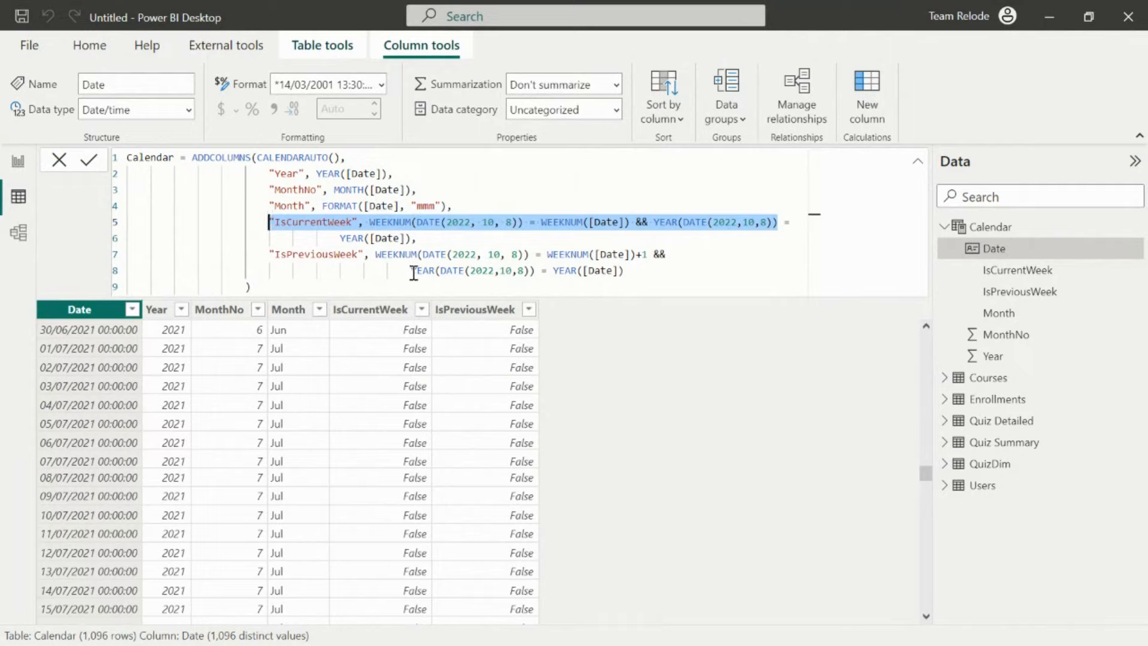
drag(263, 254, 389, 256)
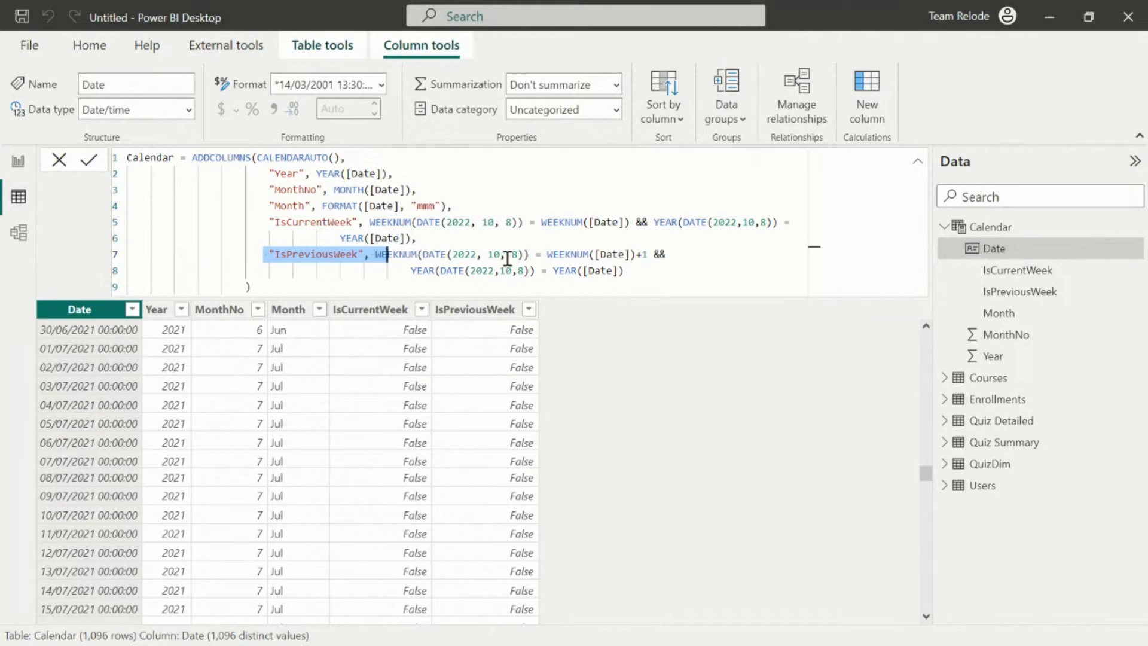
click(537, 256)
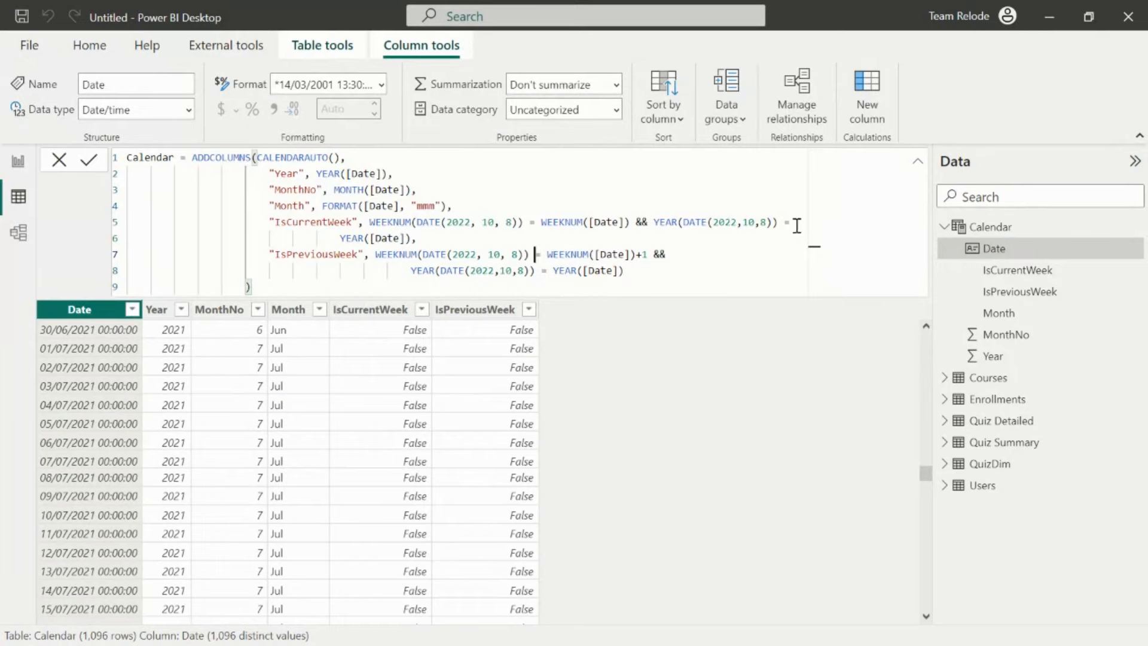
drag(799, 223, 269, 223)
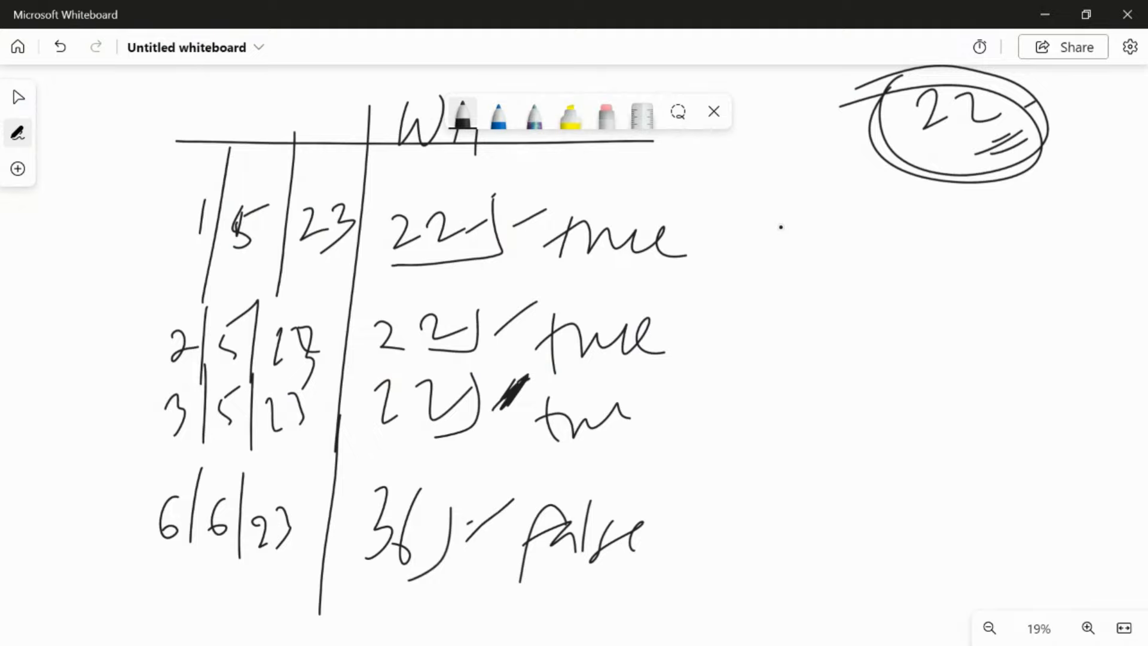
- Erase the old table in Microsoft Whiteboard and draw a new black header line with a vertical column divider
click(606, 115)
mouse_move(198, 221)
mouse_down()
mouse_move(682, 239)
mouse_move(179, 349)
mouse_move(173, 409)
mouse_move(796, 308)
mouse_move(781, 521)
mouse_move(642, 393)
mouse_up()
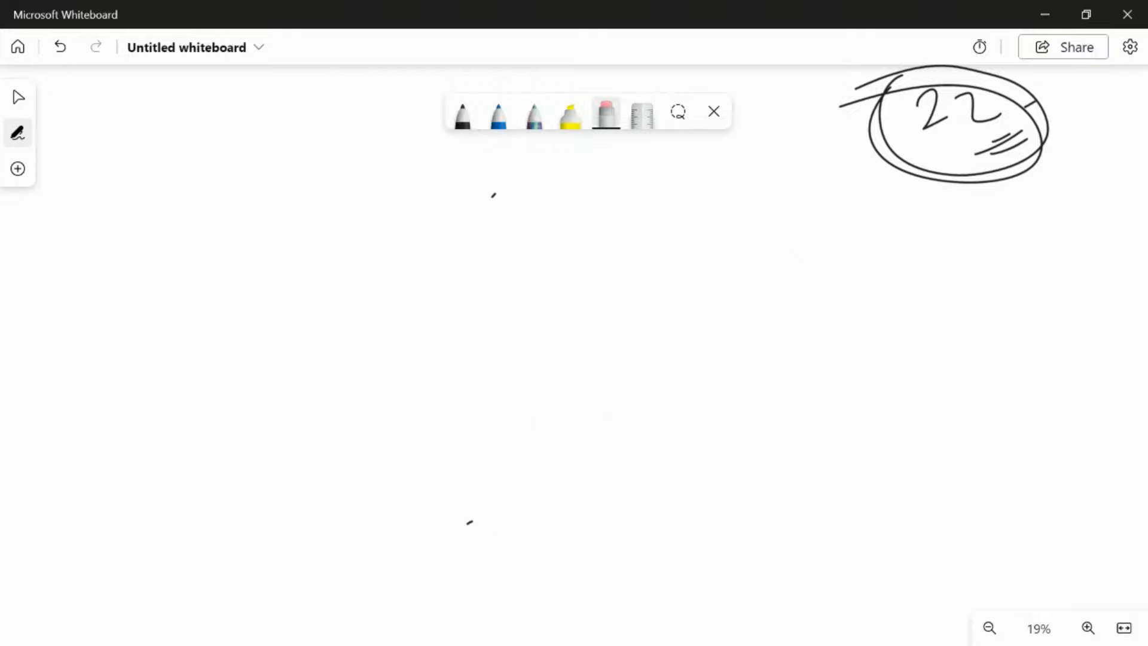
click(462, 114)
drag(187, 205, 776, 221)
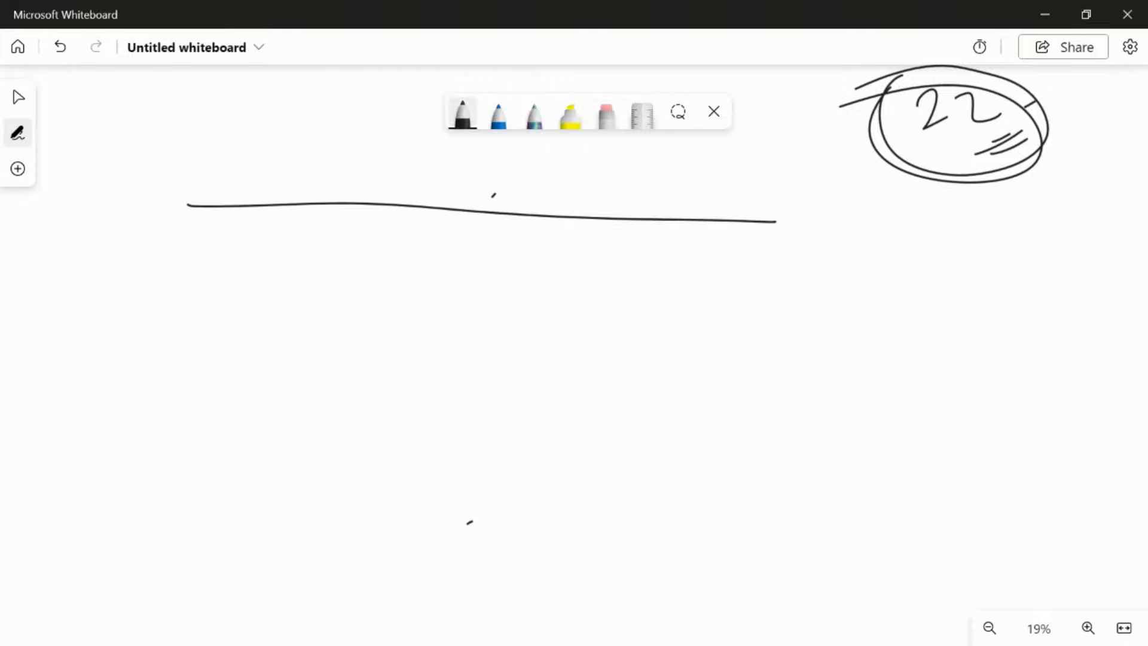
drag(341, 154, 334, 621)
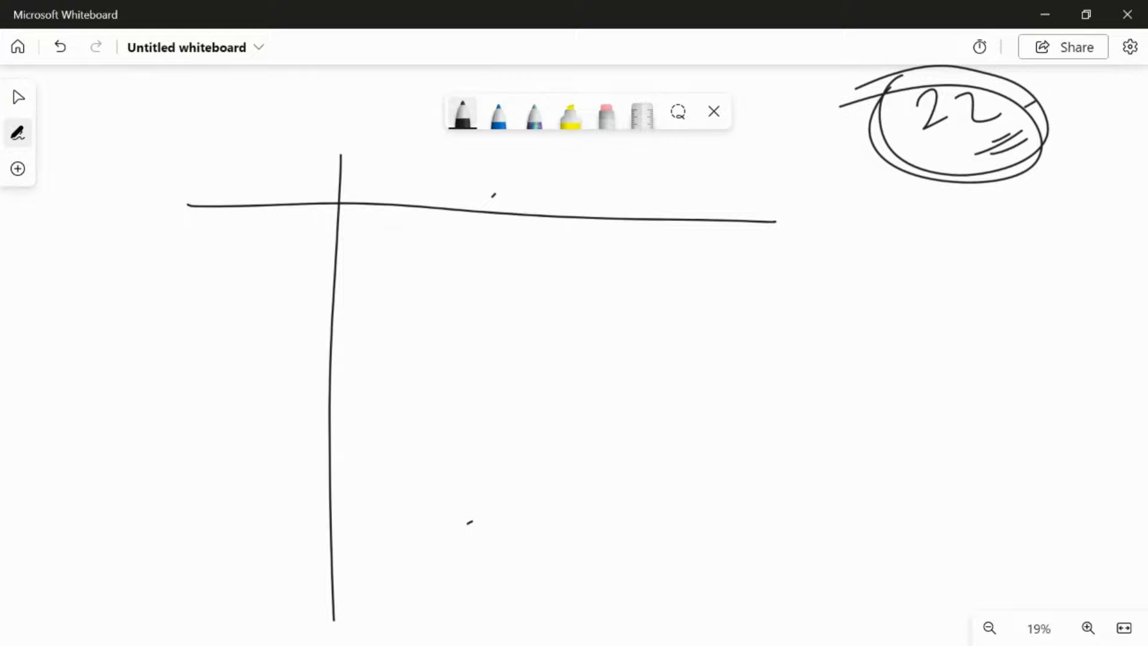
- Handwrite the April dates 28/4, 29/4 and 30/4 down the new table's first column
mouse_move(133, 239)
mouse_down()
mouse_move(128, 272)
mouse_move(147, 267)
mouse_up()
mouse_move(177, 237)
mouse_down()
mouse_move(158, 266)
mouse_move(181, 236)
mouse_up()
drag(205, 195, 193, 284)
mouse_move(210, 234)
mouse_down()
mouse_move(238, 252)
mouse_move(259, 240)
mouse_up()
drag(235, 218, 234, 277)
drag(119, 319, 162, 345)
drag(173, 319, 174, 363)
drag(198, 281, 185, 366)
mouse_move(222, 307)
mouse_down()
mouse_move(218, 318)
mouse_move(254, 321)
mouse_up()
drag(238, 304, 226, 369)
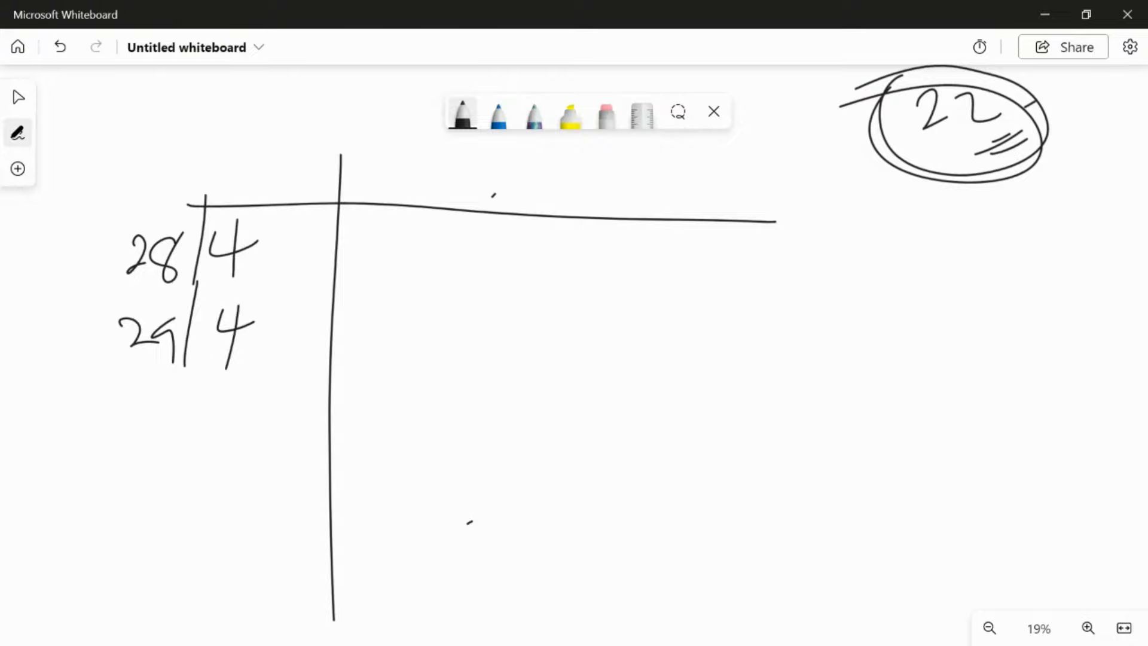
mouse_move(126, 386)
mouse_down()
mouse_move(148, 423)
mouse_move(139, 431)
mouse_up()
mouse_move(166, 391)
mouse_down()
mouse_move(176, 382)
mouse_move(192, 427)
mouse_up()
mouse_move(223, 381)
mouse_down()
mouse_move(219, 400)
mouse_move(242, 401)
mouse_up()
drag(238, 381, 231, 422)
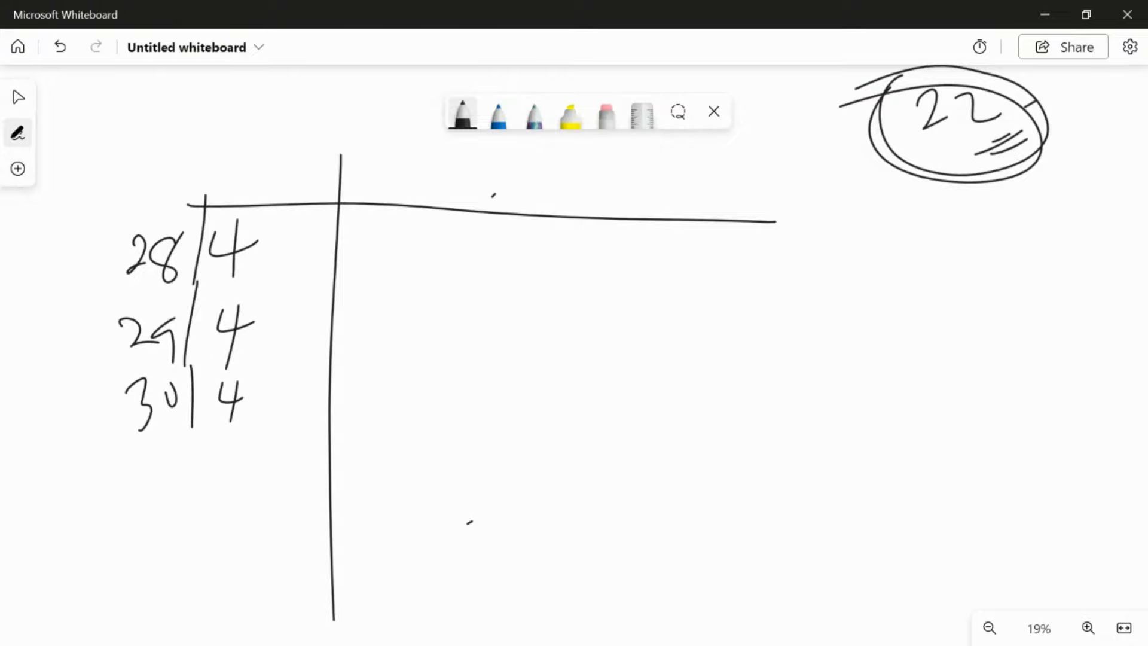
- Handwrite the May dates 1/5, 2/5, 3/5 and 4/5 below the April dates
drag(141, 452, 139, 483)
drag(174, 423, 158, 516)
mouse_move(194, 459)
mouse_down()
mouse_move(192, 491)
mouse_move(219, 452)
mouse_up()
drag(134, 531, 157, 545)
drag(178, 501, 172, 561)
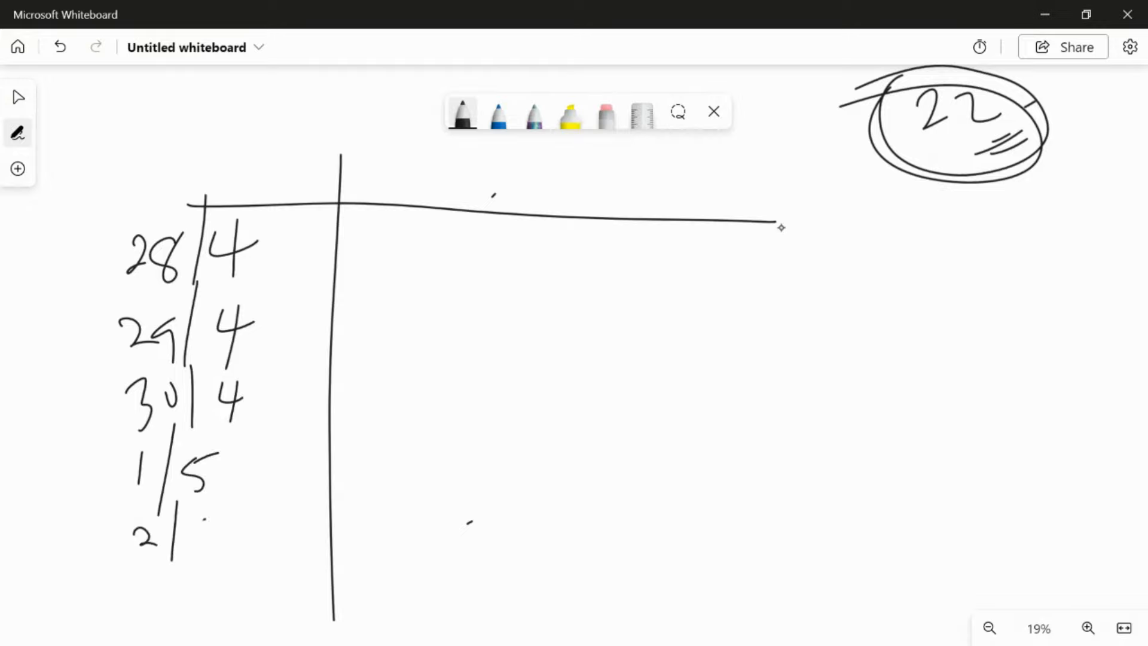
drag(196, 520, 197, 550)
drag(198, 520, 214, 518)
drag(141, 575, 155, 610)
drag(175, 559, 177, 600)
mouse_move(202, 571)
mouse_down()
mouse_move(208, 601)
mouse_move(219, 564)
mouse_up()
mouse_move(176, 611)
mouse_down()
mouse_move(170, 630)
mouse_move(190, 628)
mouse_up()
drag(189, 610, 182, 638)
mouse_move(207, 590)
mouse_down()
mouse_move(201, 632)
mouse_move(224, 644)
mouse_move(237, 604)
mouse_up()
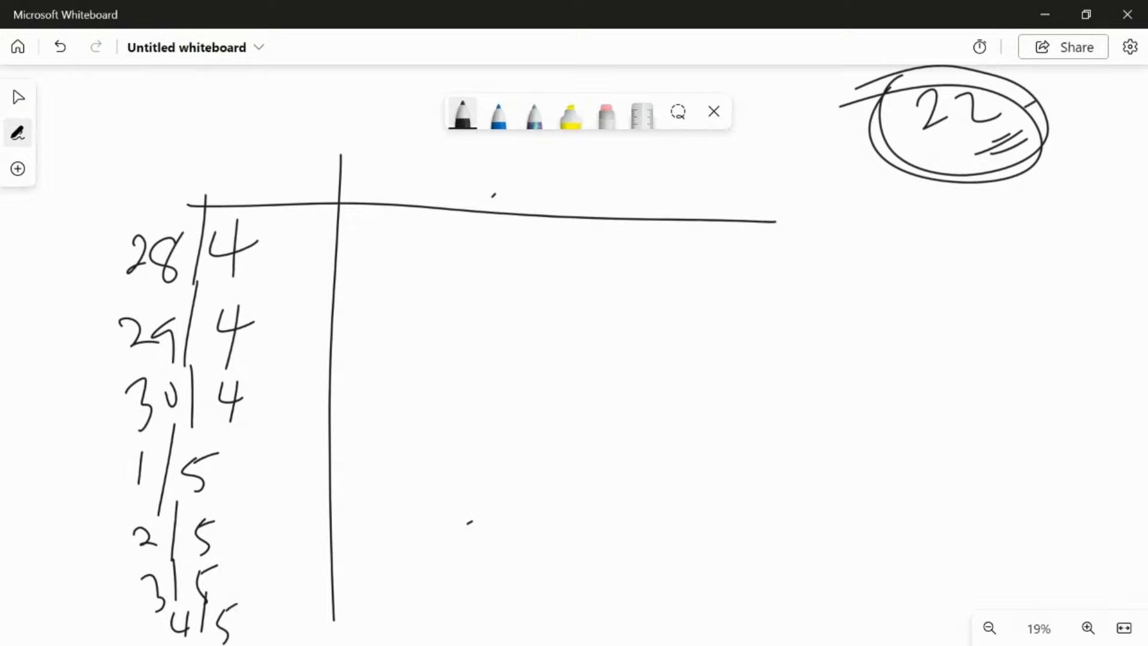
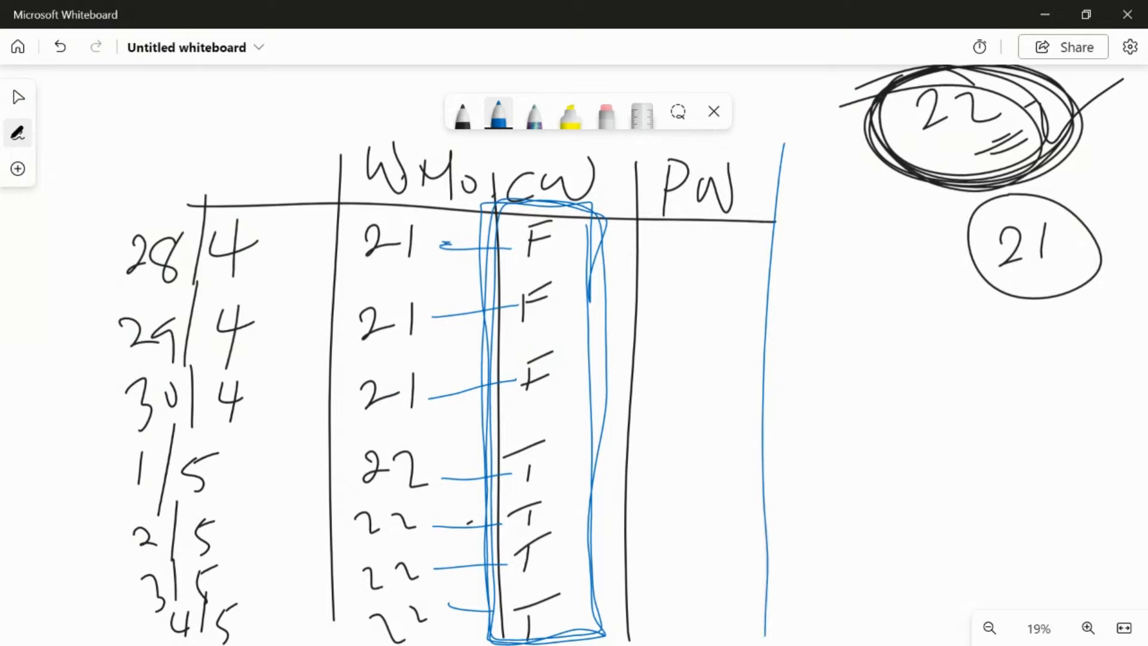
- Head a new blue column CW+1 beside PW, and write 22 in it for the three April rows
drag(752, 226, 970, 212)
mouse_move(823, 162)
mouse_down()
mouse_move(813, 214)
mouse_move(842, 219)
mouse_move(849, 176)
mouse_move(878, 222)
mouse_move(912, 188)
mouse_move(919, 230)
mouse_up()
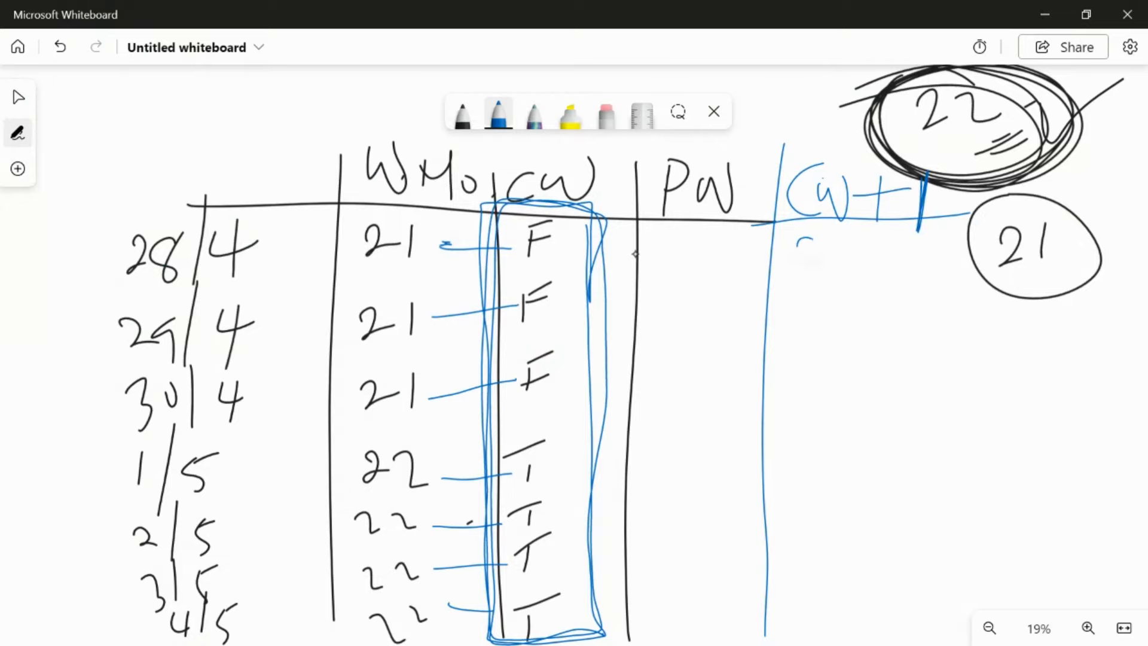
mouse_move(811, 241)
mouse_down()
mouse_move(826, 269)
mouse_move(875, 264)
mouse_up()
mouse_move(785, 308)
mouse_down()
mouse_move(812, 333)
mouse_move(862, 326)
mouse_up()
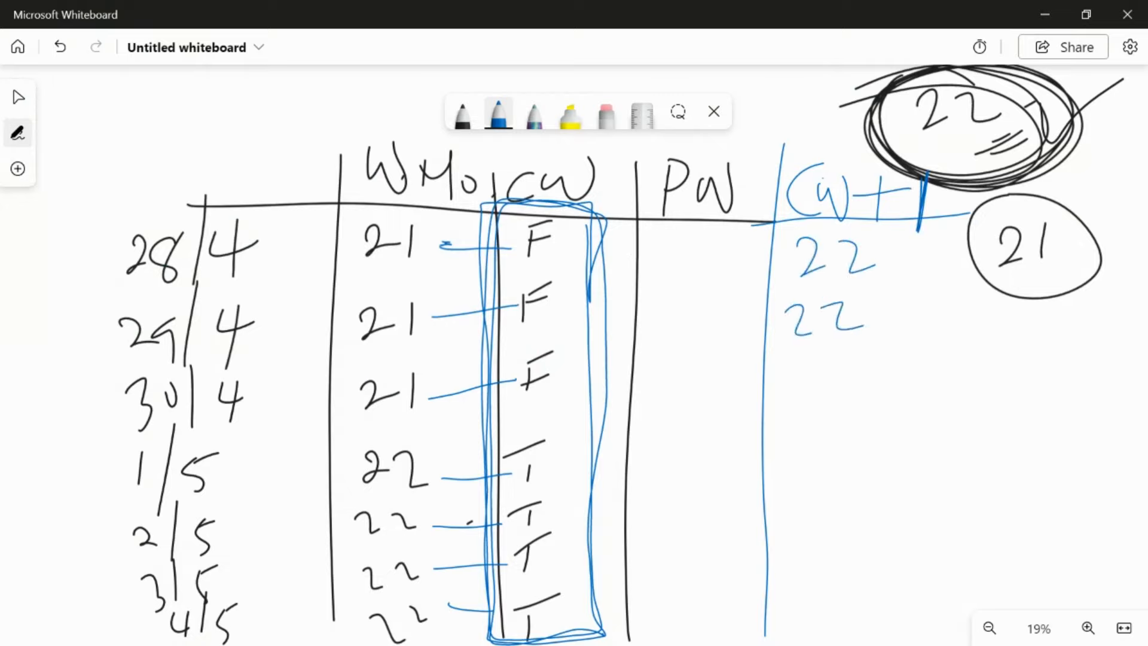
drag(780, 380, 819, 398)
drag(832, 374, 863, 394)
- Write 23 in the CW+1 column for the four May rows
drag(779, 448, 812, 471)
mouse_move(821, 443)
mouse_down()
mouse_move(844, 463)
mouse_move(837, 491)
mouse_up()
drag(784, 506, 825, 532)
mouse_move(829, 512)
mouse_down()
mouse_move(848, 507)
mouse_move(830, 559)
mouse_up()
drag(780, 565, 825, 580)
drag(826, 567, 845, 589)
drag(782, 608, 848, 625)
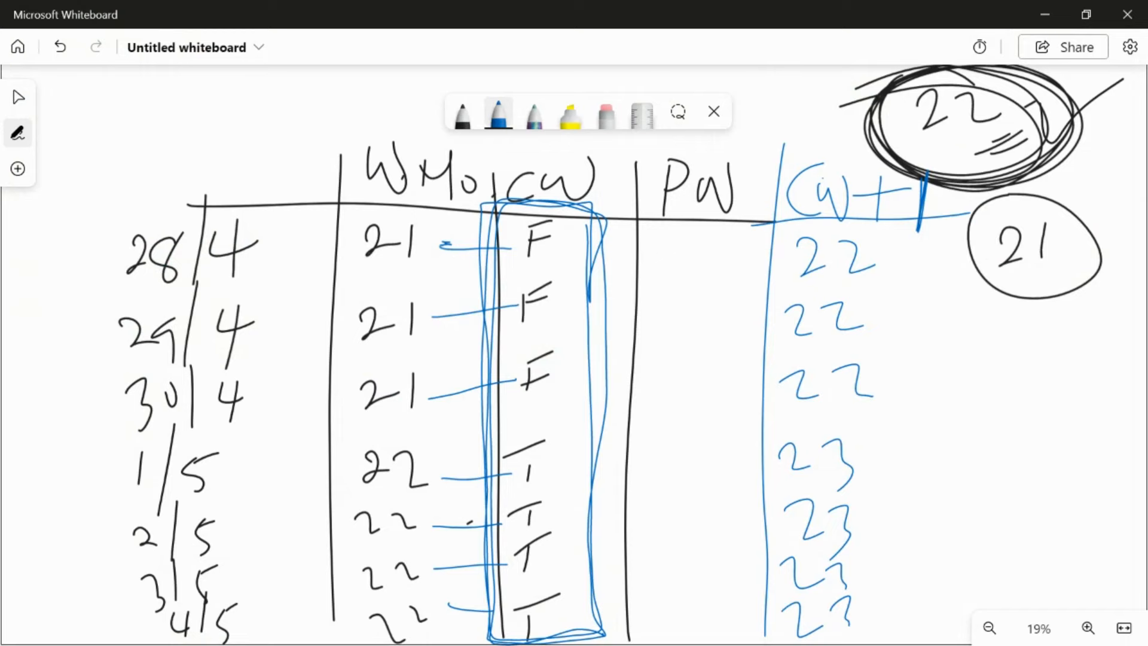
- Highlight WEEKNUM(DATE(2022, 10, 8)) under IsPreviousWeek in Power BI Desktop, and mark the circled 22 in blue in Microsoft Whiteboard
key(alt+Tab)
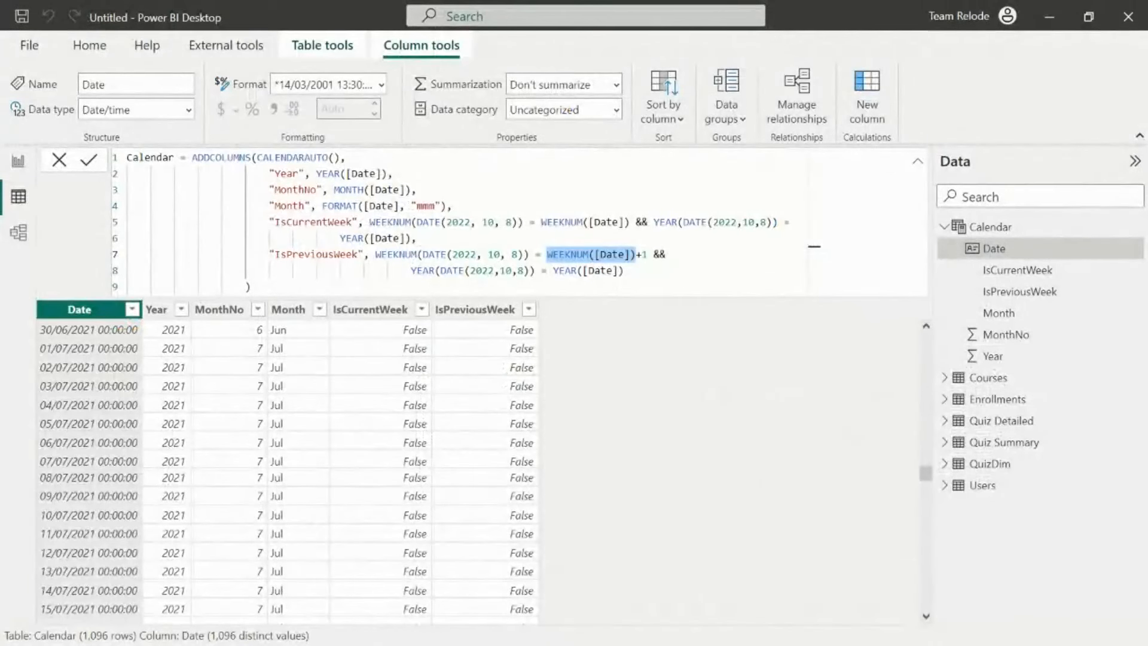
click(377, 254)
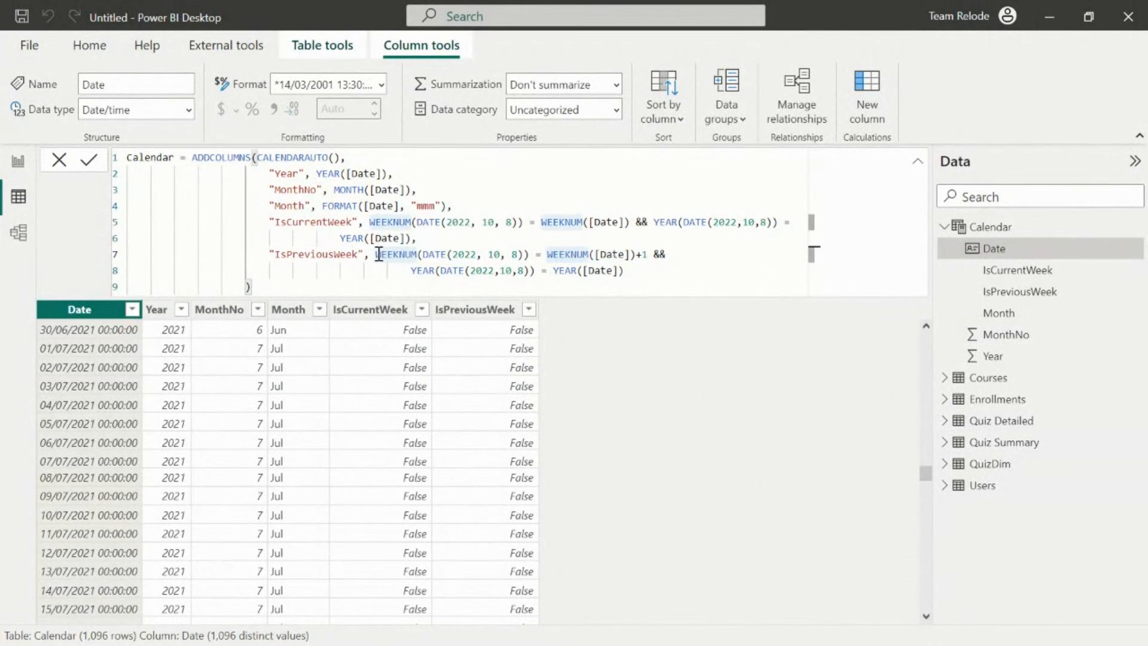
drag(377, 254, 529, 256)
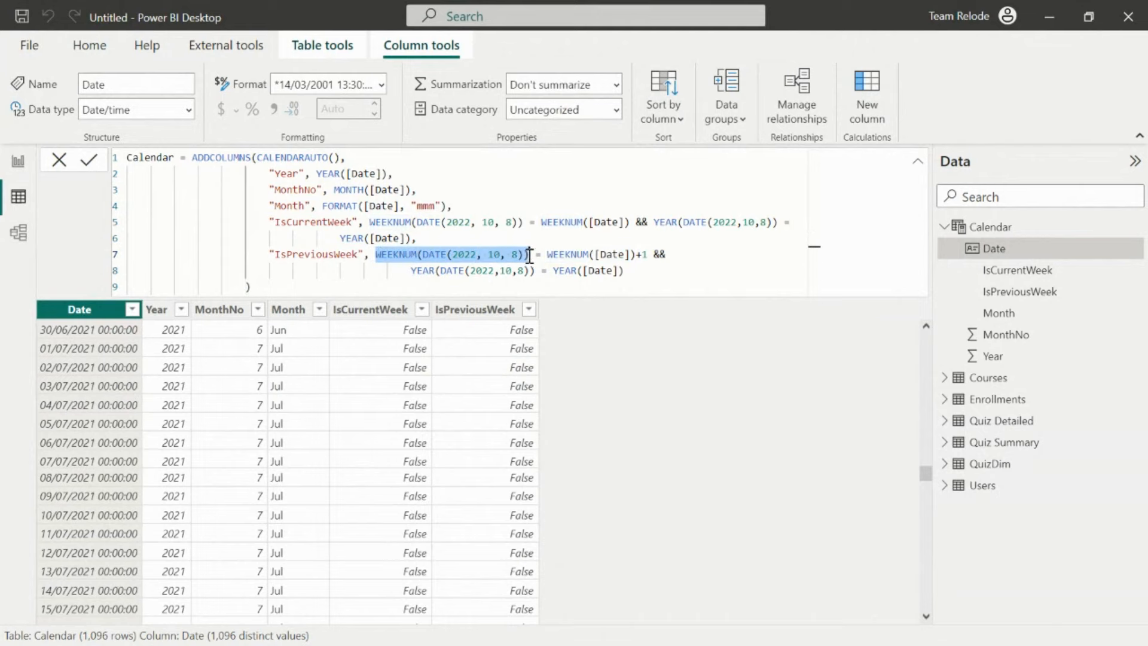
key(alt+Tab)
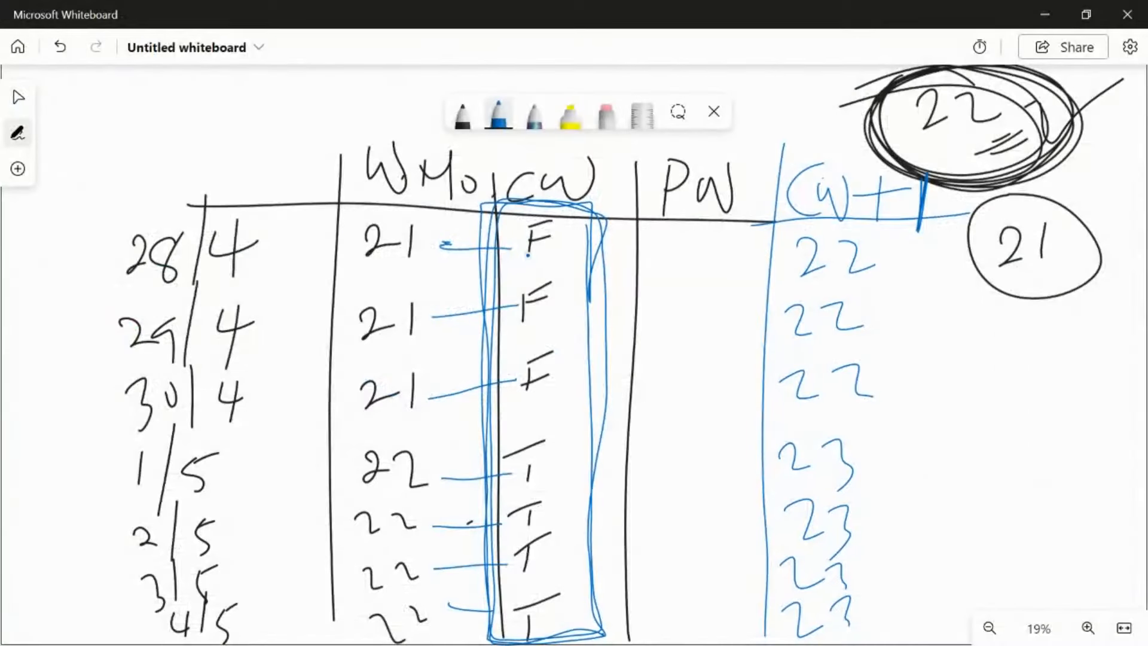
mouse_move(1079, 114)
mouse_down()
mouse_move(1124, 97)
mouse_move(1056, 125)
mouse_up()
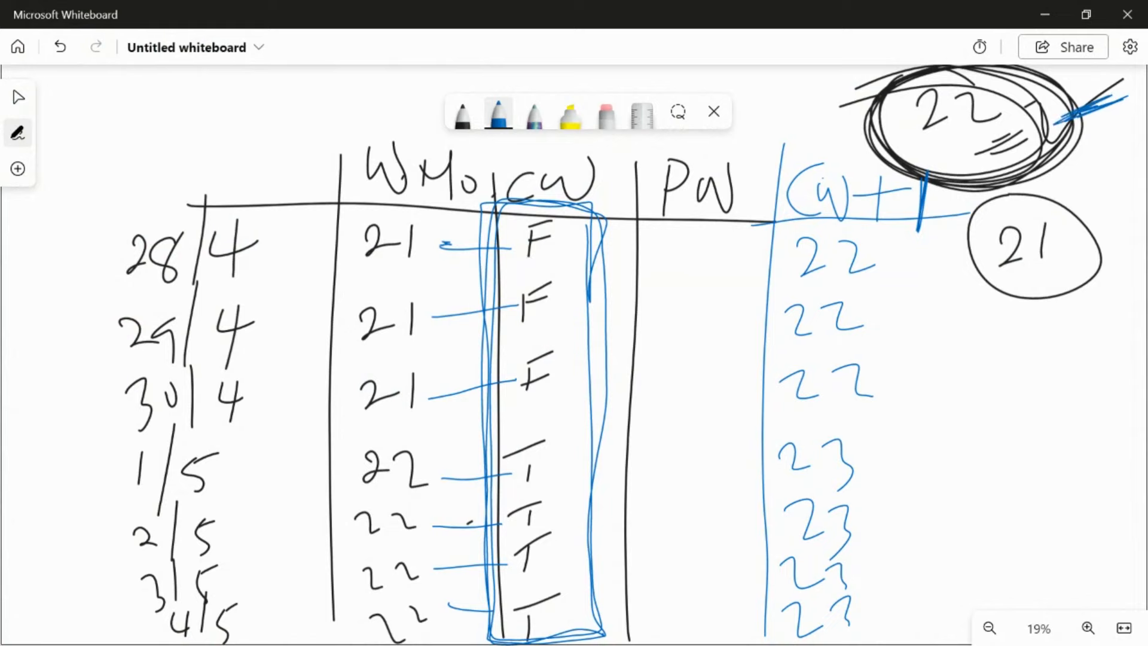
- Highlight WEEKNUM([Date])+1 in Power BI Desktop, and circle the CW+1 heading in blue in Microsoft Whiteboard
key(alt+Tab)
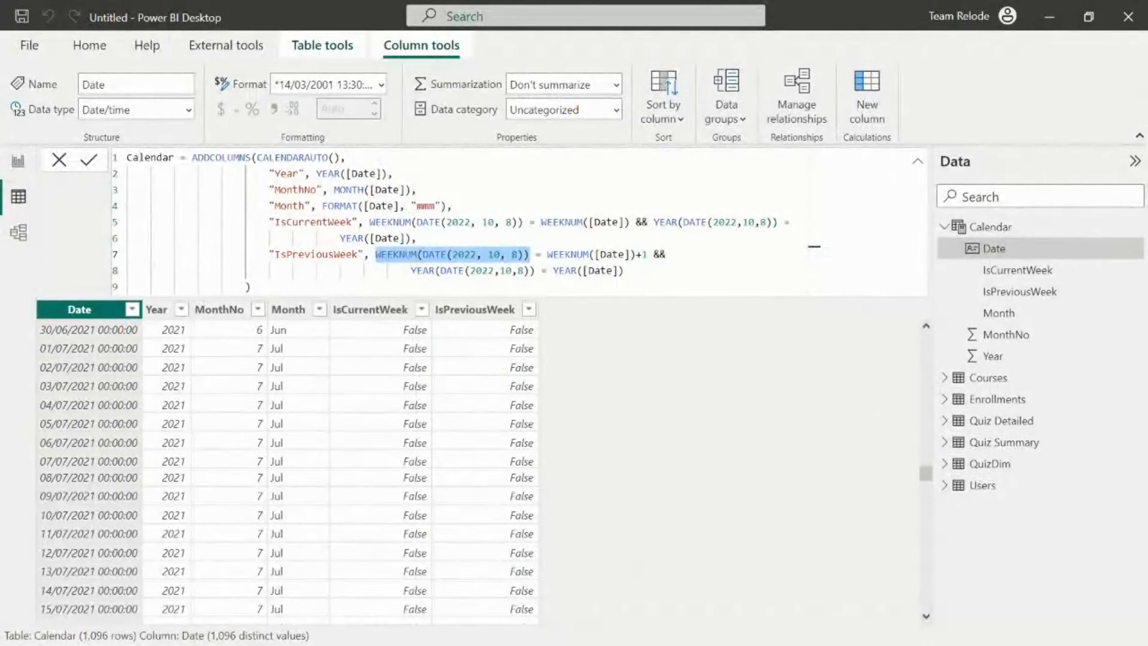
drag(545, 255, 649, 255)
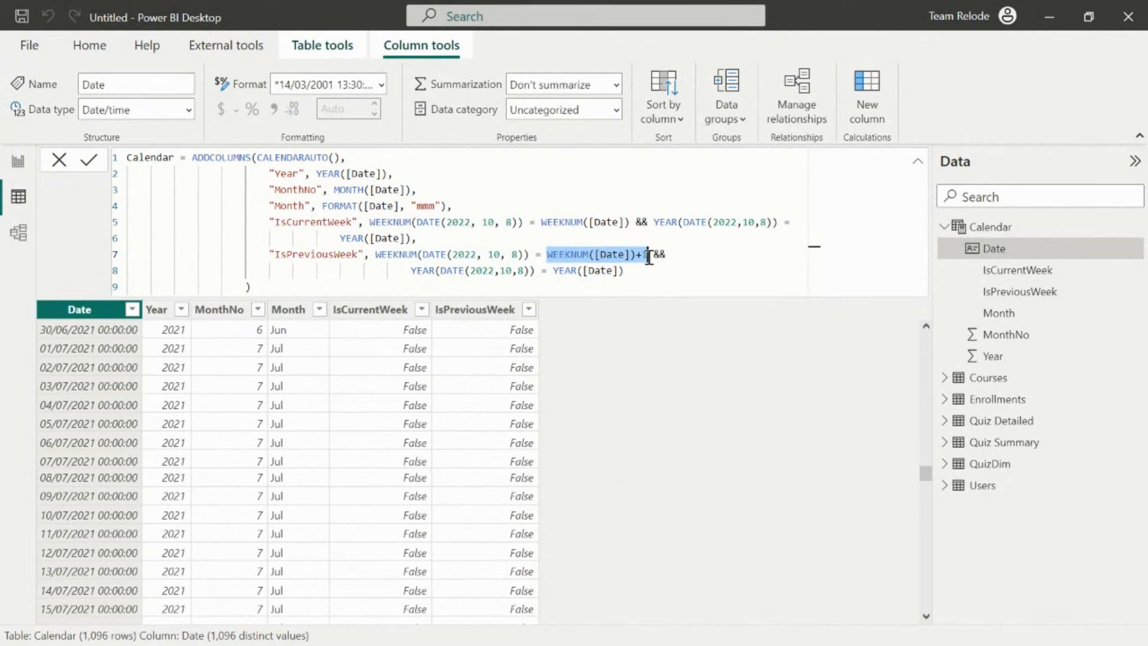
key(alt+Tab)
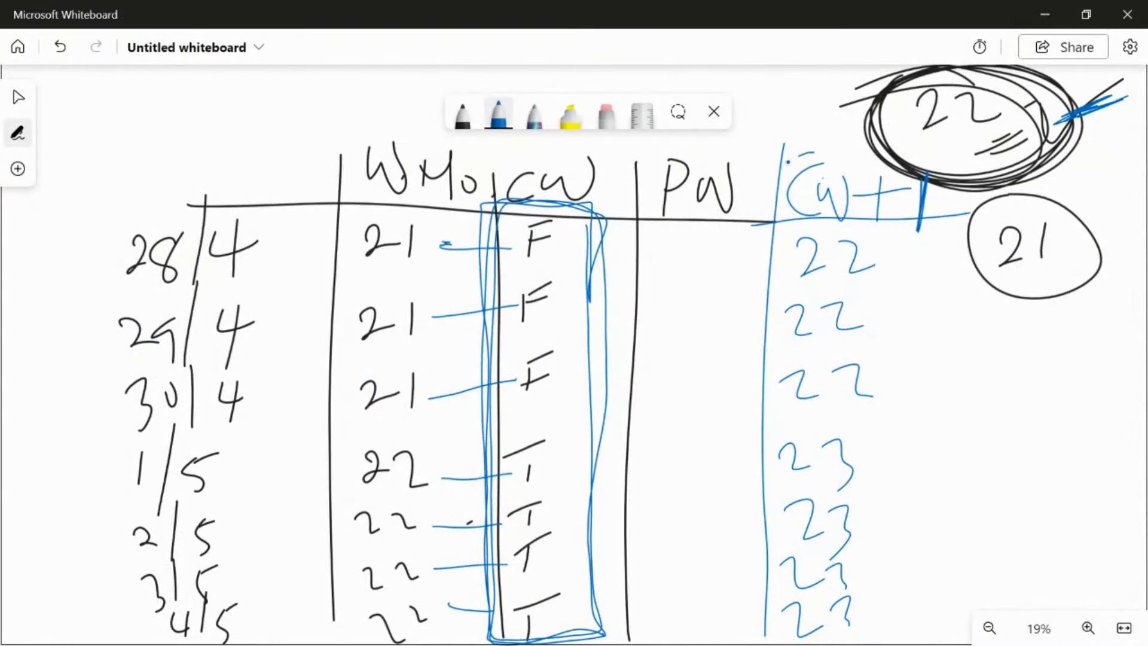
mouse_move(798, 154)
mouse_down()
mouse_move(816, 242)
mouse_move(962, 233)
mouse_move(924, 152)
mouse_move(822, 141)
mouse_move(778, 182)
mouse_move(798, 239)
mouse_move(875, 252)
mouse_move(981, 193)
mouse_move(903, 141)
mouse_move(818, 147)
mouse_up()
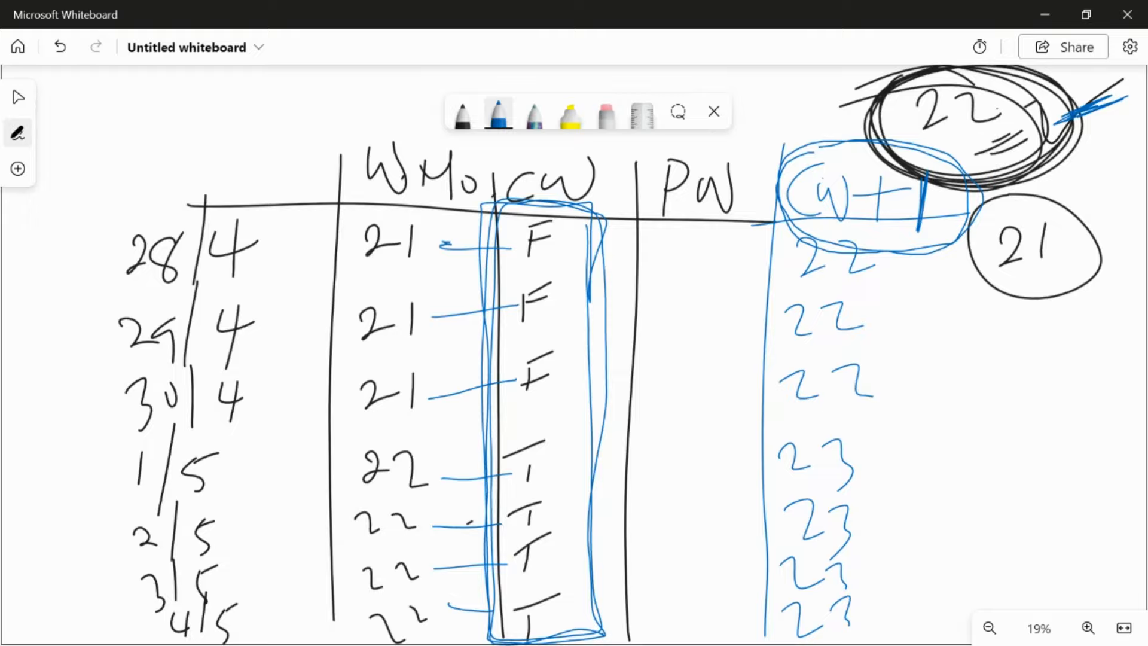
- Write T in the PW column for the 28/4, 29/4 and 30/4 rows
drag(700, 245, 693, 289)
drag(667, 246, 739, 224)
drag(670, 316, 715, 306)
drag(685, 390, 676, 422)
drag(664, 388, 706, 365)
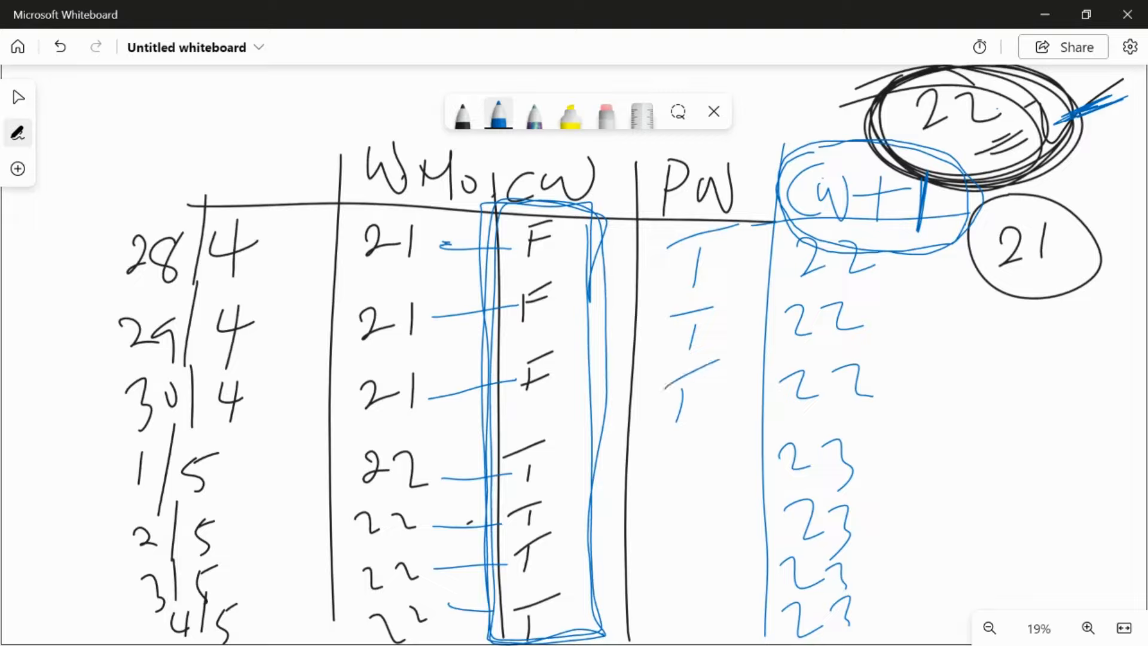
- Write F in the PW column for the 1/5, 2/5 and 3/5 rows, and switch back to Power BI Desktop
drag(678, 479, 672, 504)
drag(669, 463, 707, 441)
drag(666, 484, 694, 474)
mouse_move(685, 534)
mouse_down()
mouse_move(672, 567)
mouse_move(729, 504)
mouse_up()
drag(680, 554, 694, 544)
mouse_move(693, 588)
mouse_down()
mouse_move(685, 623)
mouse_move(733, 584)
mouse_up()
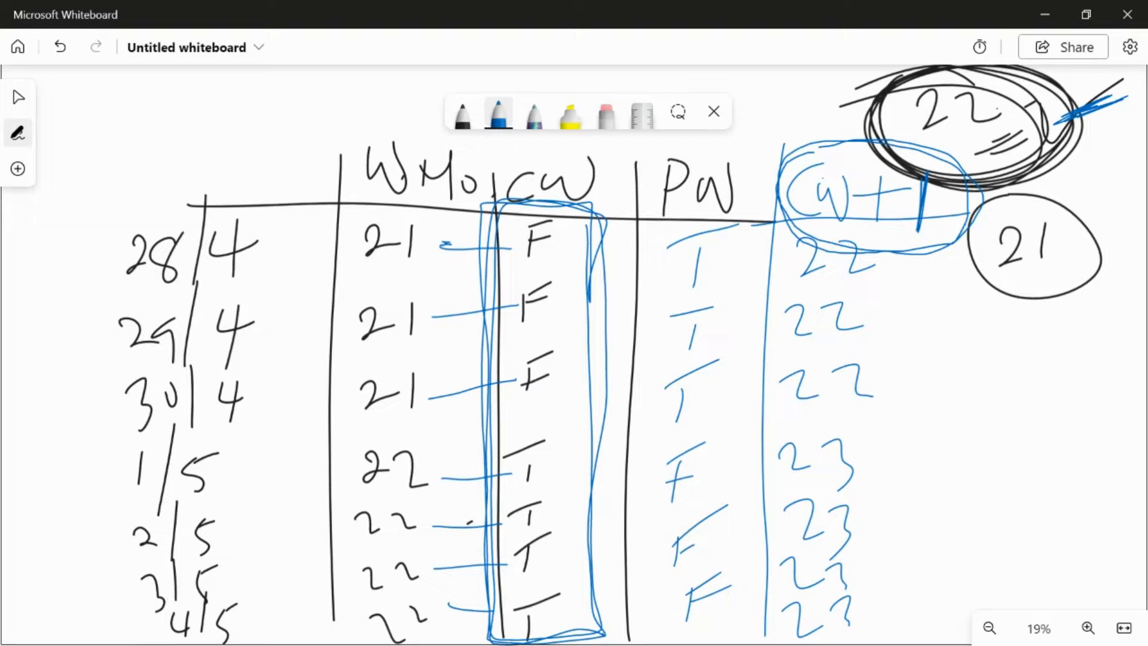
key(alt+Tab)
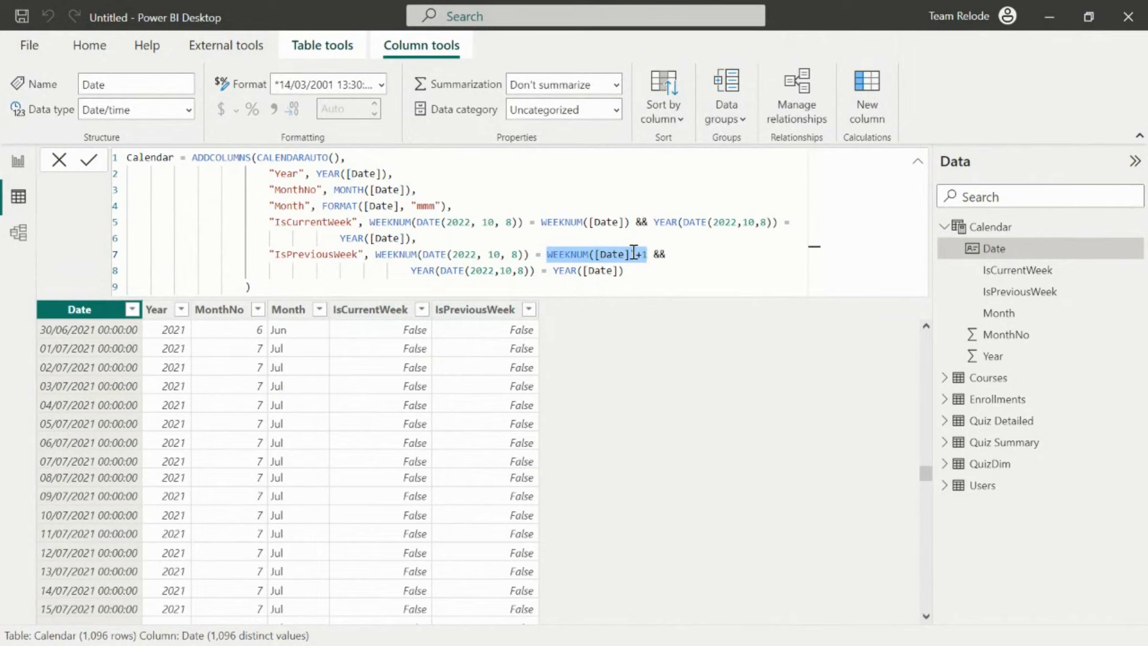
- Collapse the Calendar formula and add a new model diagram layout named Enrollments
click(917, 162)
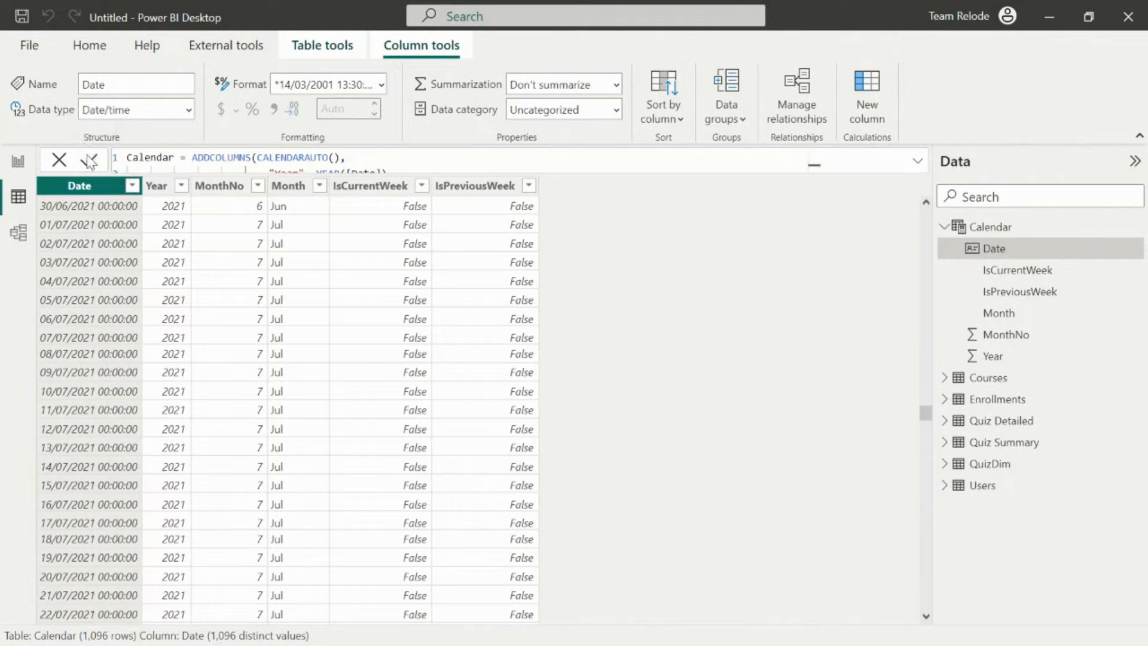
click(19, 234)
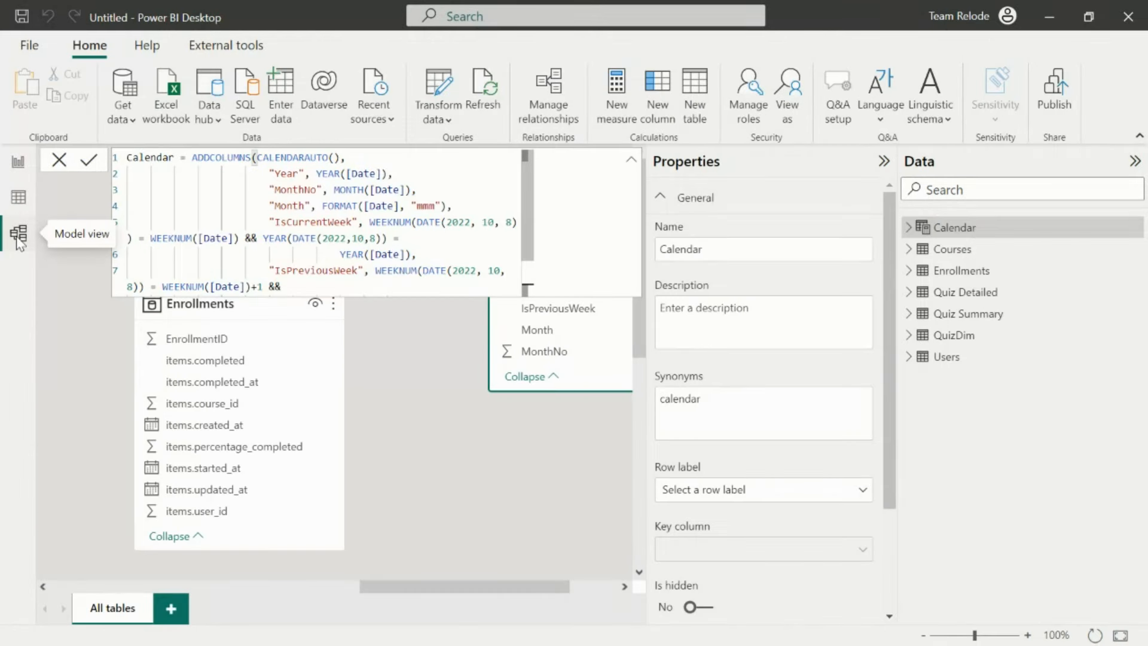
click(631, 159)
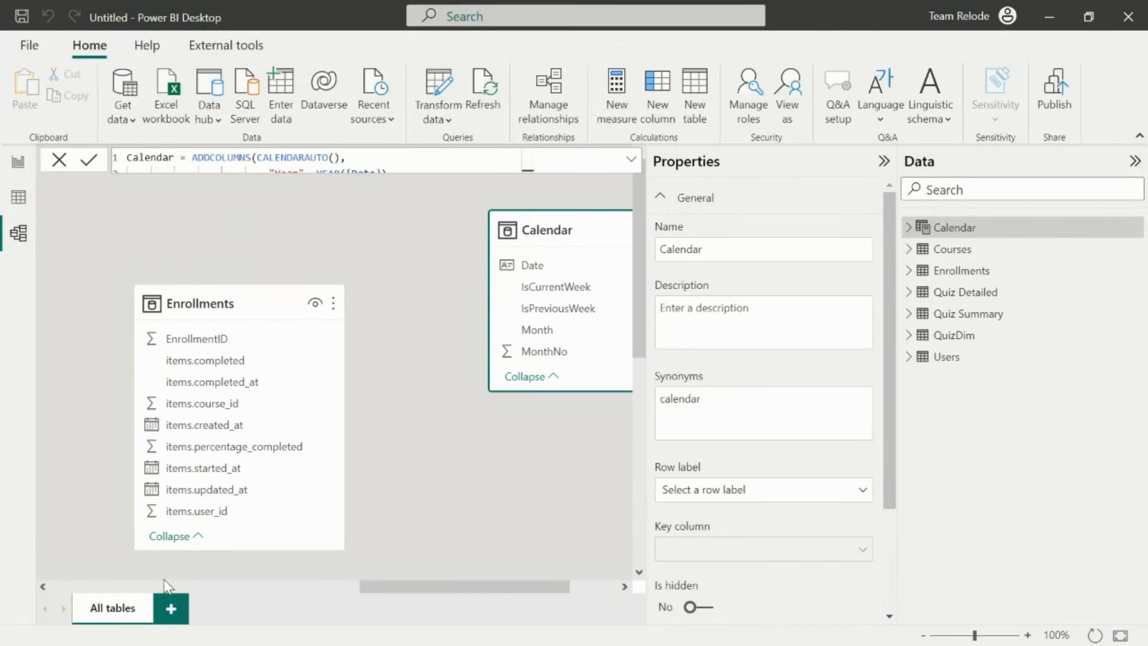
click(171, 609)
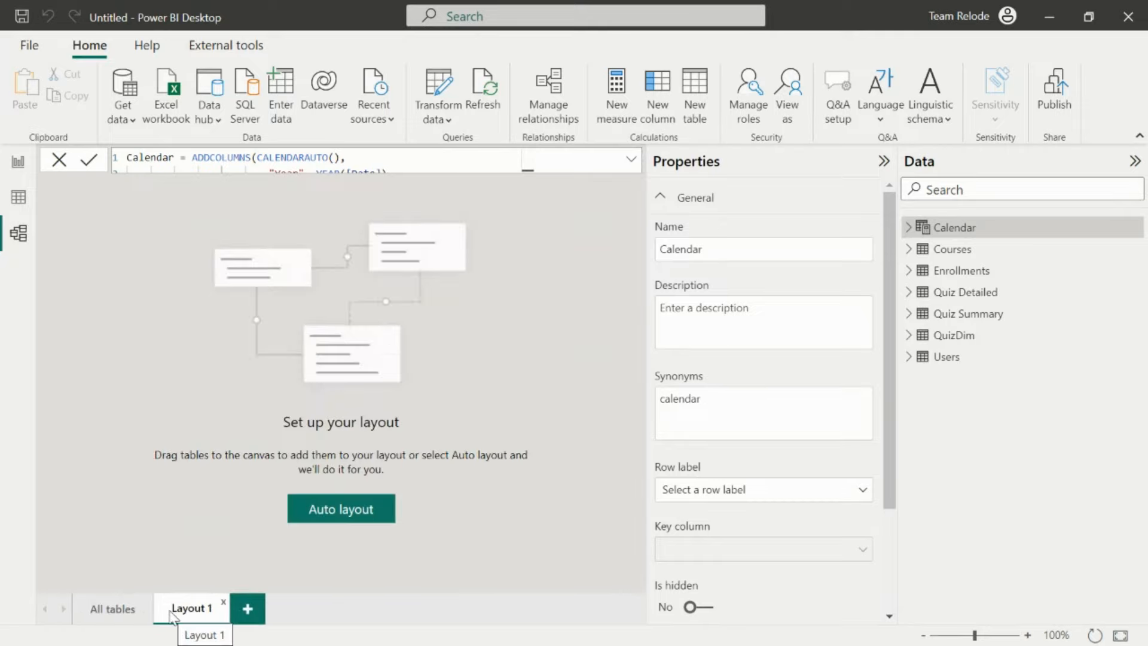
double_click(193, 609)
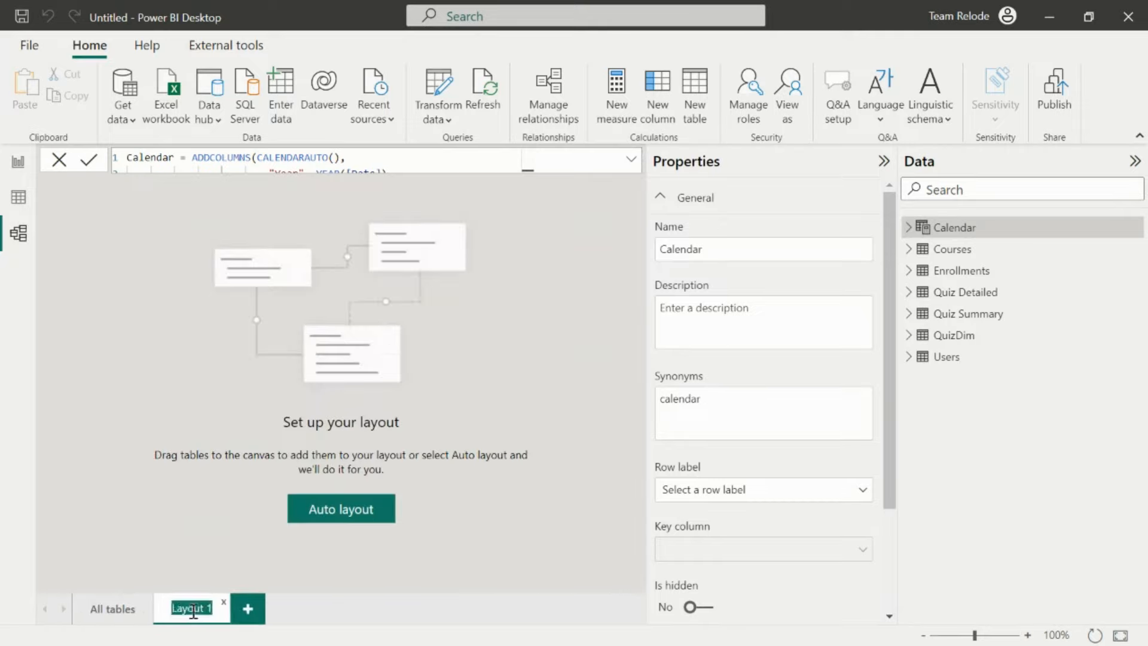
text(Enrollments)
key(Return)
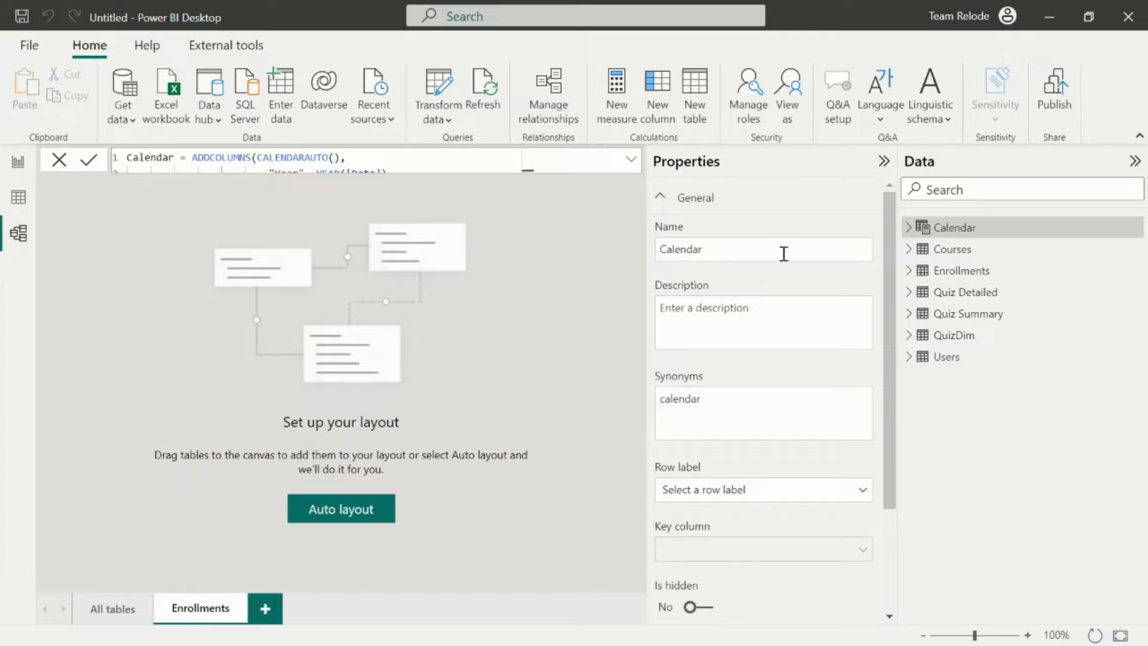
- Add the Enrollments, Users, Courses and Calendar tables to the Enrollments layout, with the diagram zoomed to 70%
drag(969, 270, 361, 311)
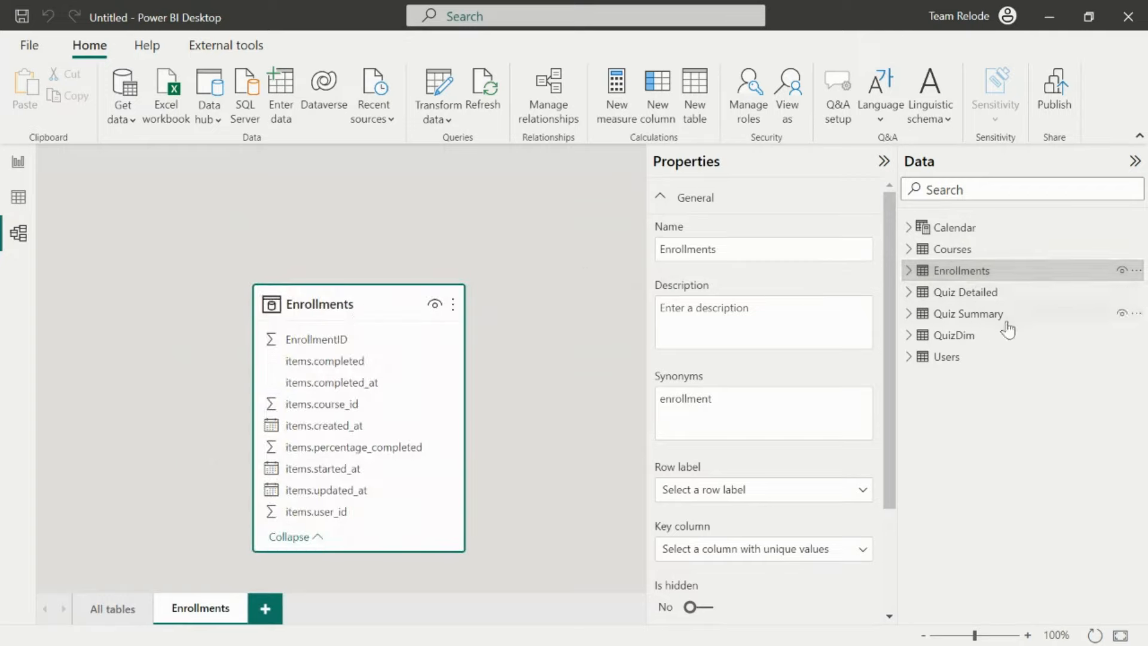
drag(948, 358, 525, 238)
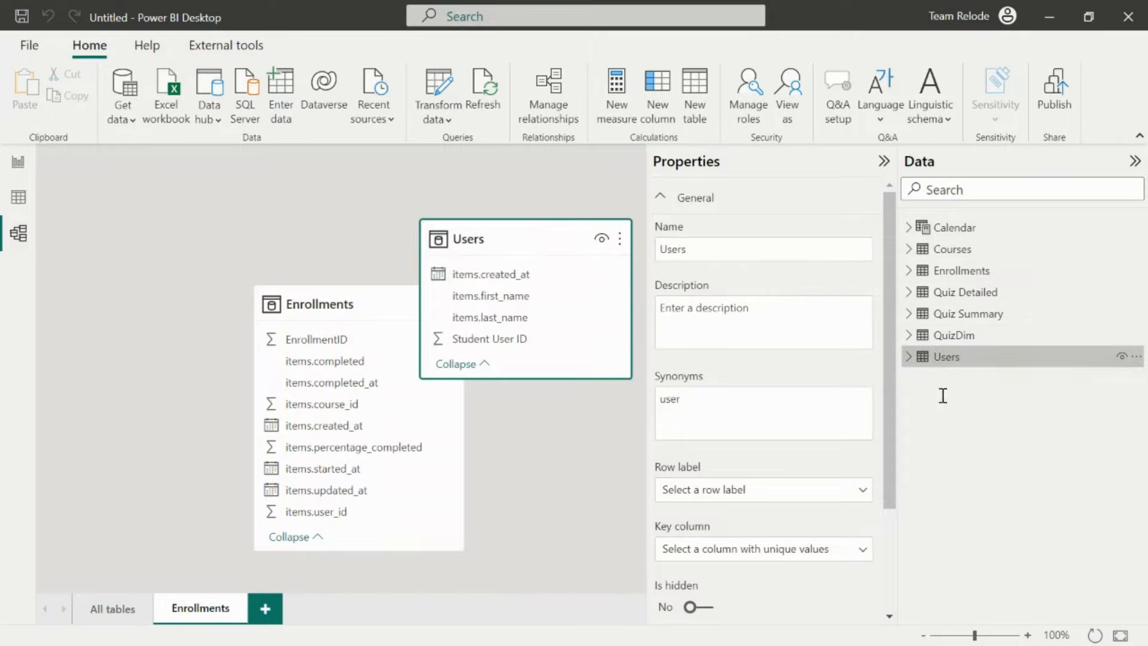
click(923, 635)
click(924, 636)
click(923, 636)
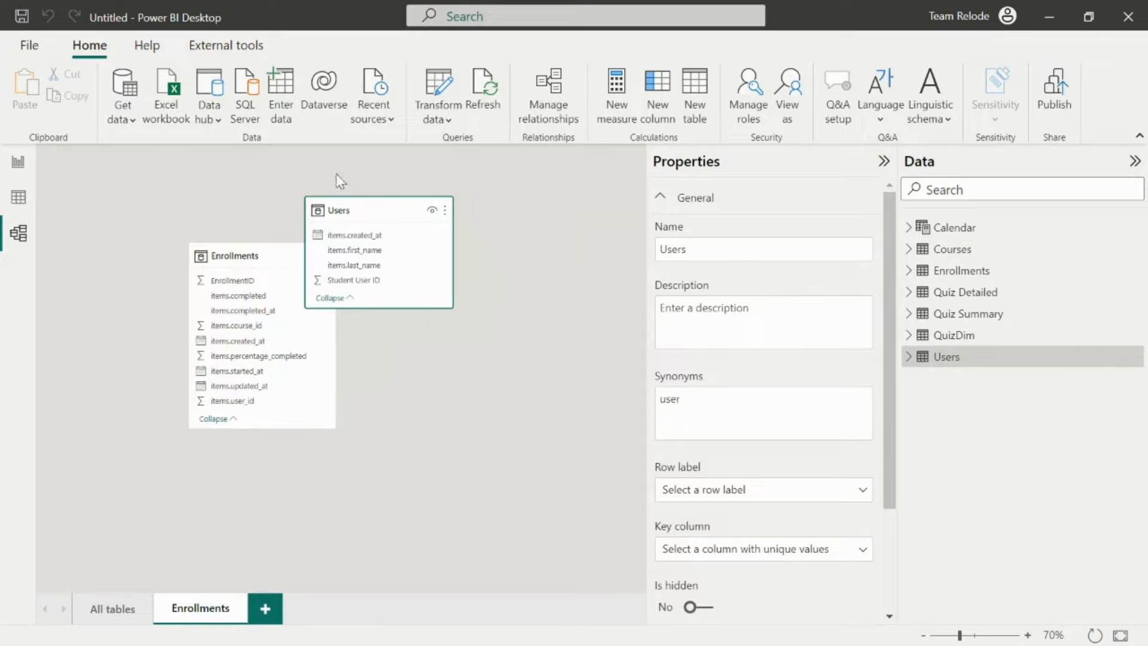
drag(354, 205, 448, 253)
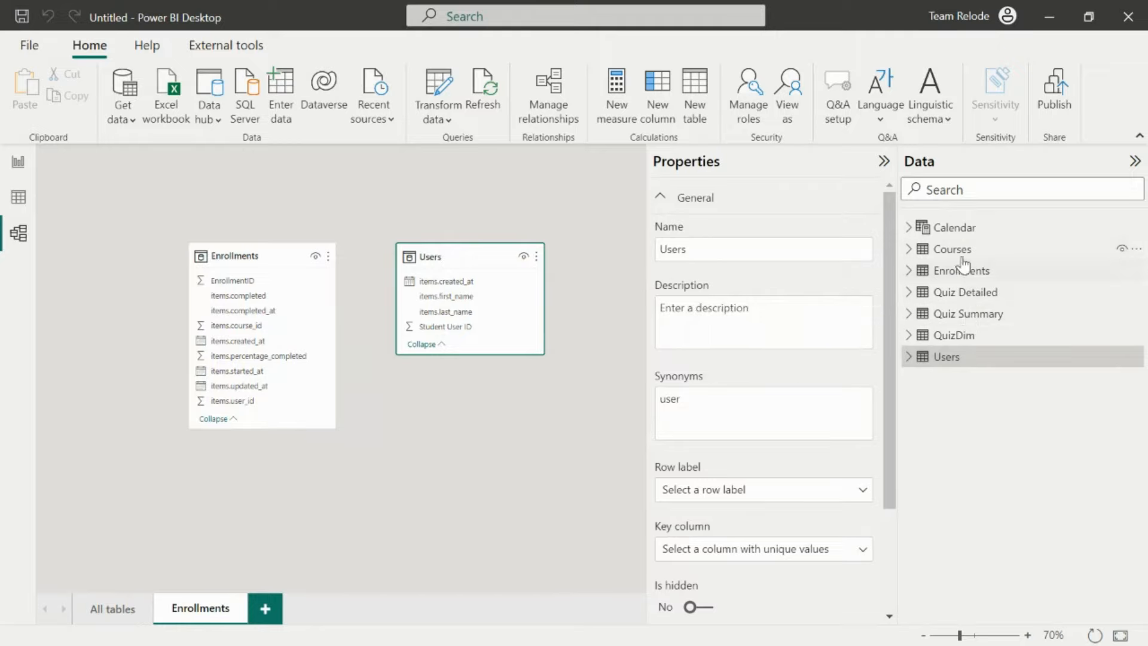
drag(956, 250, 465, 398)
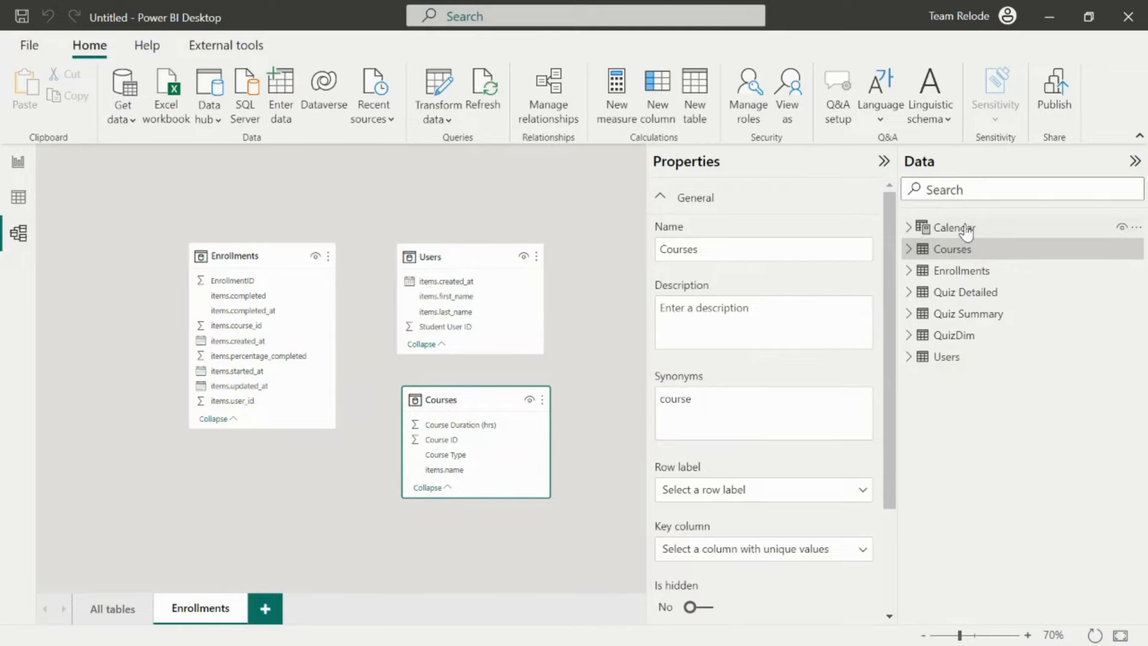
drag(965, 230, 141, 244)
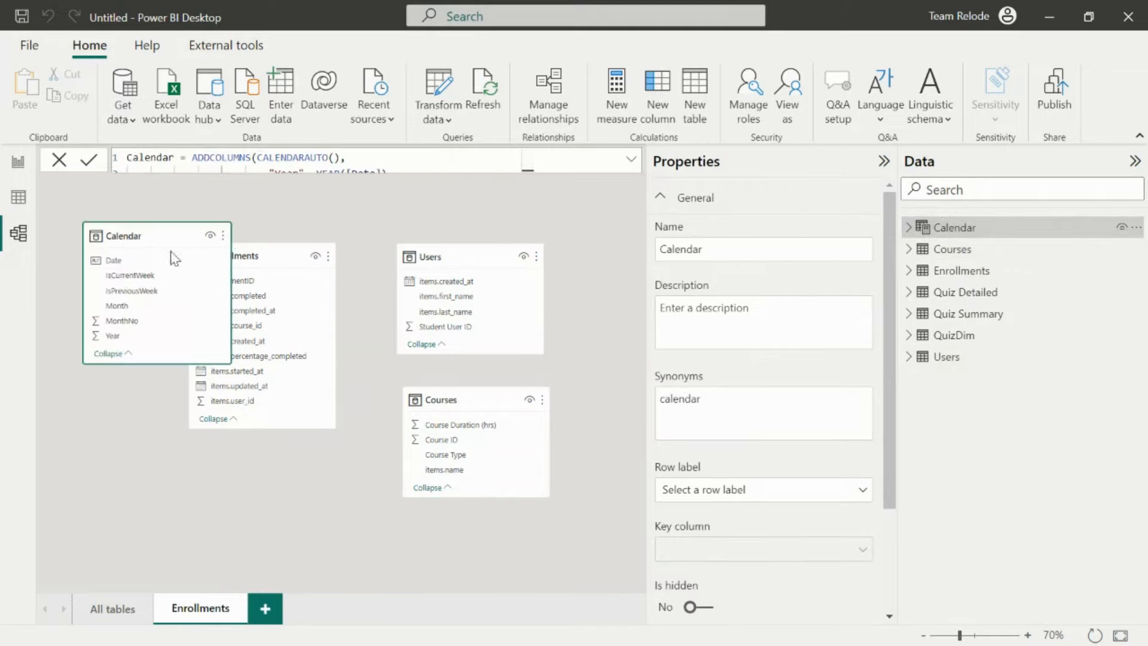
- Arrange the Calendar, Users and Courses tables in a row with the Enrollments table centred below them
click(296, 239)
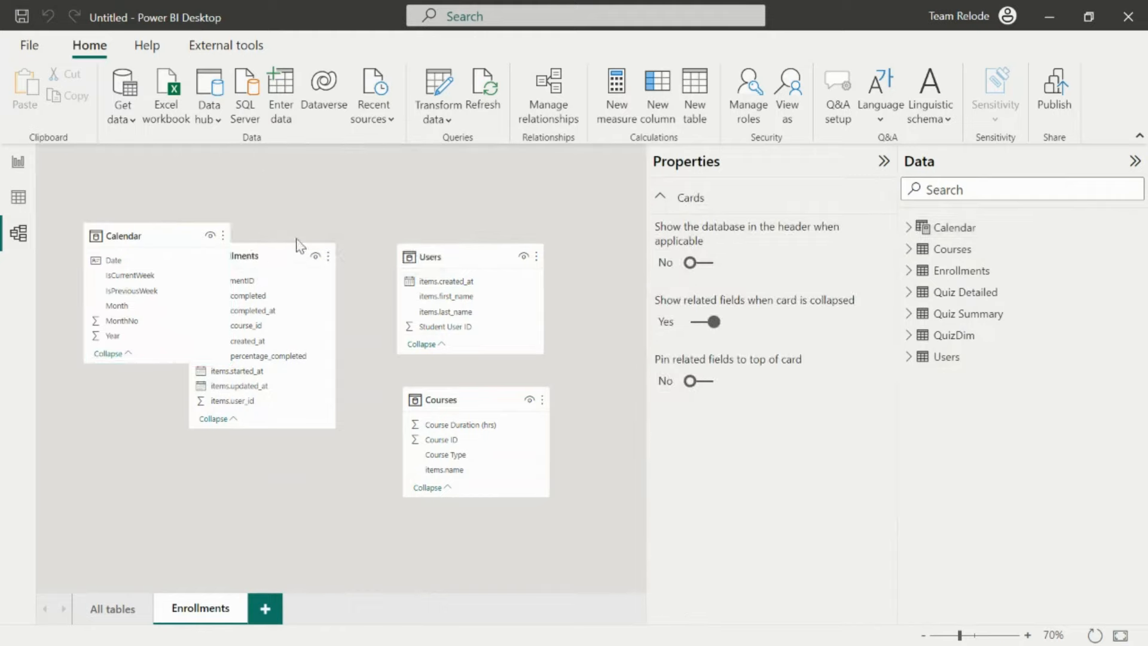
drag(298, 245, 369, 437)
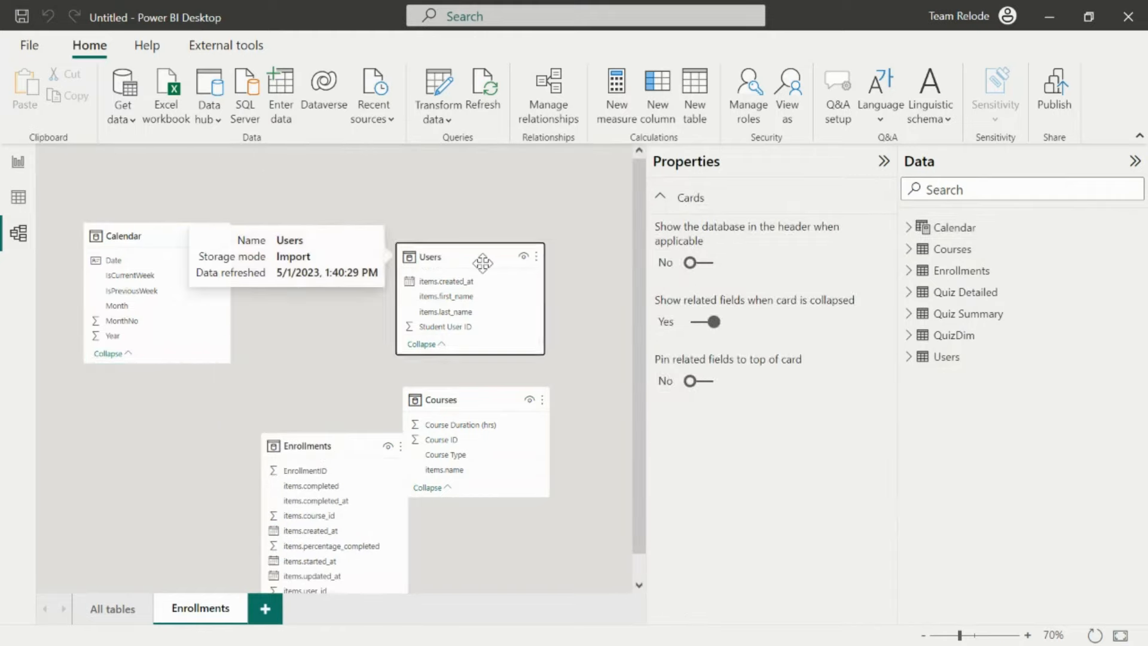
drag(483, 263, 461, 198)
drag(122, 237, 111, 190)
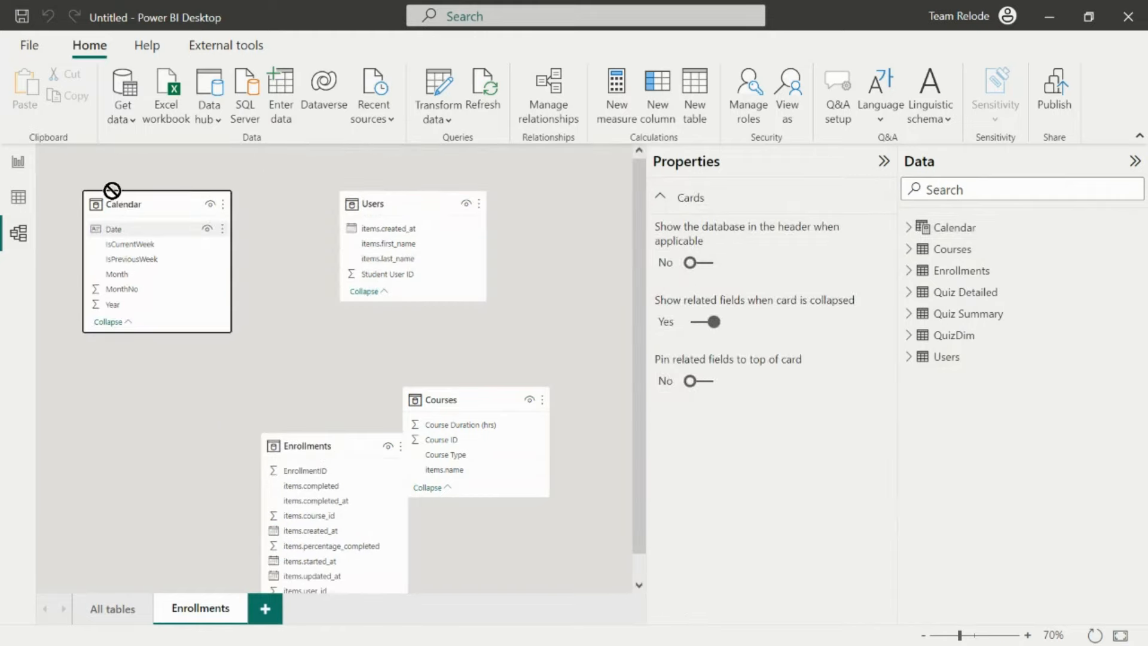
drag(414, 205, 330, 207)
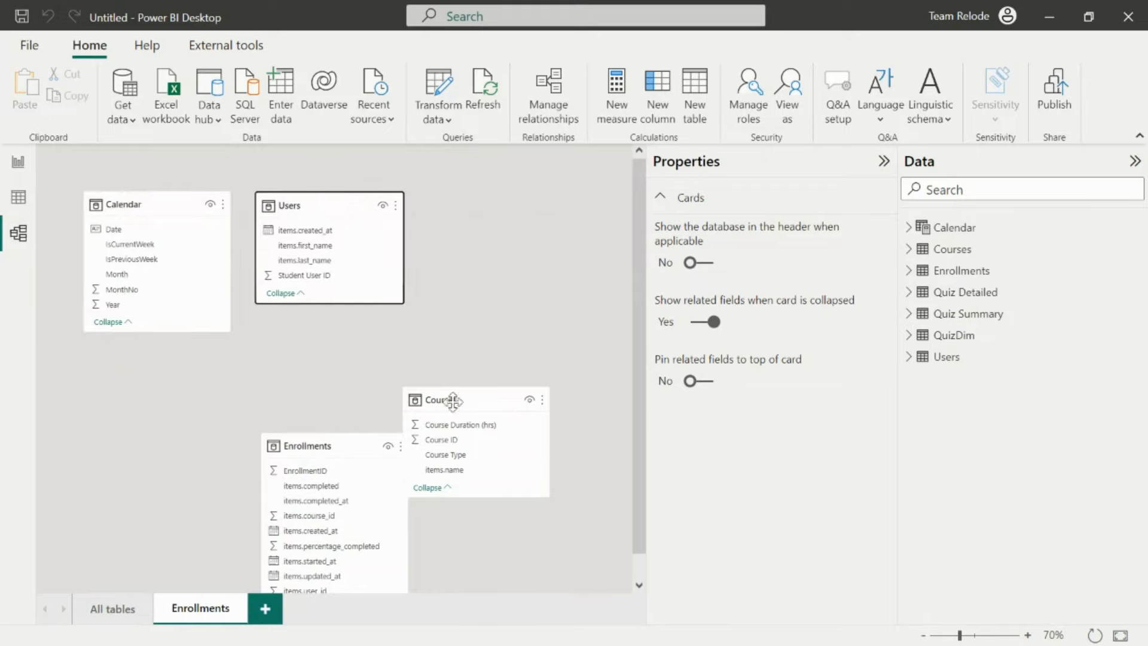
drag(456, 400, 500, 208)
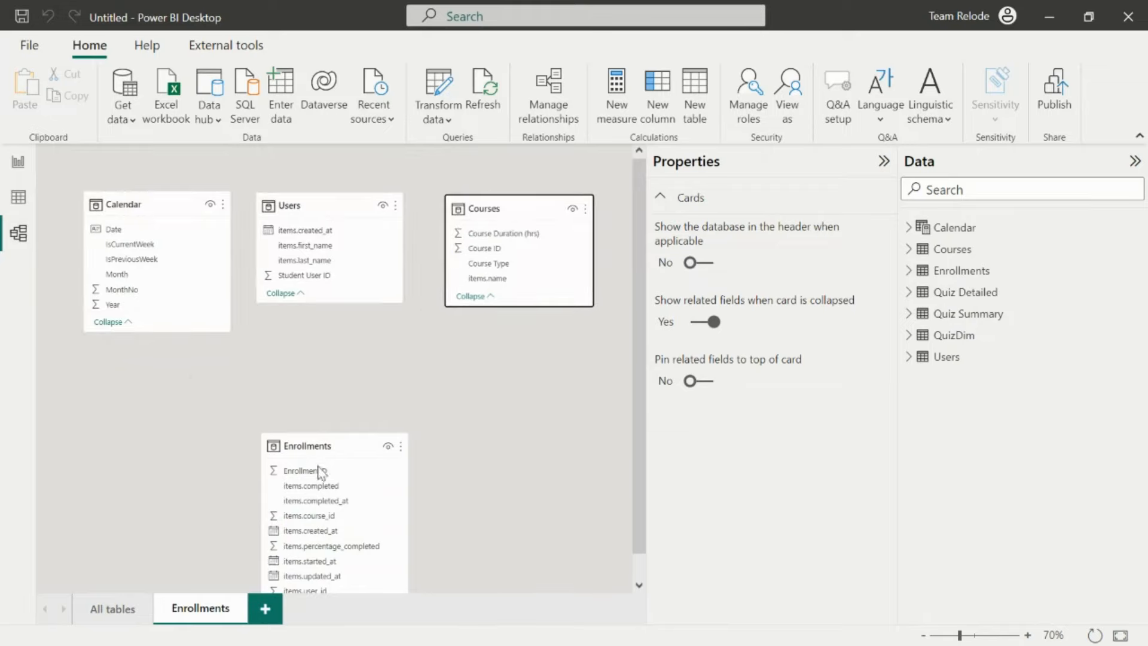
drag(325, 446, 342, 376)
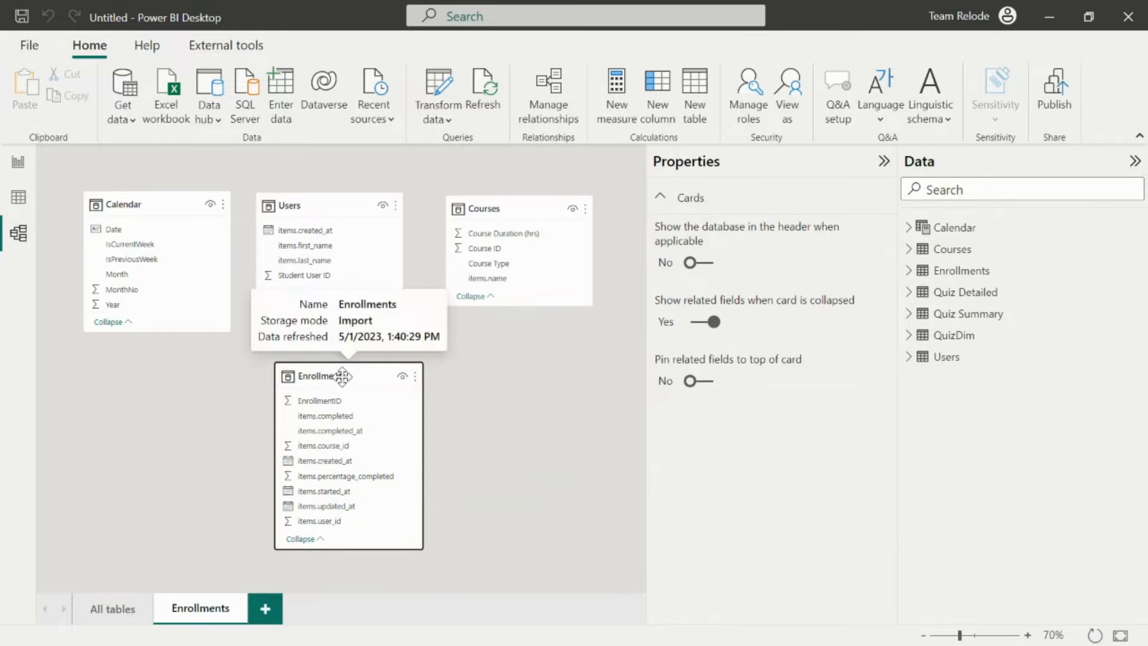
- Relate Student User ID in Users to items.user_id in Enrollments, and Course ID in Courses to items.course_id in Enrollments
click(308, 204)
click(328, 375)
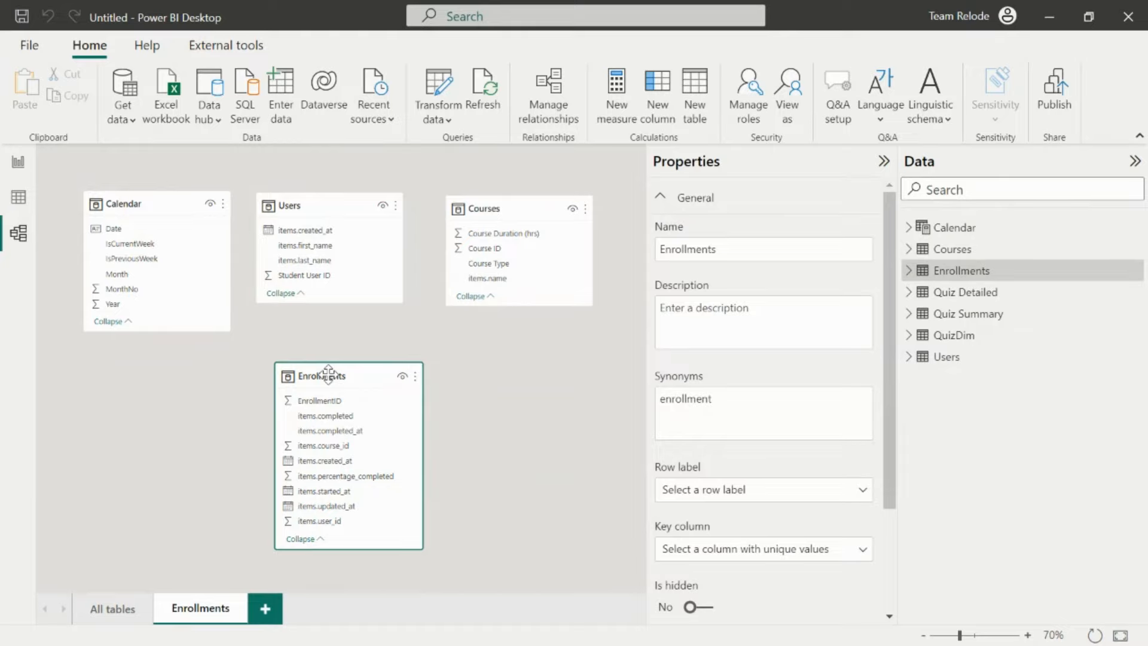
click(314, 276)
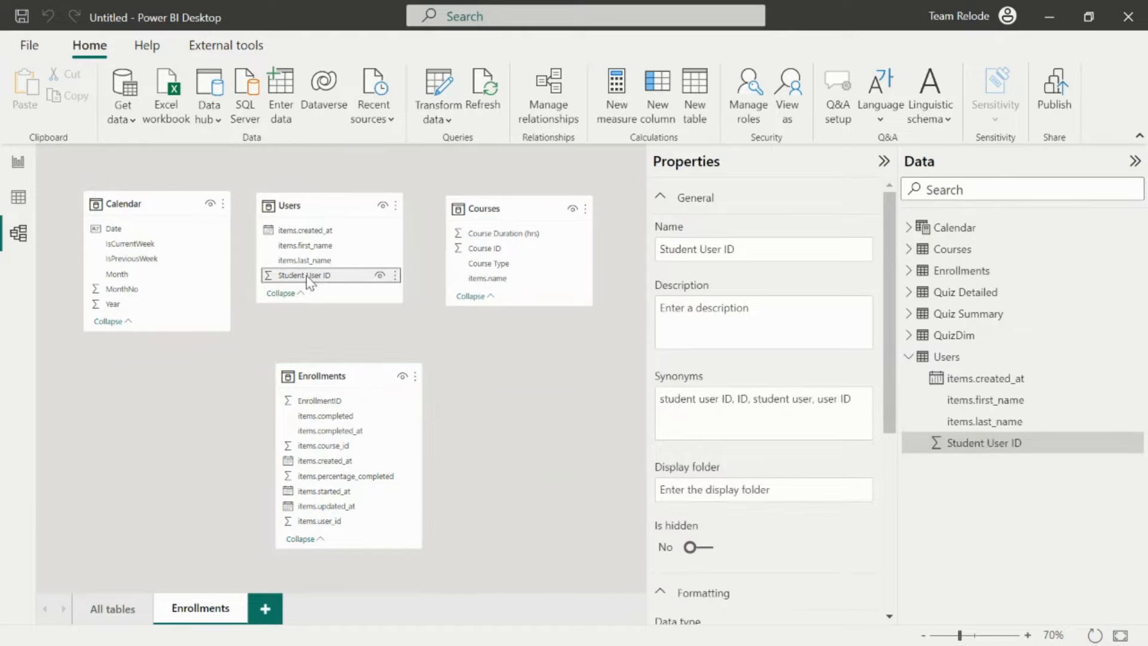
drag(311, 279, 333, 524)
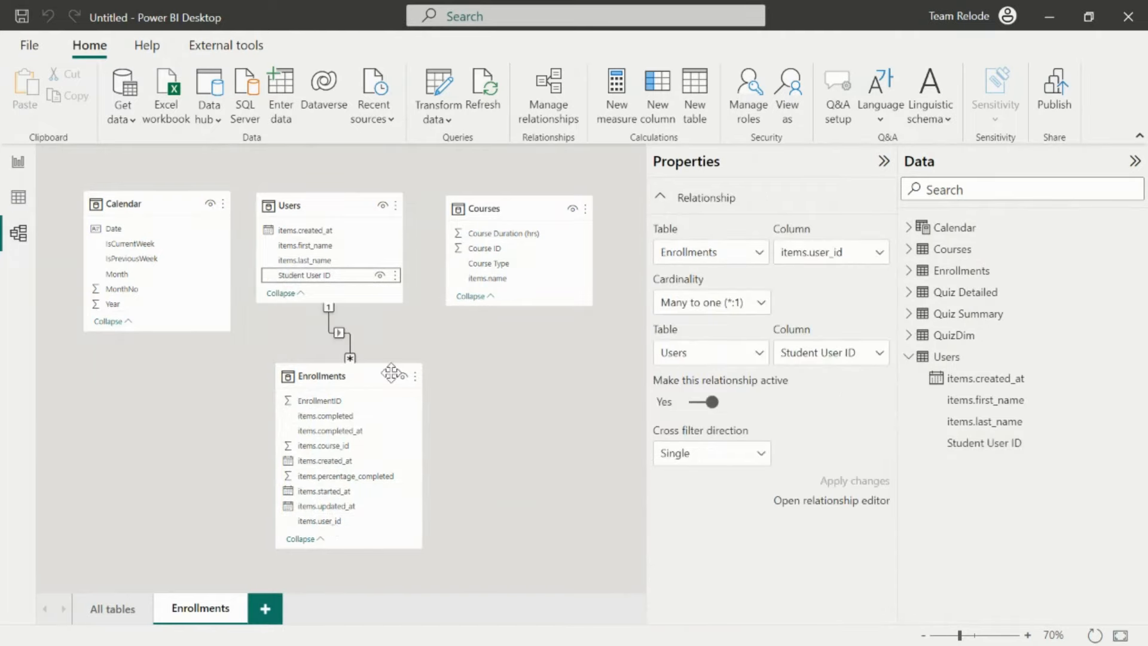
click(358, 377)
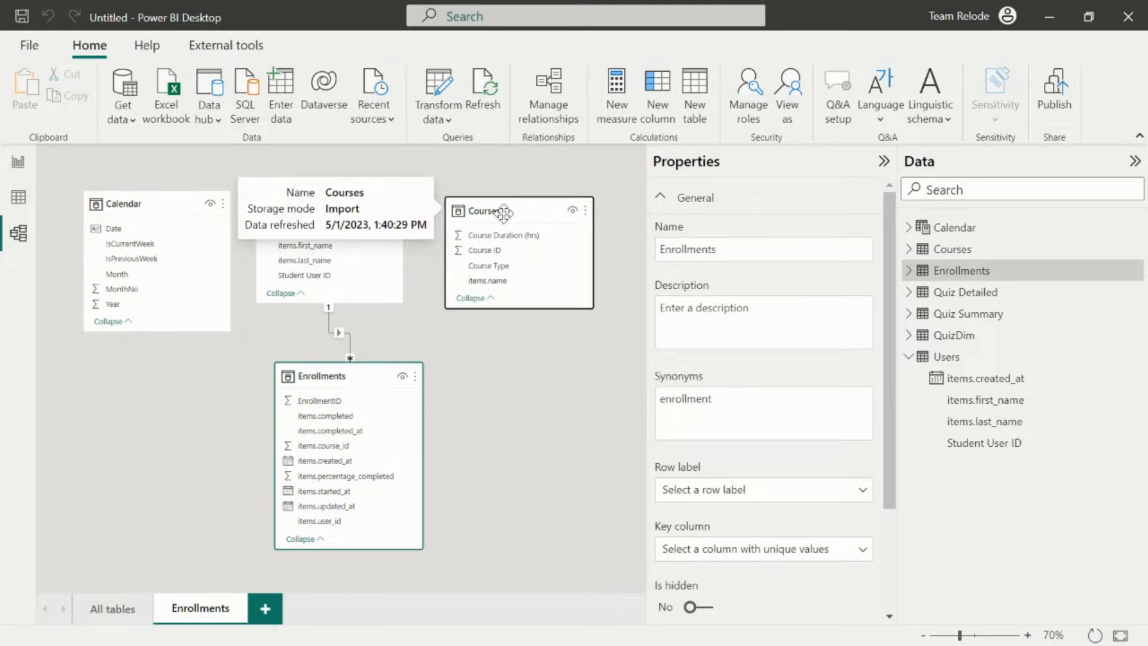
drag(495, 251, 353, 443)
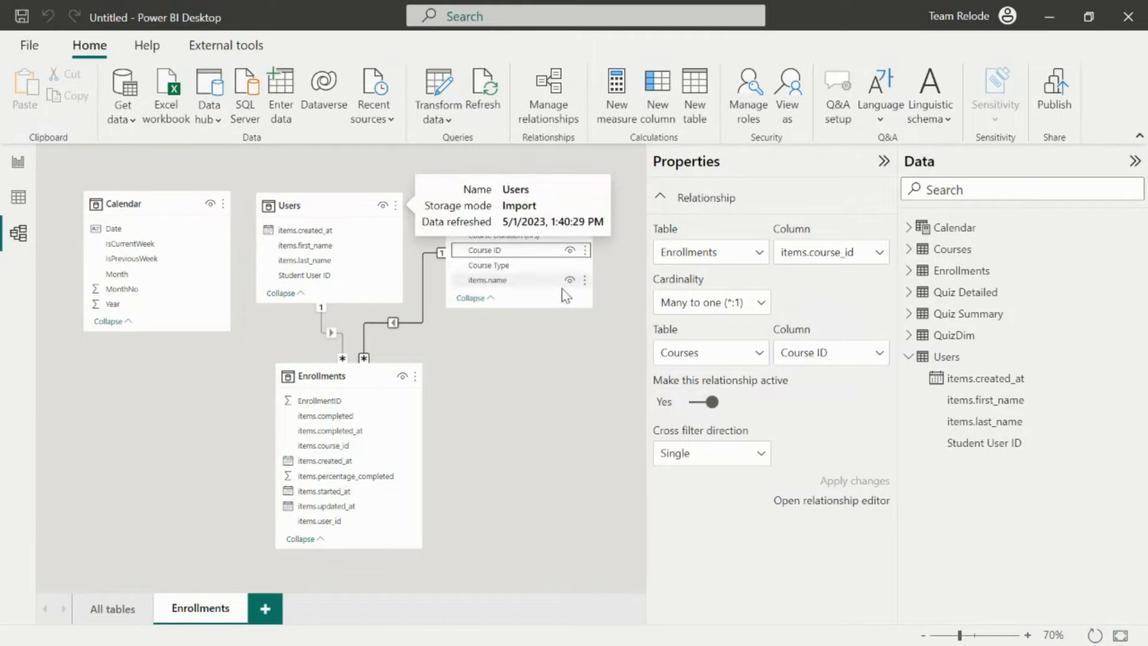
- Review the handwritten Weekly metrics list in Microsoft Whiteboard, and switch back to Power BI Desktop
key(alt+Tab)
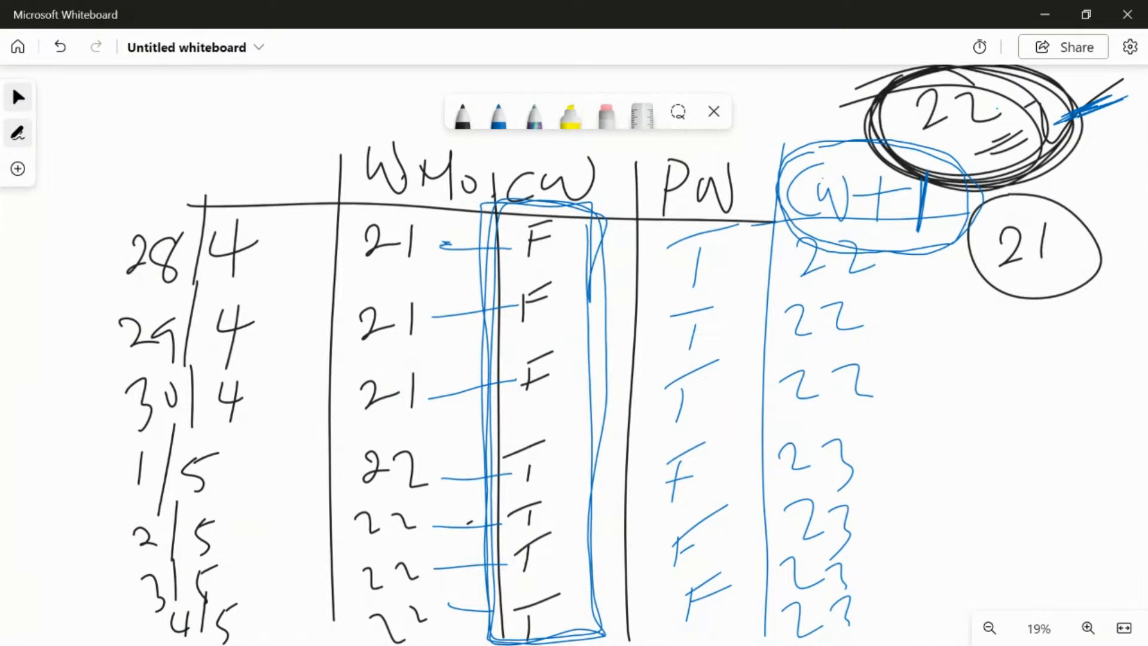
scroll(542, 337, up, 7)
scroll(541, 338, up, 5)
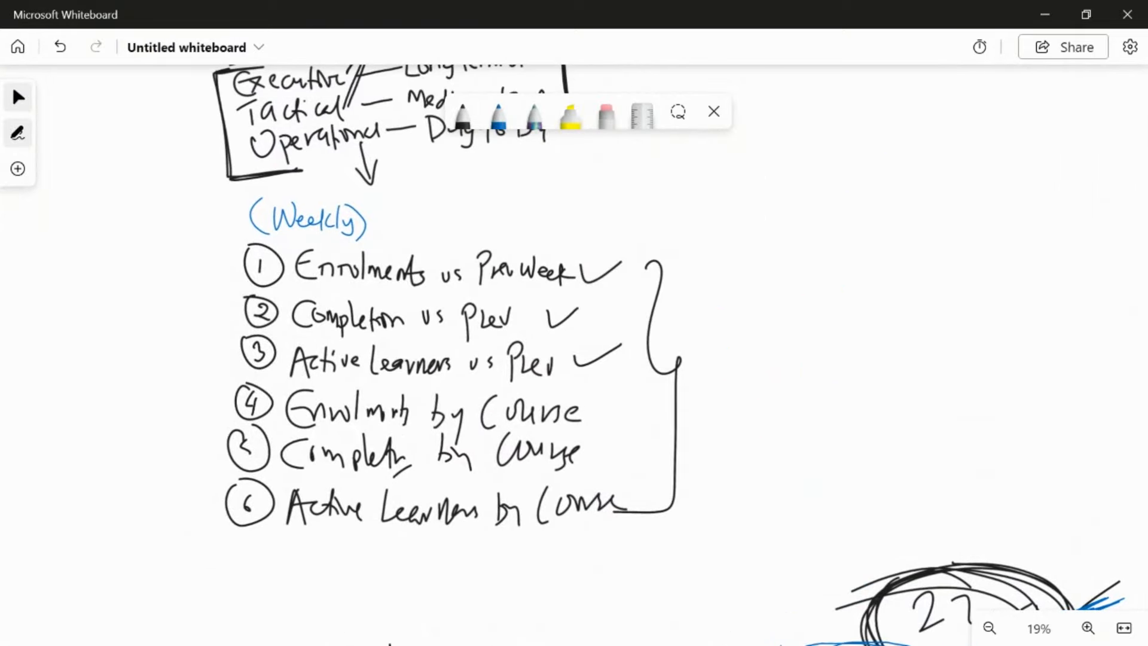
scroll(542, 337, up, 1)
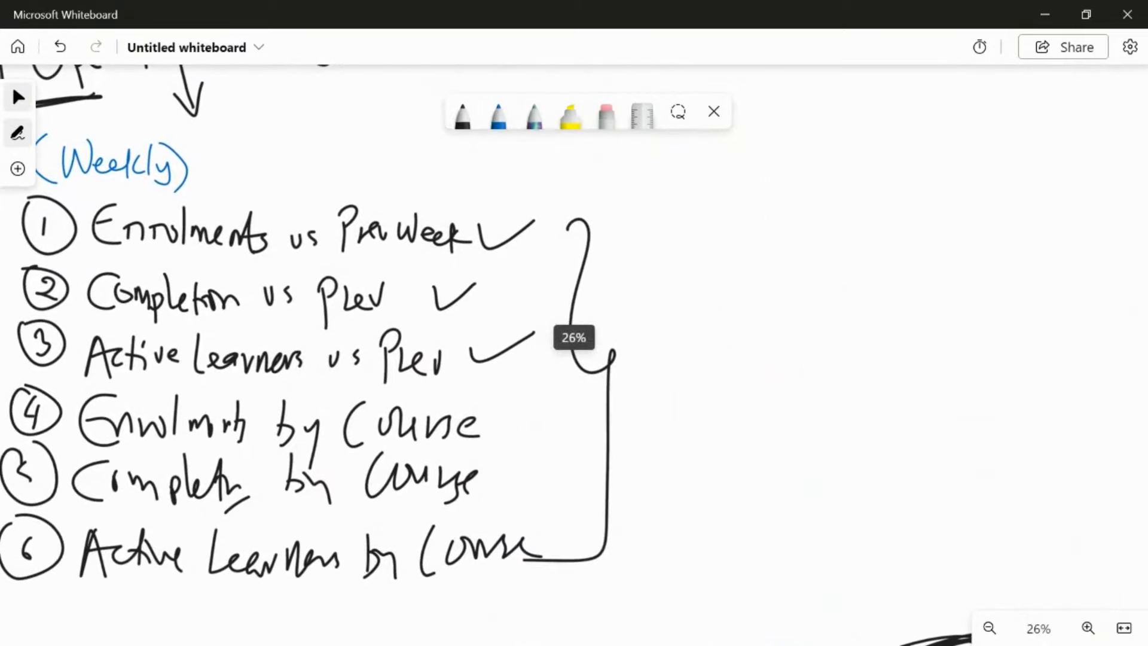
scroll(542, 337, left, 2)
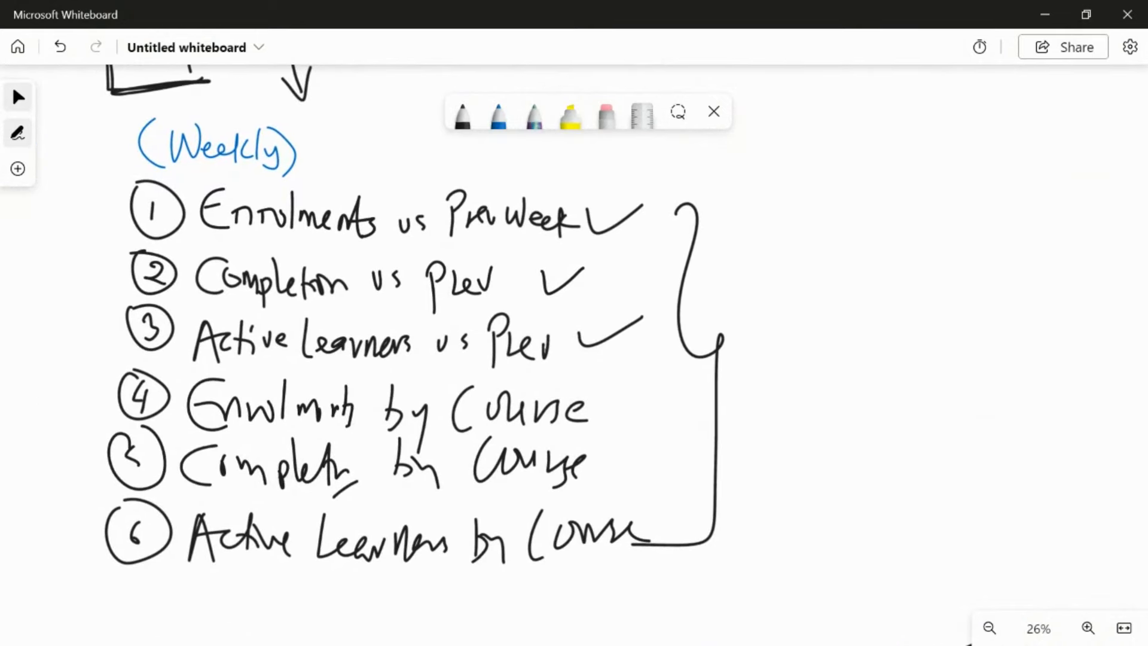
key(alt+Tab)
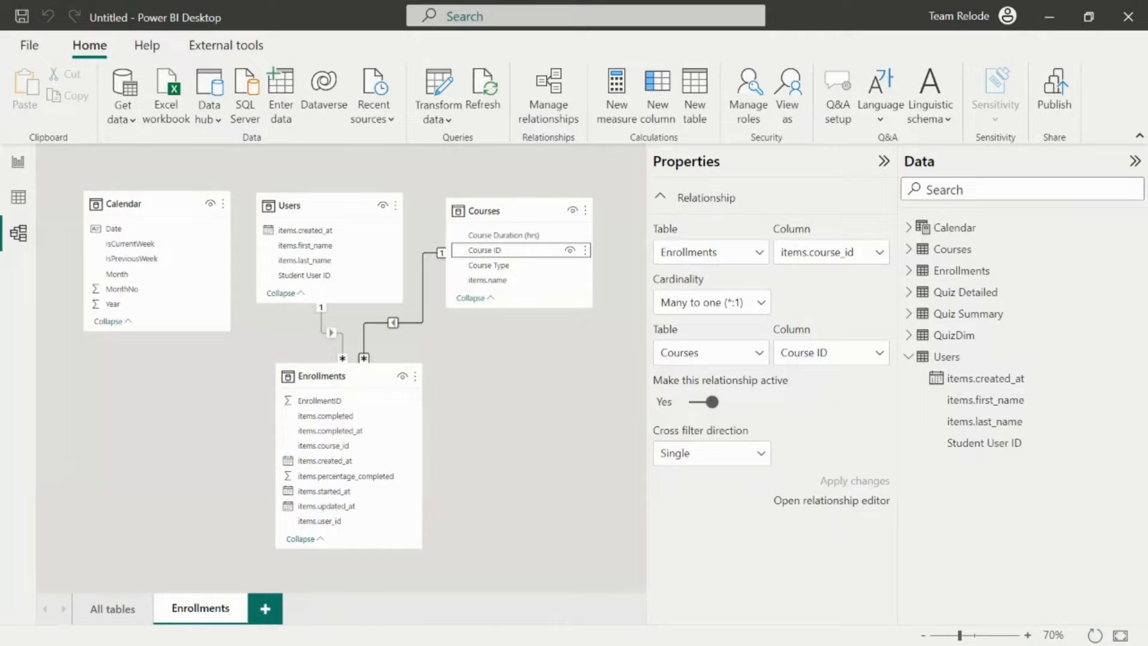
- Check the items.created_at column in the Enrollments data, and relate Date in Calendar to it in the model
click(951, 273)
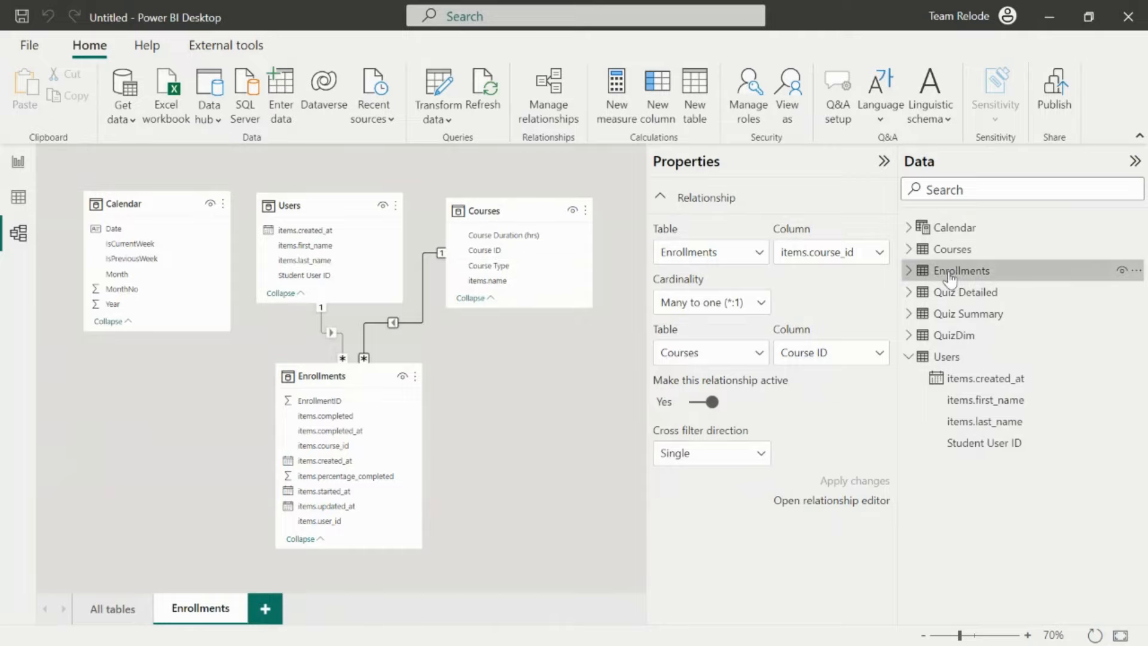
click(18, 199)
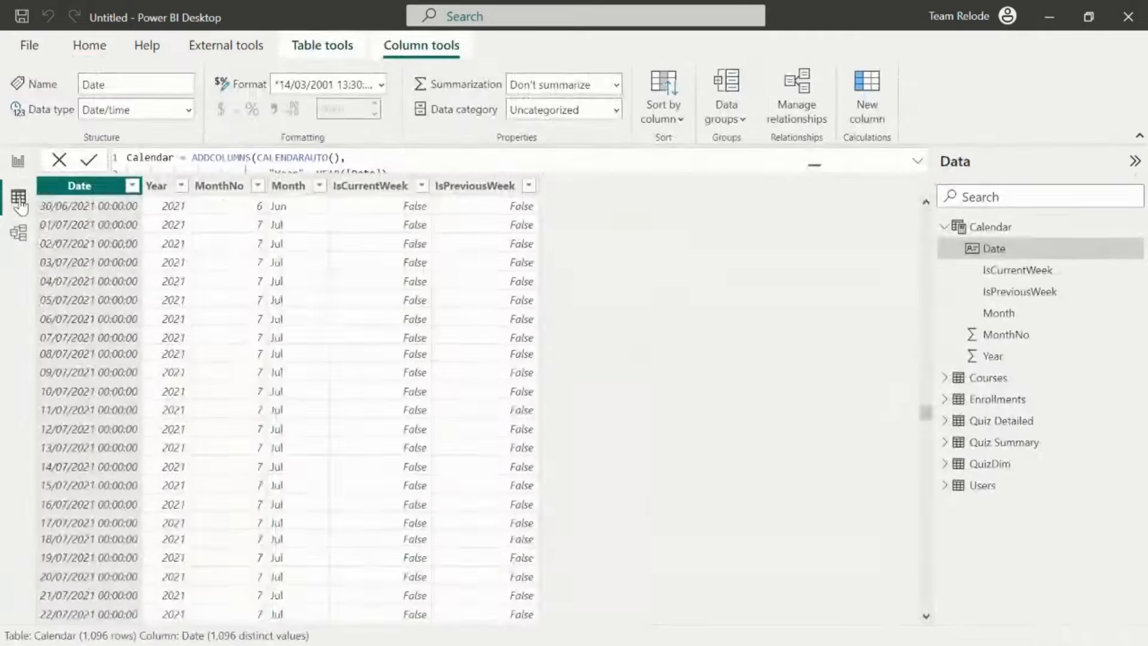
click(992, 402)
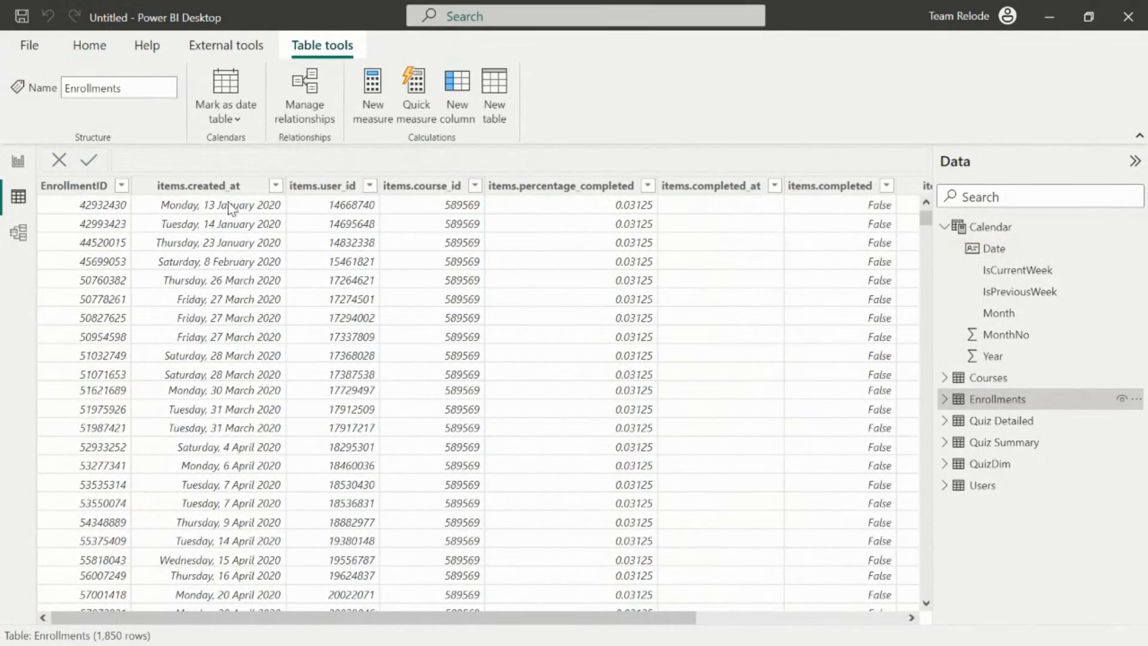
click(180, 189)
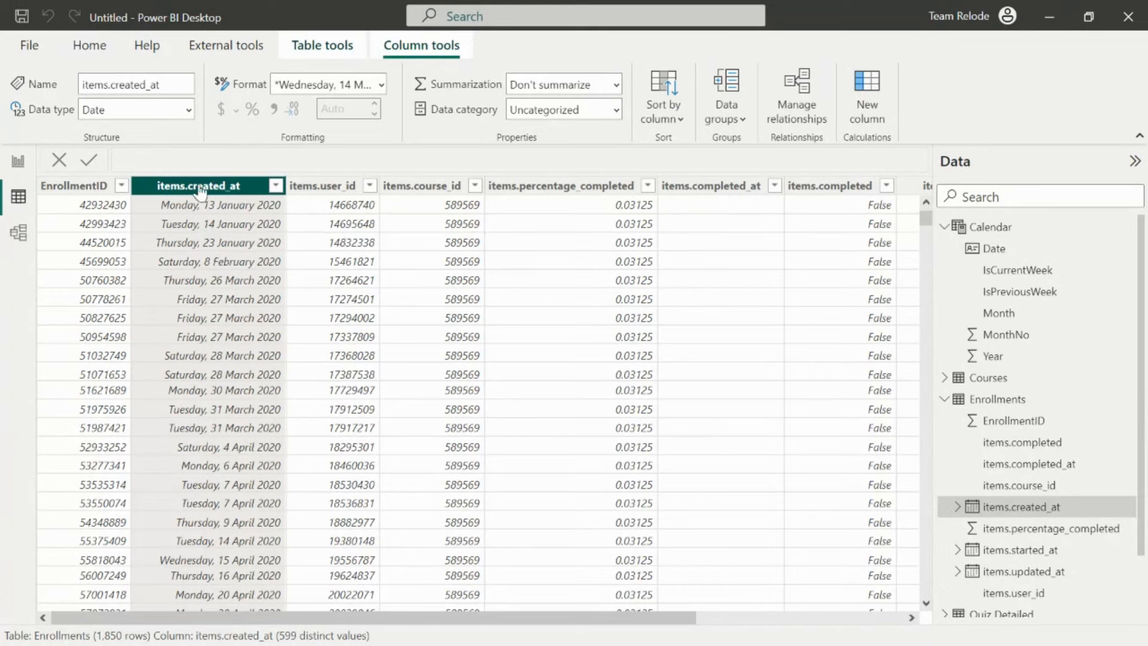
click(18, 235)
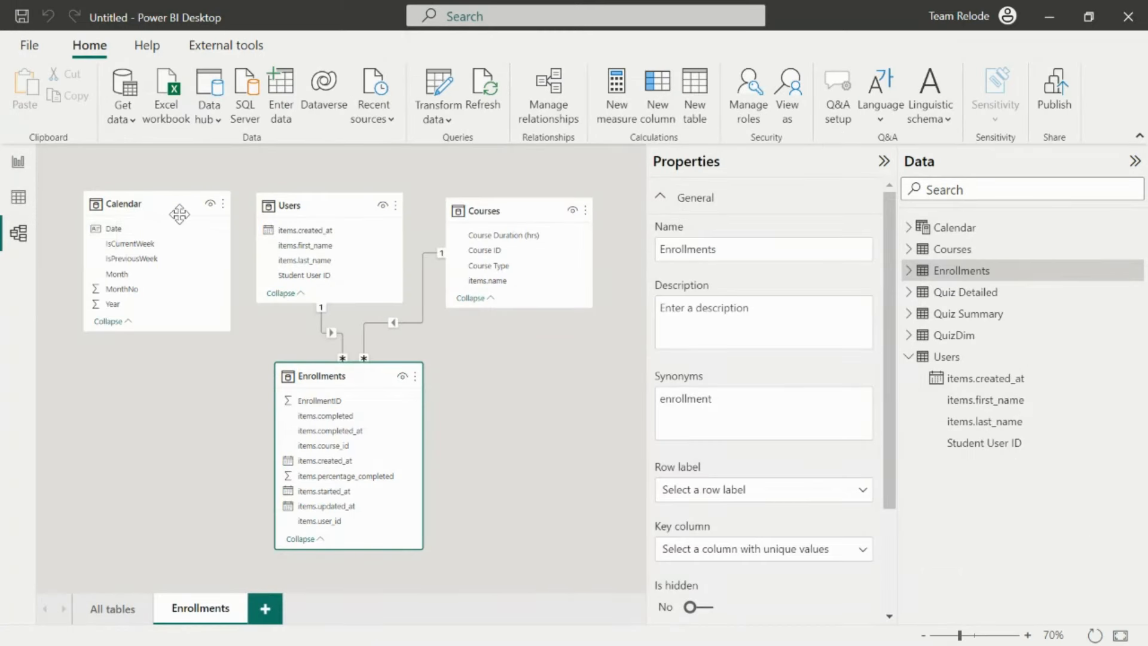
drag(124, 231, 327, 463)
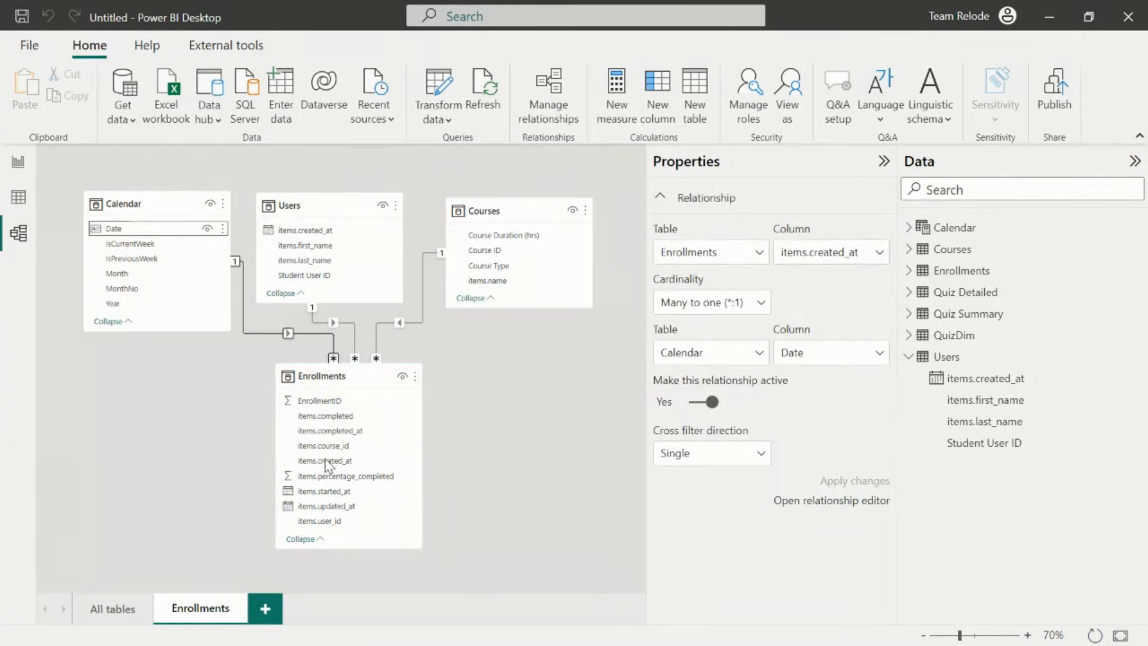
- Relate Date in Calendar to items.completed_at in Enrollments, and move the Enrollments table lower to spread out the relationship lines
click(14, 199)
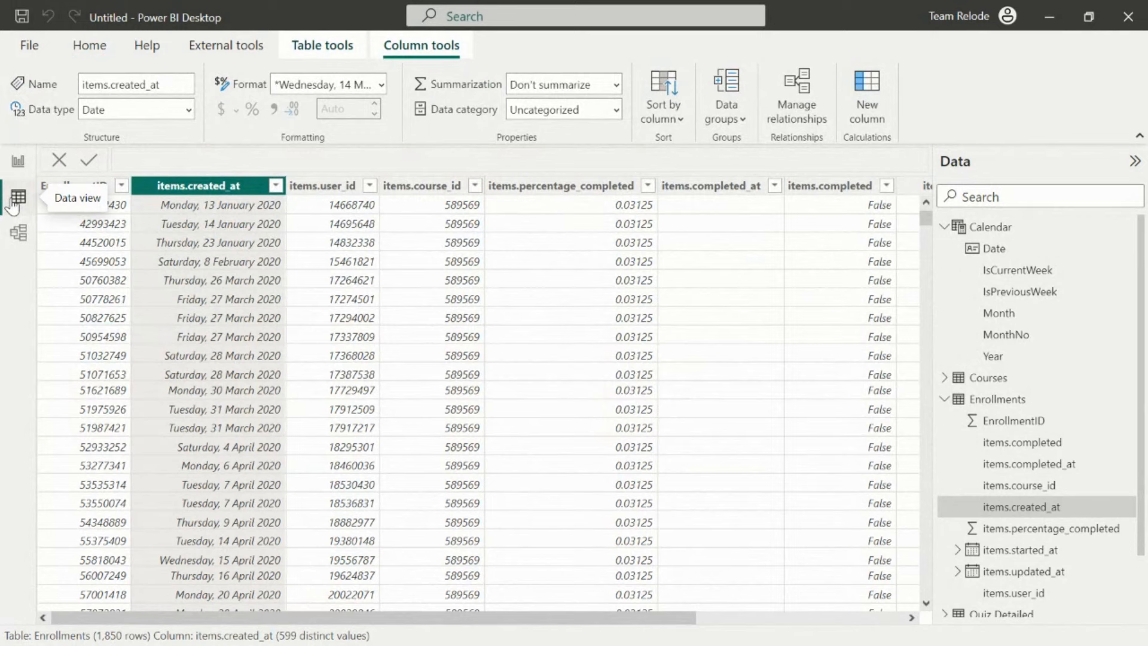
click(708, 187)
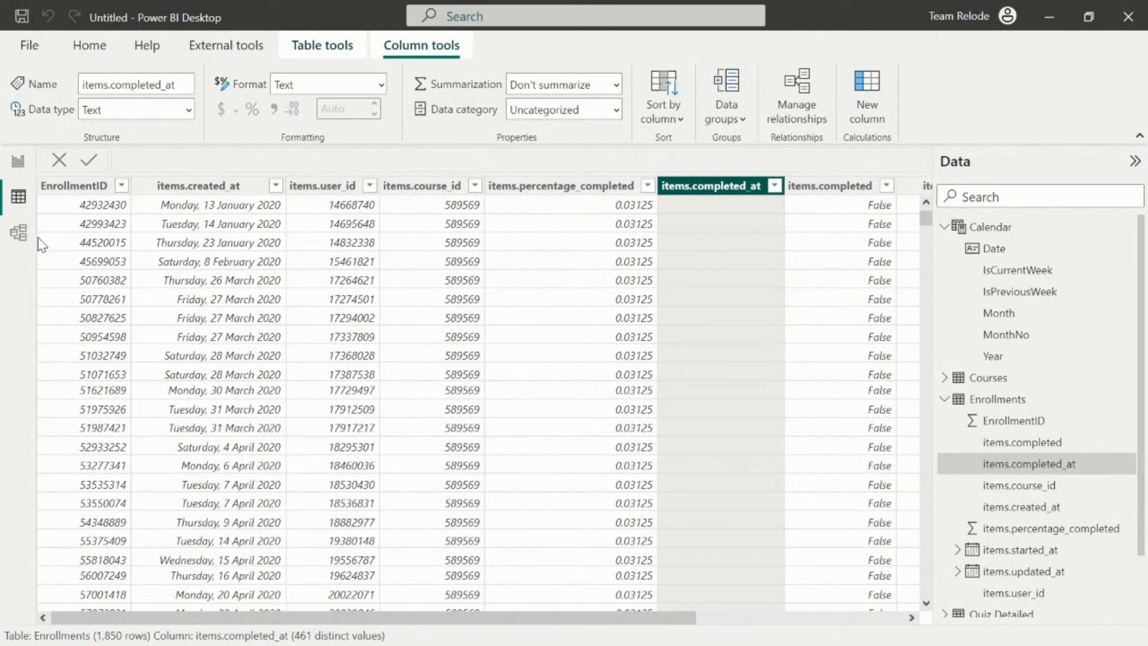
click(18, 233)
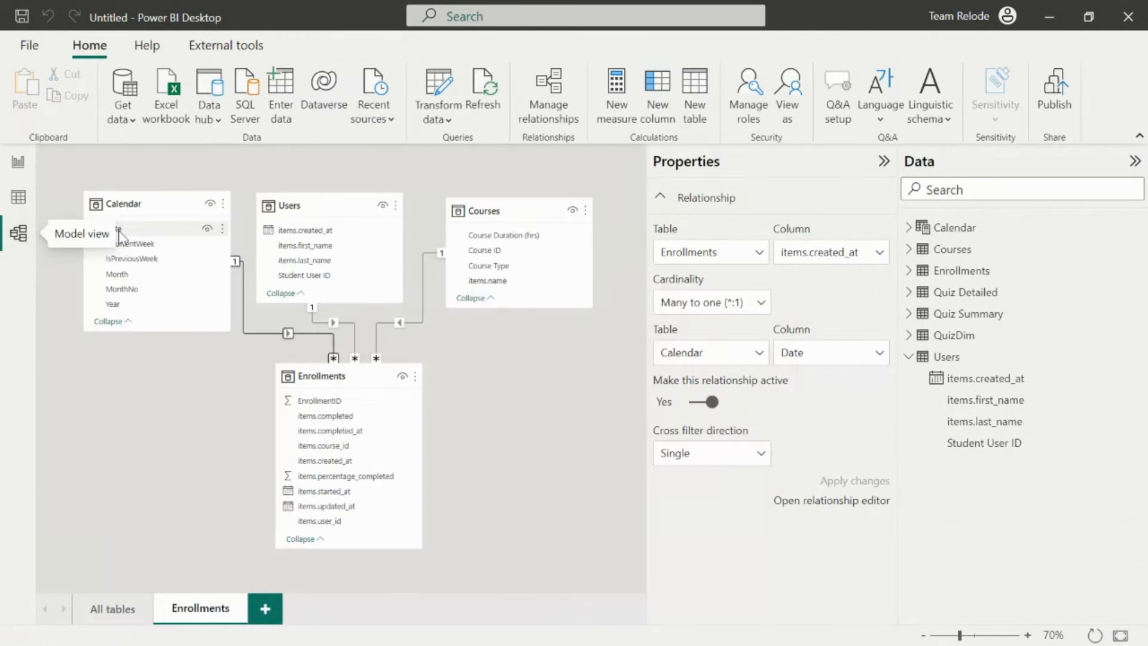
drag(123, 232, 330, 460)
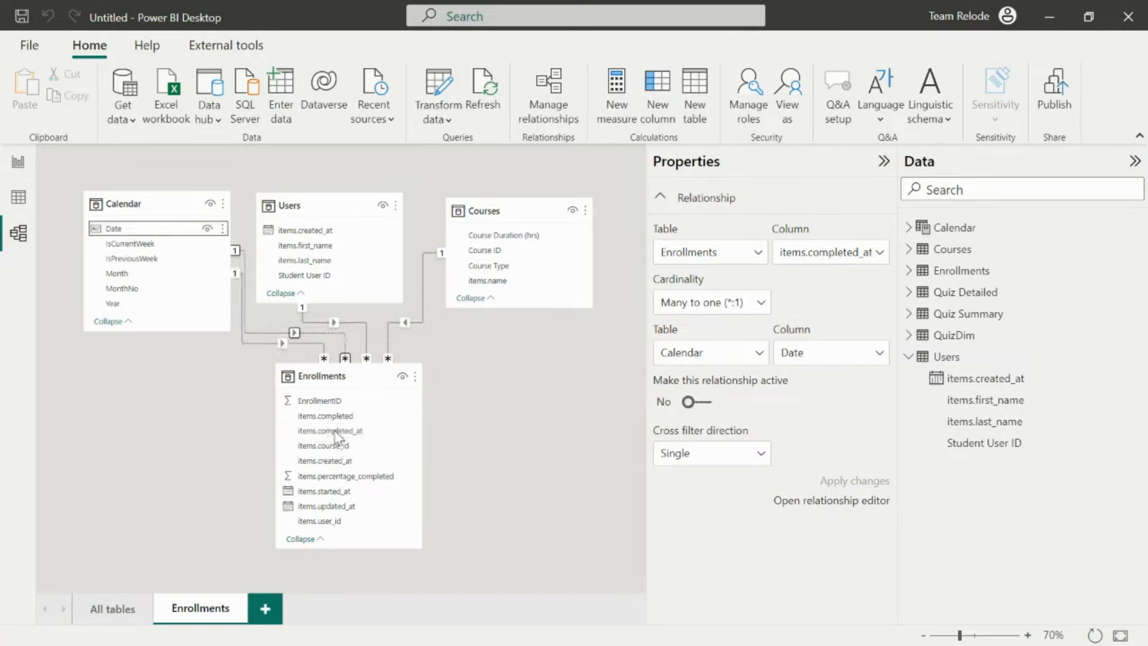
drag(320, 376, 355, 412)
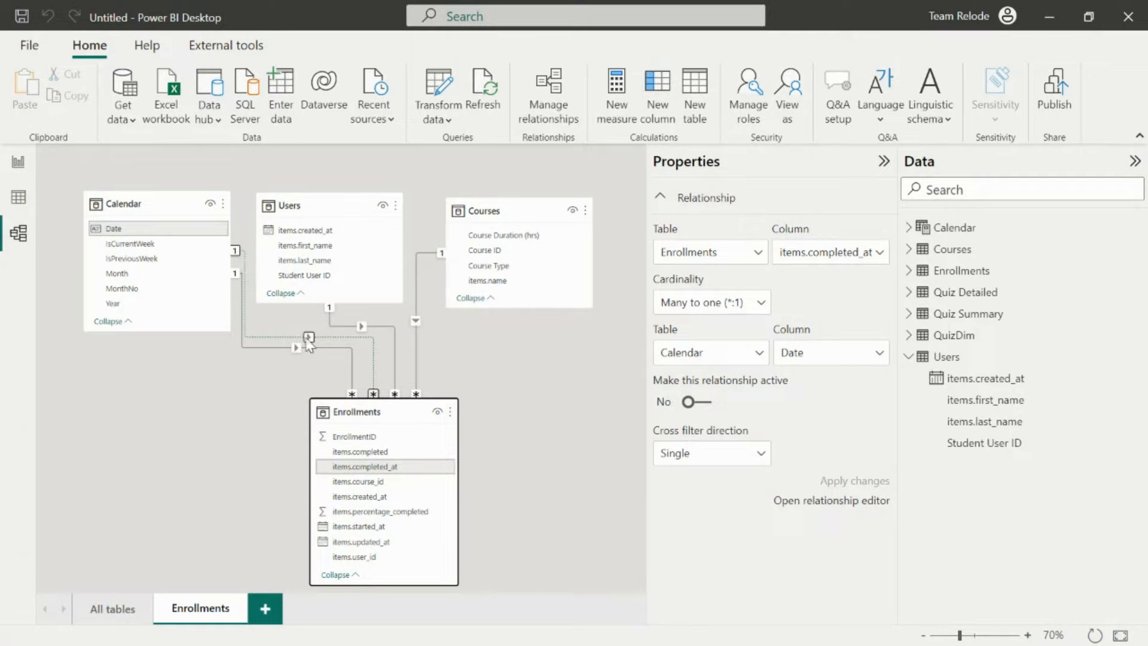
drag(361, 407, 339, 407)
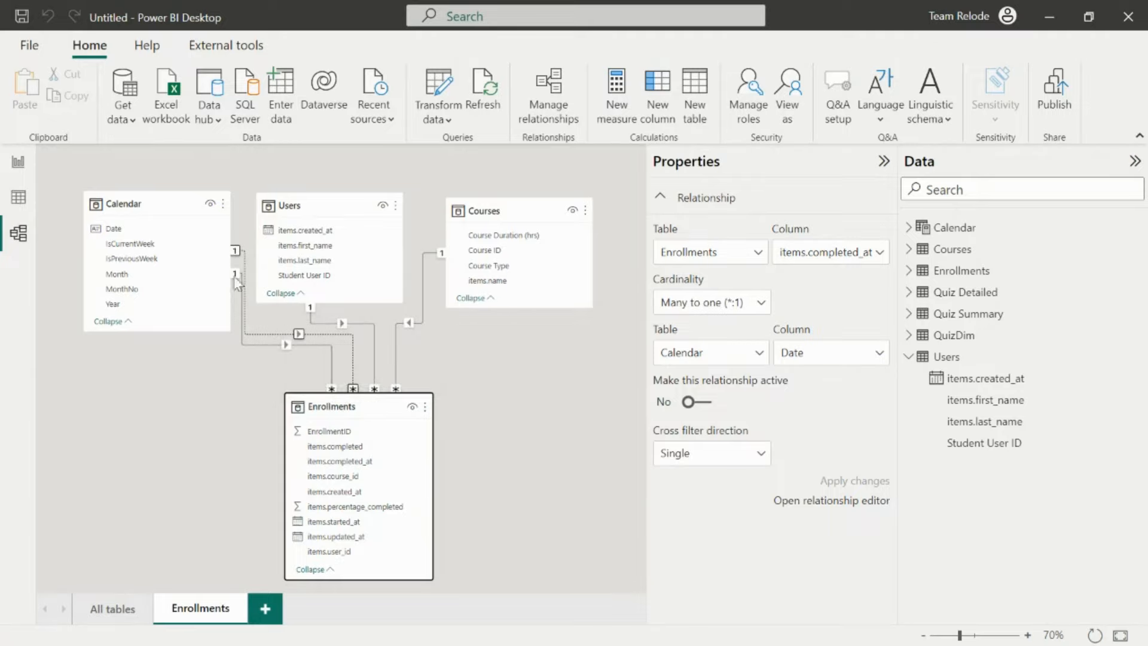
- Move the Enrollments table slightly to the right in the model diagram and check the weekly metrics list in Microsoft Whiteboard
mouse_move(361, 402)
mouse_down()
mouse_move(133, 388)
mouse_move(375, 402)
mouse_up()
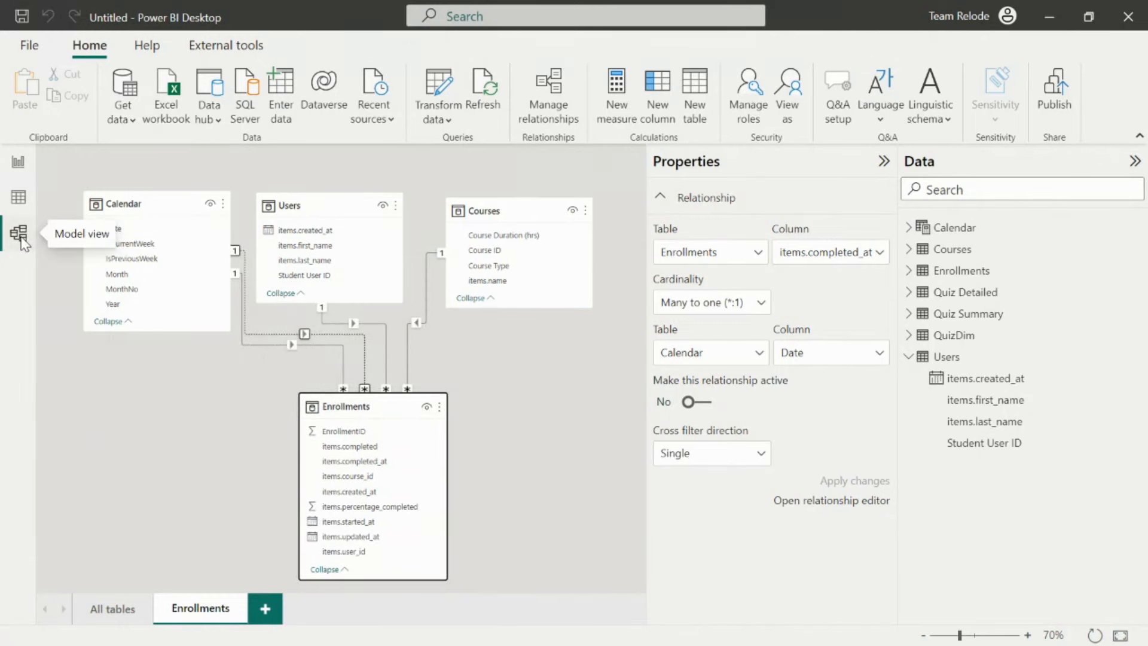
key(alt+Tab)
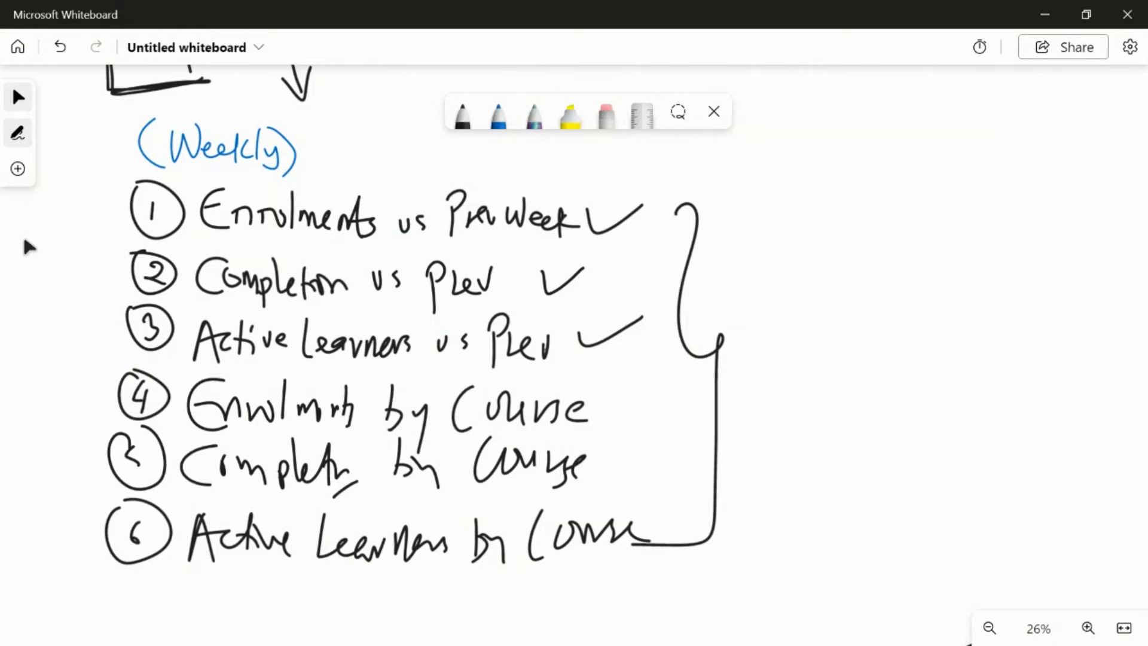
key(alt+Tab)
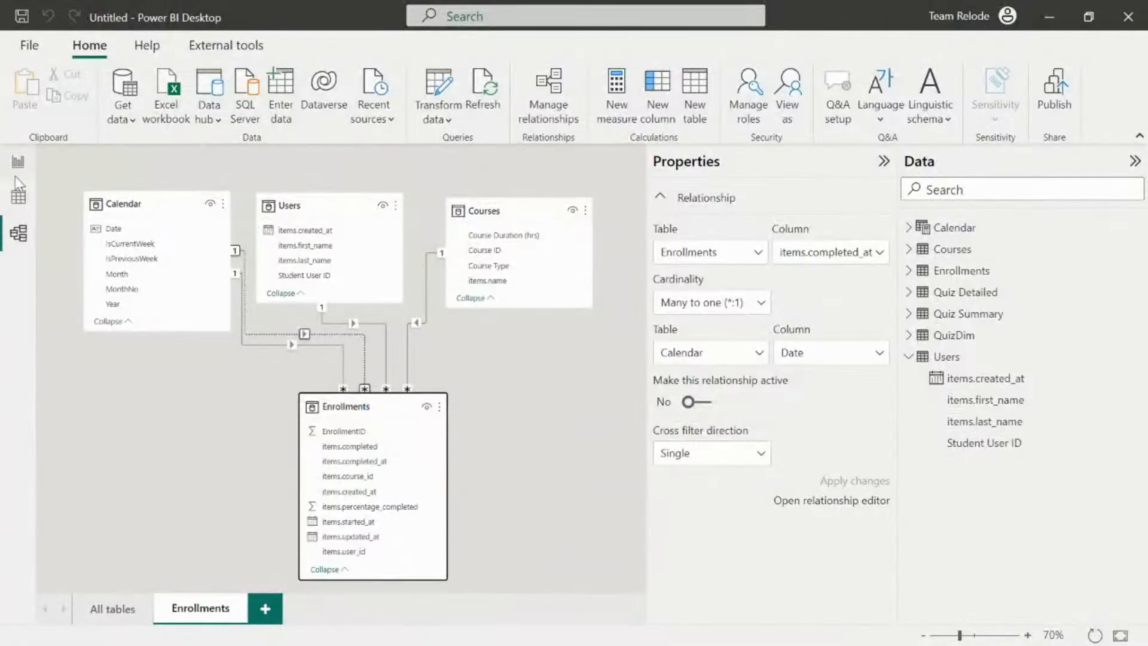
- Check the items.updated_at column in the Enrollments data and create a model relationship from Calendar Date to Enrollments items.updated_at
click(19, 196)
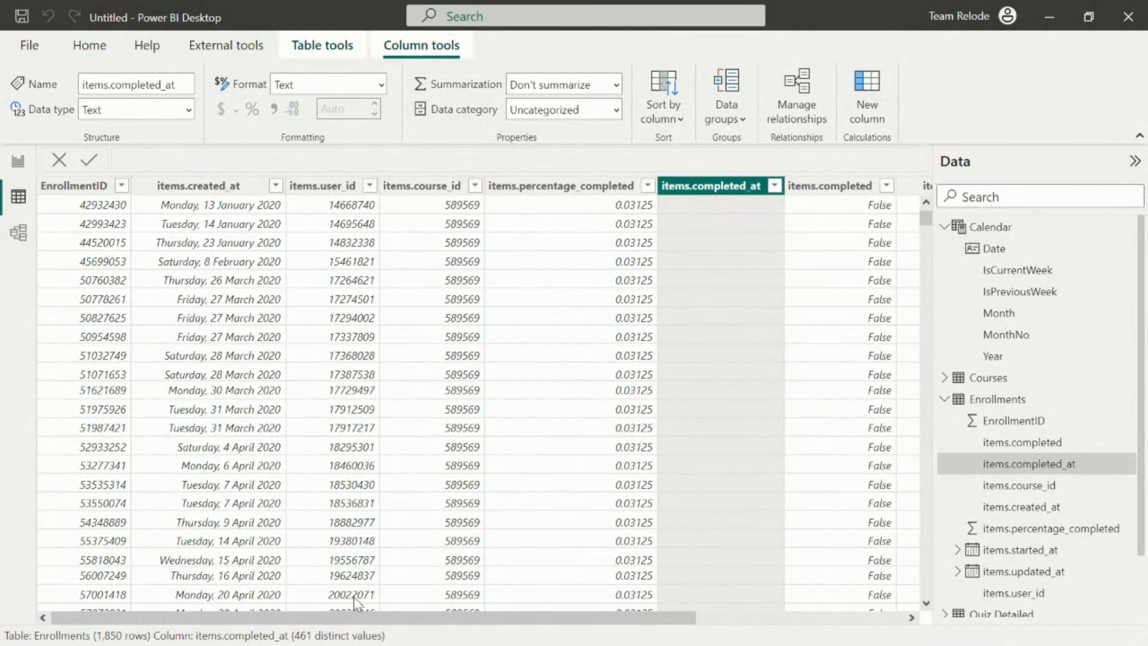
drag(372, 622, 583, 621)
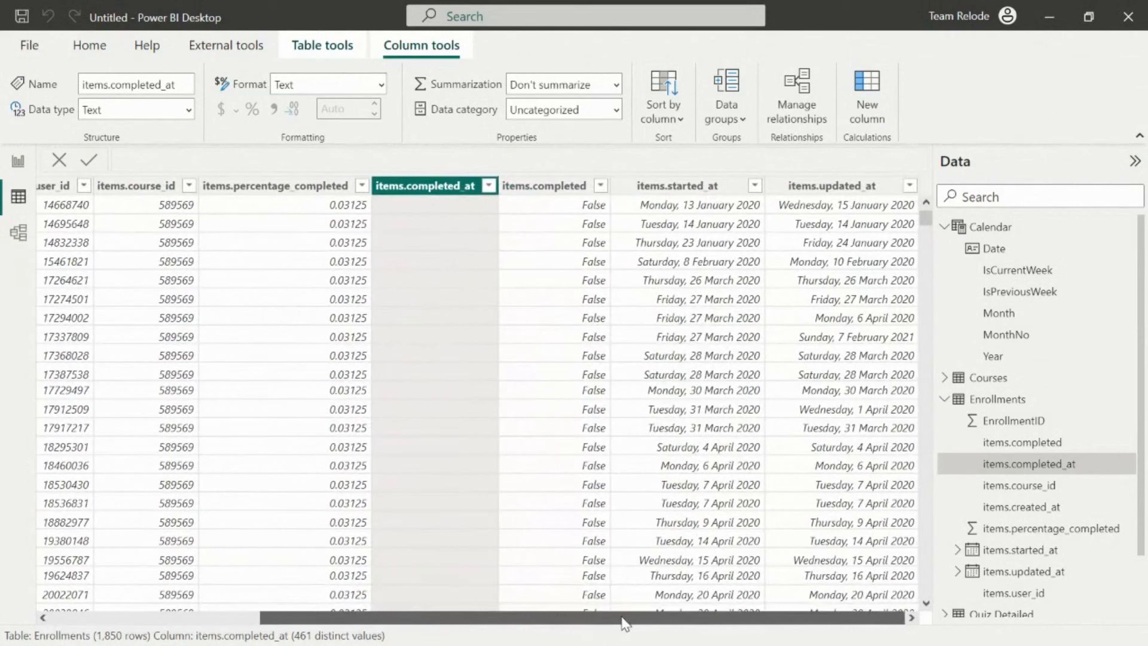
click(842, 186)
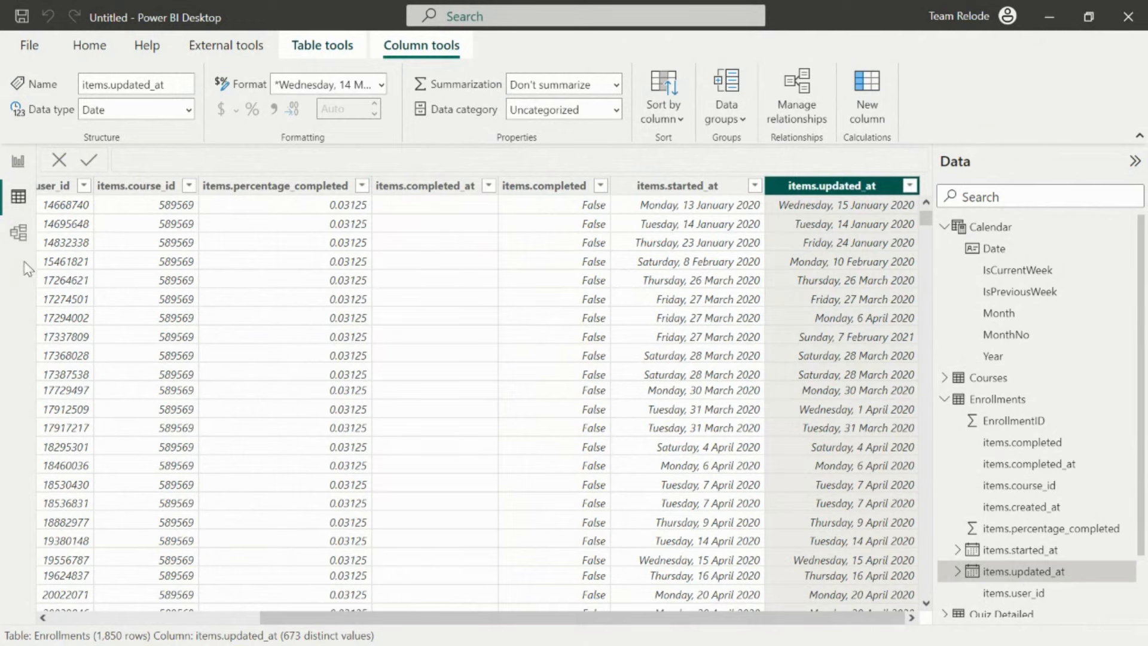
click(18, 233)
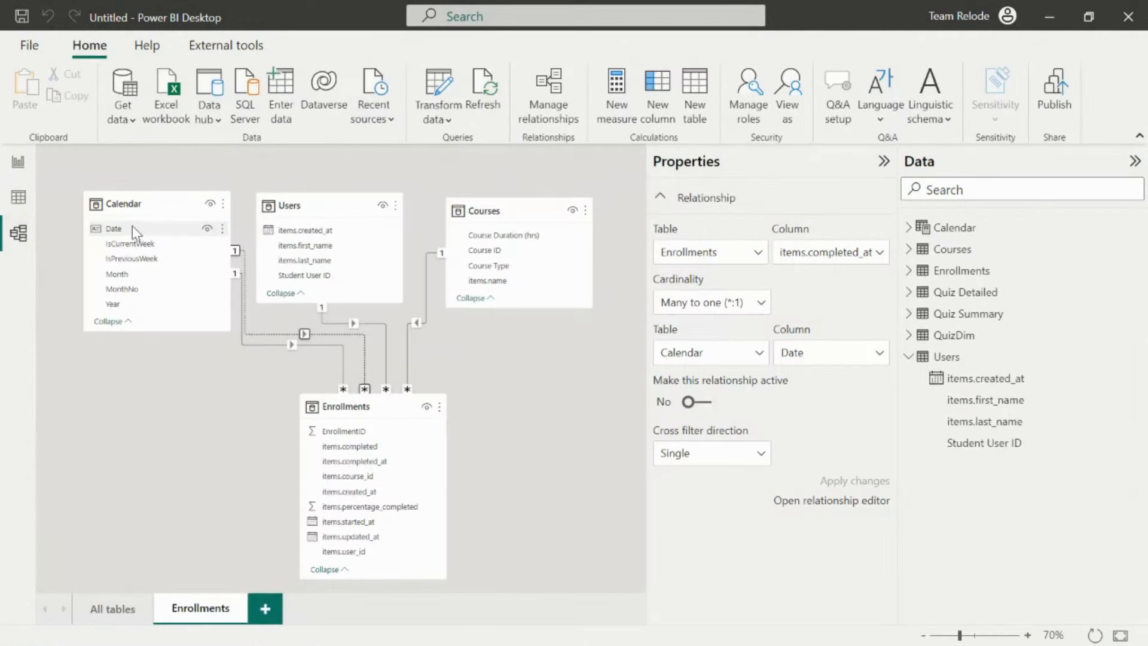
drag(131, 227, 365, 539)
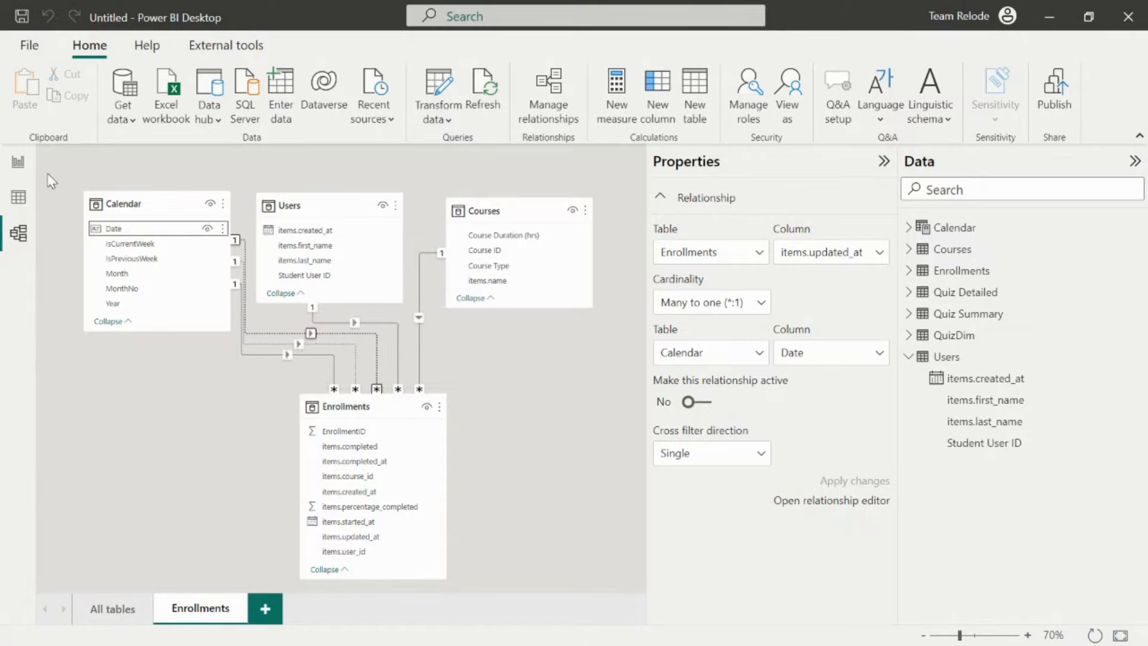
- From the report view, create an empty manually entered table named DAX Metrics and load it into the model
click(16, 172)
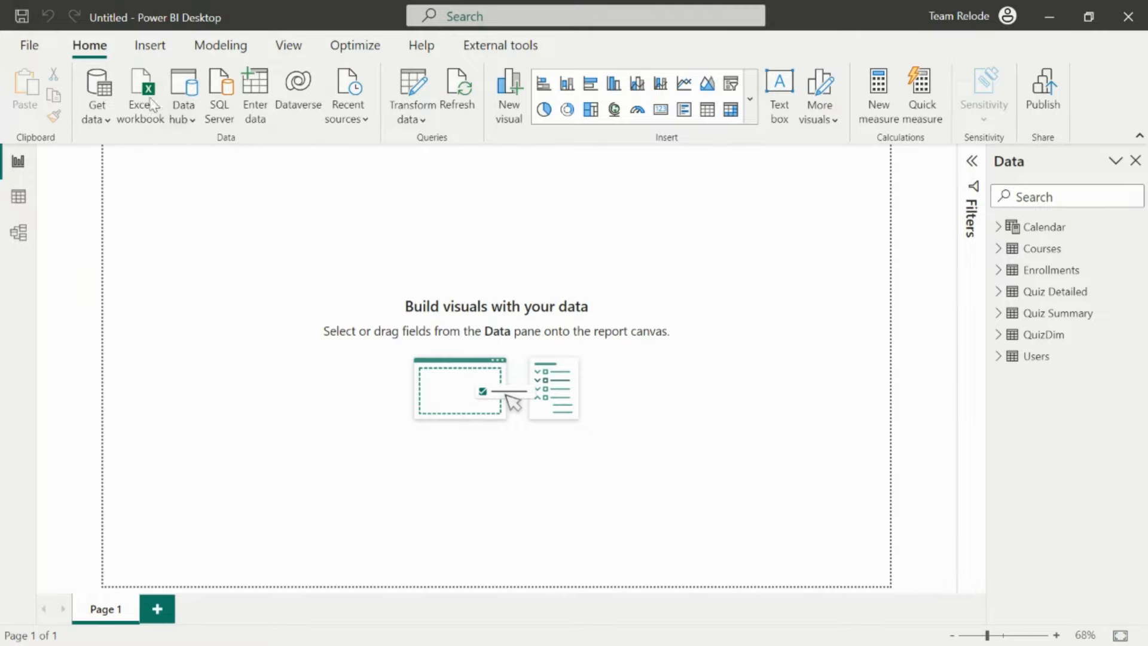
click(255, 96)
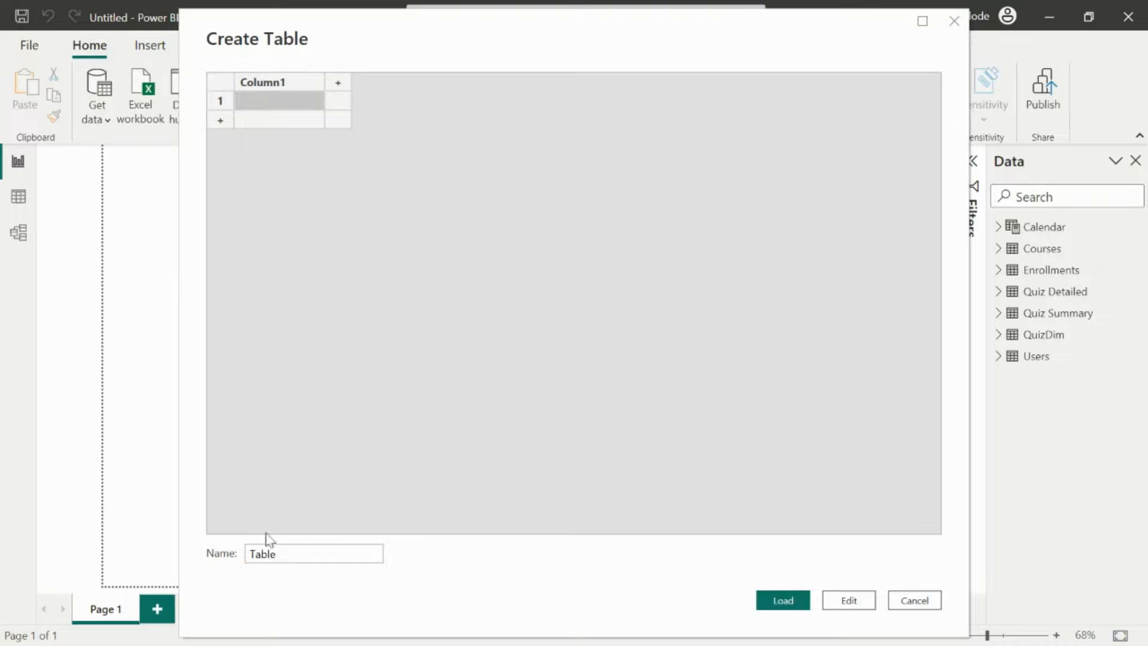
drag(297, 550, 221, 551)
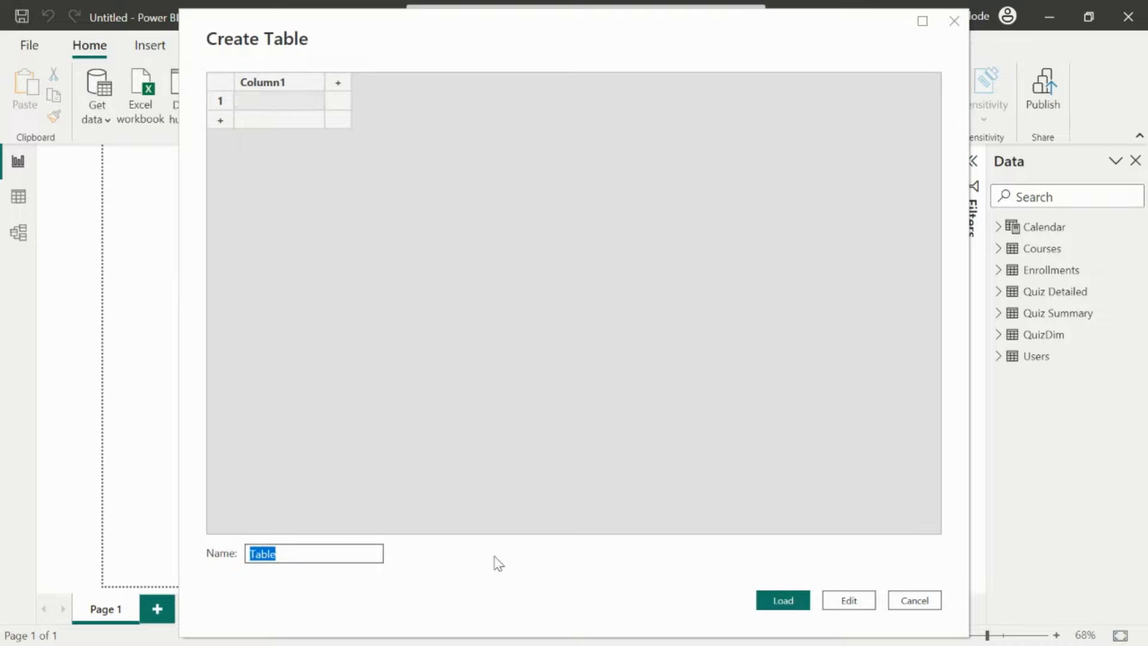
text(DAX Metrics)
click(787, 599)
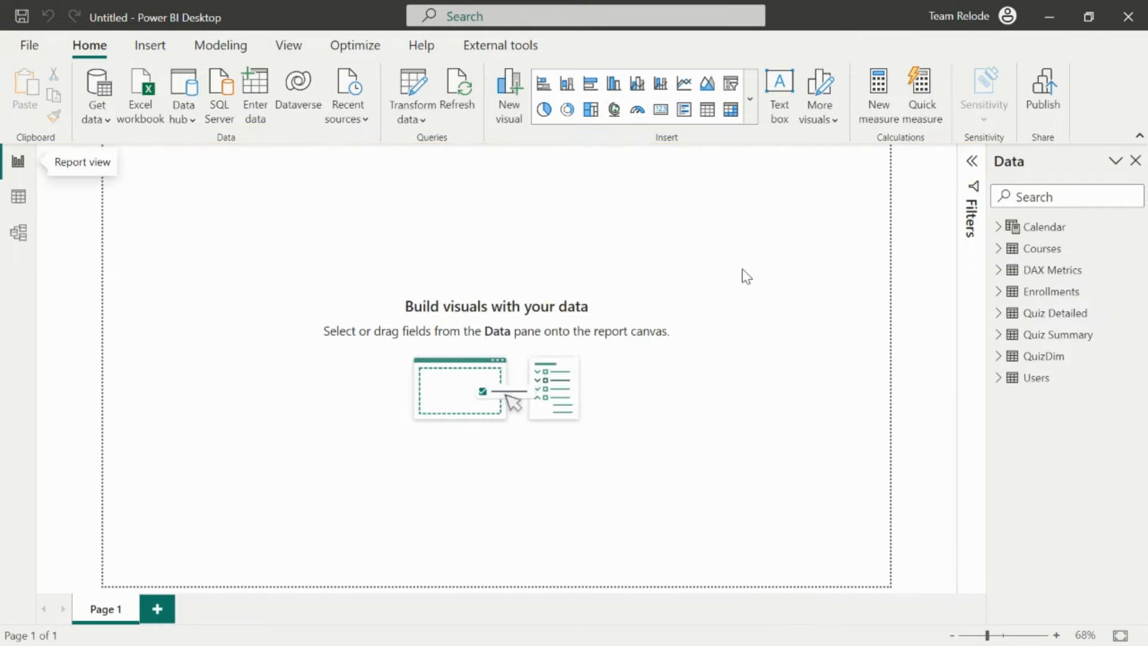
- Add a new measure to the DAX Metrics table and name it No of Enrolments
click(1045, 275)
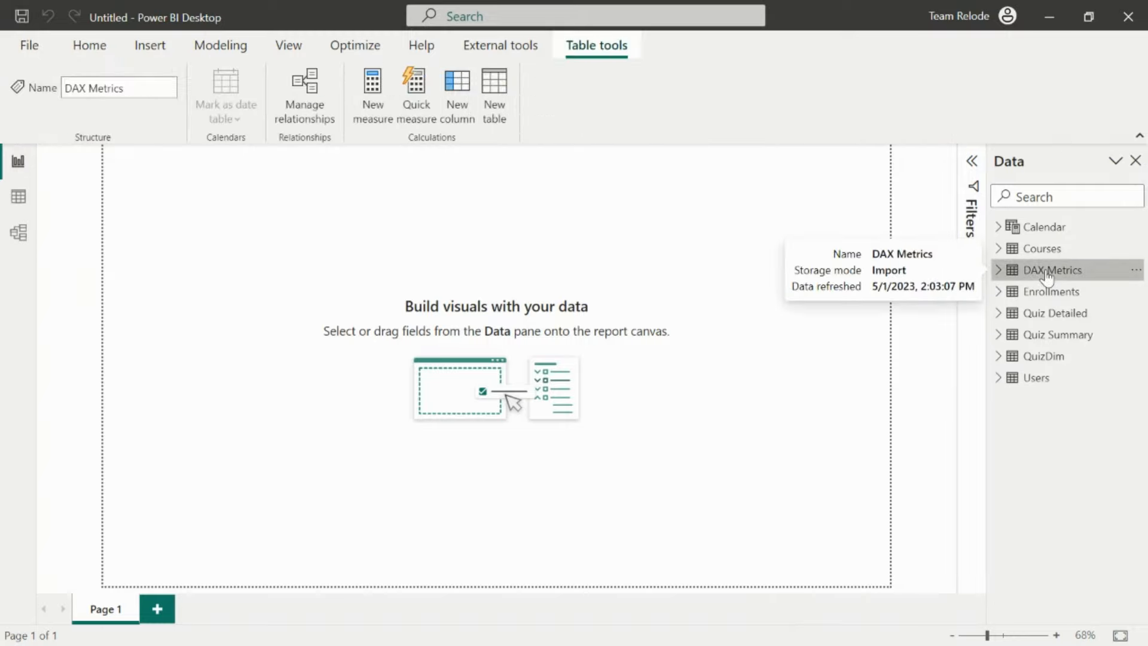
right_click(1047, 275)
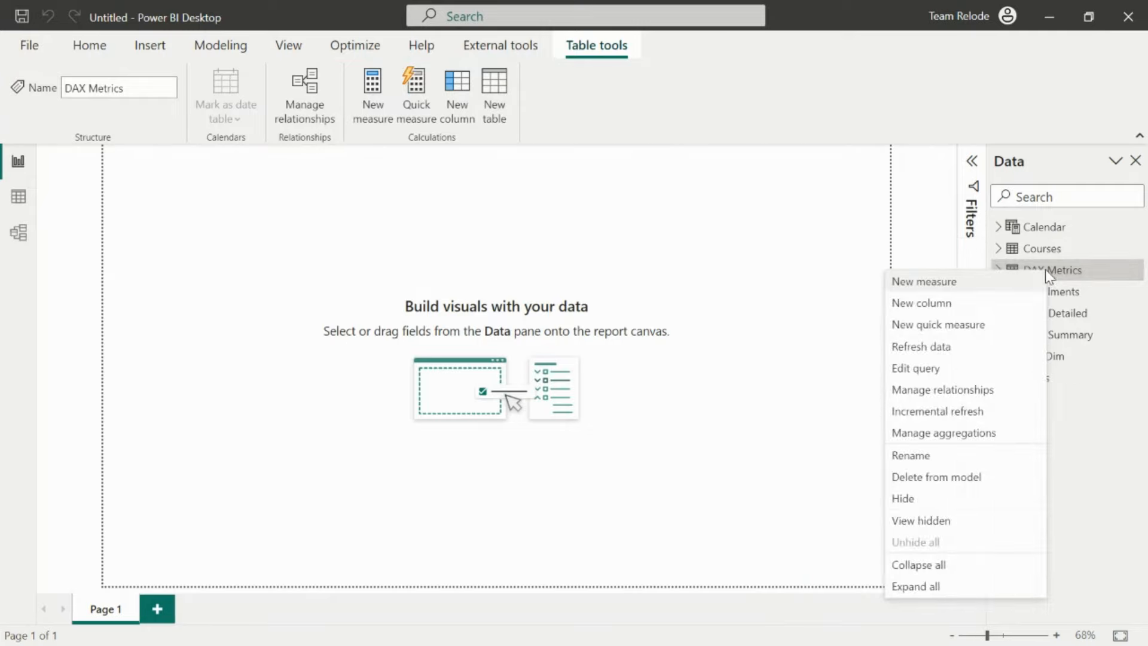
click(920, 282)
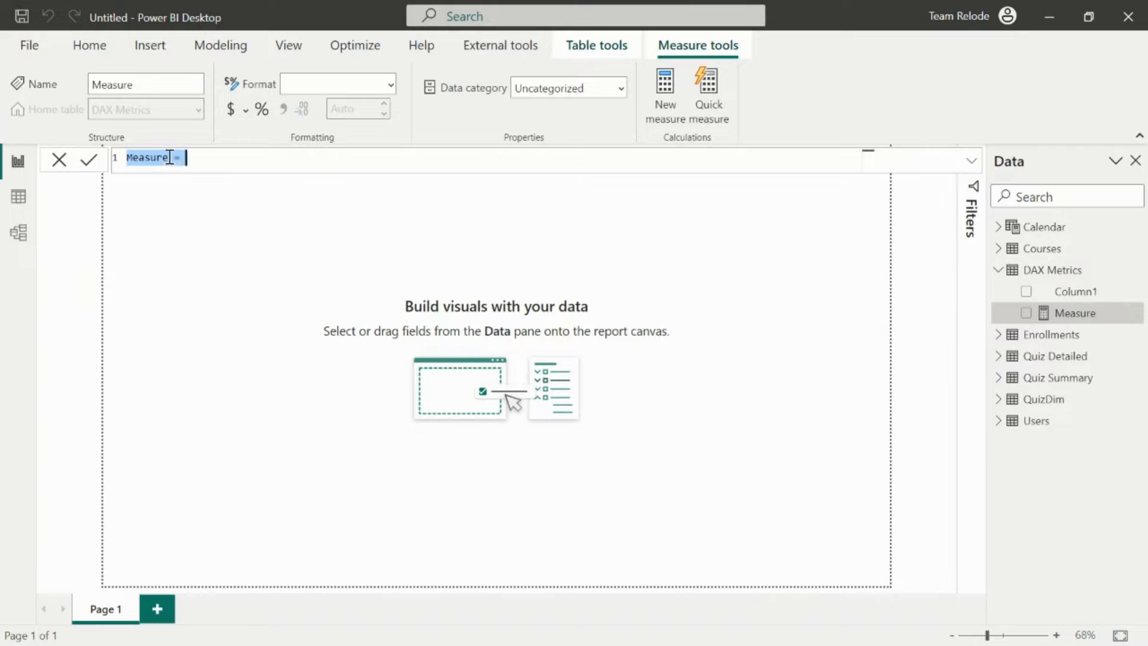
click(170, 158)
key(BackSpace)
key(BackSpace)
key(BackSpace)
key(BackSpace)
key(BackSpace)
key(BackSpace)
key(BackSpace)
text(No)
text( of Enro)
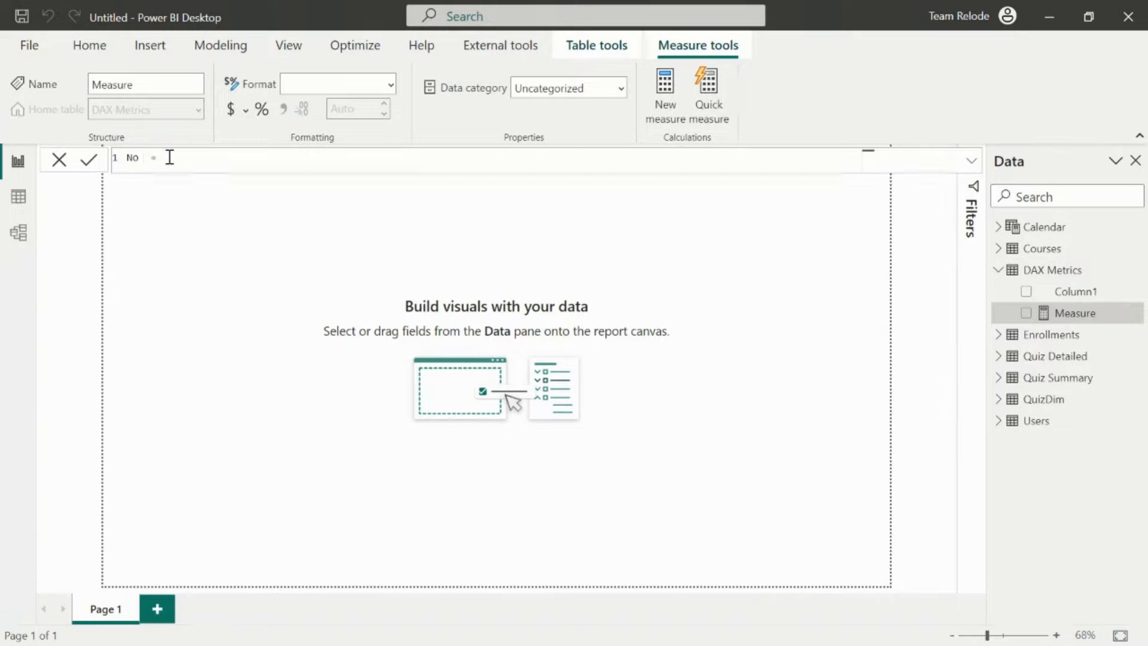
text(lments)
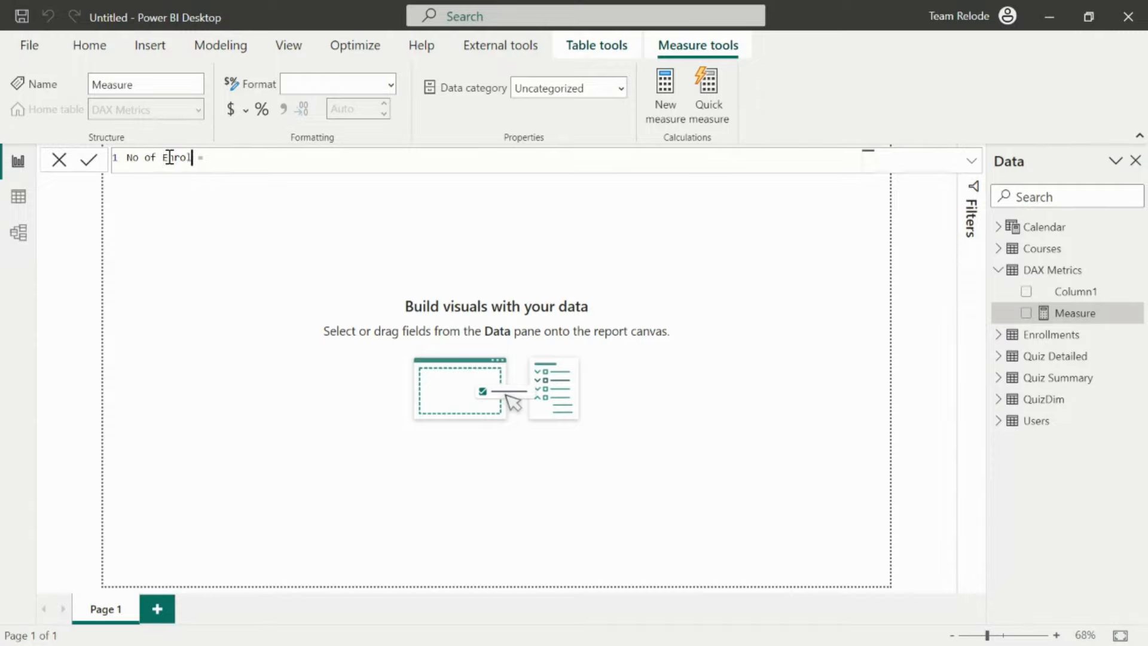
- Define the No of Enrolments measure on a second formula line as COUNT(Enrollments[EnrollmentID]) and commit it
click(238, 158)
key(shift+Return)
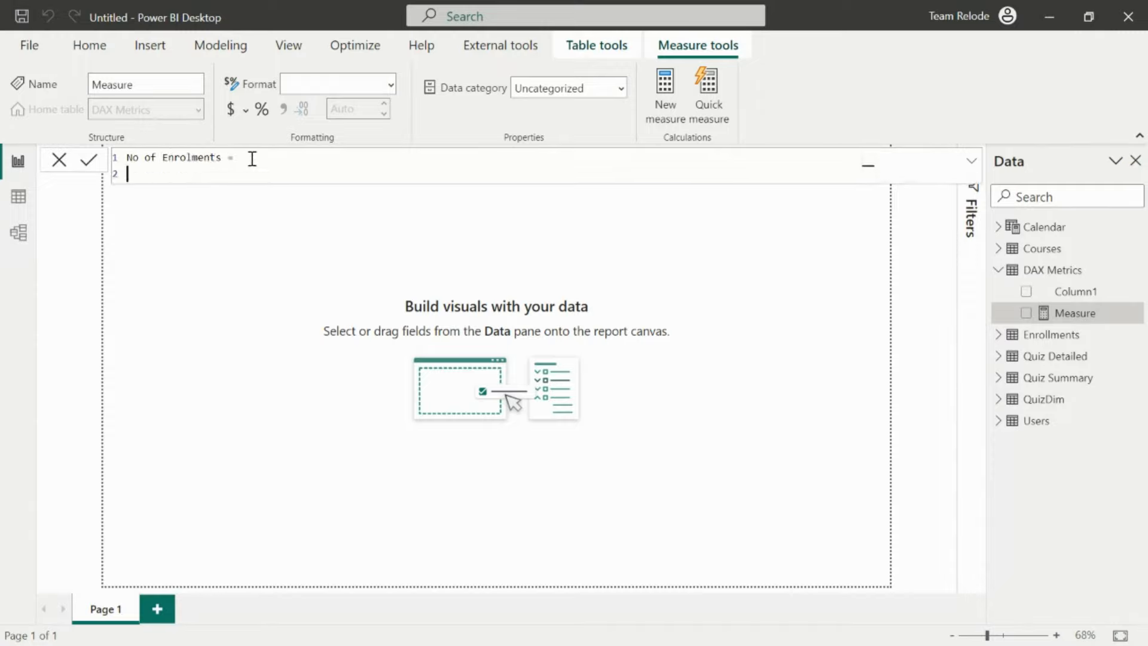
text(COUNT()
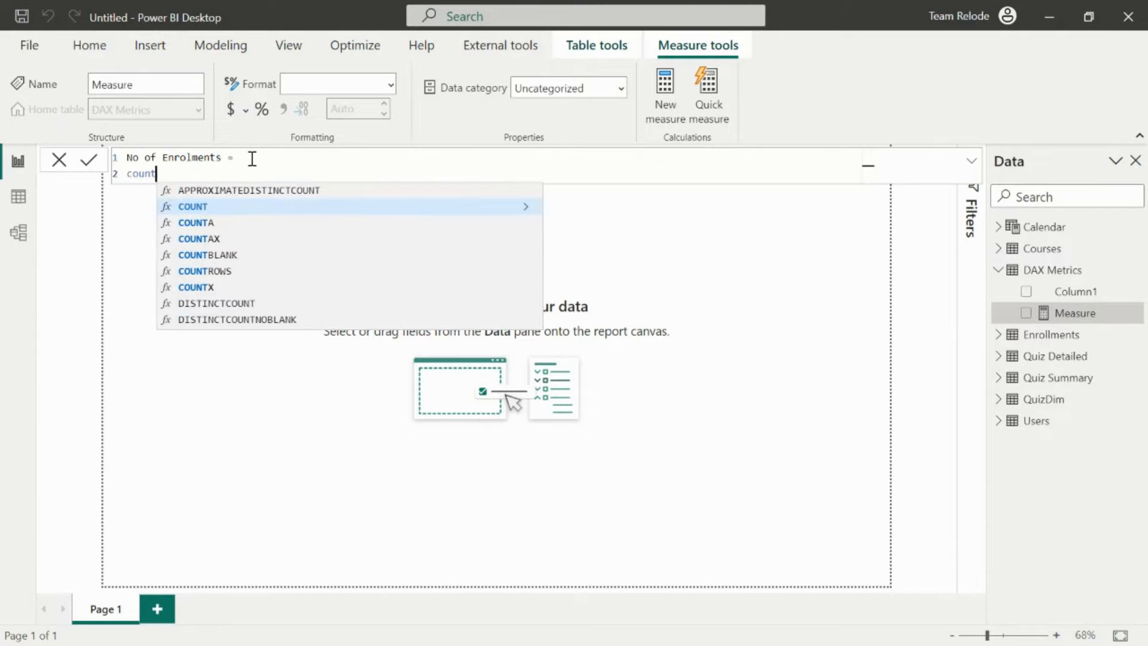
text(enro)
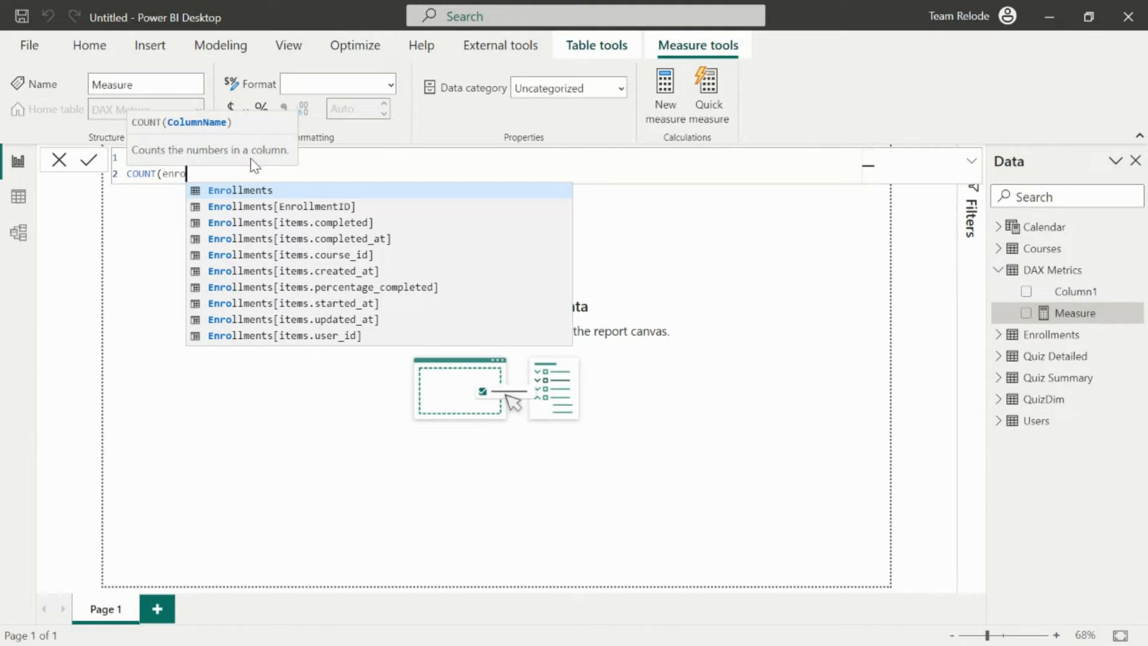
key(Tab)
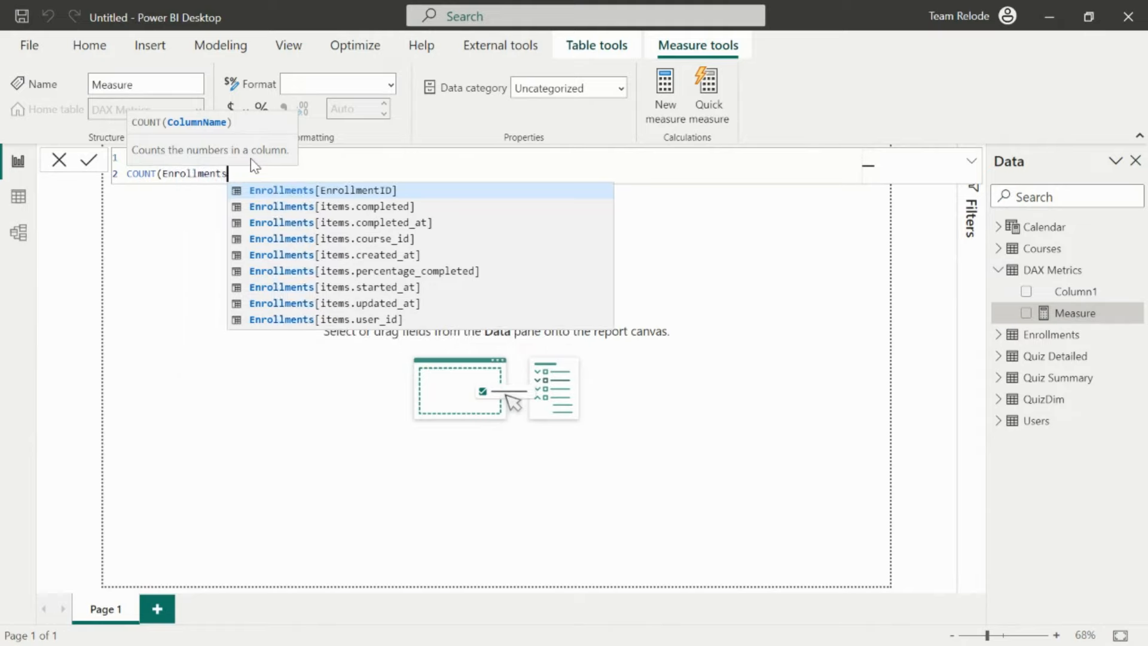
text([)
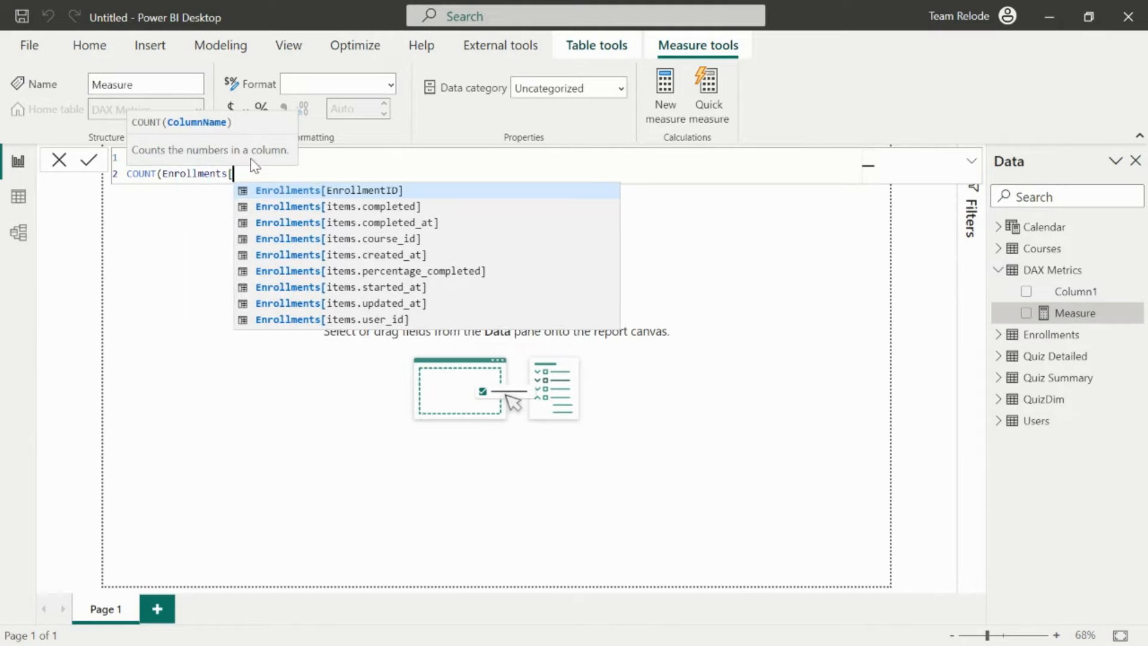
key(Tab)
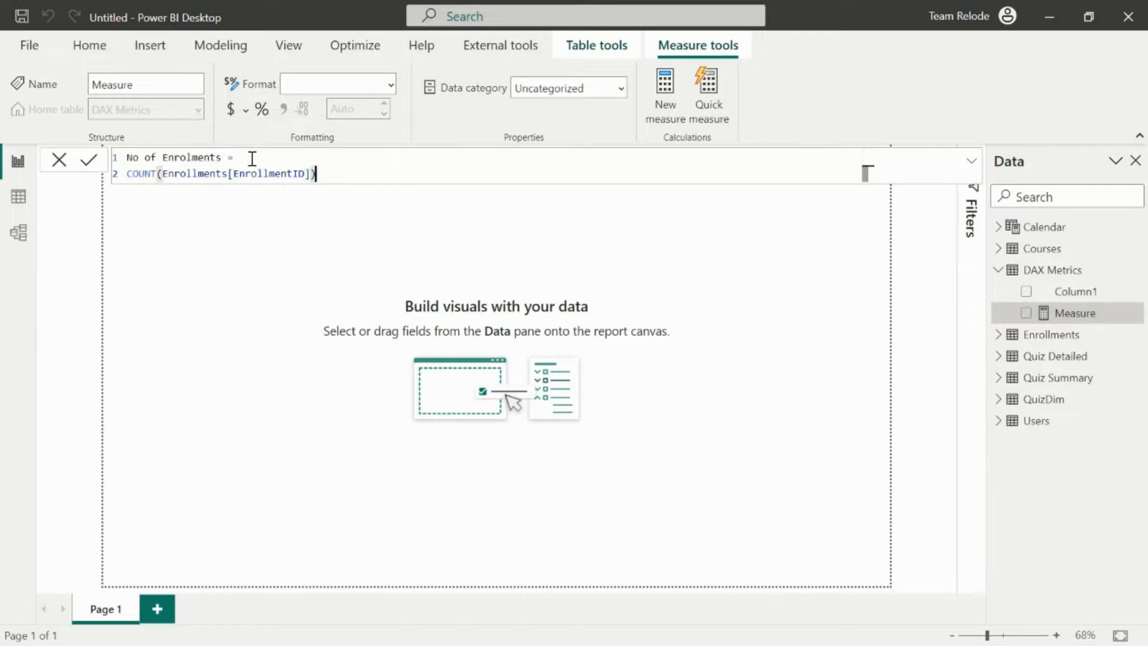
click(90, 160)
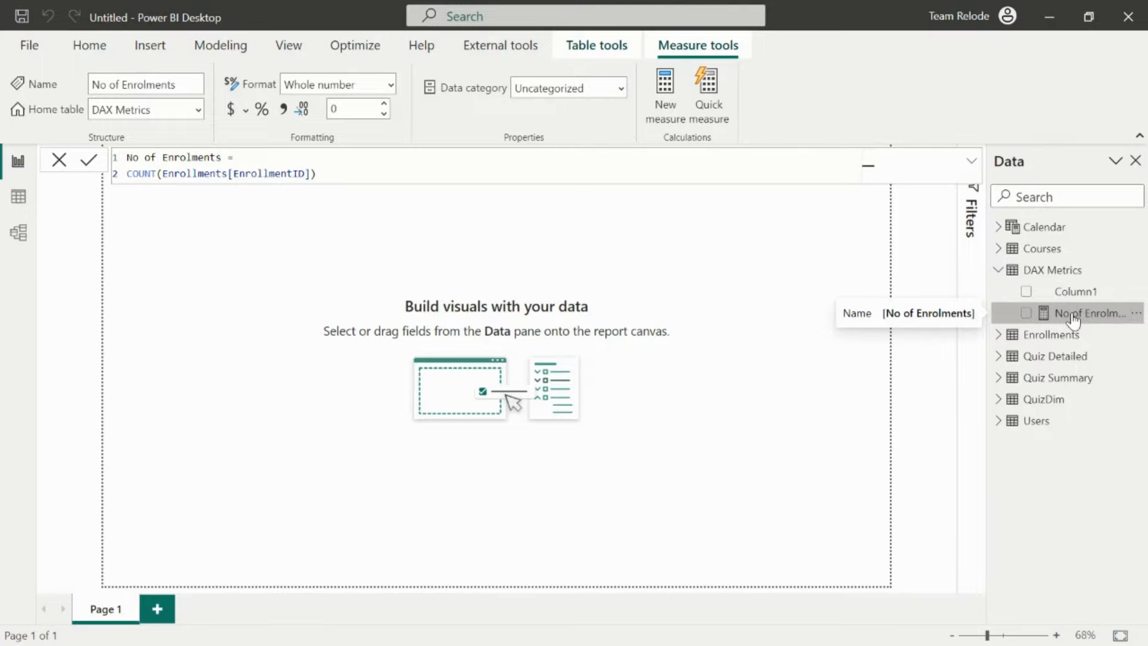
- Delete the placeholder Column1 from the DAX Metrics table and check the table's remaining fields
click(1052, 272)
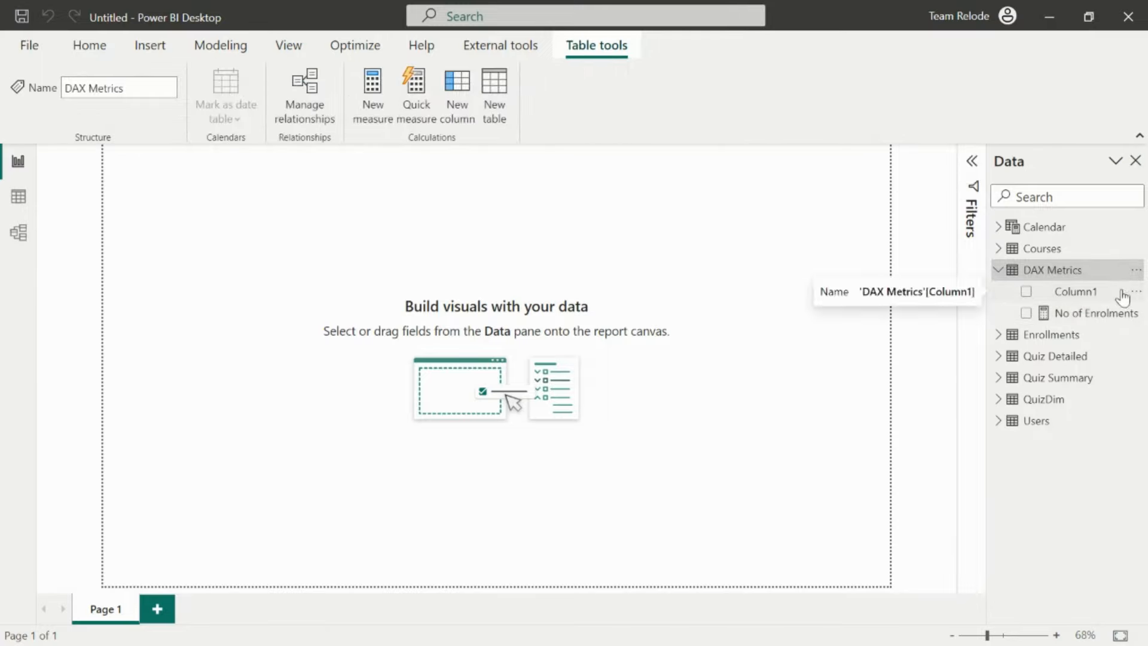
click(1136, 293)
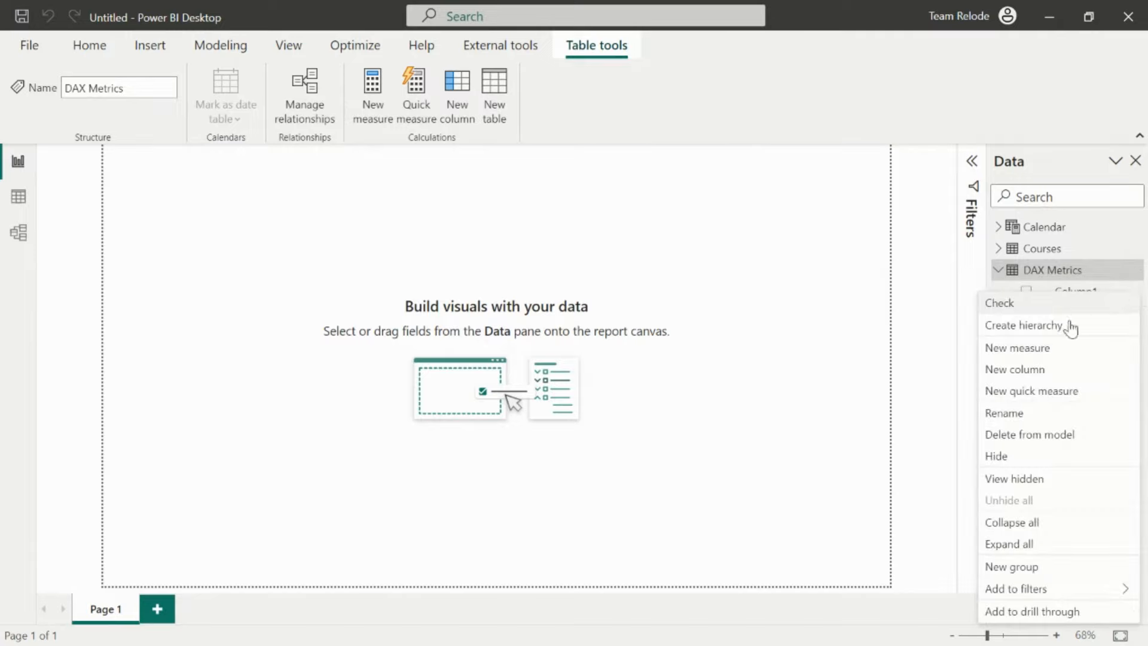
click(1024, 434)
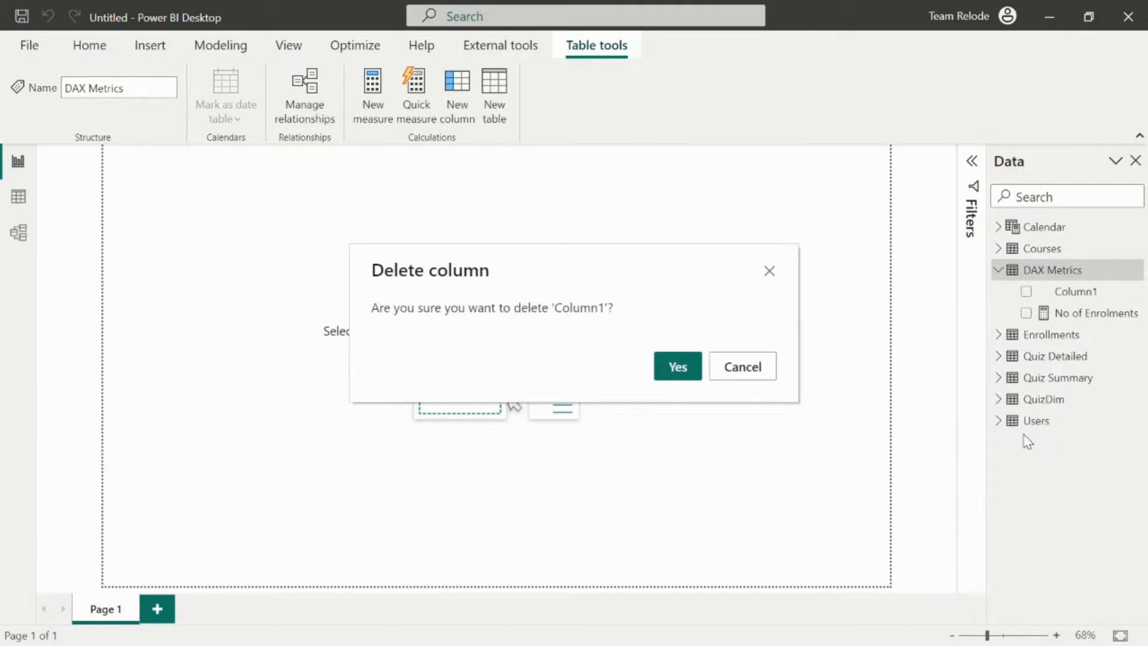
click(685, 365)
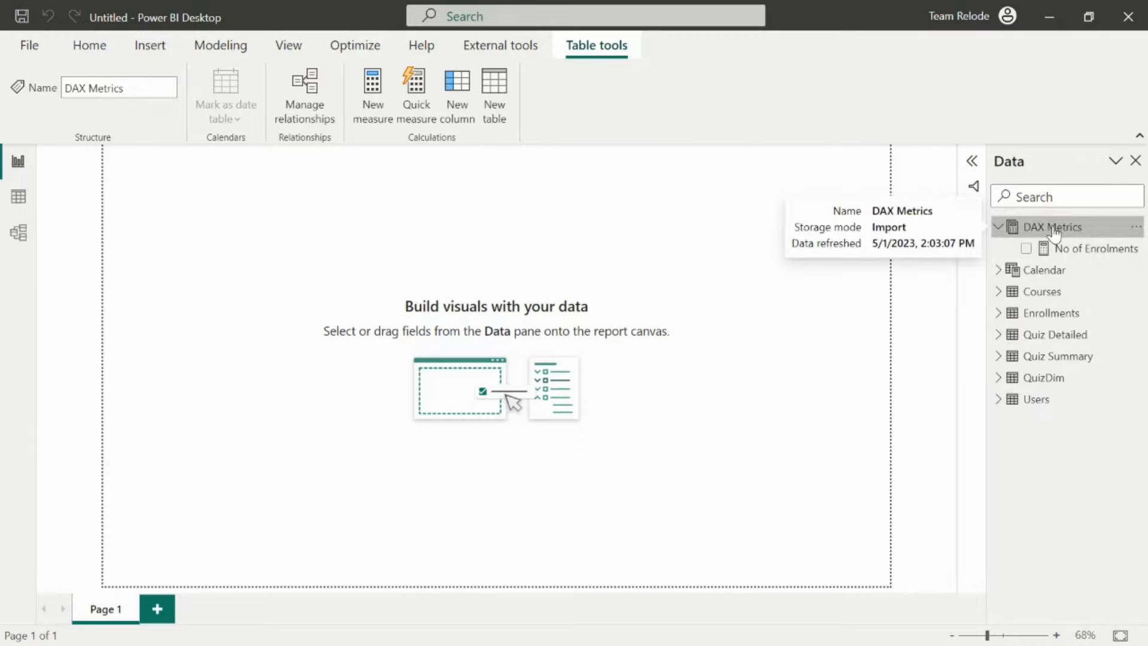
click(998, 229)
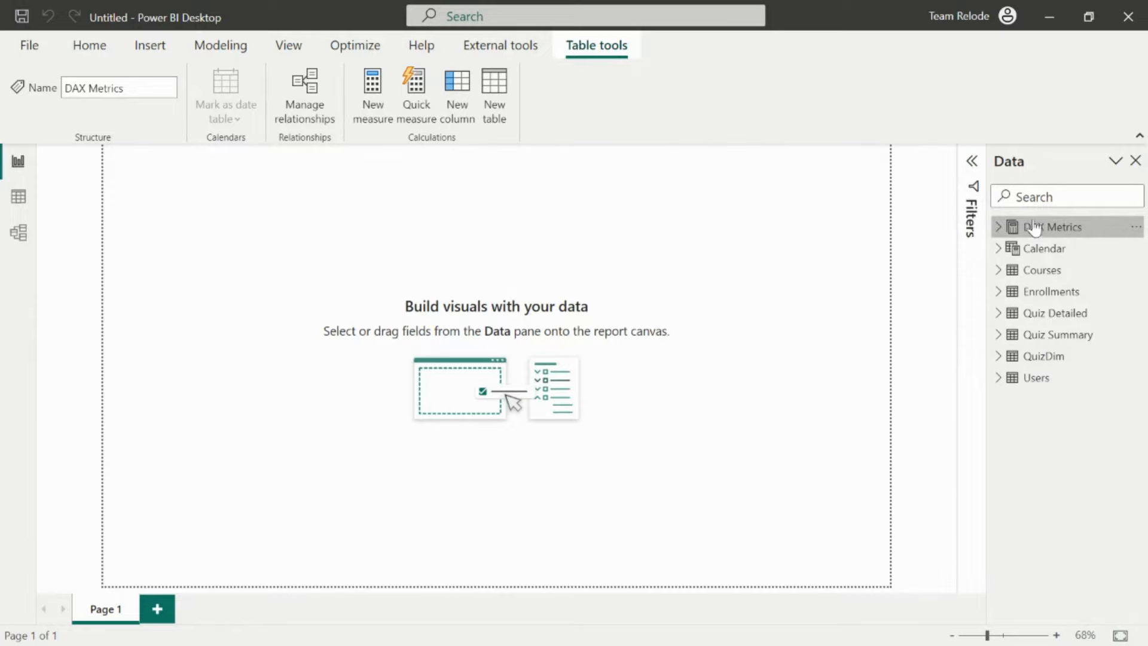
click(998, 228)
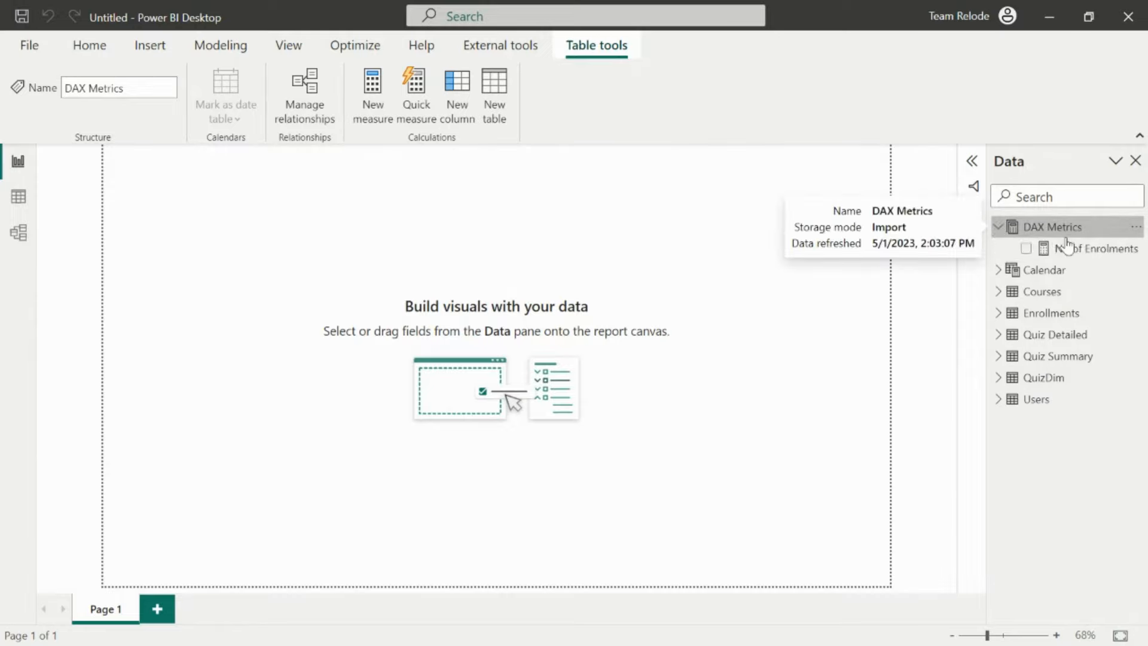
- Add a new measure to the DAX Metrics table, name it Enrolments CW, and start a second formula line
click(1088, 259)
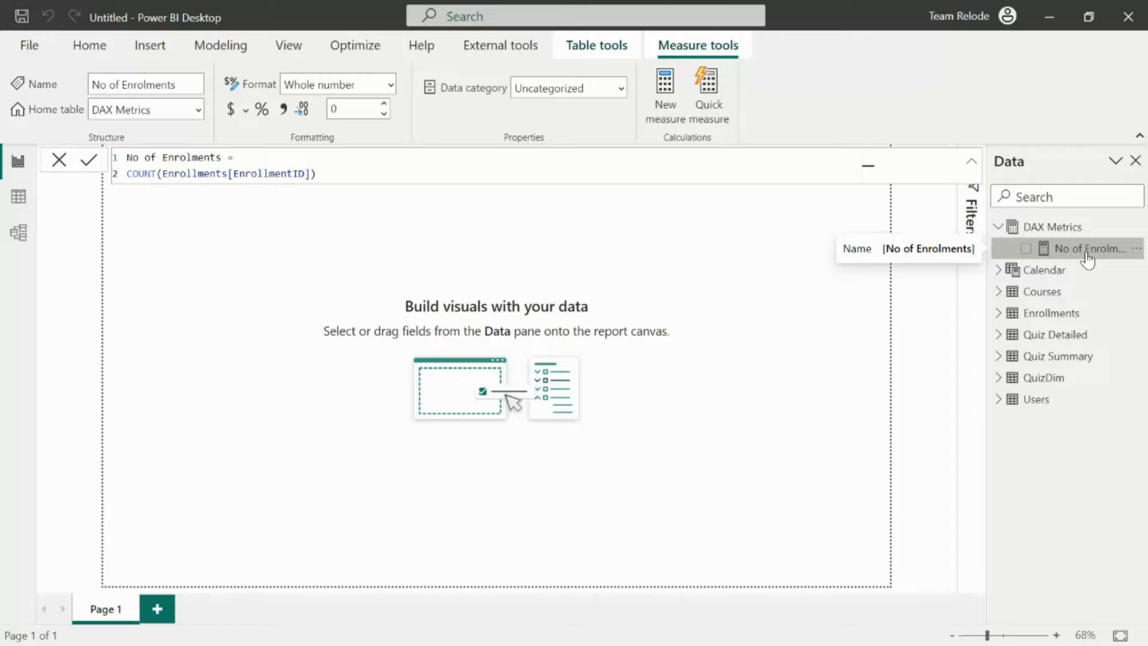
click(1054, 231)
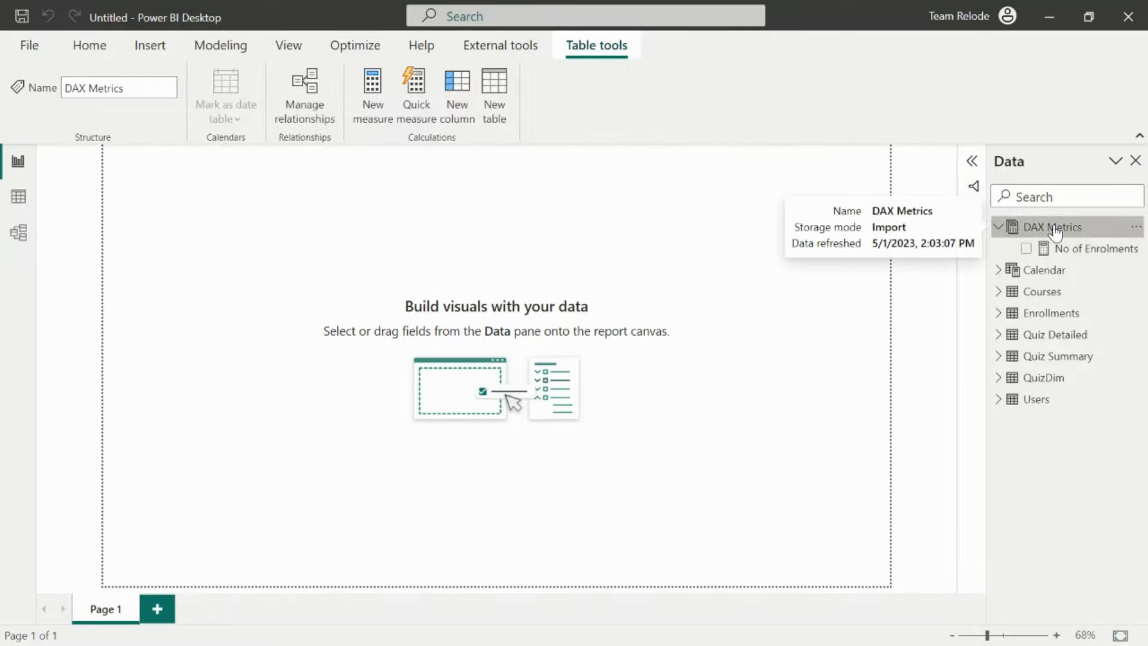
right_click(1055, 231)
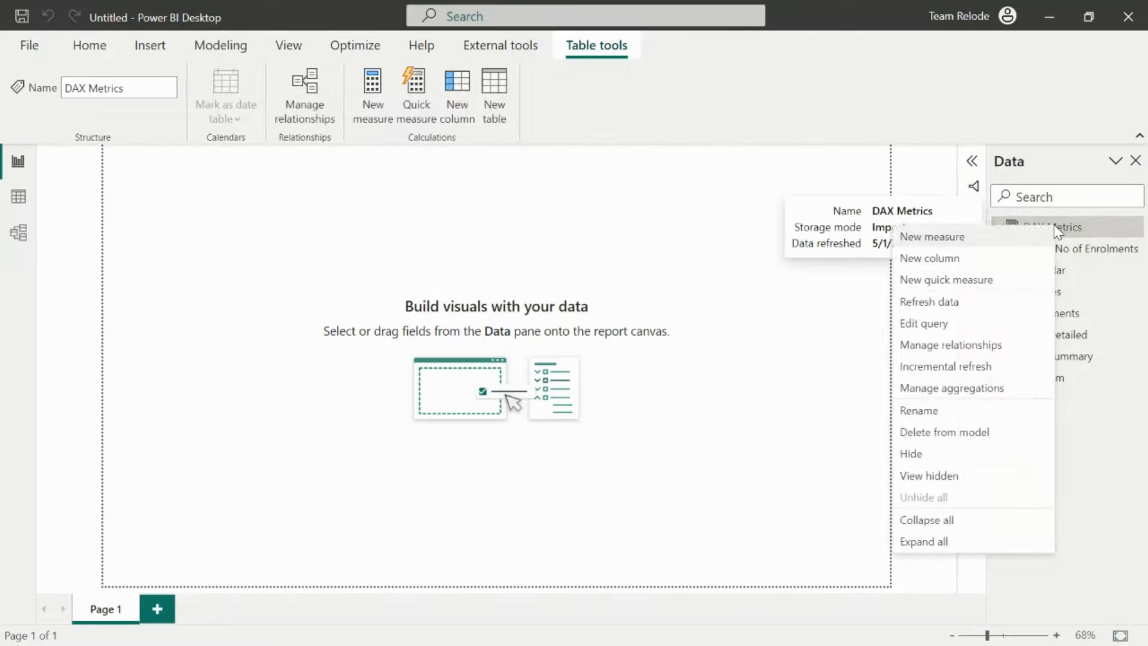
click(920, 242)
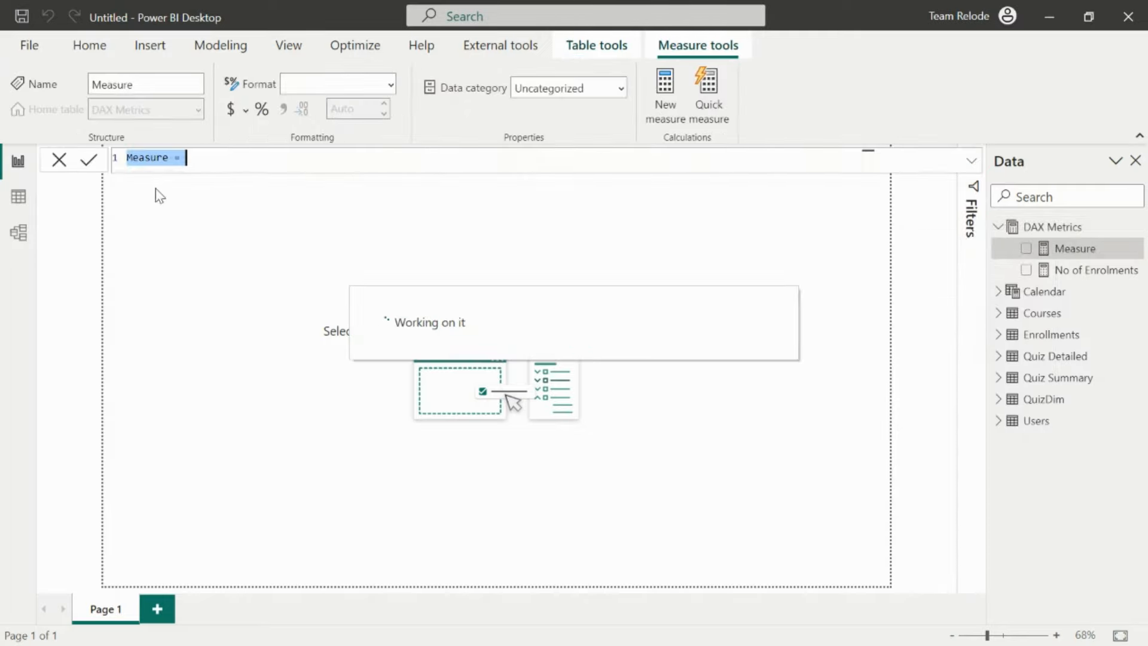
drag(169, 159, 128, 160)
text(Enrolme)
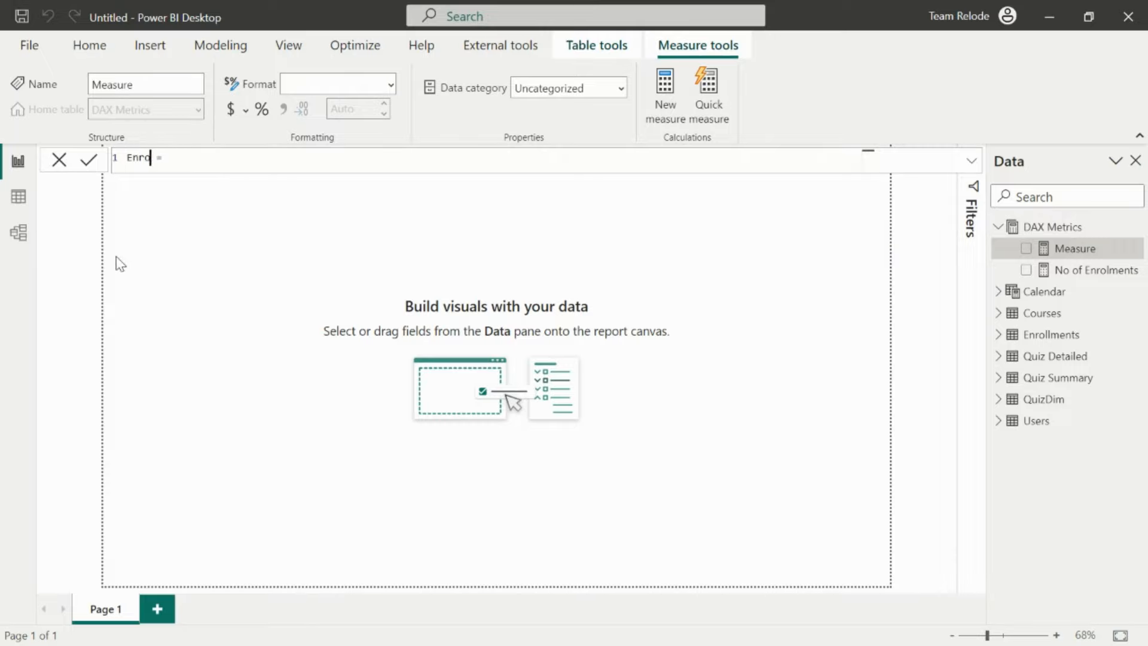
text(nts Cw)
click(245, 160)
key(shift+Return)
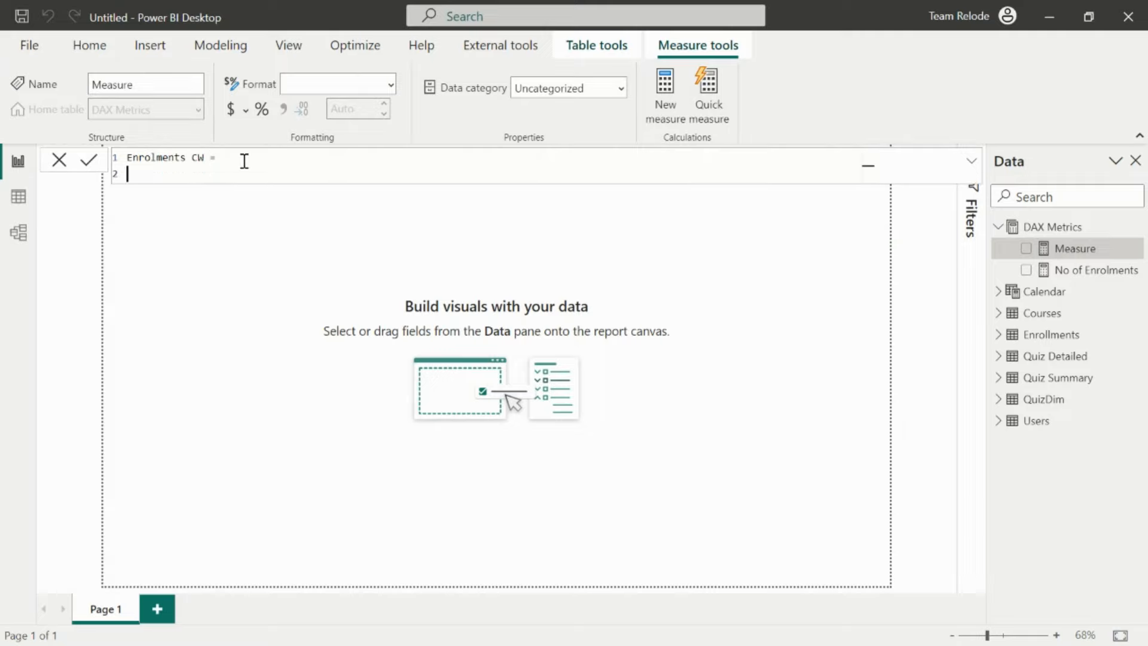
- Begin the Enrolments CW formula with CALCULATE([No of Enrolments], and add an indented third line for the filter argument
text(cal)
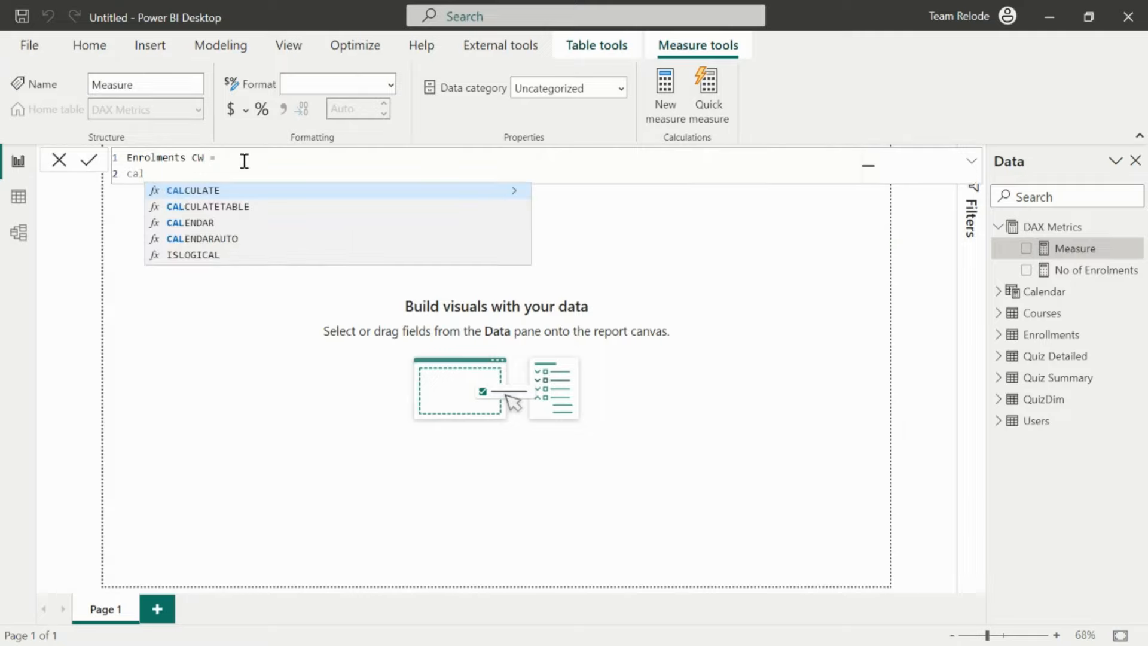
key(Tab)
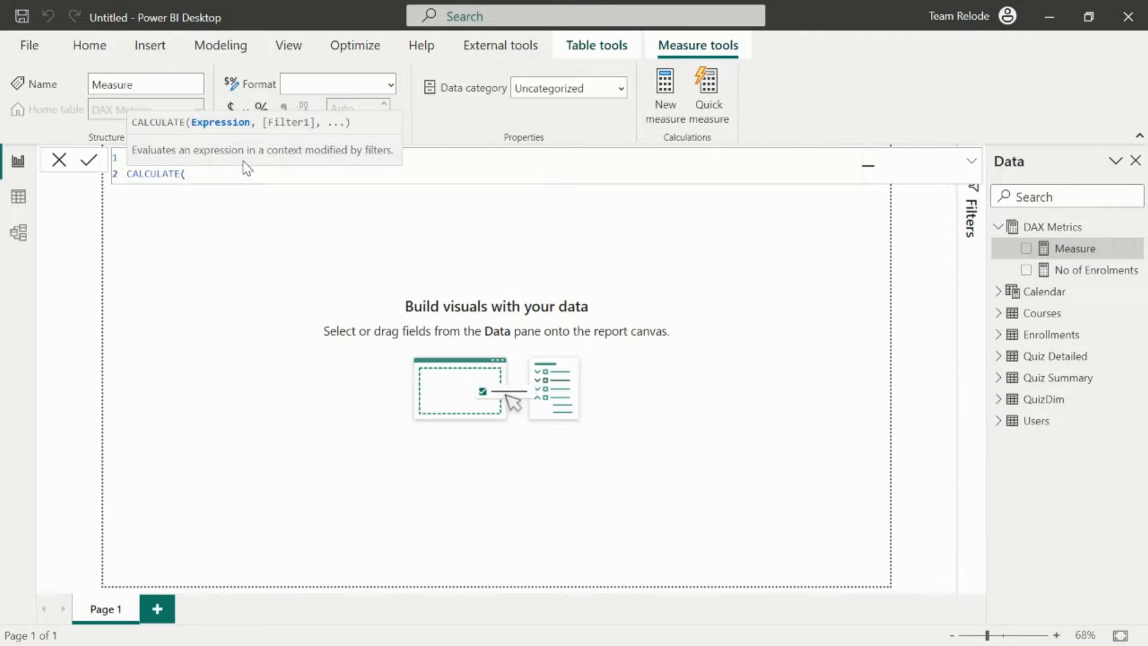
text([)
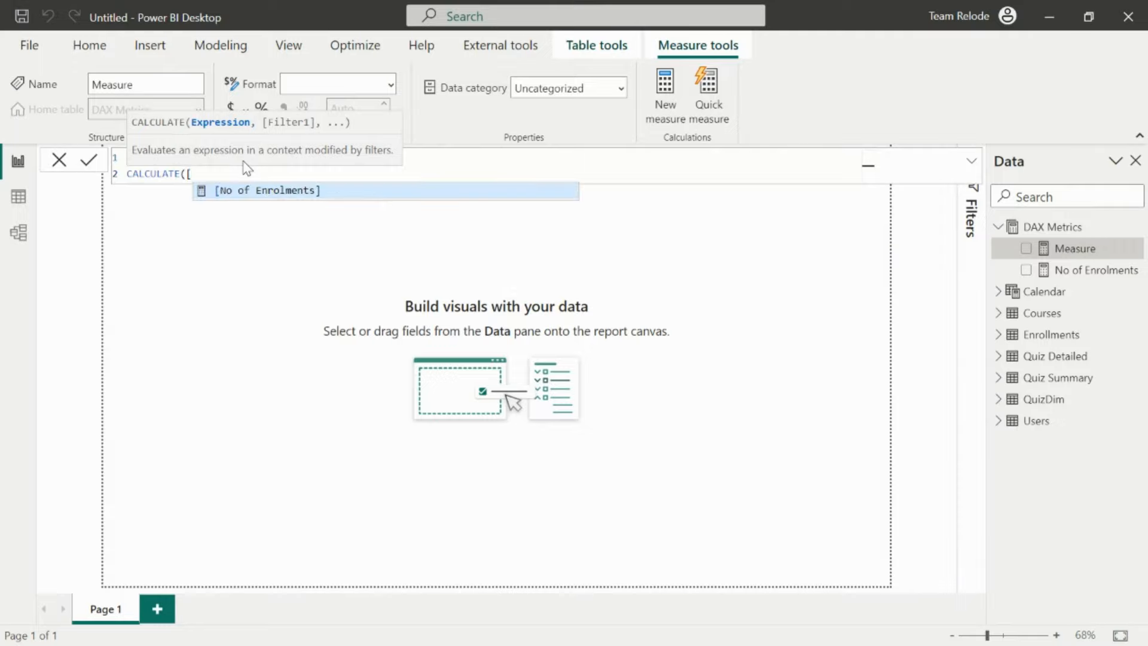
key(Tab)
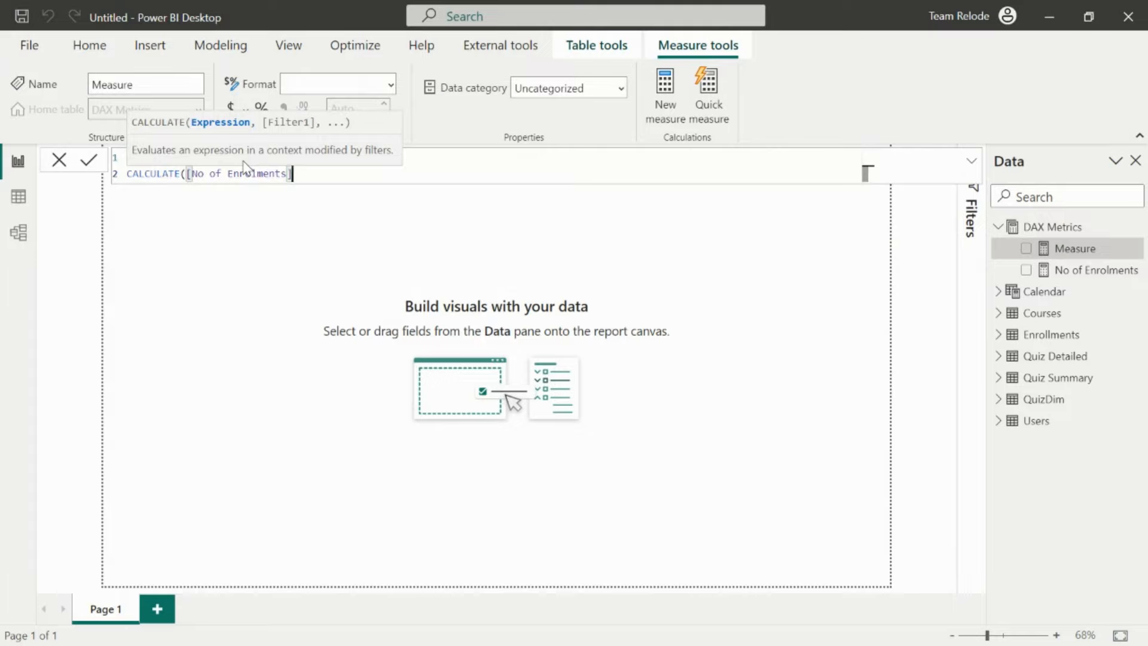
text(,)
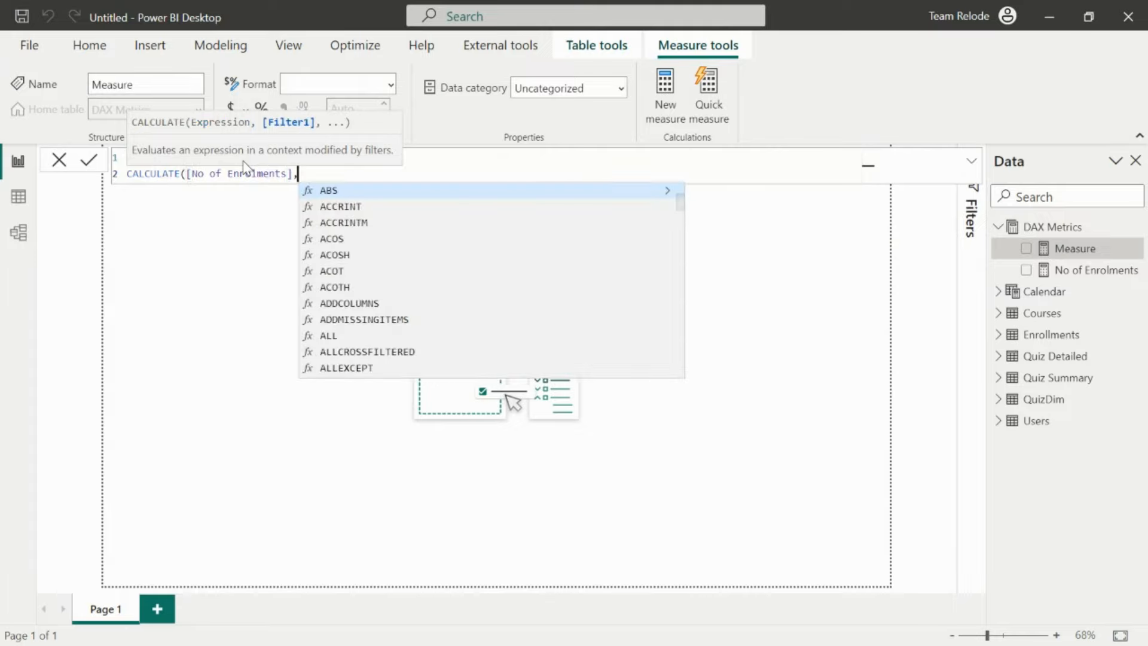
key(Escape)
key(shift+Return)
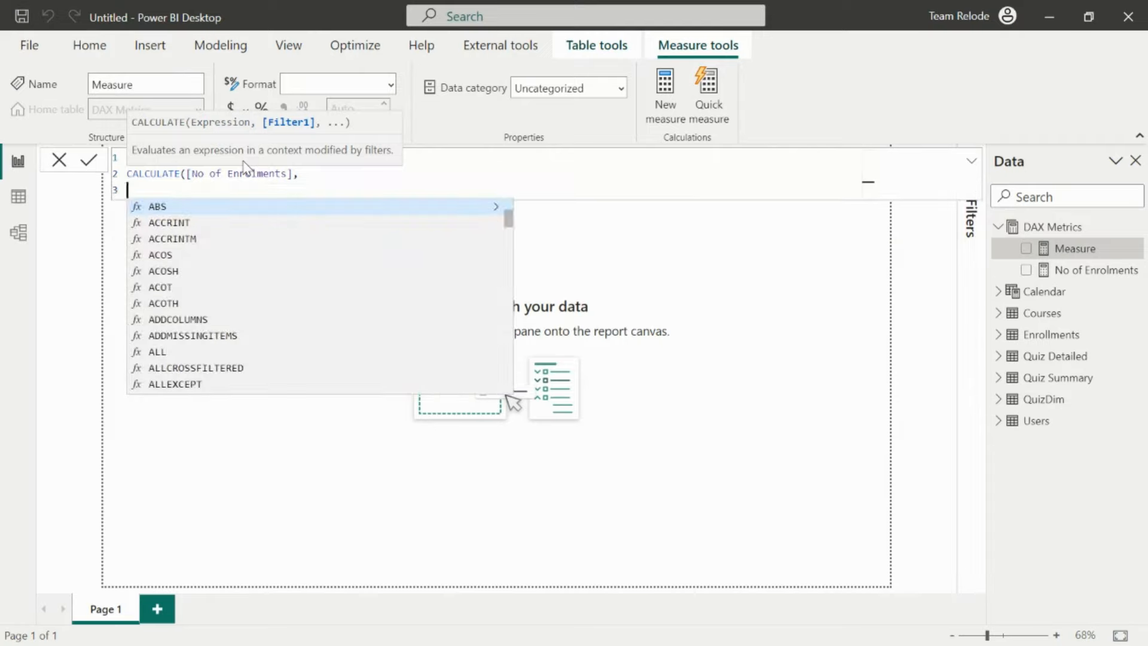
key(Escape)
key(Tab)
key(Tab)
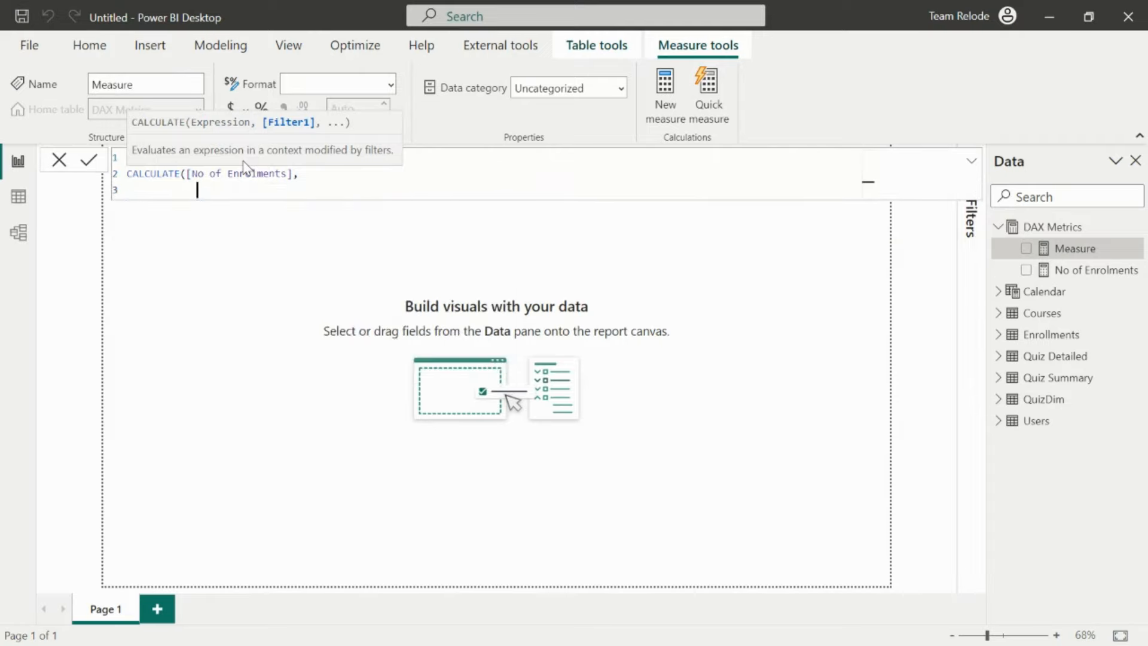
- Enter the filter argument 'Calendar'[IsCurrentWeek] = TRUE() and start a fourth formula line
text(cale)
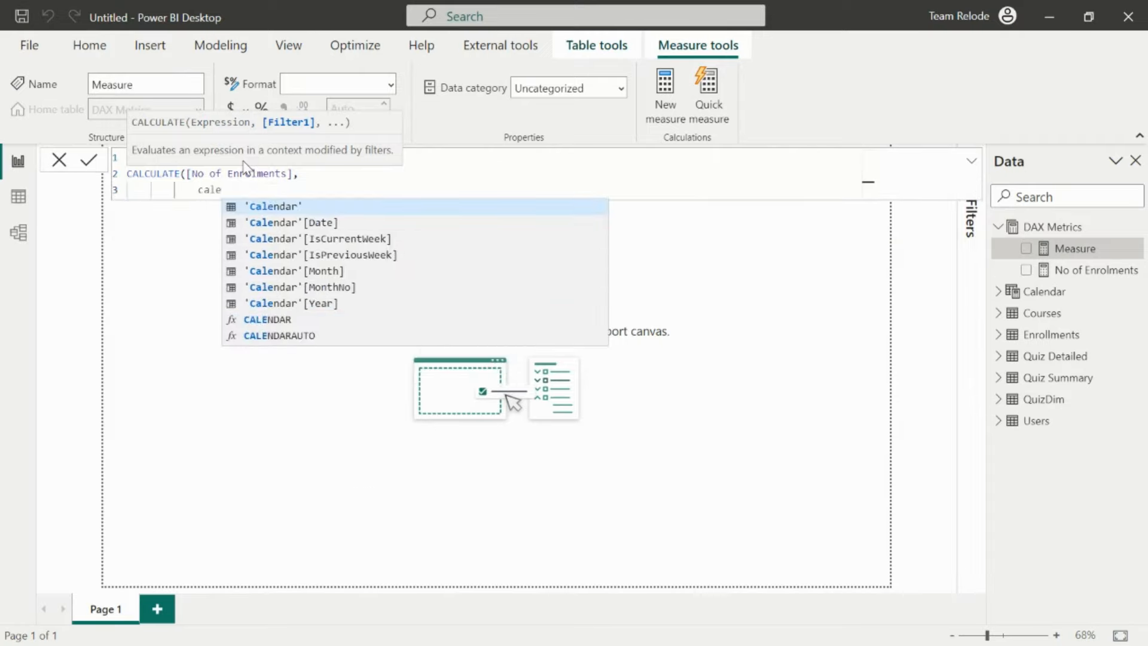
key(Down)
key(Down)
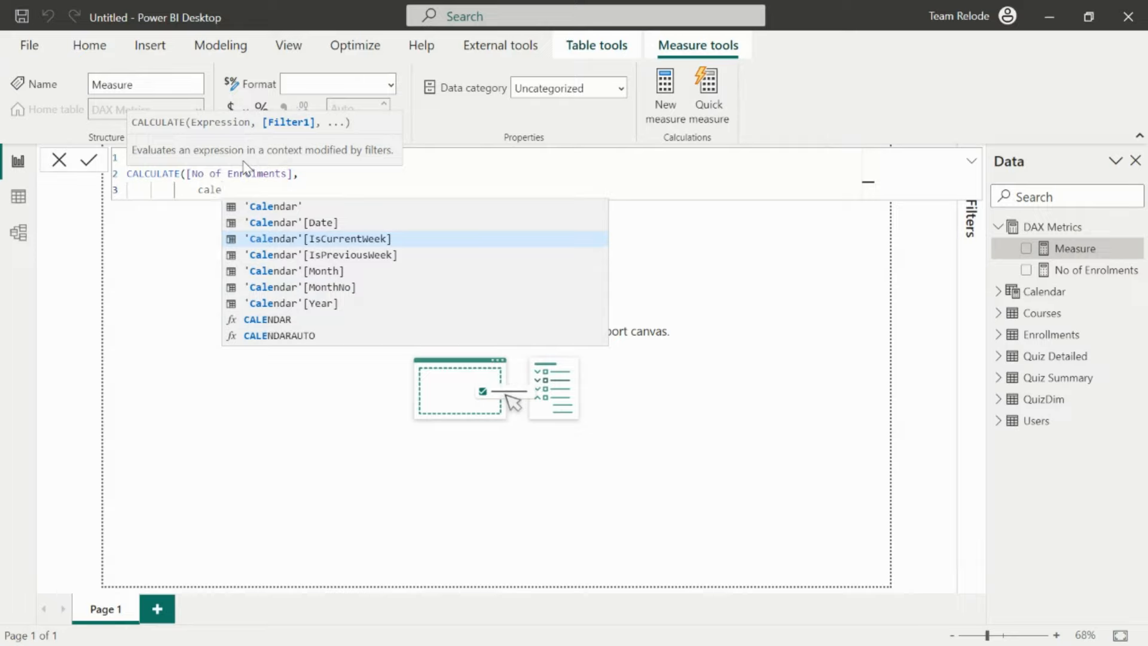
key(Tab)
text(= )
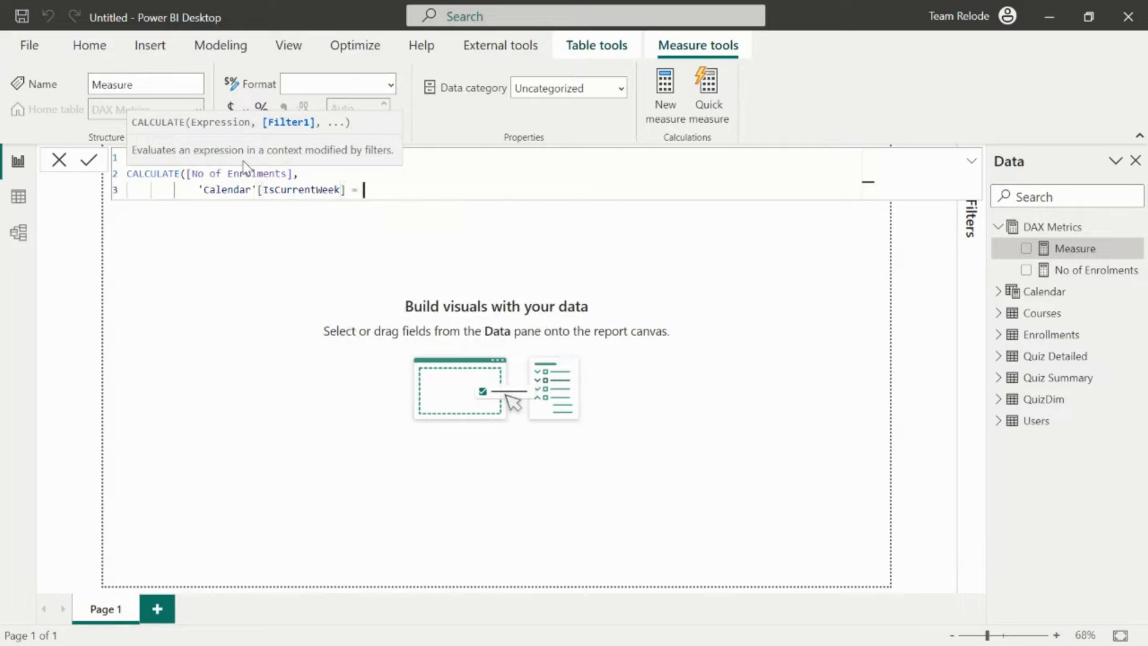
text(true)
key(Tab)
text())
key(shift+Return)
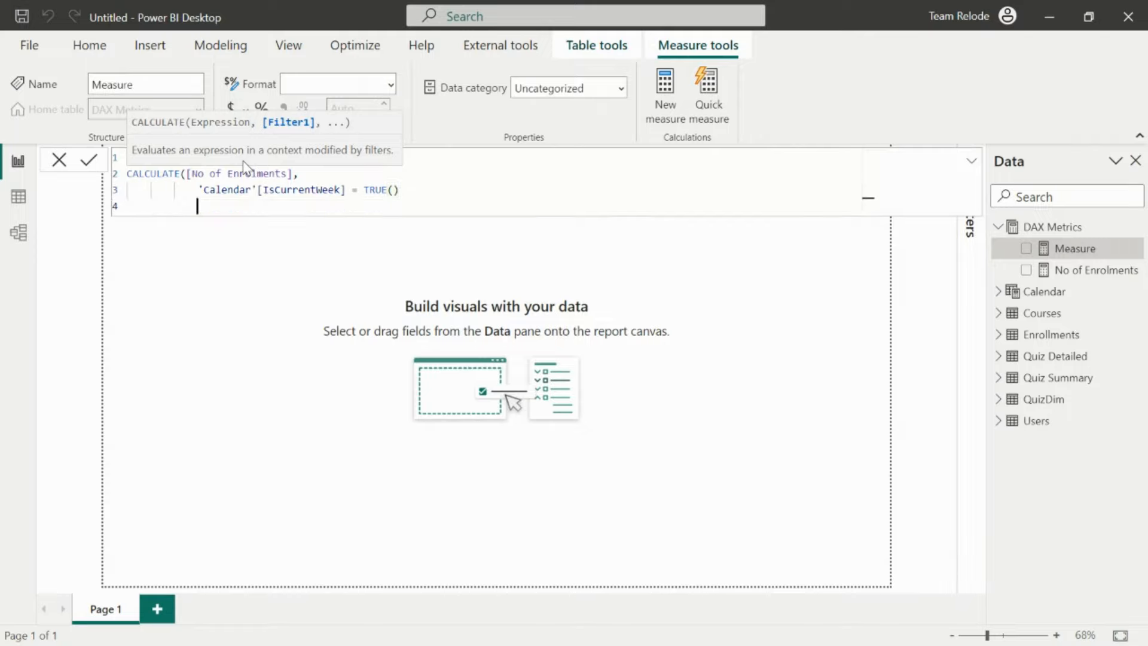
- Close the CALCULATE function with an indented parenthesis, commit the Enrolments CW measure, and collapse the formula to one line
text())
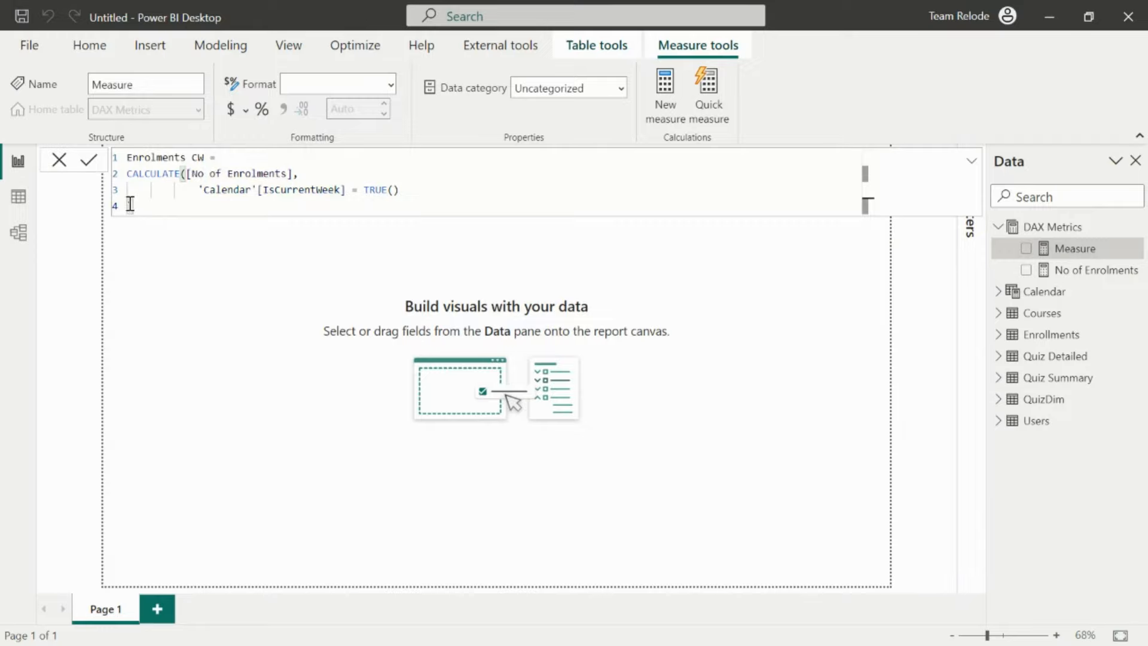
key(Tab)
key(Tab)
key(shift+Tab)
click(90, 161)
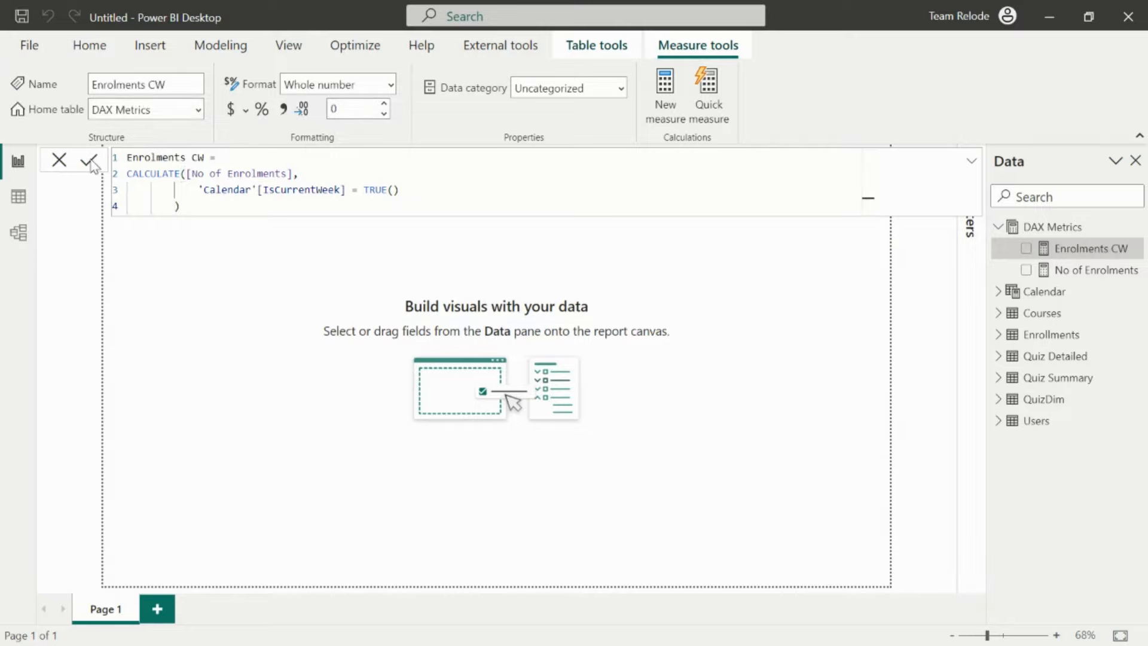
click(973, 162)
click(973, 163)
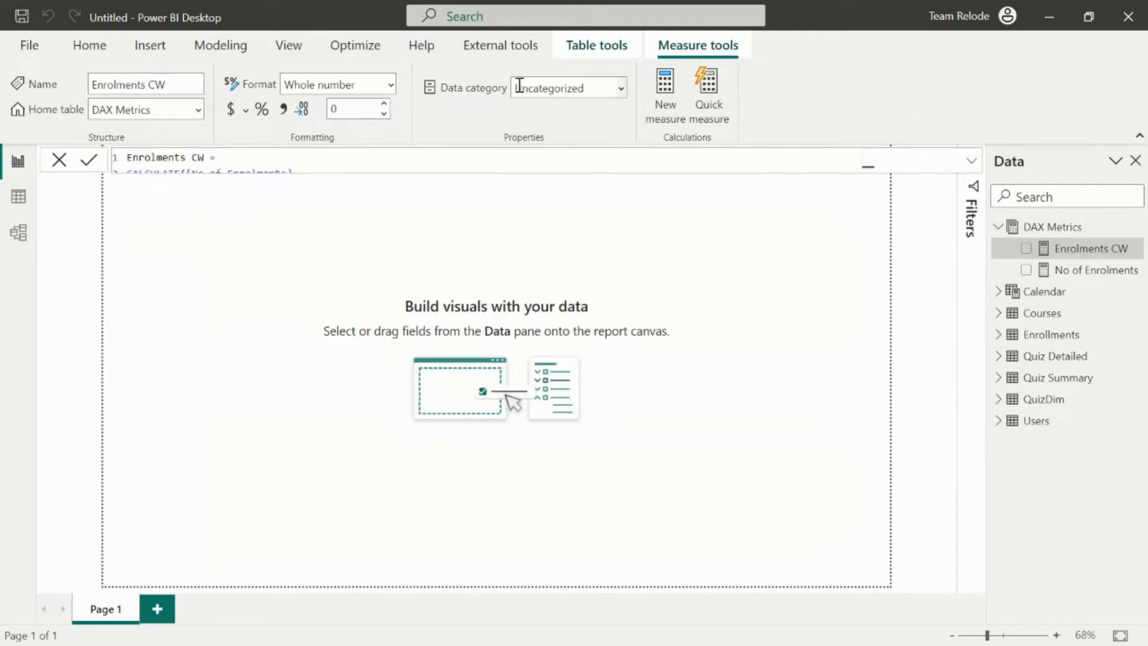
- Insert a card visual on Page 1, reduce its height and width, and show the No of Enrolments measure in it
click(88, 49)
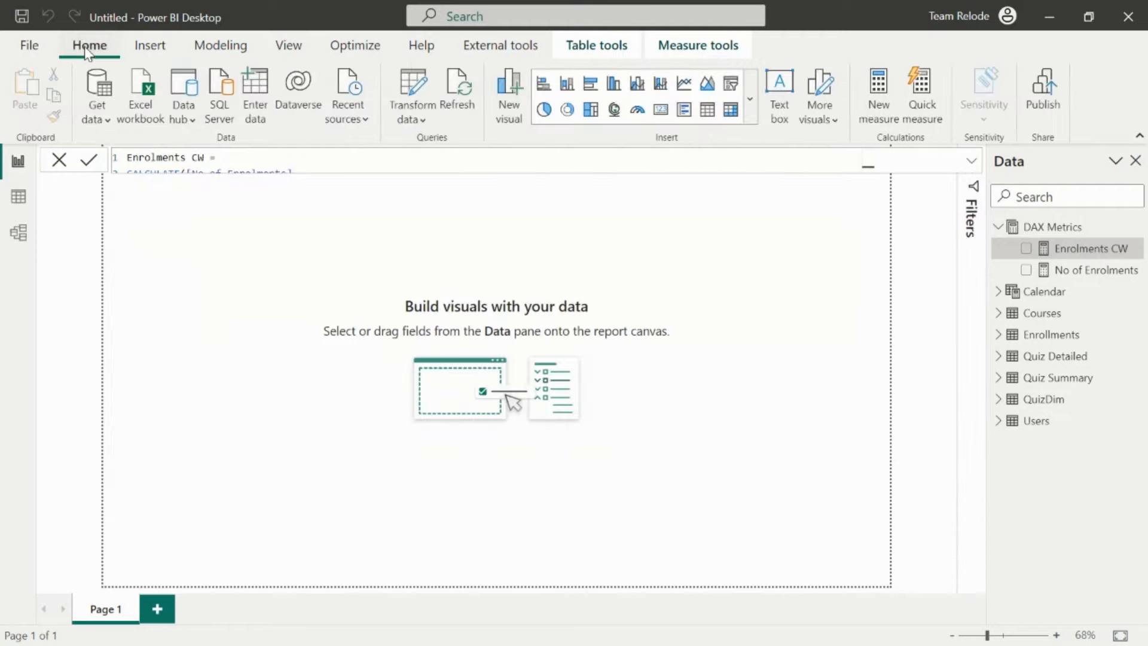
click(660, 110)
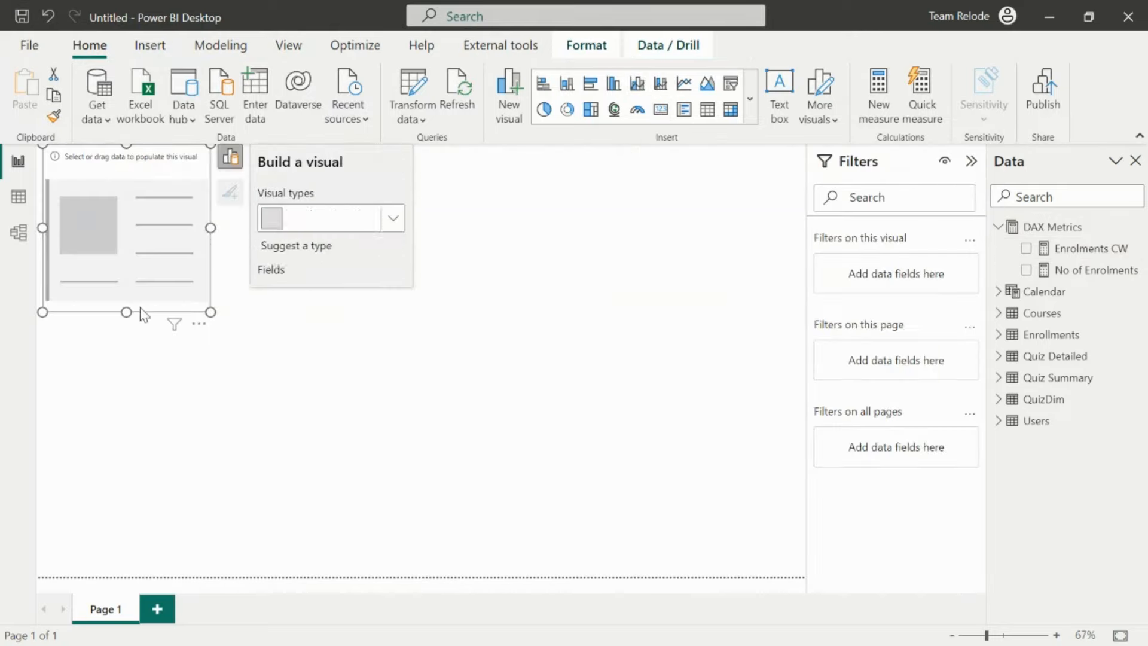
drag(125, 312, 162, 232)
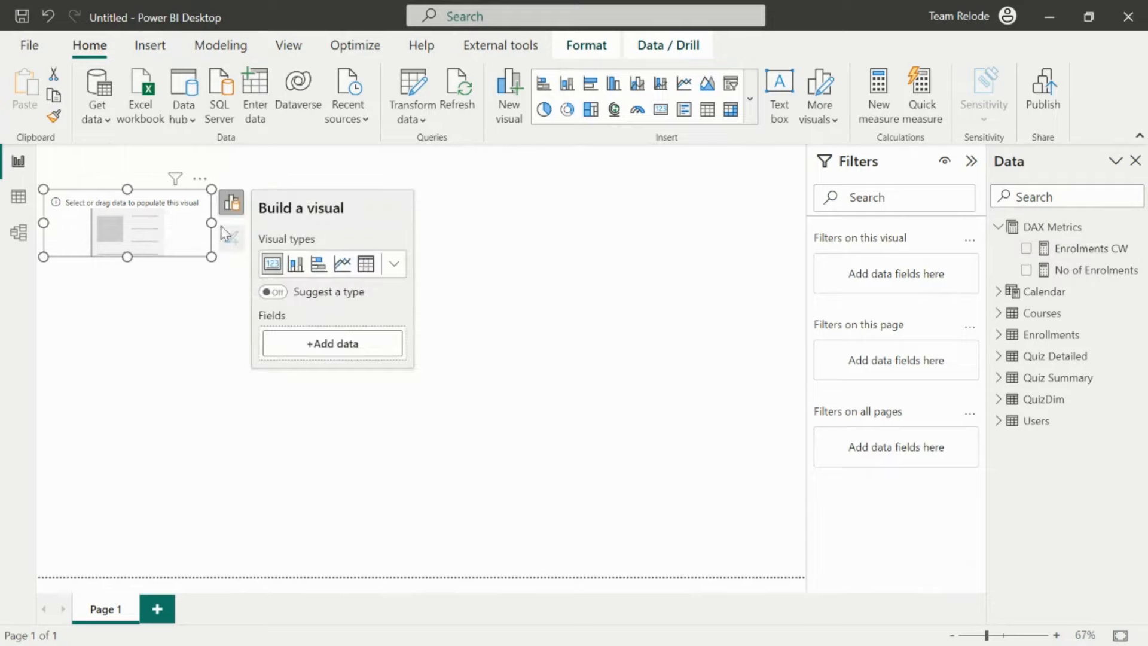
click(203, 228)
click(193, 226)
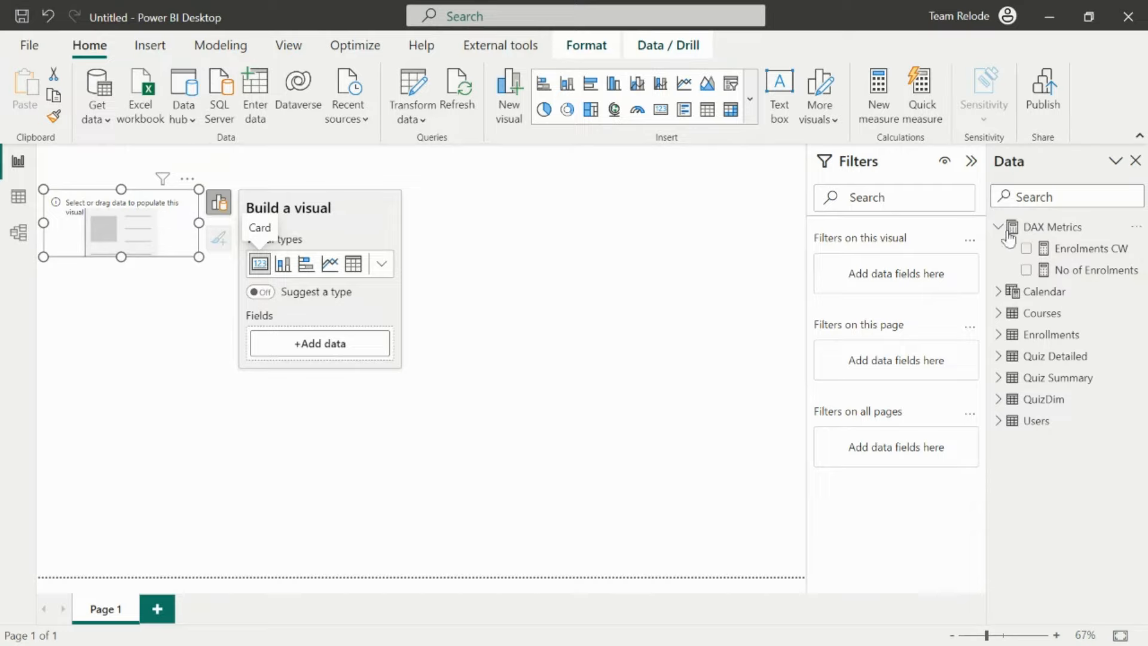
click(1026, 271)
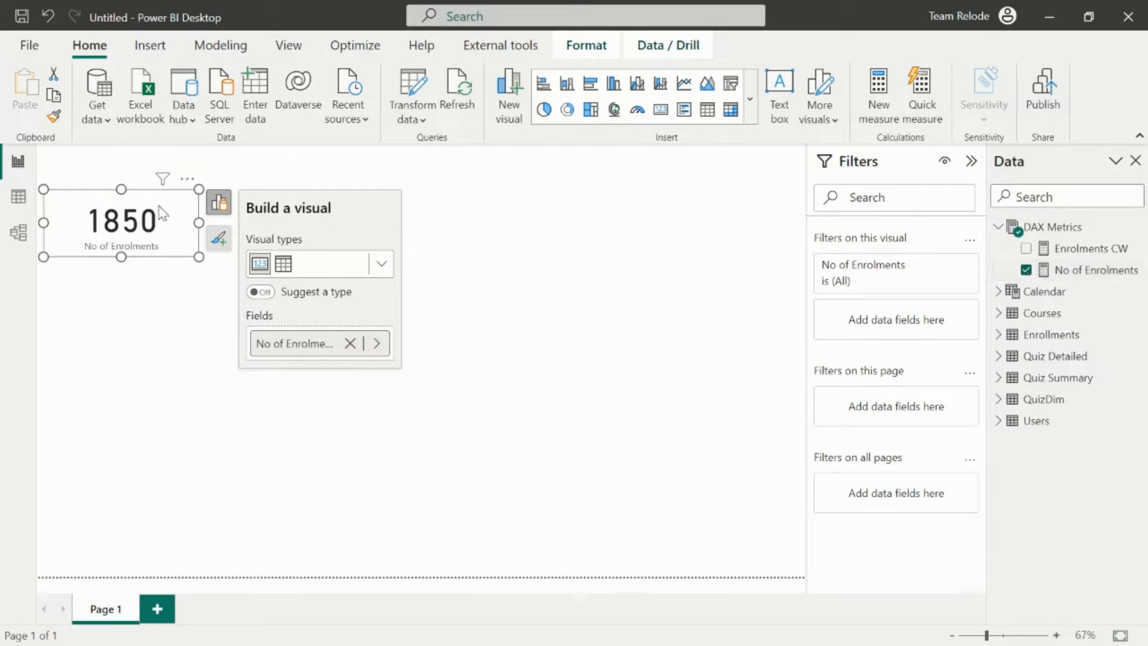
click(162, 294)
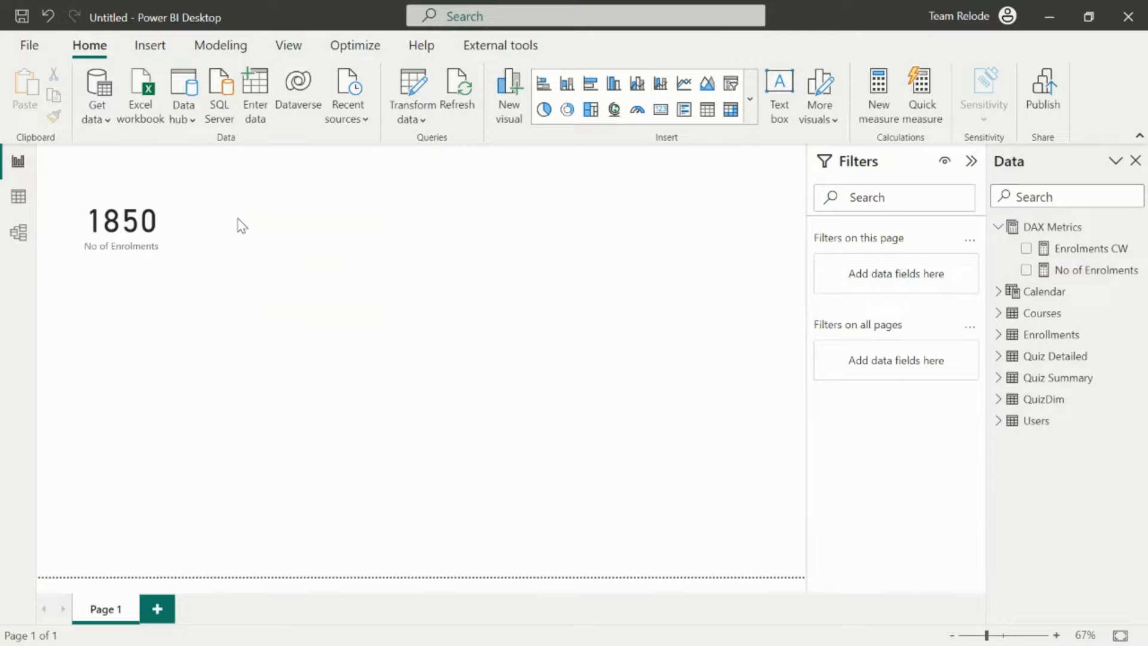
- Duplicate the No of Enrolments card and place the copy beside the original, level with it
click(123, 216)
key(ctrl+c)
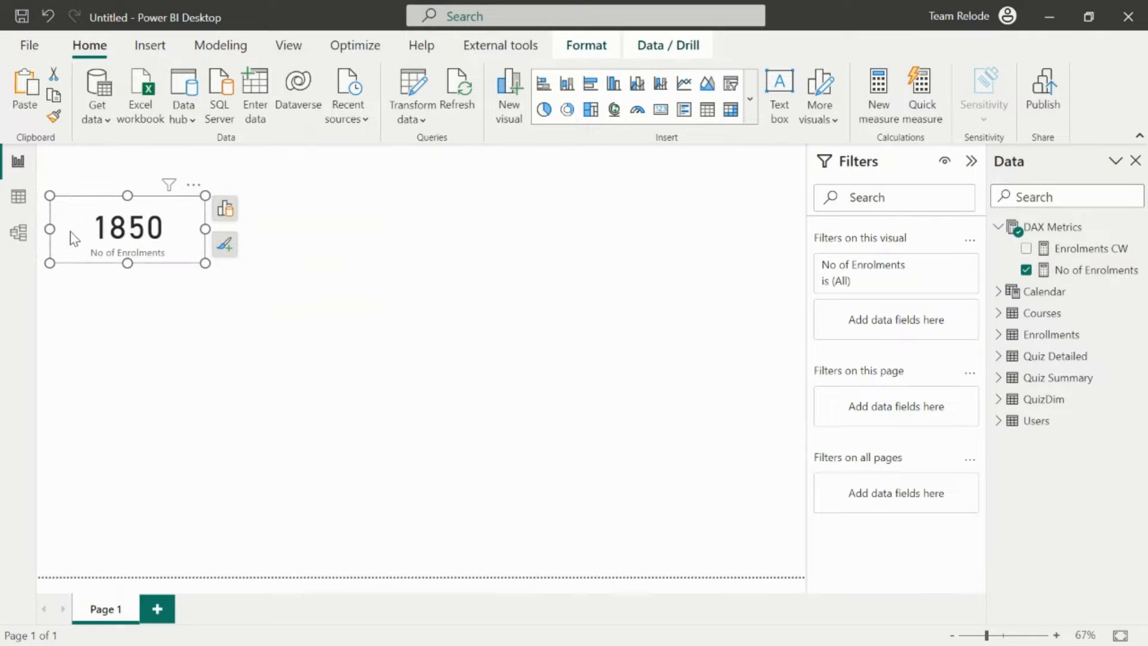
key(ctrl+v)
drag(70, 238, 248, 232)
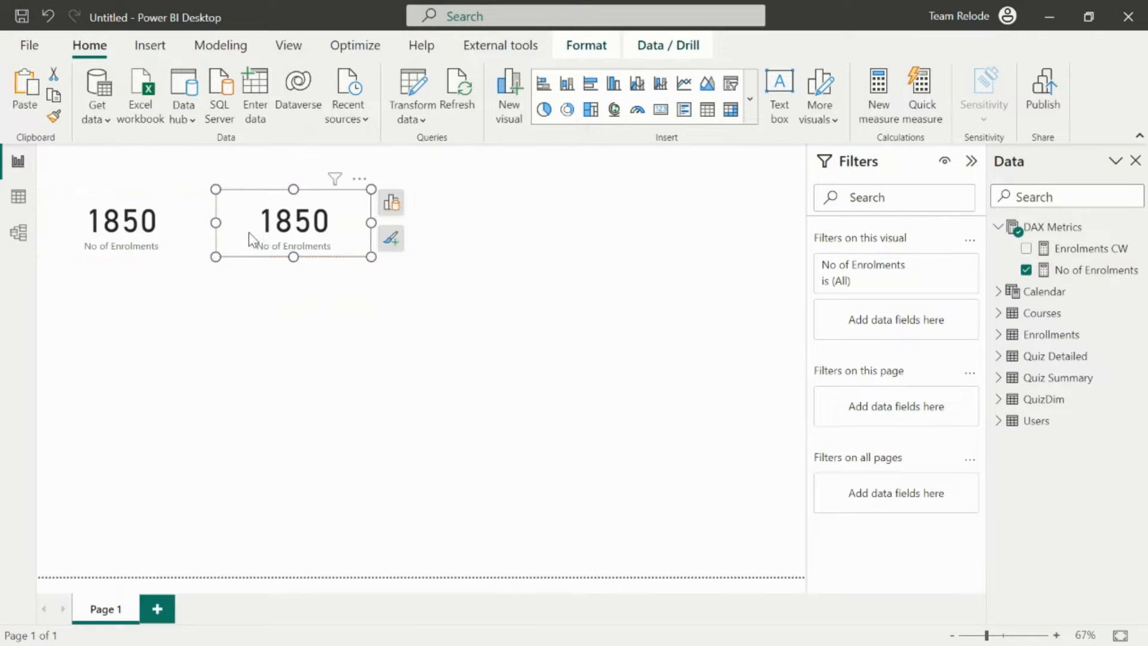
- Replace the duplicated card's field with the Enrolments CW measure and deselect the card
click(391, 204)
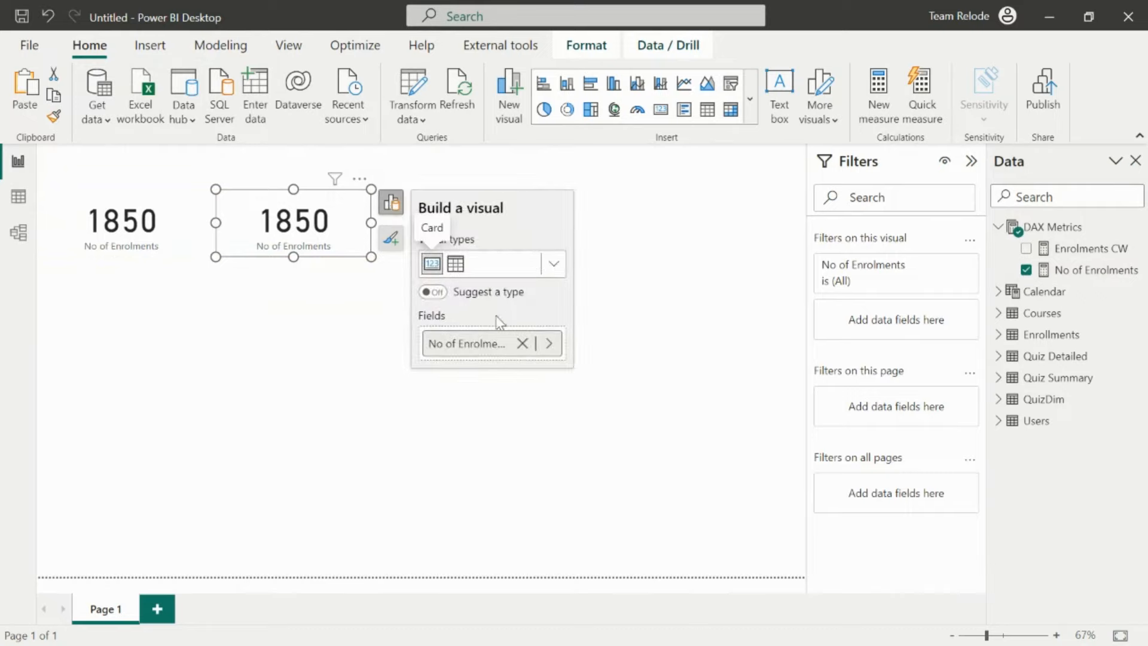
click(549, 345)
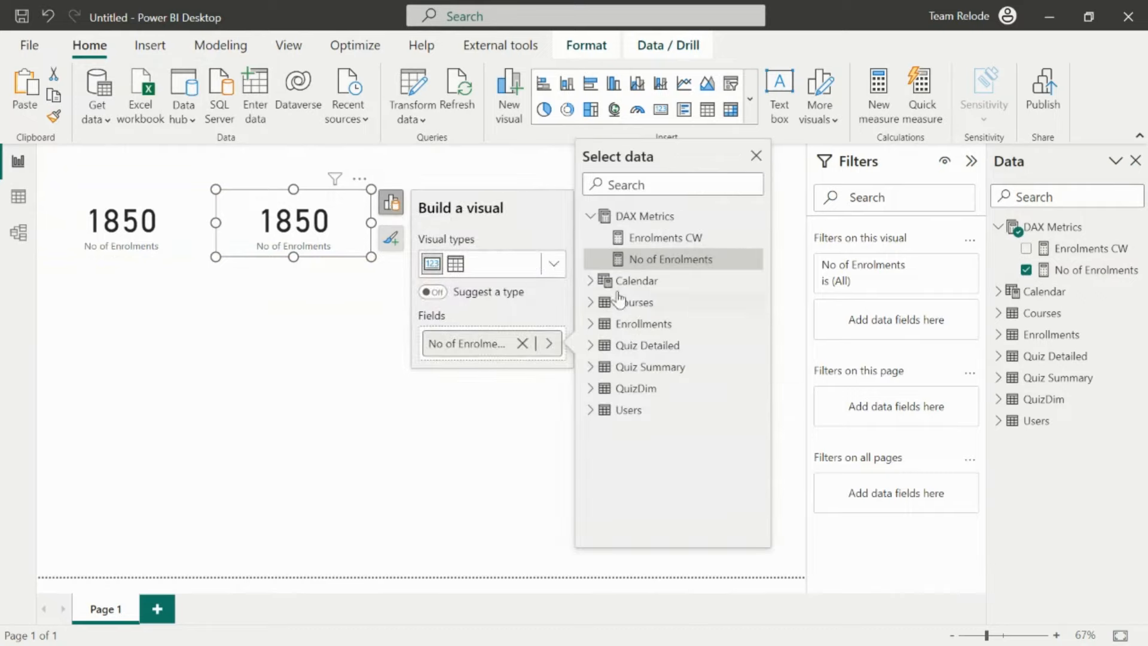
click(659, 239)
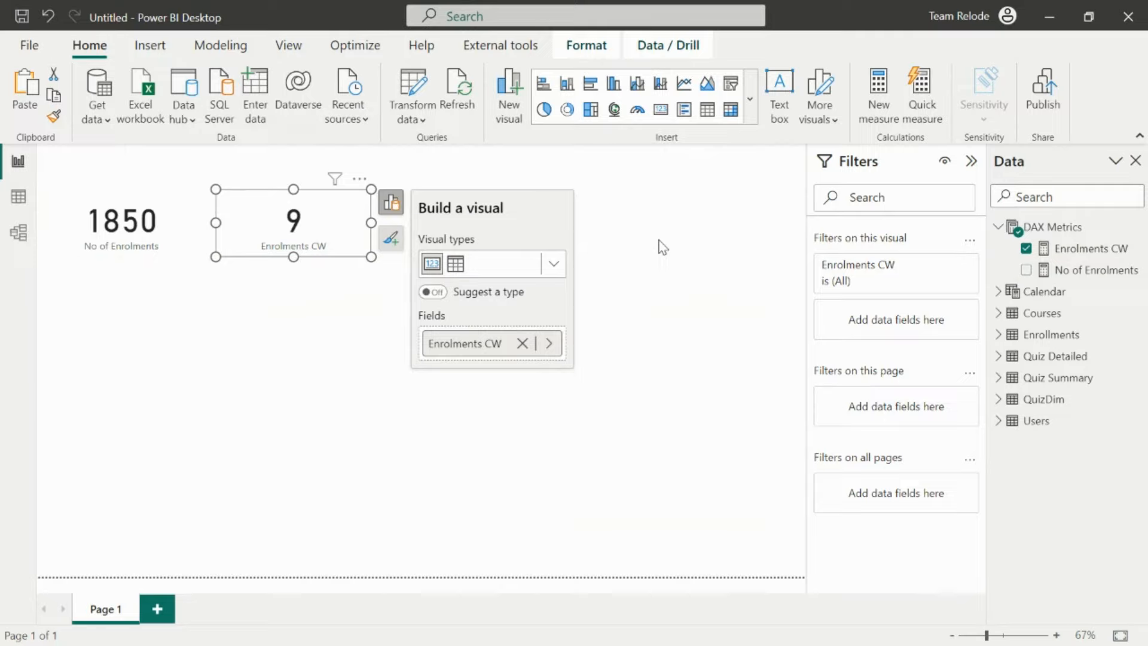
click(336, 331)
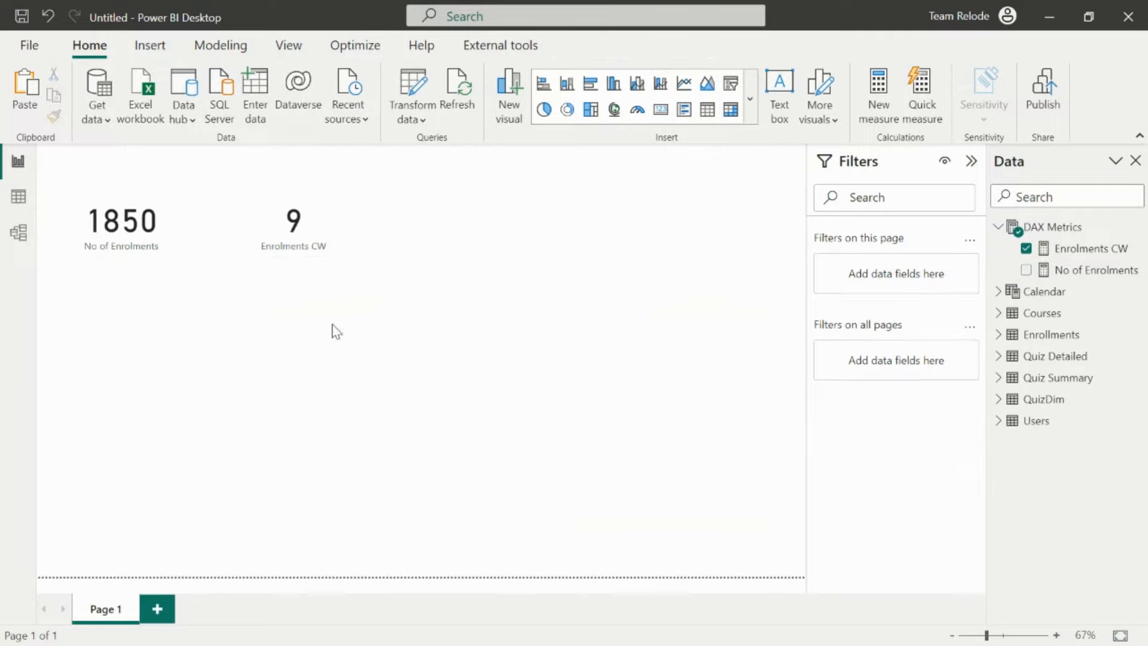
- Filter the Calendar table's data to rows where IsCurrentWeek is True and select its Date column
click(18, 199)
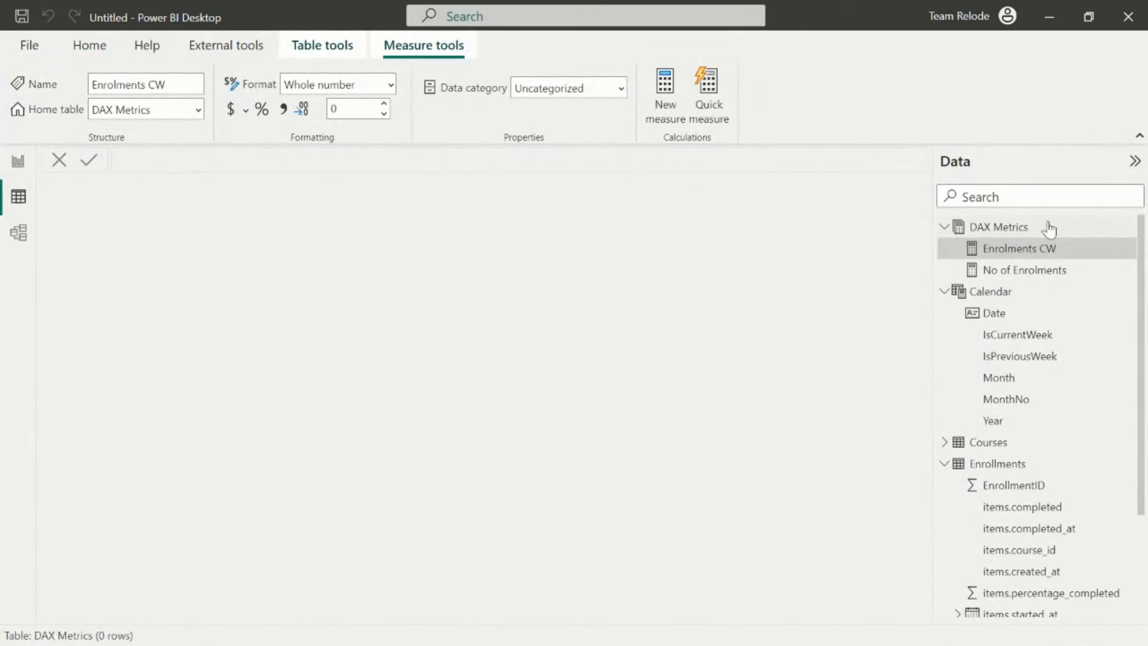
click(989, 292)
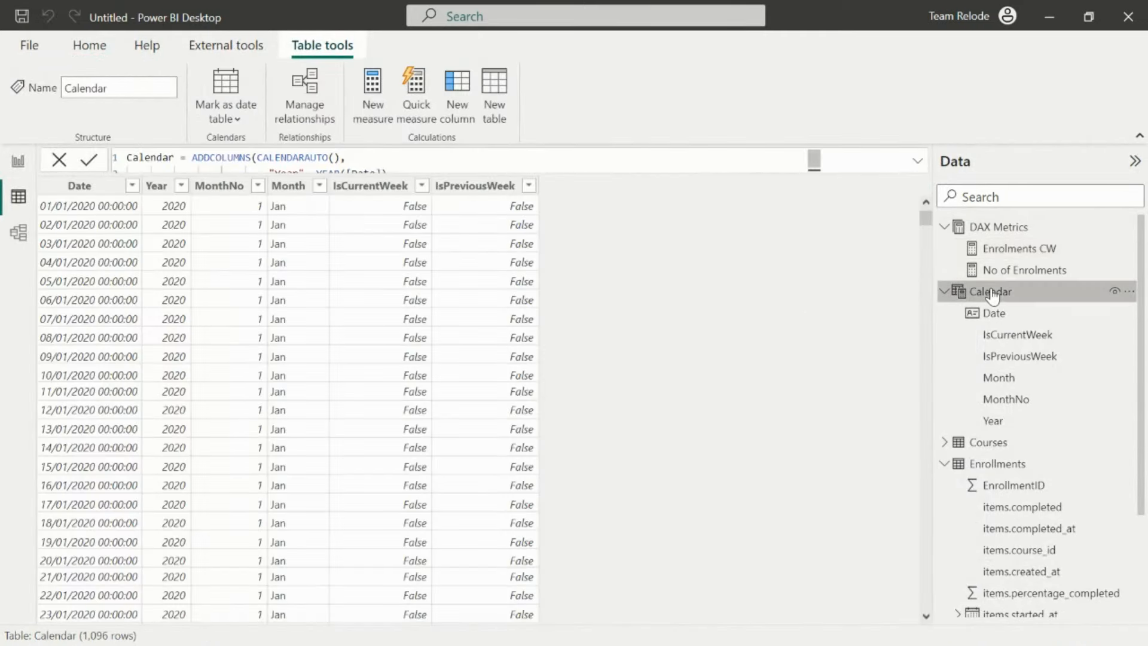
click(422, 190)
click(422, 188)
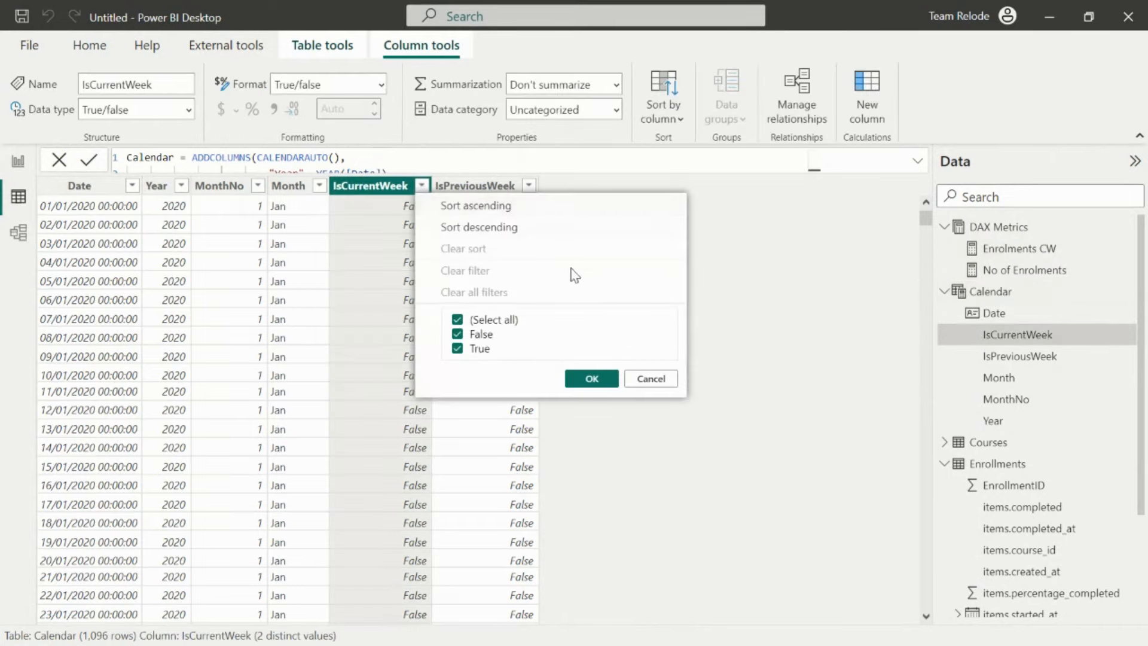
click(458, 335)
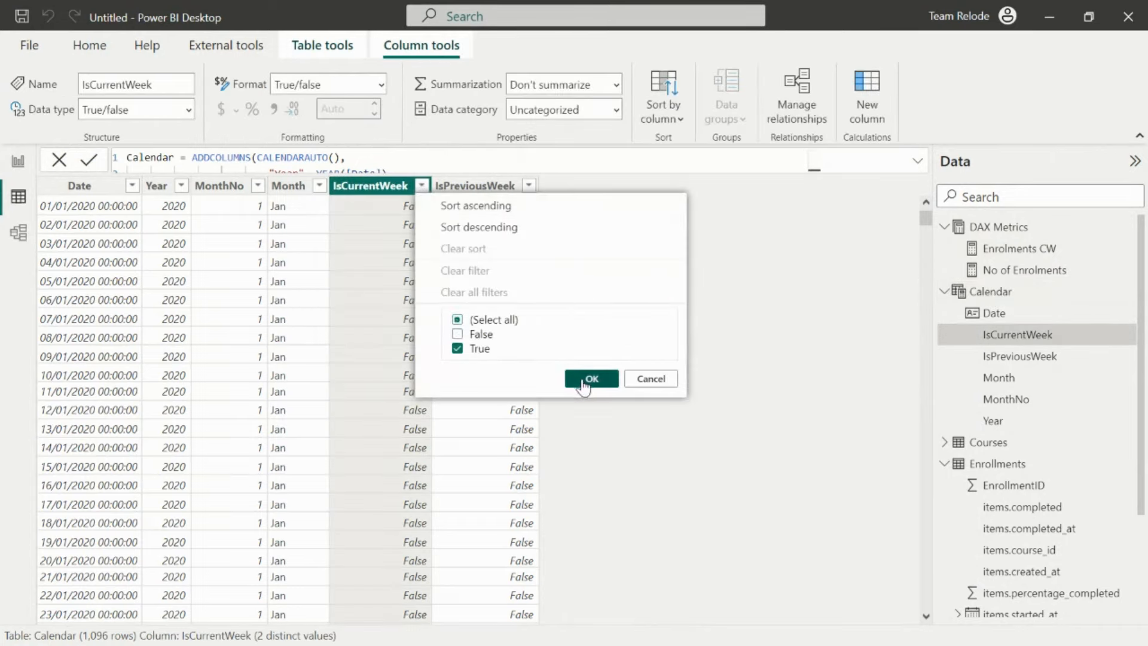
click(584, 383)
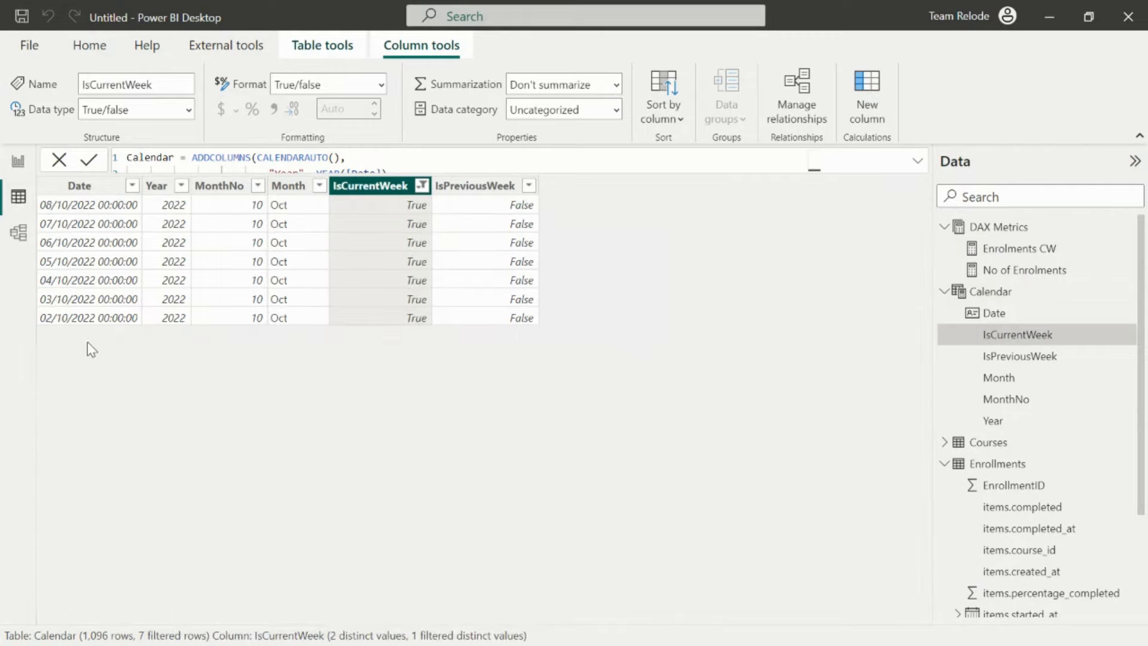
click(69, 186)
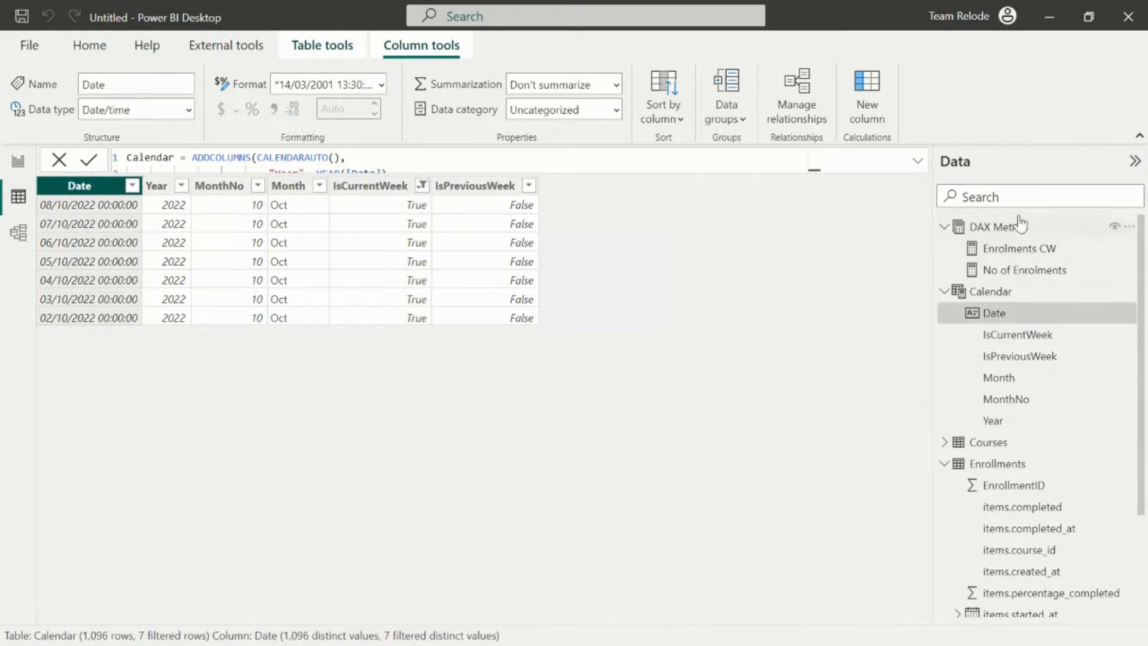
- Begin a between-dates filter on items.created_at in the Enrollments table, starting on or after 02/10/2022
click(997, 465)
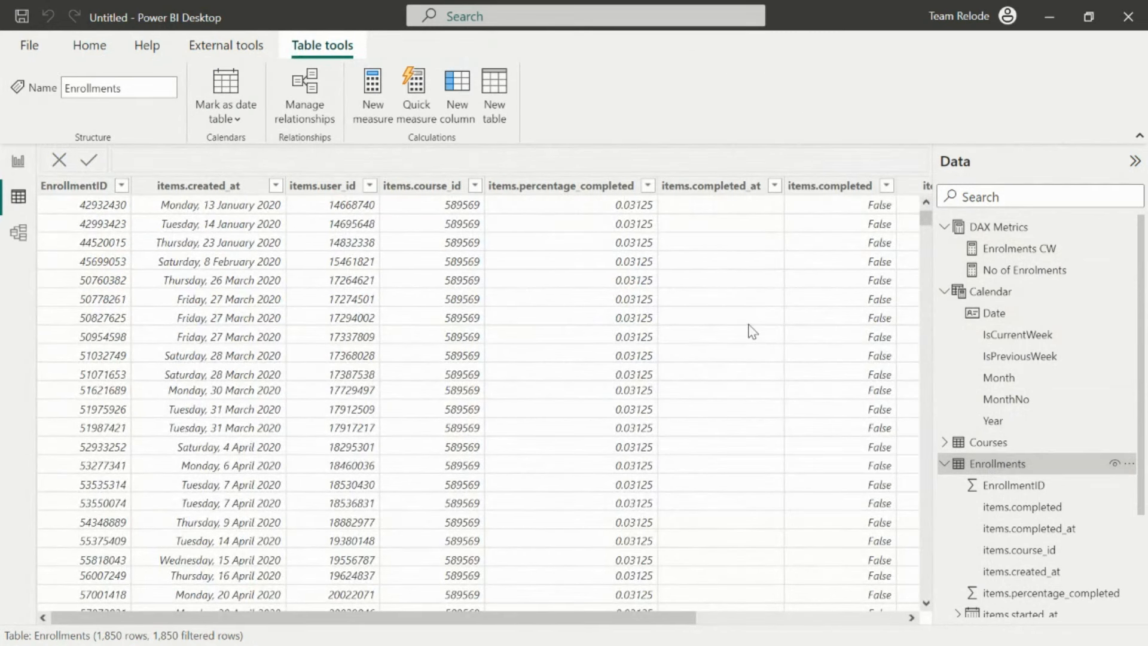
click(251, 190)
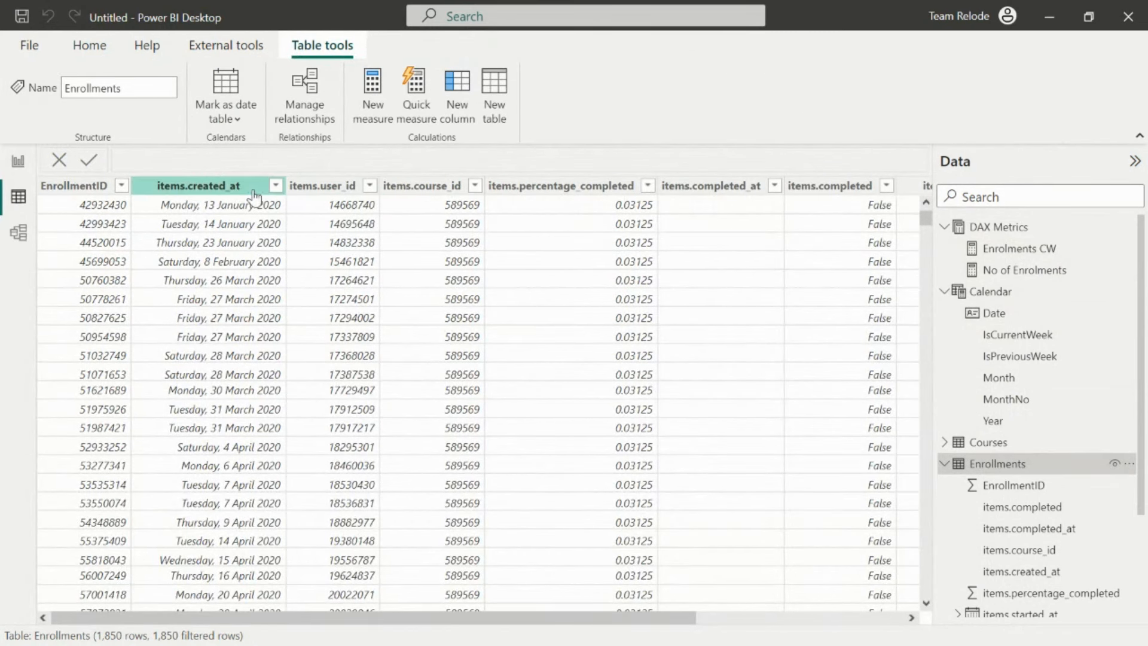
click(194, 190)
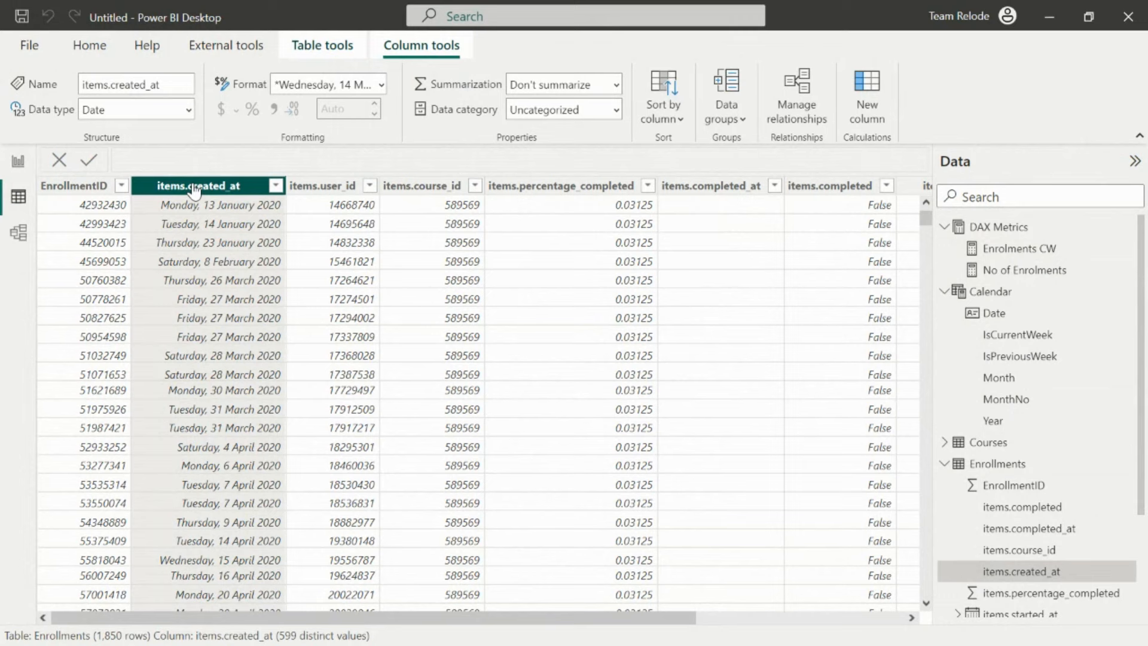
click(276, 186)
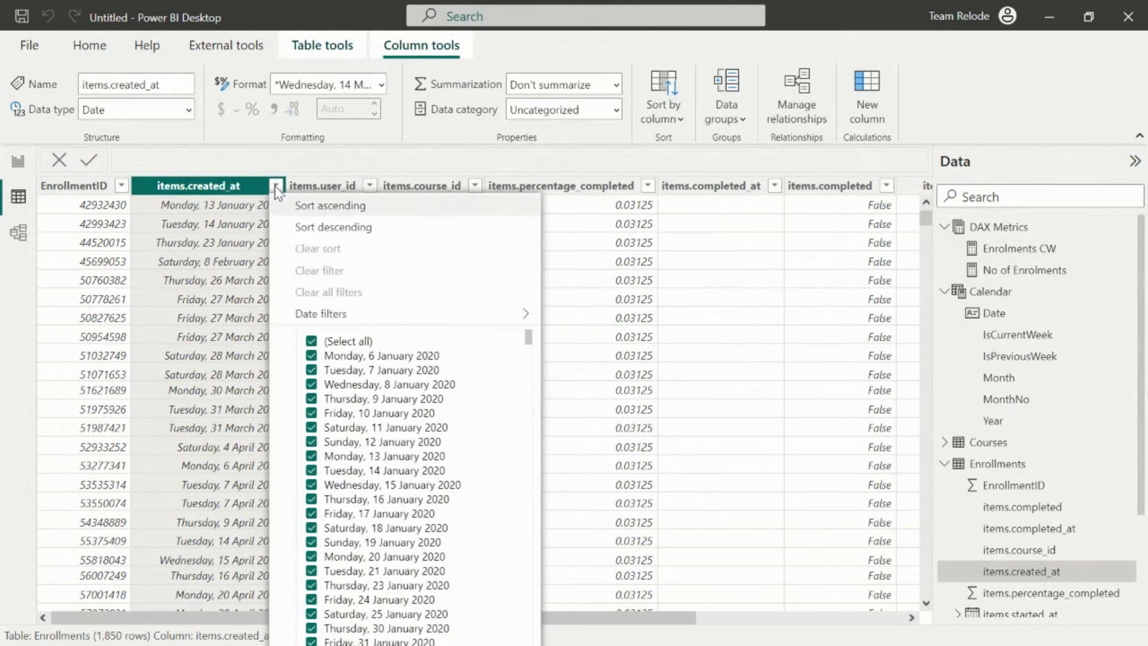
mouse_move(370, 317)
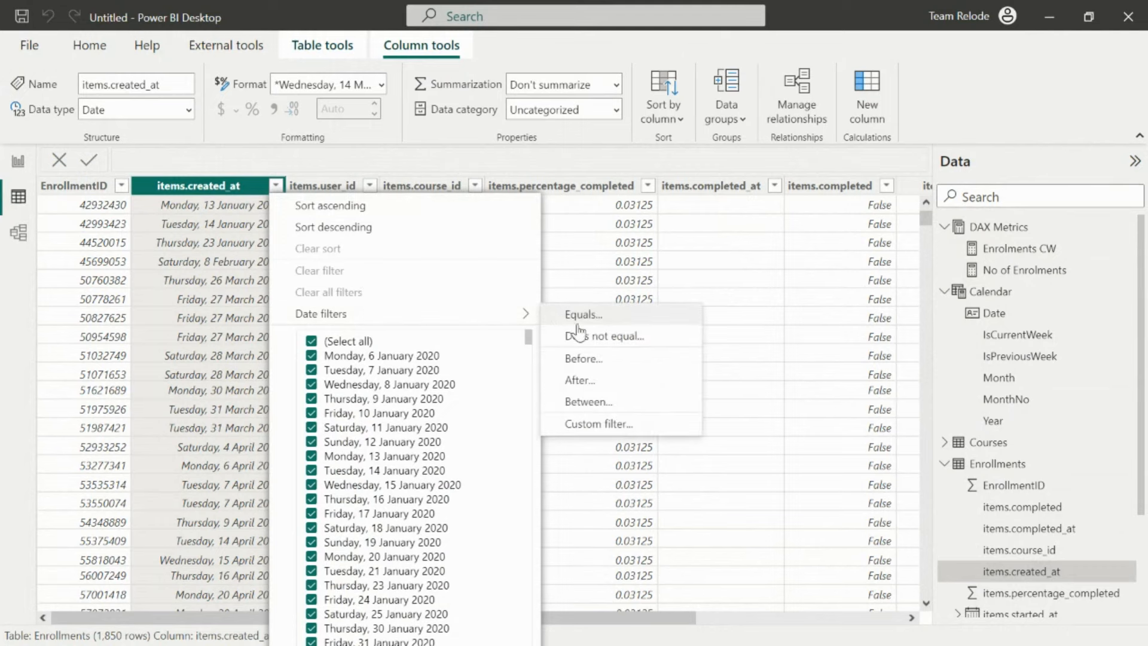
click(590, 404)
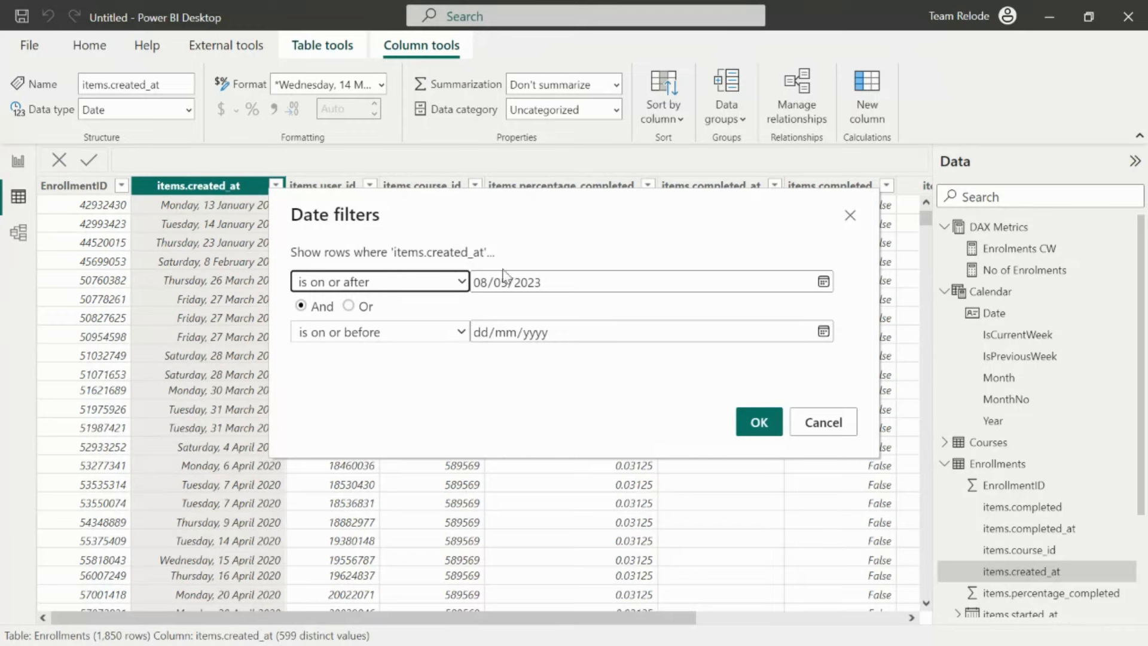
text(02/)
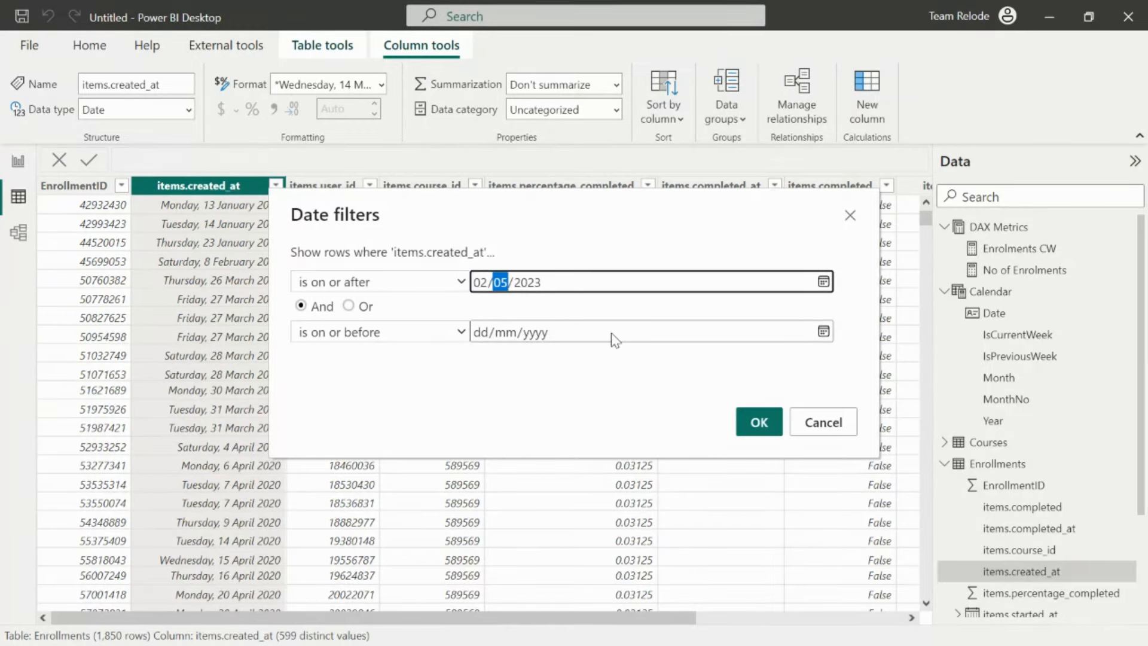
text(10)
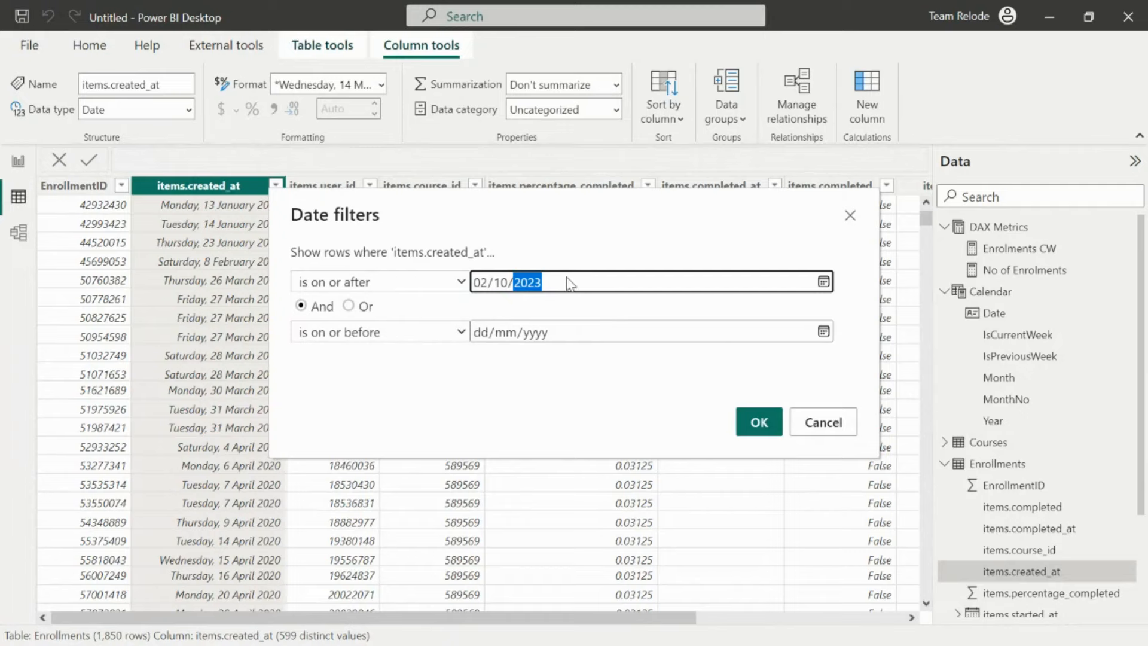
- Set the filter's on-or-before date to 08/10/2022 and apply it to items.created_at
click(489, 333)
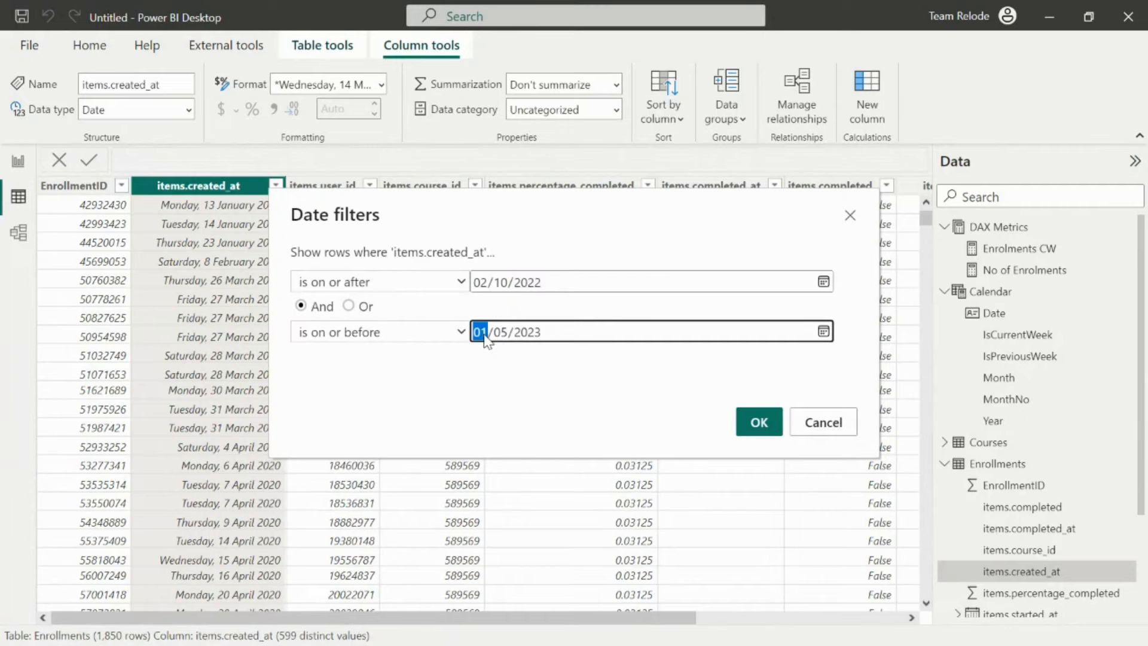
text(08)
text(10)
text(2022)
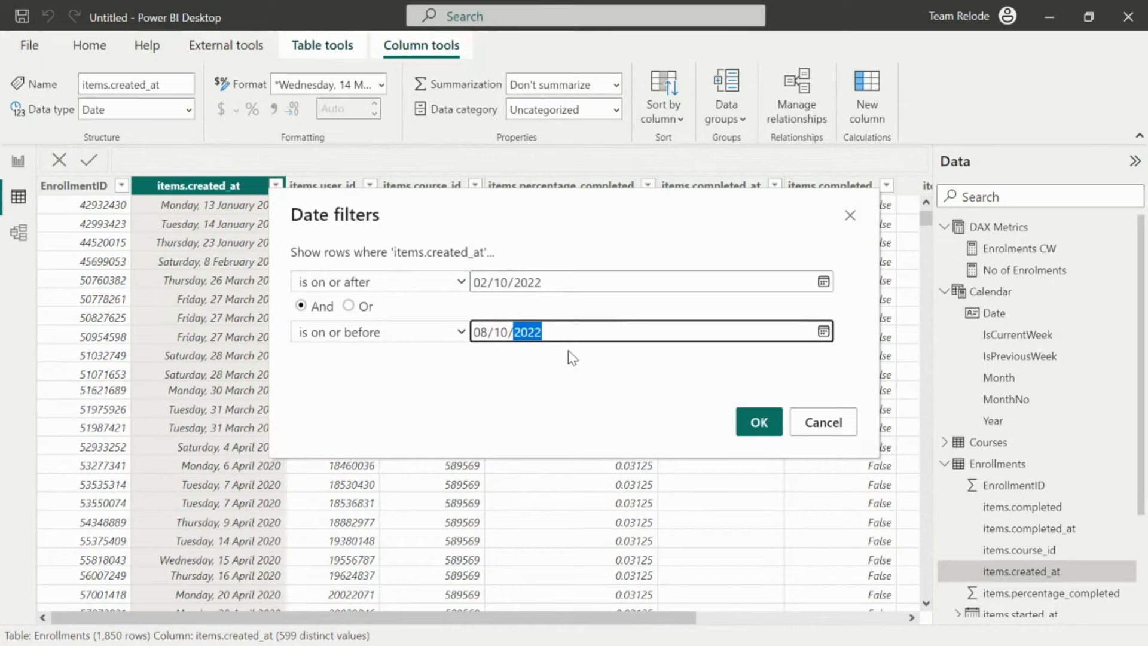
click(758, 422)
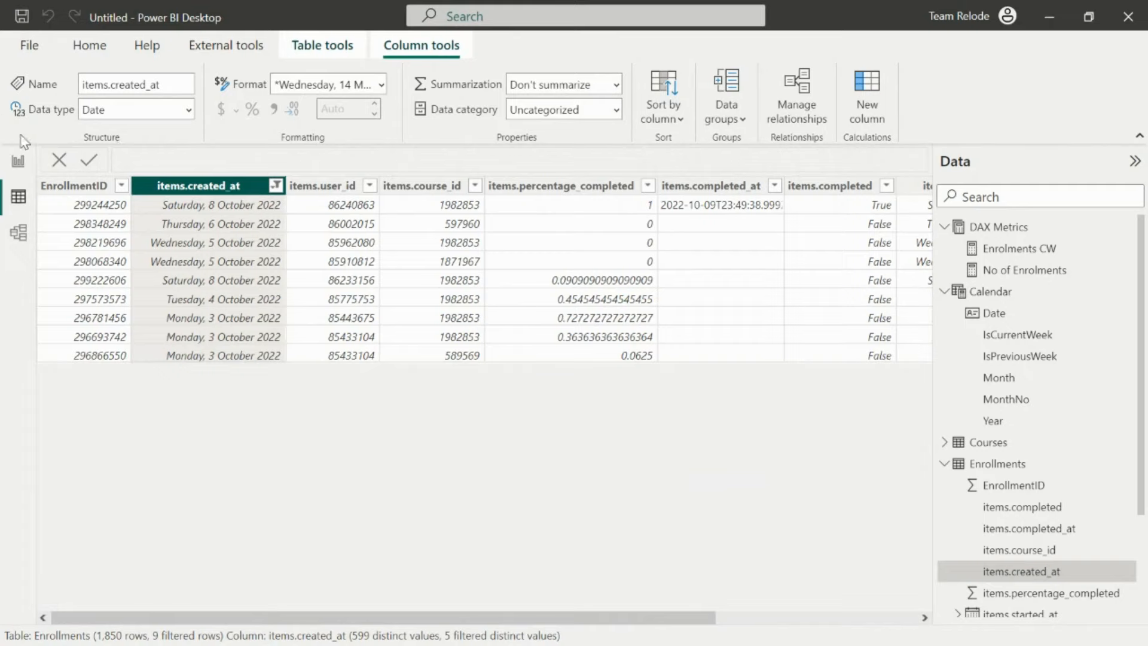
- Check the filtered row count for the EnrollmentID column, and return to the report page to compare it with the card
click(85, 189)
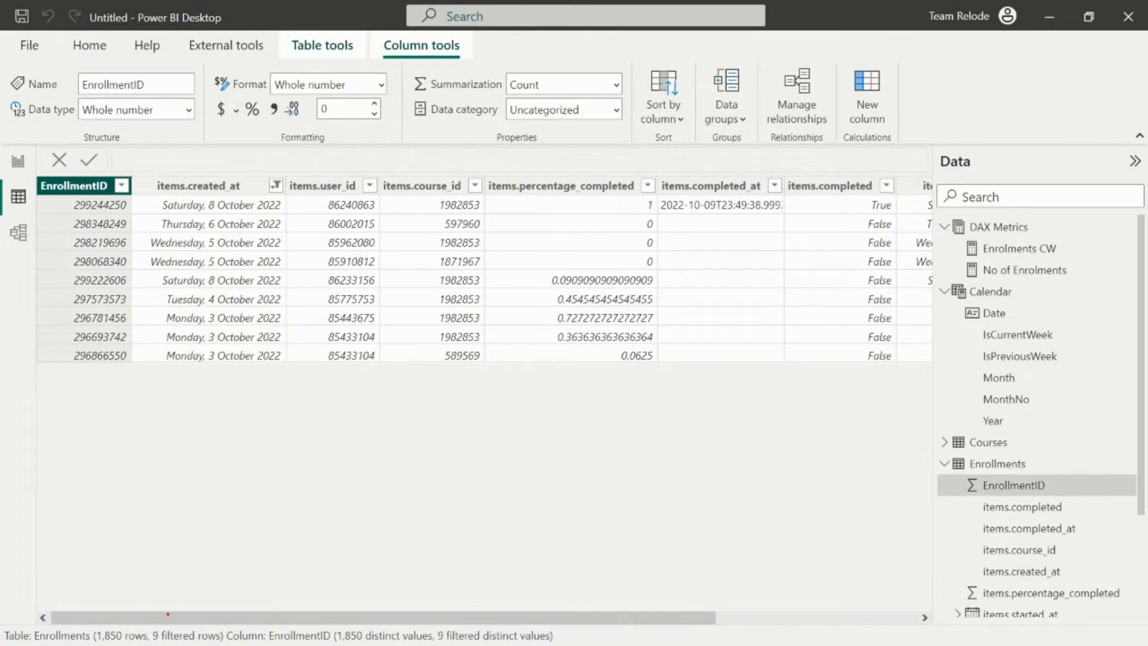
mouse_move(150, 603)
mouse_down()
mouse_move(171, 632)
mouse_move(227, 644)
mouse_move(191, 431)
mouse_up()
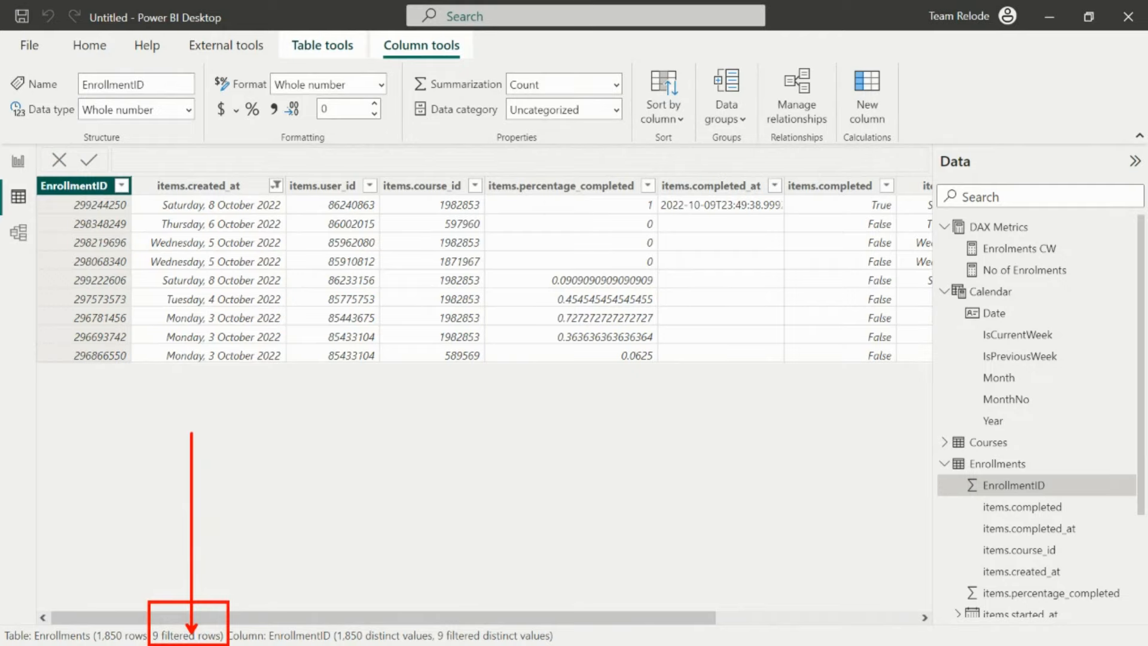
click(19, 161)
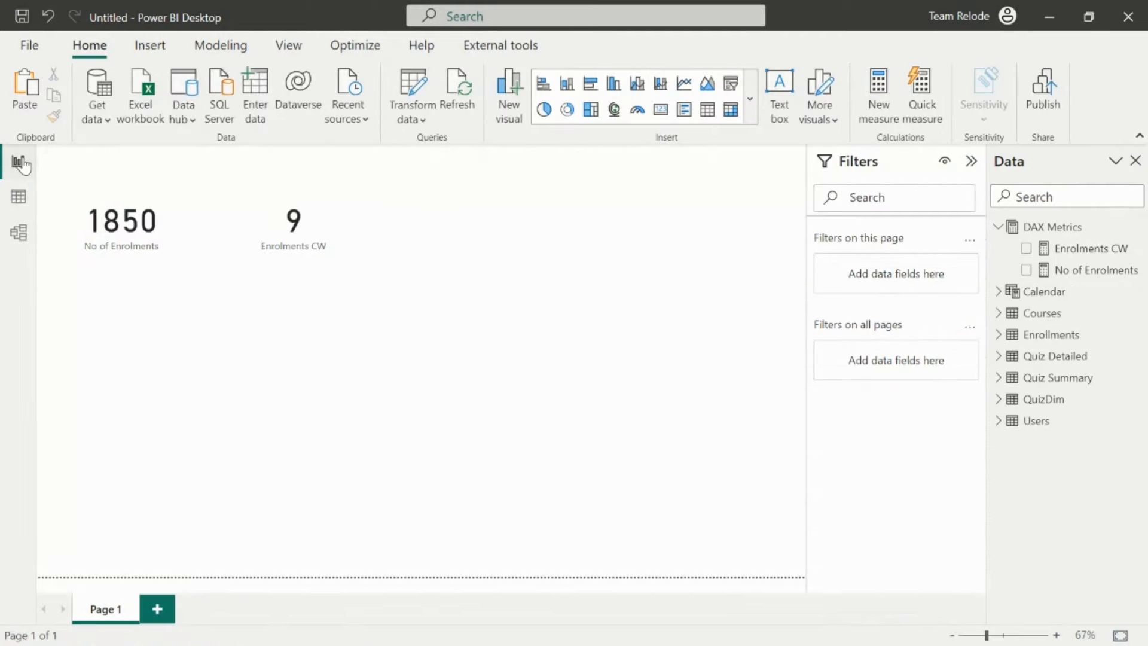
- Expand the Enrolments CW measure's formula, review its IsCurrentWeek condition, and copy the whole formula
click(334, 229)
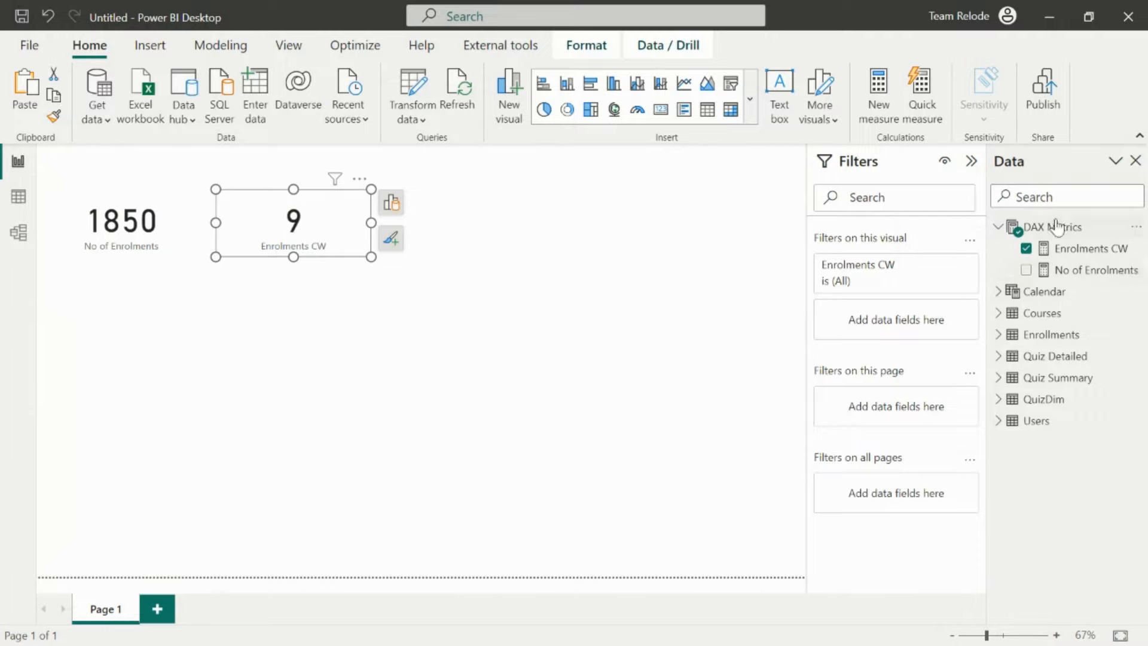
click(1070, 252)
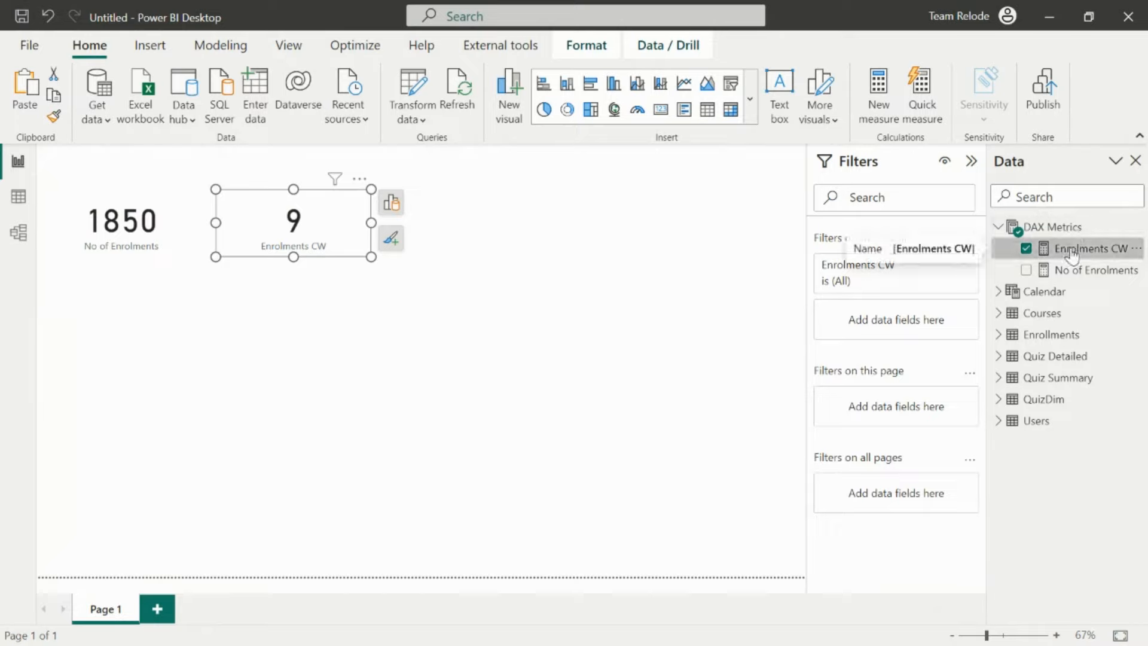
click(970, 167)
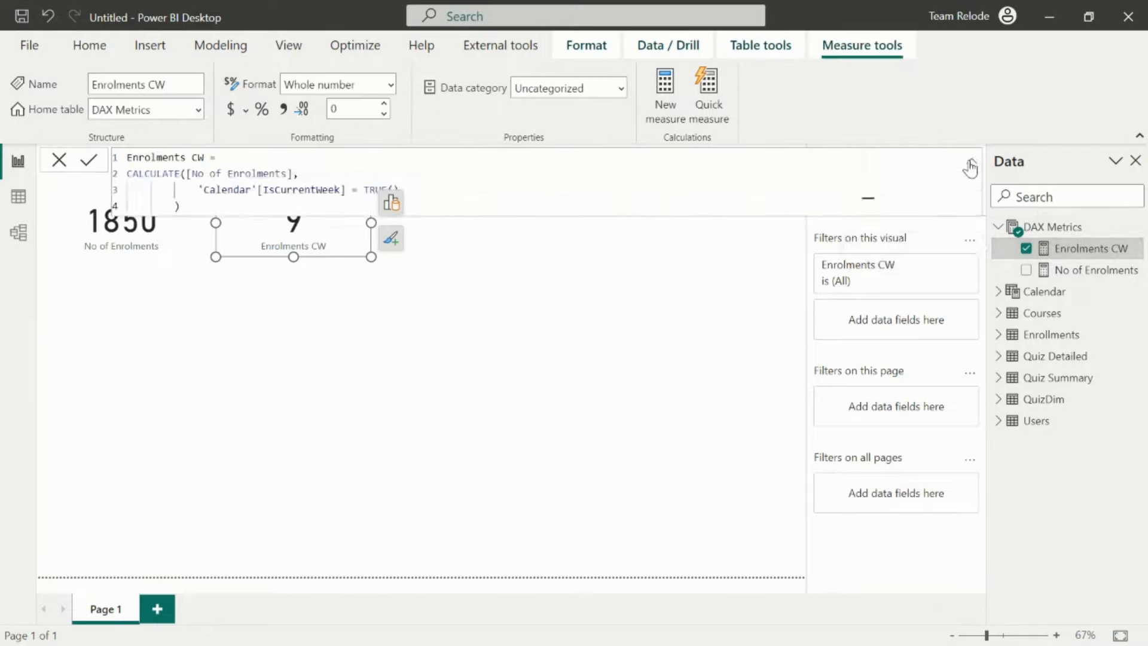
drag(347, 190, 257, 190)
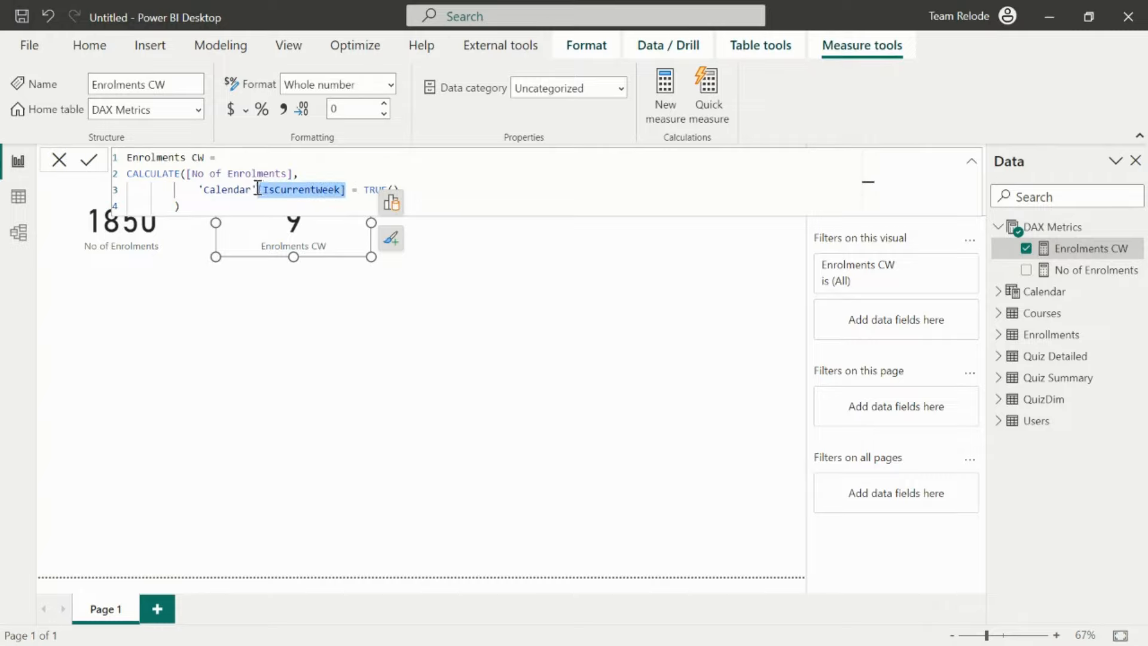
click(510, 192)
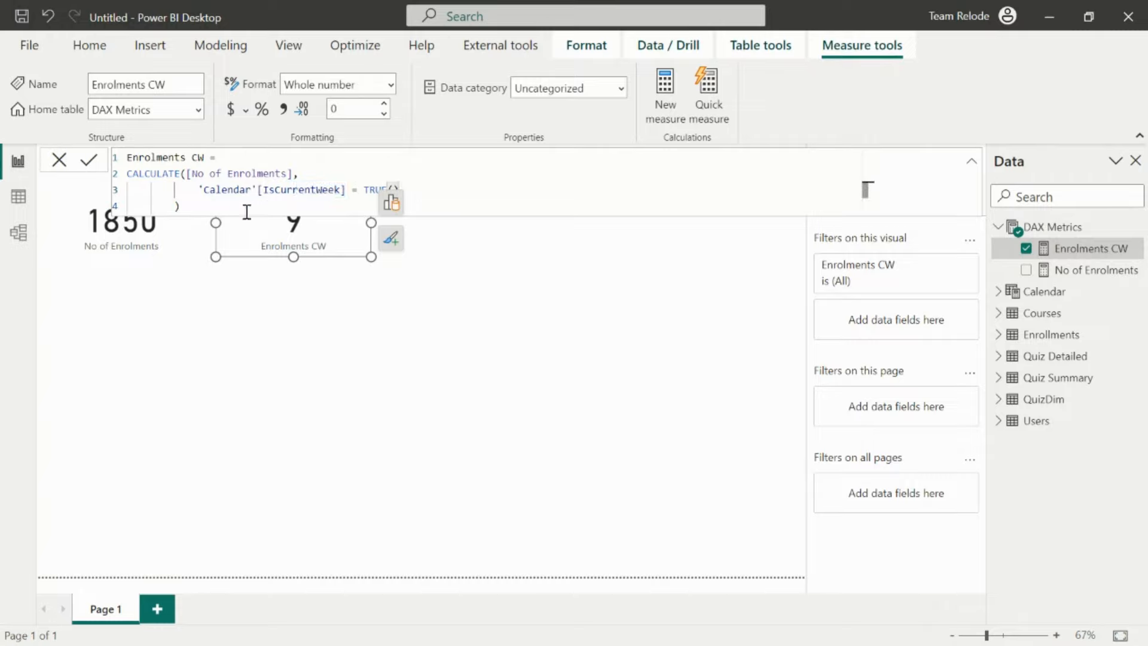
click(193, 209)
drag(192, 209, 115, 158)
key(ctrl+c)
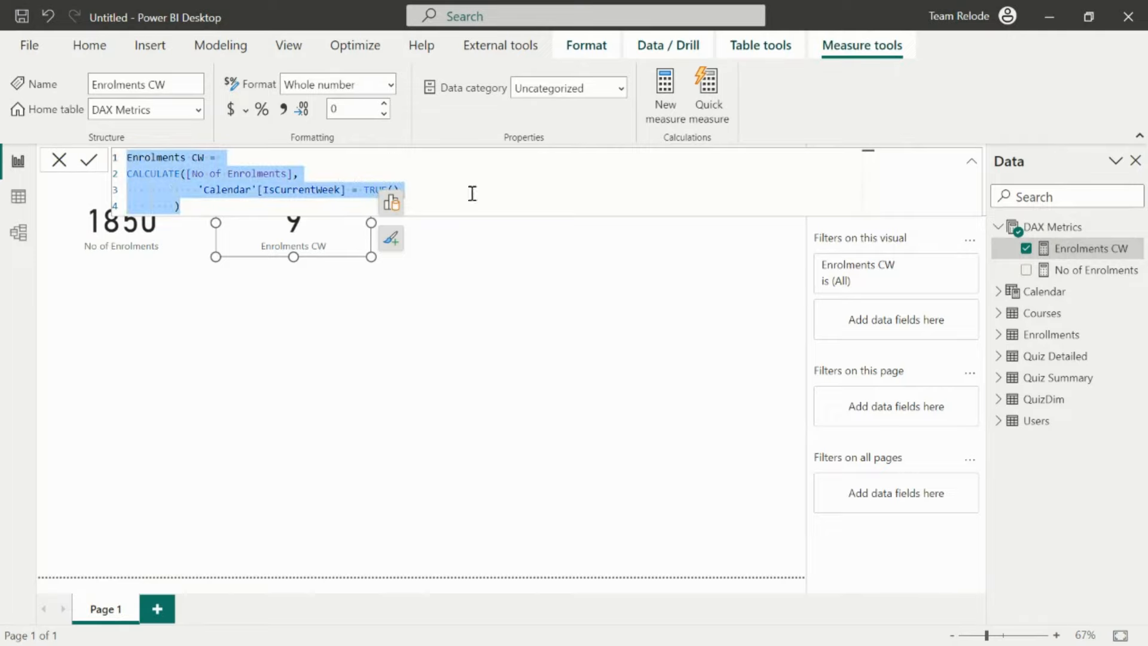
- Create a new measure in the DAX Metrics table from the copied formula and name it Enrolments PW
click(1048, 229)
right_click(1050, 233)
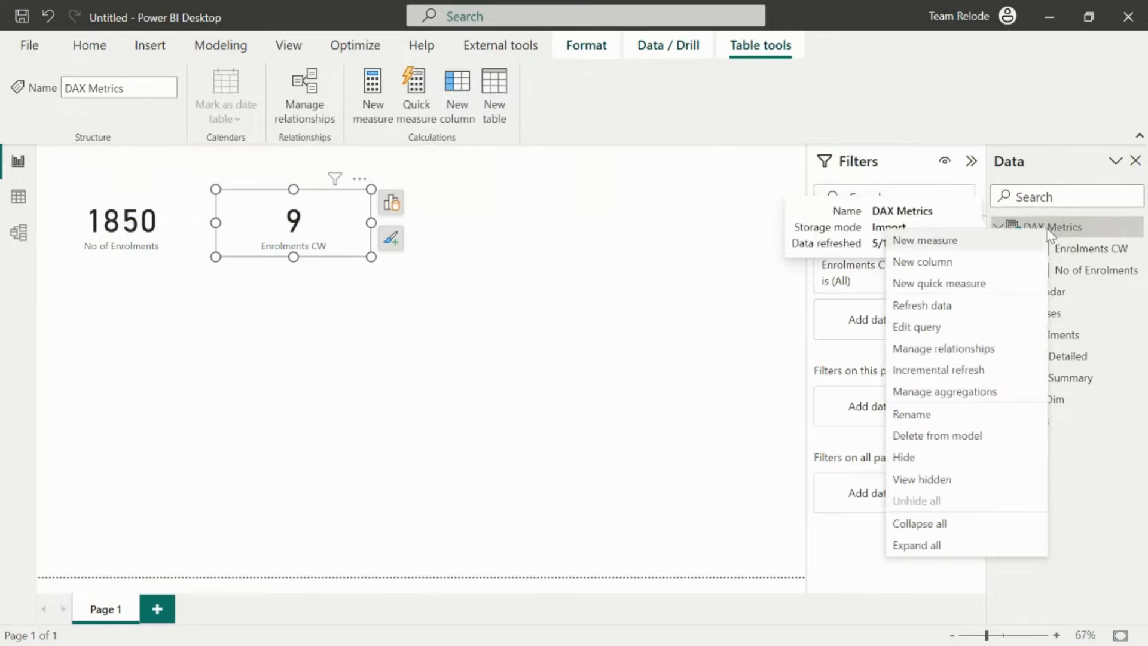
click(934, 241)
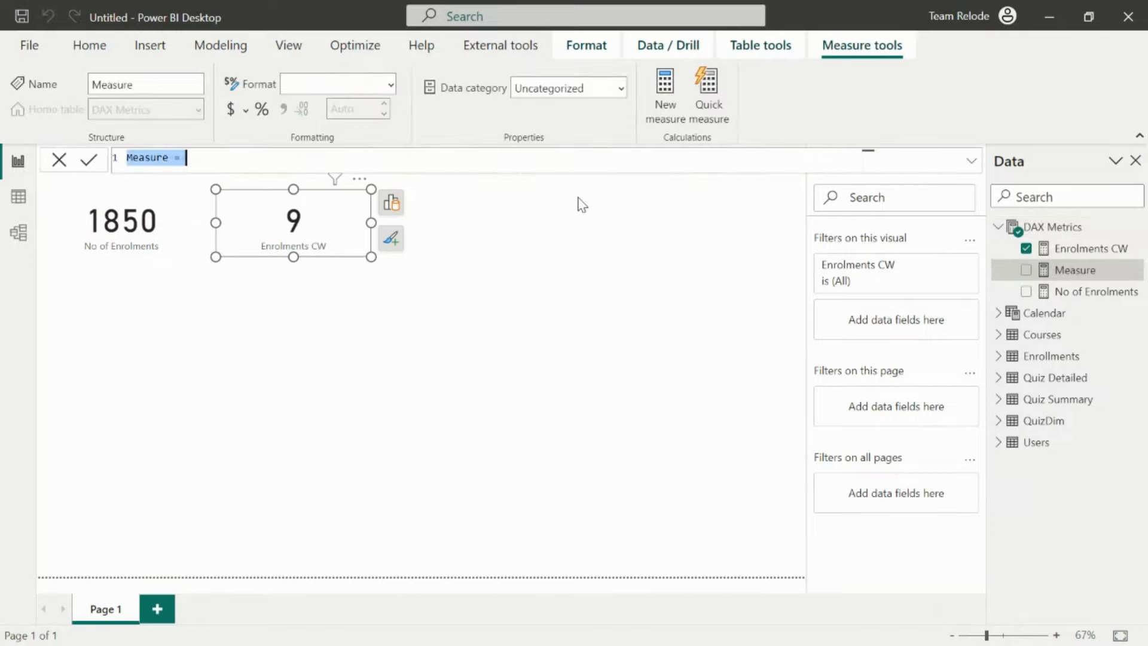
key(ctrl+v)
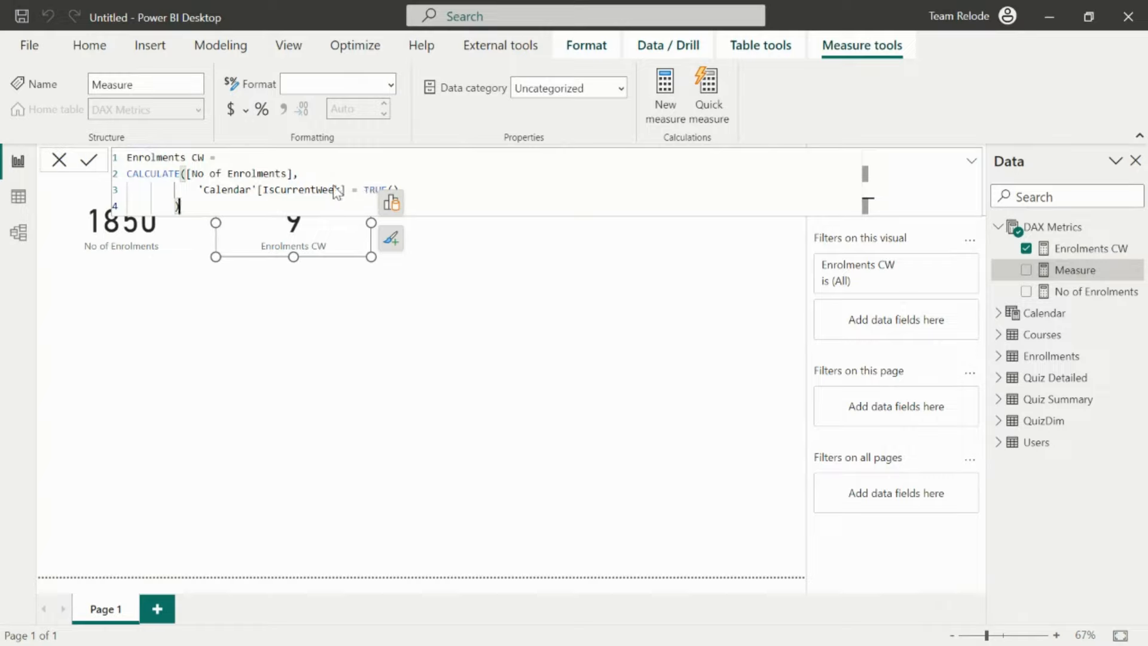
click(198, 158)
key(BackSpace)
text(P)
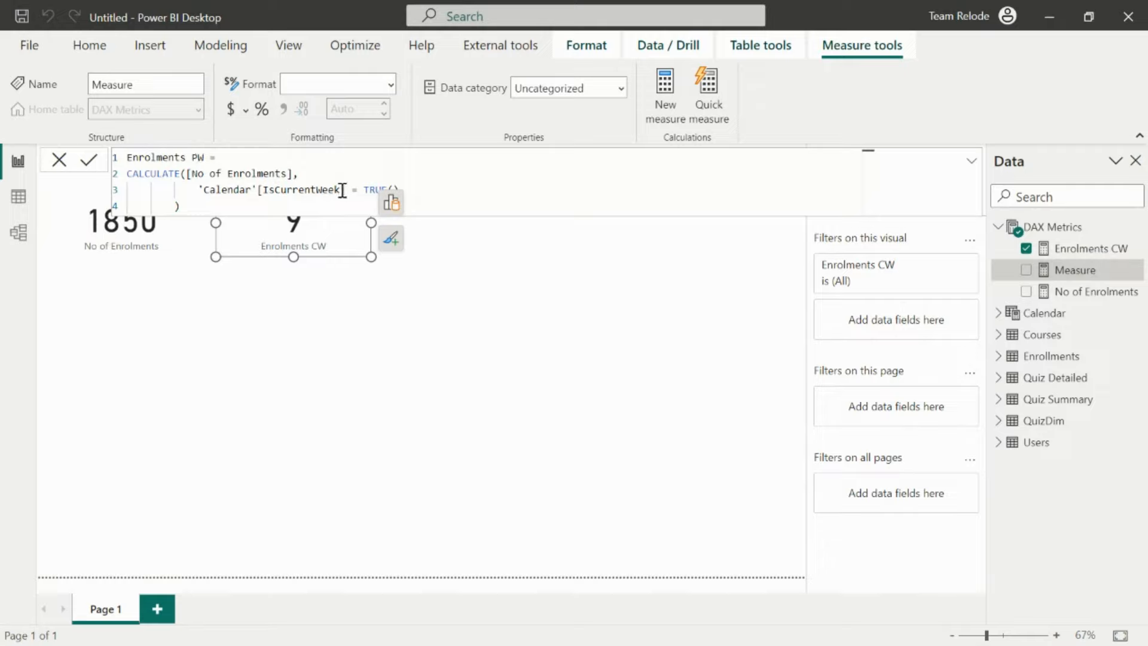
- Change the Enrolments PW filter column to 'Calendar'[IsPreviousWeek], commit the measure, and leave the formula
drag(339, 190, 276, 191)
text(P)
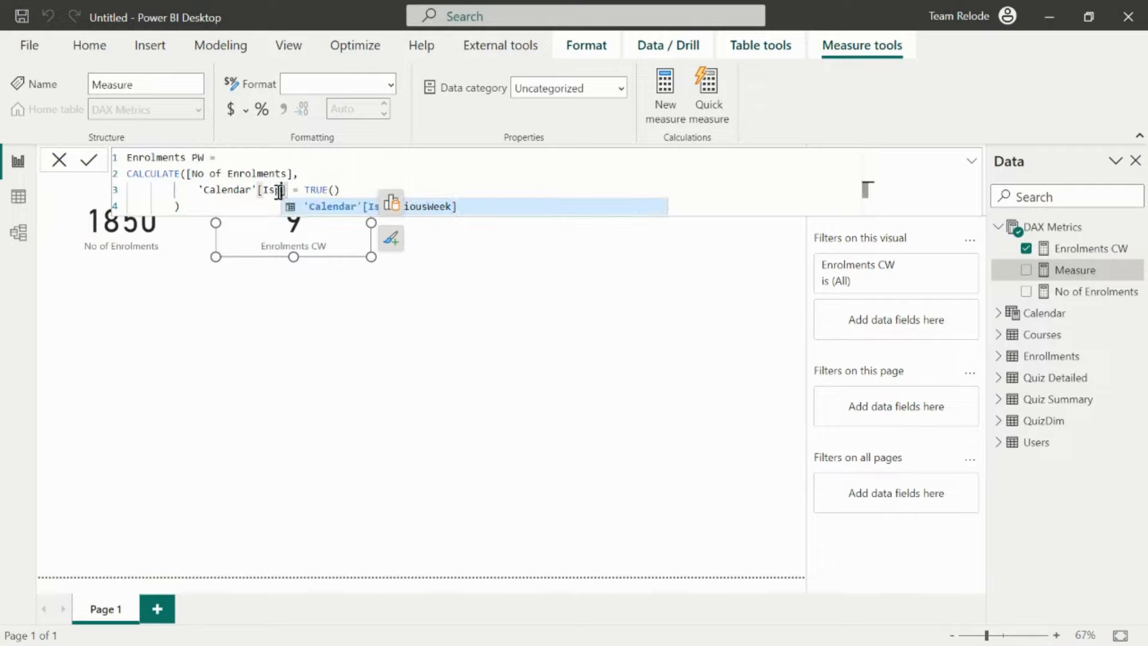
key(Tab)
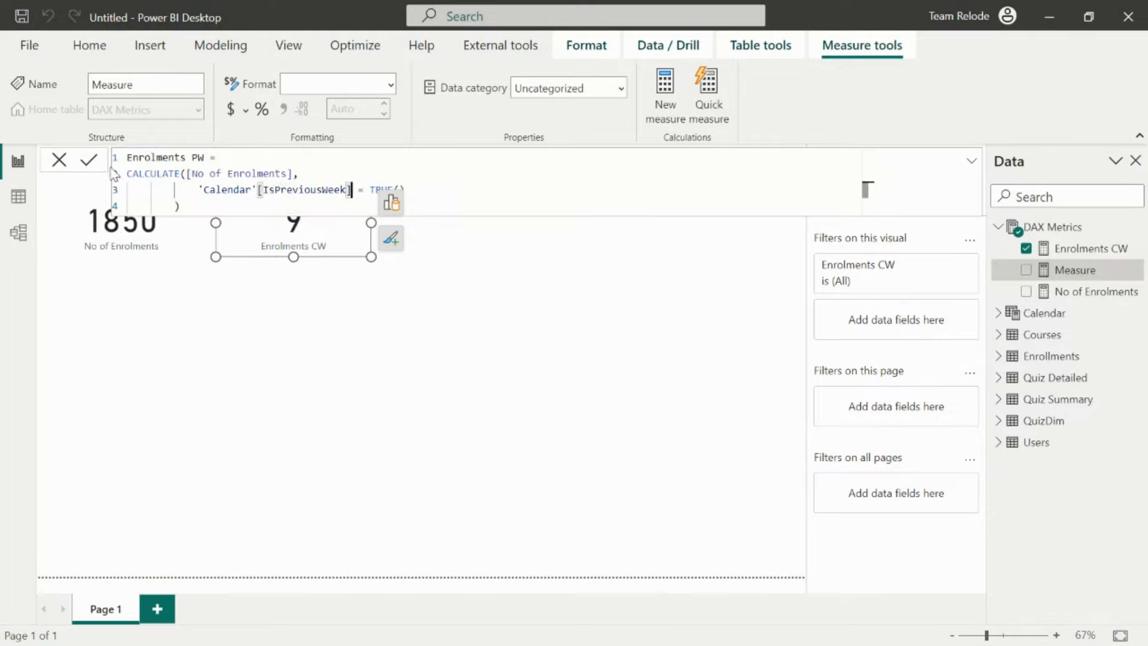
click(93, 163)
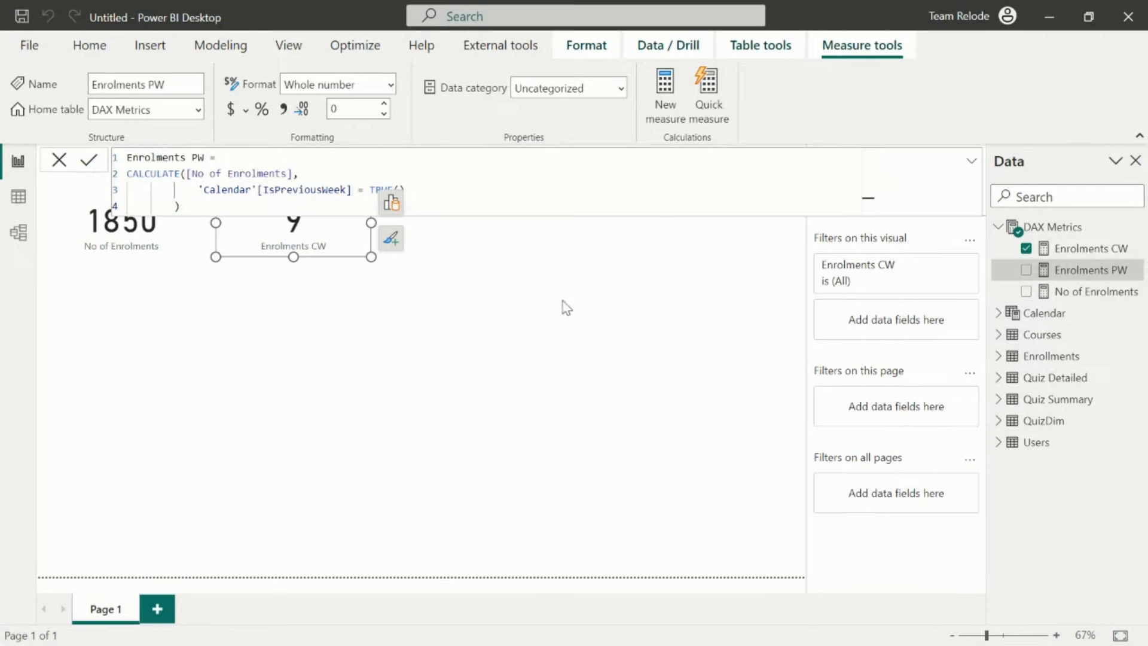
click(563, 303)
- Duplicate the Enrolments CW card and place the copy beside the original, level with it
click(313, 229)
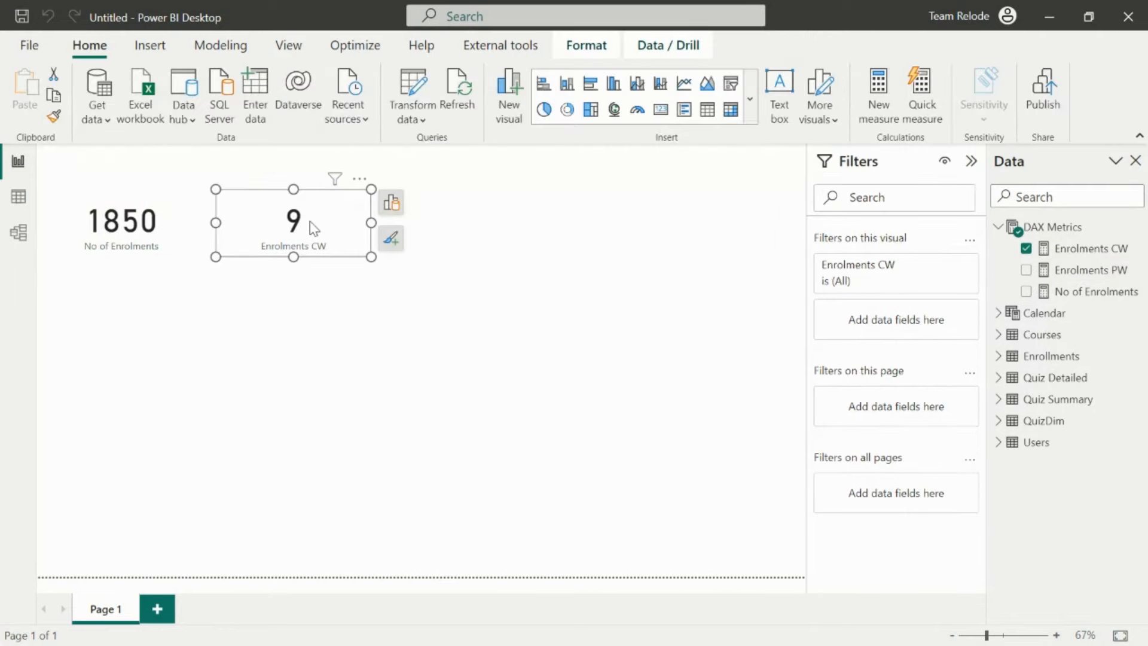
key(ctrl+c)
key(ctrl+v)
drag(310, 224, 474, 217)
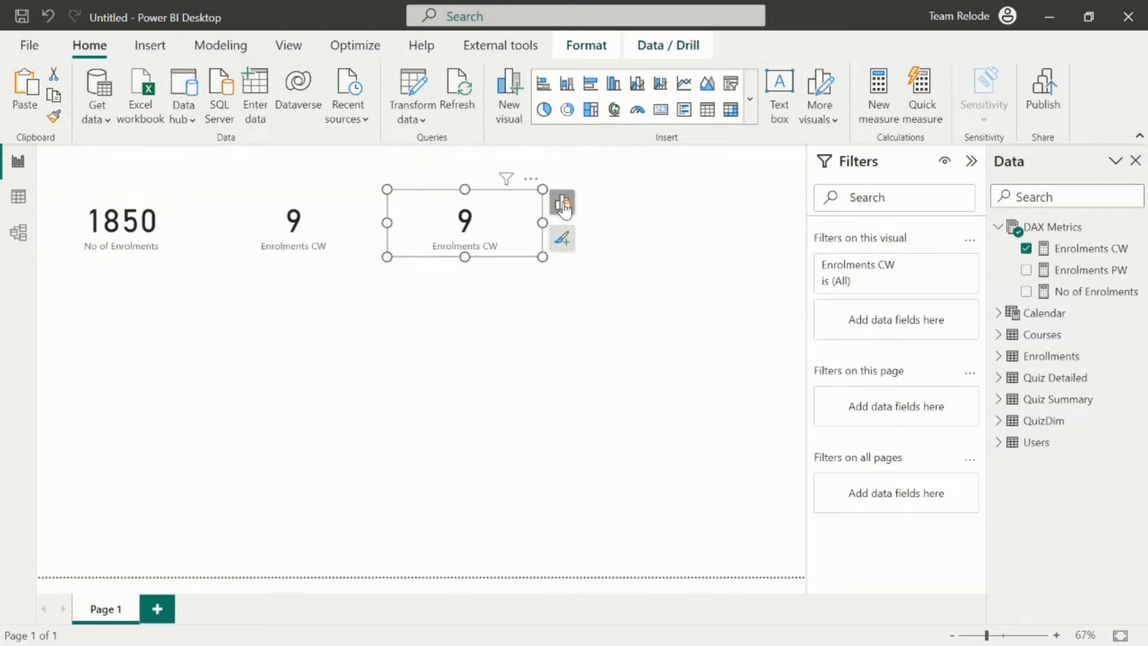
- Replace the field in the copied Enrolments CW card with the Enrolments PW measure and deselect the card
click(562, 205)
click(720, 343)
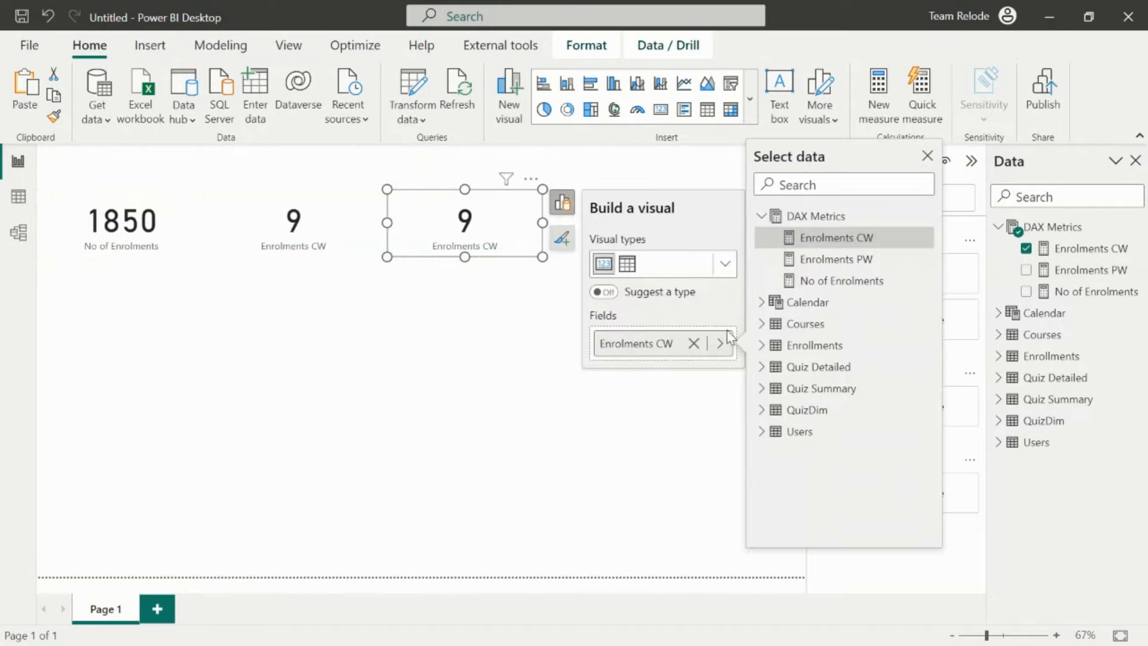
click(825, 261)
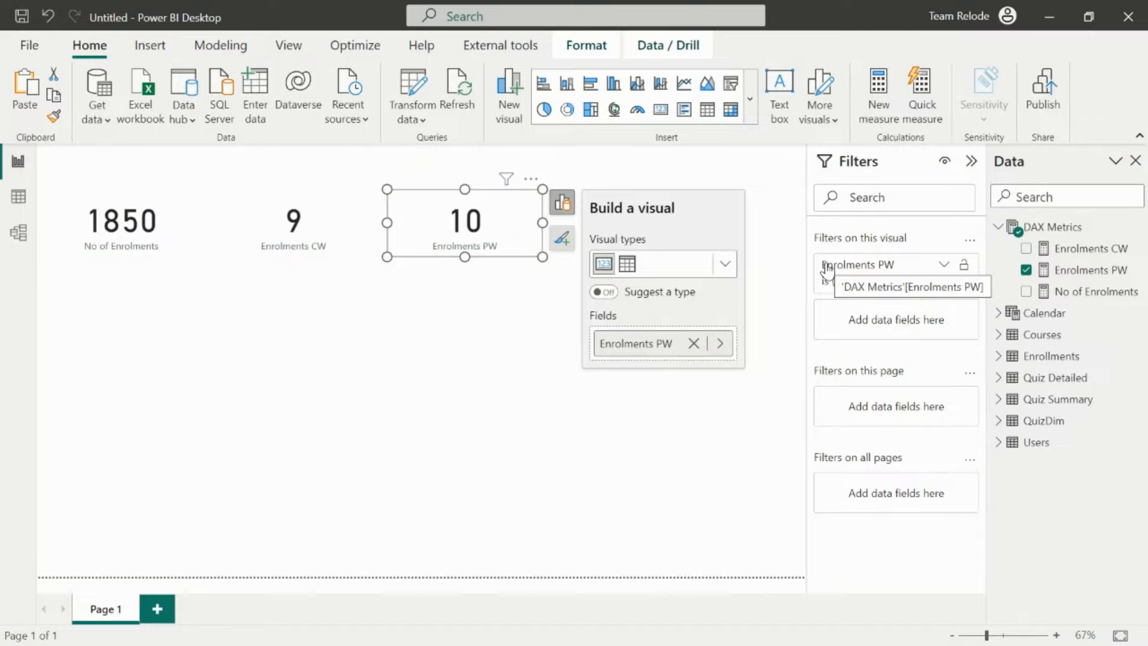
click(457, 346)
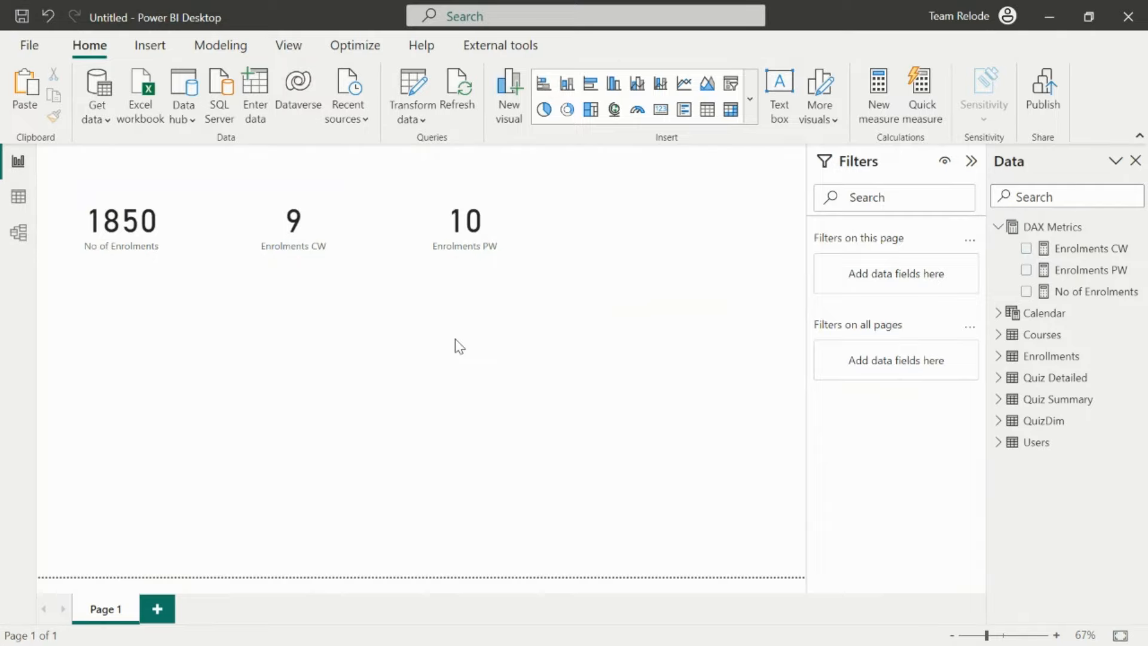
- Switch to Microsoft Whiteboard, draw a large blue tick beside the weekly metrics list, and return to Power BI Desktop
key(alt+Tab)
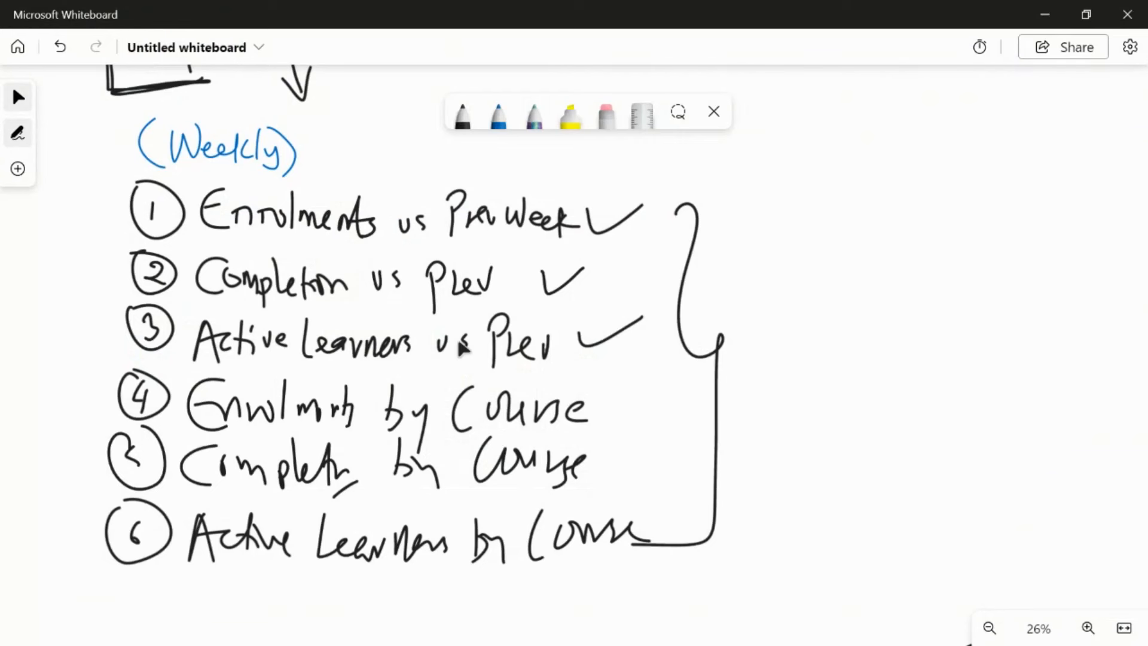
click(498, 115)
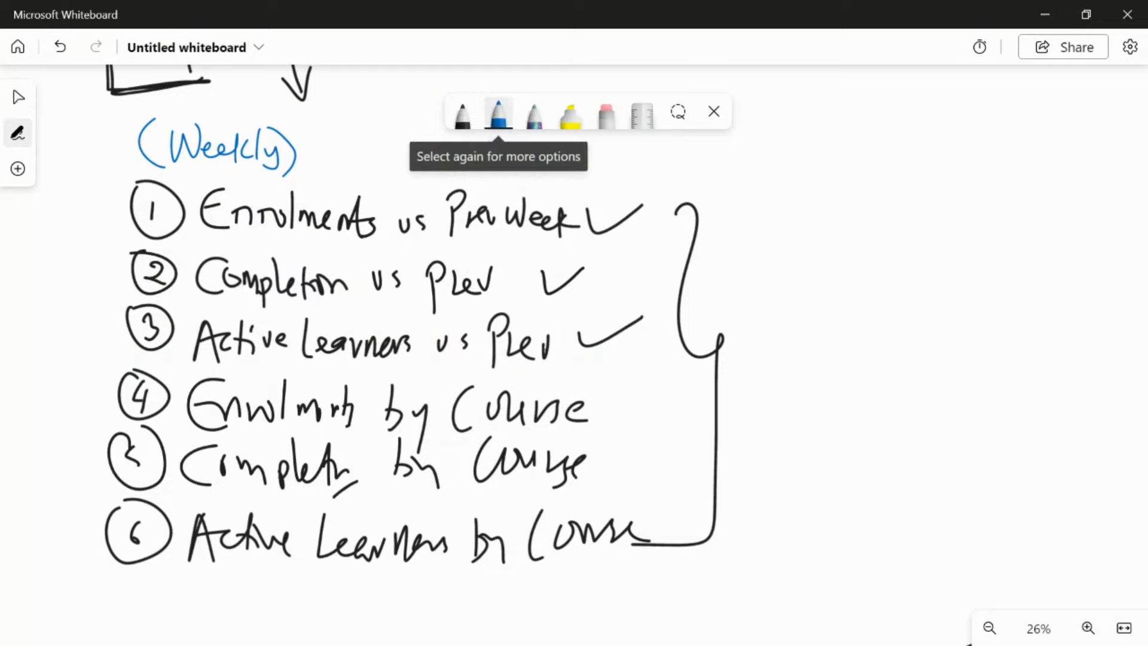
mouse_move(711, 190)
mouse_down()
mouse_move(724, 233)
mouse_move(891, 149)
mouse_move(750, 226)
mouse_move(710, 189)
mouse_move(808, 192)
mouse_move(861, 168)
mouse_move(710, 201)
mouse_move(723, 237)
mouse_move(883, 155)
mouse_move(747, 226)
mouse_up()
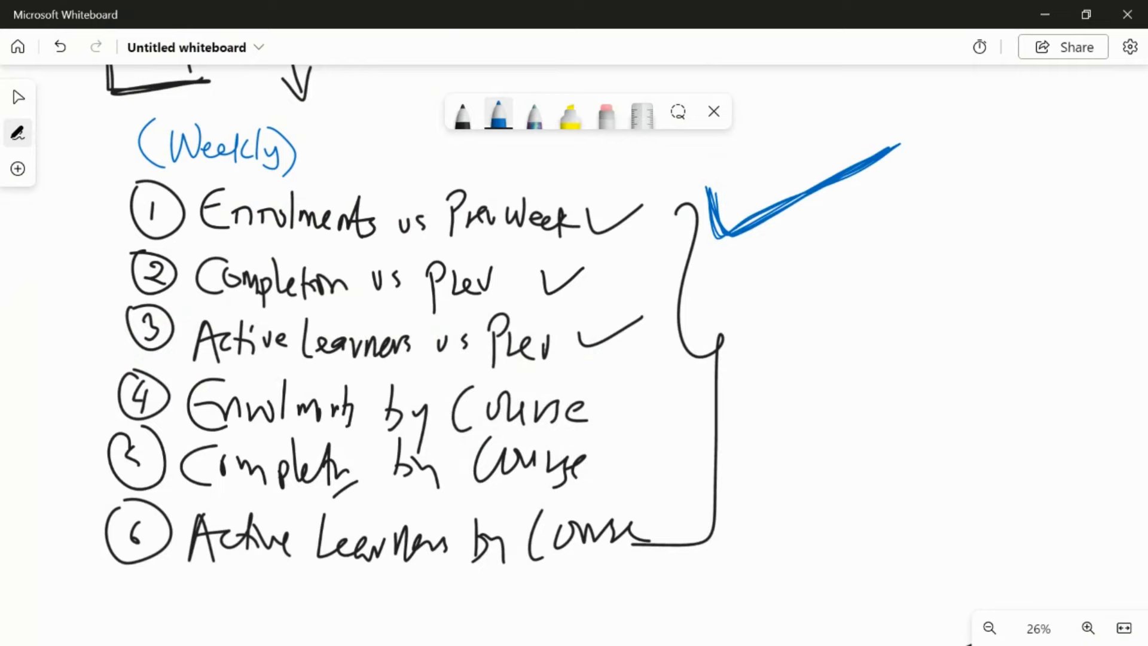
key(alt+Tab)
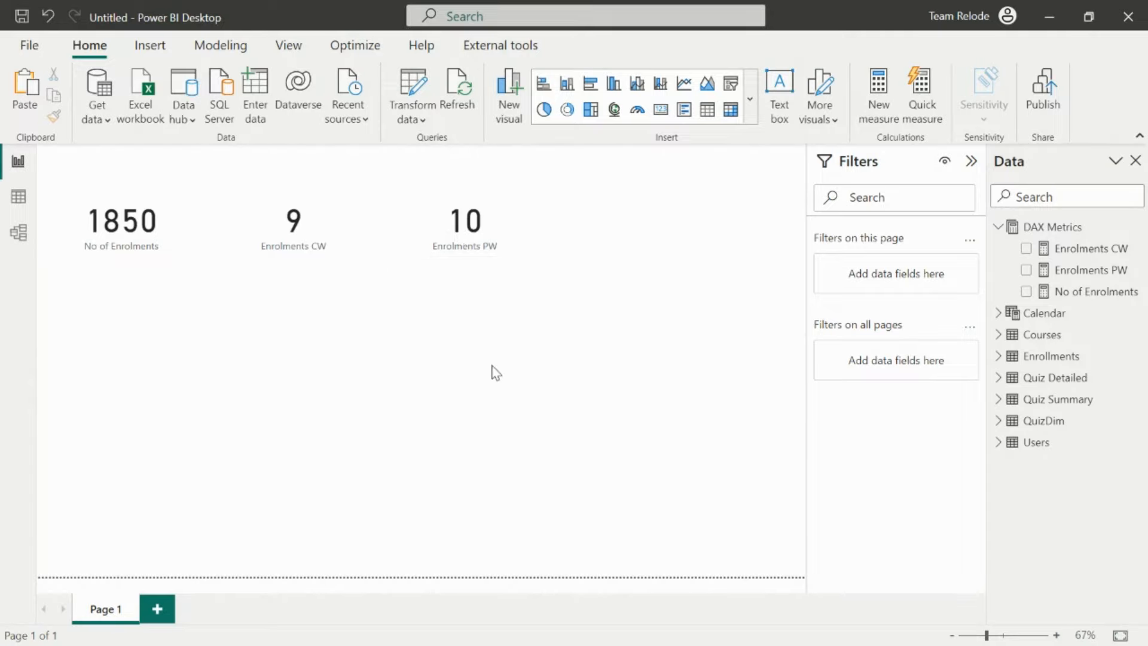
- Create a new measure in the DAX Metrics table and name it Enrolments WoW % Change
click(1065, 231)
right_click(1065, 230)
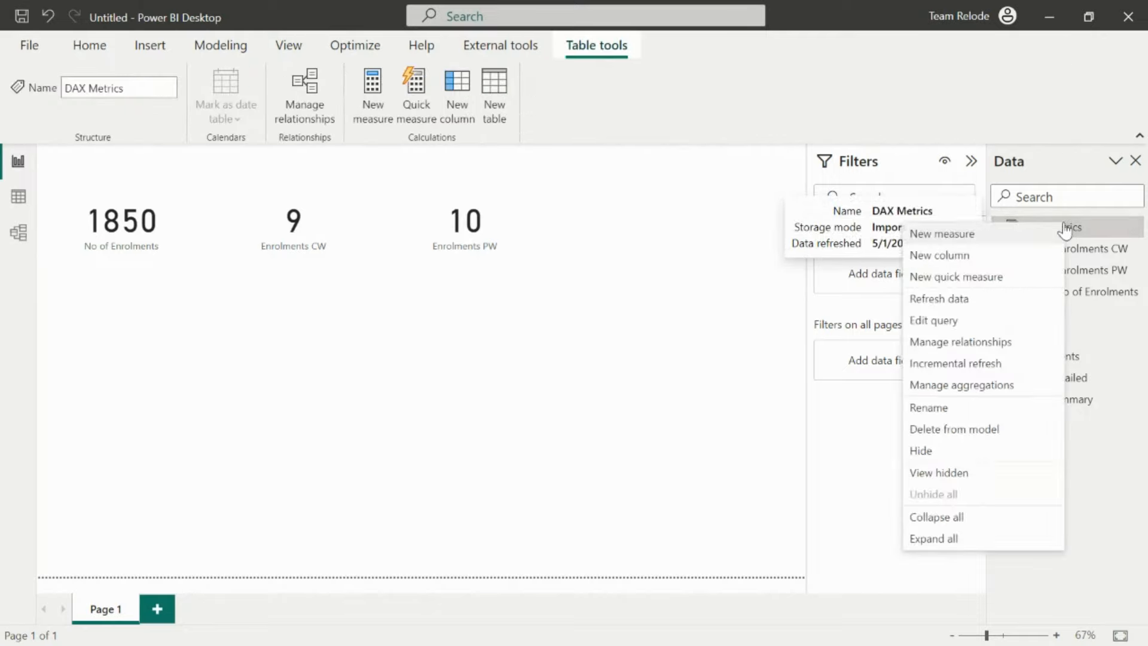
click(946, 241)
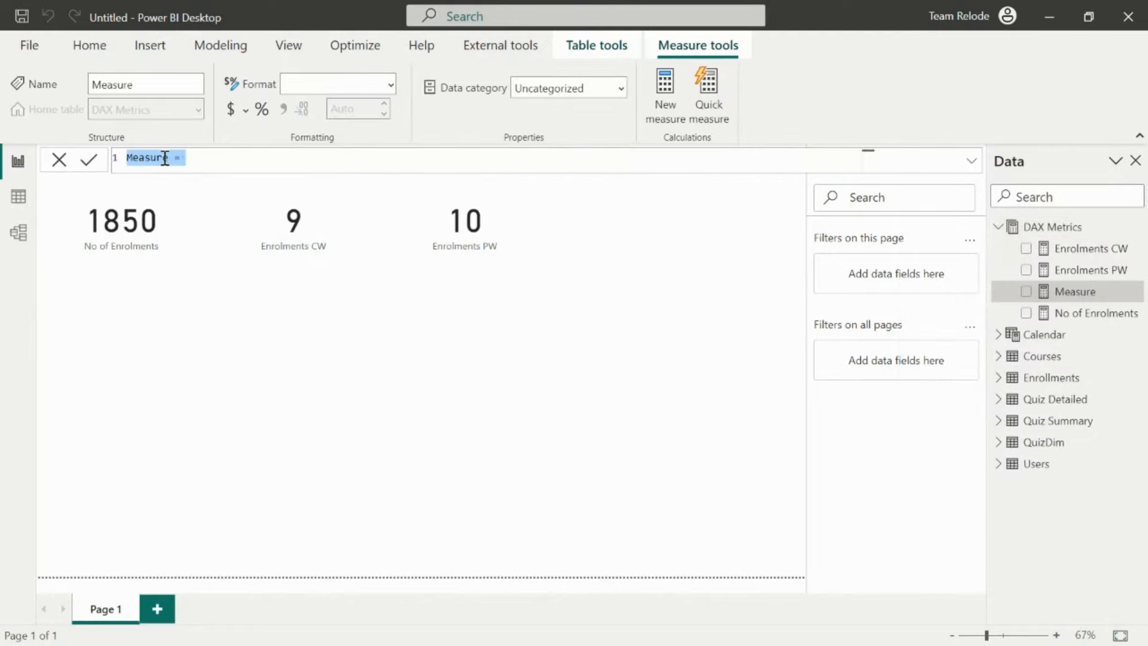
click(167, 157)
key(BackSpace)
key(BackSpace)
key(BackSpace)
key(BackSpace)
key(BackSpace)
key(BackSpace)
key(BackSpace)
text(Enrolments WoW % Change)
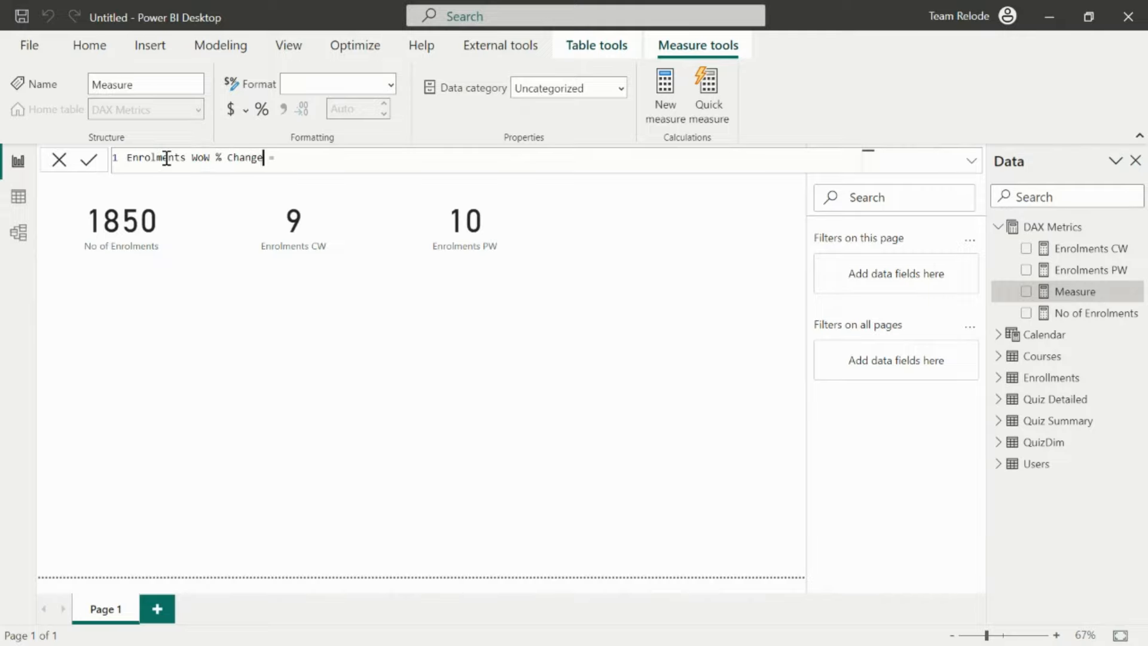
- Enter [Enrolments CW] - [Enrolments PW] on a second line of the Enrolments WoW % Change formula
click(297, 162)
key(shift+Return)
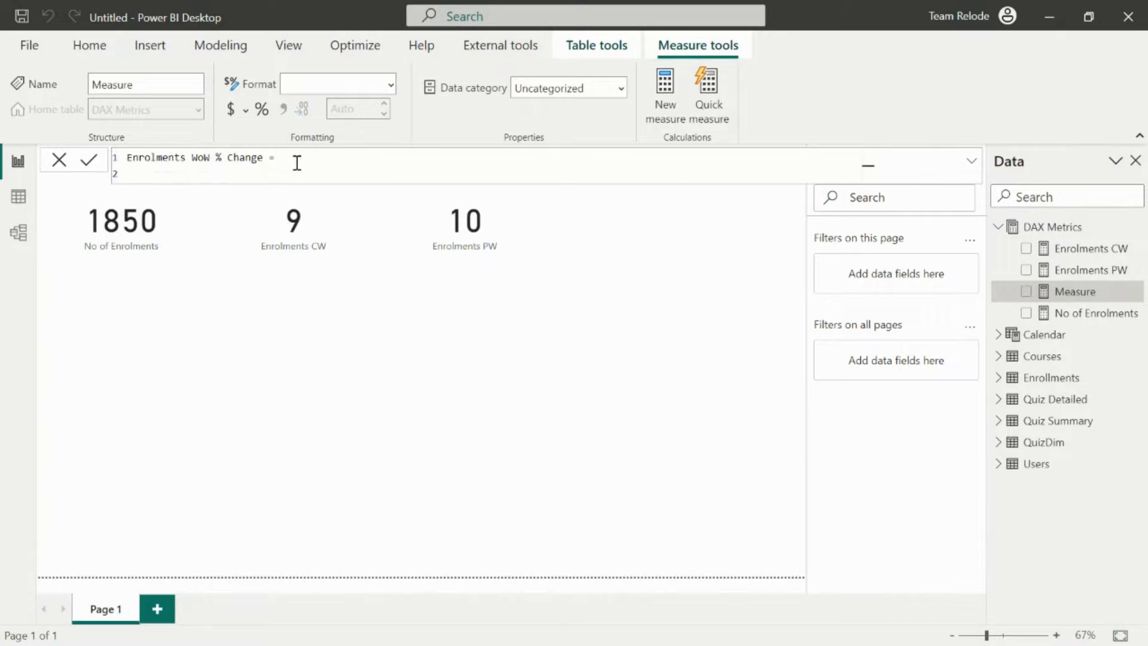
text([)
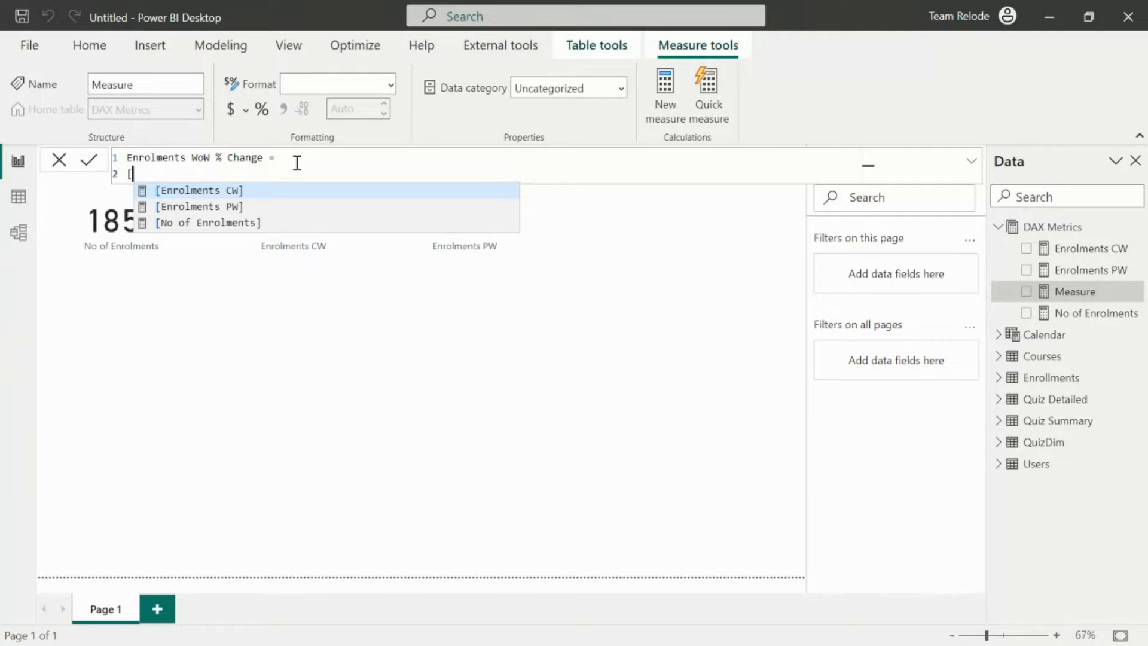
key(Tab)
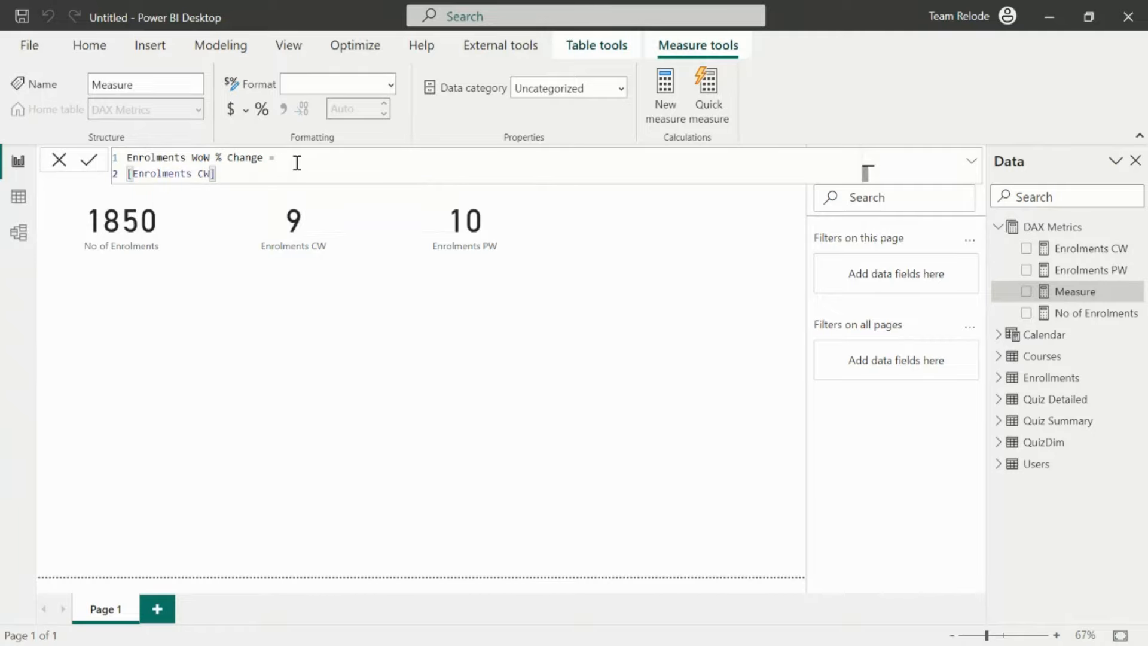
text(-)
text( [enro)
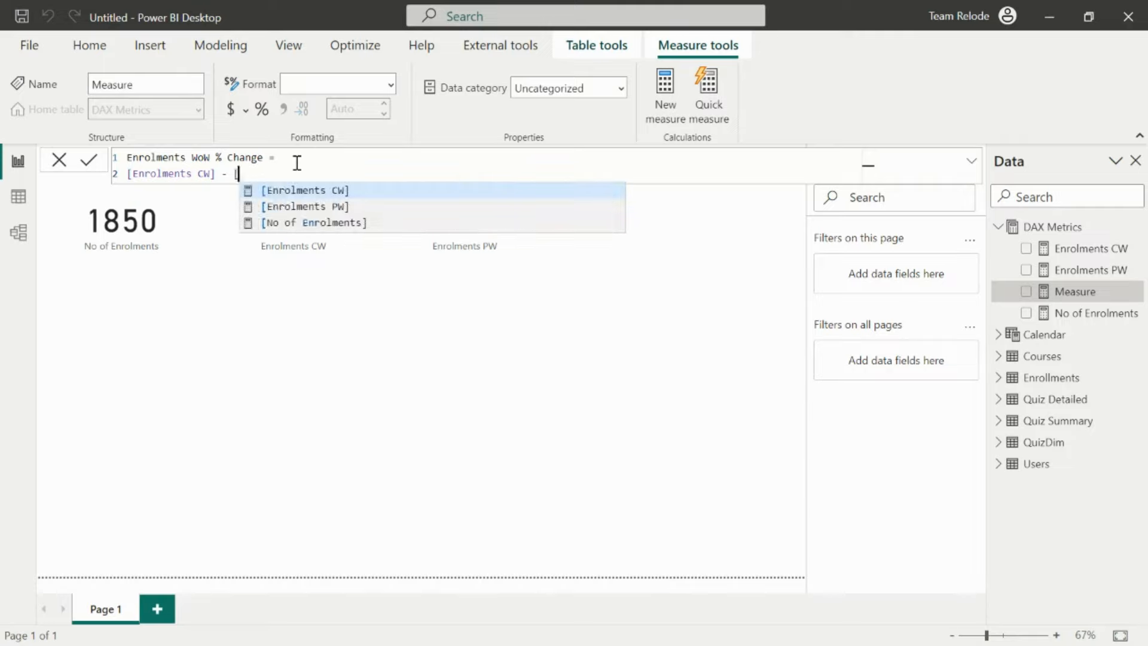
key(Down)
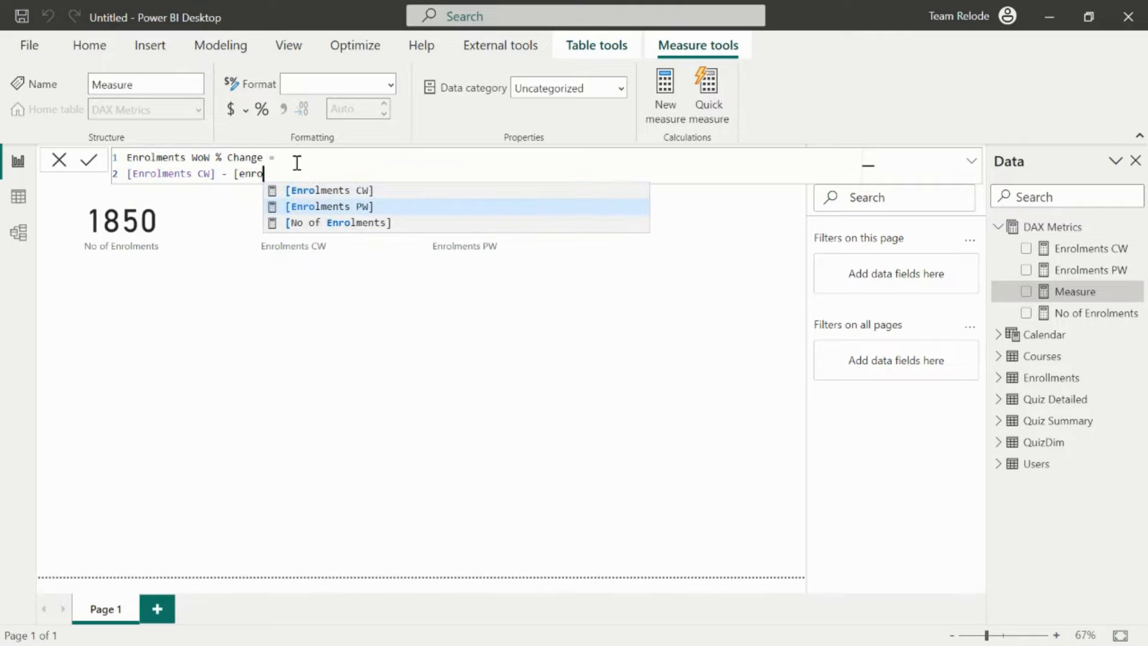
key(Tab)
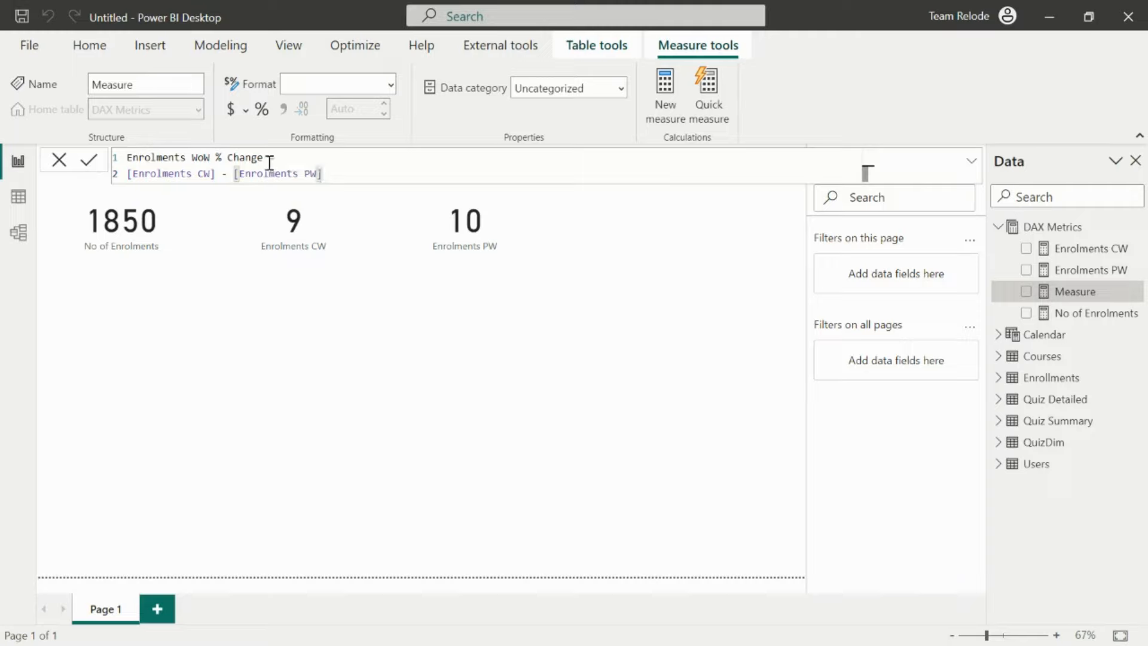
- Enclose the subtraction in parentheses, divide it by [Enrolments PW], and commit the measure
click(131, 173)
text(()
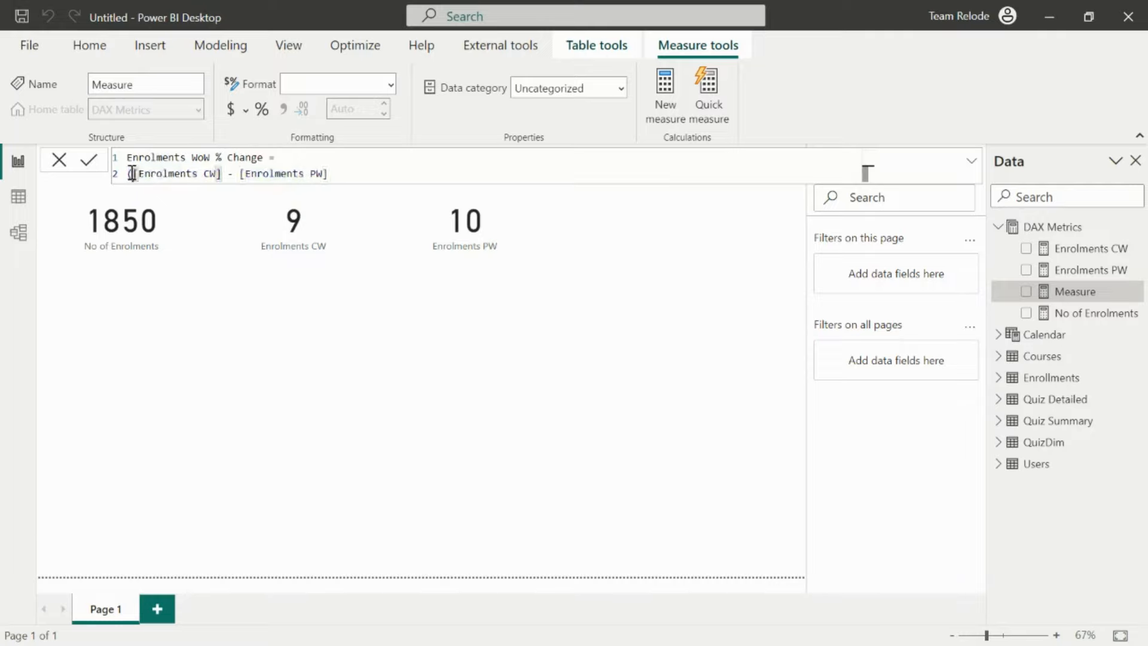
click(338, 174)
text())
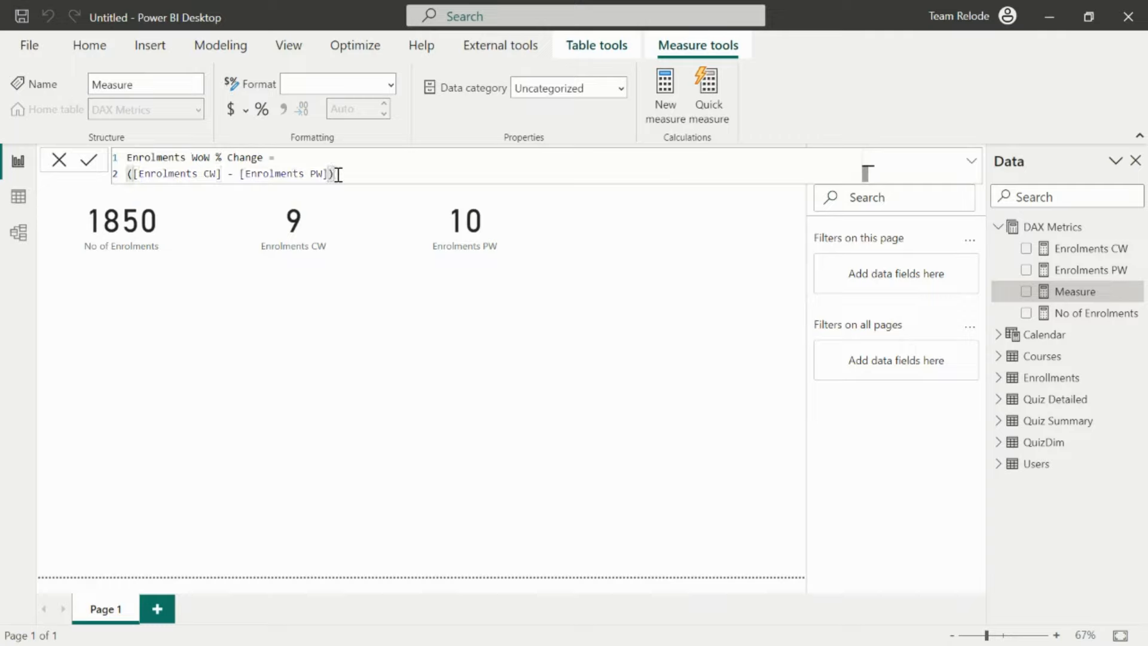
text(/ [enro)
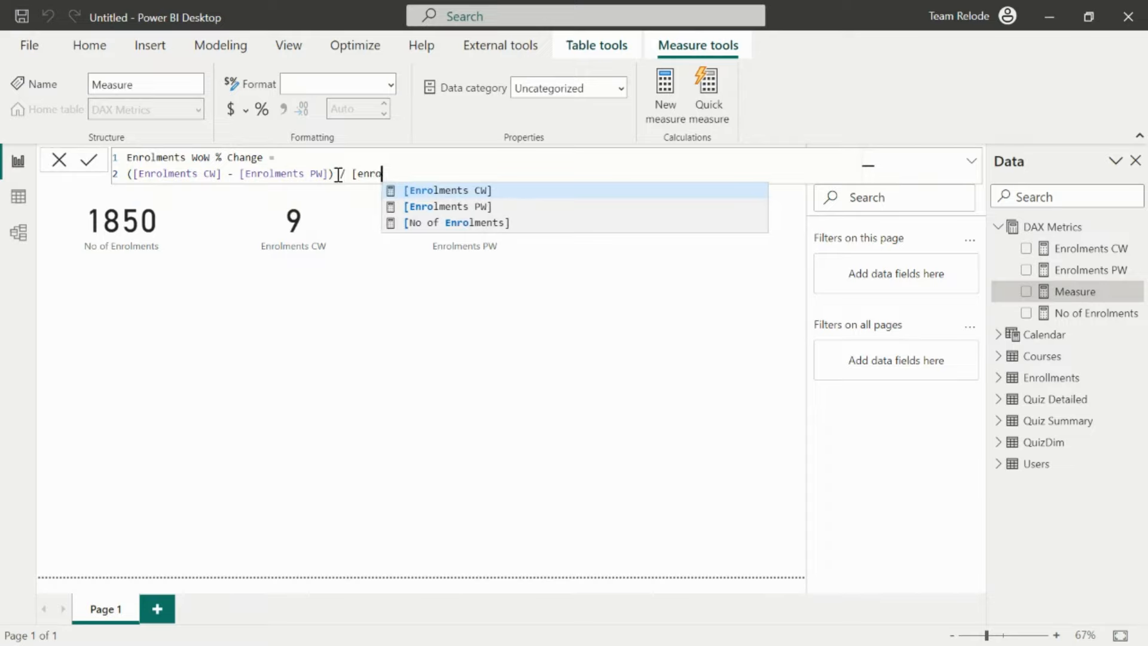
key(Down)
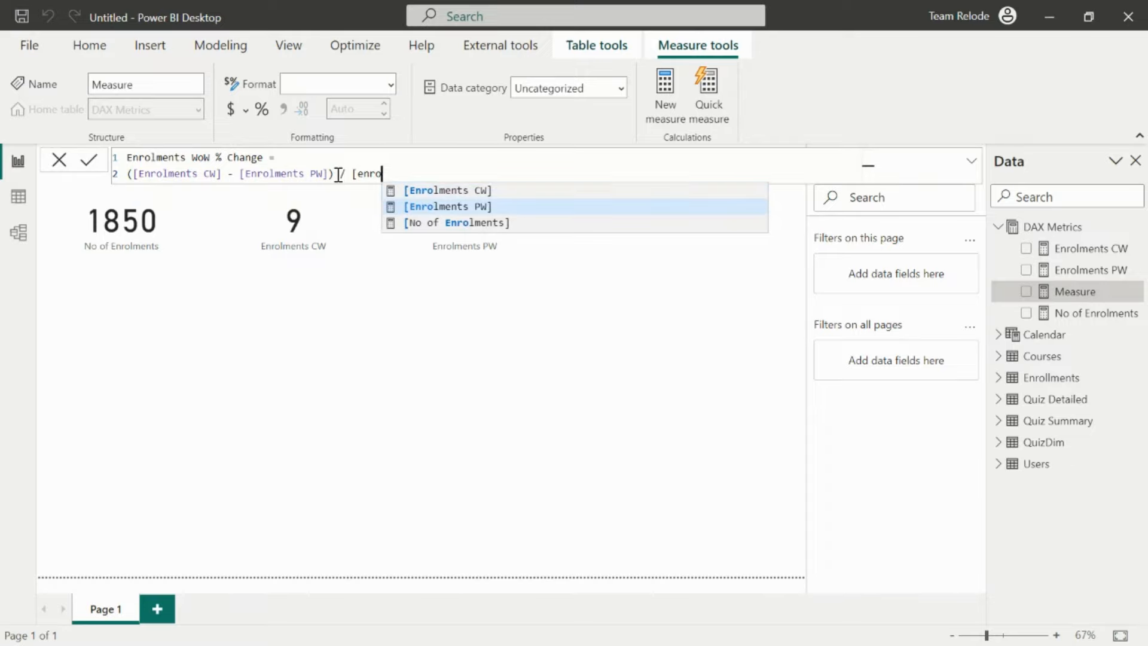
key(Tab)
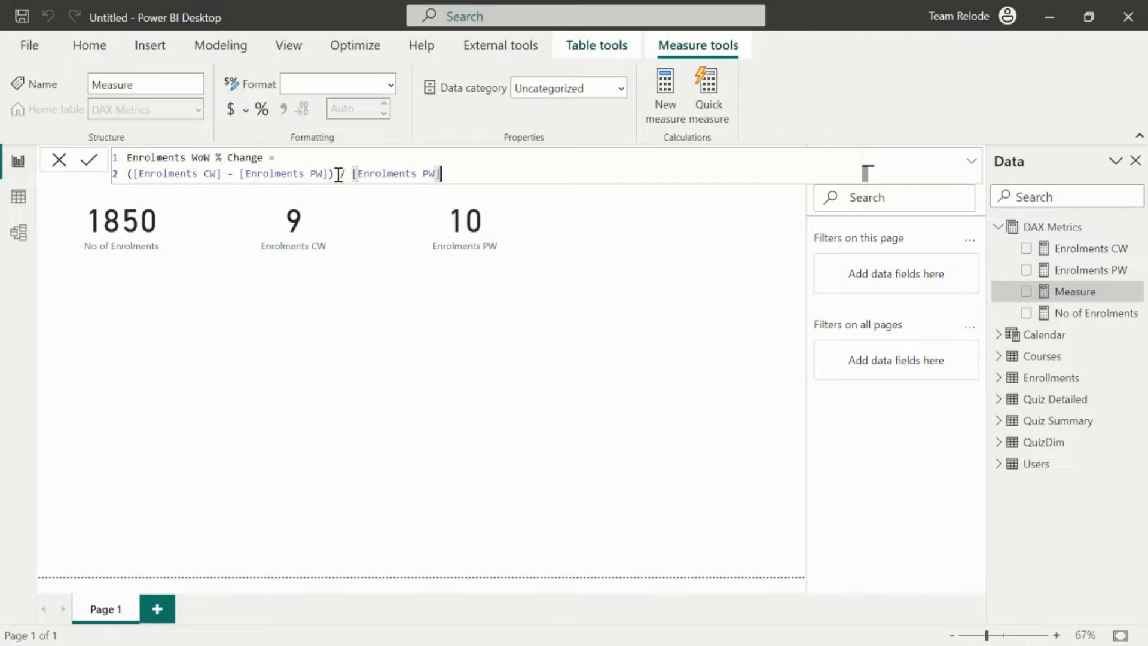
click(87, 161)
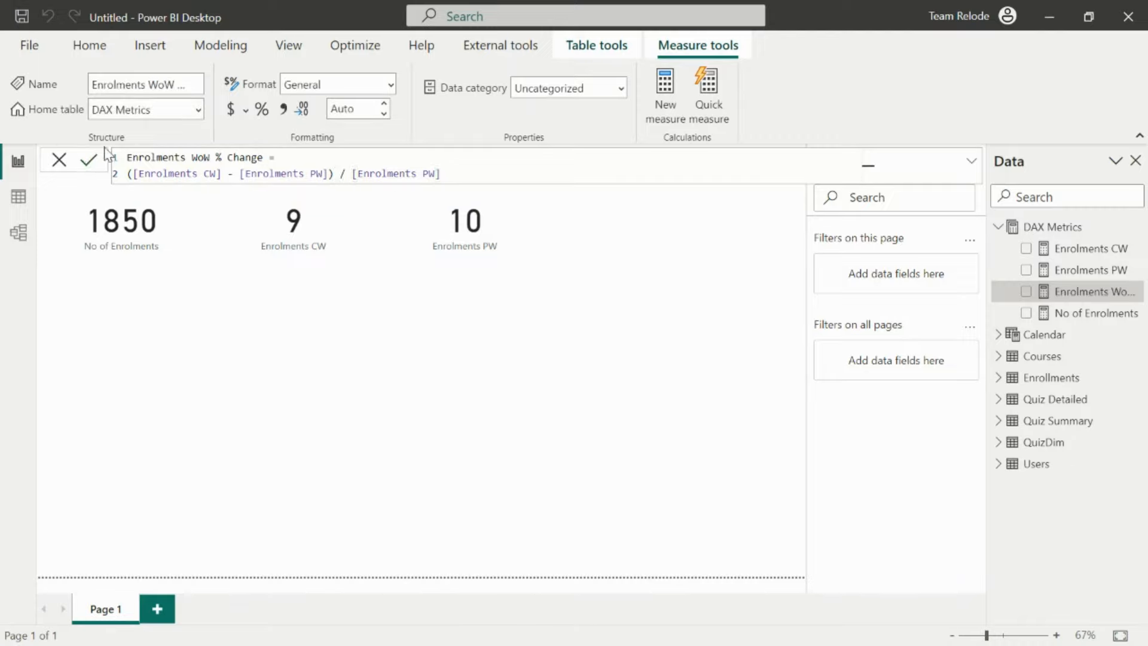
- Format Enrolments WoW % Change as a percentage and use it to replace Enrolments PW in the third card
click(262, 110)
click(507, 214)
click(720, 343)
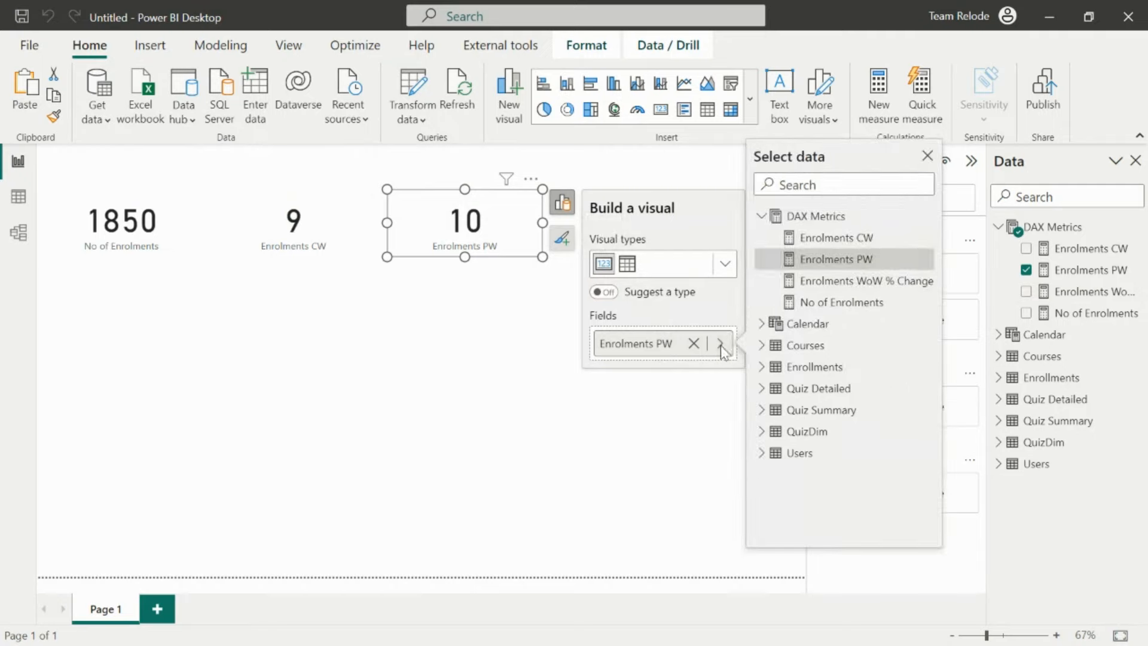
click(840, 280)
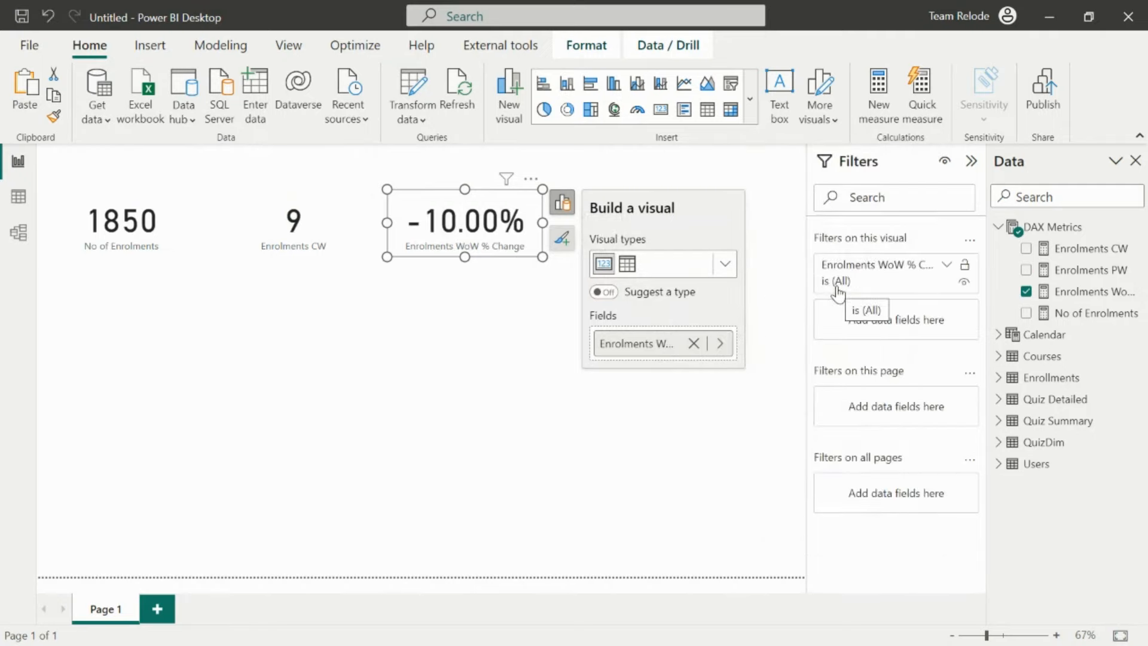
- Set the Enrolments WoW % Change measure to 0 decimal places and leave its formula
click(1082, 294)
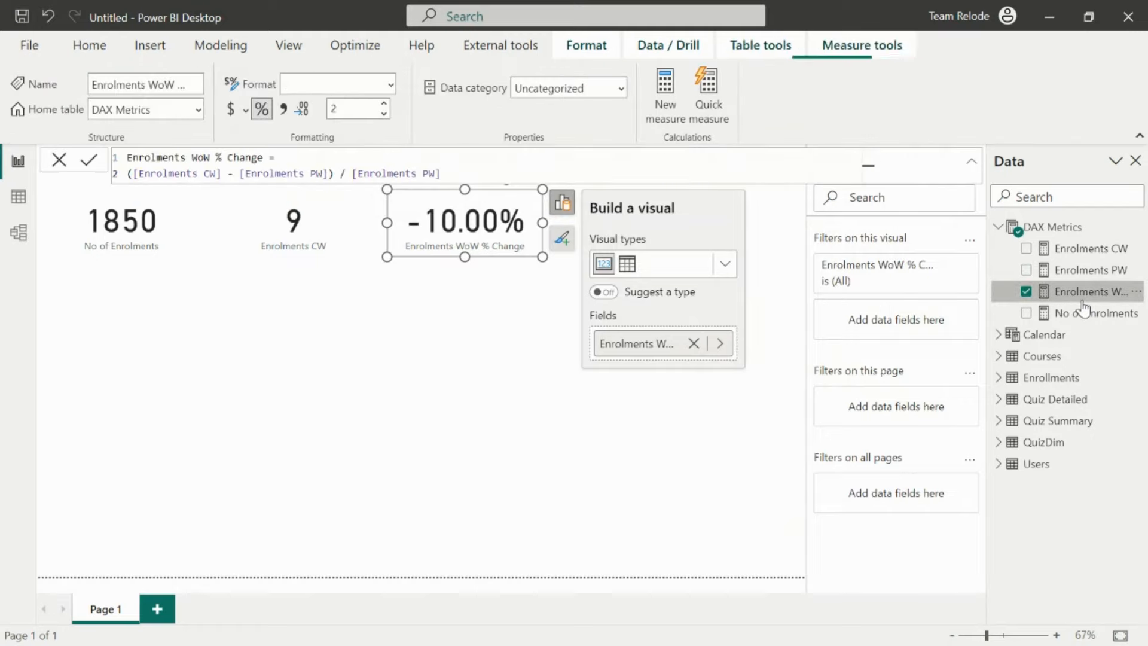
click(383, 115)
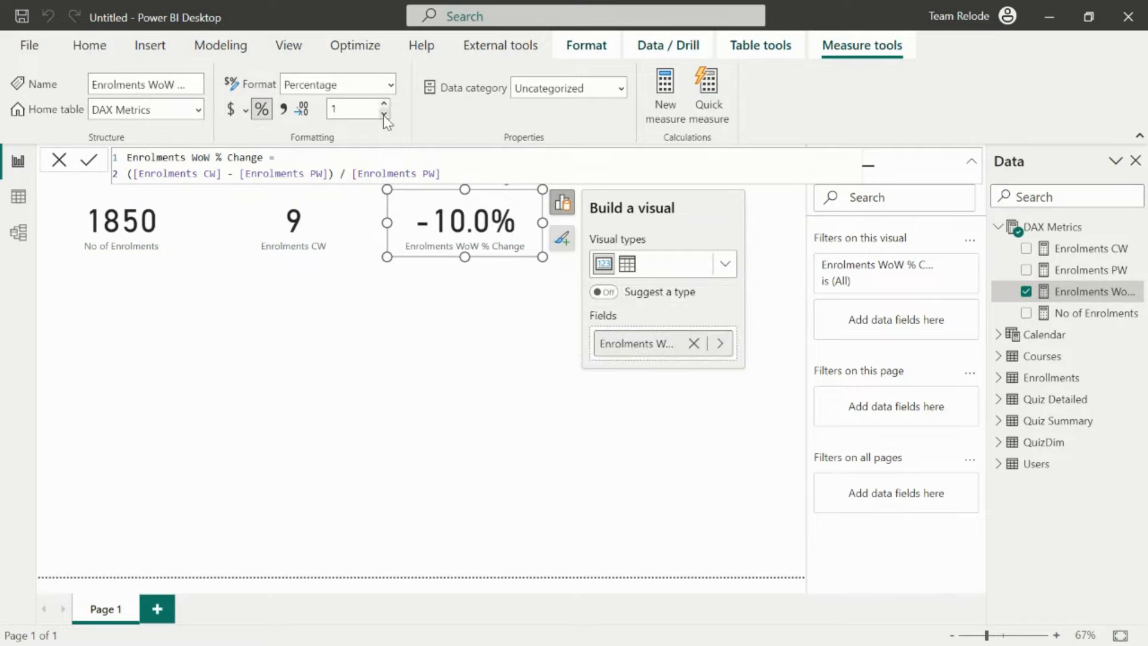
click(383, 116)
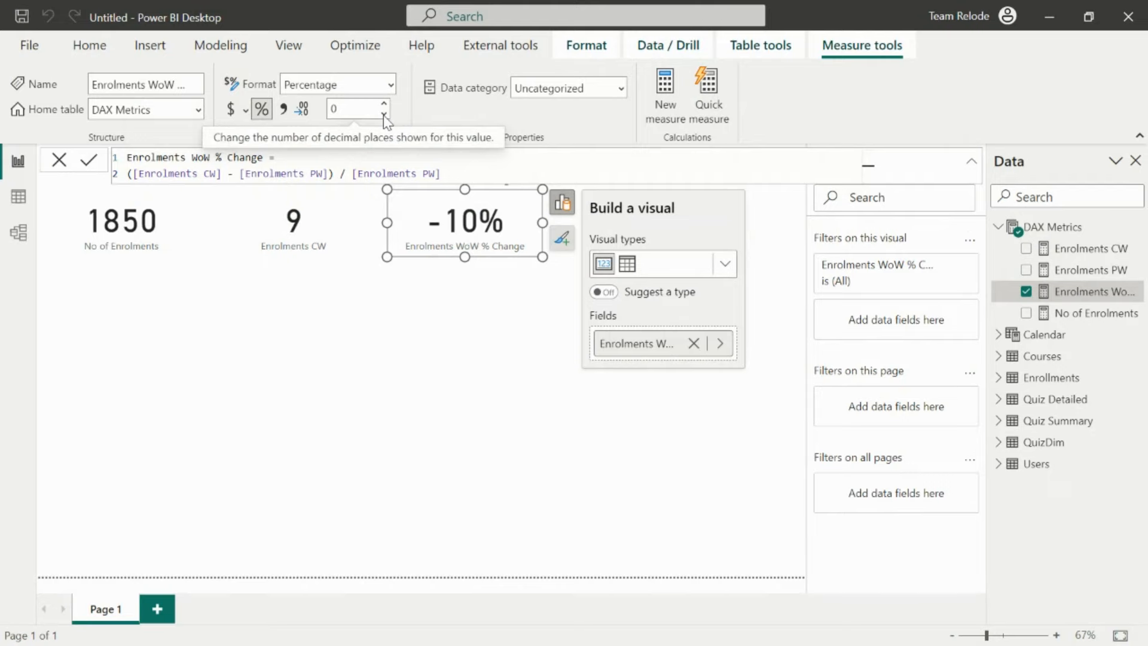
click(383, 386)
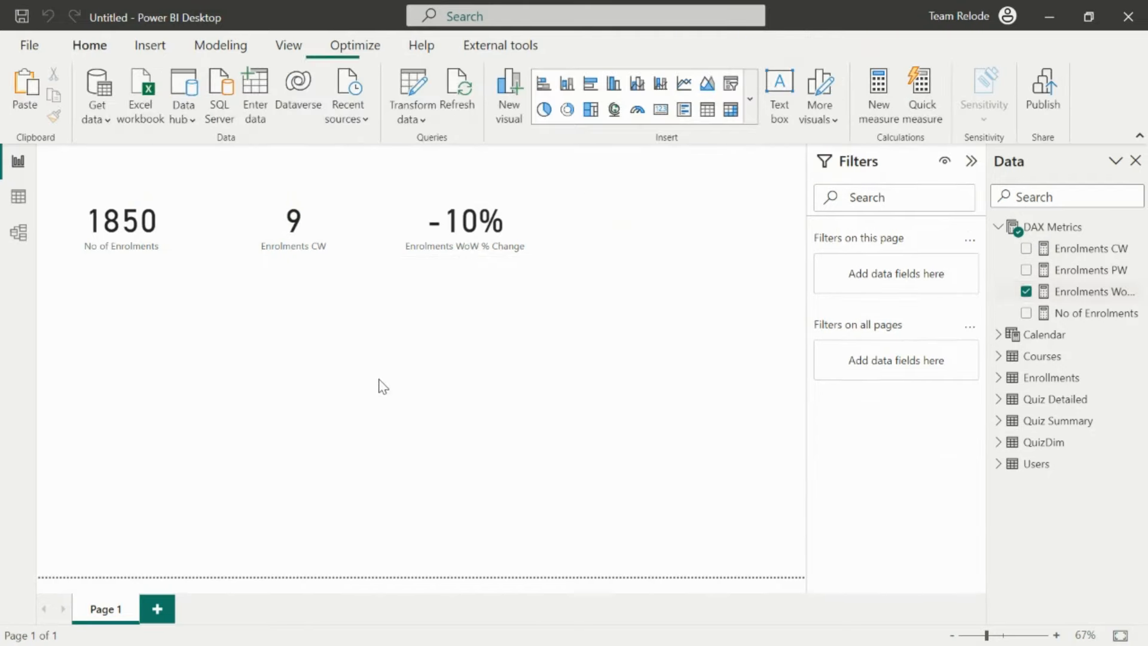
key(alt+Tab)
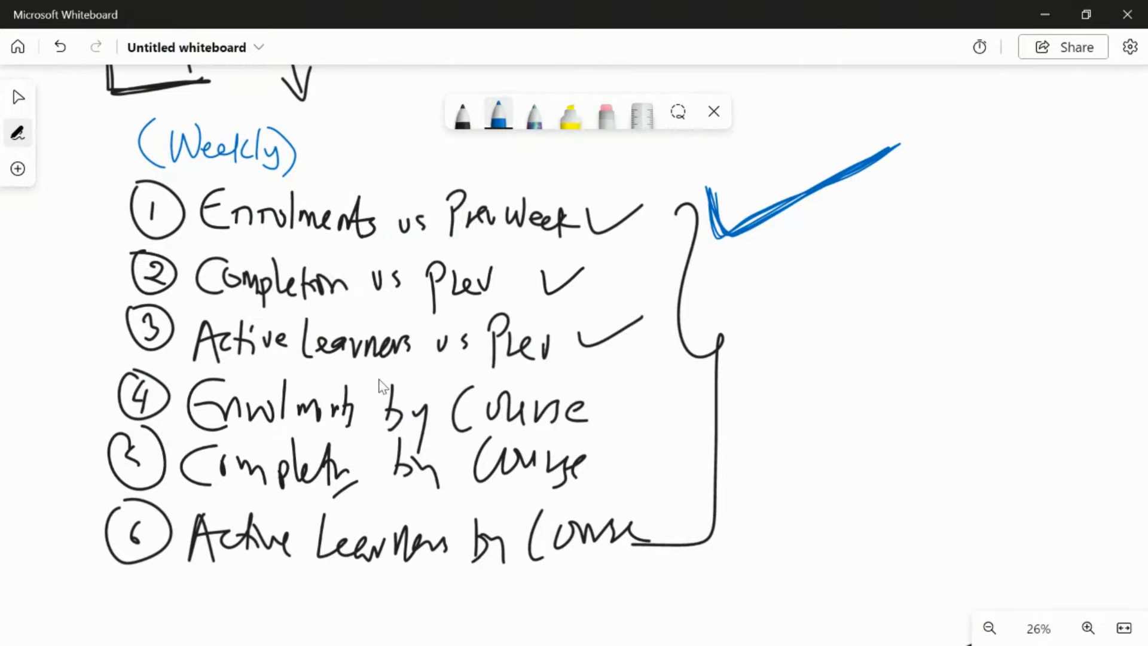
key(alt+Tab)
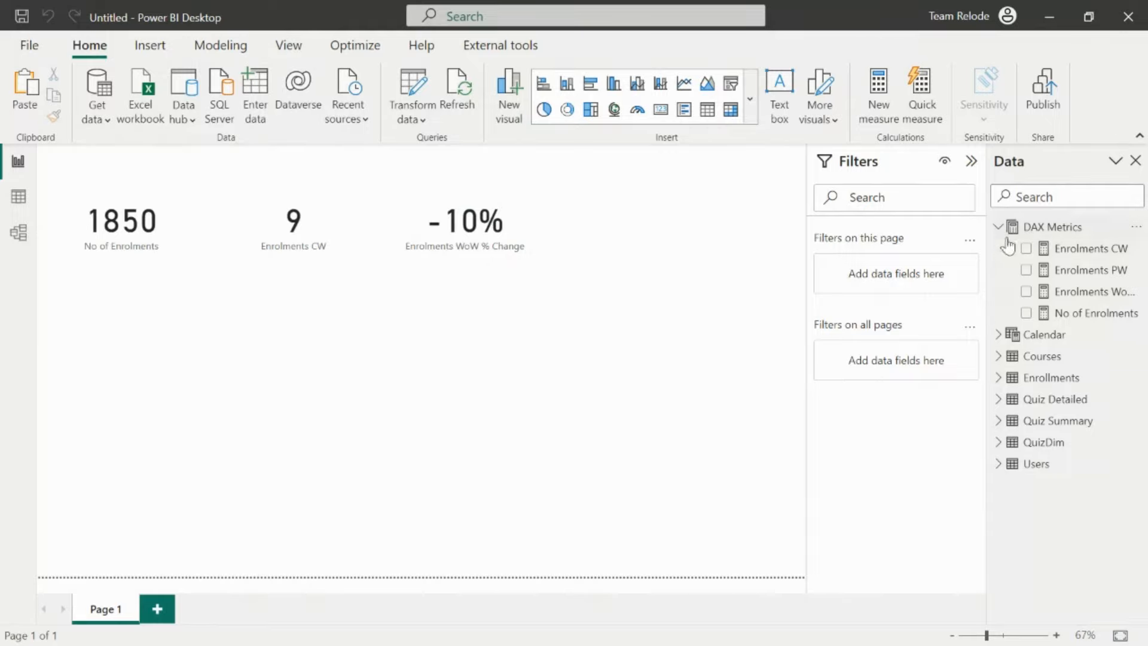
mouse_move(1009, 230)
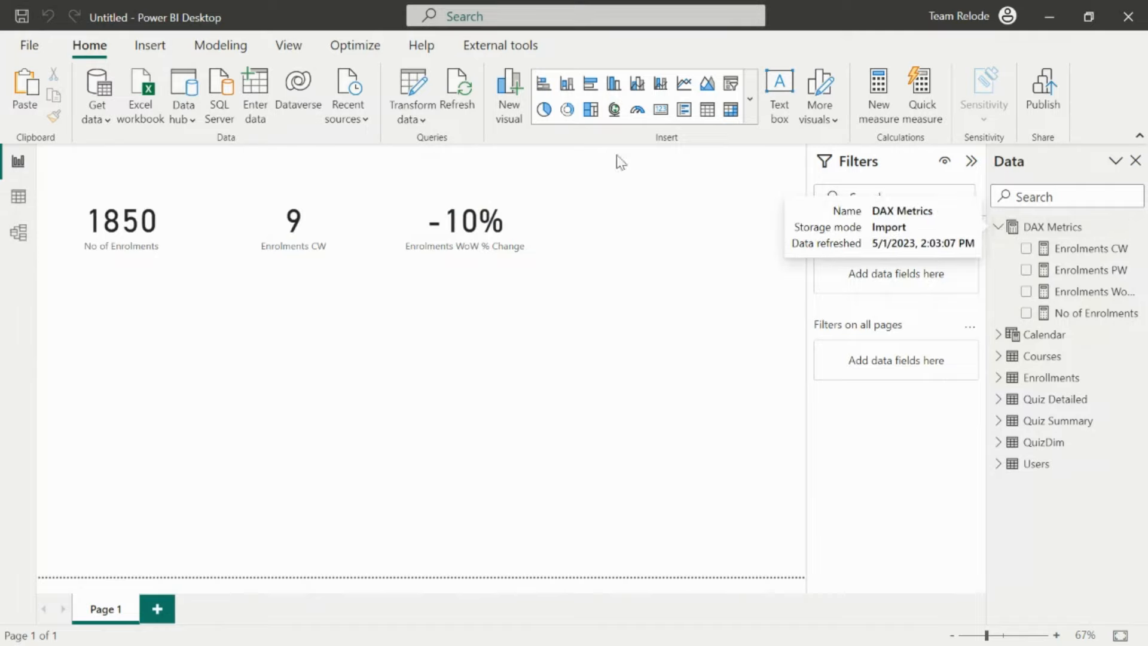
right_click(1074, 255)
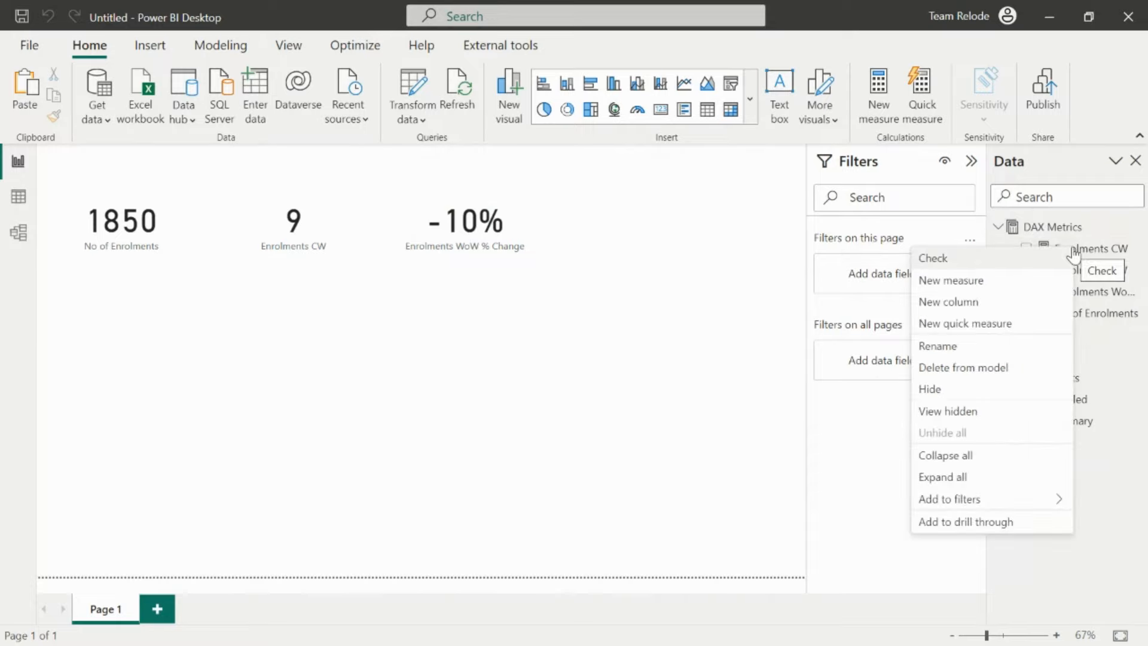
click(661, 382)
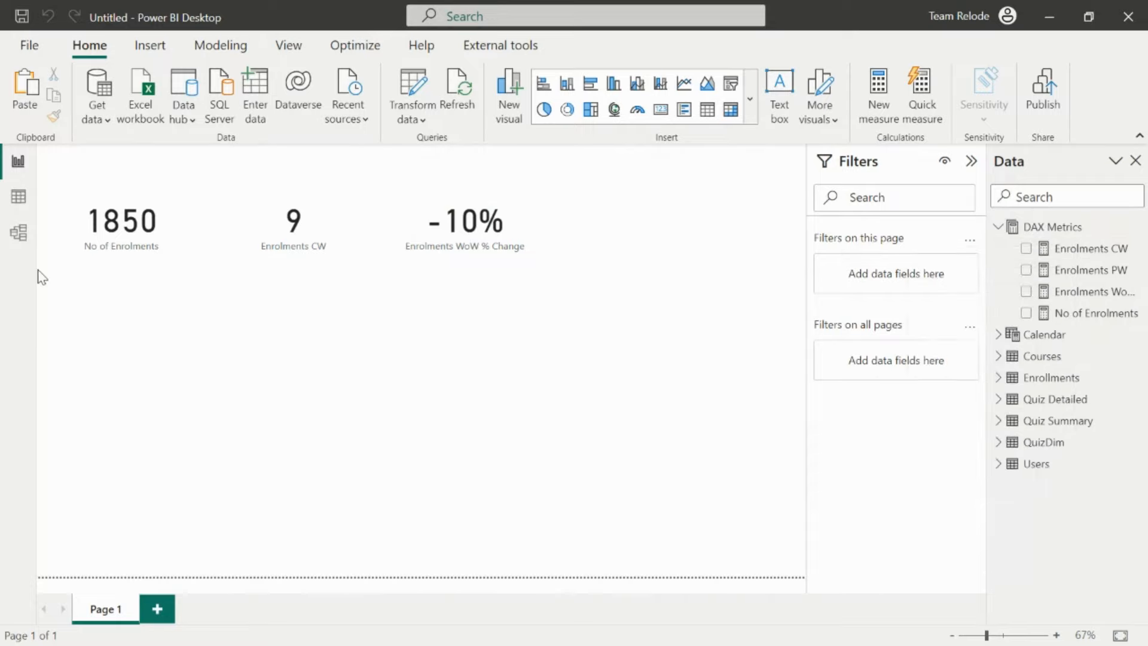
- In the model view, put the Enrolments CW measure into a display folder named Enrollments
click(18, 235)
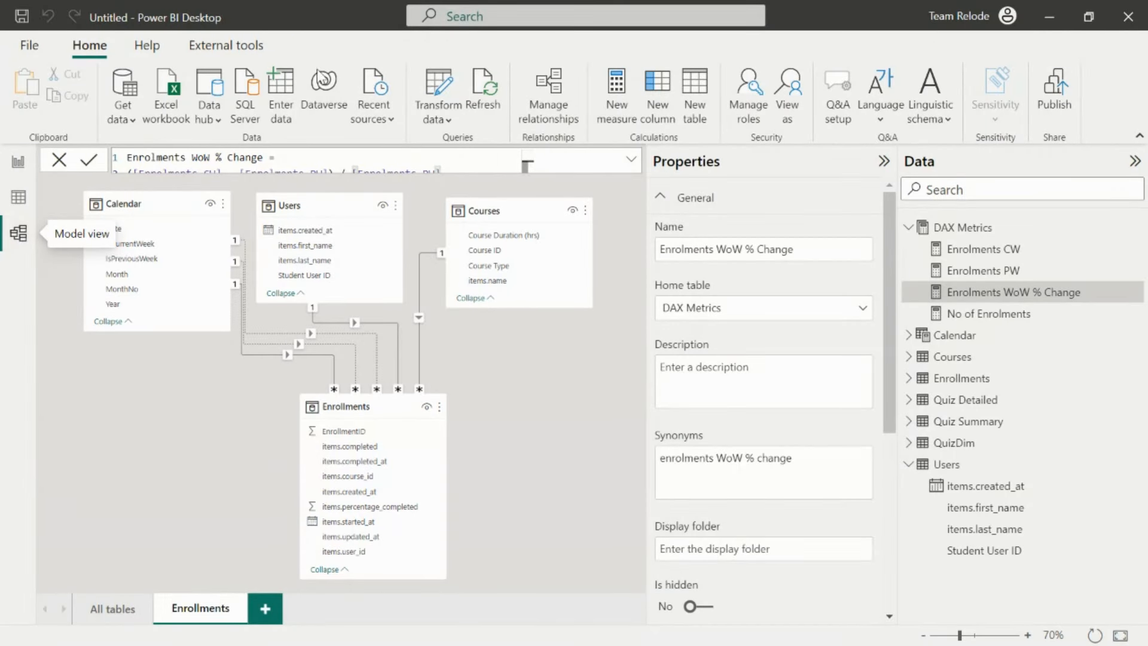
click(976, 252)
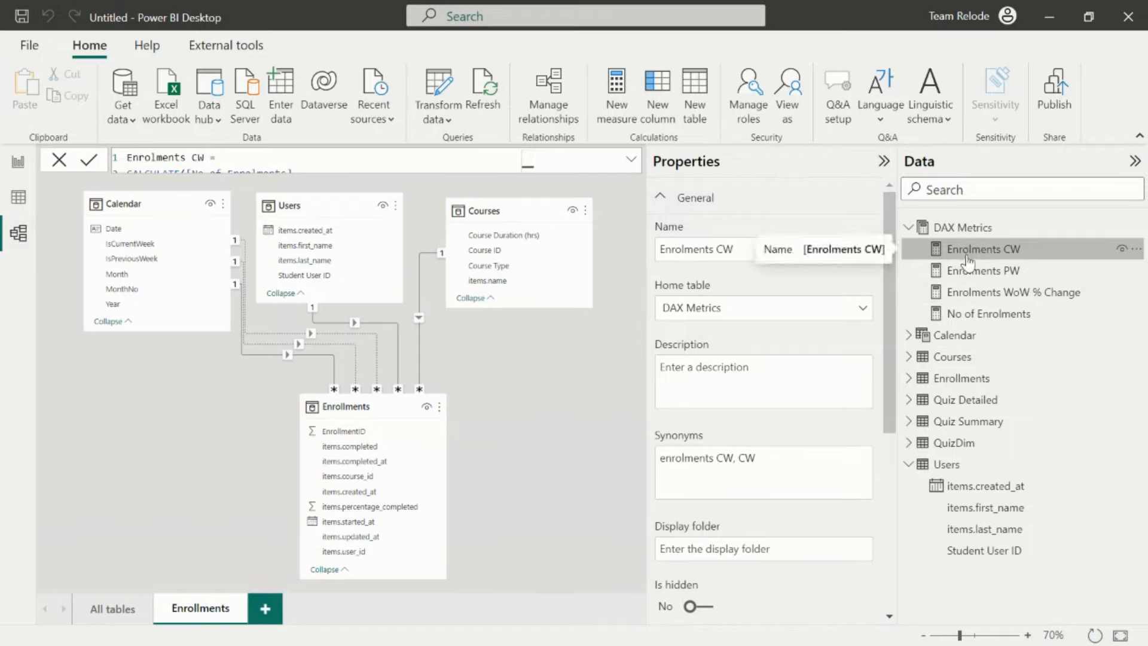
drag(893, 264, 893, 313)
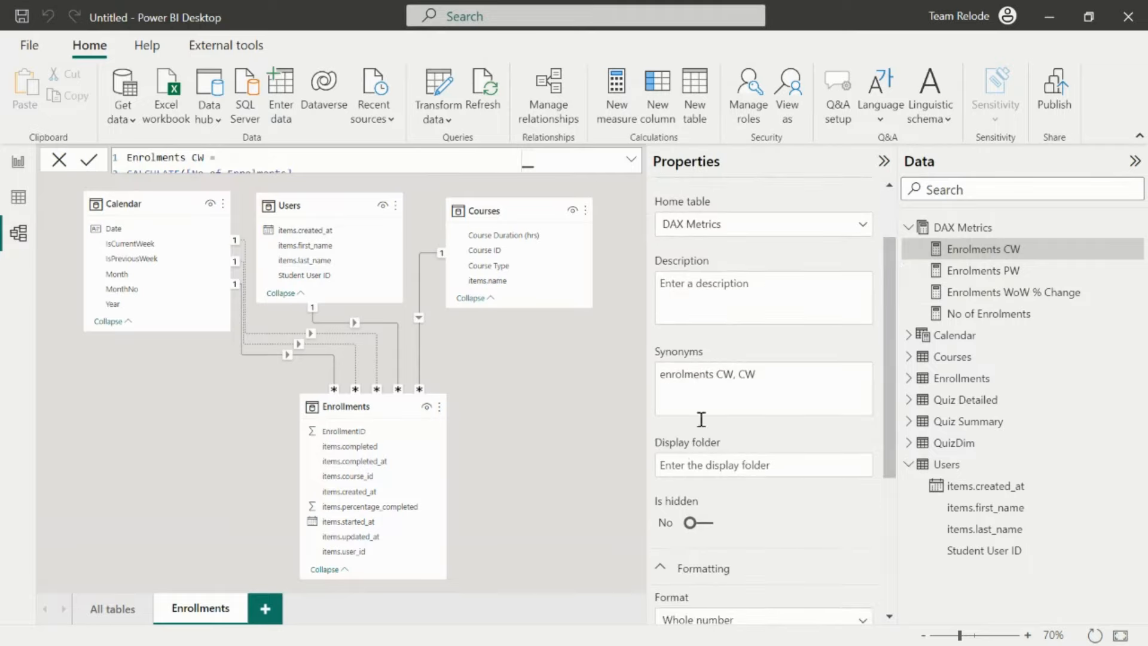
click(699, 466)
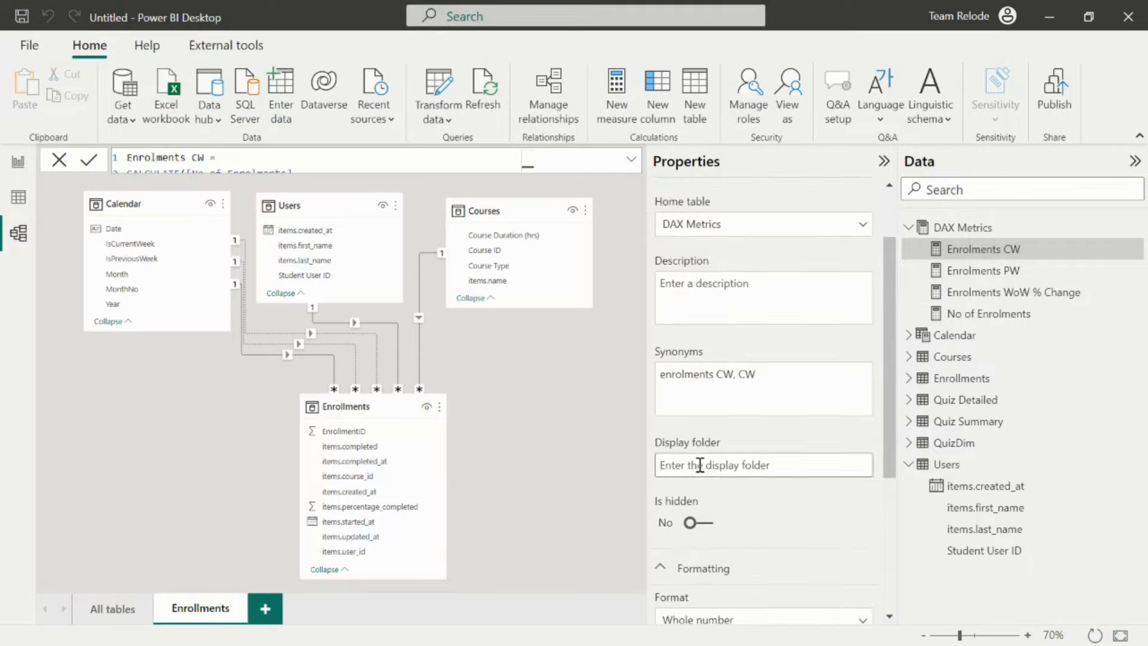
text(Enrolments)
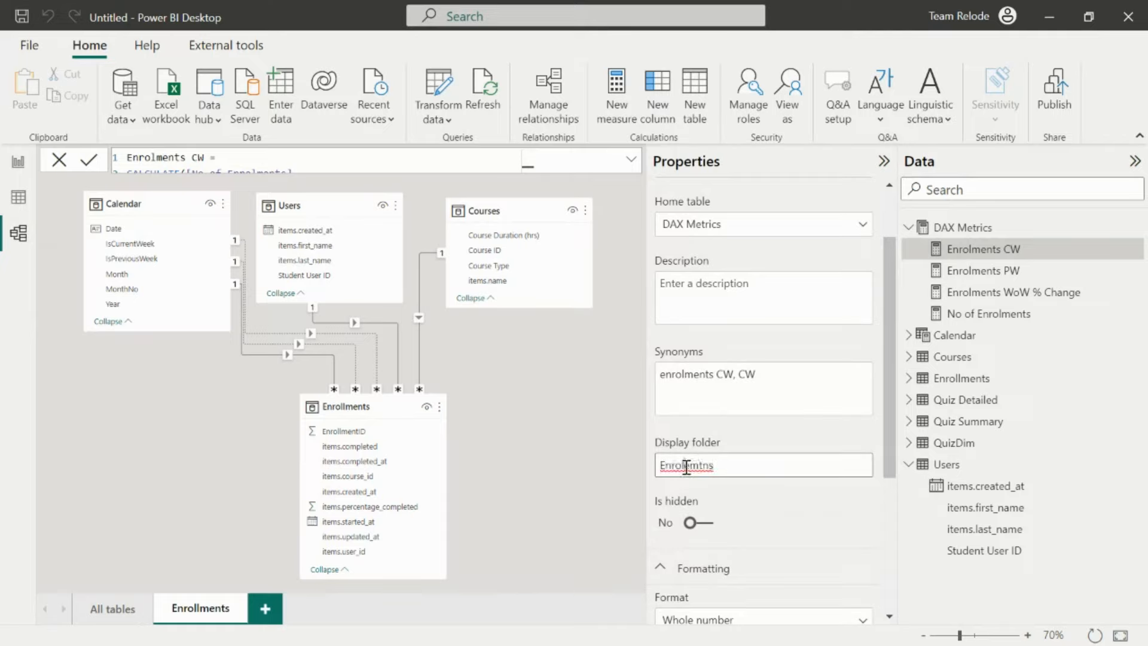
click(686, 466)
text(l)
click(737, 468)
key(BackSpace)
key(BackSpace)
key(BackSpace)
text(ents)
key(BackSpace)
key(BackSpace)
key(BackSpace)
key(BackSpace)
key(BackSpace)
key(BackSpace)
text(ments)
key(Return)
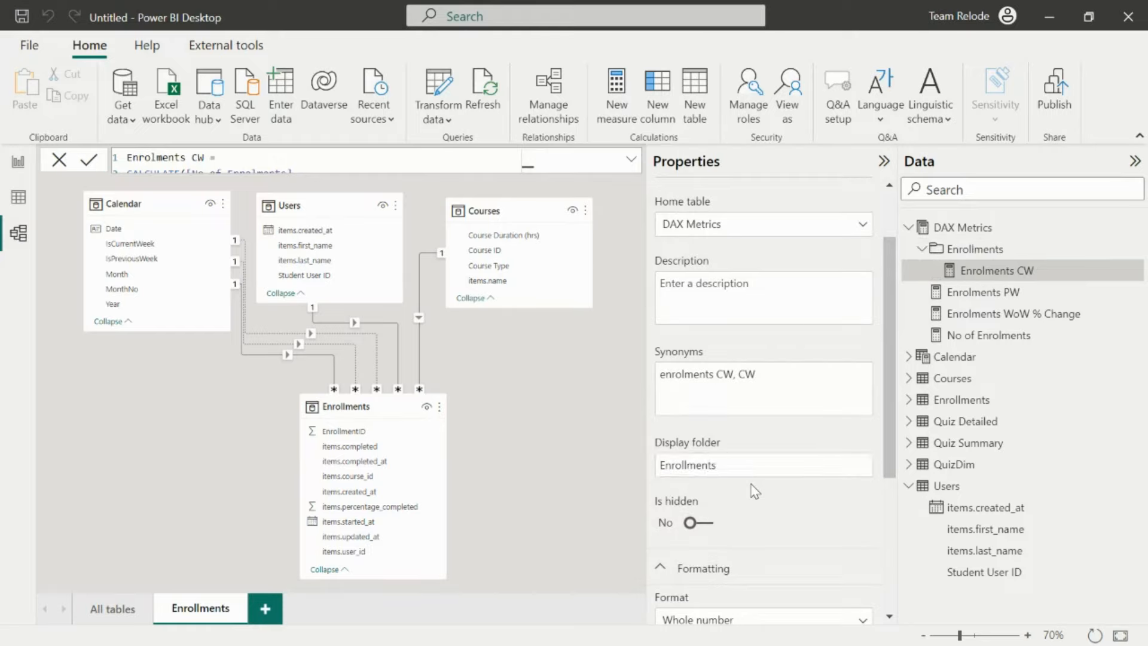
- Move Enrolments PW, Enrolments WoW % Change and No of Enrolments into the Enrollments display folder, and return to the report view
drag(984, 292, 975, 250)
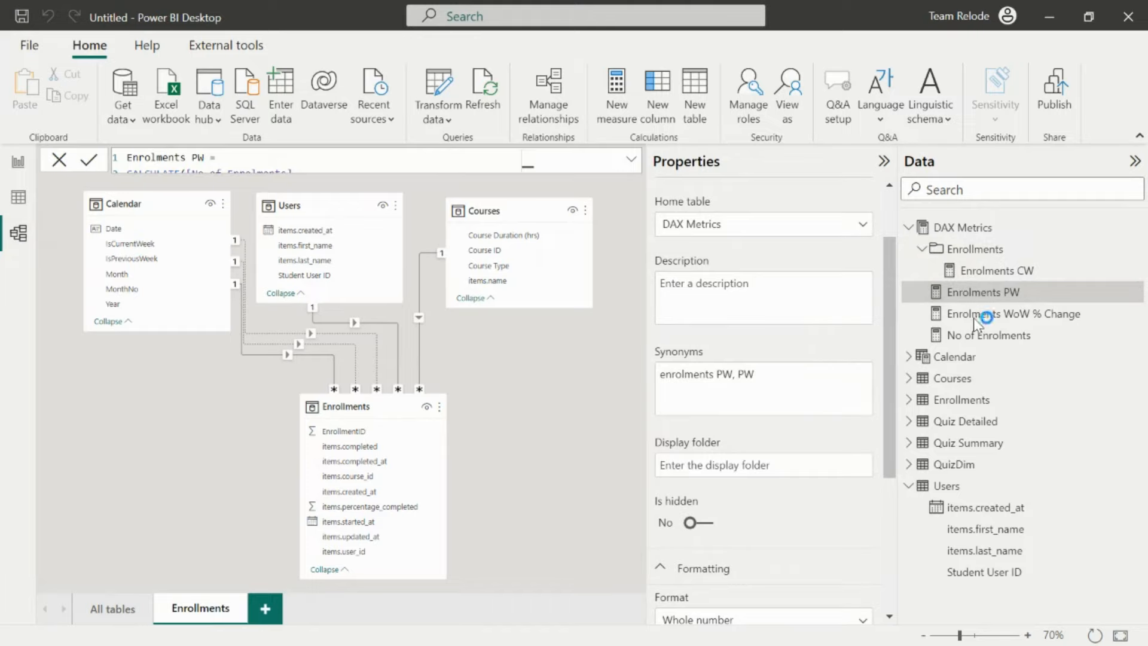
drag(977, 320, 983, 254)
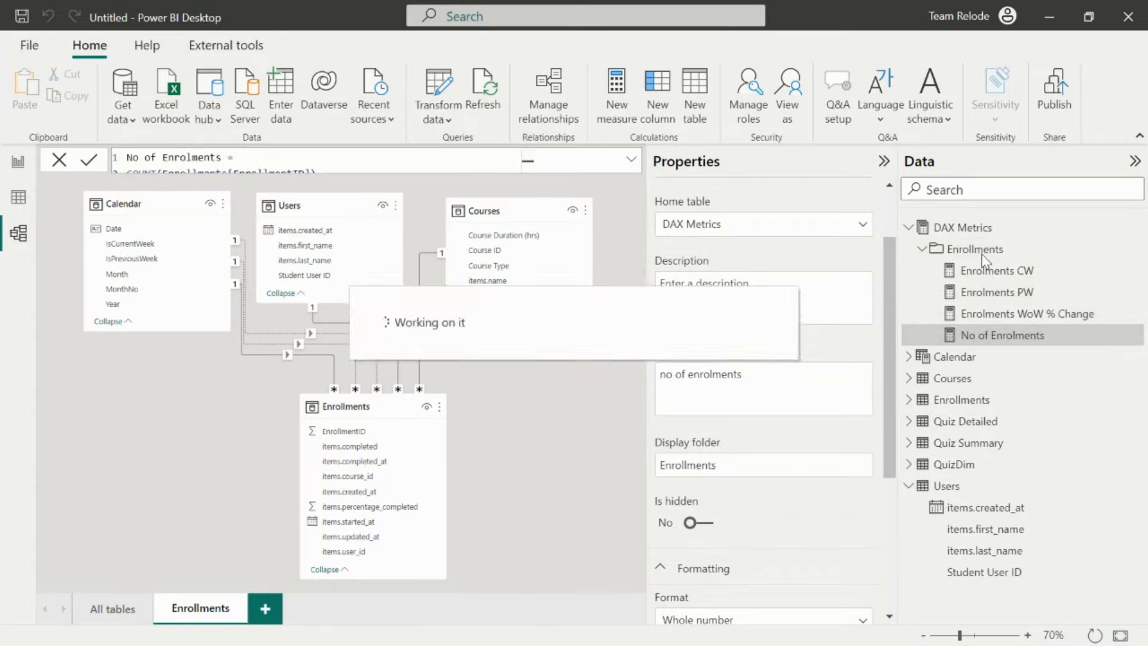
click(18, 163)
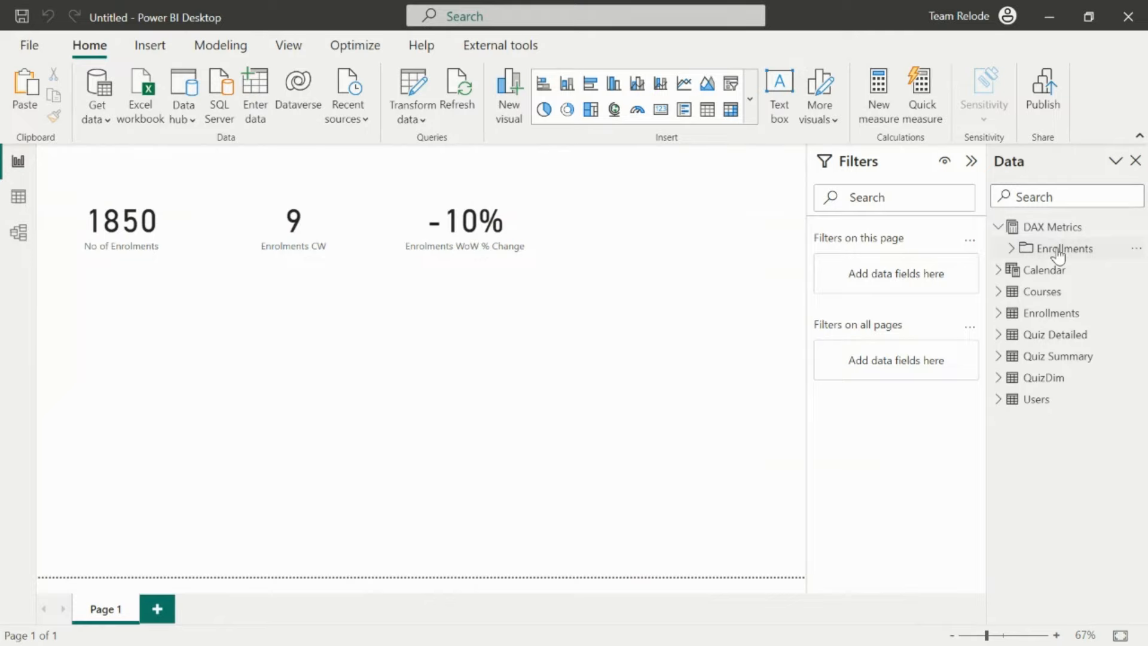
- Check the weekly metrics list in Microsoft Whiteboard, return to the Power BI report, and widen the data pane to fit the measure names
key(alt+Tab)
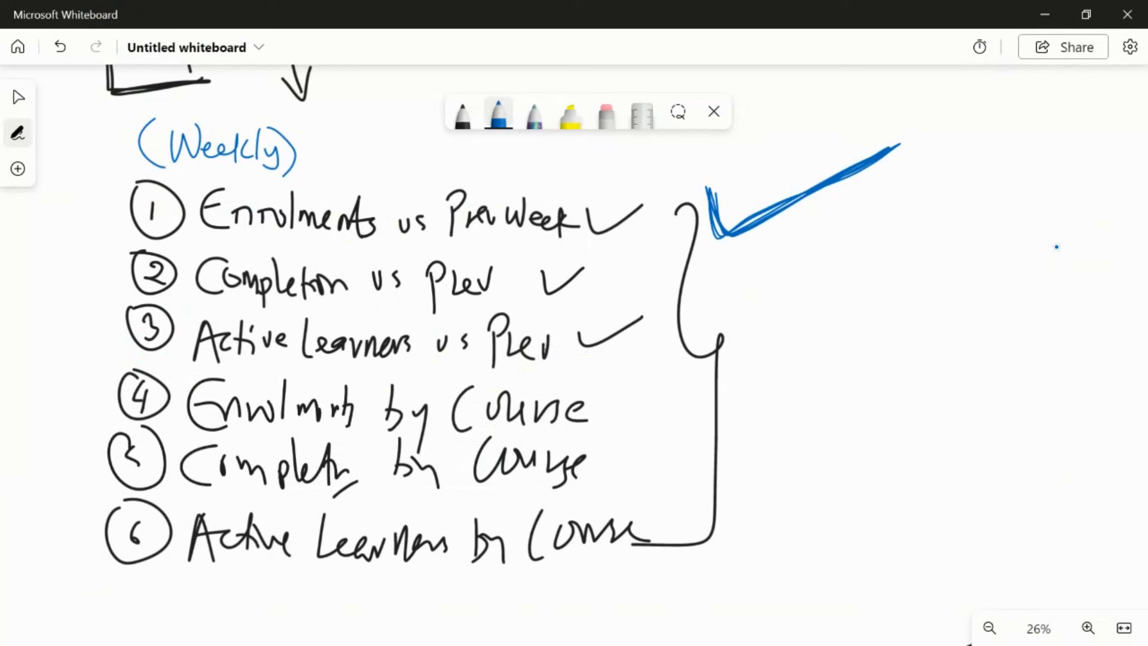
key(alt+Tab)
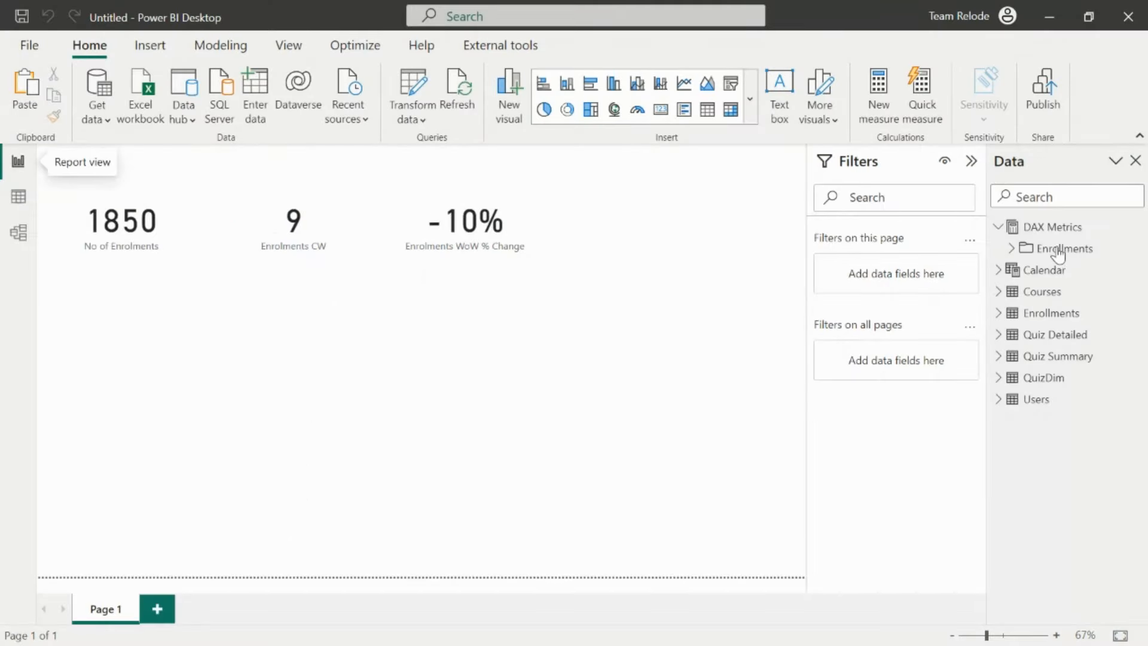
click(1011, 249)
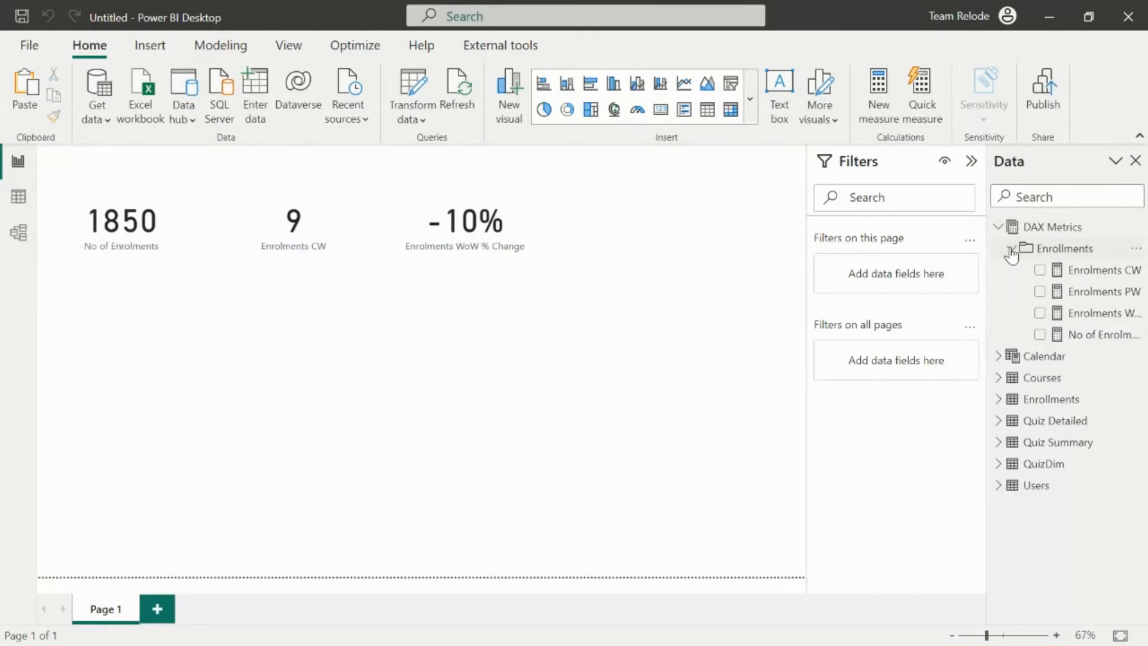
drag(988, 273, 902, 274)
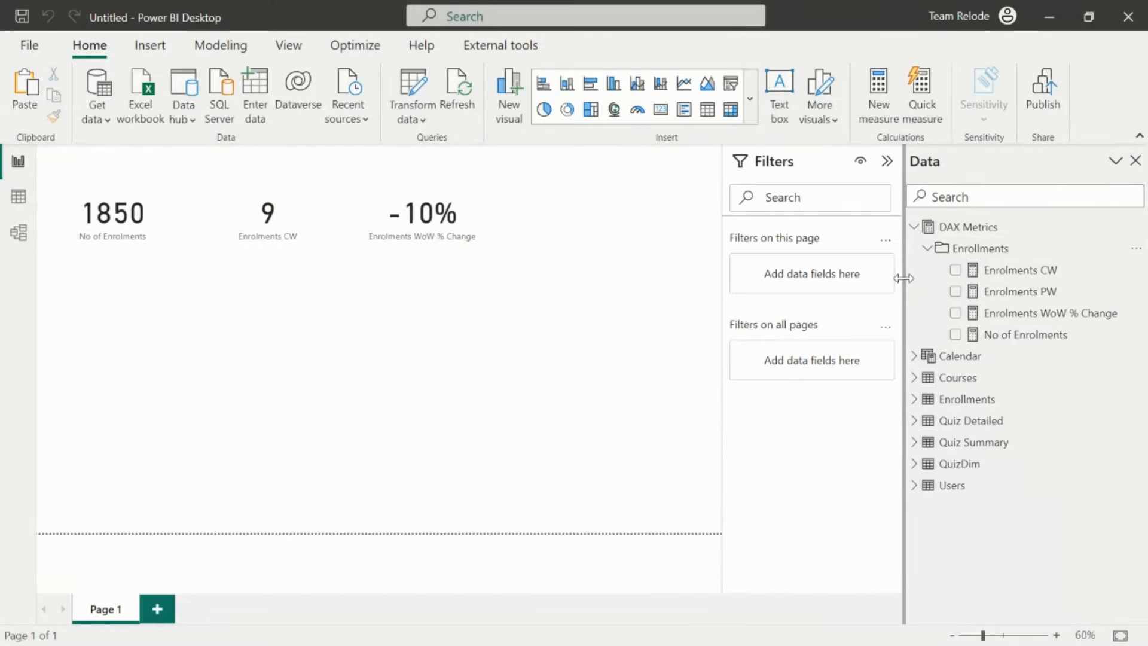
click(925, 249)
click(962, 231)
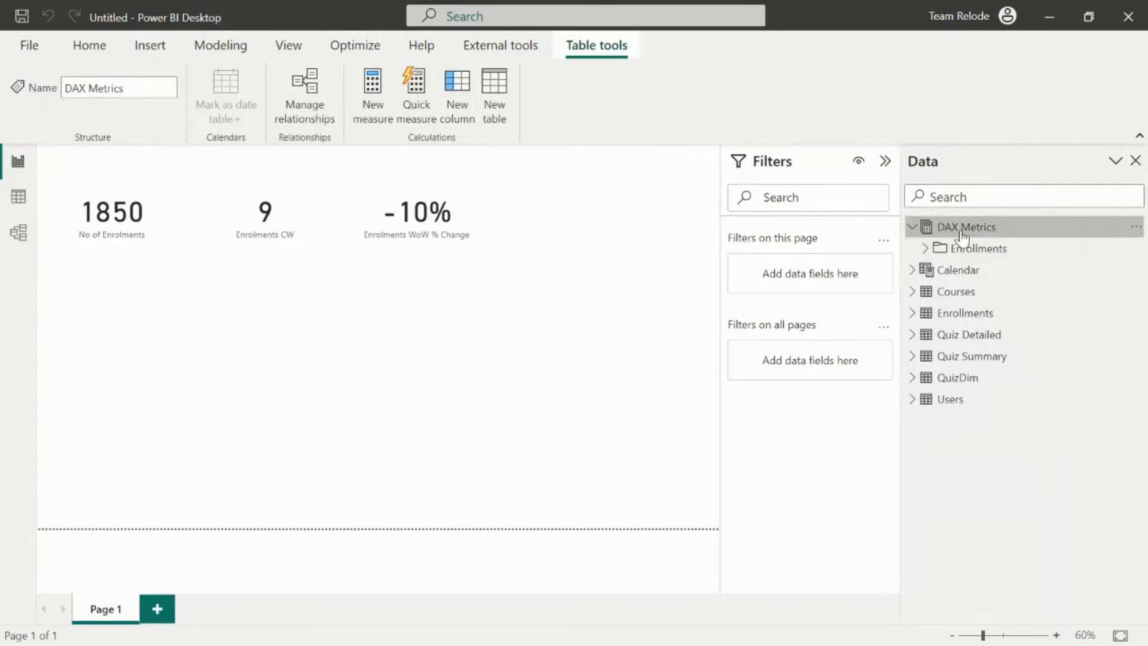
right_click(962, 235)
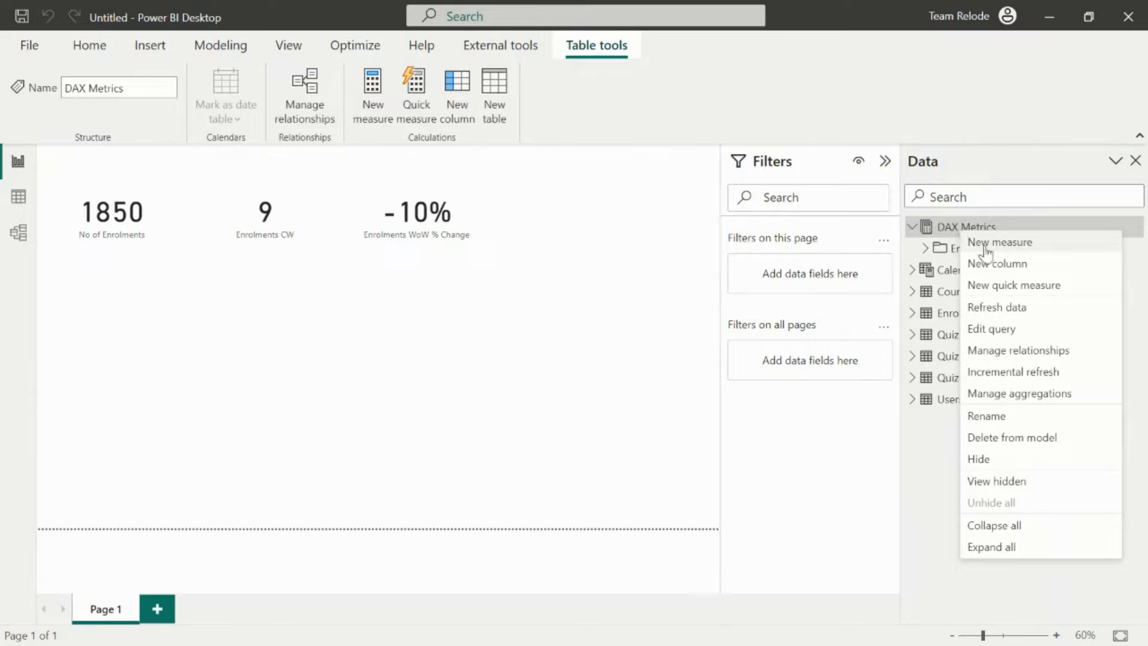
click(987, 245)
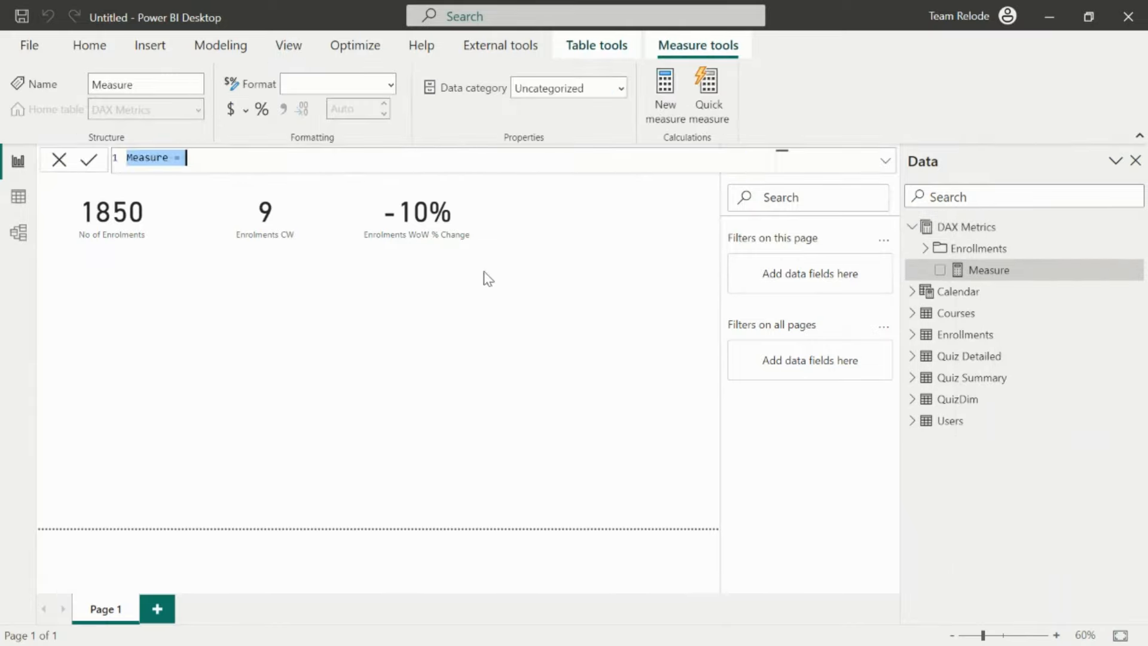
click(171, 159)
key(BackSpace)
key(BackSpace)
key(BackSpace)
key(BackSpace)
key(BackSpace)
key(BackSpace)
key(BackSpace)
text(No of Completion)
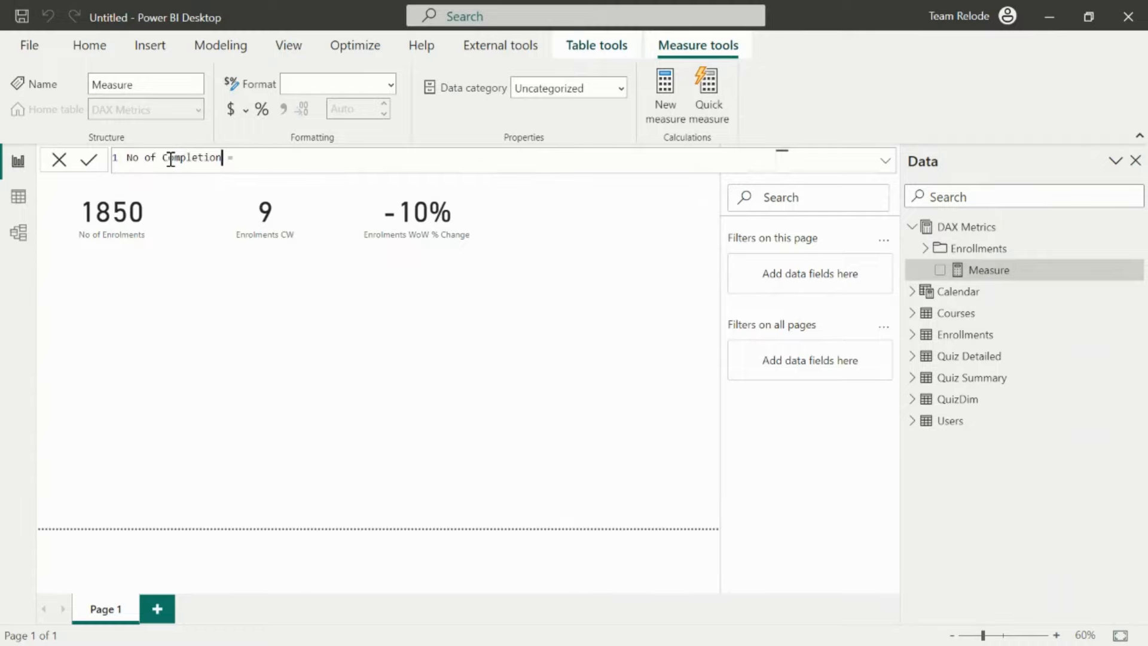
click(260, 160)
key(shift+Return)
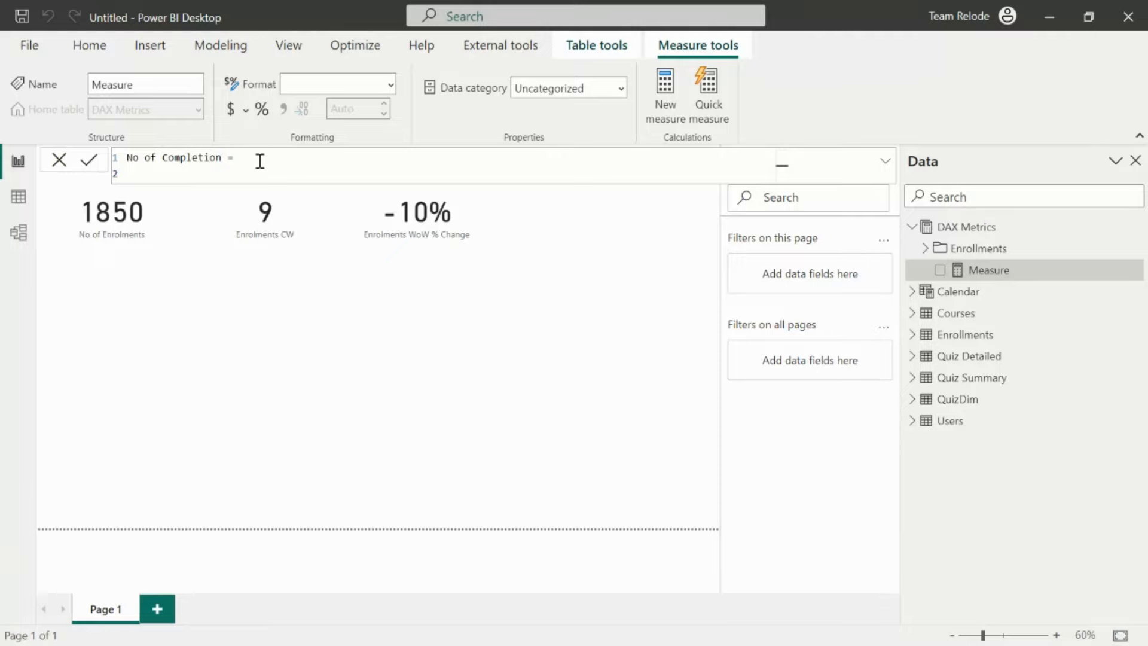
key(Escape)
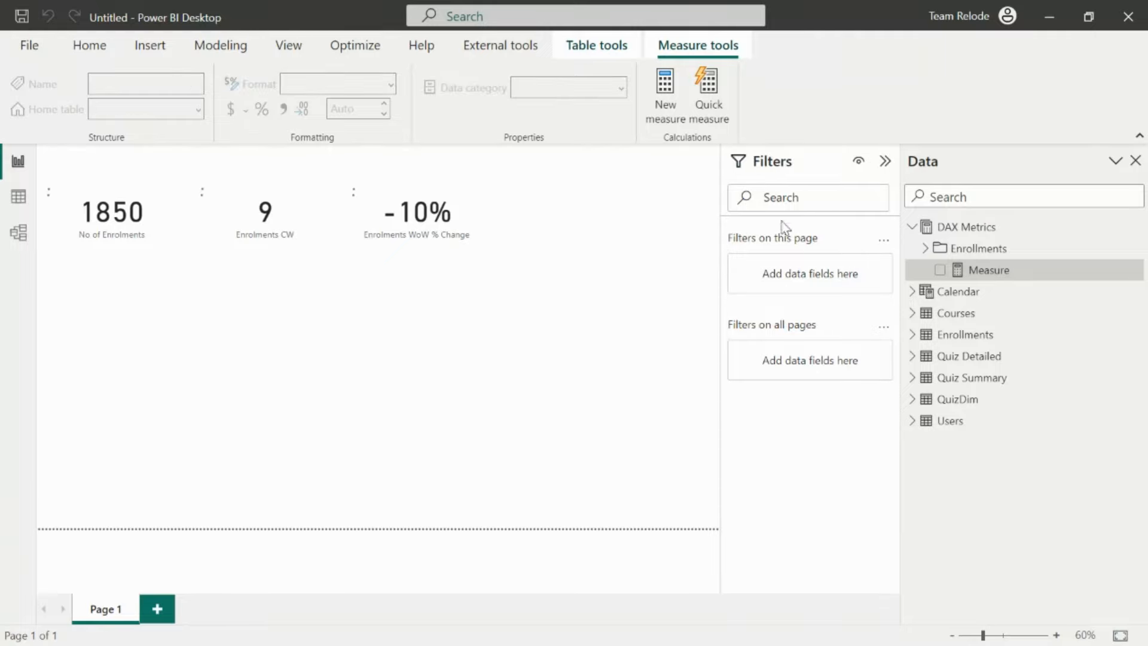
- Examine the No of Enrolments formula and the active relationship between the Calendar and Enrollments tables in the model
click(926, 249)
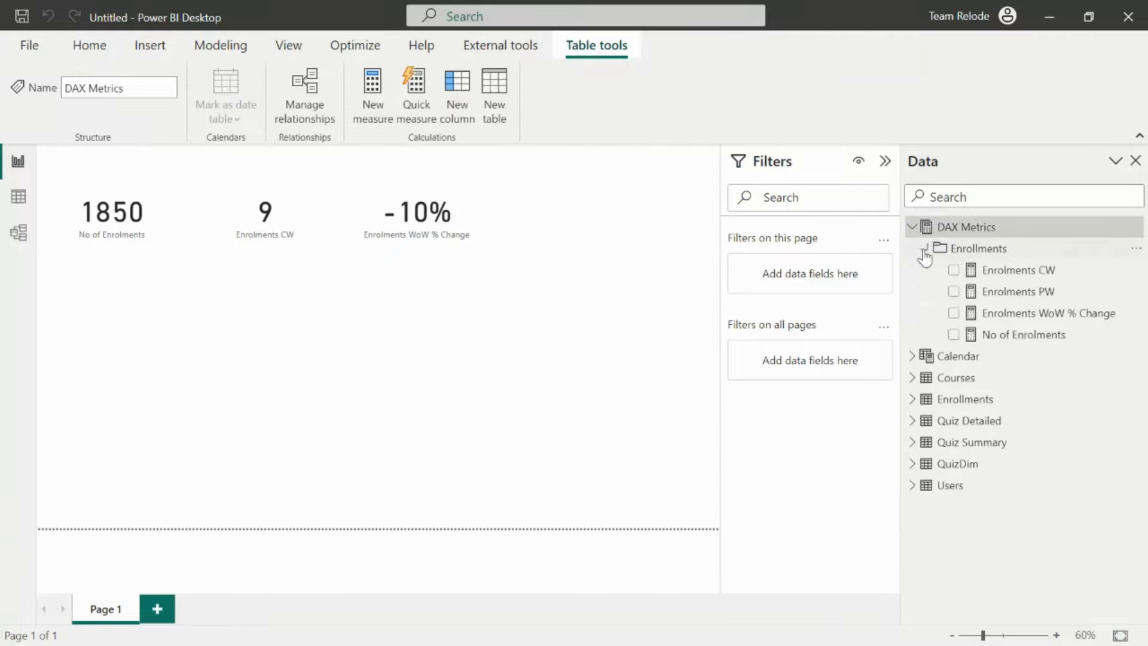
click(1009, 336)
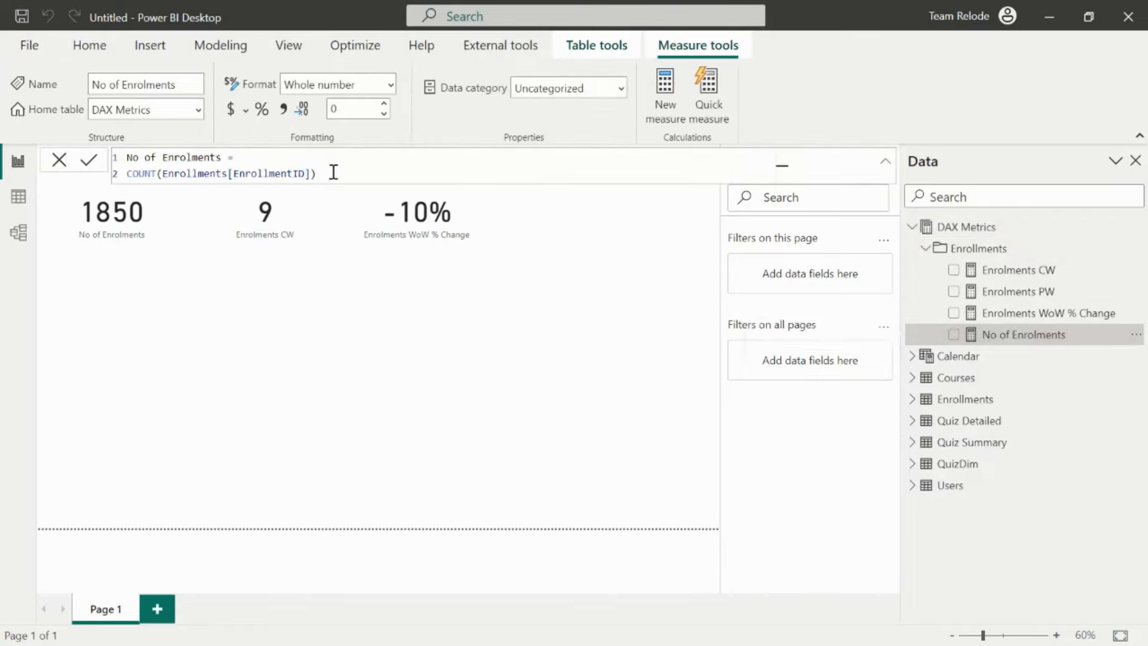
drag(317, 174, 122, 160)
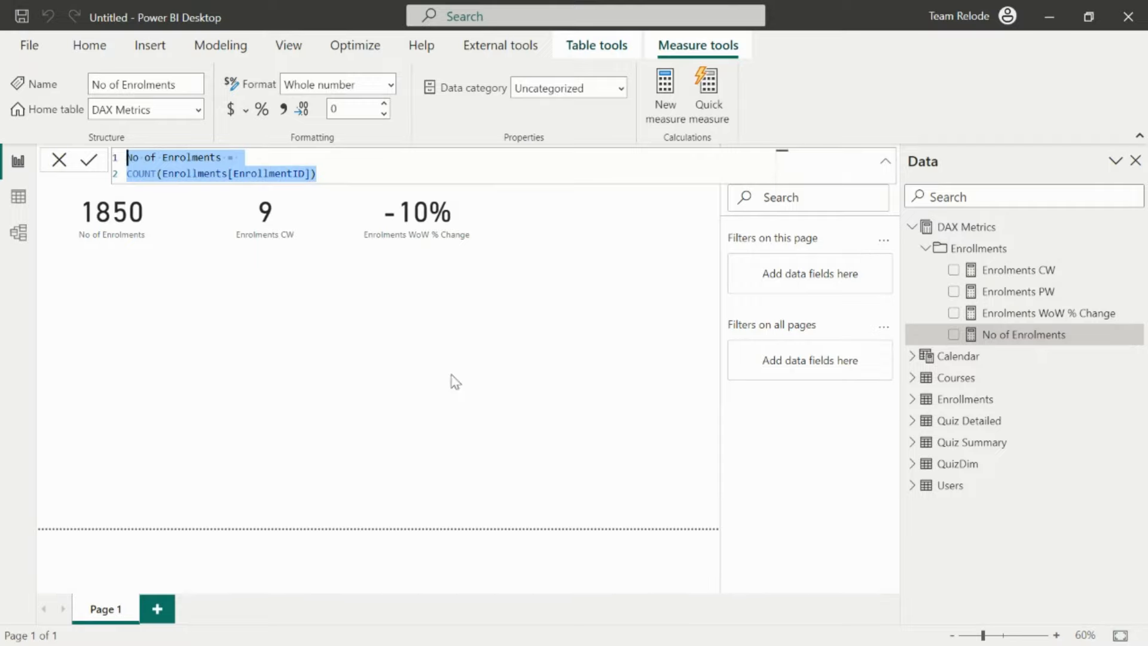
click(486, 377)
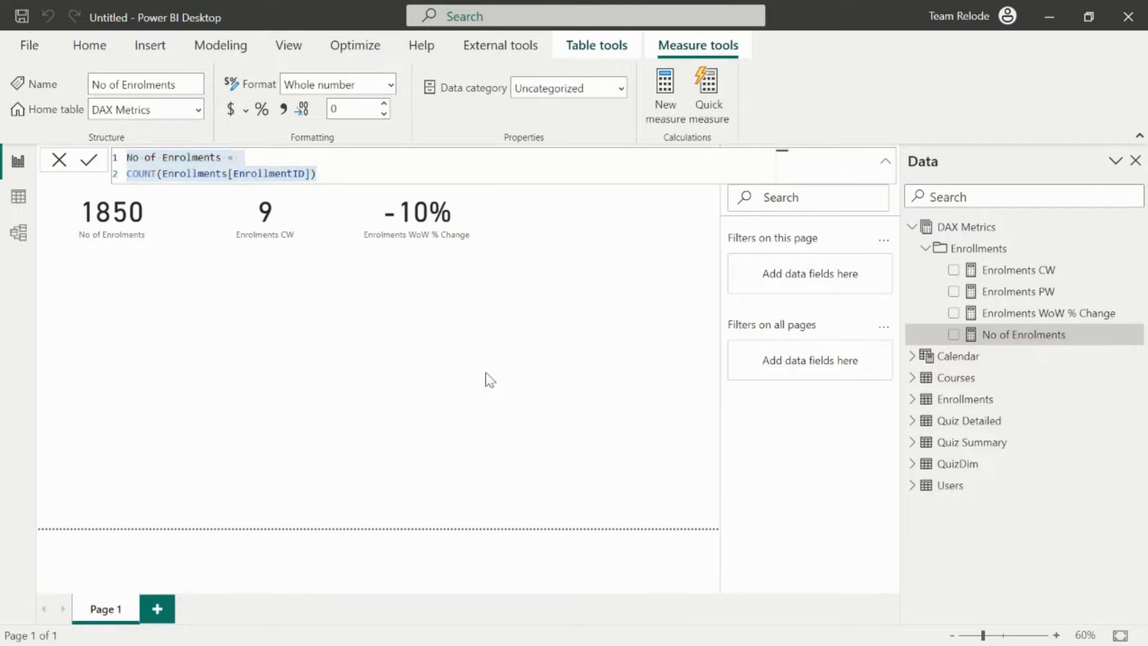
click(20, 238)
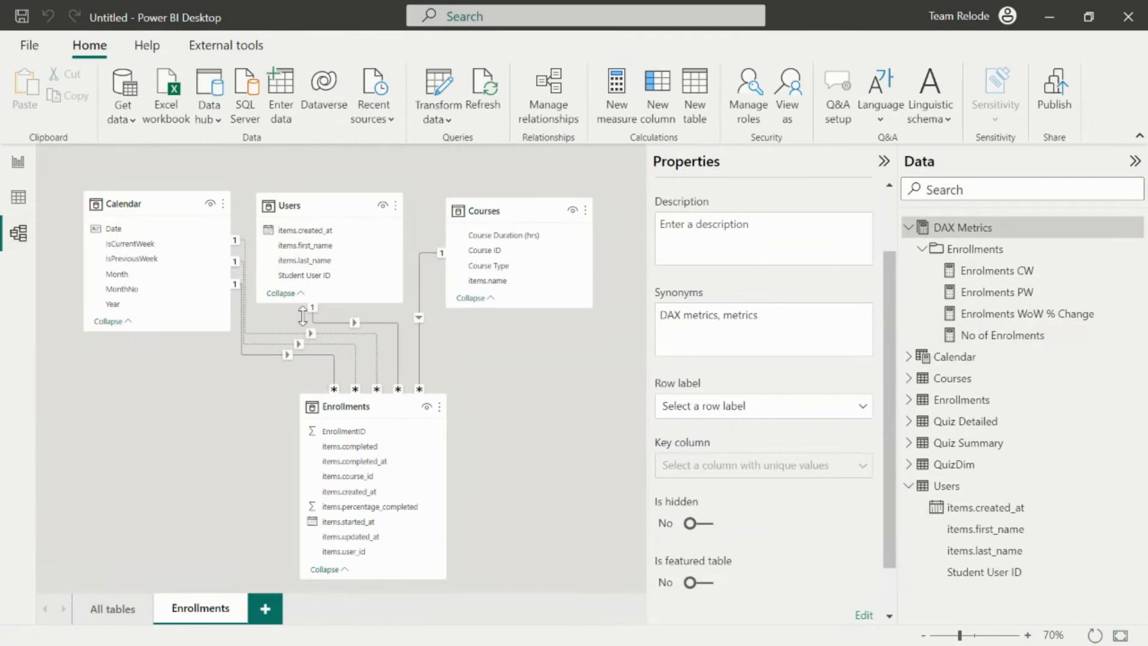
click(288, 357)
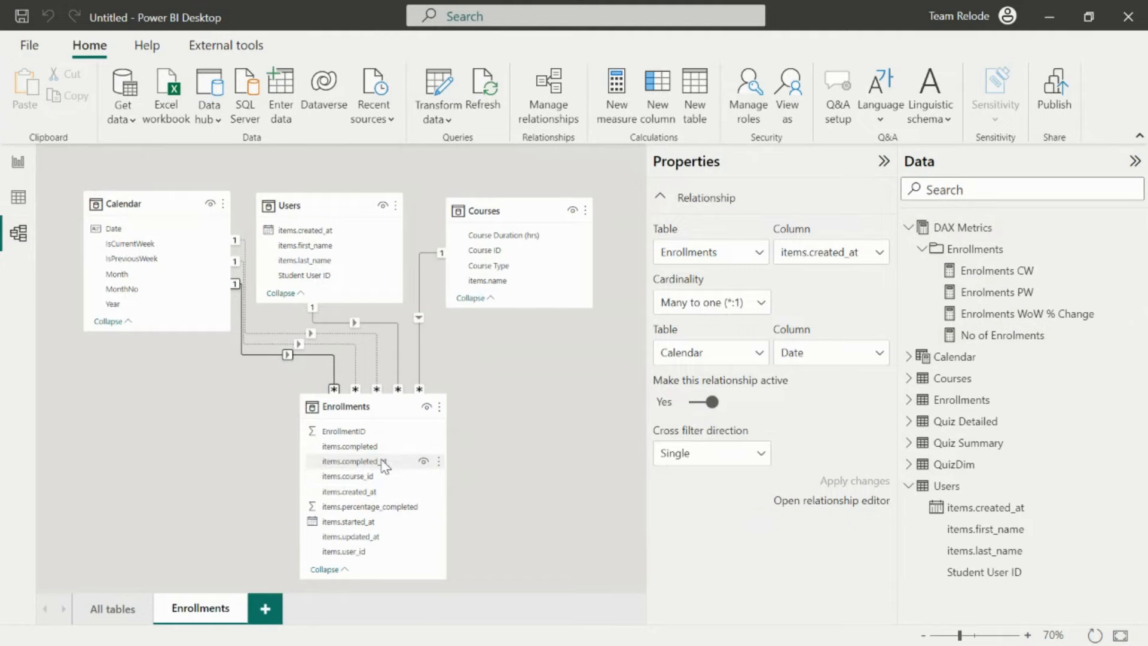
click(19, 170)
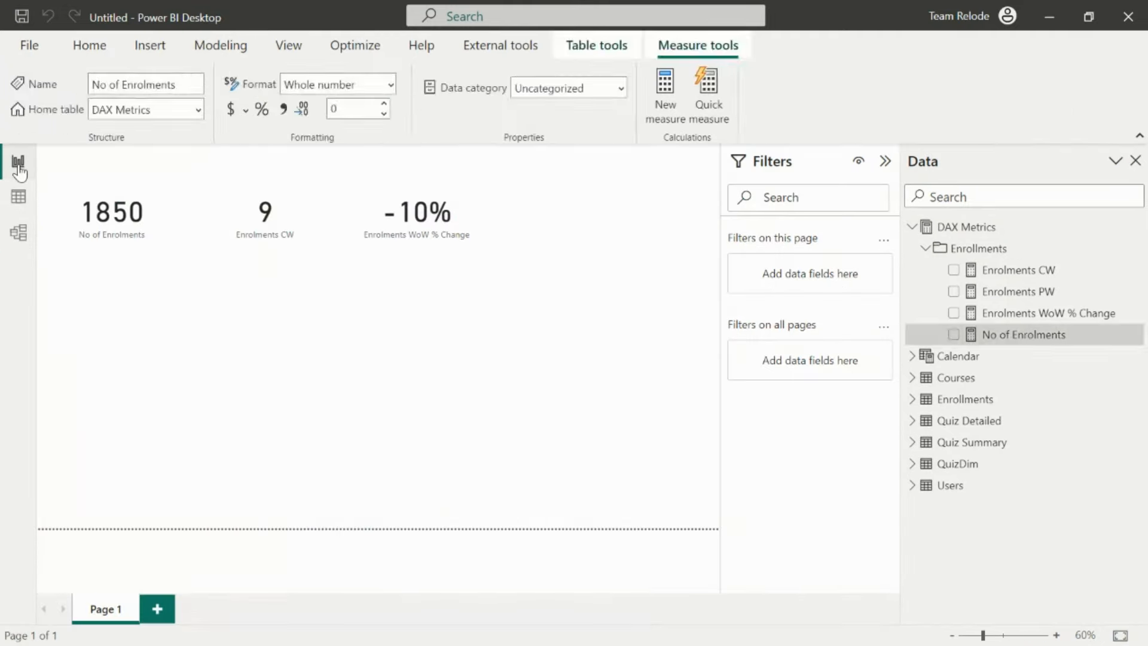
- Create a new measure named No of Completion in the DAX Metrics table and start a second formula line
click(926, 250)
click(971, 230)
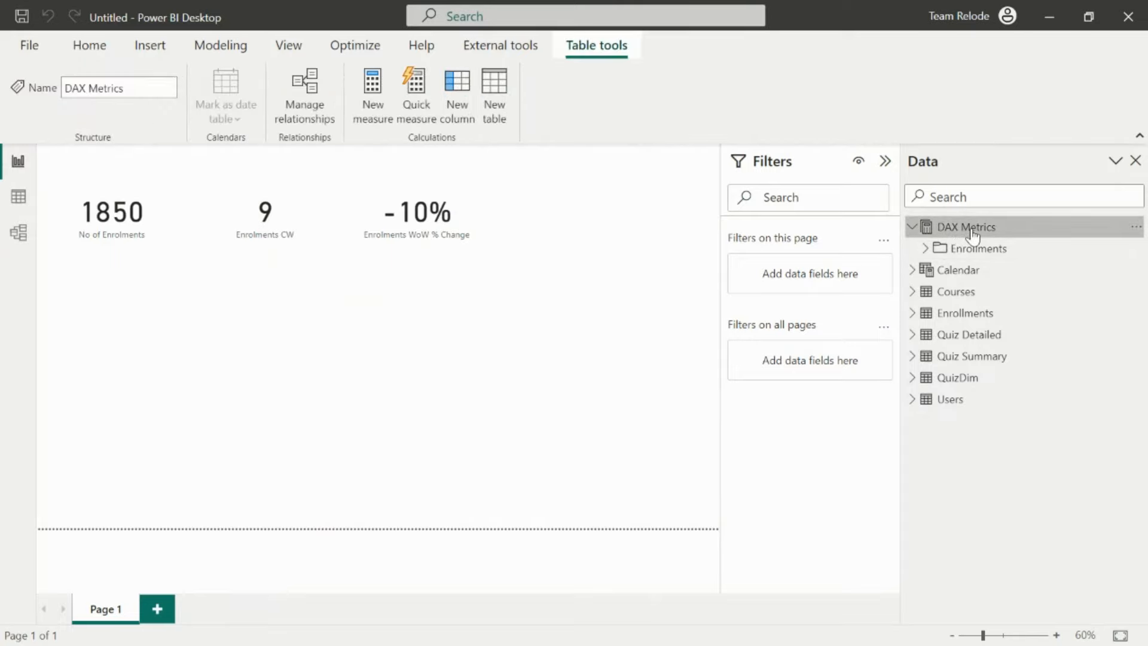
right_click(972, 232)
key(Escape)
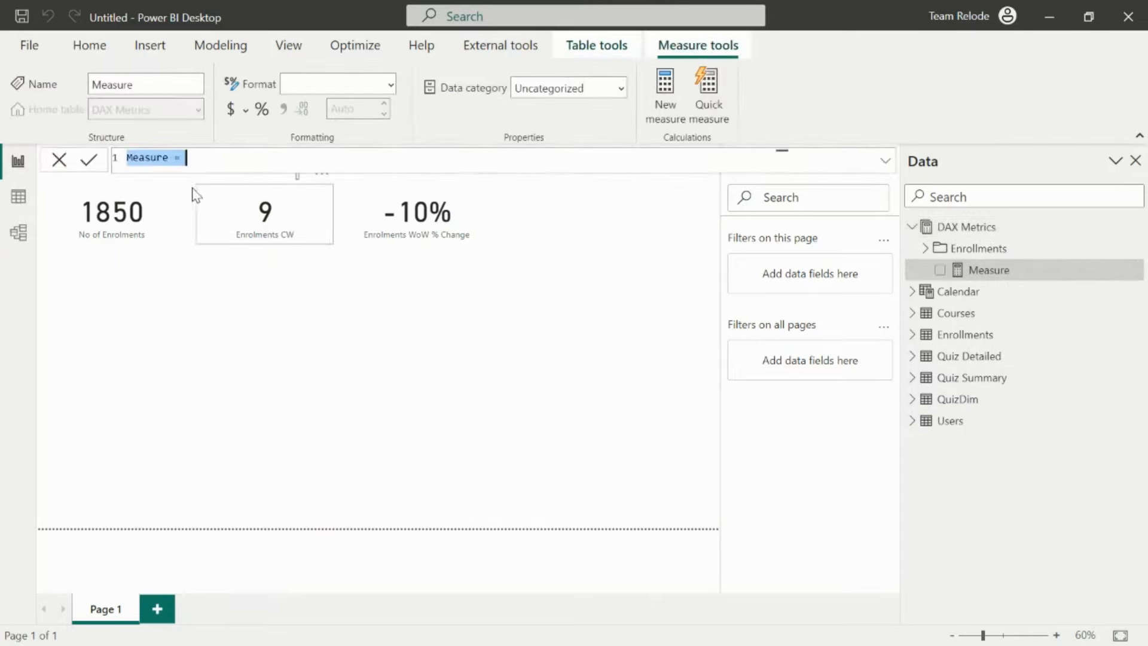
click(168, 159)
key(BackSpace)
key(BackSpace)
key(BackSpace)
key(BackSpace)
key(BackSpace)
key(BackSpace)
key(BackSpace)
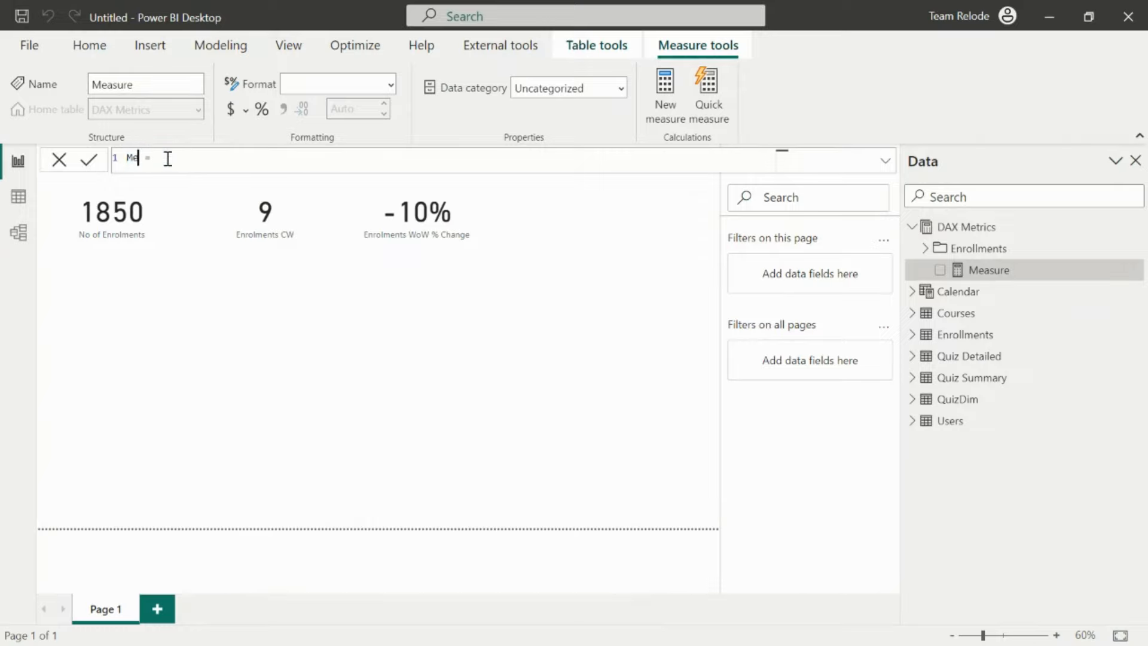
text(No of Completion)
click(257, 153)
key(shift+Return)
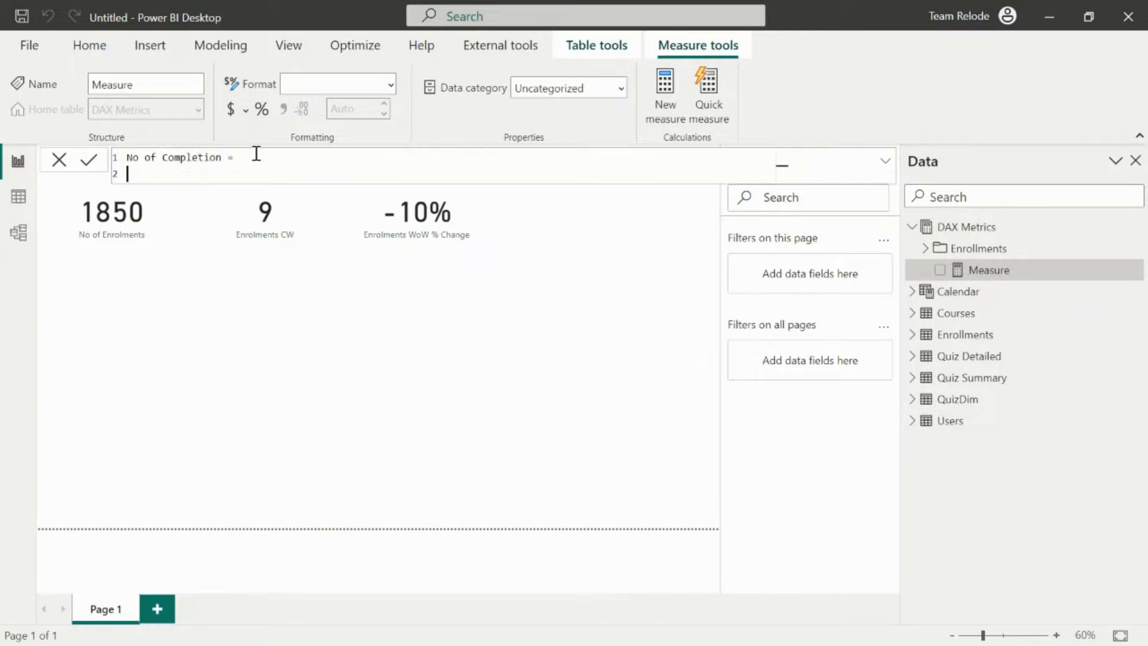
- Enter COUNT(Enrollments[EnrollmentID]) on the second line of the No of Completion formula
text(COUNT()
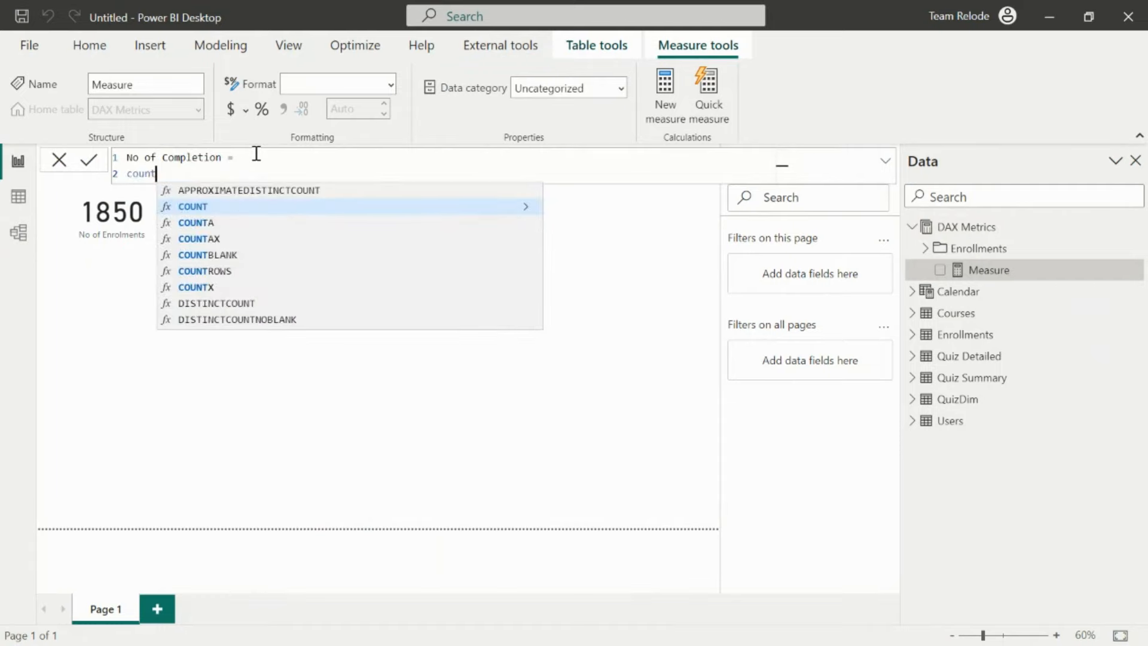
text(Enrollments)
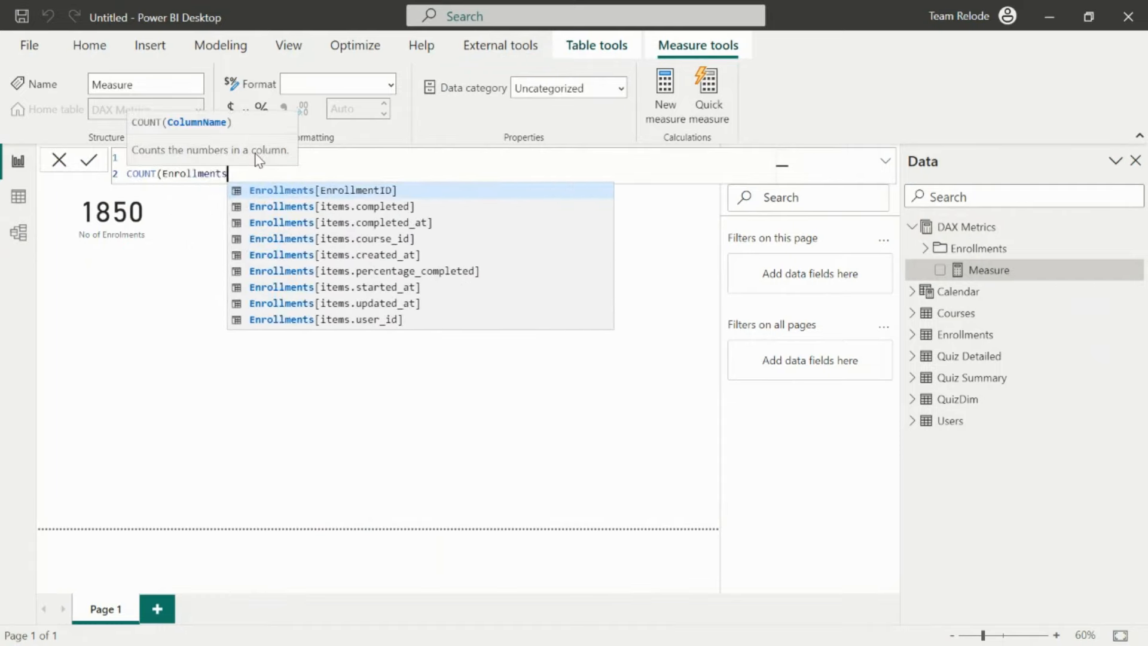
text([)
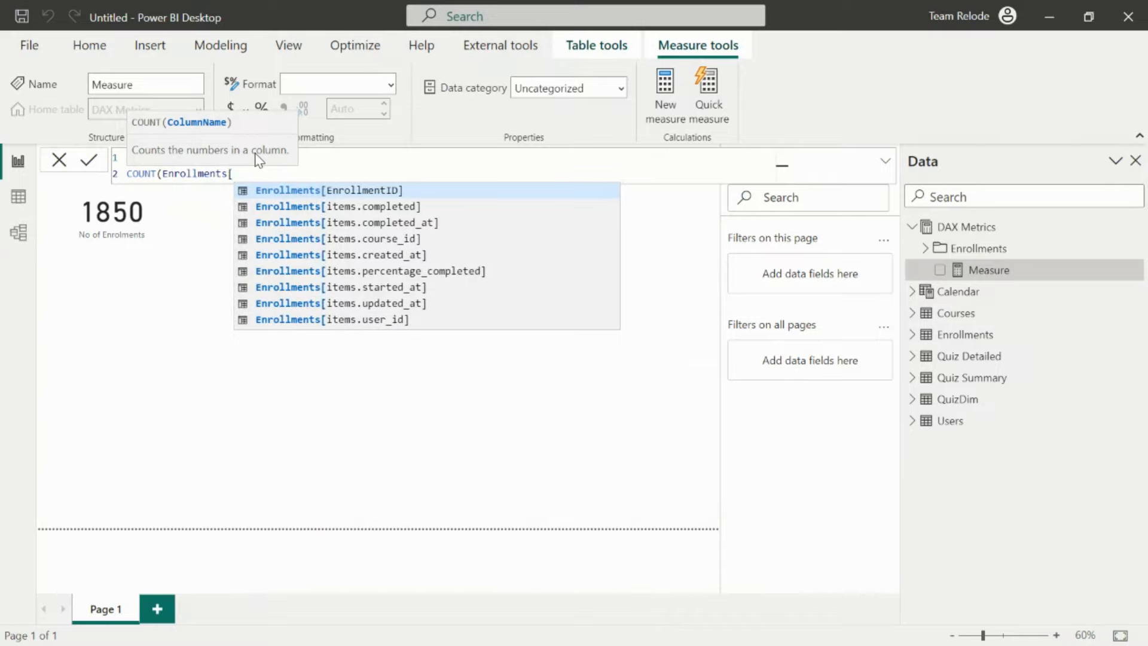
key(Tab)
text())
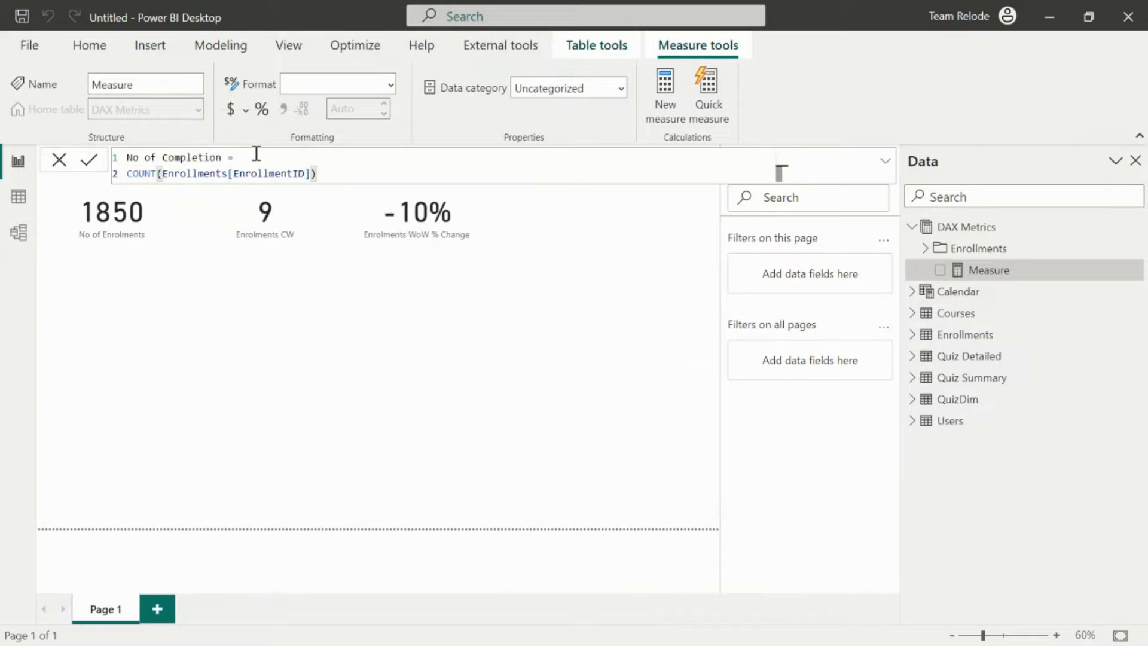
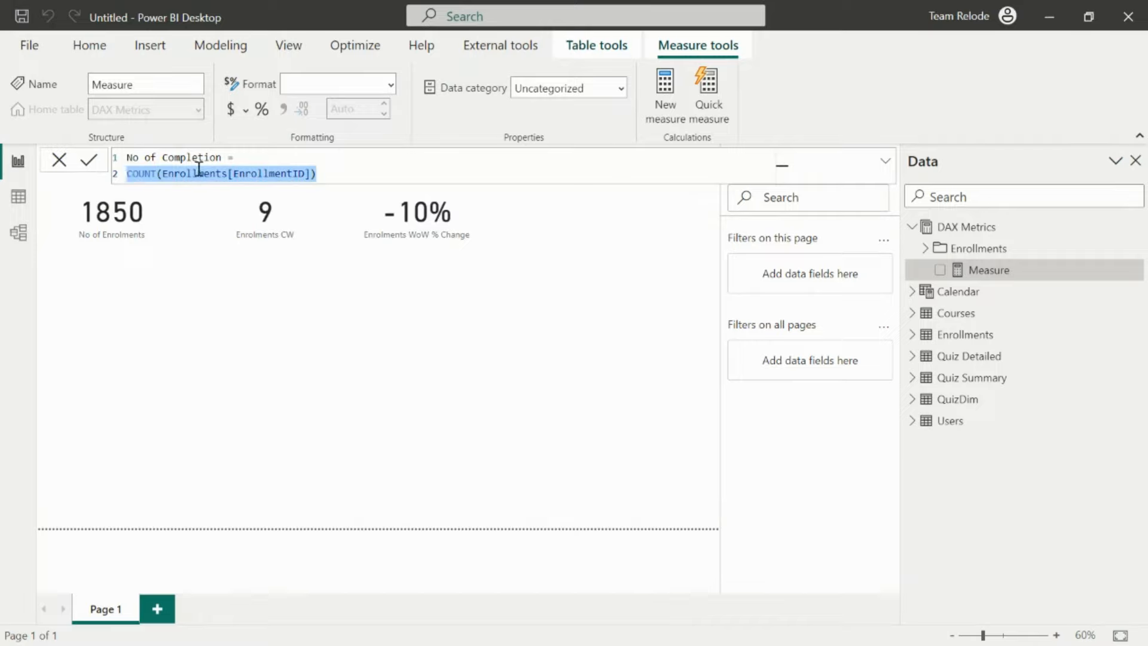
- Wrap the COUNT expression in a CALCULATE function and place it on its own indented line
click(129, 174)
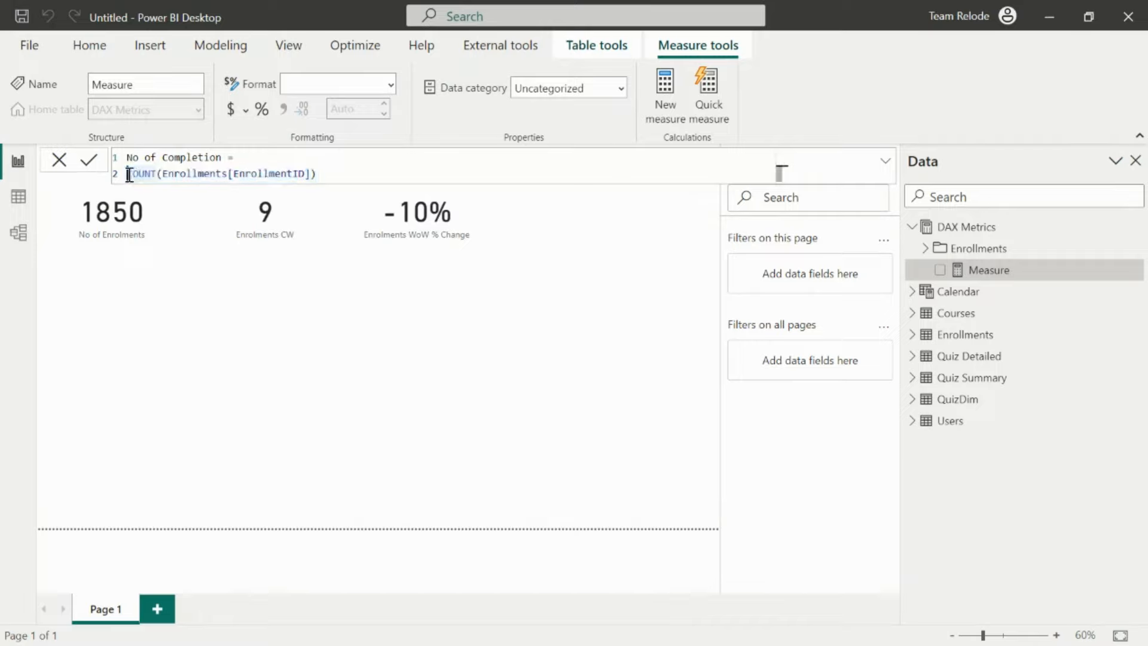
text(cacl)
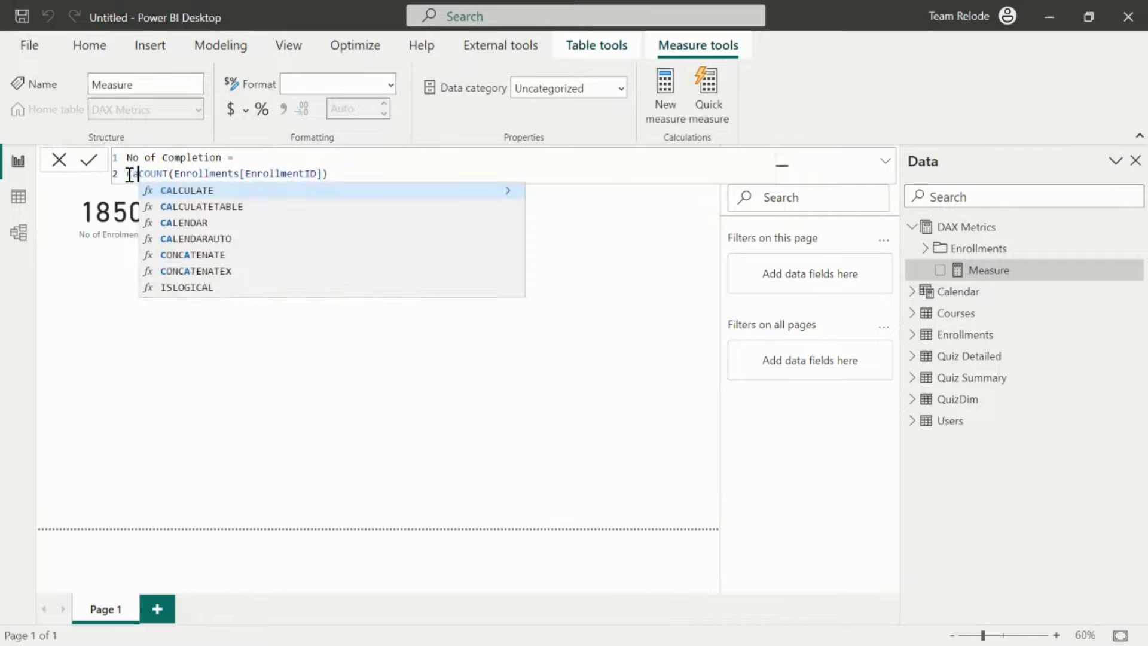
key(BackSpace)
key(BackSpace)
key(Tab)
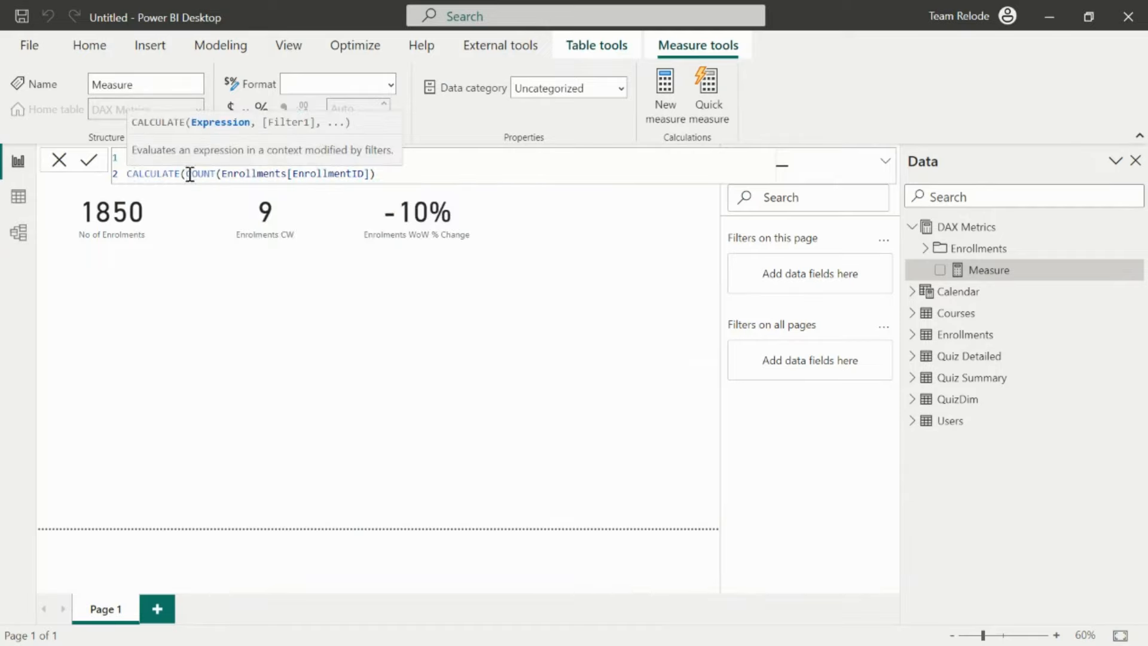
key(shift+Return)
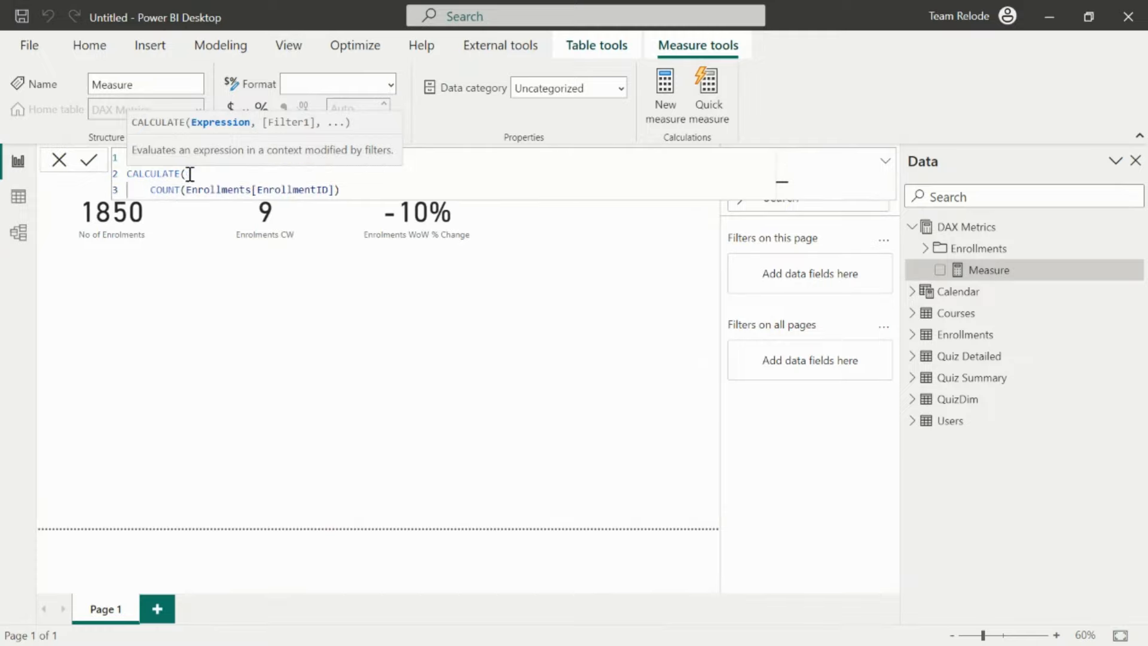
key(Tab)
key(Tab)
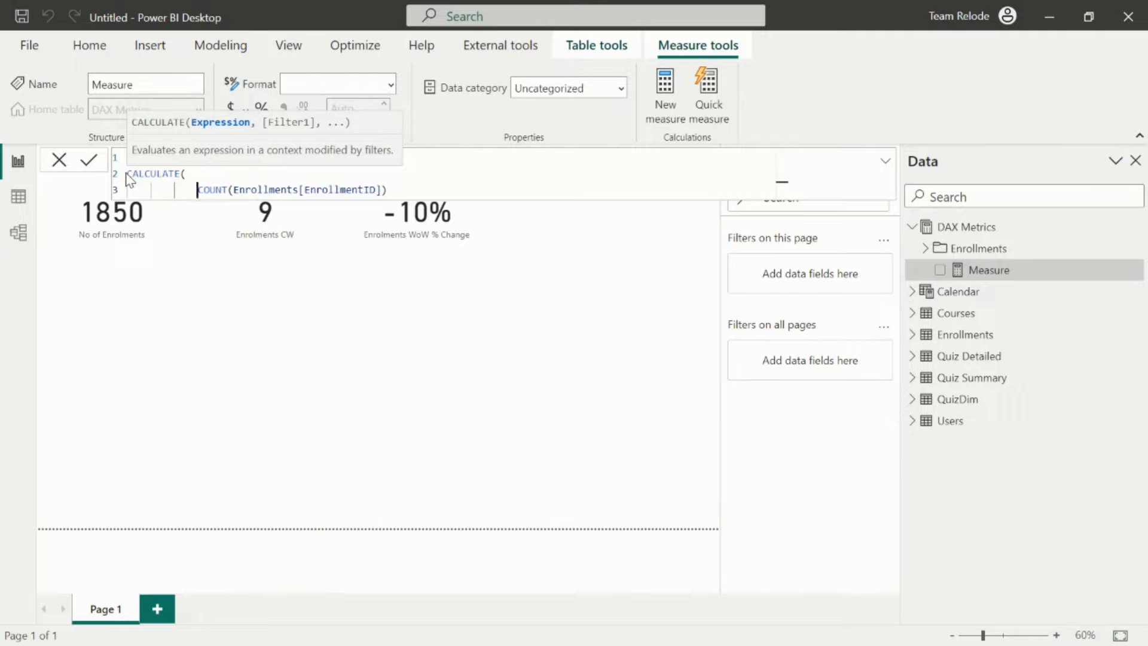
- Add a USERELATIONSHIP filter on a new line after the COUNT argument, with 'Calendar'[Date] as its first column
drag(196, 189, 397, 189)
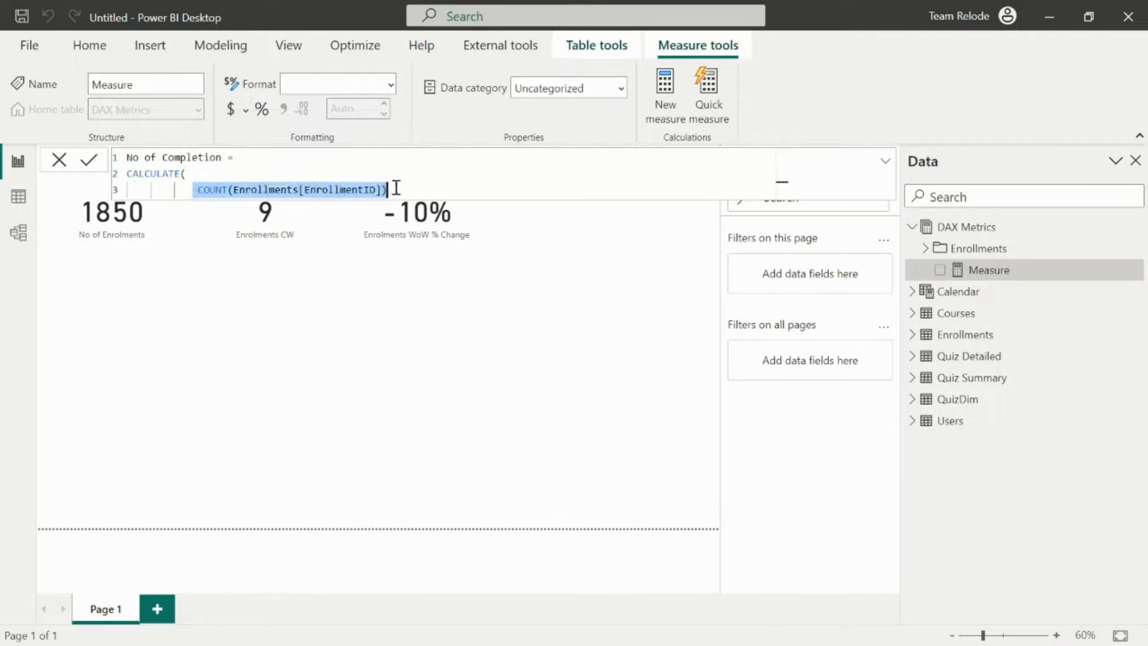
click(399, 188)
text(,)
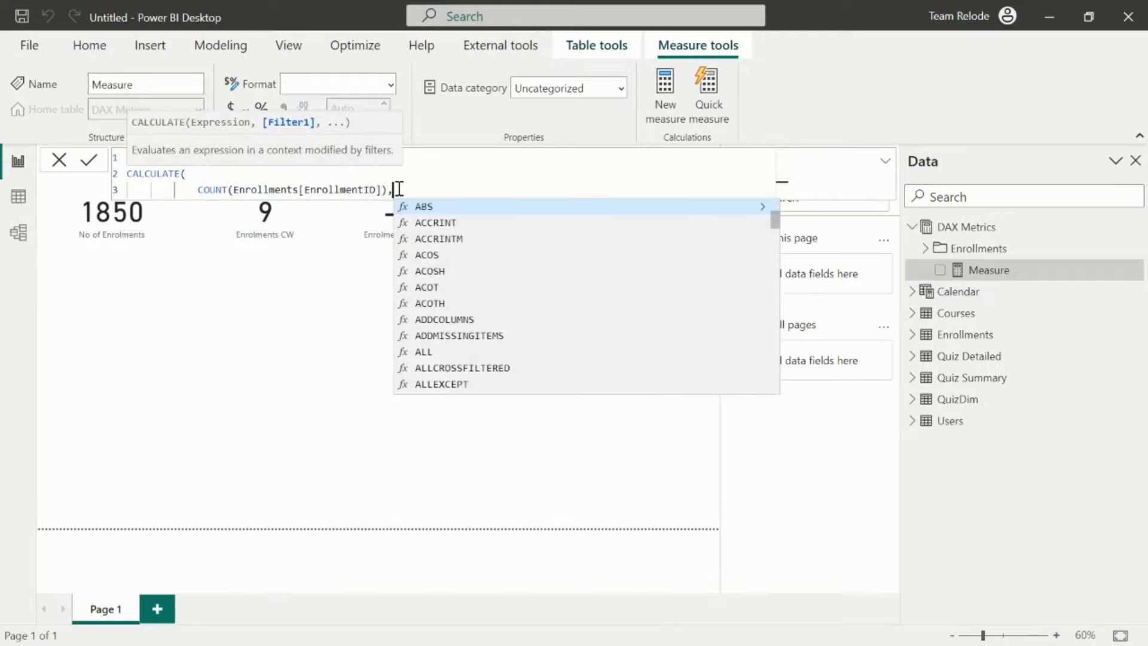
key(Escape)
key(shift+Return)
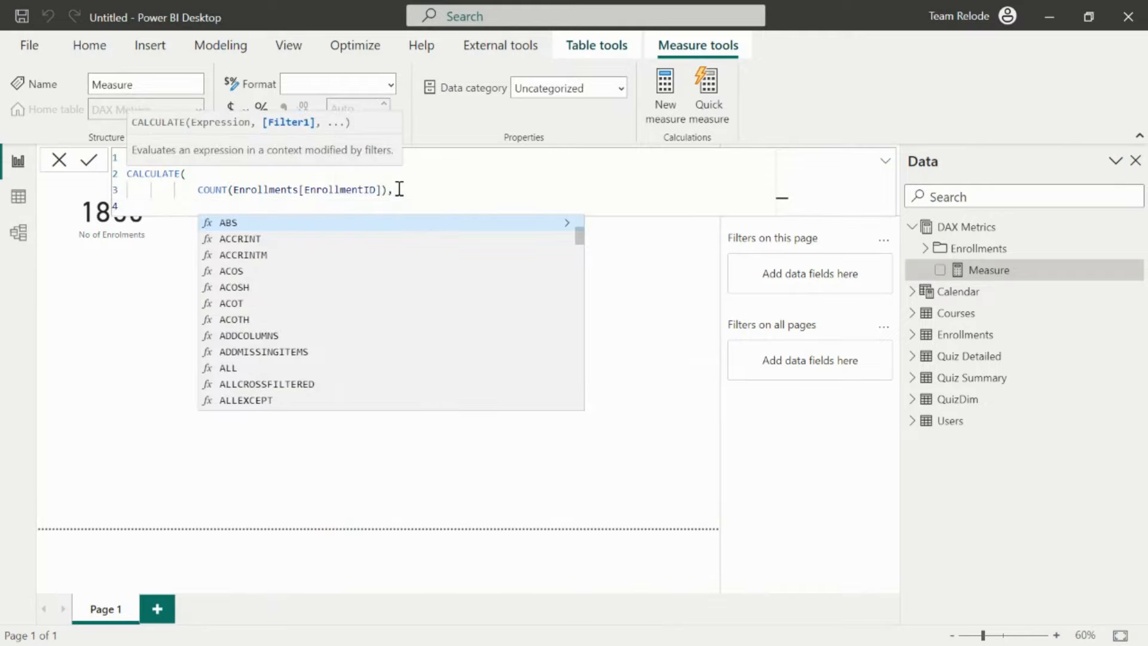
text(user)
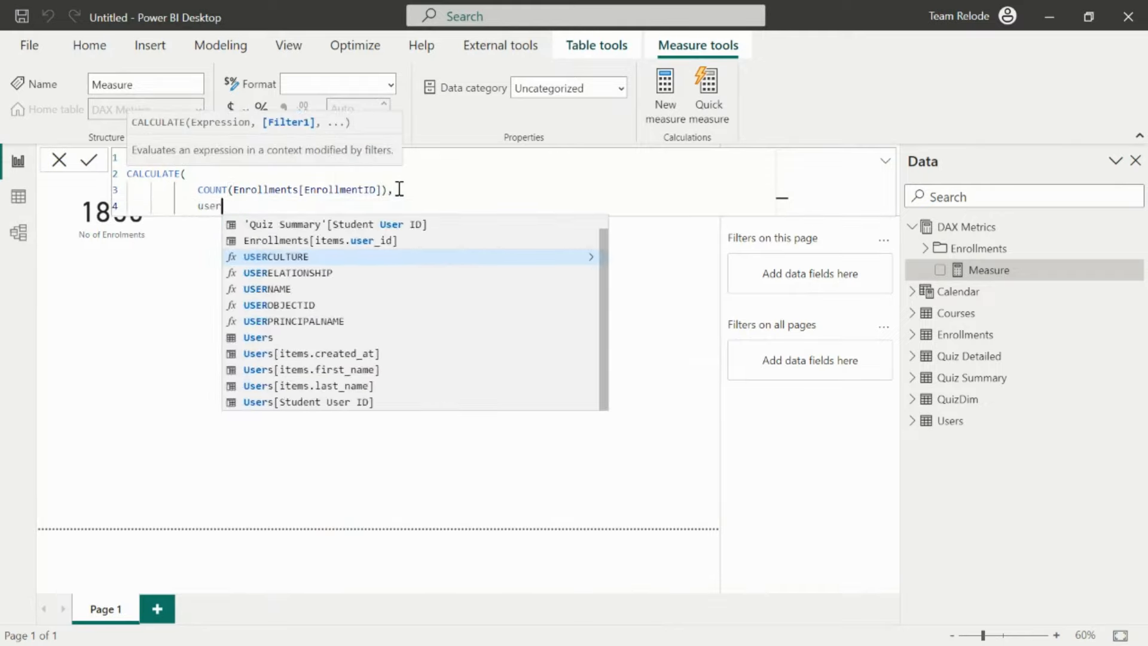
key(Down)
key(Tab)
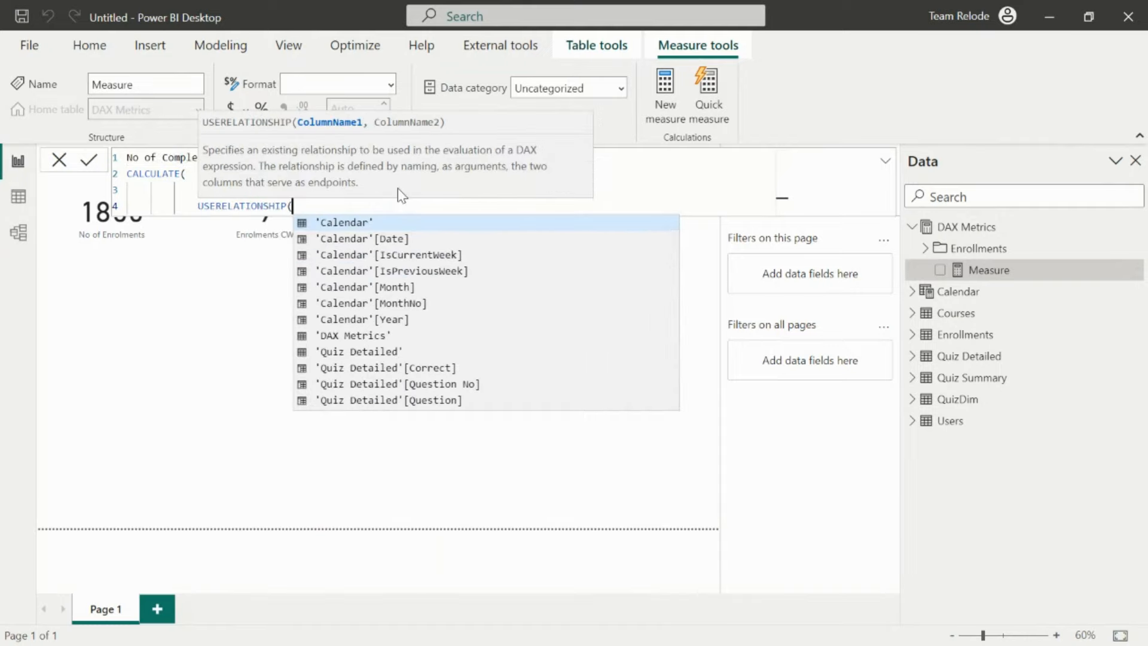
key(Down)
key(Tab)
text(,)
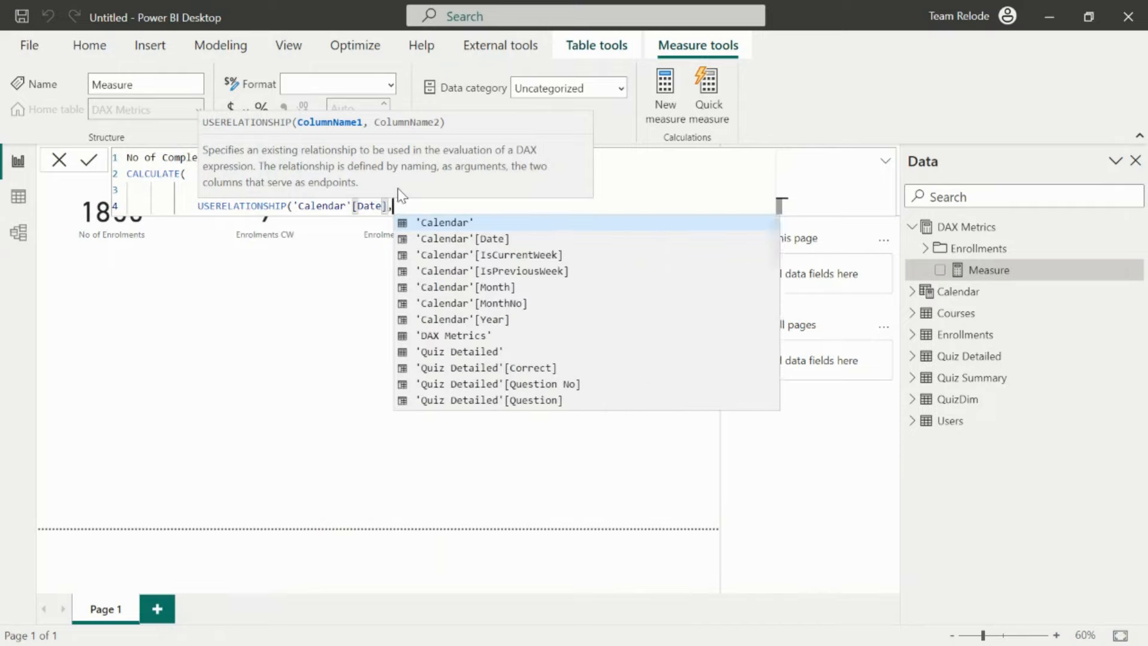
- Complete USERELATIONSHIP with Enrollments[items.completed_at] as the second column and close CALCULATE on its own indented line
text( enro)
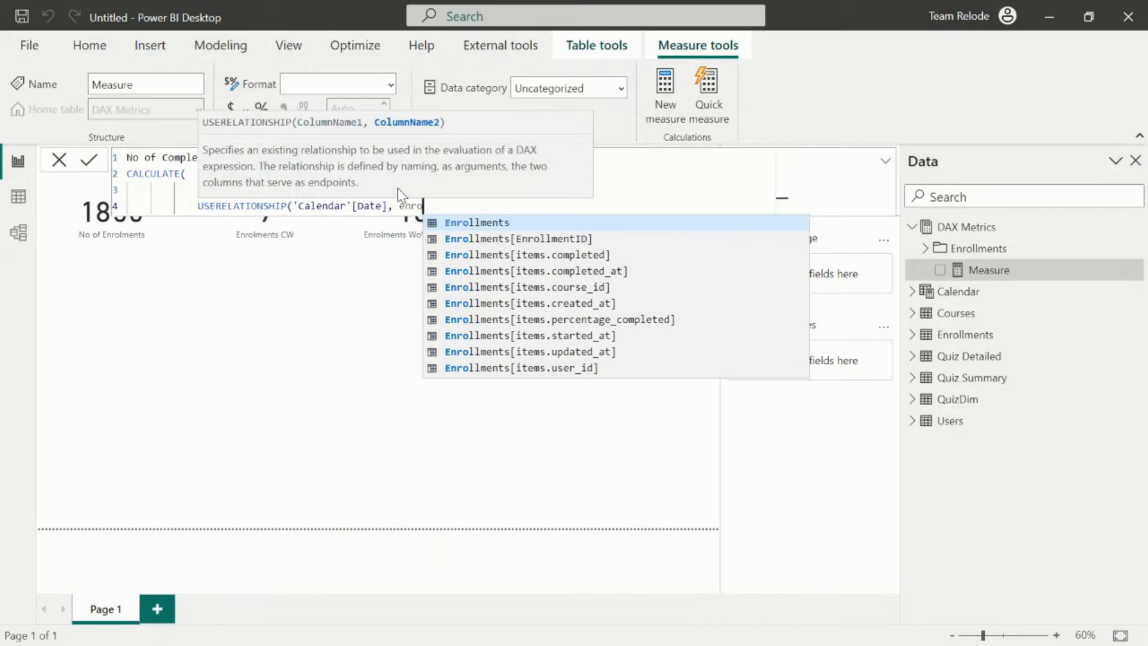
key(Down)
key(Down)
key(Down)
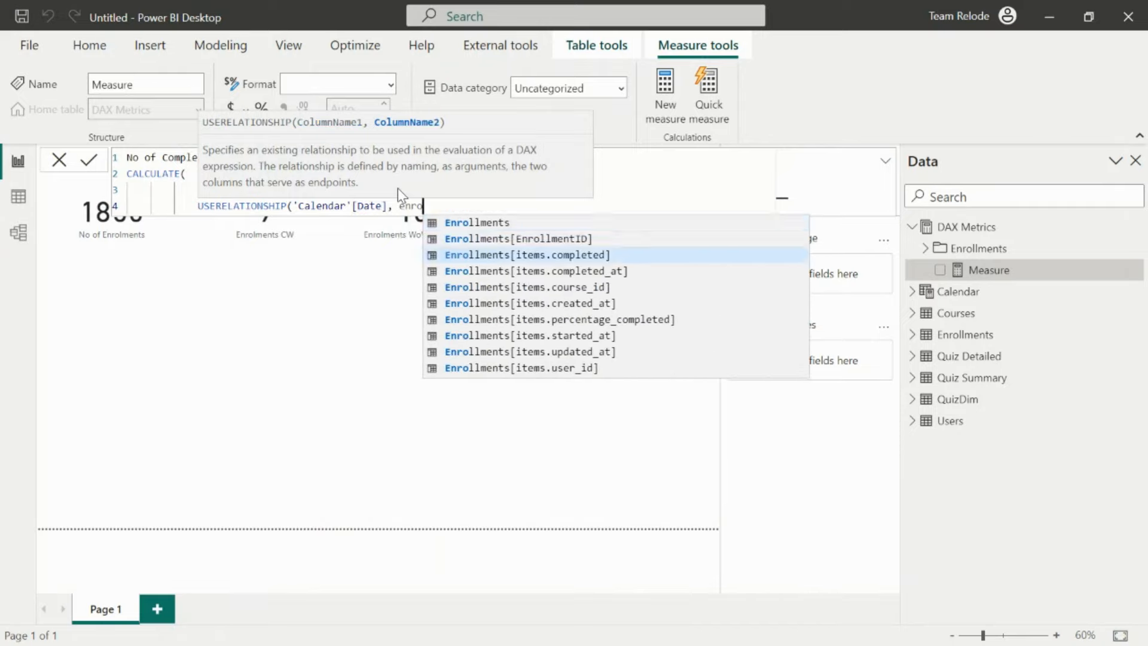
key(Tab)
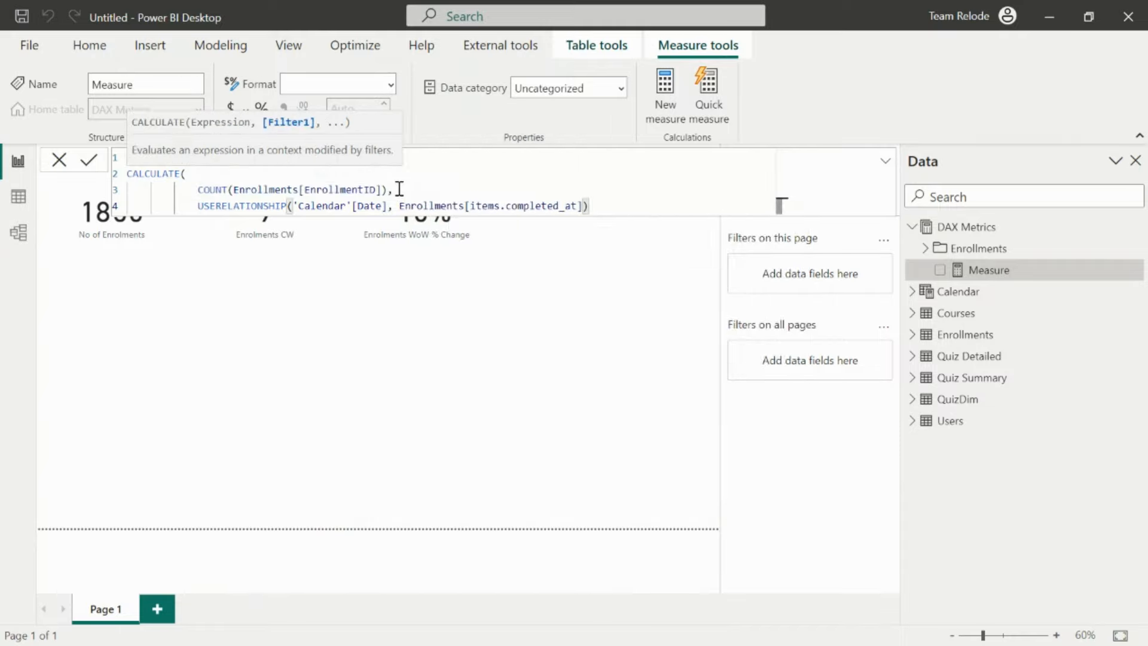
key(shift+Return)
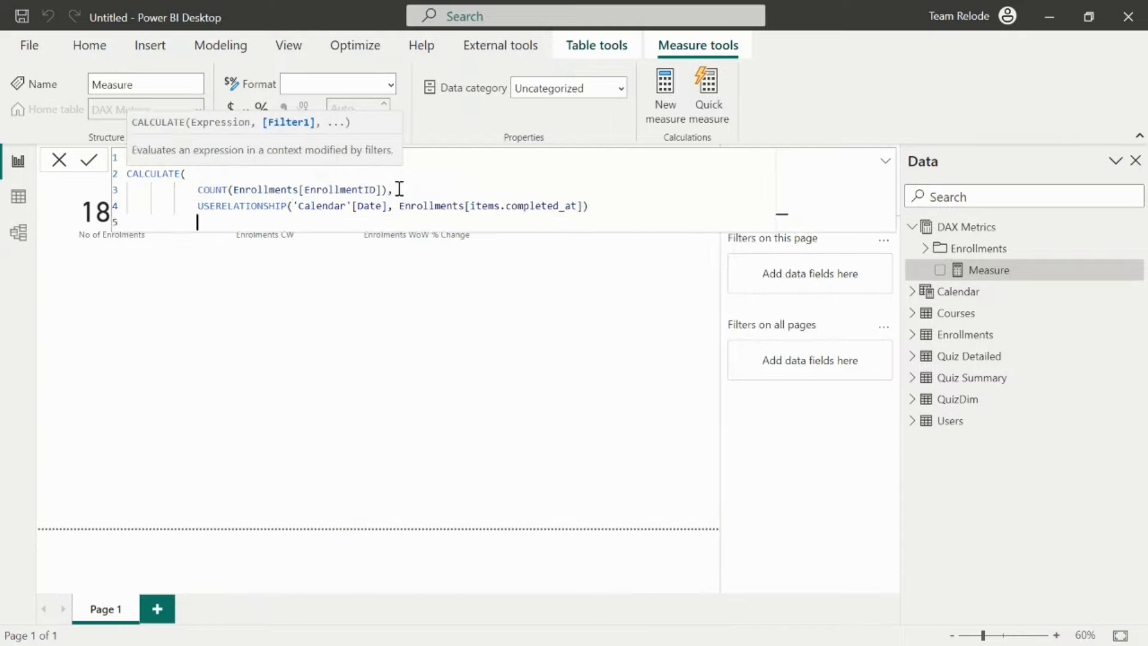
text())
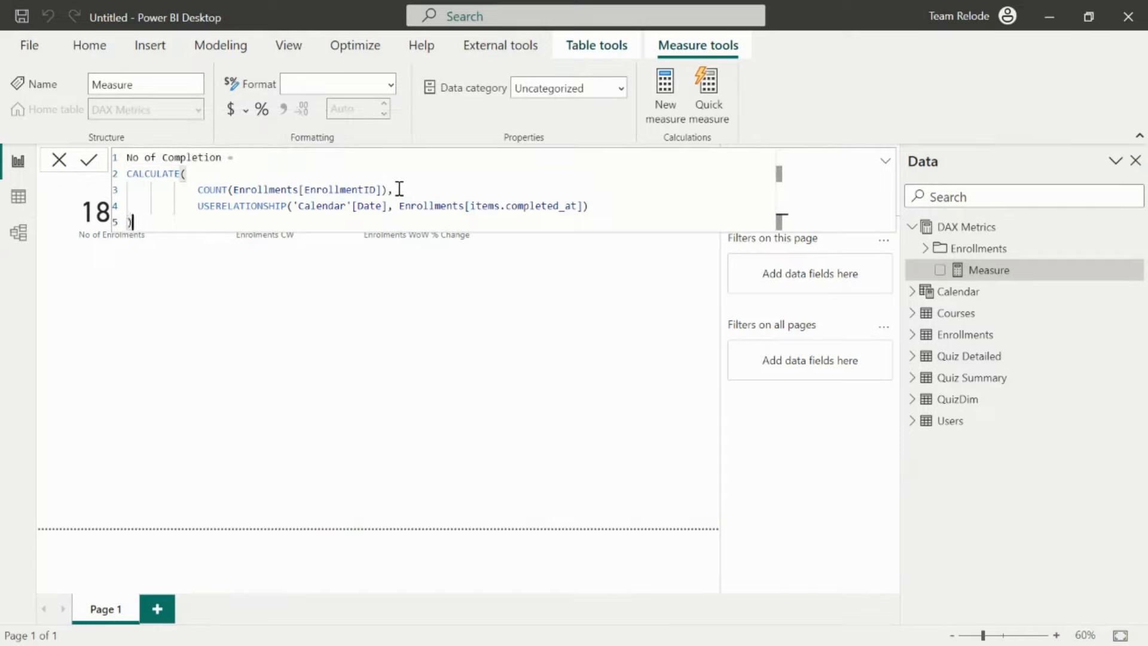
click(128, 219)
key(Tab)
key(Tab)
- Rename the measure in its formula as No of Enrolments as per Completion Date, commit it and collapse the formula
drag(223, 157, 128, 164)
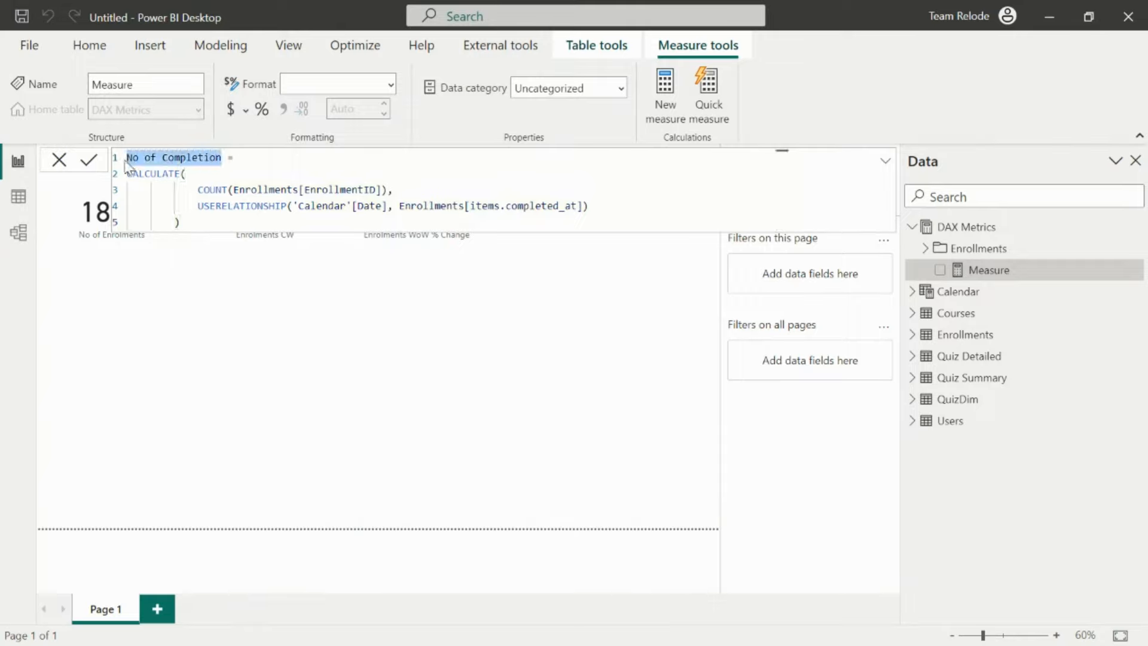
text(No of Enrolment)
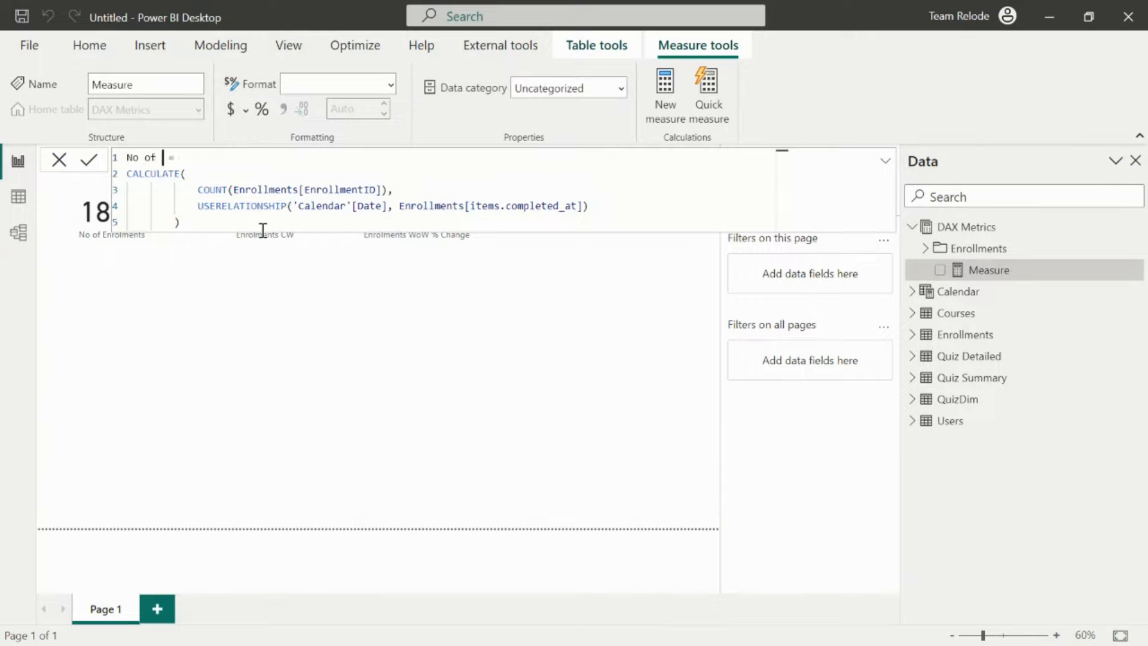
text(s/)
text(Com)
key(BackSpace)
key(BackSpace)
key(BackSpace)
key(BackSpace)
text(as per Completion D)
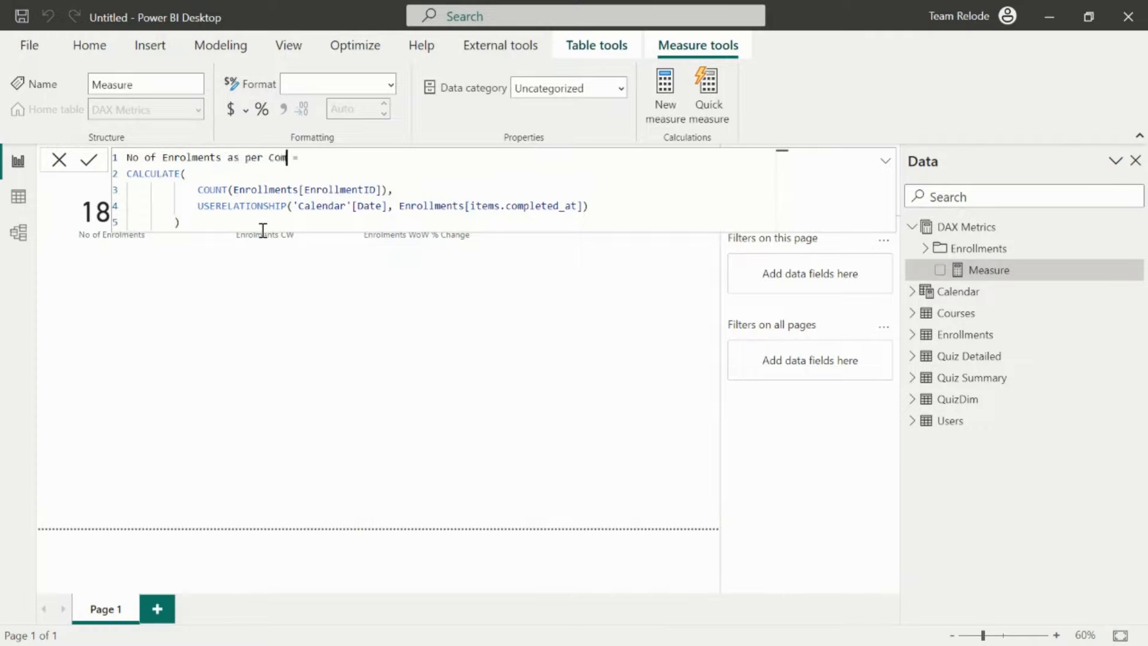
text(ate)
click(91, 166)
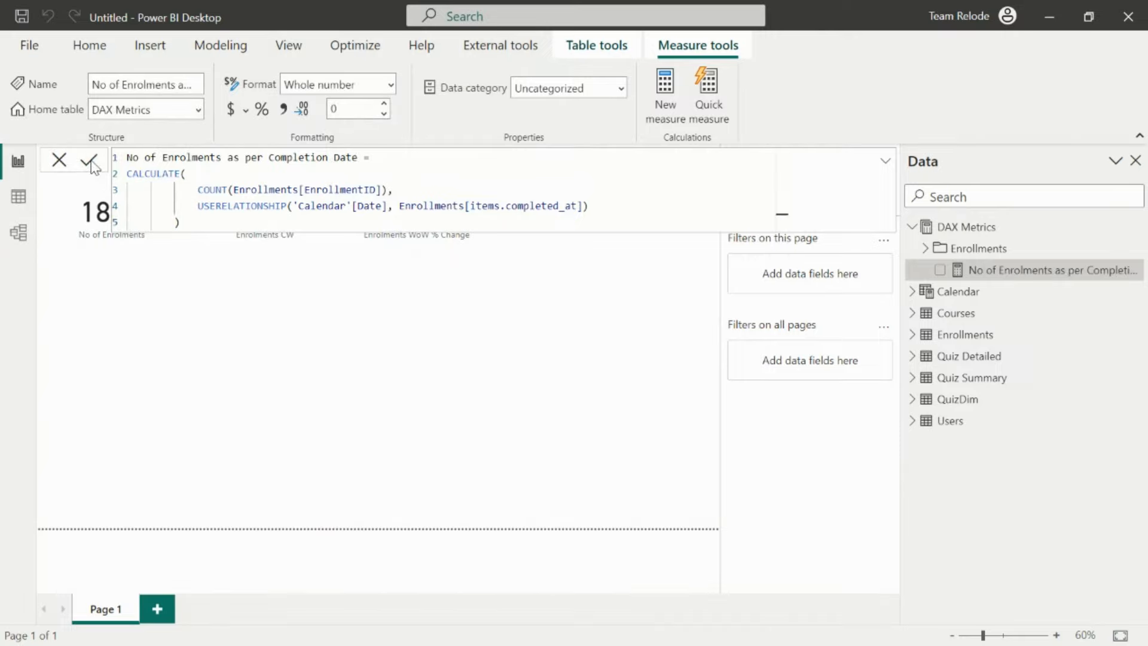
click(885, 162)
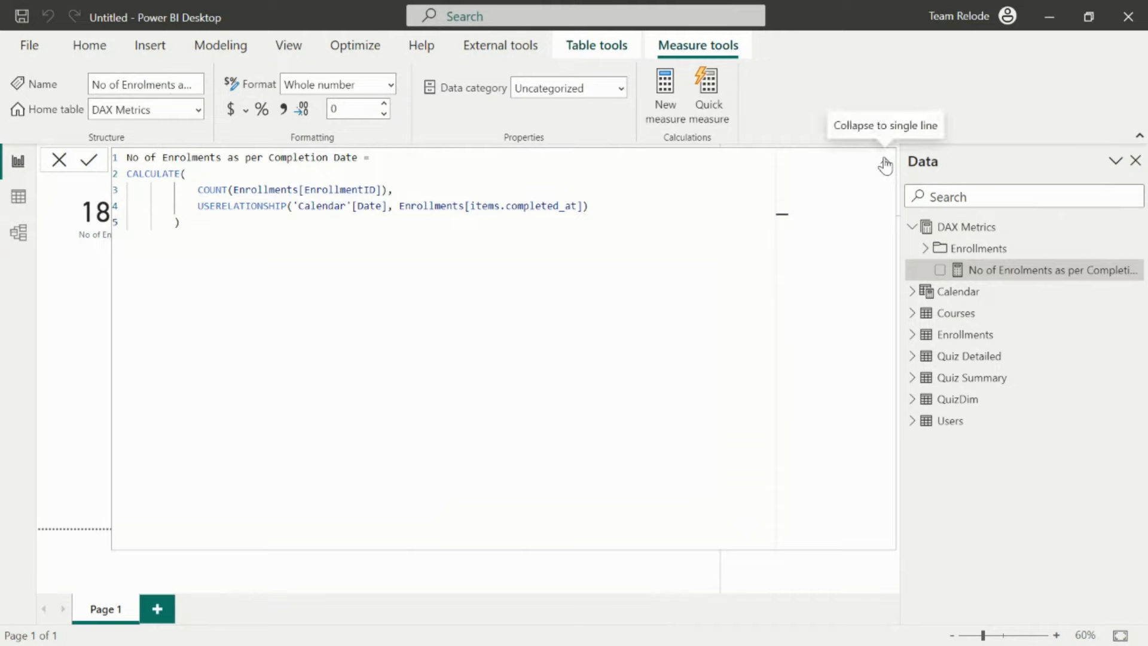
click(885, 163)
- Move the No of Enrolments card straight down into a new row below the other cards
click(143, 239)
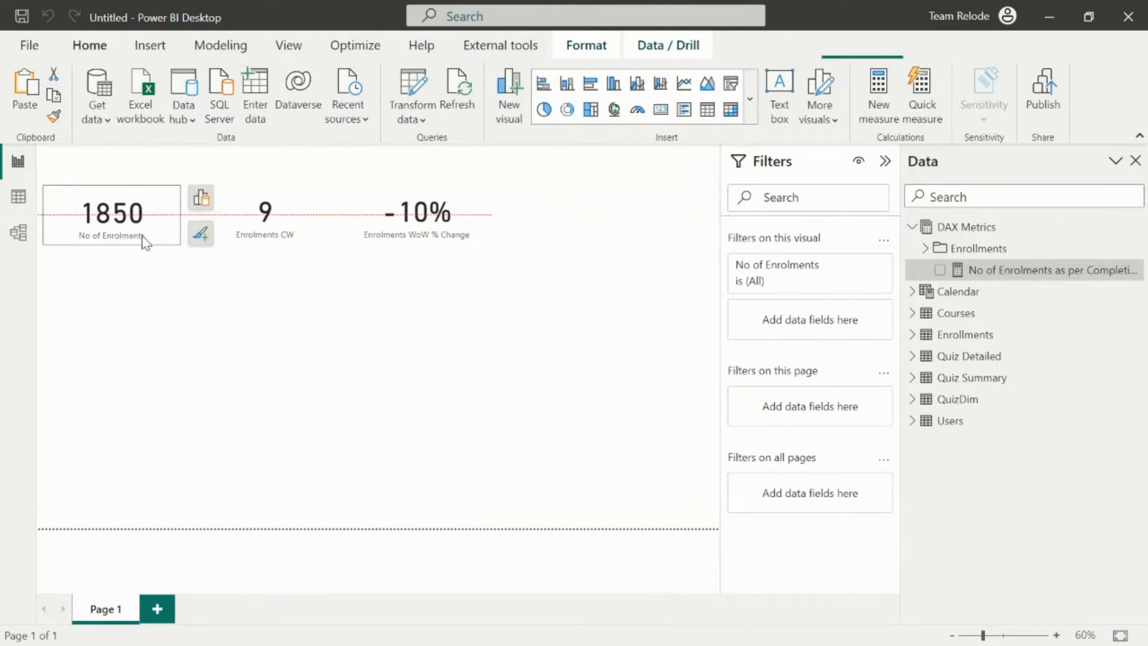
drag(144, 239, 146, 321)
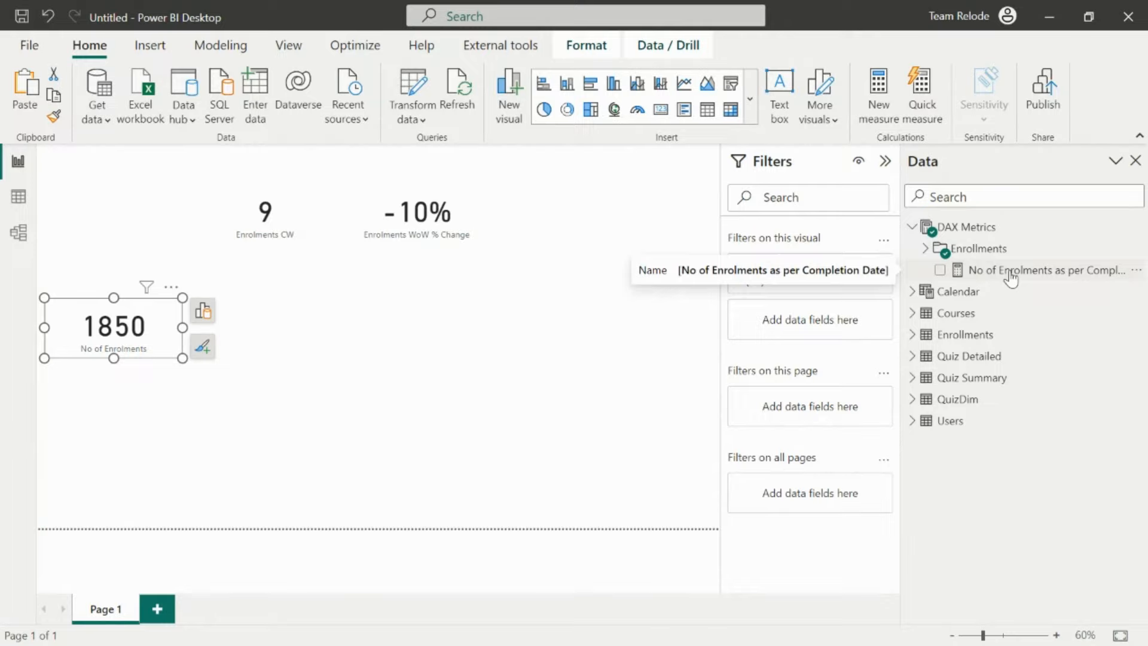
click(411, 381)
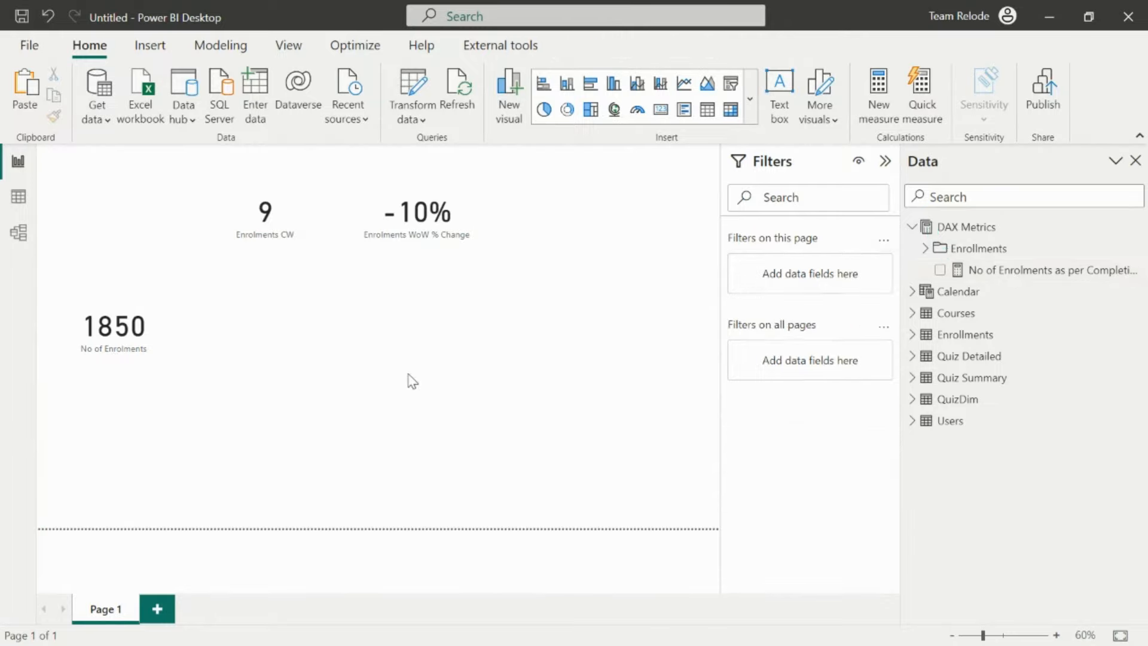
click(160, 327)
click(279, 308)
- Insert a card beside the No of Enrolments card, match its height, and show No of Enrolments as per Completion Date in it
click(662, 109)
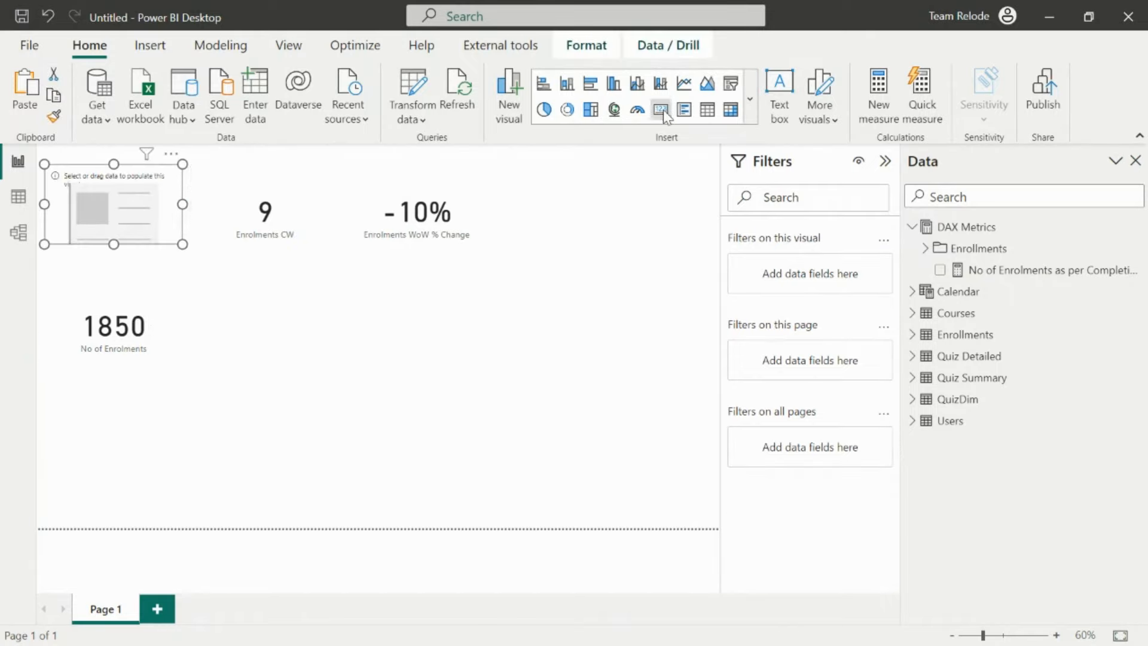
drag(111, 179, 261, 315)
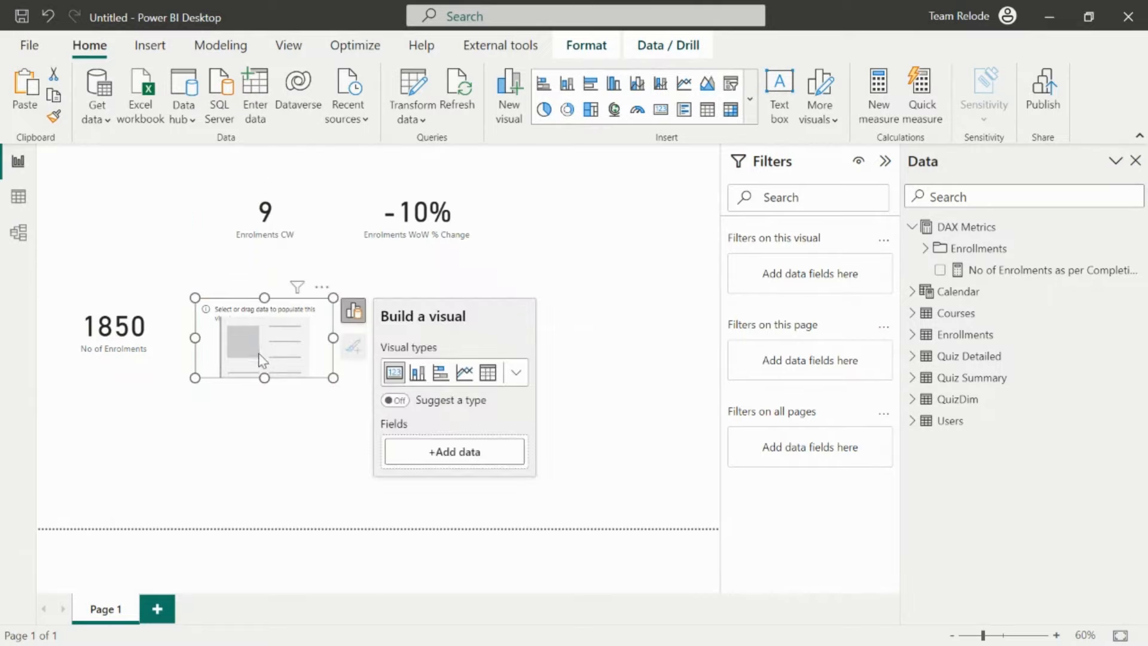
drag(264, 378, 268, 358)
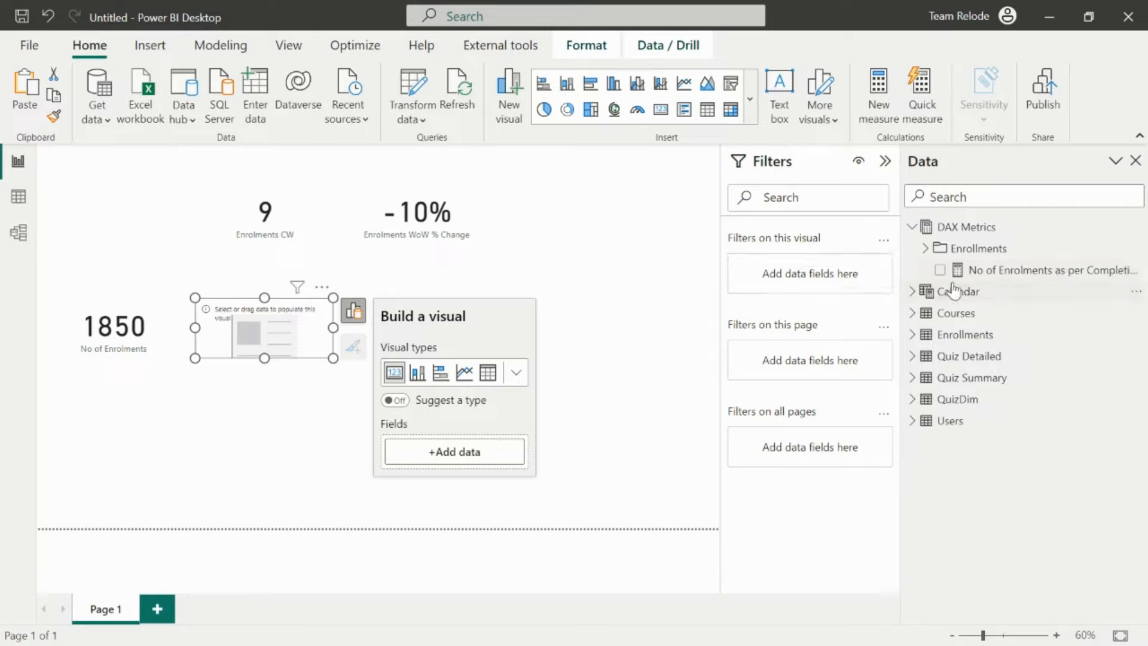
click(940, 270)
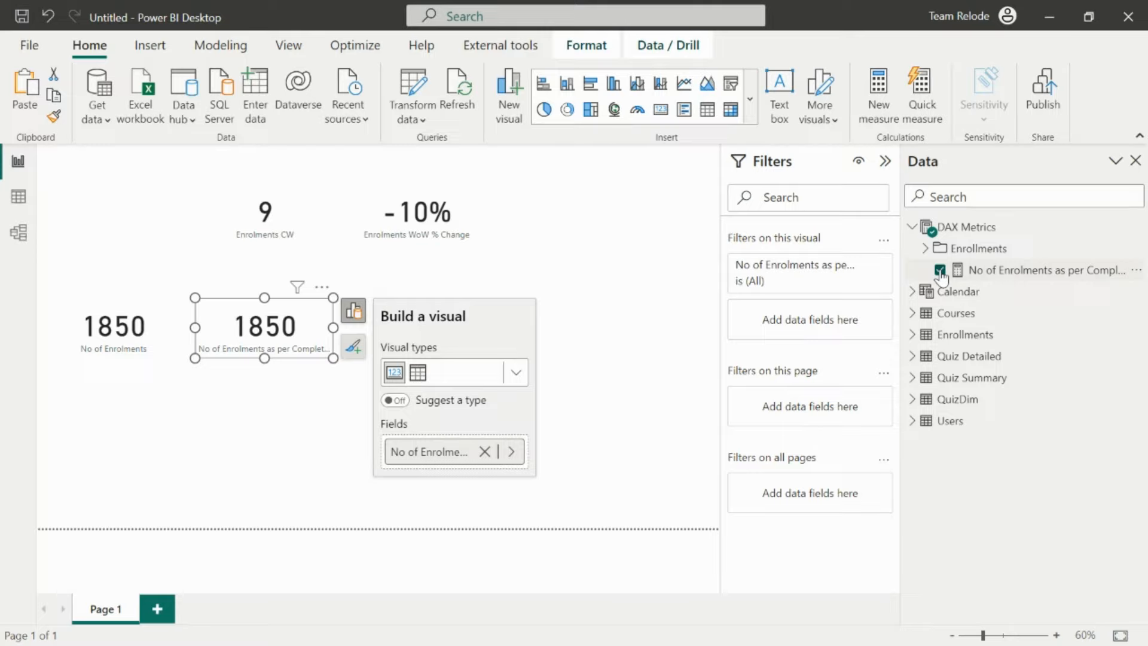
click(588, 374)
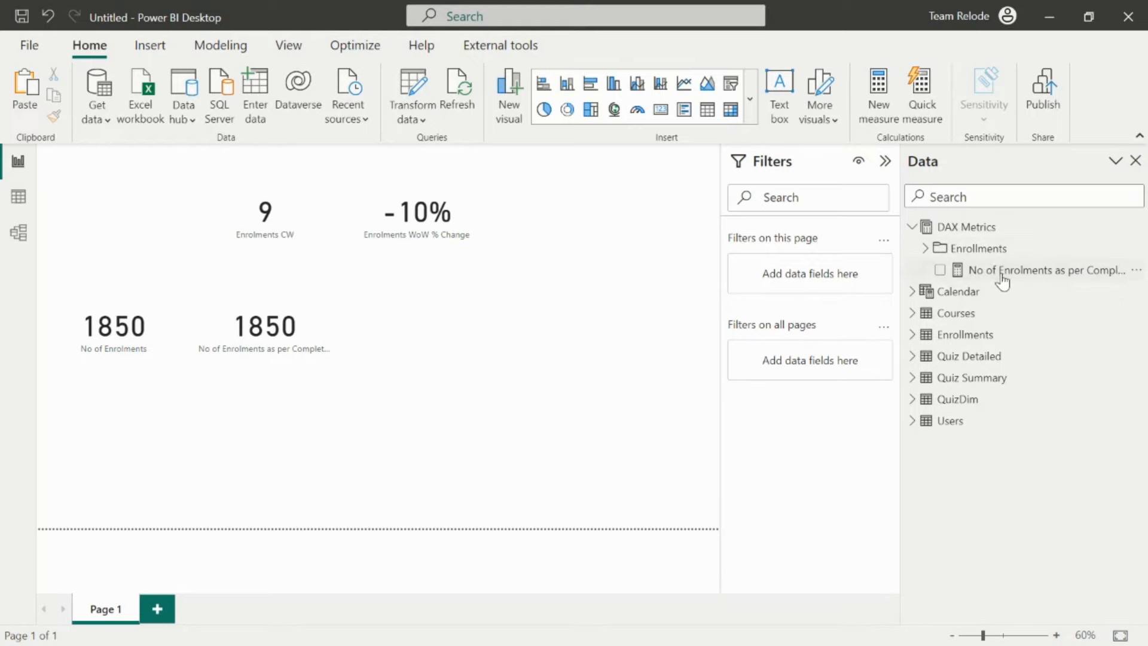
- Examine the COUNT and USERELATIONSHIP arguments in the No of Enrolments as per Completion Date formula
click(1002, 275)
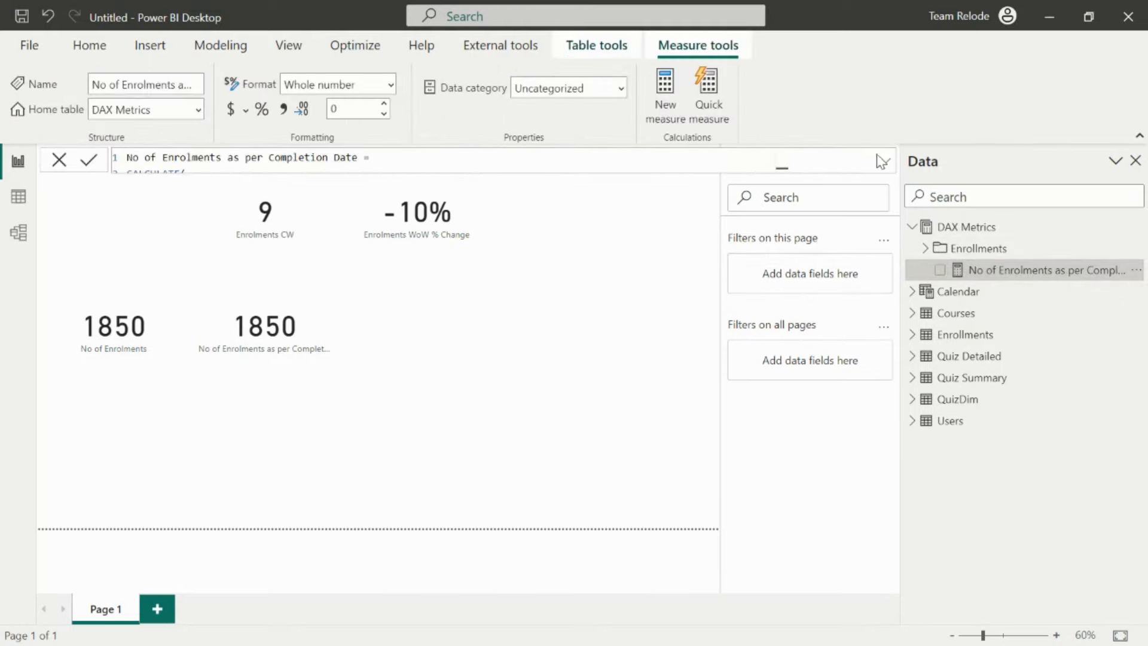
click(883, 161)
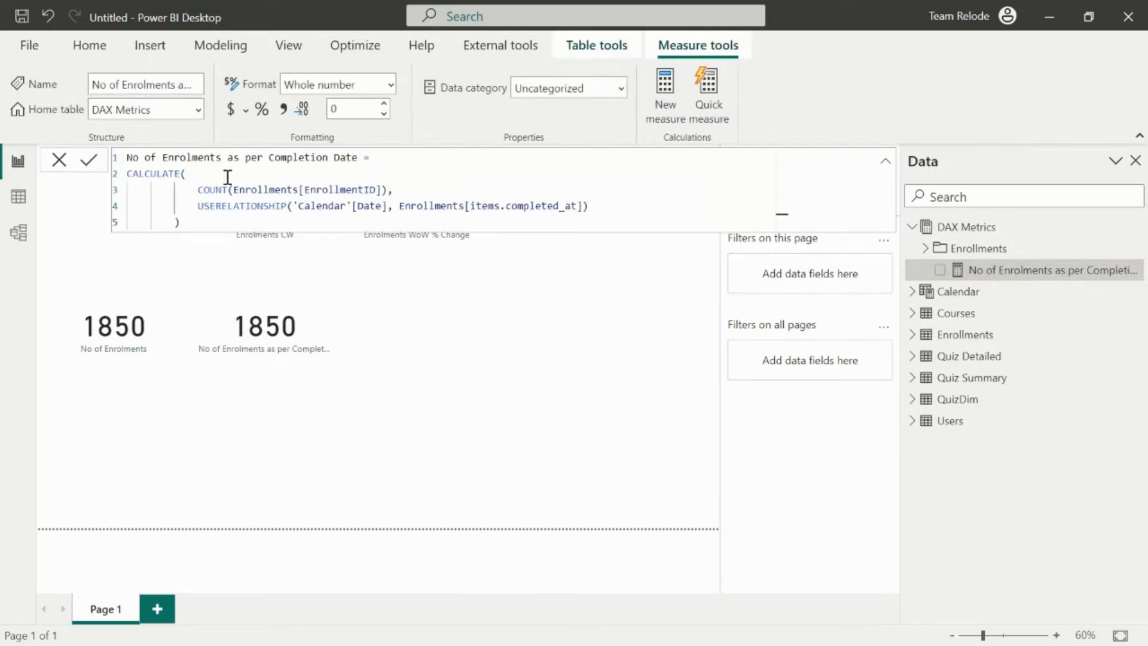
drag(192, 190, 395, 193)
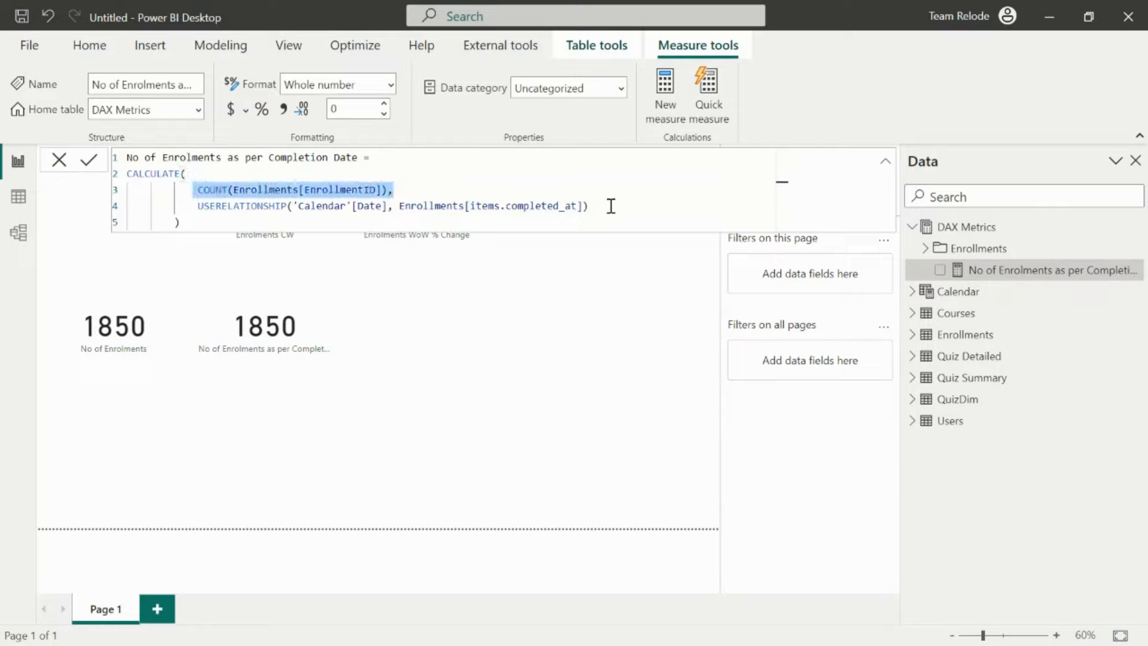
drag(610, 206, 199, 206)
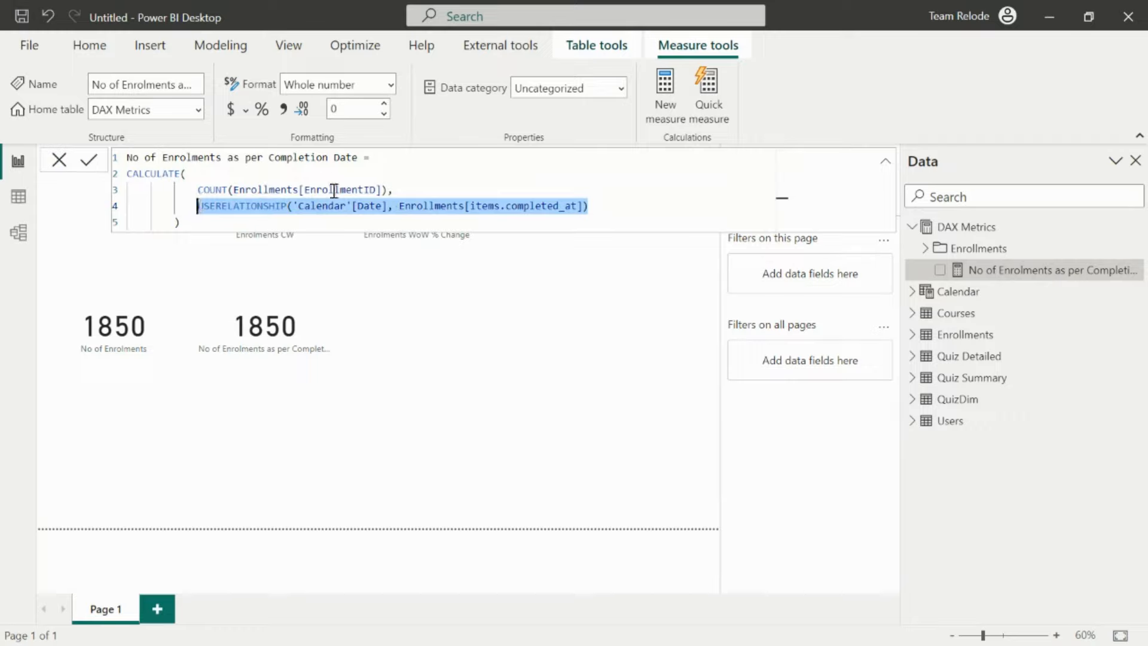
click(198, 206)
double_click(198, 206)
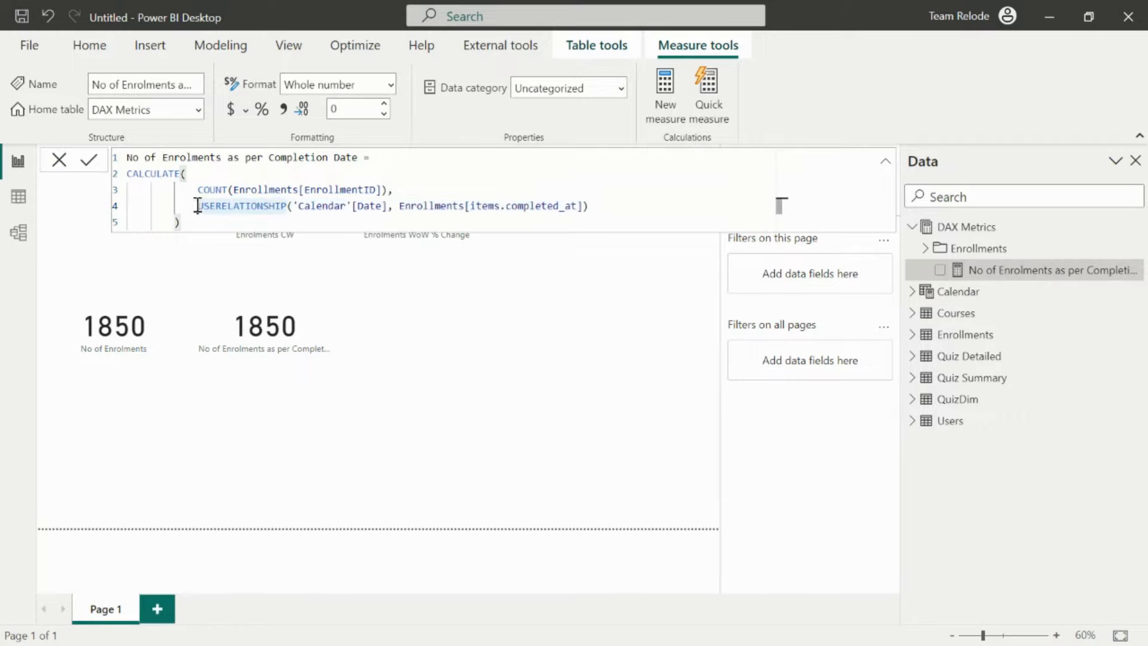
drag(198, 206, 592, 208)
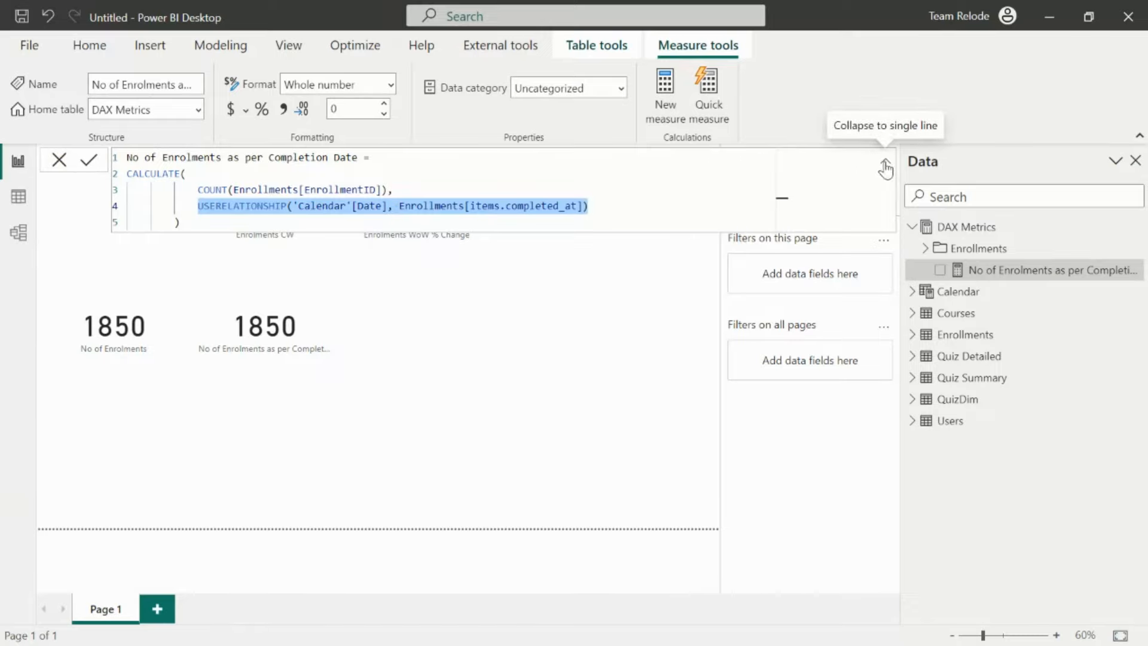
- Review the COUNT expression in the No of Enrolments as per Completion Date measure, and collapse the formula
click(193, 189)
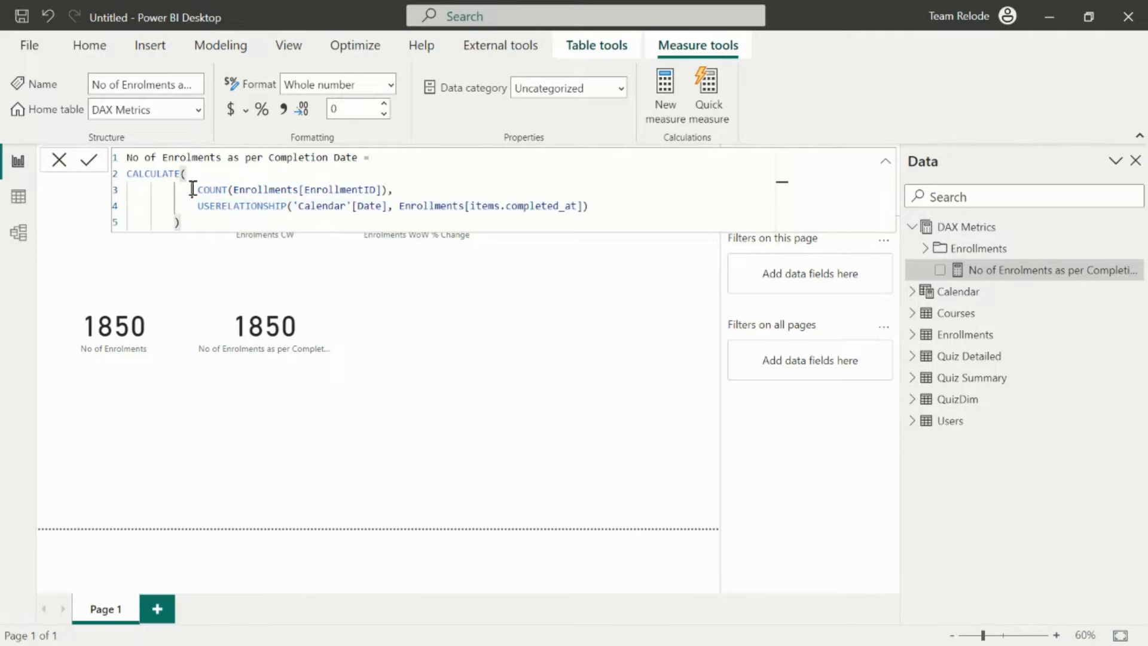
drag(193, 189, 393, 187)
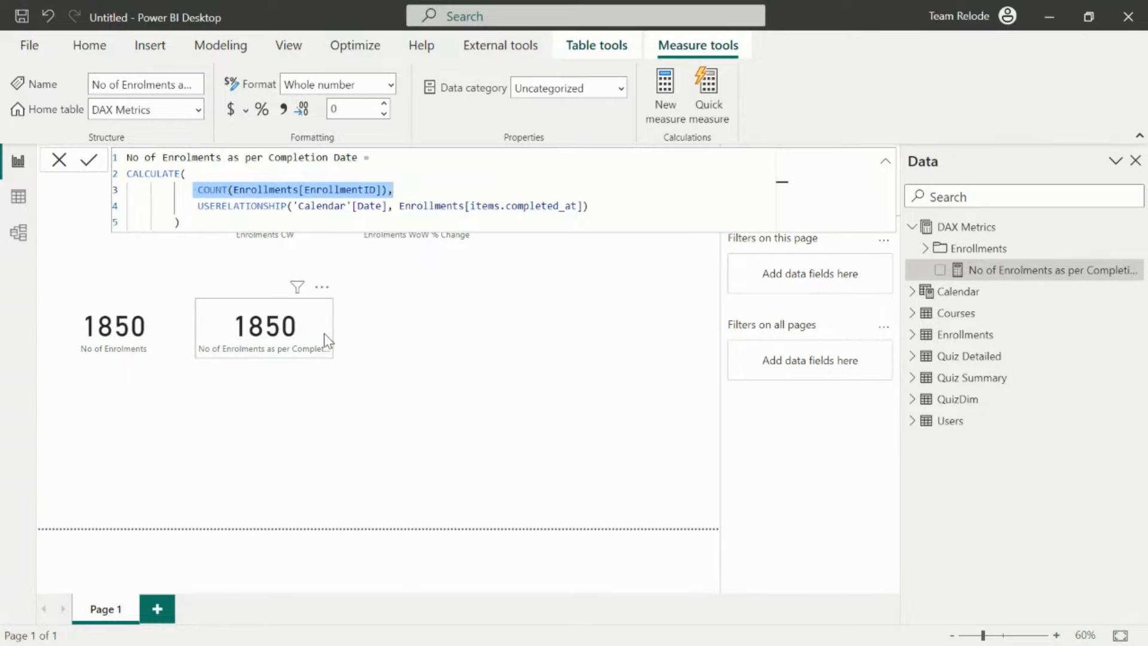
click(887, 163)
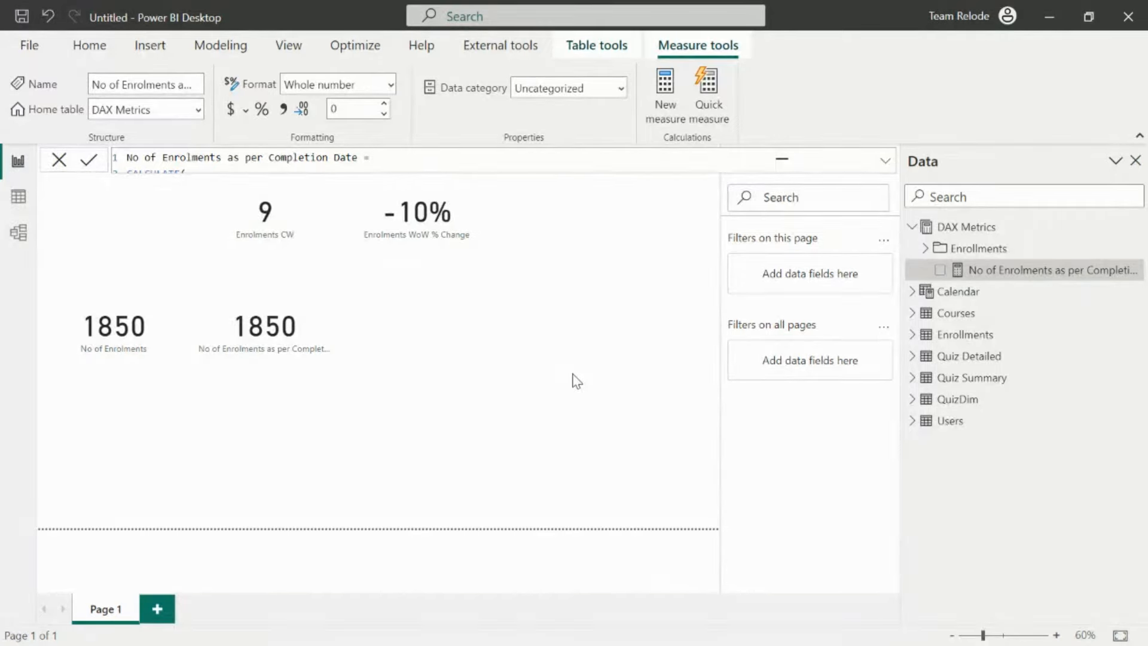
- Insert a table beside the completion date card, enlarge it, and show No of Enrolments in it
click(90, 47)
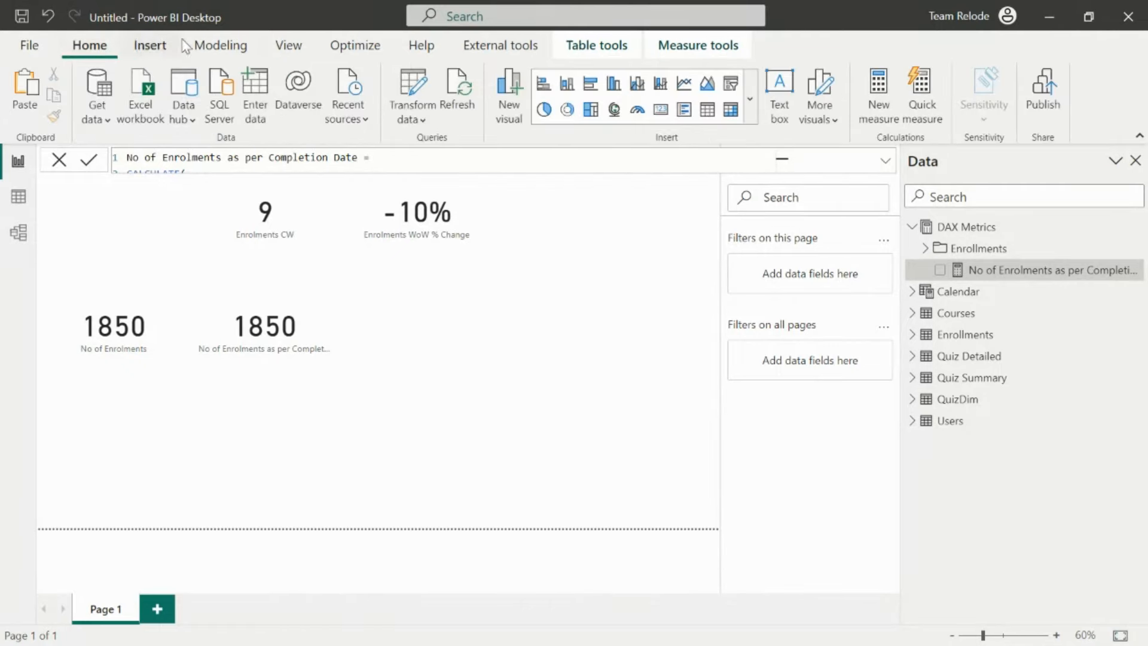
click(708, 122)
drag(82, 199, 437, 312)
drag(516, 358, 678, 503)
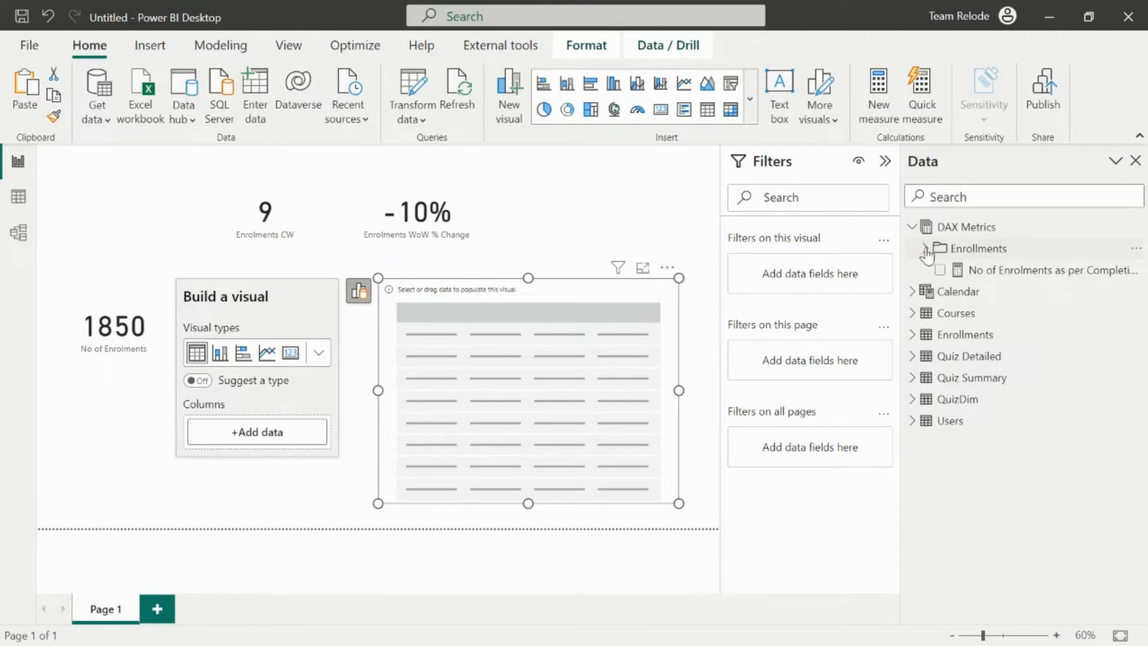
click(925, 248)
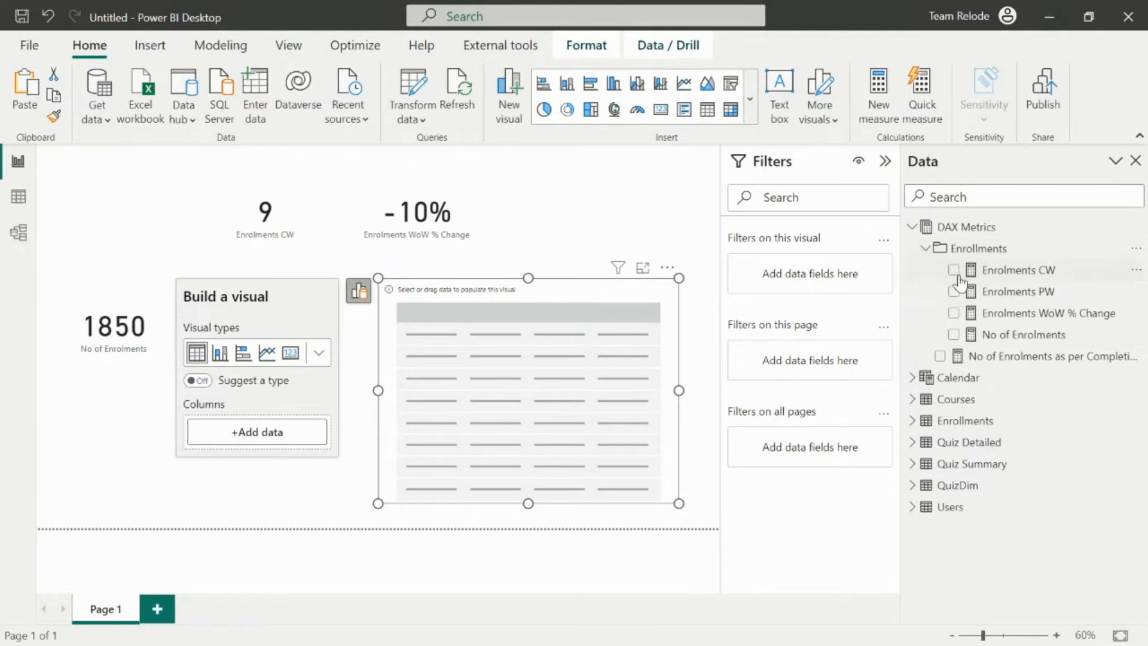
click(955, 335)
click(643, 268)
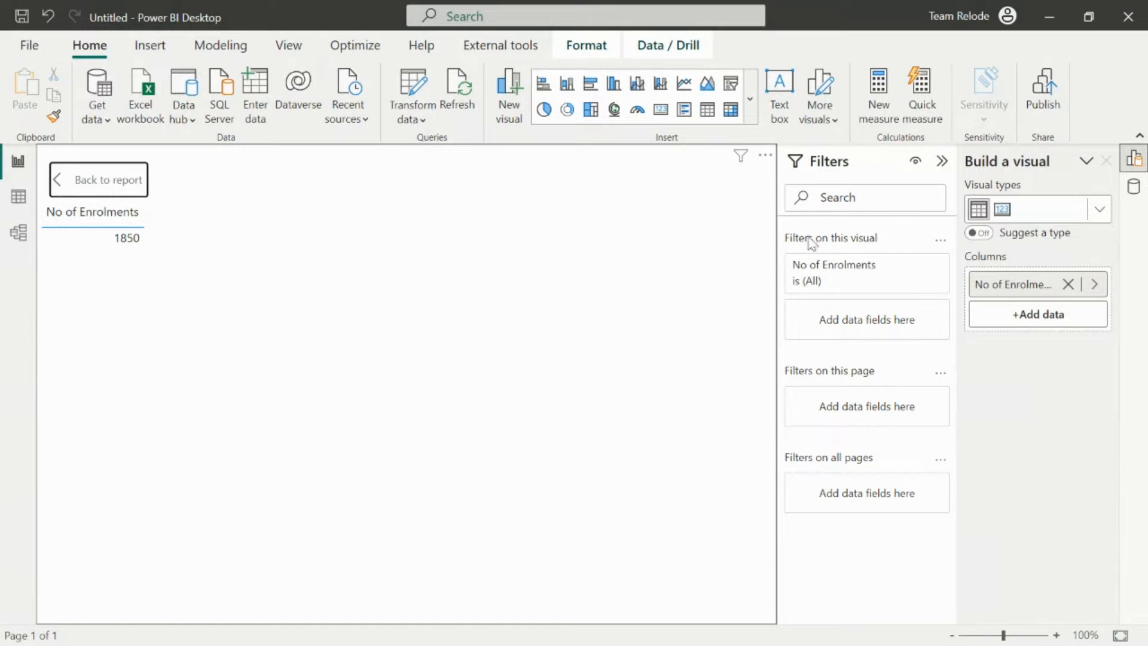
mouse_move(806, 239)
click(68, 185)
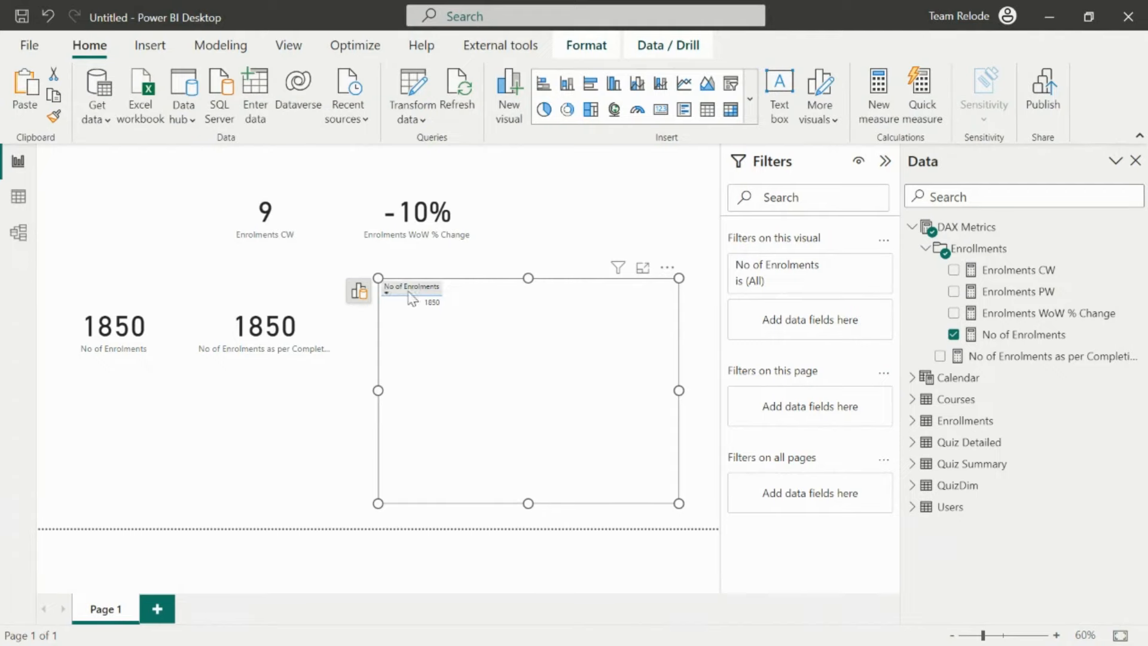
- Add items.name from the Courses table to the table visual as its first column, ahead of No of Enrolments
click(359, 293)
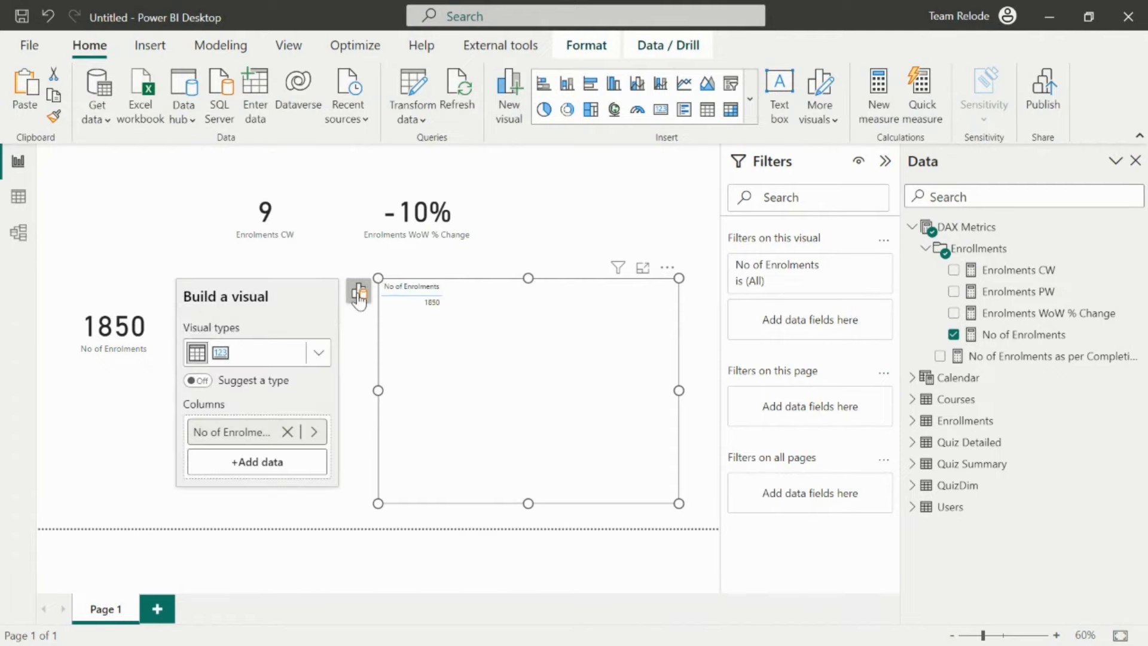
click(257, 469)
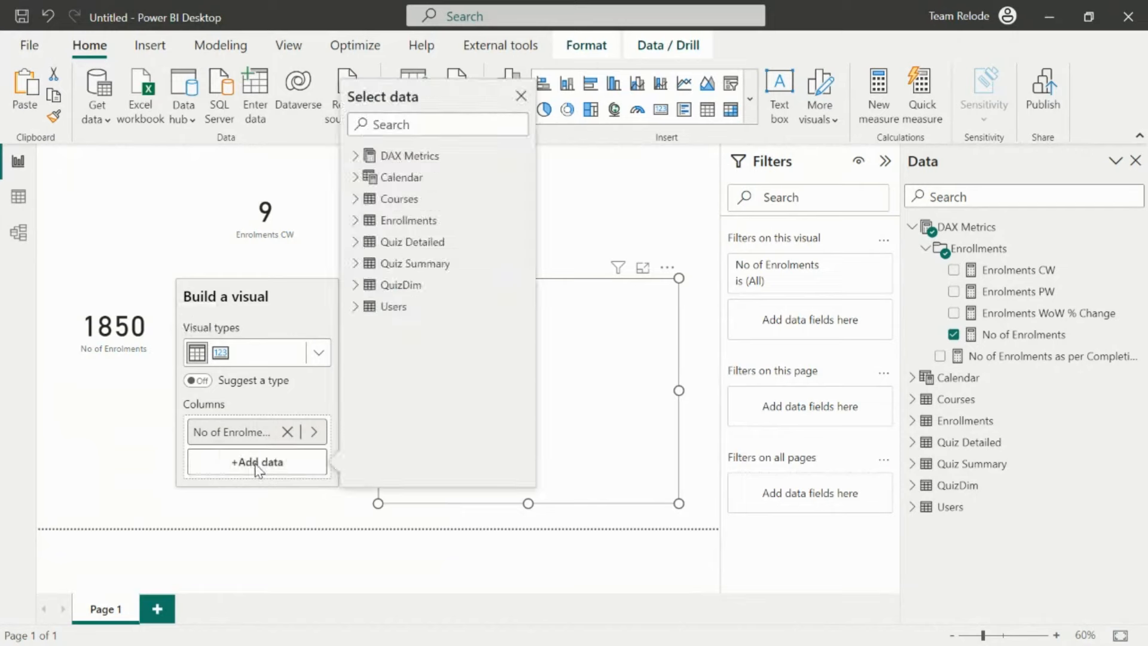
click(356, 199)
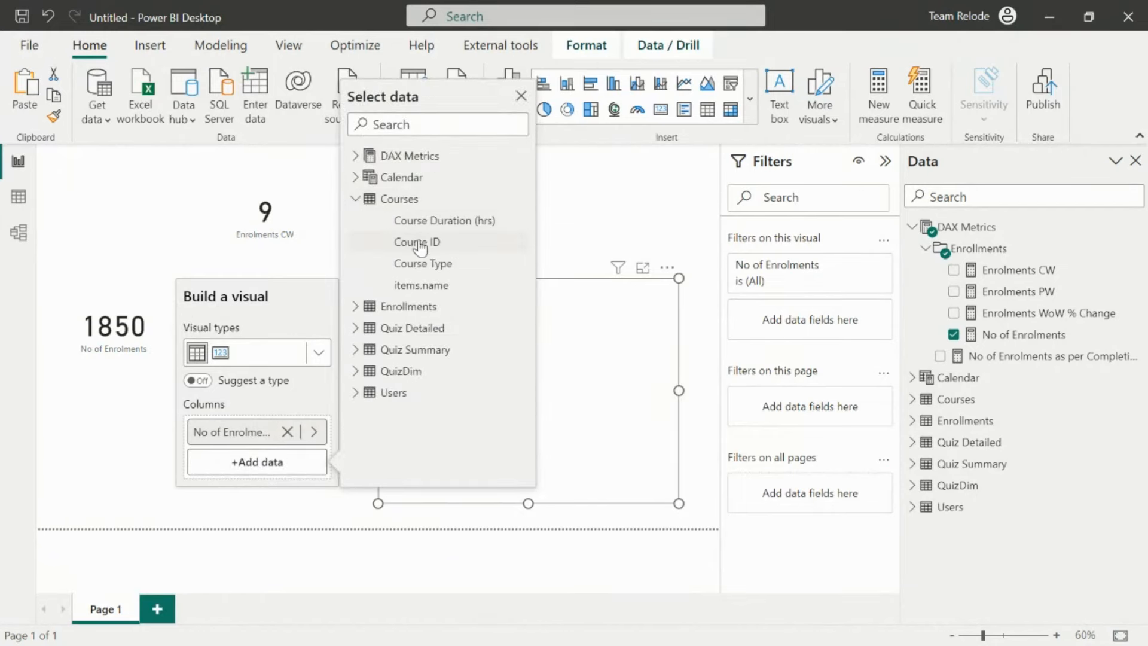
click(437, 286)
drag(238, 472, 245, 418)
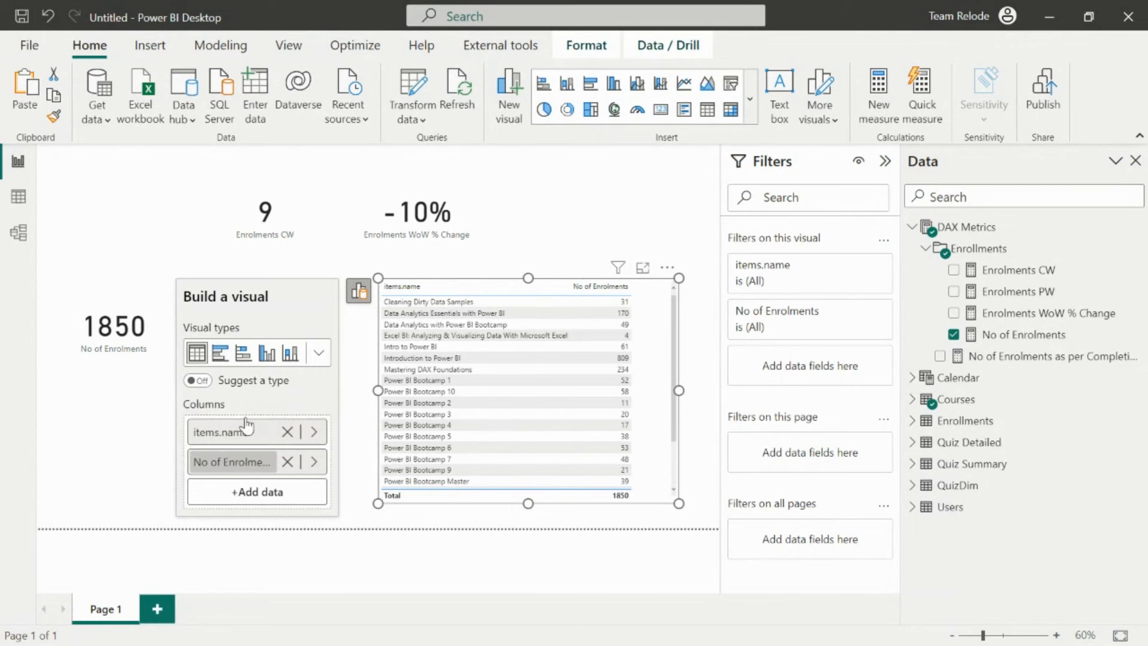
- Examine the number of enrolments for each course in the enlarged table view, and return to the report
click(643, 268)
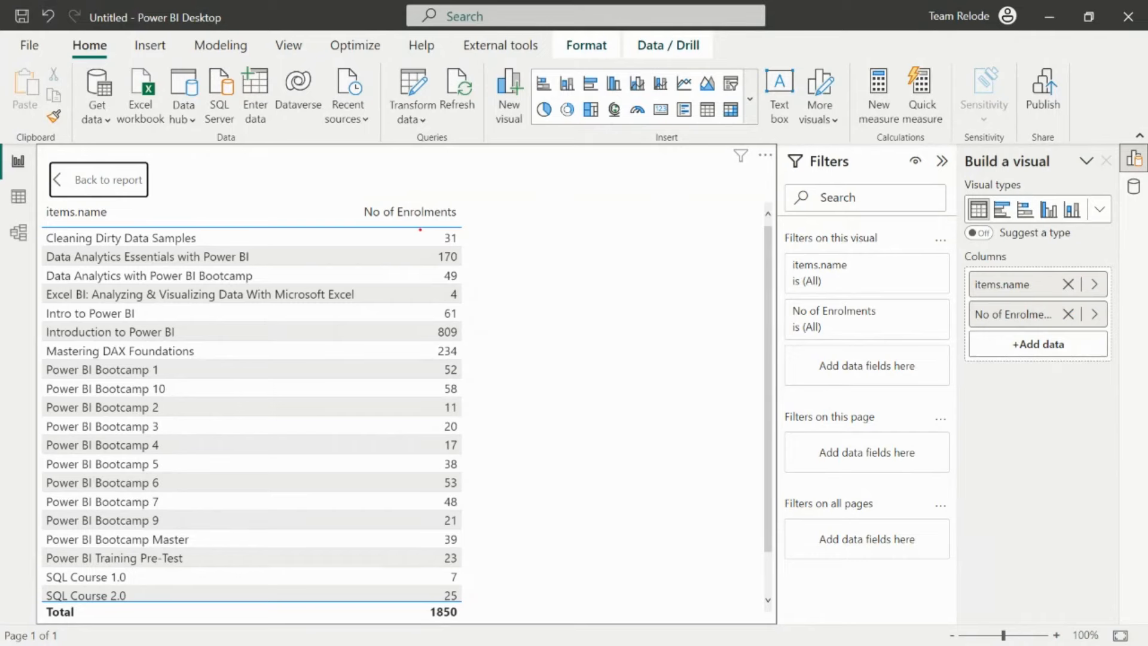
mouse_move(422, 226)
mouse_down()
mouse_move(466, 248)
mouse_move(441, 264)
mouse_move(470, 267)
mouse_move(428, 277)
mouse_move(466, 285)
mouse_move(468, 268)
mouse_up()
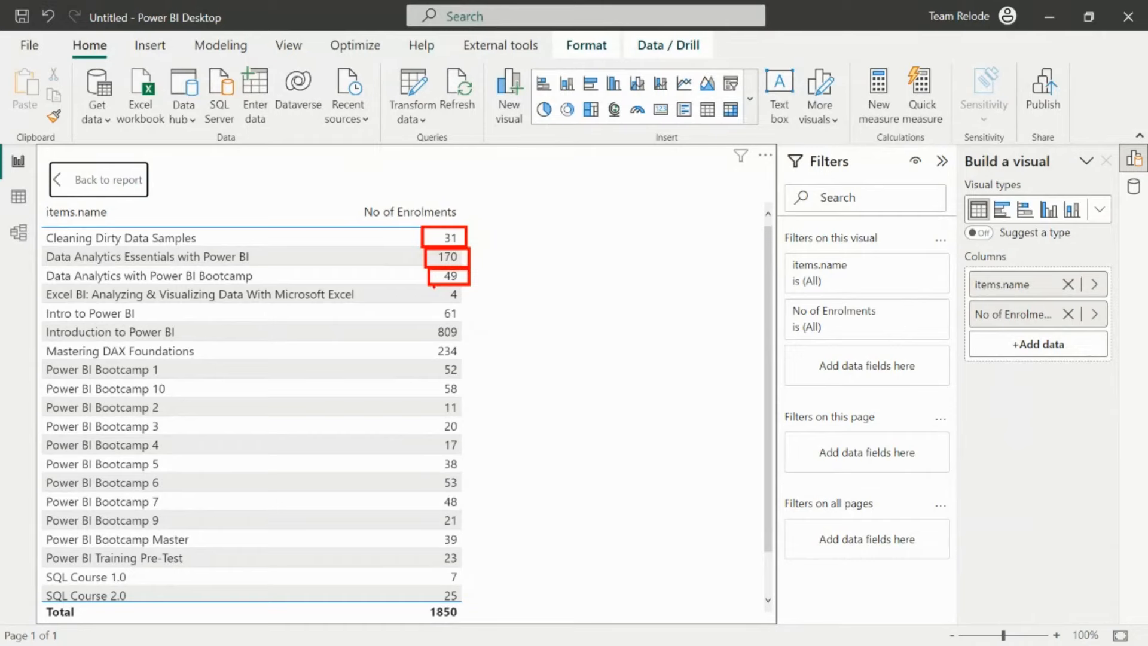
mouse_move(434, 286)
mouse_down()
mouse_move(476, 301)
mouse_move(469, 286)
mouse_up()
mouse_move(437, 304)
mouse_down()
mouse_move(455, 322)
mouse_move(489, 314)
mouse_move(438, 303)
mouse_up()
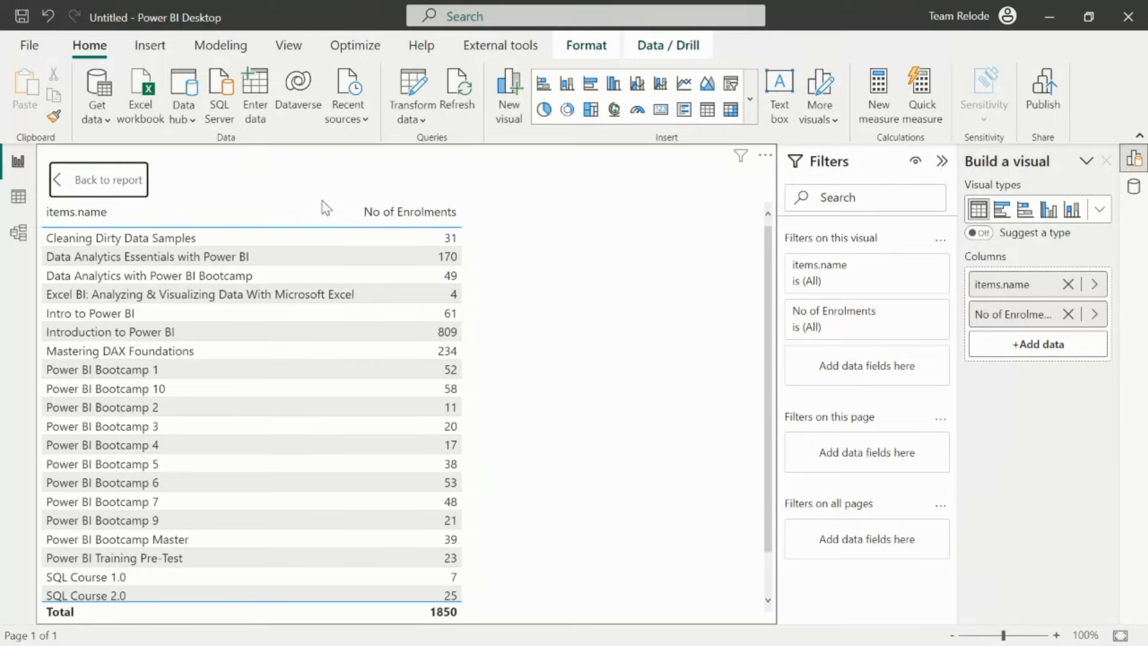
click(111, 180)
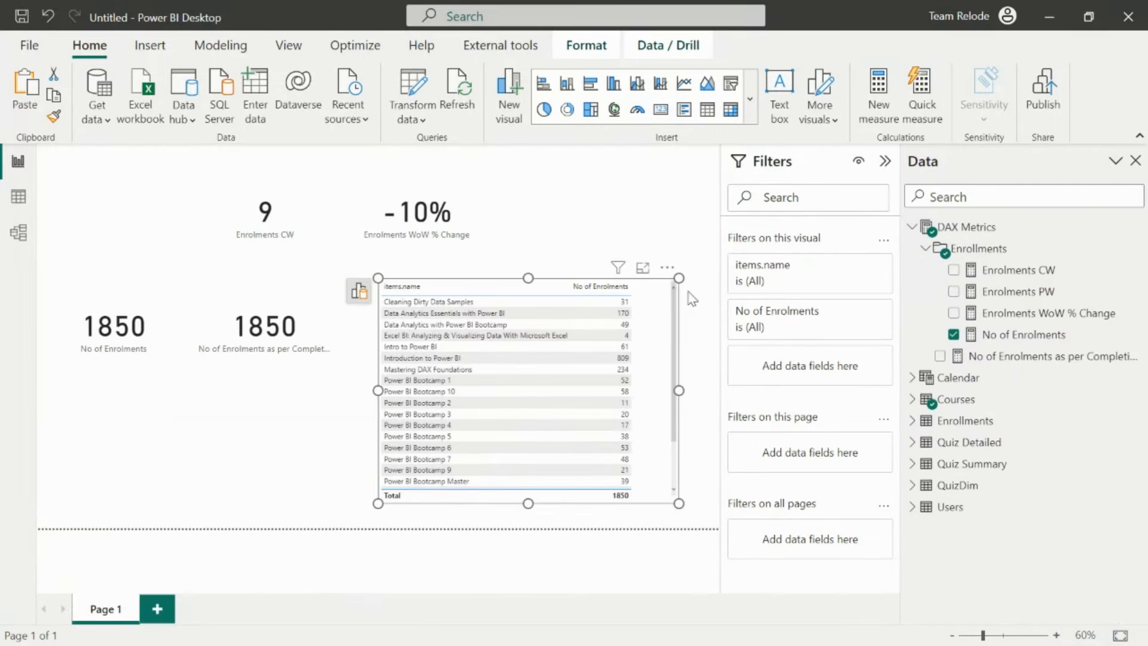
- Remove the course enrolments table from the report page
click(667, 267)
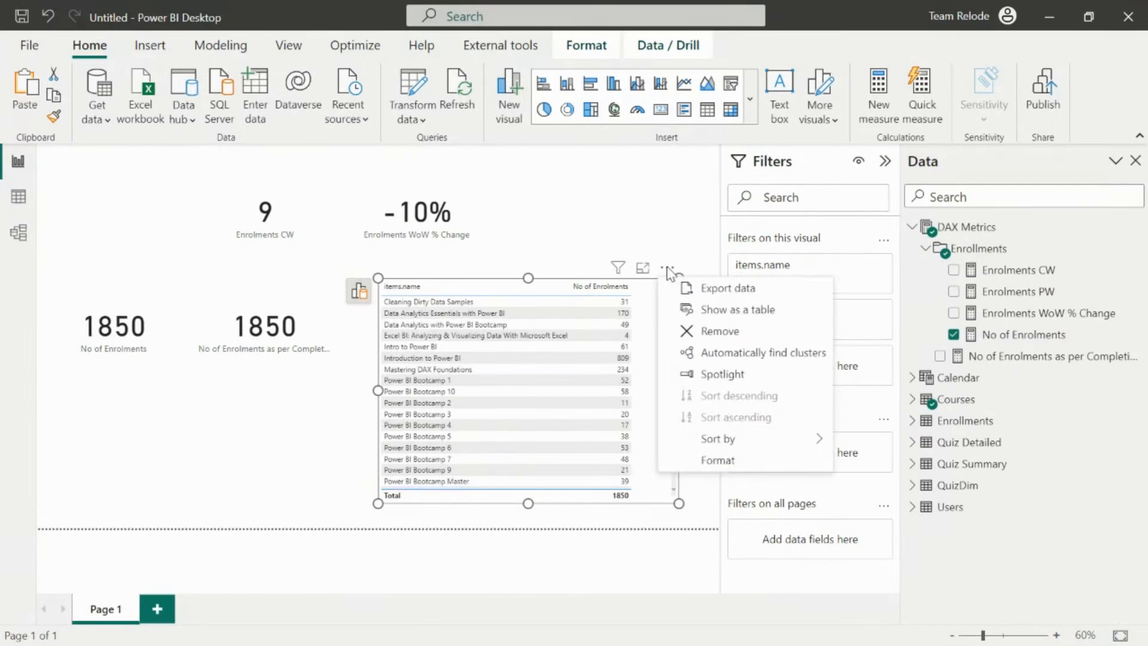
click(719, 331)
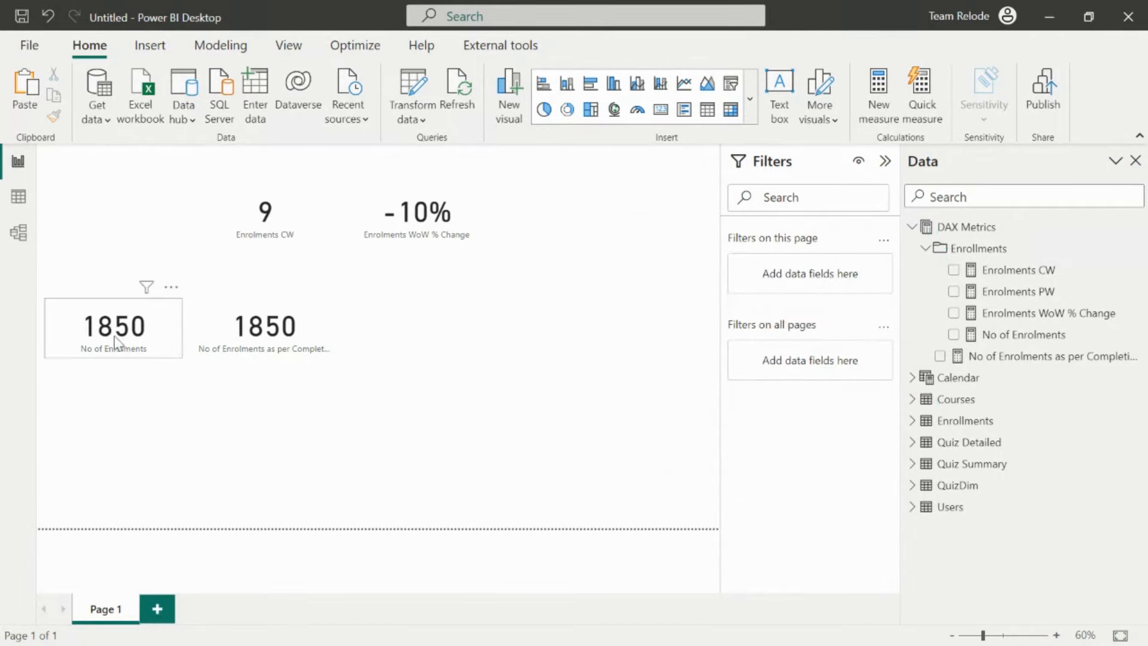
- Compare the No of Enrolments card with the No of Enrolments as per Completion Date card
click(145, 334)
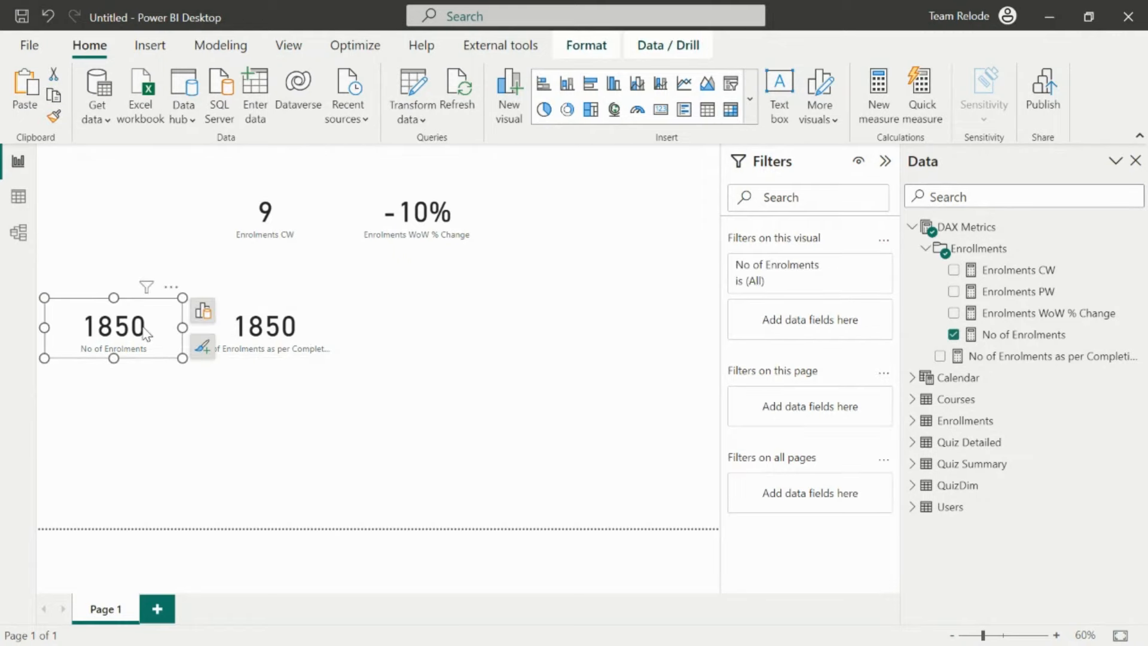
click(304, 326)
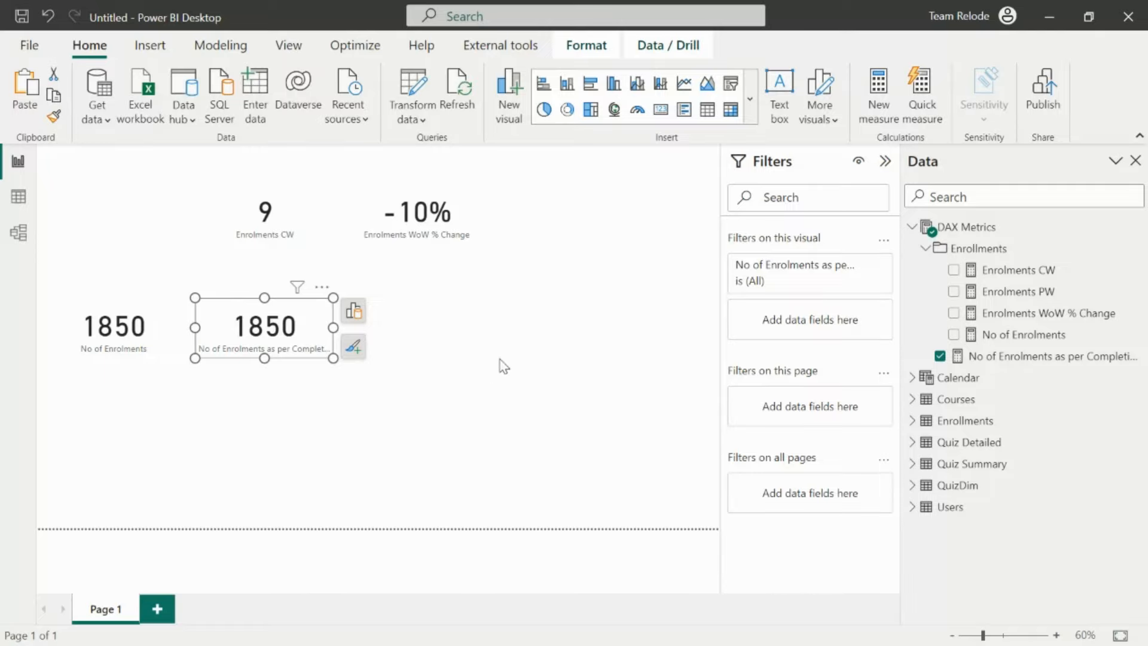
click(502, 365)
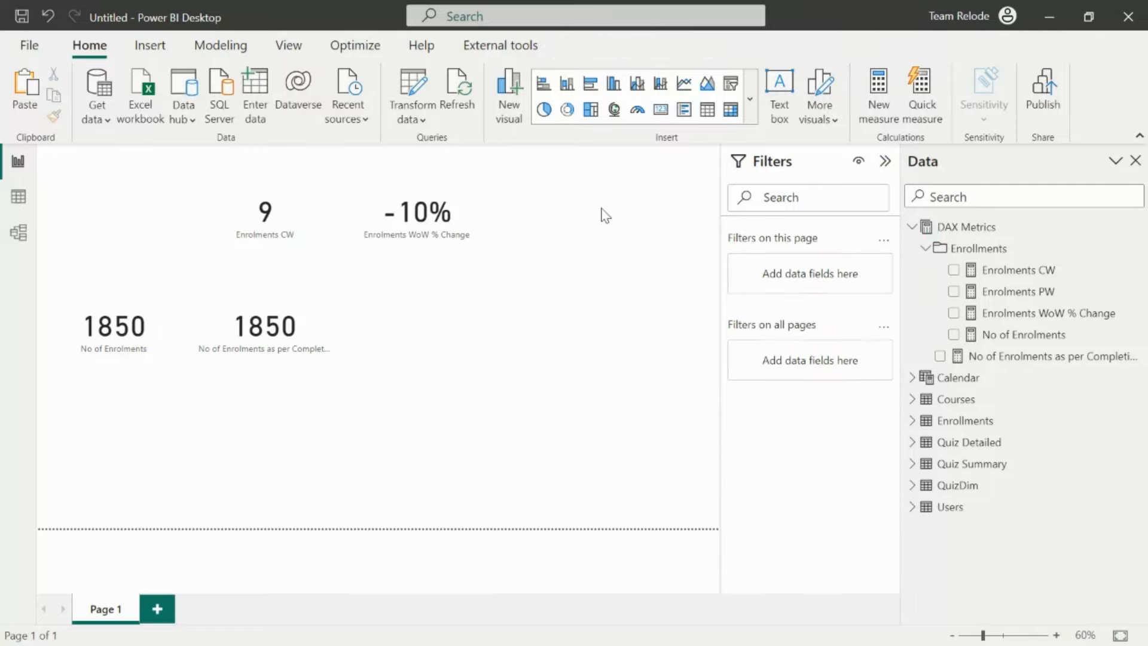
- Insert a matrix, enlarge it and place it beside the No of Enrolments as per Completion Date card
click(730, 111)
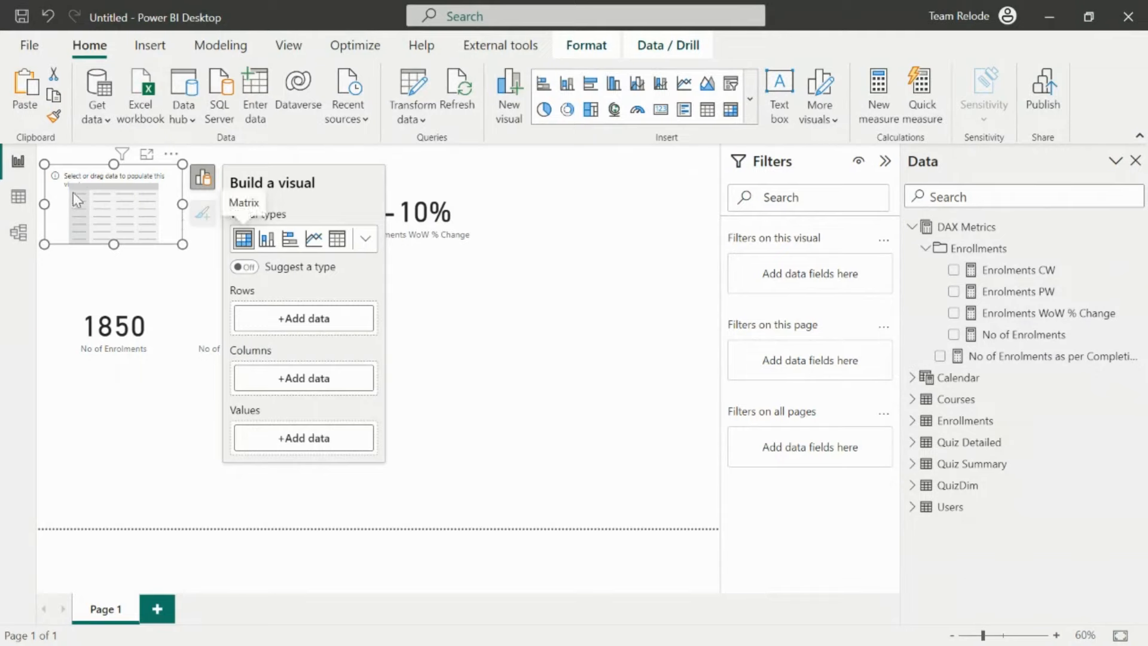
drag(73, 193, 399, 318)
drag(502, 327, 633, 328)
drag(498, 367, 543, 508)
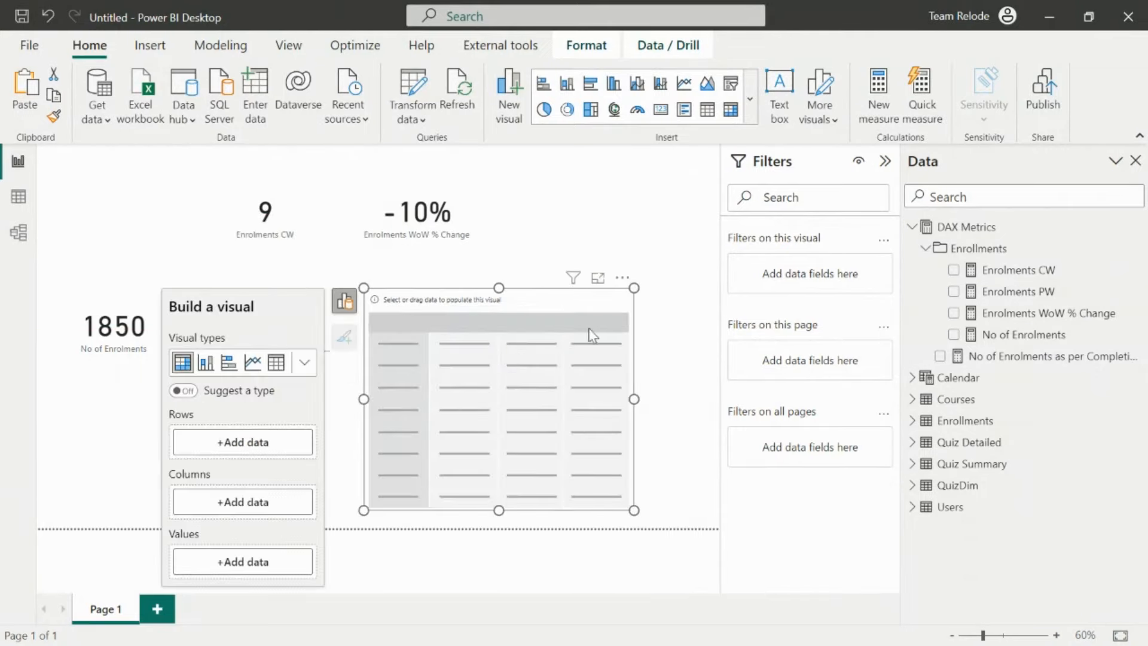
drag(589, 327, 618, 316)
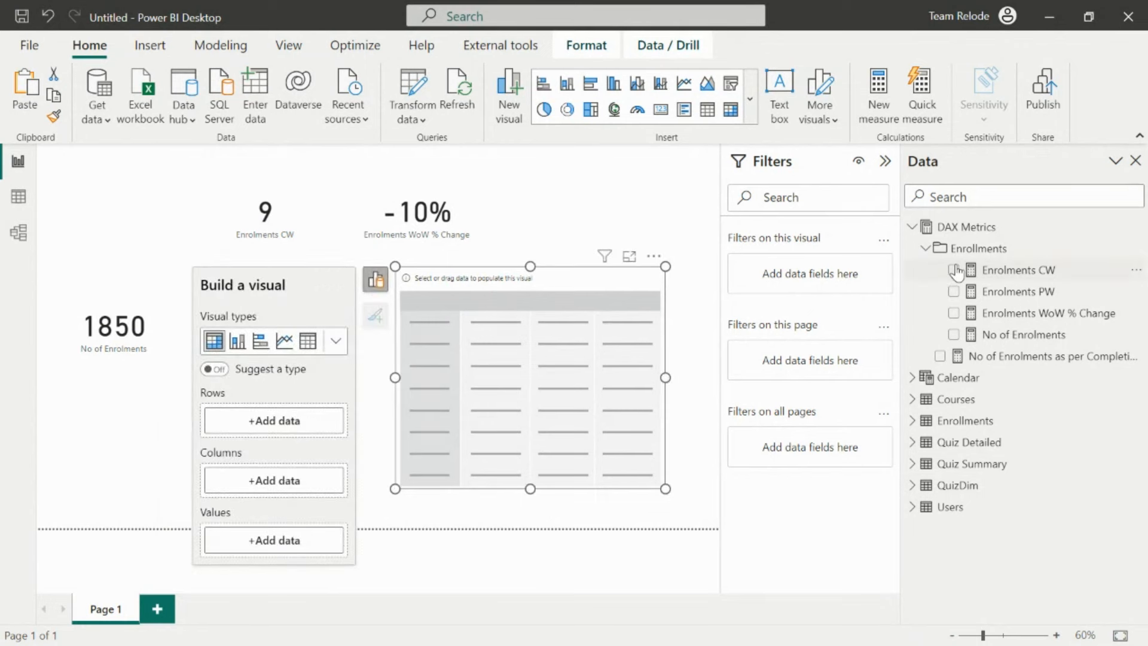
- Show No of Enrolments as the matrix values, with Year from the Calendar table as rows
click(954, 335)
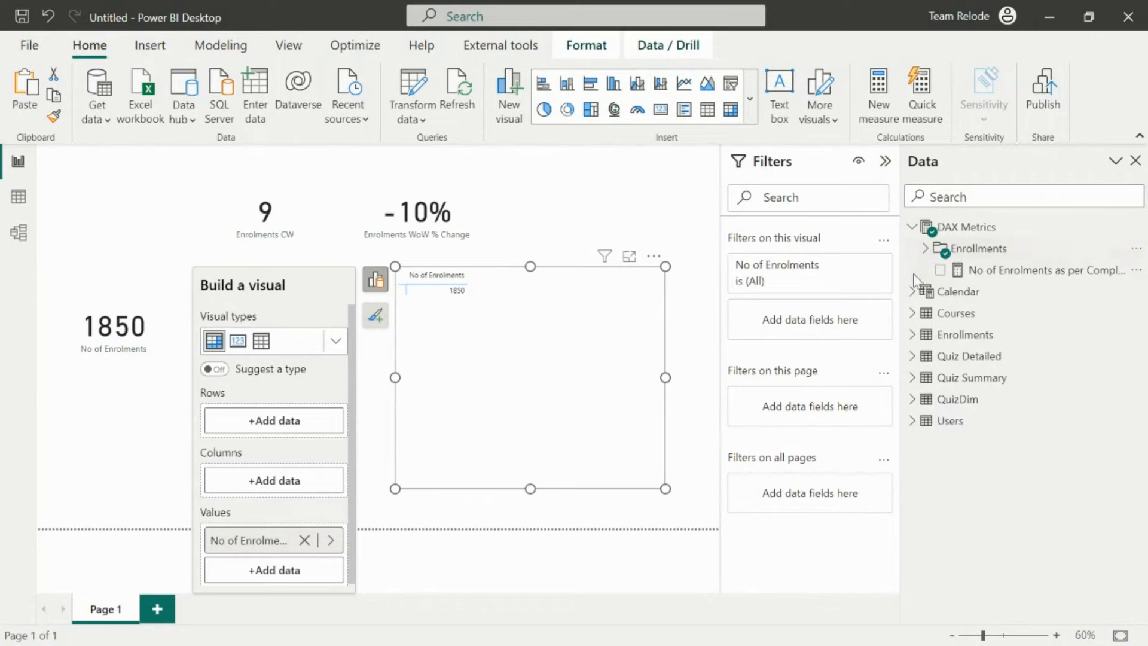
click(911, 293)
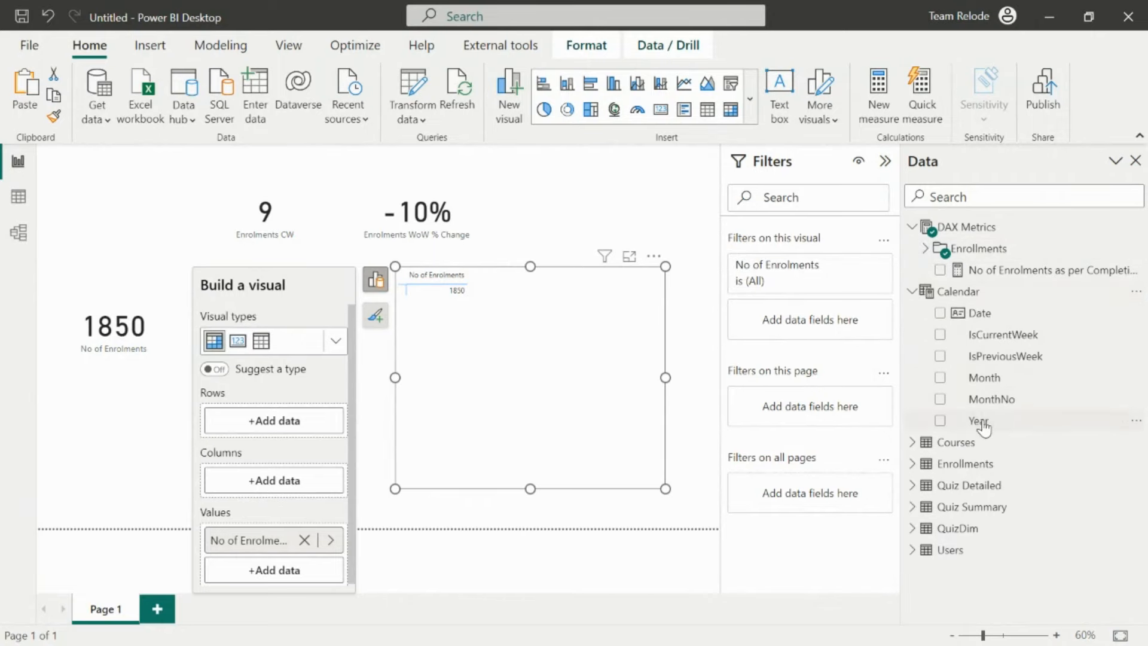
drag(978, 422, 454, 355)
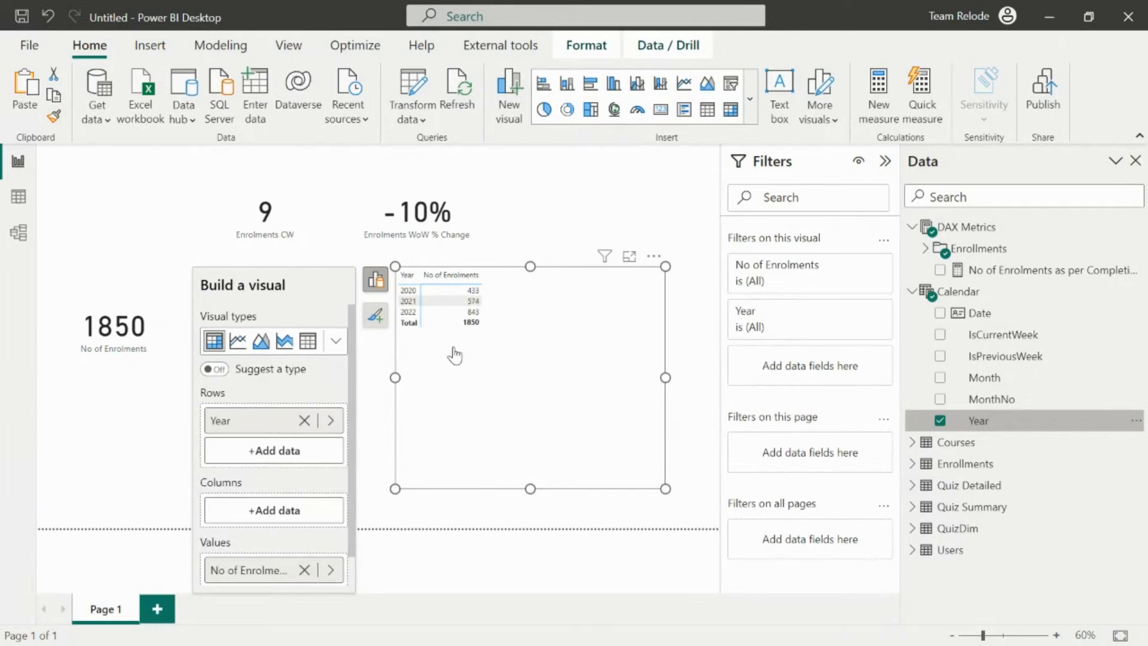
- Add the Calendar Month field to the matrix rows beneath Year and expand every year to its months
drag(992, 377, 452, 312)
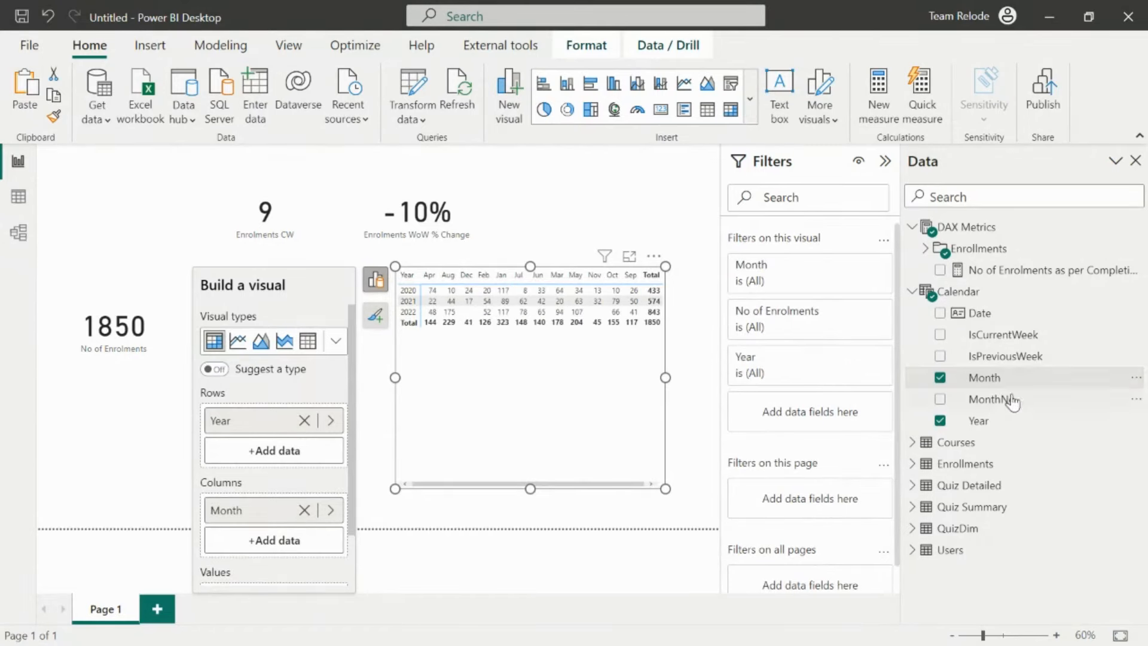
drag(239, 511, 263, 446)
click(573, 256)
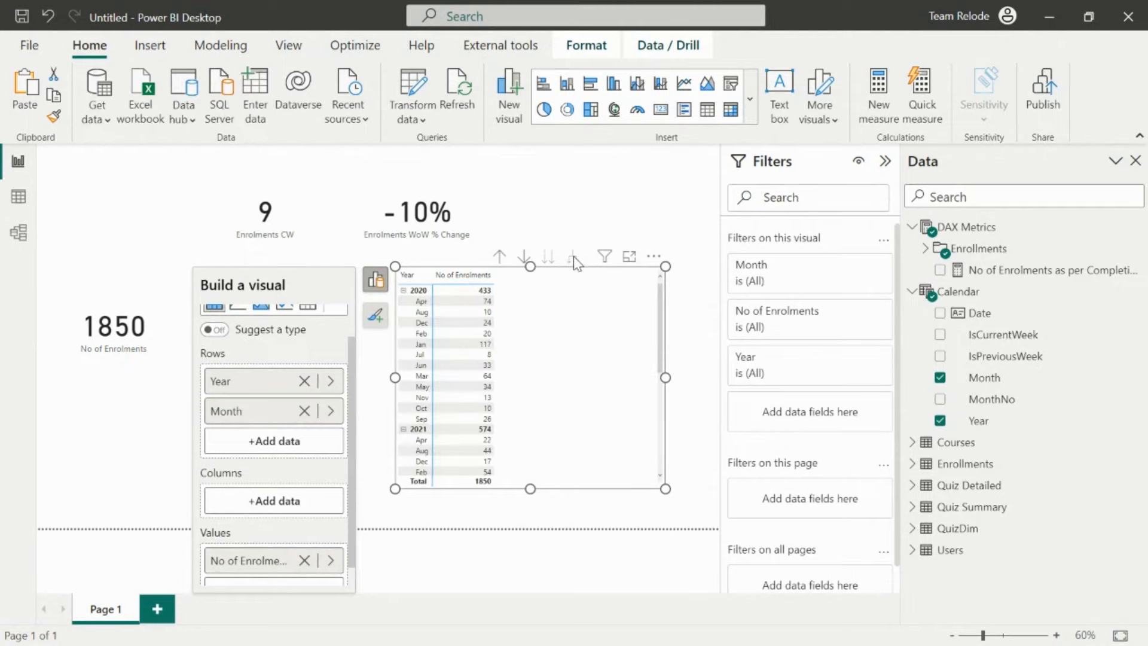
click(141, 225)
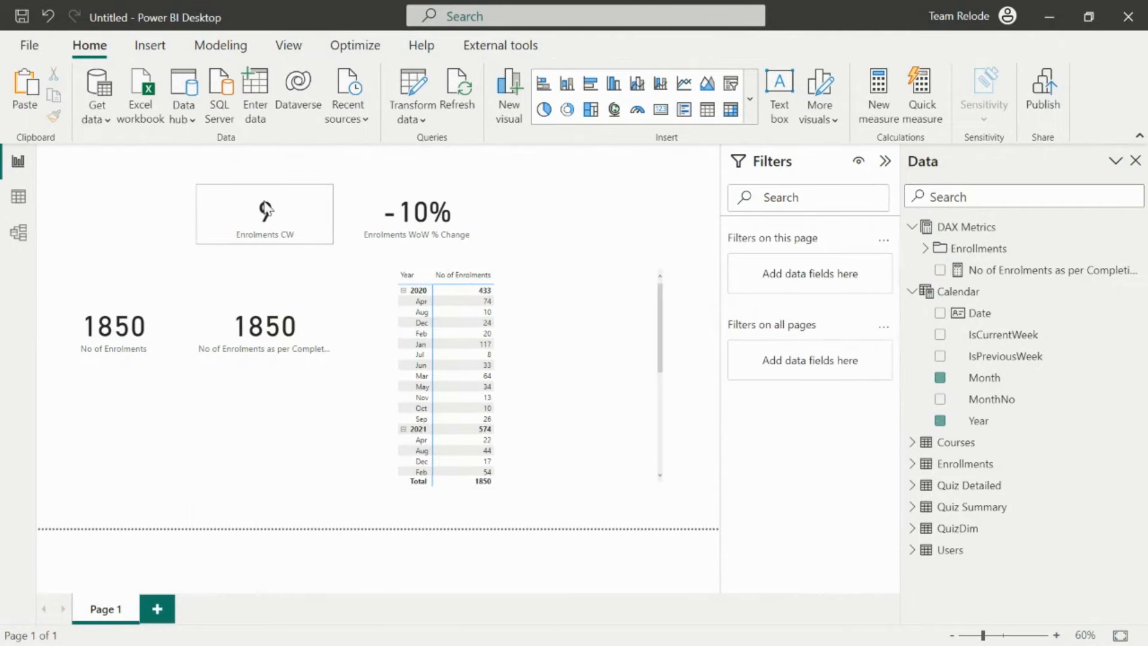
- Sort the Calendar table's Month column by MonthNo and return to the report page
click(626, 331)
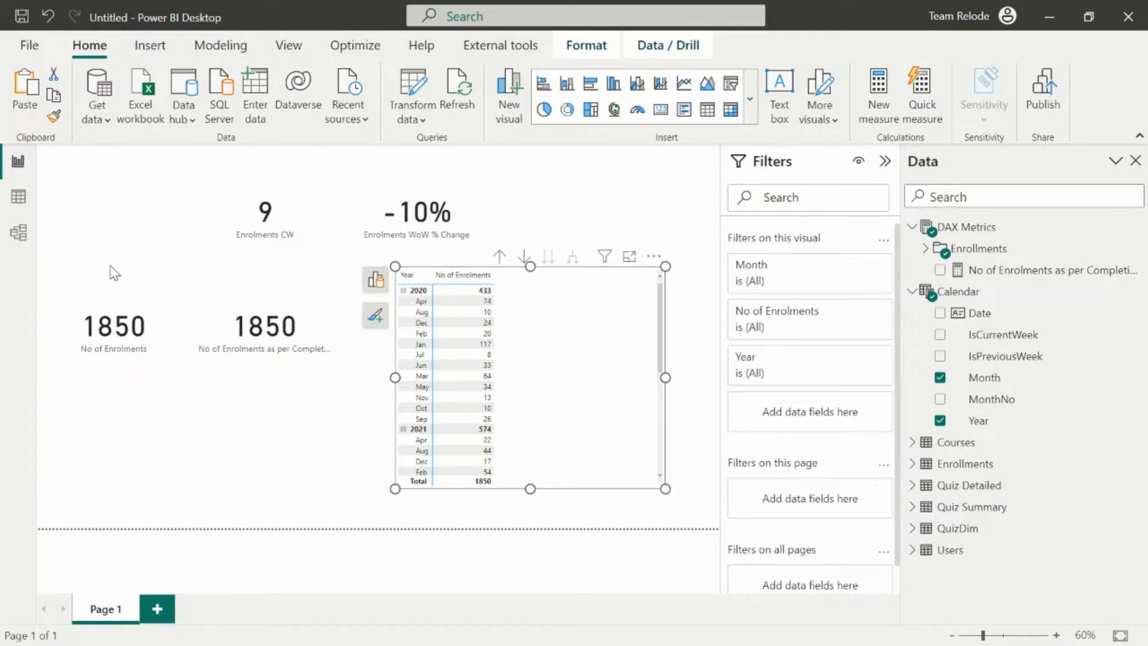
click(18, 200)
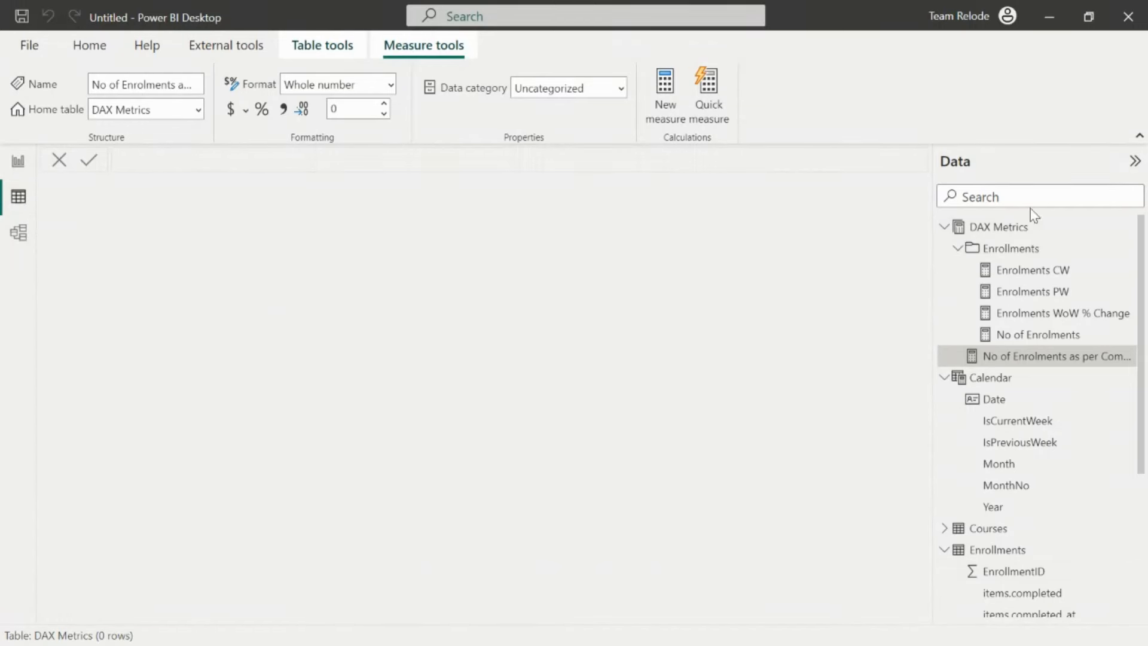
click(991, 401)
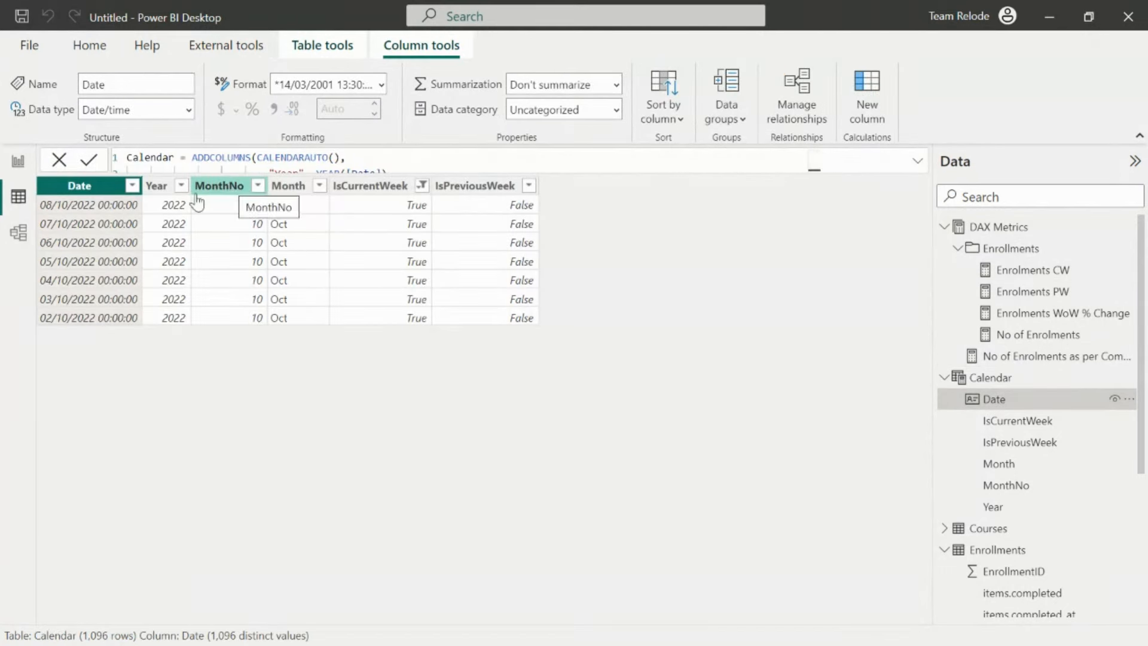
click(289, 186)
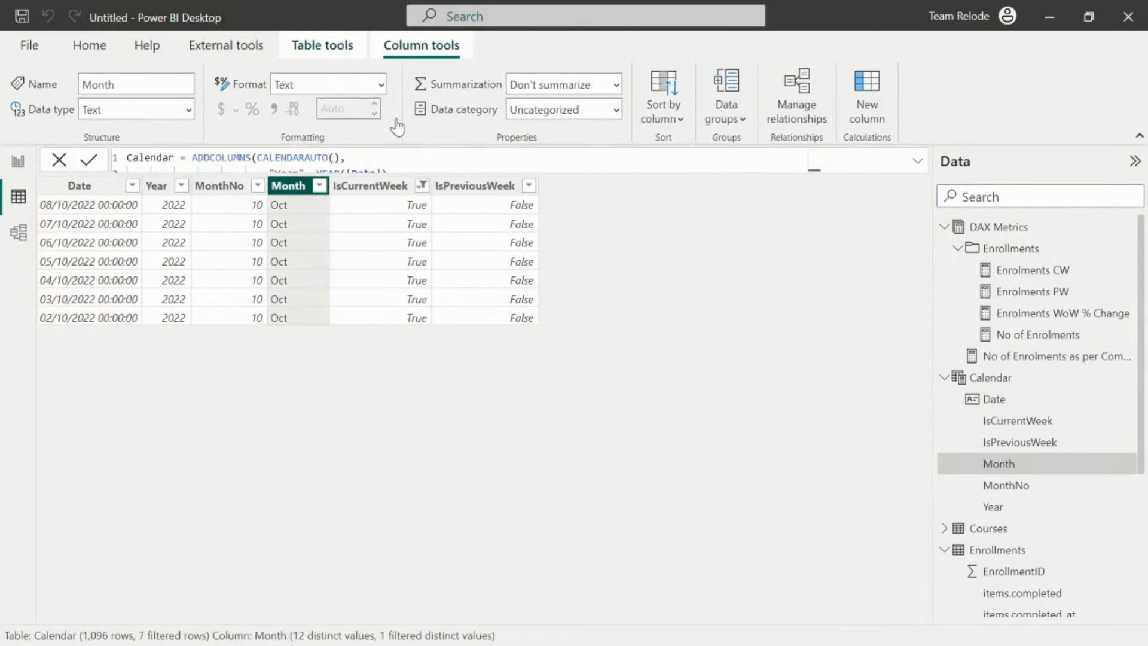
click(677, 122)
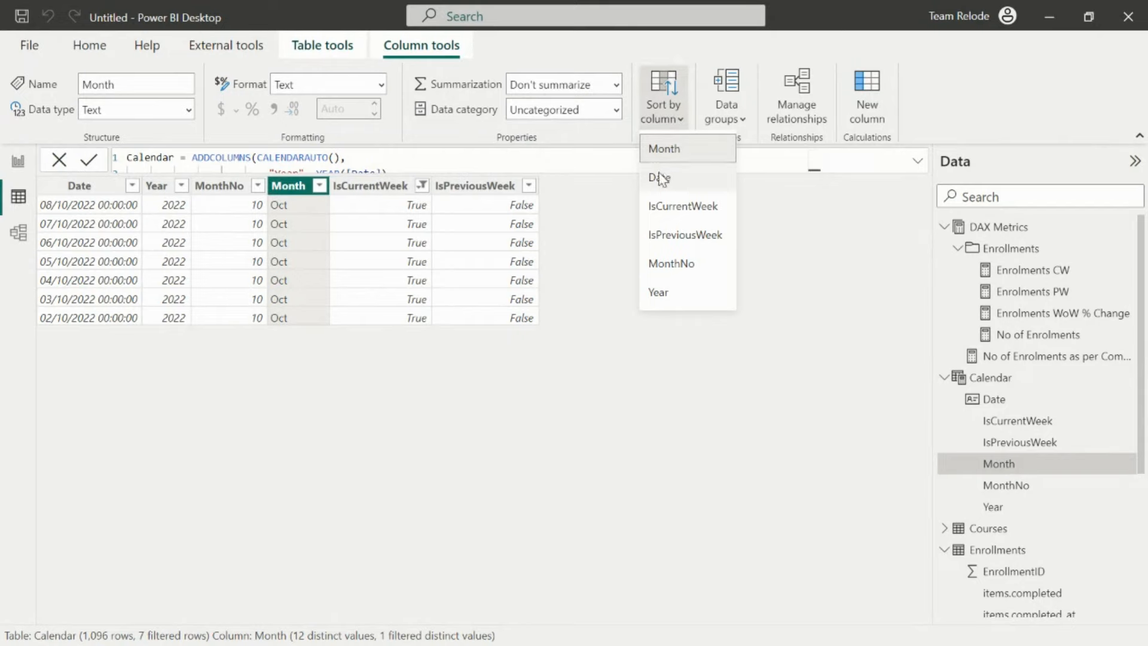
click(682, 263)
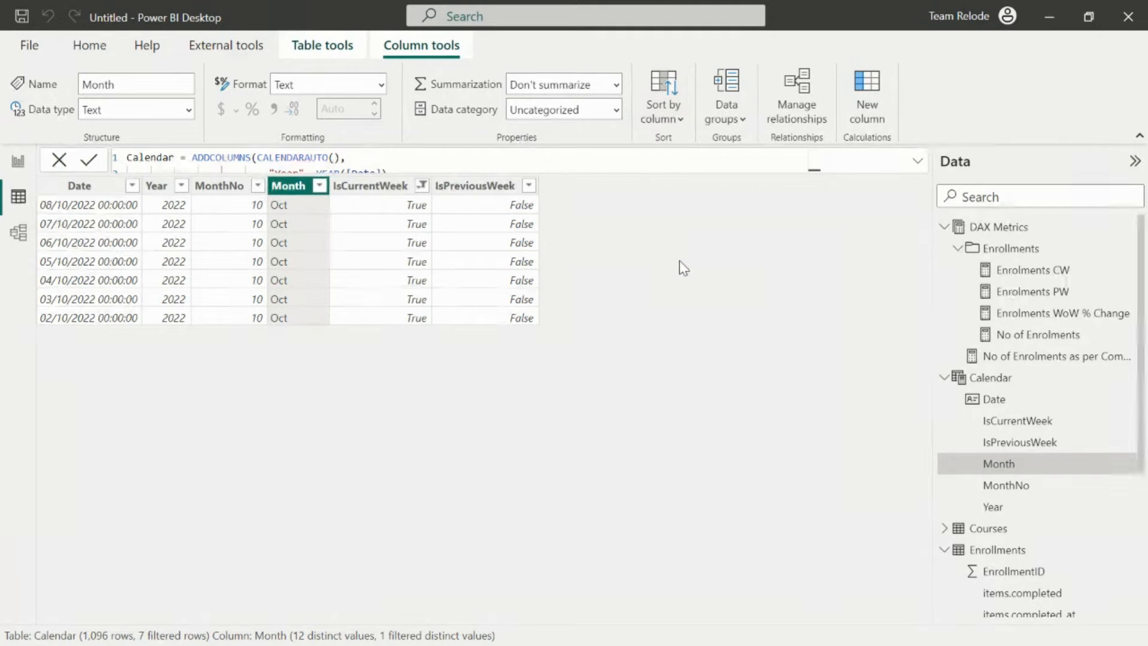
click(18, 163)
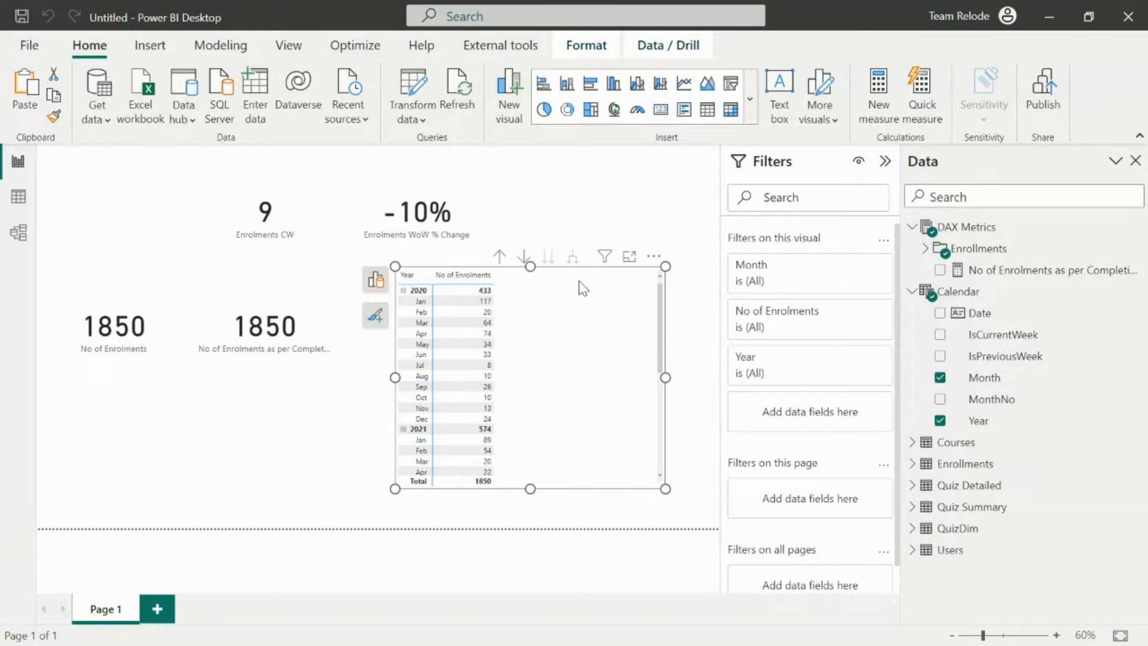
- Review the USERELATIONSHIP formula of No of Enrolments as per Completion Date and add that measure to the matrix values
click(1017, 272)
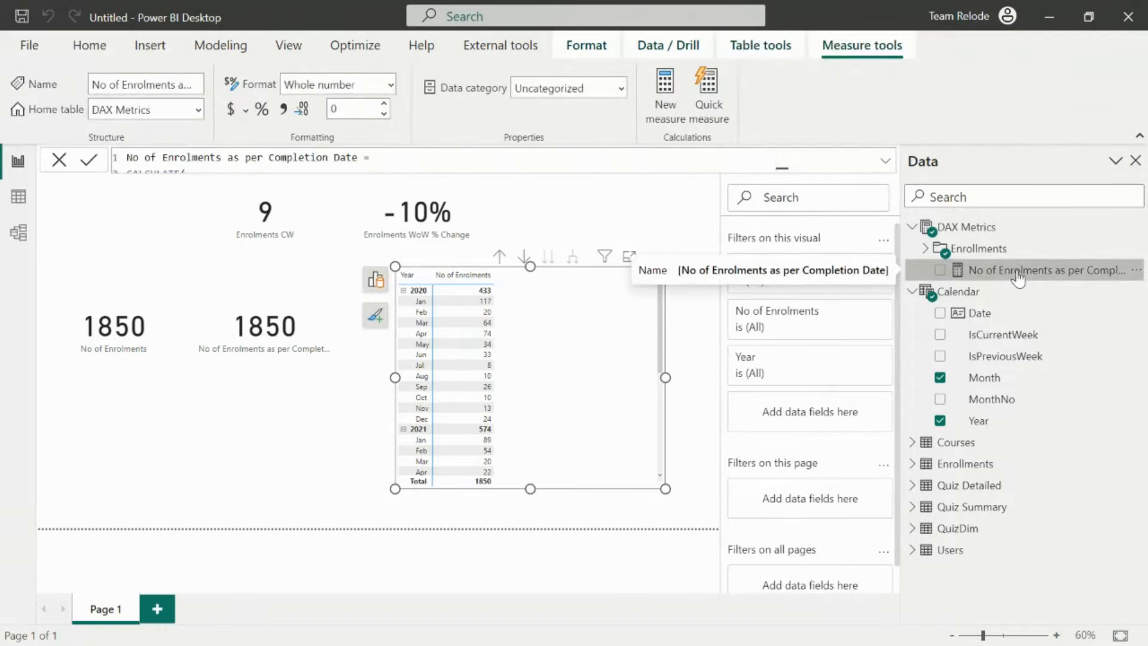
click(886, 162)
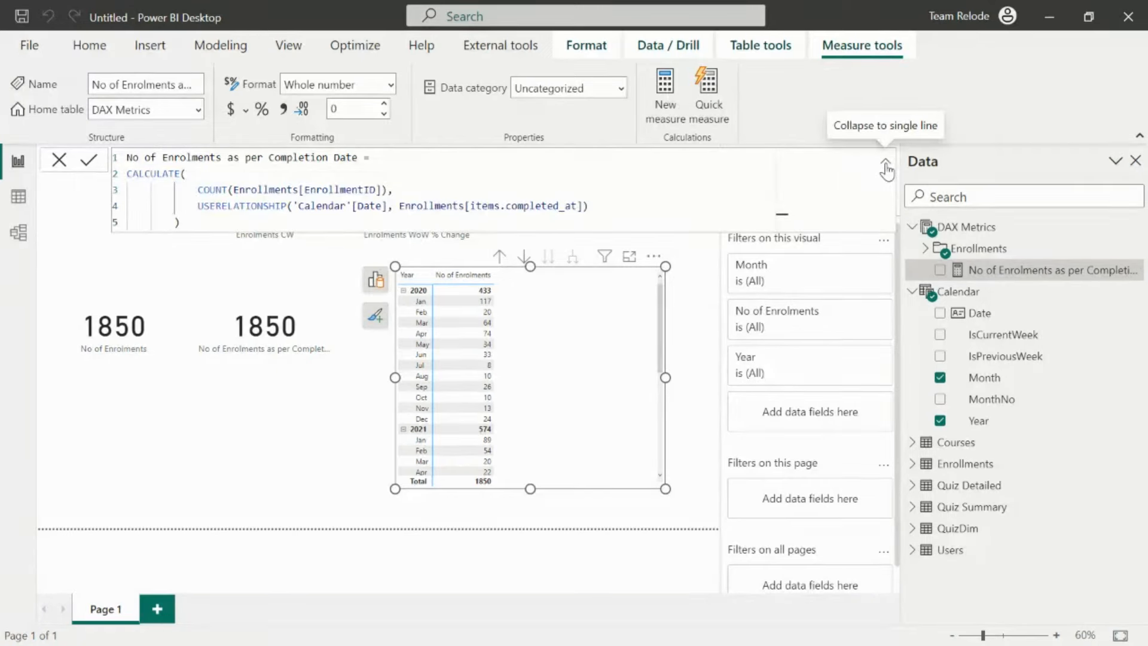
click(597, 208)
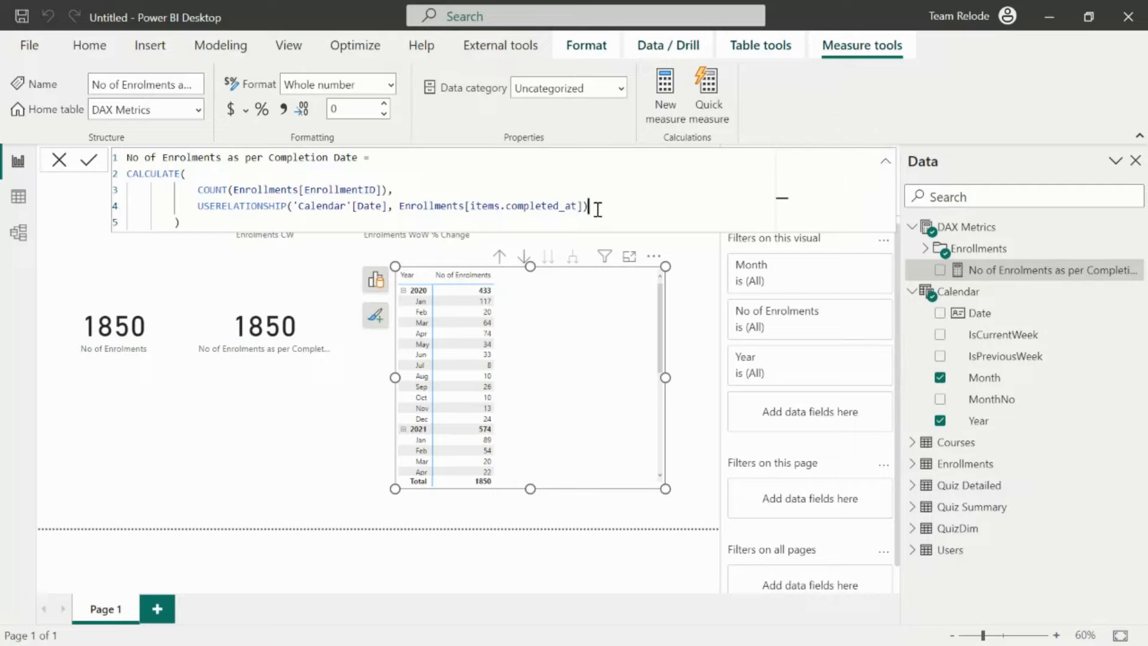
drag(597, 209, 201, 210)
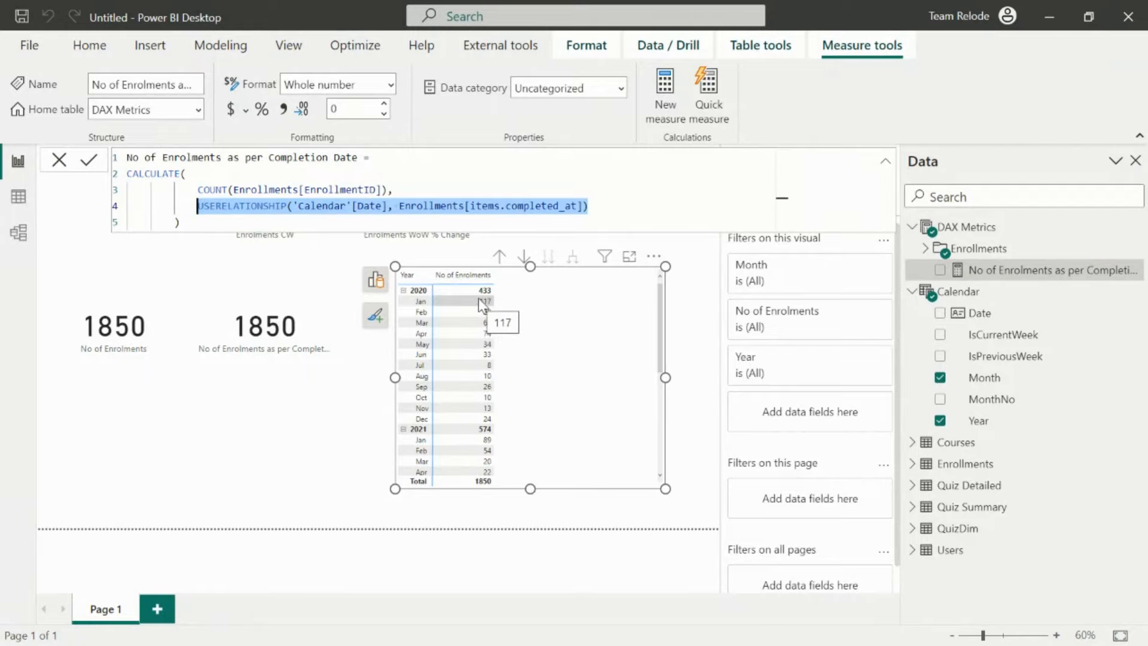
click(403, 205)
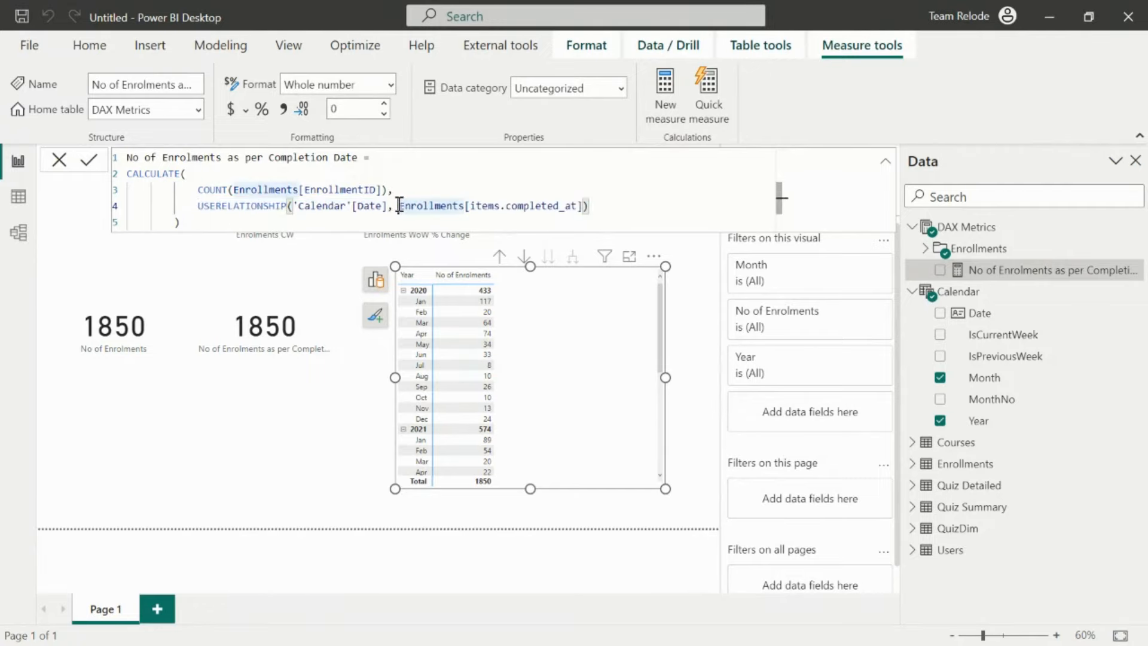
drag(400, 205, 589, 204)
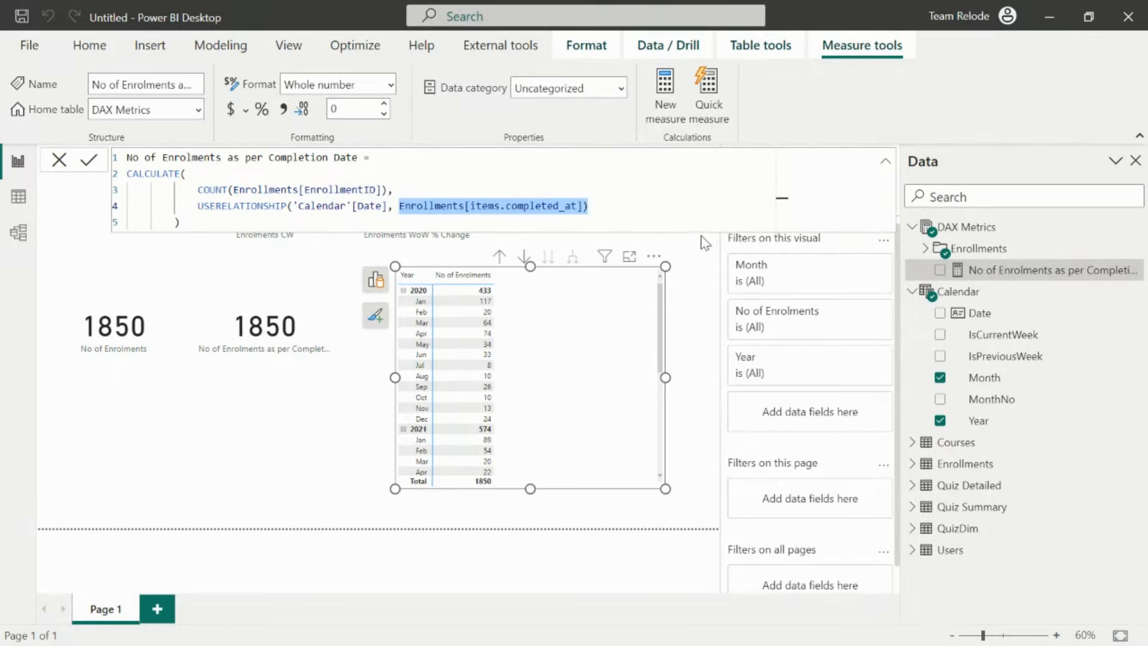
click(940, 270)
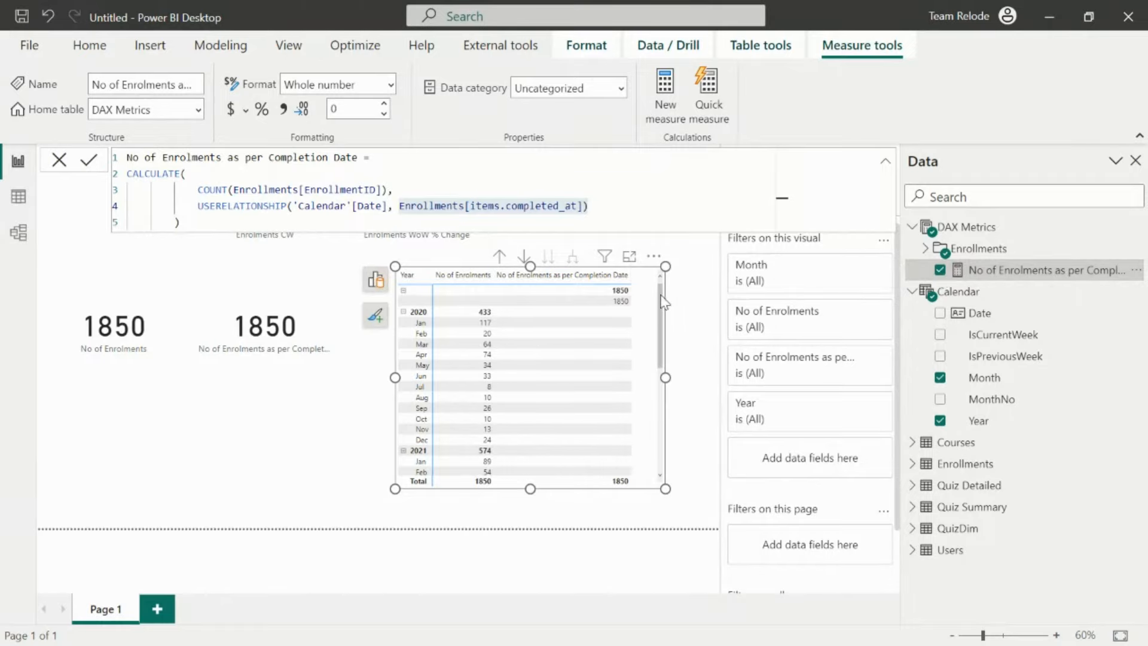
drag(659, 308, 661, 282)
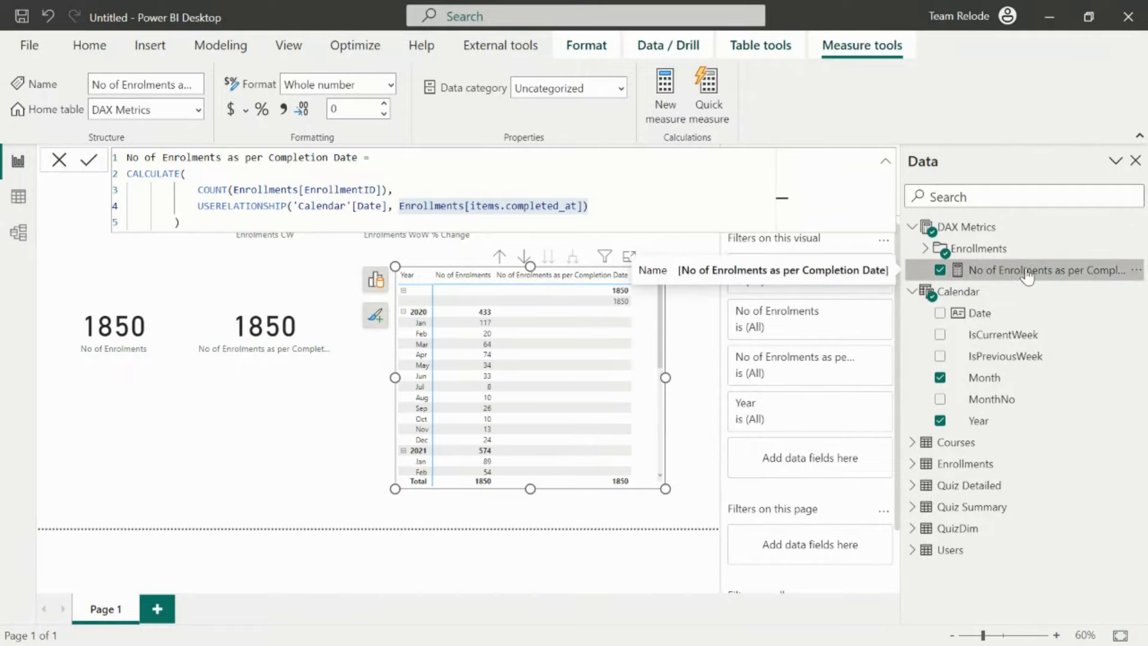
- Check the data type of items.completed_at in the Enrollments table and inspect the completion-date column in the report matrix
click(596, 215)
click(601, 206)
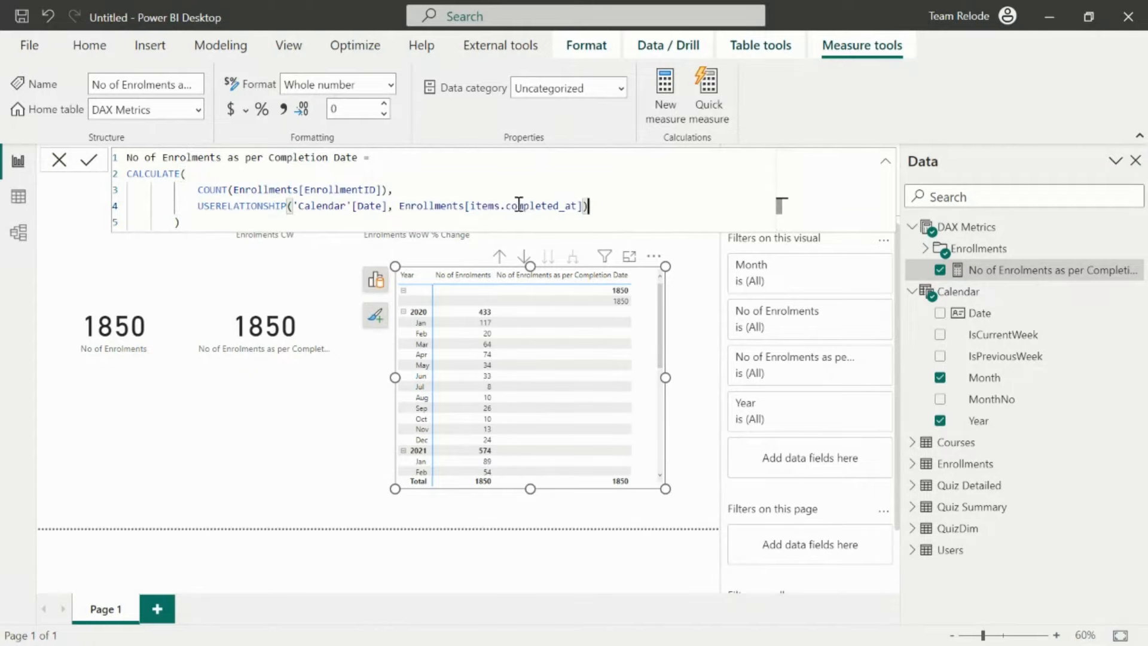
click(25, 201)
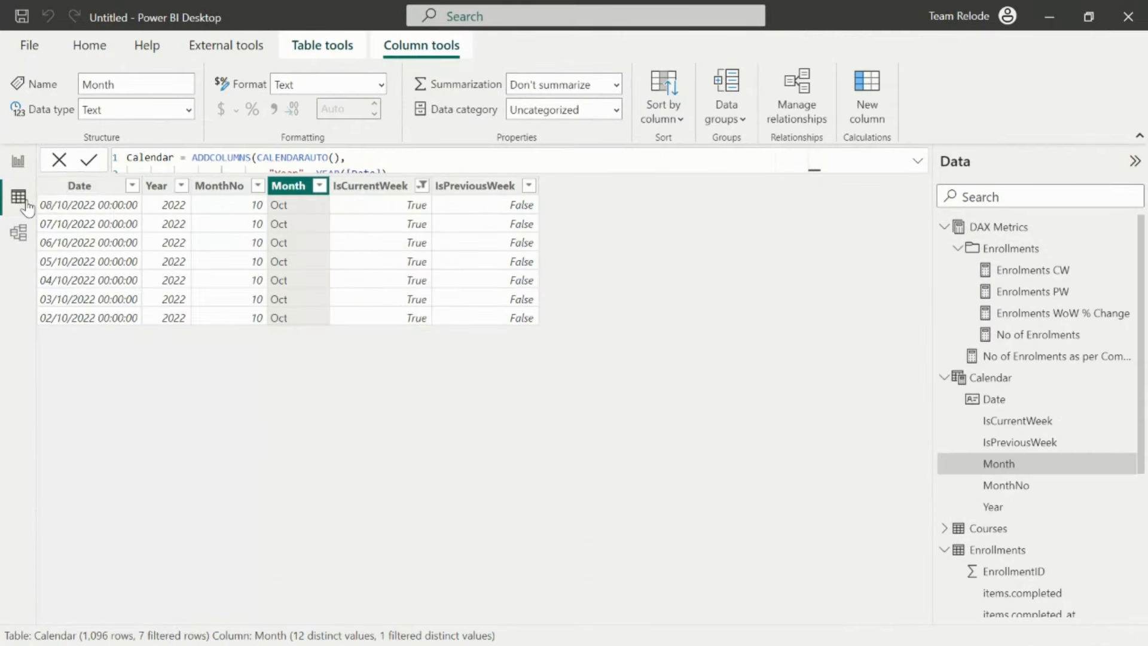
click(944, 227)
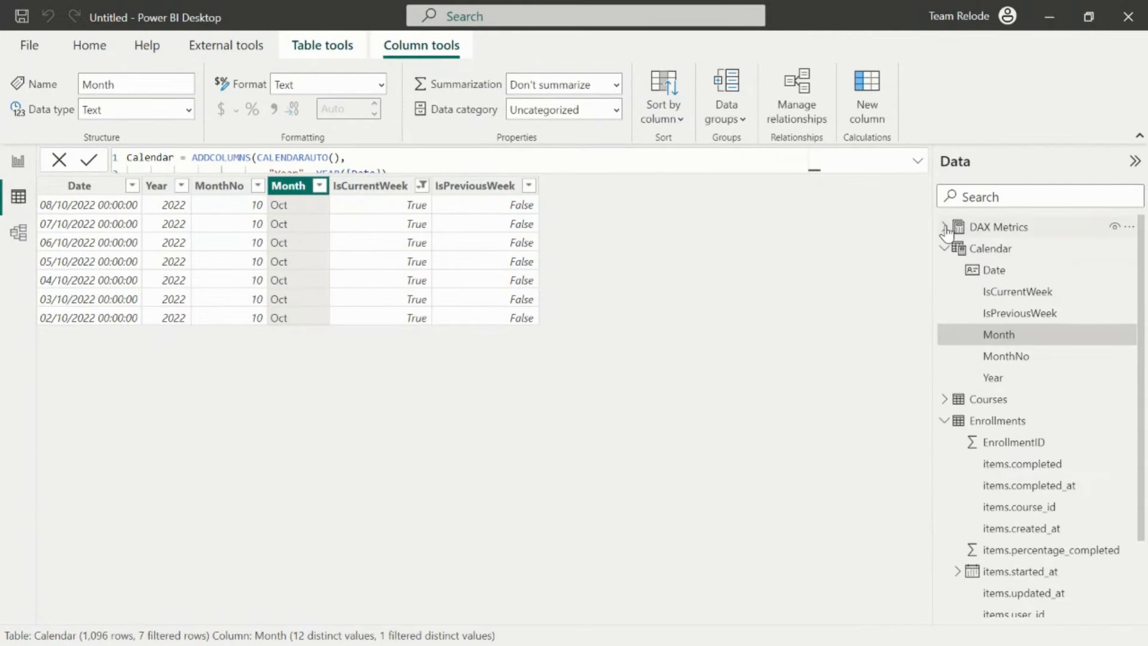
click(993, 421)
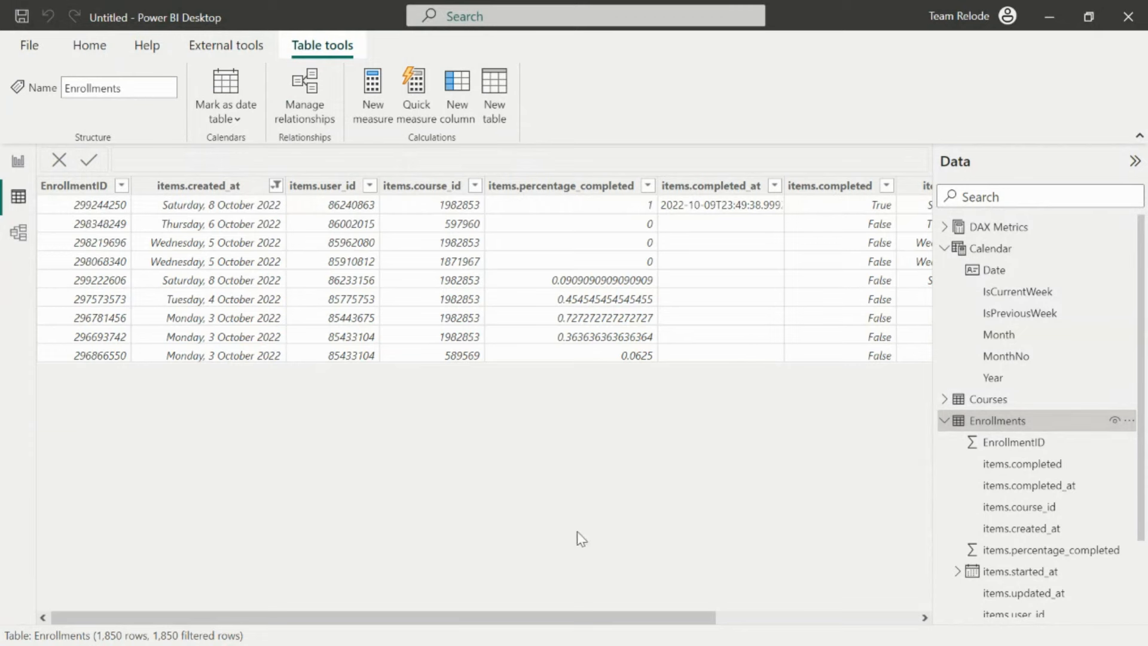
drag(623, 622, 707, 617)
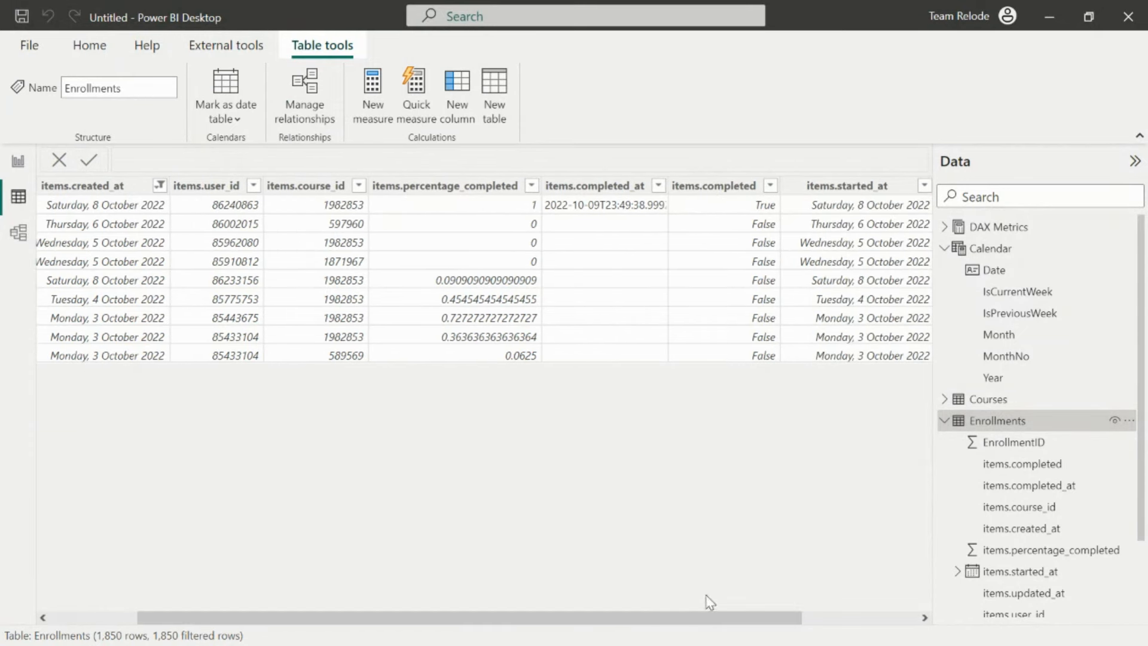
click(593, 191)
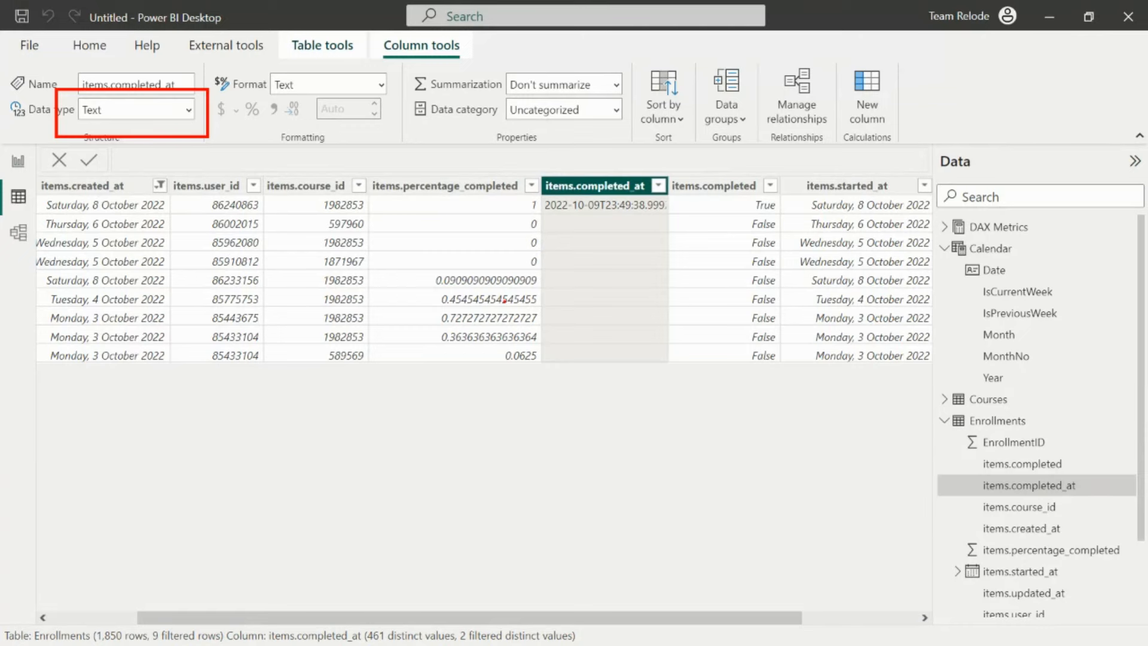
click(18, 163)
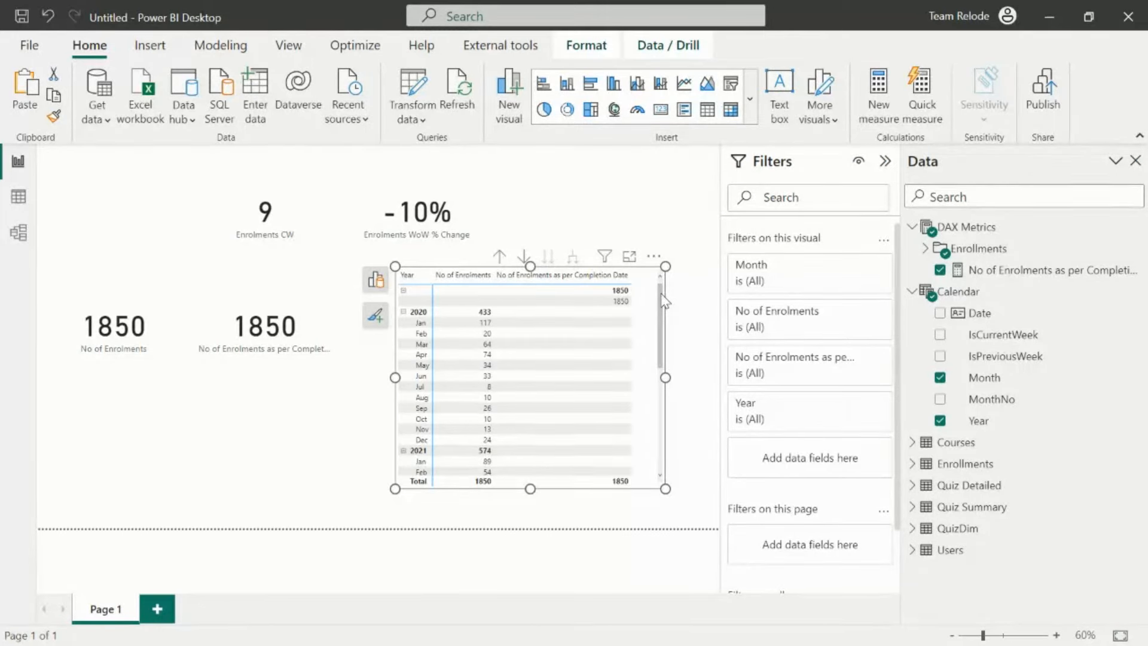
mouse_move(661, 294)
mouse_down()
mouse_move(659, 357)
mouse_move(658, 284)
mouse_up()
drag(595, 287, 640, 309)
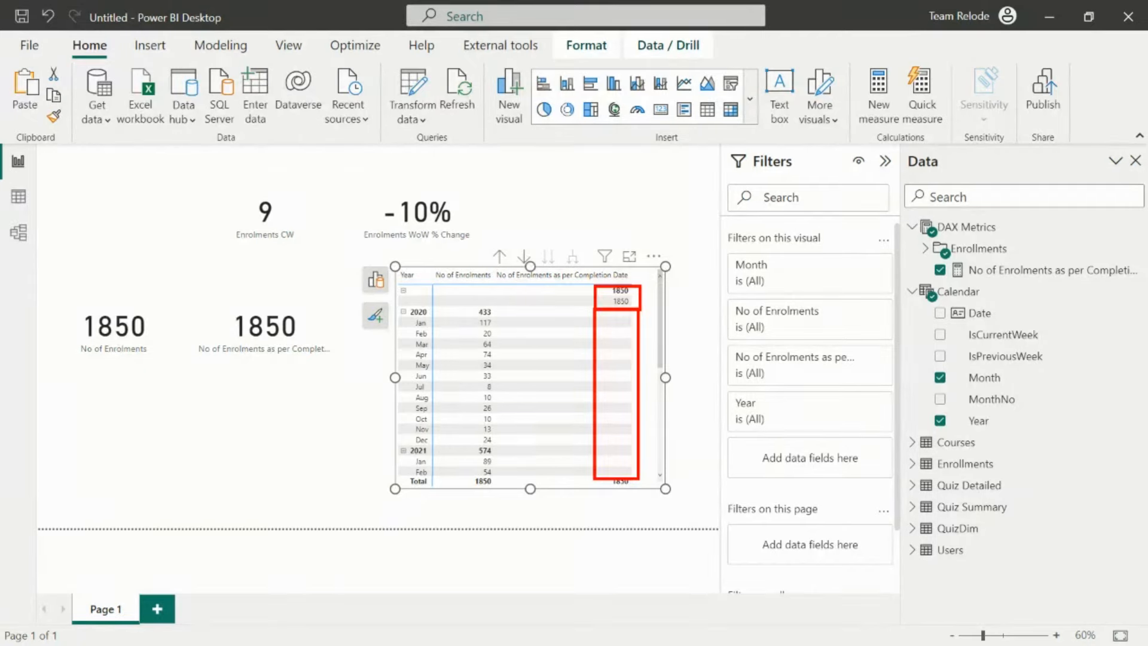
- In Power Query, change the Enrollments query's items.completed_at column to the Date/Time type
click(419, 85)
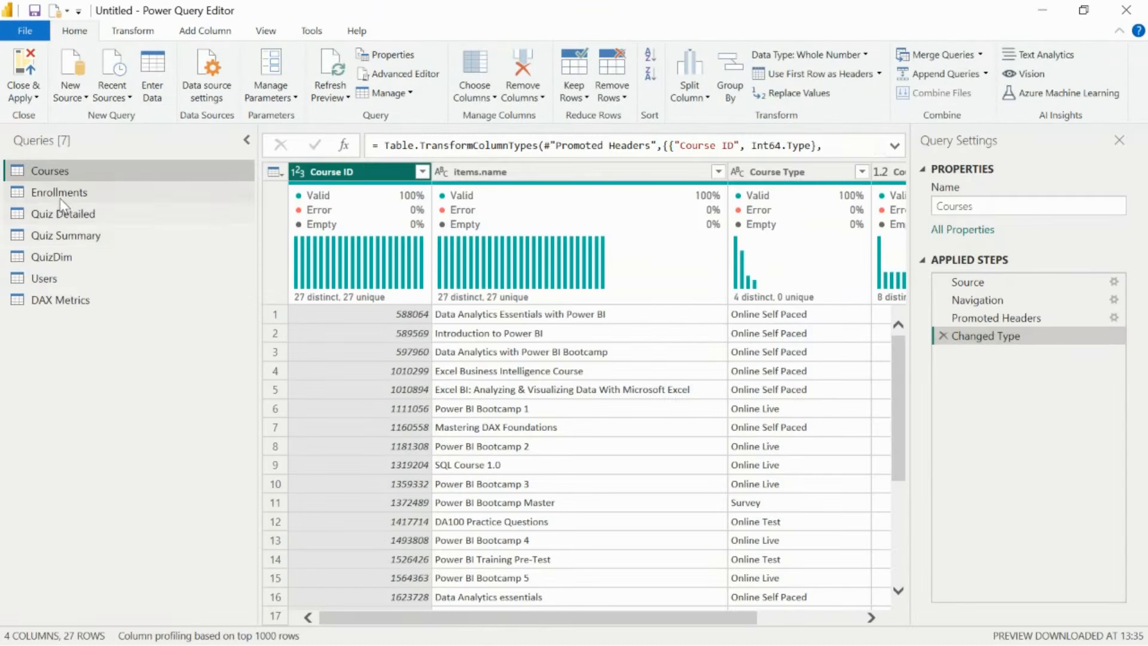
click(58, 192)
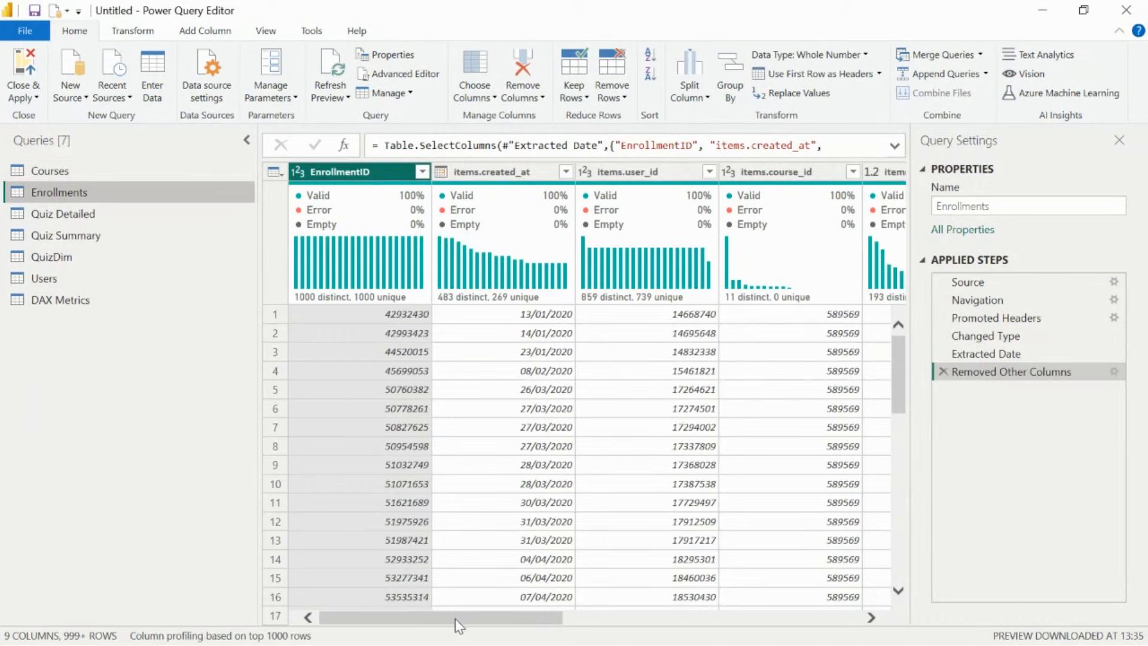
drag(454, 618, 668, 623)
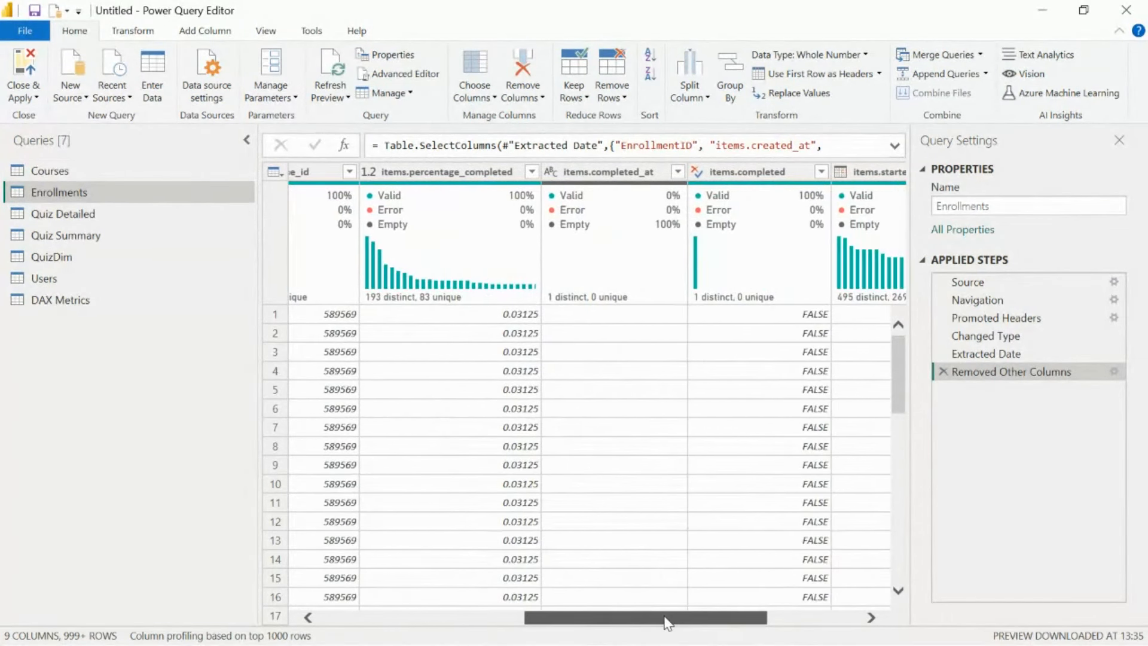
click(608, 171)
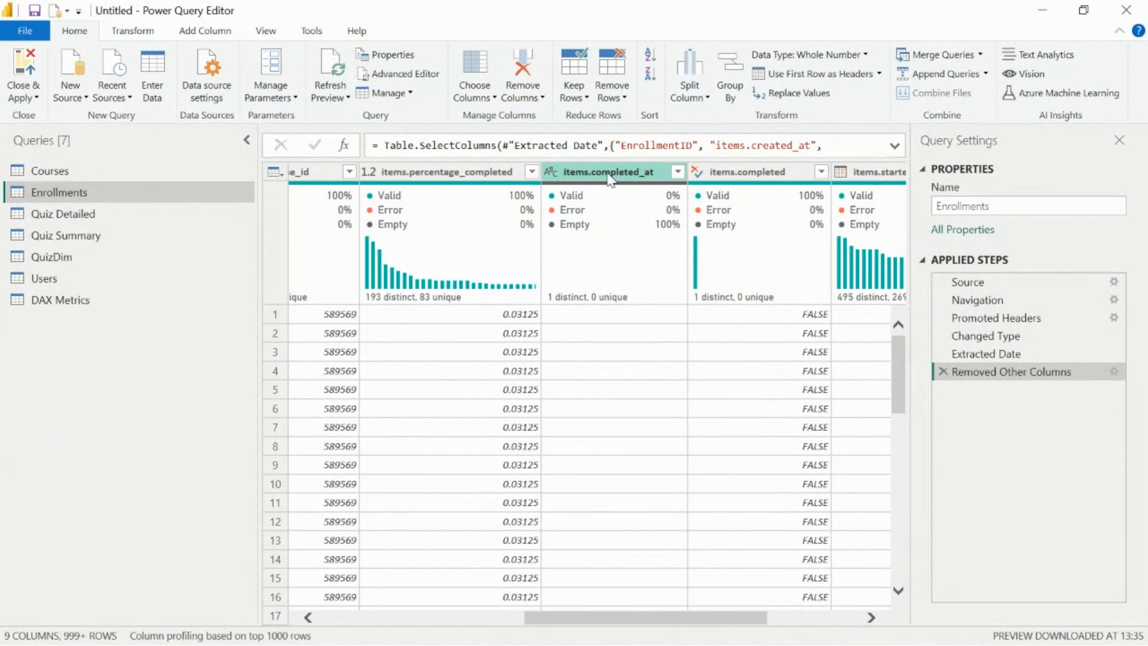
click(610, 174)
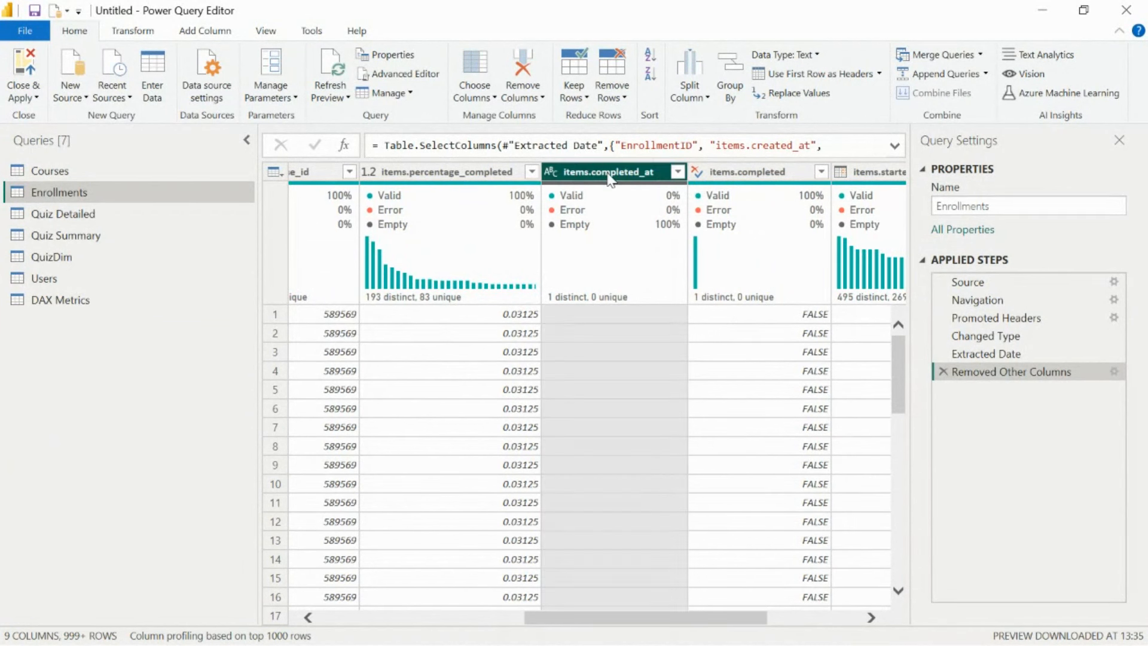
click(551, 173)
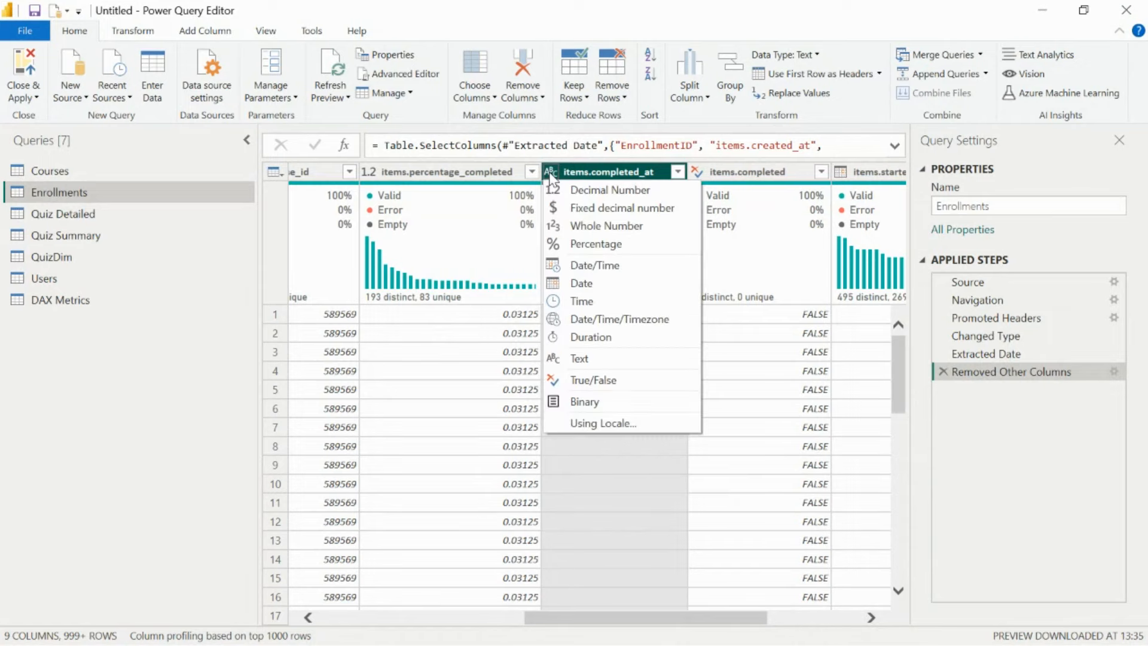
click(593, 265)
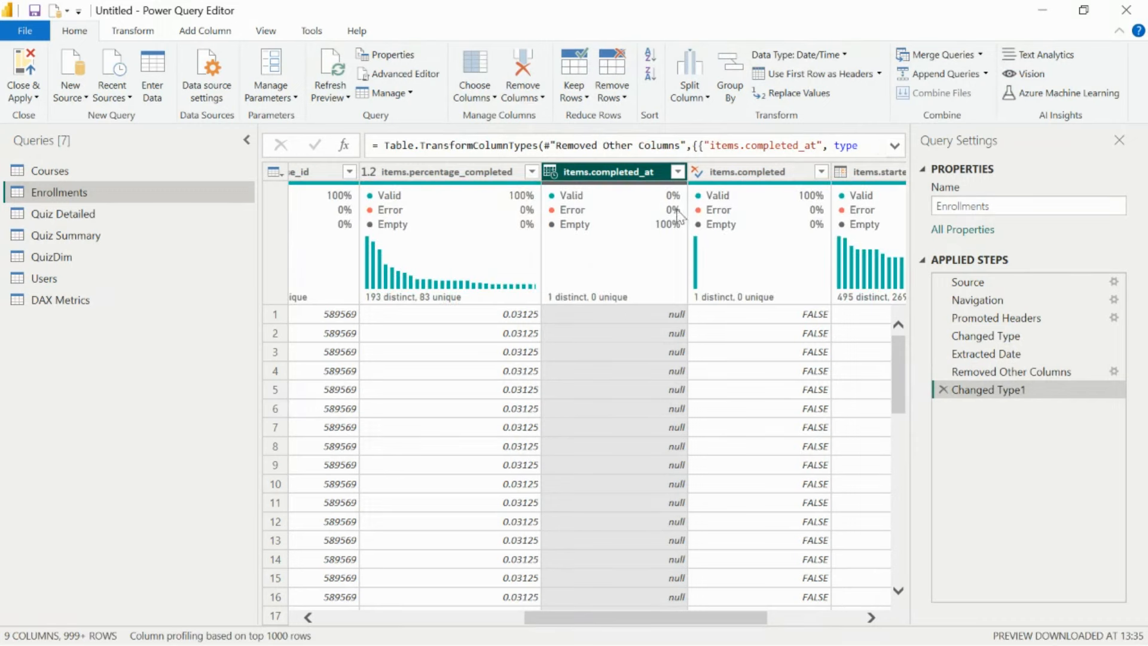
- Transform items.completed_at to Date Only, apply the query changes and review the completion-date card and matrix
mouse_move(629, 193)
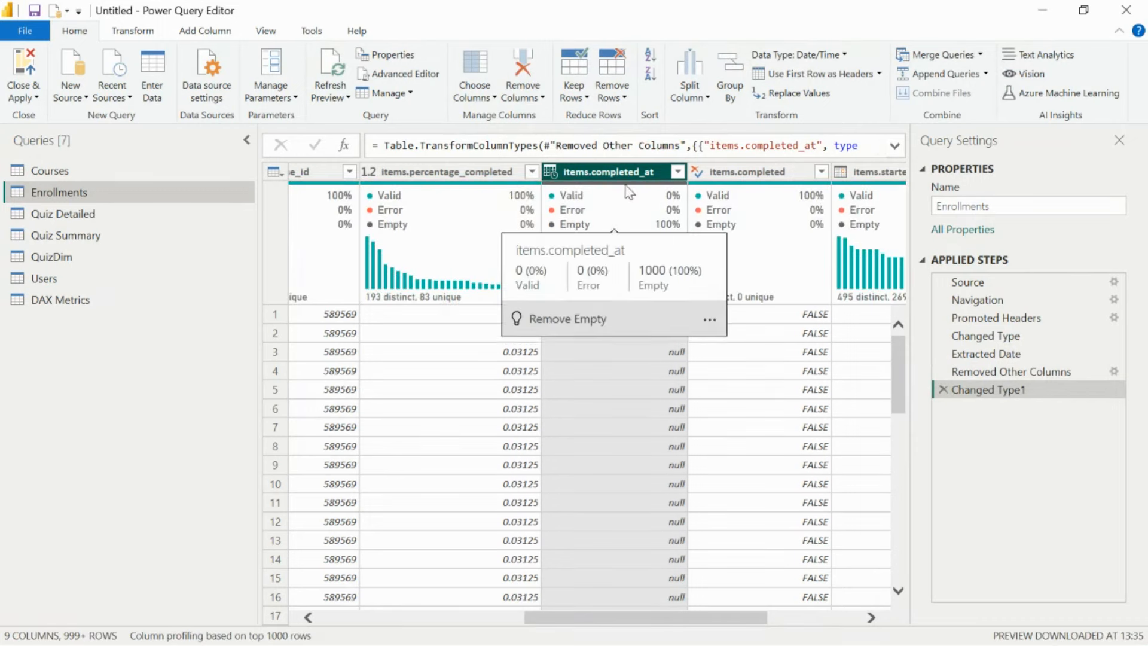
right_click(592, 181)
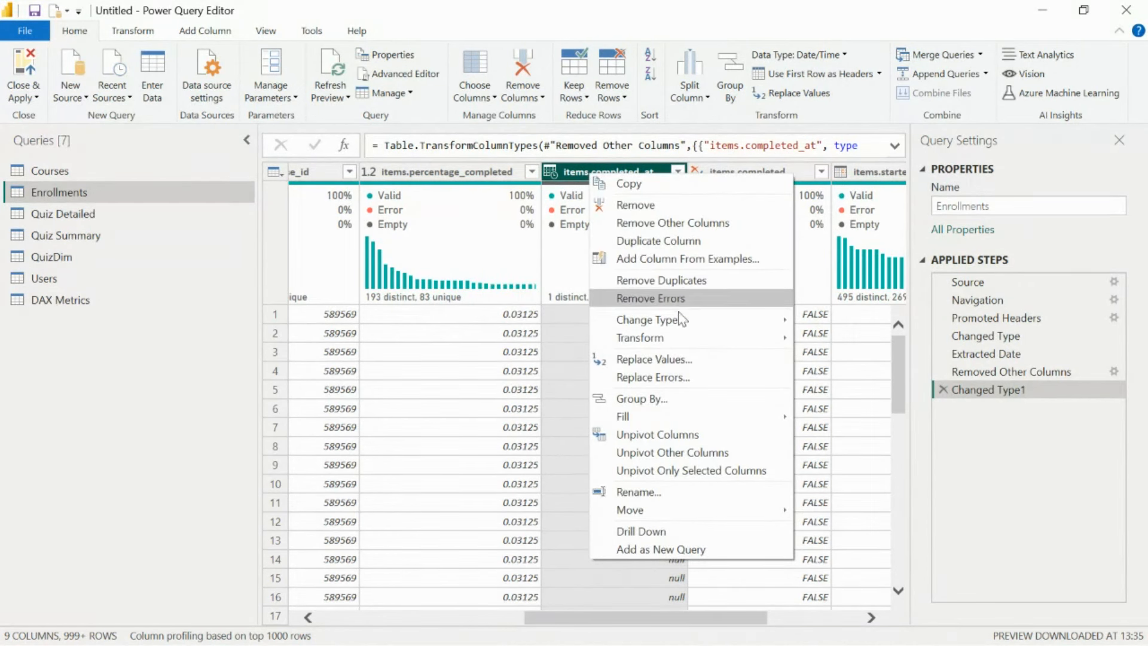
mouse_move(720, 338)
click(812, 344)
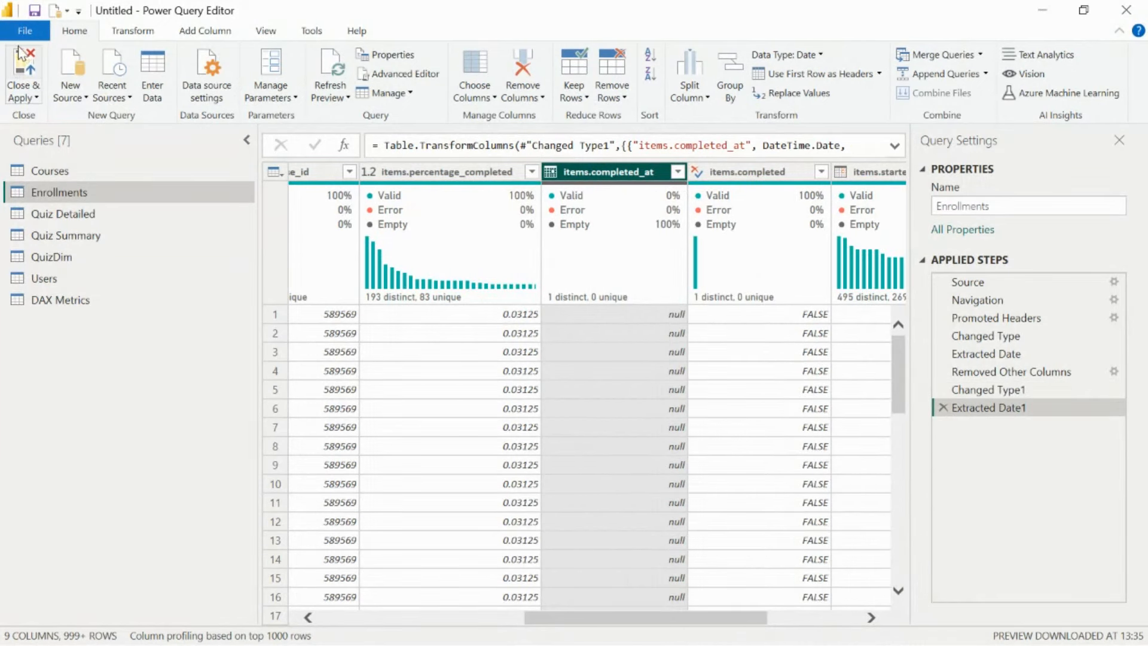
click(24, 67)
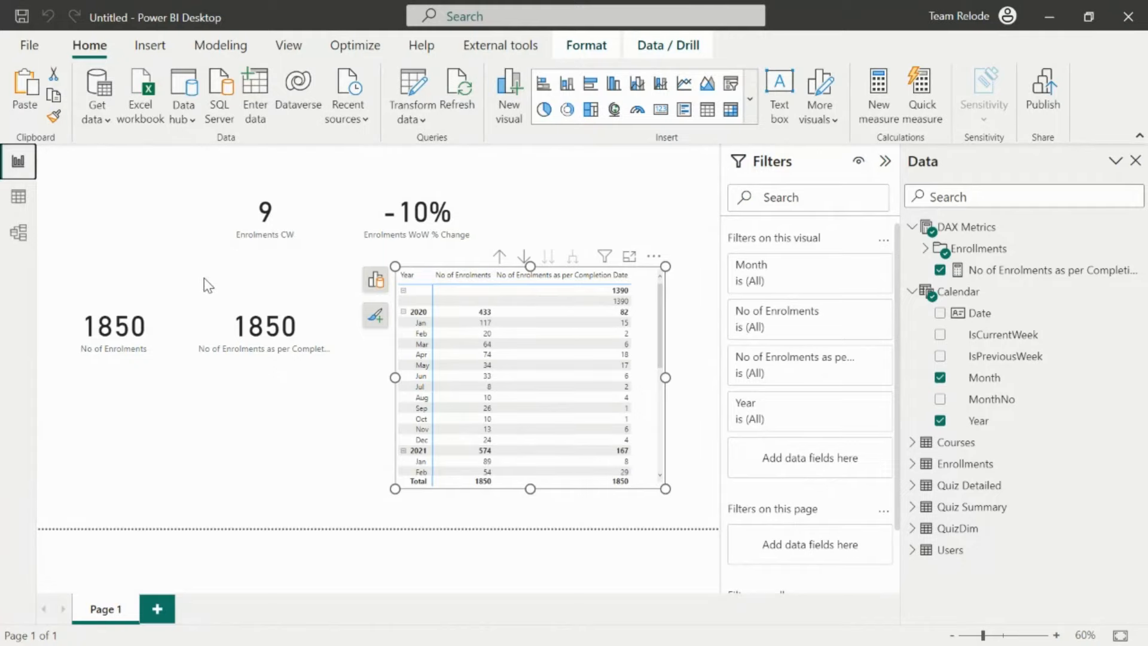
mouse_move(176, 281)
mouse_down()
mouse_move(328, 376)
mouse_move(356, 377)
mouse_up()
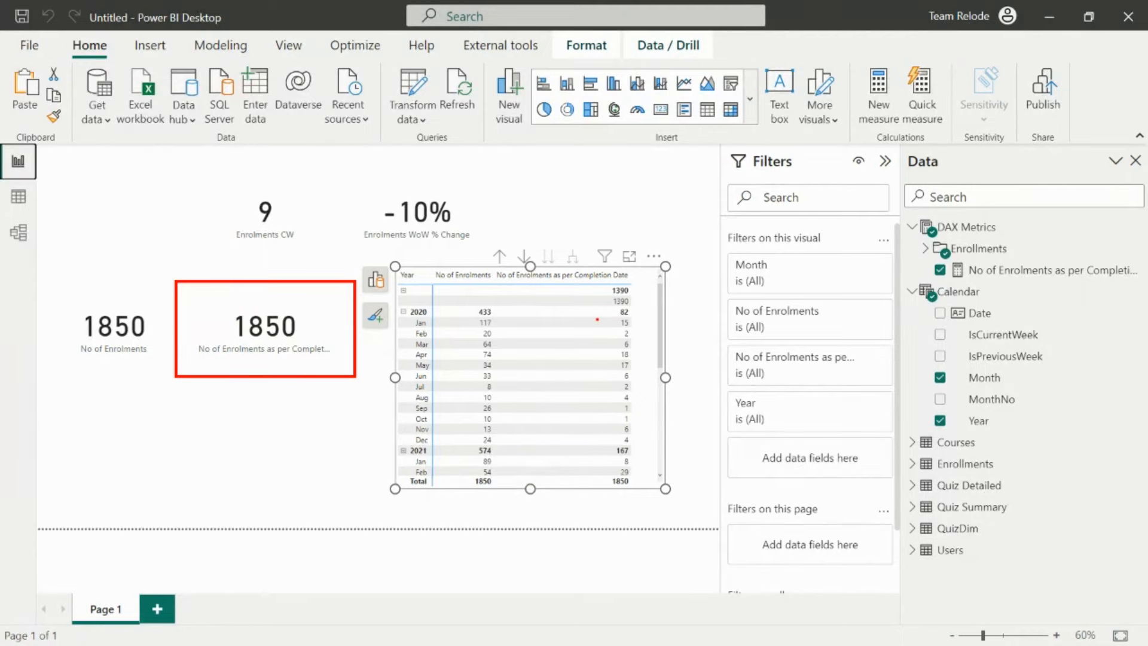
- Examine the monthly completion-date counts in the matrix and the COUNT expression of the No of Enrolments as per Completion Date measure
mouse_move(600, 320)
mouse_down()
mouse_move(641, 329)
mouse_move(621, 339)
mouse_move(641, 357)
mouse_up()
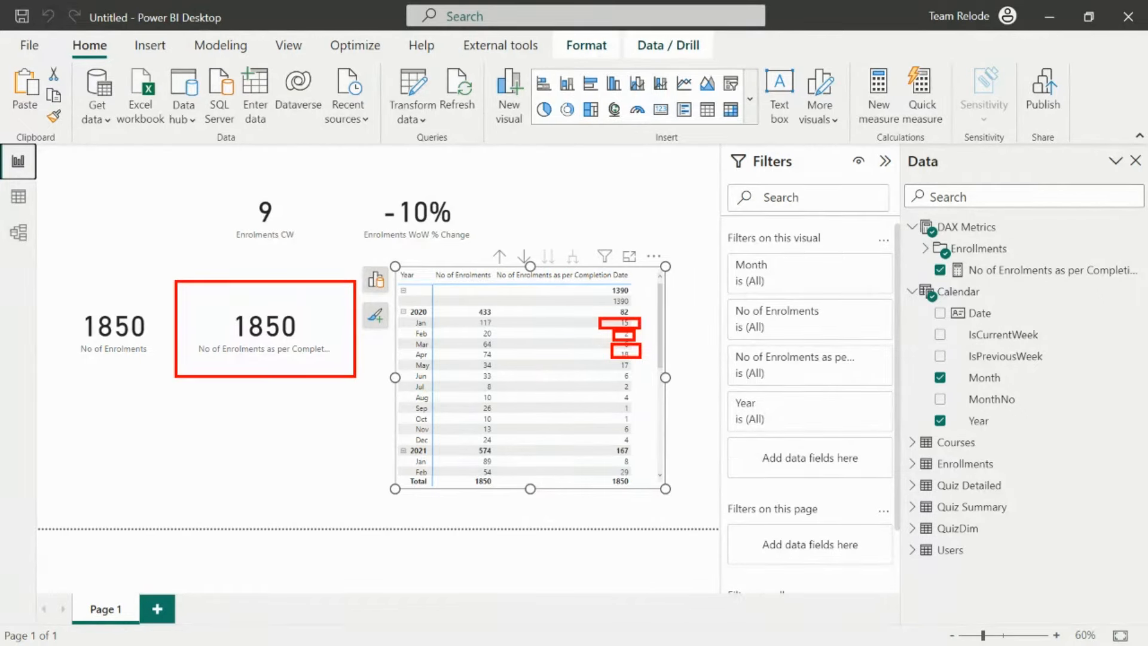
key(Escape)
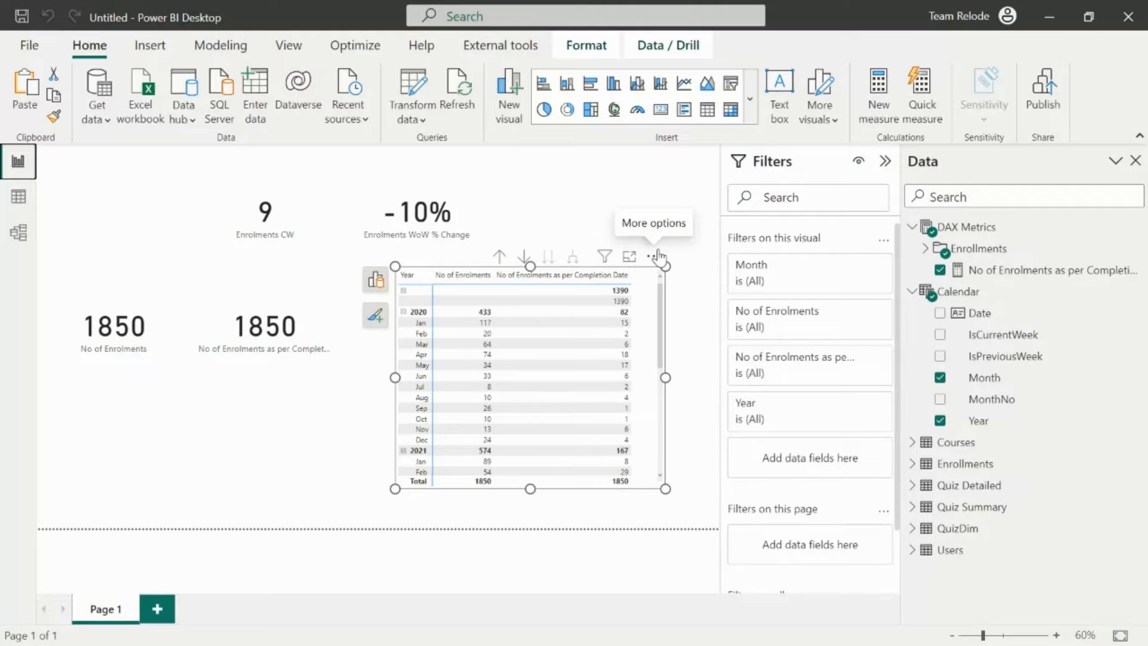
drag(659, 296, 681, 276)
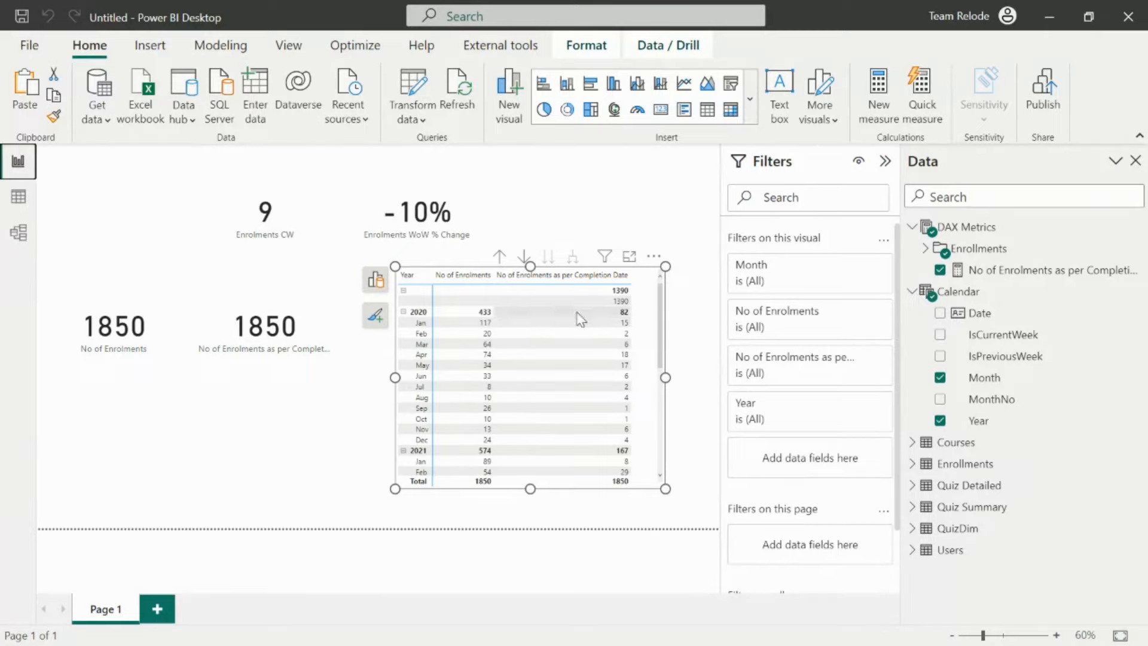
click(1034, 272)
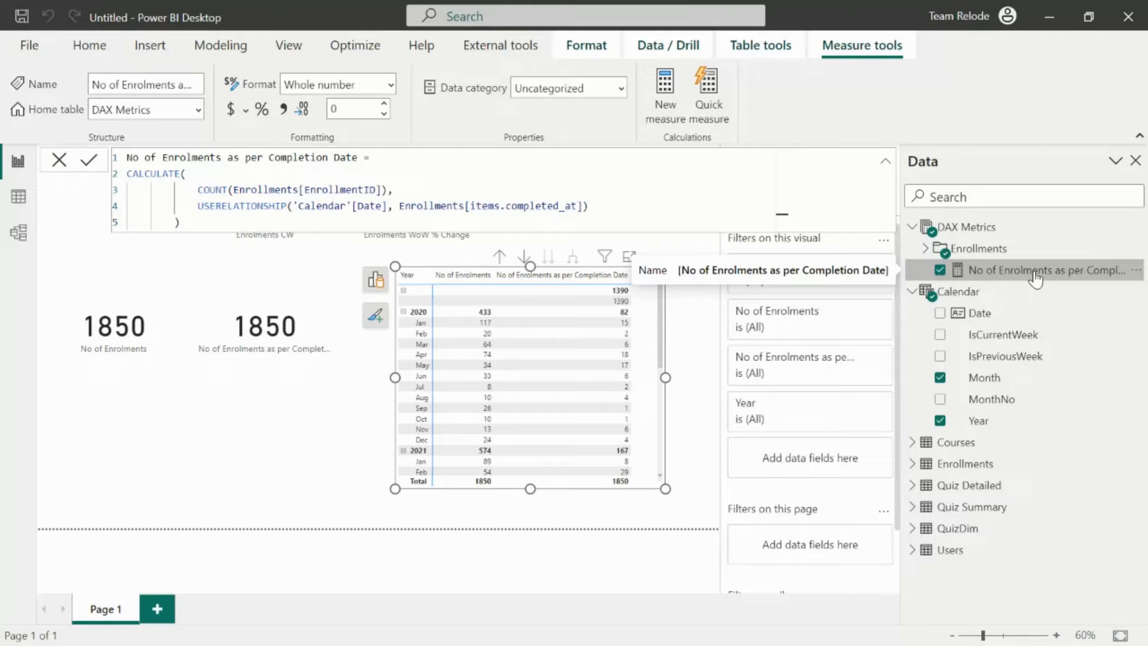
click(924, 250)
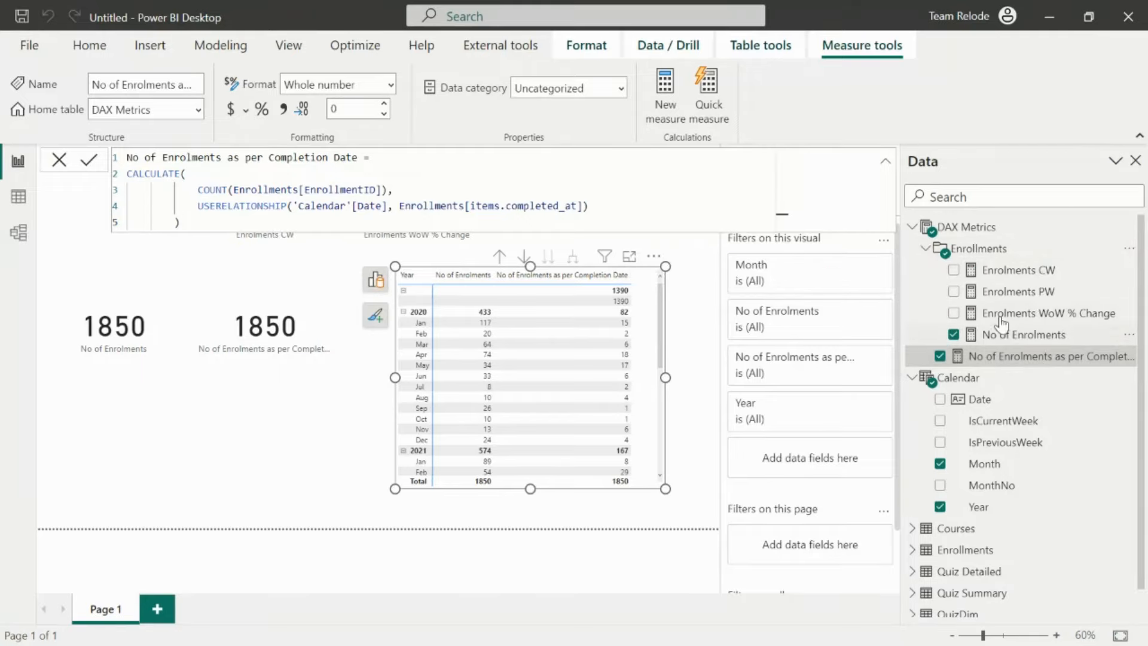
click(926, 251)
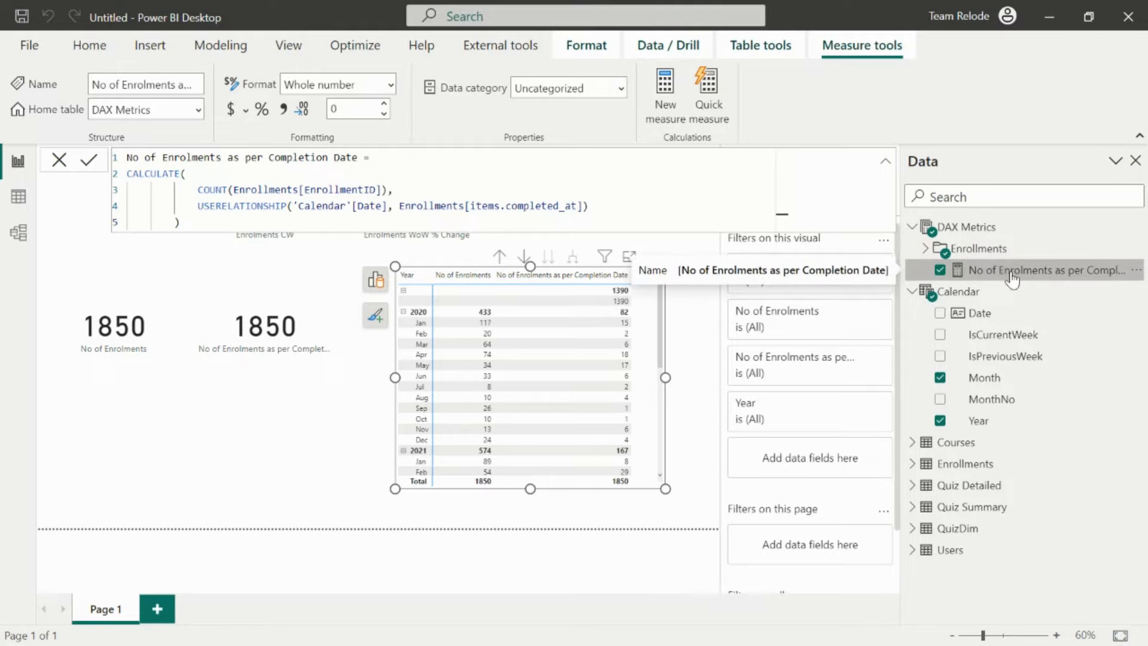
drag(387, 191, 199, 187)
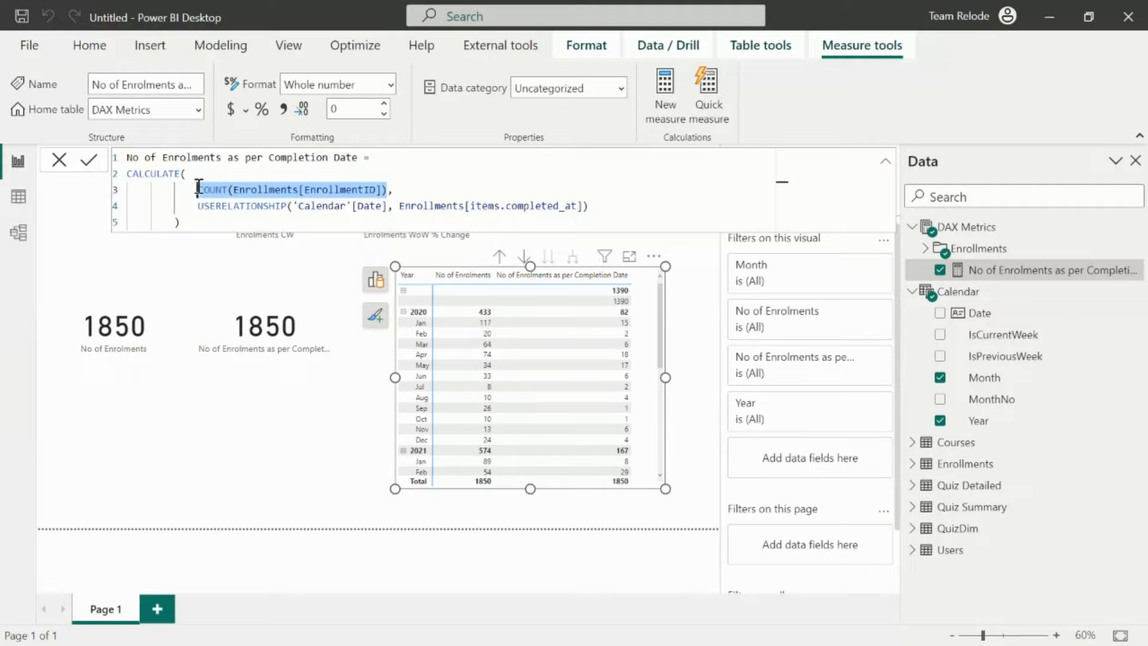
- Clear all filters from the Enrollments table in the table view
click(20, 199)
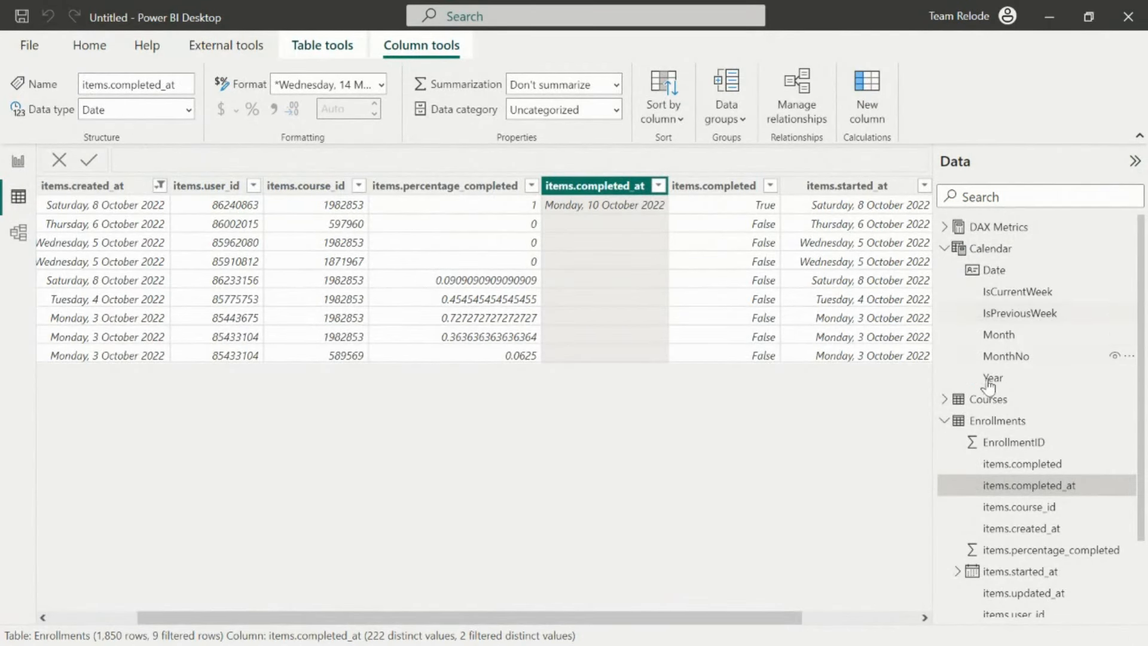
click(998, 422)
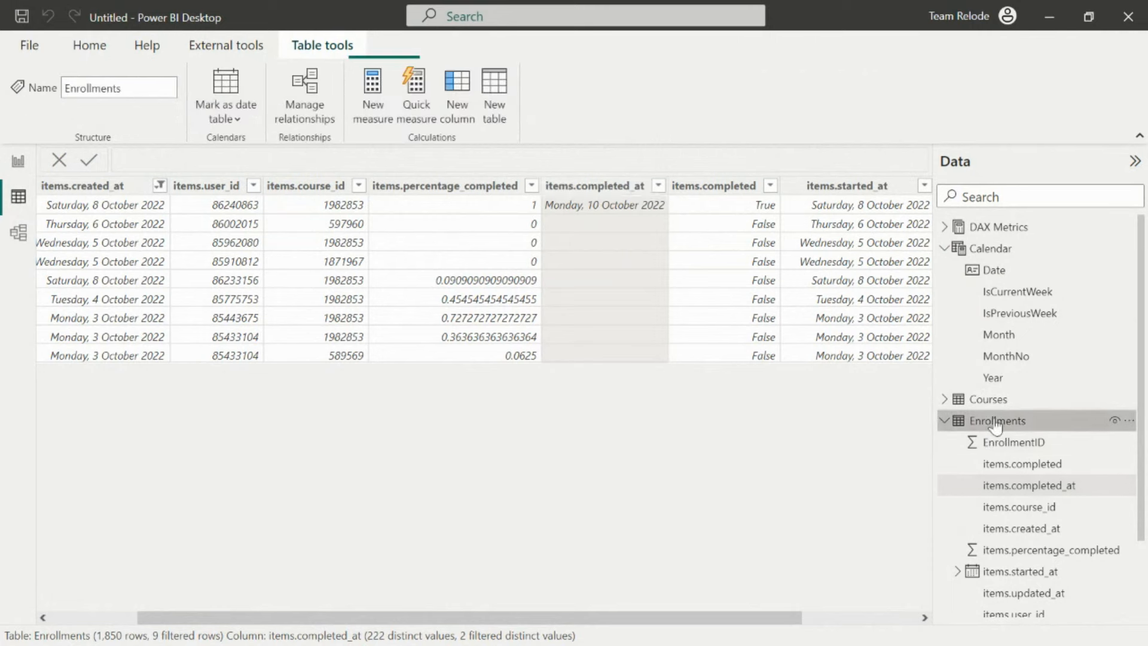
click(657, 188)
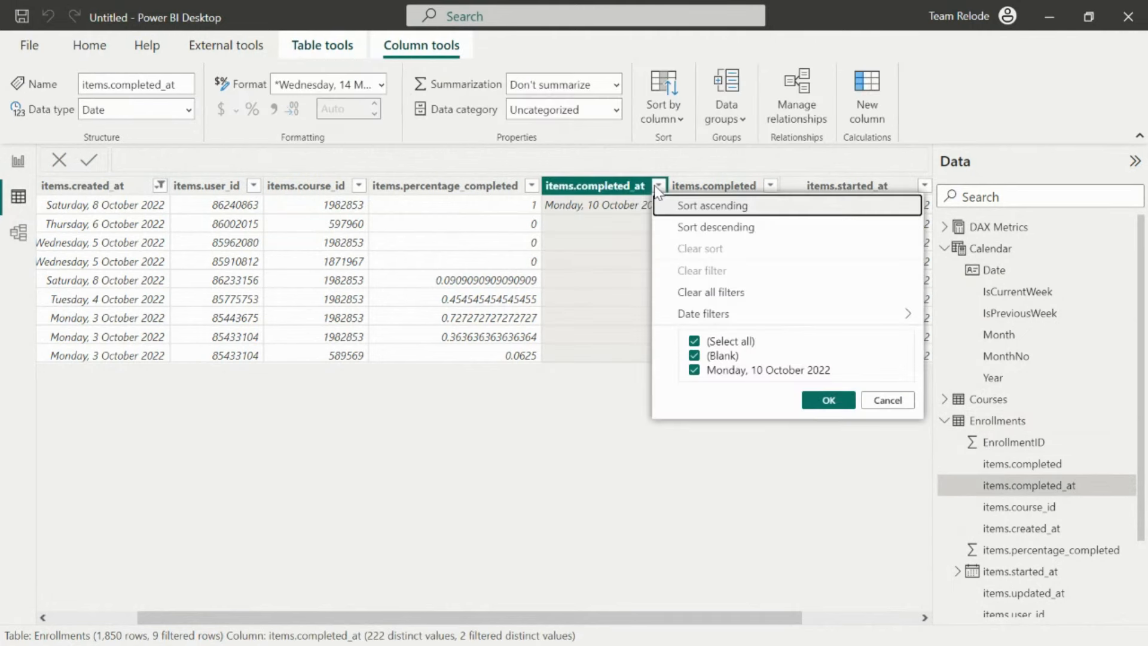
click(729, 297)
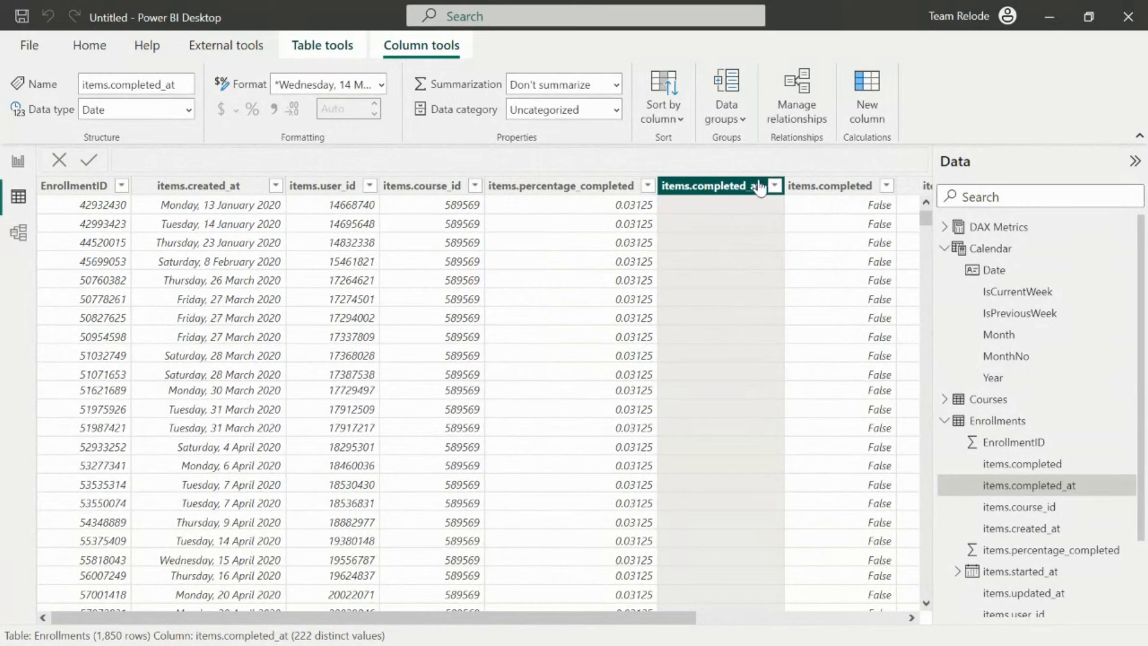
- Filter the Enrollments table's items.completed column to True only and check the filtered row count
click(84, 188)
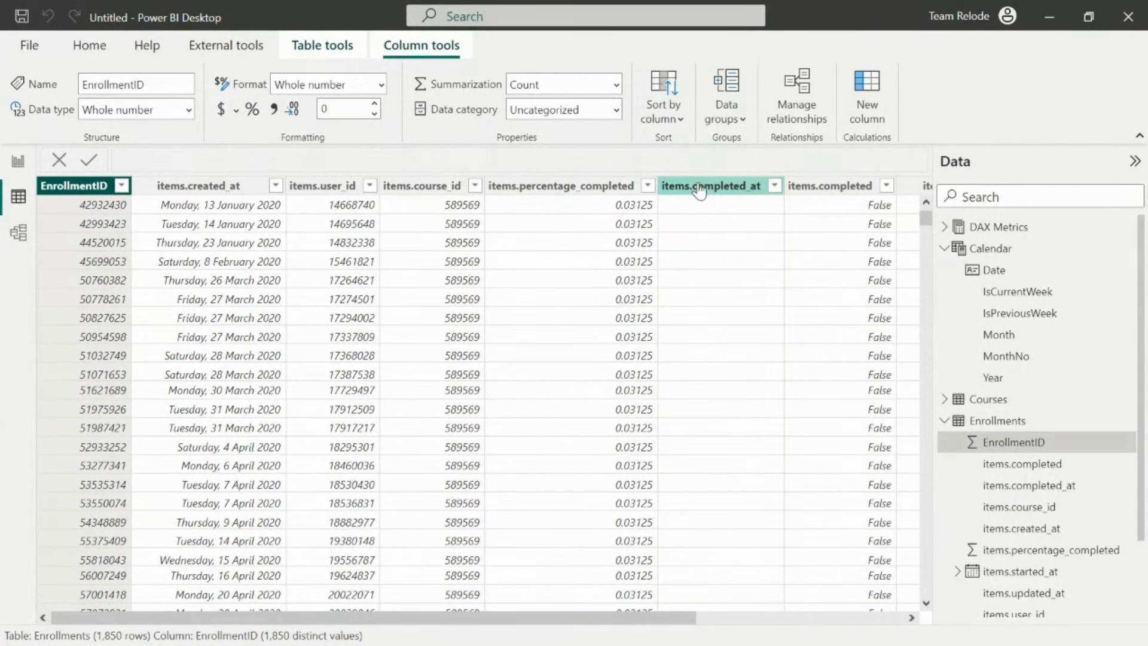
click(720, 186)
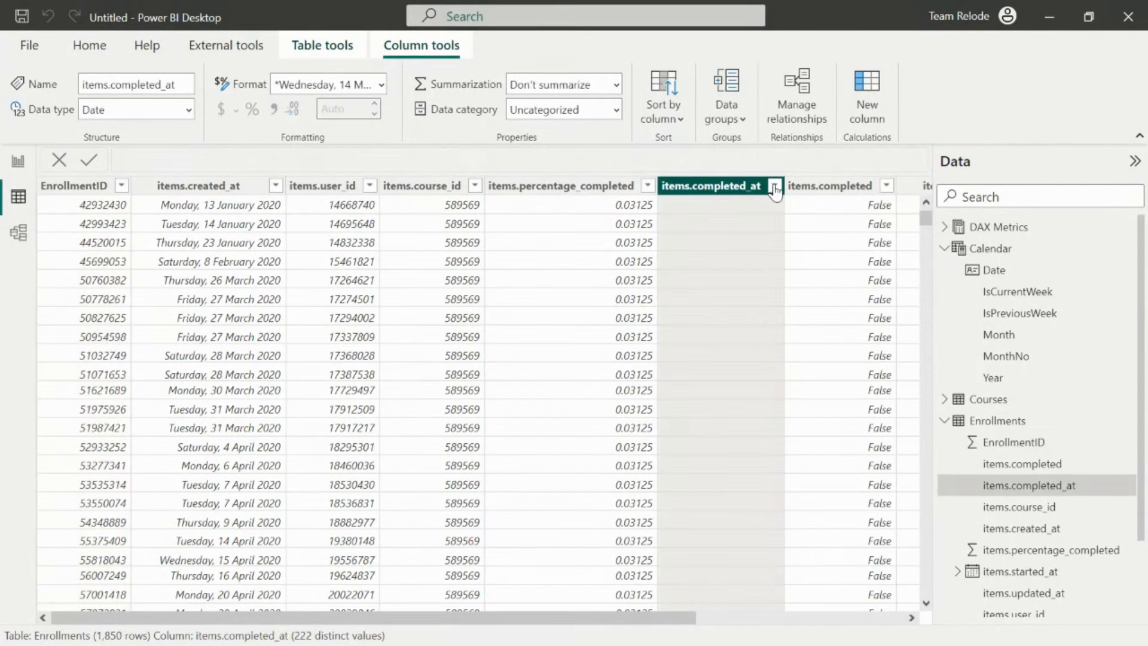
click(774, 187)
click(775, 187)
click(887, 186)
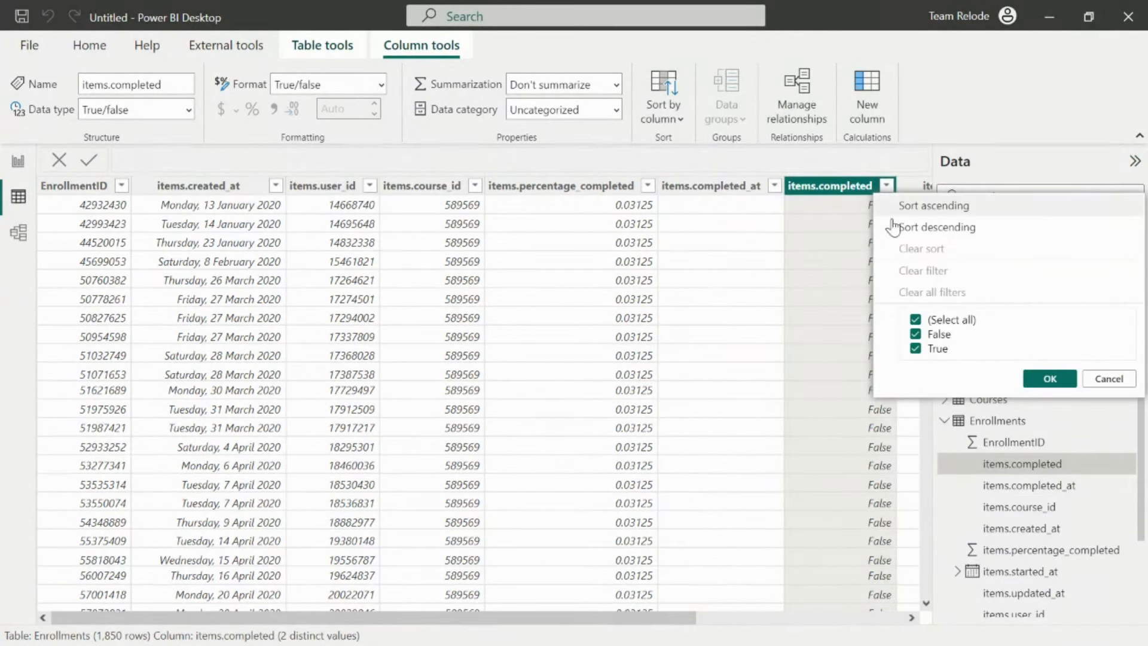
click(917, 336)
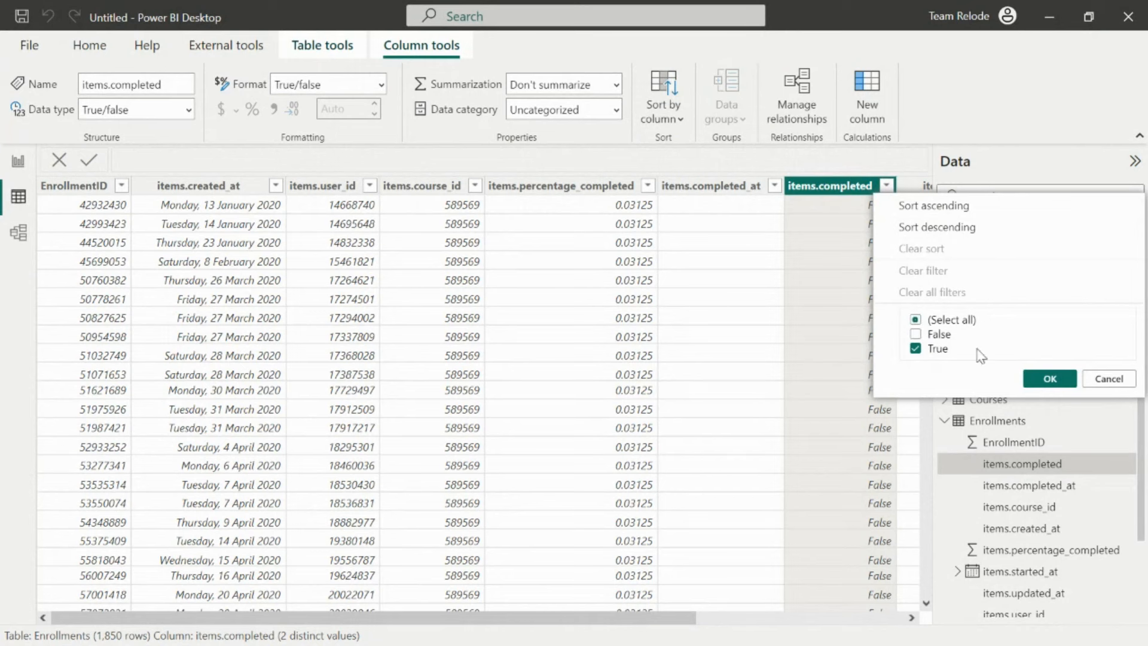
click(1047, 380)
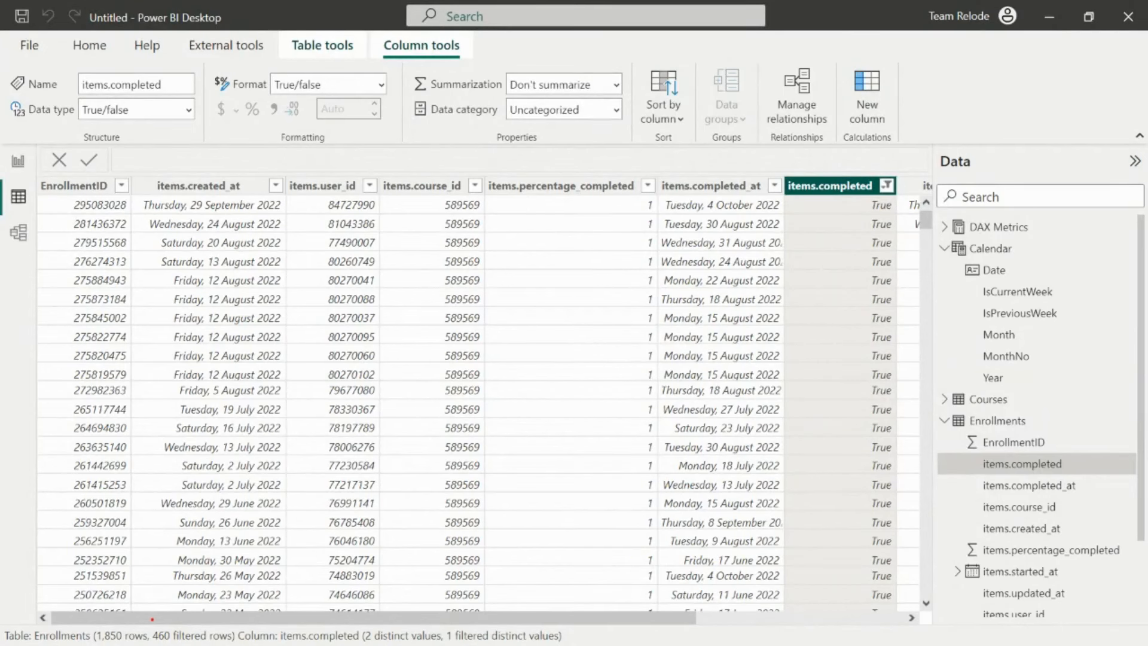
mouse_move(152, 619)
mouse_down()
mouse_move(182, 645)
mouse_move(238, 645)
mouse_up()
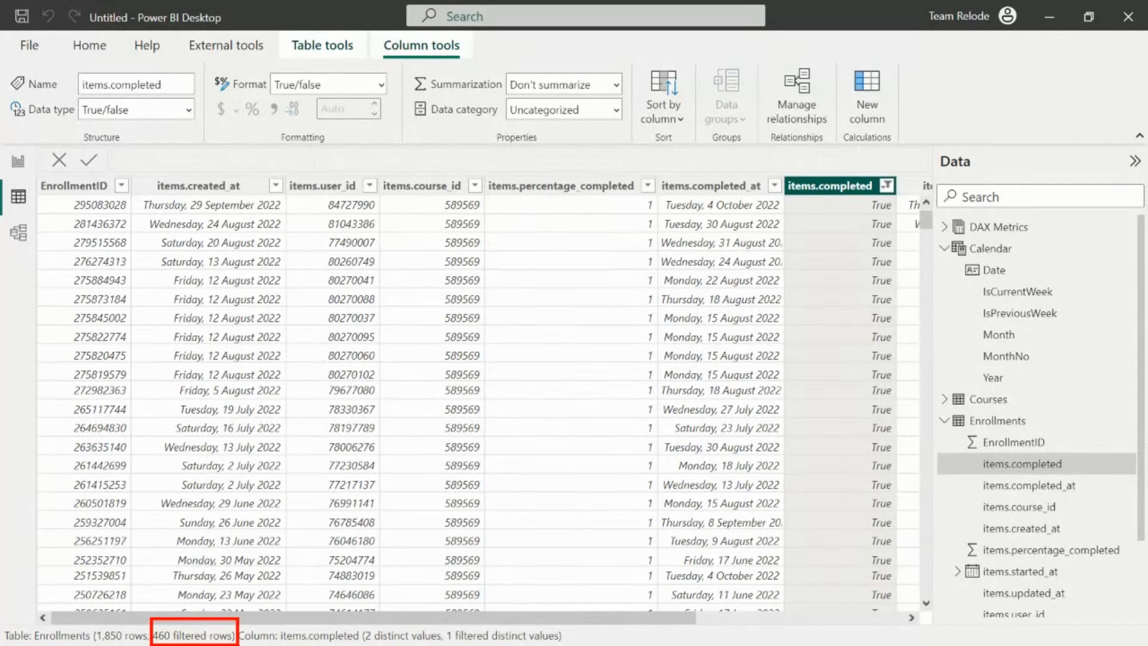
key(Escape)
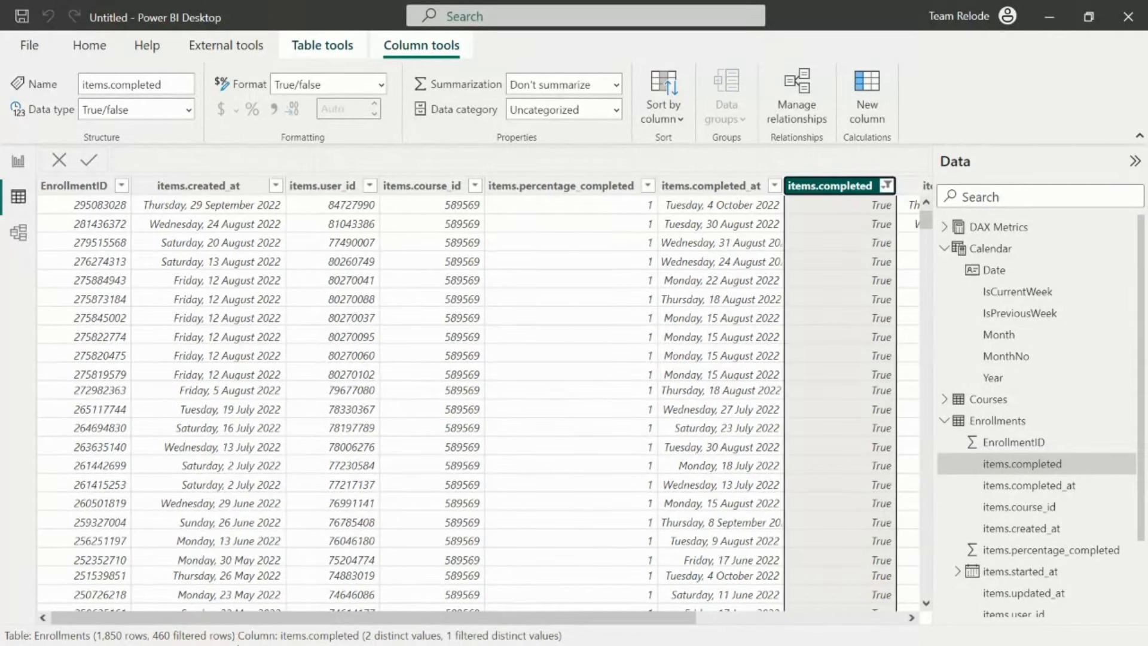
- Review the COUNT(Enrollments[EnrollmentID]) expression in the completion-date measure against the filtered Enrollments rows
click(19, 162)
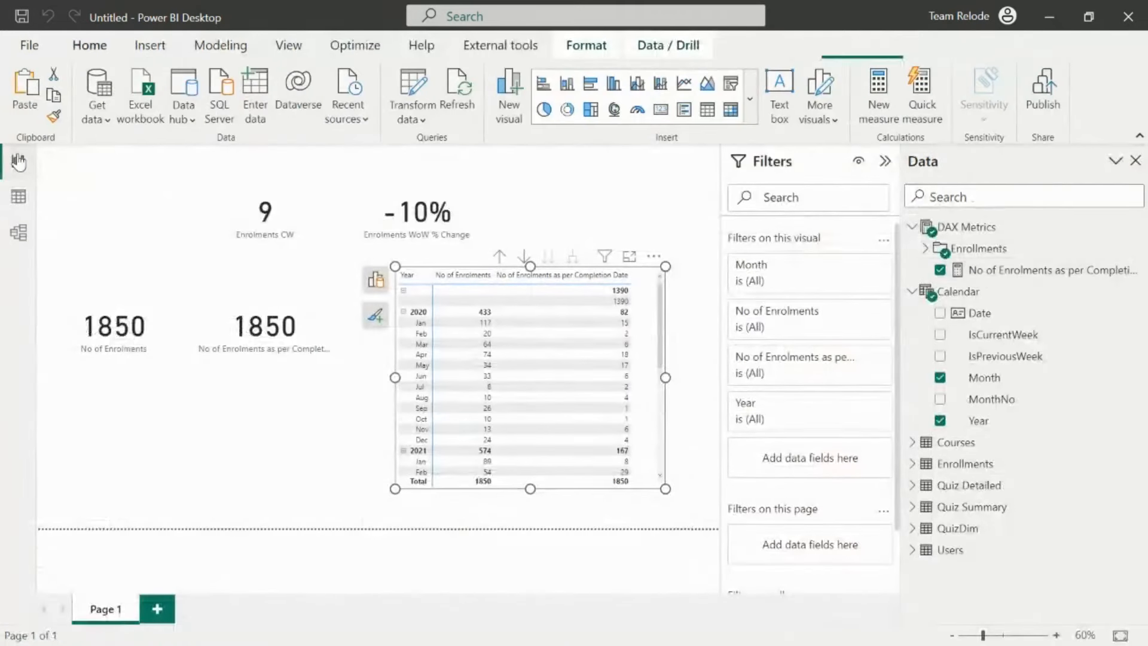
click(1016, 275)
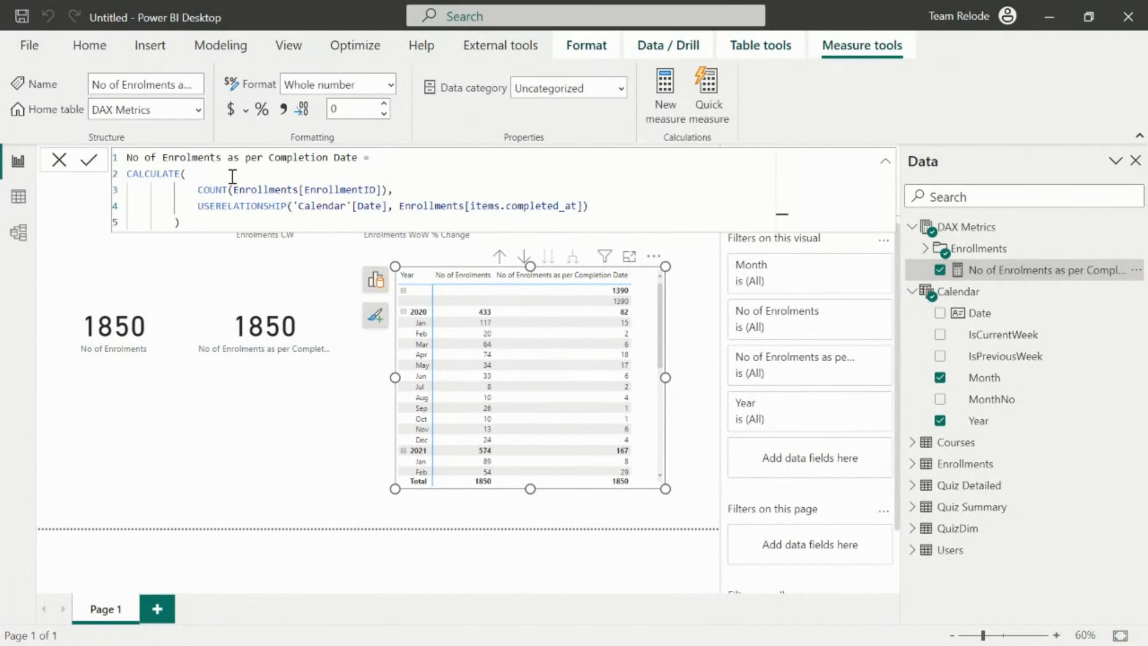
drag(197, 190, 387, 185)
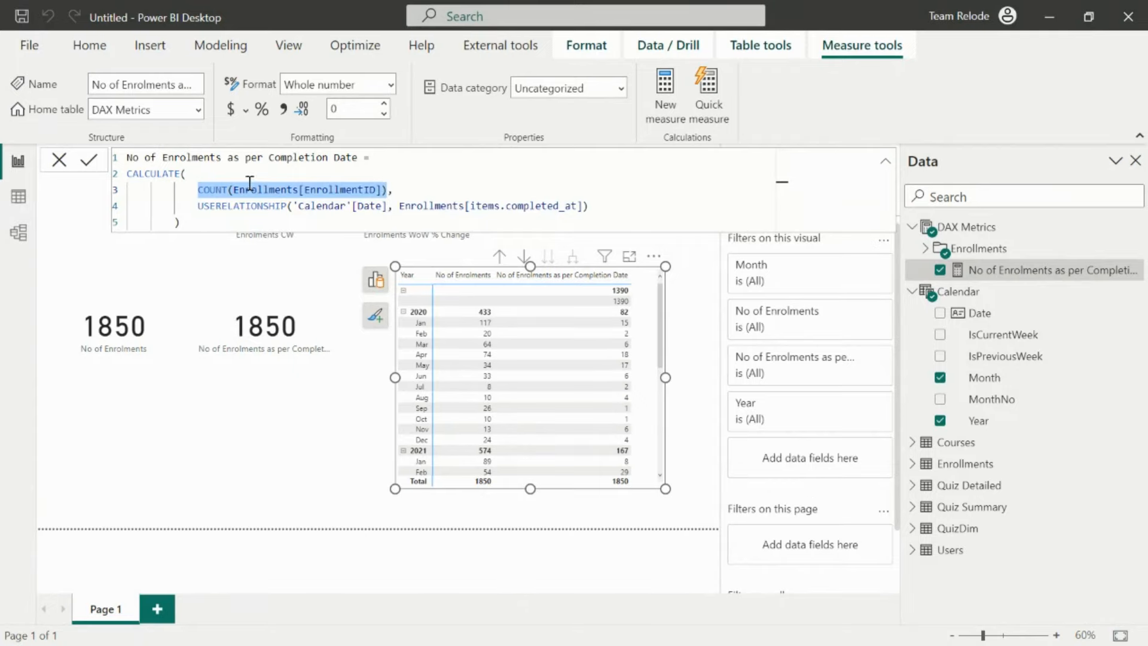
double_click(228, 189)
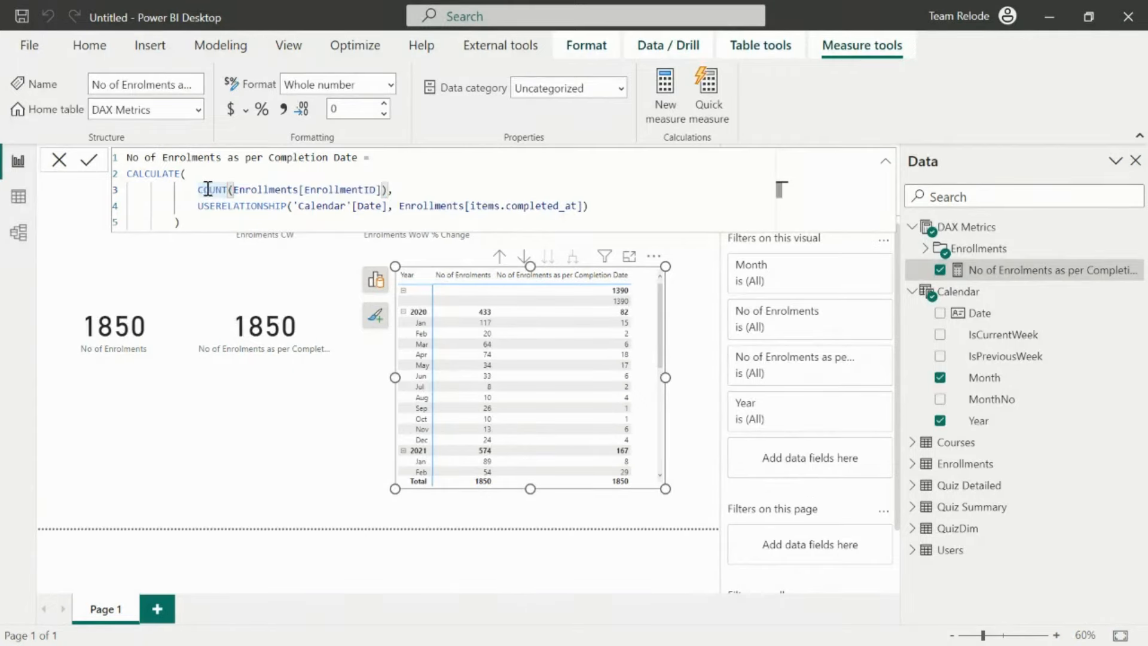
drag(201, 189, 387, 189)
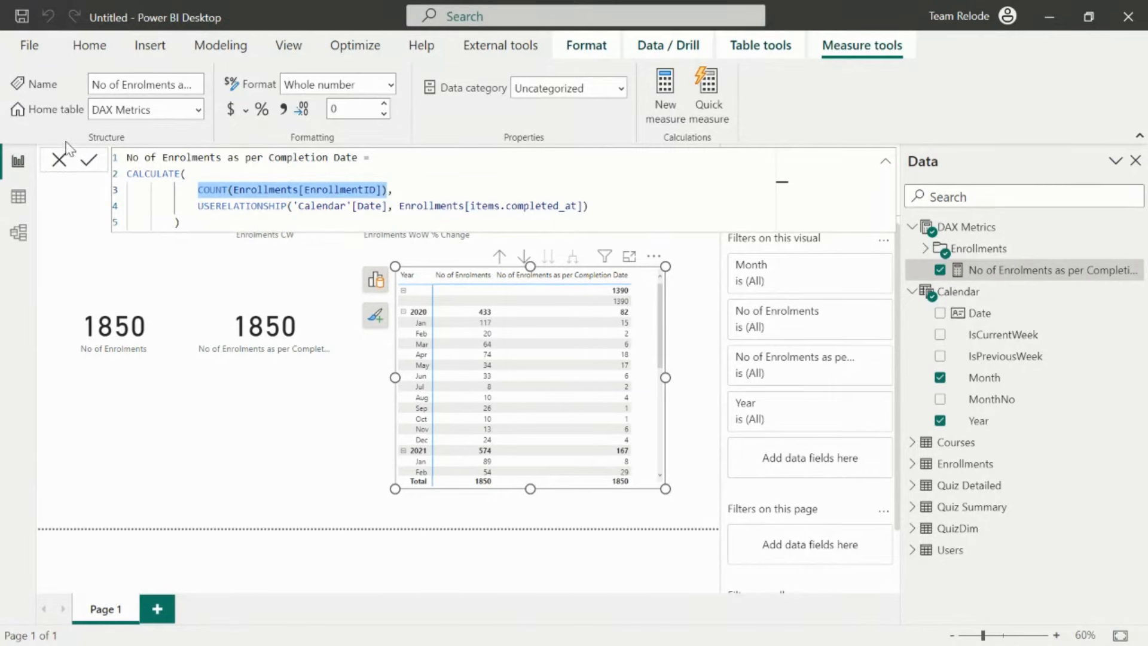
click(18, 197)
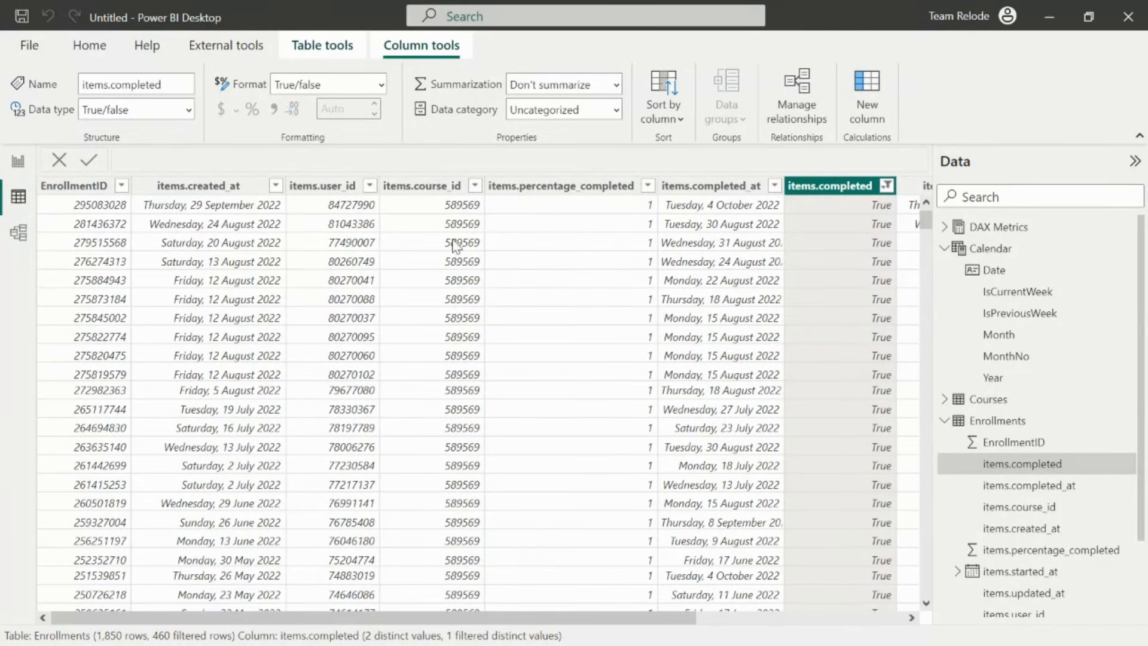
click(18, 163)
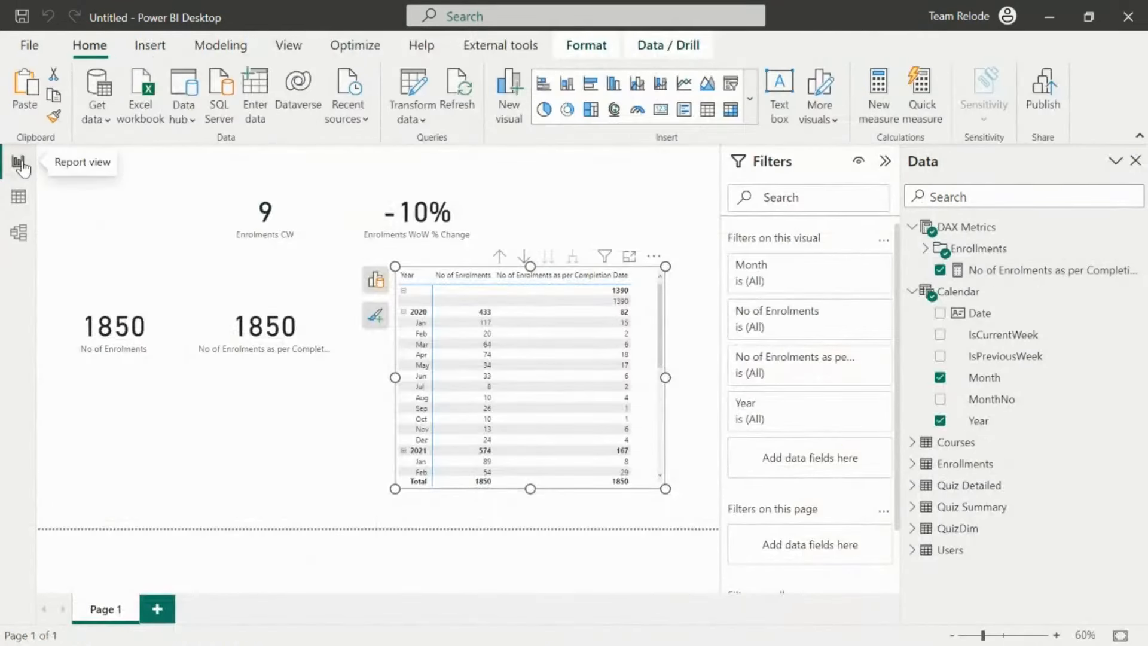
- Change the COUNT function to COUNTX in the No of Enrolments as per Completion Date formula
click(1010, 273)
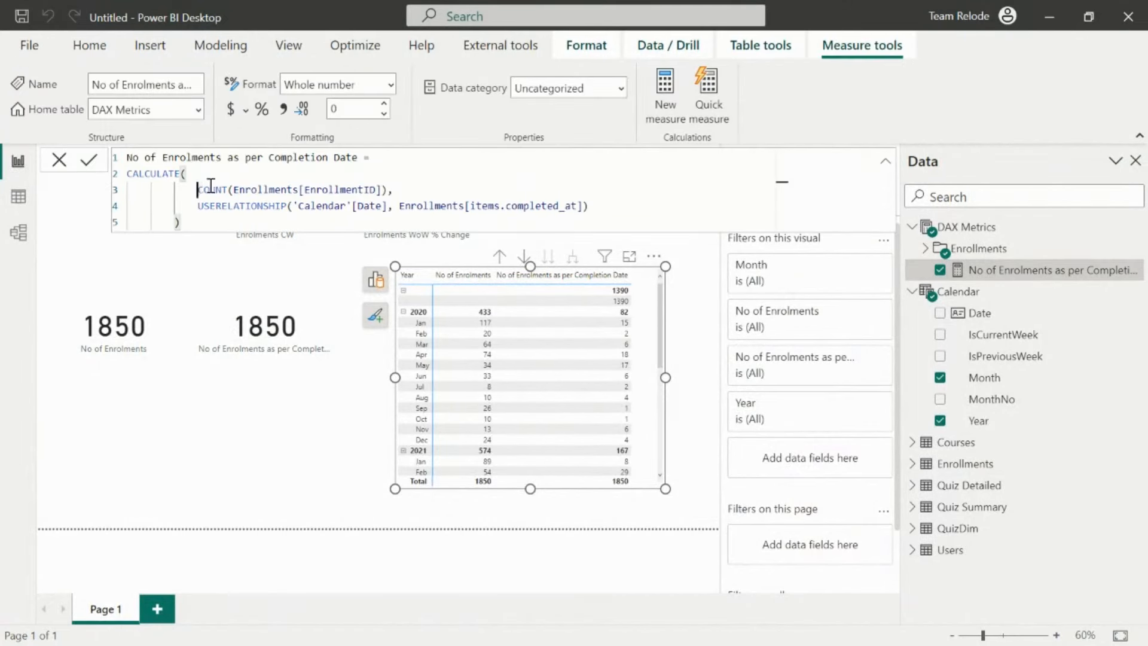
drag(198, 189, 392, 188)
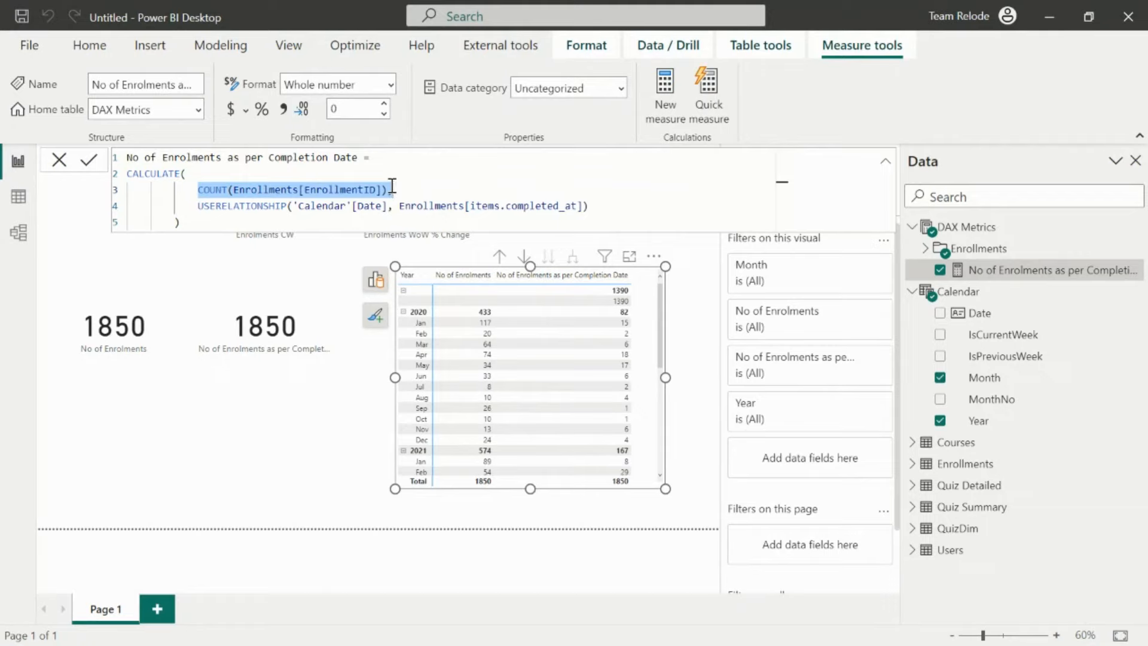
click(230, 187)
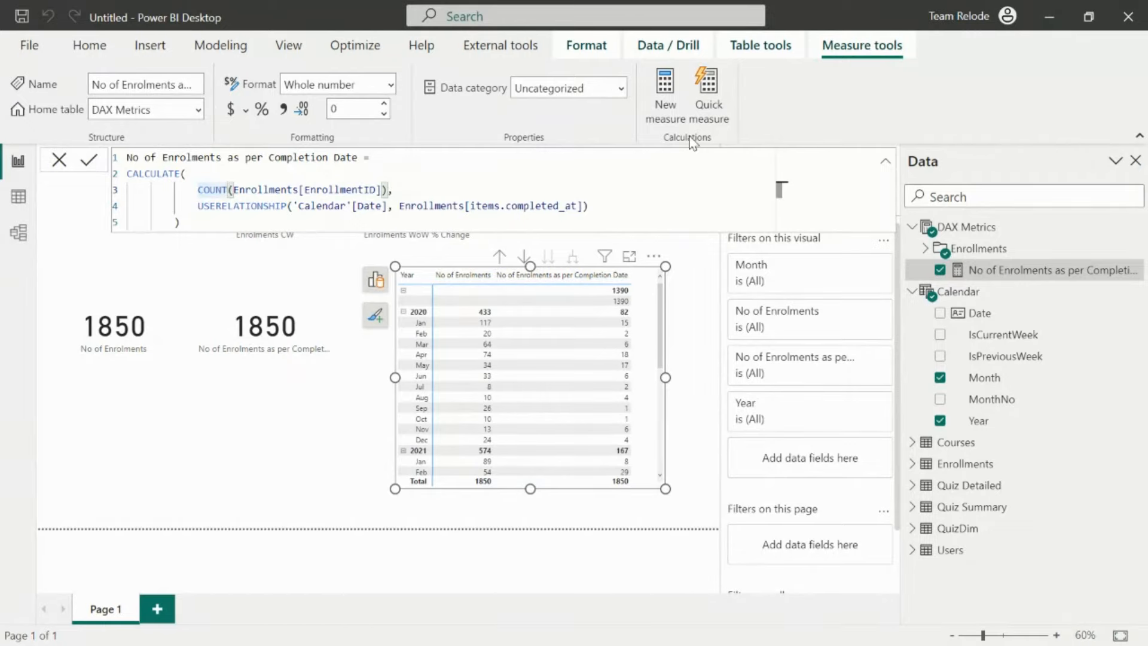
text(X)
key(Tab)
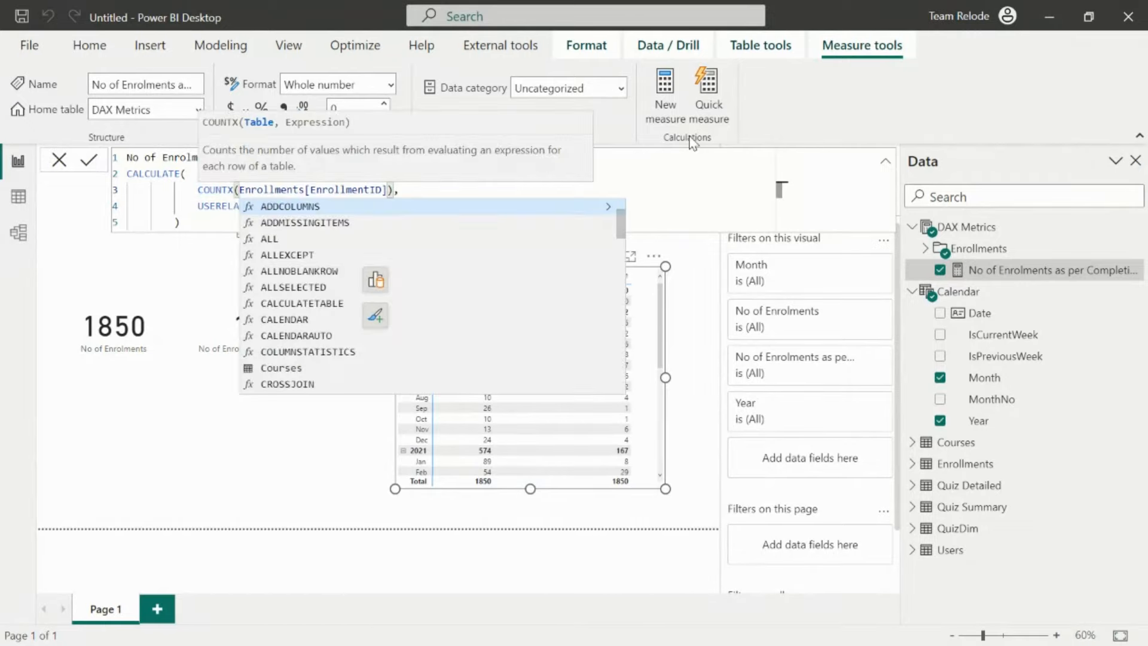
- Replace the COUNTX argument in the completion-date measure with the Enrollments table as its first argument
click(395, 187)
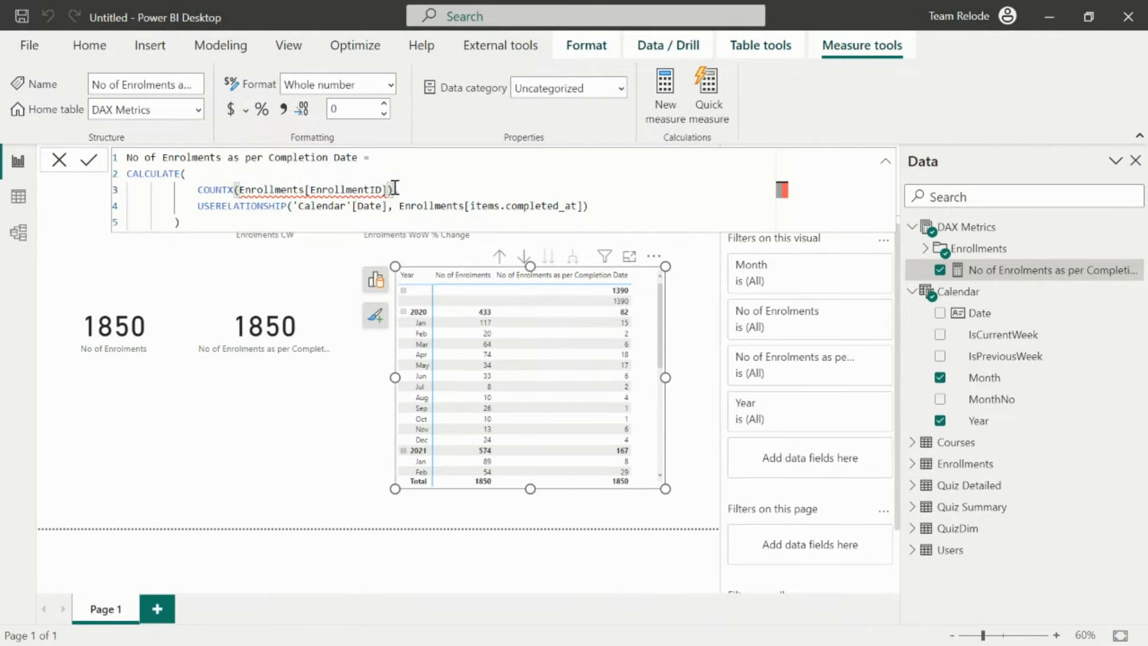
drag(398, 189, 241, 190)
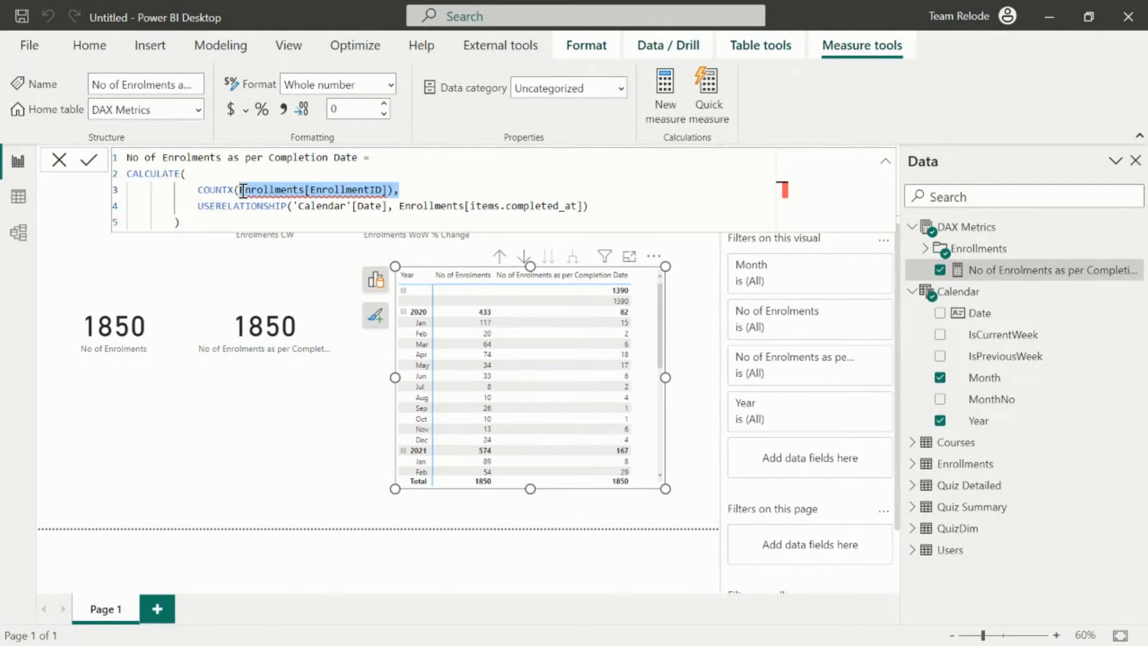
key(BackSpace)
key(BackSpace)
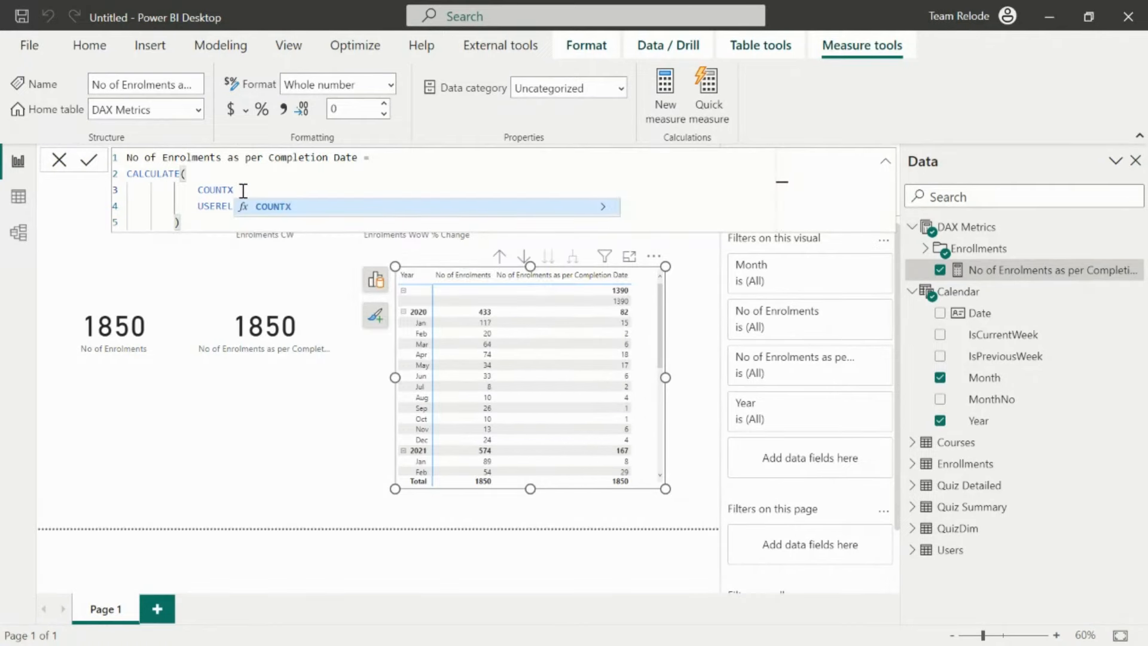
text(()
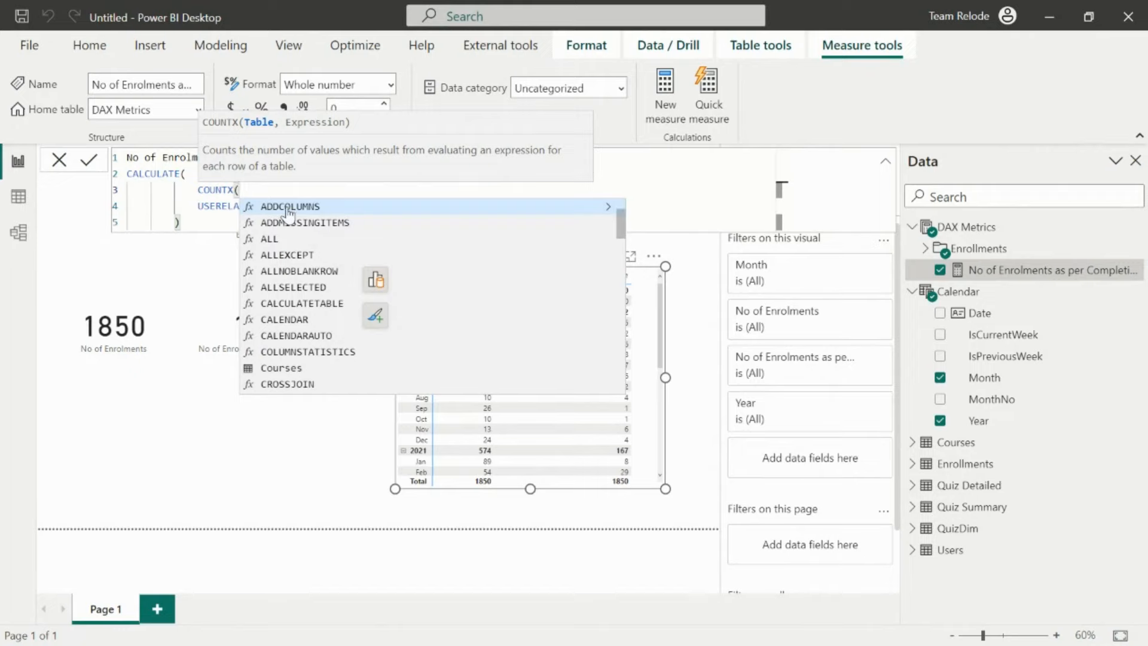
text(Enrollments)
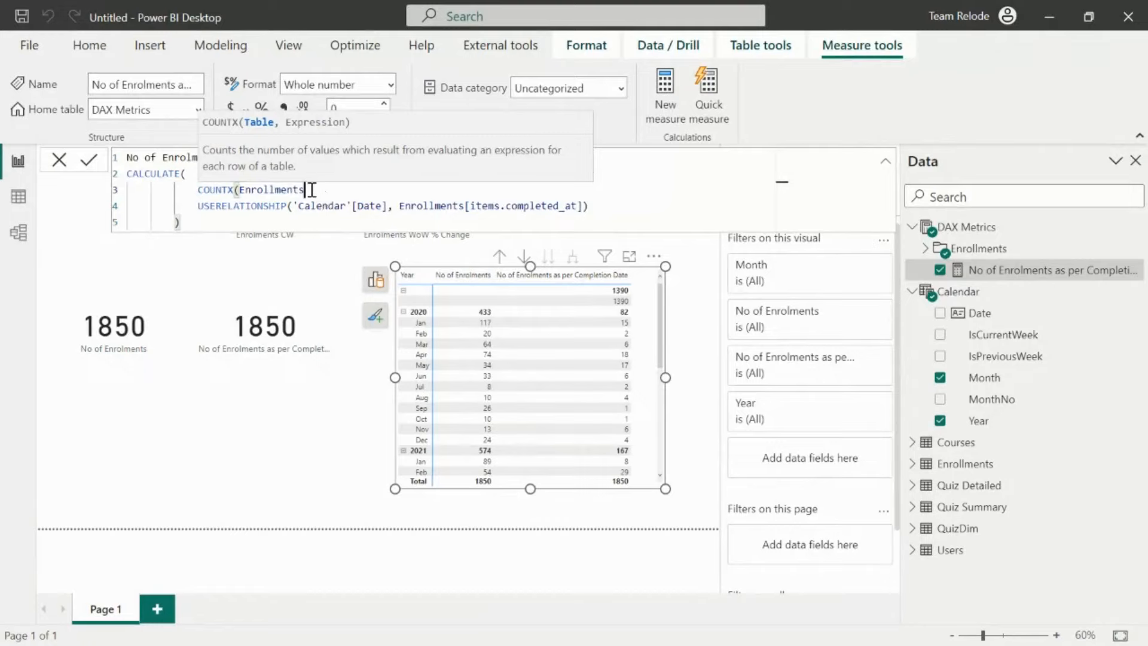
- Wrap the Enrollments table inside COUNTX in a FILTER function
drag(311, 190, 241, 190)
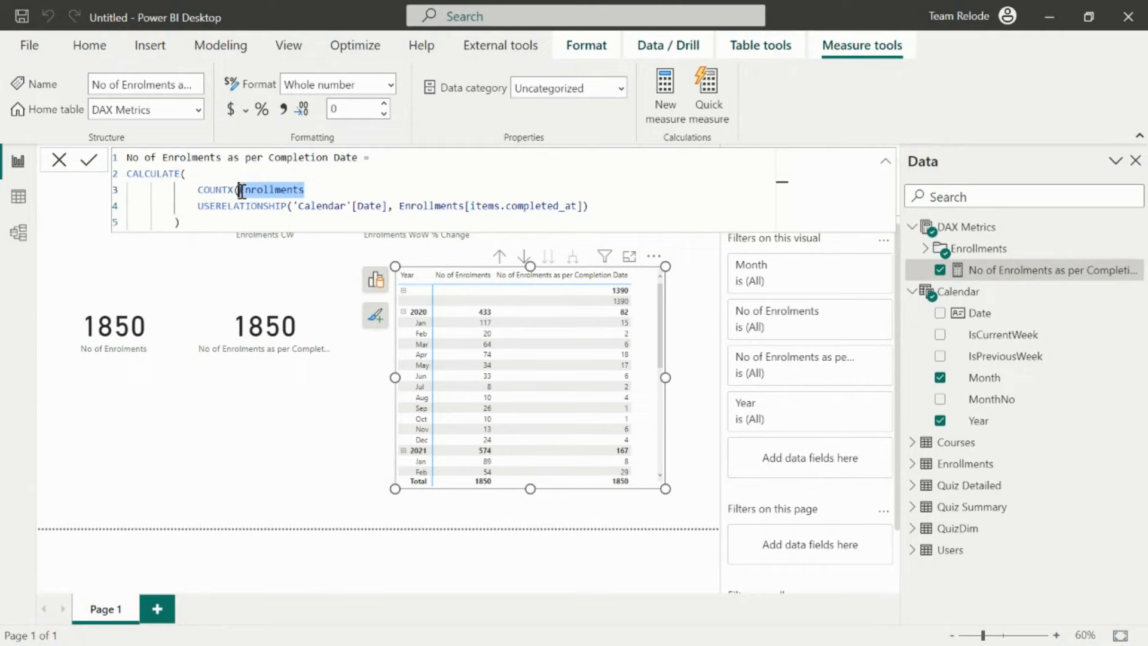
click(308, 190)
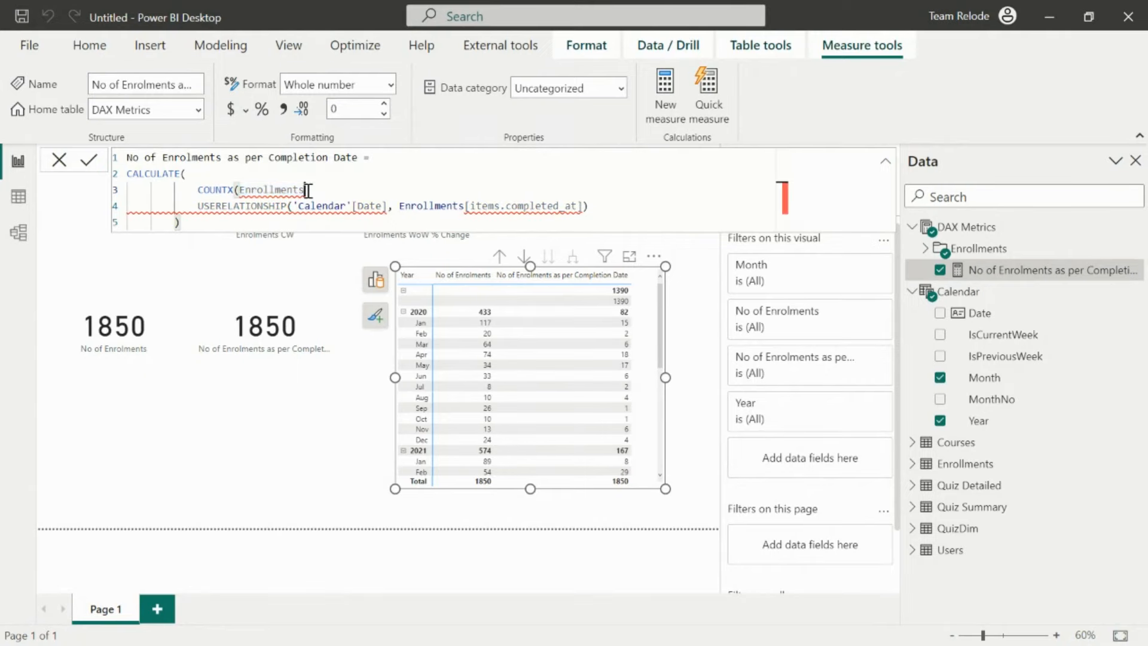
drag(308, 190, 241, 190)
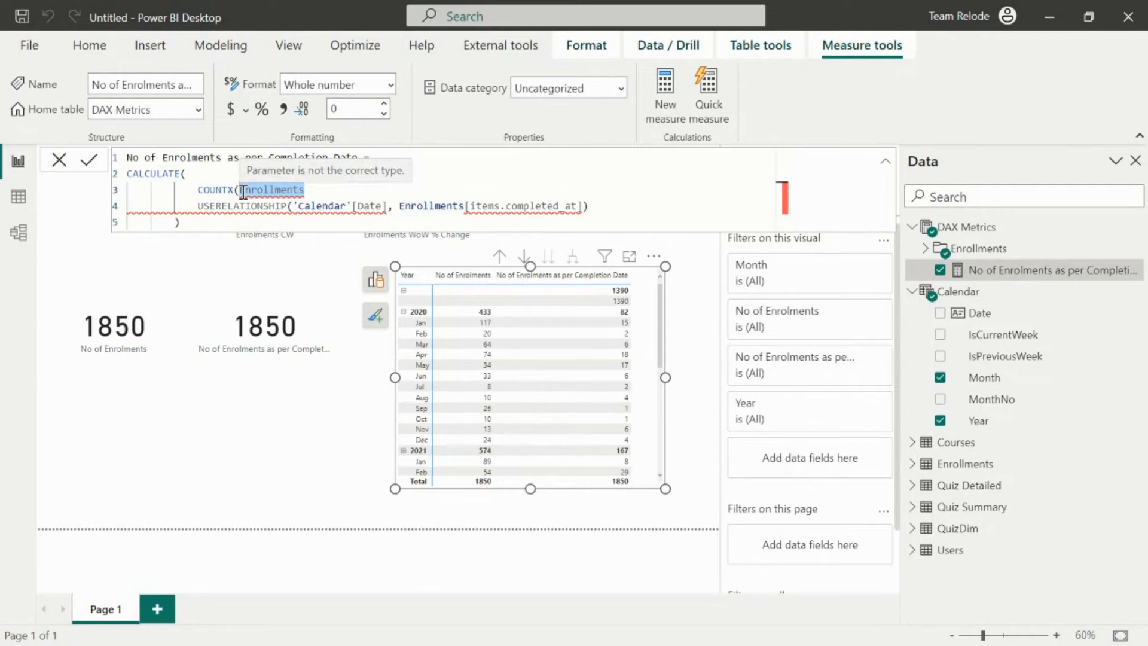
click(242, 190)
text(FILTER()
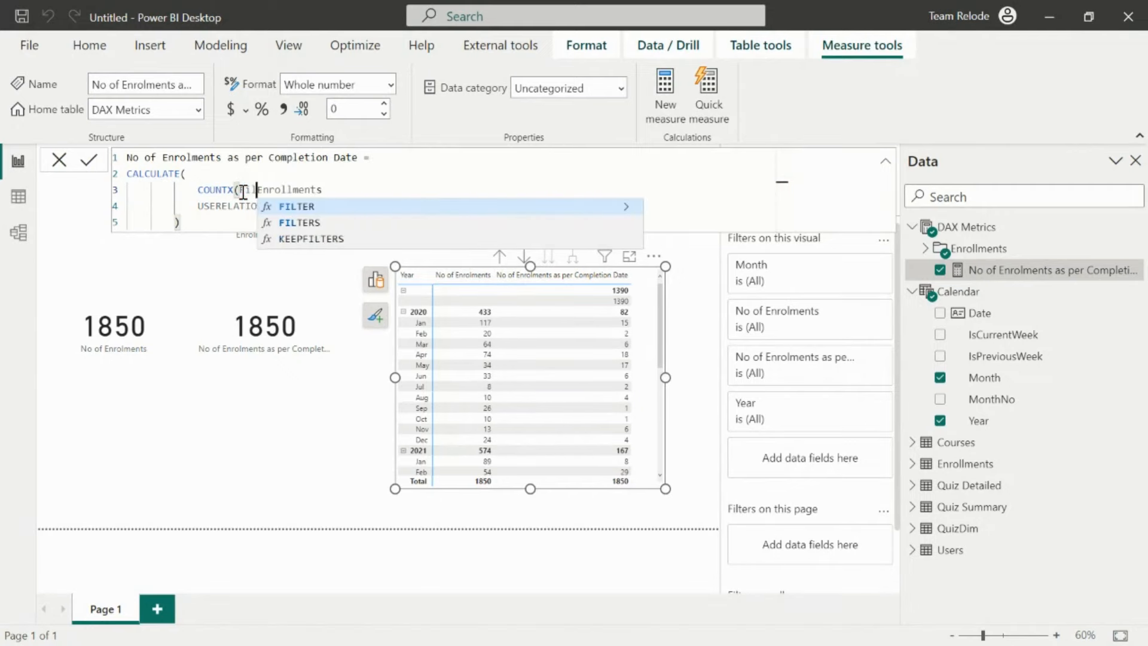
click(355, 190)
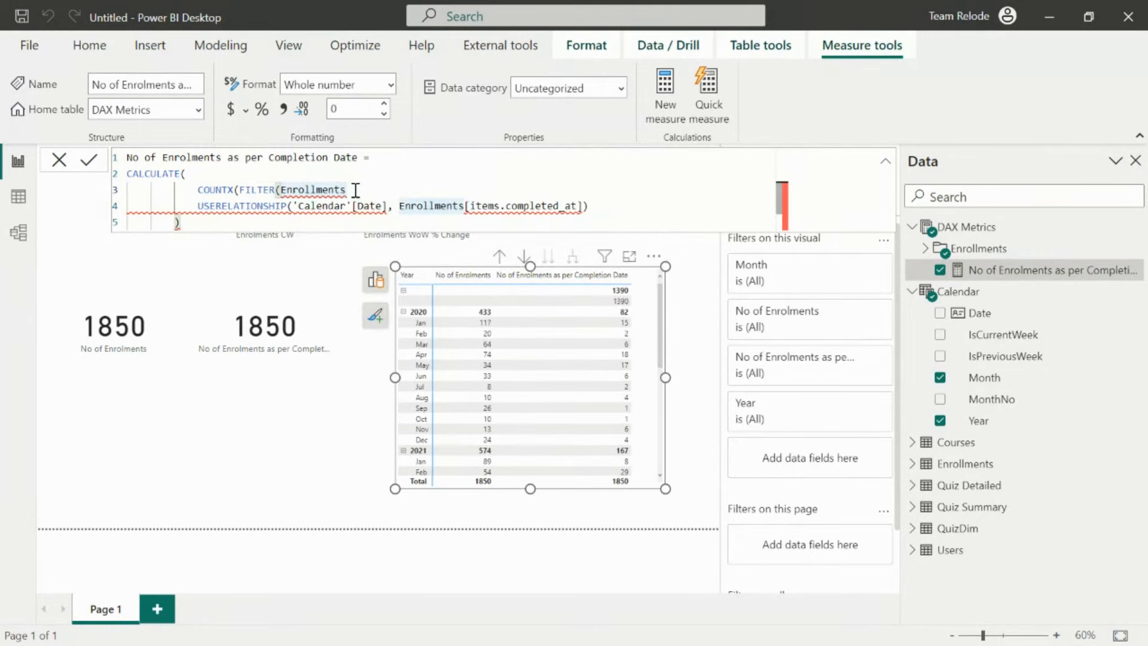
key(BackSpace)
key(Tab)
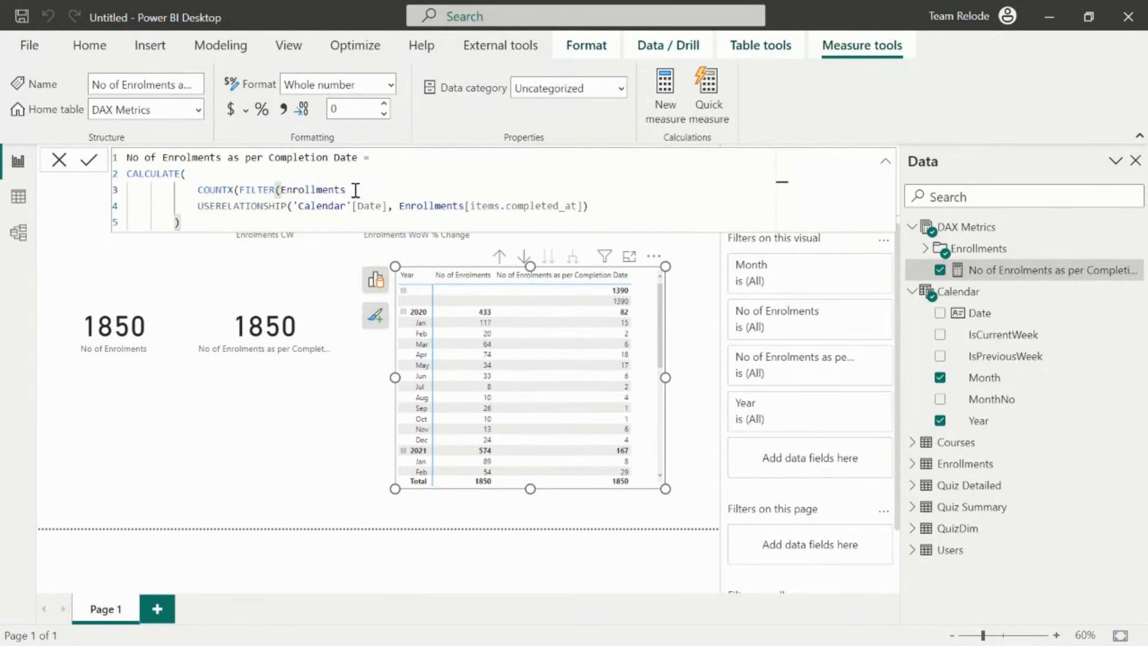
- Add the condition Enrollments[items.completed] = TRUE() to the FILTER function and close it, ready for the COUNTX expression
text(,)
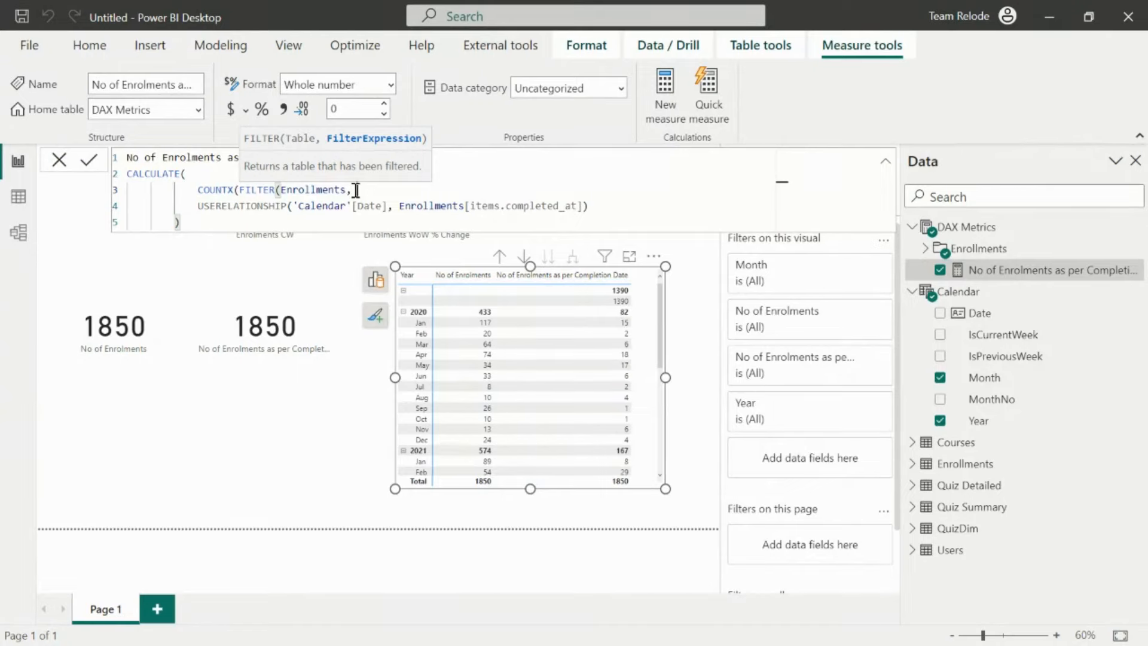
text( enrol)
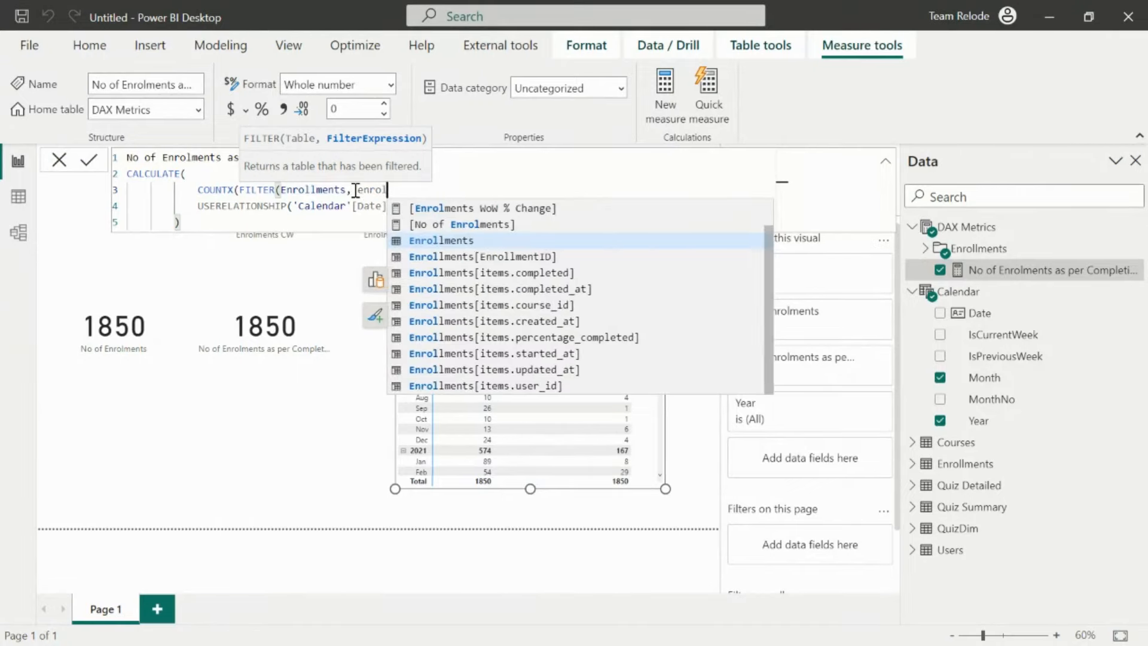
key(Down)
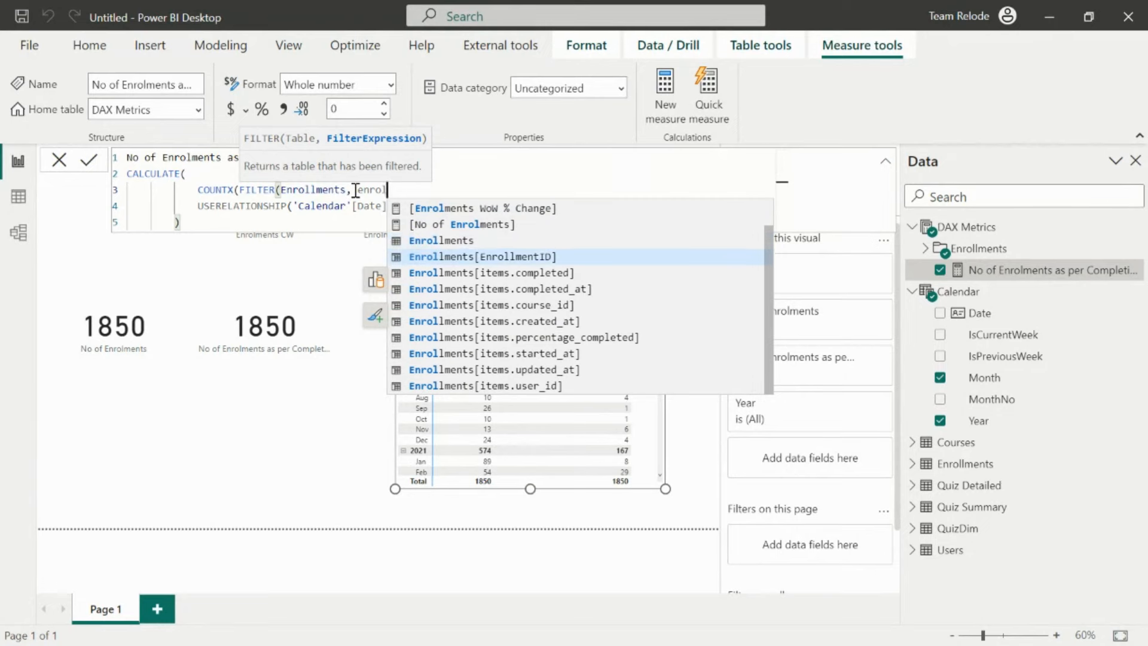
key(Down)
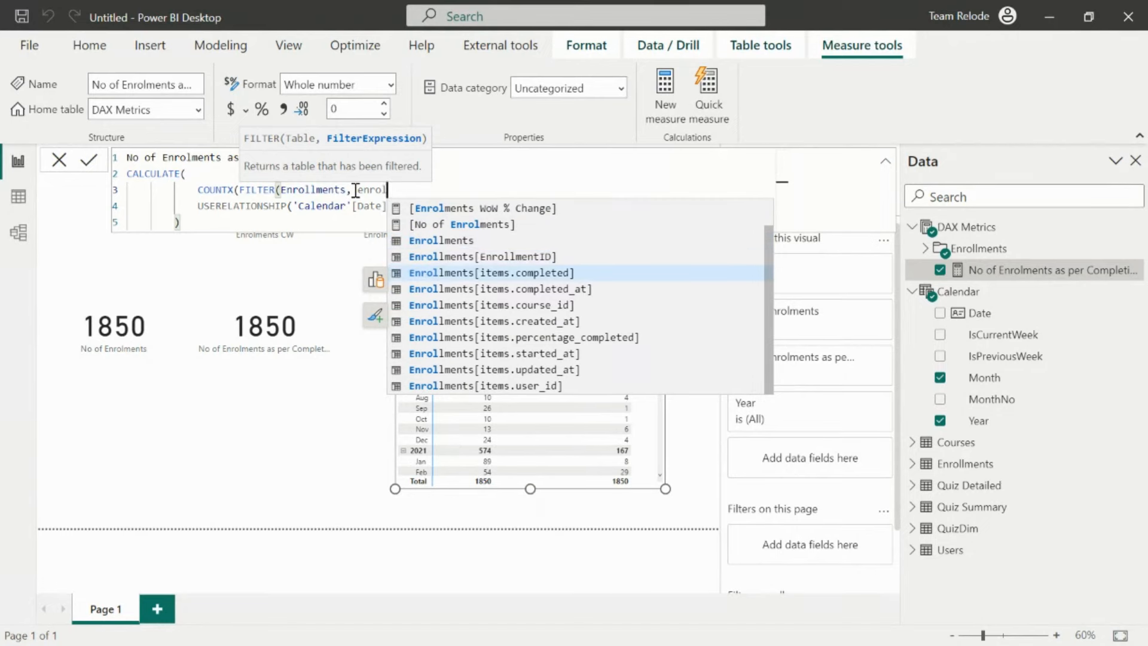
key(Tab)
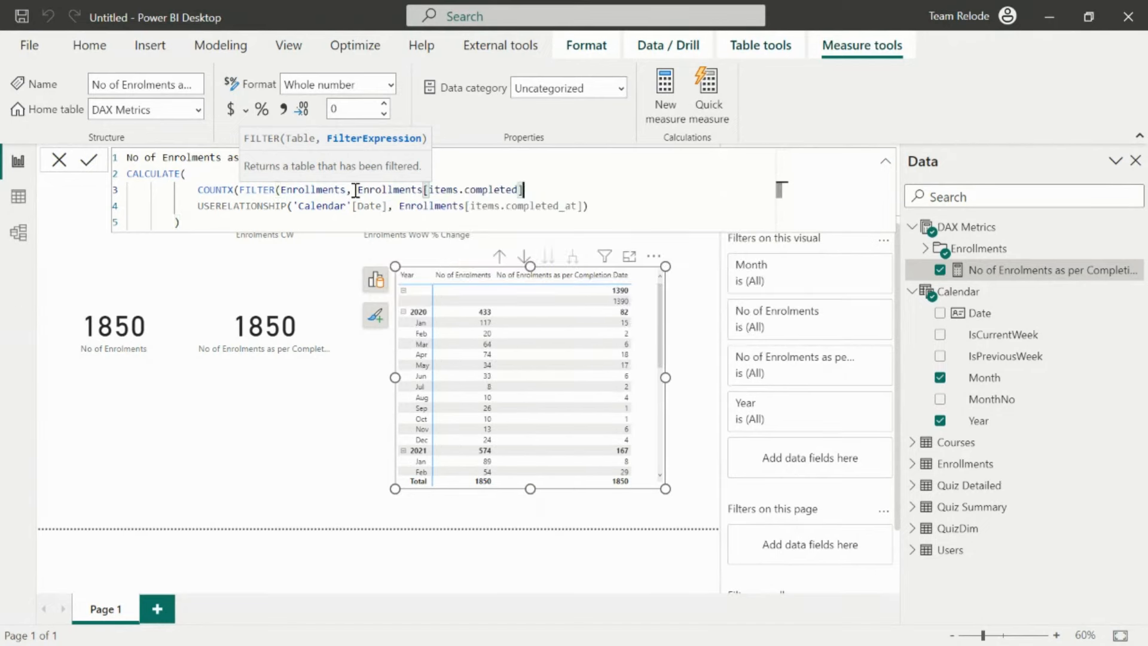
text(= true)
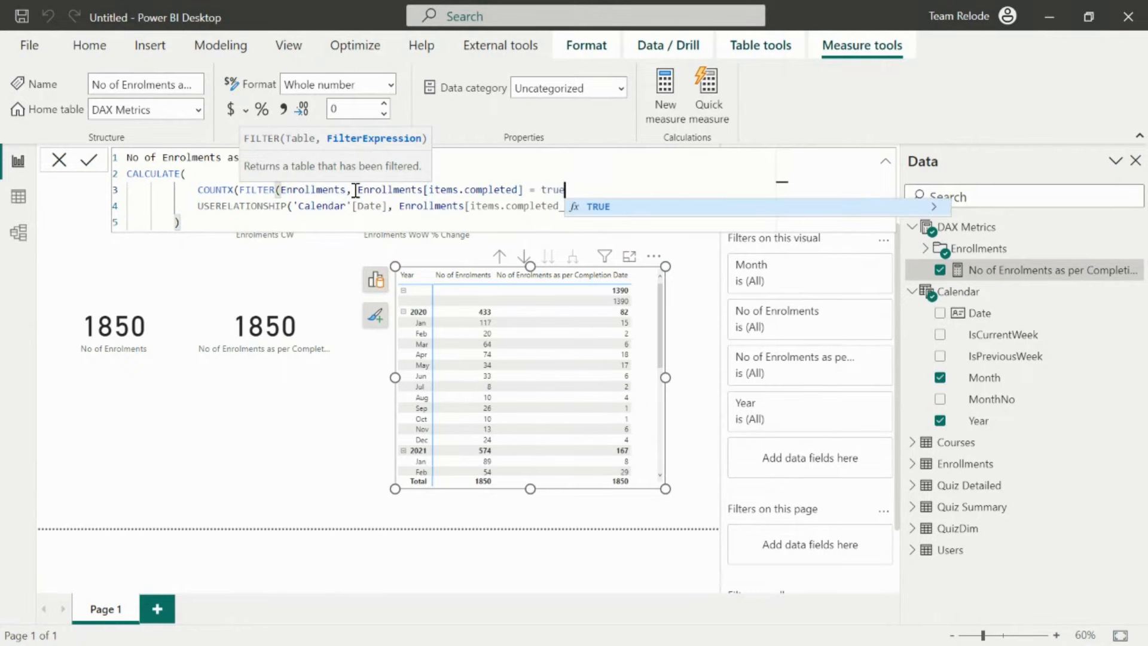
key(Tab)
text())
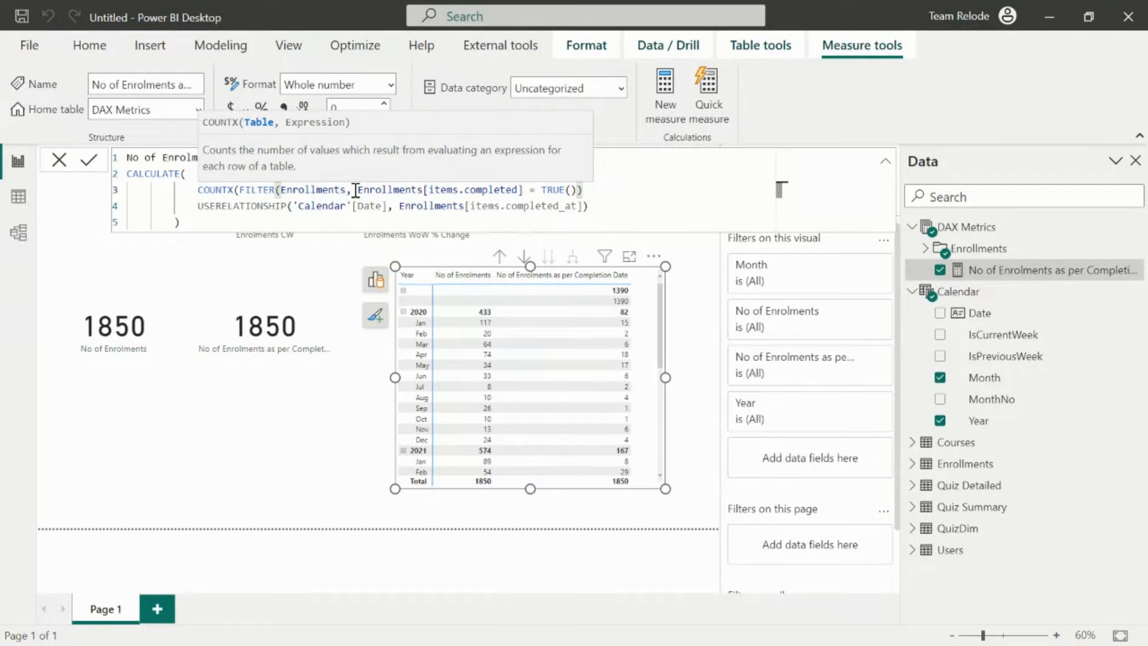
text(, )
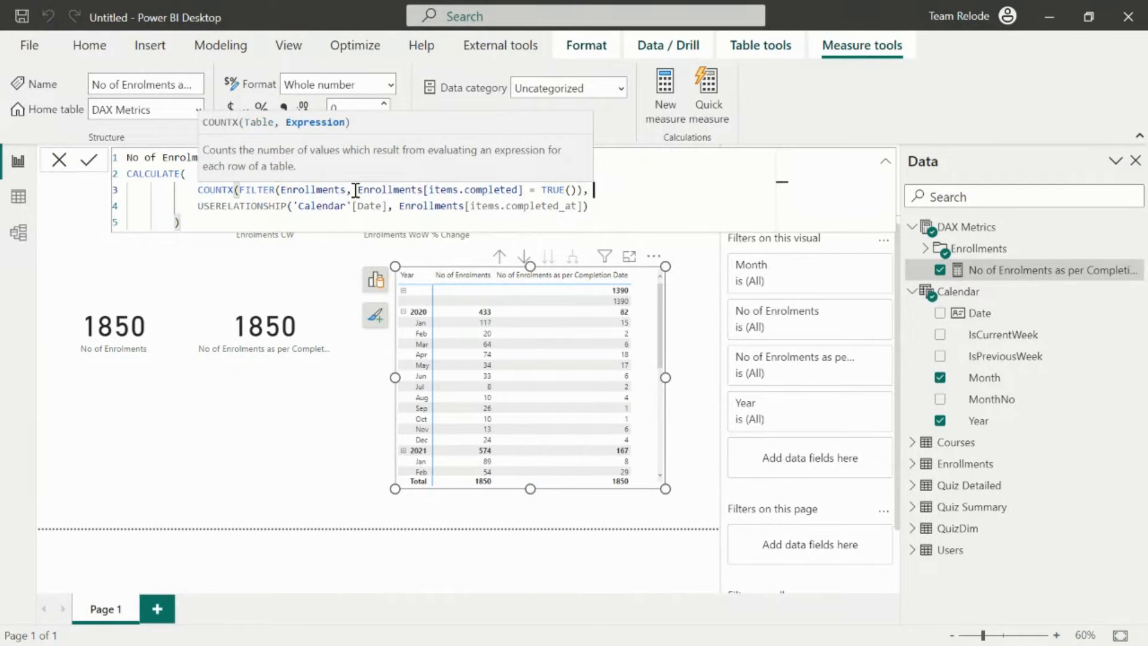
text(c)
key(BackSpace)
text([enro)
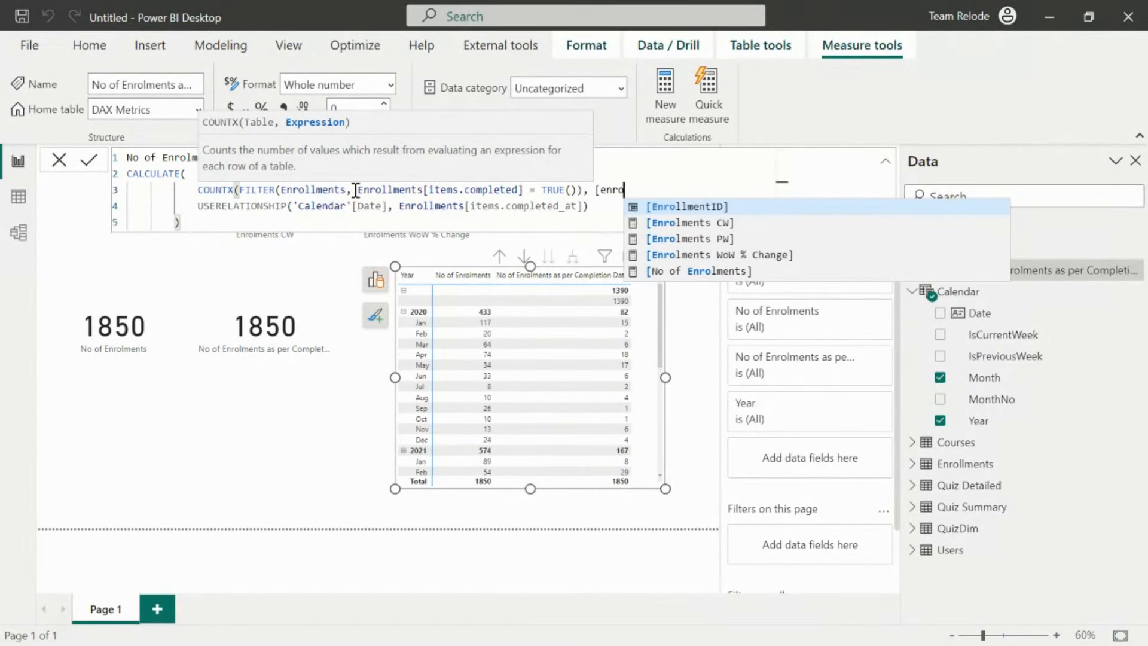
key(BackSpace)
key(BackSpace)
key(BackSpace)
key(BackSpace)
text(nro)
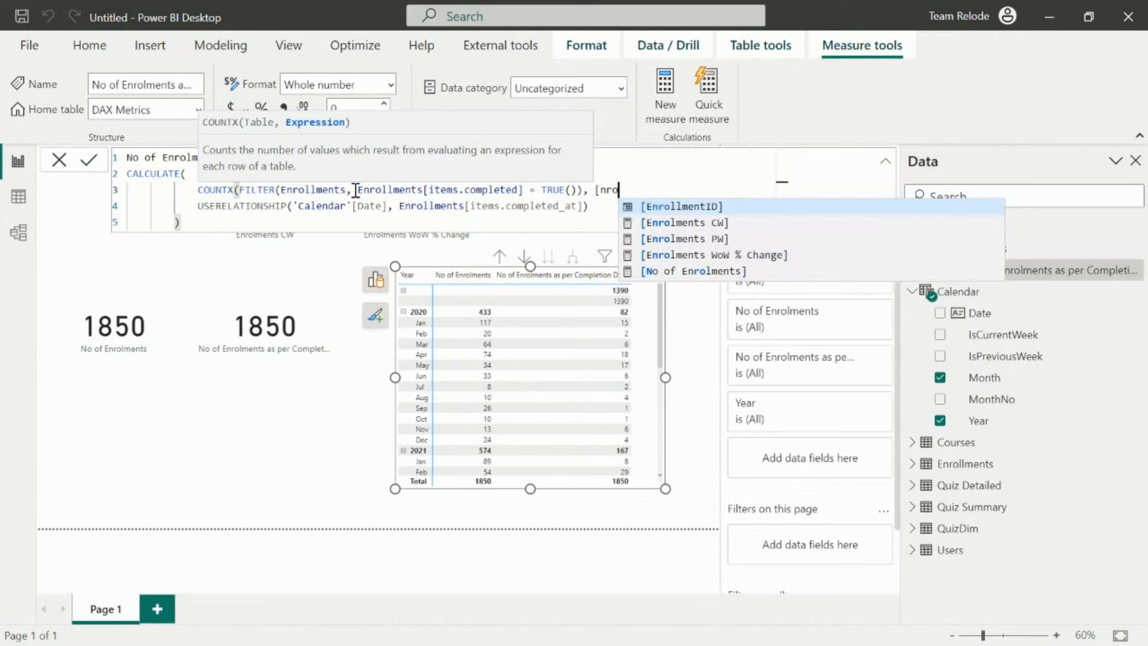
key(BackSpace)
key(BackSpace)
key(BackSpace)
key(BackSpace)
- Use Enrollments[EnrollmentID] as the COUNTX expression, close the function before USERELATIONSHIP, and commit the measure
text(enro)
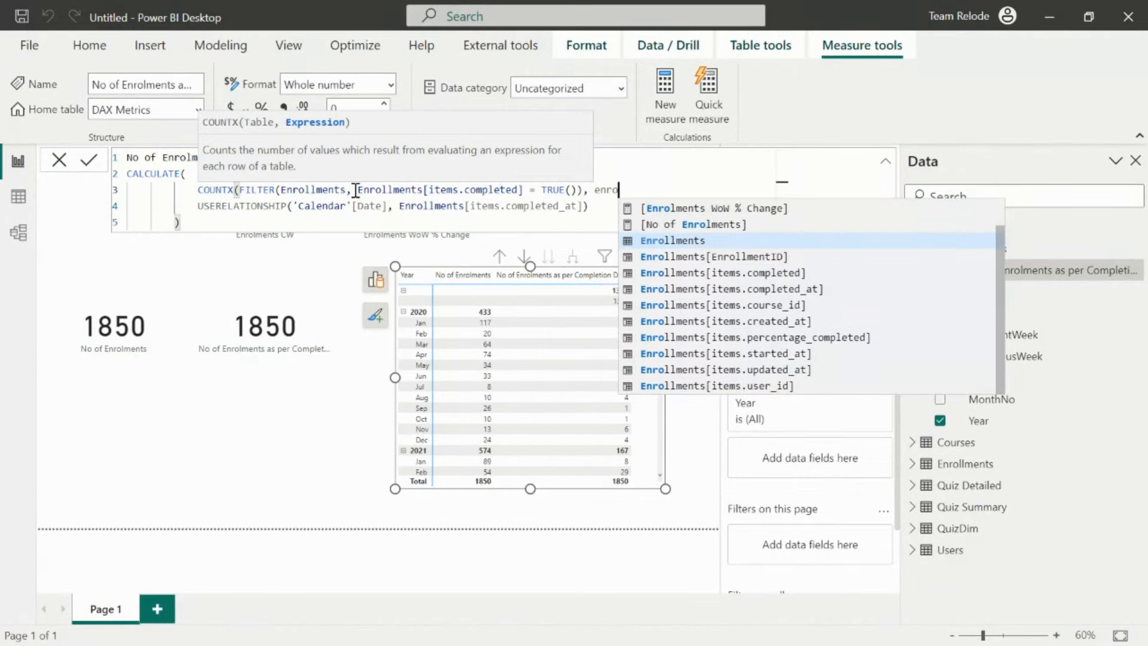
key(Down)
key(Tab)
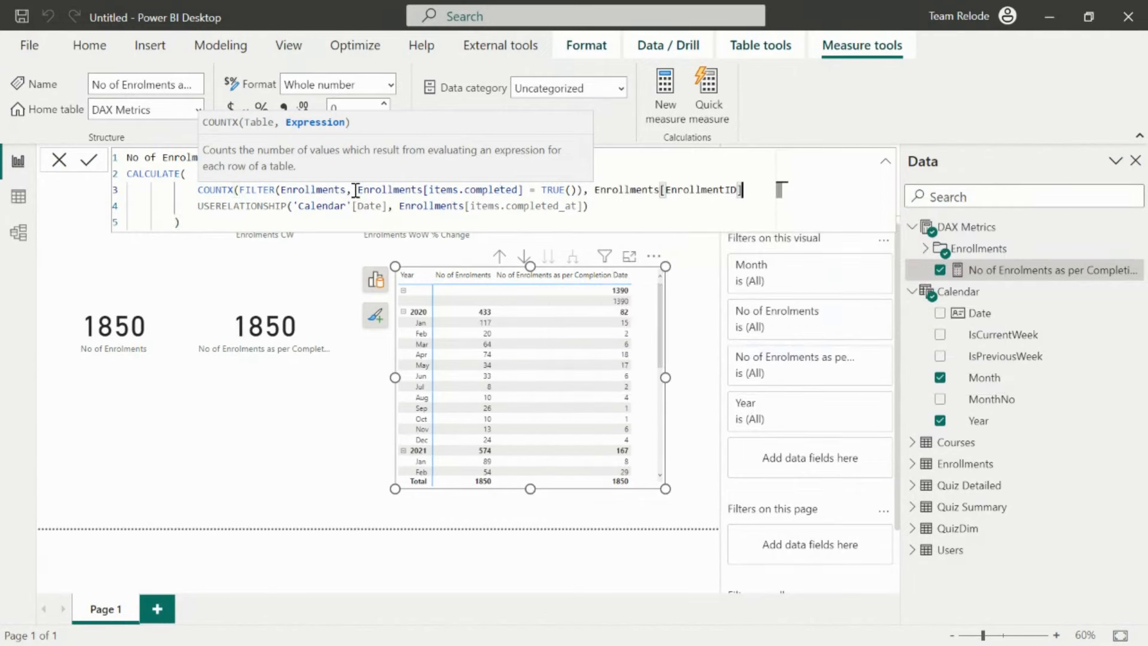
text())
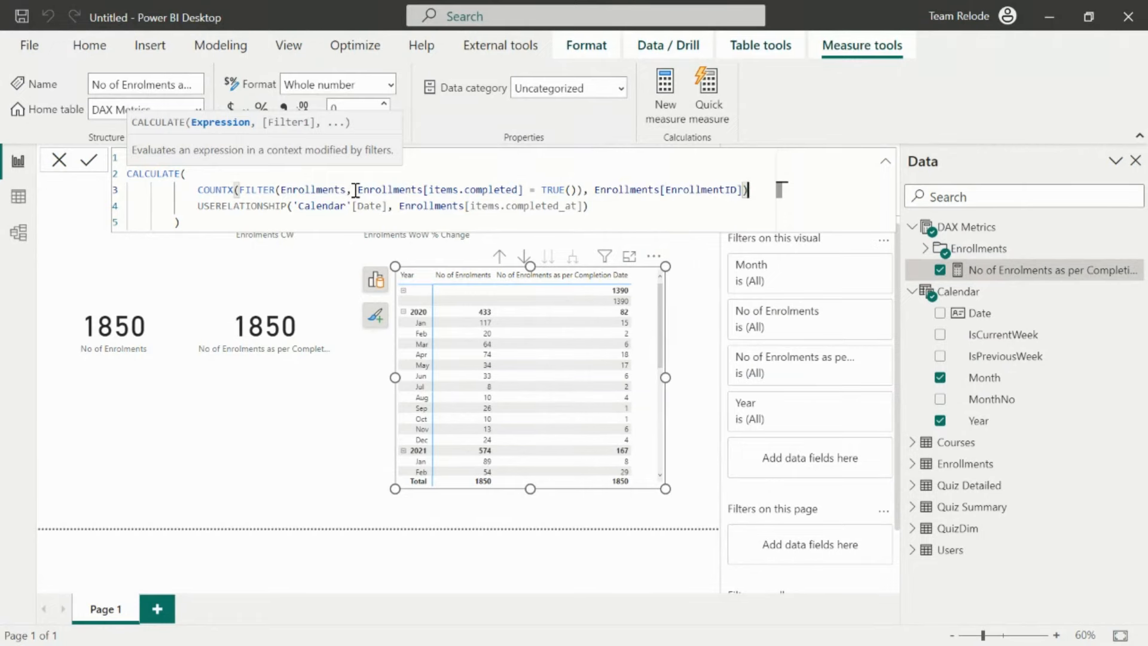
text(,)
click(211, 219)
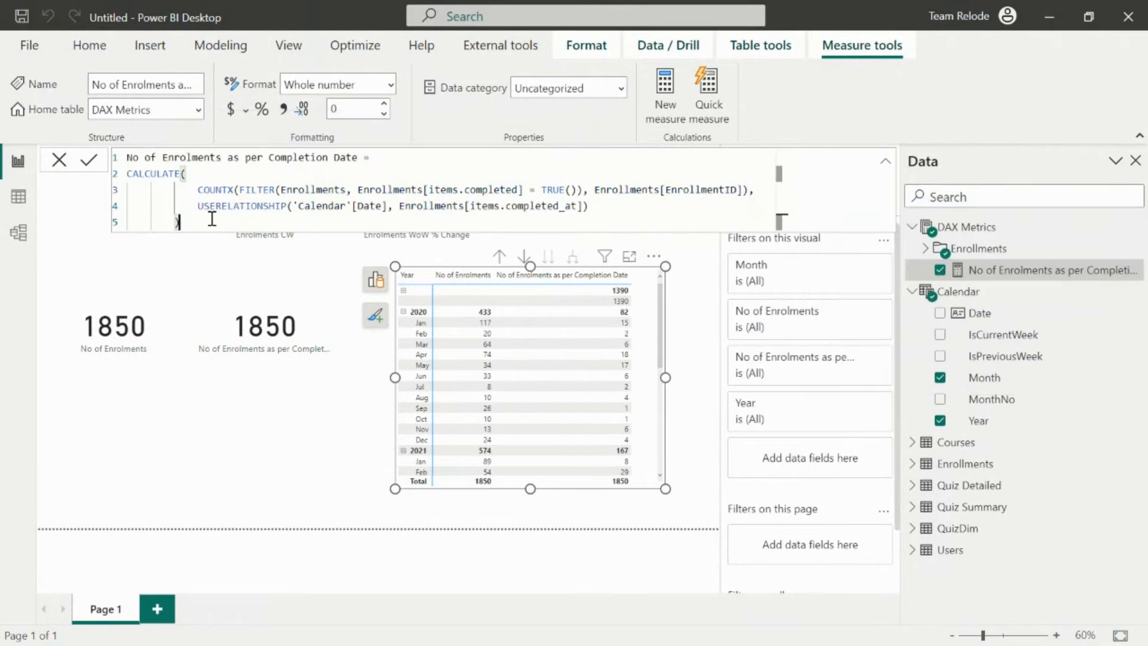
click(89, 160)
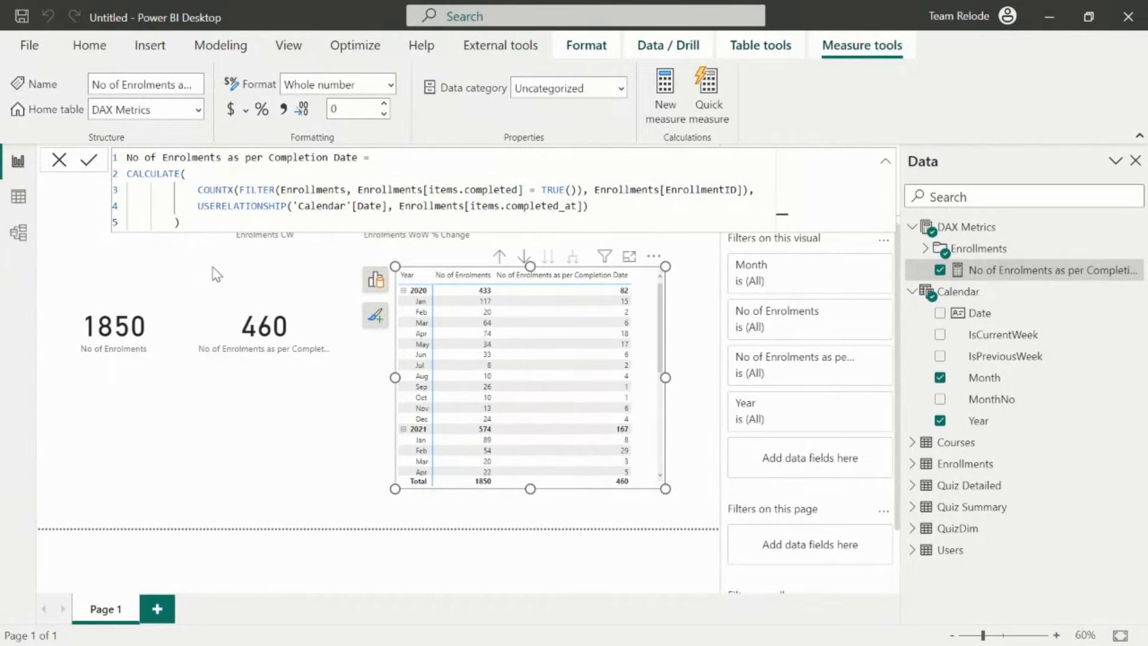
- Rename the completion-date measure as No of Completion and commit it
drag(180, 272, 338, 381)
drag(361, 157, 165, 157)
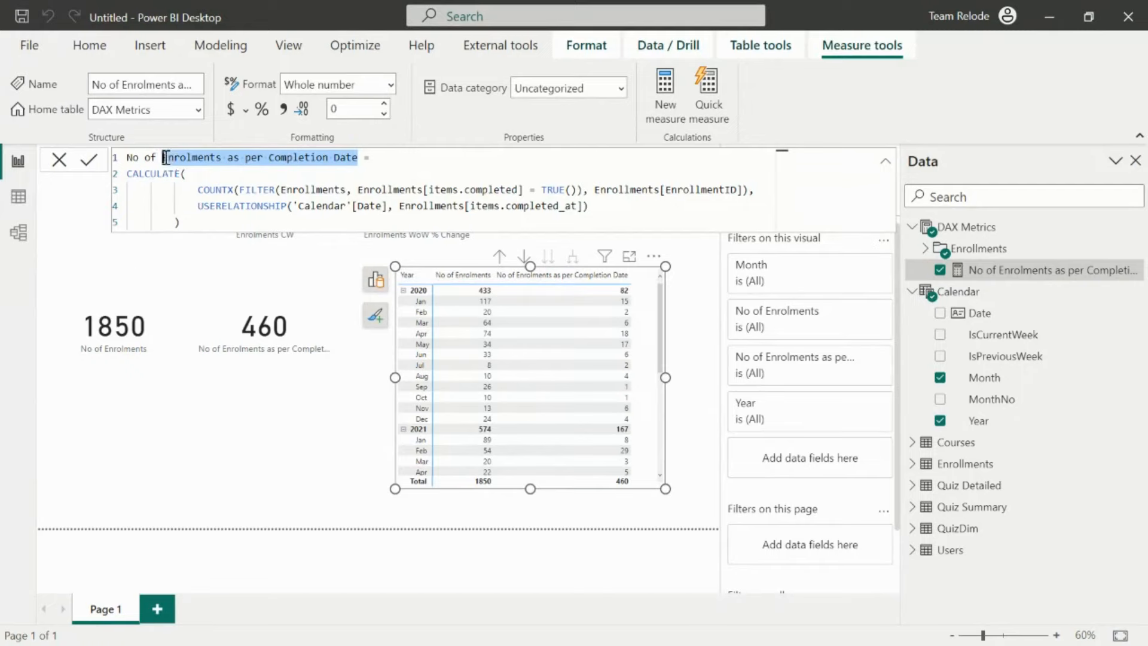
text(Completi)
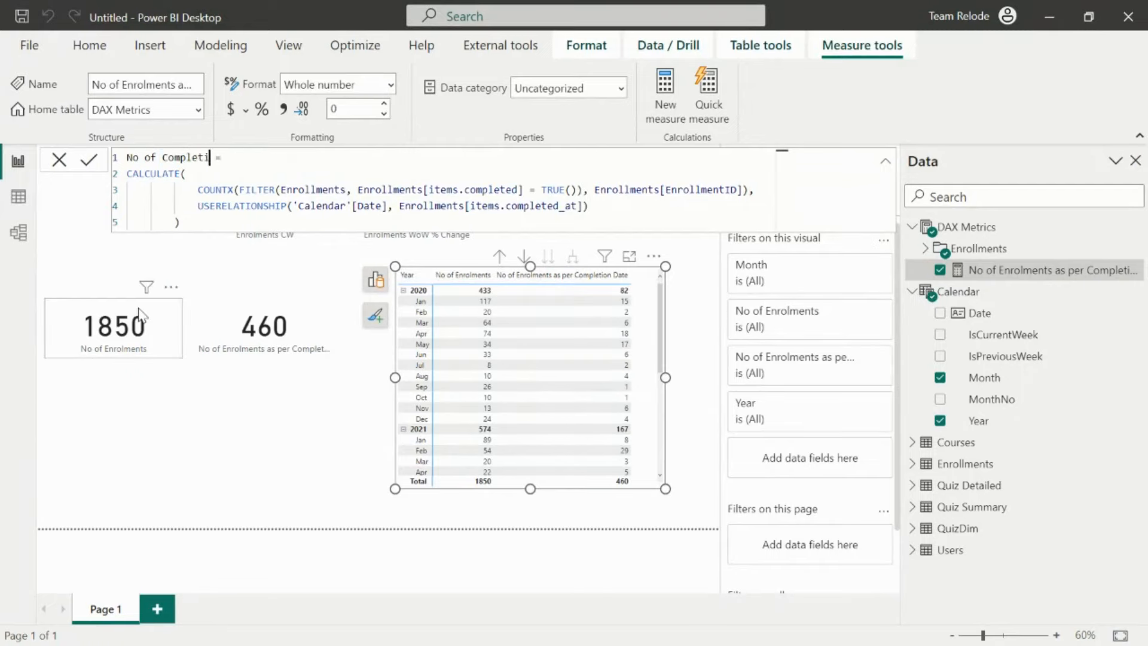
text(on)
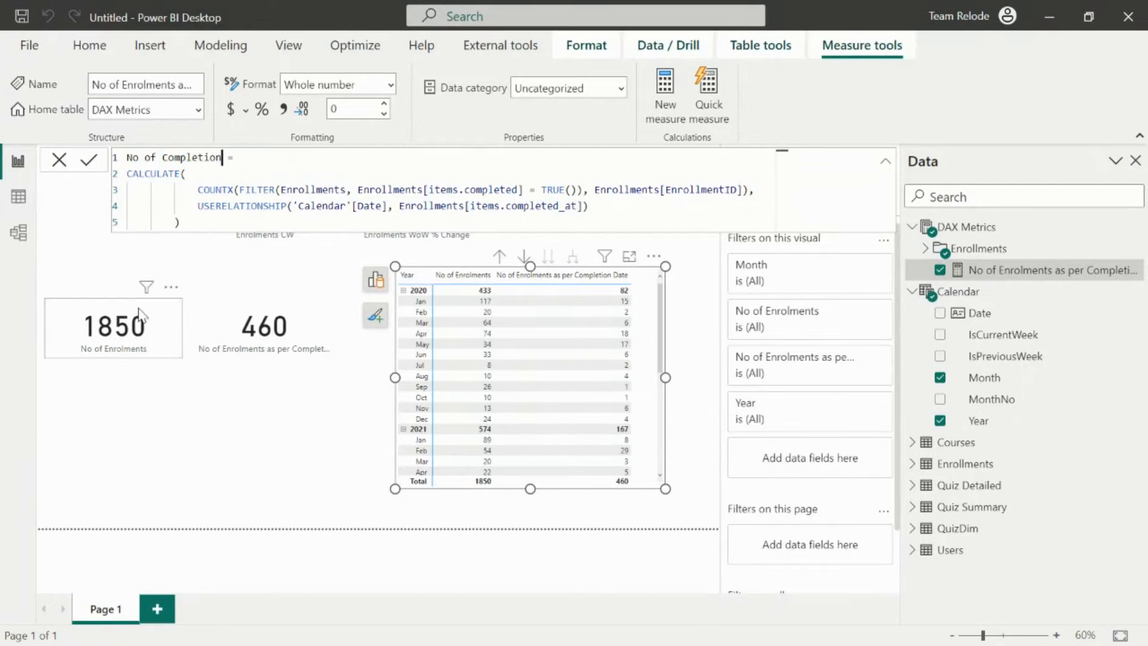
click(90, 160)
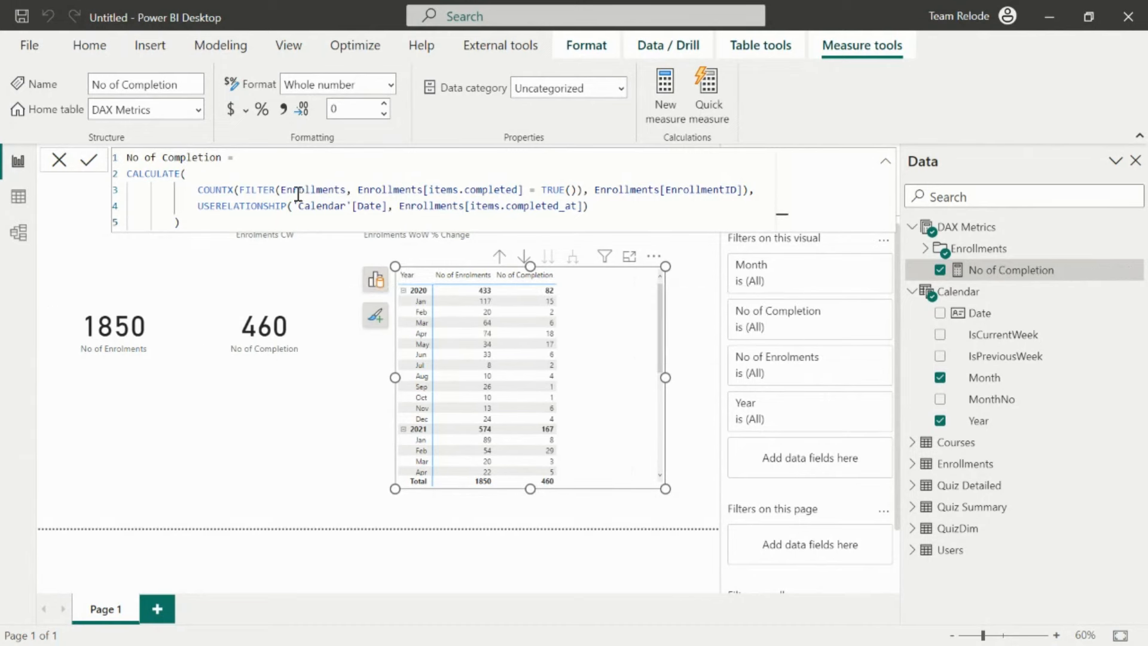
- Post the full No of Completion formula in the browser's Lighthall live chat and return to Power BI Desktop
key(ctrl+a)
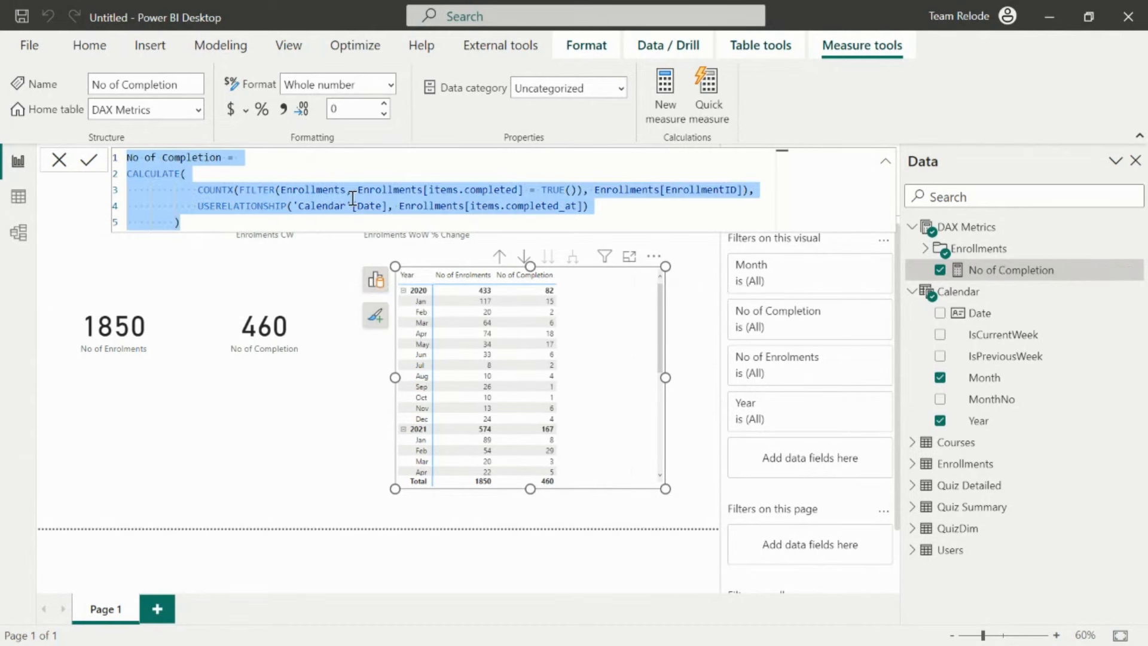
key(alt+Tab)
key(Tab)
key(Tab)
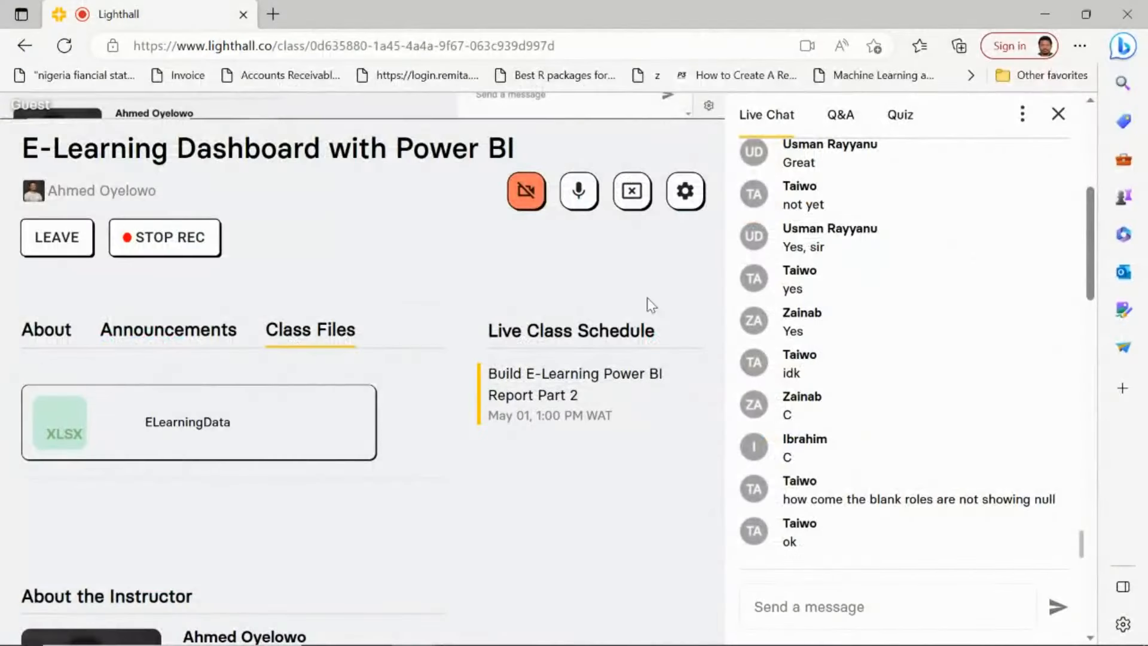
click(830, 607)
key(ctrl+v)
key(Return)
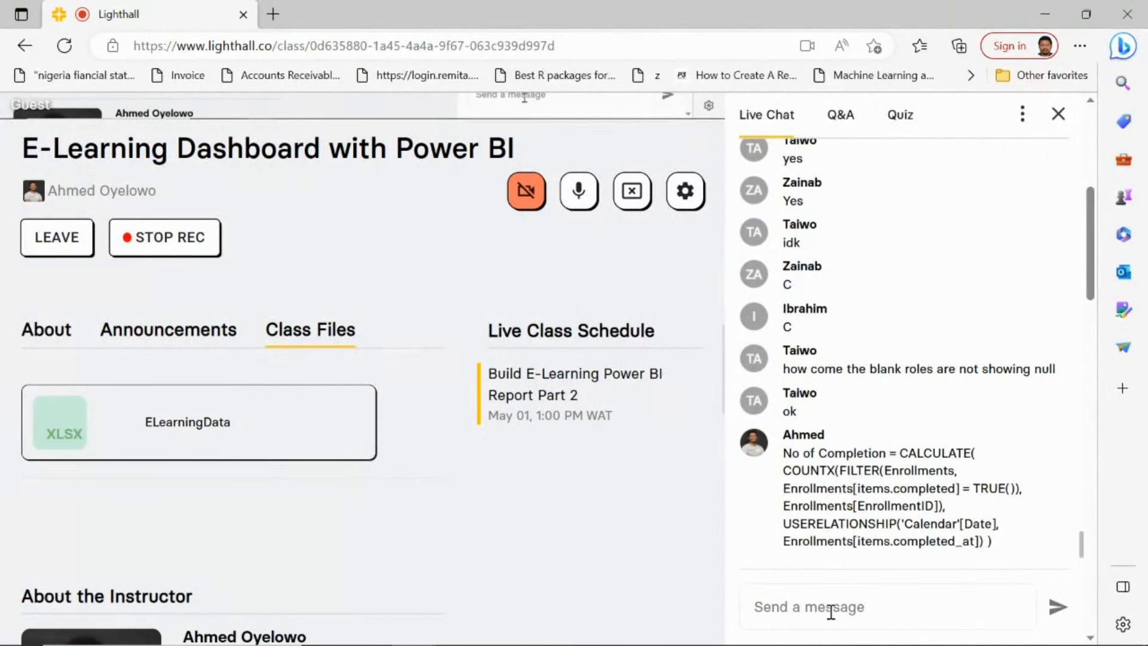
key(alt+Tab)
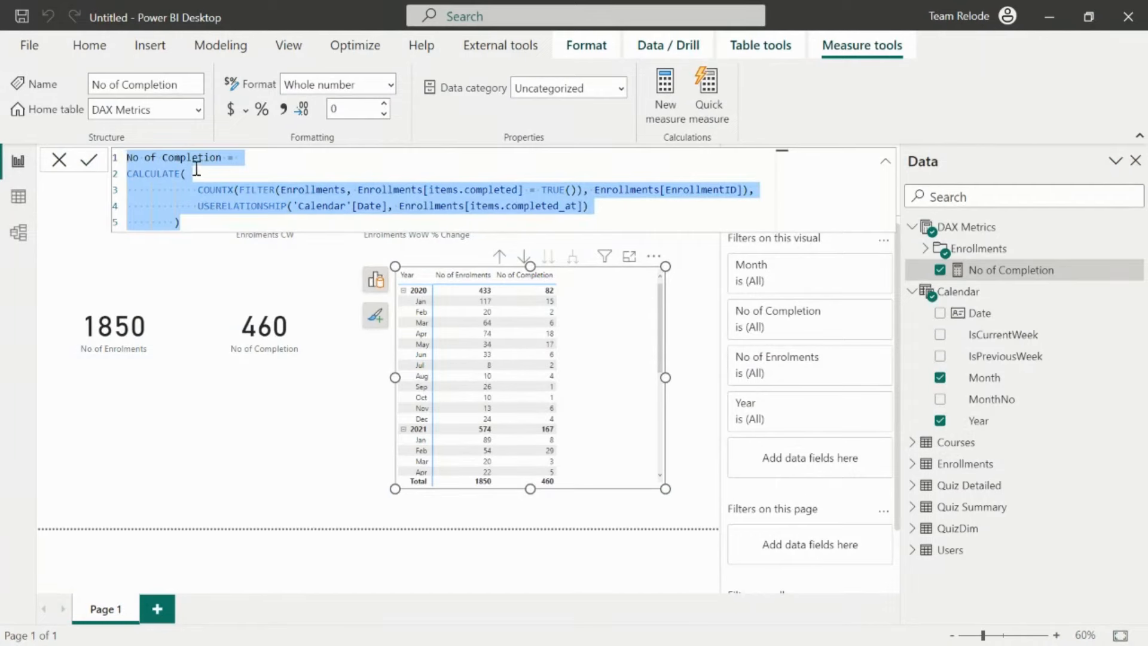
click(182, 223)
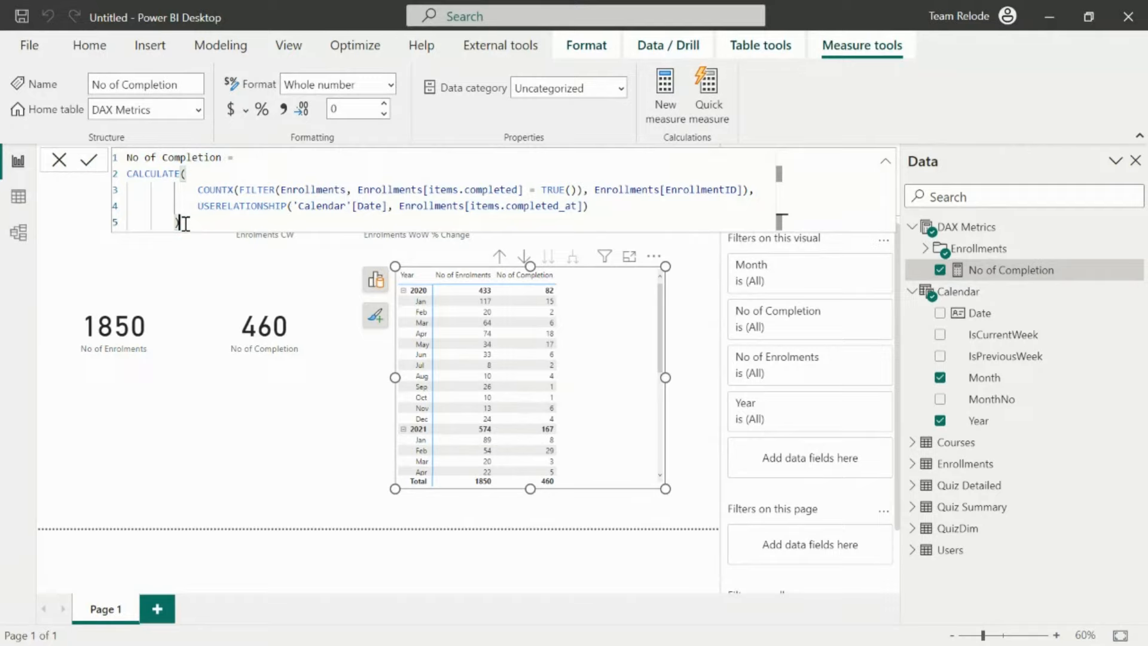
- Close the No of Completion formula and create a new measure named Competion CW in the DAX Metrics table
click(60, 160)
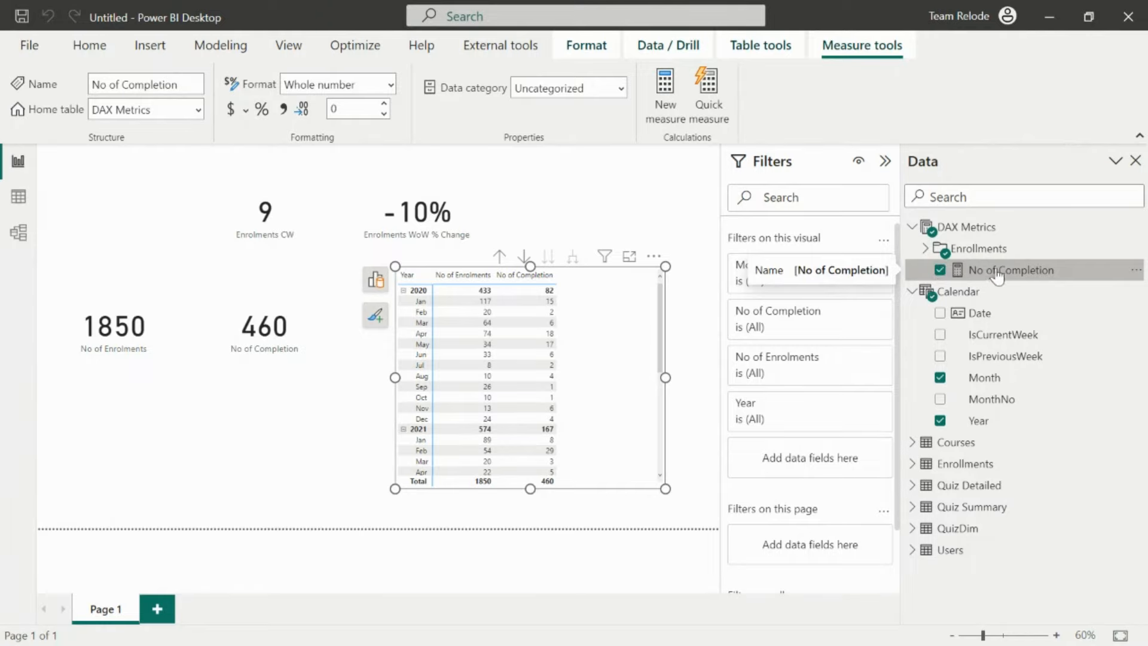
right_click(988, 226)
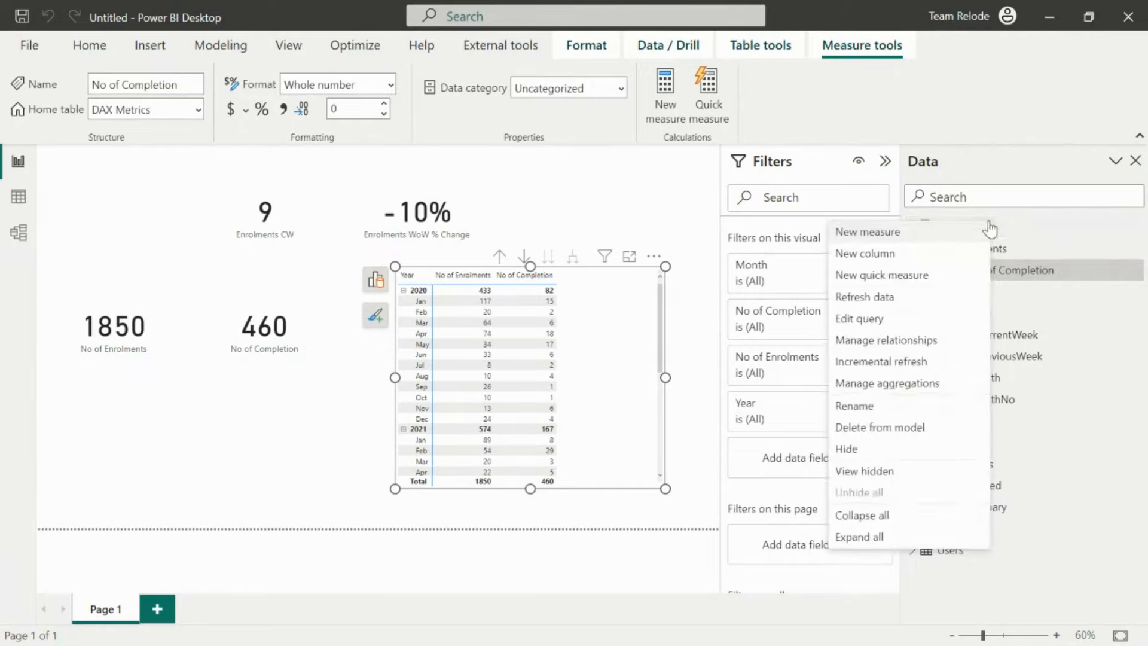
click(872, 235)
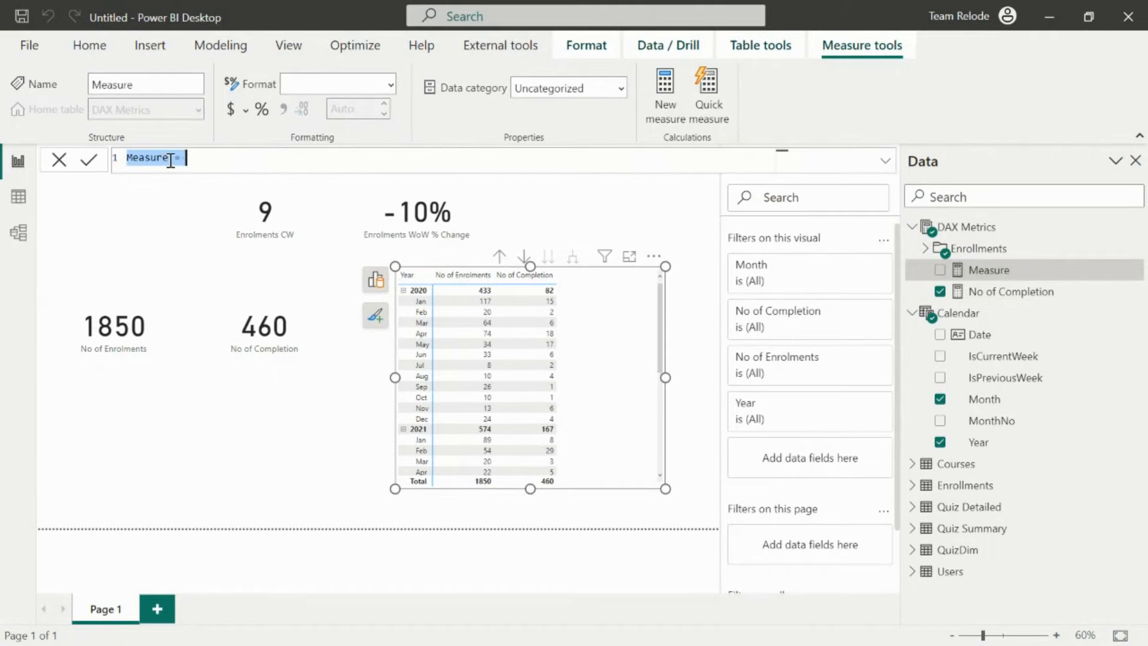
click(170, 160)
key(BackSpace)
key(BackSpace)
key(BackSpace)
key(BackSpace)
key(BackSpace)
key(BackSpace)
key(BackSpace)
text(Competition)
click(230, 162)
key(shift+Return)
- Start the measure's formula with CALCULATE on a new line, using [No of Completion] as the expression
text(calc)
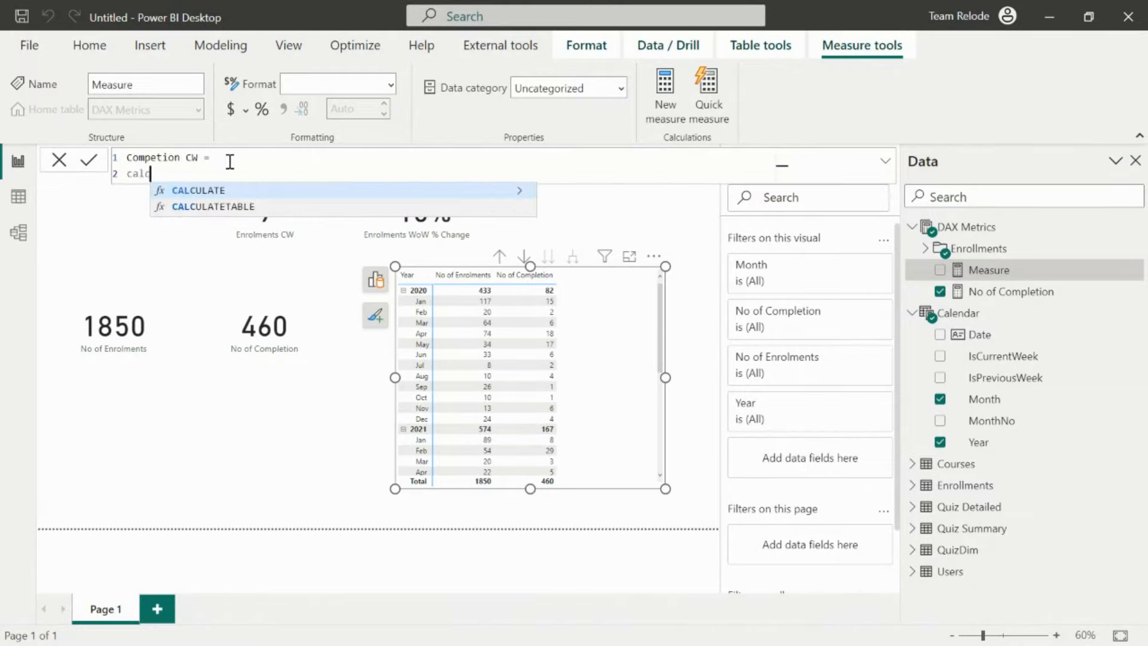
key(Tab)
text([)
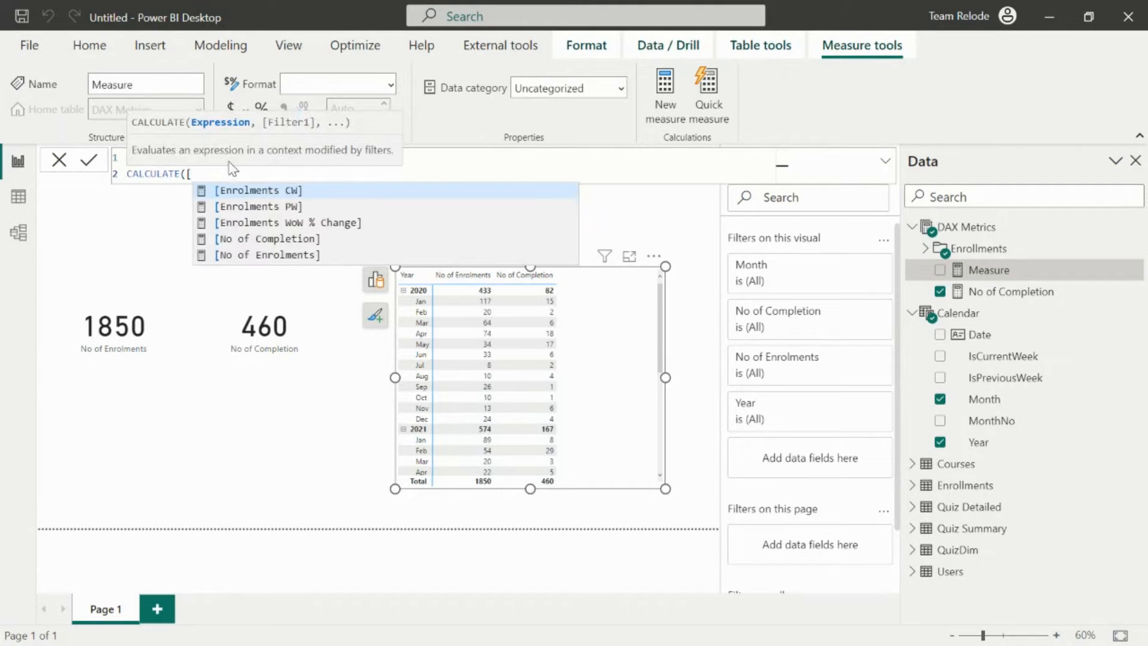
text(no)
key(Tab)
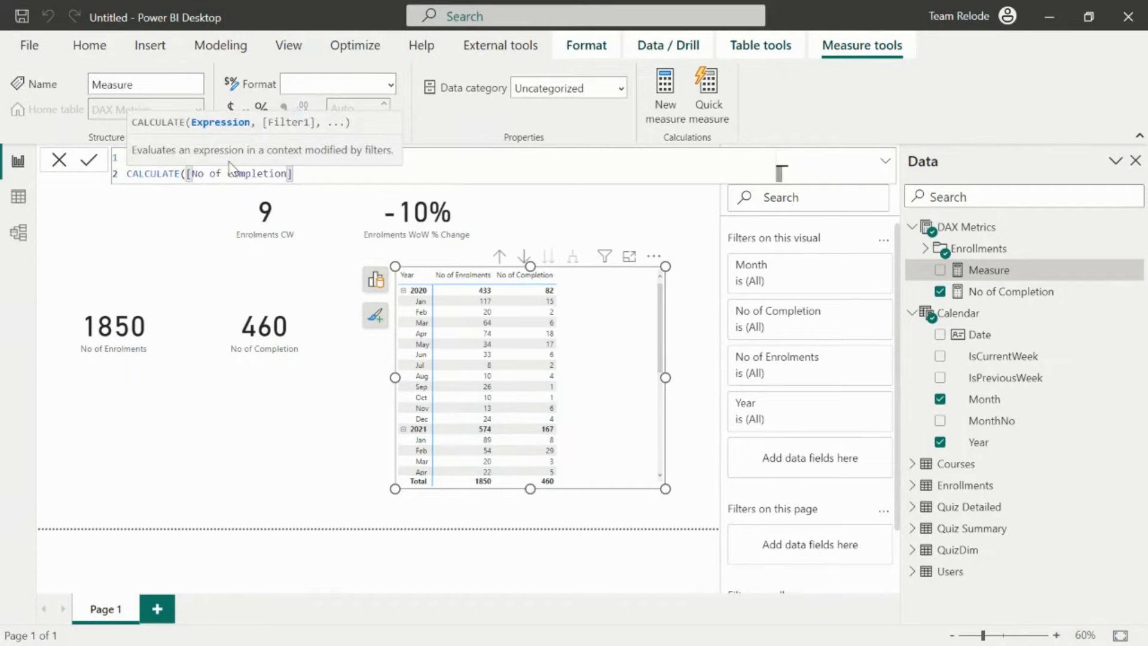
text(,)
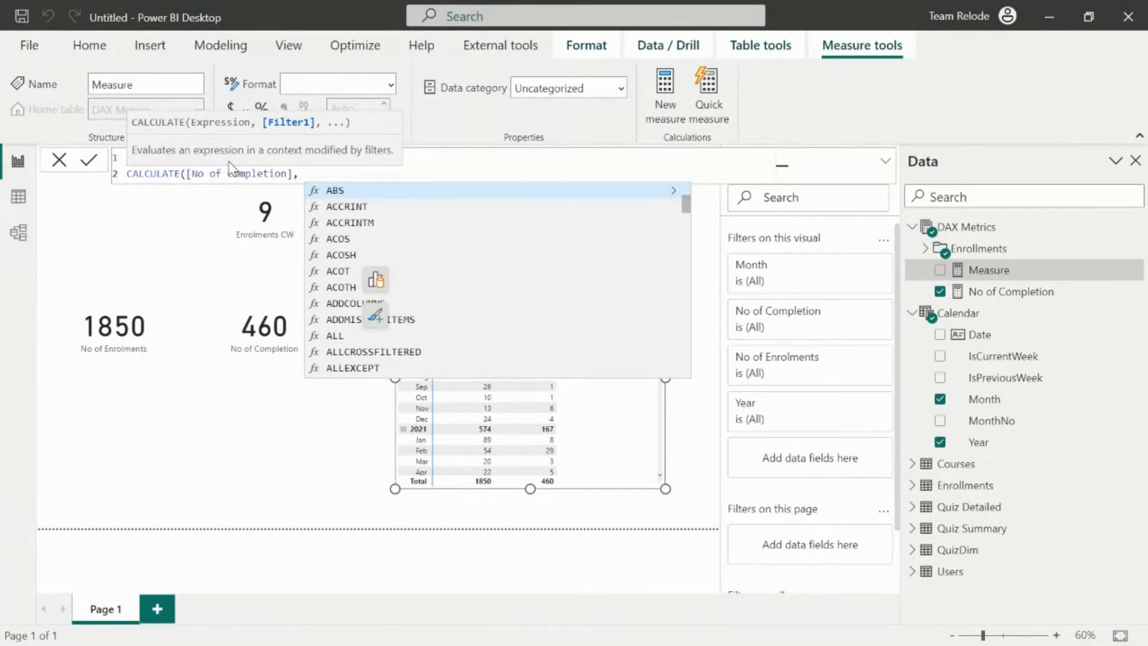
- Add the filter 'Calendar'[IsCurrentWeek] = TRUE() on its own line, close the CALCULATE function, and commit the measure
text( cale)
key(Down)
key(Down)
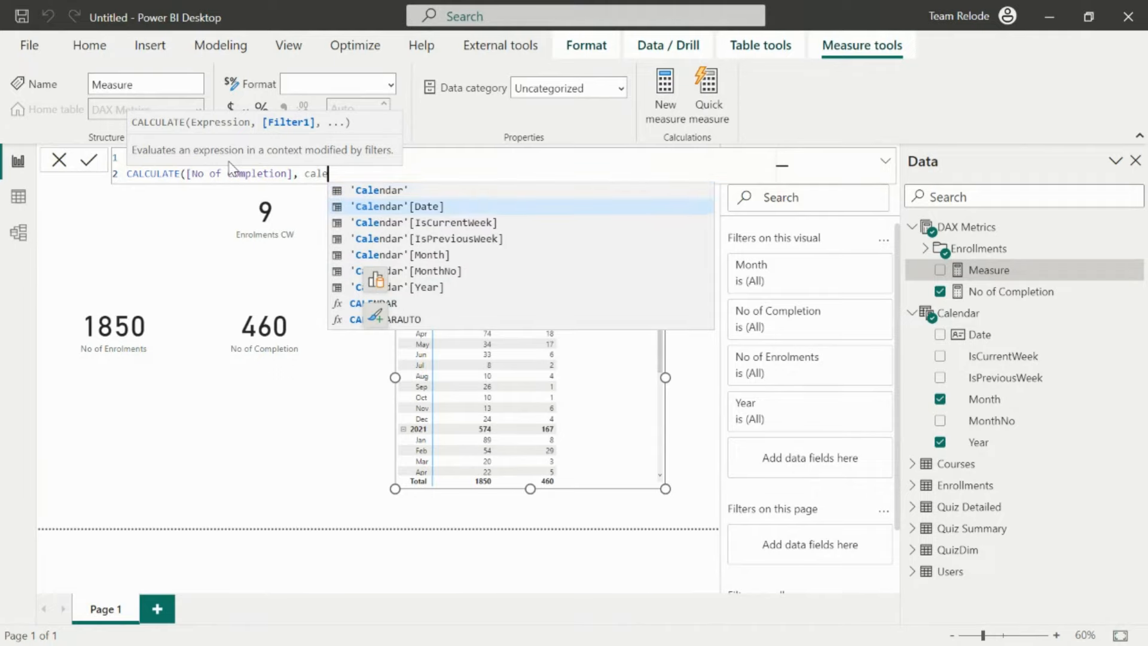
key(Tab)
text(= )
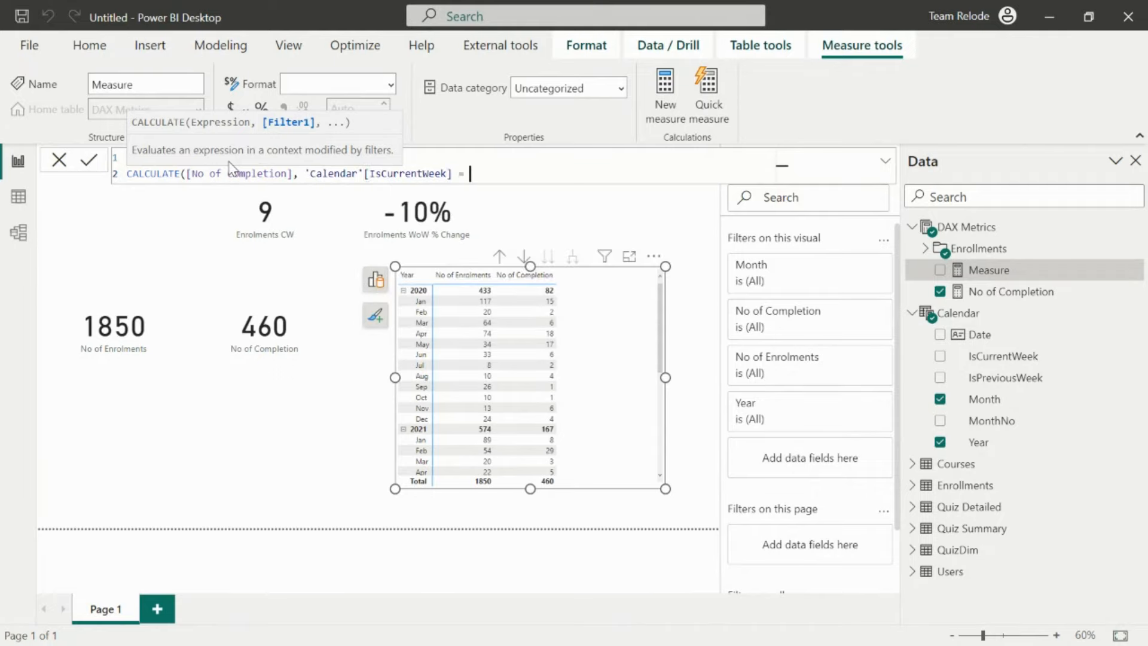
text(TRUE()))
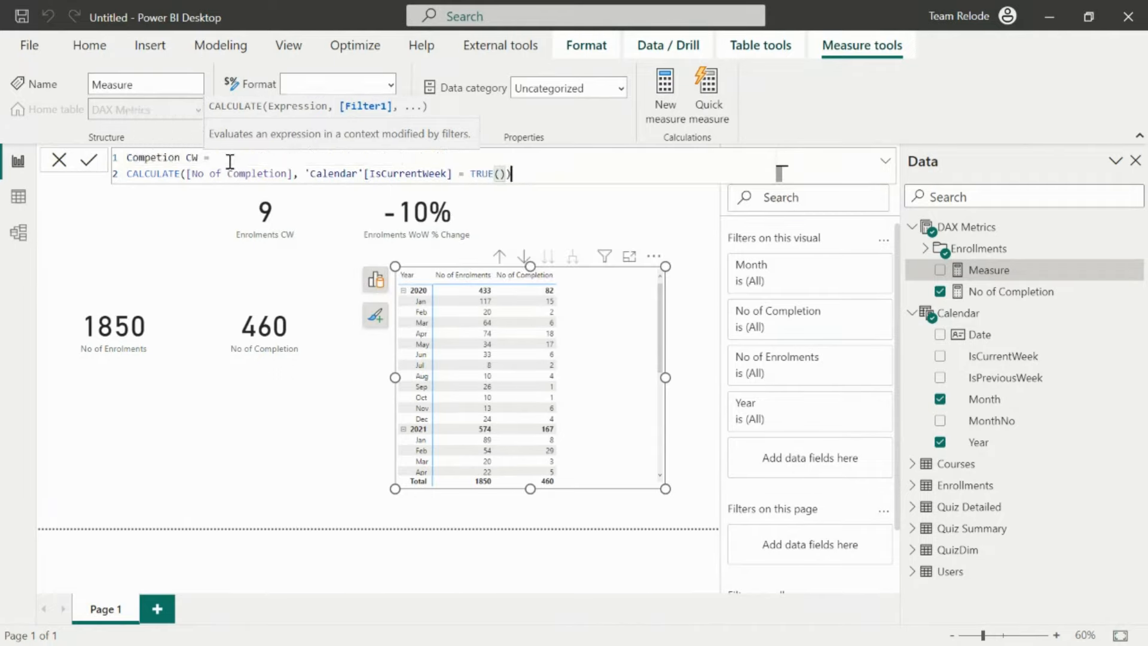
click(306, 173)
key(shift+Return)
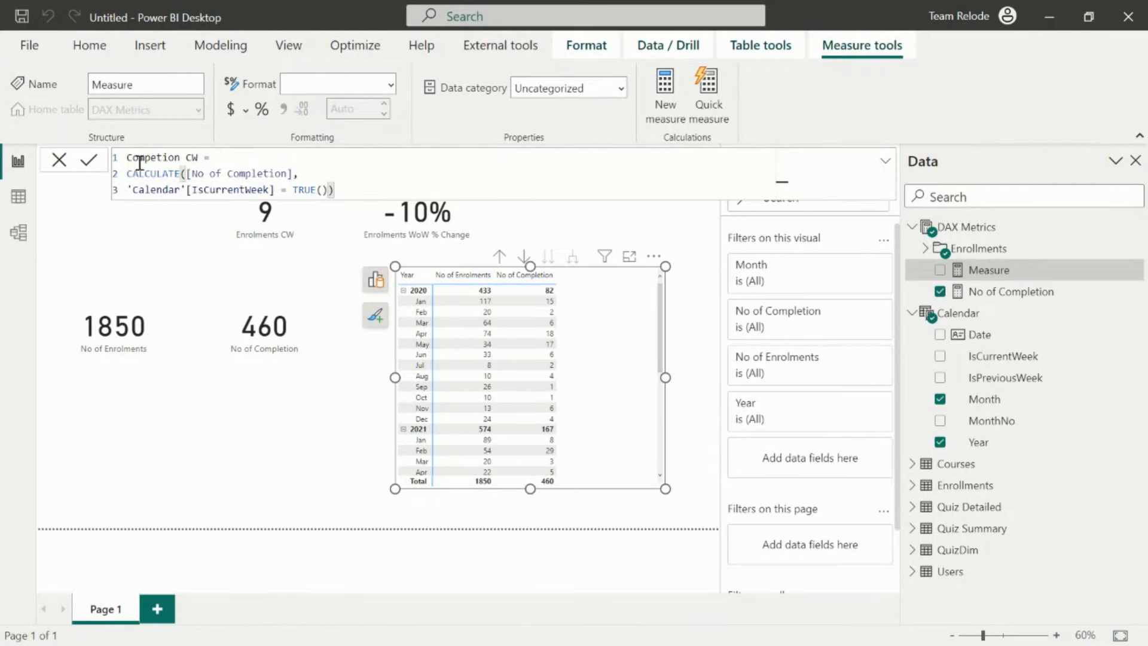
click(89, 161)
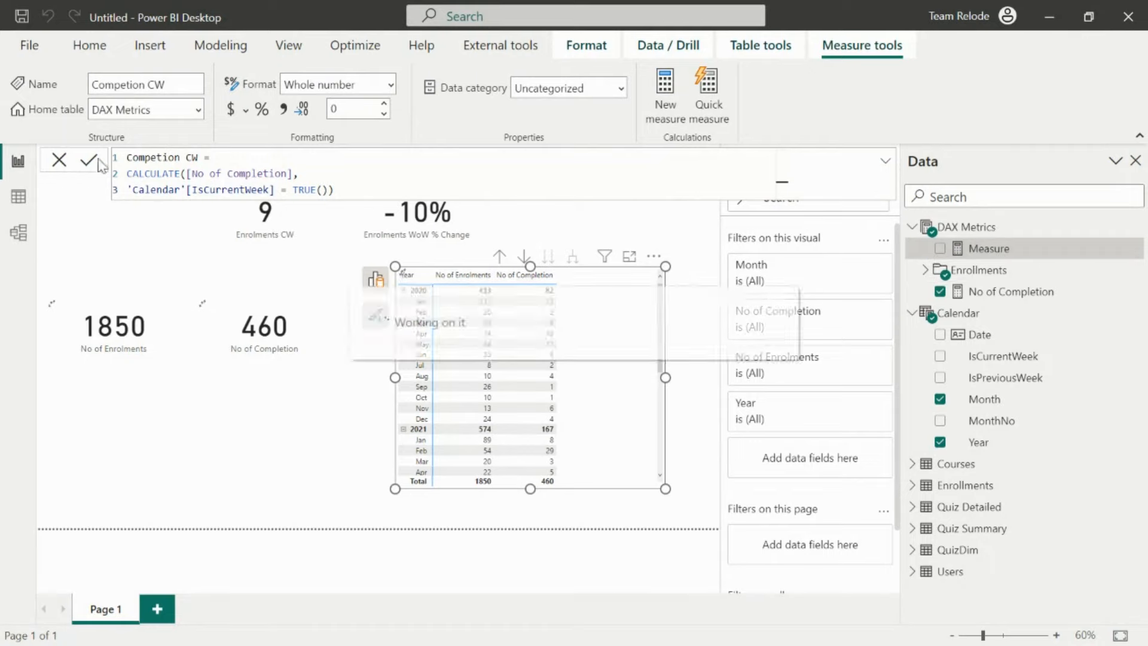
- Copy the full Competion CW formula and create another new measure in the DAX Metrics table
drag(341, 188, 124, 157)
key(ctrl+c)
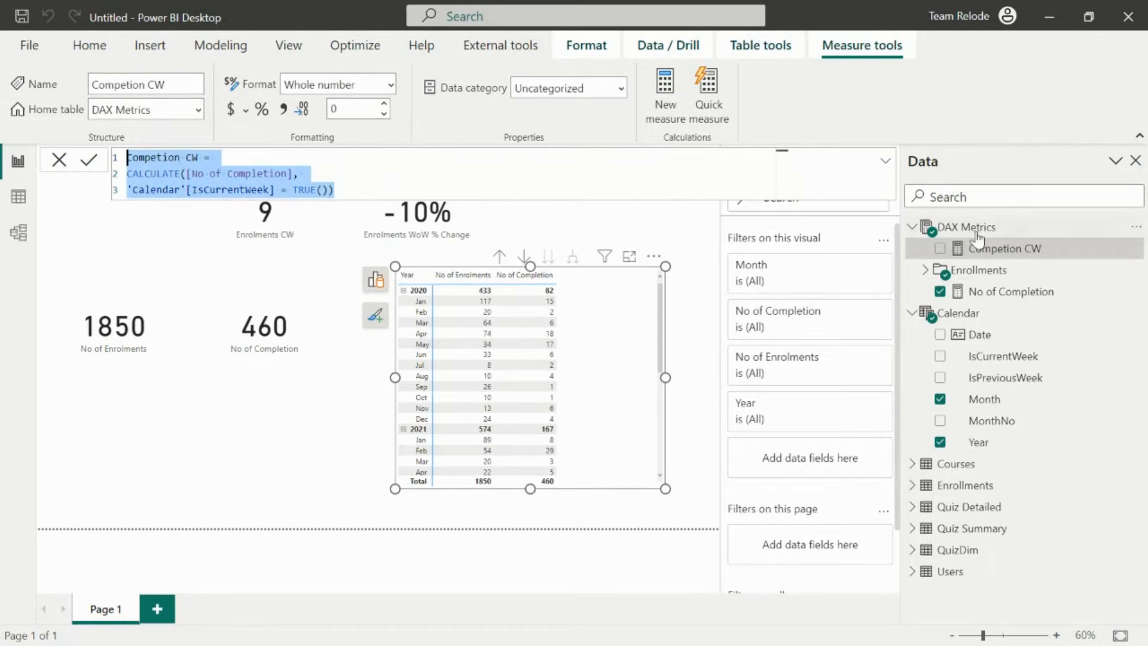
right_click(994, 254)
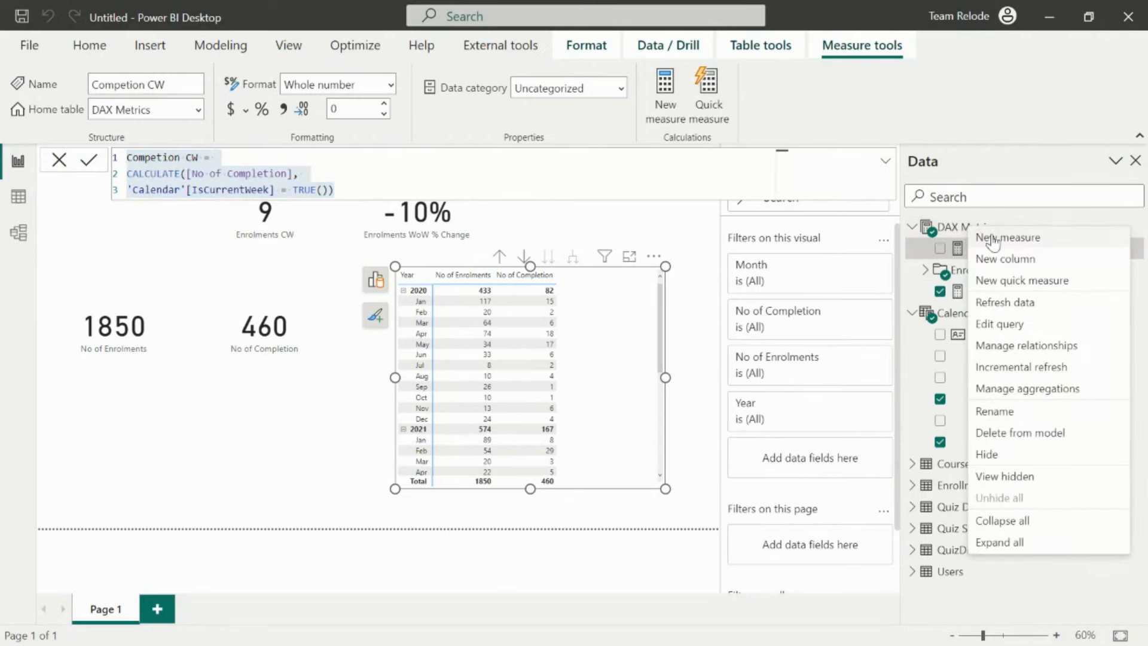
key(Escape)
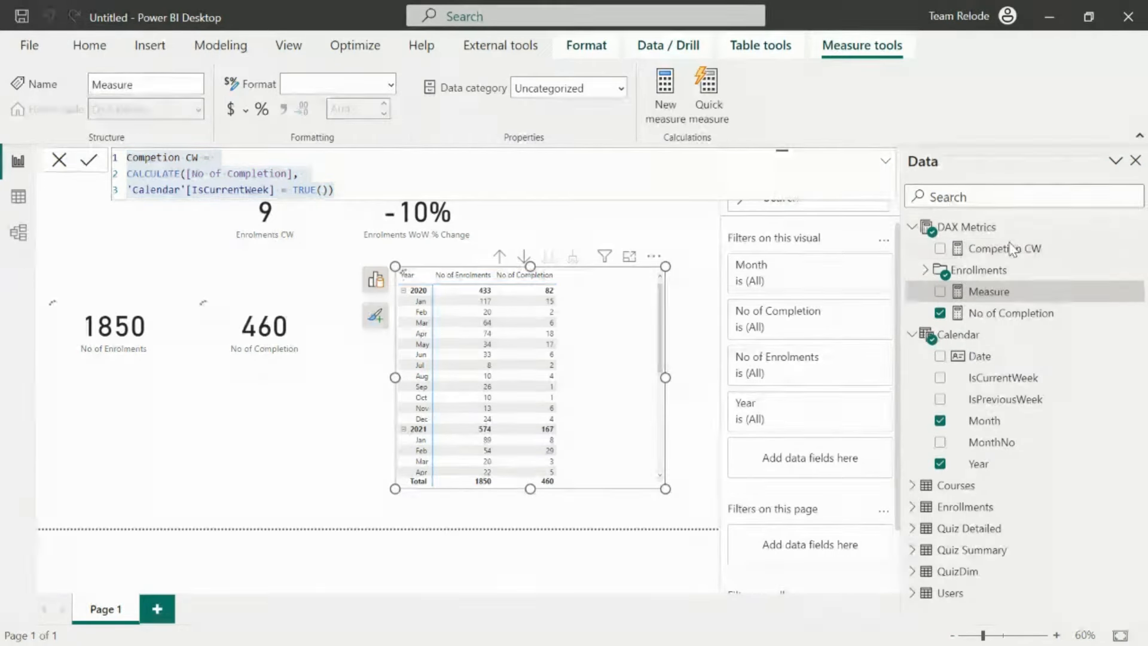
- Define the new measure Competion PW from the copied formula, filtering No of Completion on 'Calendar'[IsPreviousWeek] = TRUE()
key(ctrl+v)
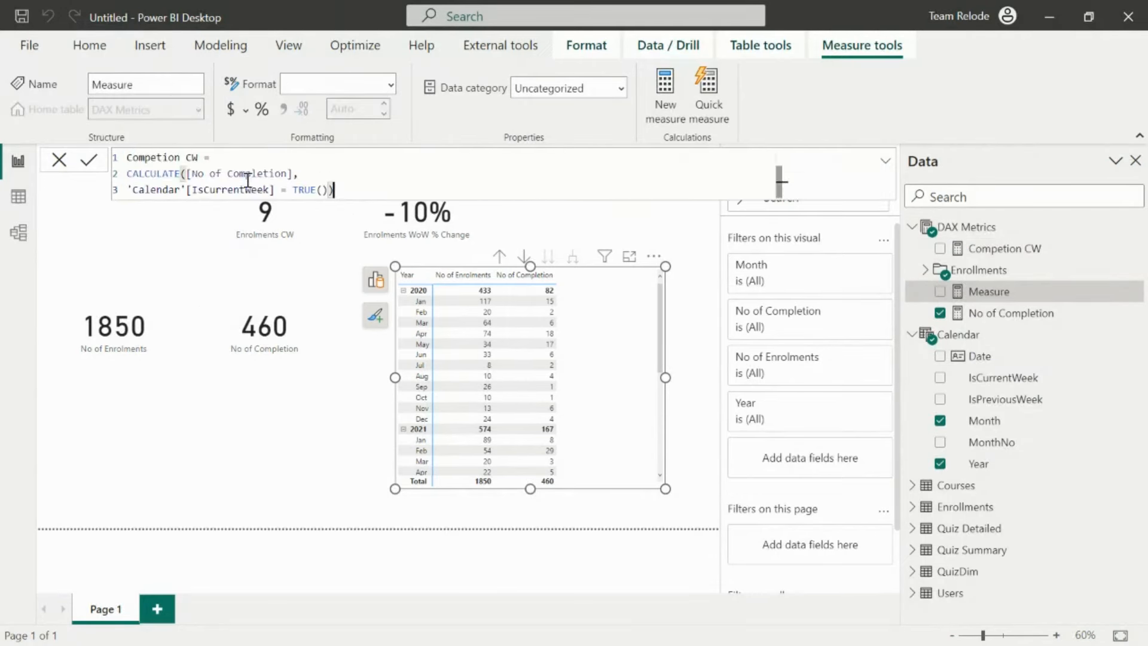
click(196, 158)
key(BackSpace)
key(BackSpace)
text(PW)
drag(268, 190, 208, 190)
text(PreviousWeek)
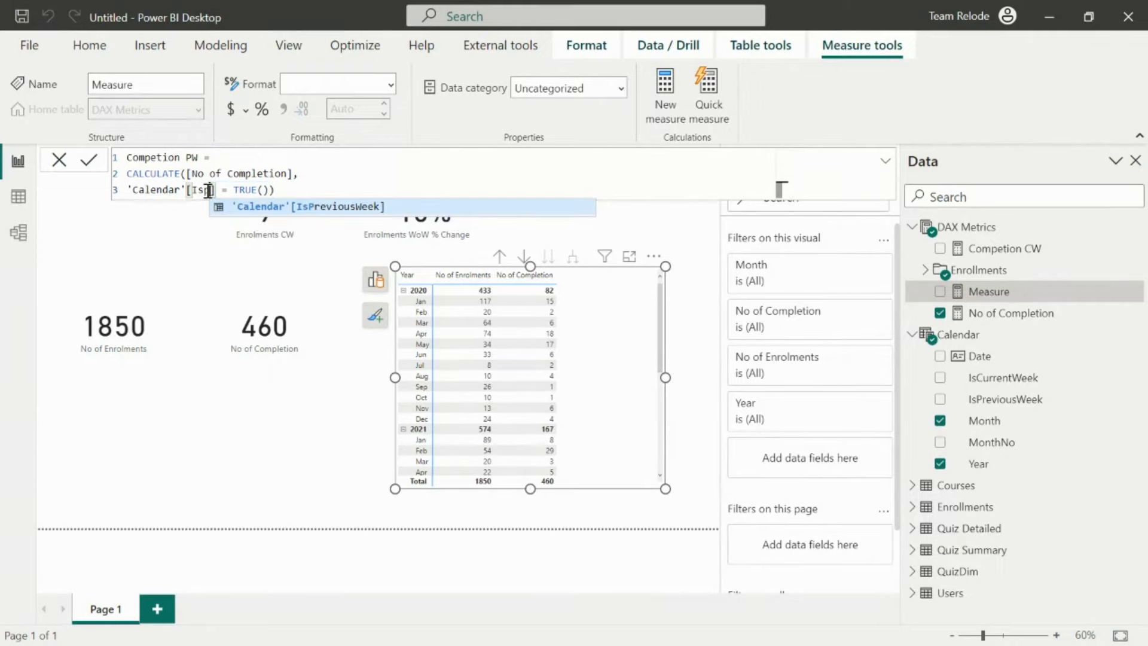
key(Tab)
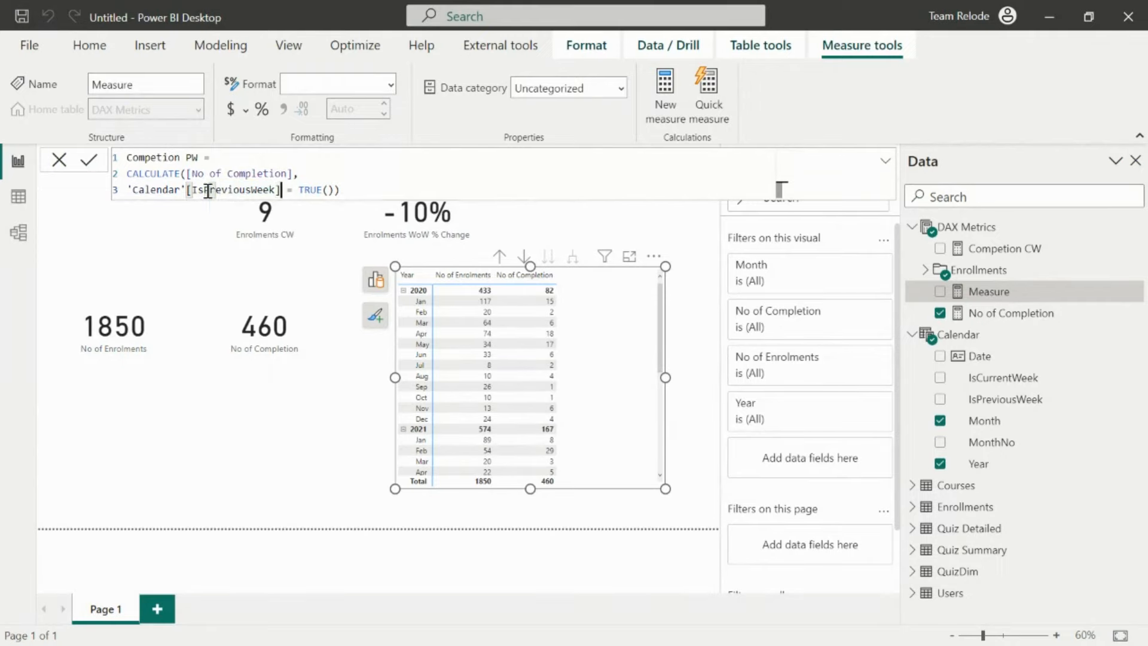
click(91, 162)
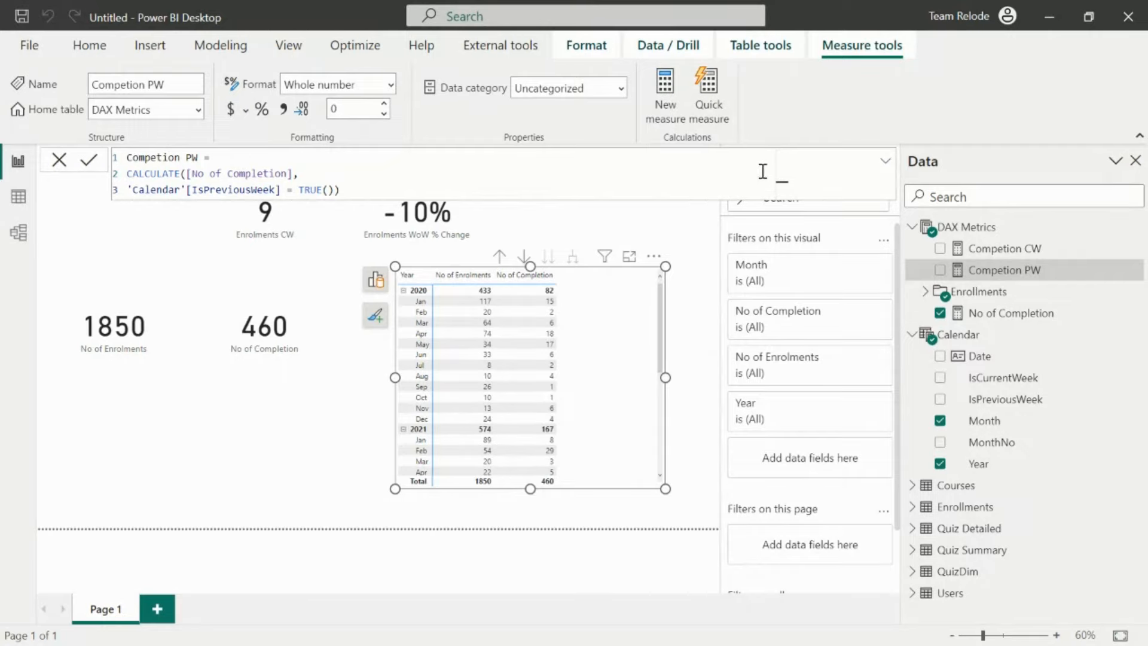
- Start a new measure in the DAX Metrics table and name it Completion WoW % Change
right_click(974, 227)
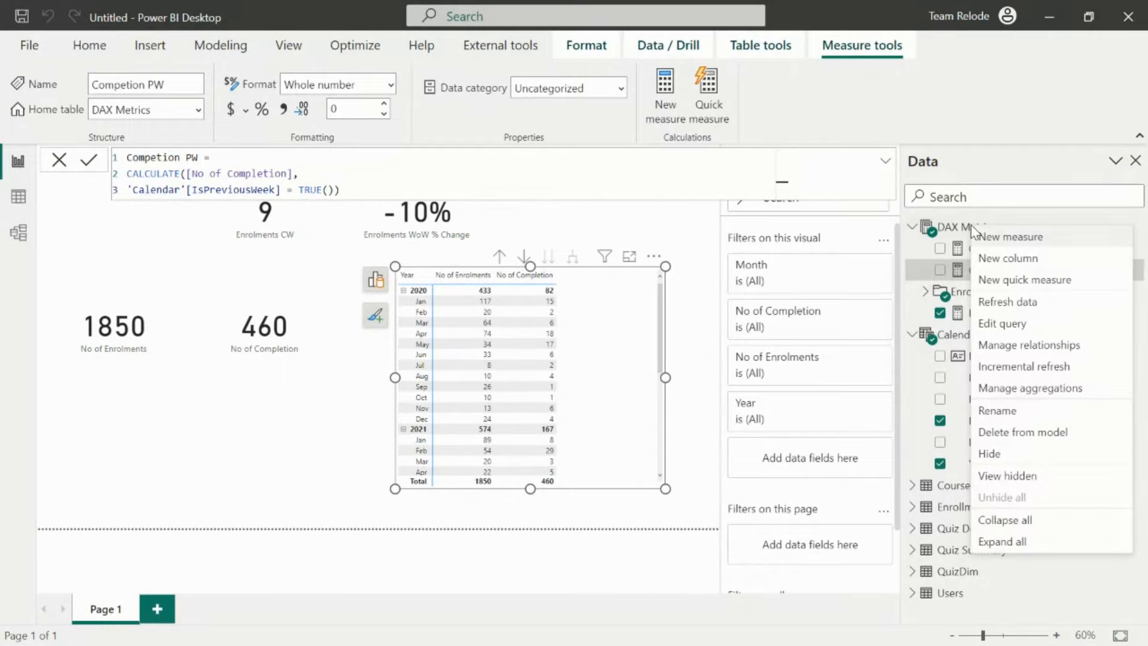
click(1007, 236)
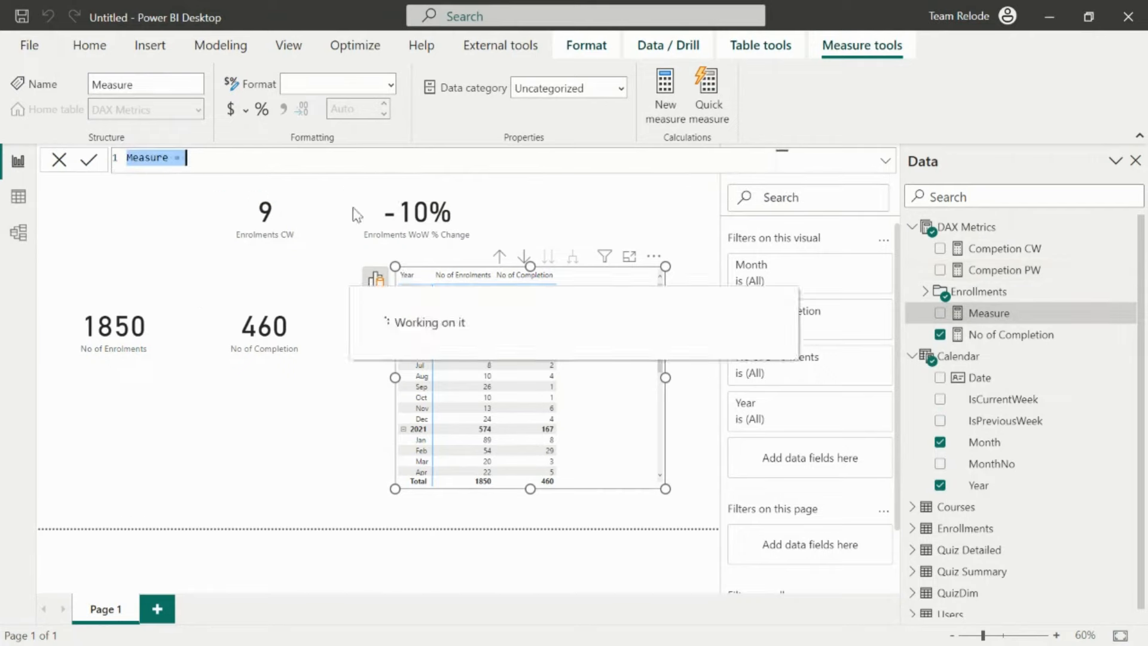
click(171, 163)
key(BackSpace)
key(BackSpace)
key(BackSpace)
key(BackSpace)
key(BackSpace)
key(BackSpace)
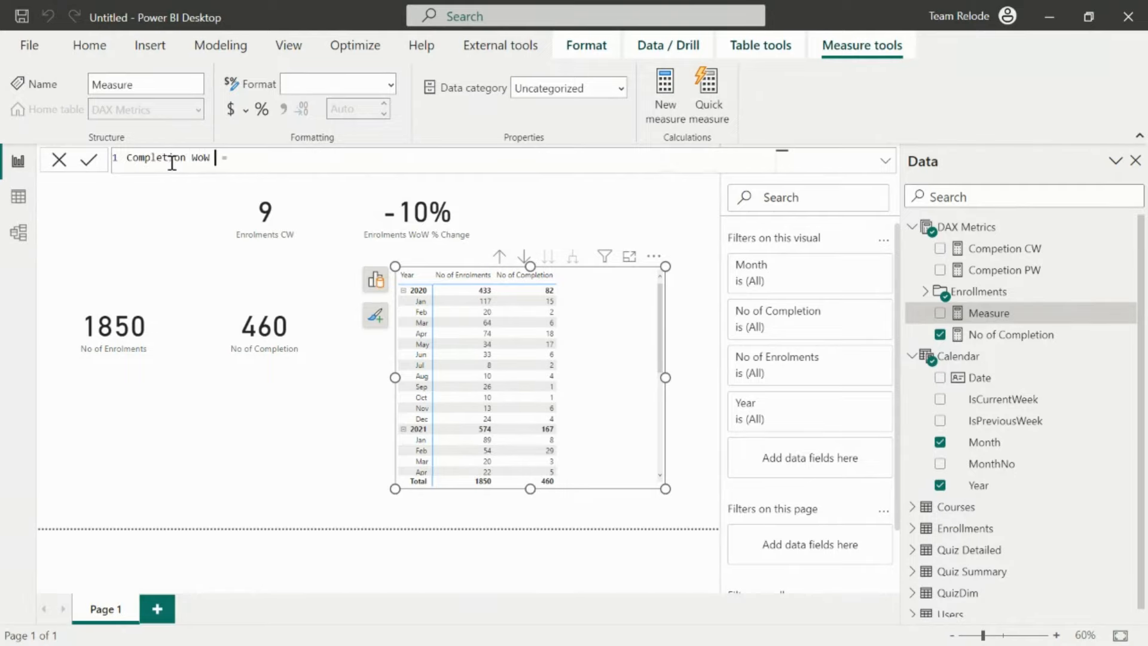
text(Completion WoW % Change)
click(296, 165)
key(shift+Return)
- Enter [Competion CW] - [Competion PW] as the expression of the Completion WoW % Change measure
text([)
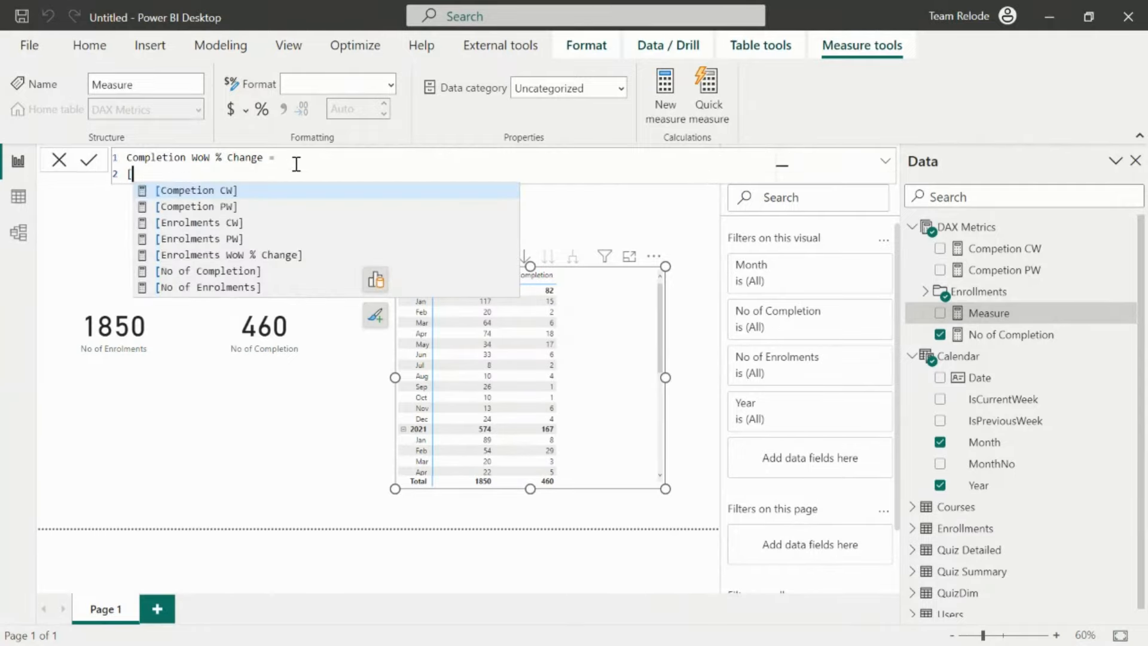
text(comple)
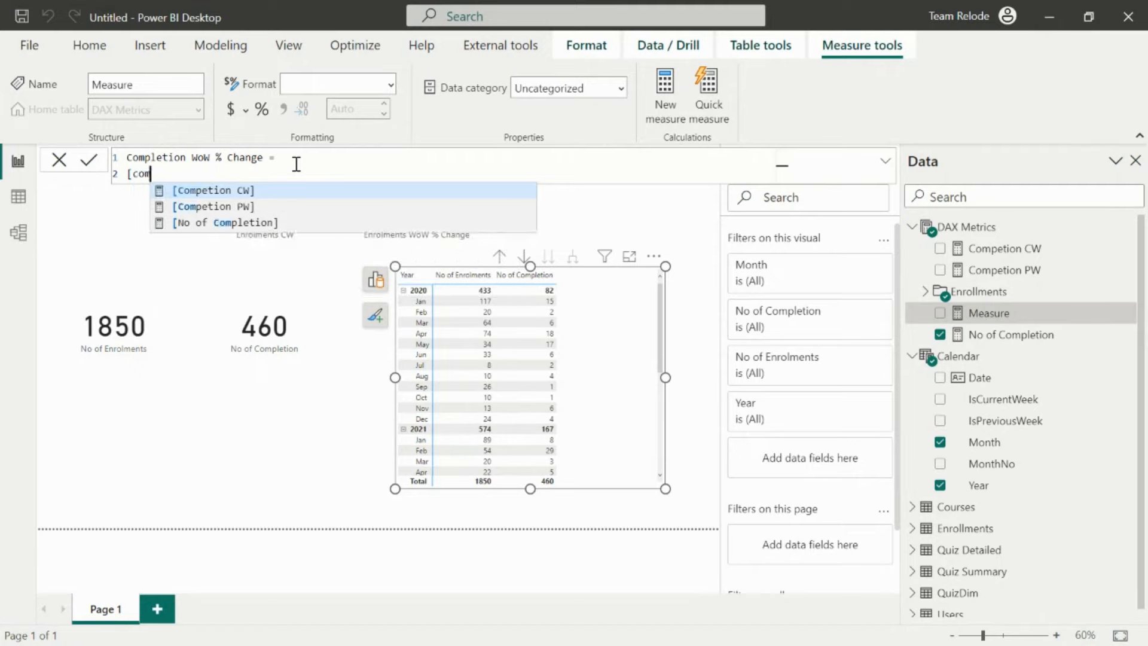
key(BackSpace)
key(BackSpace)
key(BackSpace)
key(Tab)
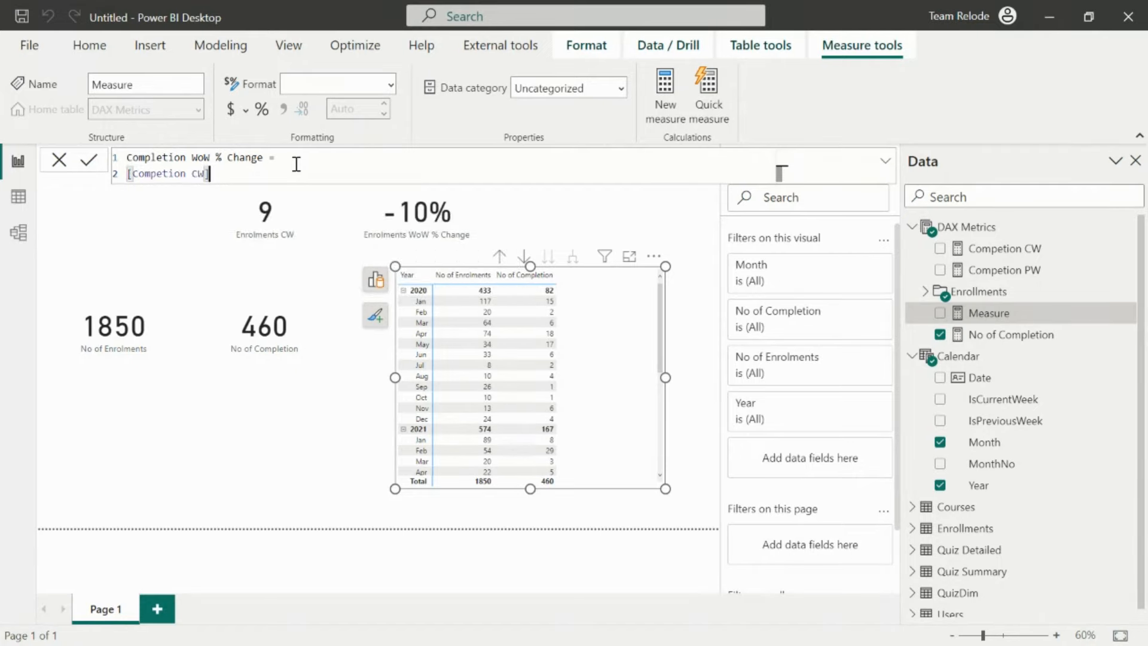
text(- [compl)
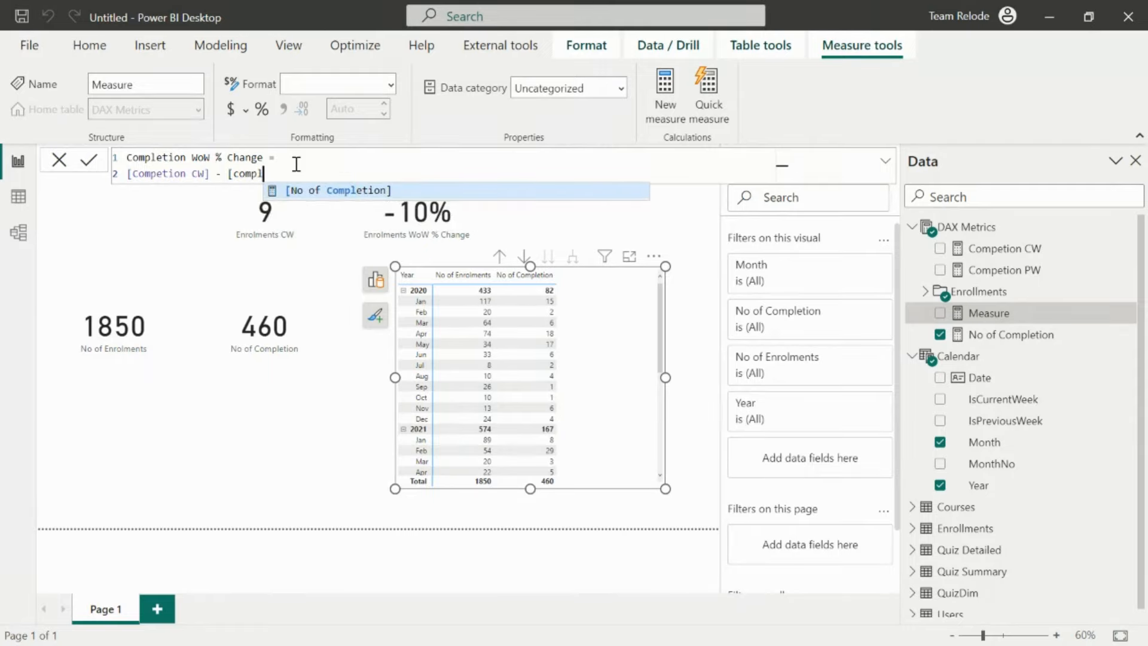
key(BackSpace)
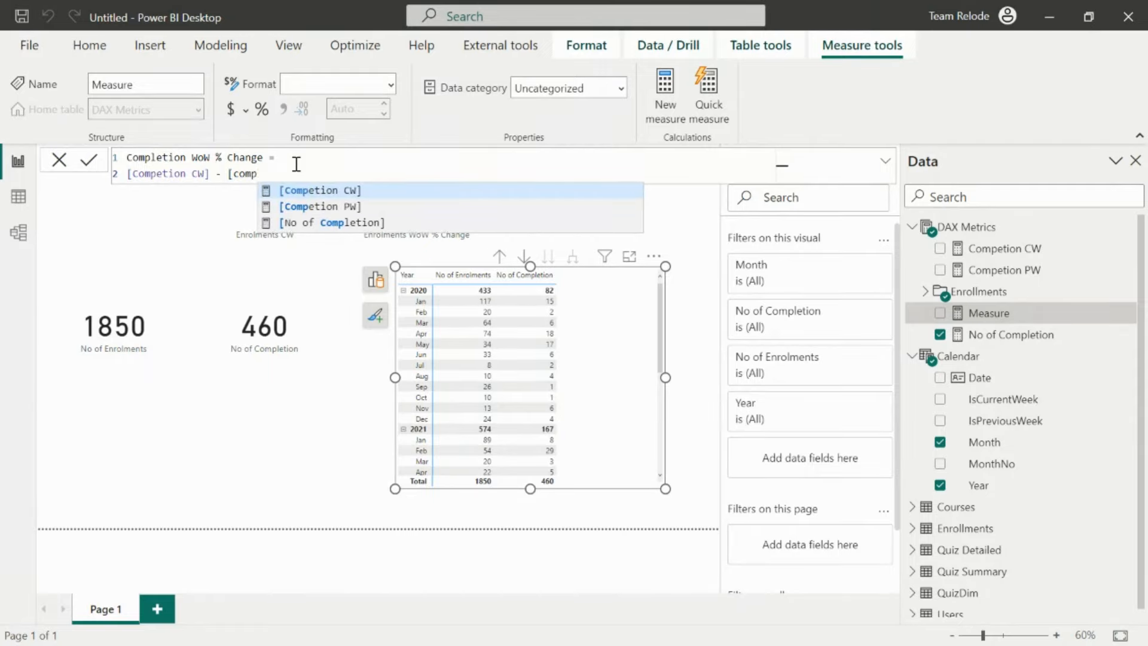
key(Down)
key(Tab)
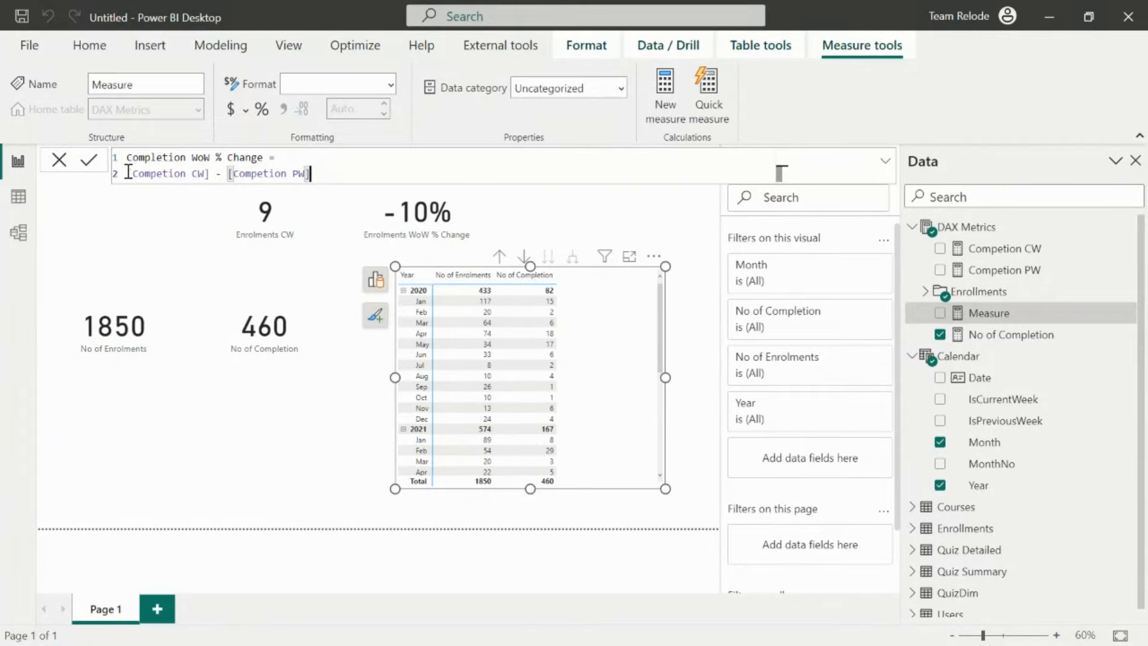
- Enclose the subtraction in parentheses and divide it by [Competion PW]
text())
click(130, 173)
text(()
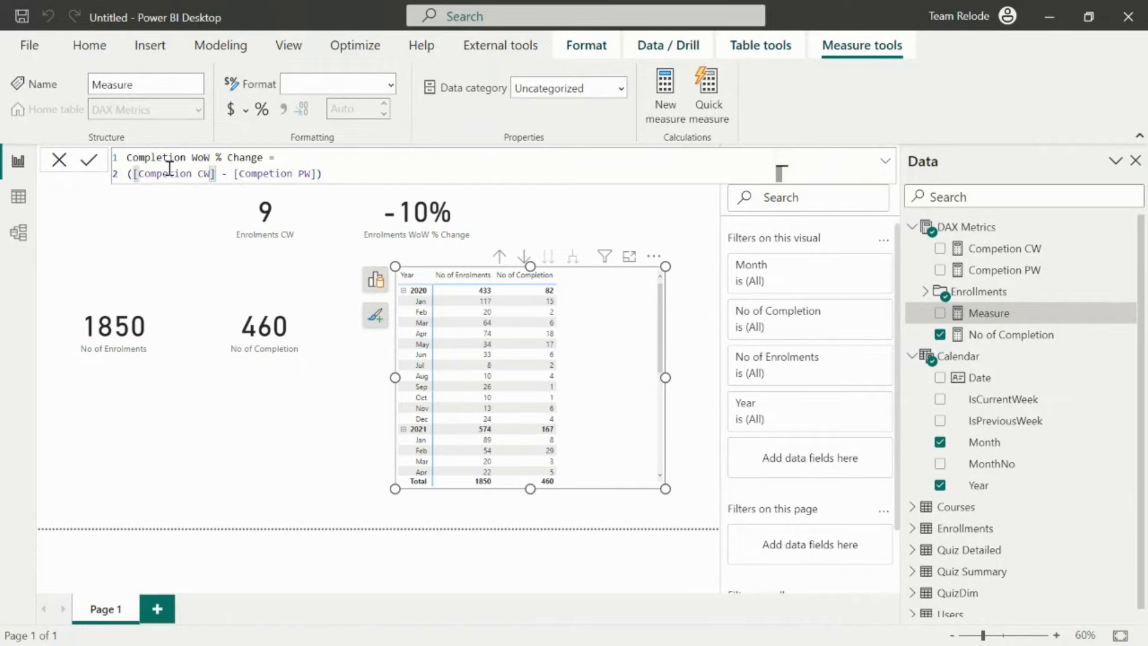
click(338, 173)
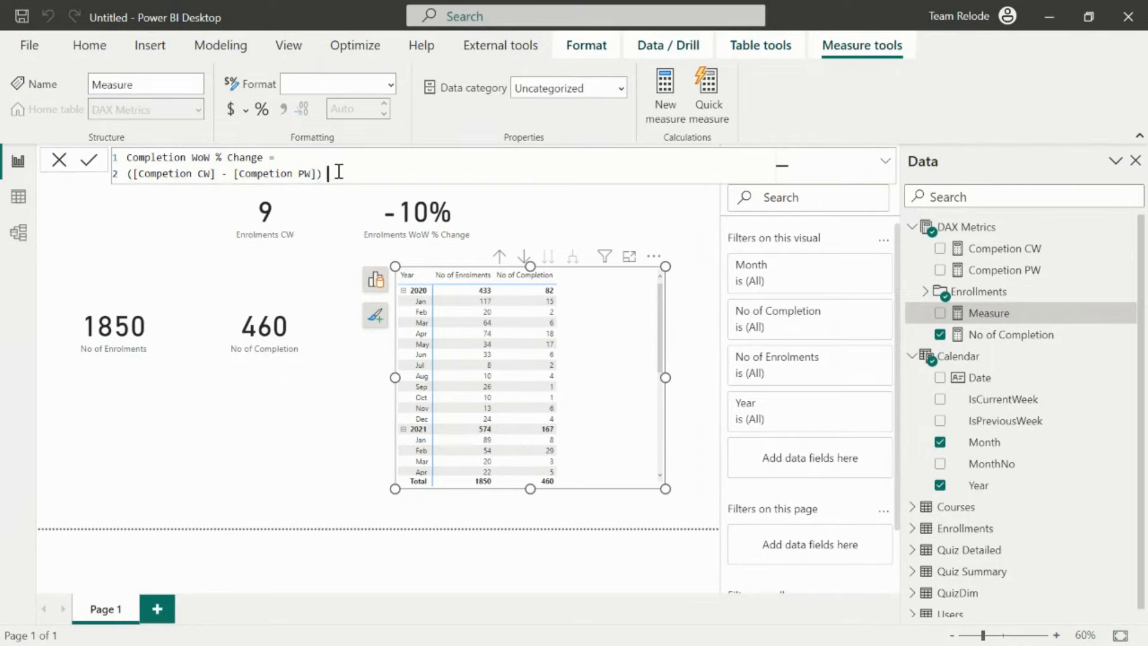
text(/ [)
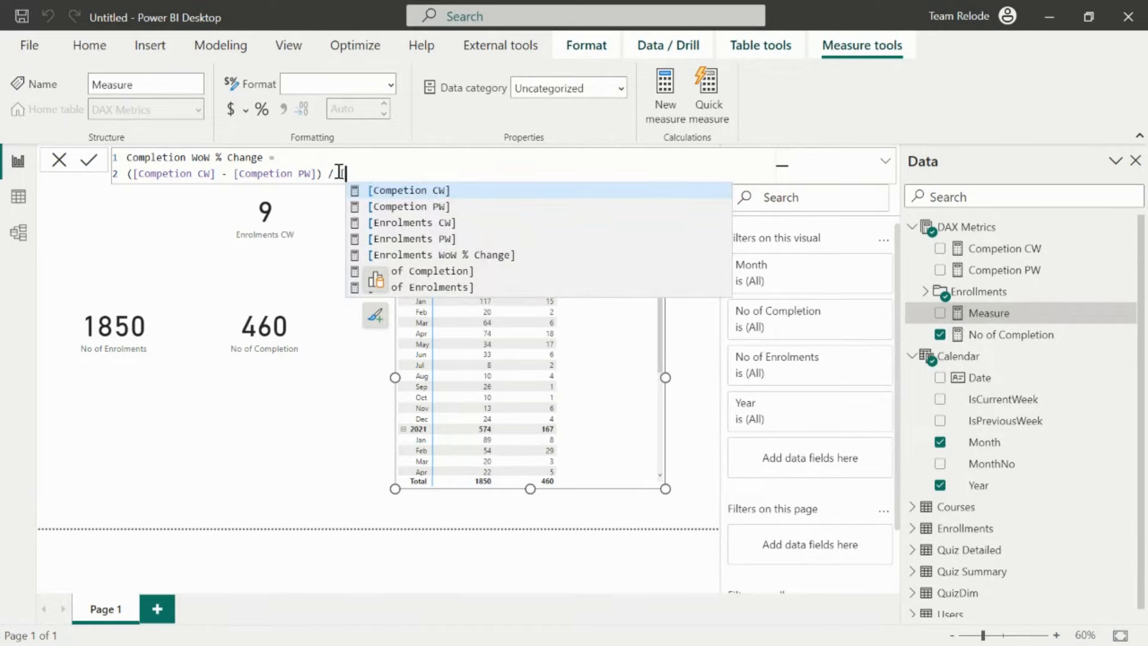
key(Down)
key(Tab)
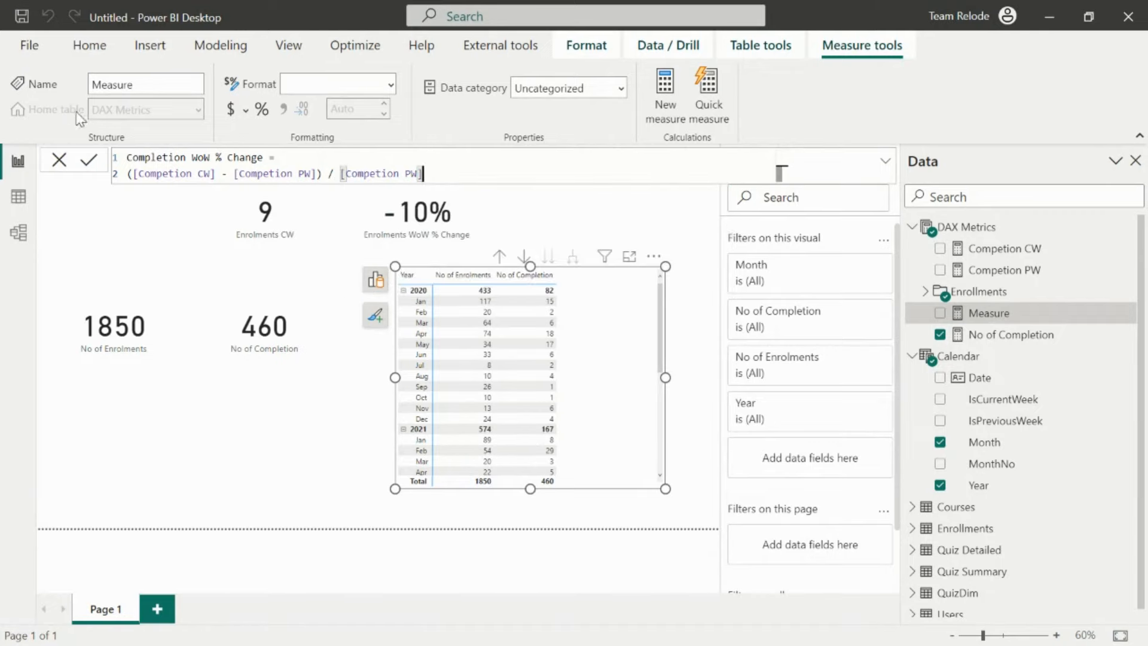
- Format the Completion WoW % Change measure as a percentage with 1 decimal place and commit it
click(262, 109)
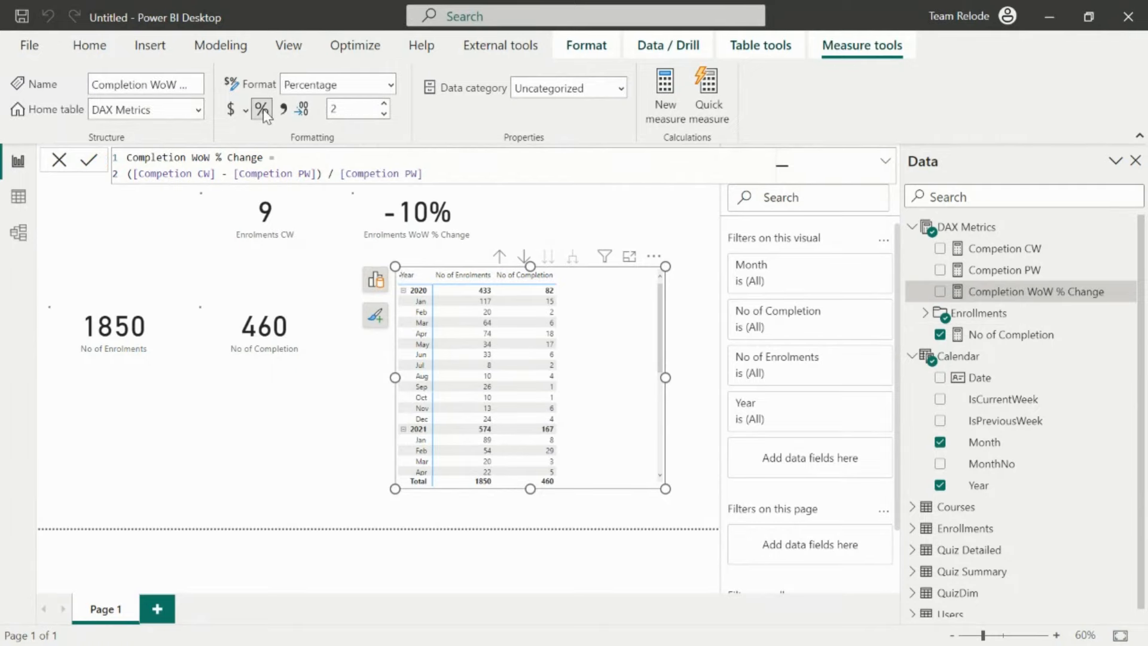
click(352, 111)
text(1)
click(91, 161)
click(887, 160)
click(887, 162)
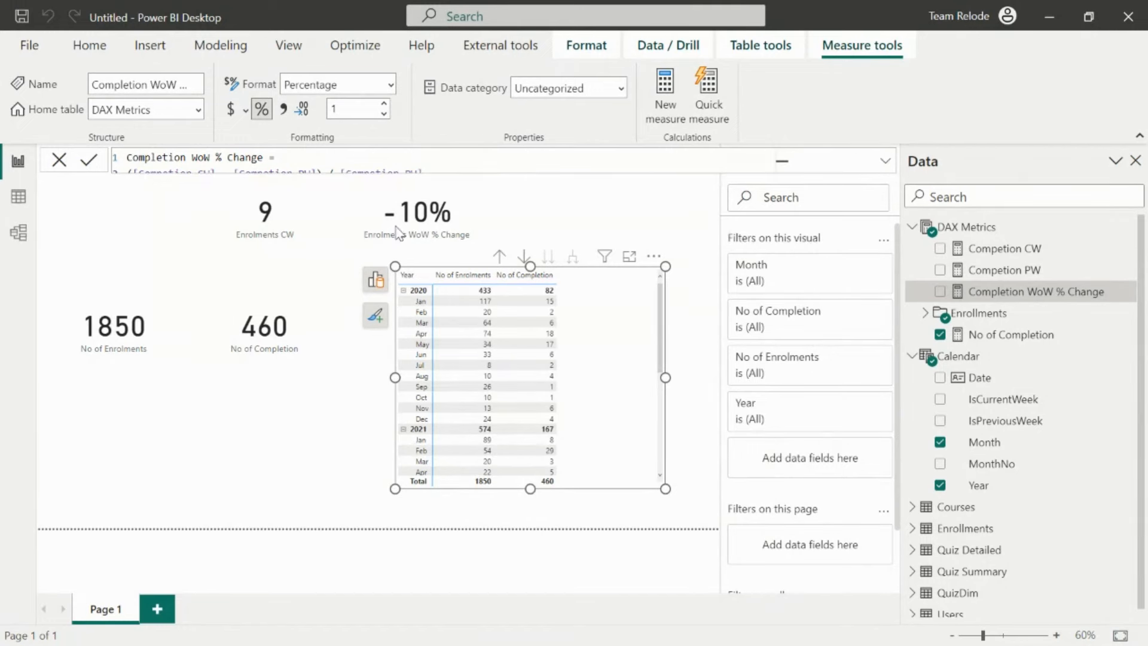
- Check the completion measures on the Enrolments CW card by swapping its field to Competion CW and to Competion PW
click(259, 220)
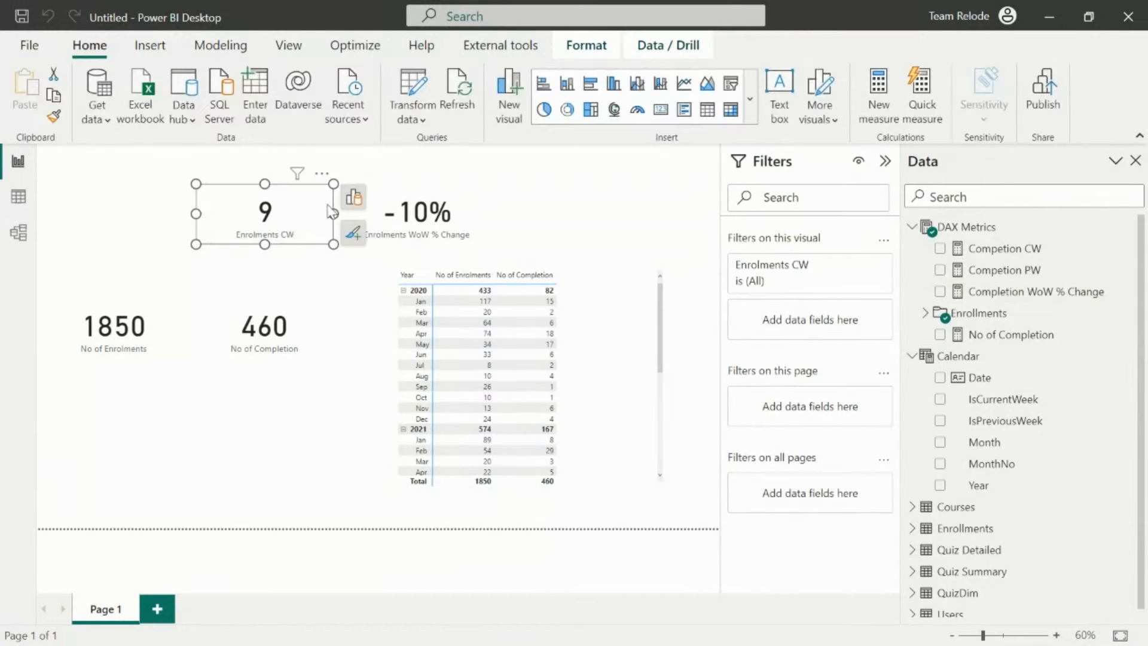
click(353, 200)
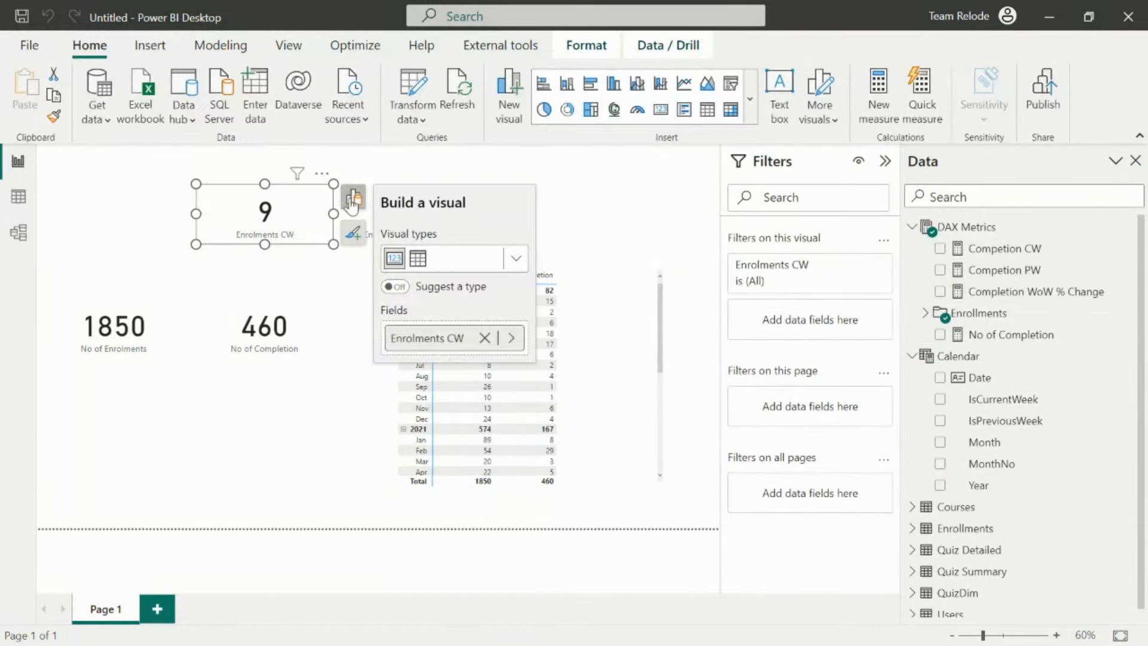
click(512, 339)
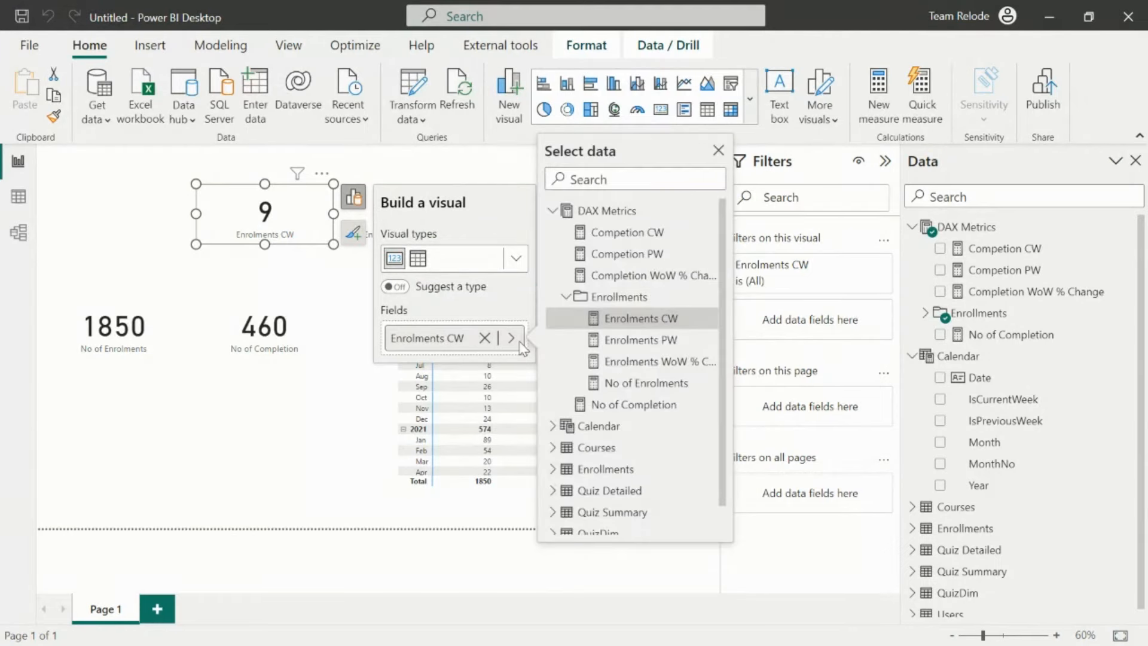
click(640, 233)
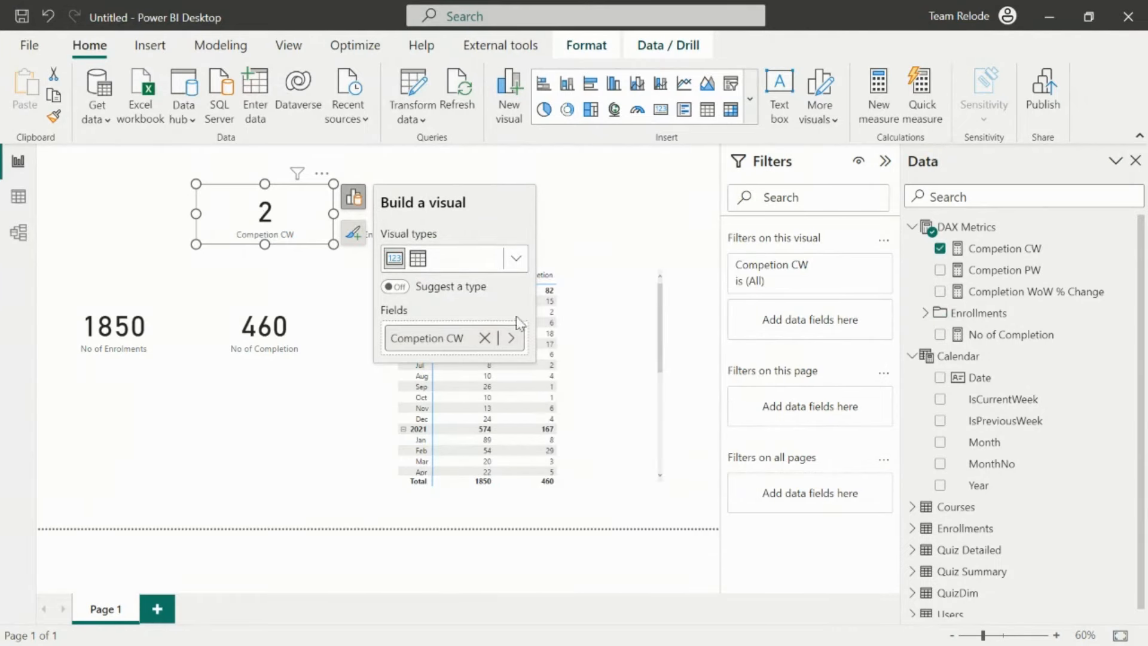
click(513, 339)
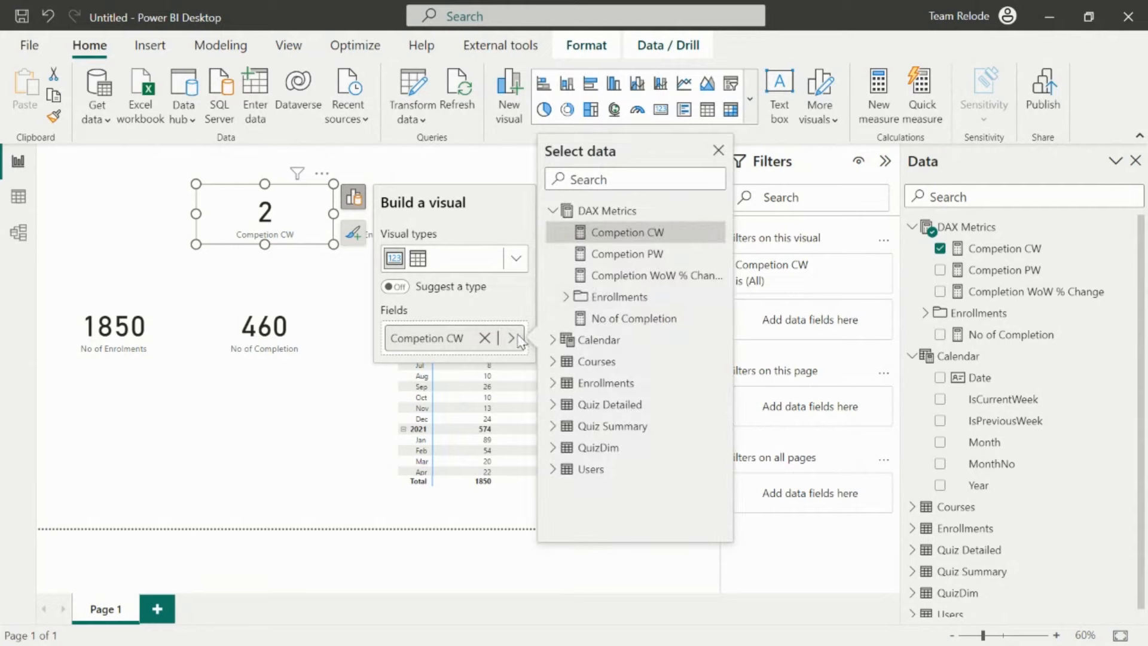
click(629, 256)
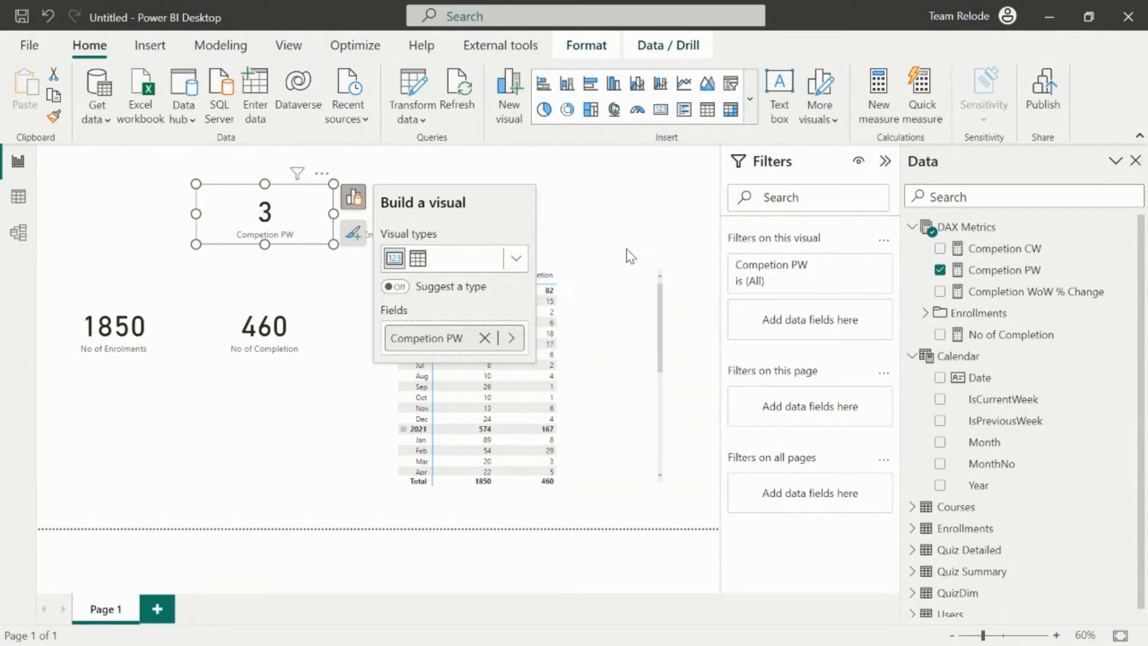
- Switch the card's field to Completion WoW % Change and set that measure's decimal places to 0
click(511, 337)
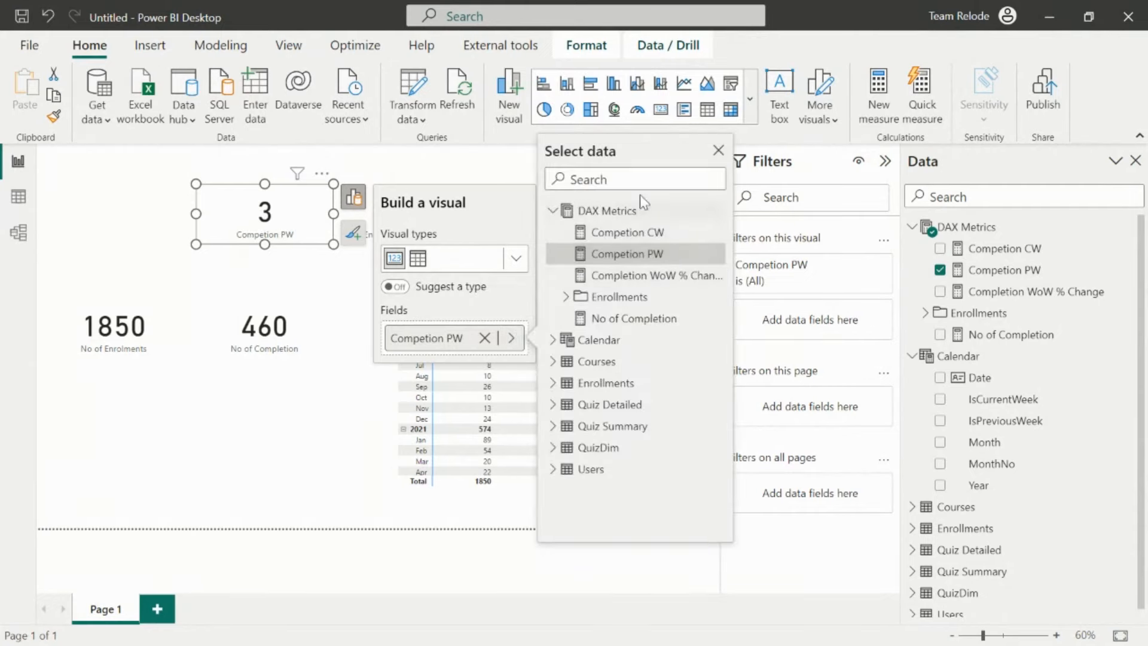
click(654, 285)
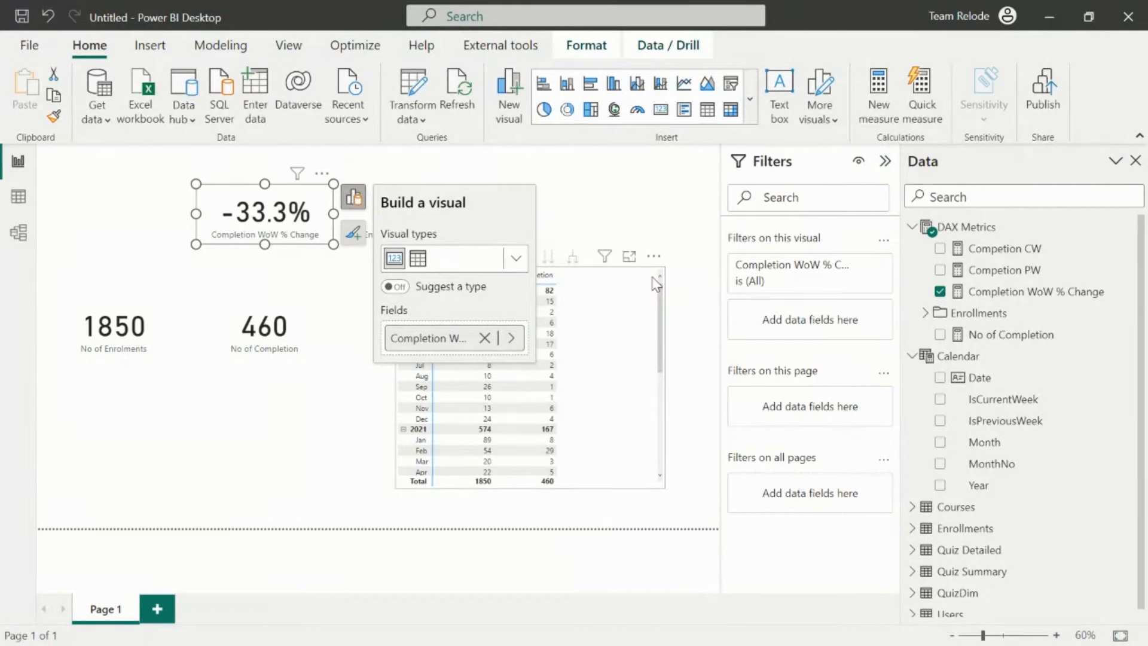
click(994, 293)
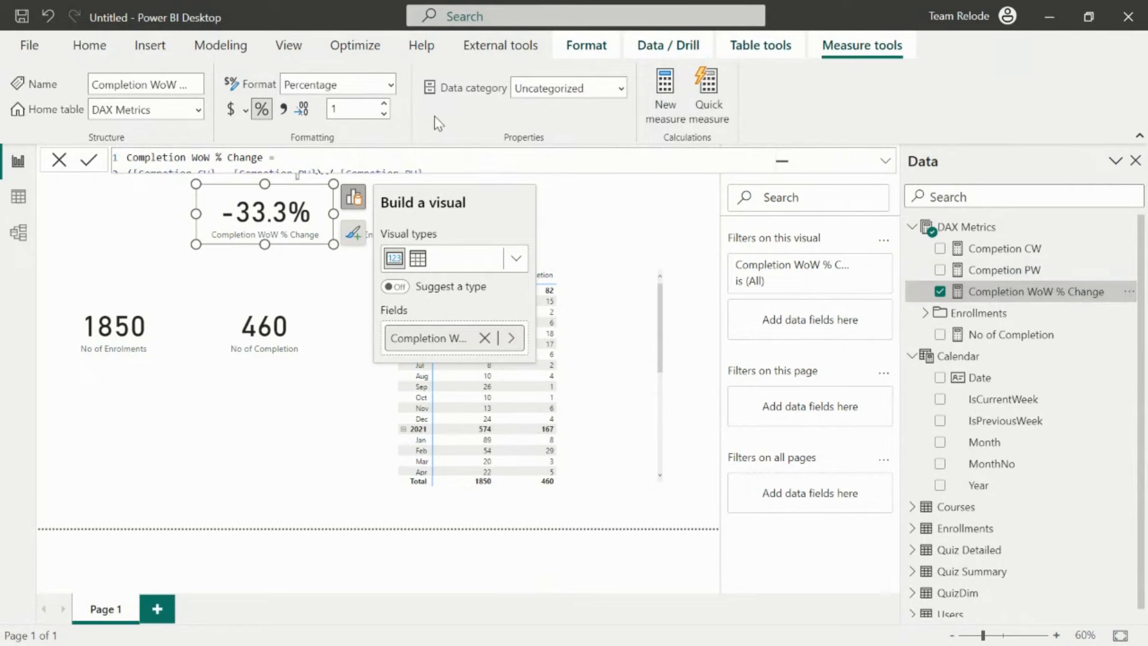
drag(359, 111, 288, 111)
text(0)
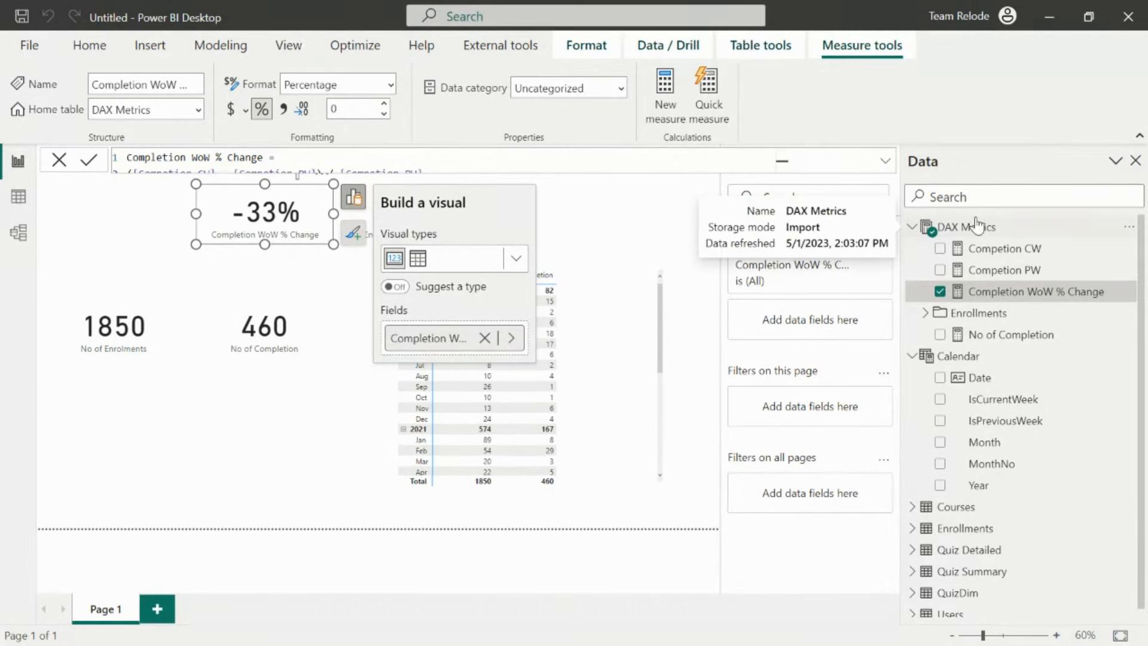
- In the model view, place the No of Completion measure in a new display folder named Completion
click(18, 235)
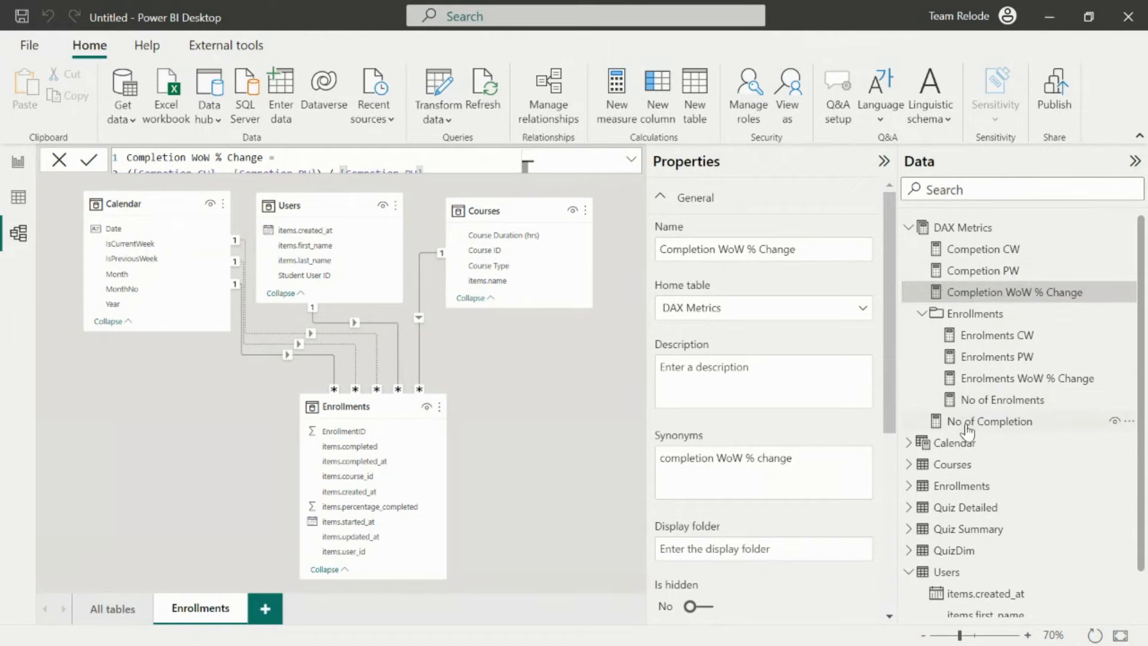
click(986, 422)
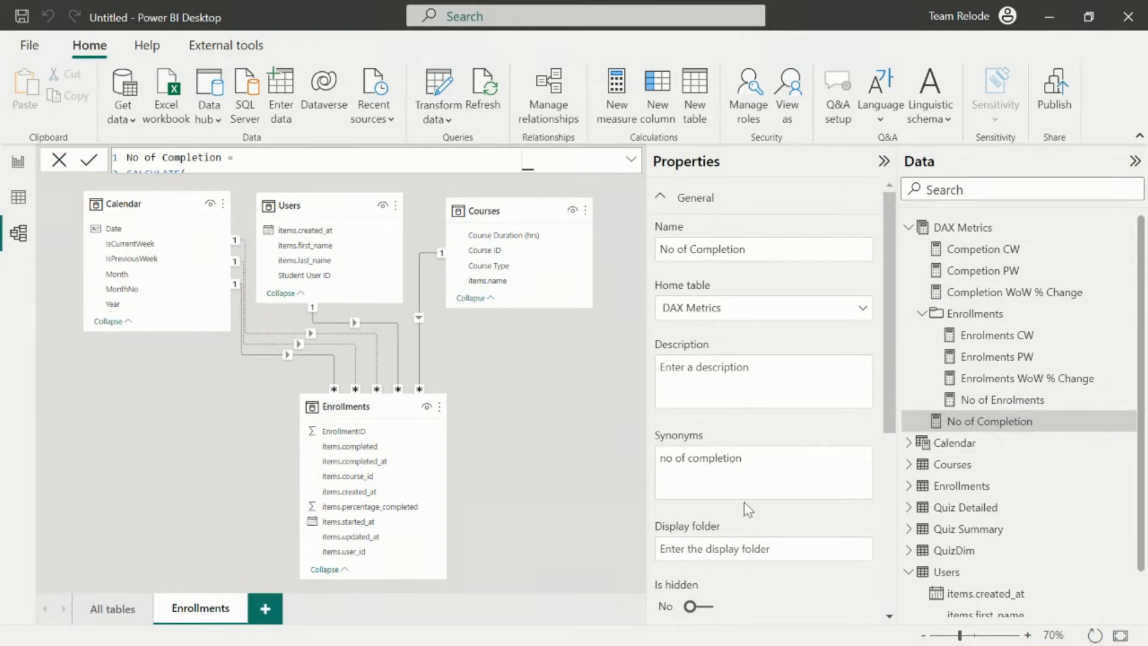
drag(888, 321, 898, 355)
scroll(805, 400, down, 1)
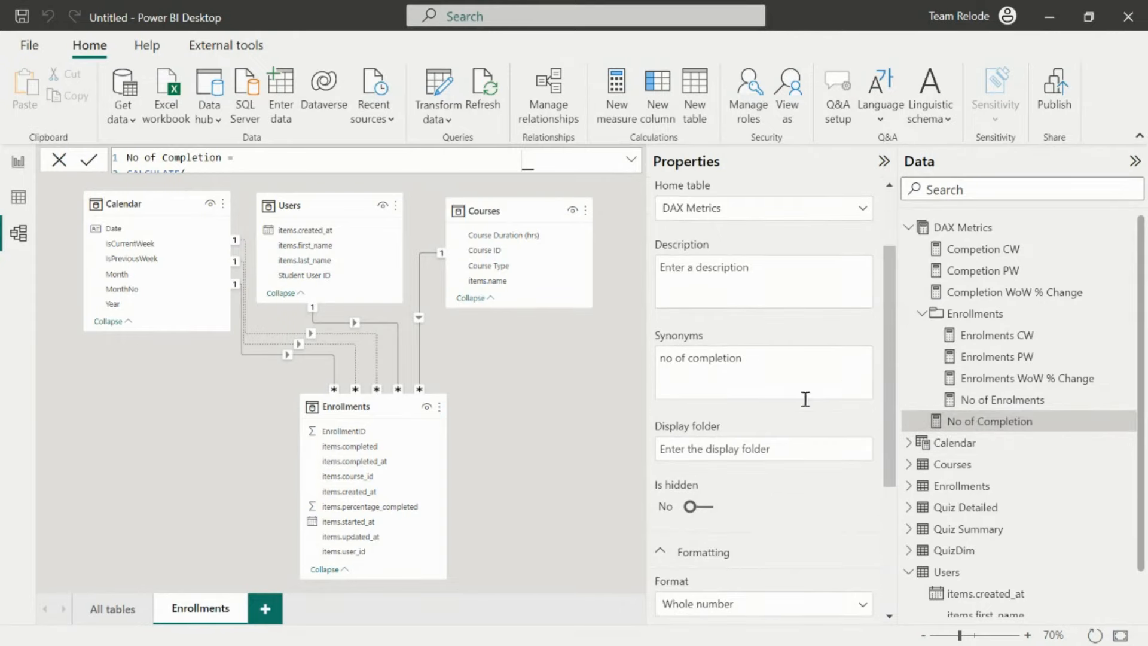
click(735, 441)
text(Complet)
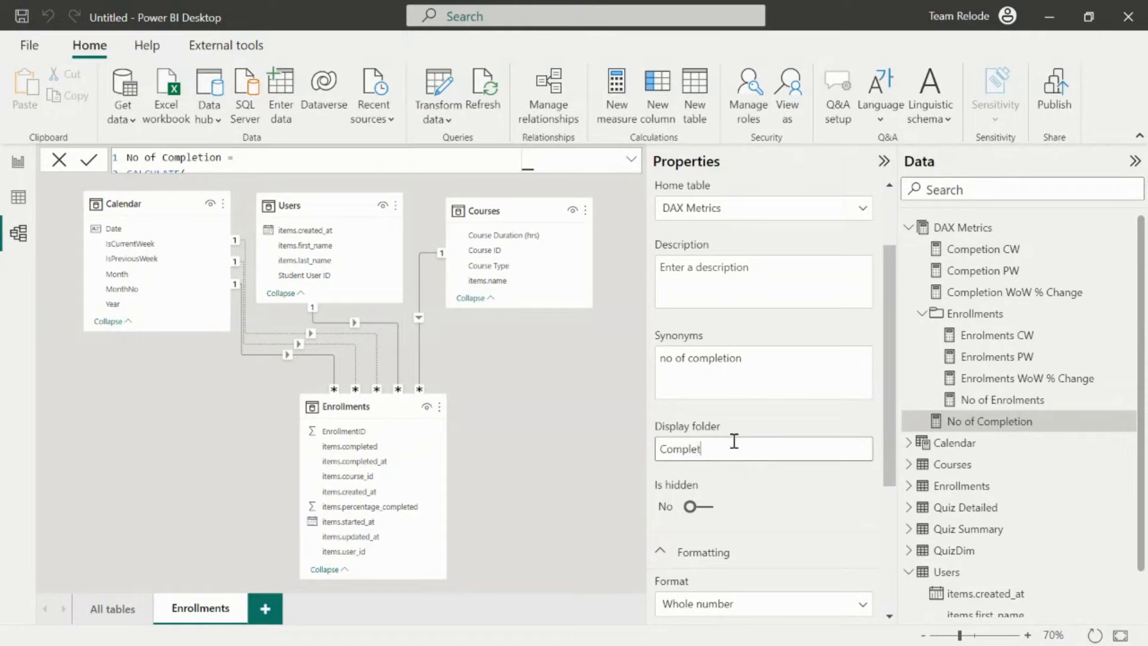
text(ion)
key(Return)
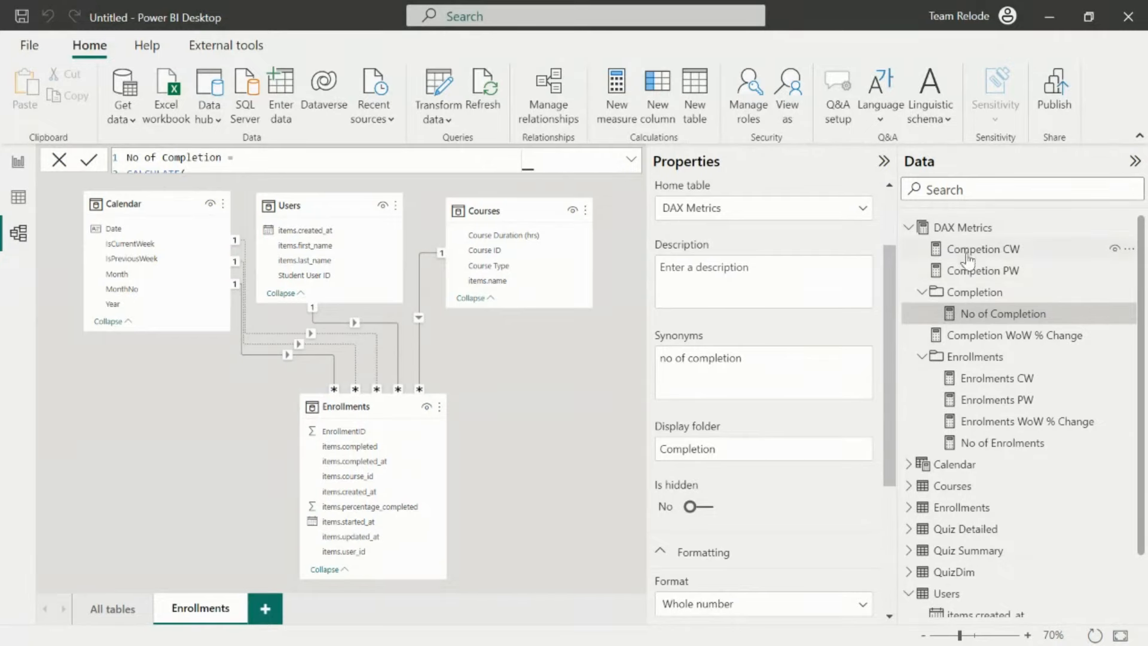
- Move Competion PW, Competion CW and Completion WoW % Change into the Completion display folder, and collapse the Completion and Enrollments folders
click(972, 275)
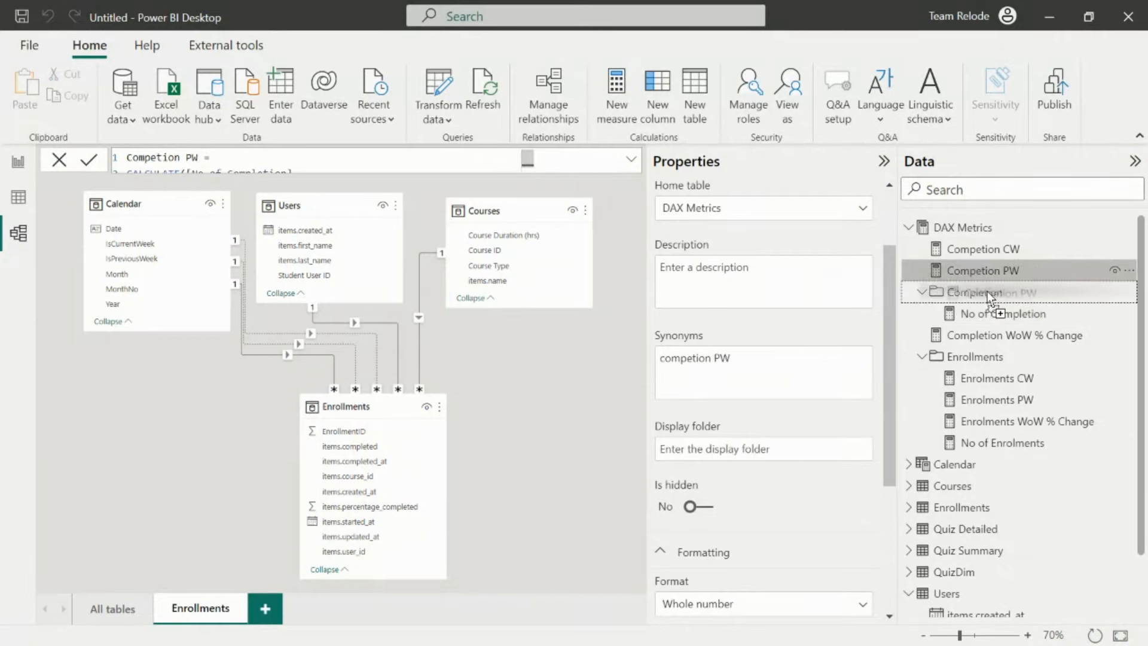
drag(982, 270, 974, 291)
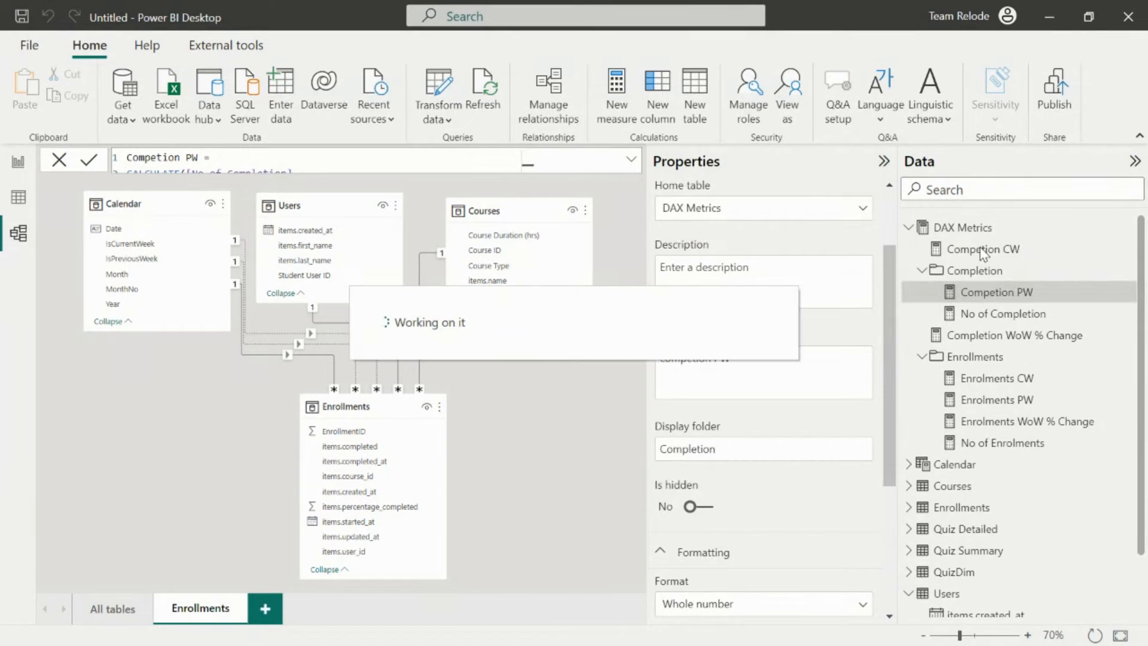
drag(981, 250, 988, 278)
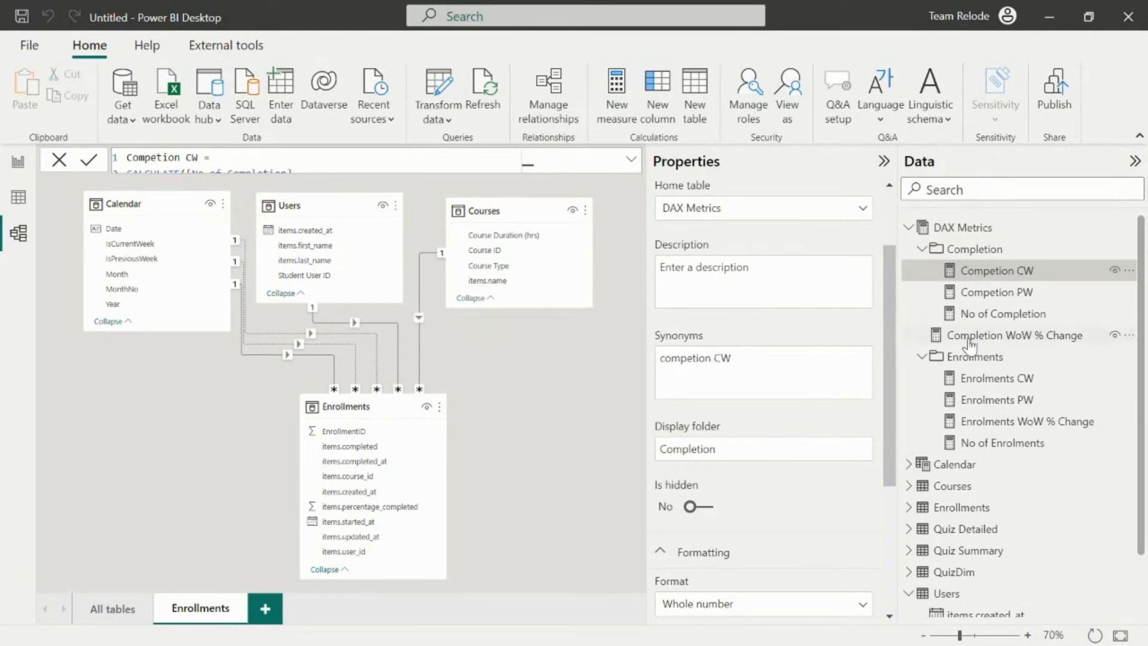
drag(1005, 335, 999, 254)
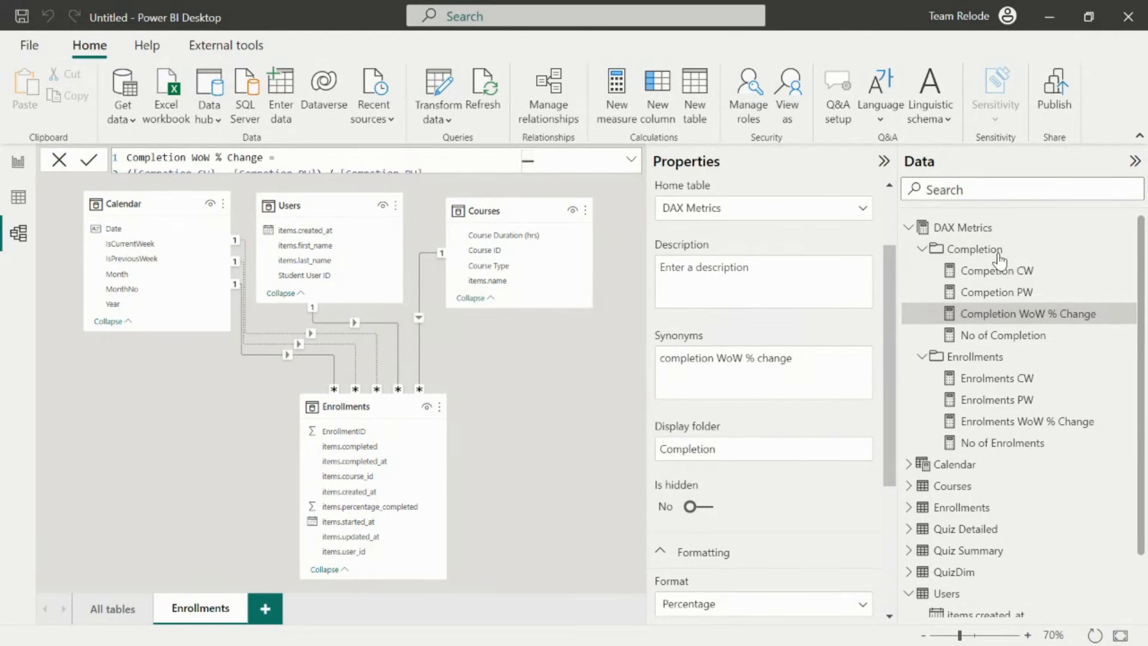
click(921, 249)
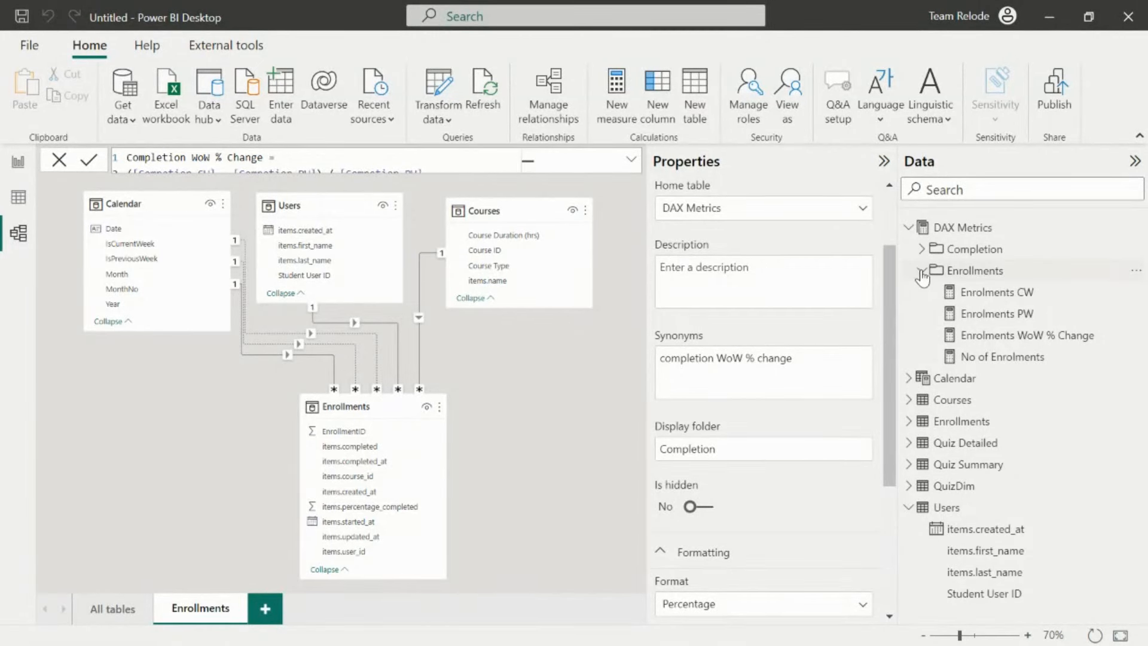
click(921, 271)
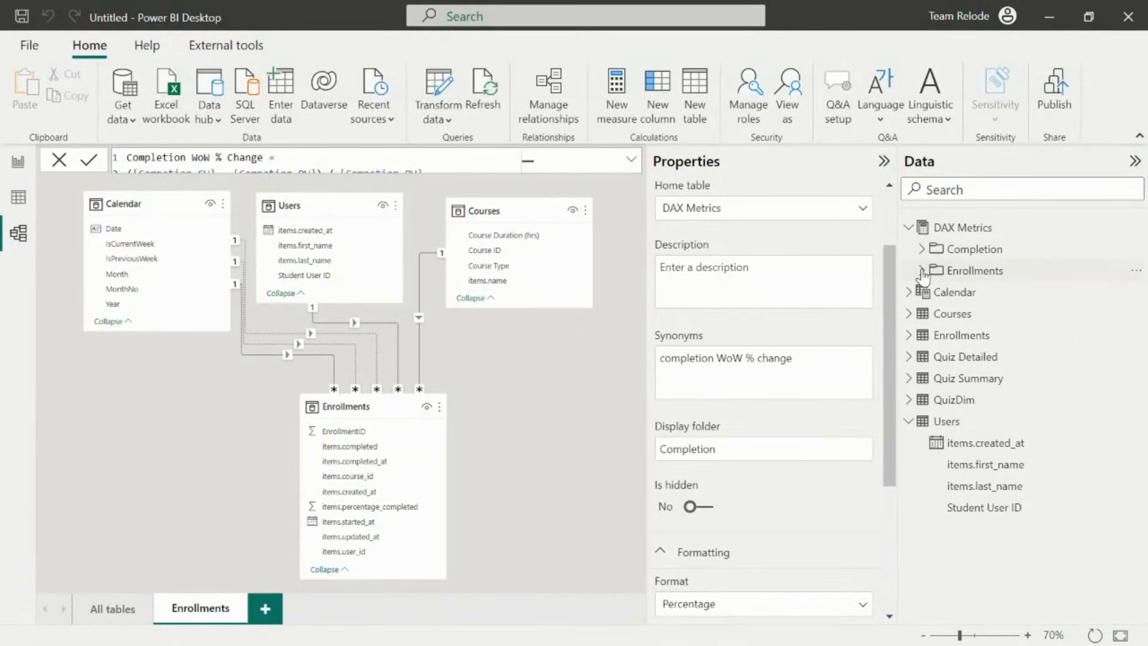
- Return to the report view, collapse the Completion folder, and deselect the Completion WoW % Change card
click(18, 162)
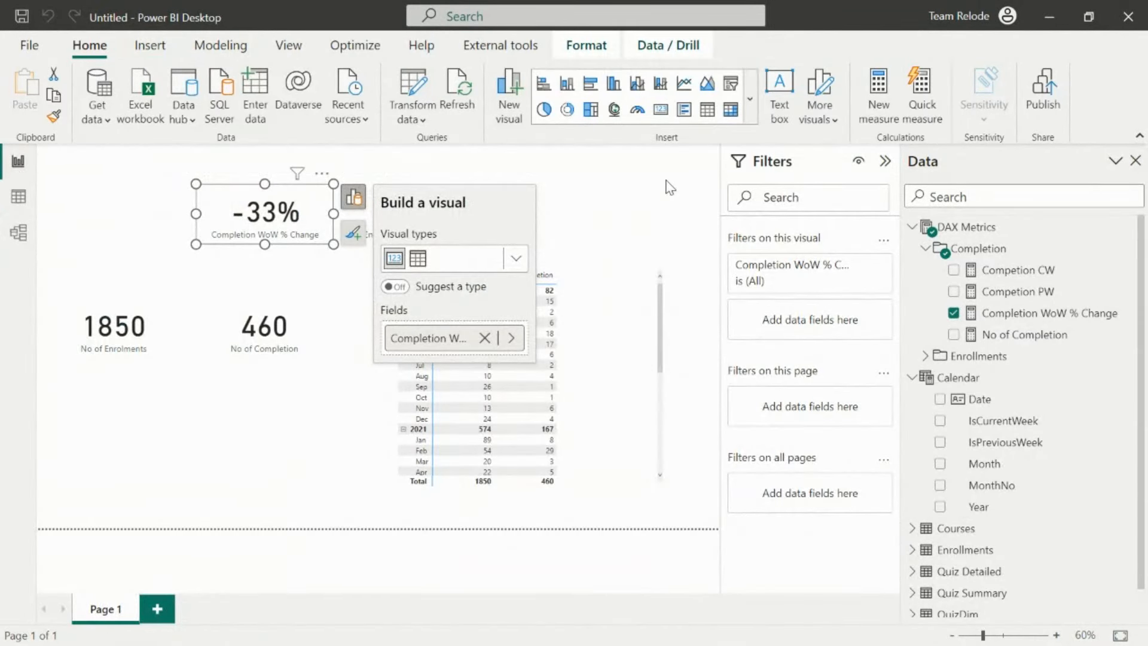
click(925, 249)
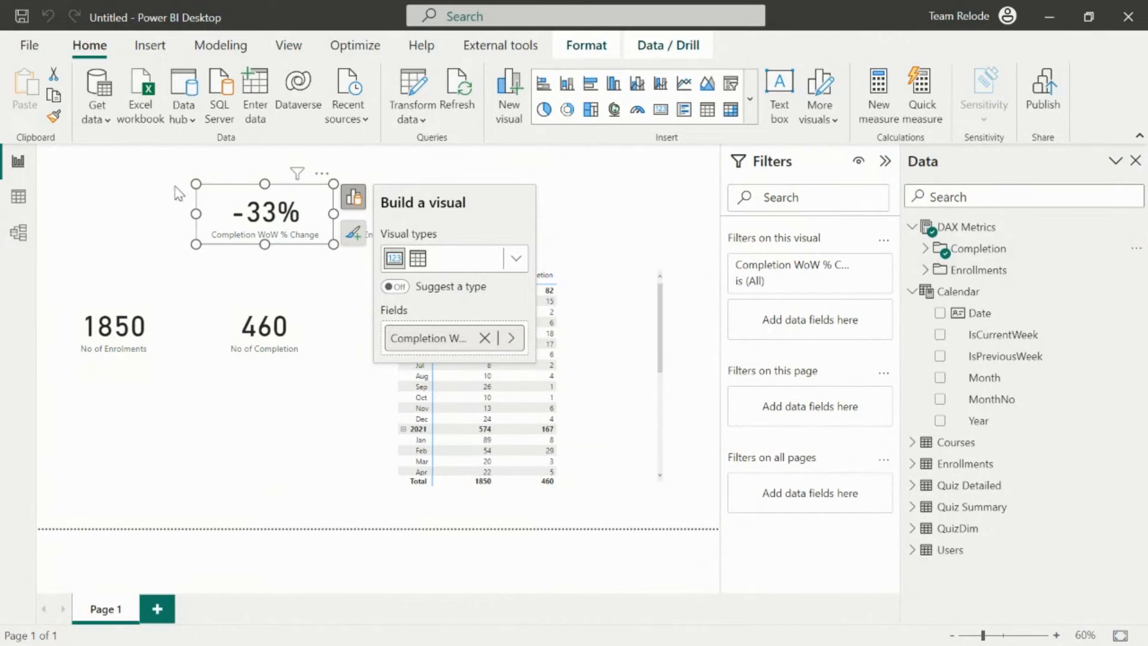
click(118, 202)
- Switch to Microsoft Whiteboard and draw a blue check mark beside the Completion vs Prev item
key(alt+Tab)
key(alt+Tab)
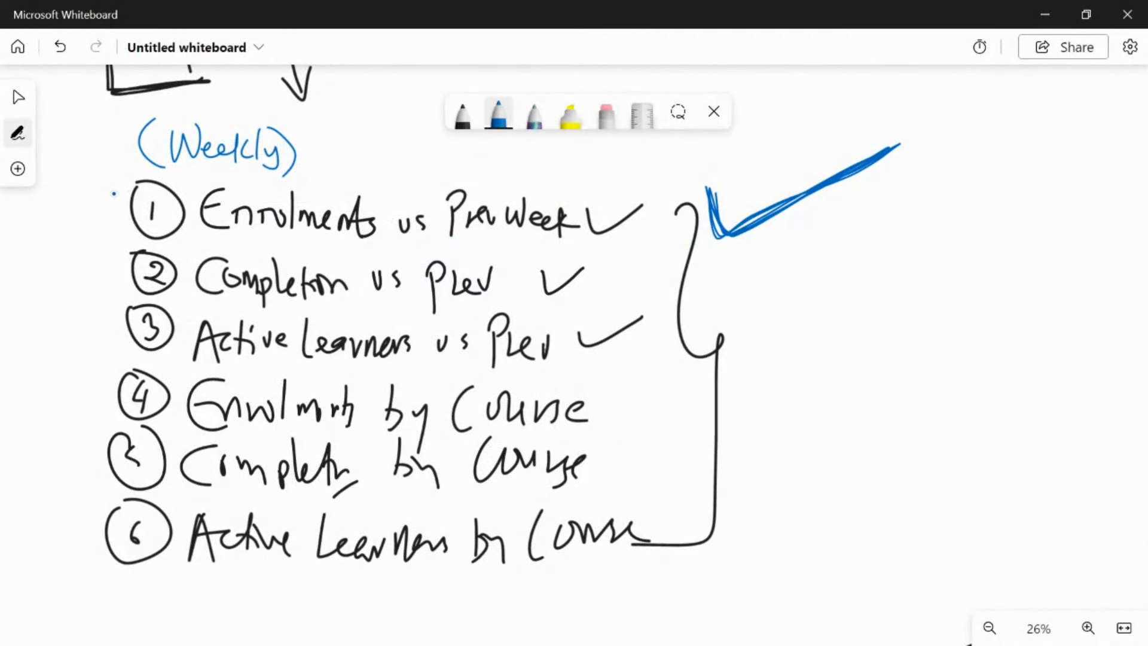
mouse_move(669, 258)
mouse_down()
mouse_move(671, 294)
mouse_move(822, 245)
mouse_move(661, 302)
mouse_move(765, 269)
mouse_move(703, 299)
mouse_move(664, 299)
mouse_move(847, 245)
mouse_up()
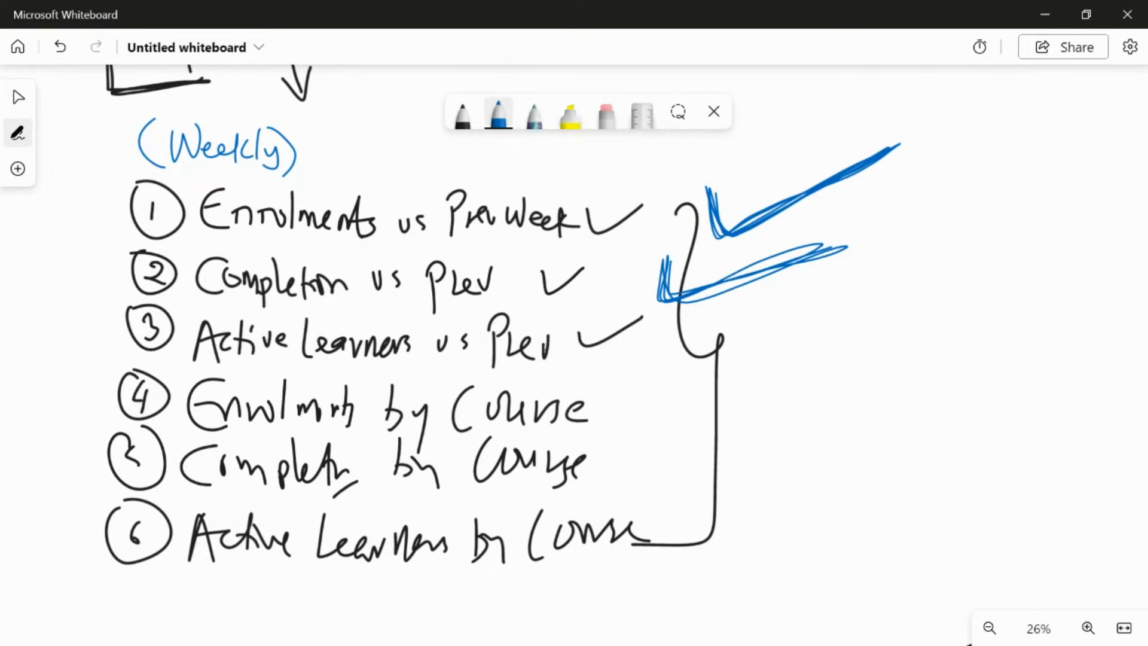
- Set the whiteboard timer to 11 minutes and start it
click(978, 50)
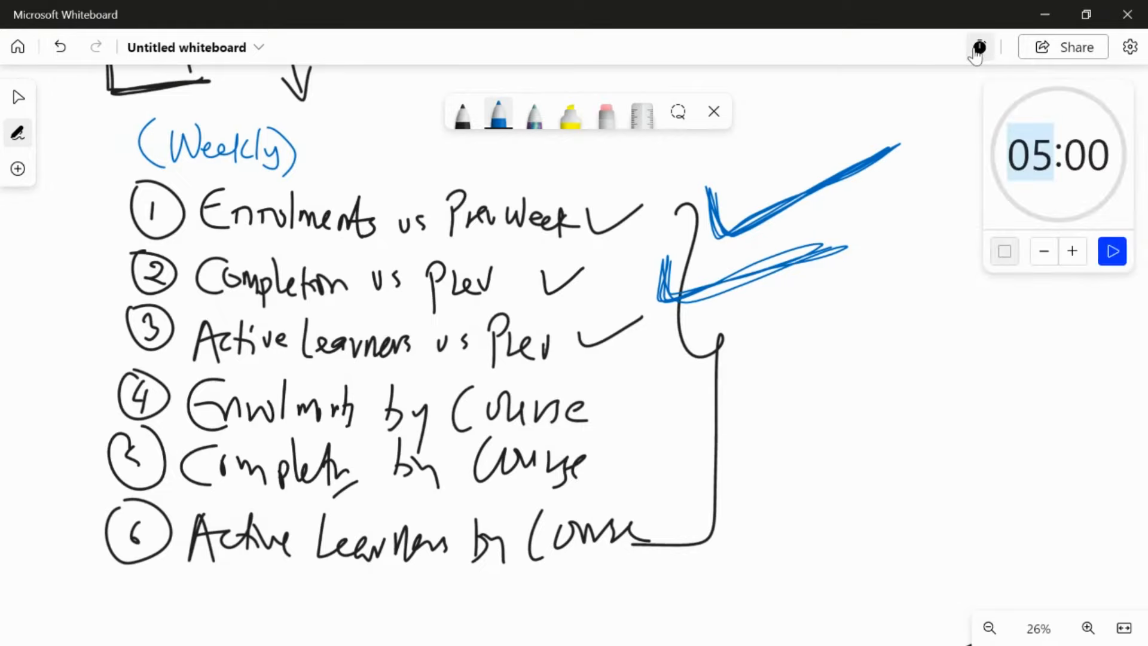
text(10)
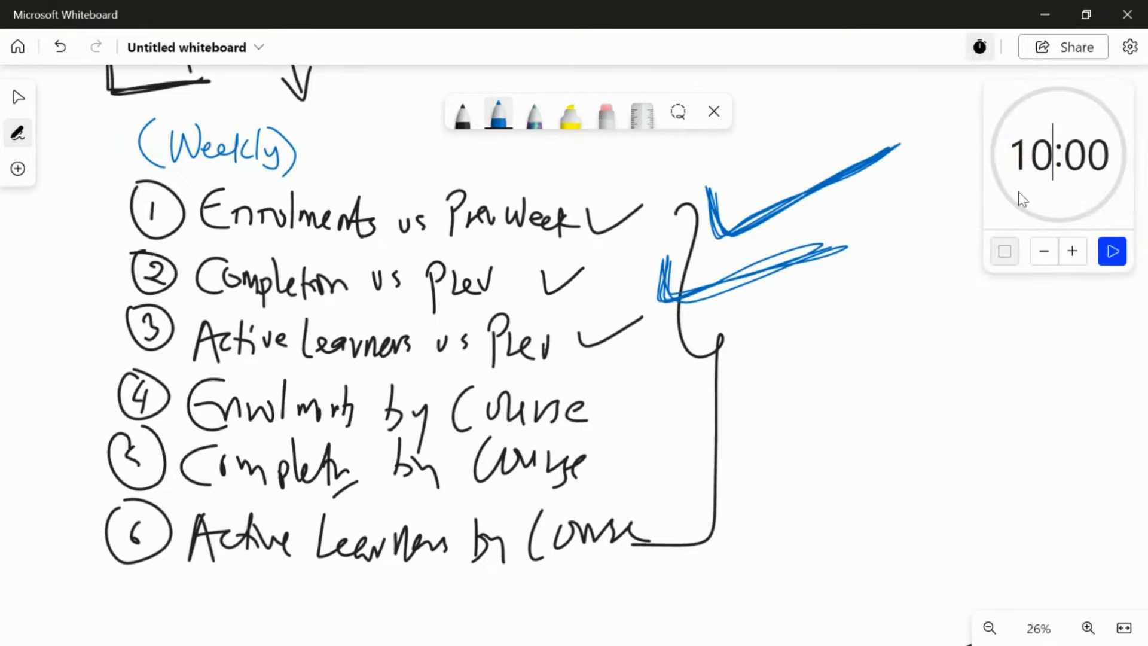
text(1)
click(1112, 251)
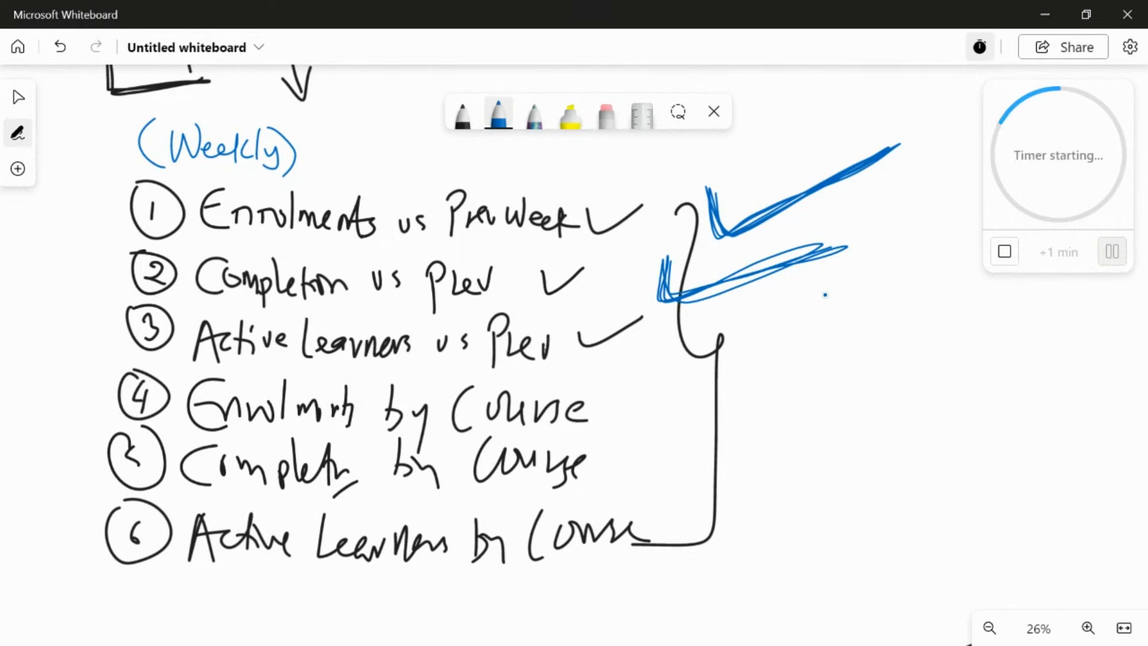
- Switch to the Lighthall class page in Edge and share the screen with audio
key(alt+Tab)
key(alt+Tab)
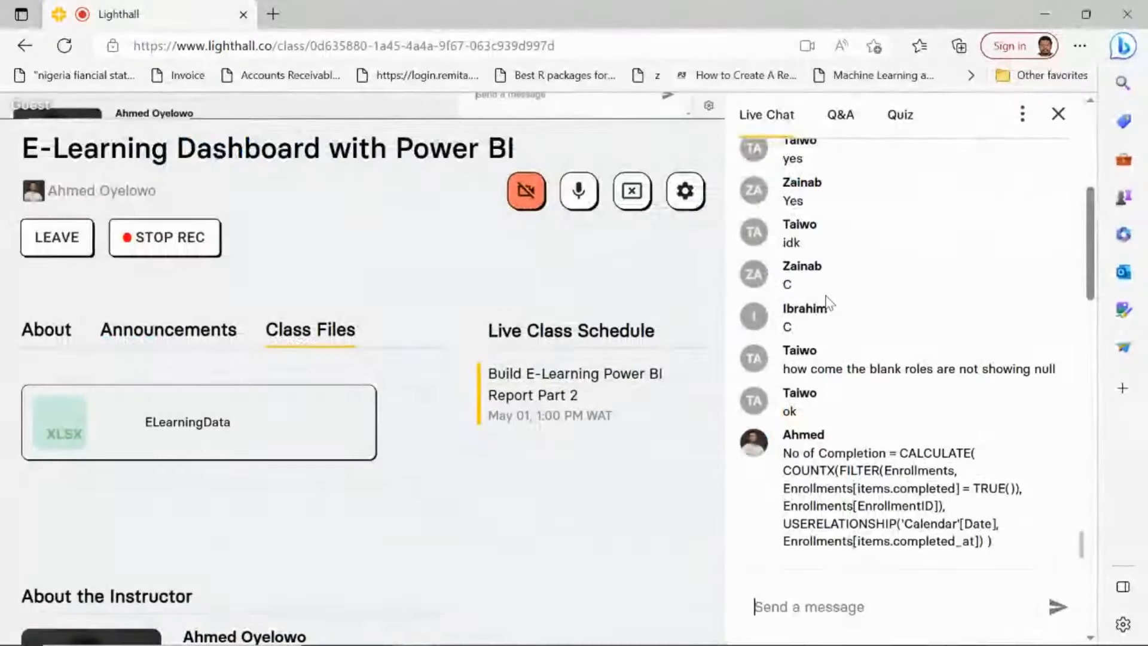
click(632, 207)
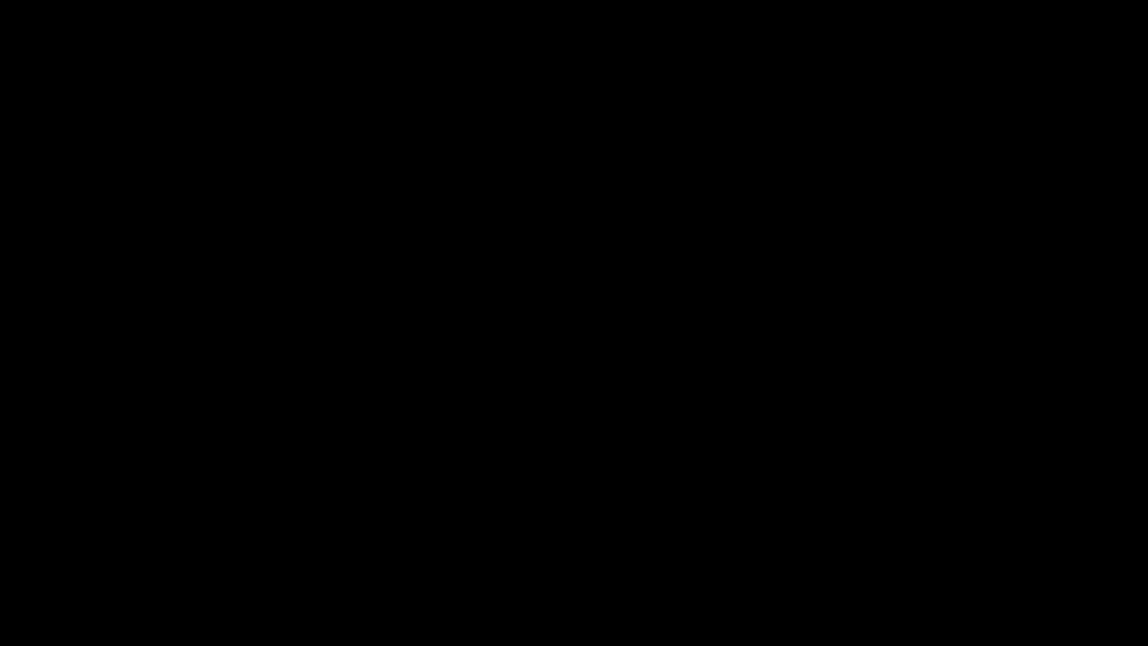
- Switch to YouTube Music, play the track Ask About Me, and return to the Lighthall class page
key(alt+Tab)
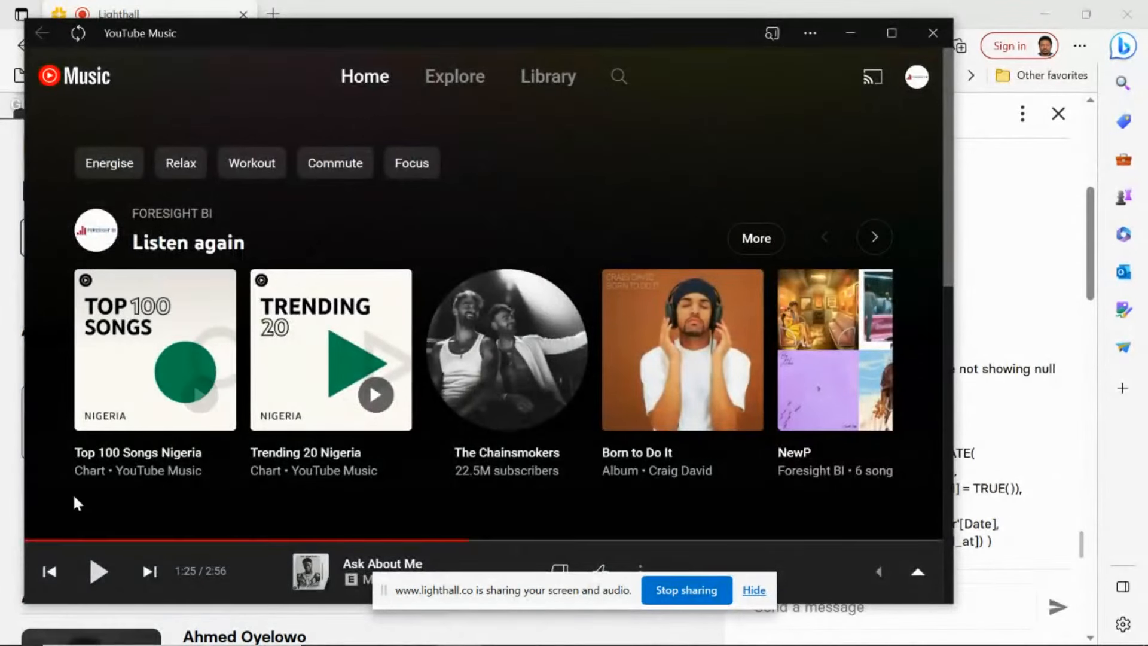
click(98, 571)
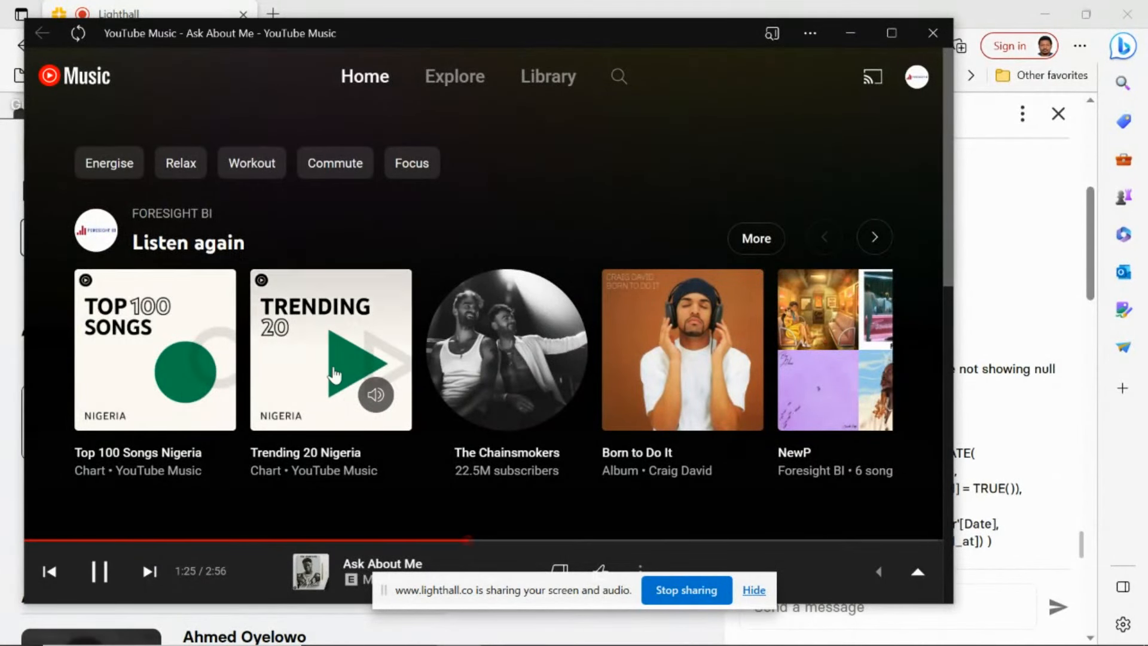
key(alt+Tab)
key(alt+Tab)
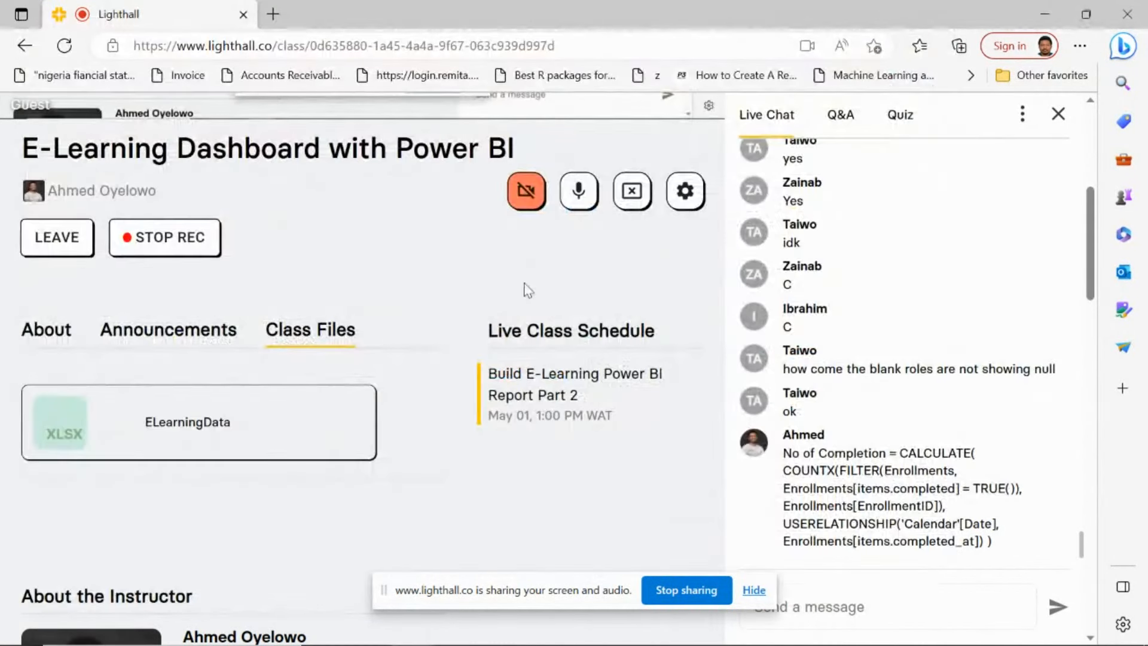
- Hide the screen-sharing notice and switch back to the Microsoft Whiteboard timer
click(754, 590)
key(alt+Tab)
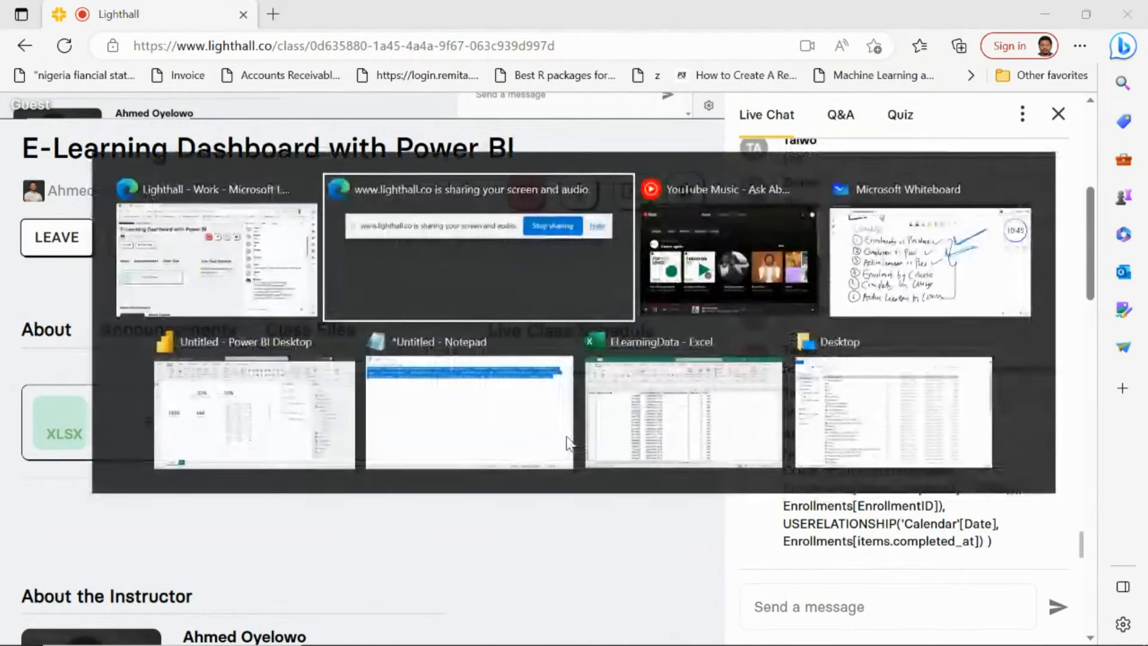
key(alt+Tab)
key(alt+Tab)
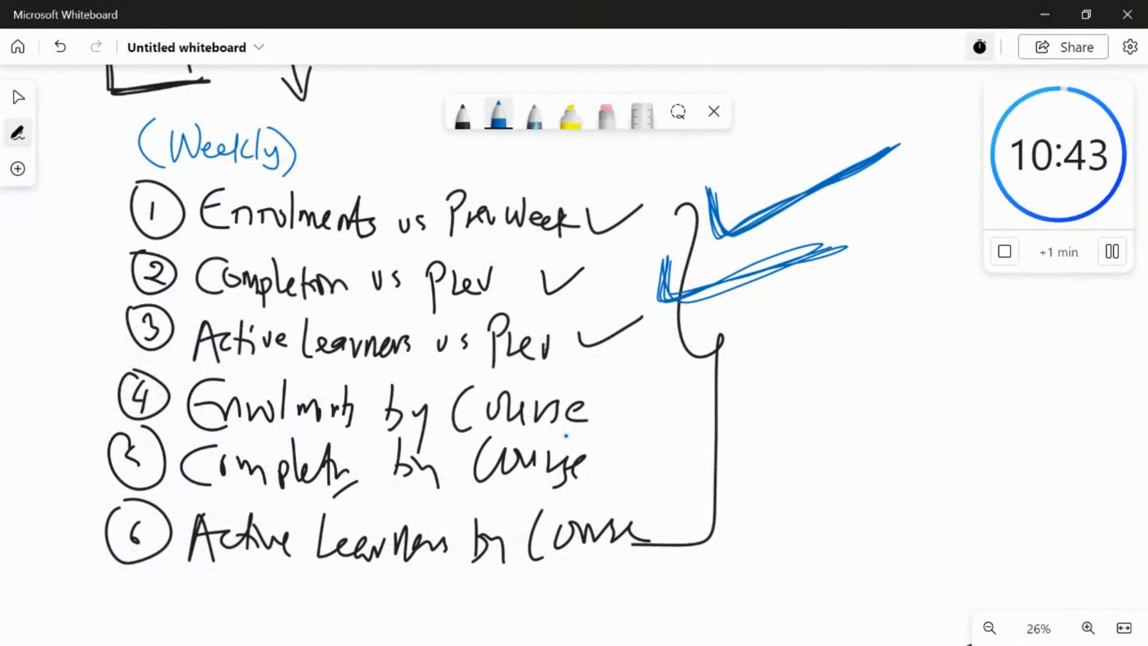
- Check the live chat on the Lighthall class page and the running timer in Microsoft Whiteboard
key(alt+Tab)
key(alt+Tab)
key(alt+shift+Tab)
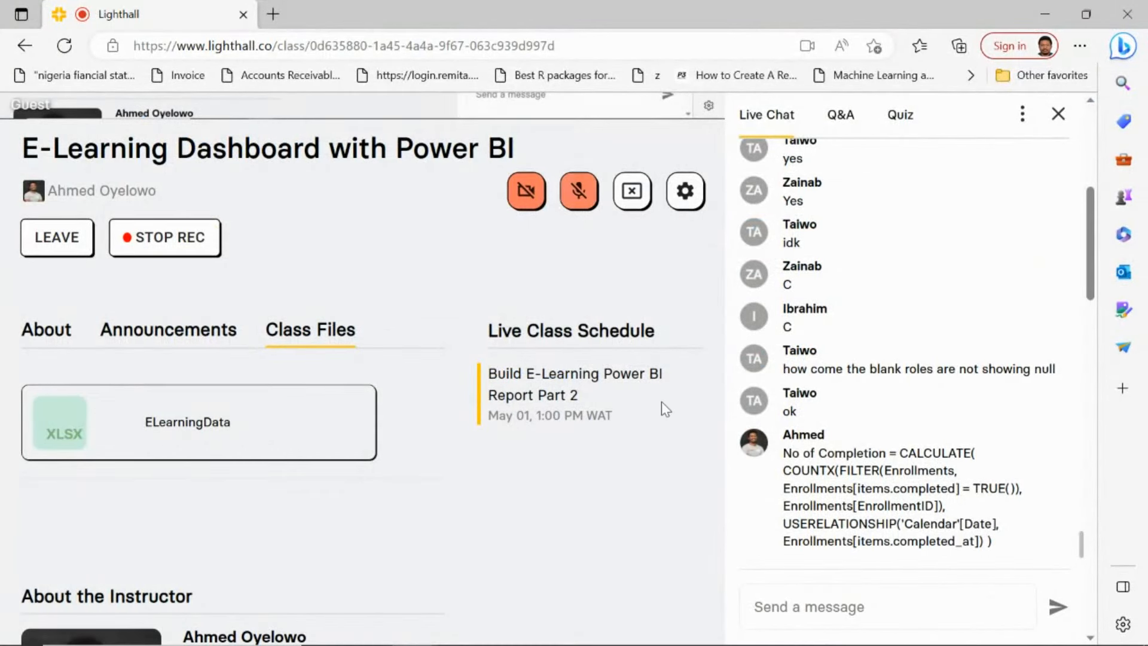
key(alt+Tab)
key(alt+Tab)
key(alt+shift+Tab)
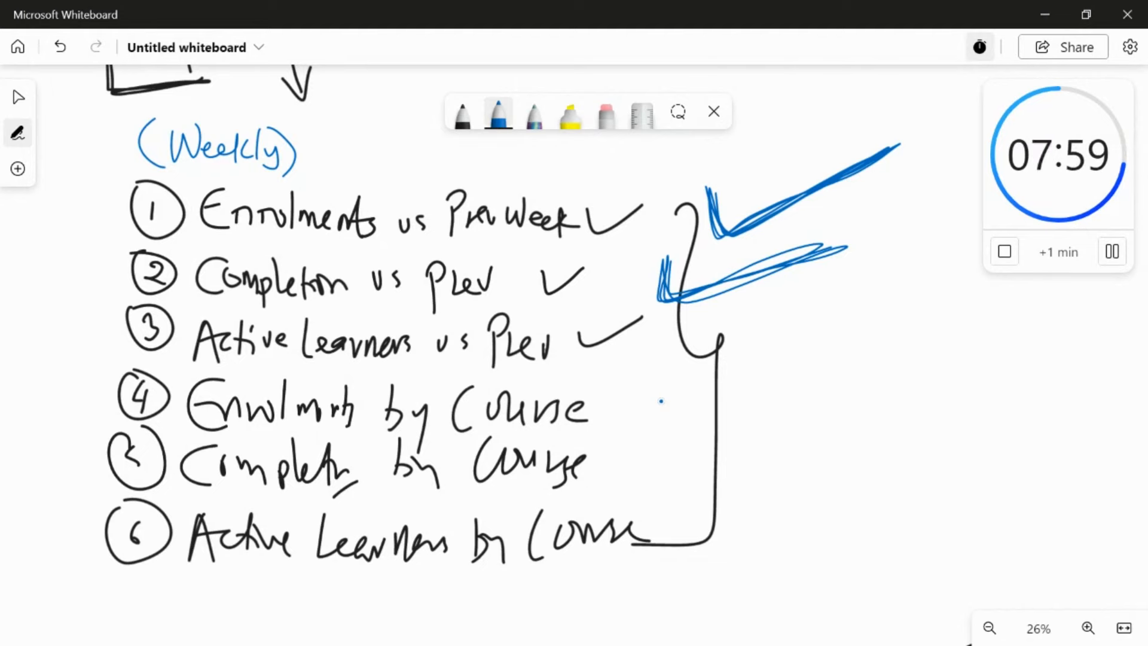
key(alt+Tab)
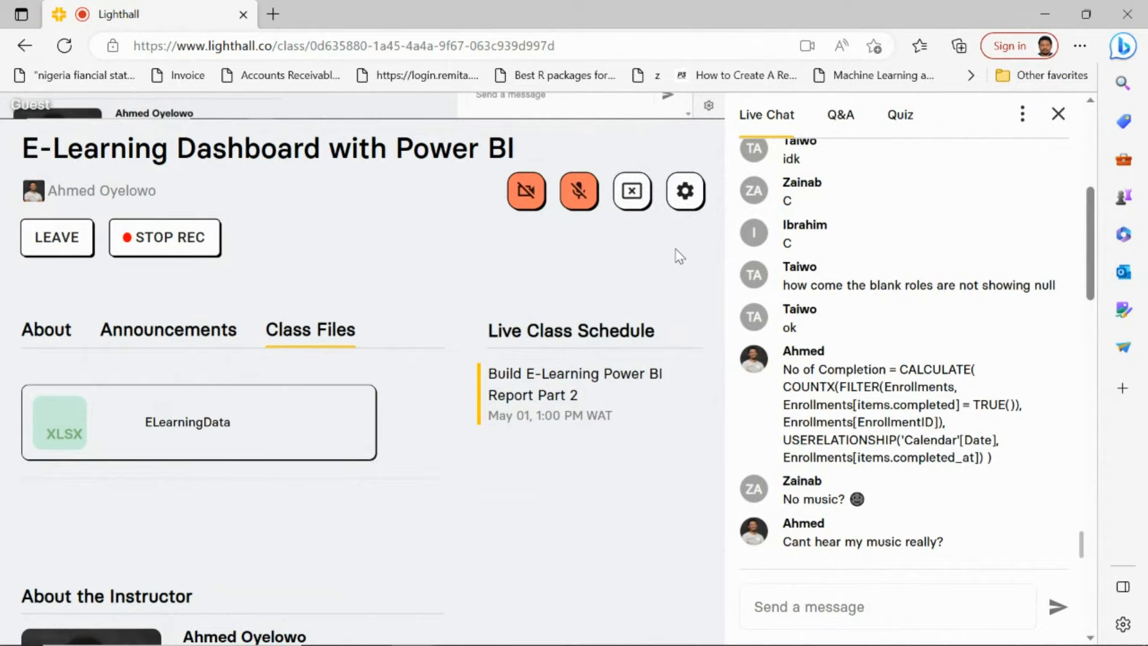
key(alt+Tab)
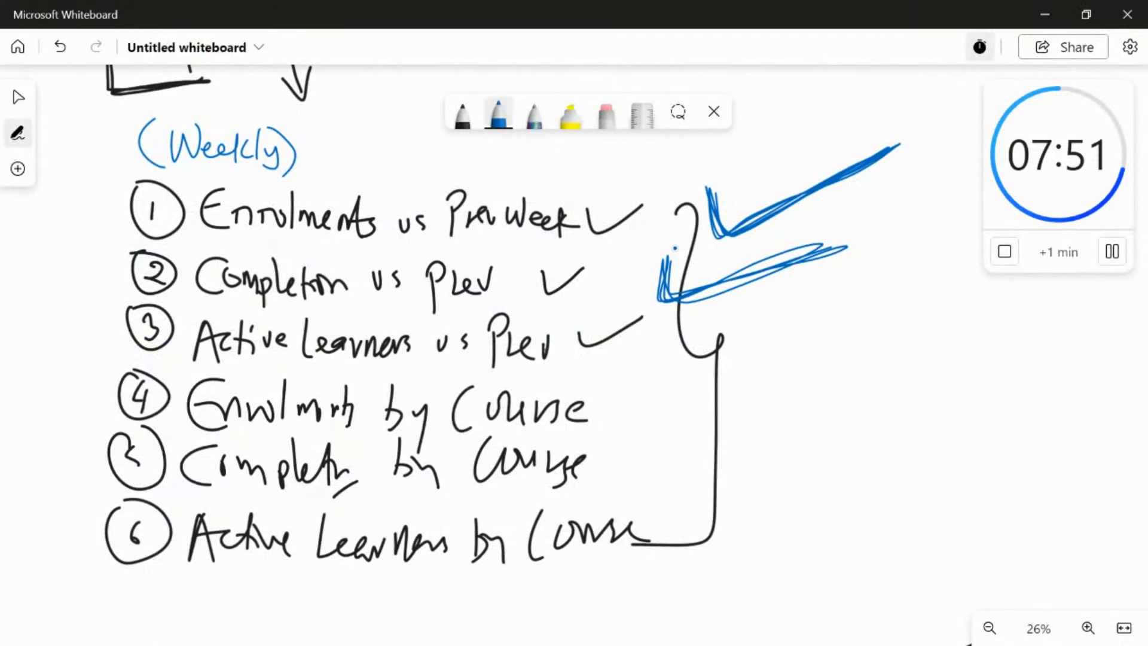
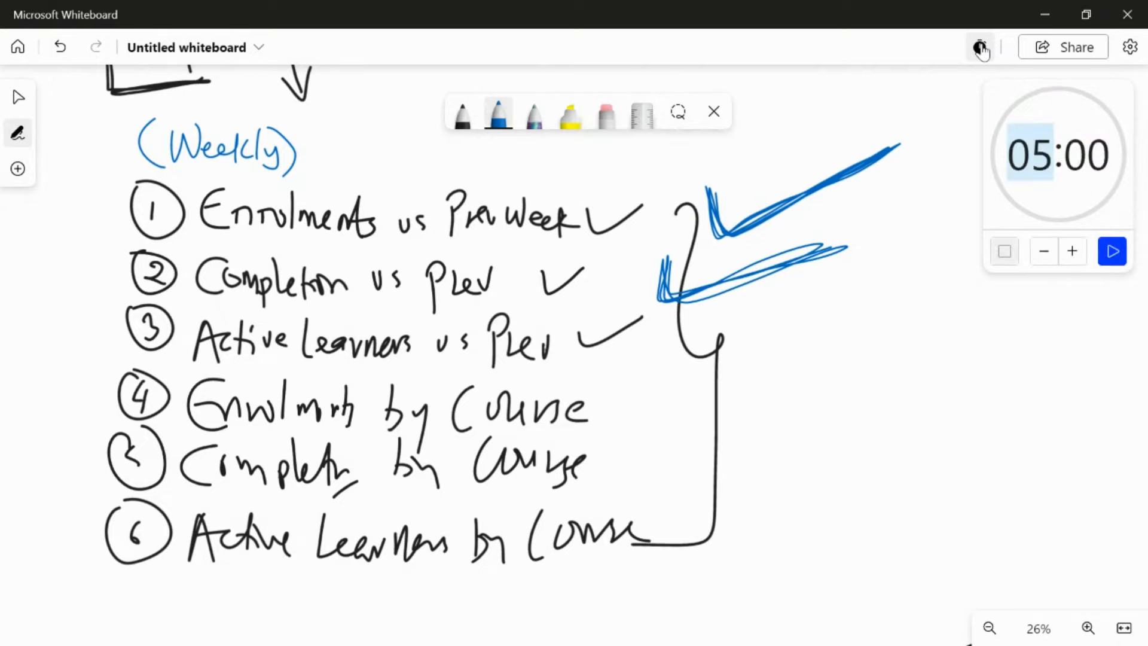
- Share the screen again from the Lighthall class page, switch to Microsoft Whiteboard, and hide the sharing notice
key(alt+Tab)
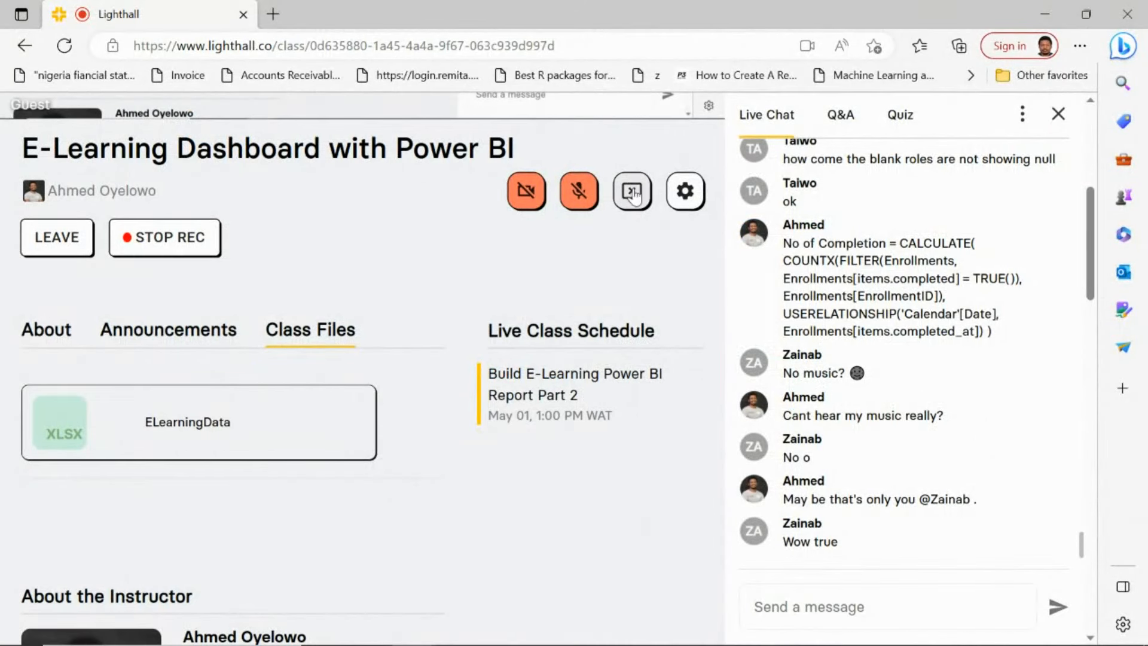
click(634, 196)
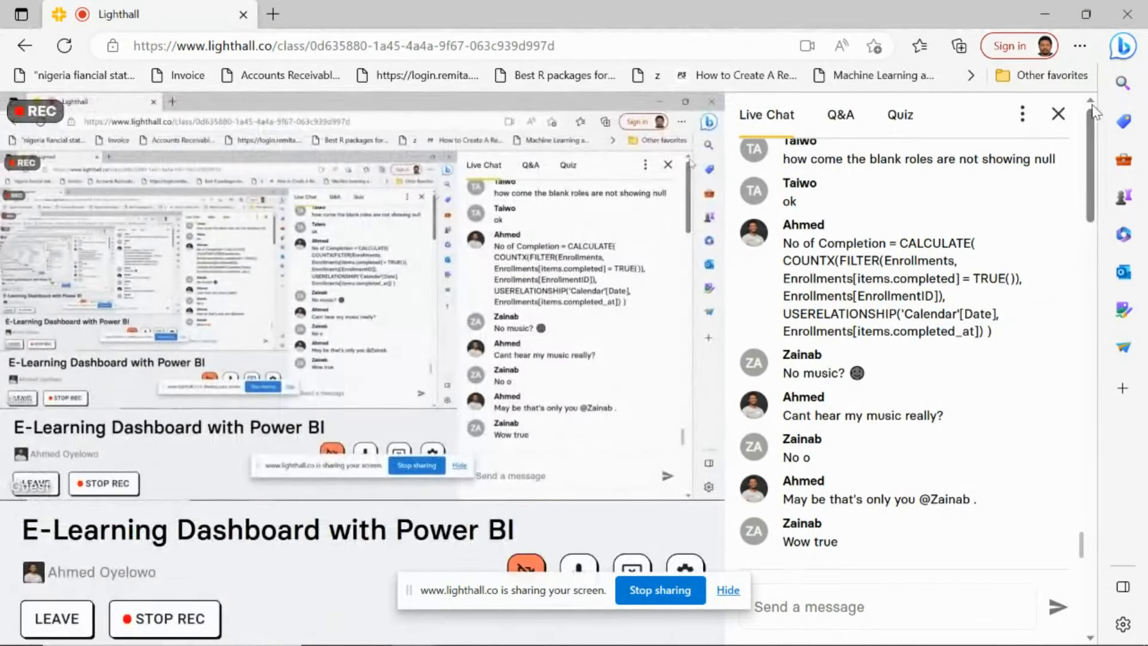
key(alt+Tab)
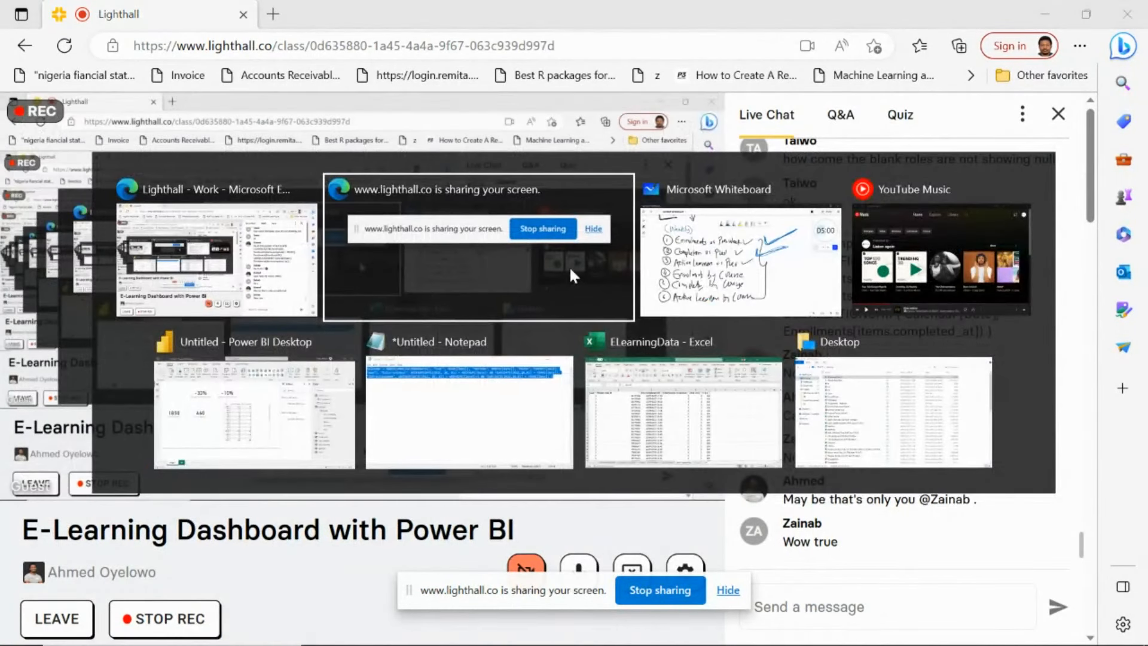
key(alt+Tab)
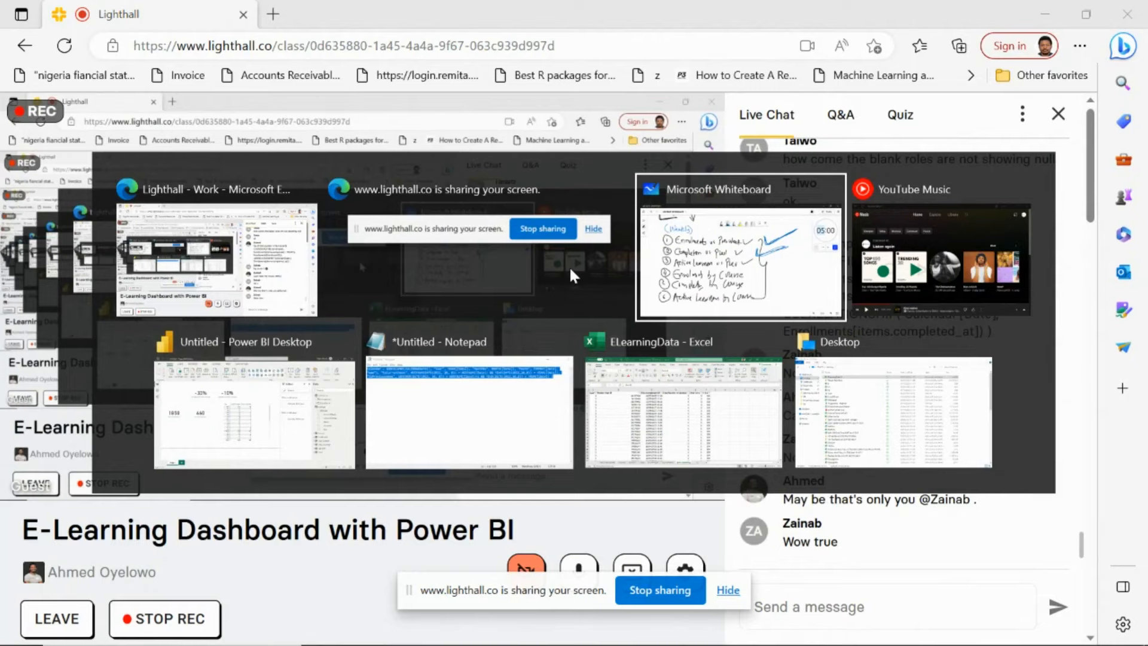
key(alt+Tab)
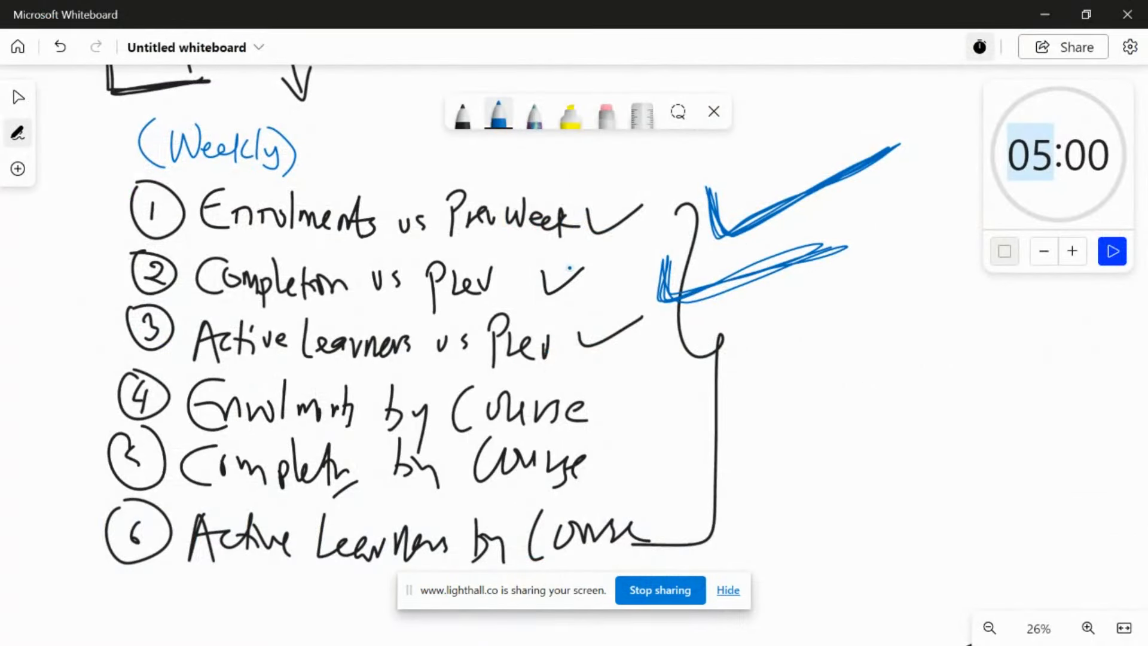
click(727, 591)
- Switch to Power BI Desktop and display the Enrollments table's rows in the table view
key(alt+Tab)
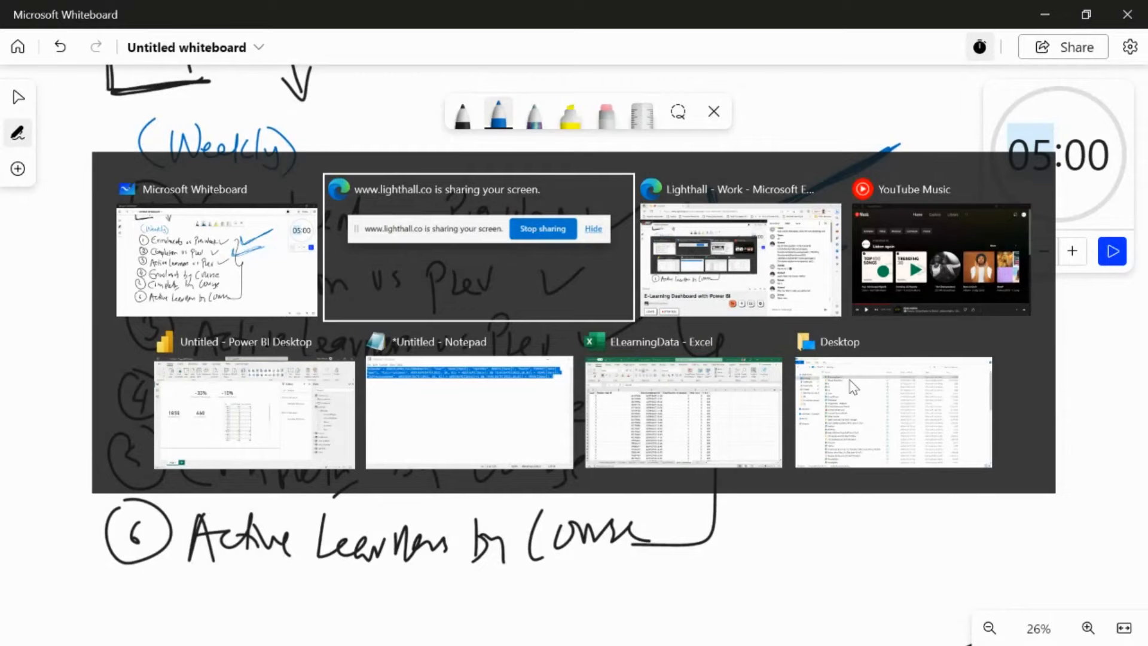
key(alt+Tab)
key(alt+Tab)
key(alt+Tab)
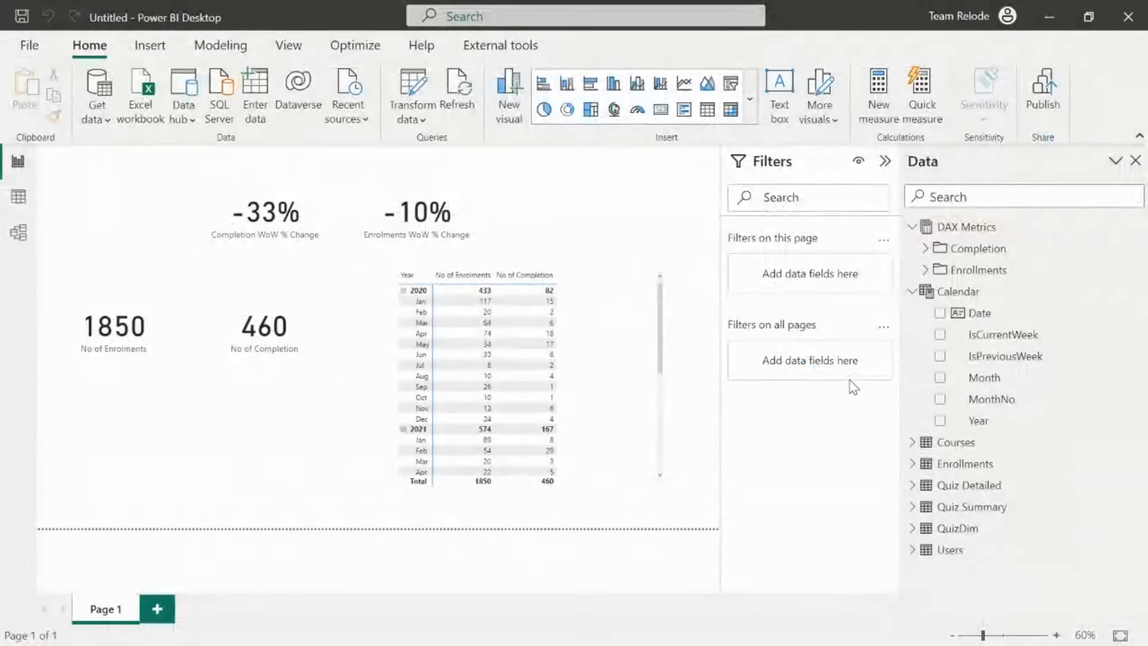
click(17, 202)
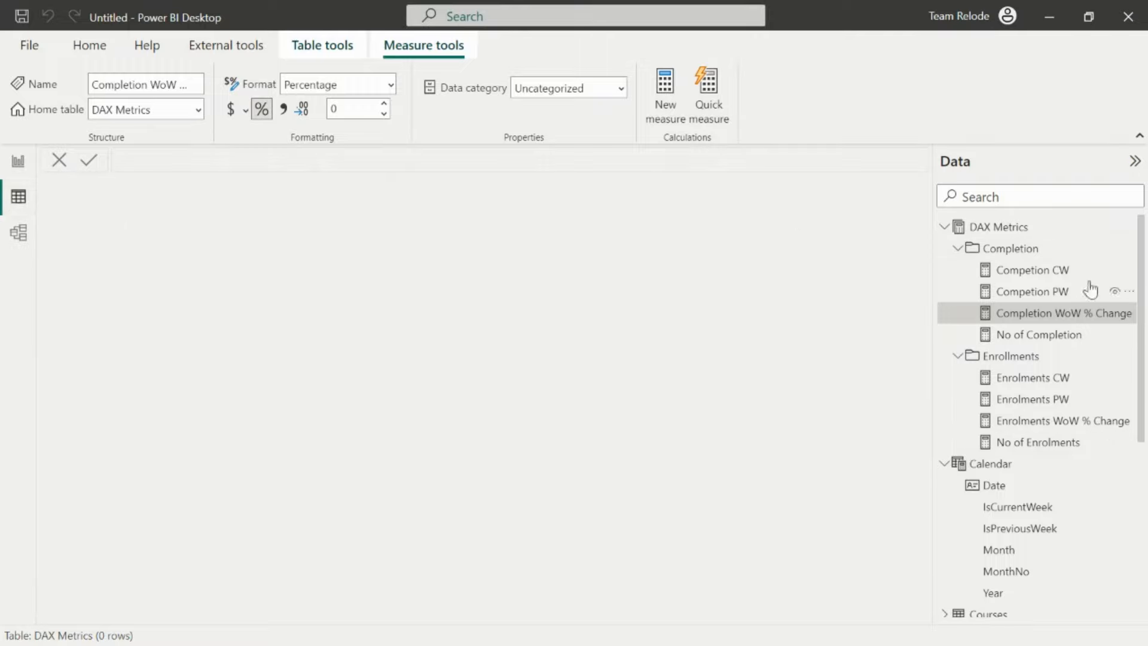
scroll(1142, 263, down, 5)
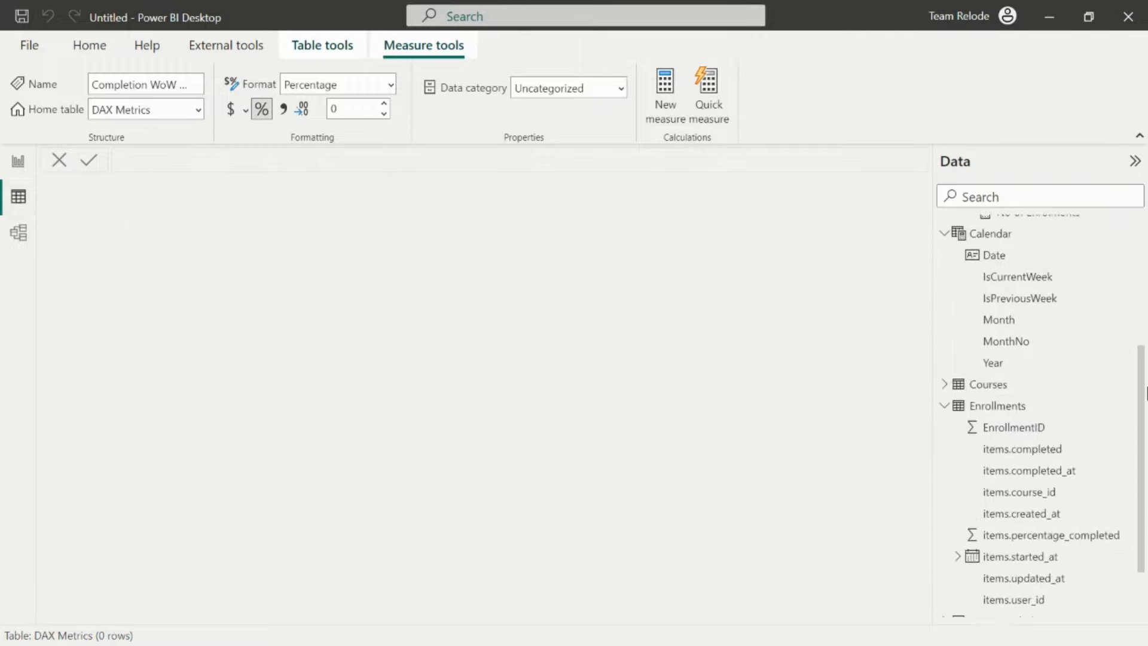
click(997, 406)
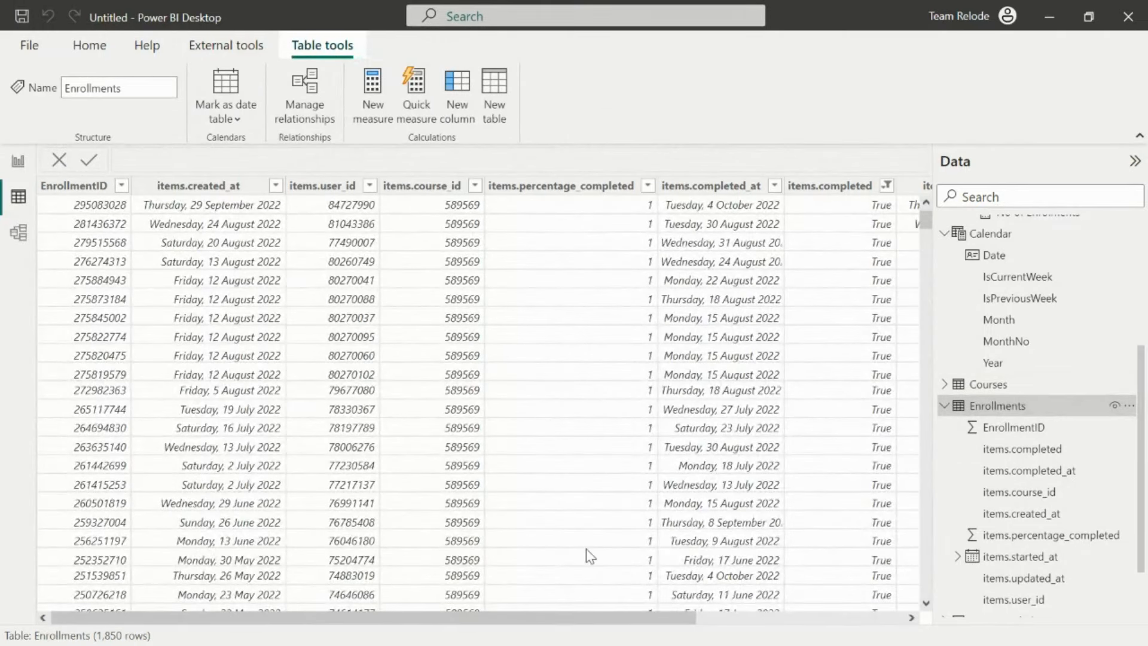
- Examine the items.updated_at column in the Enrollments table rows
drag(618, 619, 828, 605)
click(825, 185)
click(840, 186)
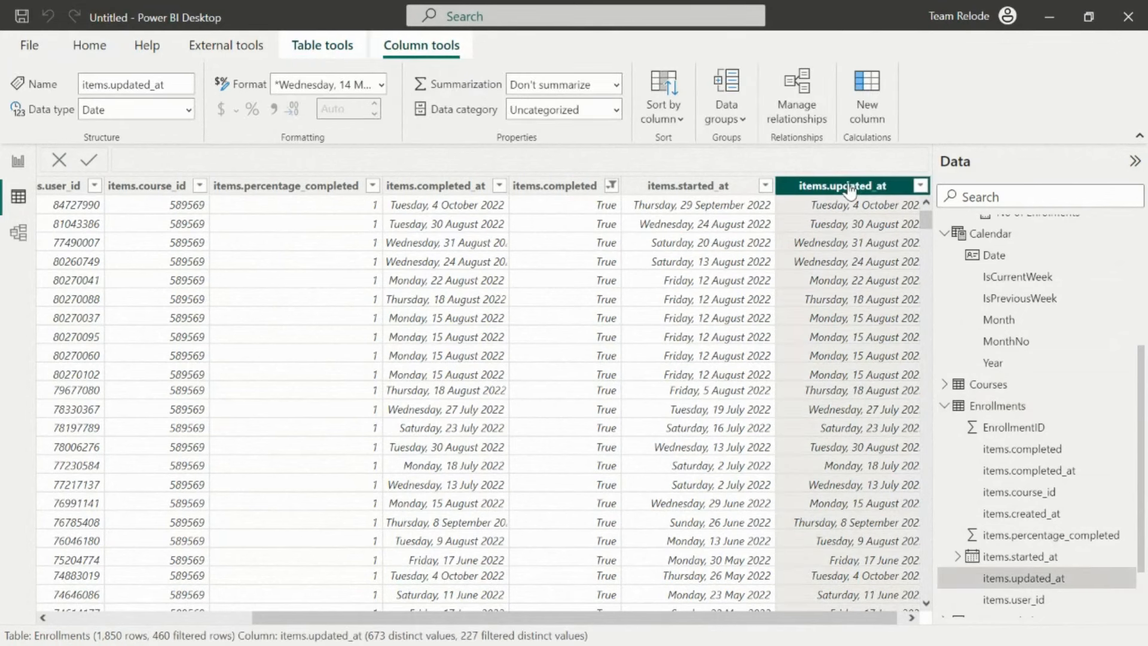
- Inspect the inactive relationship between Calendar Date and Enrollments items.updated_at in the model diagram
click(19, 233)
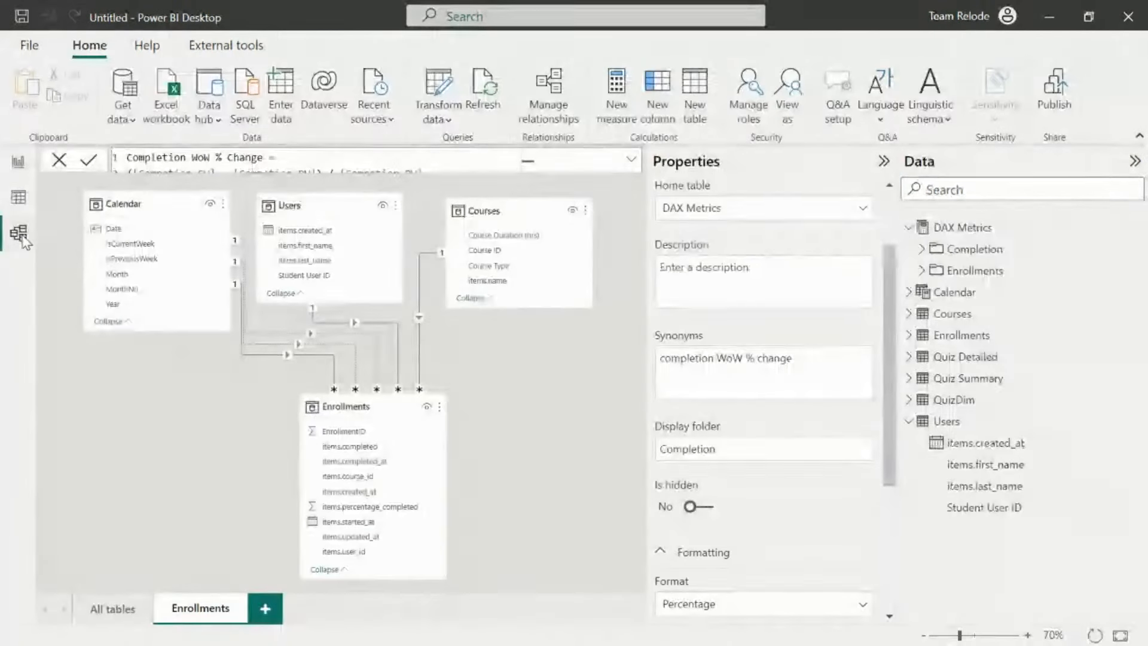
click(340, 332)
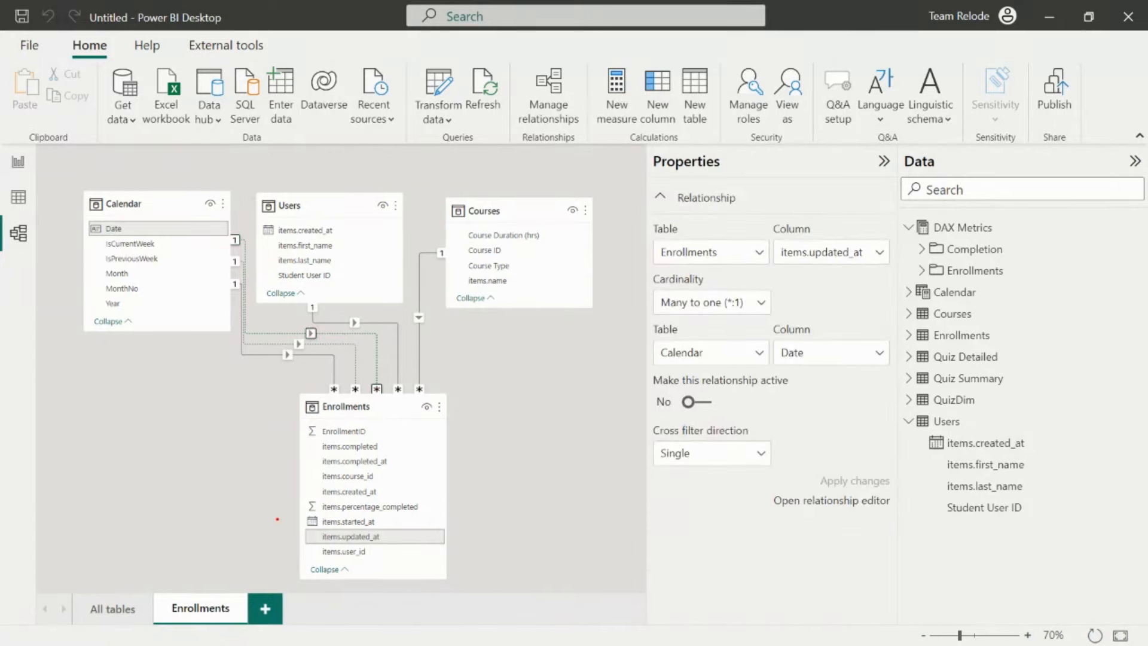
mouse_move(277, 519)
mouse_down()
mouse_move(413, 554)
mouse_move(456, 551)
mouse_up()
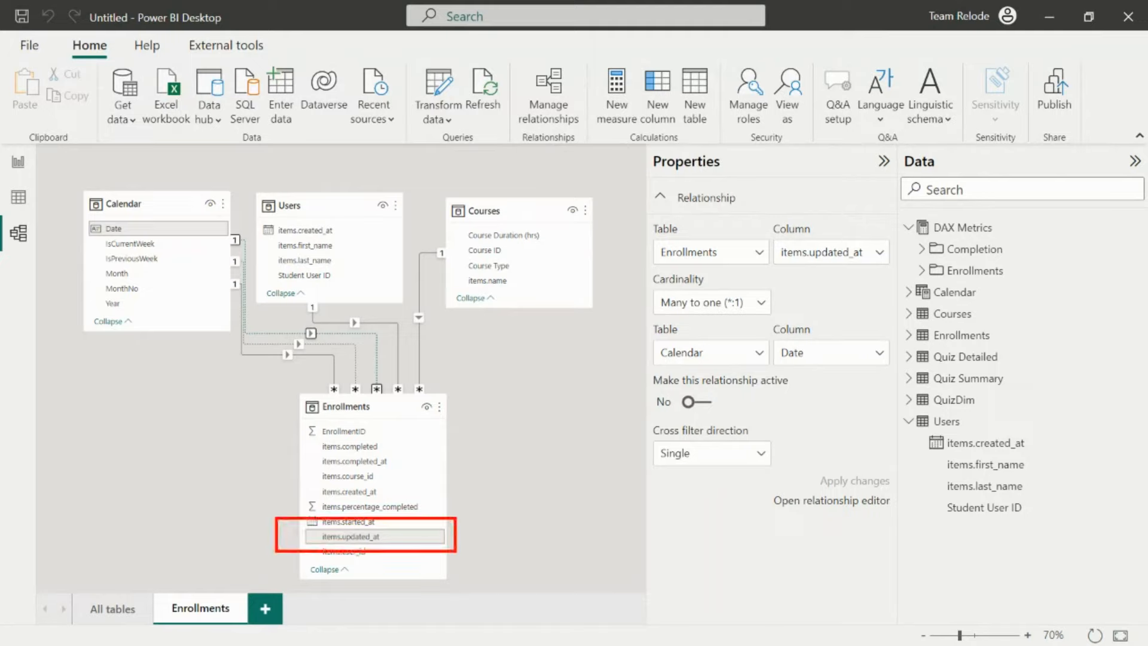
drag(70, 211, 242, 249)
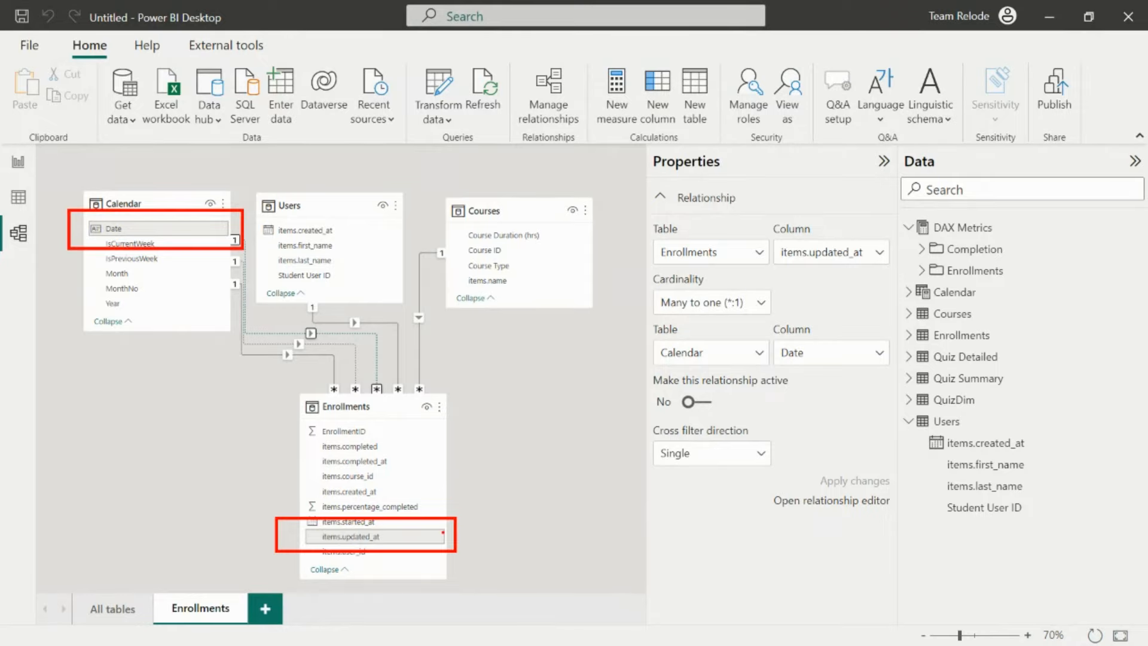
drag(443, 532, 532, 395)
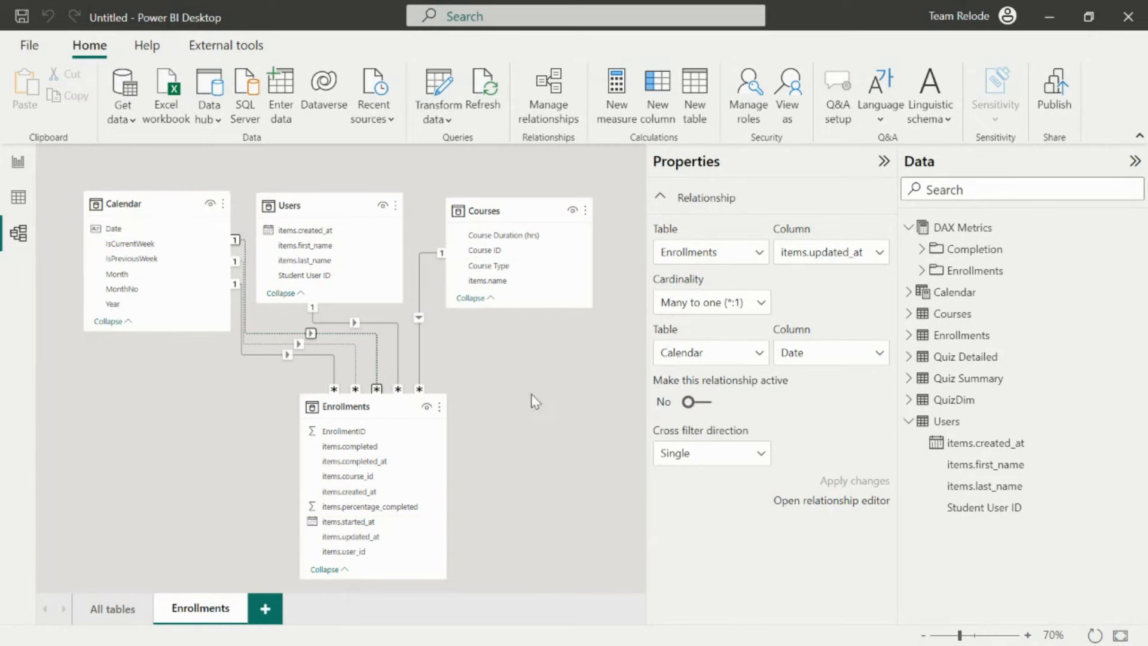
- Return to the report and create a new measure named Active Learners in the DAX Metrics table
click(18, 162)
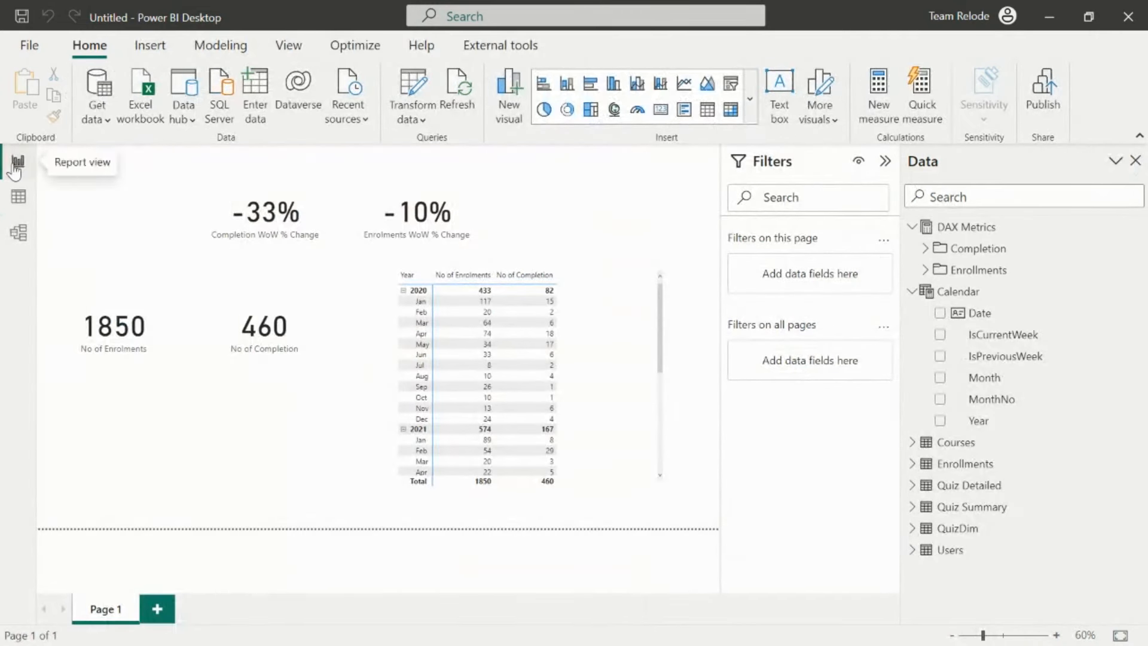
right_click(957, 226)
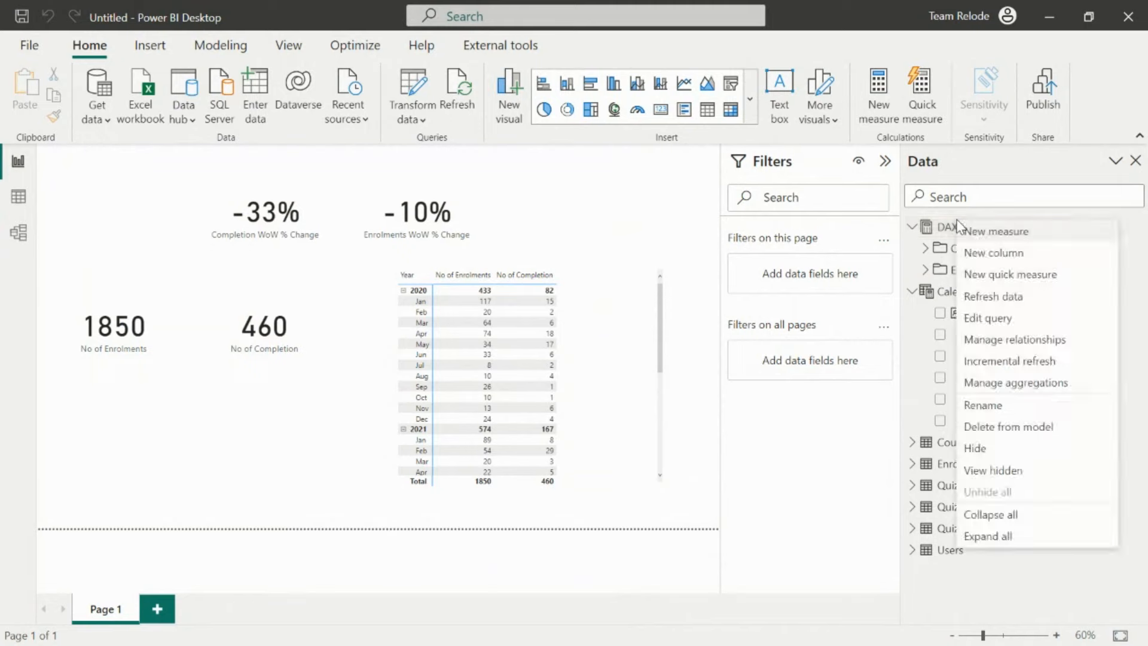
click(995, 232)
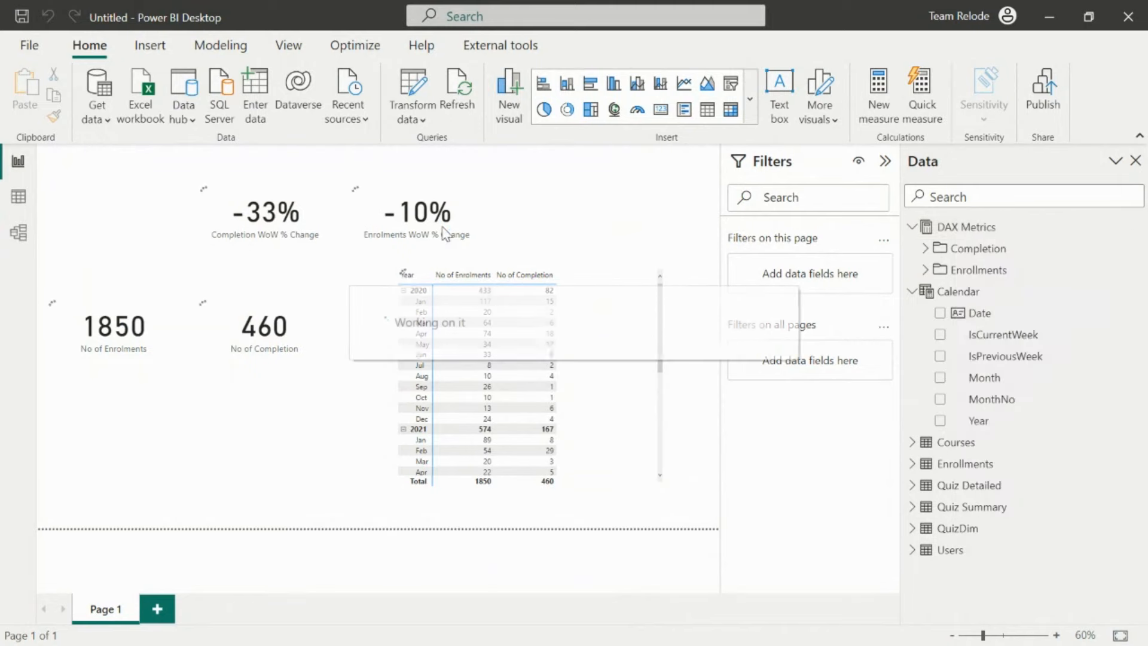
click(169, 159)
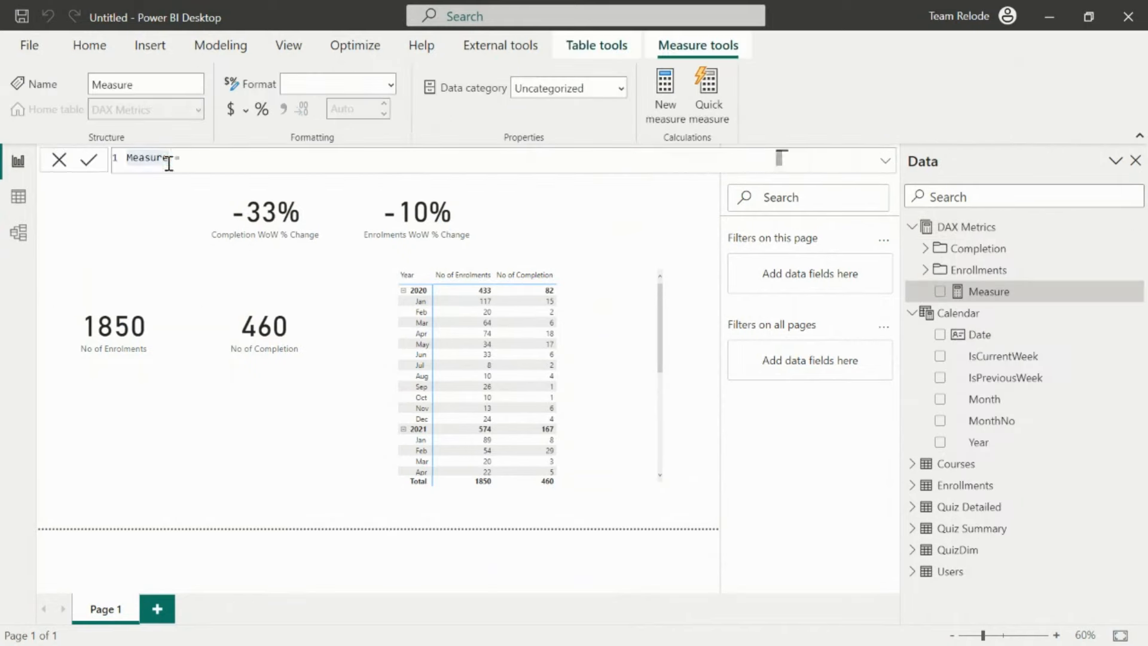
key(BackSpace)
key(BackSpace)
key(BackSpace)
key(BackSpace)
key(BackSpace)
key(BackSpace)
key(BackSpace)
text(Active Tearners)
click(267, 160)
key(shift+Return)
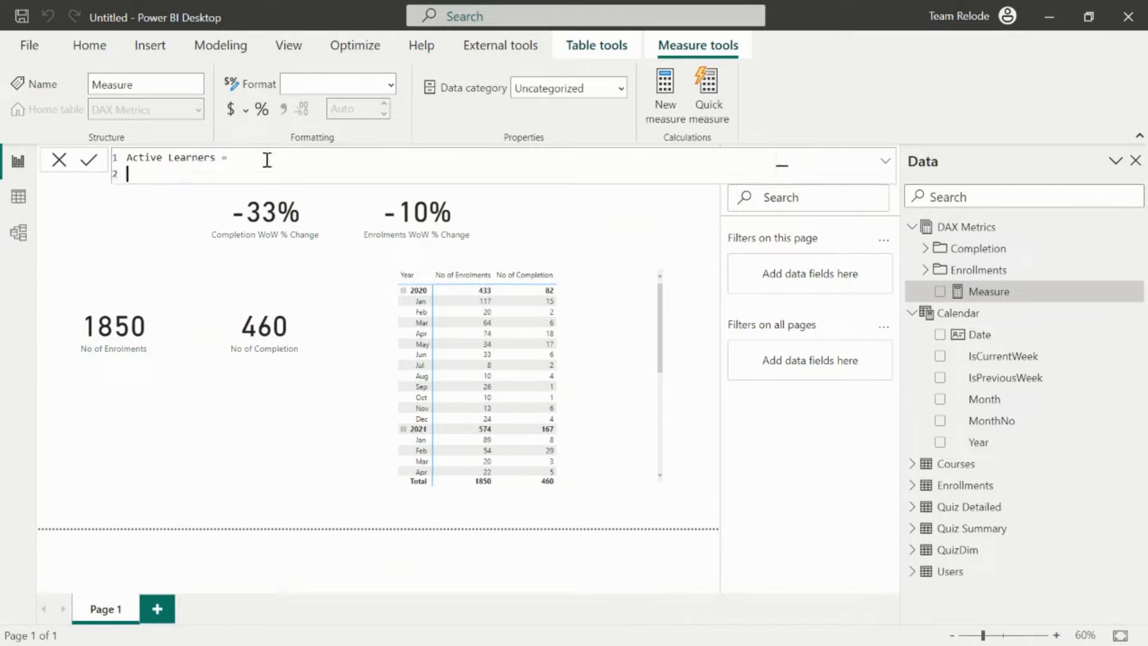
- Enter COUNT(Enrollments[EnrollmentID]) as the expression of the Active Learners measure
text(count)
key(Tab)
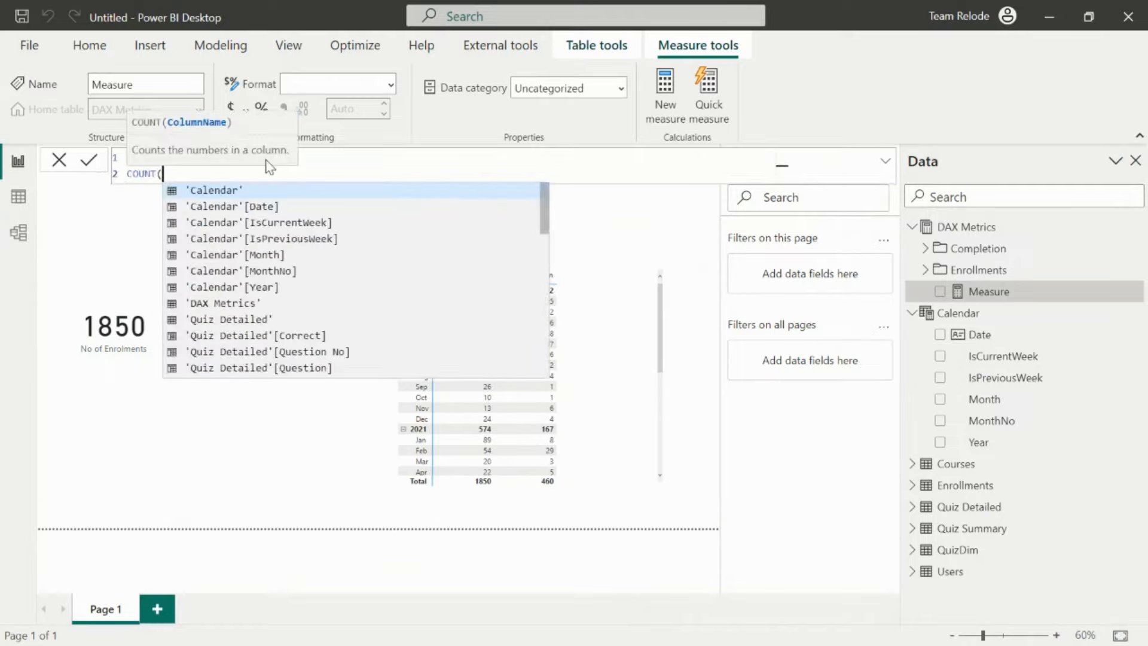
text(renro)
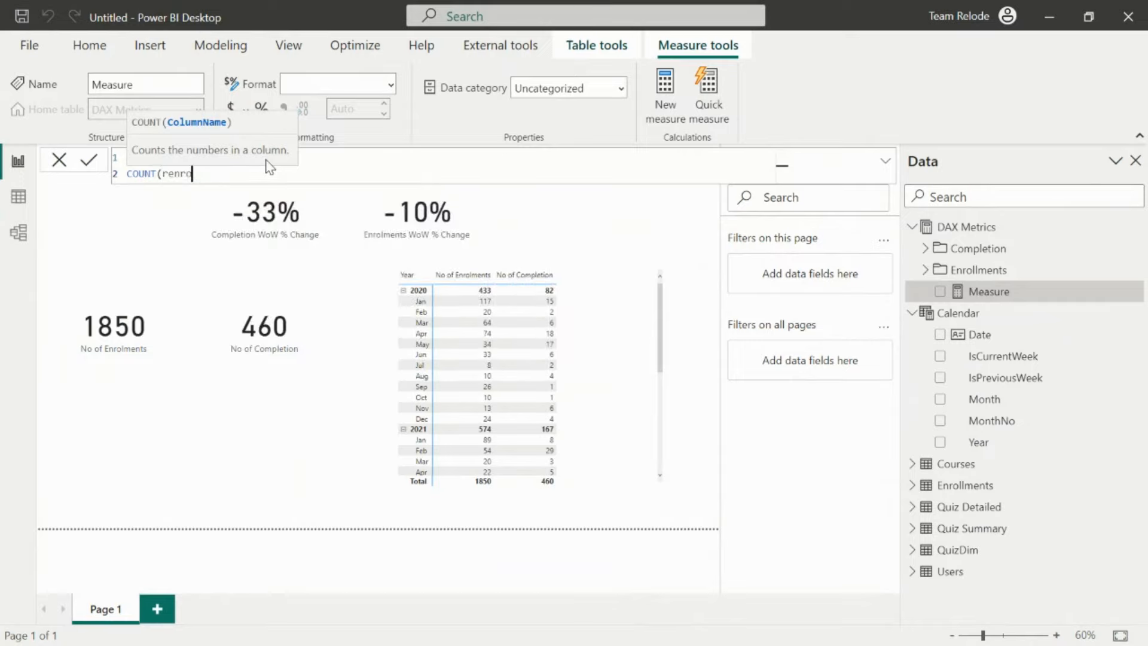
key(BackSpace)
key(BackSpace)
key(BackSpace)
key(BackSpace)
key(BackSpace)
text(Enrollments[)
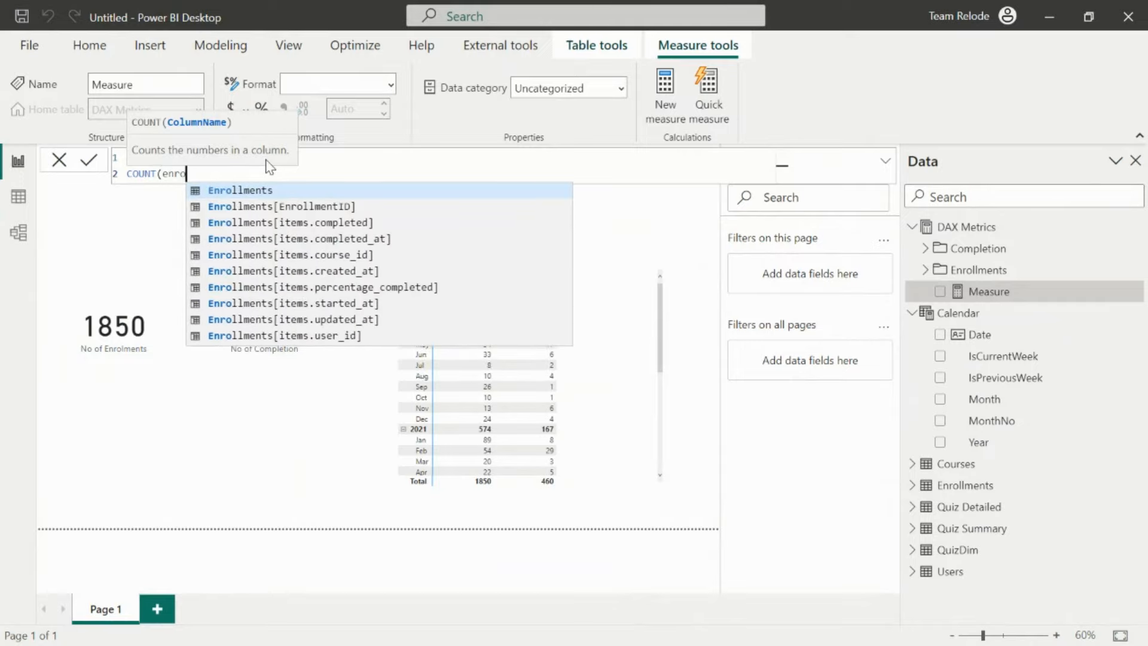
key(Tab)
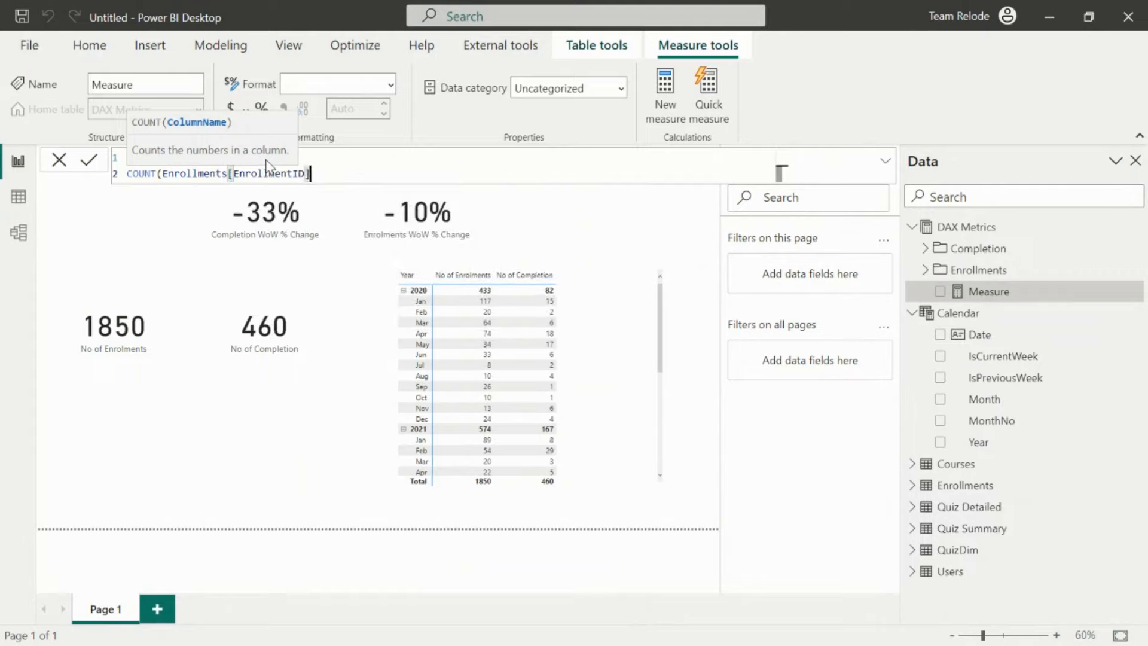
text())
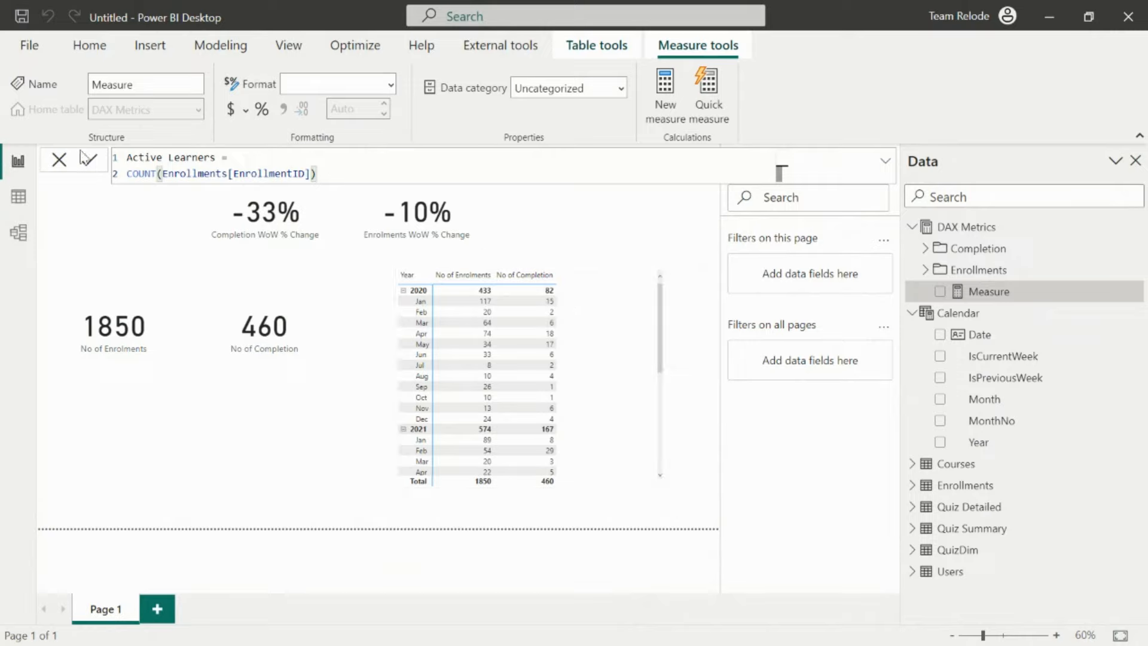
- Wrap the COUNT expression in CALCULATE, indenting it on its own line and ending it with a comma
double_click(129, 173)
key(shift+Return)
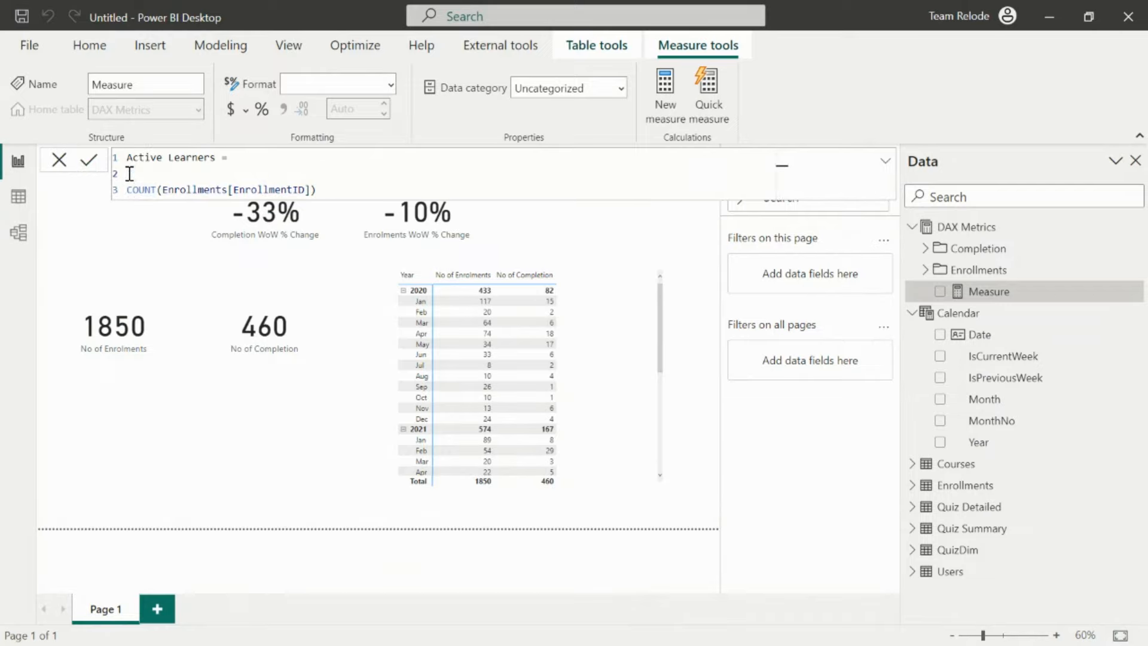
text(CALCULATE()
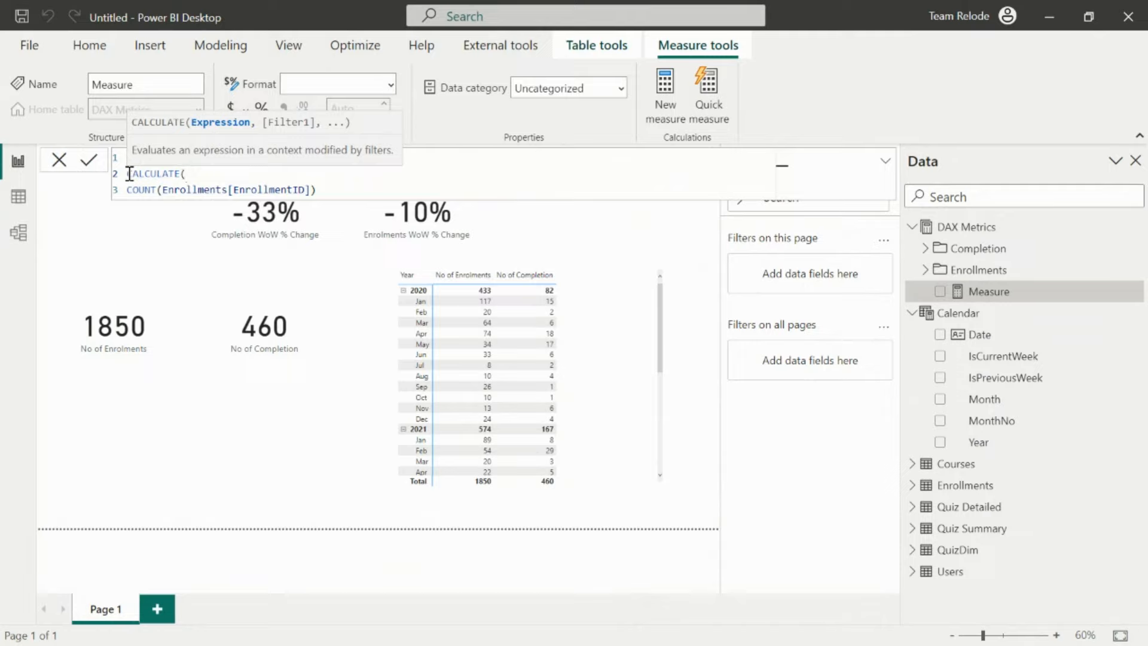
click(130, 189)
key(Tab)
key(Tab)
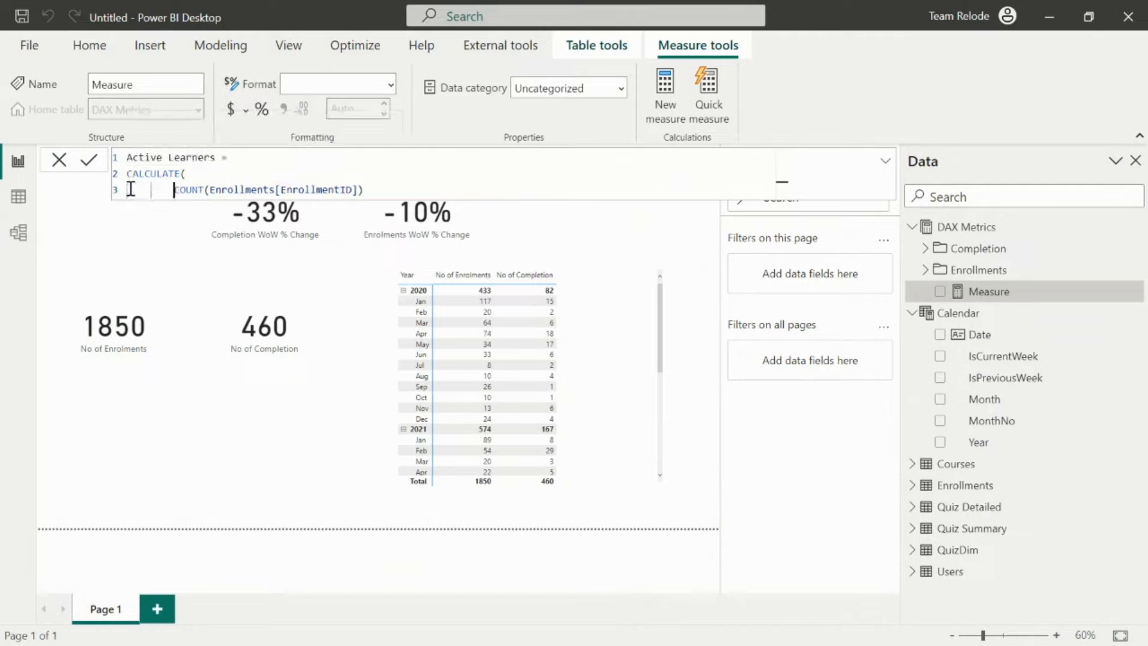
key(Tab)
click(385, 189)
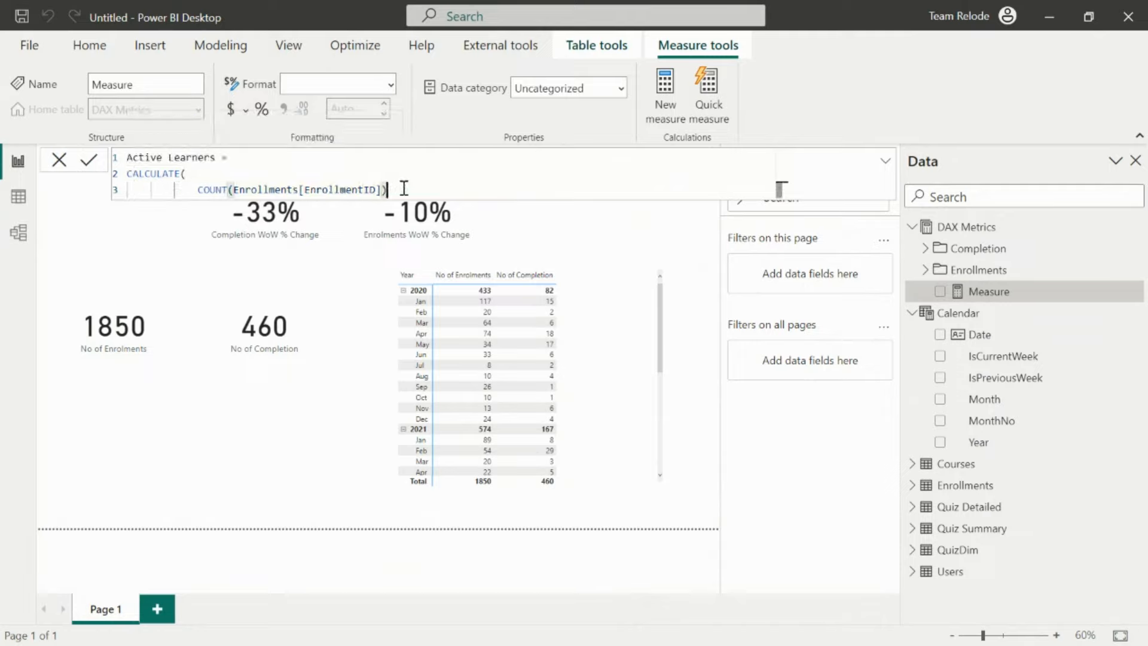
text(,)
key(Escape)
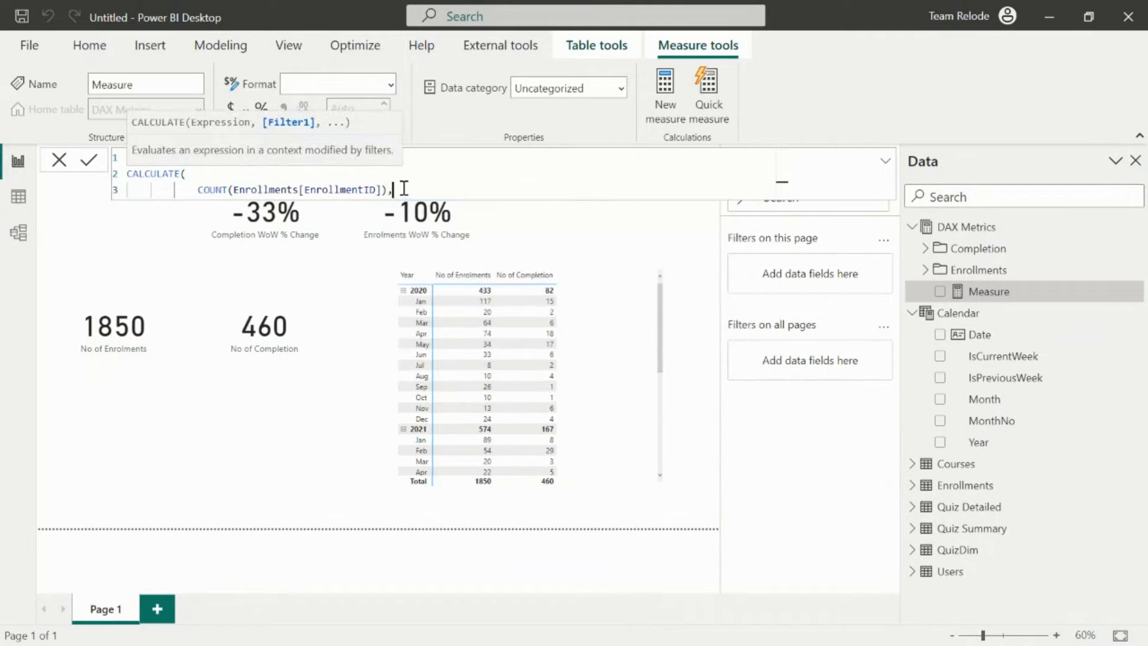
- Add a USERELATIONSHIP filter on a new line with 'Calendar'[Date] as its first column
key(shift+Return)
text(use)
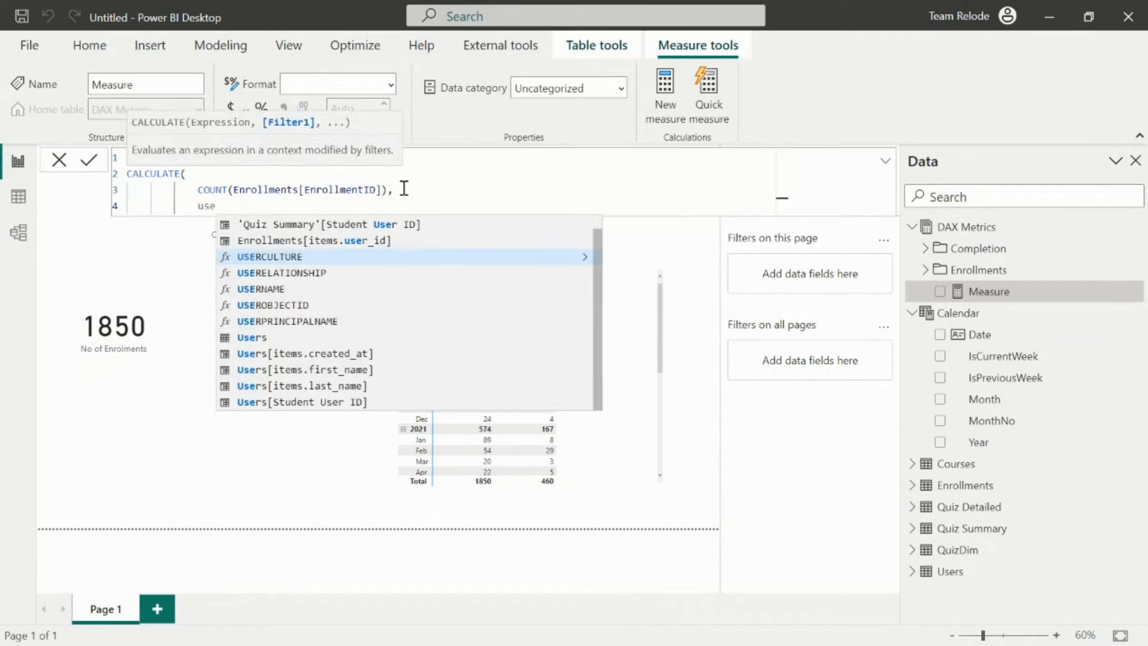
key(Down)
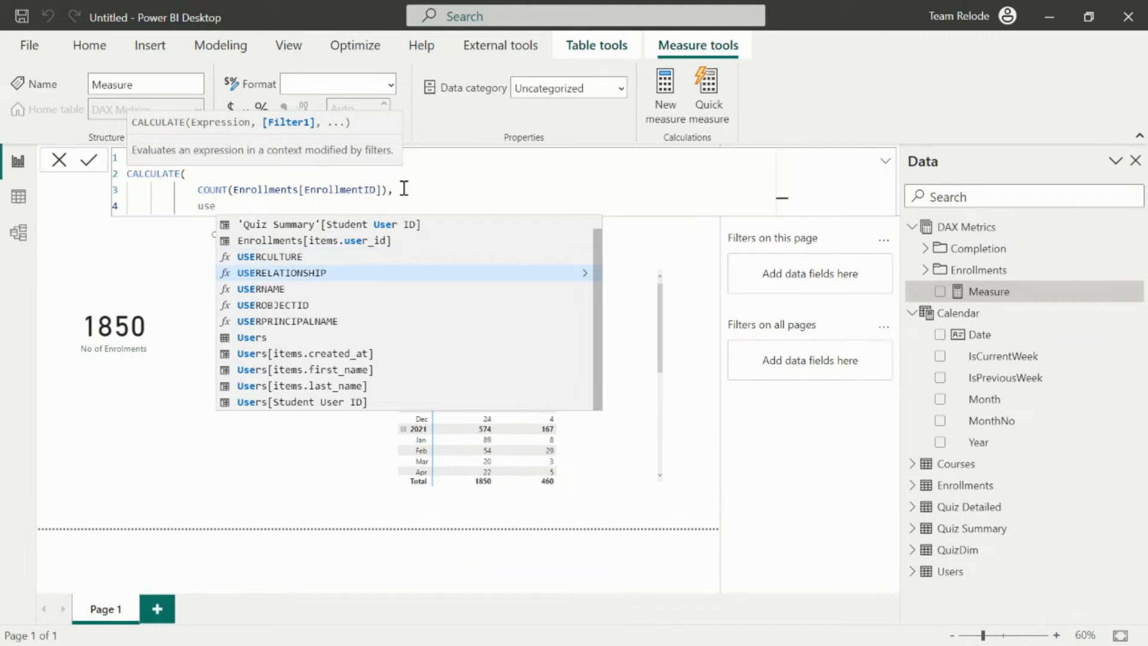
key(Tab)
key(Down)
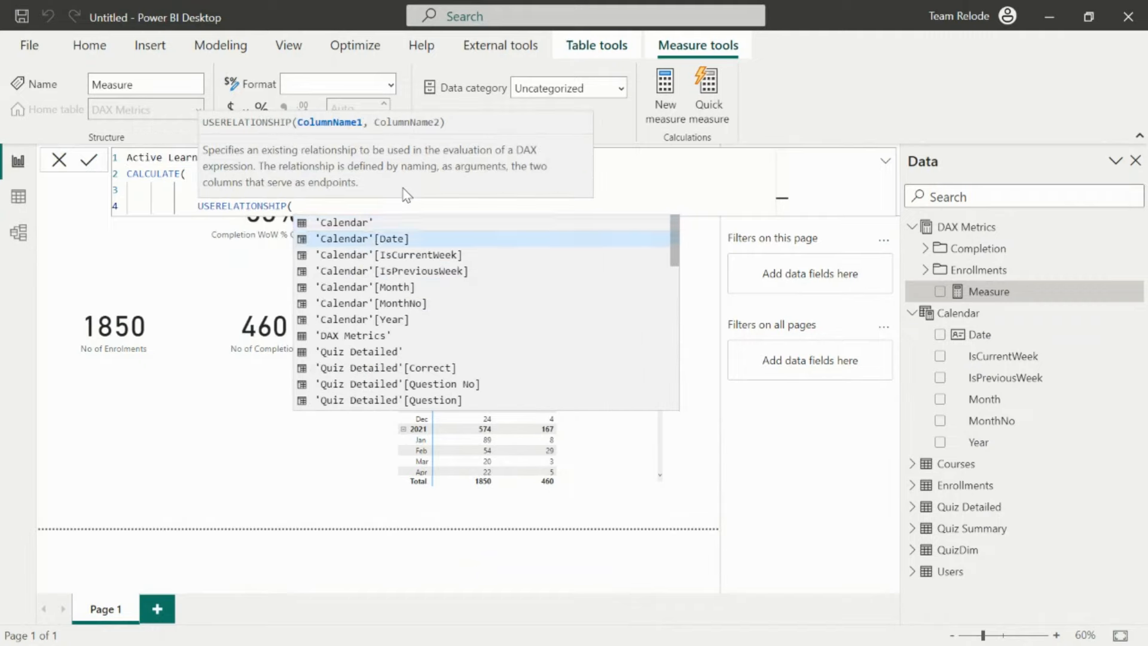
key(Tab)
text(, )
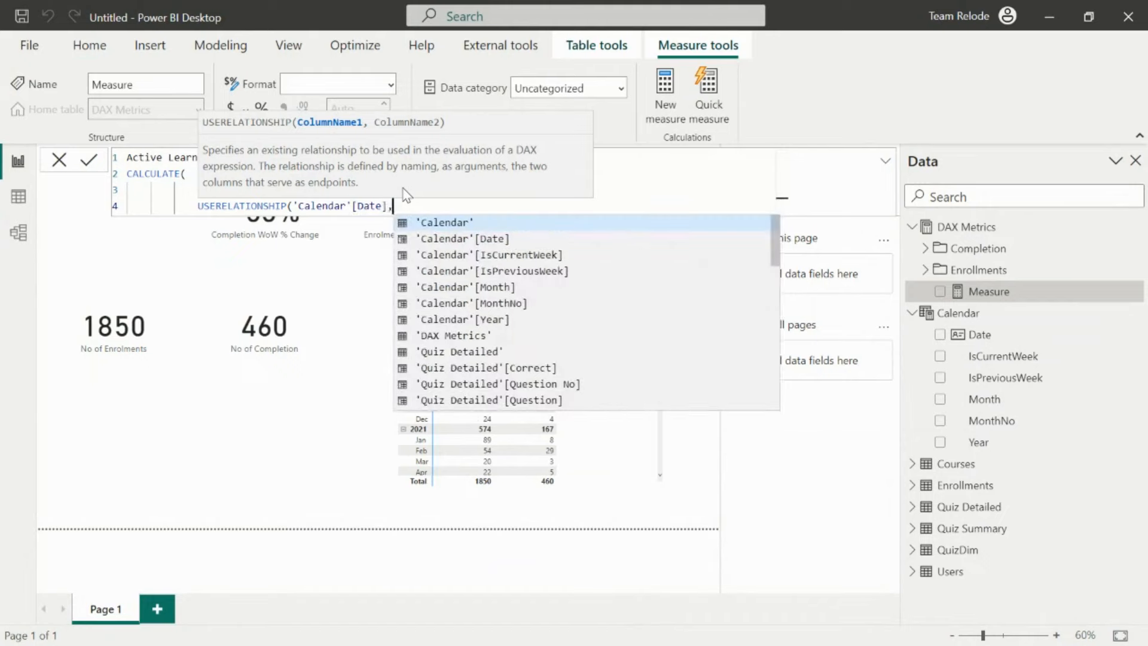
- Set Enrollments[items.updated_at] as the second USERELATIONSHIP column and close the function
text(enro)
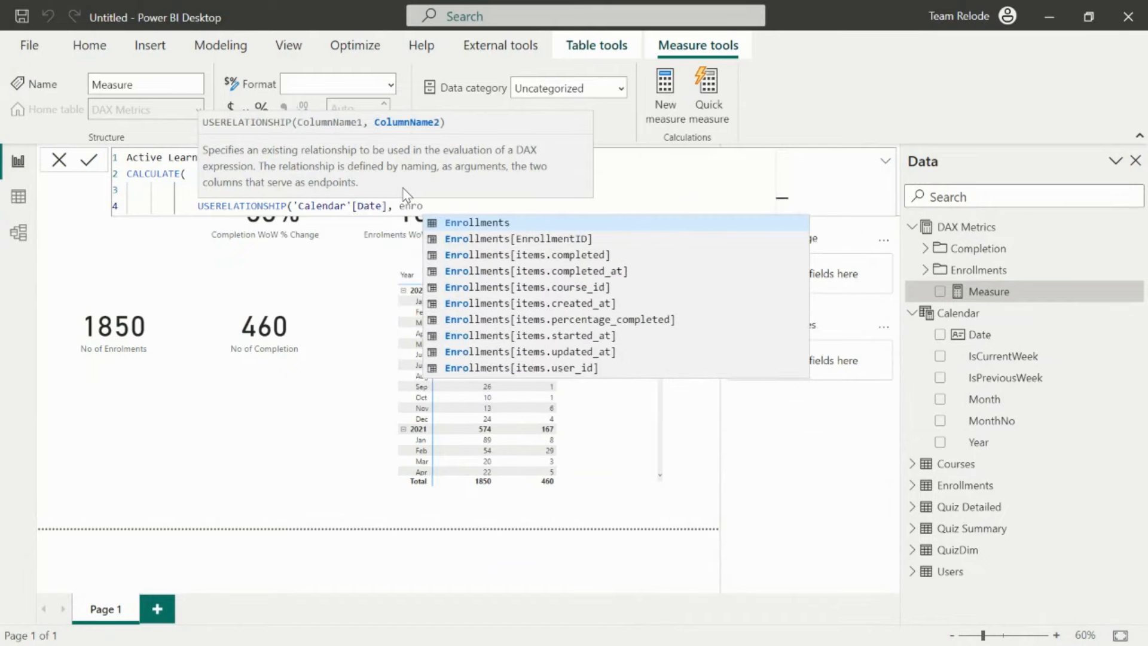
key(Down)
key(Down)
key(Down)
key(Down)
key(Down)
key(Down)
key(Down)
key(Down)
key(Tab)
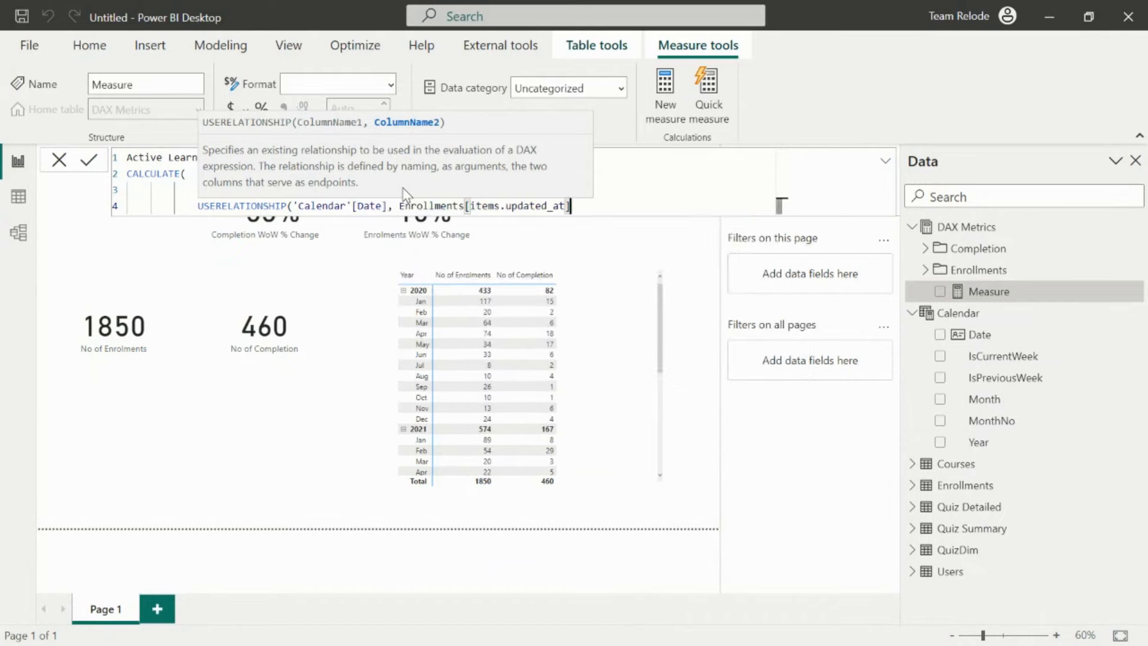
text())
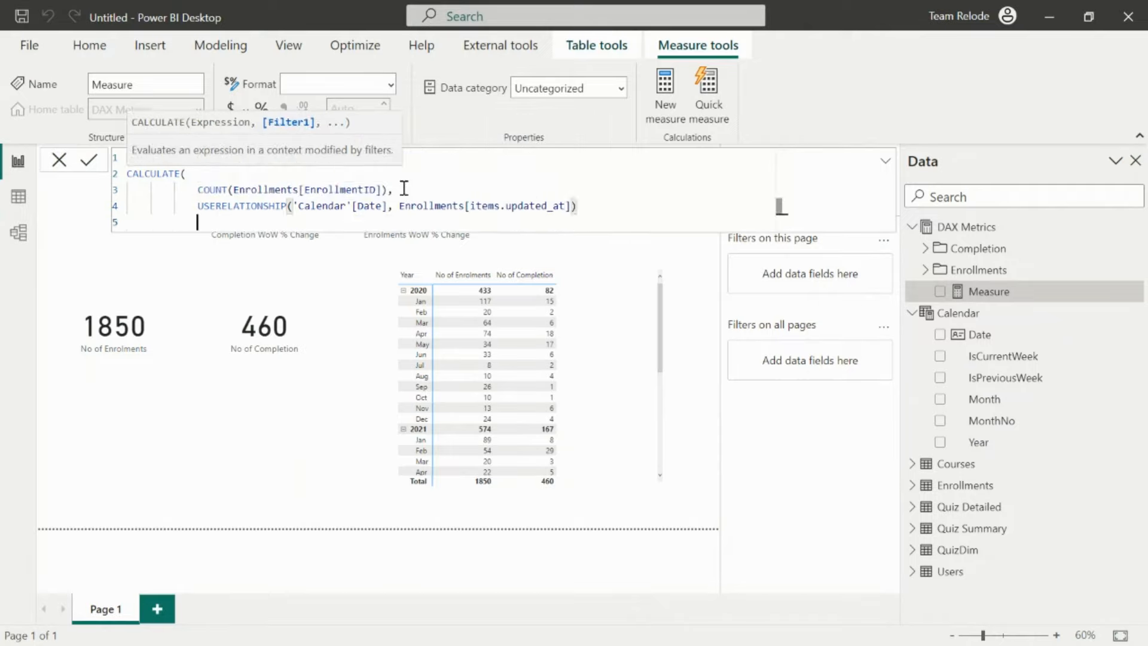
- Close CALCULATE with an indented parenthesis on its own line and commit the Active Learners measure
key(shift+Return)
text())
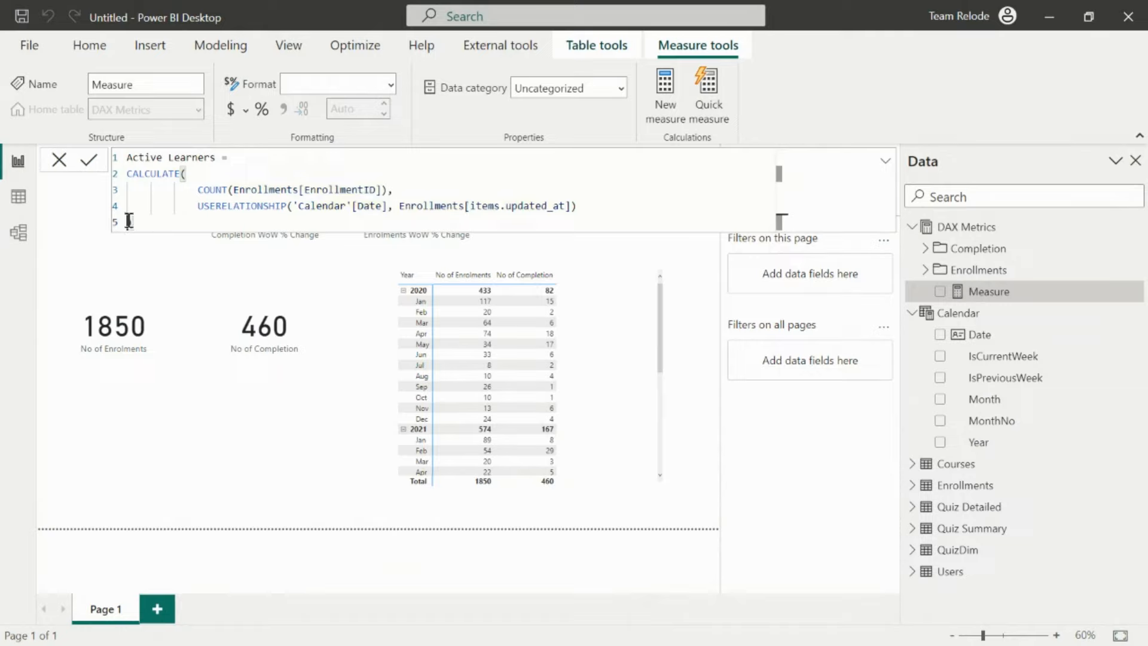
key(Tab)
key(Tab)
click(89, 161)
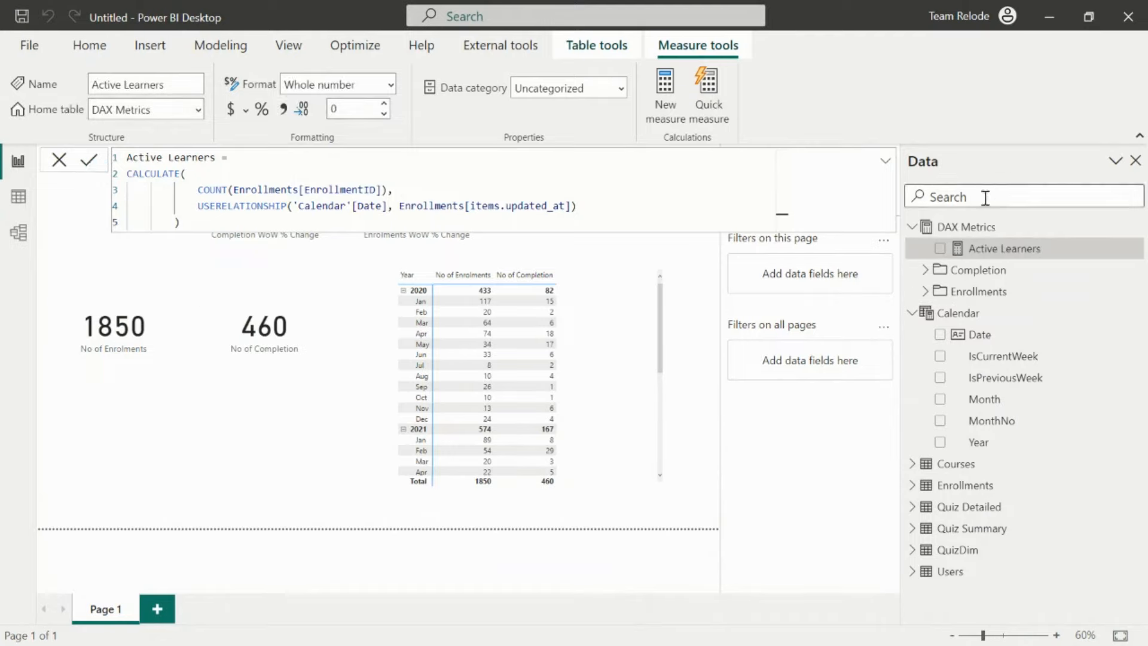
- Create a new measure in the DAX Metrics table named Active learners CW and start a second formula line
right_click(976, 233)
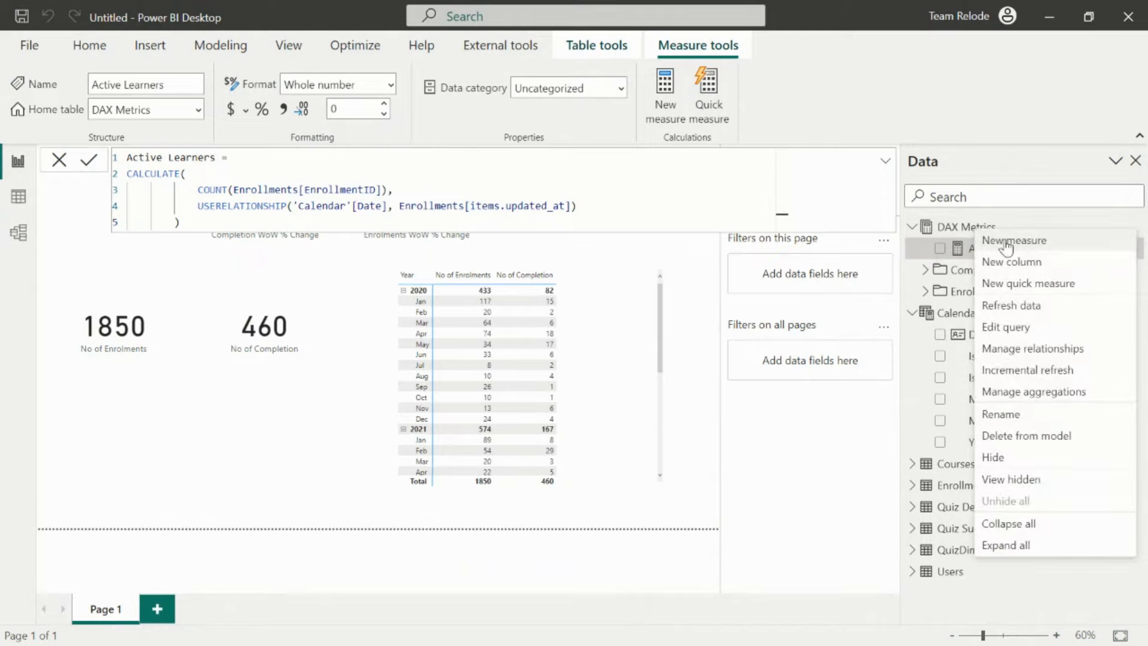
key(Escape)
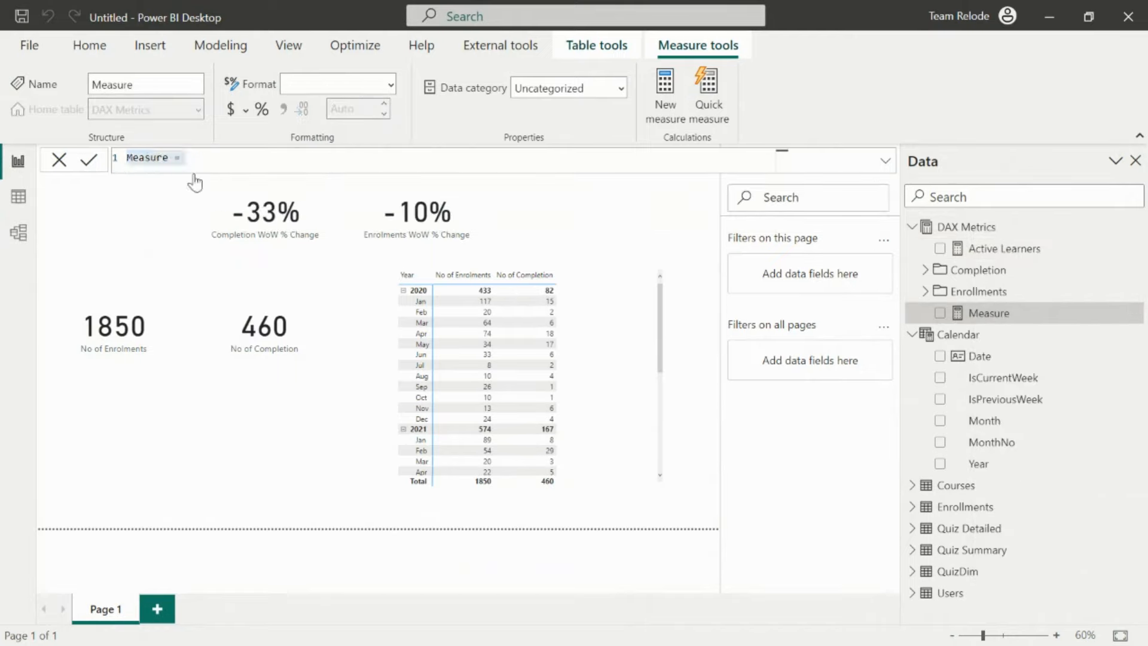
click(170, 157)
key(BackSpace)
key(BackSpace)
key(BackSpace)
key(BackSpace)
key(BackSpace)
key(BackSpace)
key(BackSpace)
text(Active Le)
text(arners C)
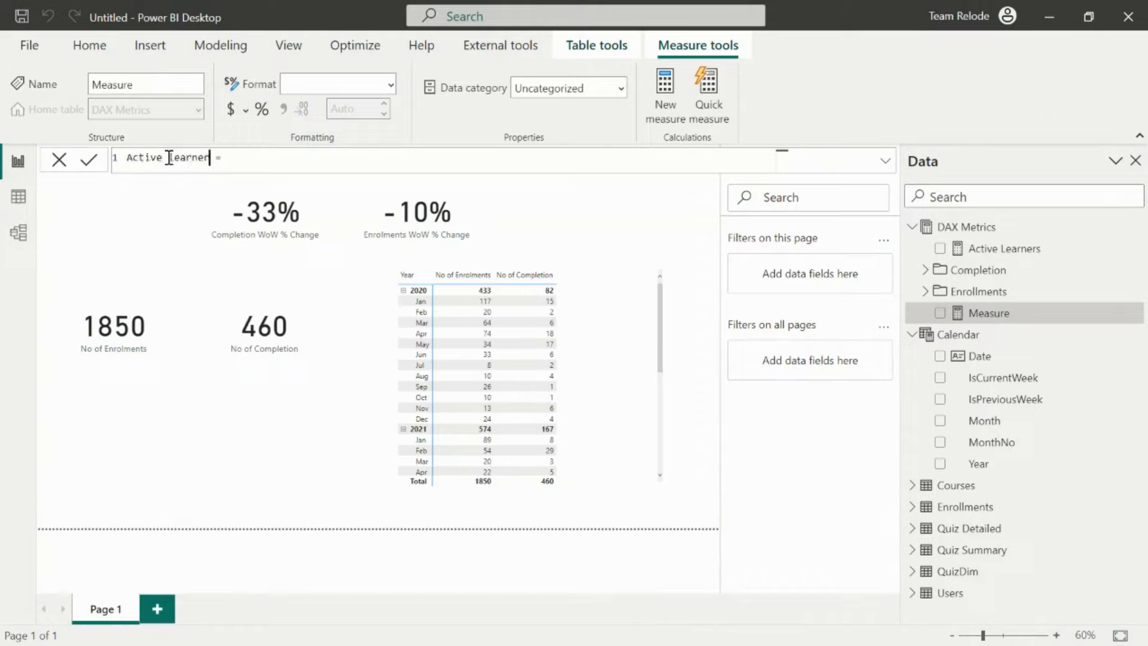
text(W)
click(264, 158)
key(shift+Return)
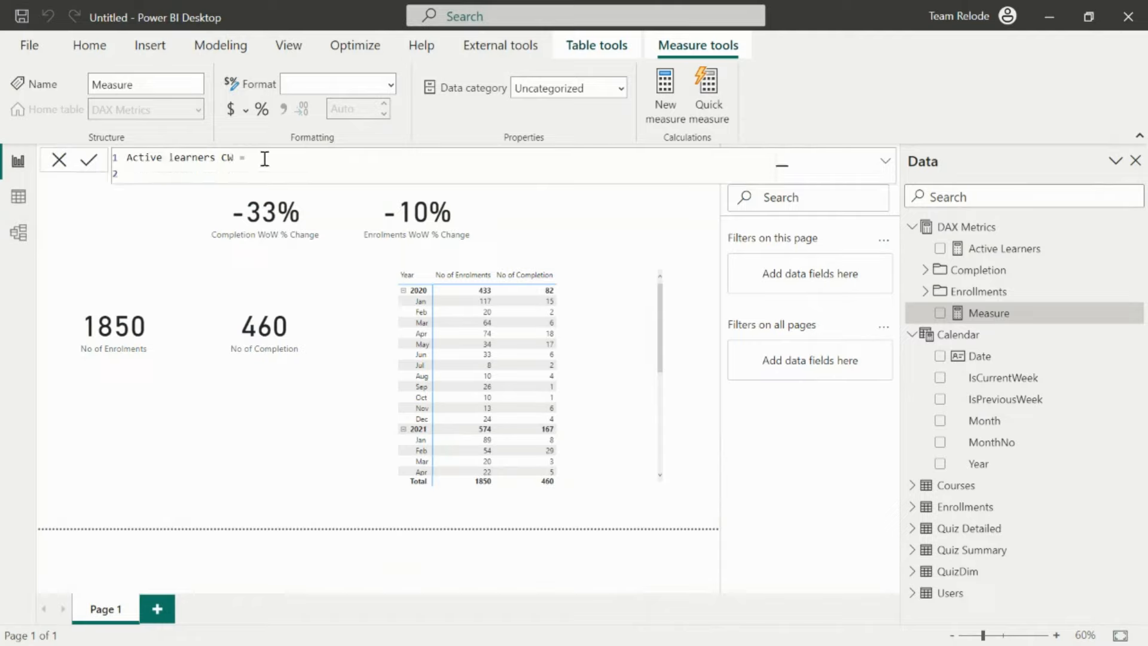
- Begin a CALCULATE expression with the [Active Learners] measure, followed by a comma and a new line
text(calc)
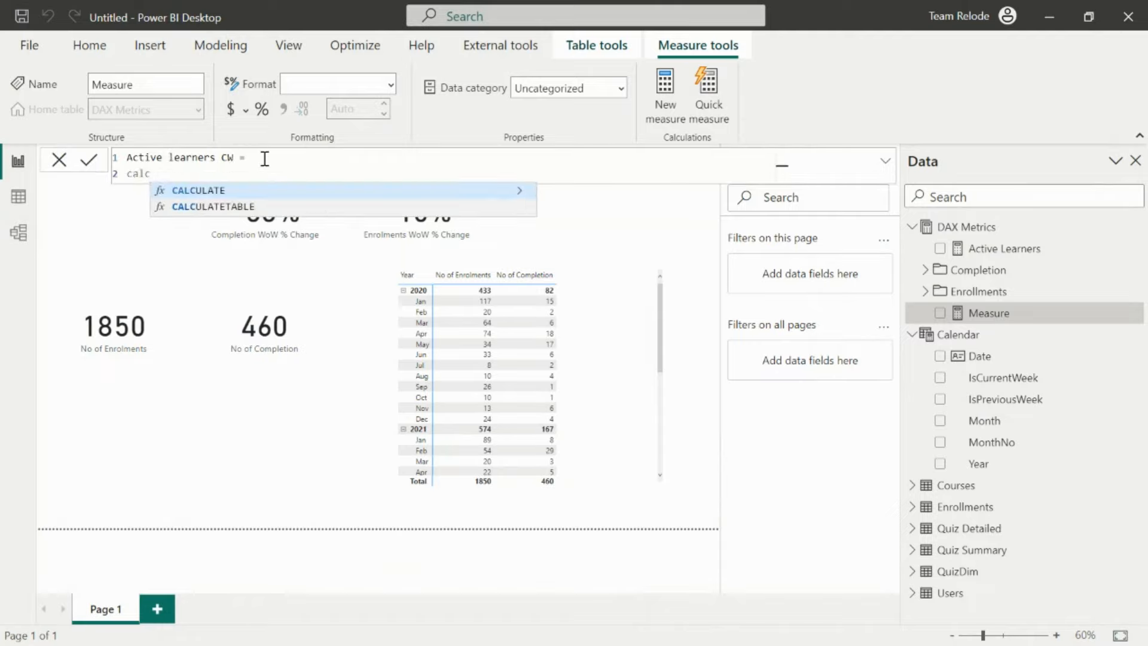
key(Tab)
text([act)
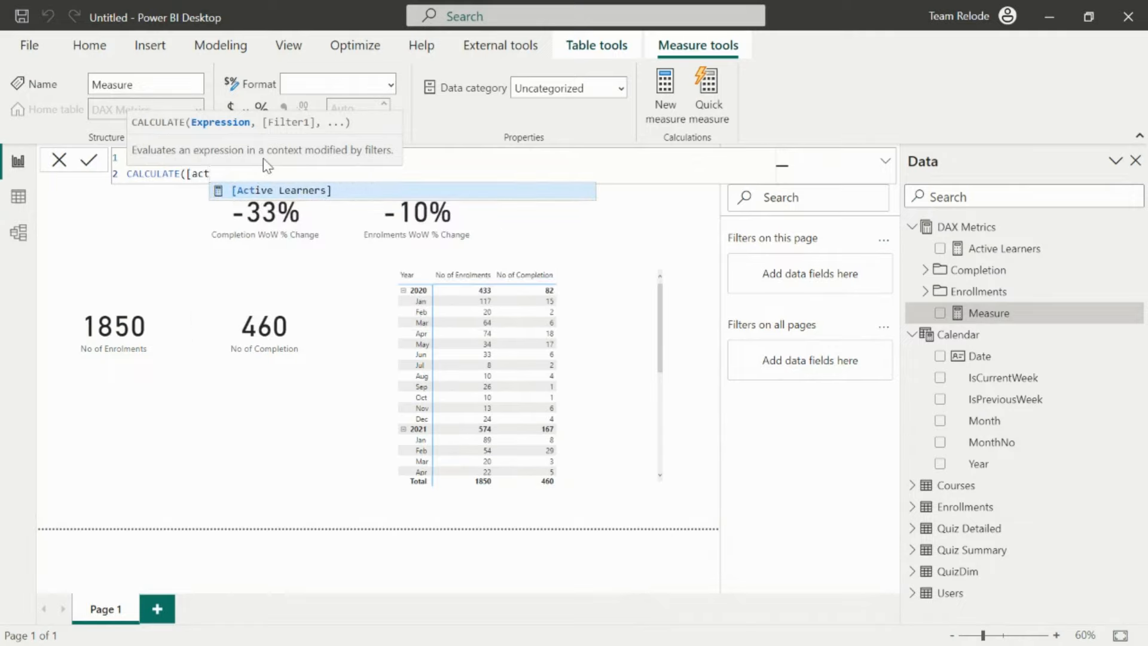
key(Tab)
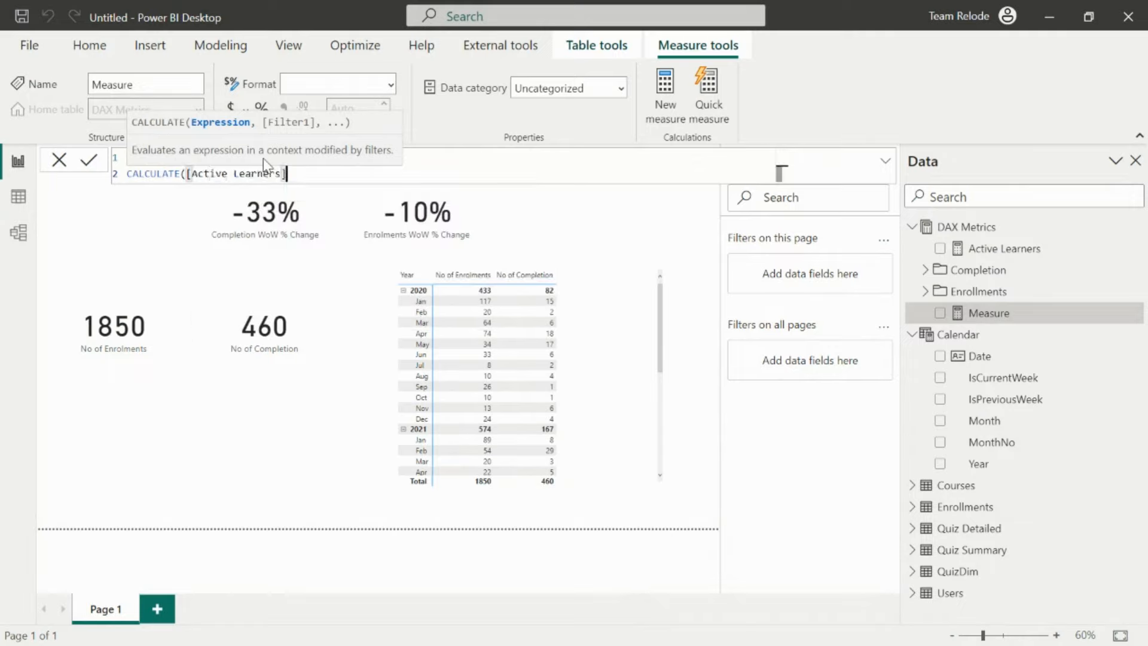
text(,)
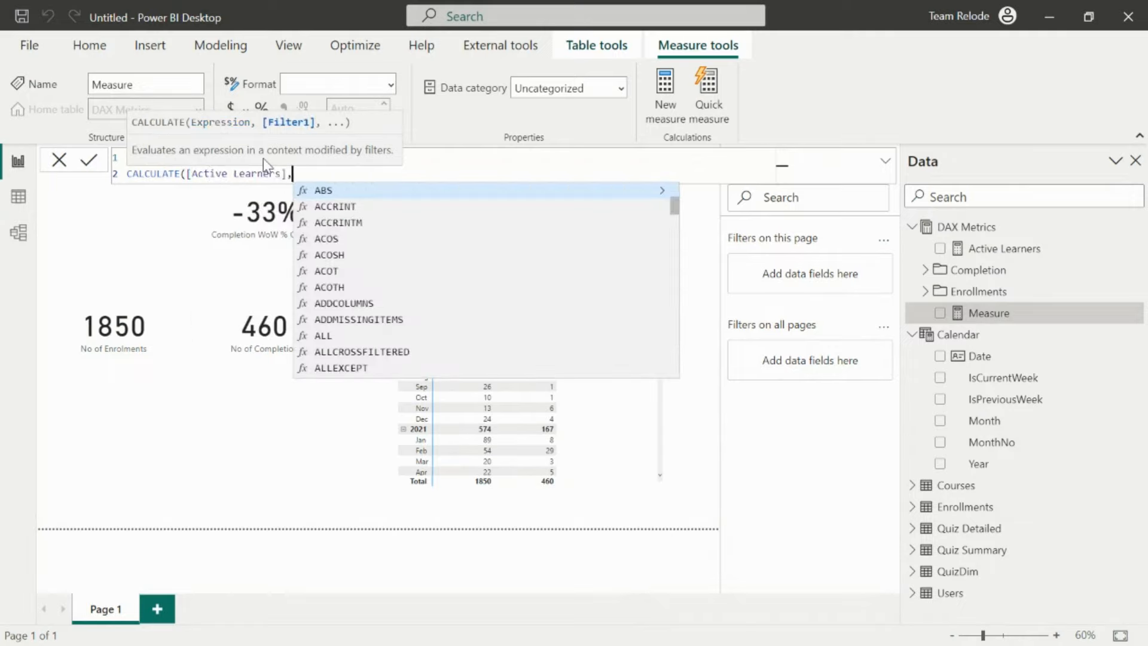
key(Escape)
key(shift+Return)
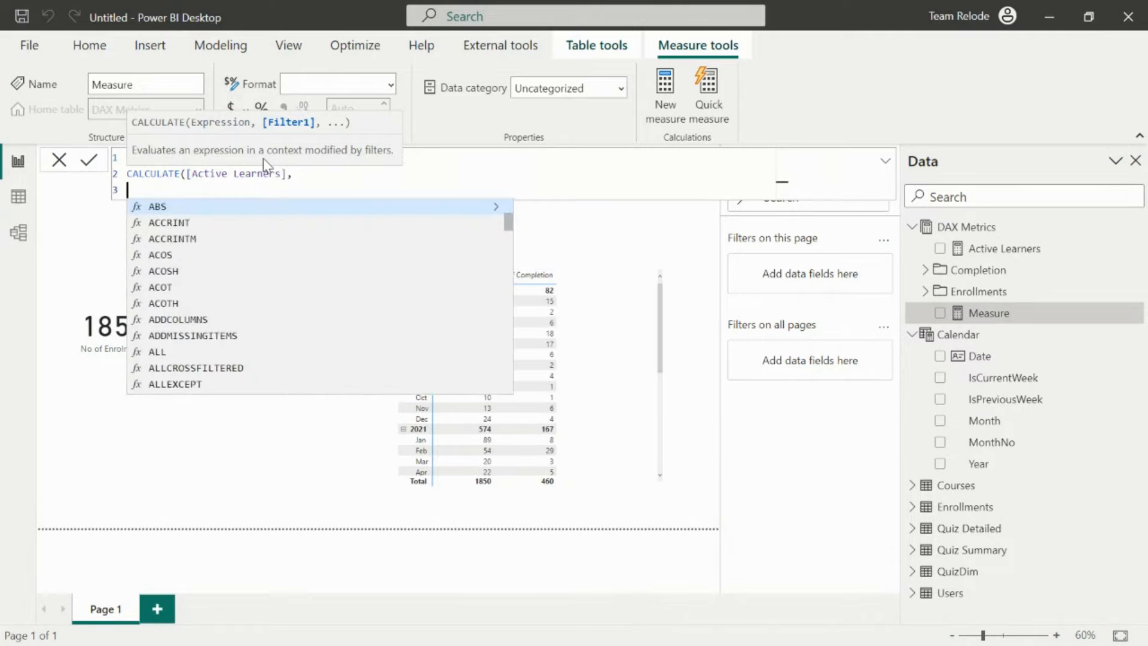
- Add the filter 'Calendar'[IsCurrentWeek] = TRUE() on the third line and indent it two levels
text(cale)
key(Down)
key(Down)
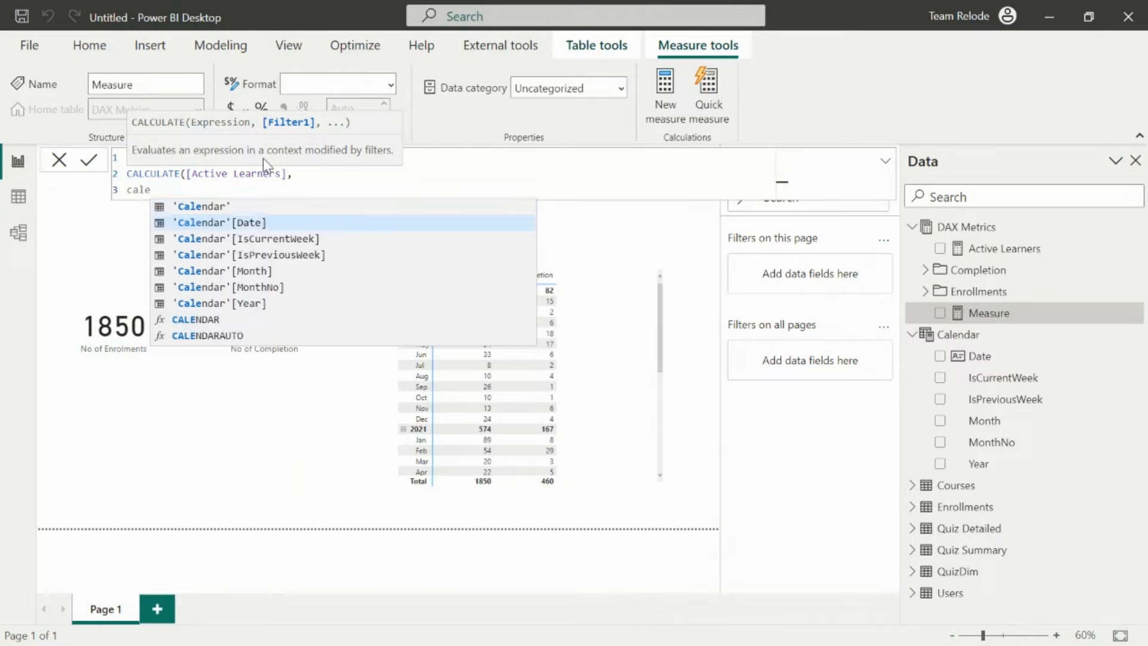
key(Tab)
text(= true)
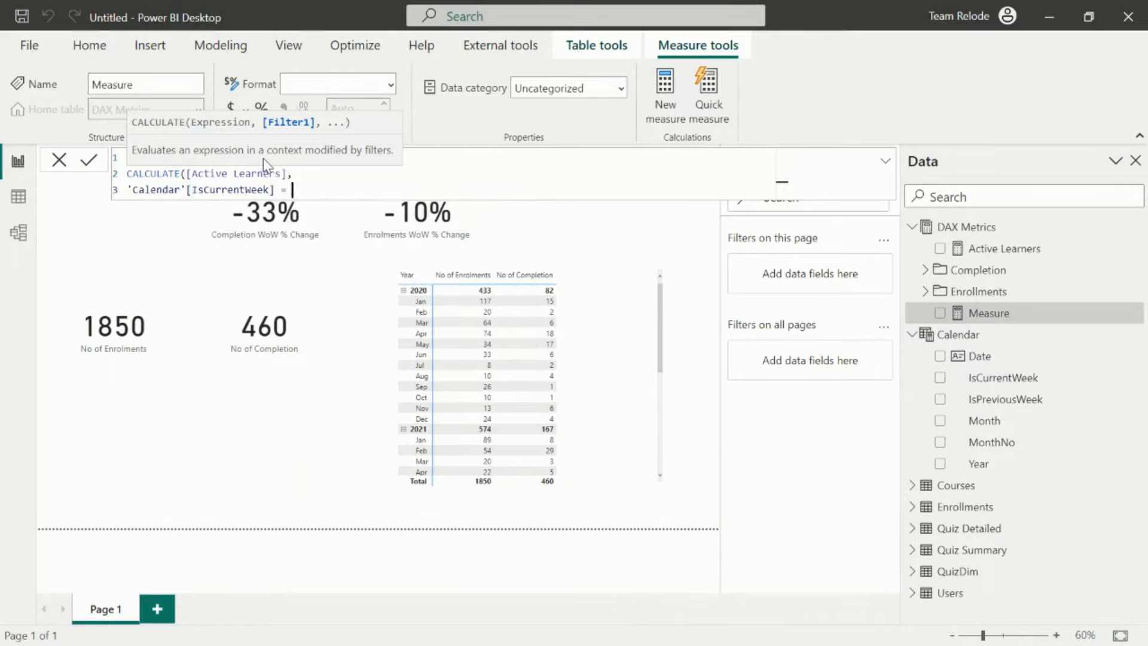
key(Tab)
click(130, 191)
key(Tab)
key(Tab)
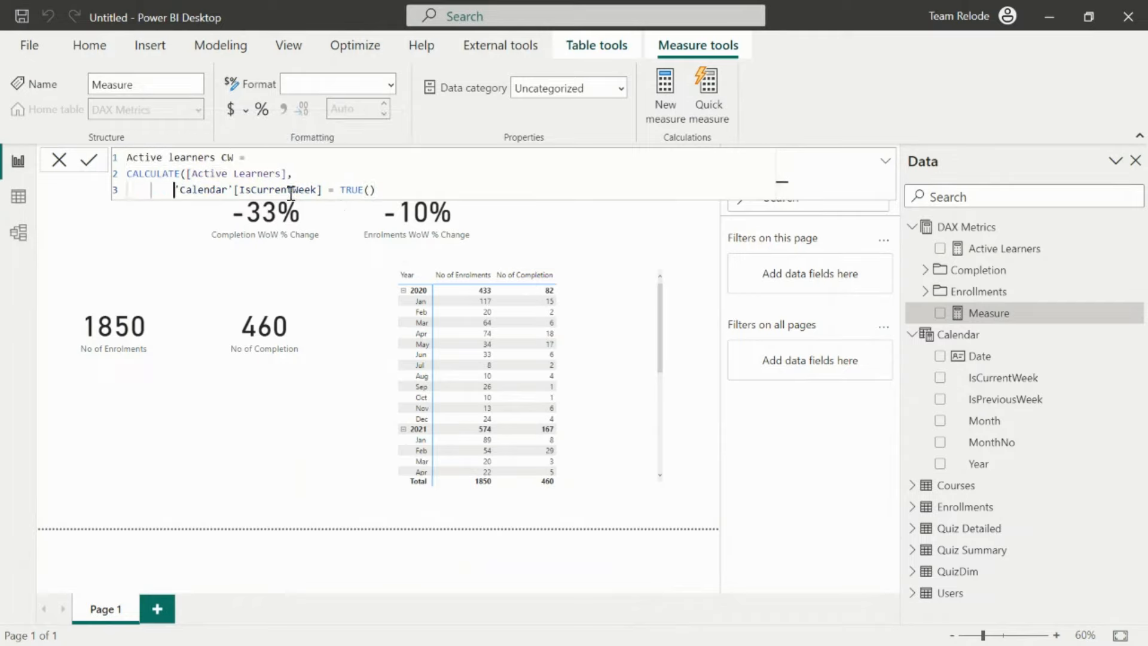
- Close CALCULATE with an indented parenthesis on its own line and commit the Active learners CW measure
click(391, 185)
key(shift+Return)
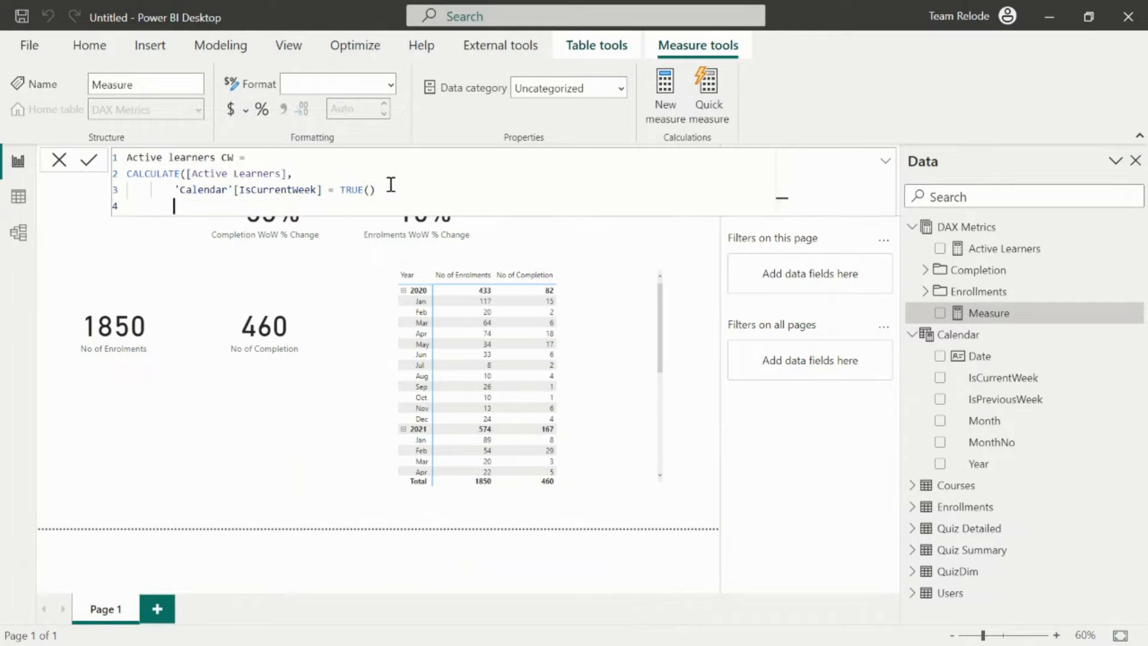
text())
key(Tab)
key(Tab)
click(89, 161)
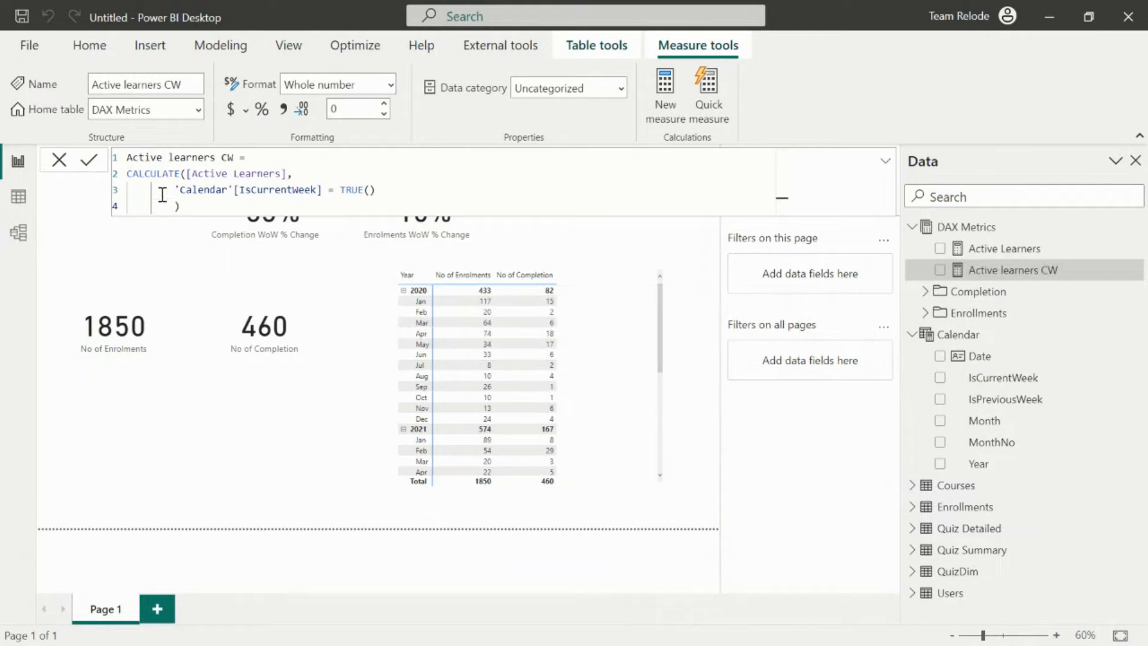
- Copy the whole Active learners CW formula into another new measure in the DAX Metrics table
drag(195, 210, 124, 157)
key(ctrl+c)
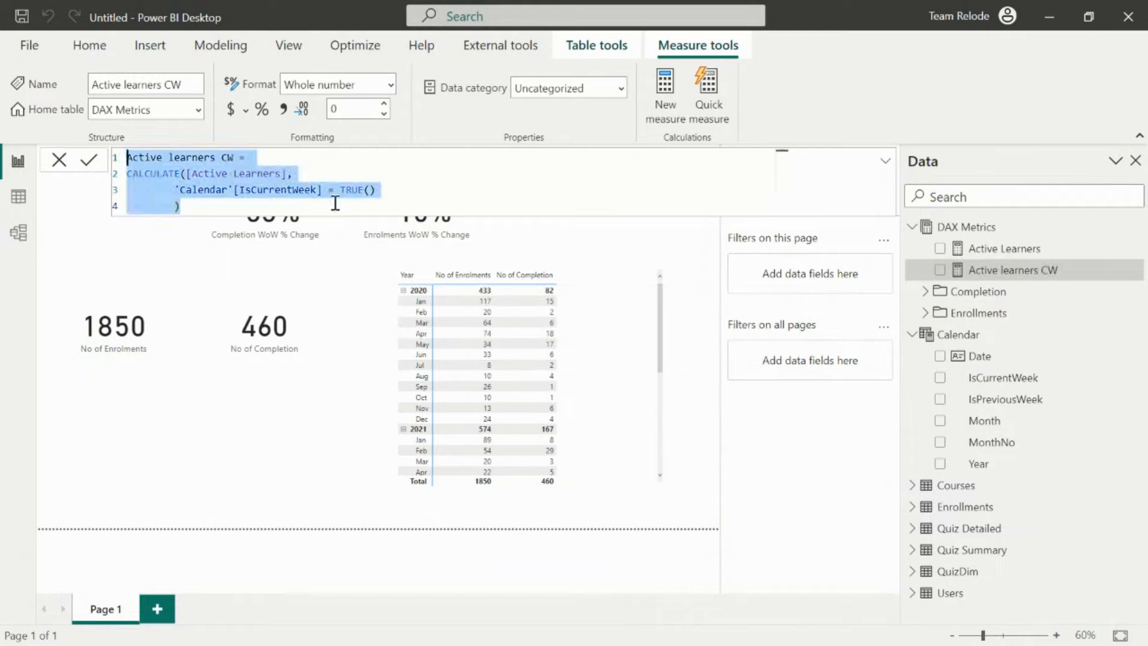
right_click(966, 228)
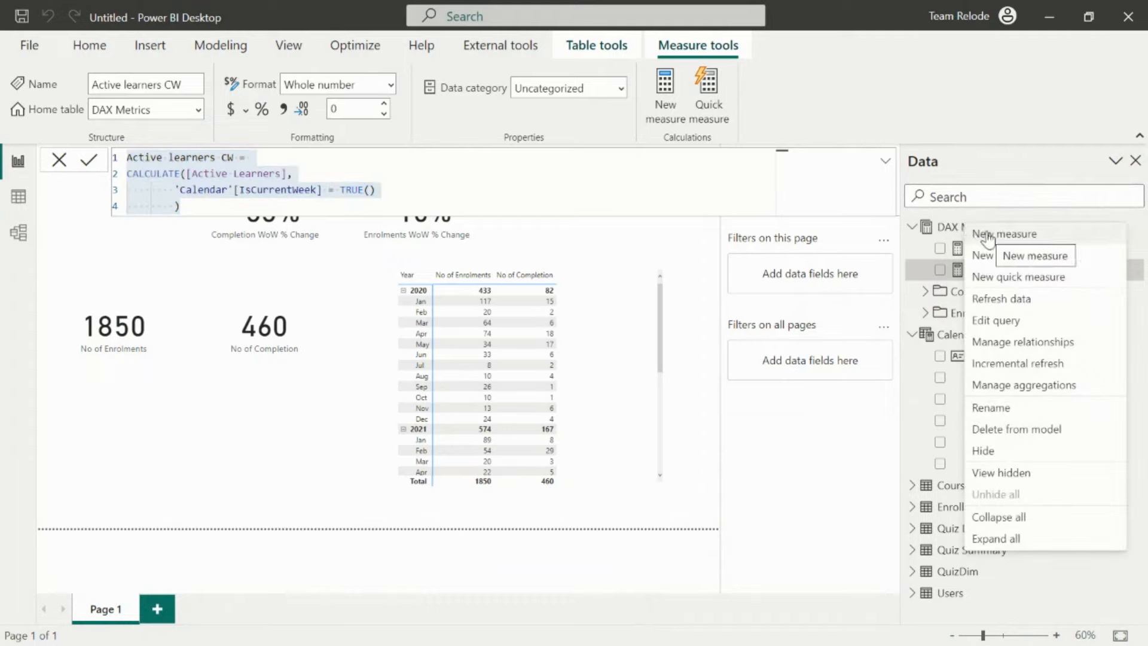
click(987, 235)
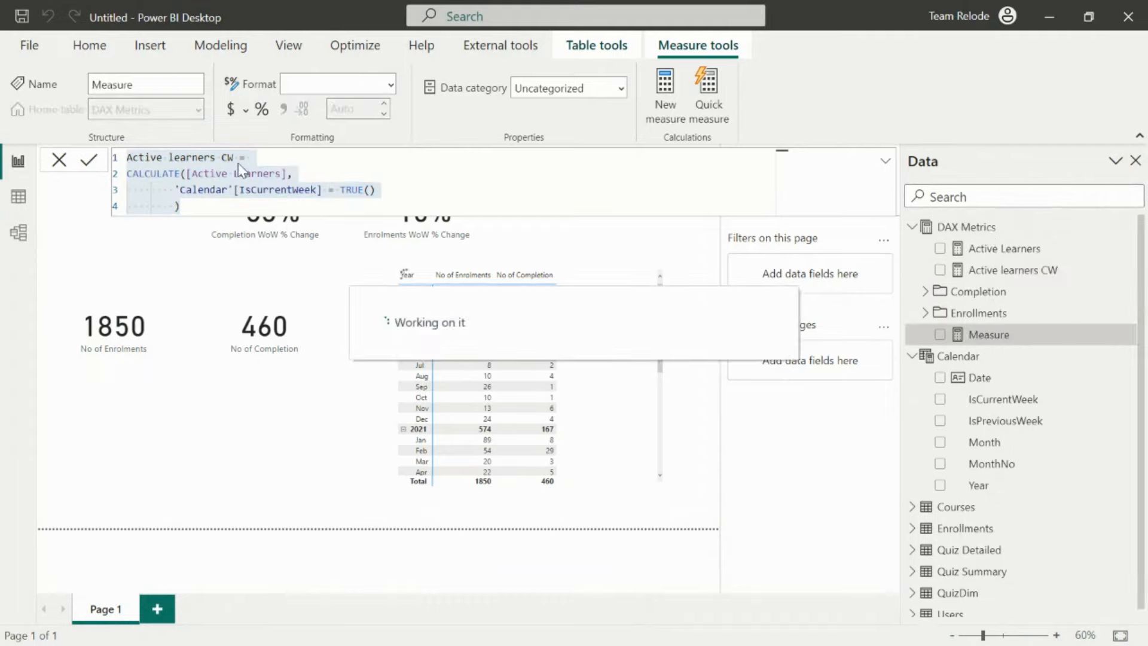
key(ctrl+v)
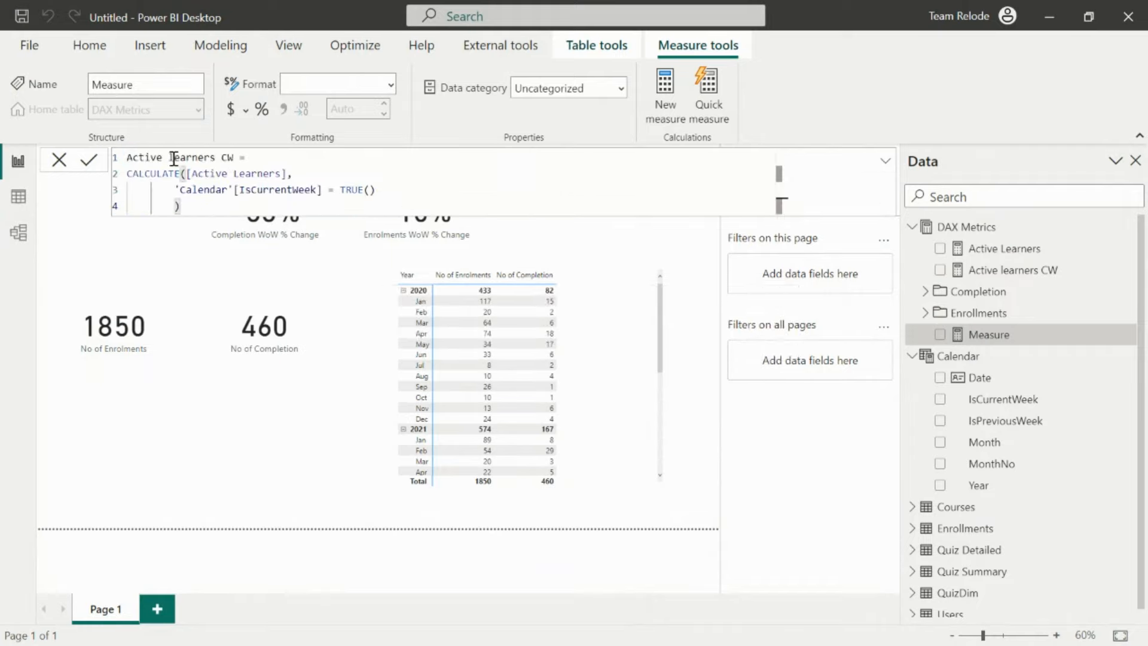
- Rename the copied measure Active learners PW, switch its filter column to 'Calendar'[IsPreviousWeek], and commit it
click(229, 159)
key(BackSpace)
text(P)
drag(317, 189, 246, 191)
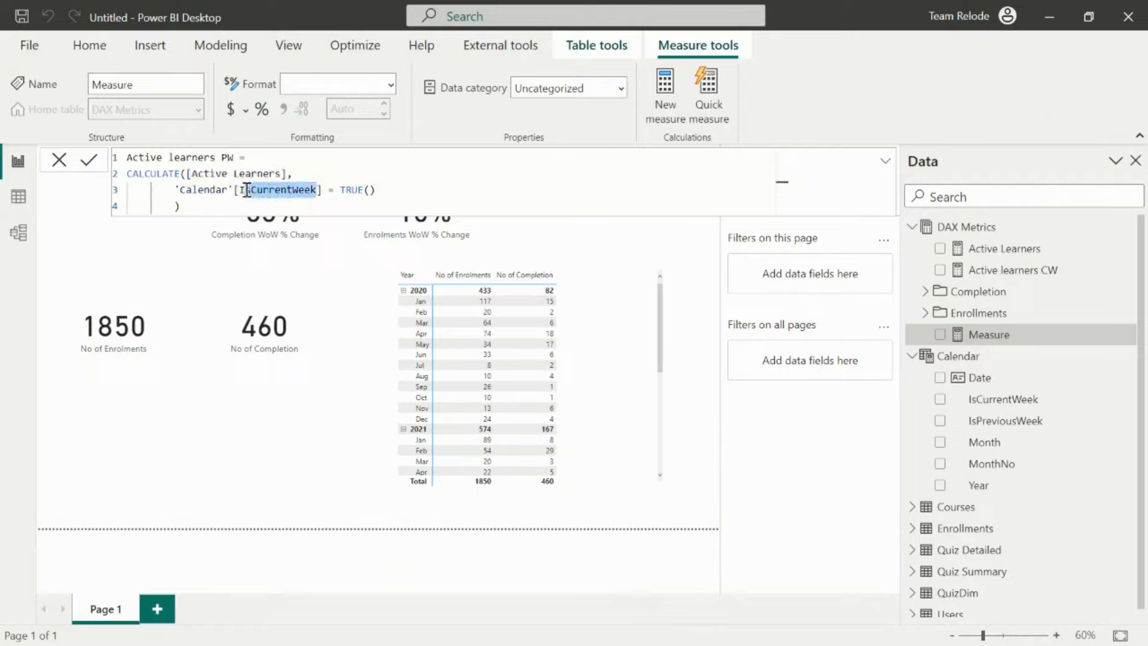
text(sP)
key(Tab)
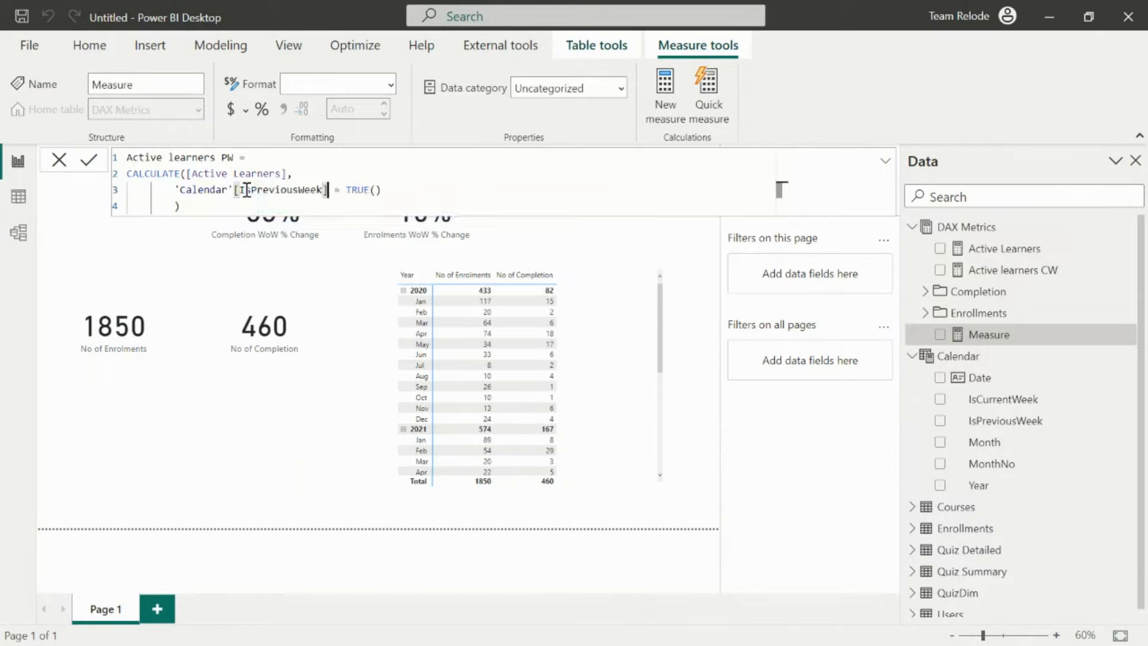
click(90, 163)
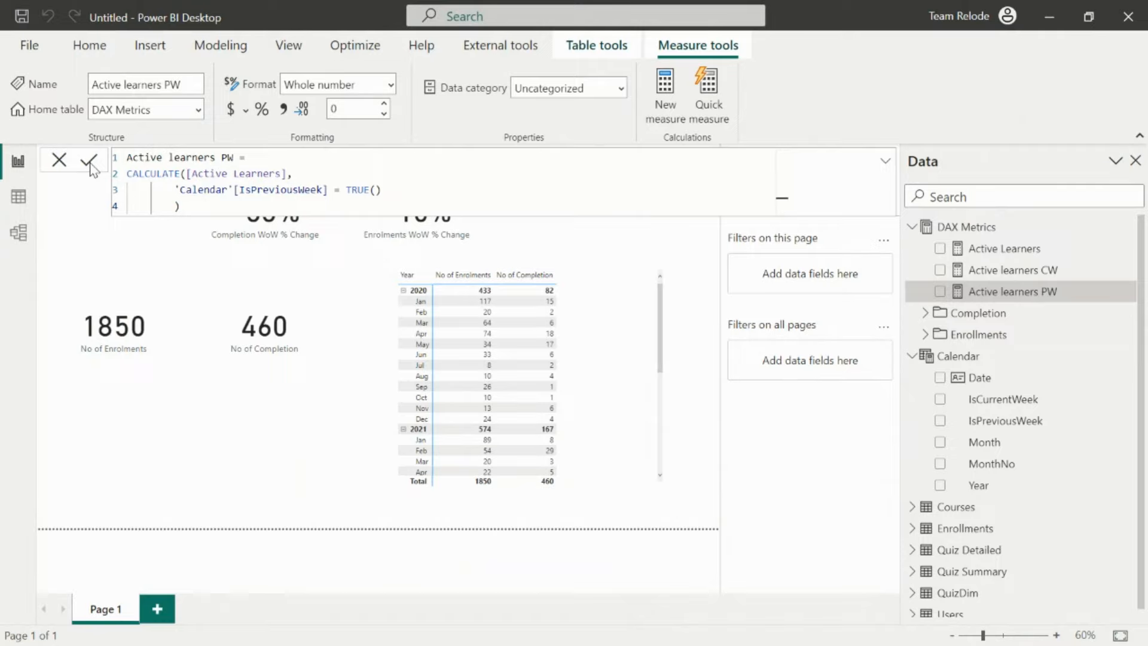
- Create a new DAX Metrics measure named Active Learners WoW % Change and start a second formula line
right_click(976, 231)
key(Escape)
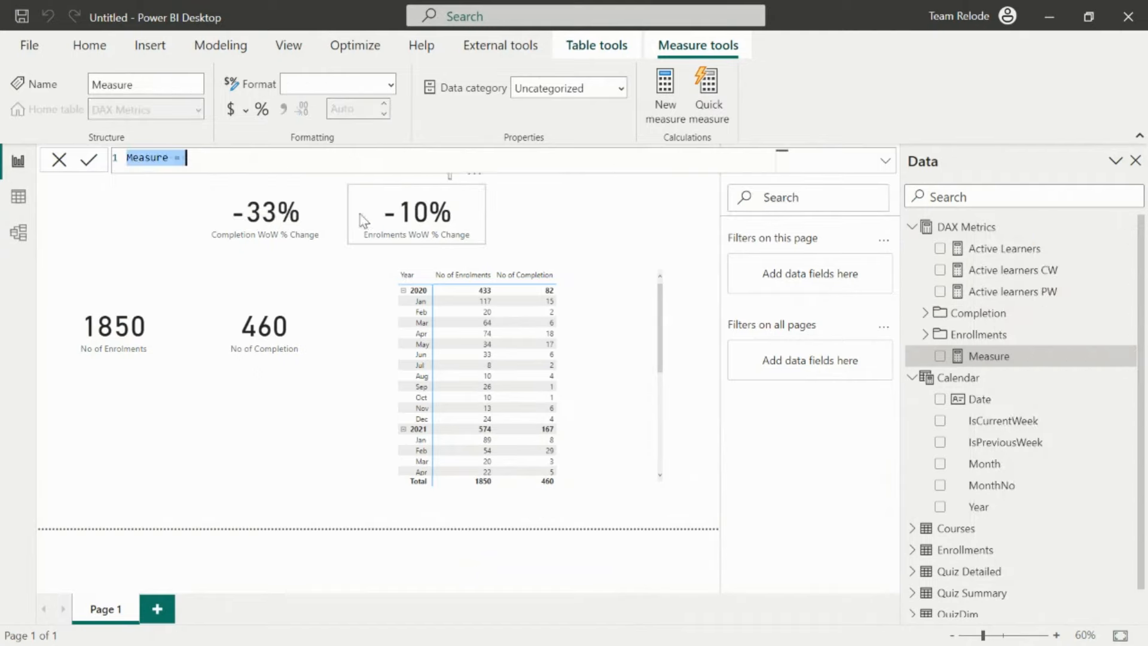
click(169, 158)
drag(169, 158, 116, 165)
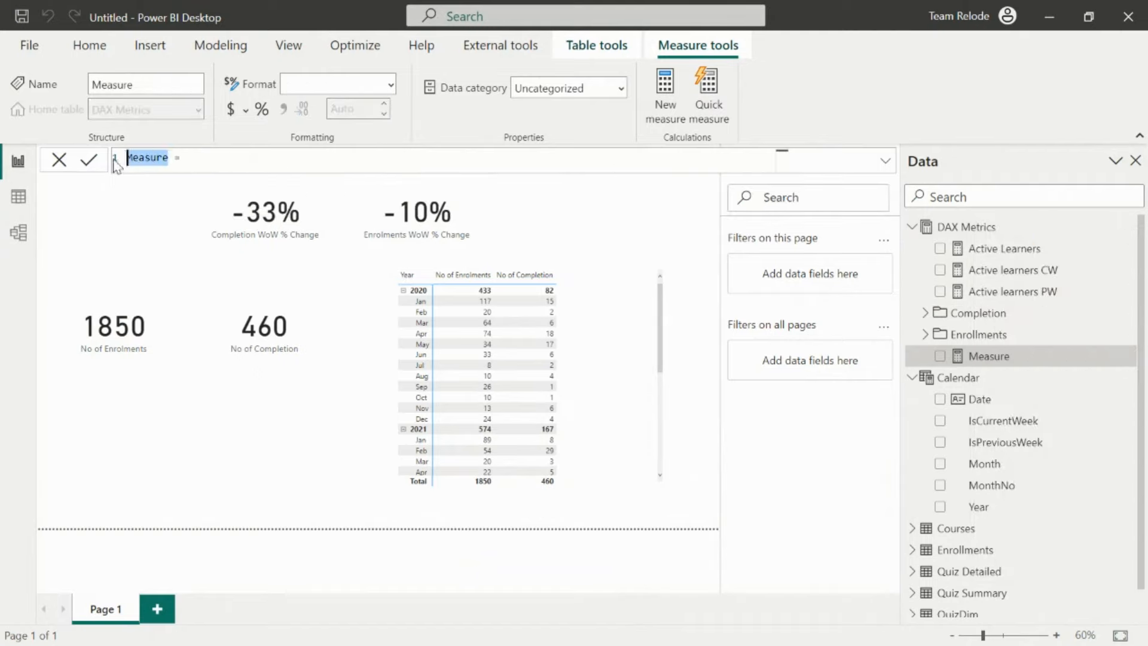
text(Active le)
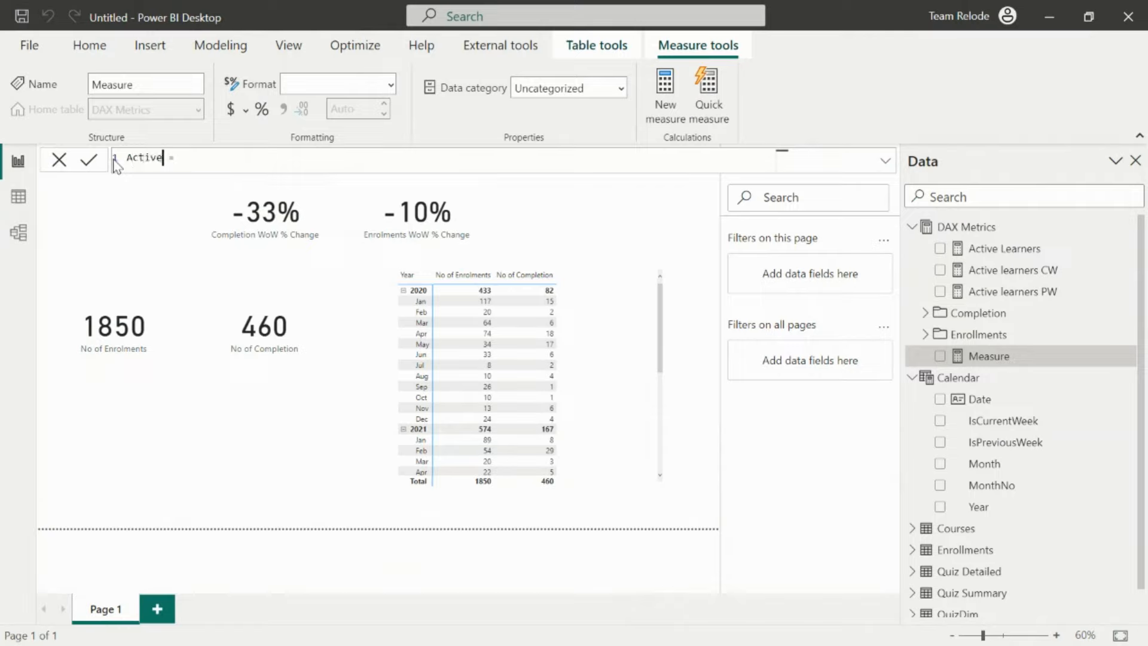
text(arne)
key(BackSpace)
key(BackSpace)
key(BackSpace)
key(BackSpace)
key(BackSpace)
key(BackSpace)
key(BackSpace)
key(BackSpace)
text(Learners WoW % Chage)
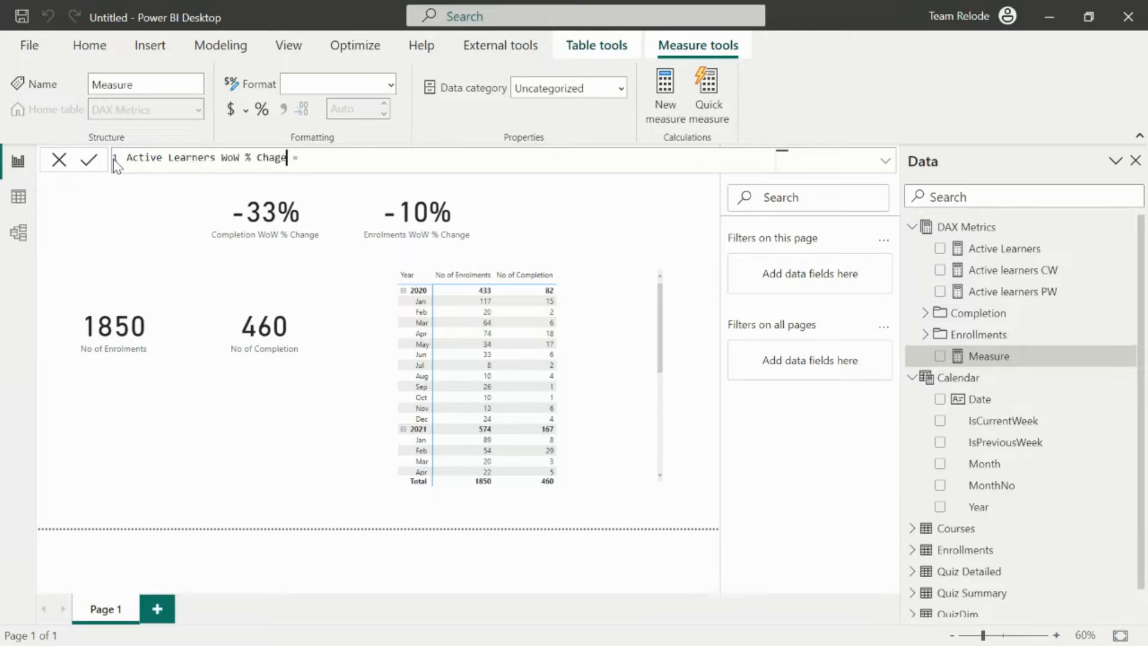
key(BackSpace)
key(BackSpace)
text(nge)
click(327, 155)
key(shift+Return)
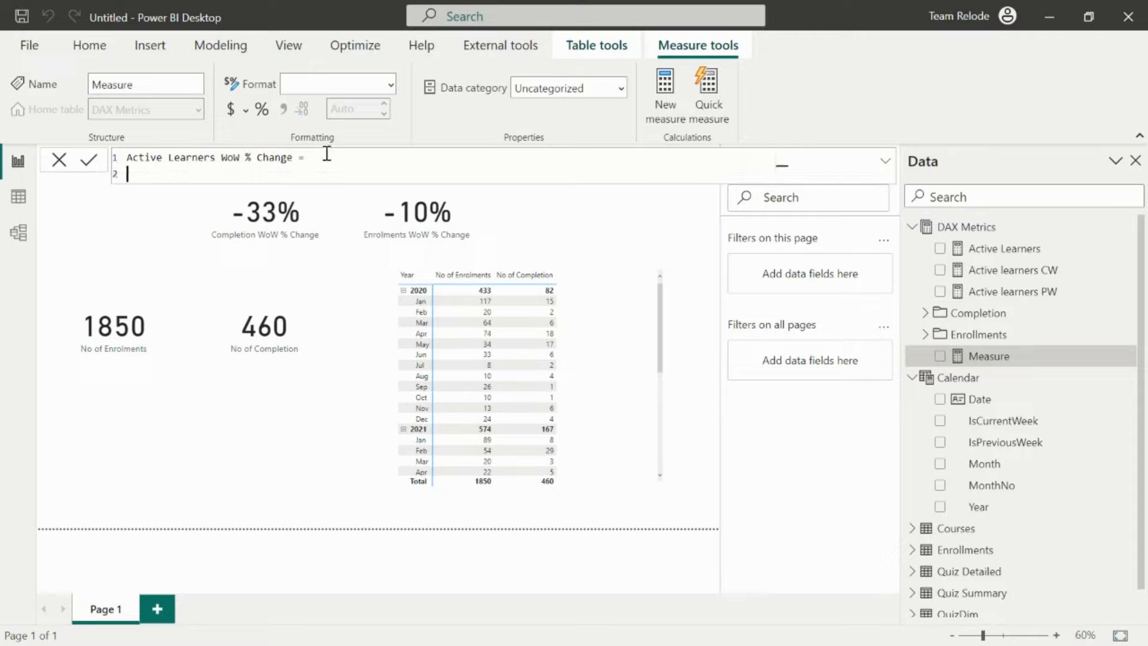
- Enter the weekly difference [Active learners CW] - [Active learners PW] on the formula's second line
text([Act)
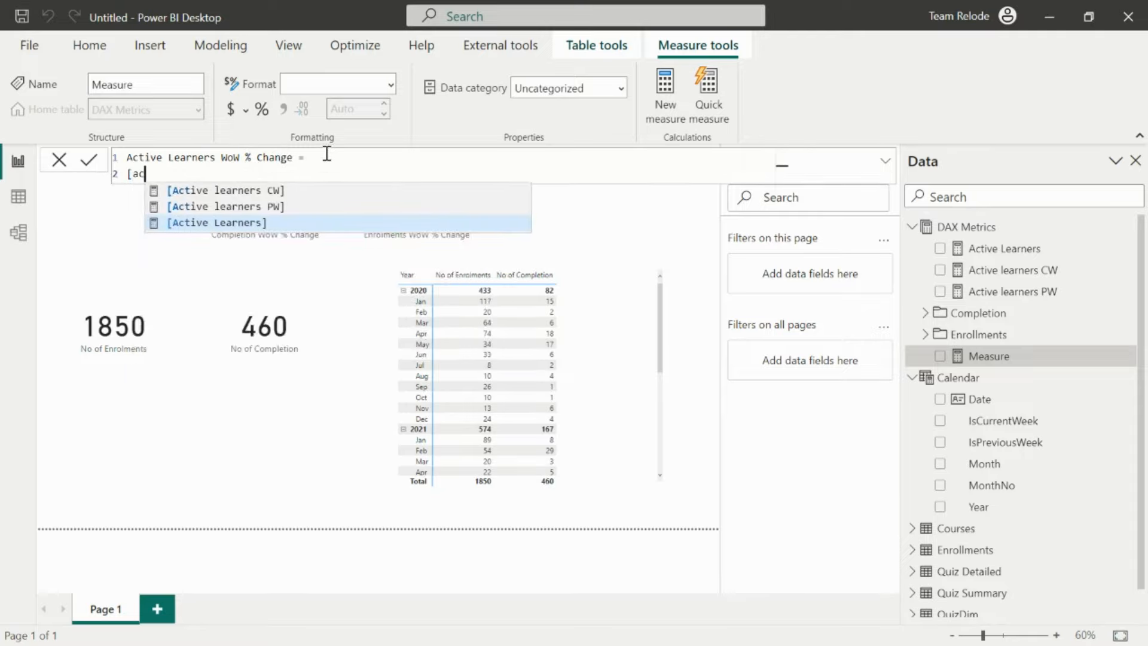
key(Tab)
text(-)
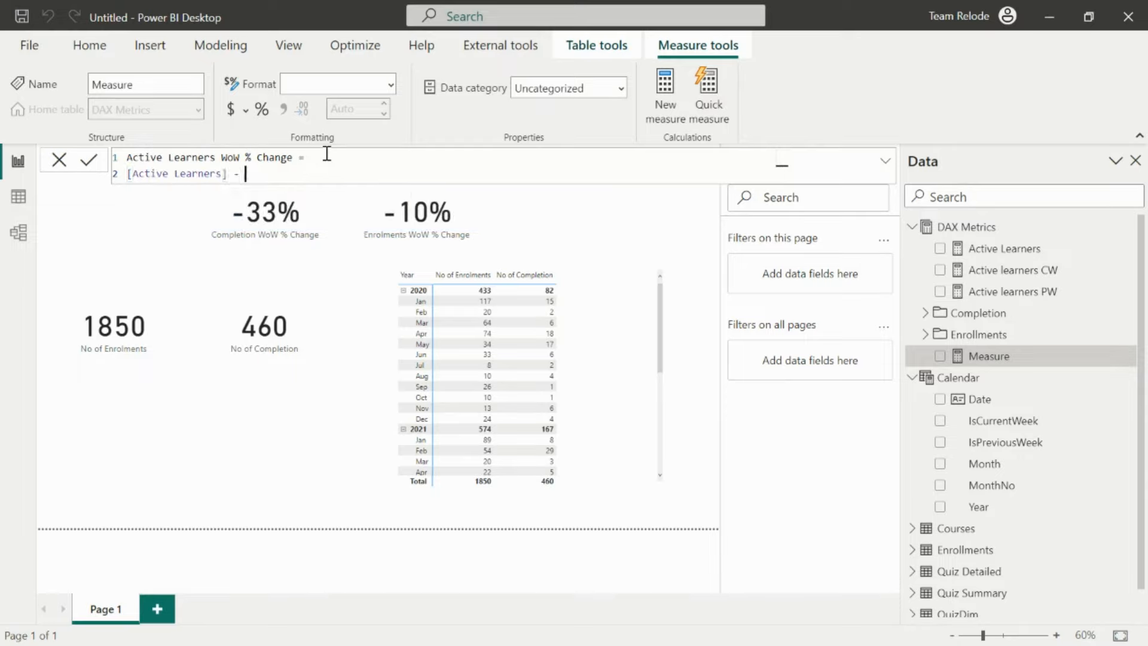
key(BackSpace)
key(BackSpace)
key(BackSpace)
key(BackSpace)
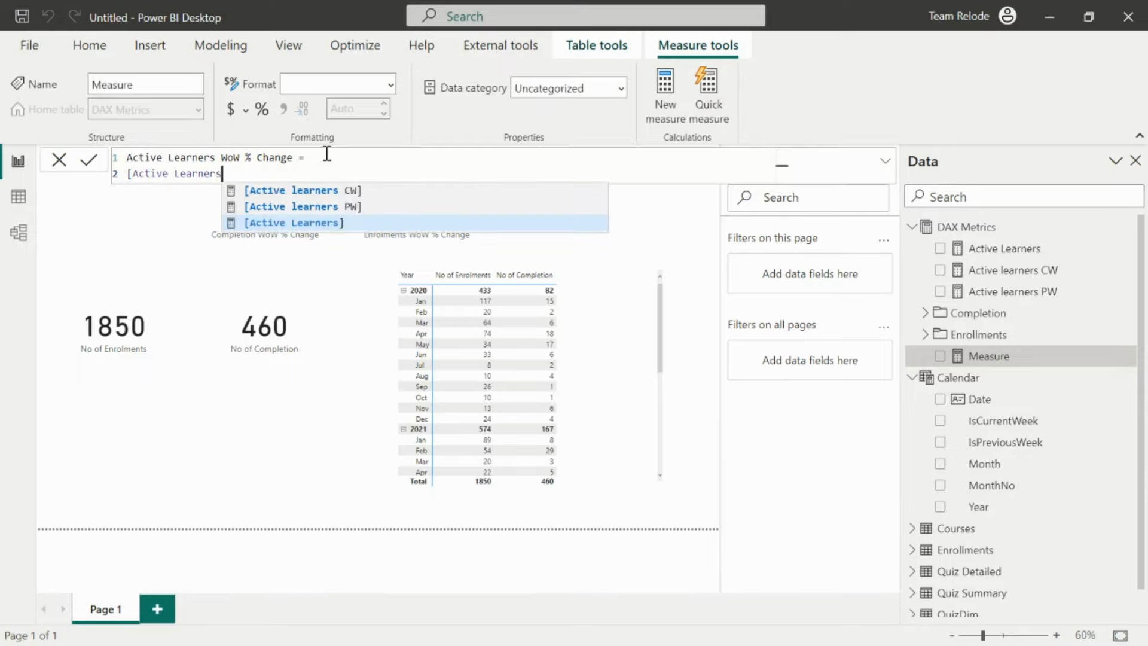
key(Up)
key(Up)
key(Tab)
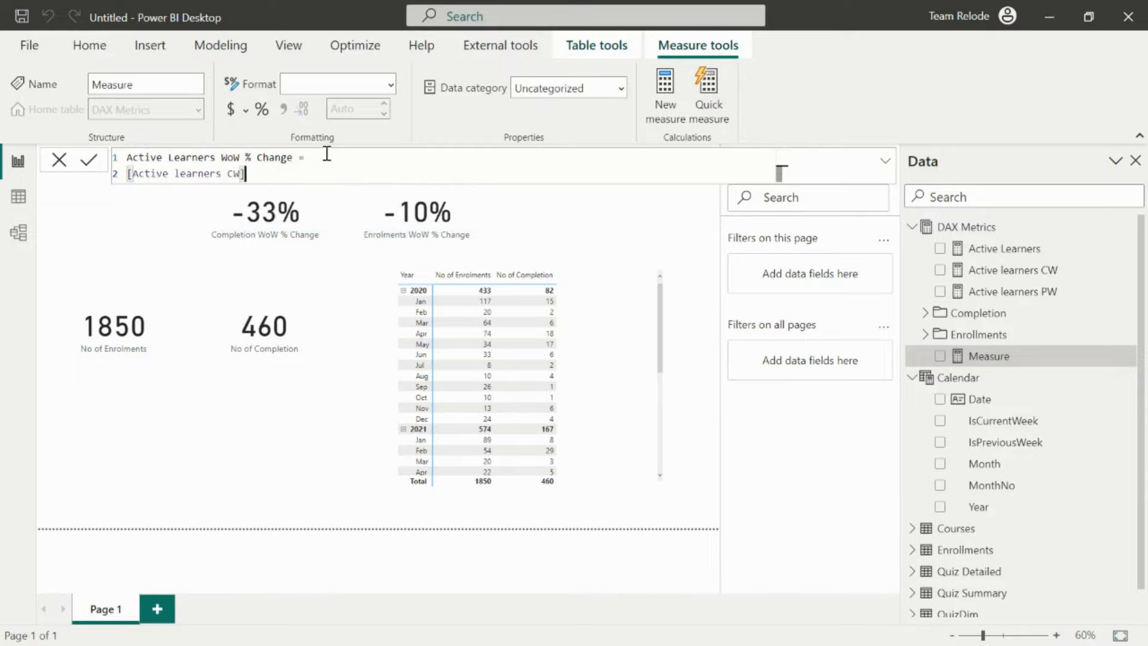
text(- [acti)
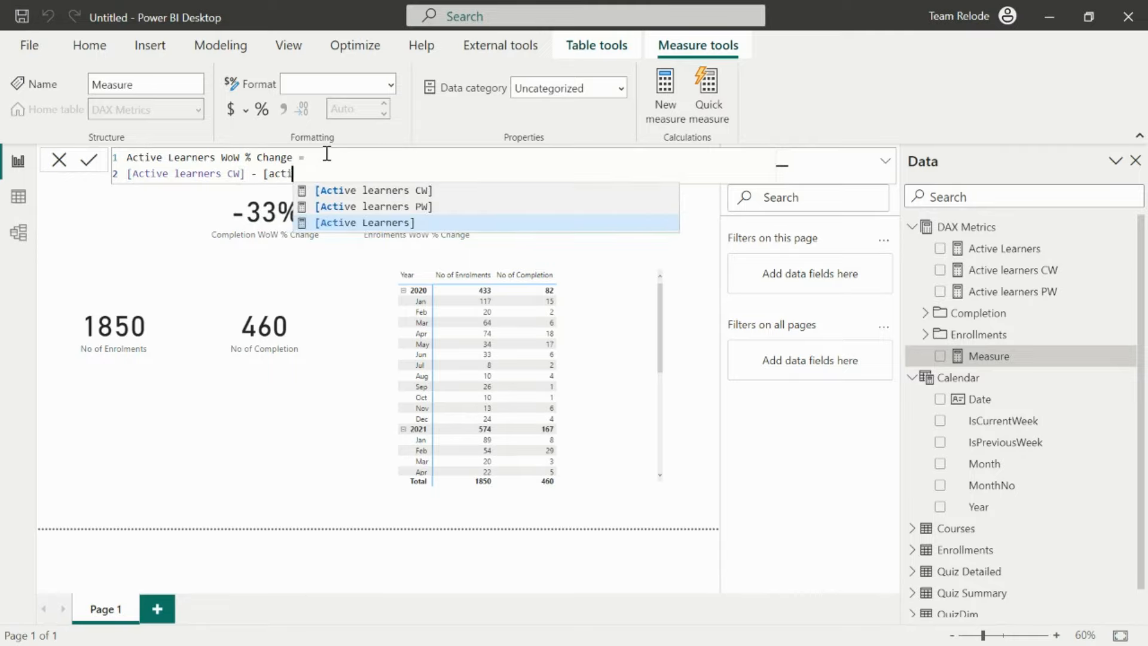
key(Up)
key(Tab)
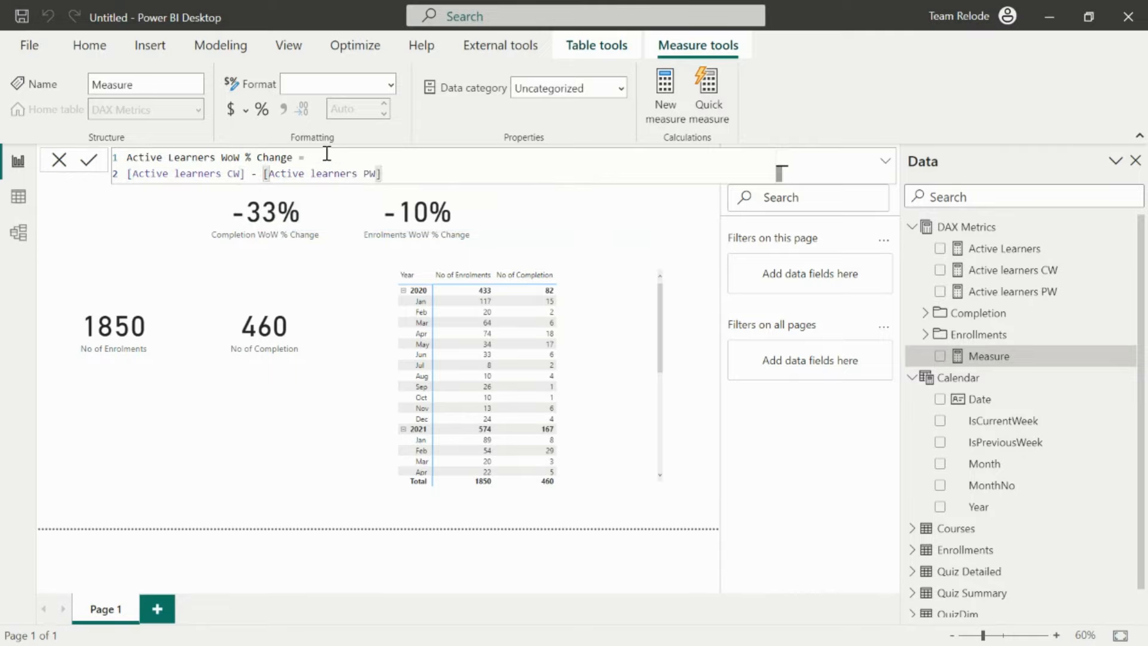
- Wrap the weekly difference in parentheses, divide it by [Active learners PW], and commit the Active Learners WoW % Change measure
click(129, 173)
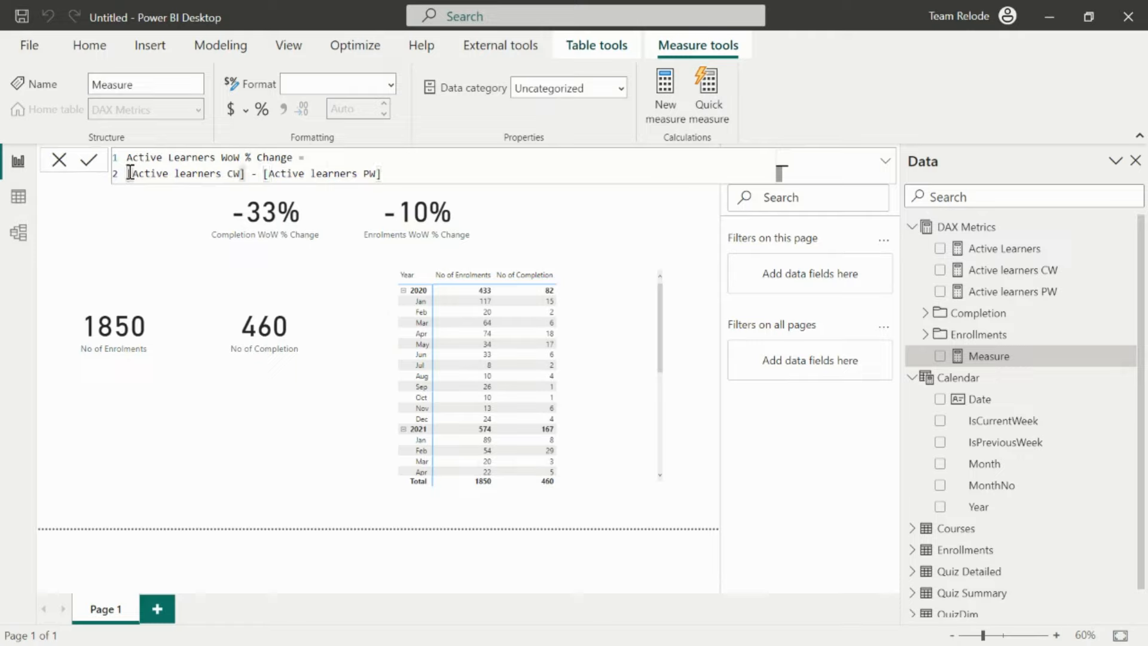
text(()
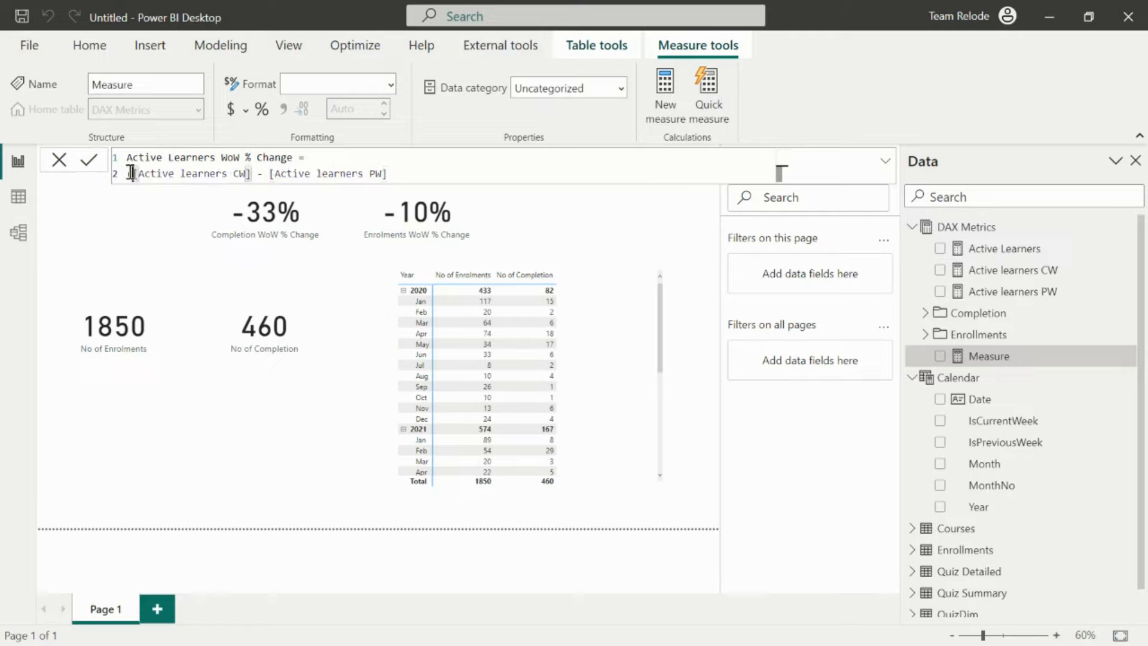
click(392, 173)
text() / )
text([act)
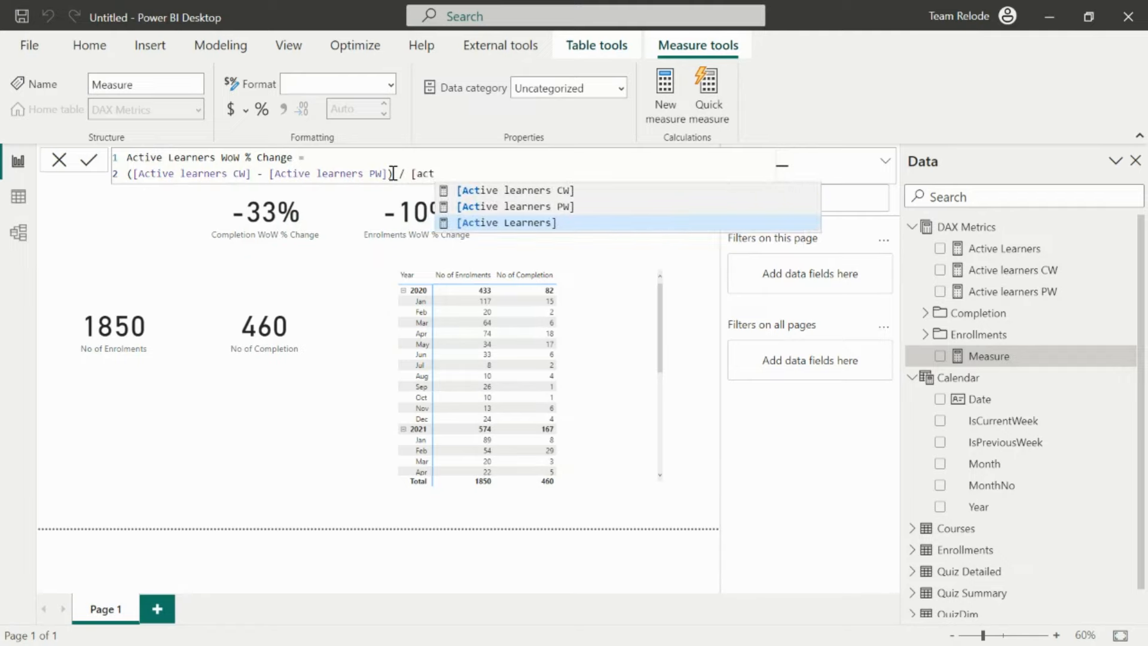
key(Up)
key(Tab)
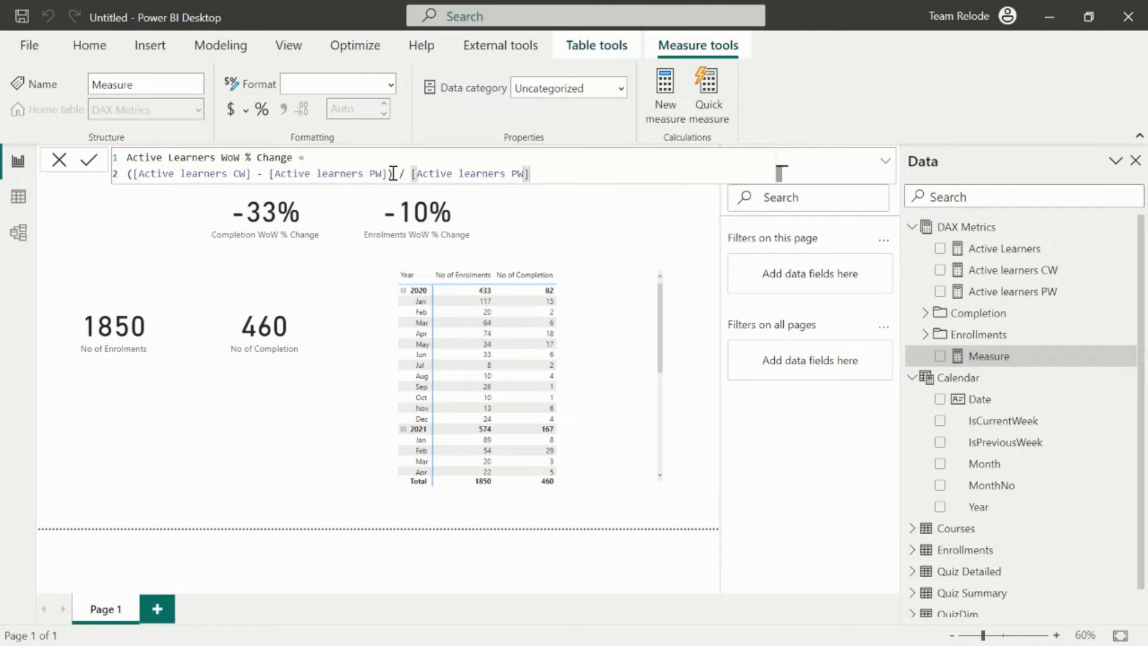
click(91, 168)
- Format the Active Learners WoW % Change measure as a percentage with 0 decimal places
click(262, 111)
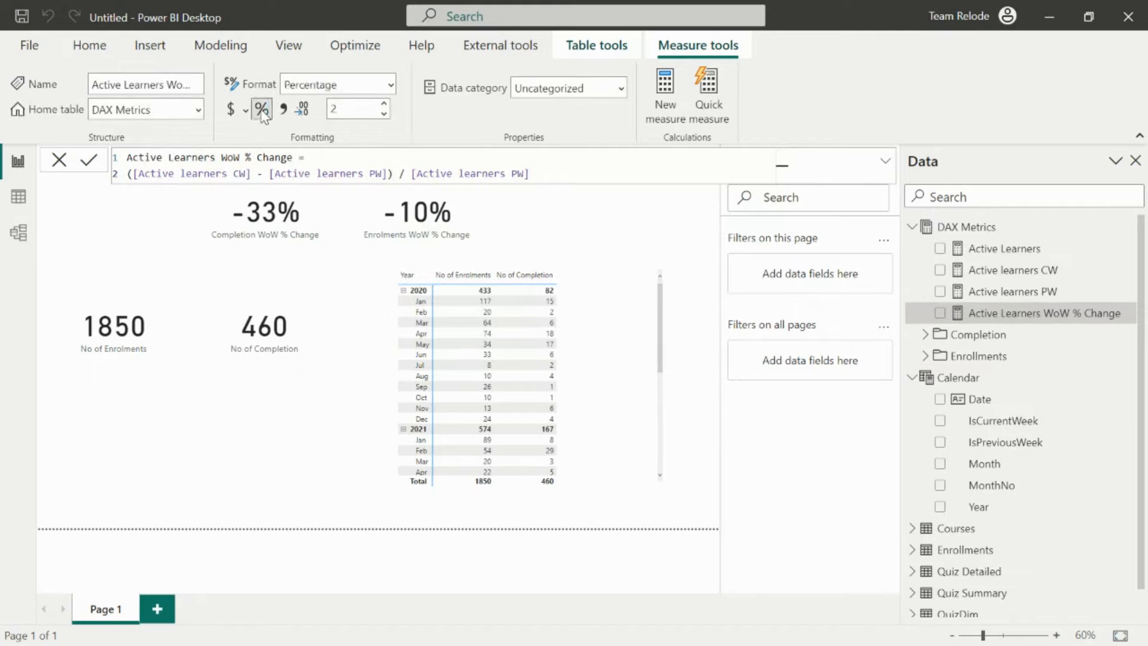
click(361, 113)
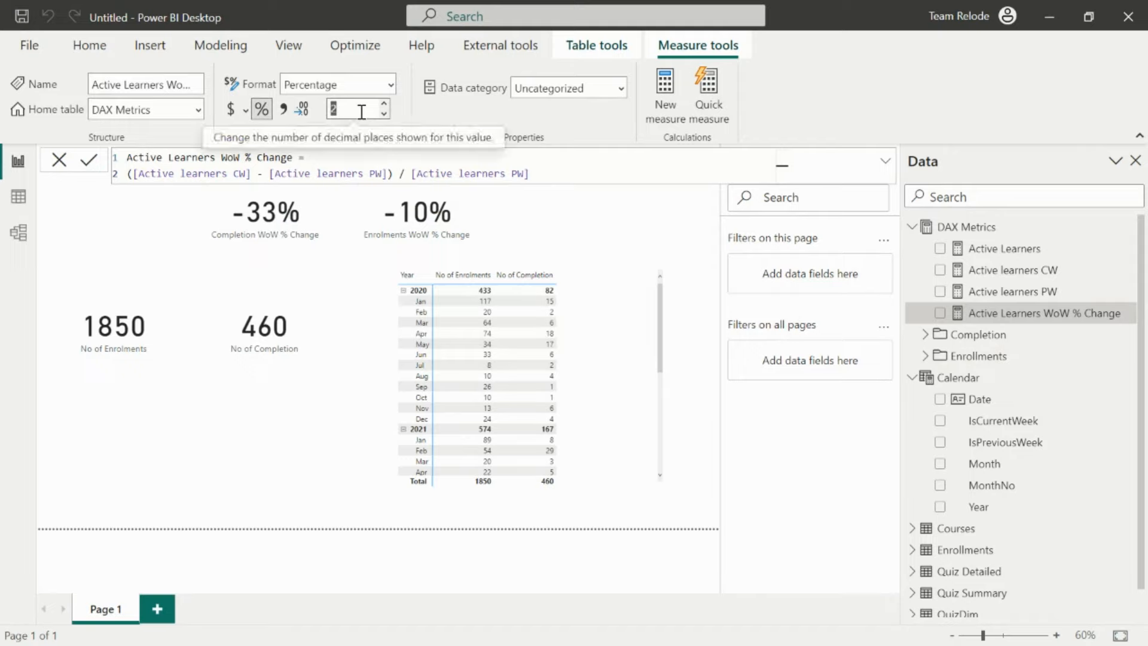
text(0)
click(91, 159)
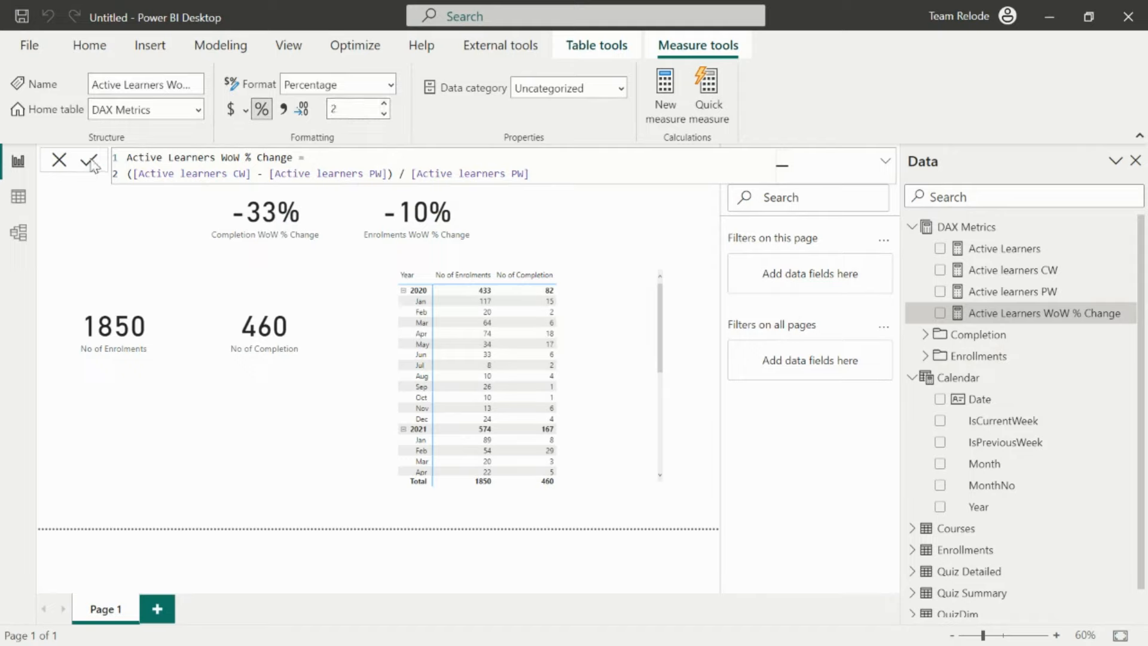
click(90, 162)
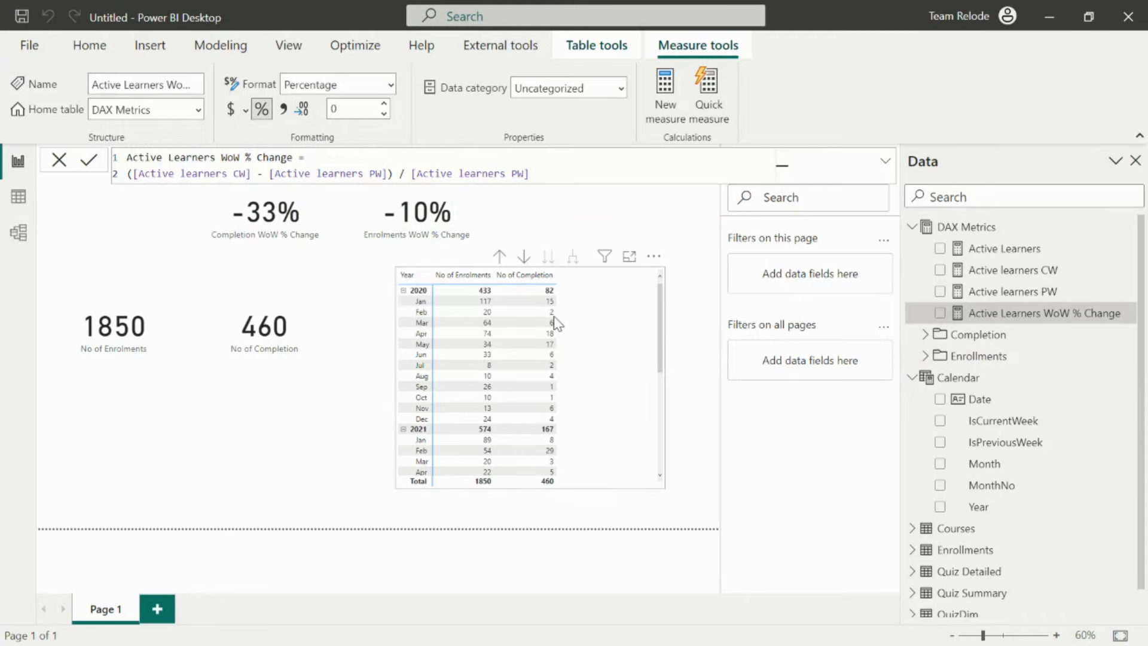
- Shift the matrix slightly and move the No of Enrolments and No of Completion cards up to the report page's upper edge
drag(554, 318, 492, 328)
drag(106, 285, 98, 131)
drag(262, 324, 593, 172)
scroll(541, 340, down, 3)
scroll(522, 339, up, 3)
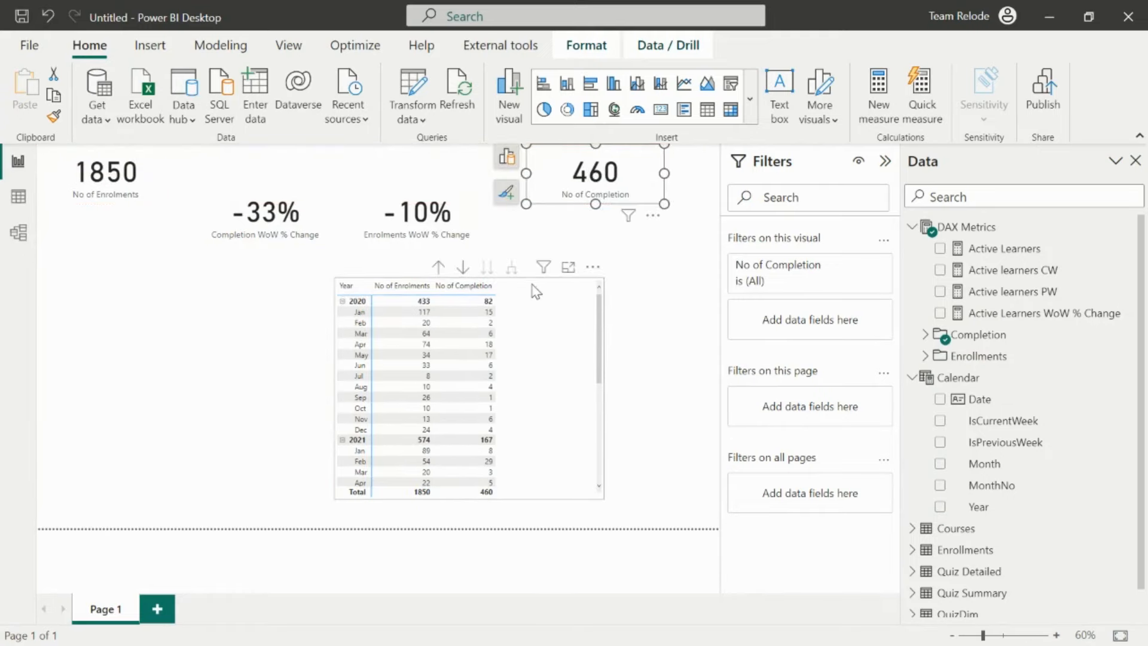
- Move the matrix to the lower left of the report page and widen it to almost the full page width
click(580, 299)
scroll(520, 335, down, 2)
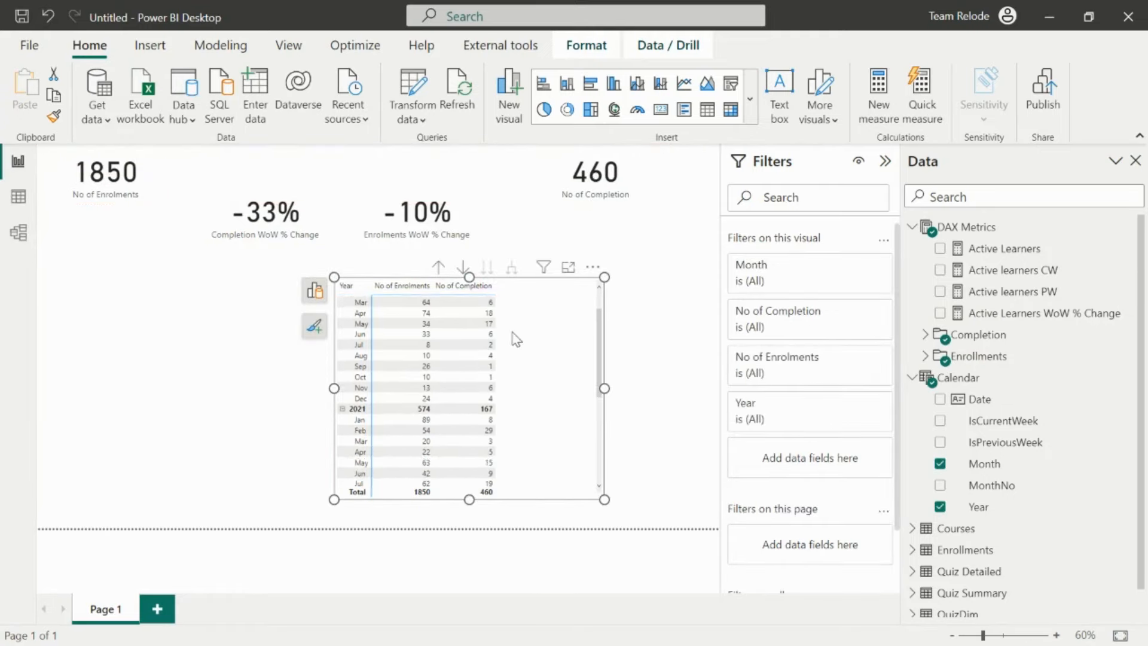
scroll(520, 335, up, 2)
mouse_move(541, 281)
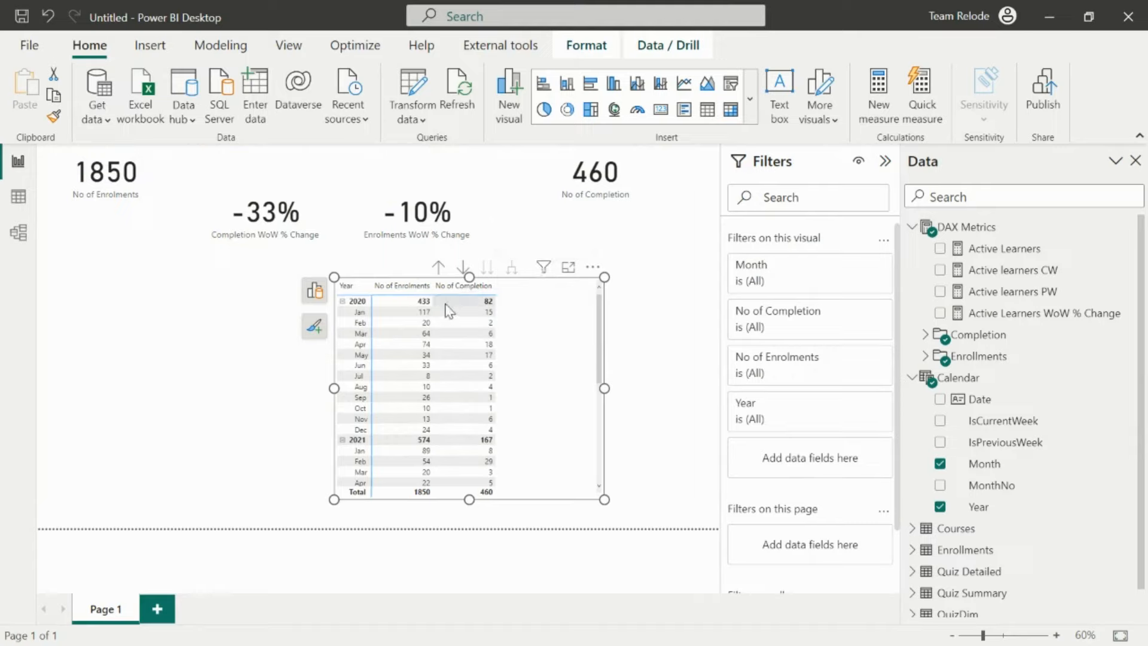
drag(443, 307, 158, 321)
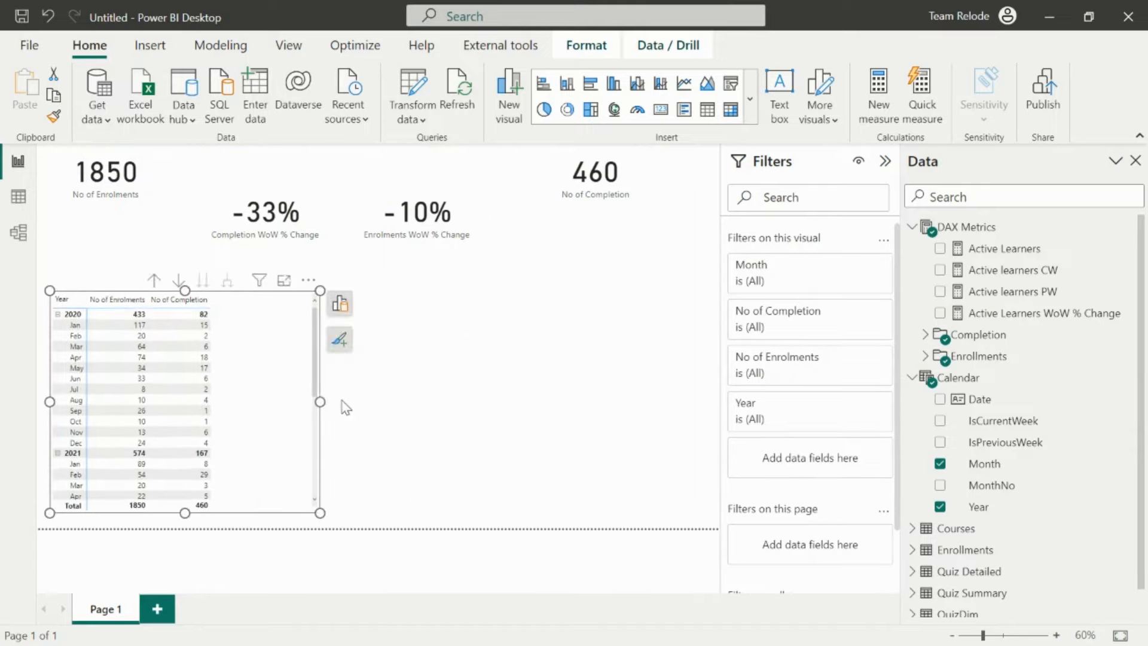
drag(320, 401, 697, 398)
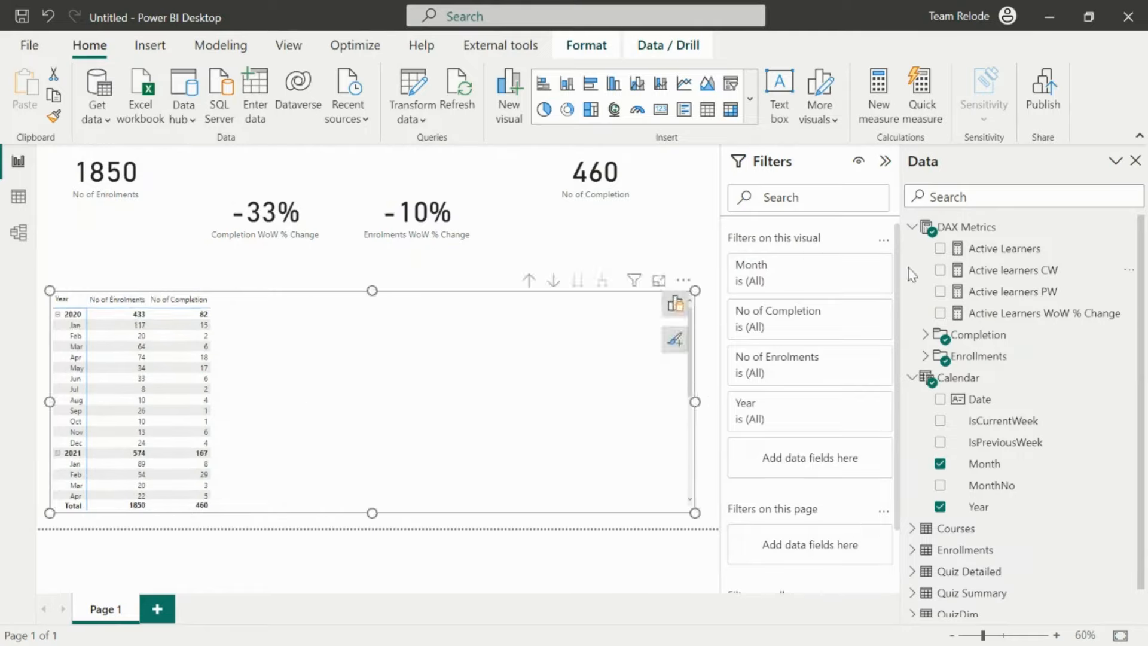
- Add Active learners CW and Active learners PW to the matrix and check their values by year and month
click(940, 274)
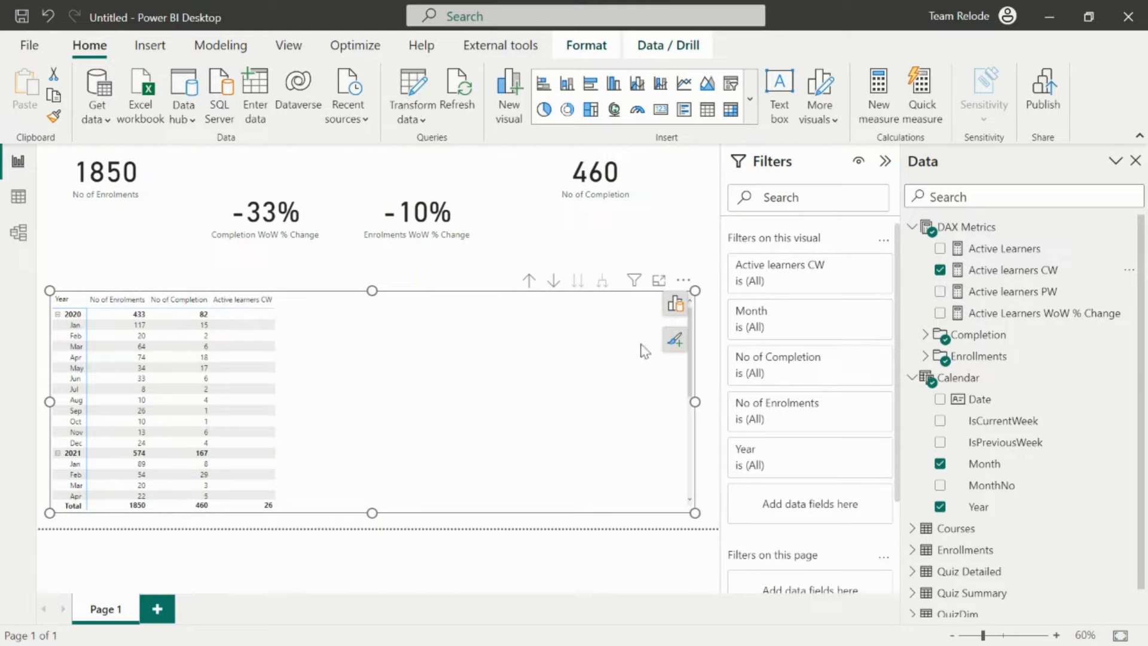
drag(689, 337, 701, 438)
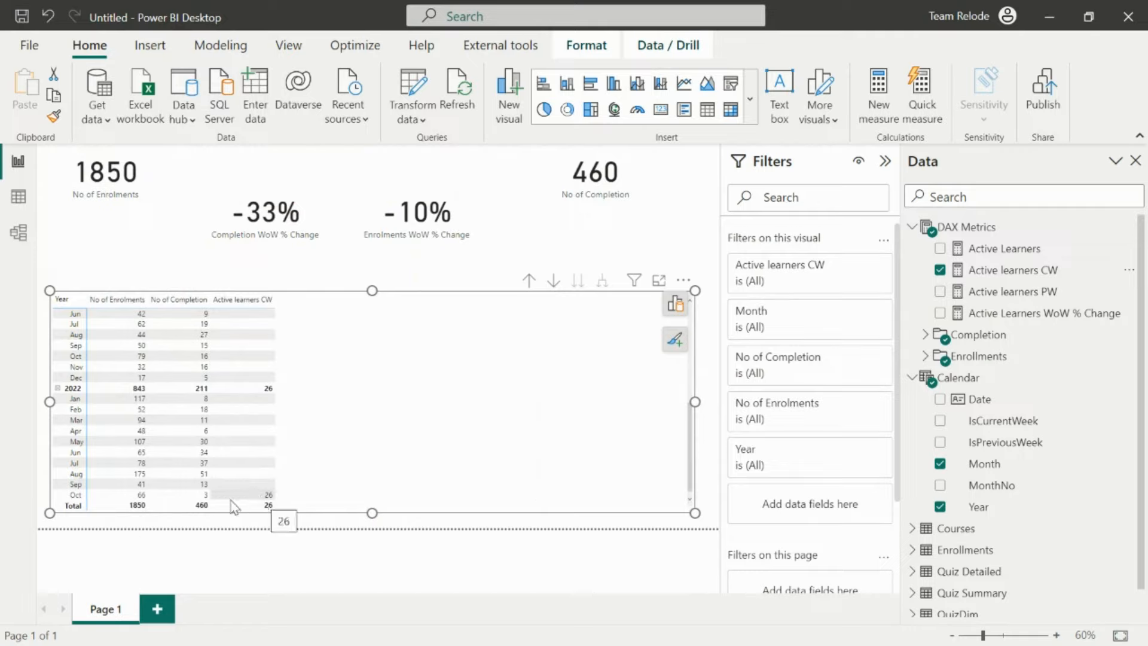
click(941, 293)
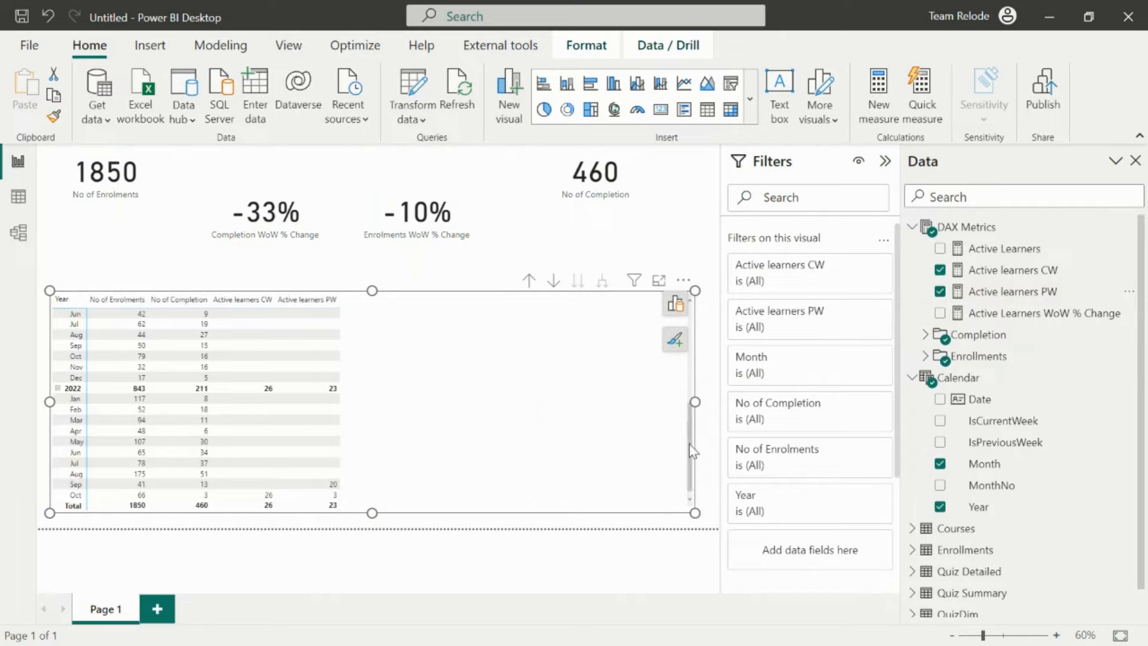
drag(692, 446, 698, 342)
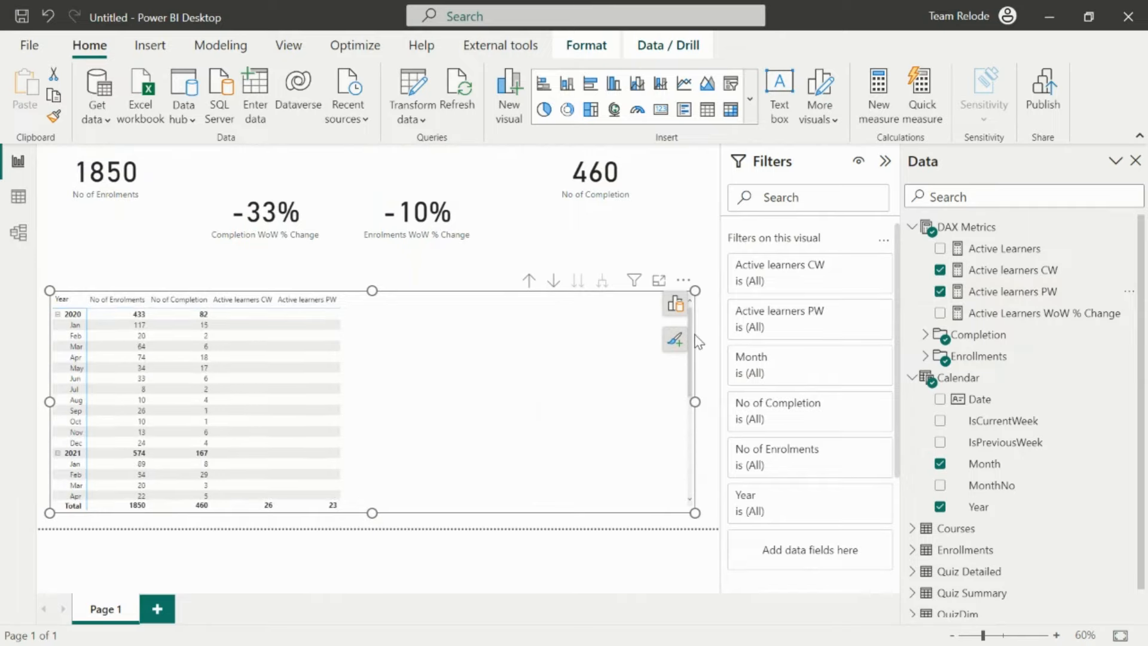
- Delete the matrix and all four cards from the report page
click(683, 279)
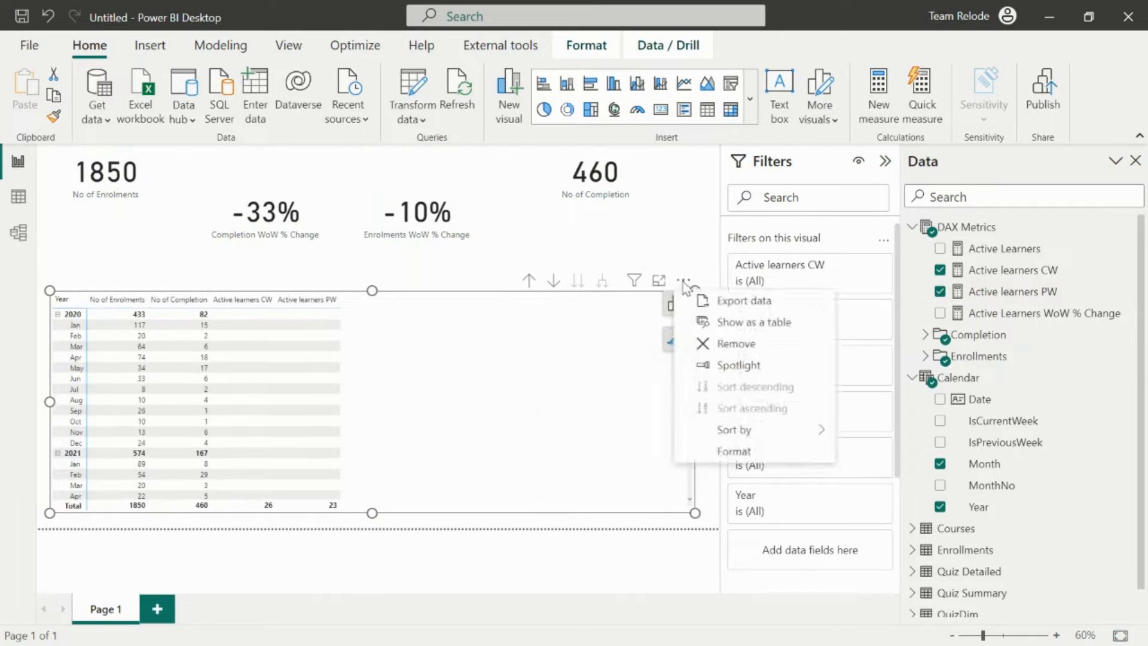
click(722, 343)
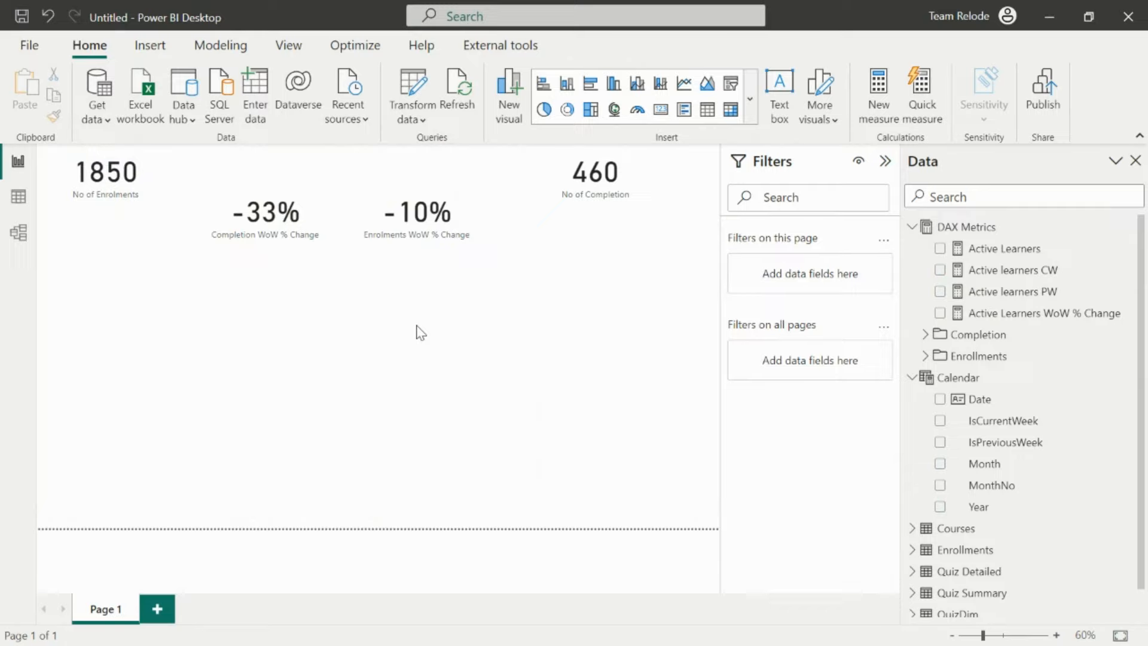
click(613, 174)
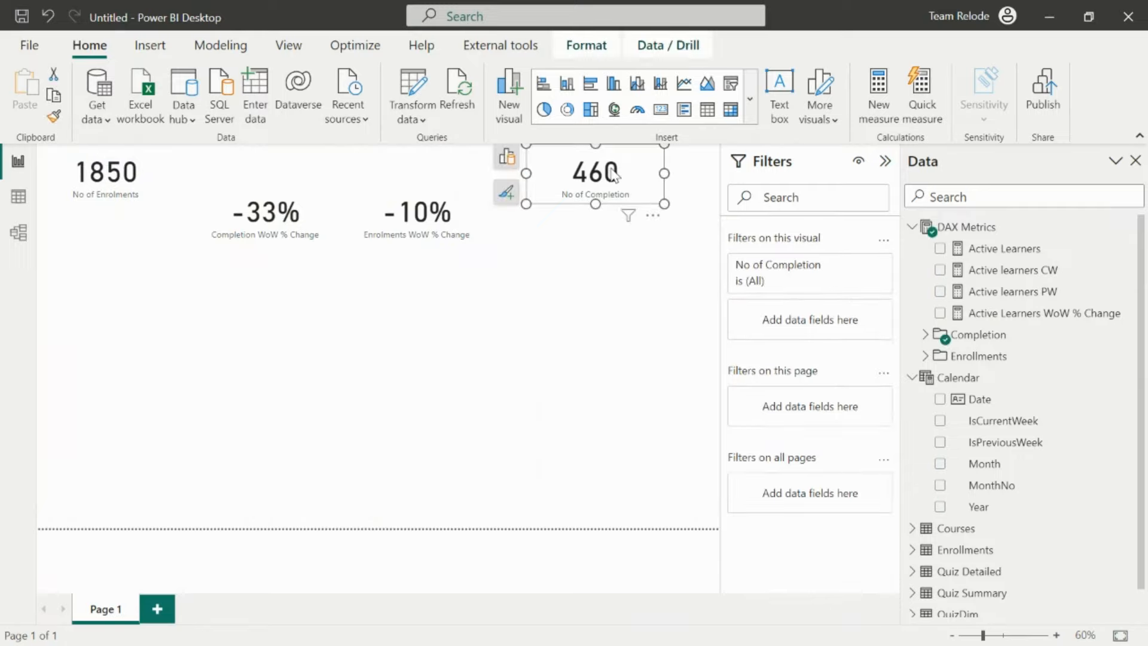
key(Delete)
click(417, 224)
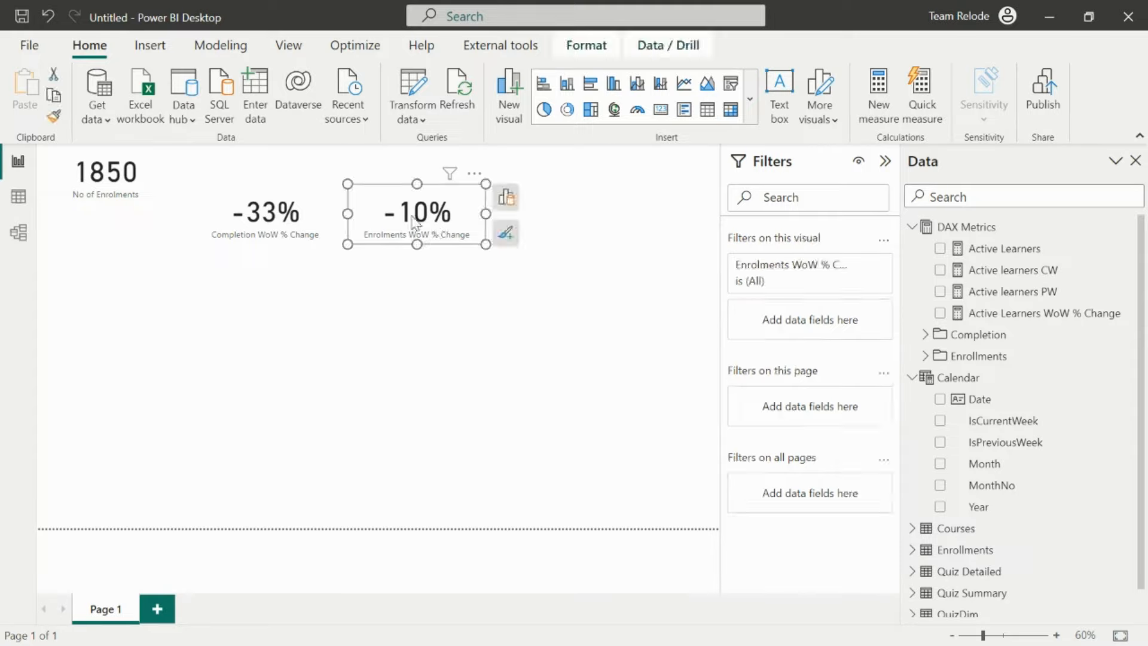
key(Delete)
click(306, 218)
key(Delete)
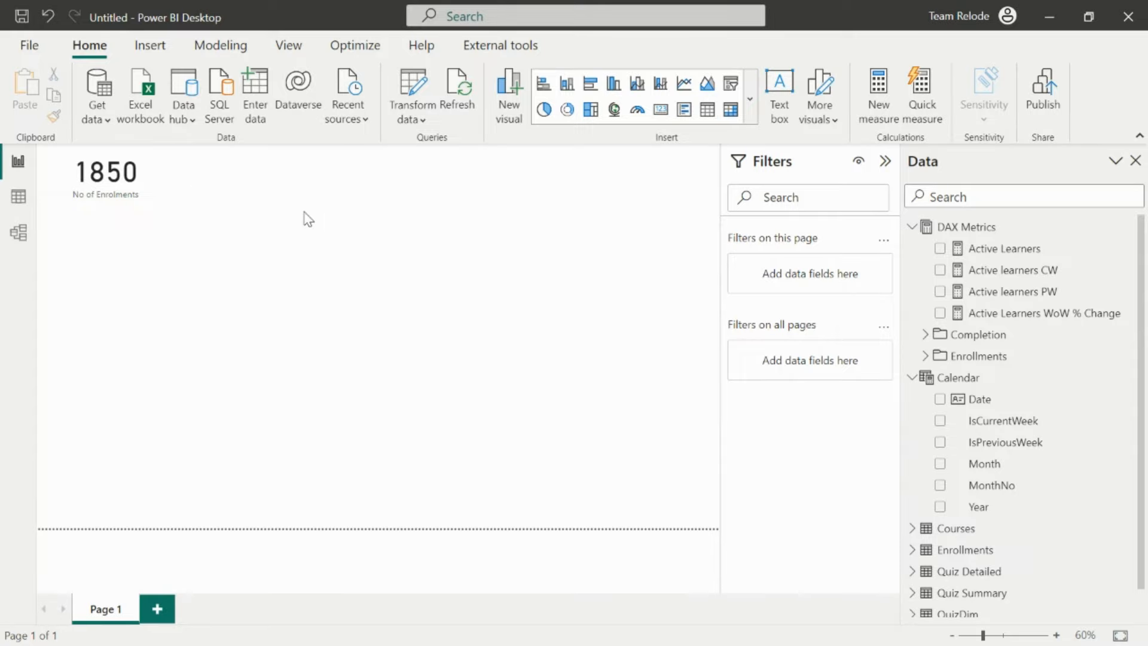
click(129, 189)
key(Delete)
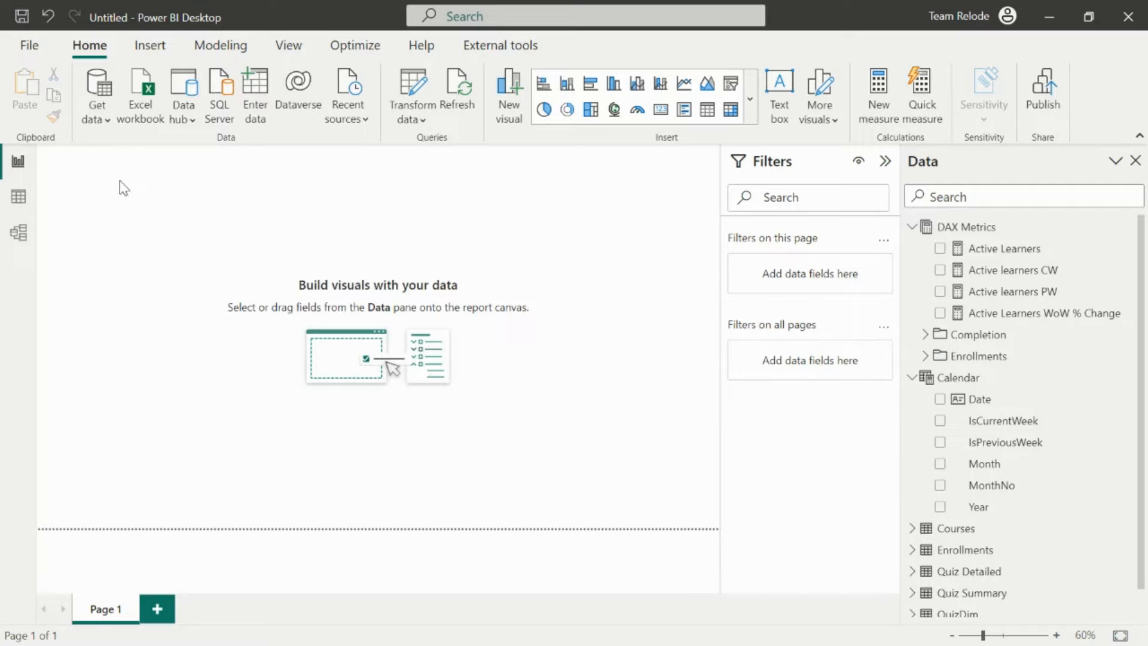
- In the model view, set the display folder of the Active Learners WoW % Change measure to Active Learners
click(18, 233)
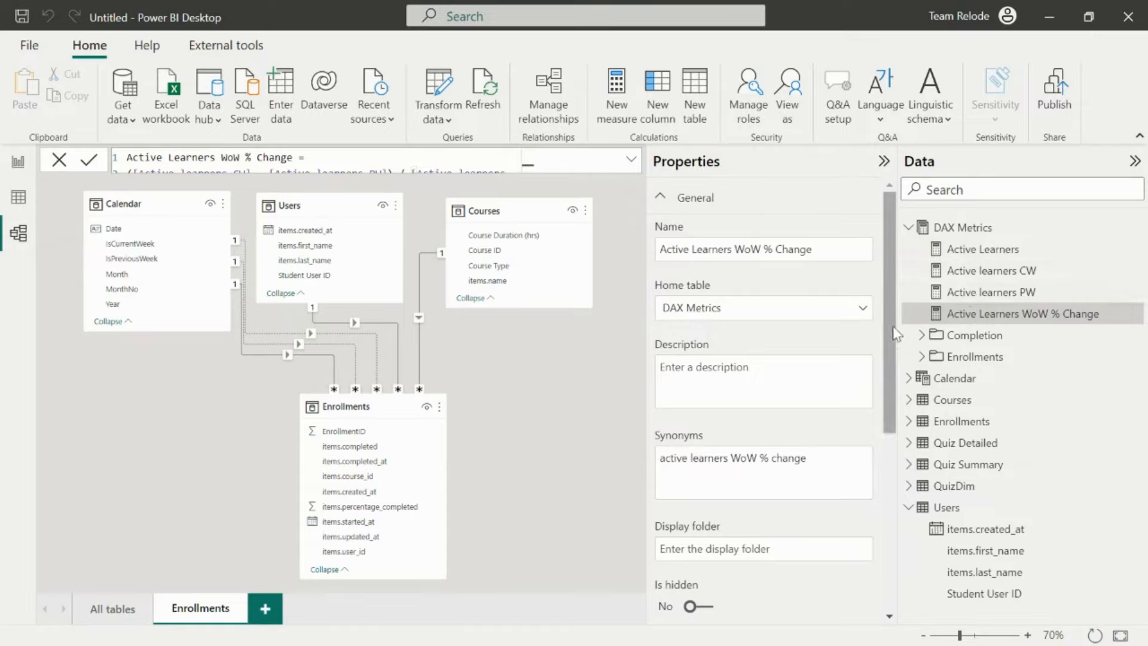
scroll(698, 454, down, 3)
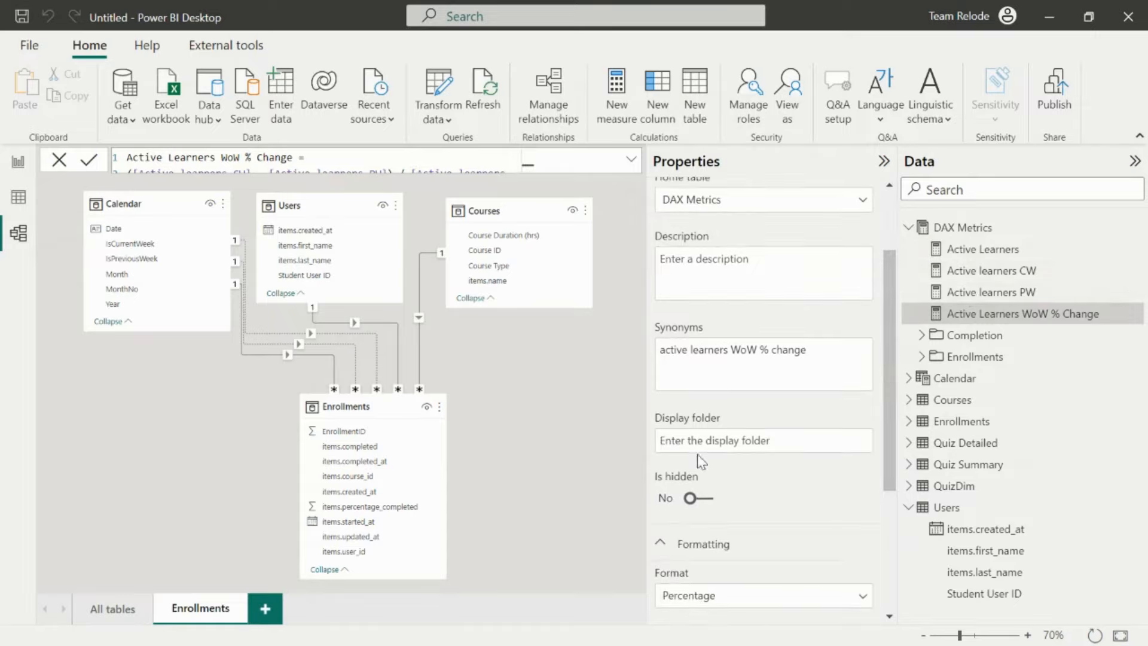
click(722, 440)
text(Ac)
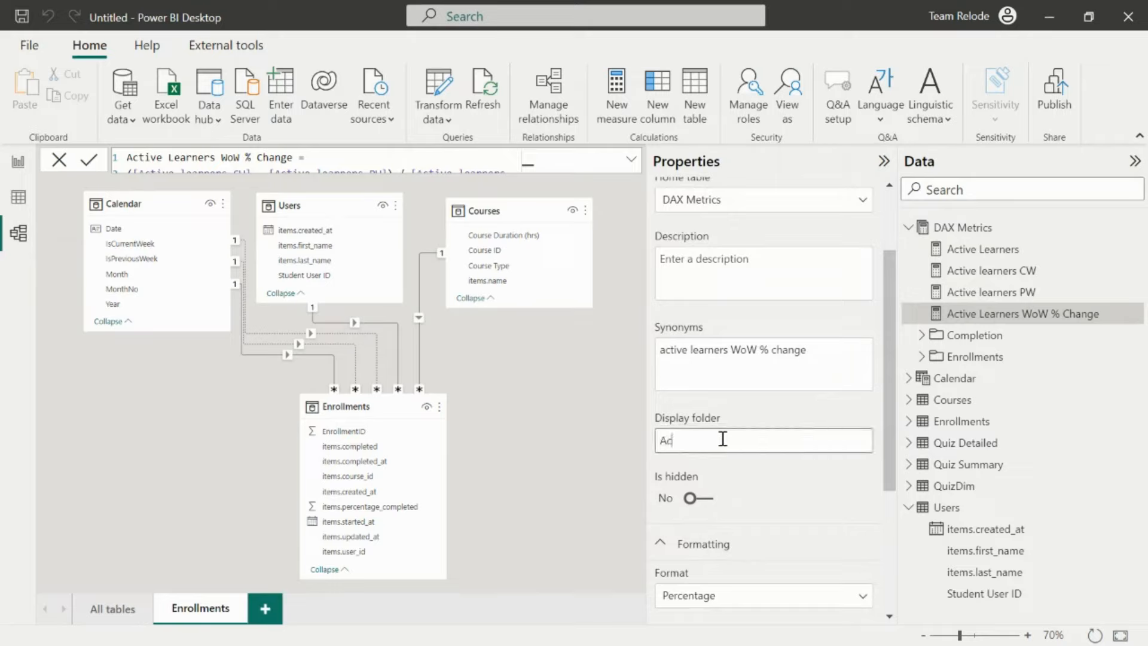
text(tive learne)
key(BackSpace)
text(L)
key(Return)
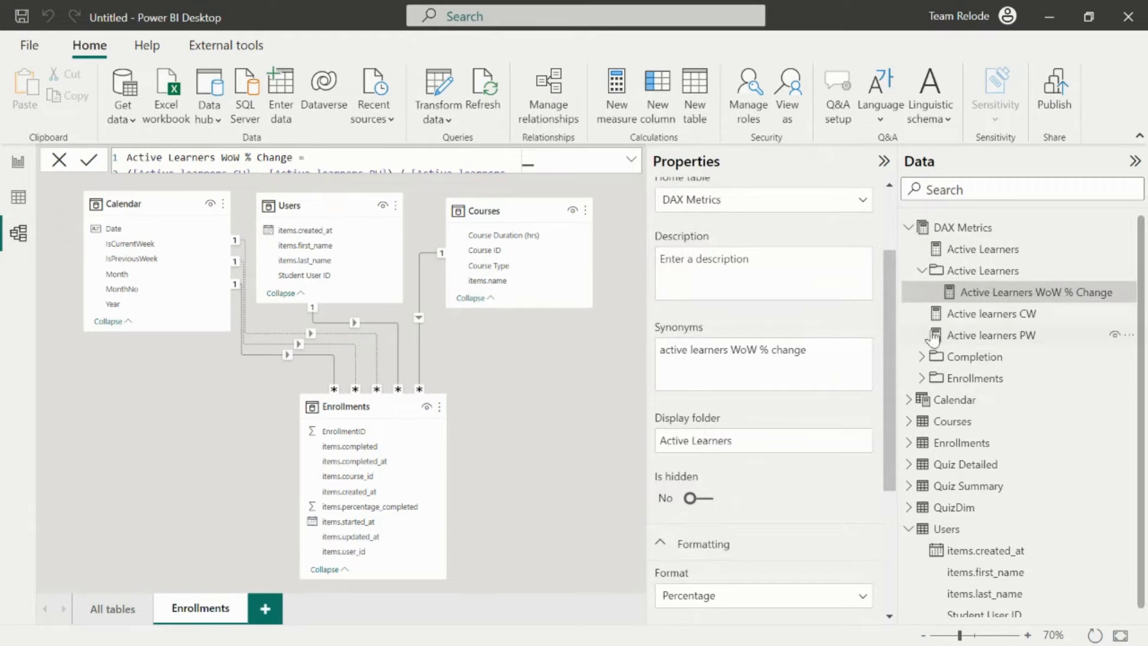
- Move the Active Learners, Active learners CW and Active learners PW measures into the Active Learners display folder and collapse it
click(969, 252)
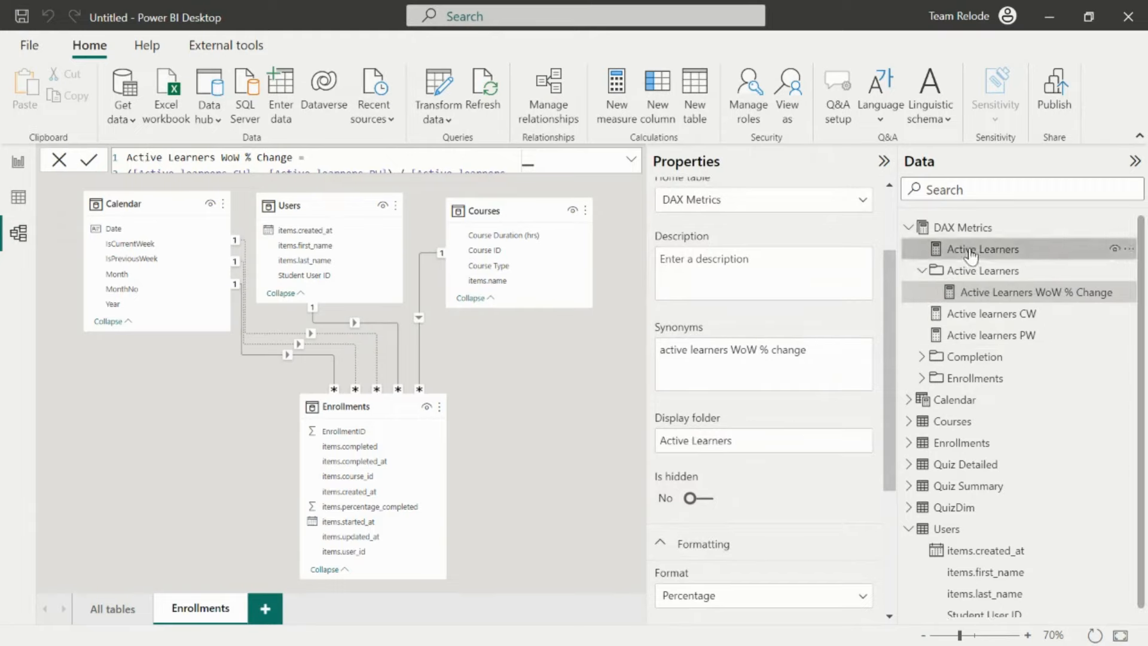
drag(980, 290, 965, 321)
click(964, 317)
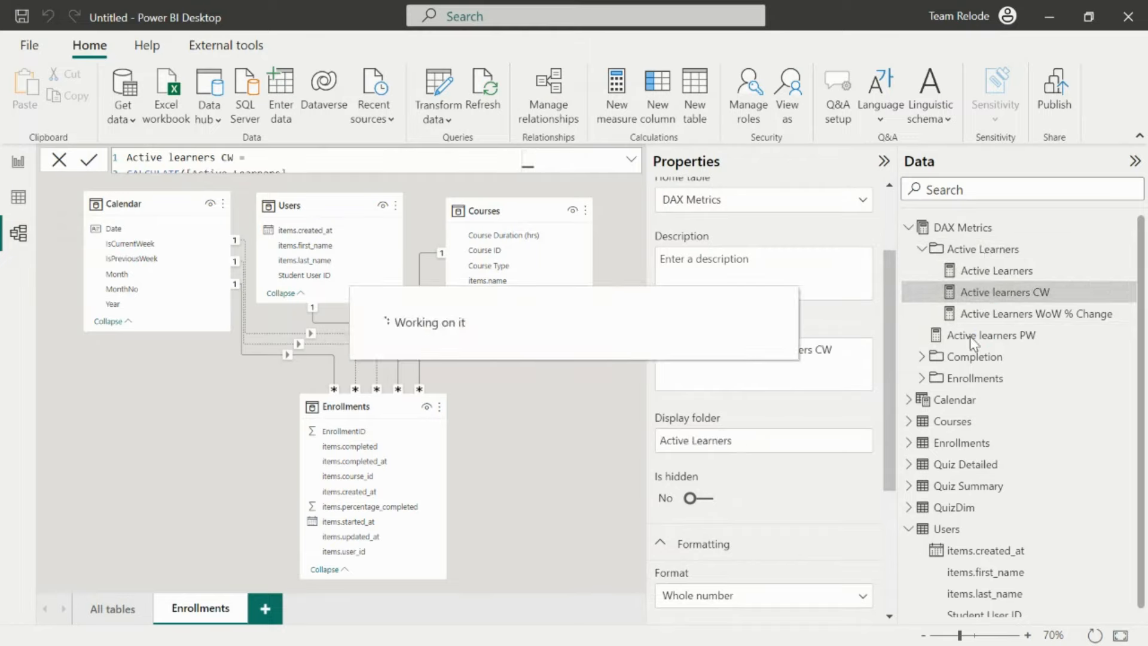
drag(969, 336, 979, 253)
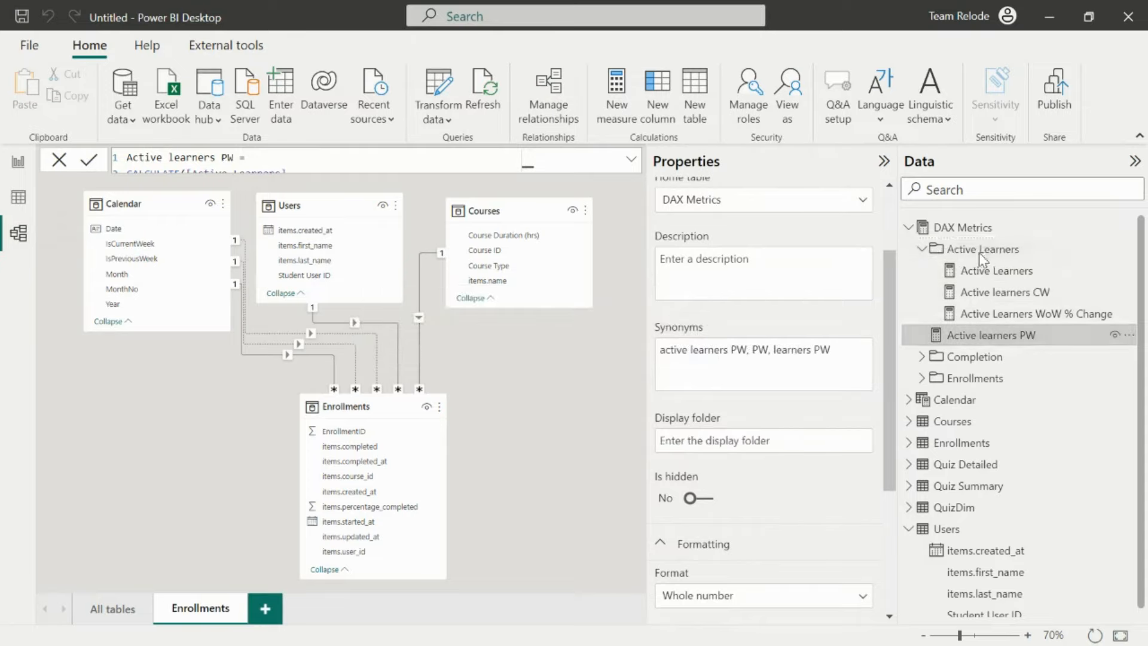
click(921, 248)
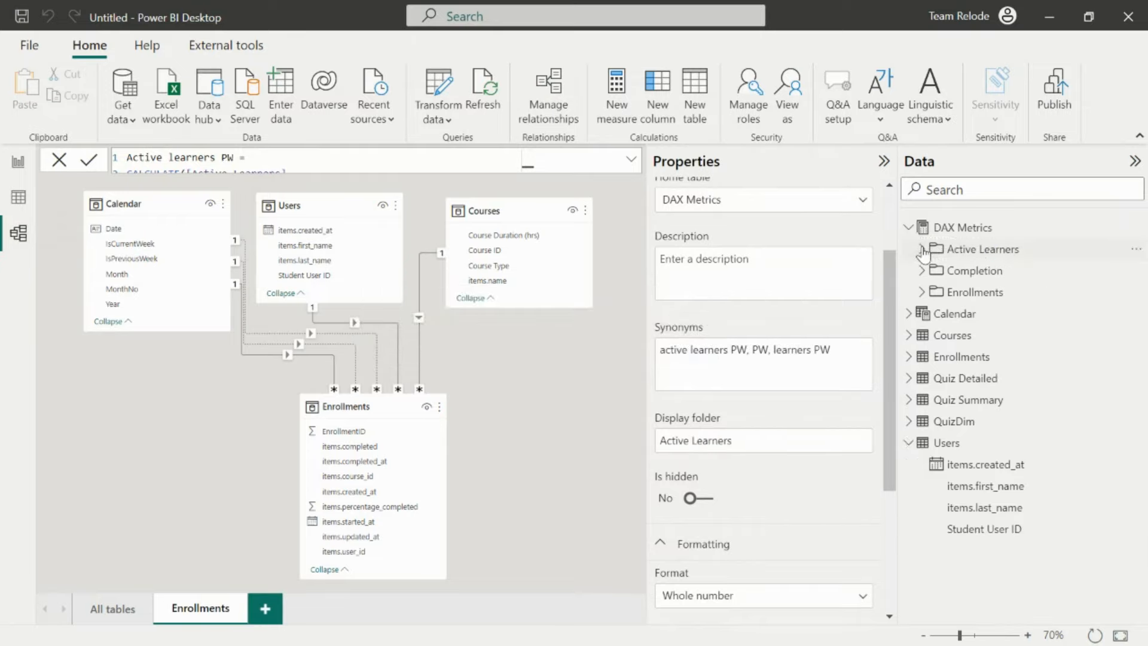
- Return to the report view, review the weekly metrics list in Microsoft Whiteboard, and switch back to Power BI Desktop
click(17, 162)
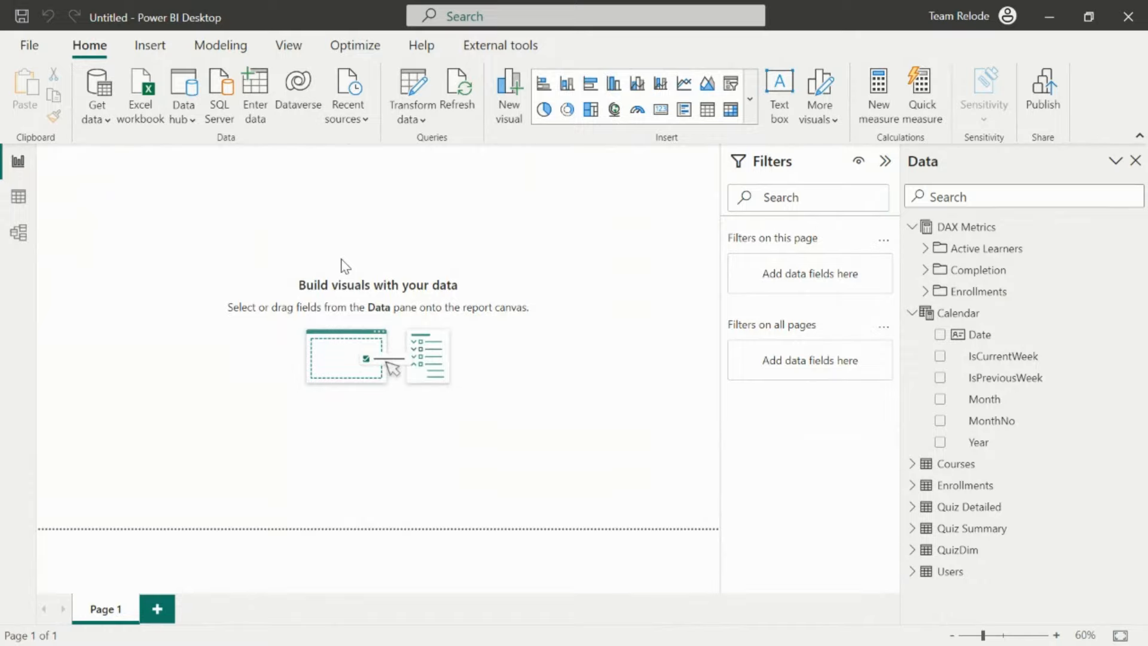
key(alt+Tab)
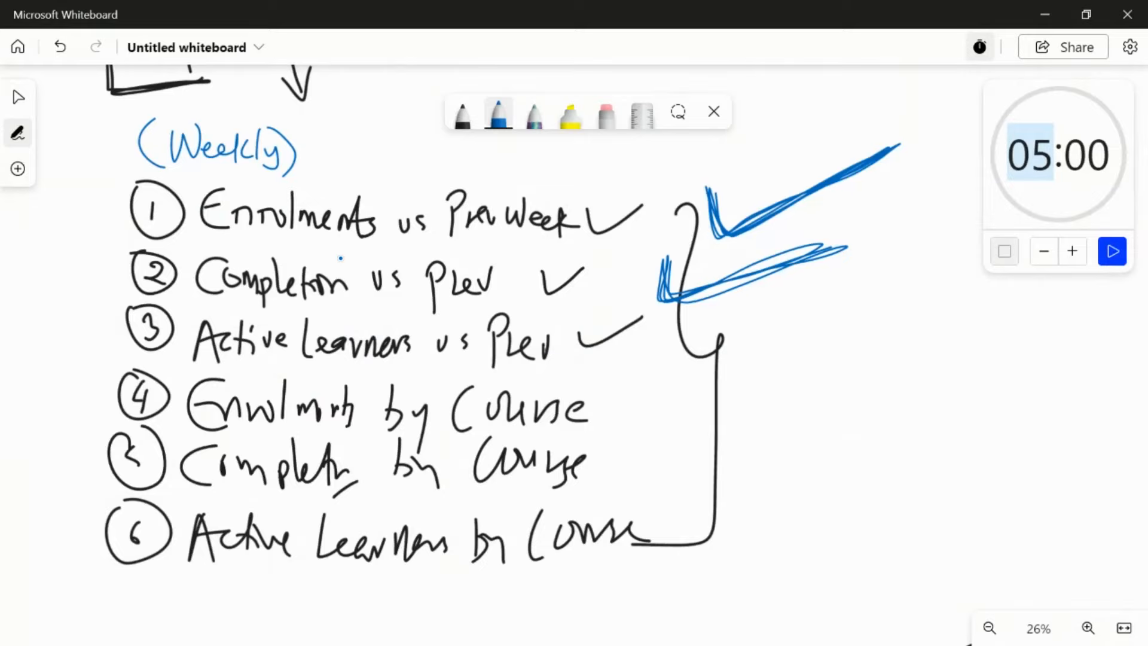
key(alt+Tab)
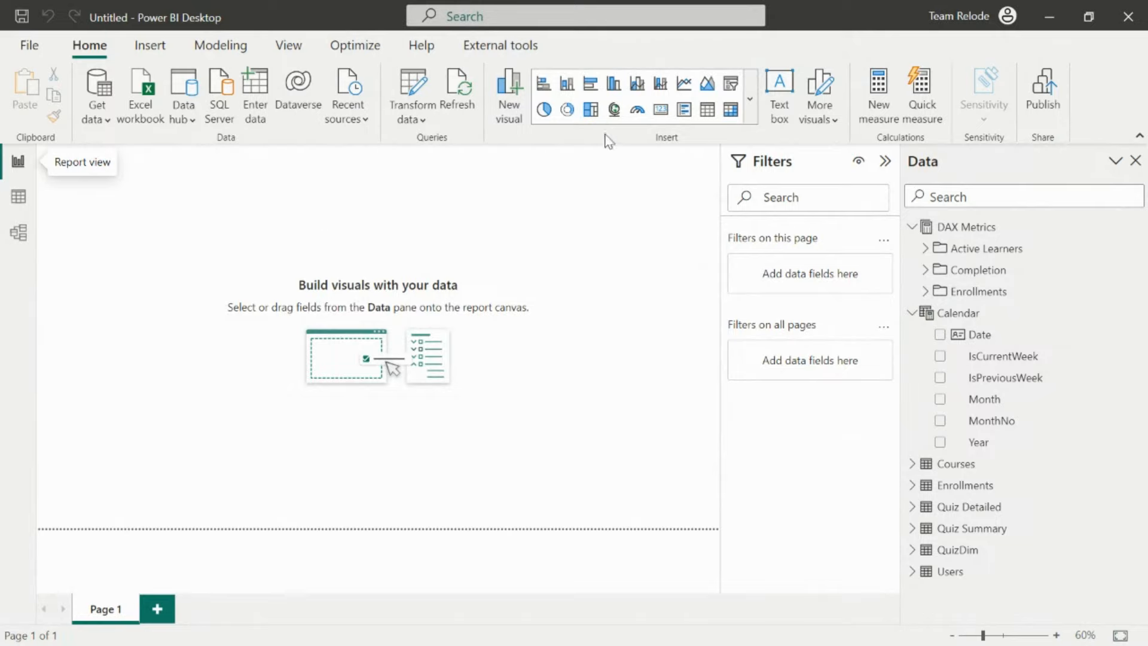
- Add a card showing the Enrolments CW measure, reduced in height and moved slightly down from the page's upper-left corner
click(661, 110)
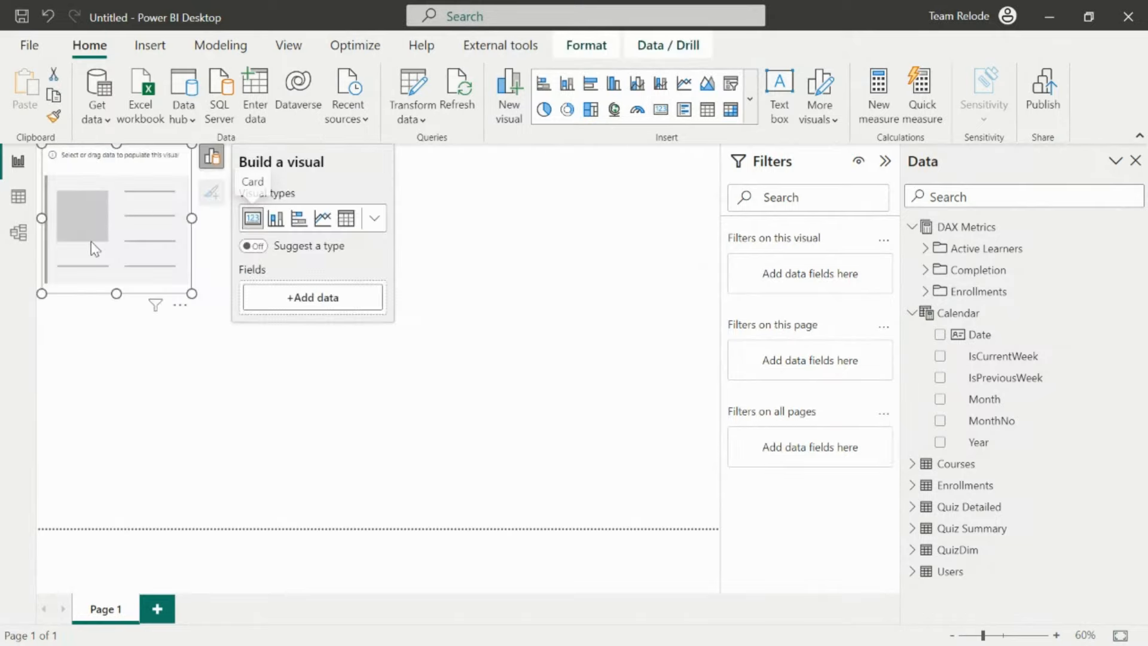
drag(118, 291, 138, 217)
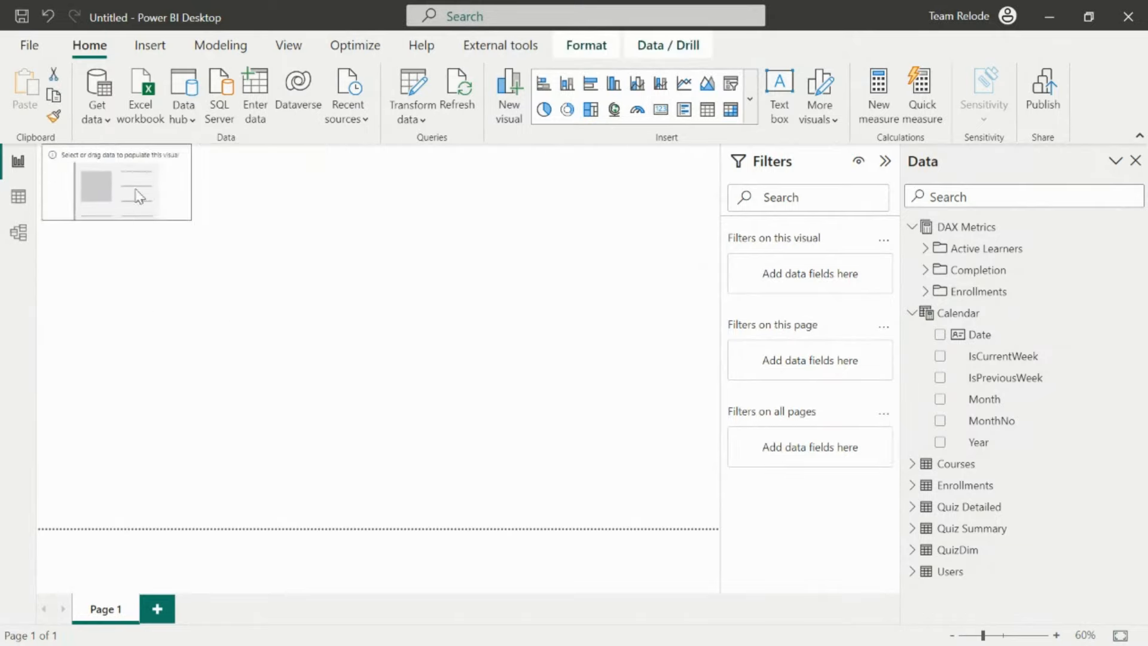
drag(136, 175, 140, 216)
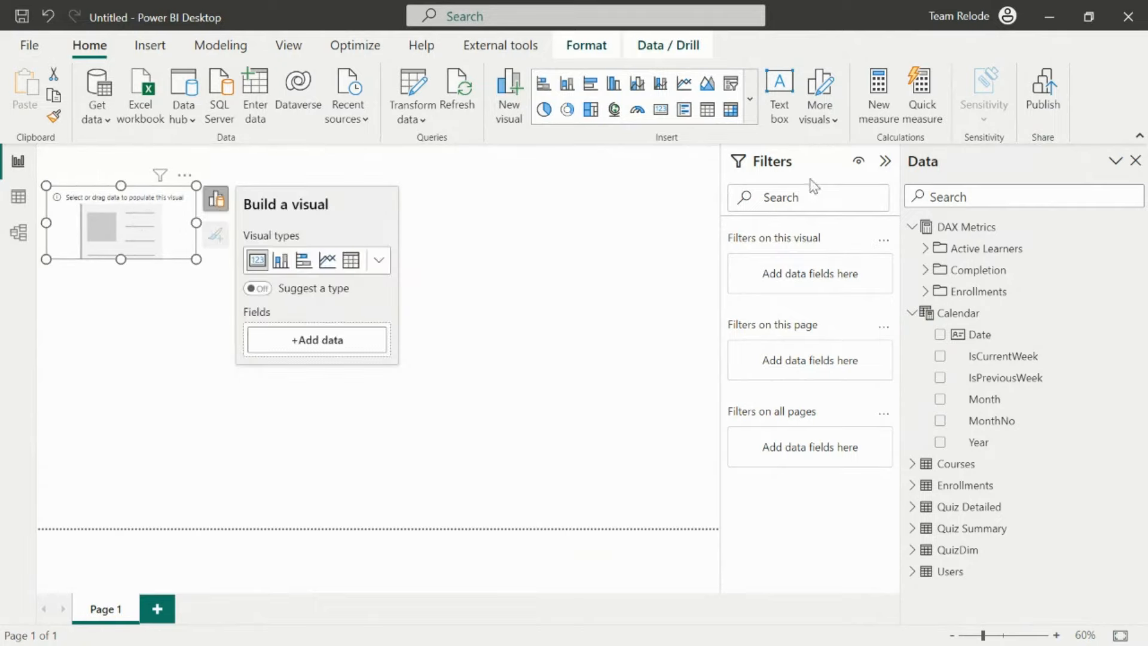
click(925, 292)
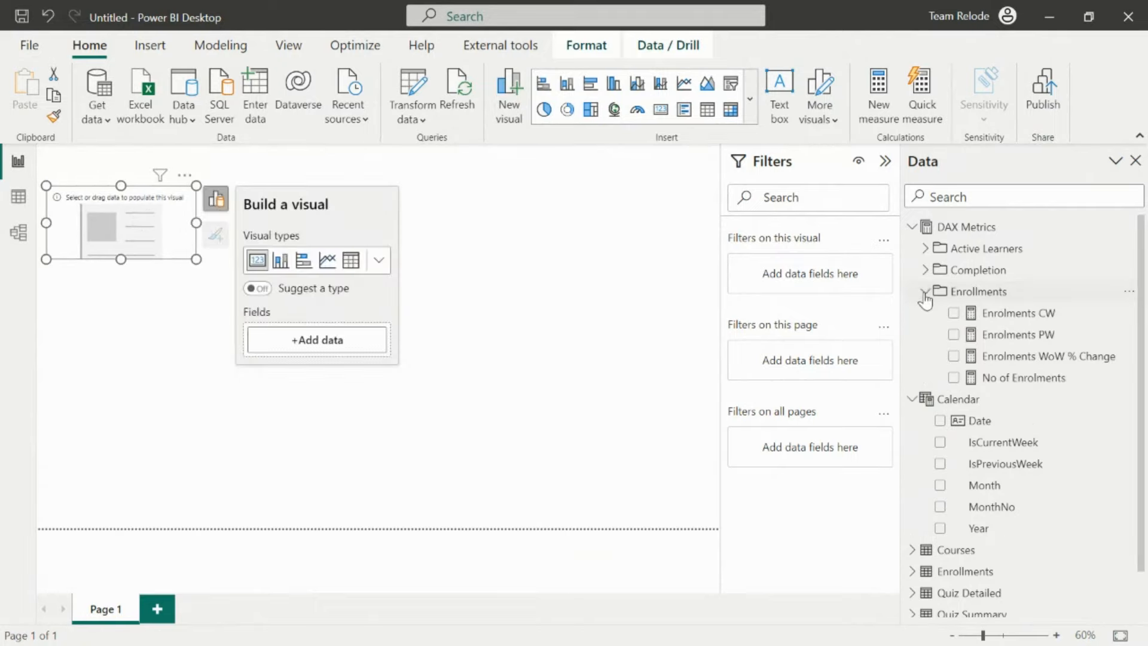
click(953, 313)
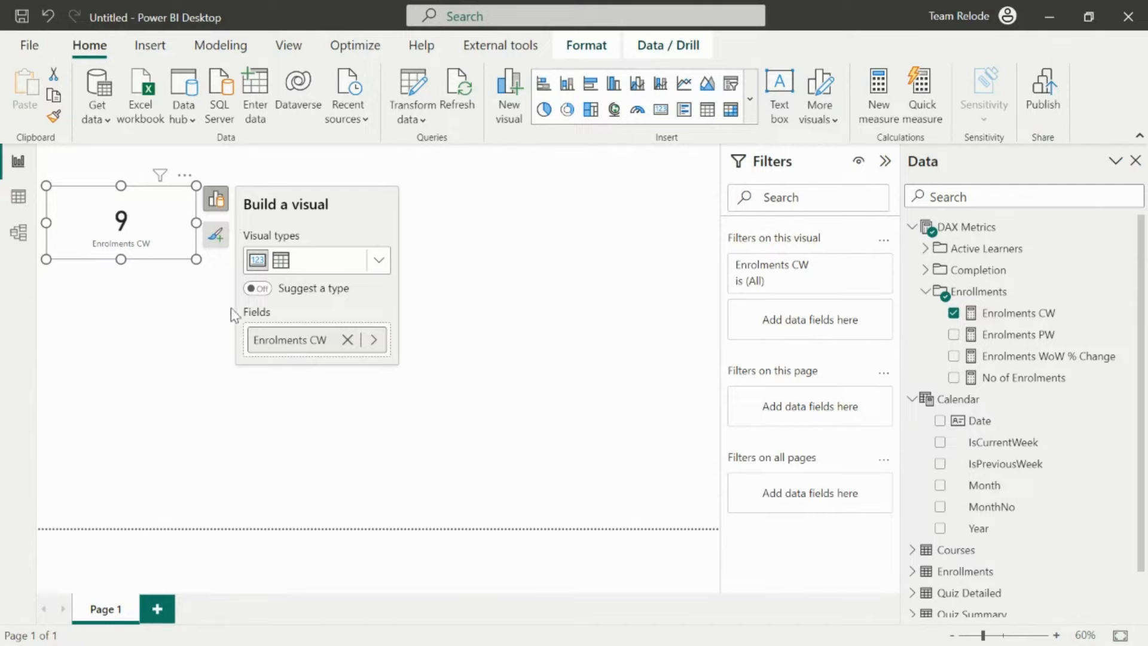
- Rename the card's field for this visual to Enrollments and move the card slightly lower on the page
double_click(312, 340)
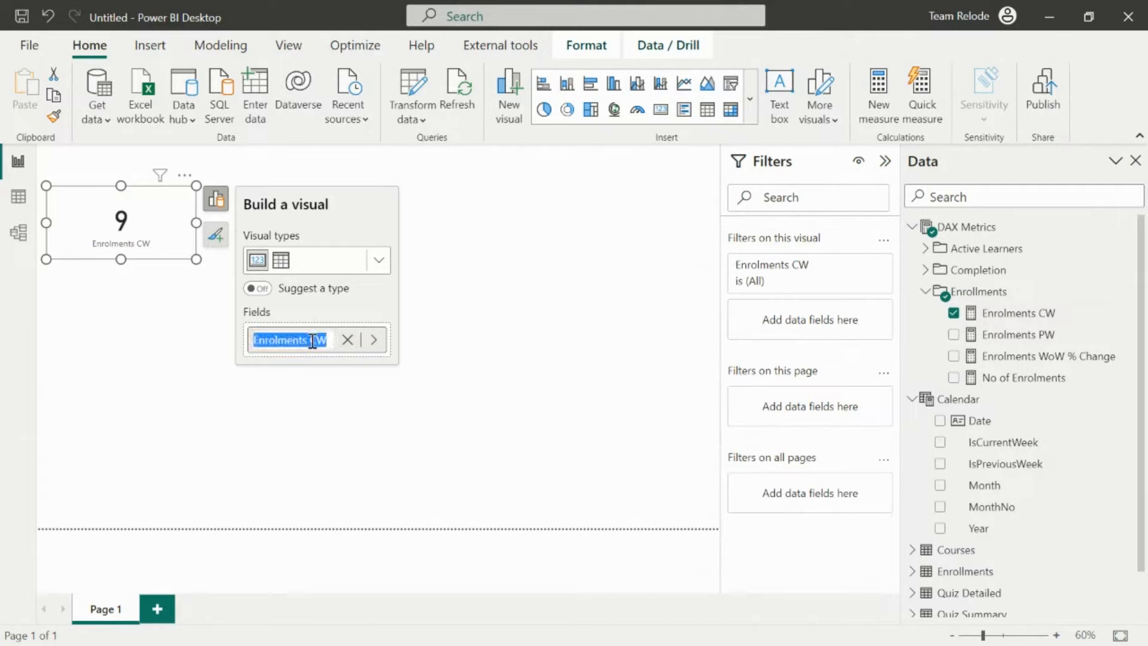
text(Enrollments)
key(Return)
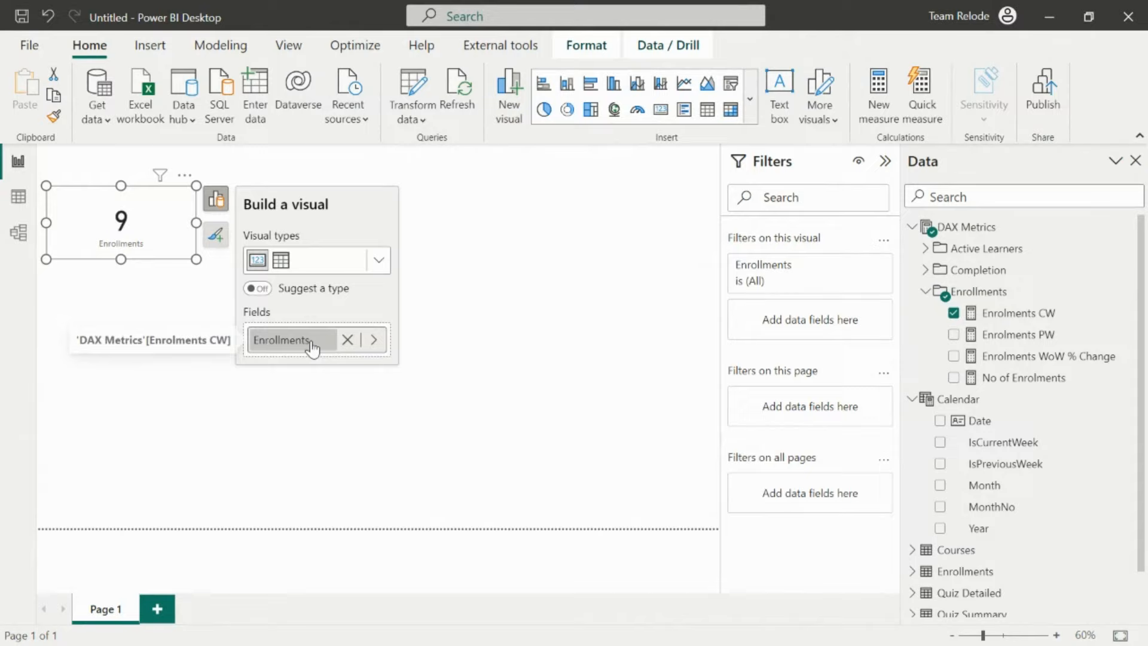
click(165, 287)
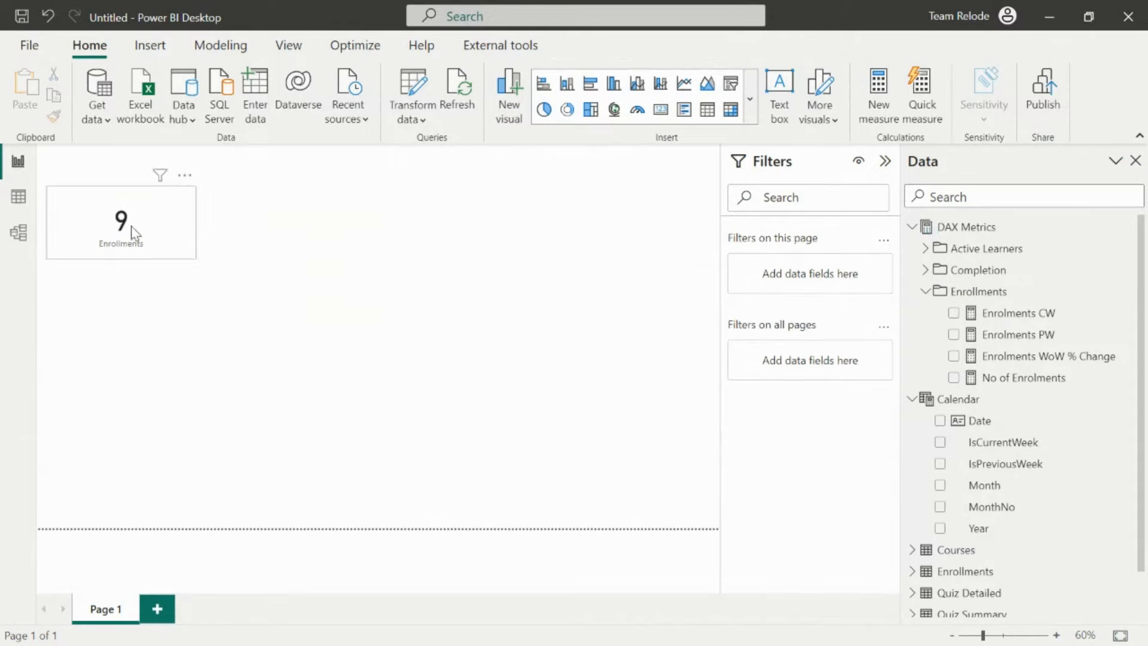
click(167, 224)
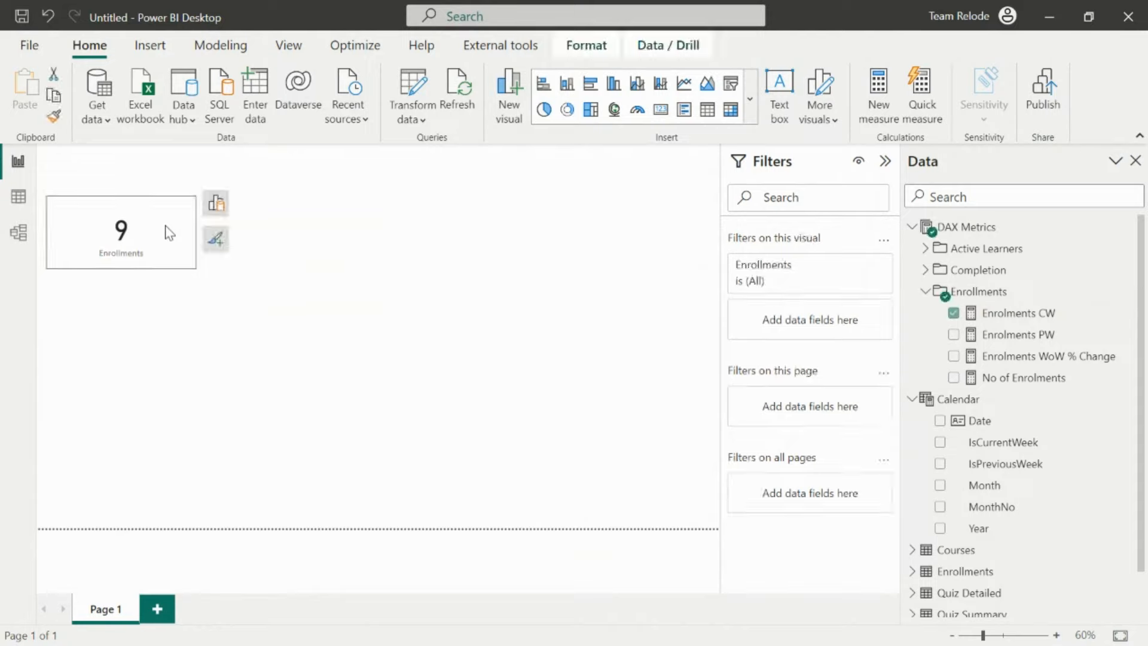
click(315, 367)
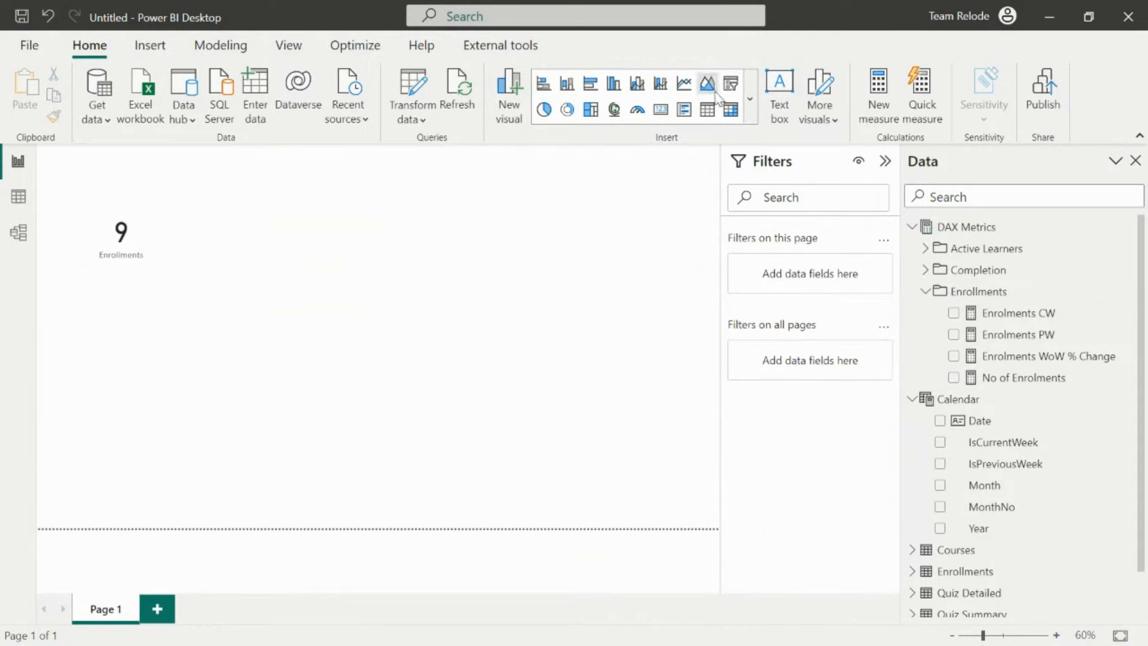
- Add a text box above the card, reading "Platform Performance Overview - Week on Week"
click(780, 87)
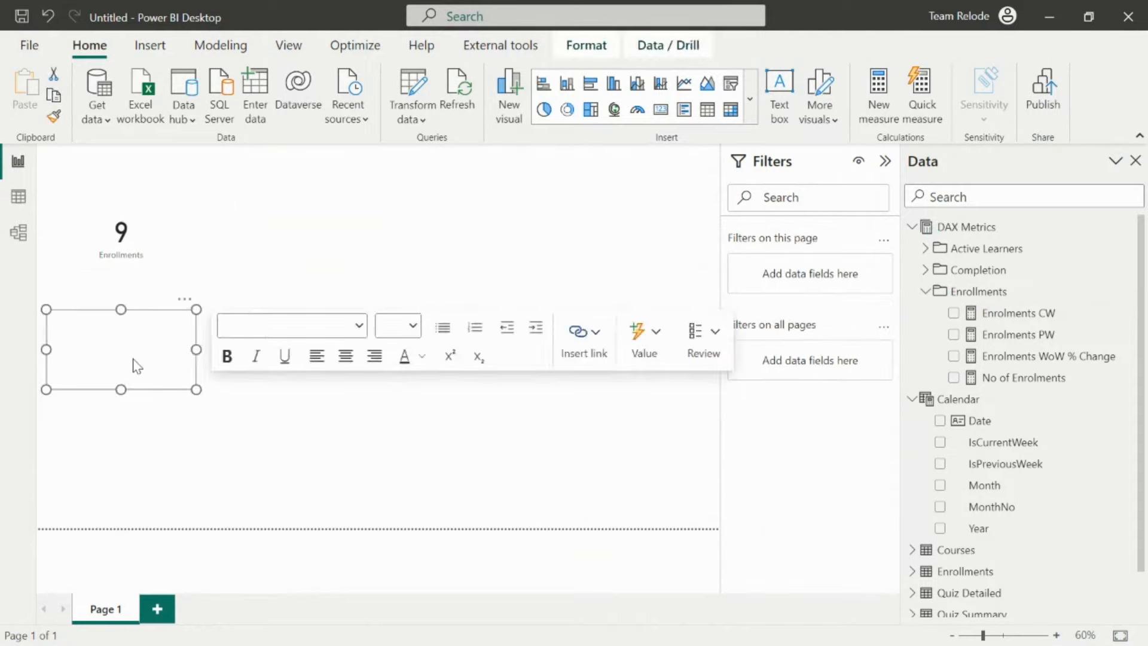
drag(185, 302, 167, 140)
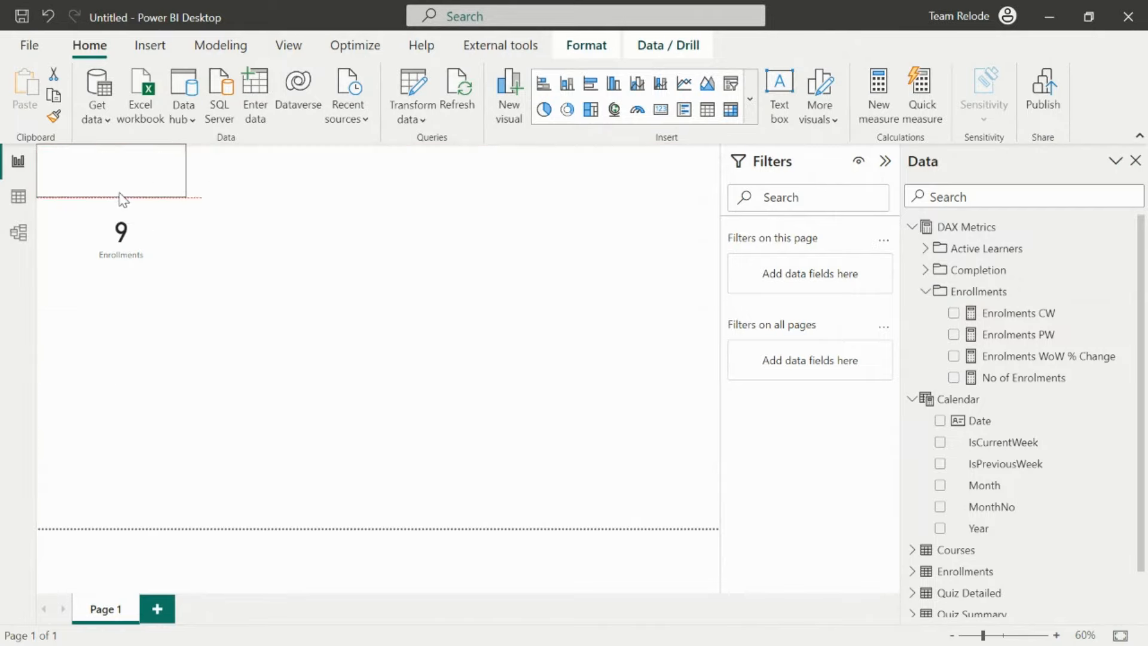
click(120, 197)
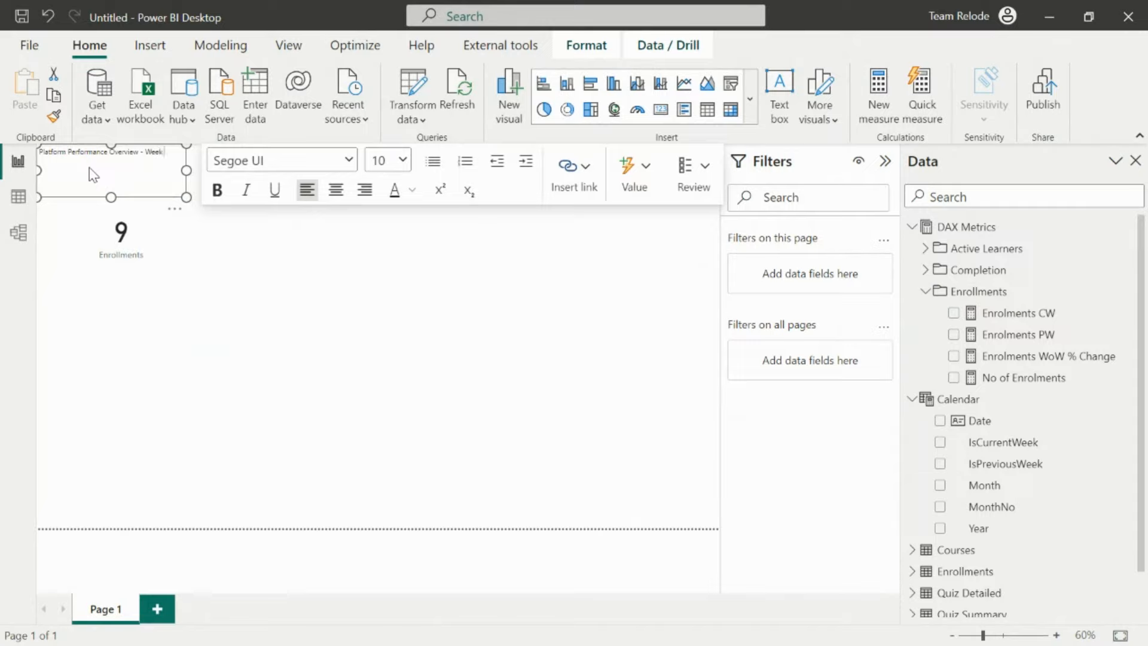
text(eek)
- Set the page heading's font size to 32 and resize its text box to fit the heading on one line
key(ctrl+a)
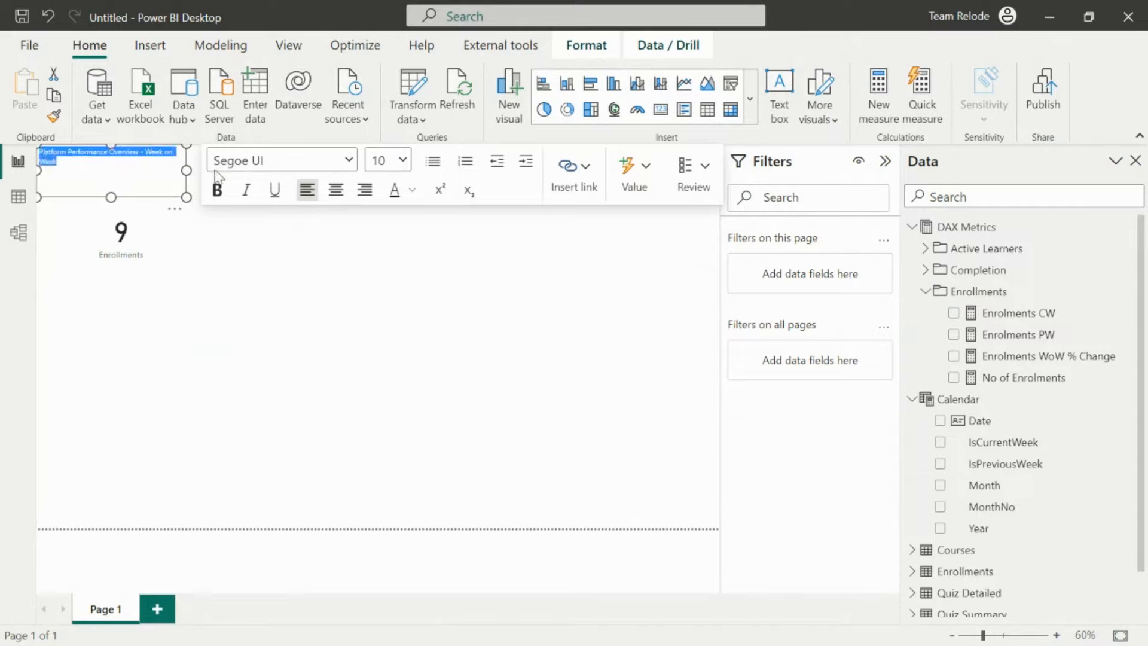
drag(187, 171, 269, 170)
click(486, 160)
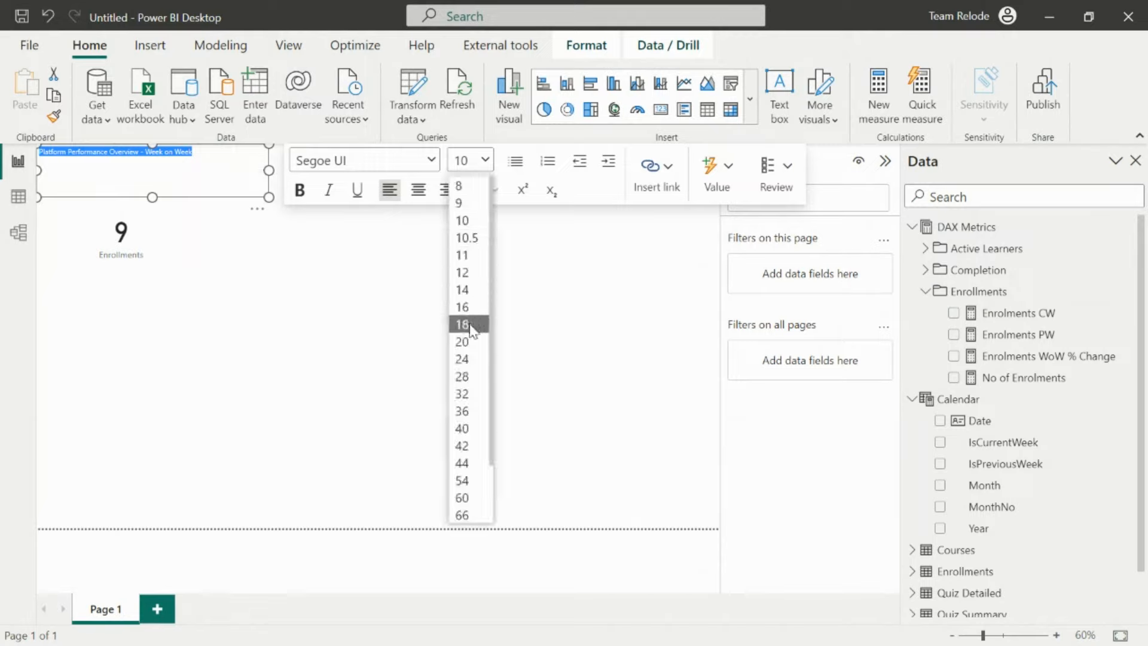
click(472, 326)
click(482, 160)
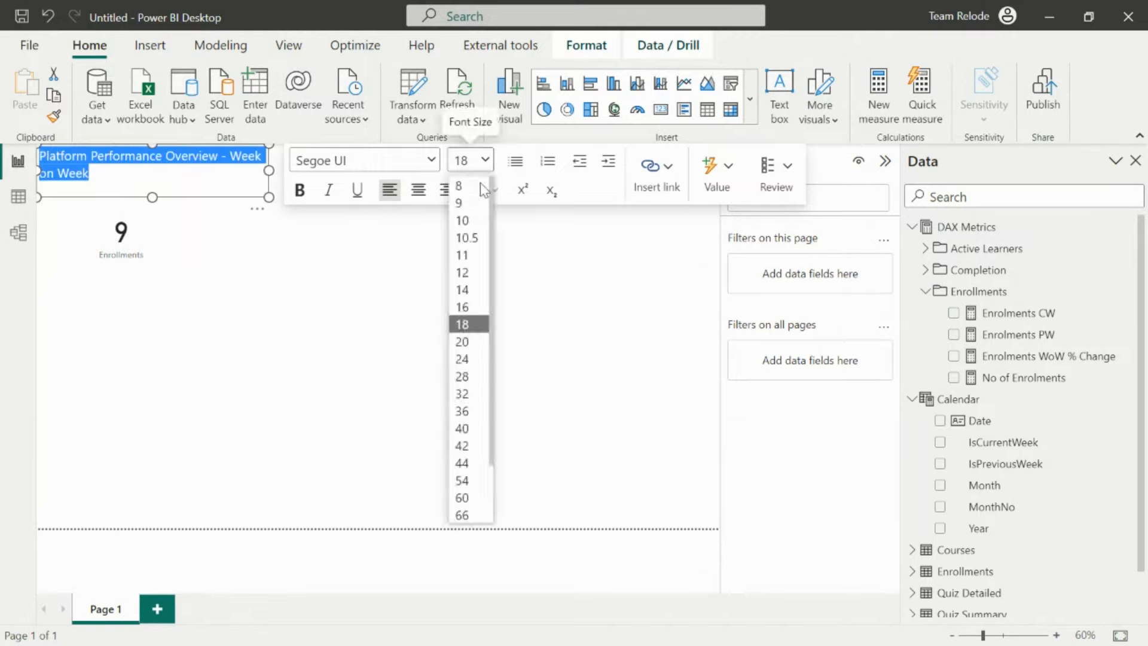
click(473, 393)
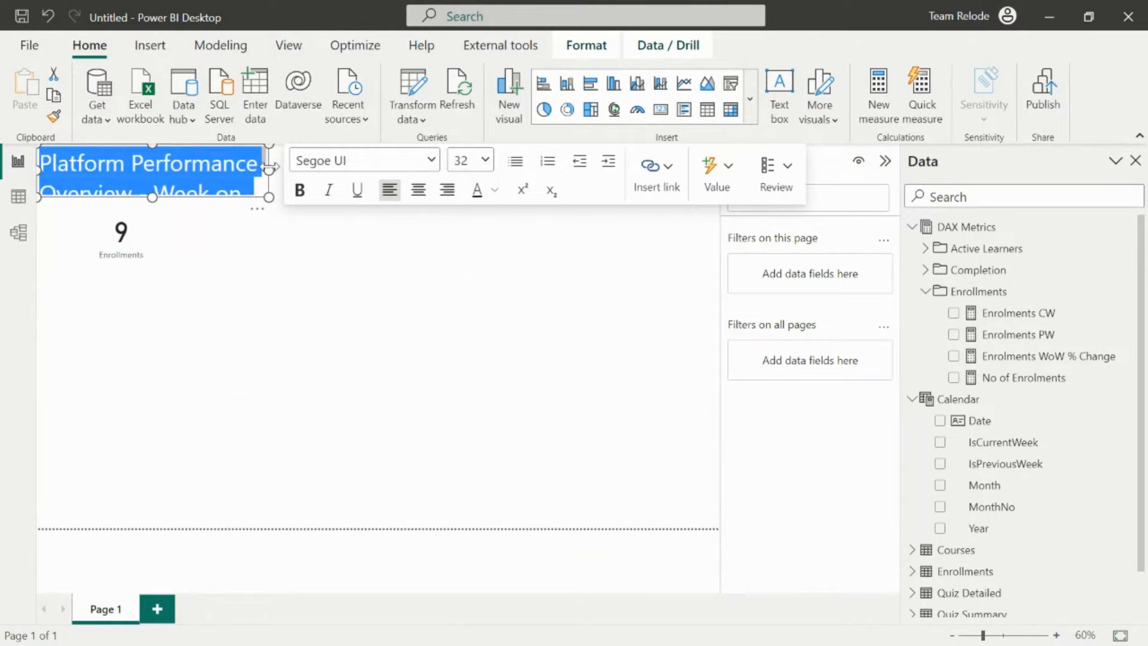
drag(269, 166, 542, 165)
click(394, 352)
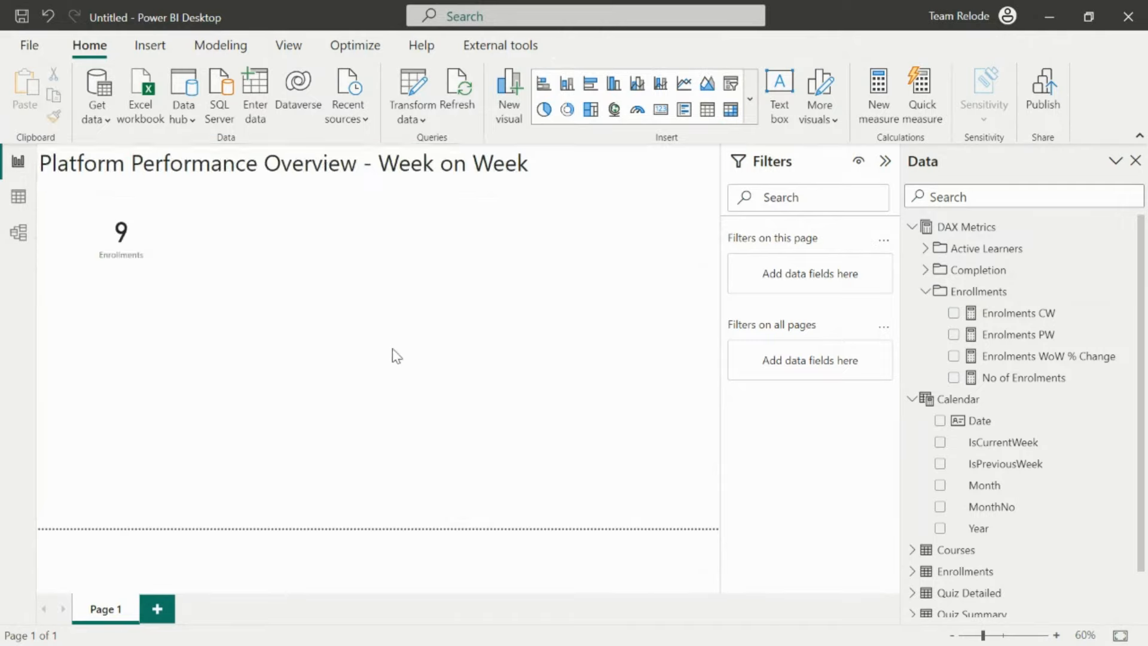
click(290, 197)
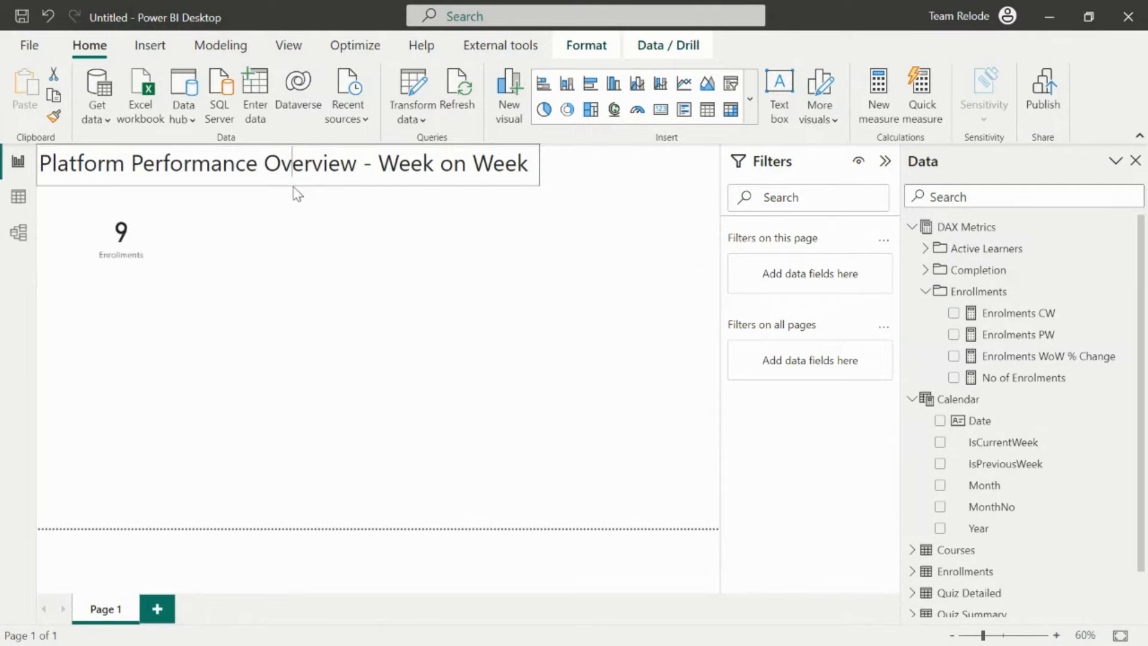
click(276, 414)
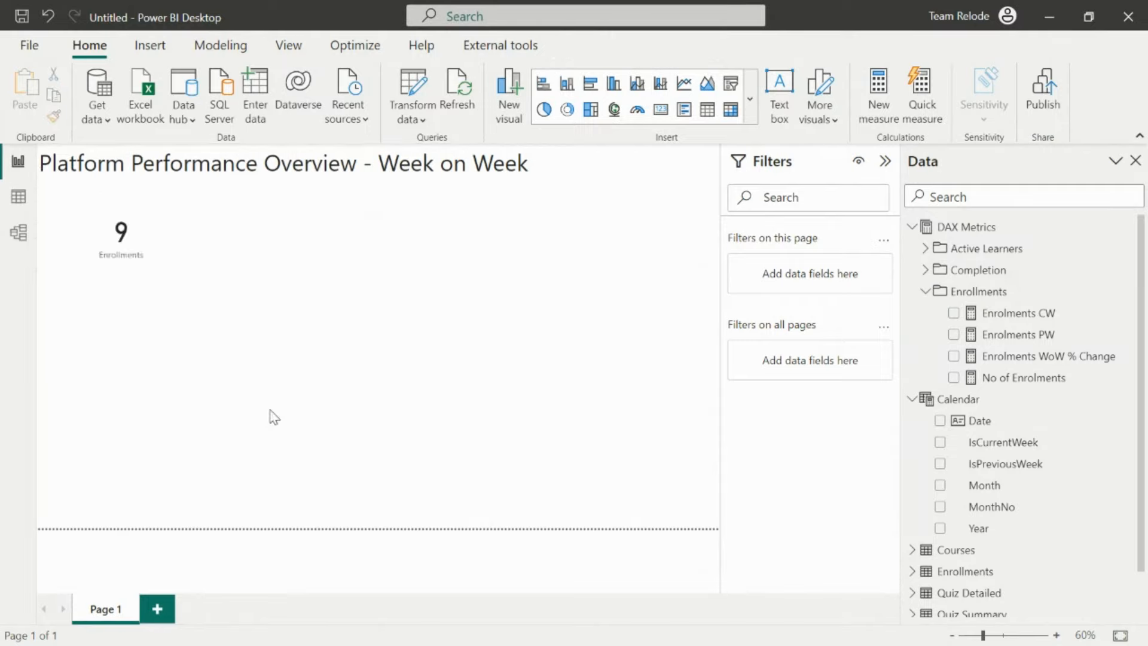
- Examine the DAX formula of the Enrolments WoW % Change measure
click(155, 240)
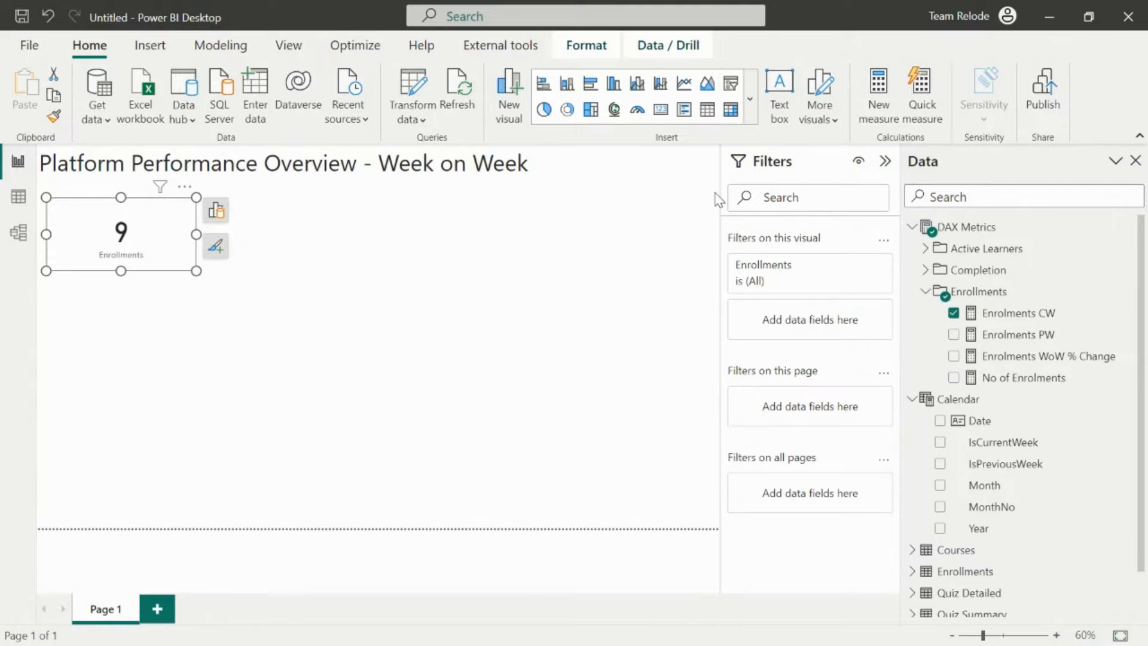
click(1023, 362)
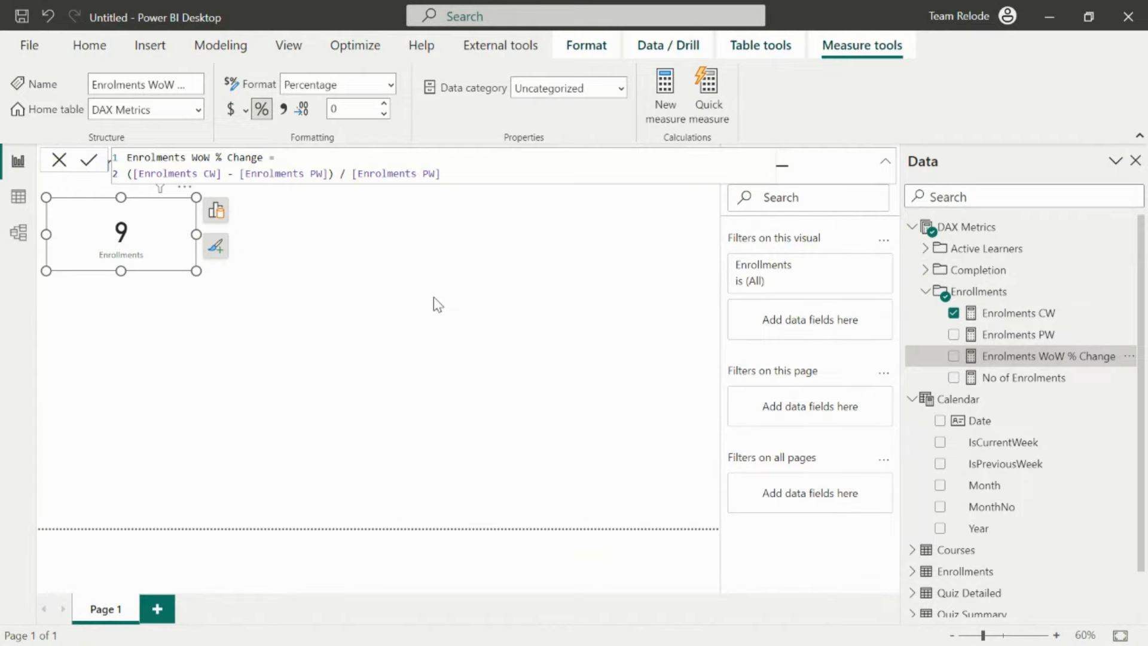
click(348, 353)
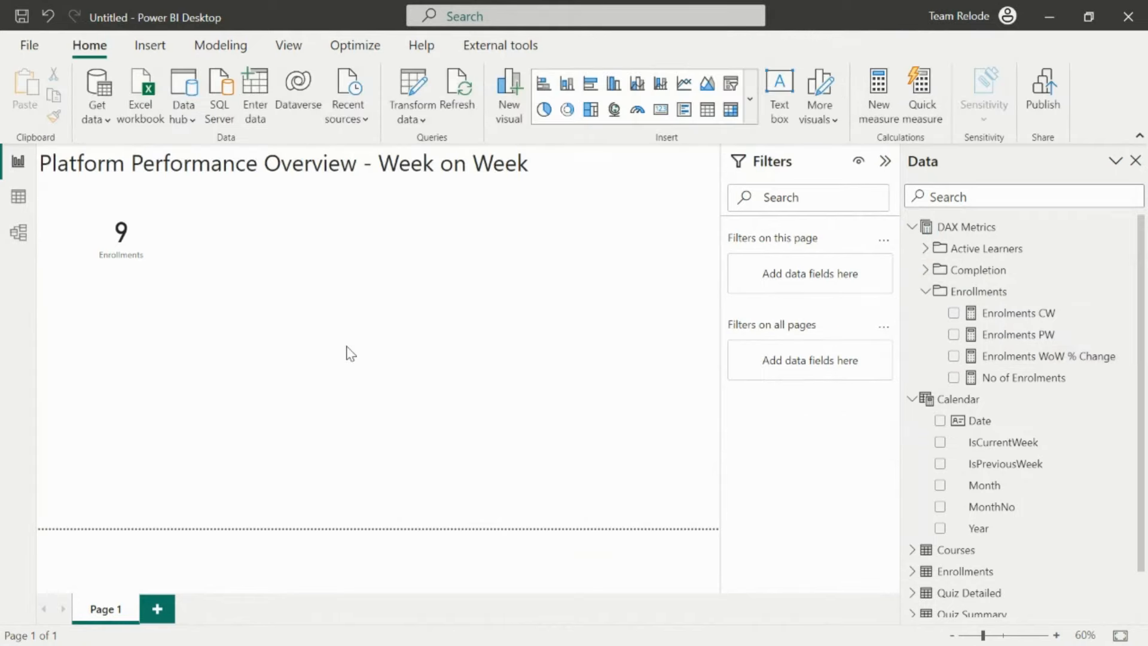
- Turn on the title of the Enrollments card and set its text to "-10% change vs prev week"
click(176, 220)
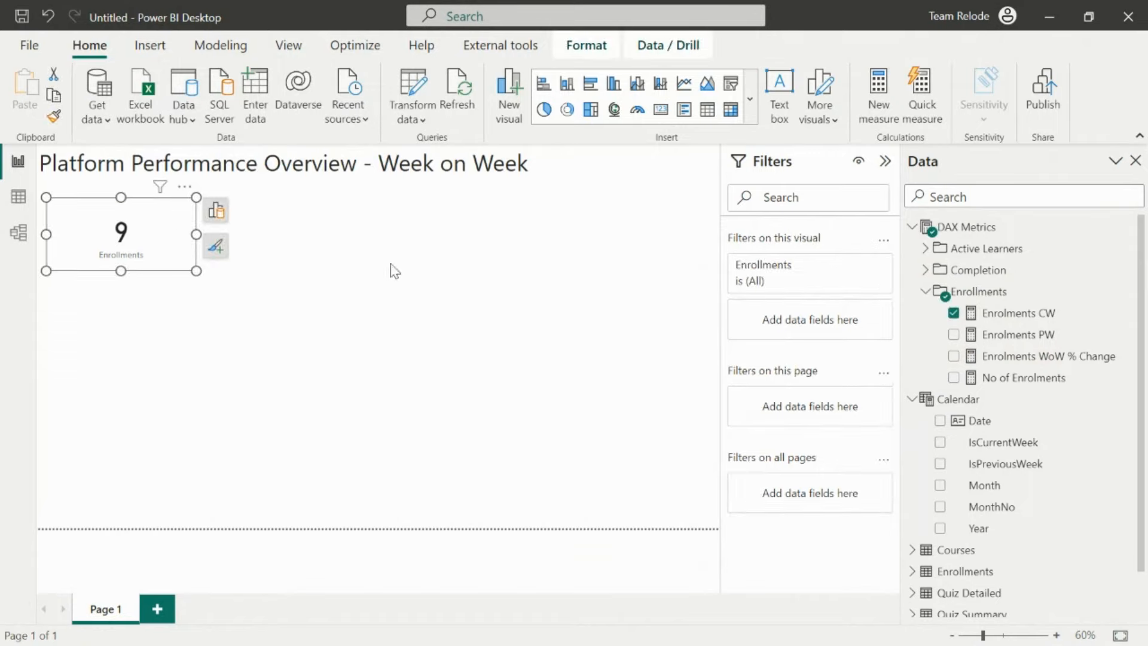
click(216, 246)
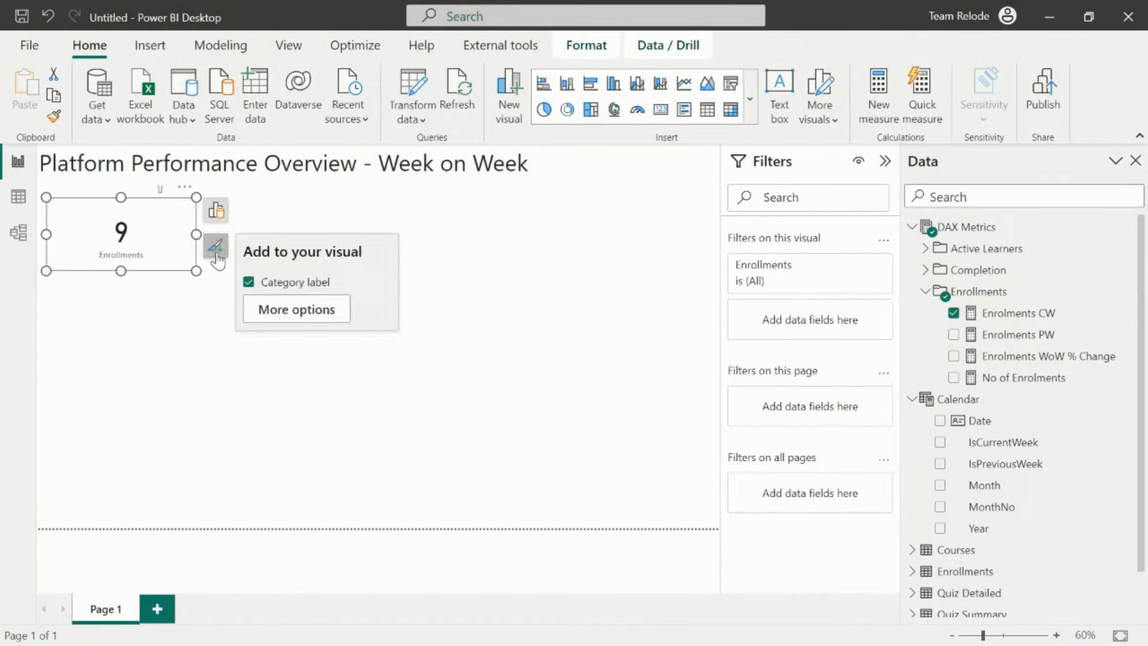
click(297, 309)
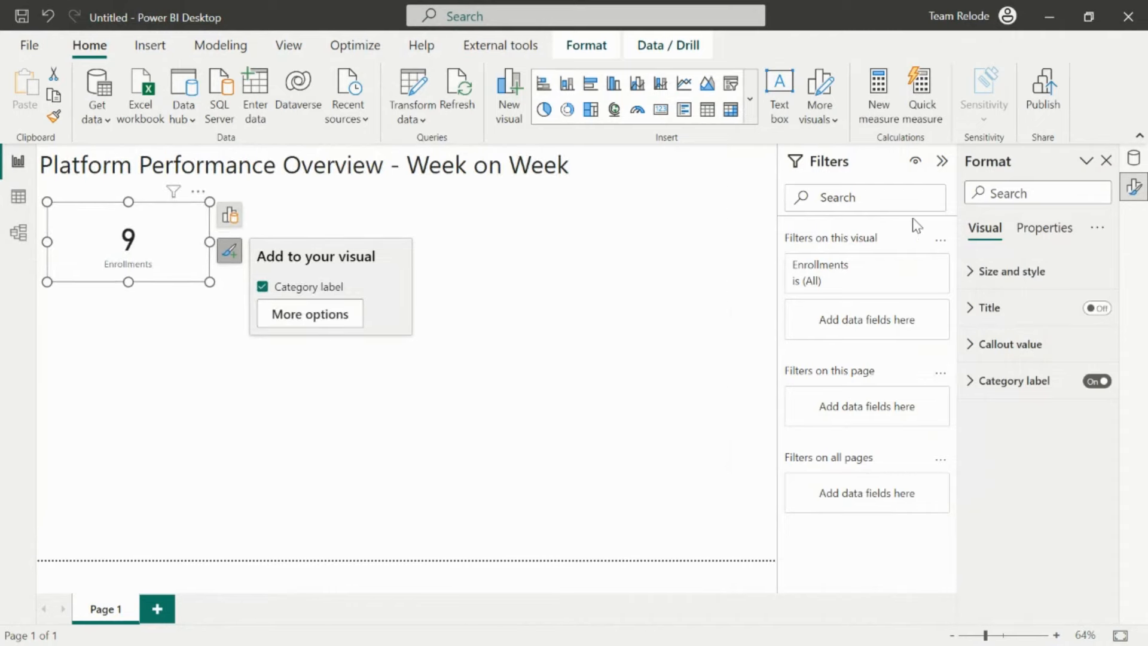
click(1097, 309)
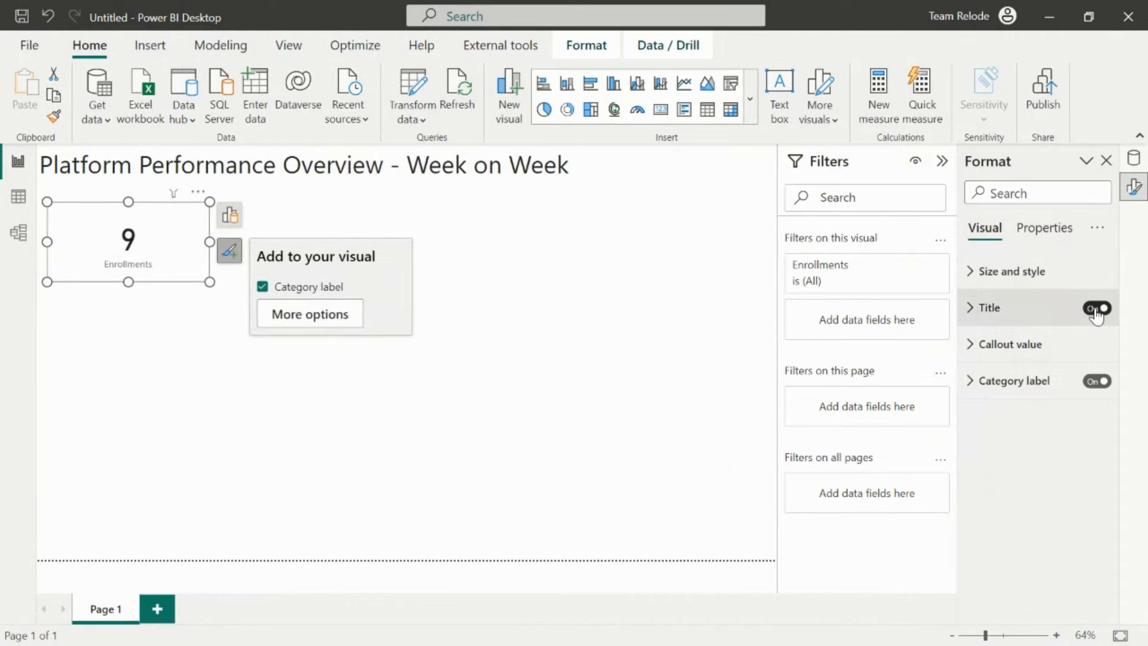
click(969, 308)
click(992, 397)
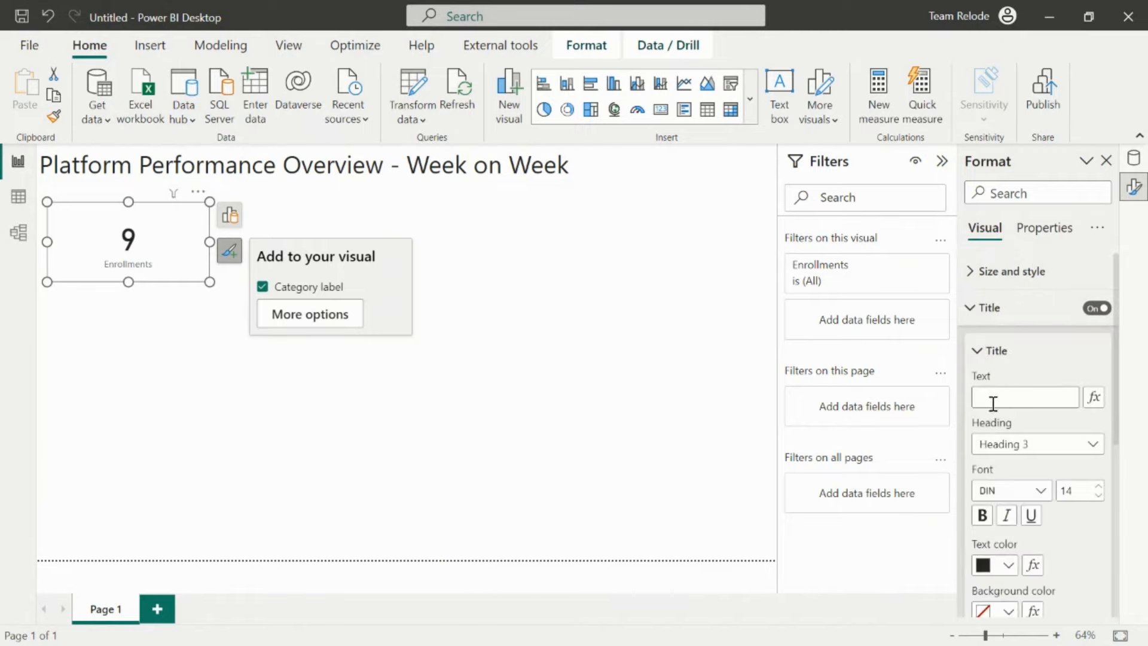
text(-10% change)
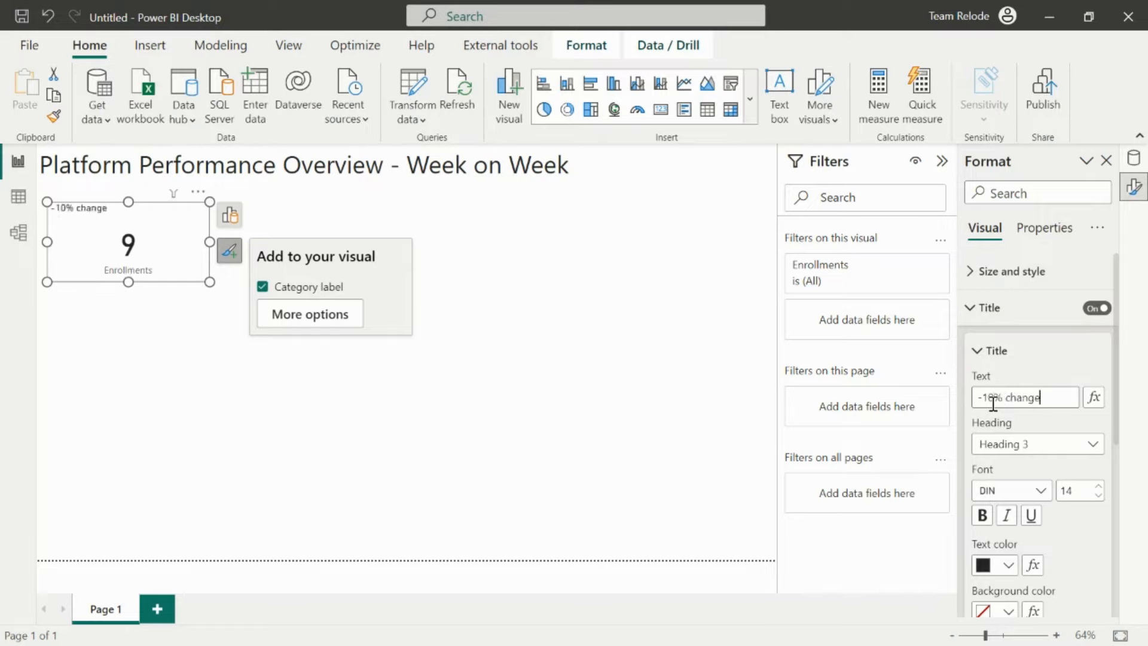
text( vs prev week)
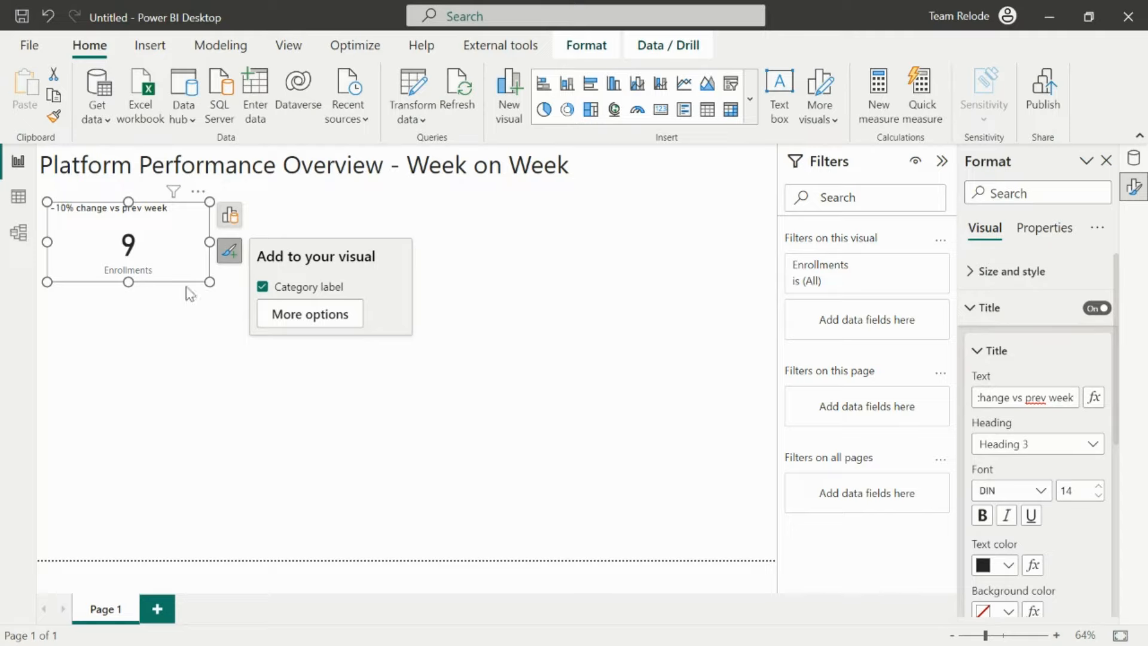
- Centre the Enrollments card's title horizontally and reduce the card's height slightly
drag(1117, 307, 1123, 352)
click(1008, 575)
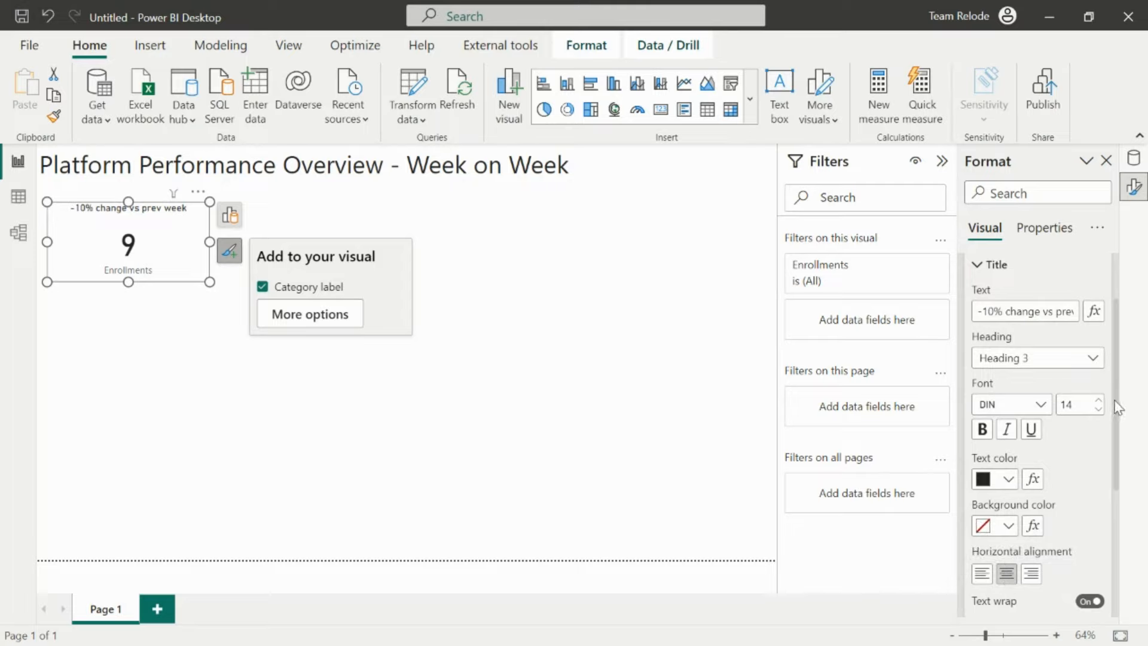
drag(1118, 397, 1118, 339)
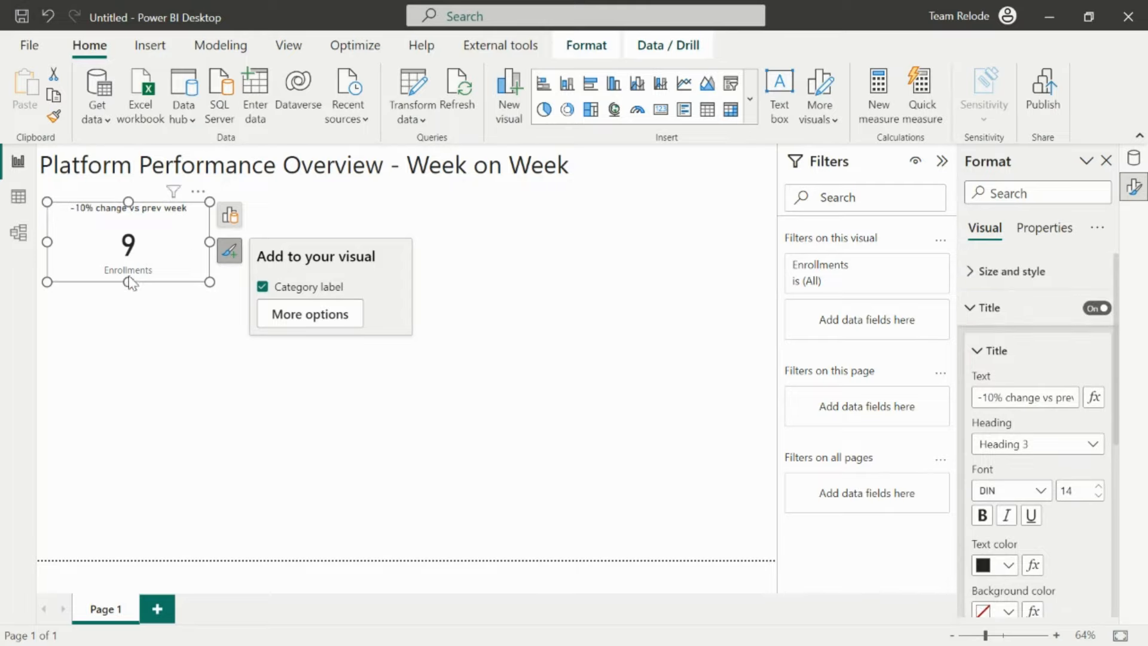
drag(128, 281, 130, 278)
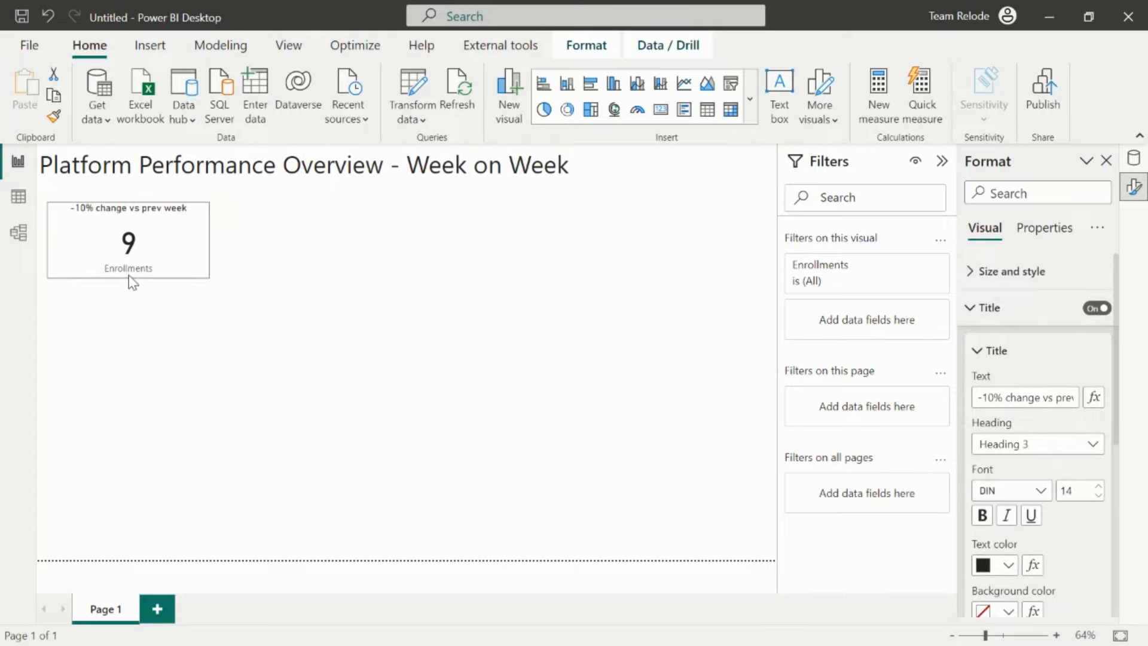
click(133, 354)
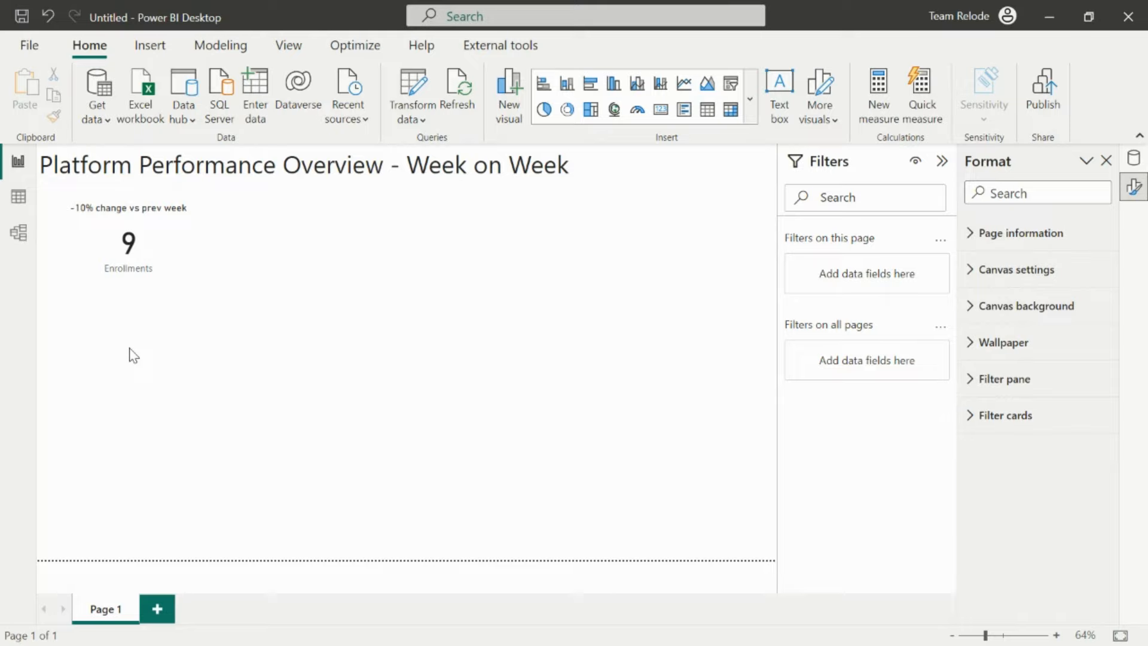
click(187, 225)
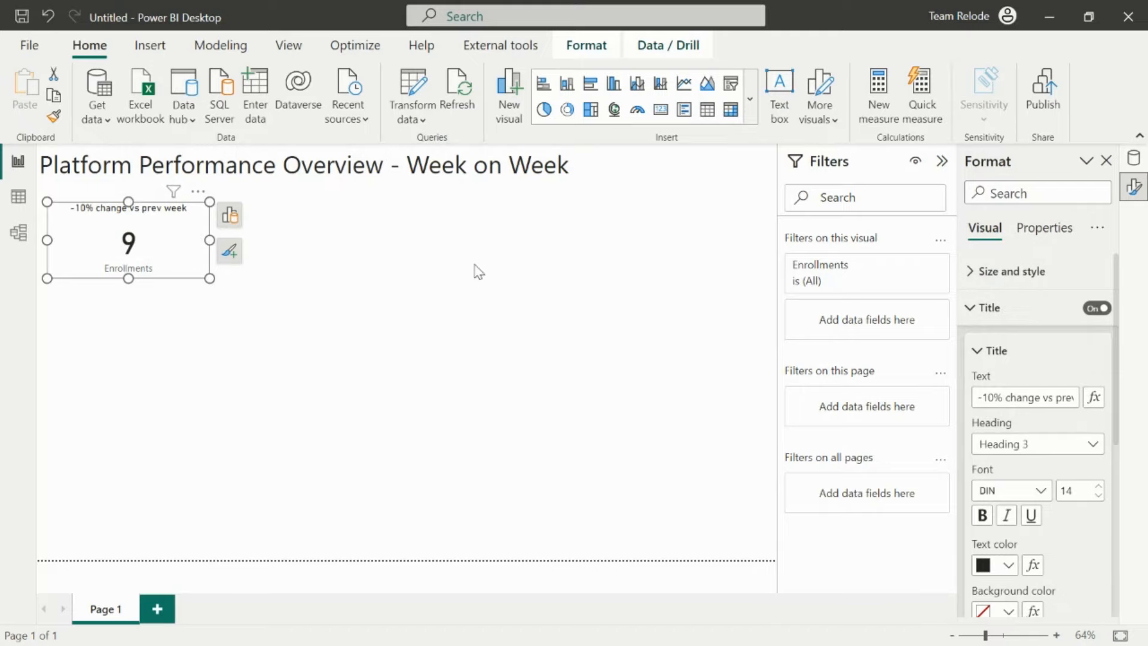
click(1133, 157)
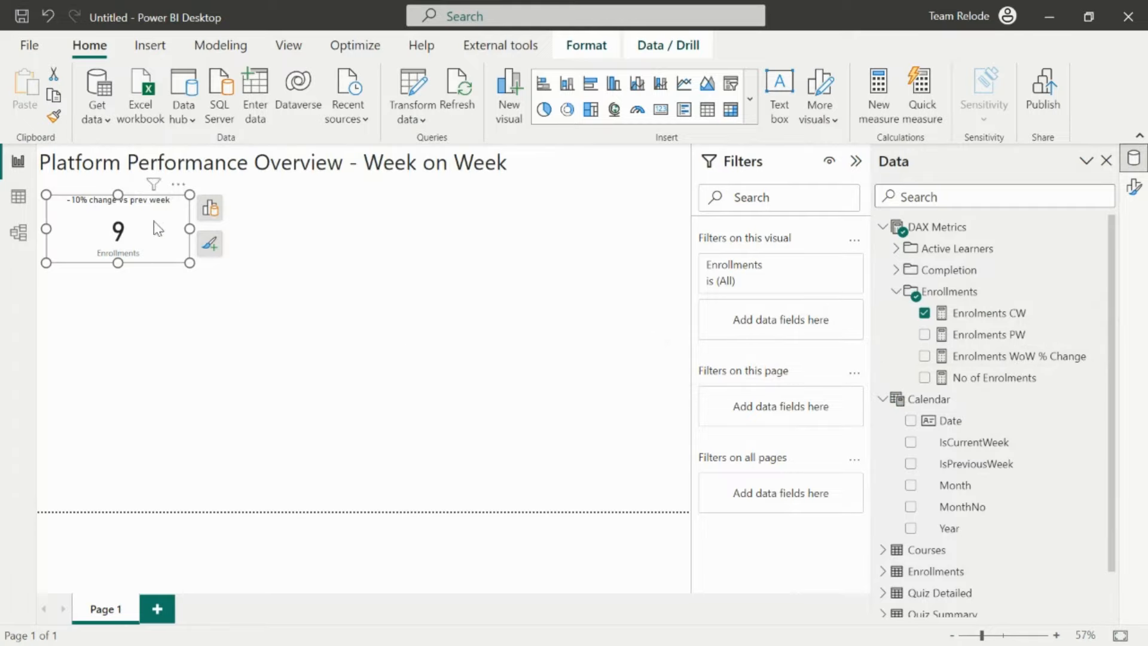
click(1133, 158)
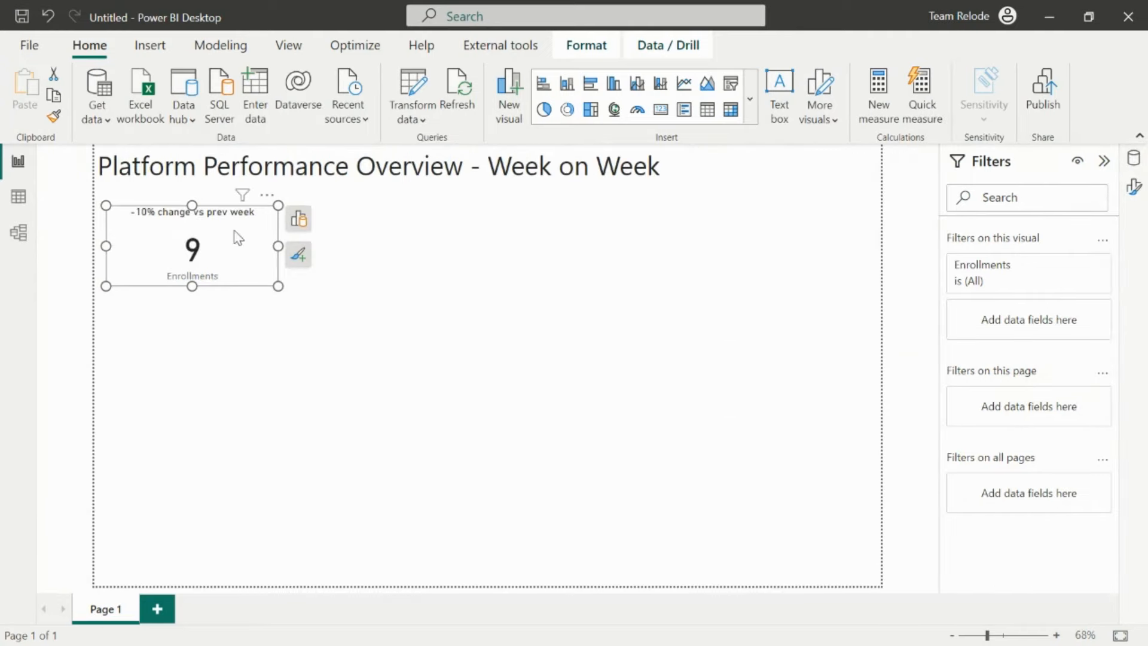
click(298, 254)
click(365, 331)
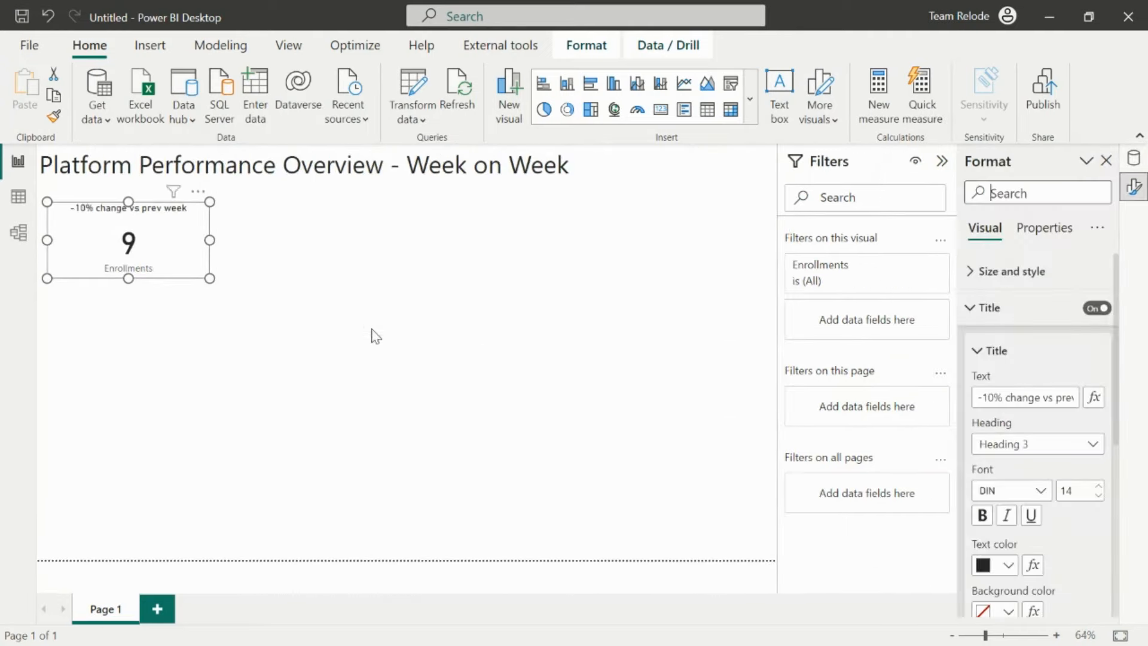
- Insert a red circle emoji at the start of the Enrollments card's title text
click(981, 399)
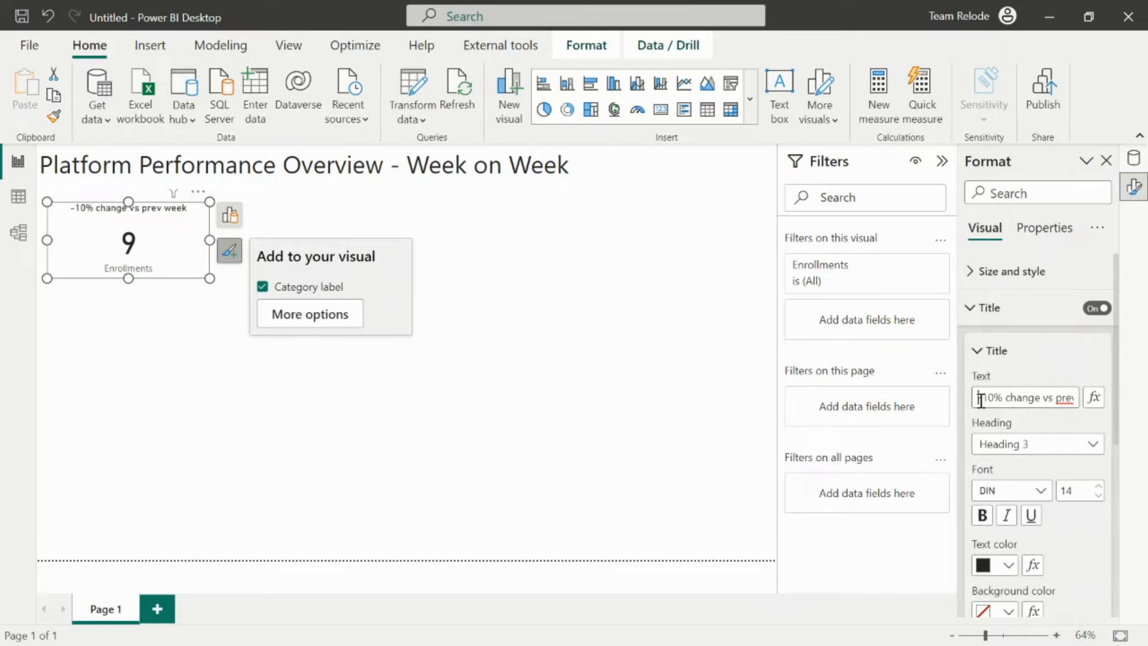
key(super+period)
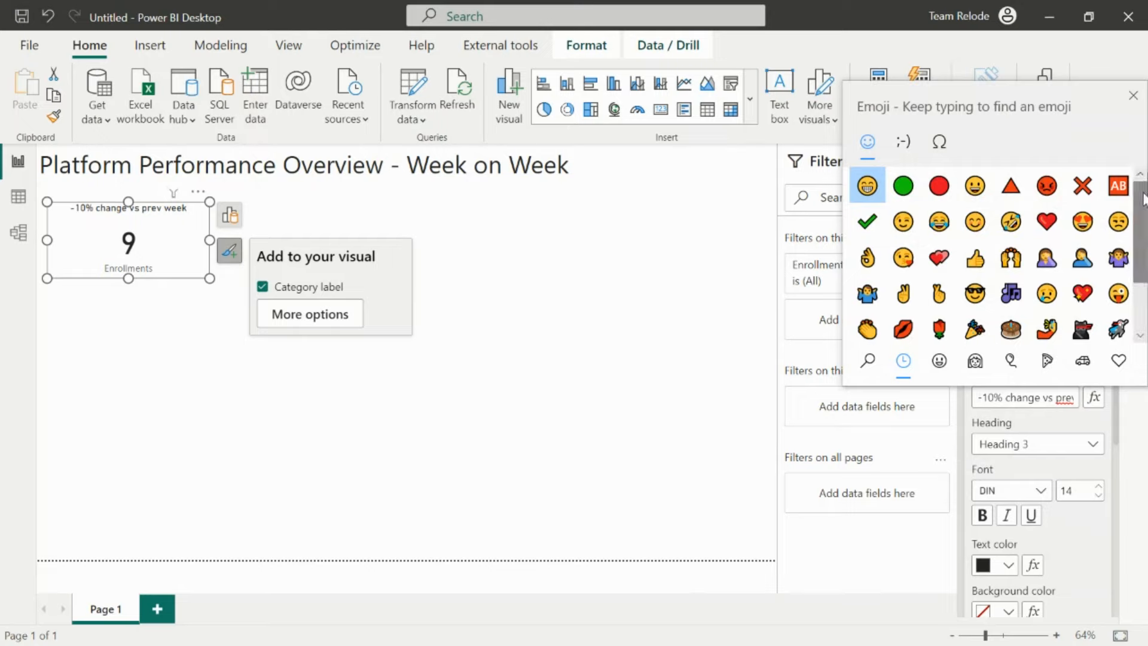
scroll(1142, 202, down, 2)
scroll(1142, 202, up, 2)
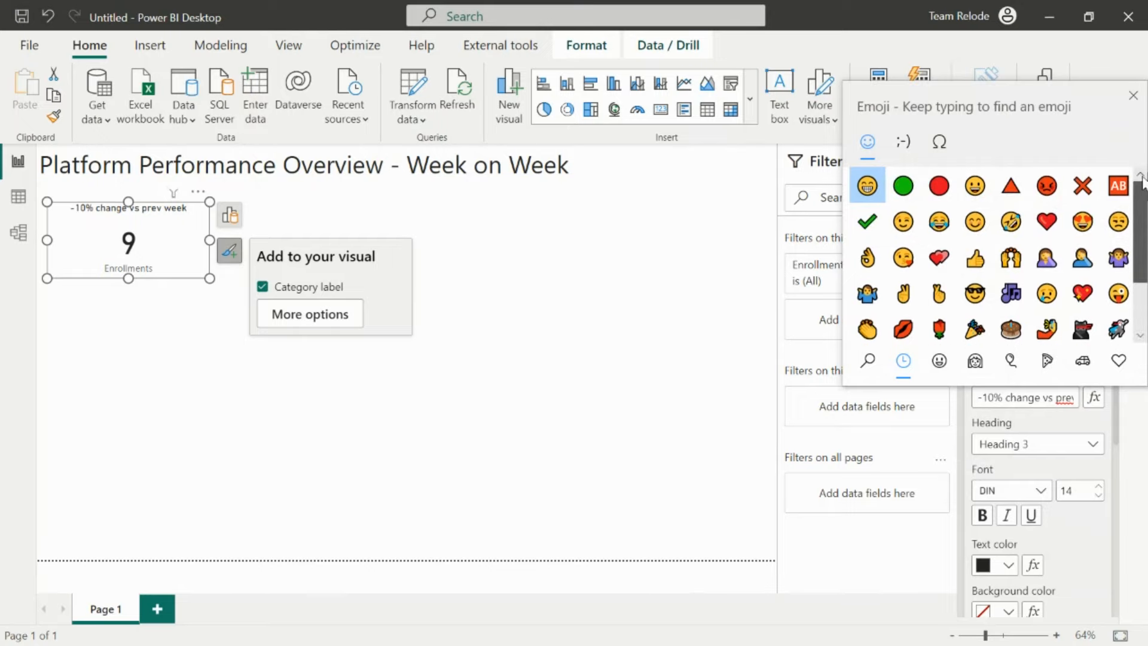
click(947, 361)
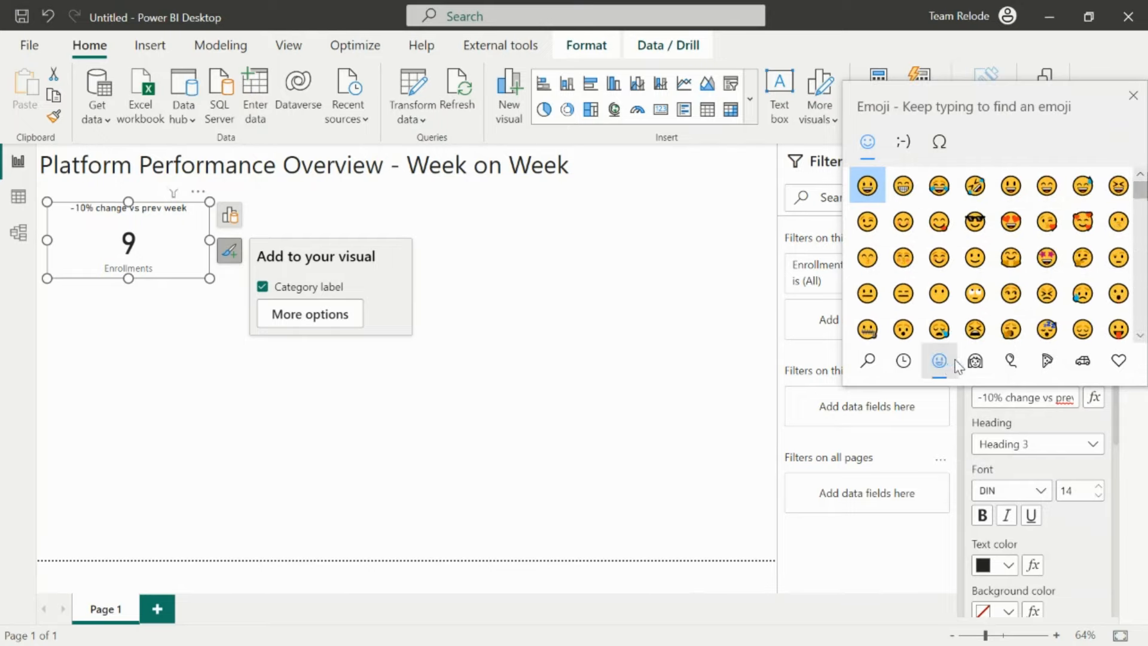
click(976, 360)
click(904, 361)
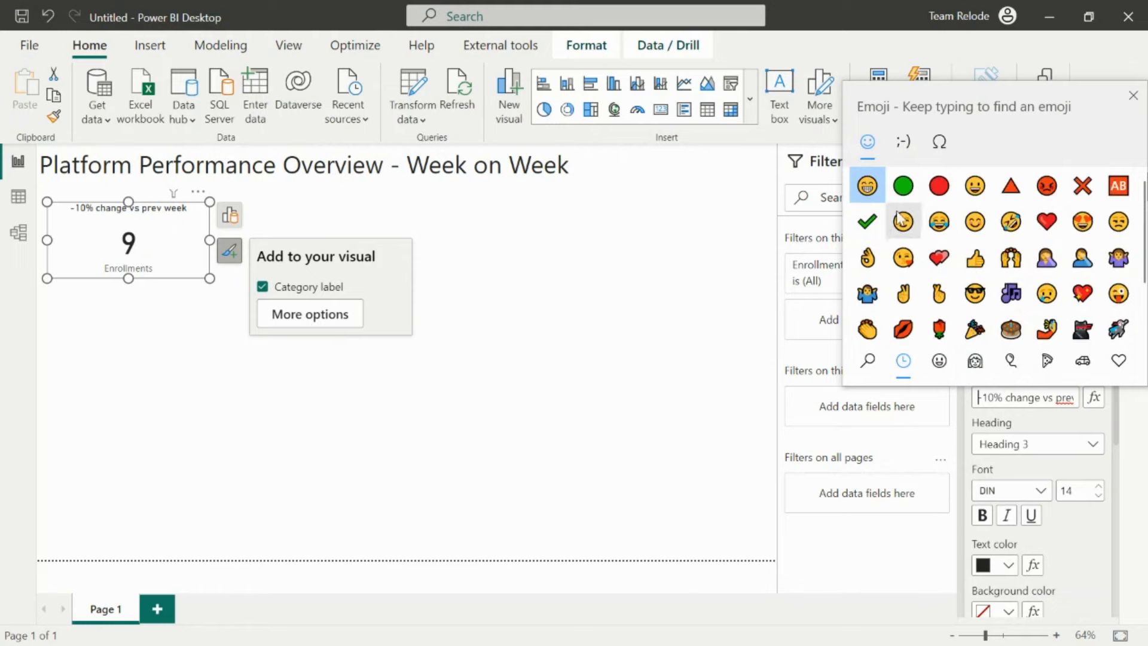
click(939, 186)
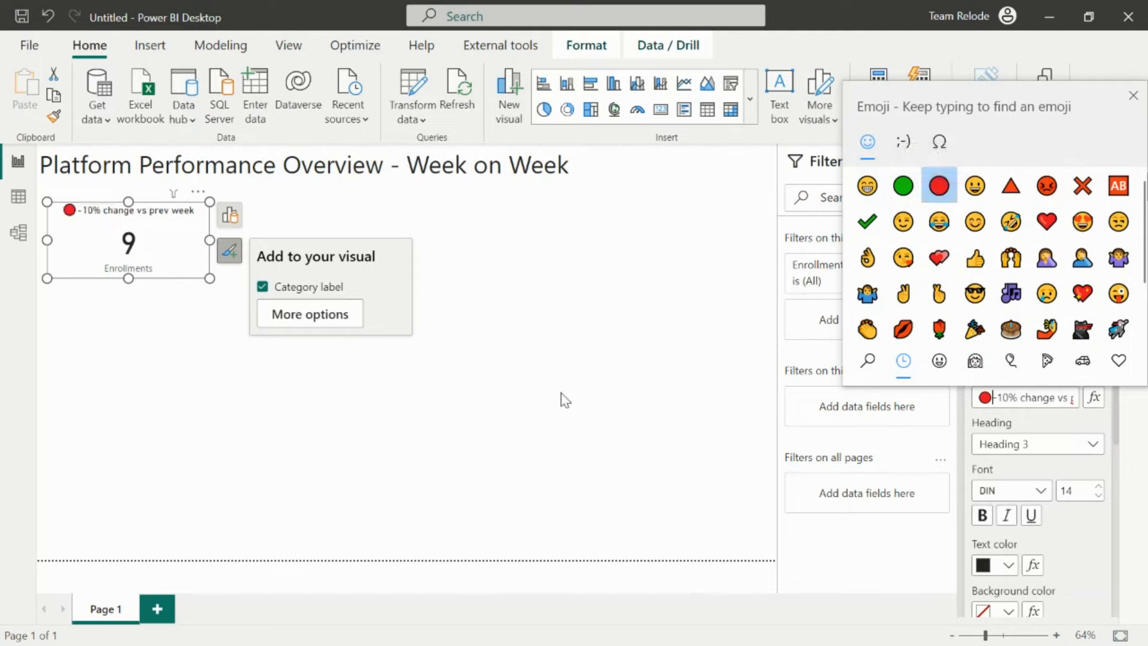
key(Escape)
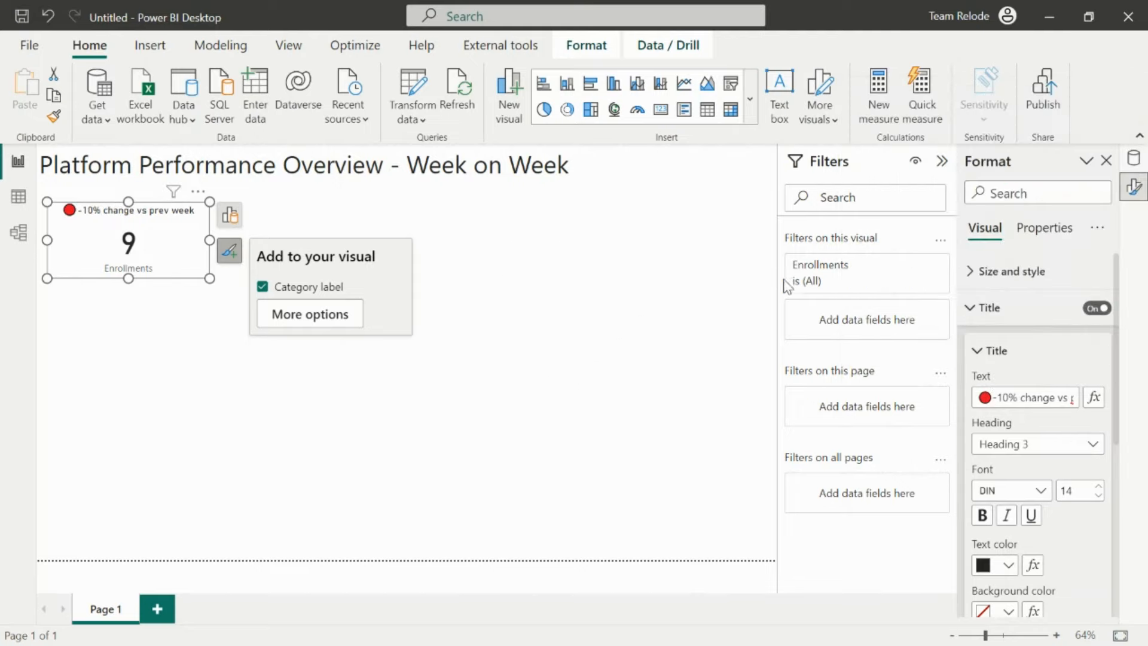
click(971, 307)
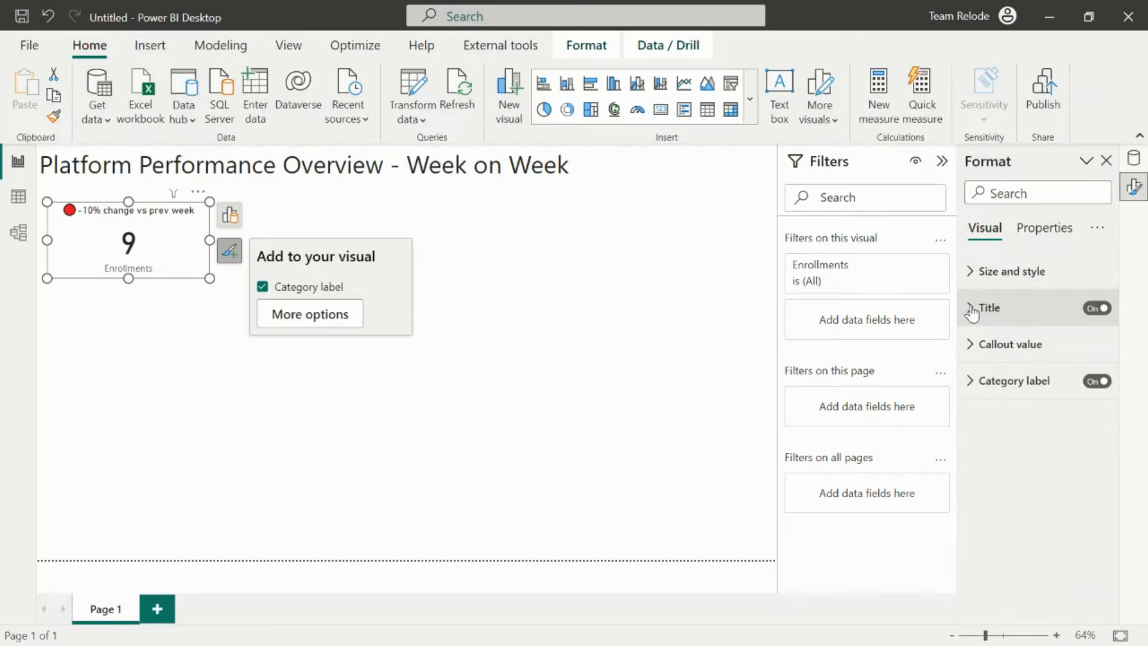
click(365, 405)
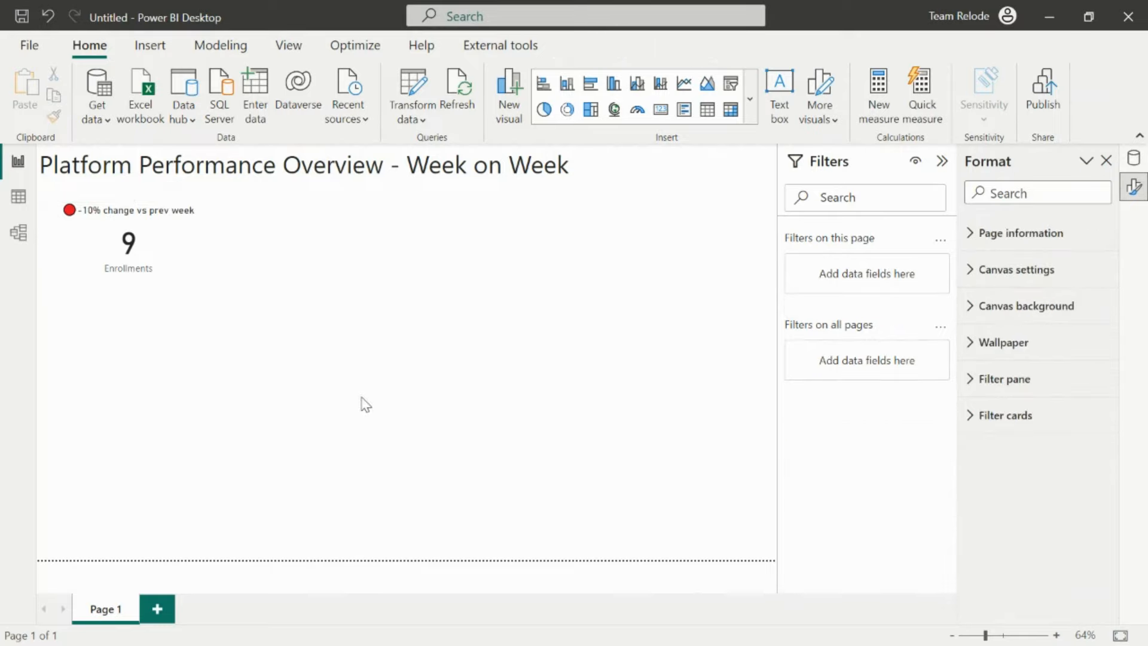
- Add a card showing the Enrolments WoW % Change measure and place it in the open area to the lower right of the Enrollments card
click(193, 234)
click(1132, 163)
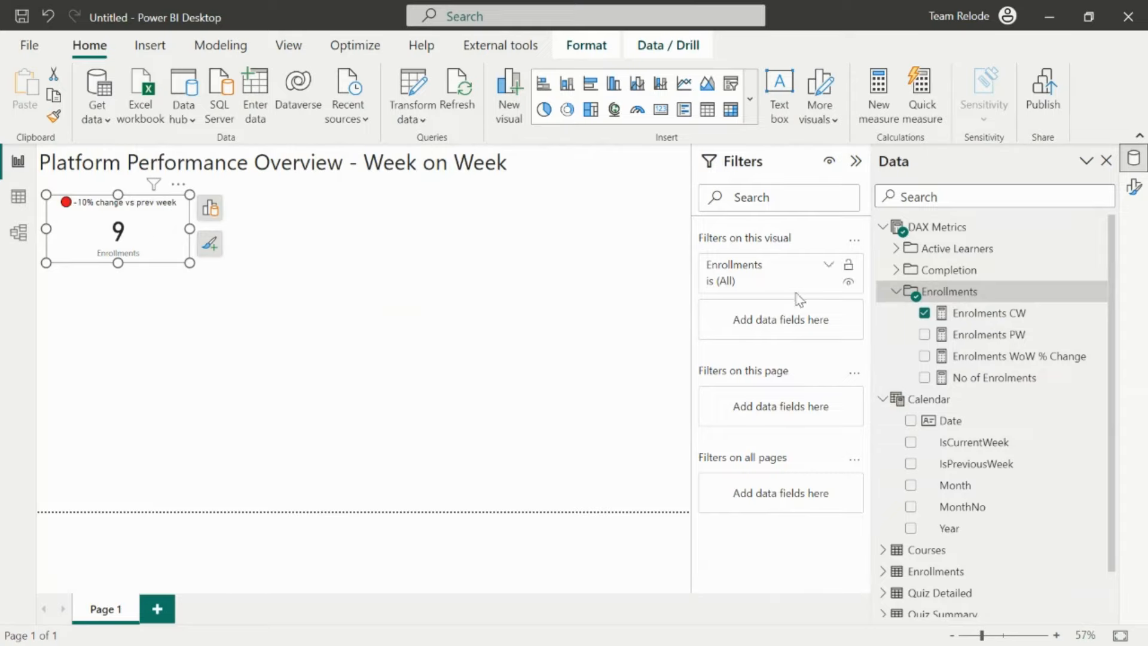
click(988, 360)
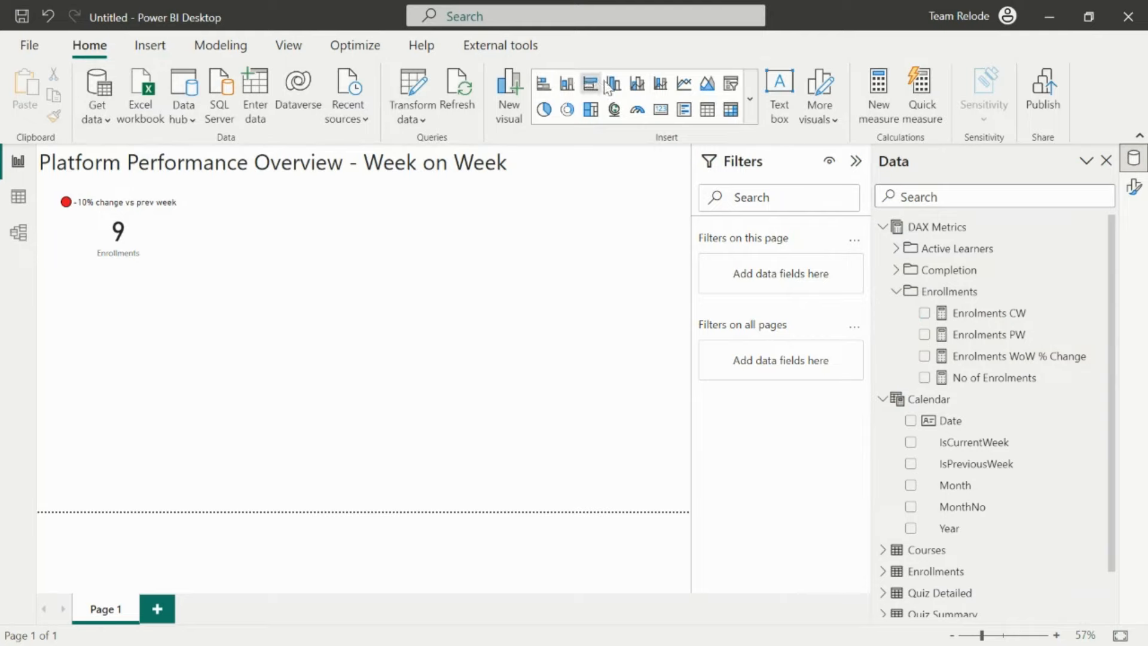
click(660, 109)
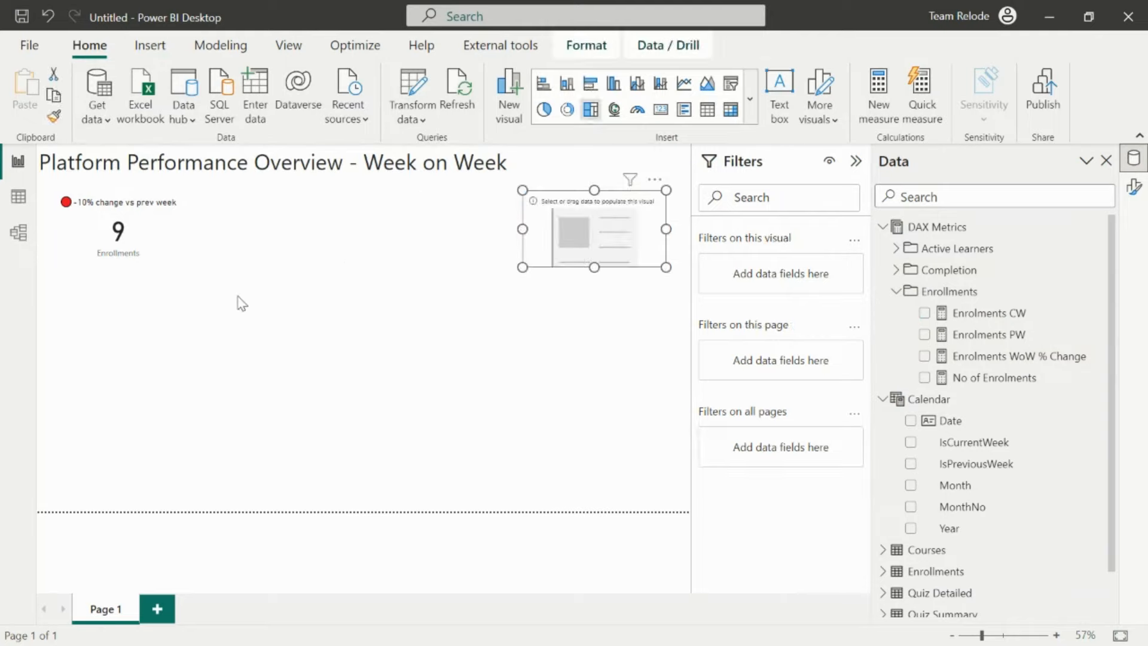
click(924, 357)
drag(620, 218, 521, 278)
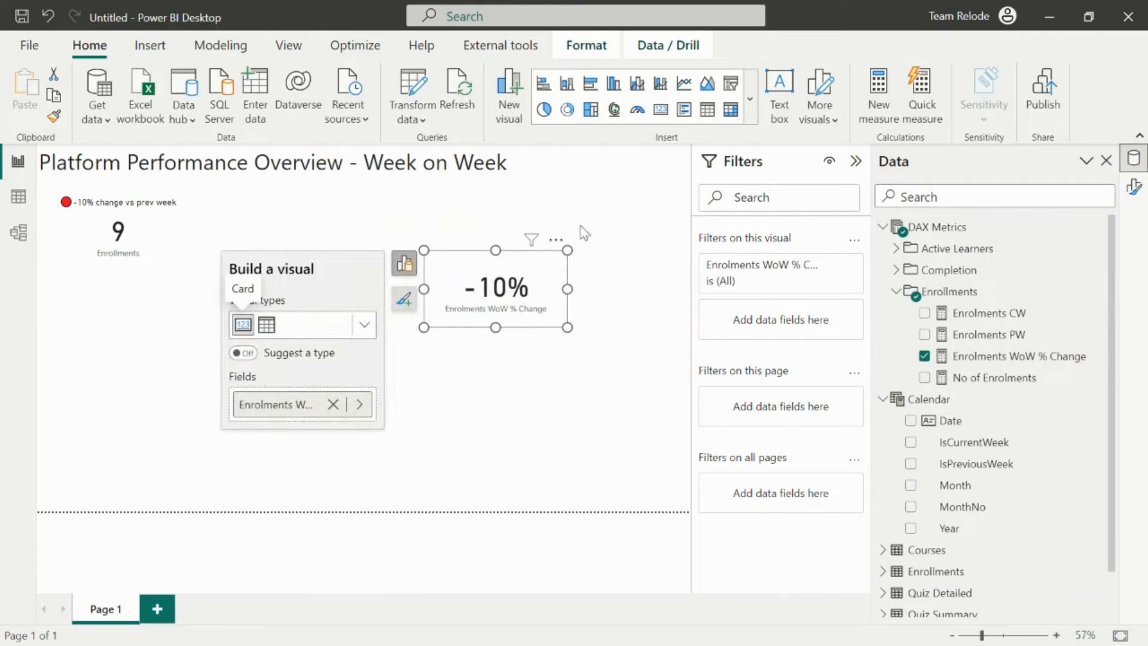
click(582, 263)
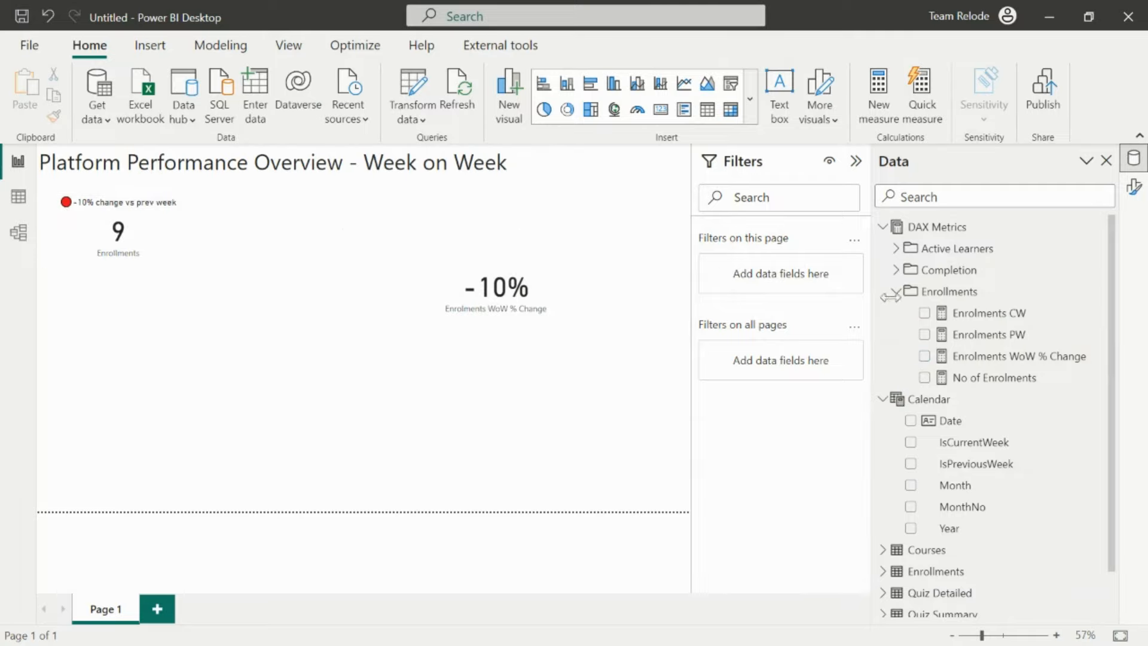
click(1002, 359)
click(939, 291)
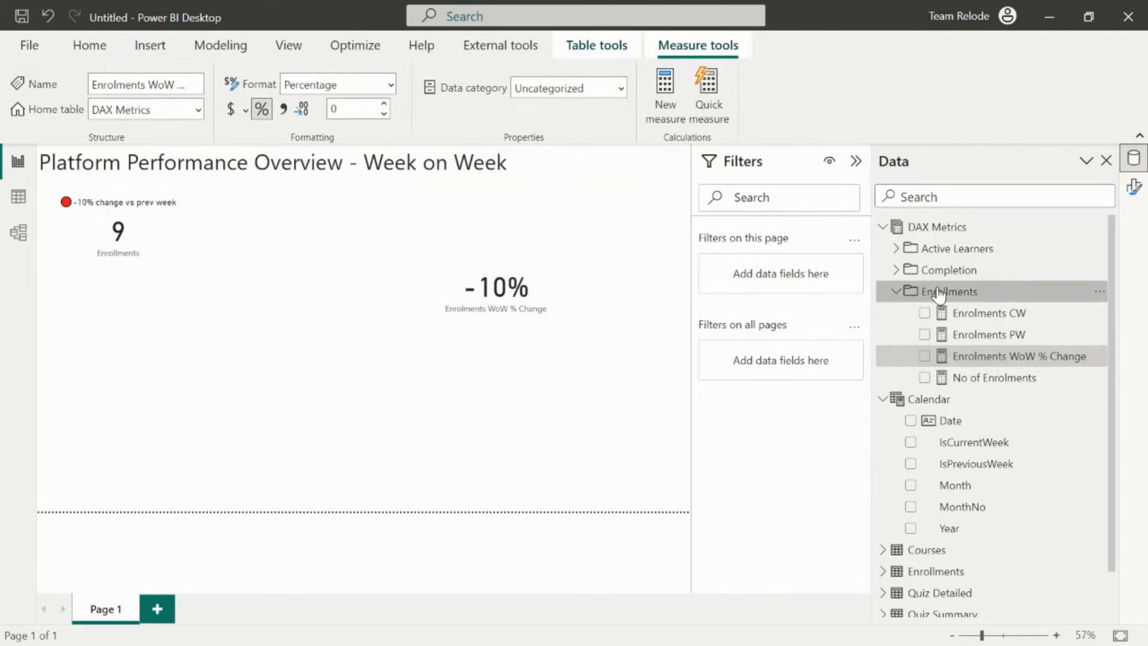
right_click(939, 293)
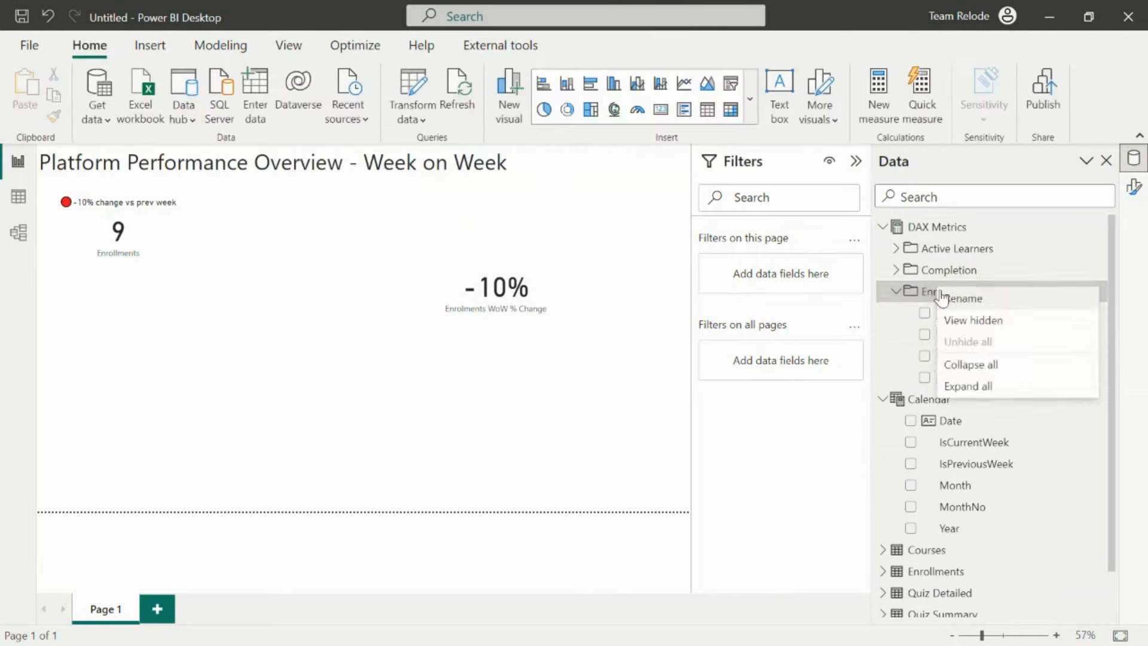
click(930, 293)
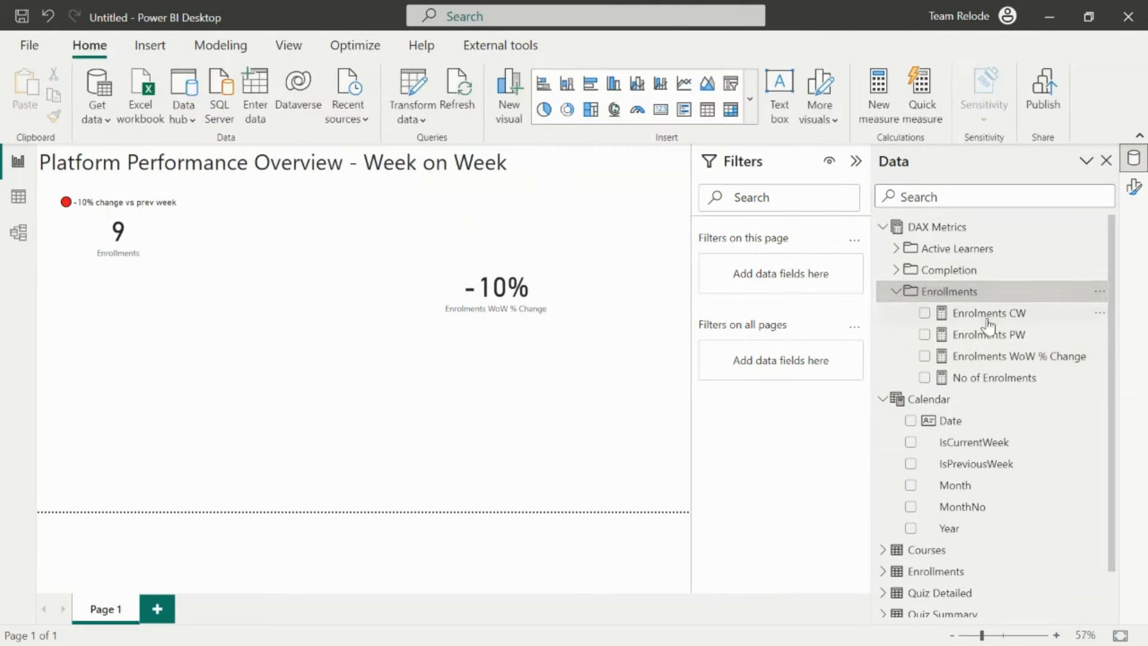
- Create a new measure in the DAX Metrics table and name it "Enrolment Title"
right_click(992, 359)
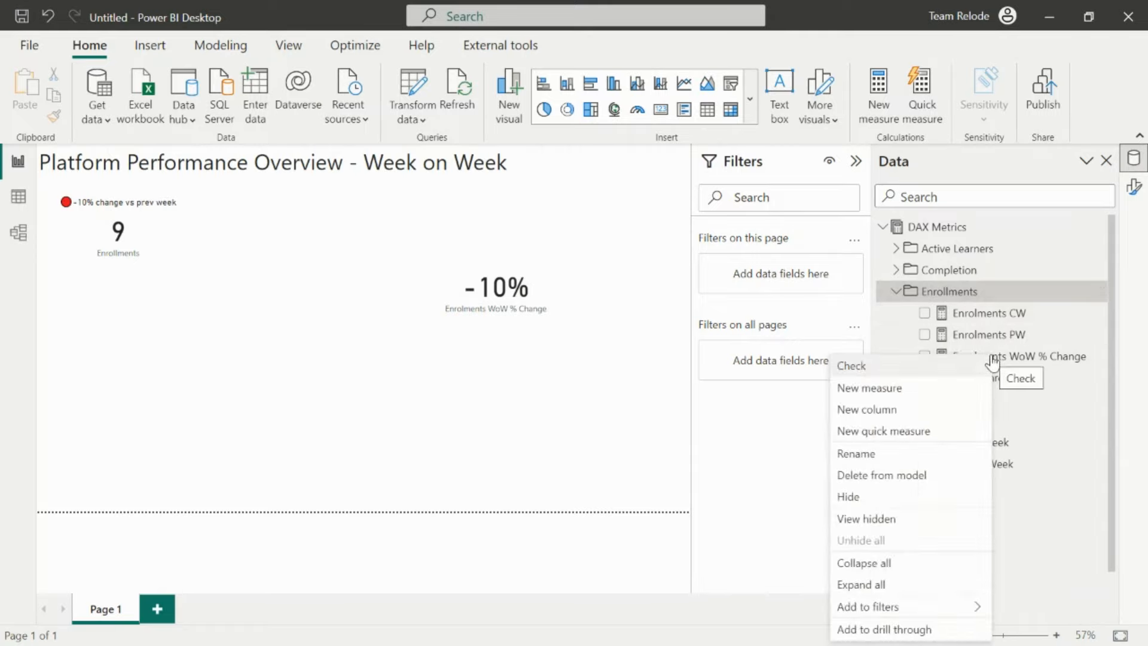
click(885, 389)
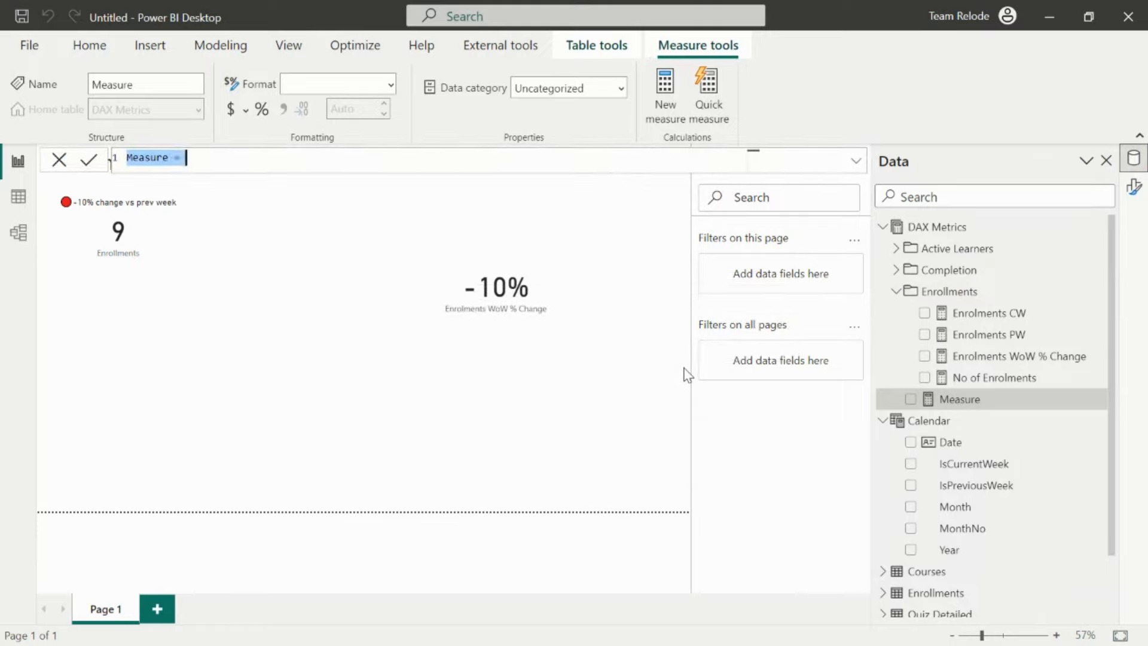
click(171, 157)
key(BackSpace)
key(BackSpace)
key(BackSpace)
key(BackSpace)
key(BackSpace)
key(BackSpace)
key(BackSpace)
text(Enrolment)
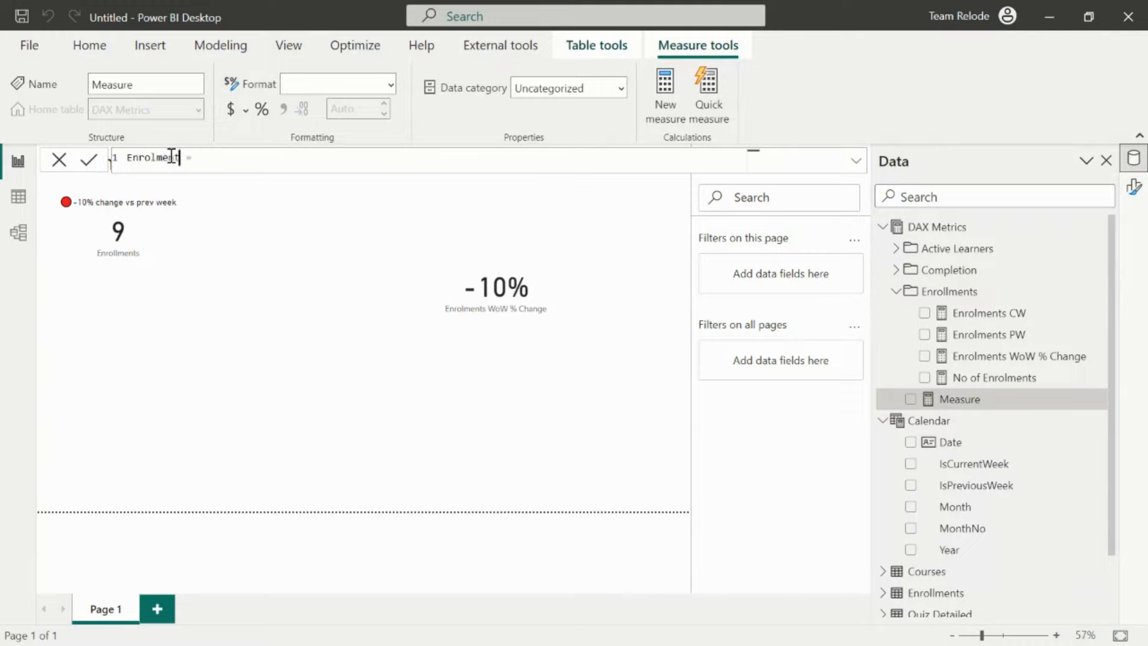
text( Title)
click(264, 164)
- Define a variable WowChange on a new line of the Enrolment Title formula, equal to [Enrolments WoW % Change]
key(shift+Return)
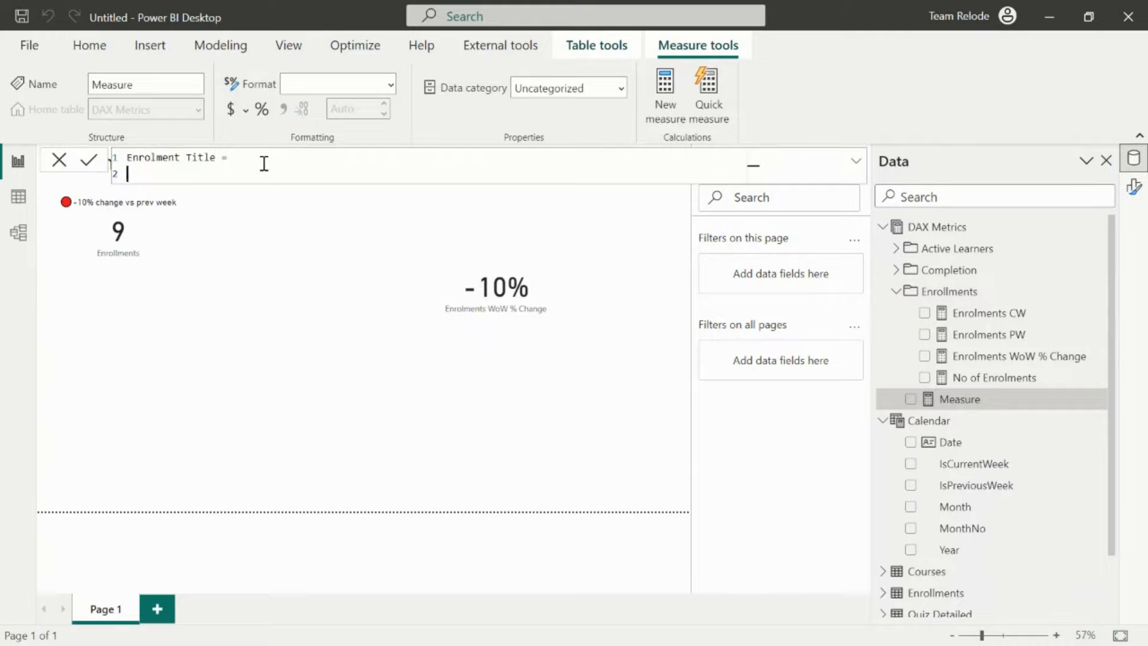
text(VAR)
text(WowChange = [enro)
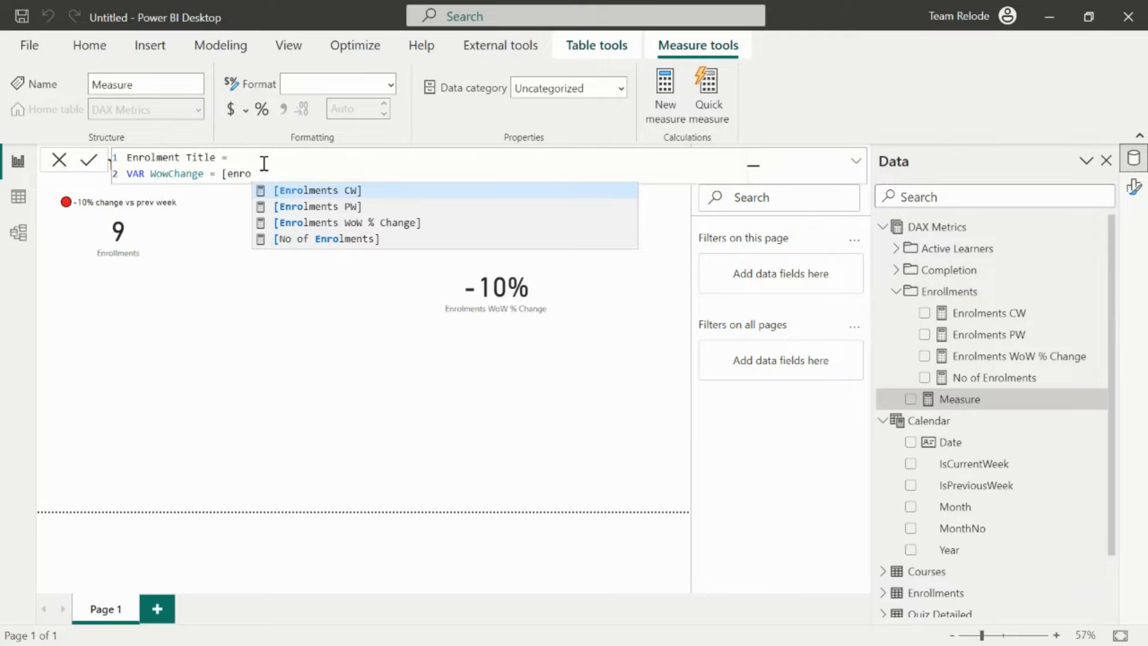
key(Down)
key(Down)
key(Tab)
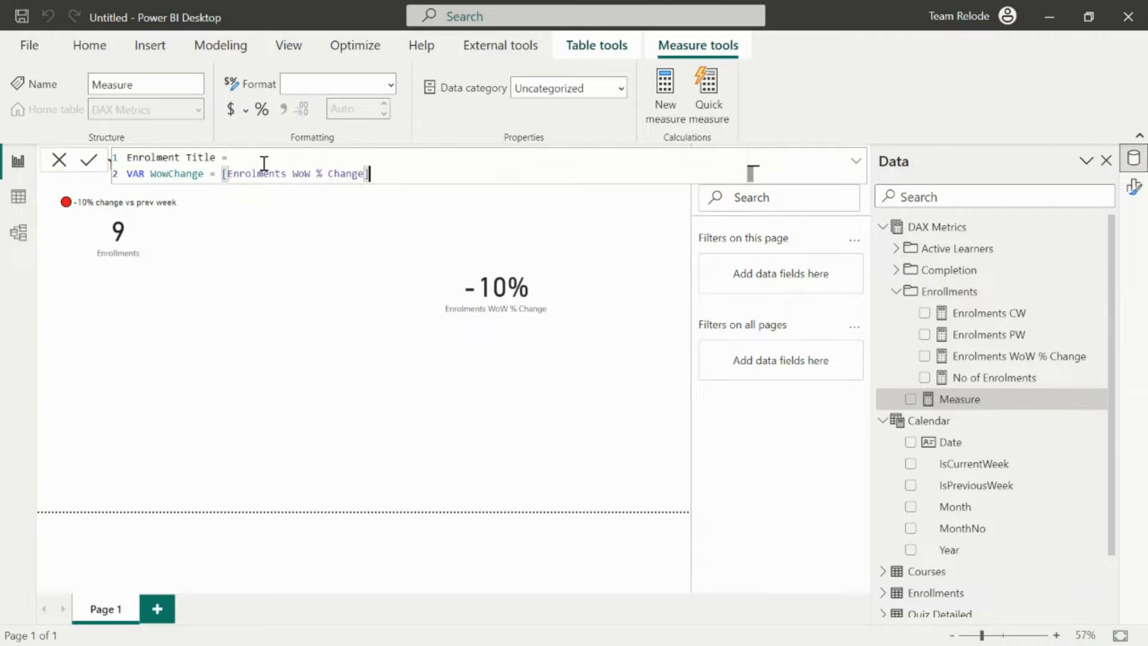
- Declare a second variable named StartingText on a new line of the Enrolment Title formula
key(shift+Return)
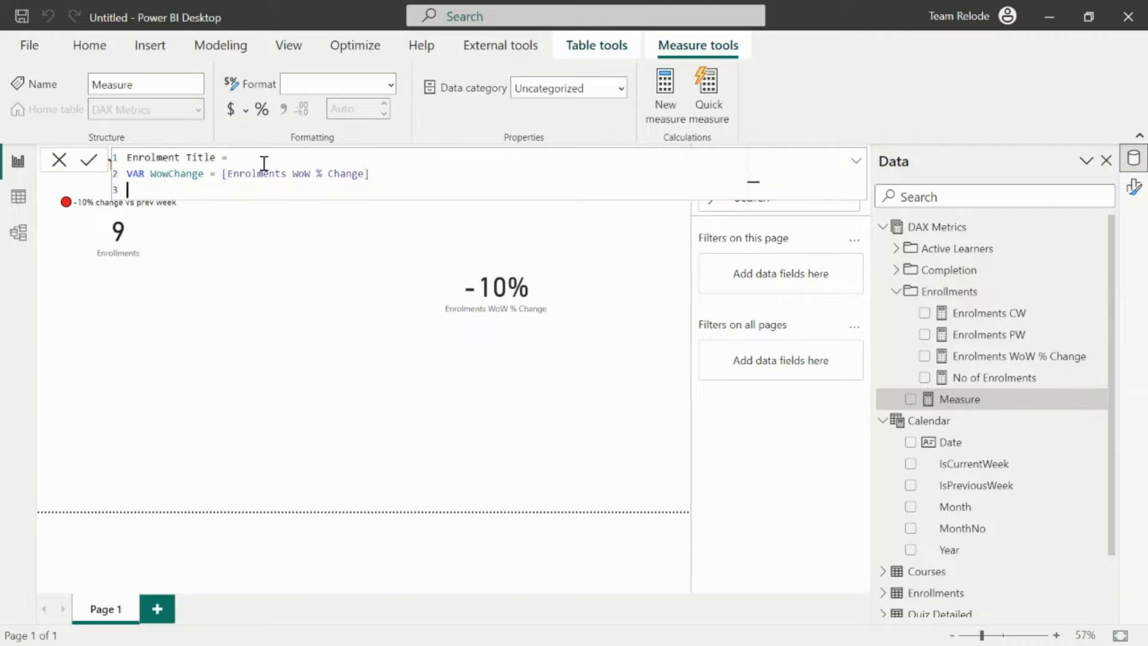
text(VAR)
text(StartingTExt)
key(BackSpace)
key(BackSpace)
key(BackSpace)
key(BackSpace)
text(Text)
text(=)
key(super+period)
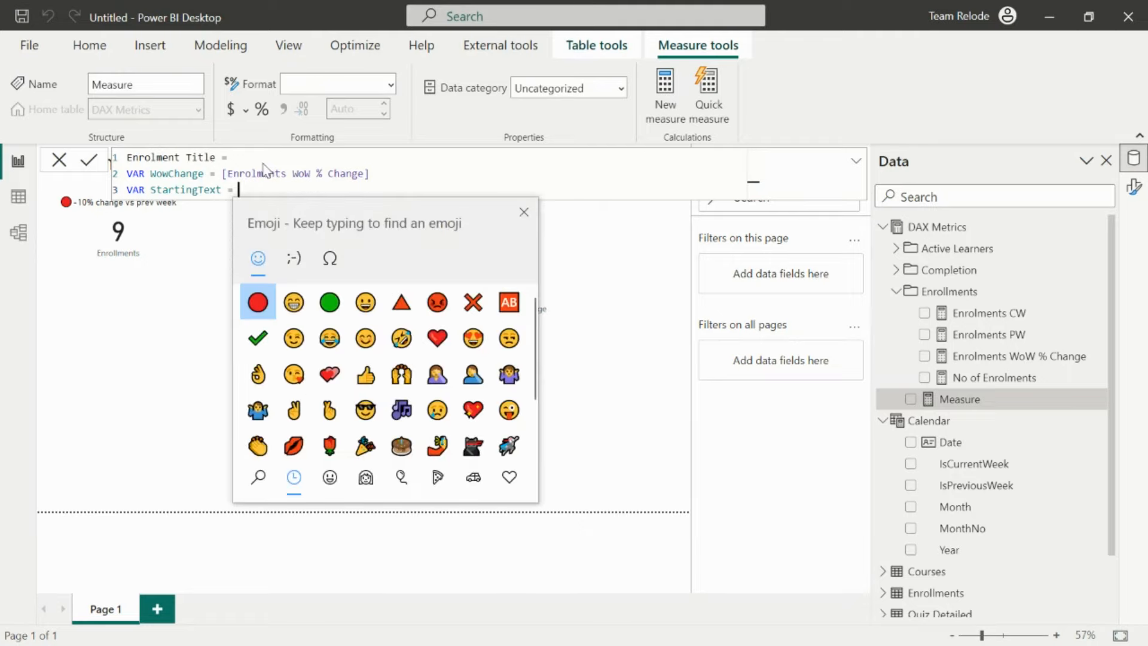
click(258, 303)
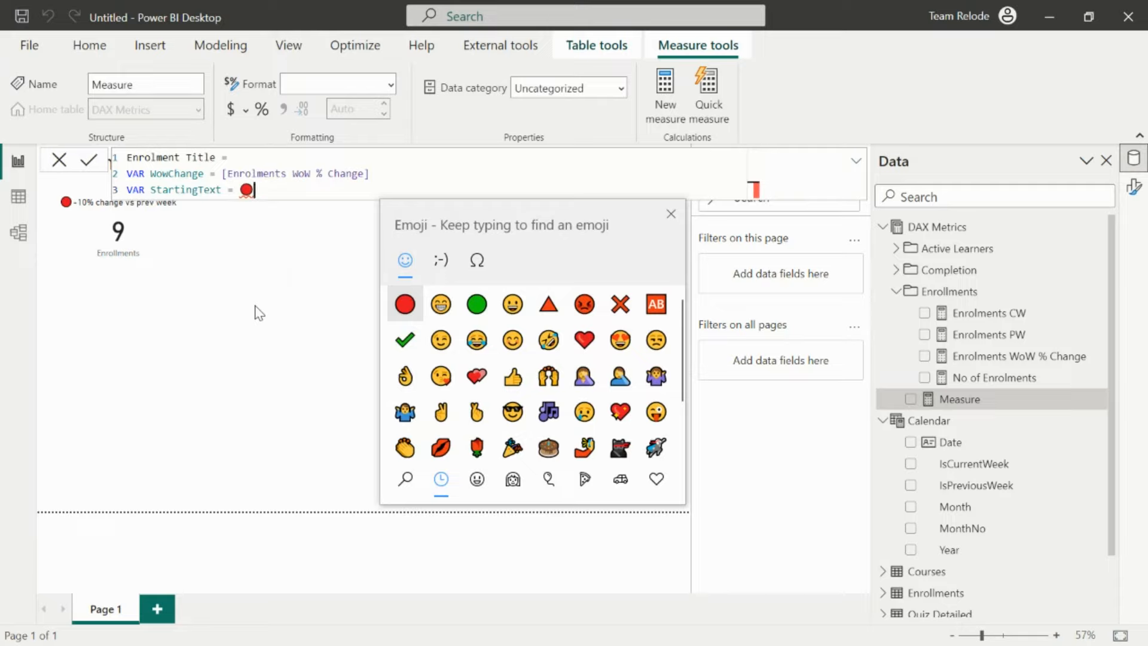
key(BackSpace)
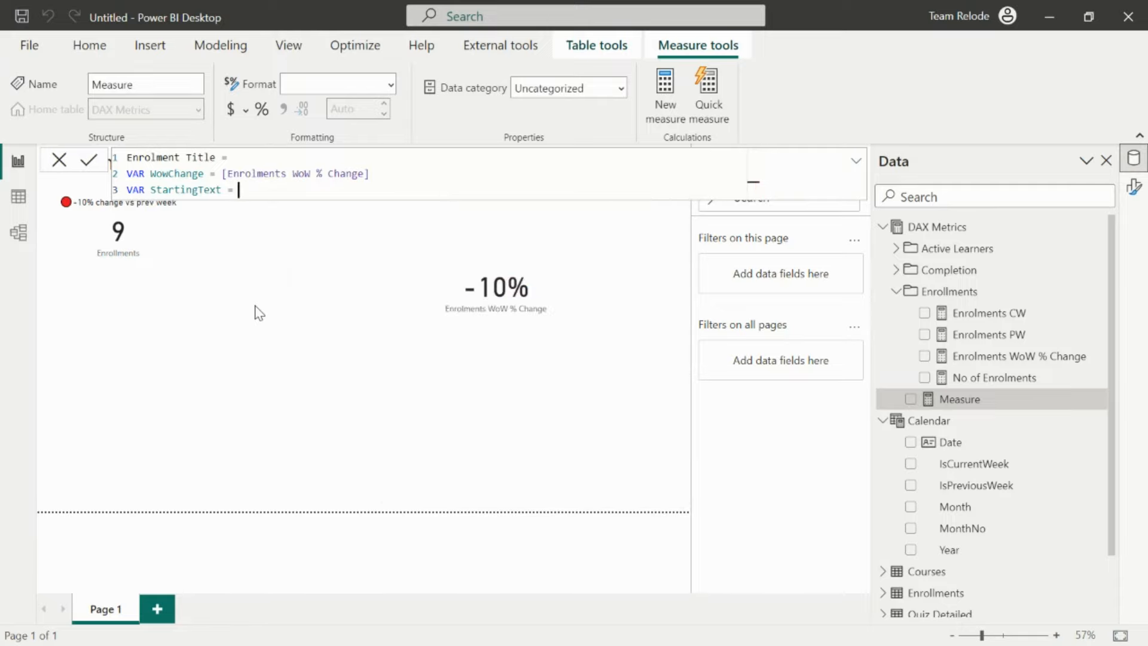
- Begin the StartingText value with an IF function testing whether [Enrolments WoW % Change] < 0
text(if)
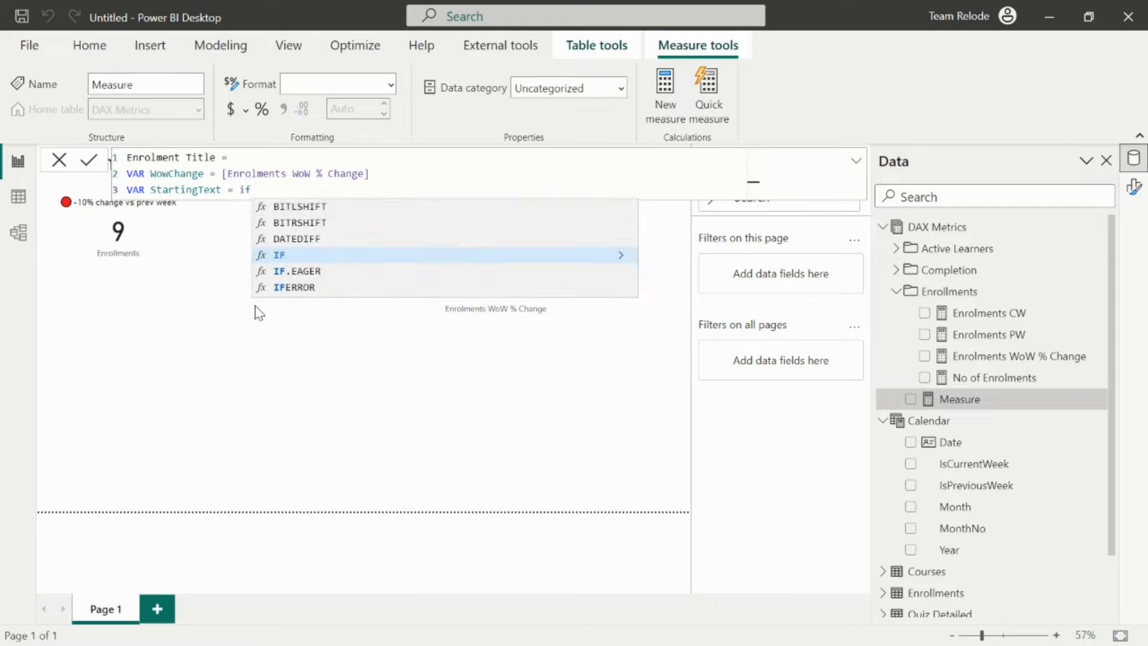
key(Tab)
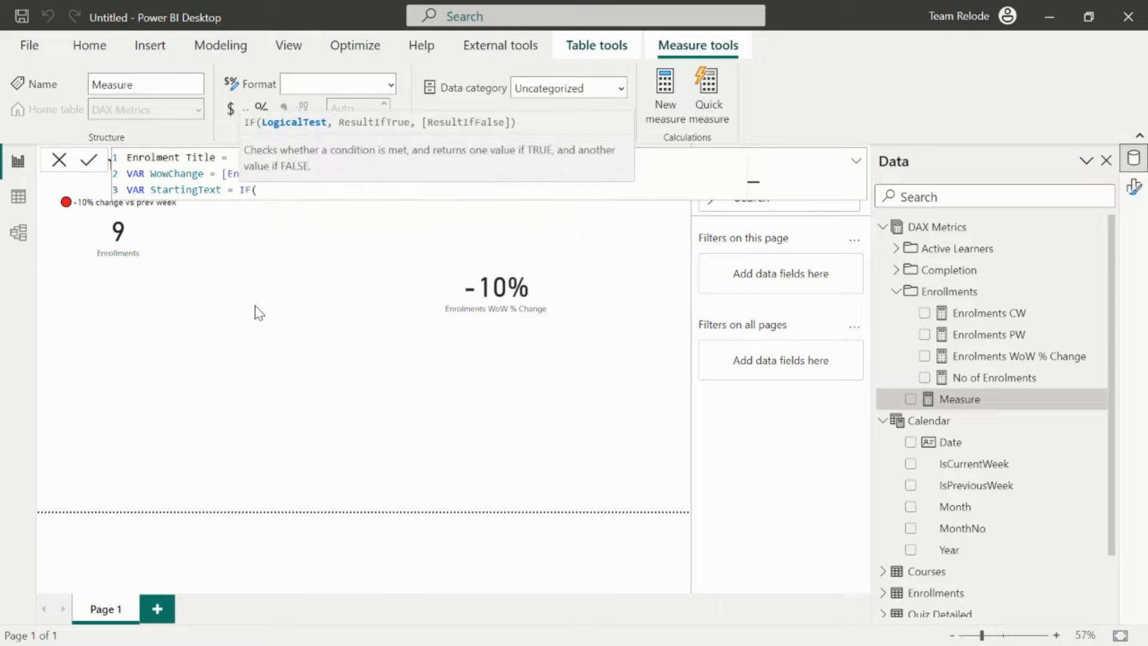
text([enro)
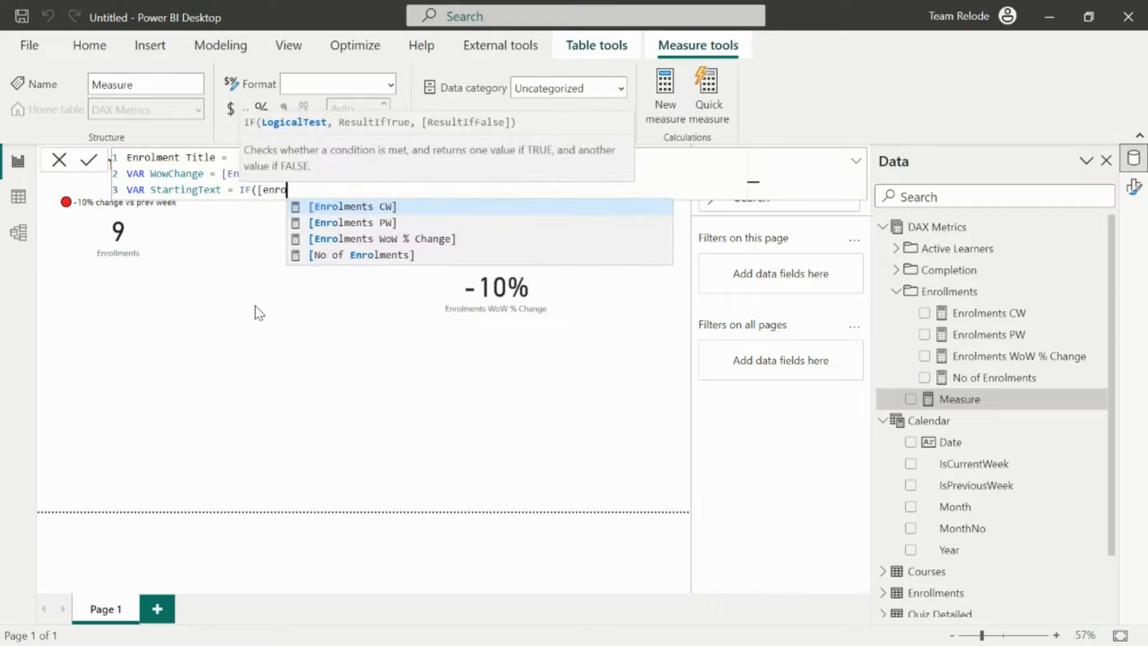
key(Down)
key(Down)
key(Tab)
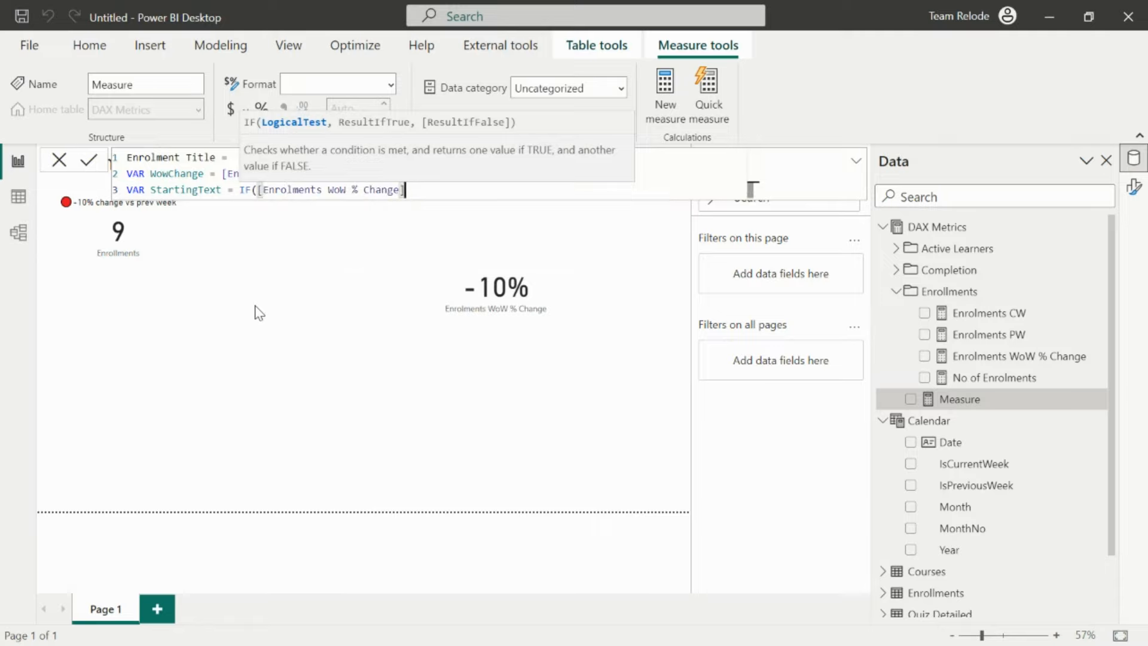
text(< 0)
text(,)
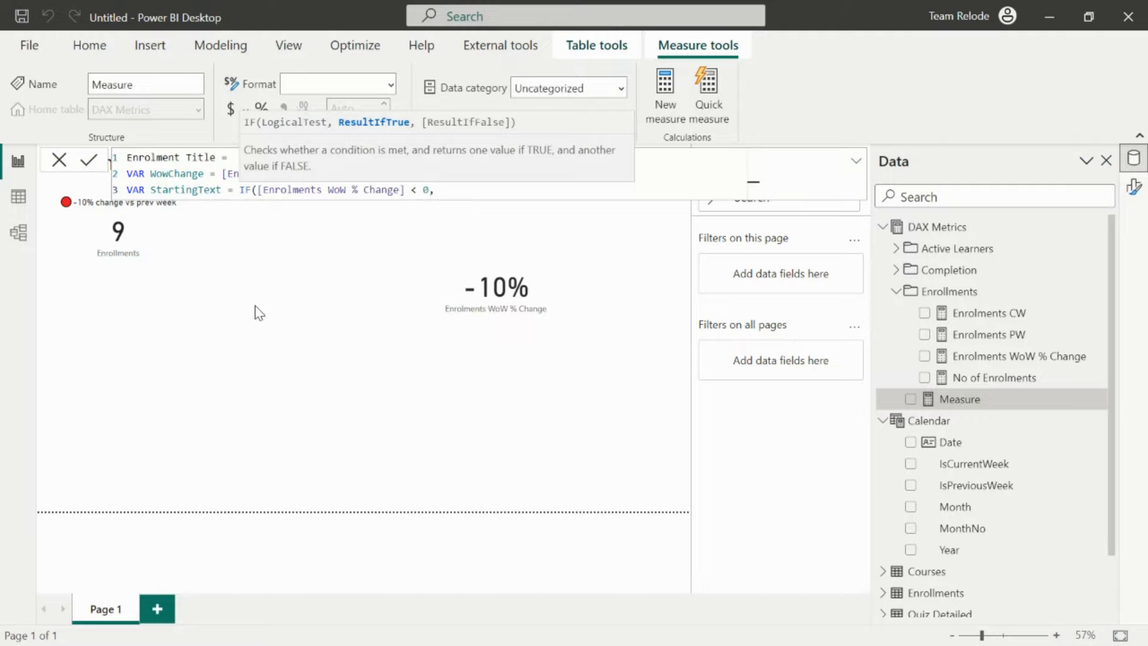
- Enter a red circle emoji in quotes as the IF function's result when true
text(")
key(super+period)
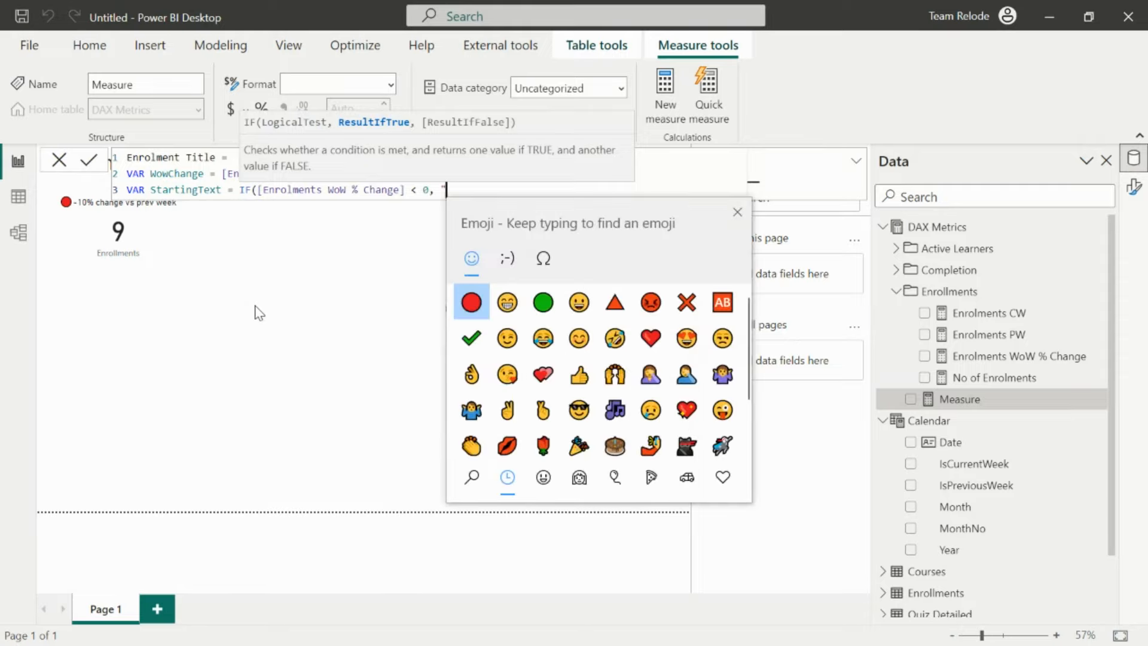
click(470, 302)
text(")
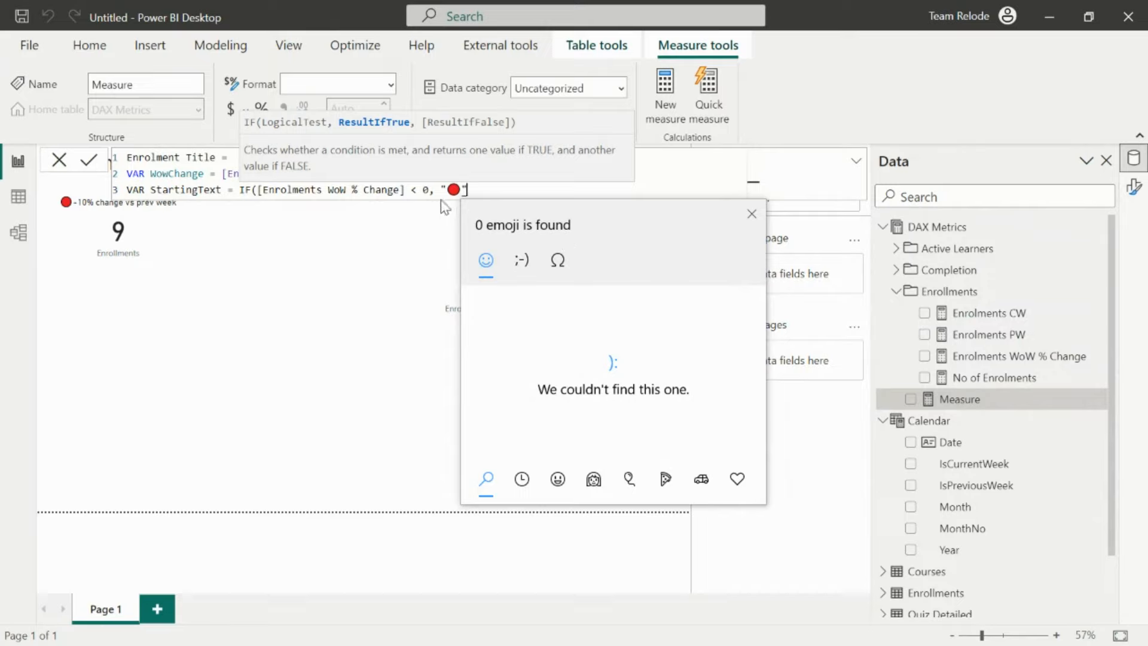
click(464, 190)
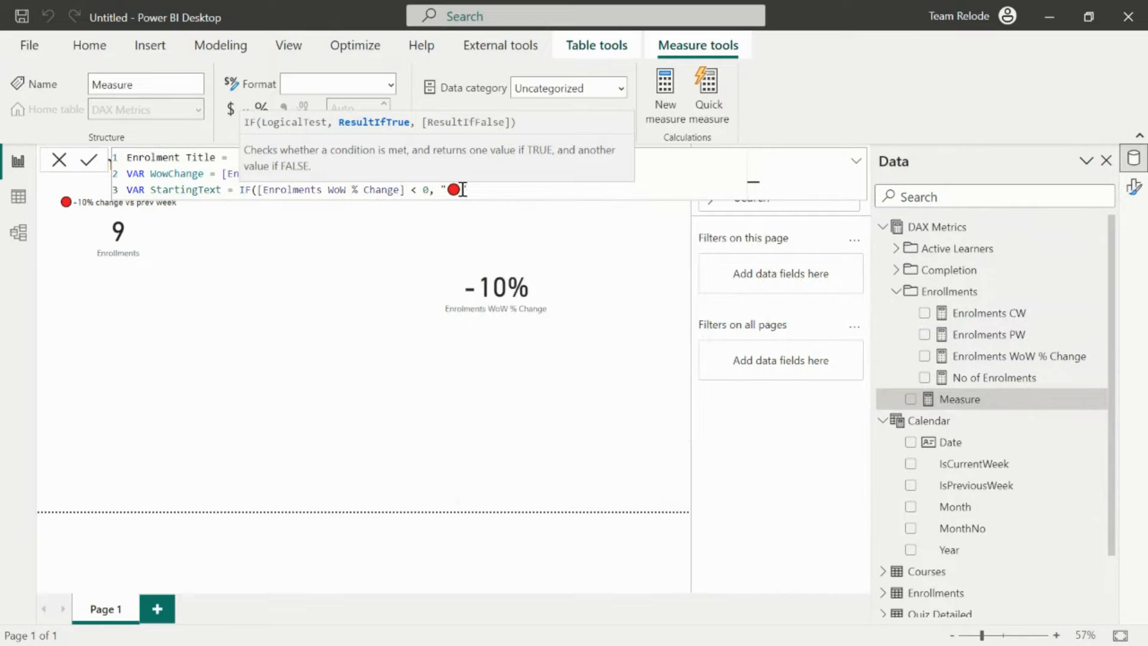
click(463, 190)
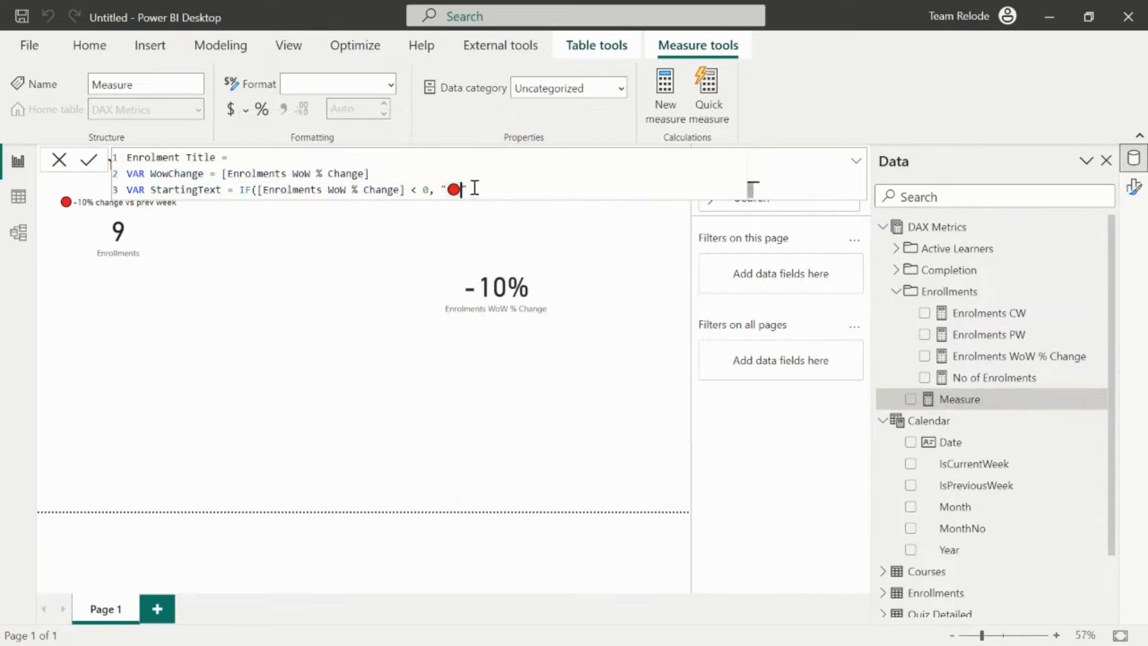
text(change )
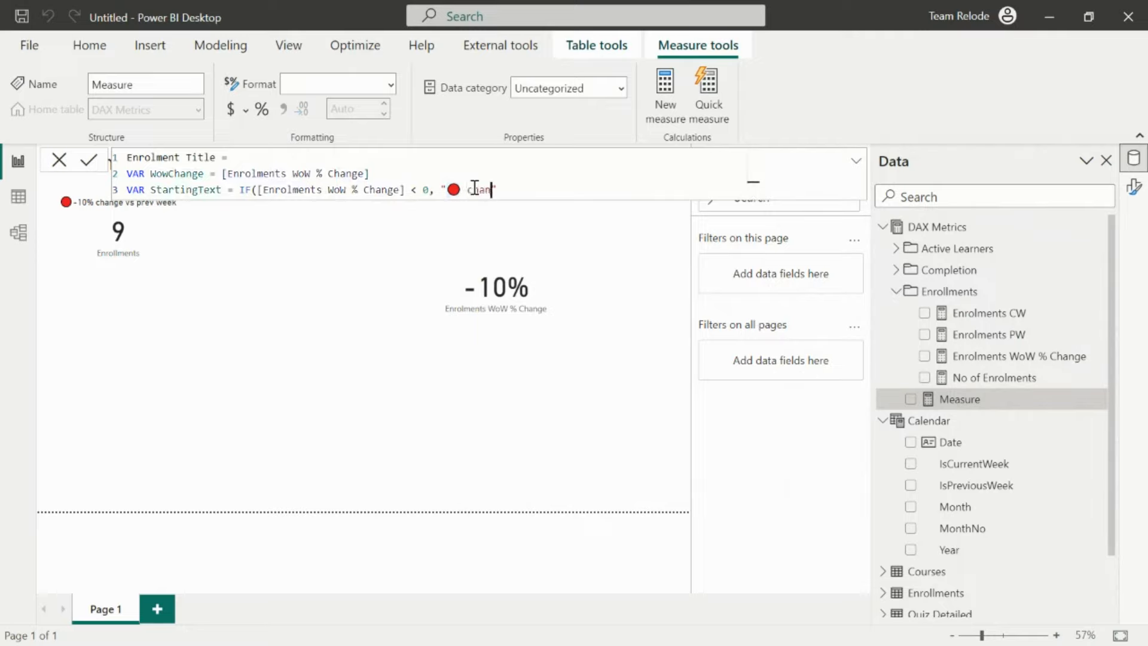
text(vs)
click(545, 190)
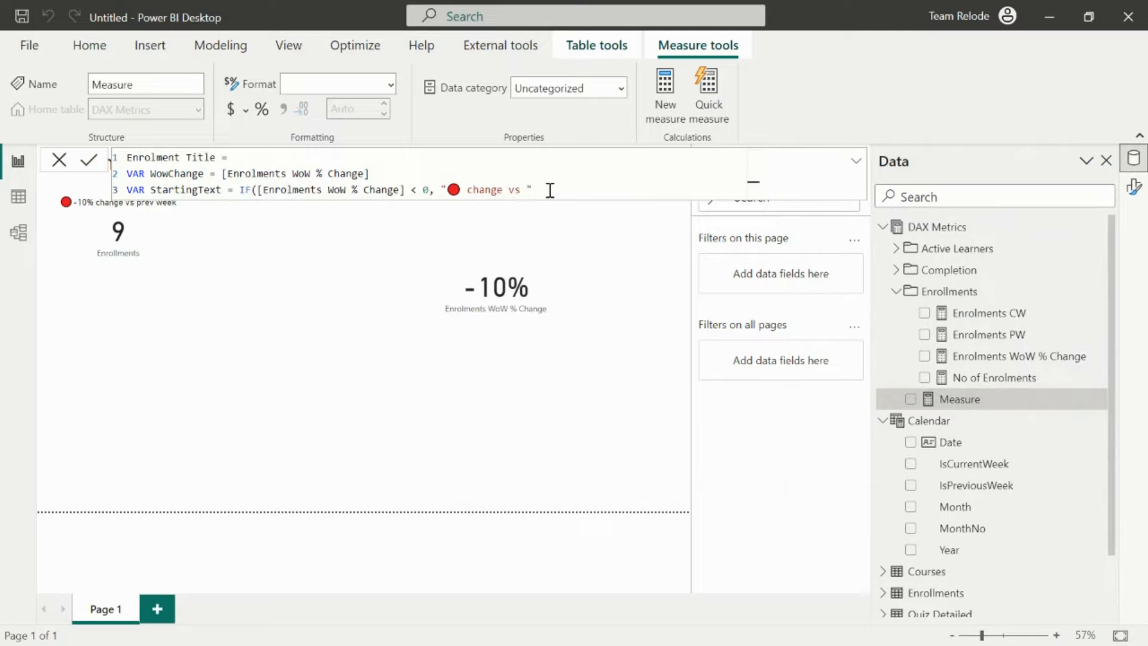
key(BackSpace)
key(BackSpace)
key(BackSpace)
key(BackSpace)
key(BackSpace)
key(BackSpace)
key(BackSpace)
key(BackSpace)
key(BackSpace)
key(BackSpace)
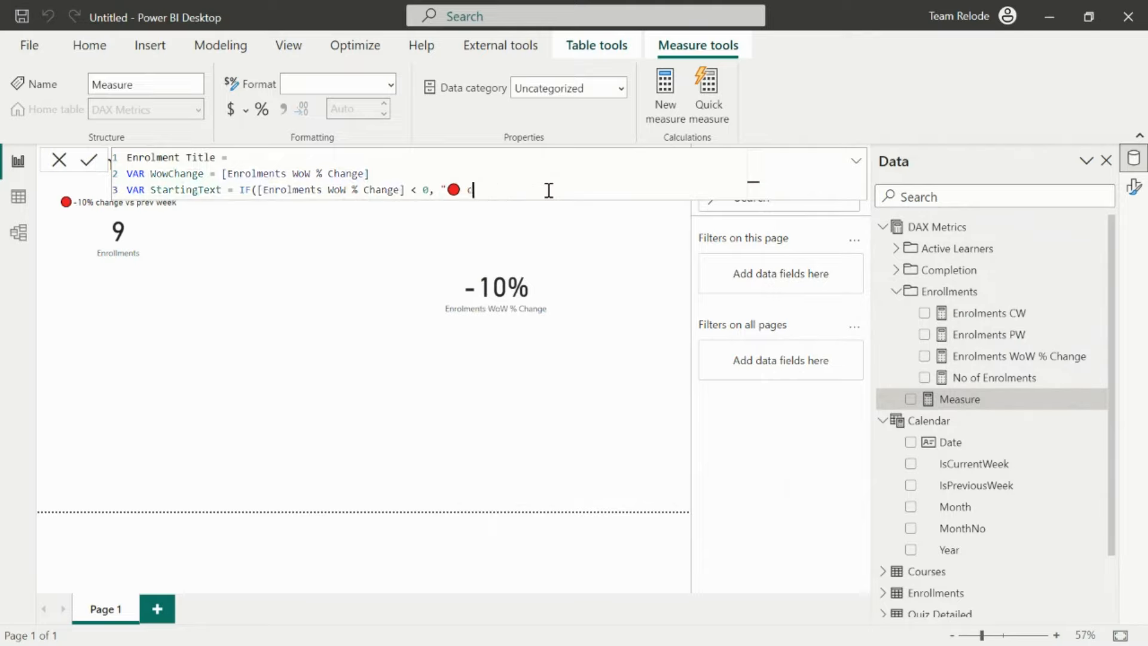
text(",)
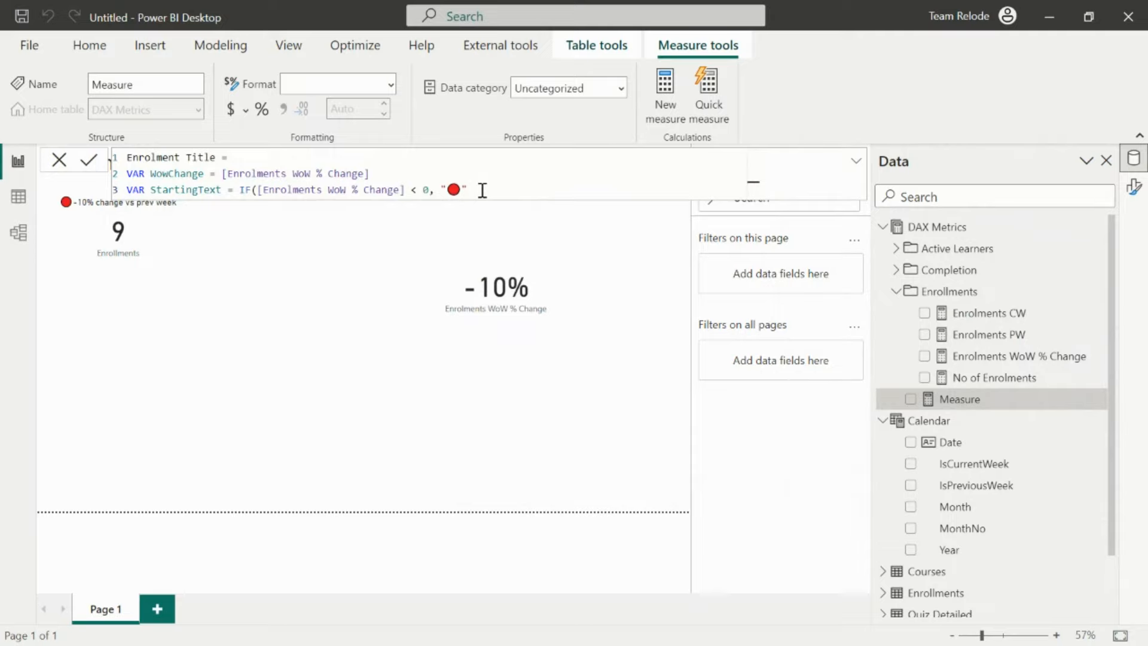
- Add a green circle emoji in quotes as the result when false and close the IF function
text(,)
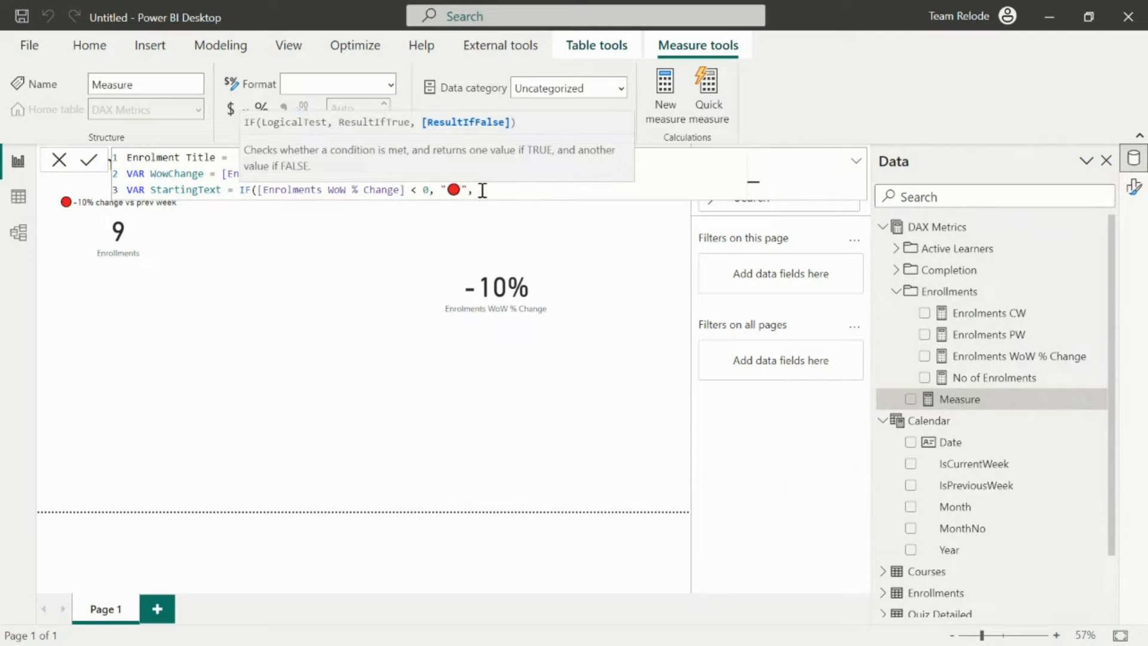
key(super+period)
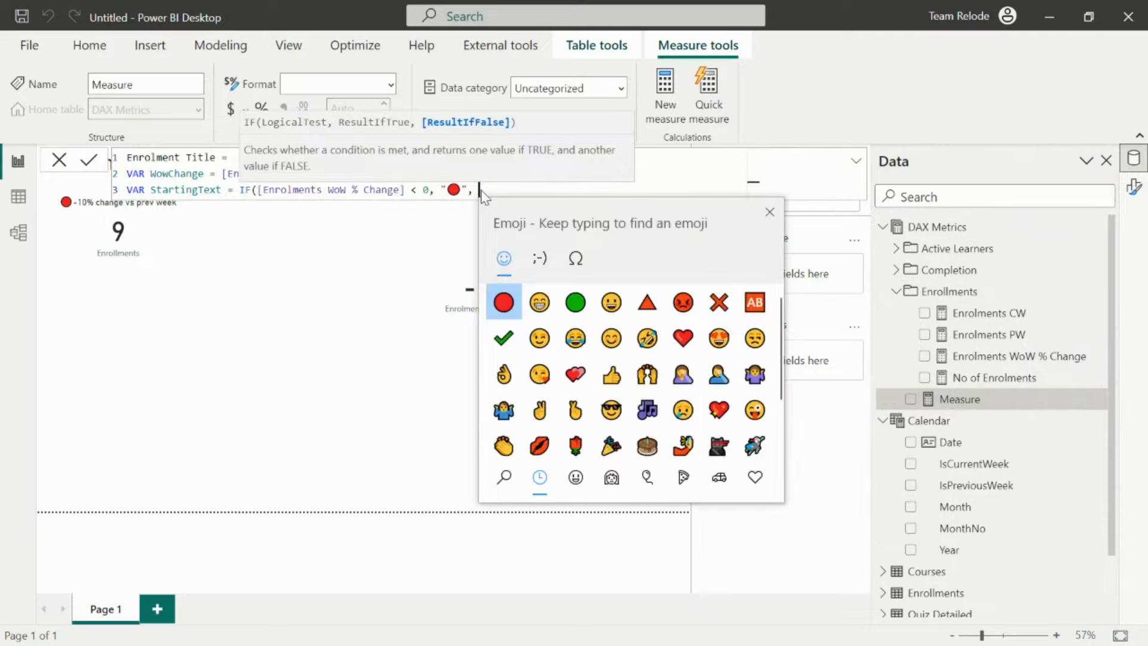
click(574, 301)
text(")
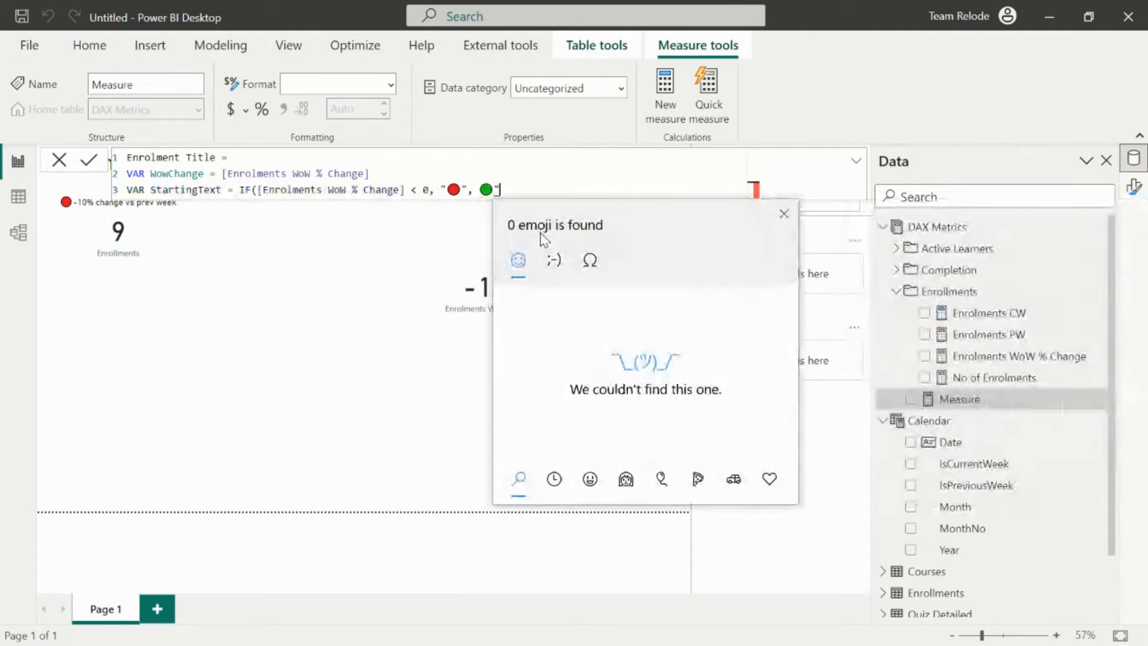
key(Escape)
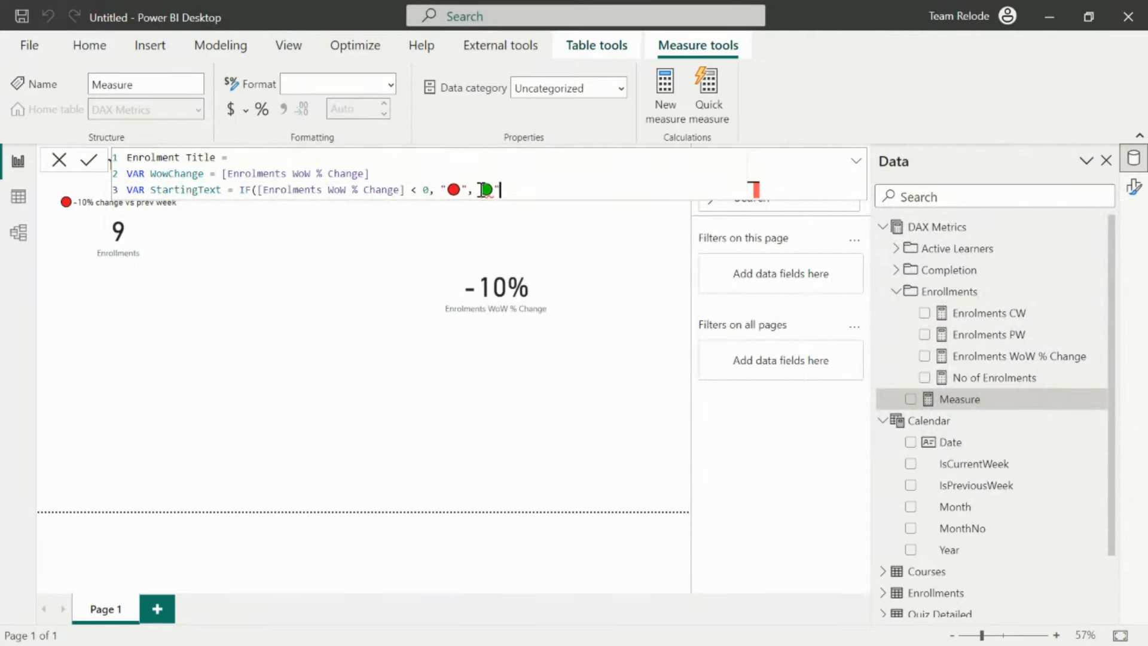
text(")
click(530, 180)
click(528, 190)
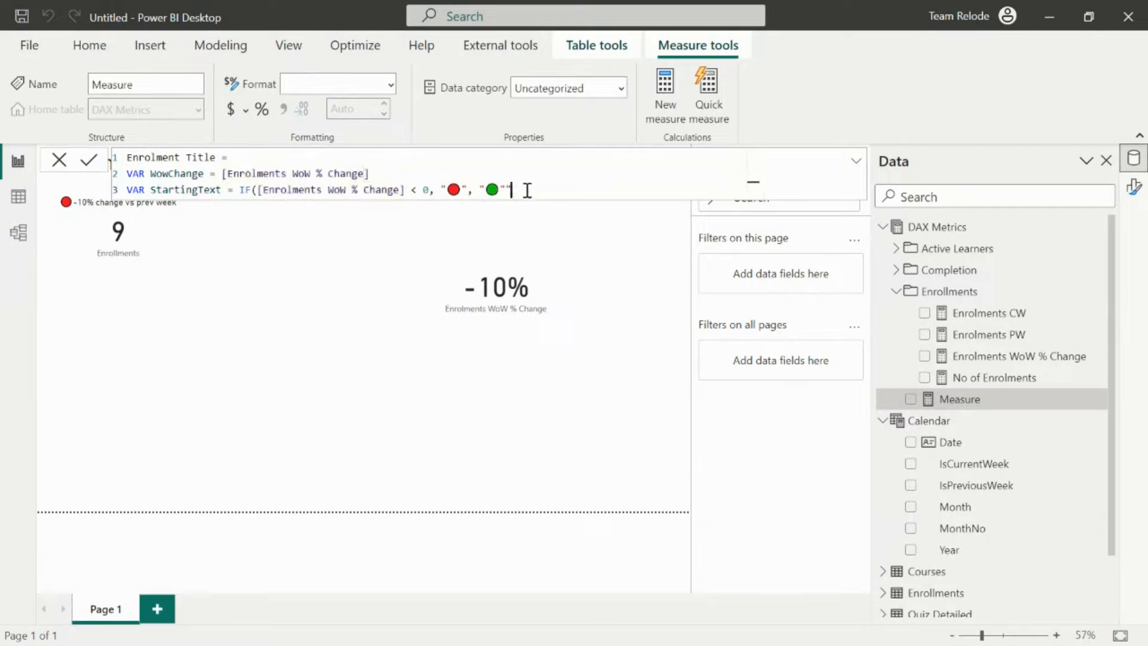
key(BackSpace)
text())
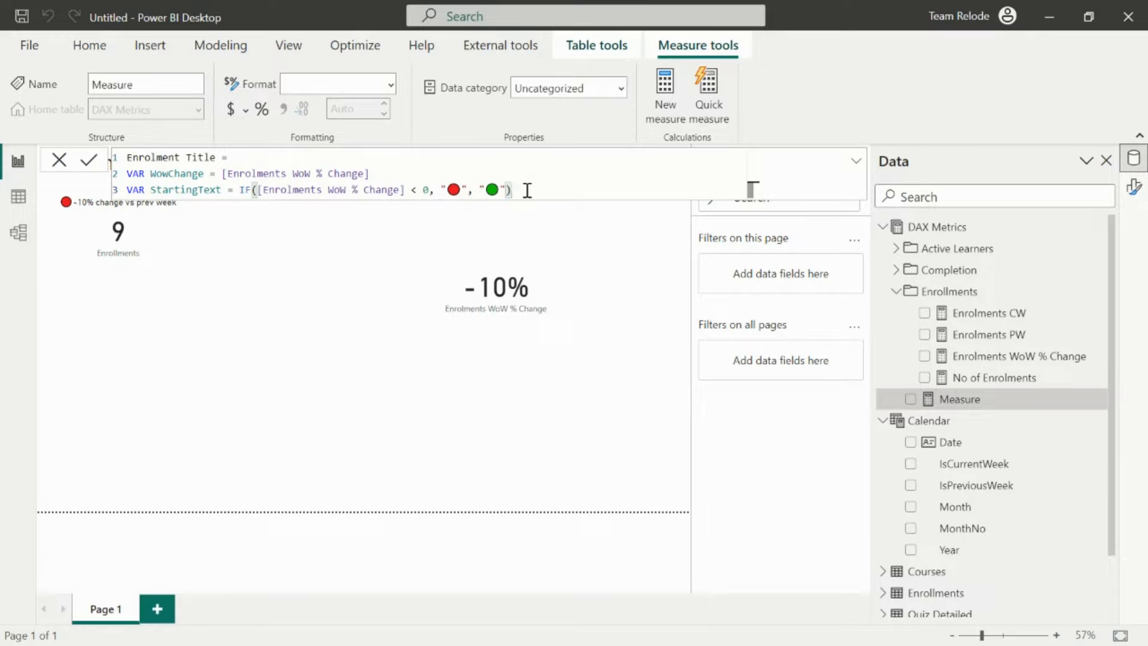
- Declare a third variable EndingText on a new line of the formula, equal to "change vs prev week"
key(shift+Return)
text(VA)
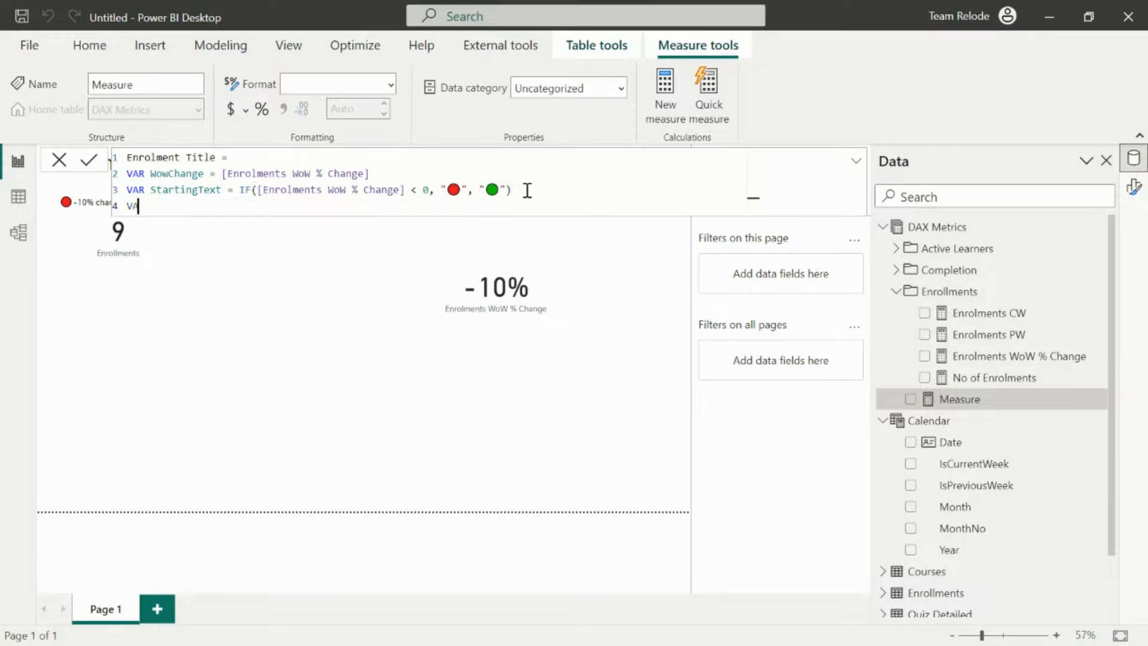
text(R EndingTet)
key(BackSpace)
key(BackSpace)
key(BackSpace)
text(Text)
text( = )
text(")
text(%)
key(BackSpace)
key(BackSpace)
text("change)
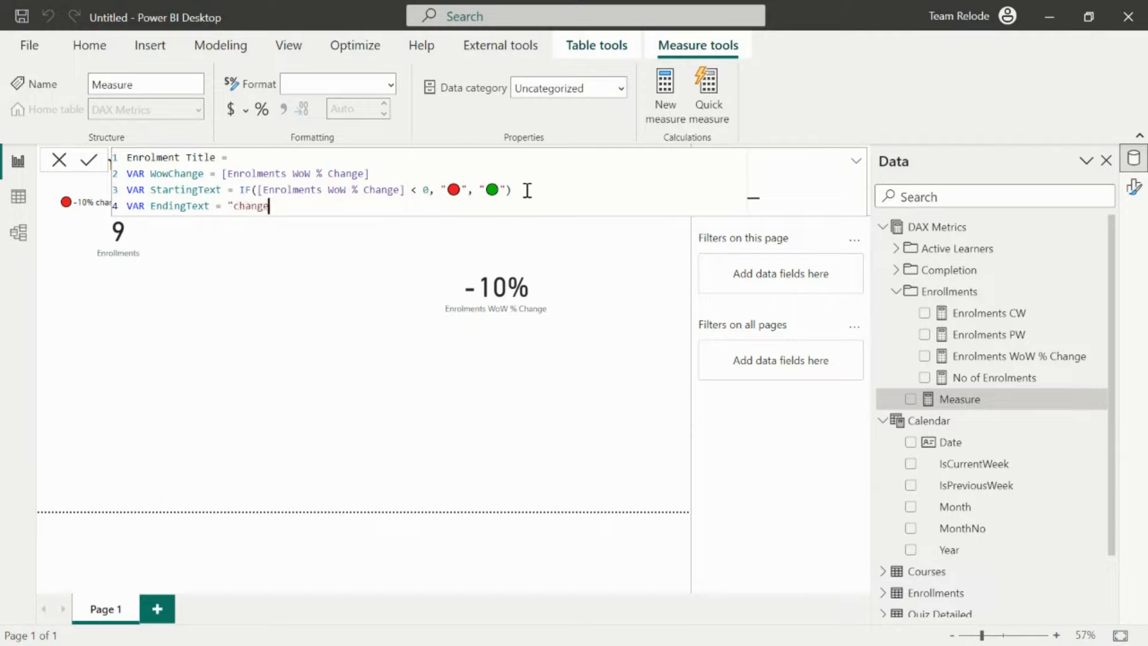
text( vs prev week")
- Leave a blank line and add a RETURN statement that joins StartingText & WowChange
key(shift+Return)
key(shift+Return)
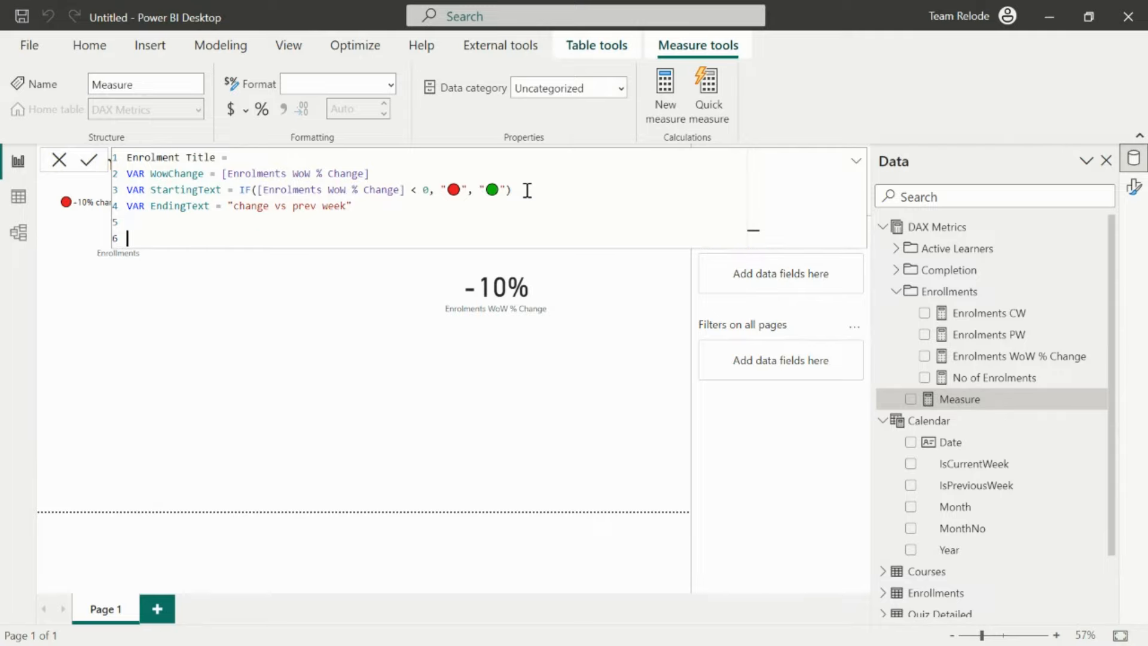
text(RETURN star)
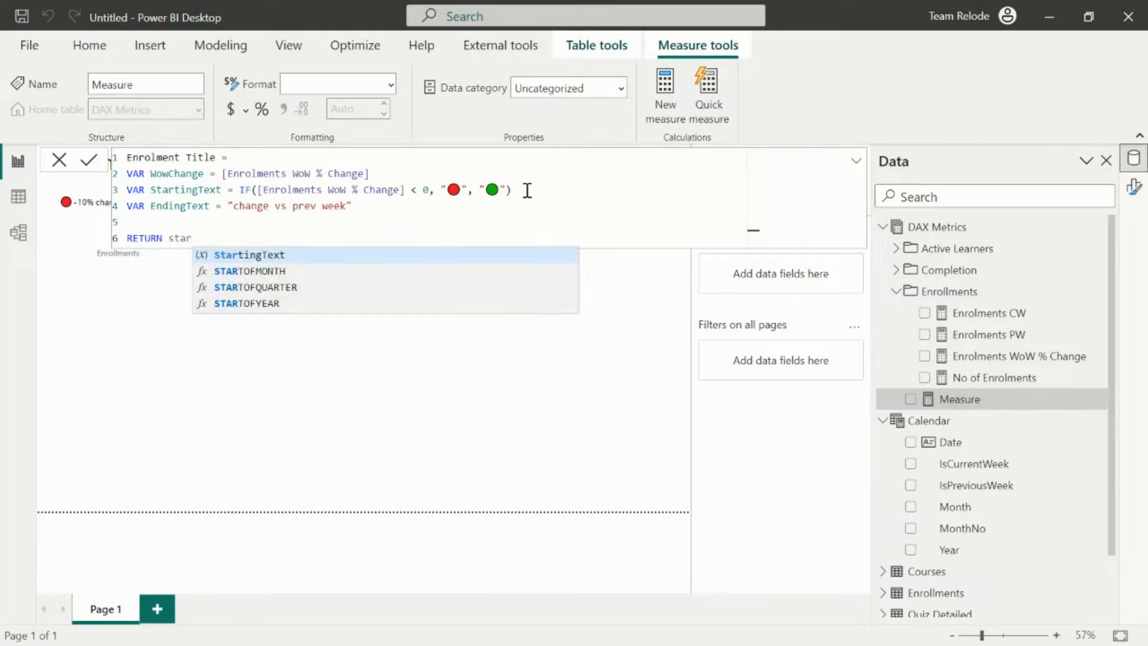
key(Tab)
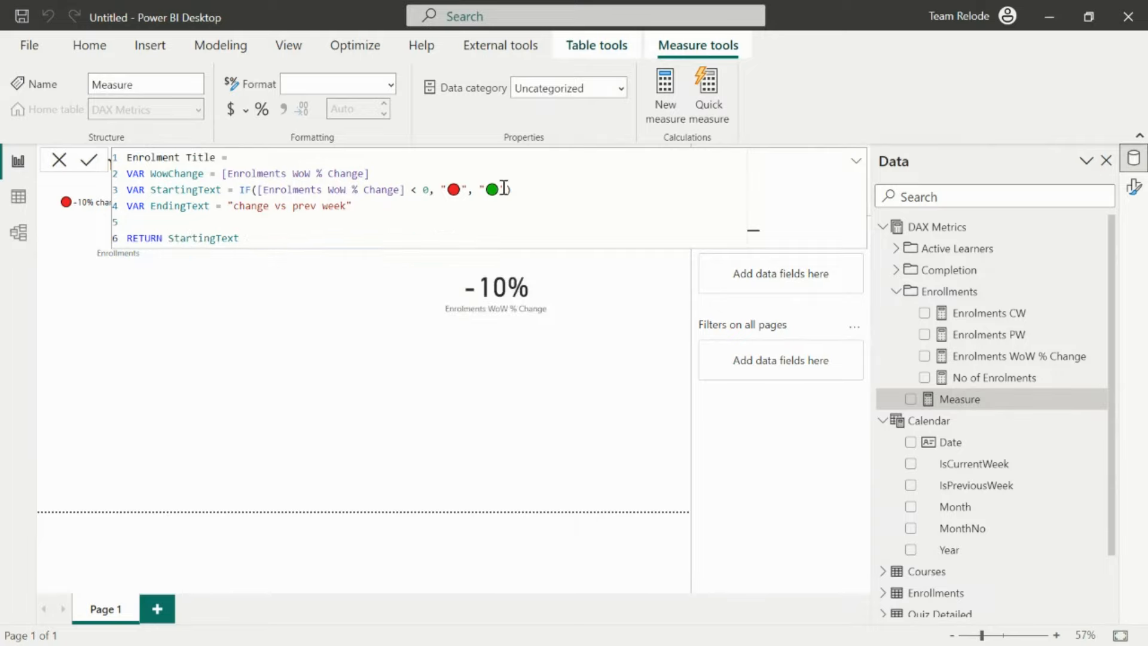
drag(510, 189, 124, 191)
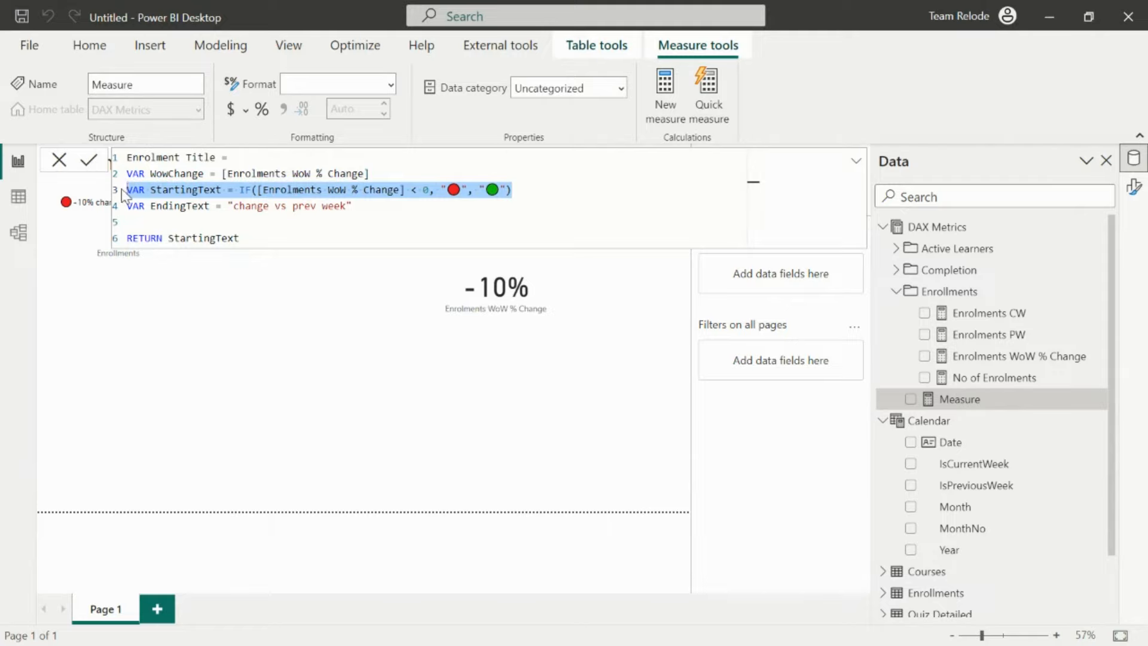
click(254, 240)
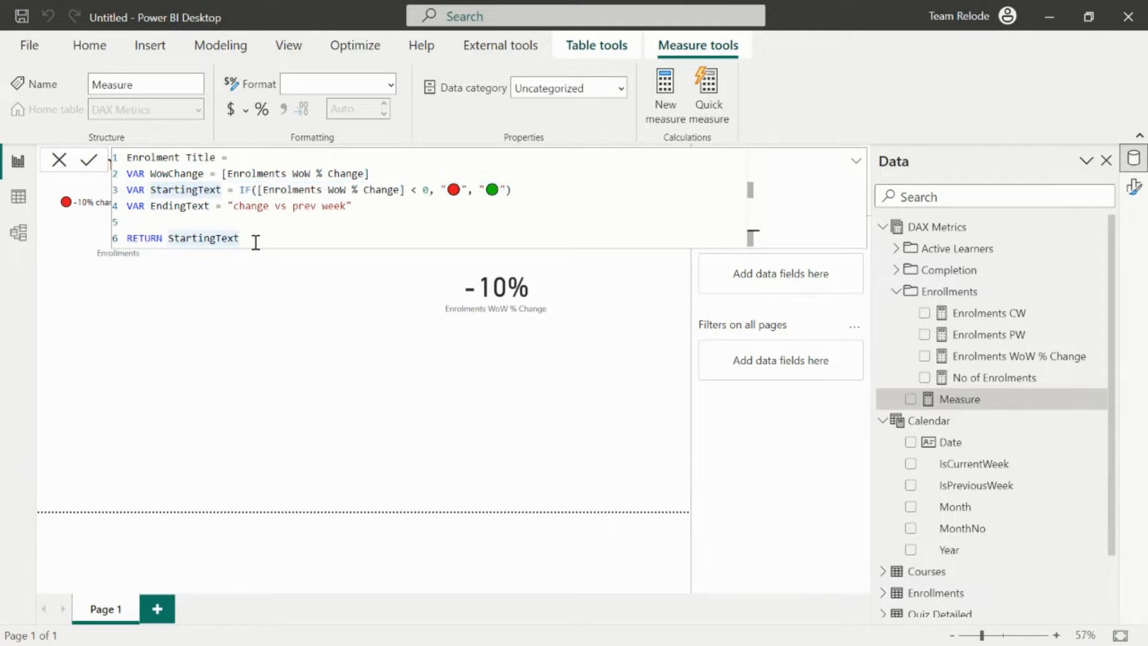
text(&)
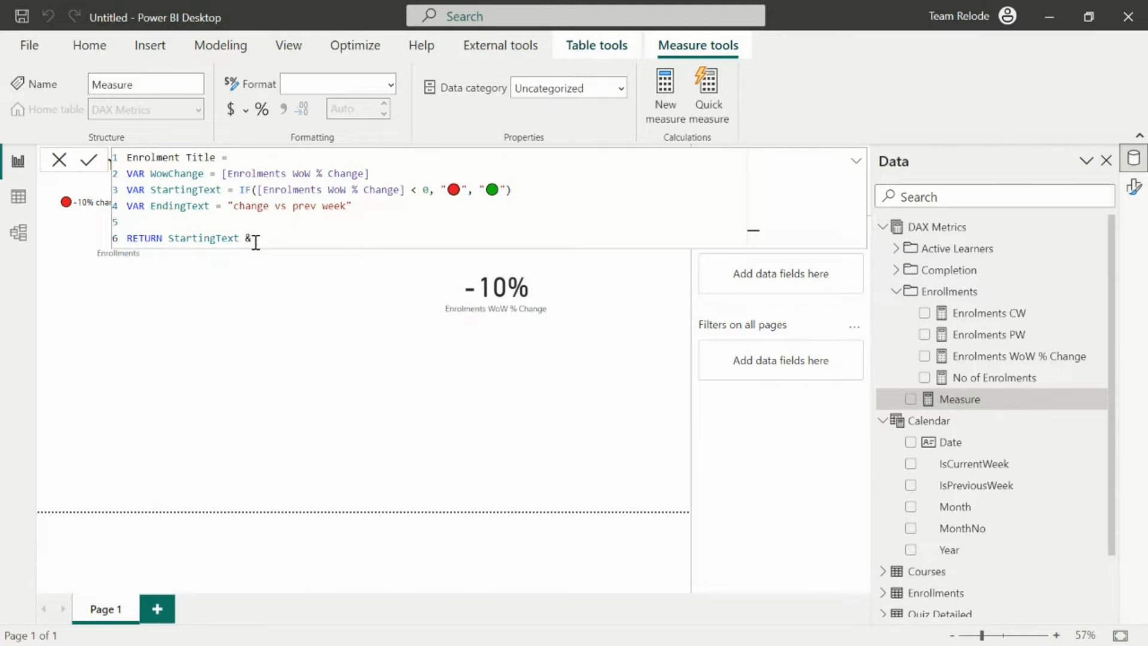
text( Wow)
key(Tab)
- Append & EndingText to the RETURN expression, commit the Enrolment Title measure and collapse the formula editor
drag(371, 173, 151, 177)
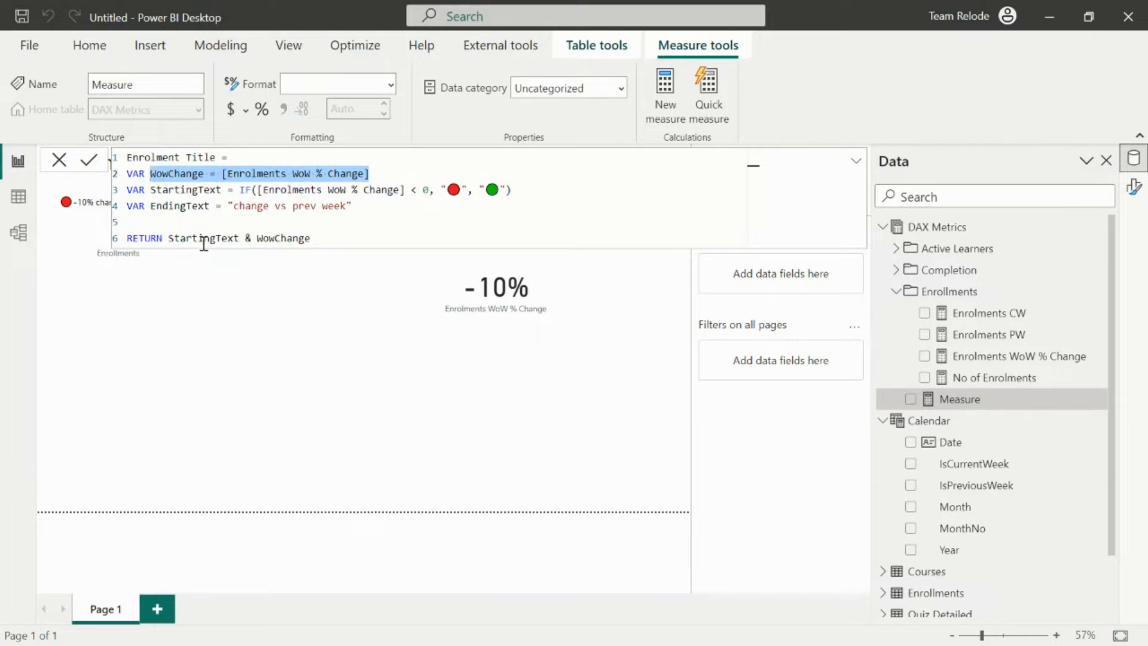
click(332, 239)
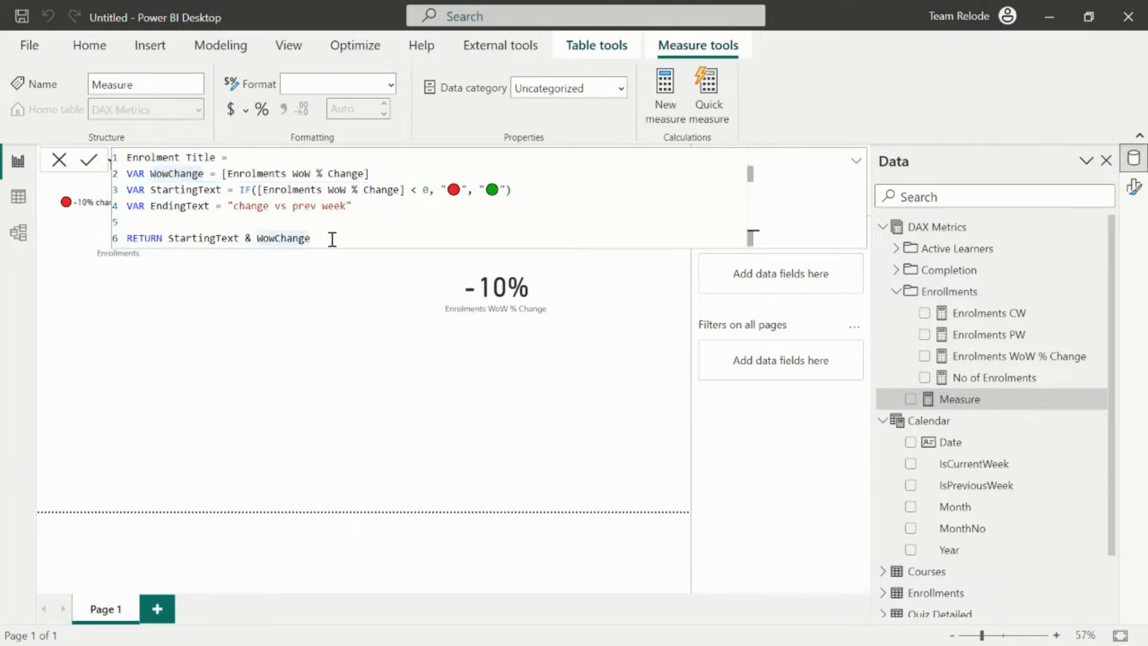
text(& )
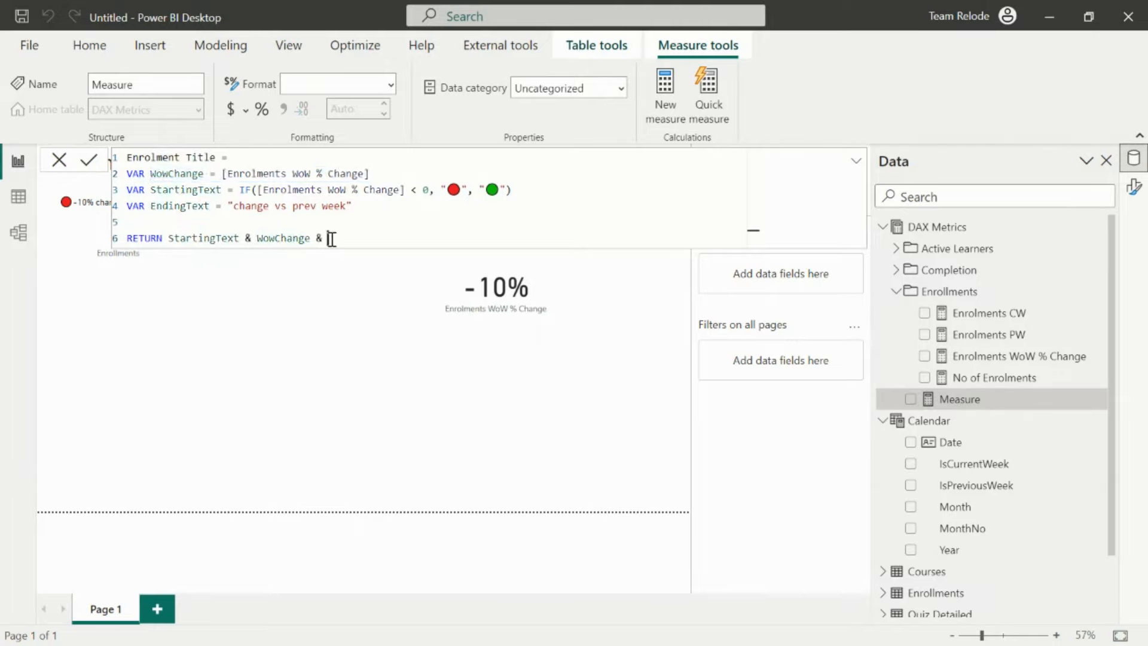
text(Endi)
key(Tab)
click(88, 167)
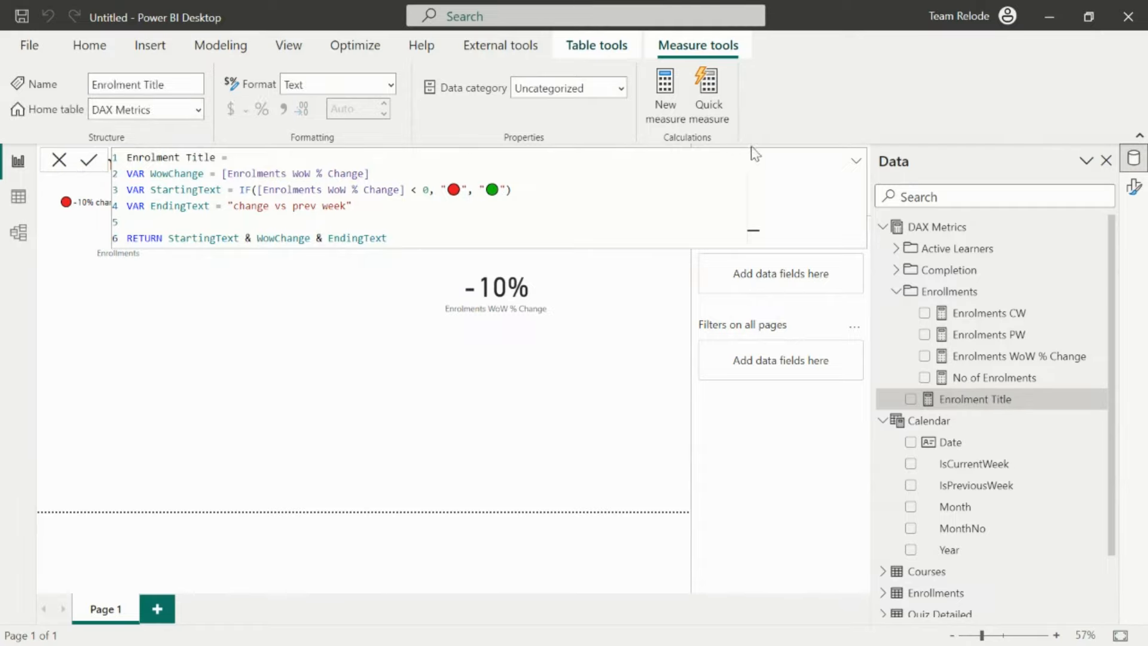
click(855, 165)
- Add a card showing the Enrolment Title measure and place it in the open area to the lower right of the Enrollments card
click(91, 48)
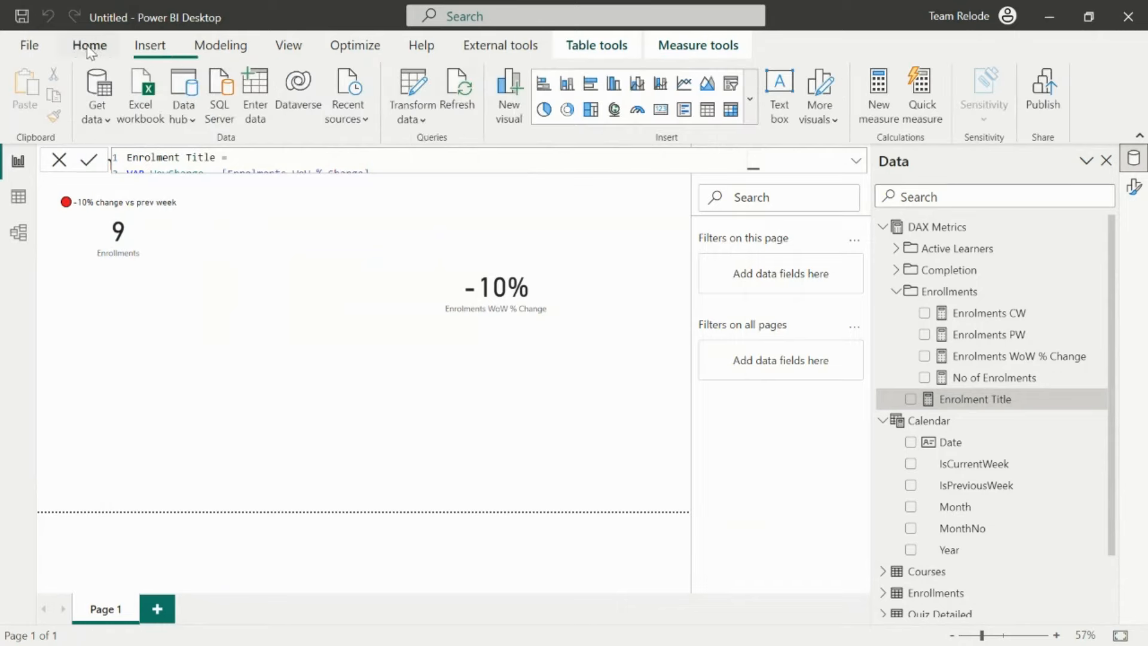
click(556, 366)
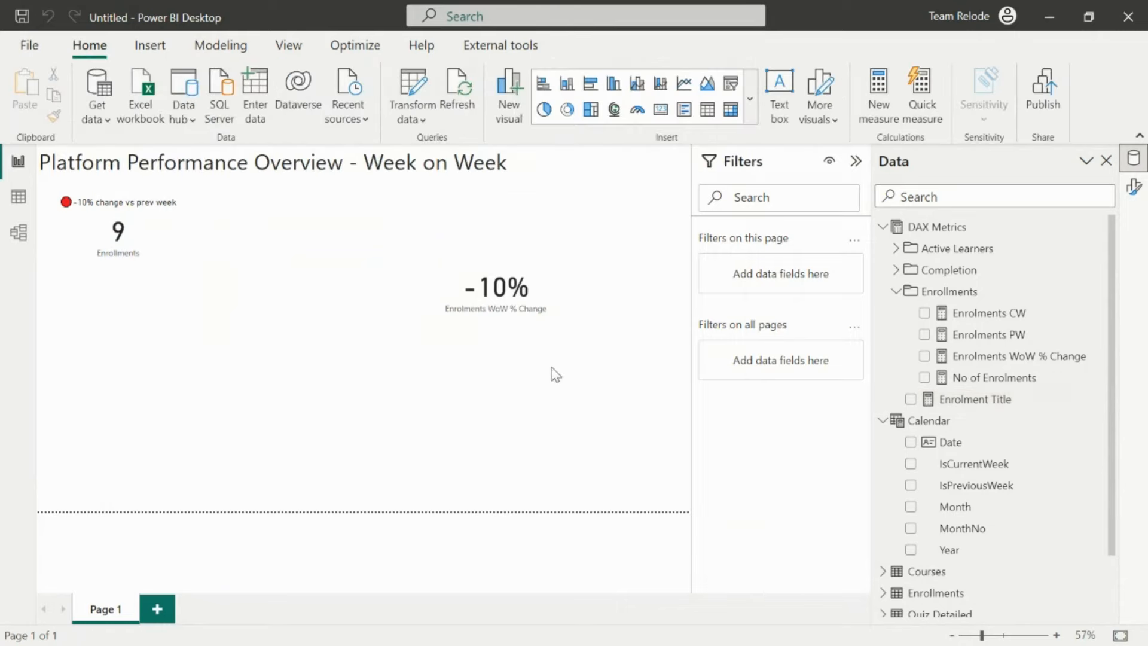
click(661, 109)
drag(583, 348, 256, 354)
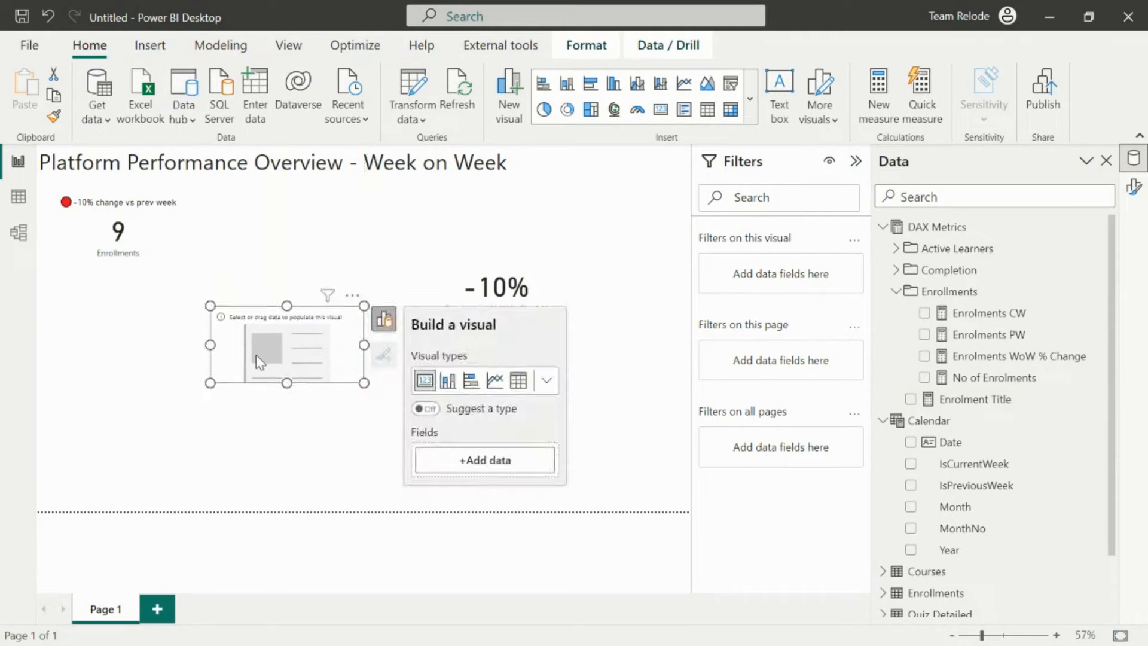
click(911, 399)
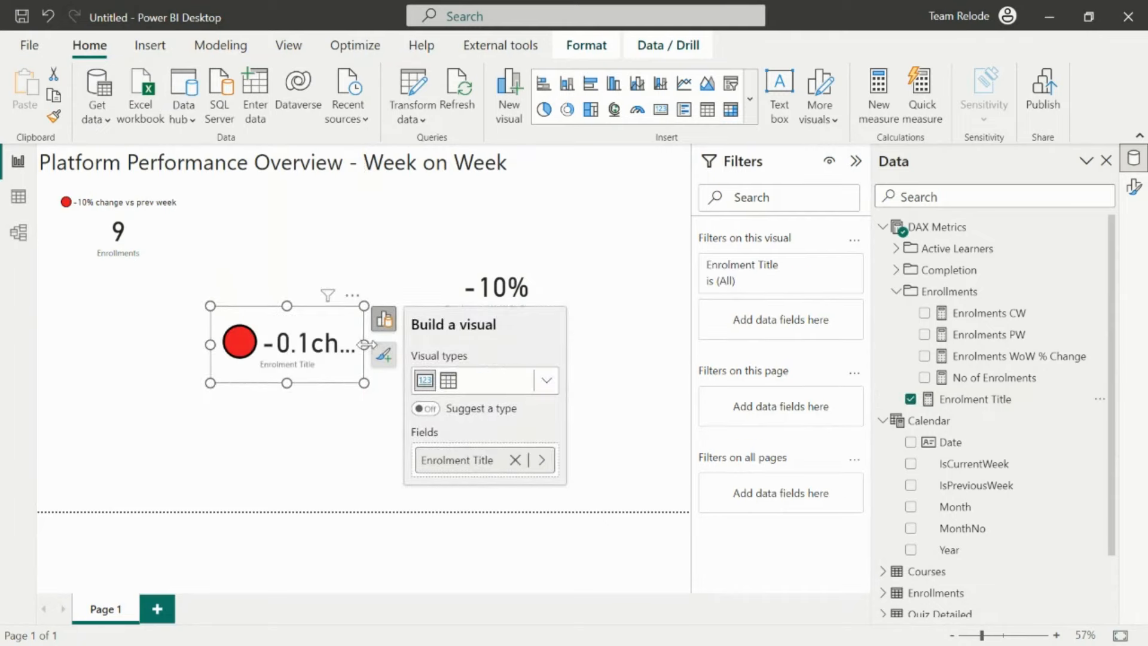
- Widen the Enrolment Title card until its whole text fits and move it further left and slightly down on the page
drag(364, 345, 614, 370)
click(589, 362)
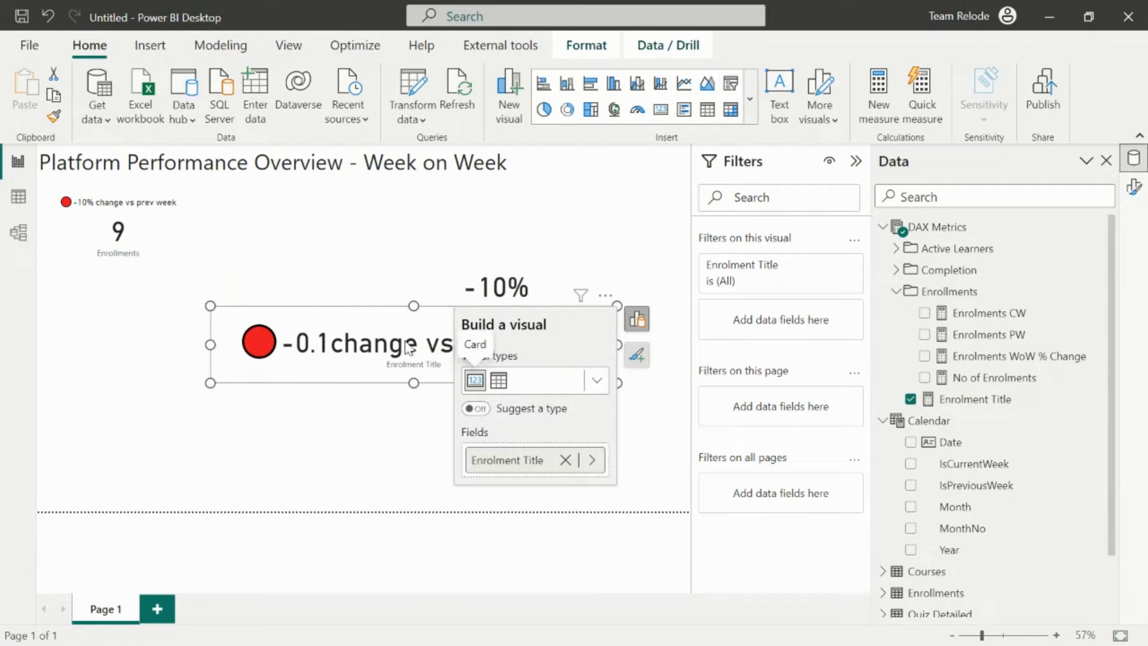
drag(404, 354, 283, 376)
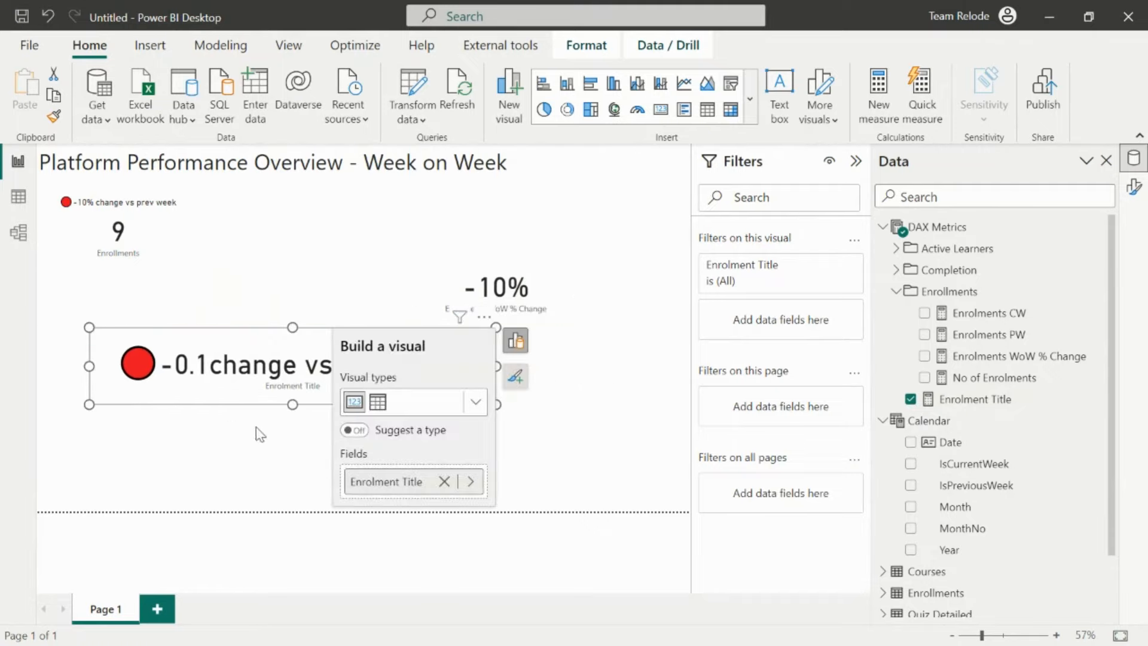
click(242, 478)
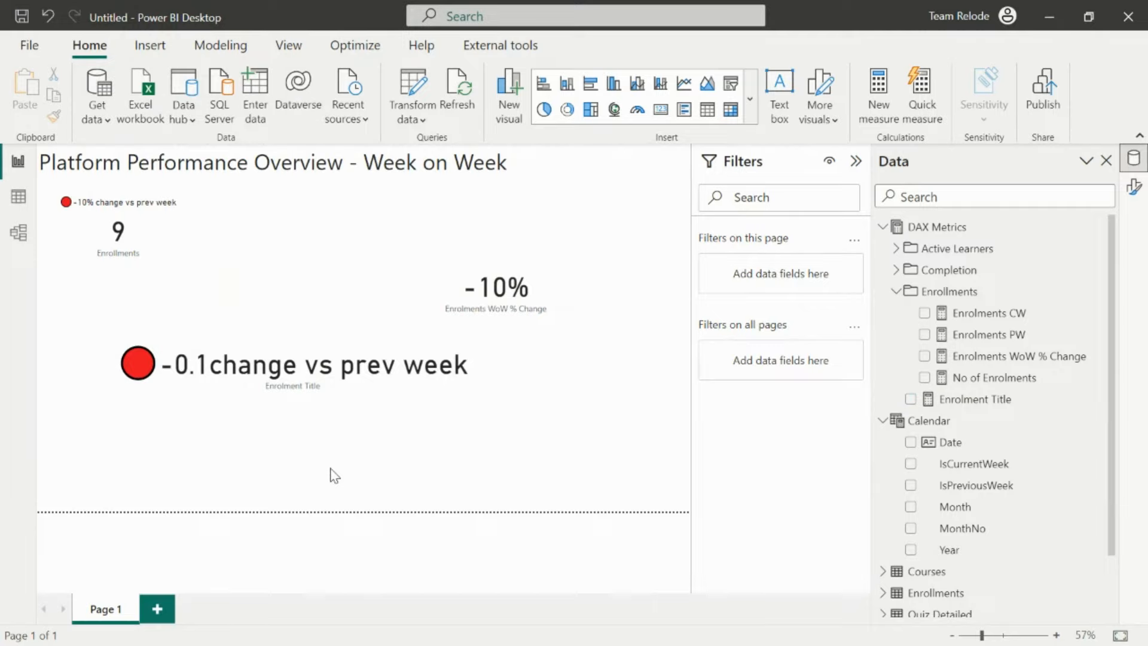
- In the Enrolment Title measure, start wrapping the WowChange reference [Enrolments WoW % Change] in a FORMAT function, up to the comma before the format argument
click(337, 371)
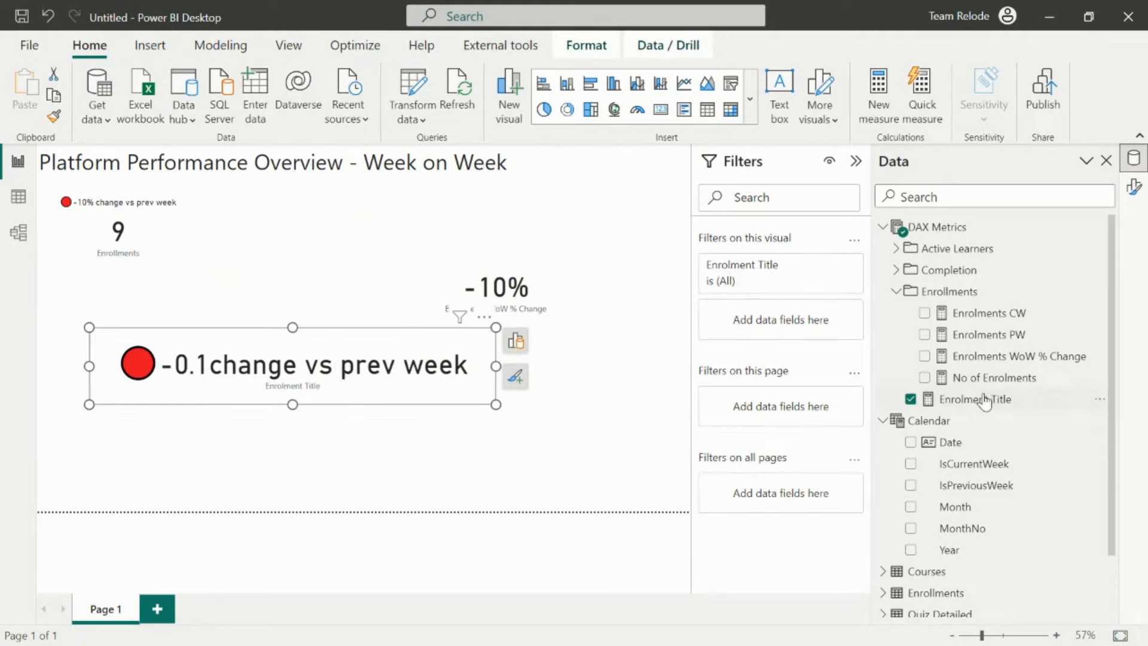
click(985, 399)
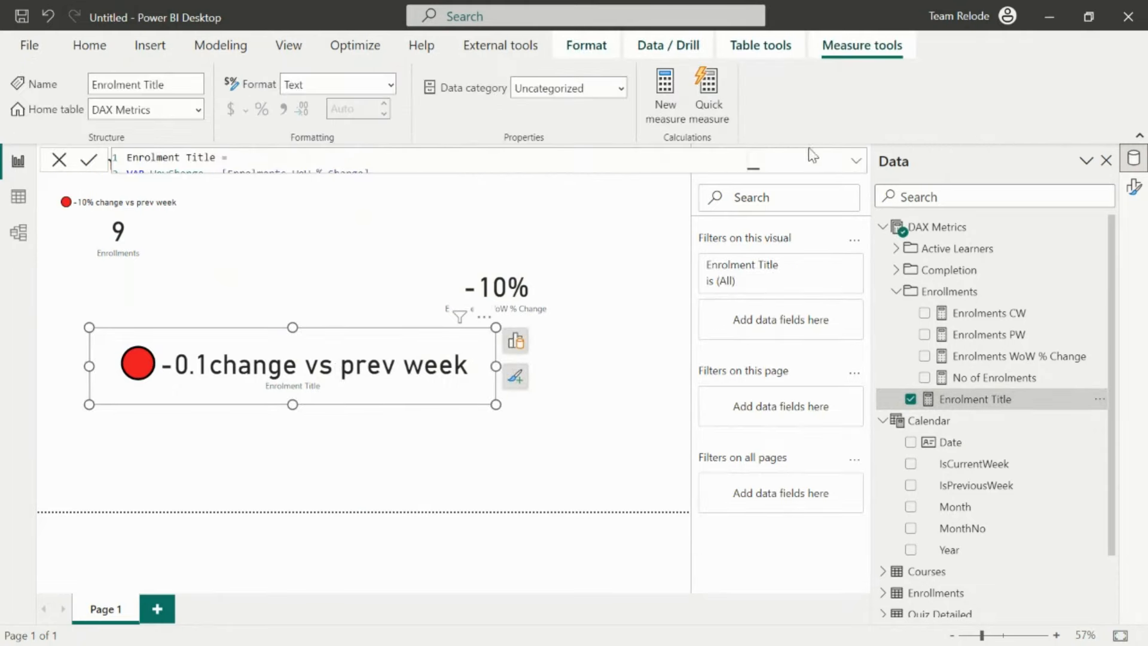
click(856, 160)
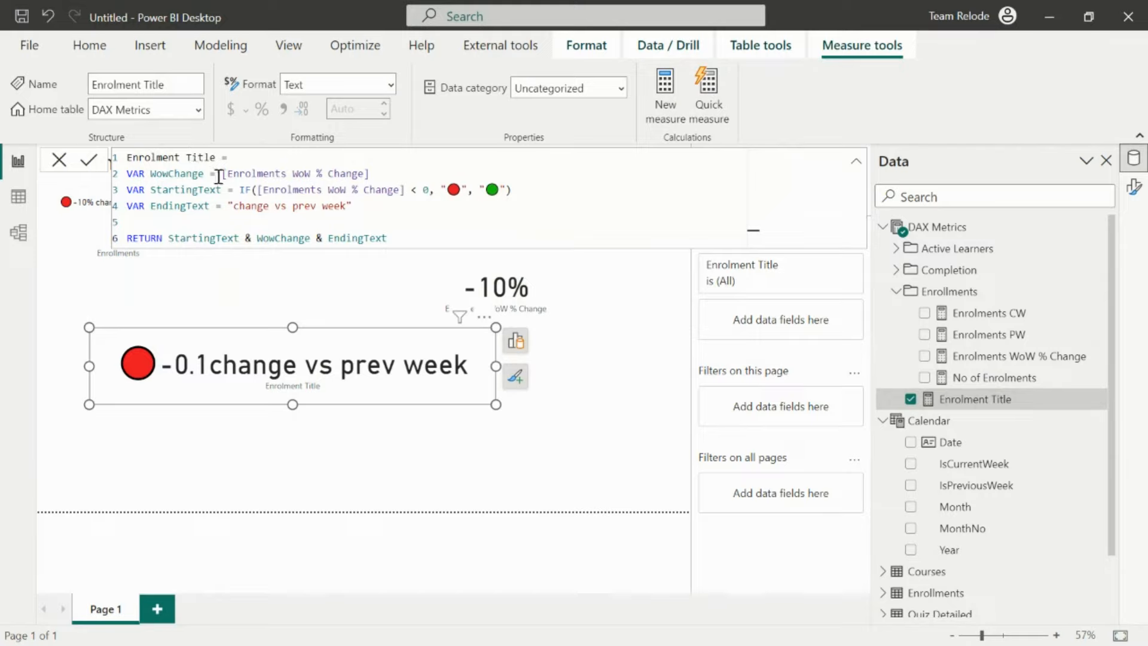
drag(223, 174, 380, 173)
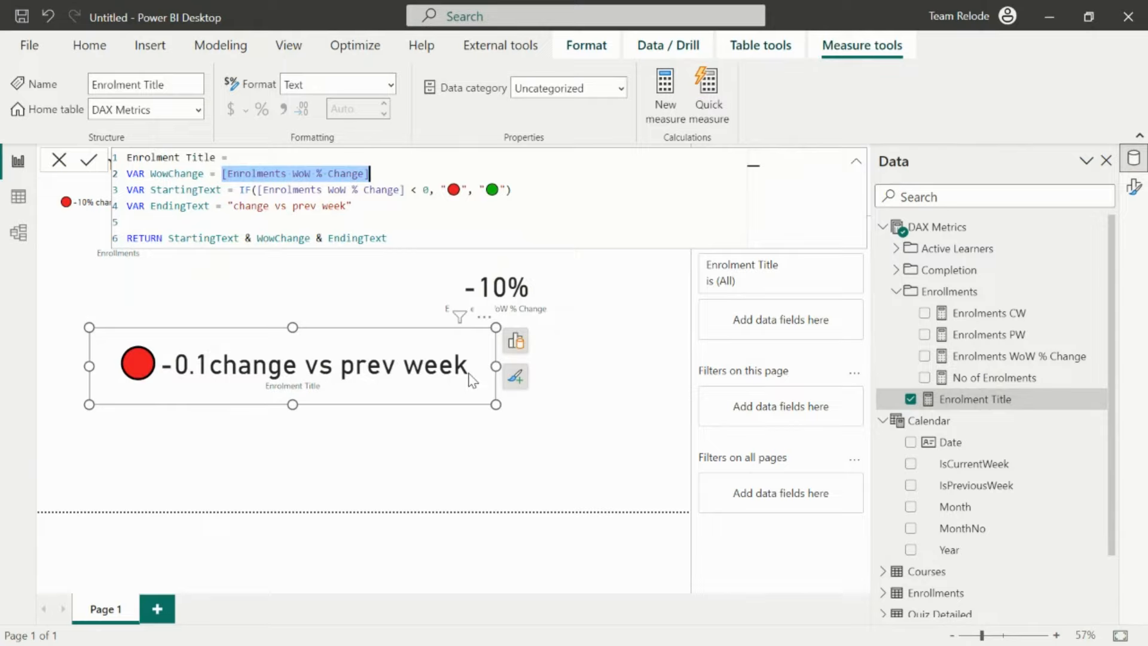
click(224, 174)
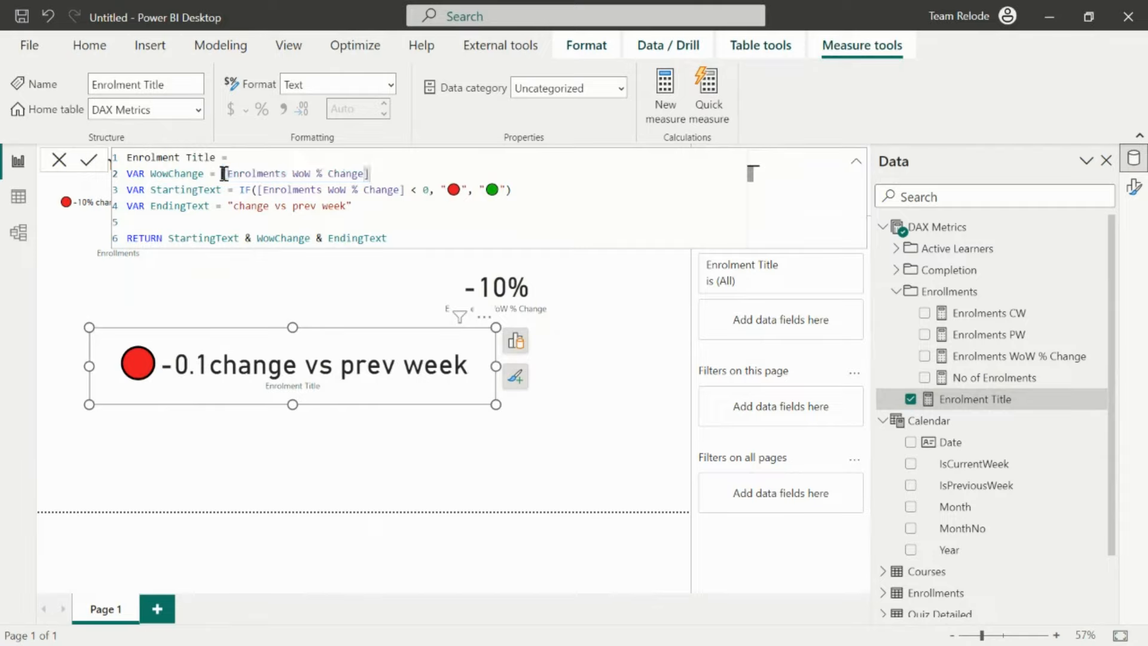
text(FORMAT()
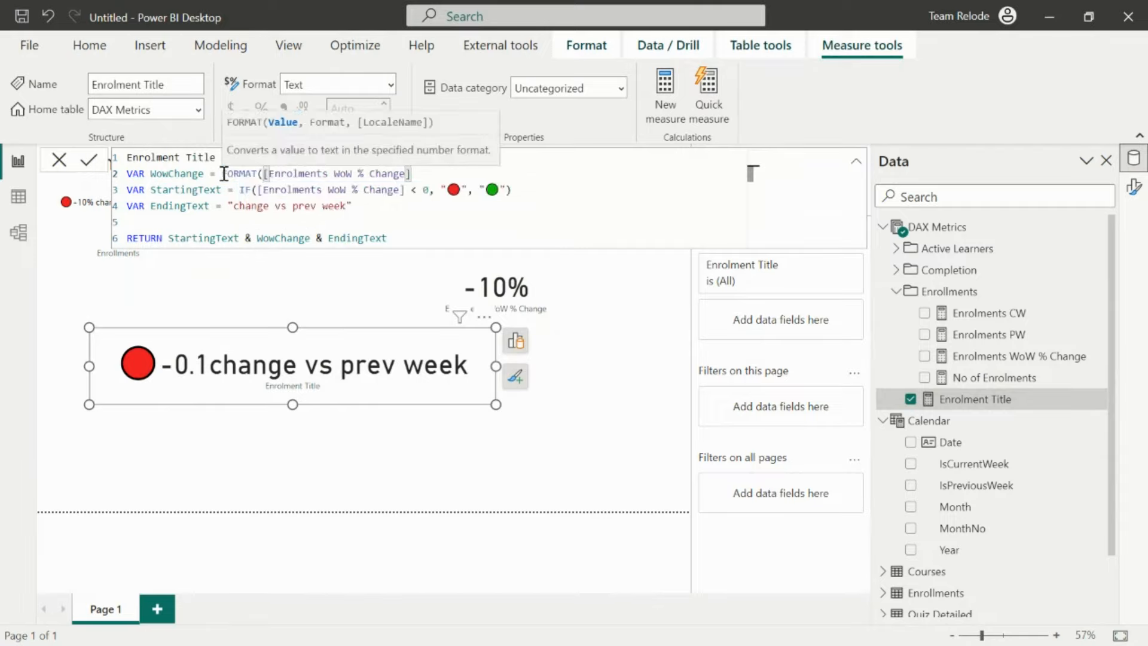
click(420, 178)
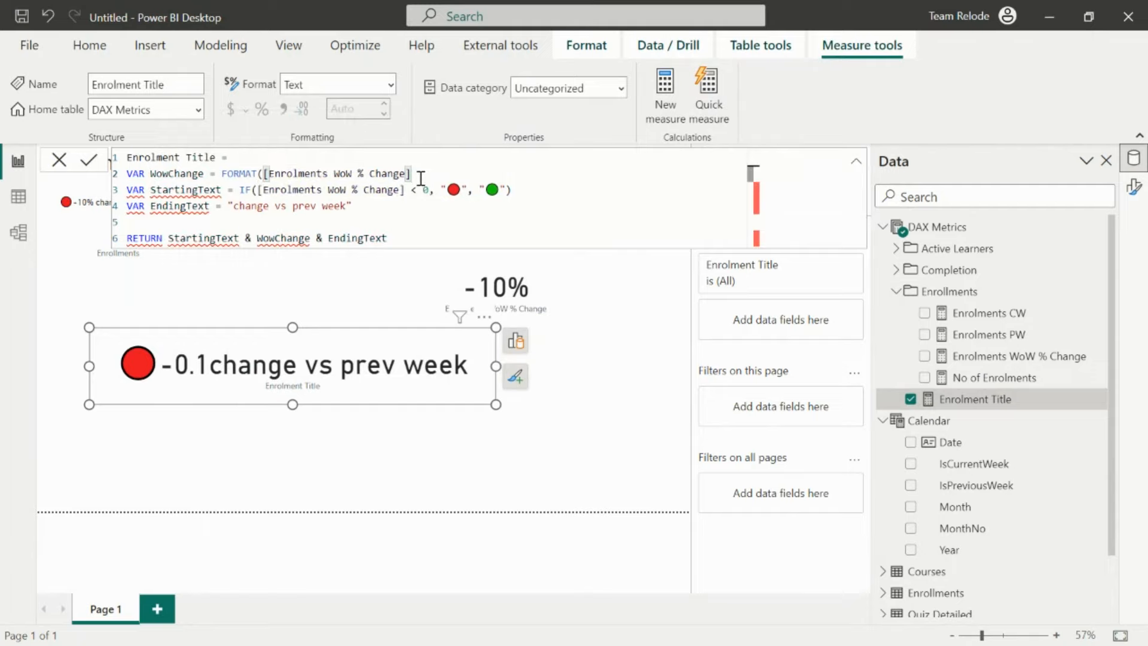
text(,)
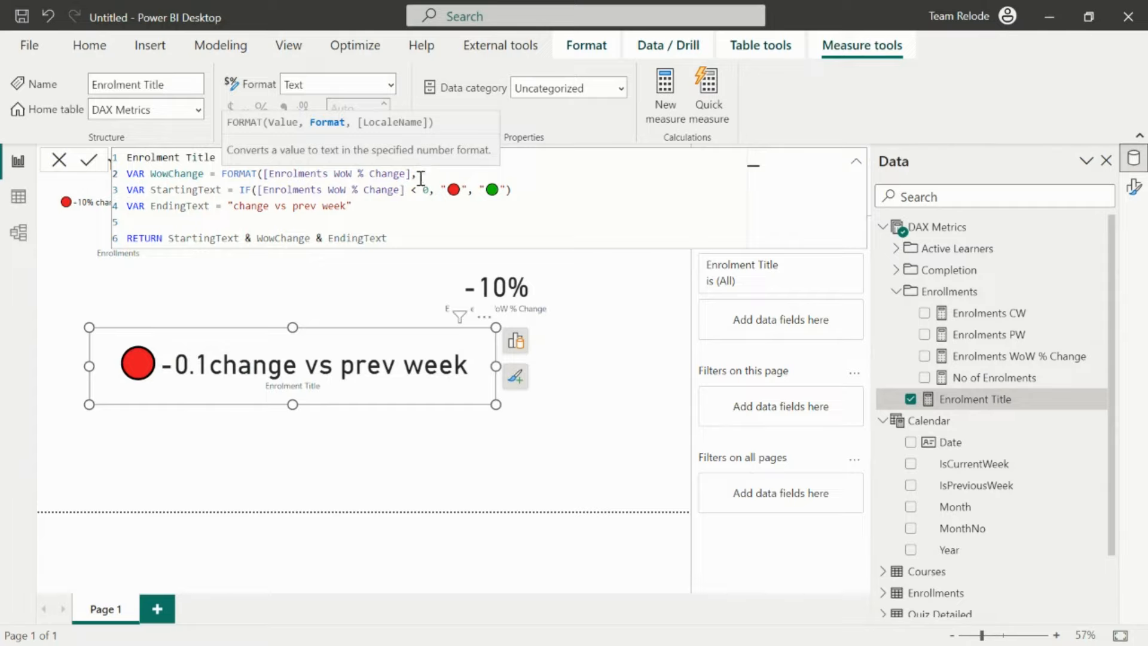
- Give FORMAT the format string "Percentage", close the parenthesis and commit the Enrolment Title measure
text("percentg)
key(BackSpace)
text(age")
click(436, 175)
key(BackSpace)
text(P)
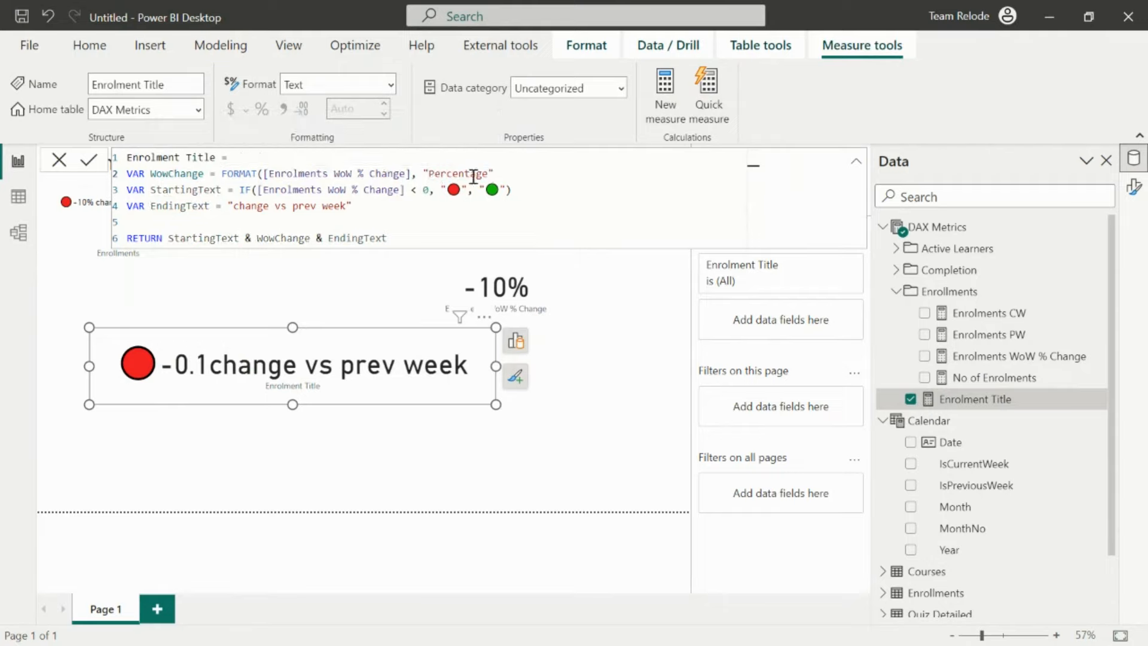
text())
click(90, 162)
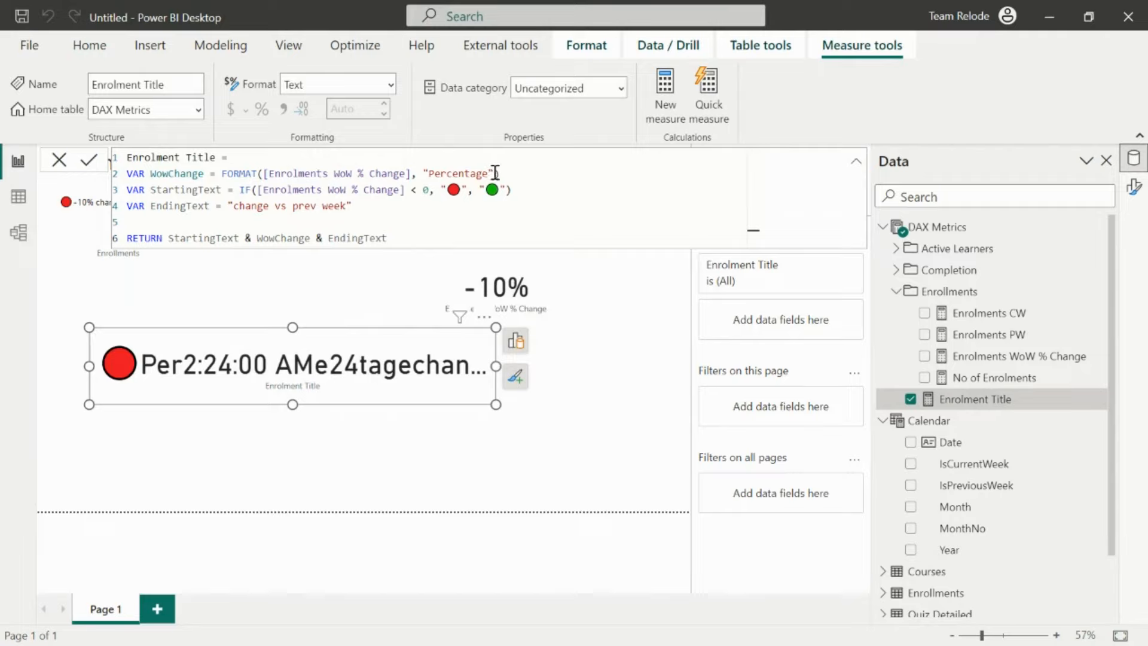
- Replace the format string in the WowChange variable with "#.0%" and commit the measure
drag(488, 173, 432, 172)
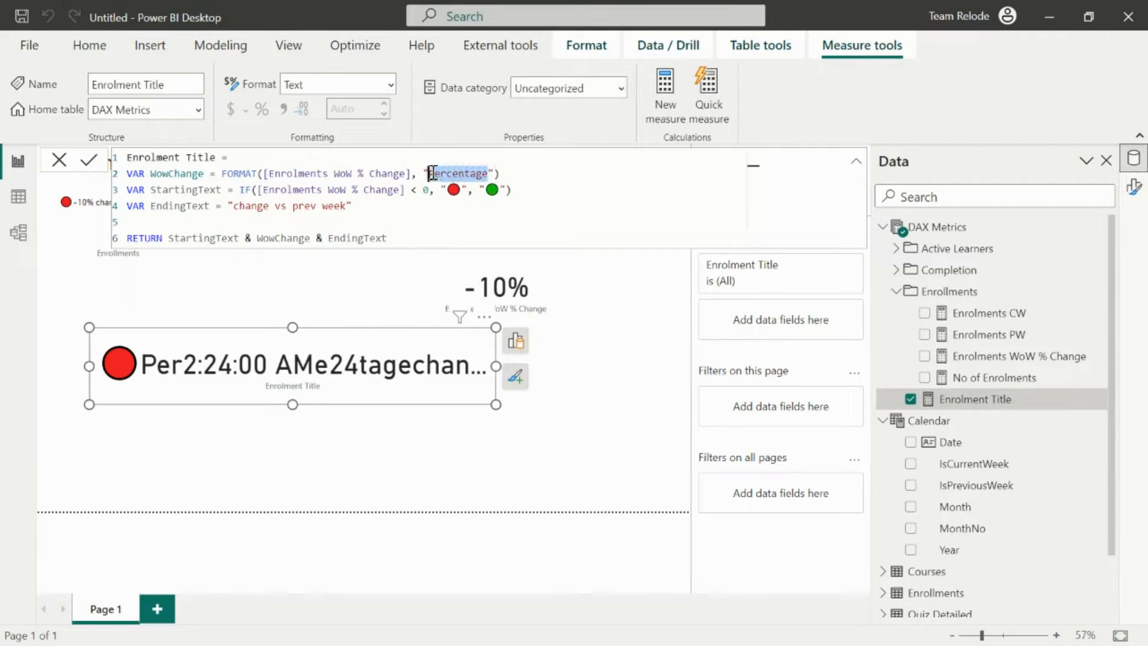
text(#)
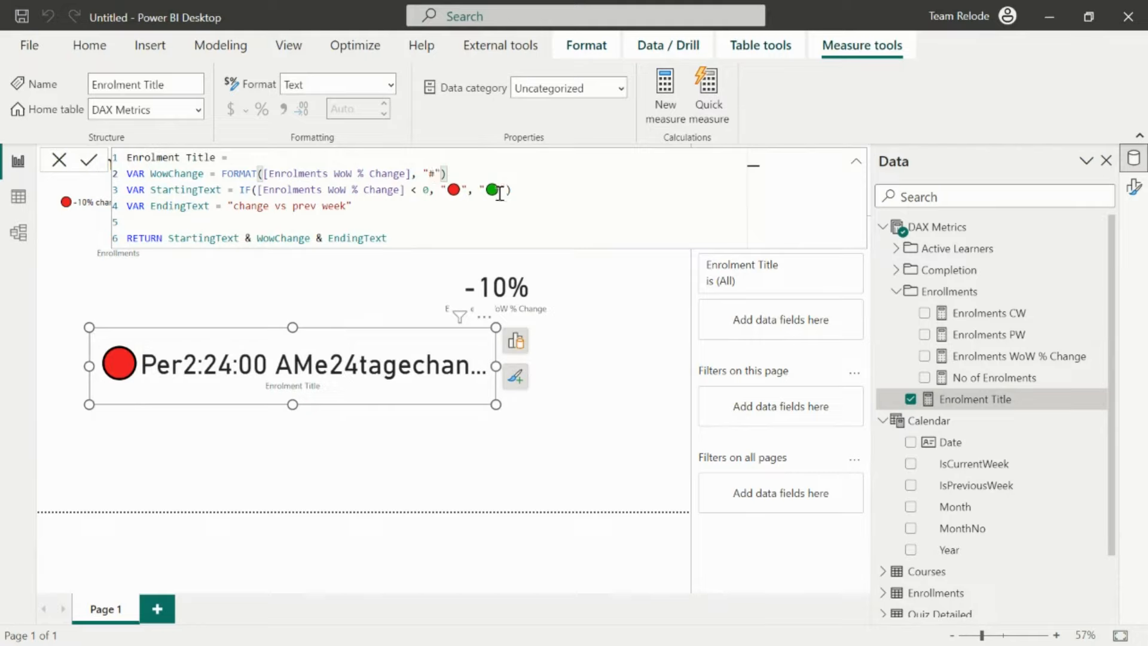
text(.0%)
click(89, 162)
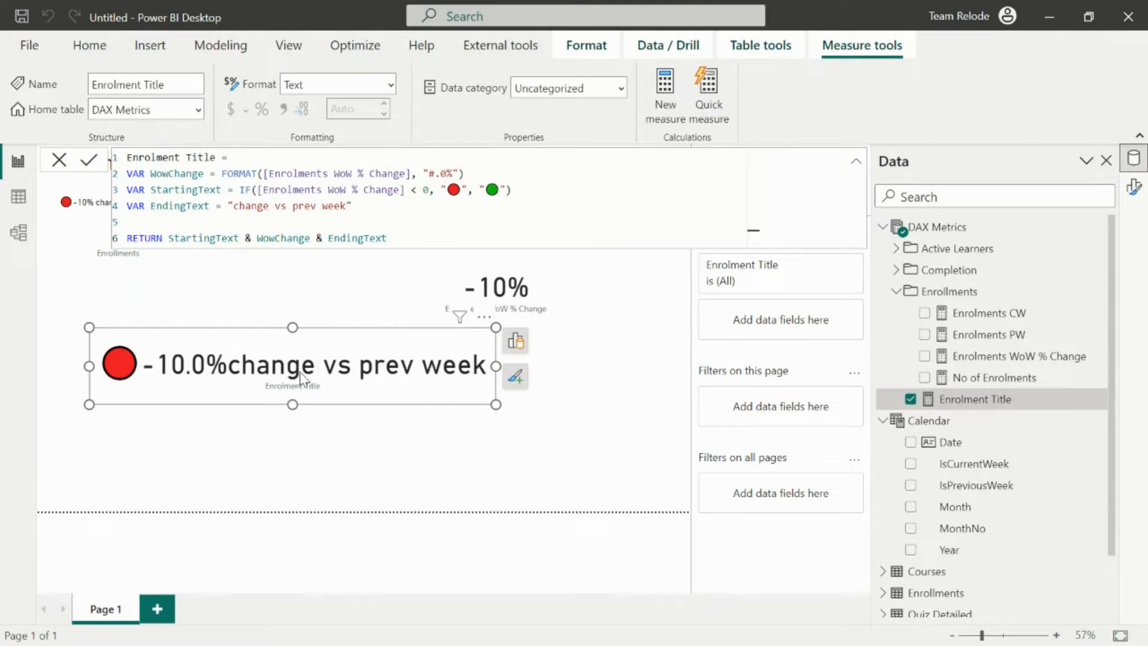
- Add a leading space to the EndingText string, commit the measure and move the Enrolment Title card to the page's left edge
click(236, 206)
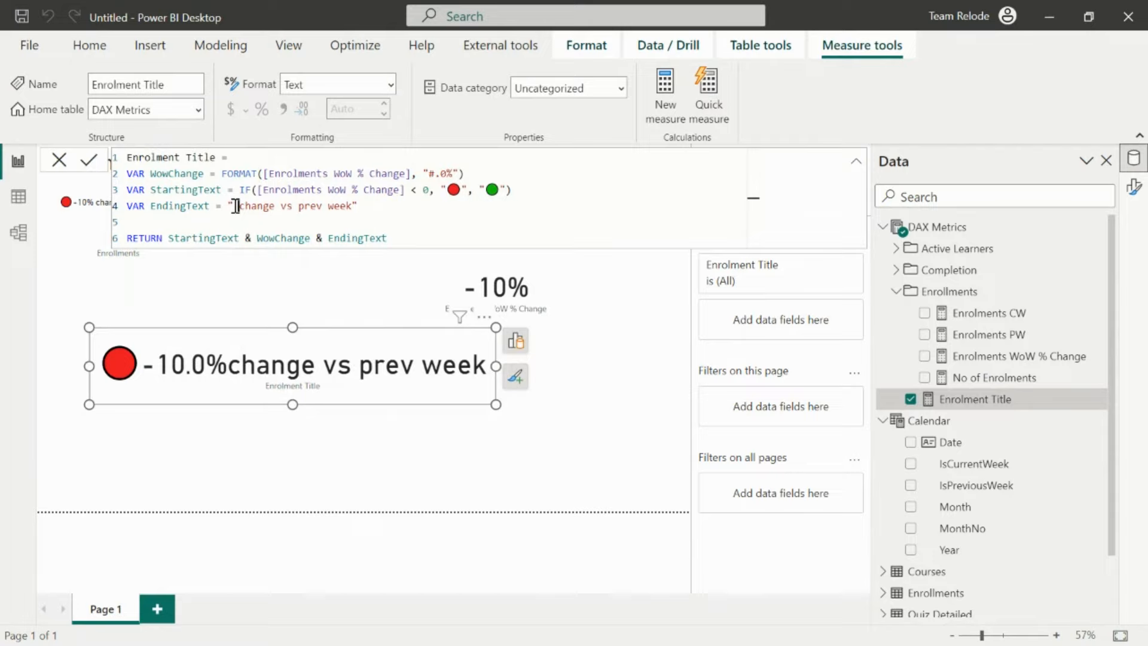
click(91, 164)
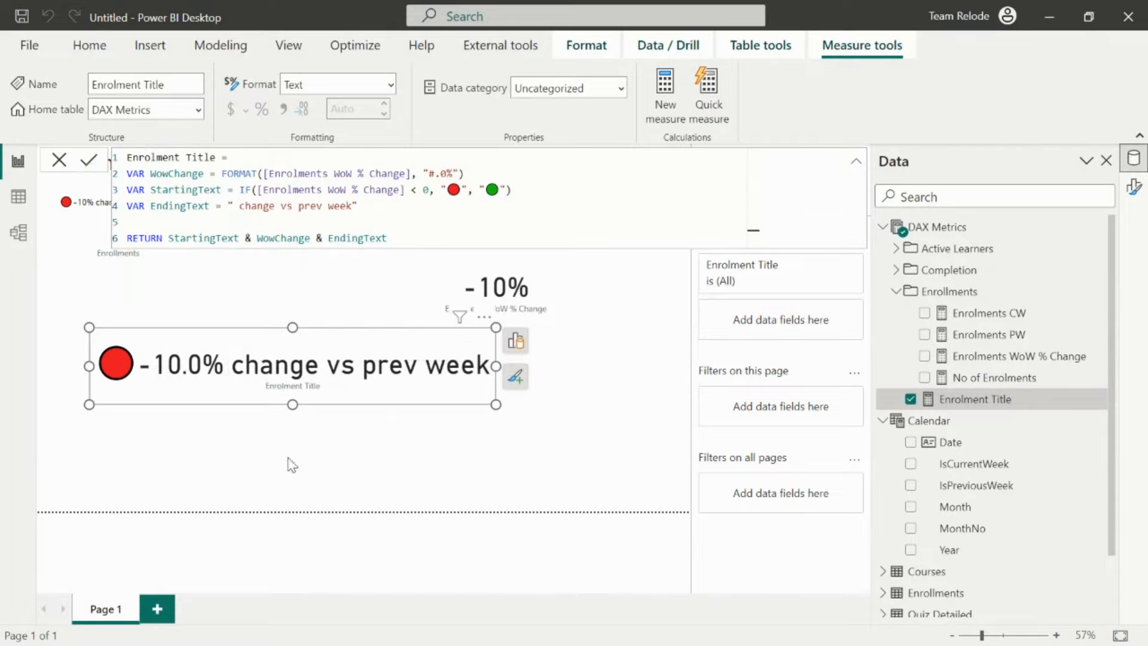
click(448, 477)
drag(372, 362, 319, 354)
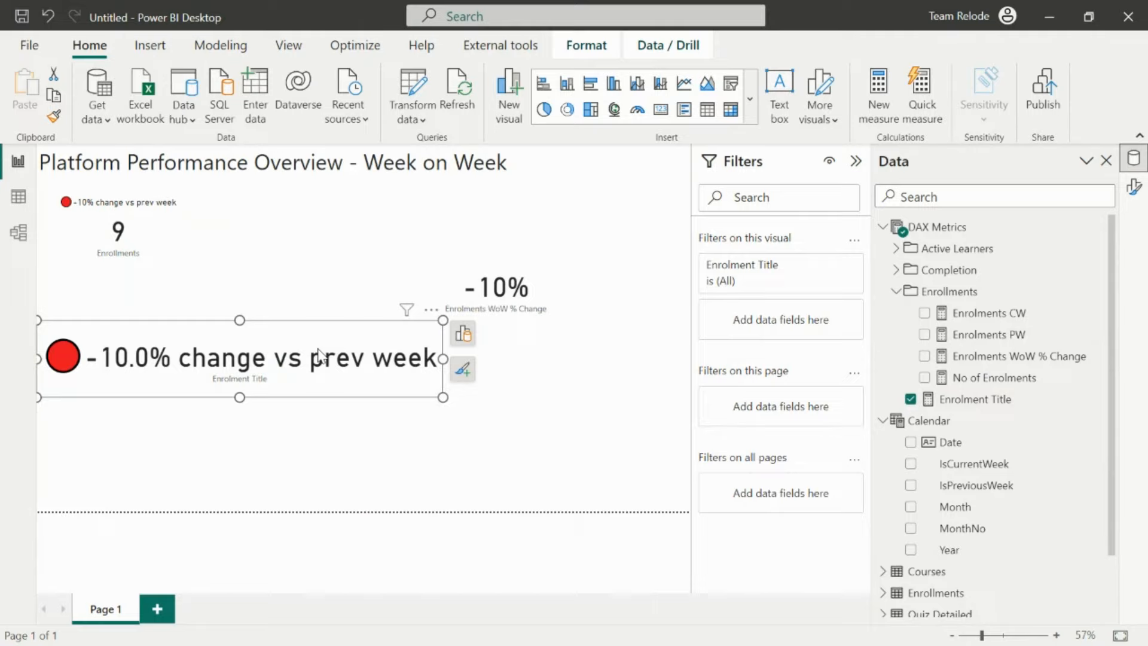
- Open the title settings of the Enrollments card and clear its manually entered title text
click(157, 216)
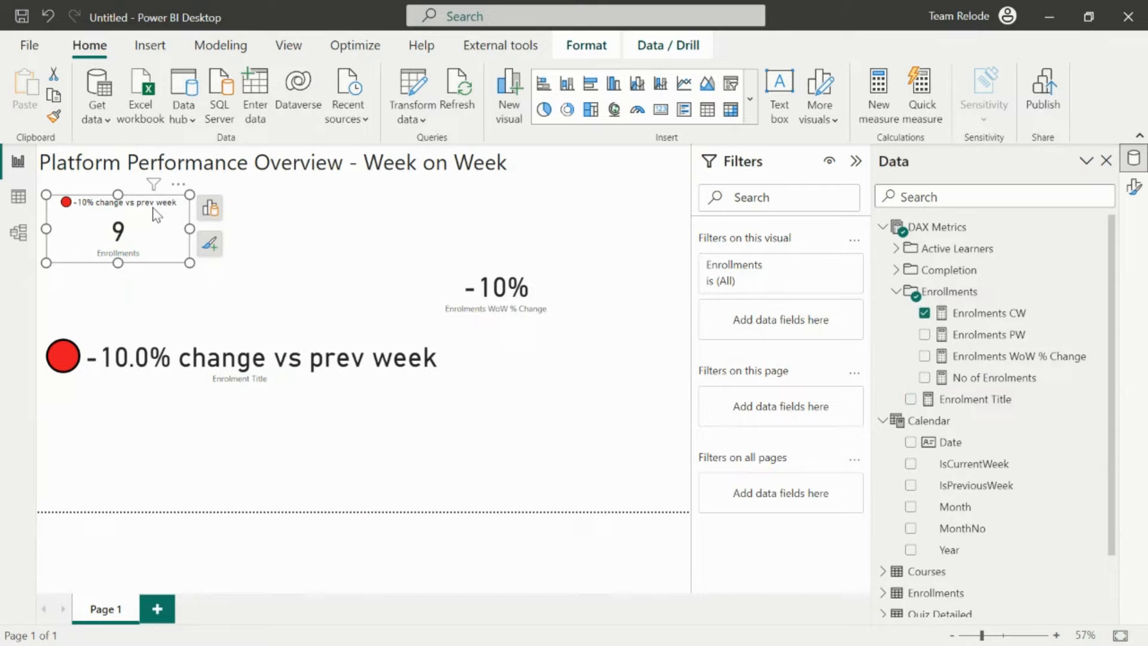
click(211, 244)
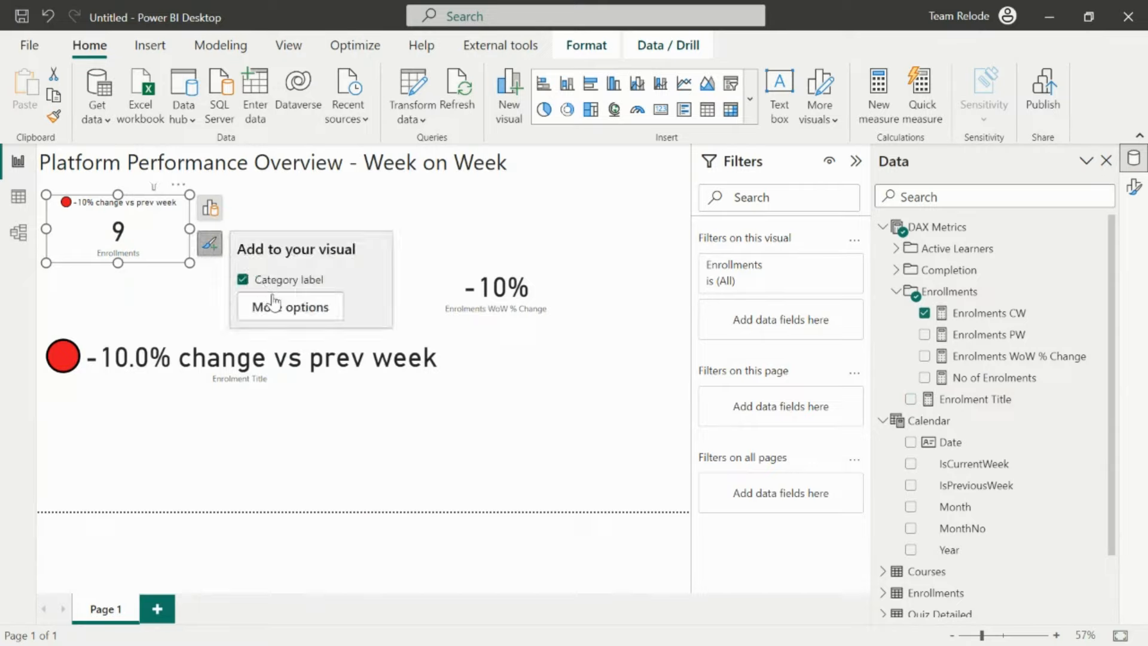
click(293, 308)
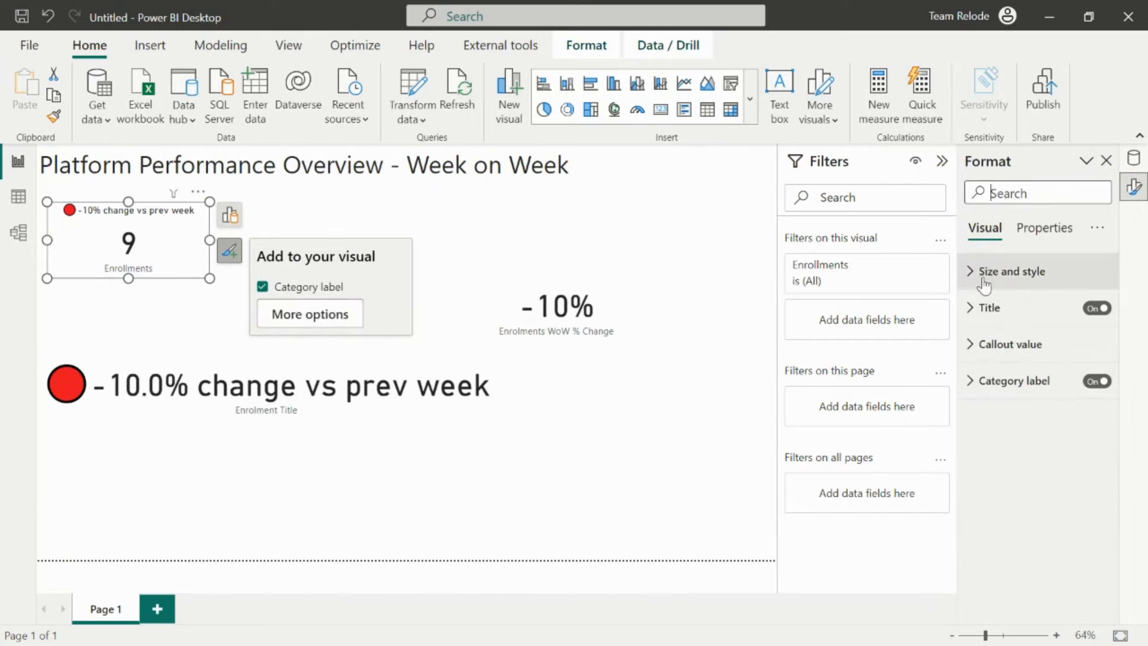
click(970, 308)
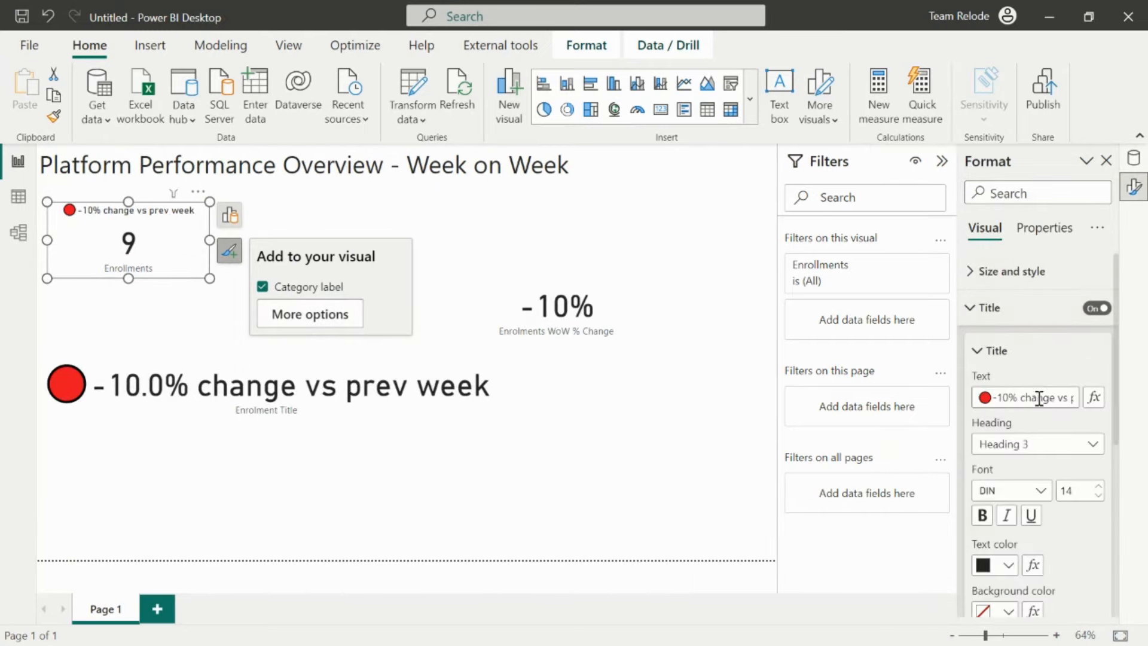
drag(1038, 397, 926, 417)
key(BackSpace)
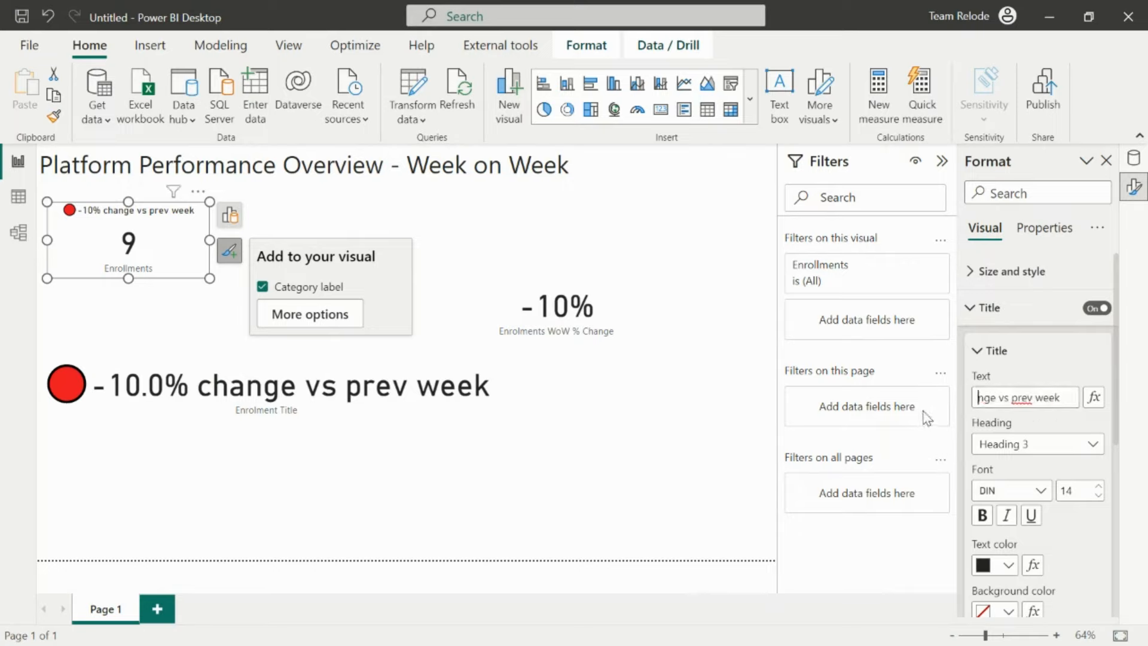
key(Delete)
key(Delete)
key(Delete)
key(Delete)
key(Delete)
key(Delete)
key(Delete)
key(Delete)
key(Delete)
key(Delete)
key(Delete)
key(Delete)
key(Delete)
key(Delete)
key(Delete)
key(Delete)
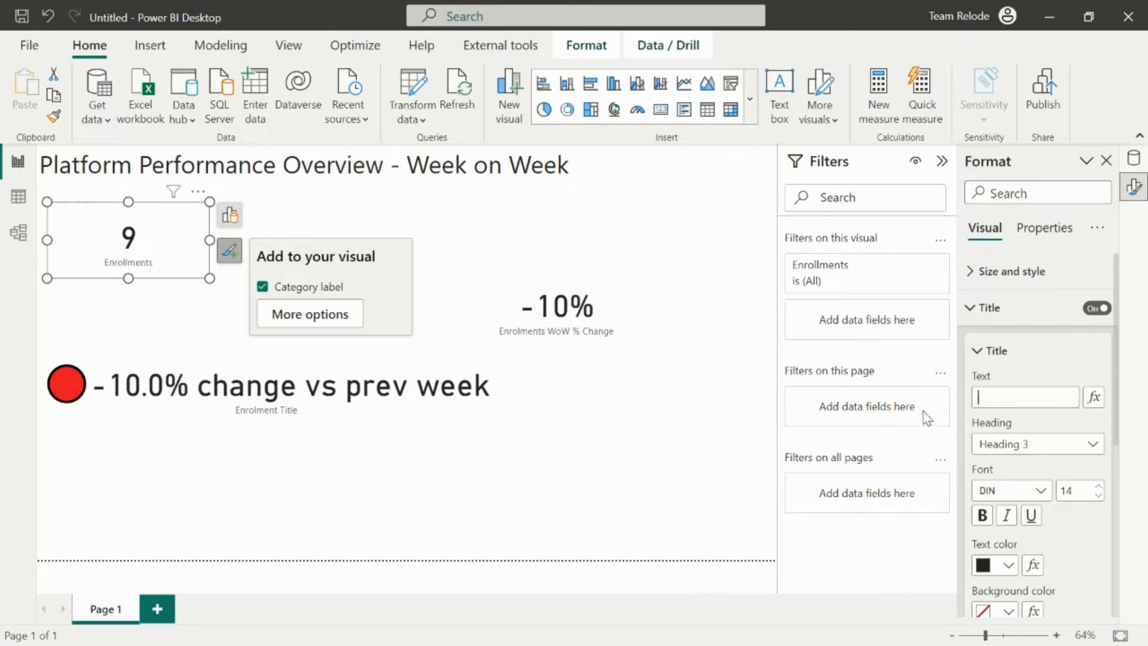
- Base the Enrollments card's title text on the field value of the Enrolment Title measure from DAX Metrics
click(1094, 398)
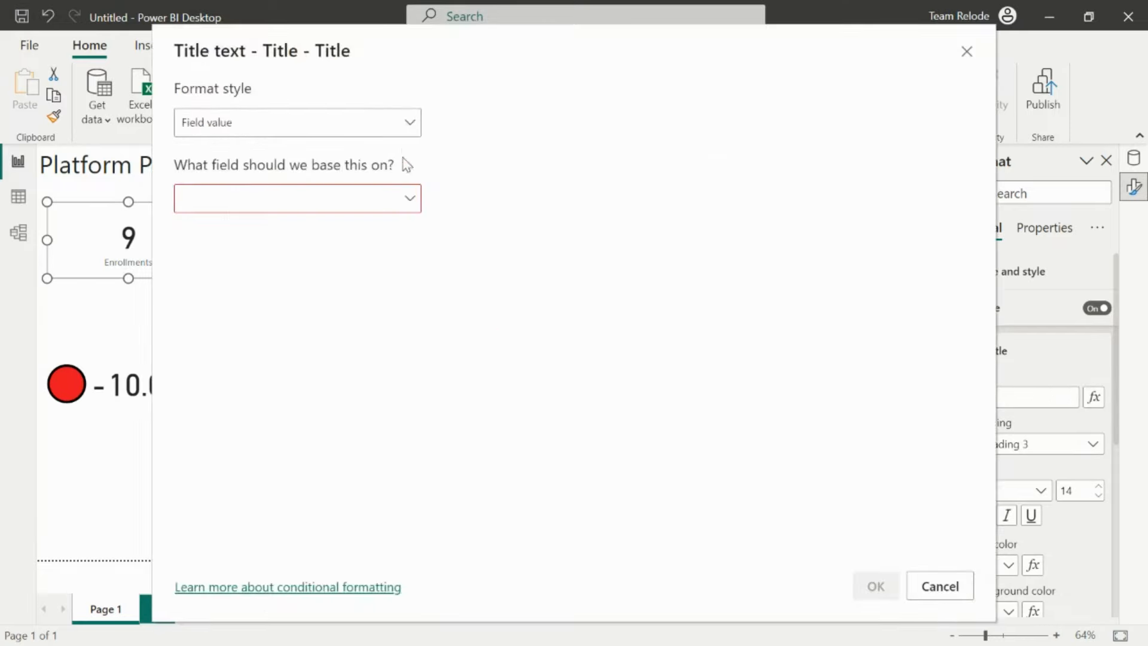
click(409, 203)
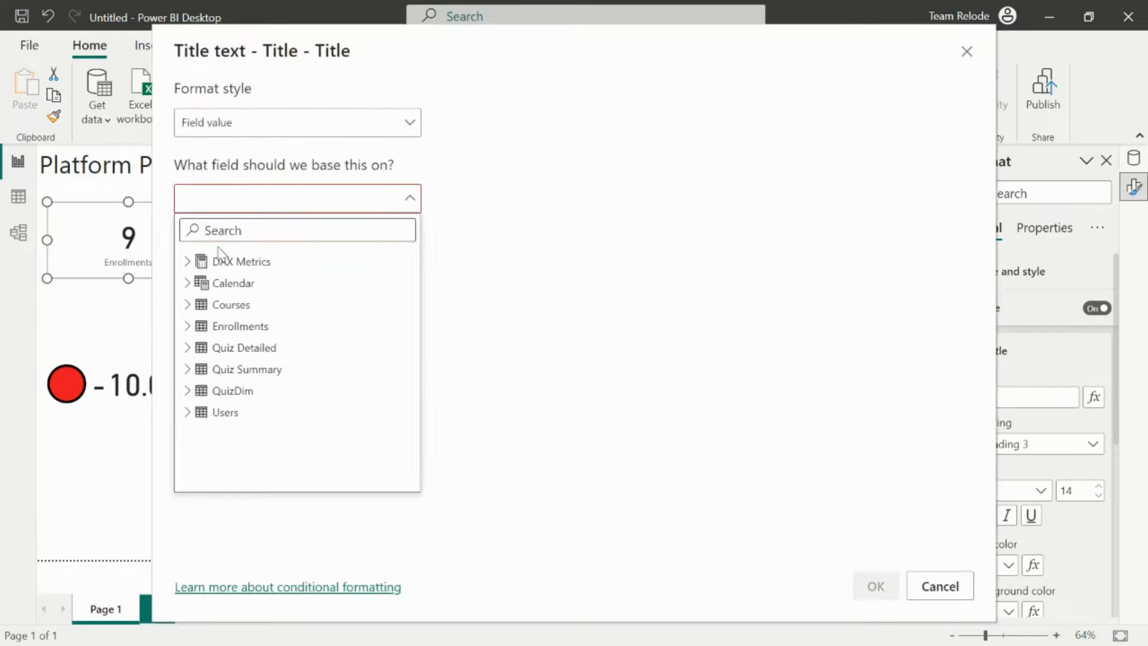
click(187, 263)
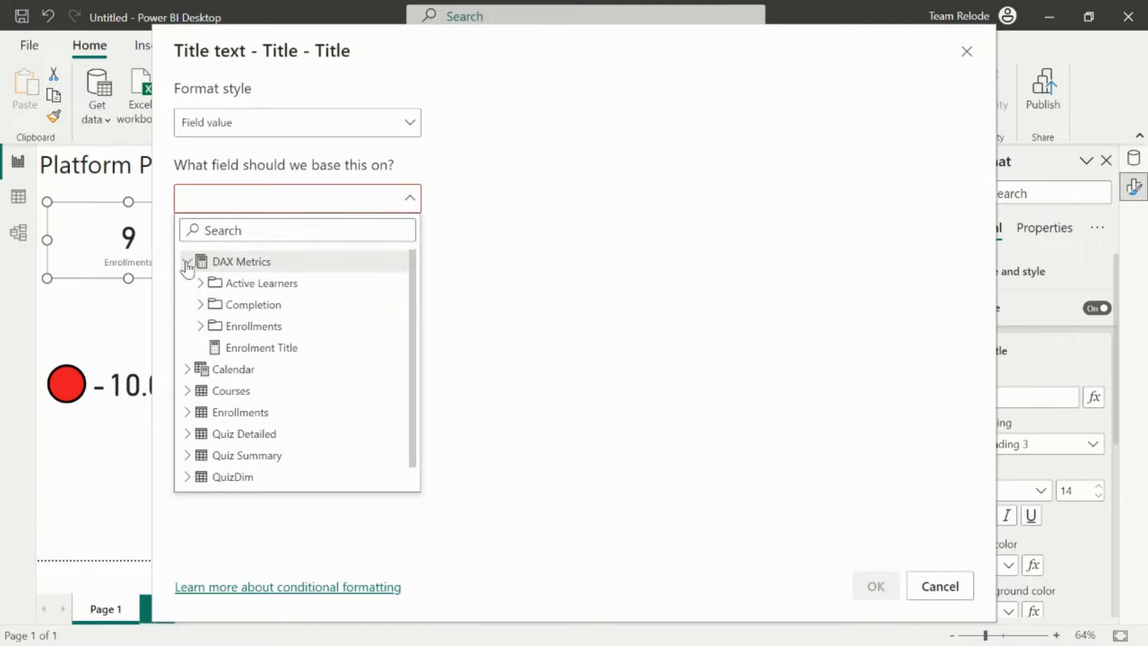
click(256, 350)
click(874, 585)
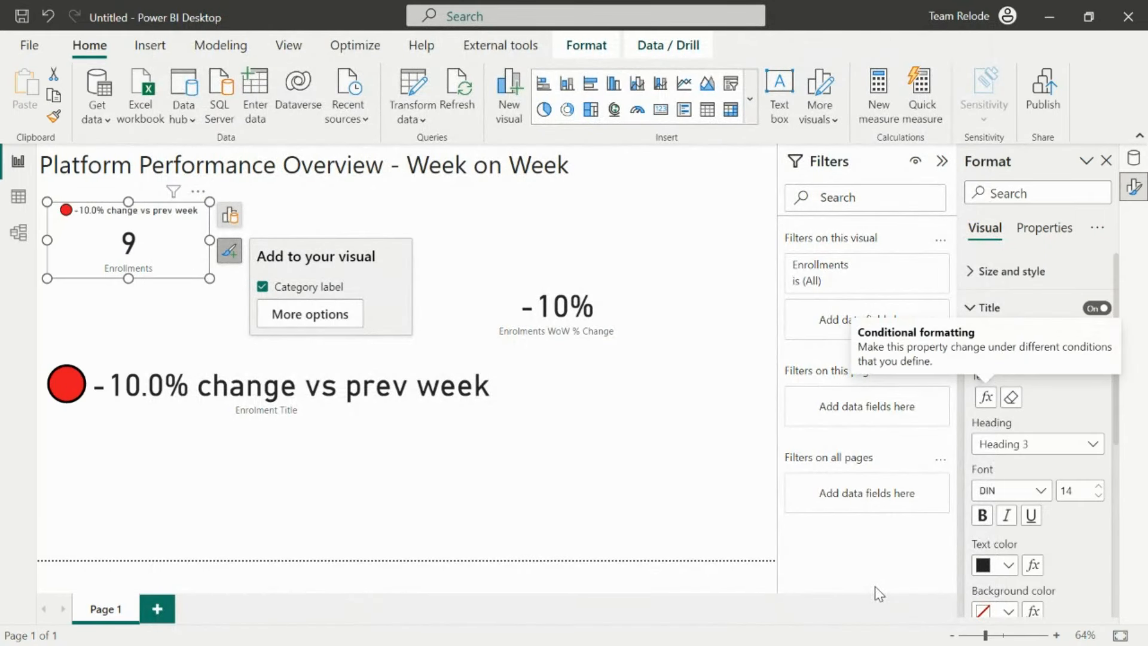
- Move the Enrollments card up against the page's left edge, just below the page heading
click(168, 309)
click(171, 227)
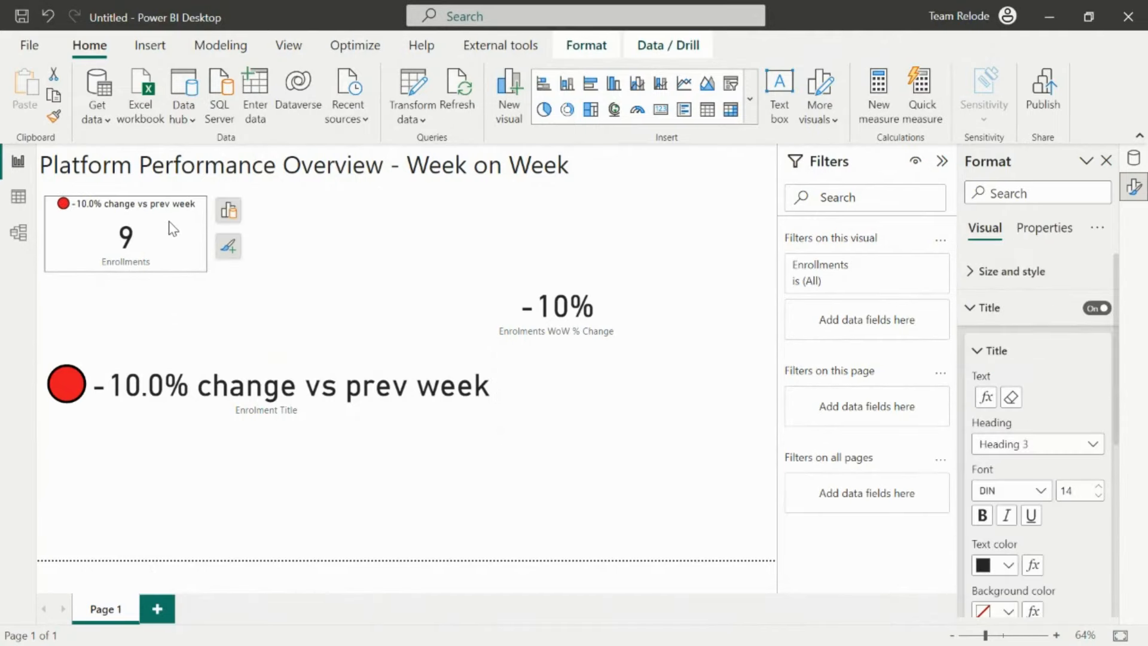
drag(173, 228, 169, 229)
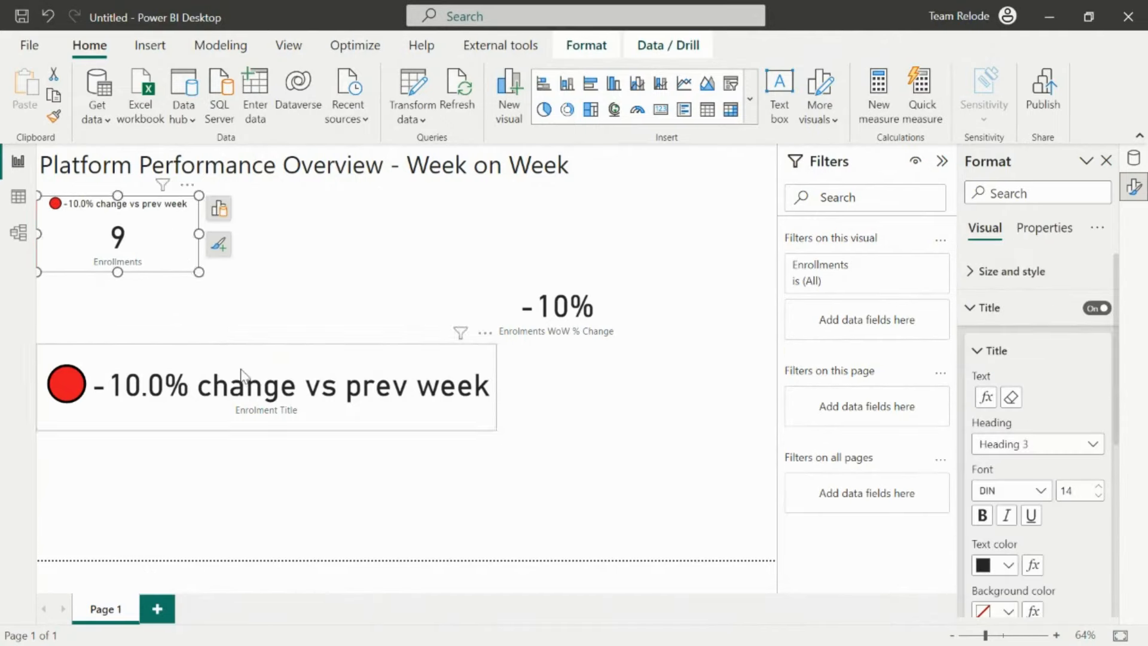
- Delete the separate Enrolment Title and Enrolments WoW % Change cards from the page
click(257, 389)
key(Delete)
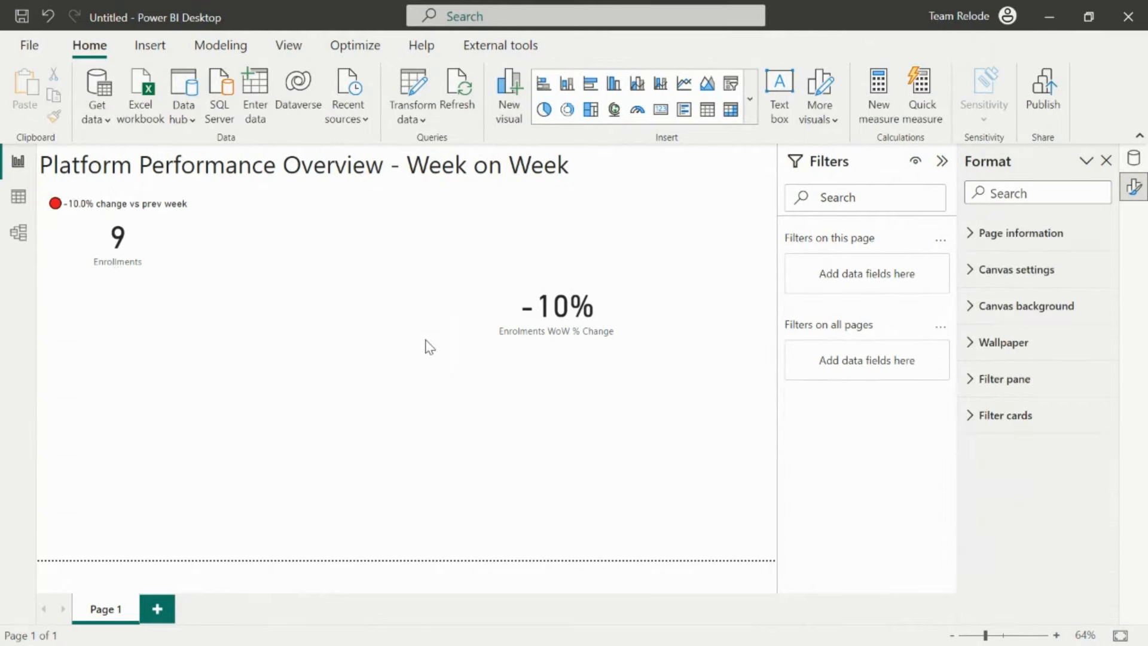
click(590, 314)
key(Delete)
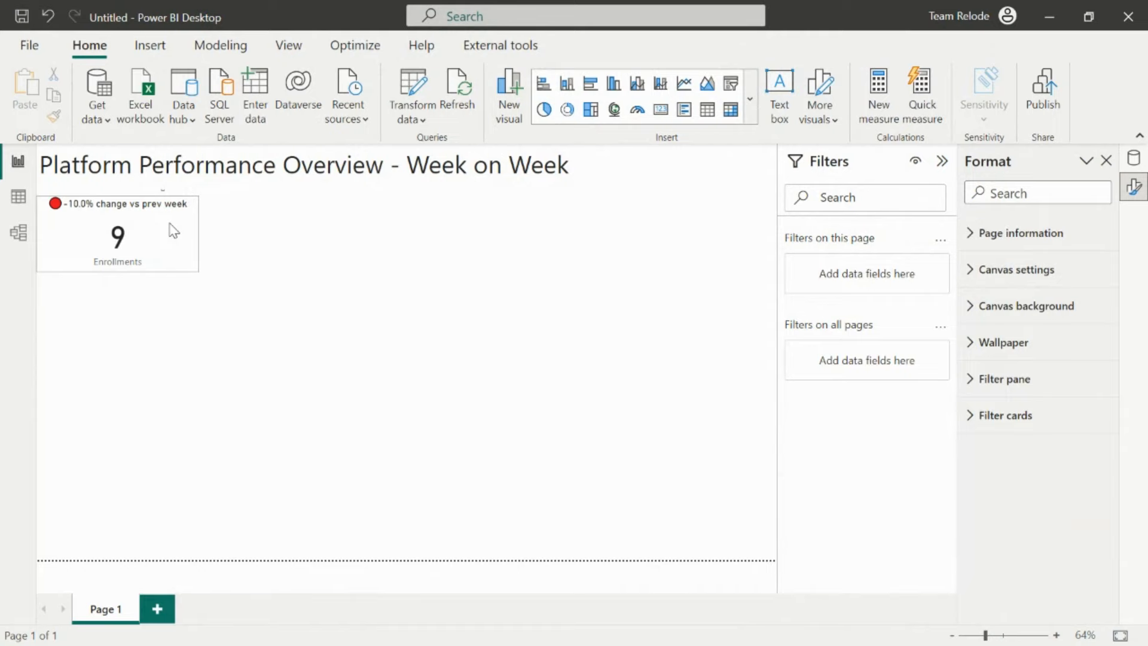
- Check the list of weekly metrics in Microsoft Whiteboard and return to the Power BI report
key(alt+Tab)
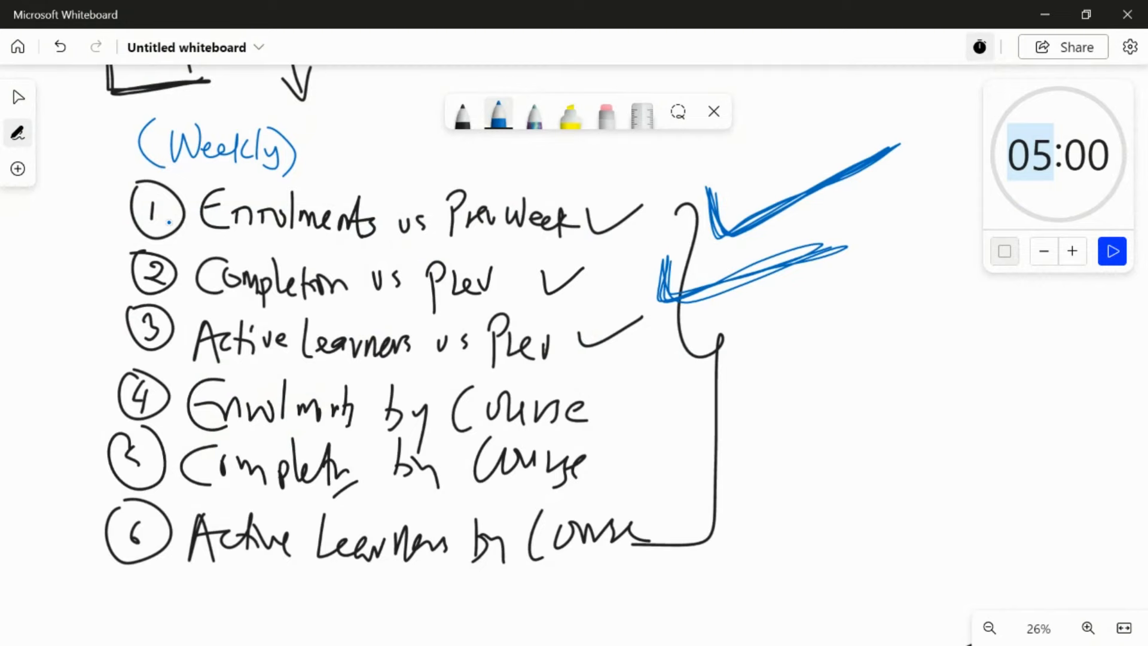
key(alt+Tab)
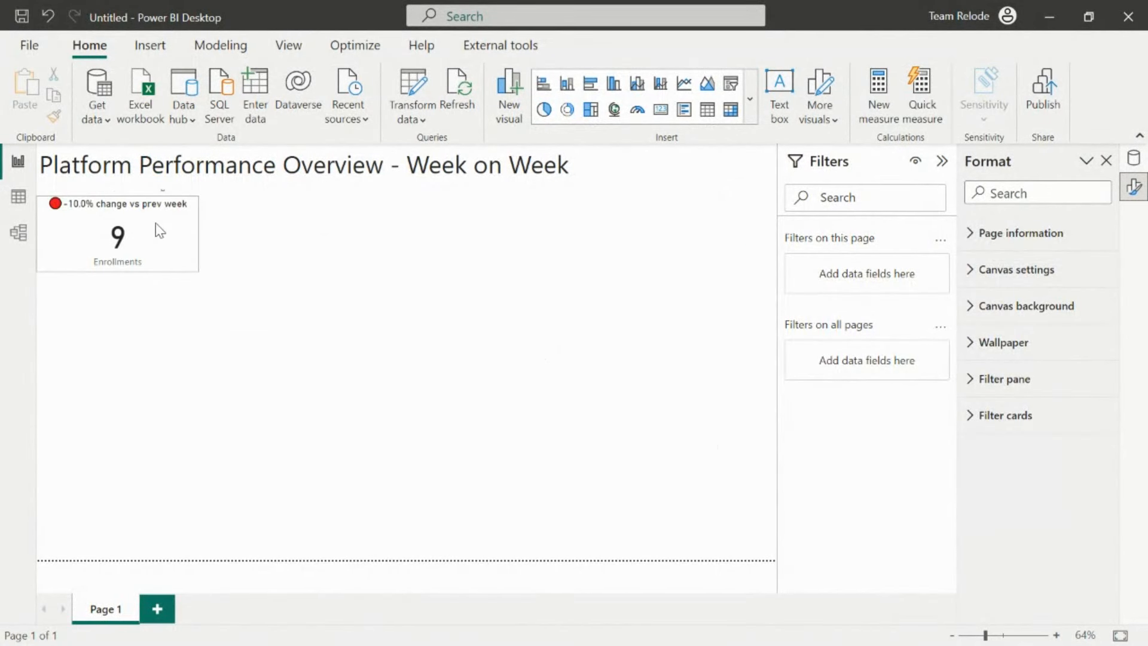
- Duplicate the Enrollments card and place the copy beside the original on the same row, leaving a small gap
click(159, 231)
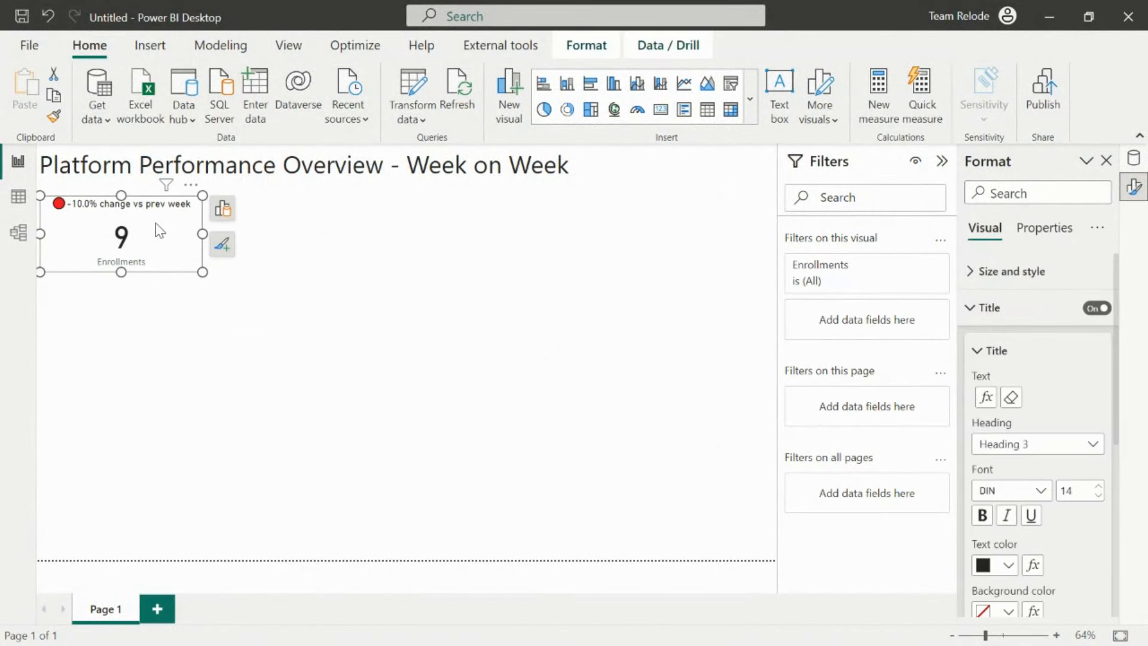
key(ctrl+c)
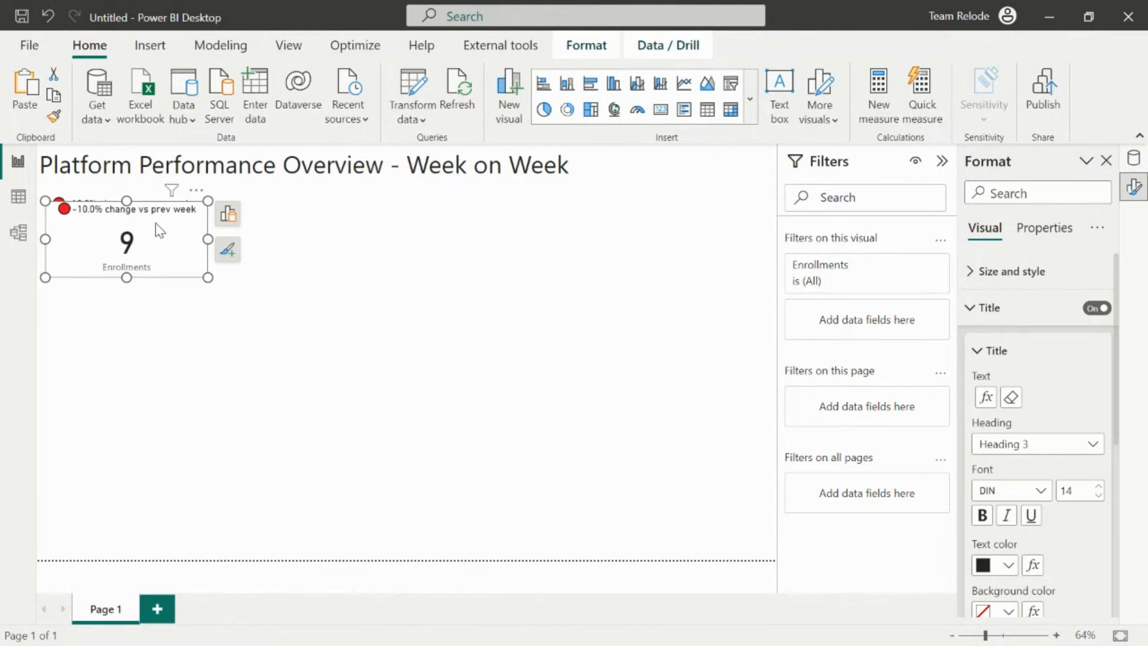
key(ctrl+v)
drag(241, 225, 341, 227)
- Replace the copied card's Enrollments field with the Competion CW measure from the Completion folder of DAX Metrics
click(419, 209)
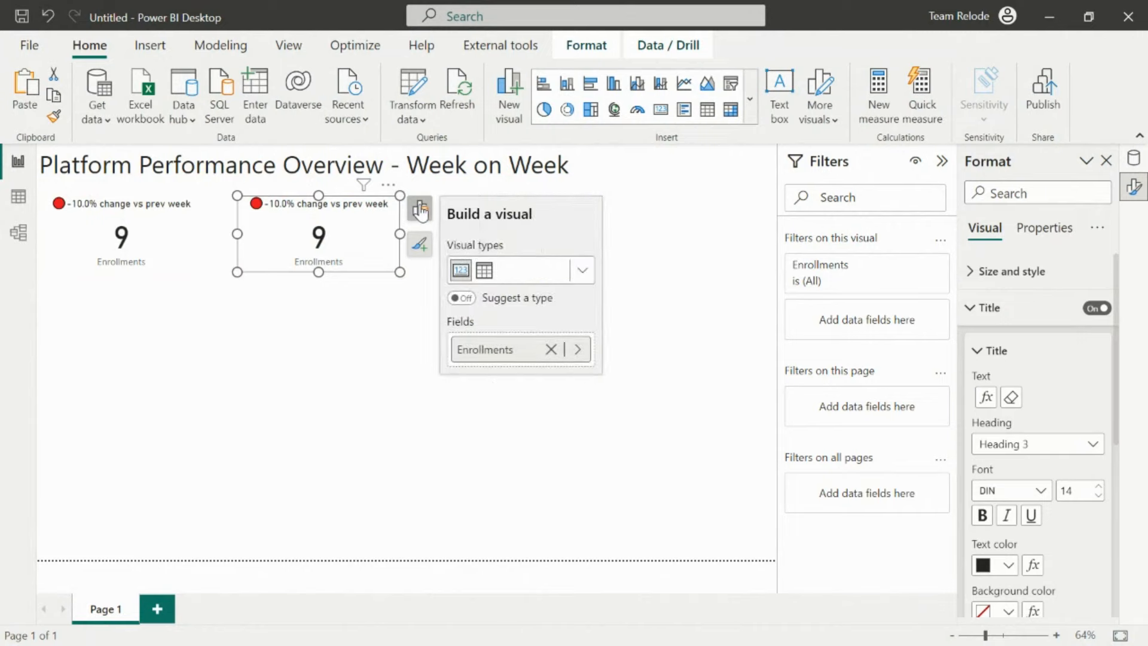
click(578, 349)
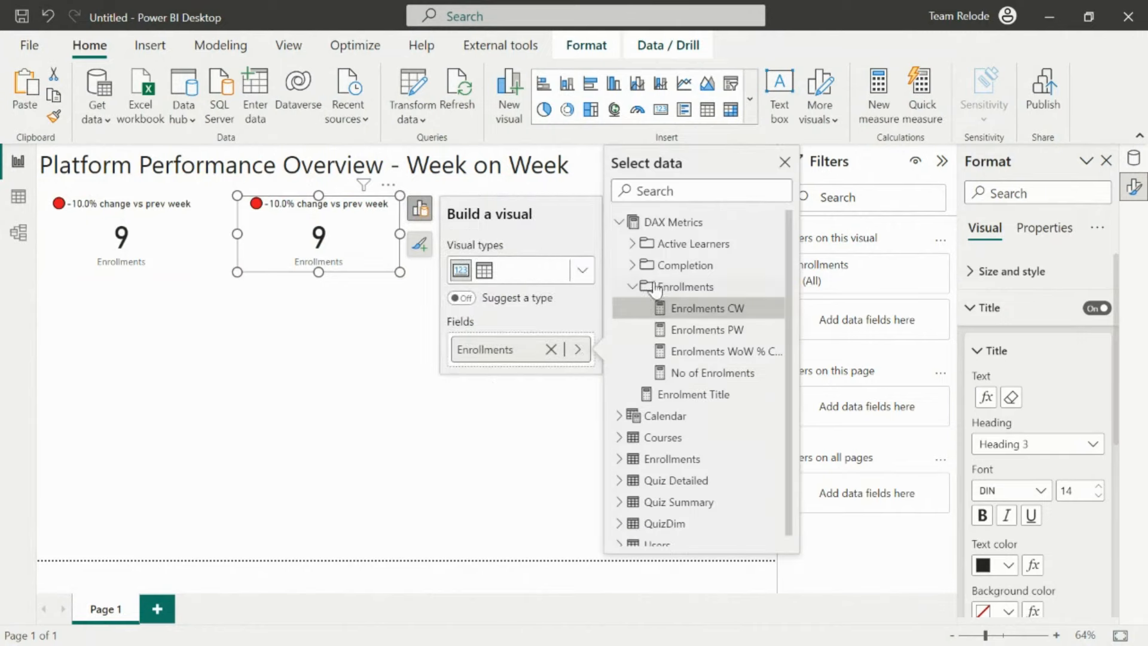
click(632, 287)
click(634, 266)
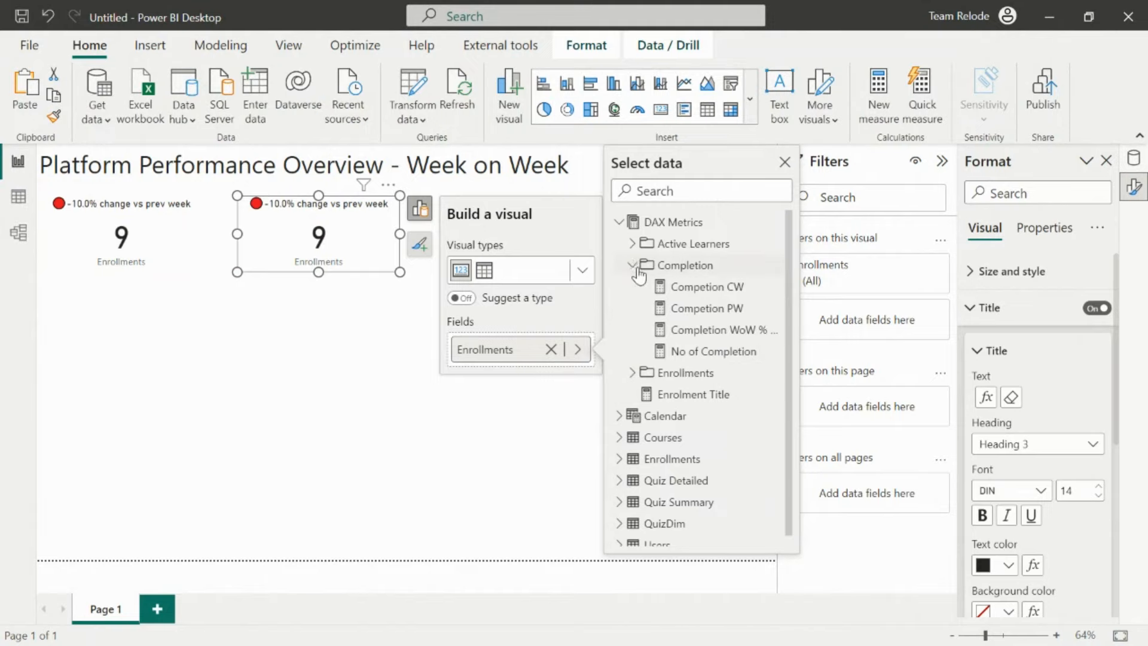
click(699, 288)
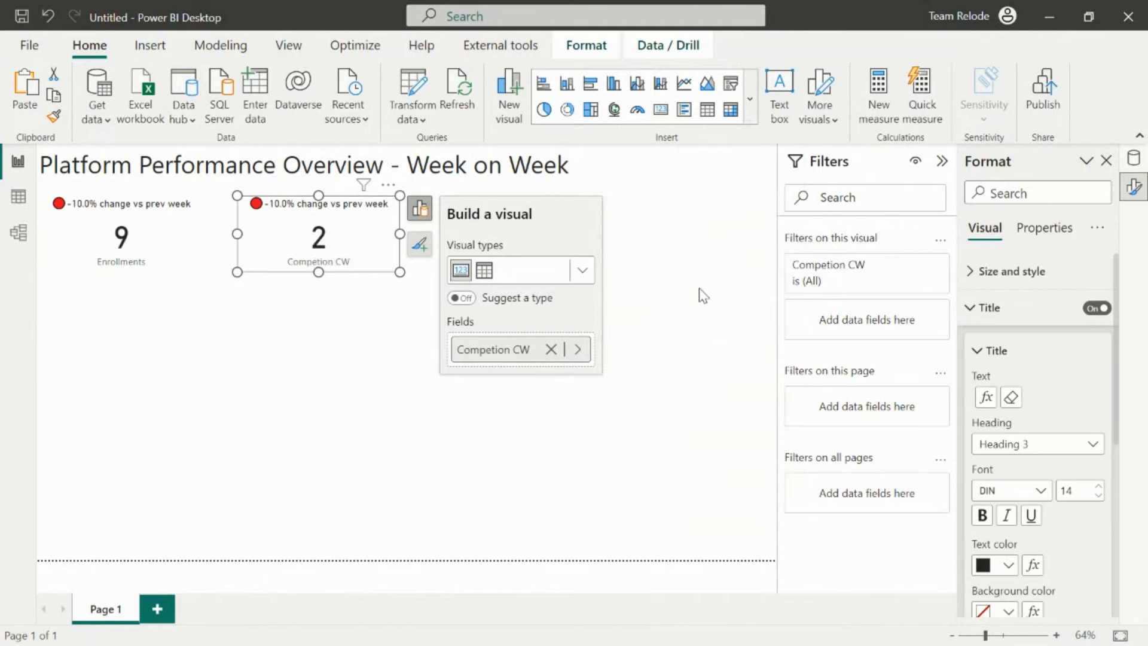
click(975, 308)
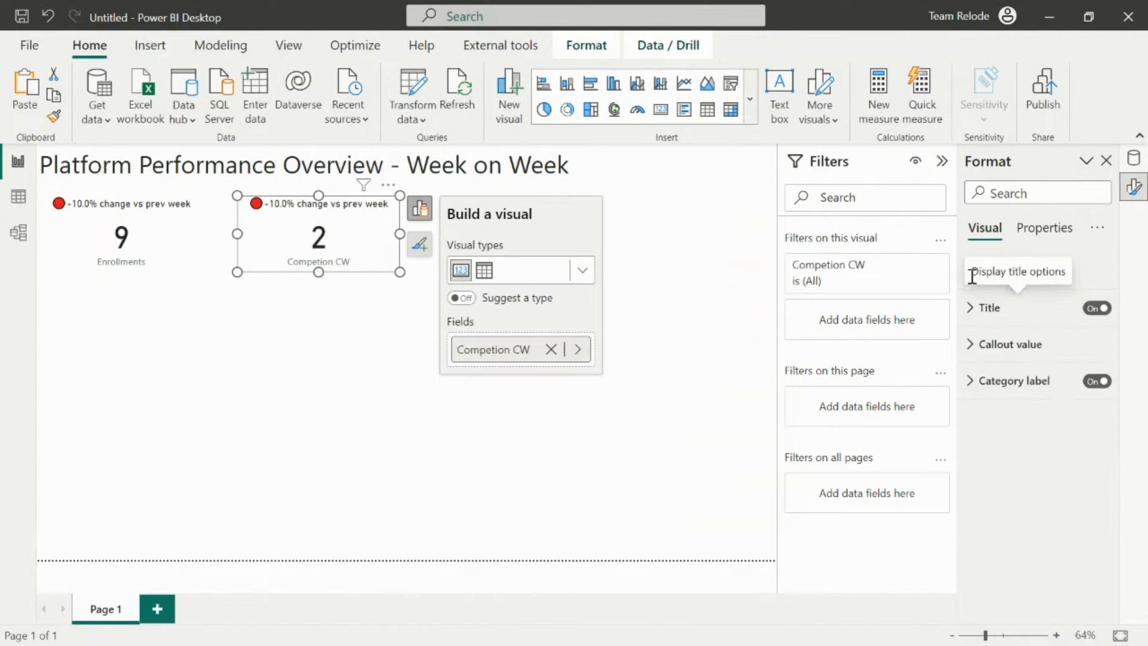
- Create a new measure in DAX Metrics from a copy of the Enrolment Title formula and name it Completion Title
click(1138, 157)
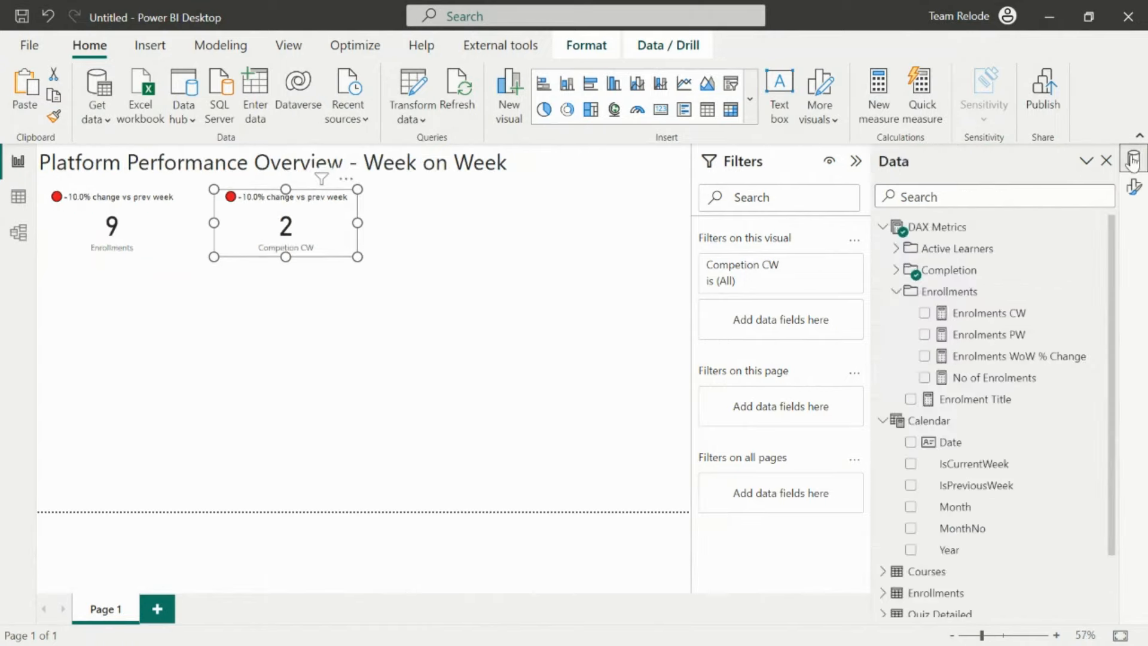
click(938, 400)
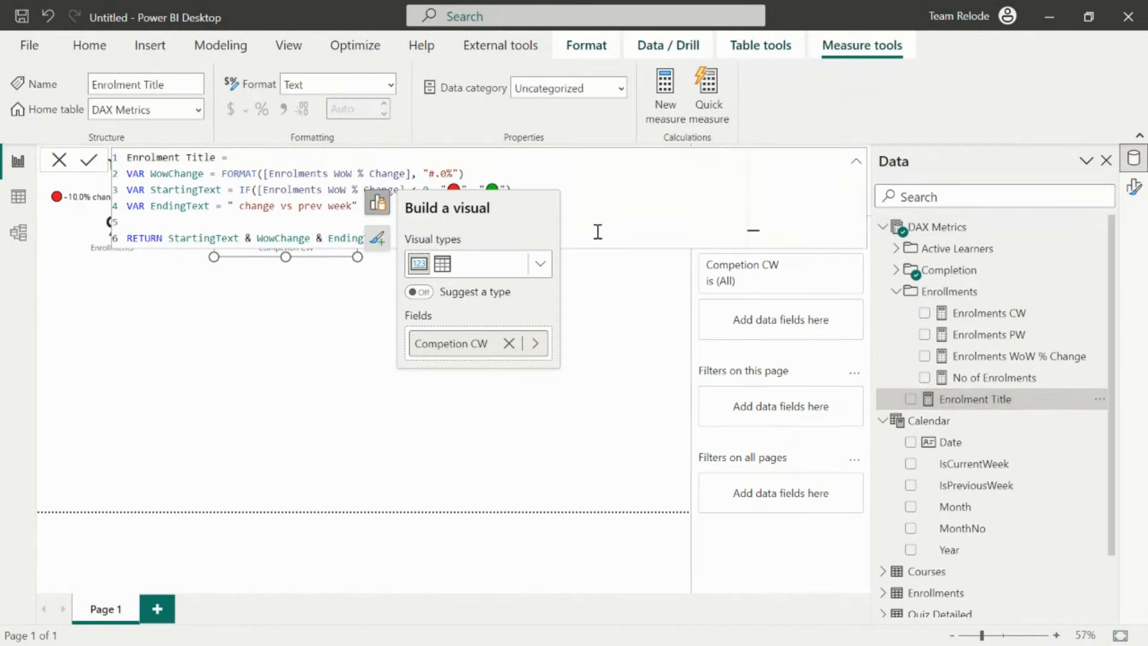
key(ctrl+a)
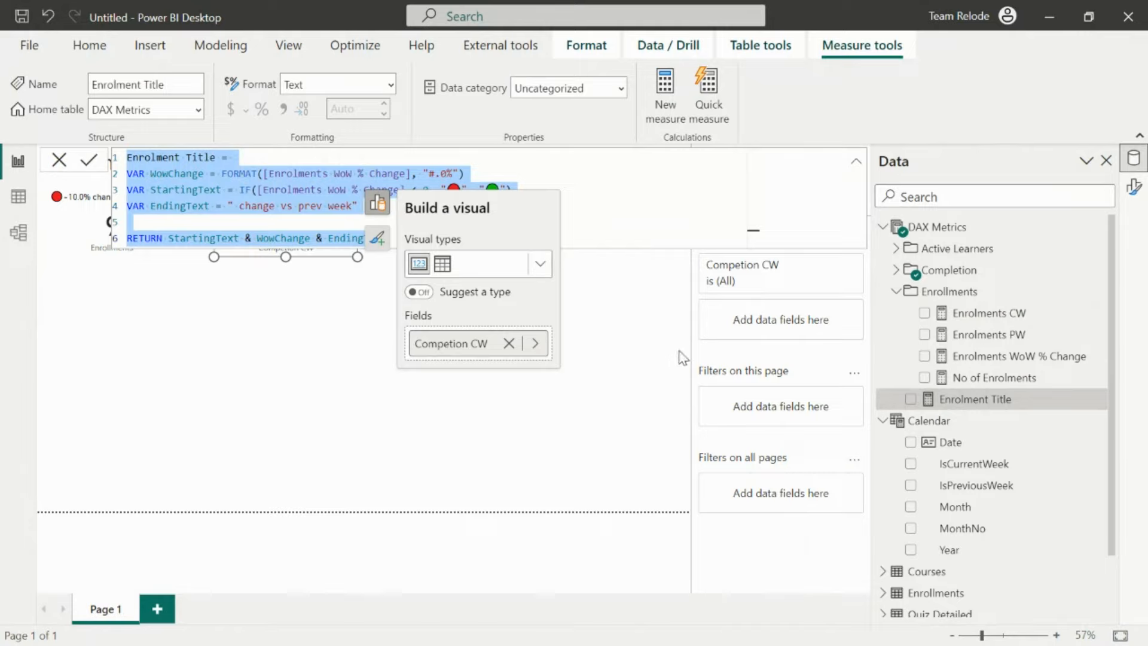
right_click(954, 406)
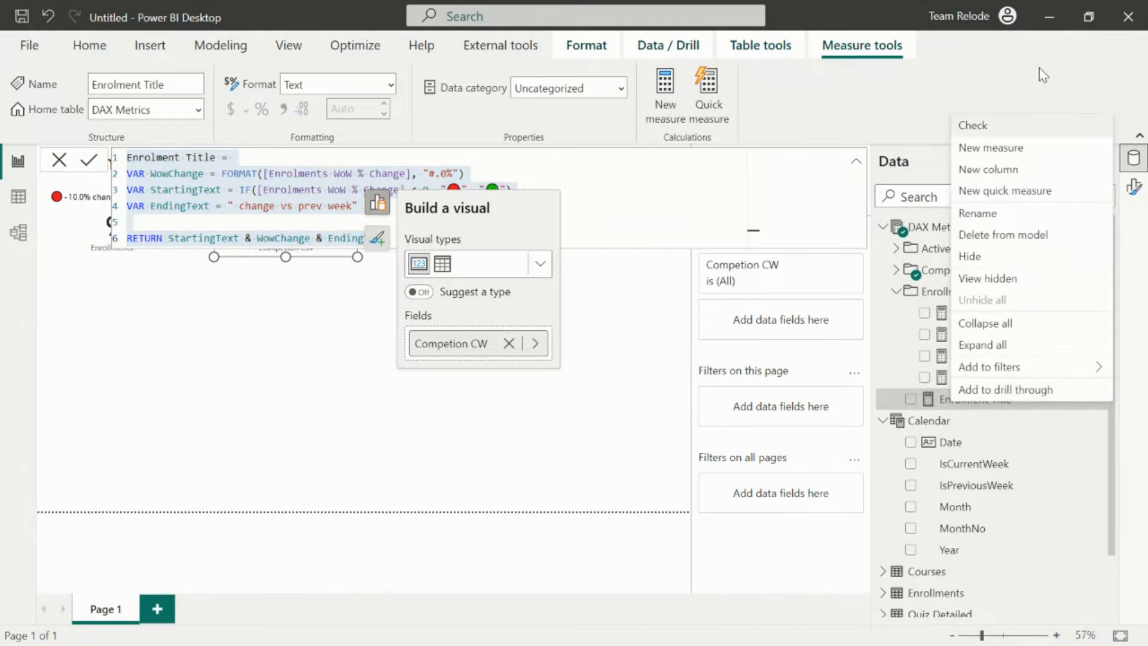
click(1000, 147)
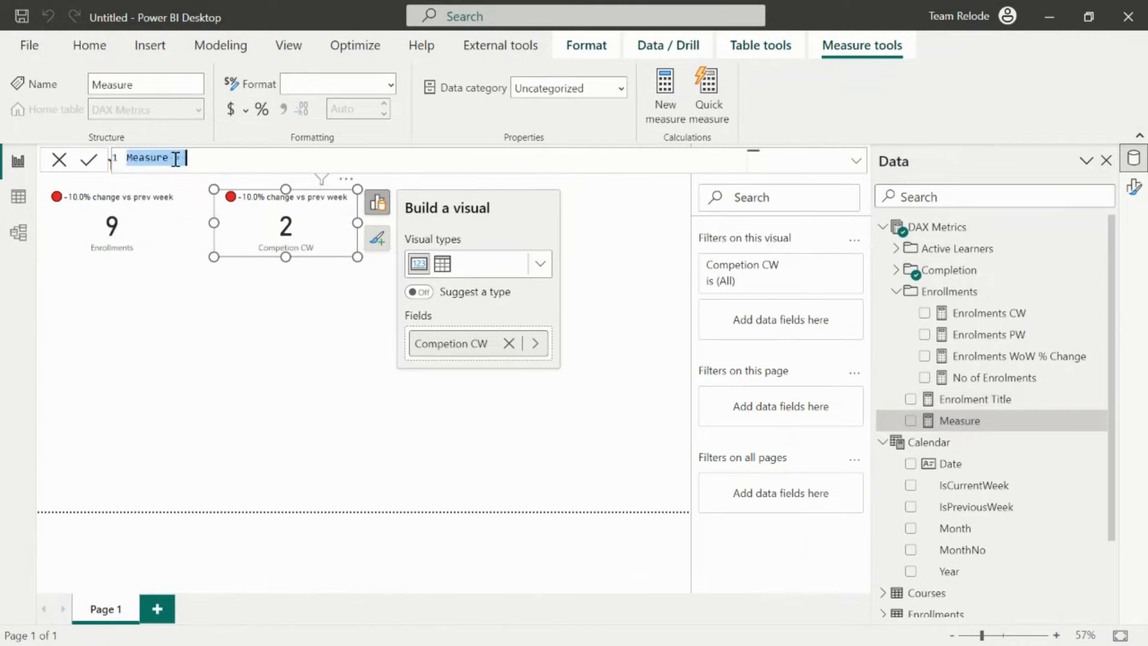
key(ctrl+v)
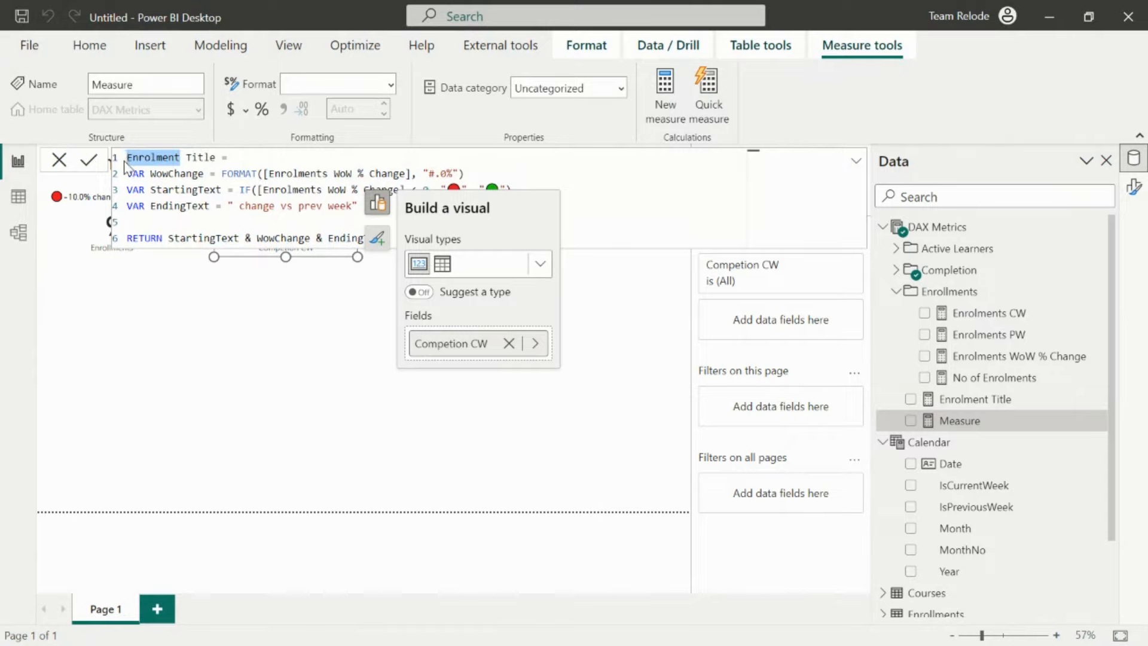
text(Completion)
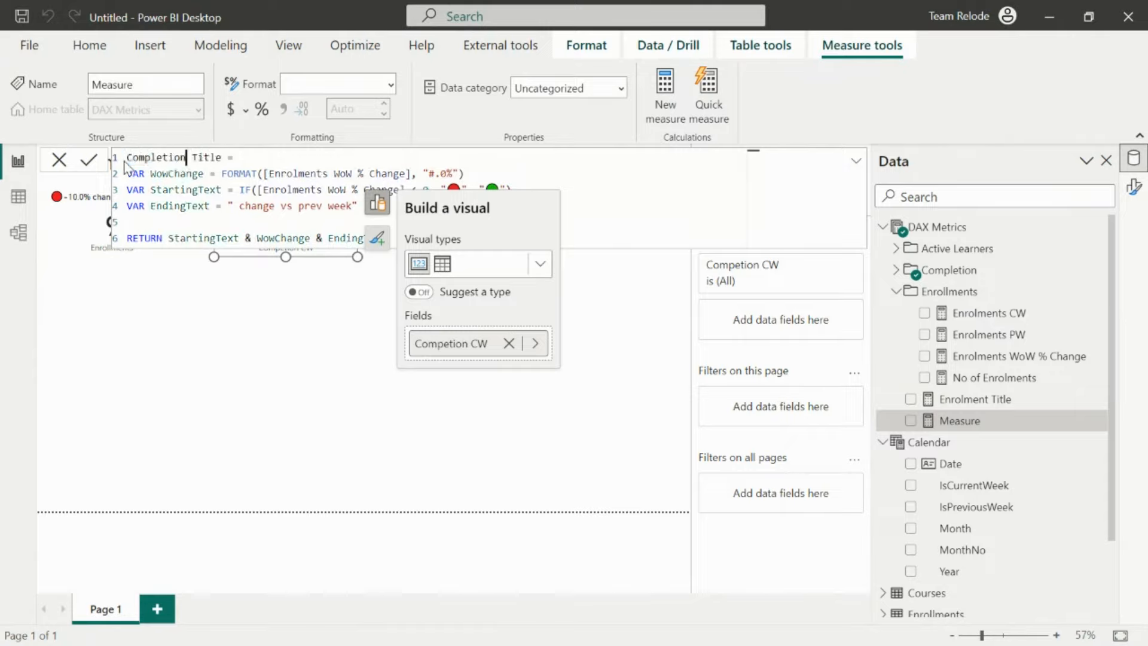
- Make the WowChange variable of the Completion Title formula format the [Completion WoW % Change] measure
double_click(174, 173)
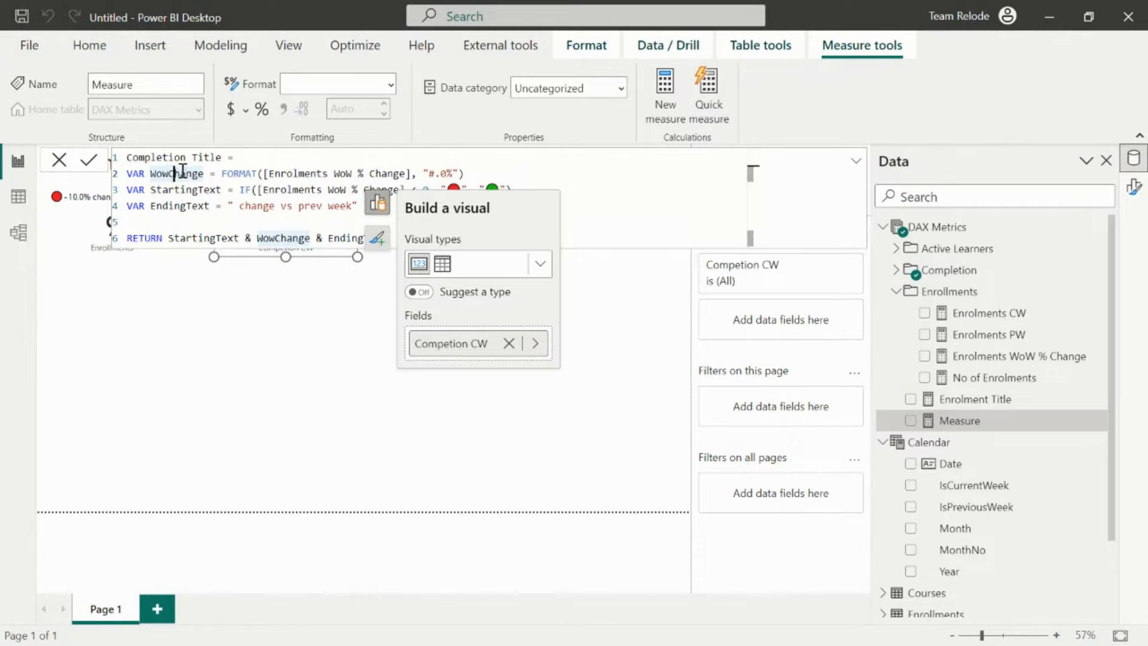
click(172, 173)
drag(329, 173, 277, 175)
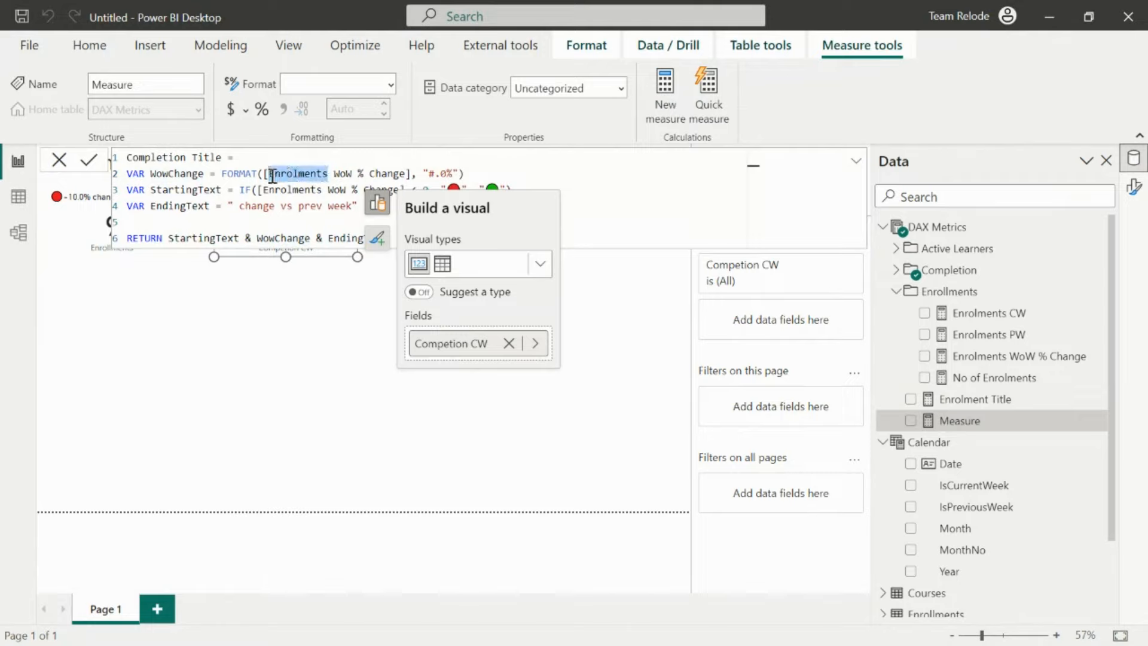
text(Co)
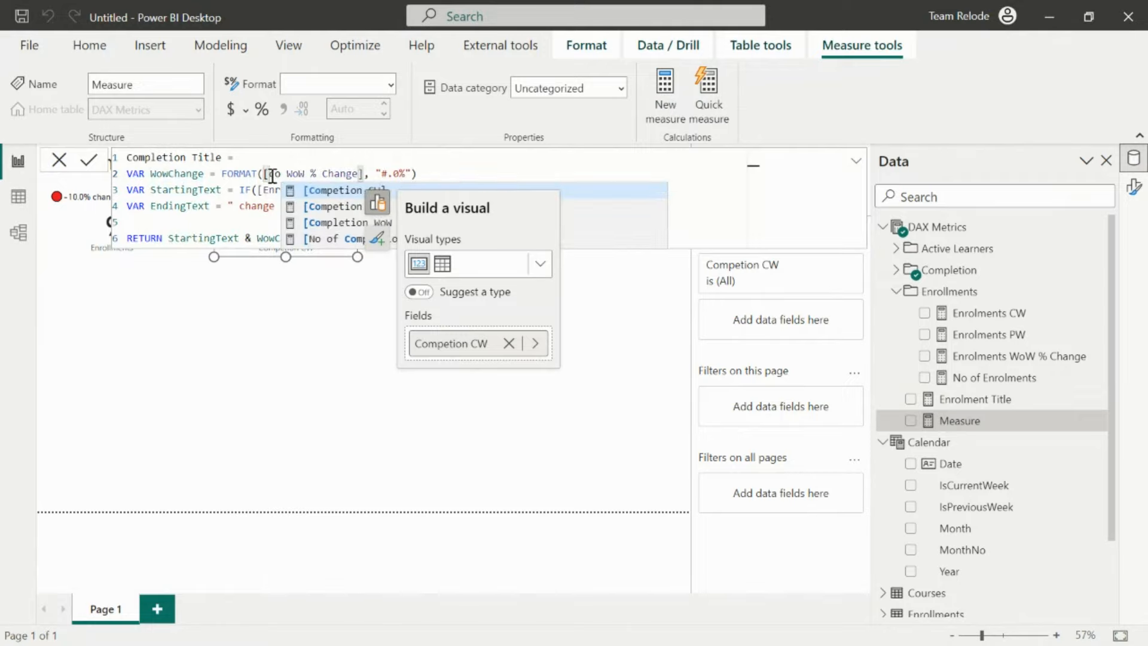
key(Down)
key(Down)
key(Tab)
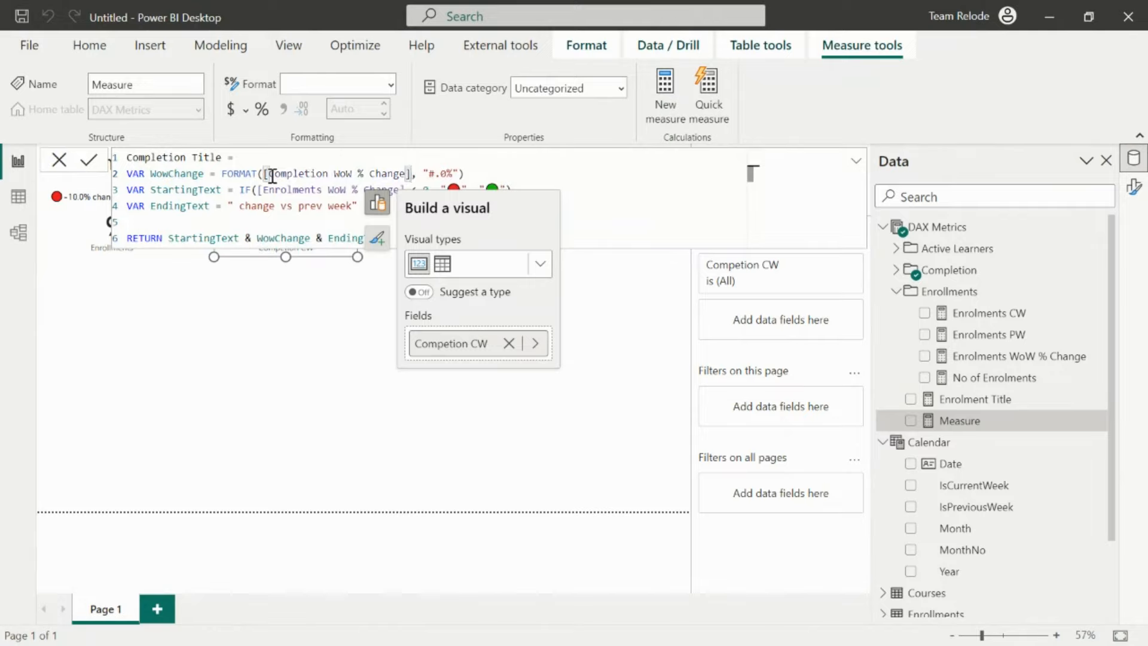
- Use [Completion WoW % Change] in the StartingText variable's IF condition and commit the Completion Title measure
click(600, 193)
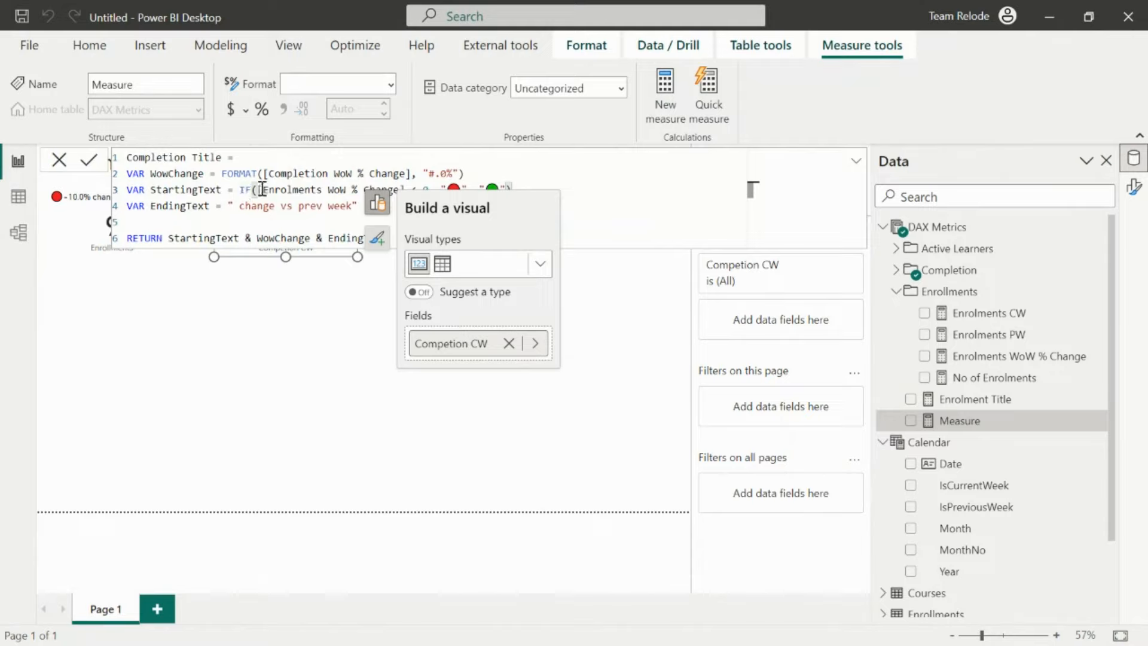
drag(261, 189, 400, 186)
text(com)
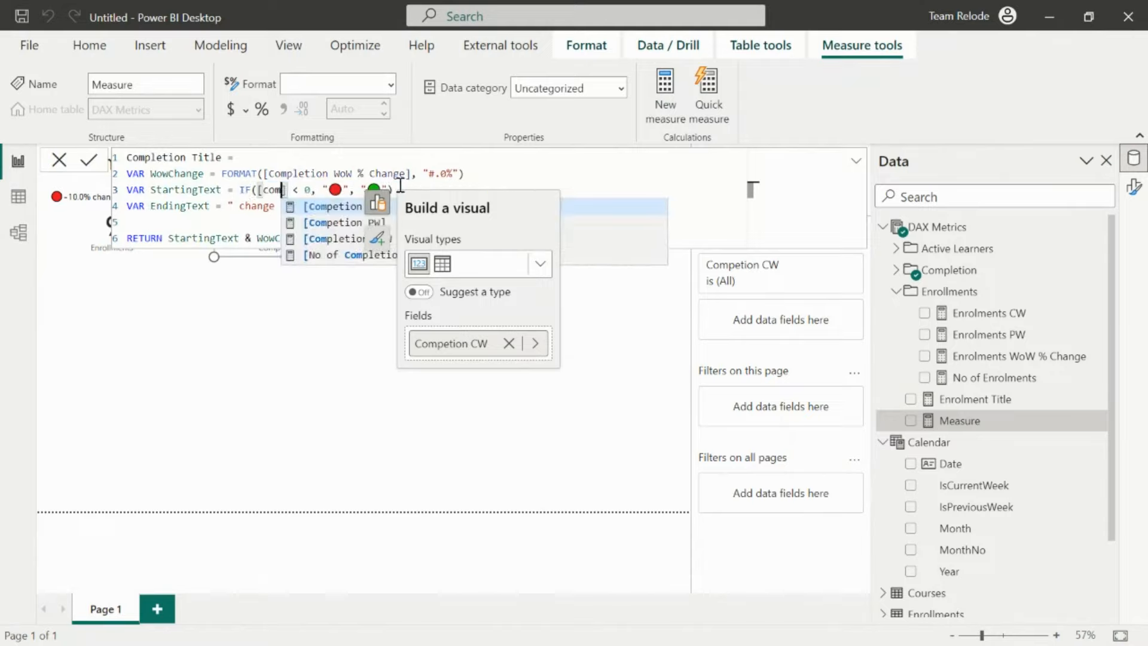
key(Down)
key(Down)
key(Down)
key(Up)
key(Tab)
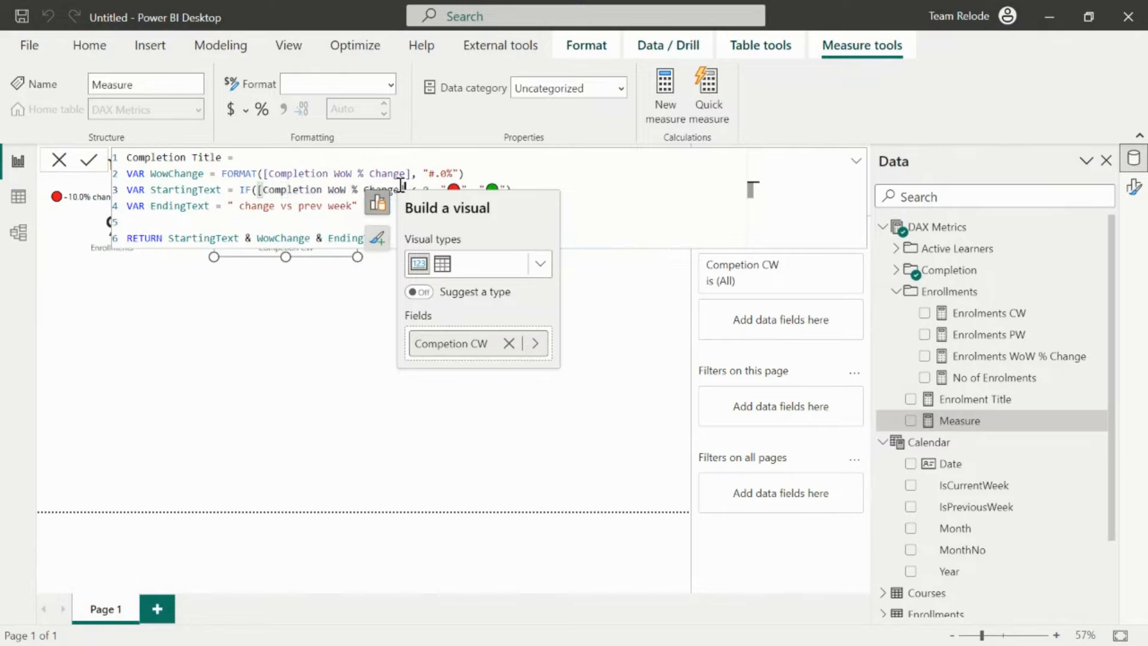
click(636, 235)
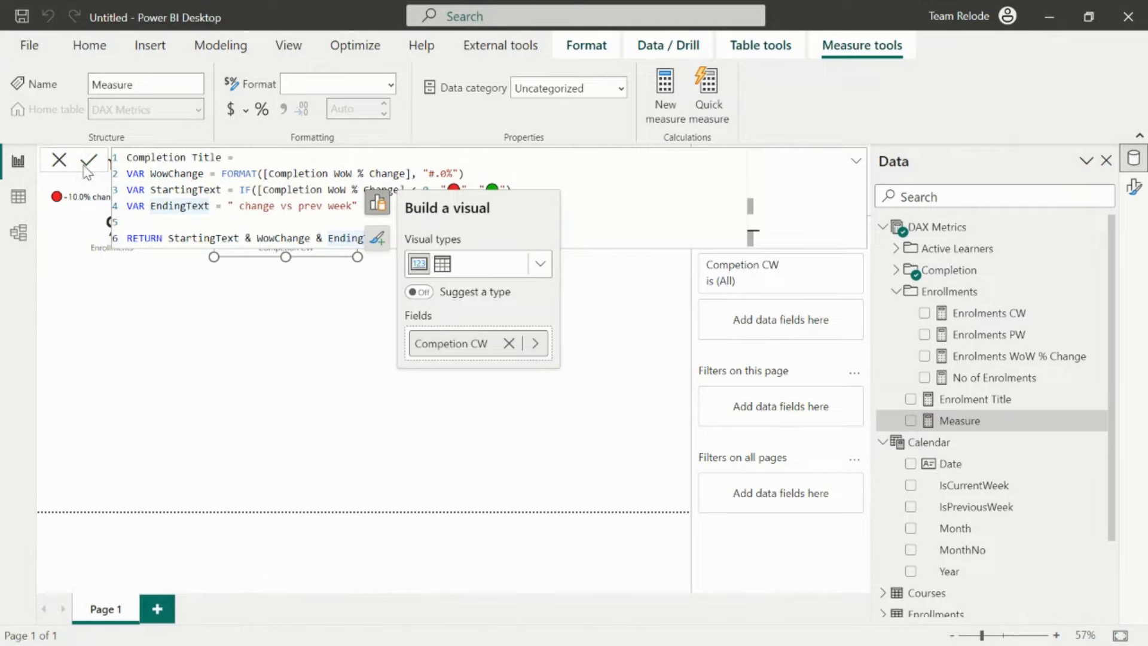
click(87, 164)
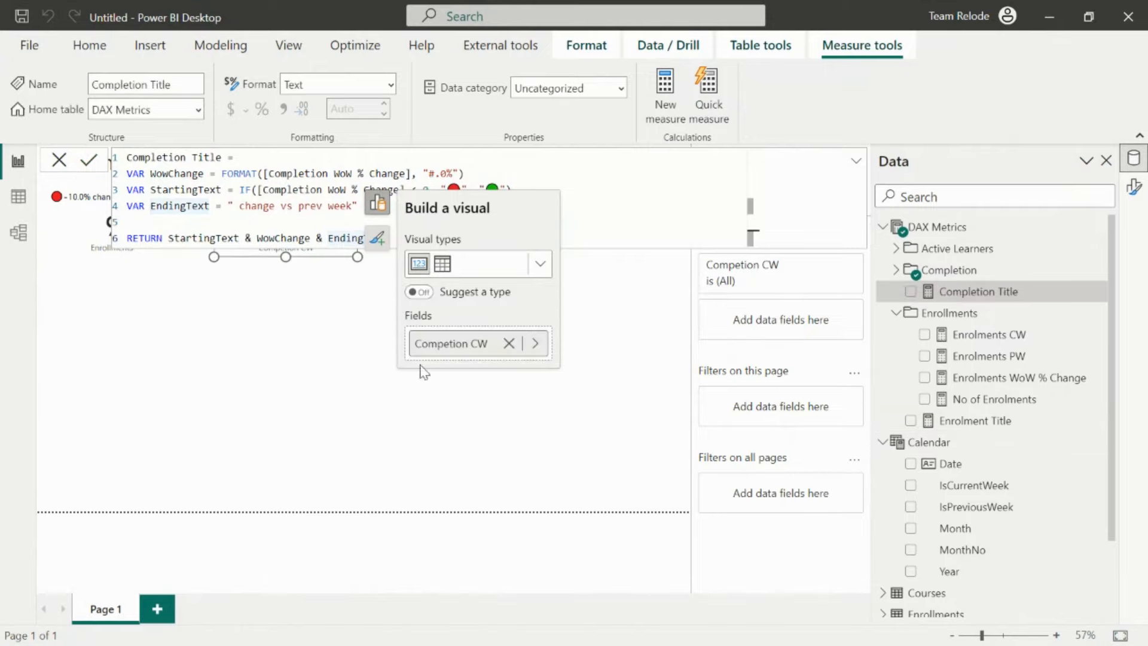
click(534, 456)
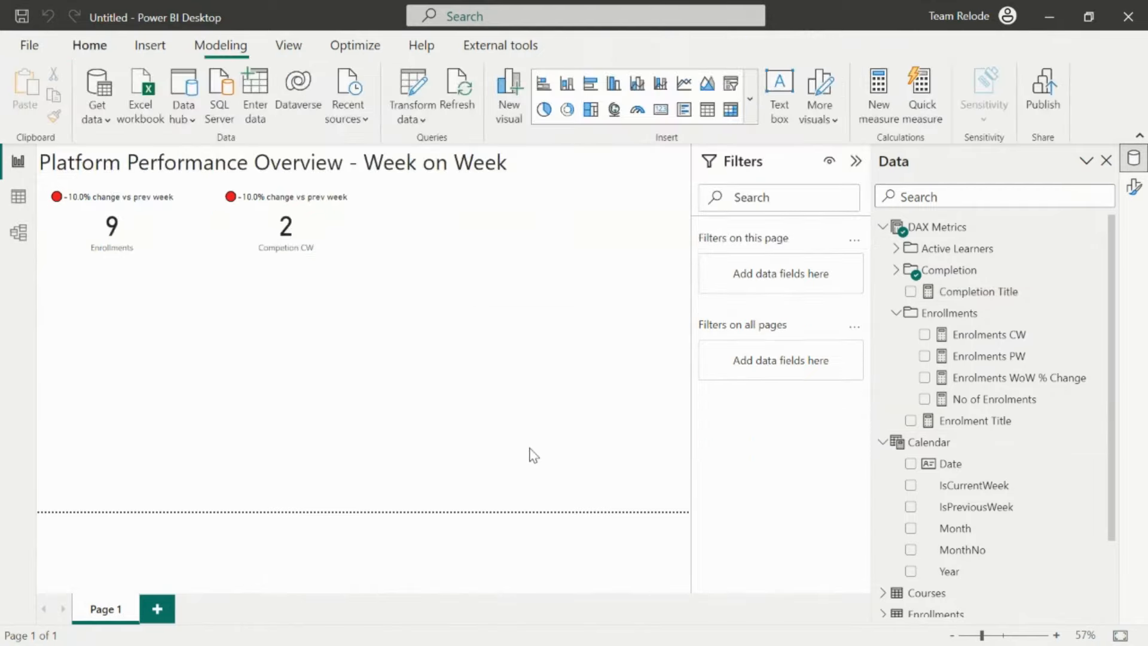
- Base the Competion CW card's title text on the field value of the Completion Title measure from DAX Metrics
click(333, 214)
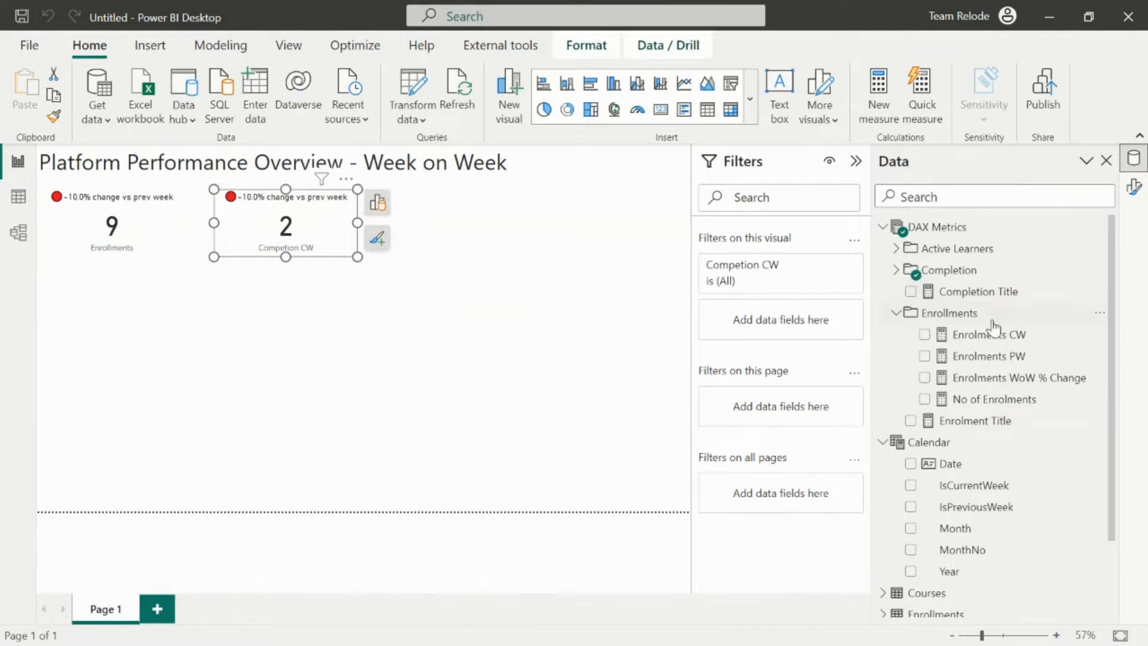
click(376, 239)
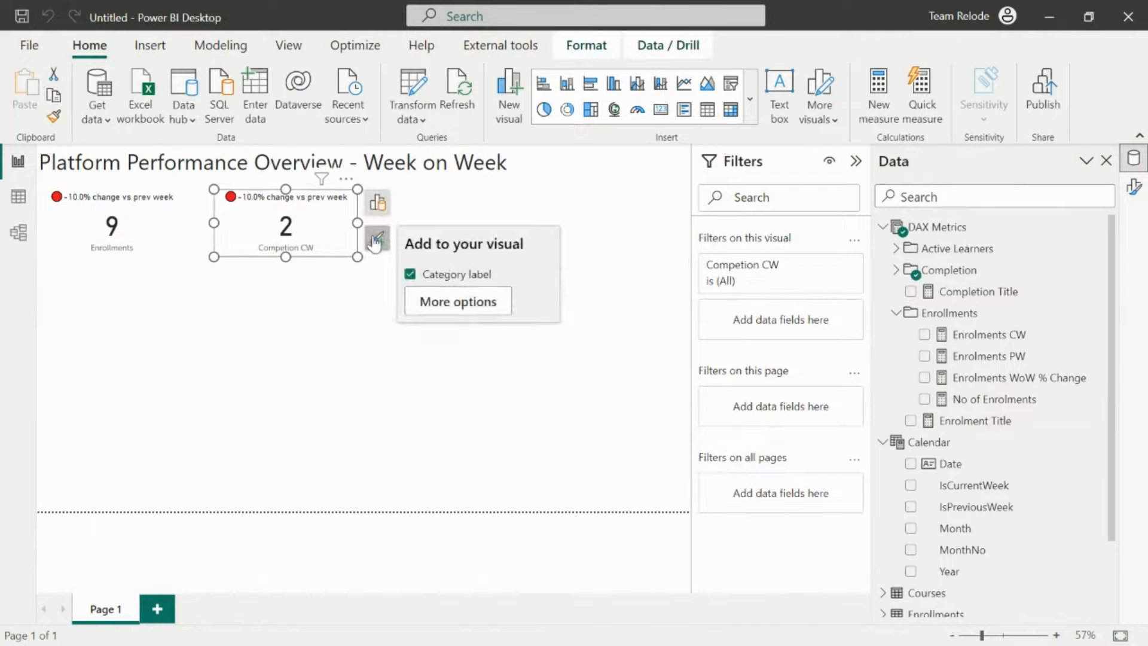
click(453, 302)
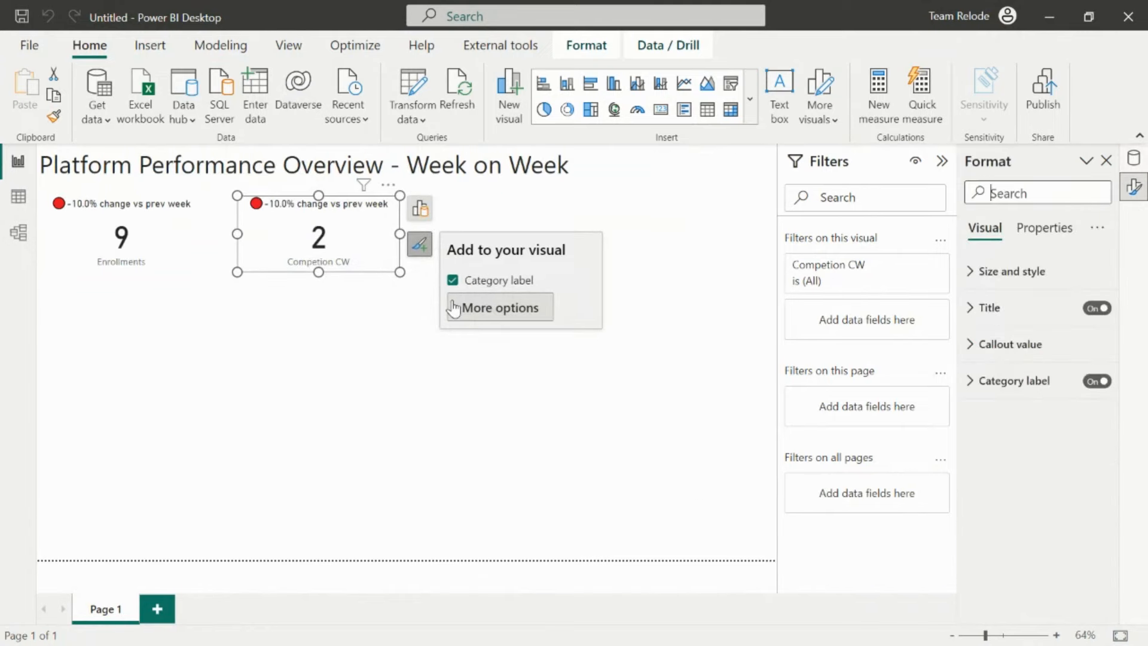
click(974, 309)
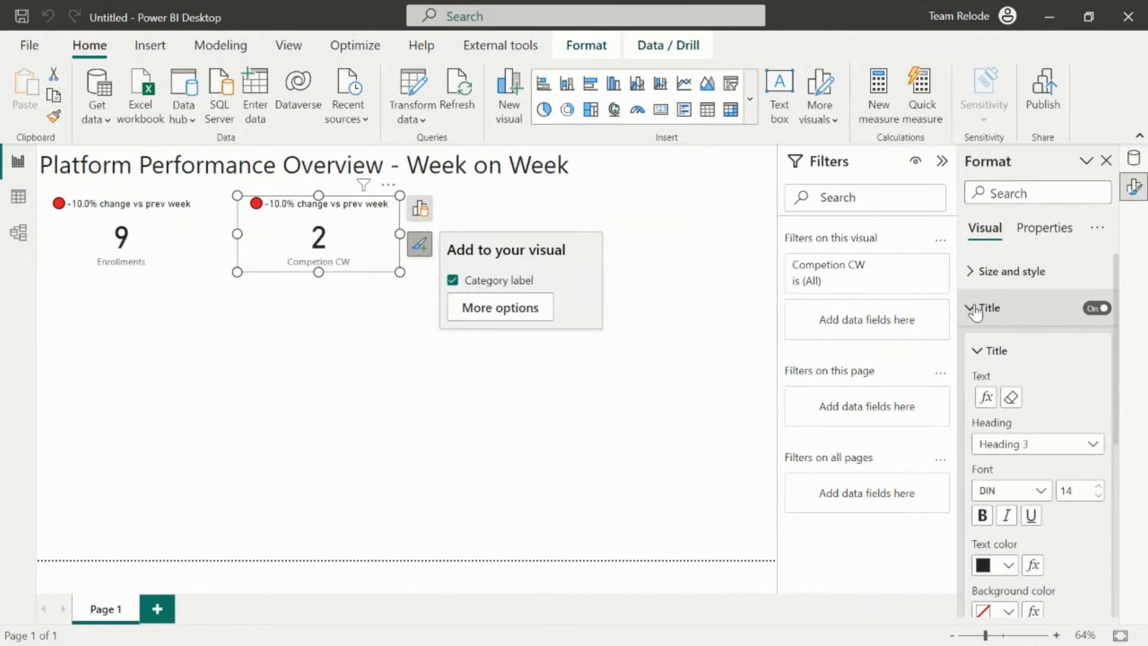
click(985, 397)
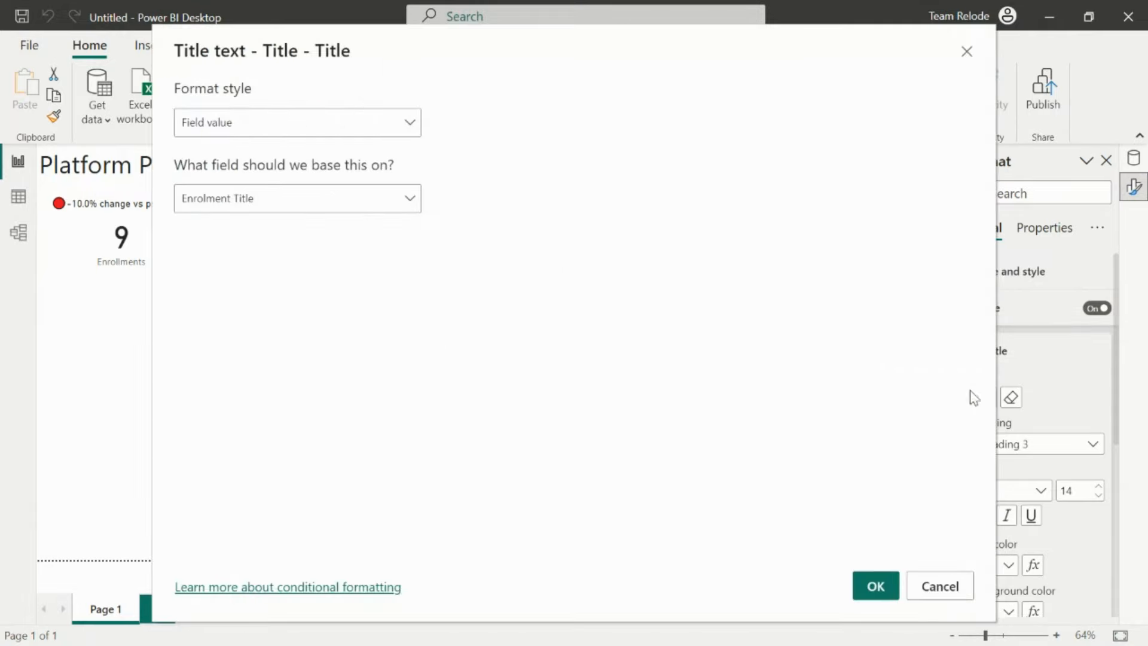
click(246, 203)
click(188, 262)
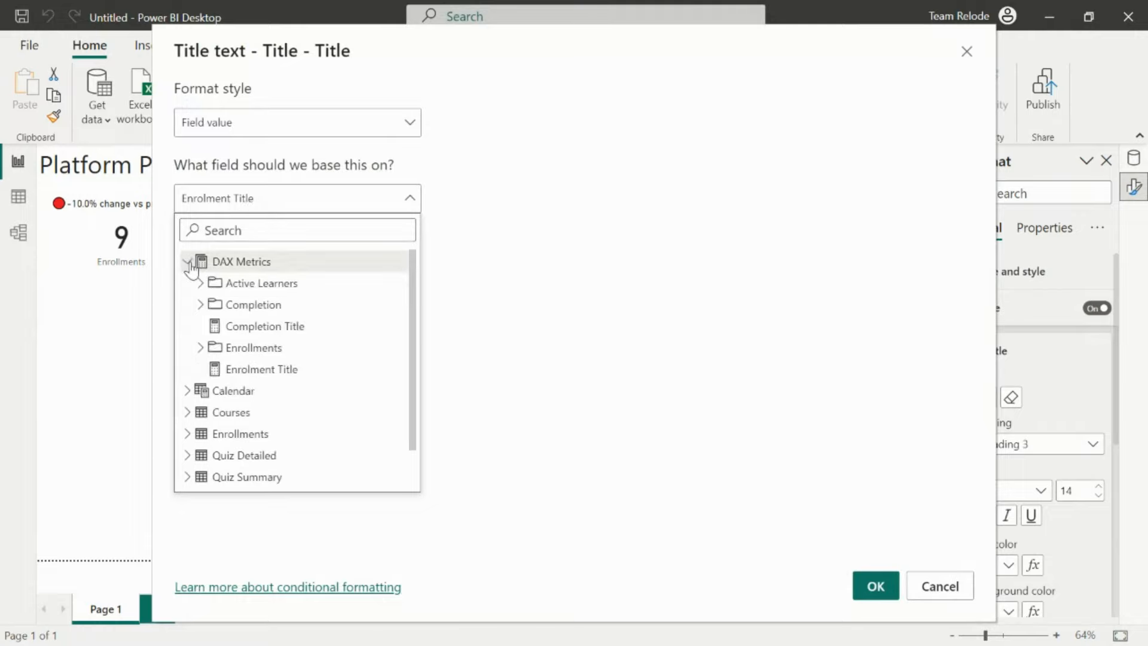
click(254, 328)
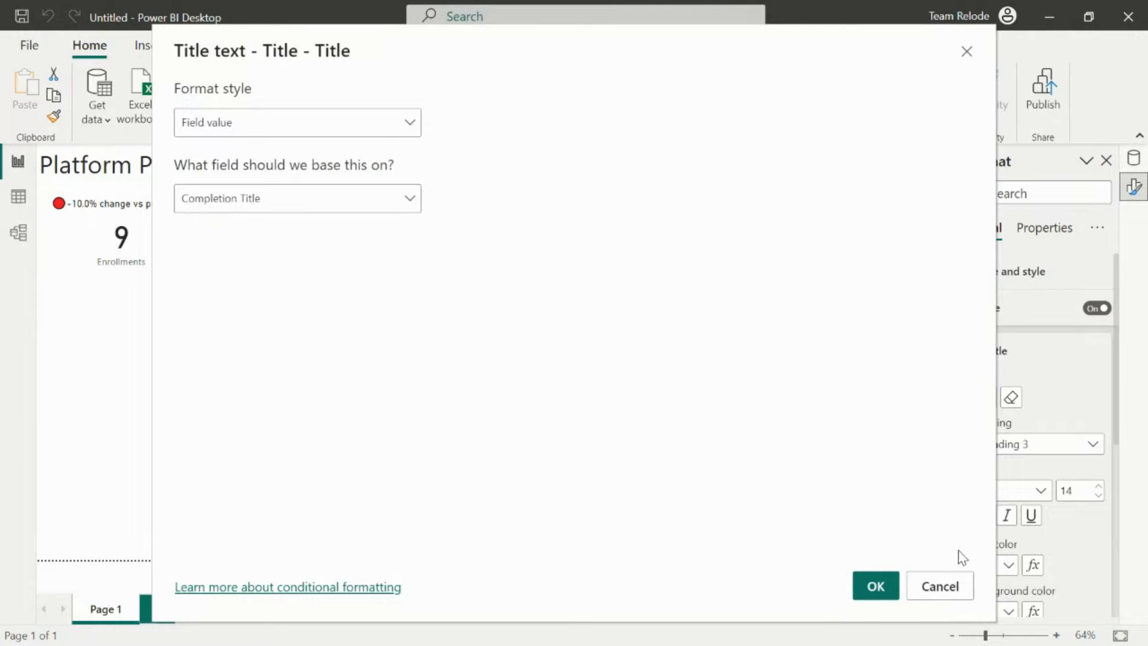
click(874, 587)
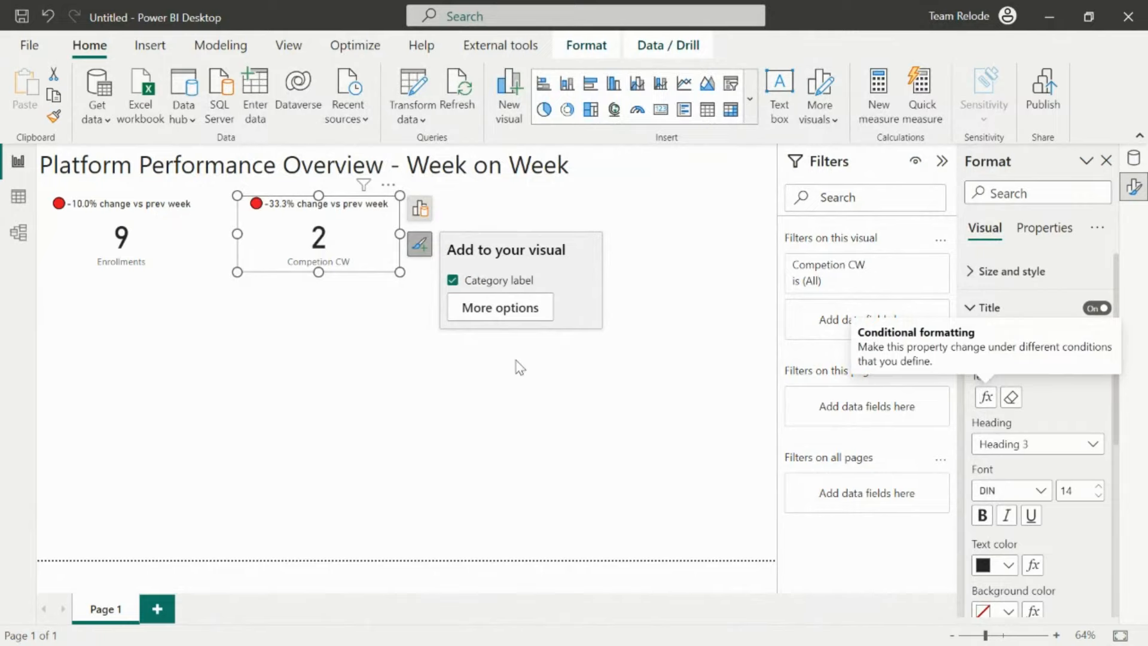
click(531, 418)
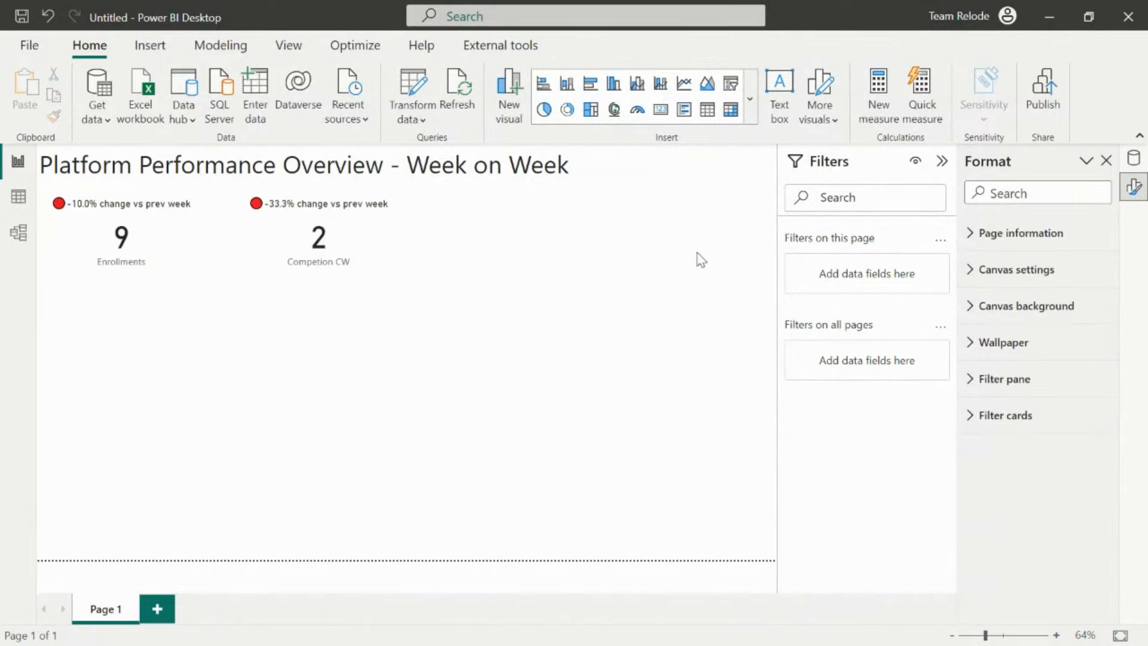
- Duplicate the Competion CW card and place the copy beside it in the same row of cards
click(367, 244)
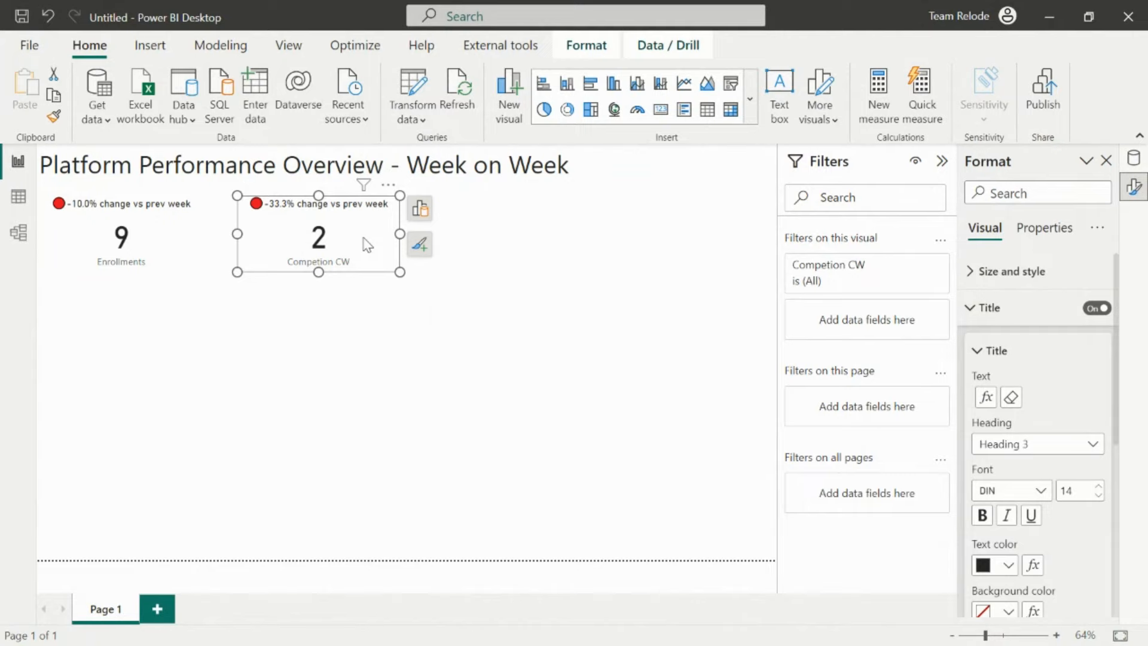
key(ctrl+c)
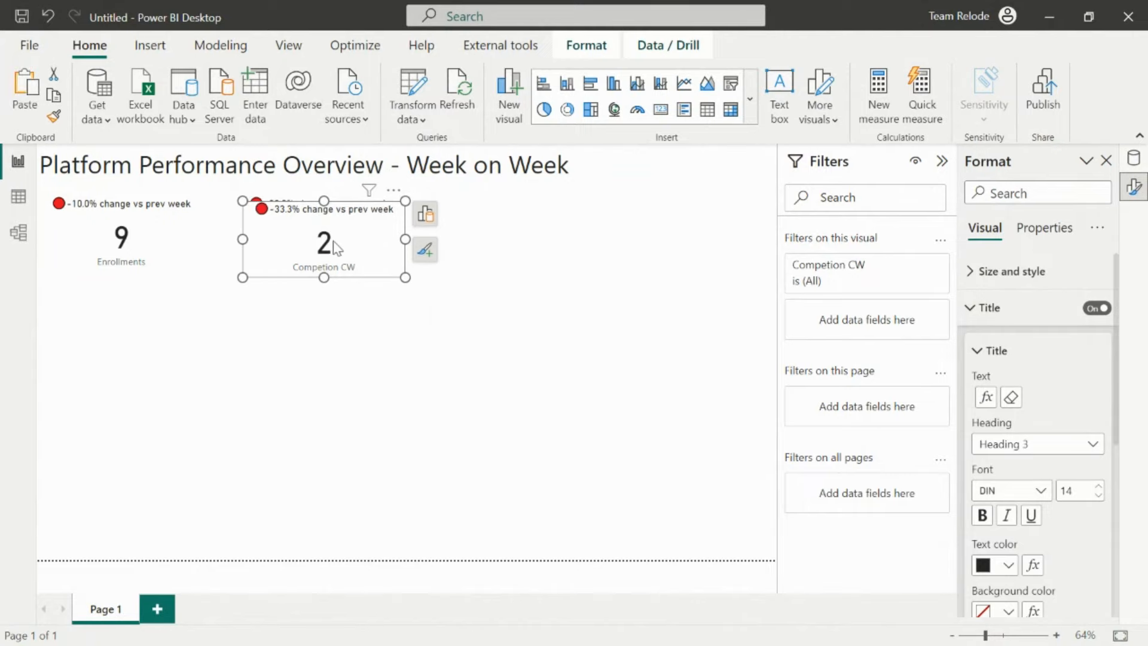
key(ctrl+v)
drag(414, 254, 540, 241)
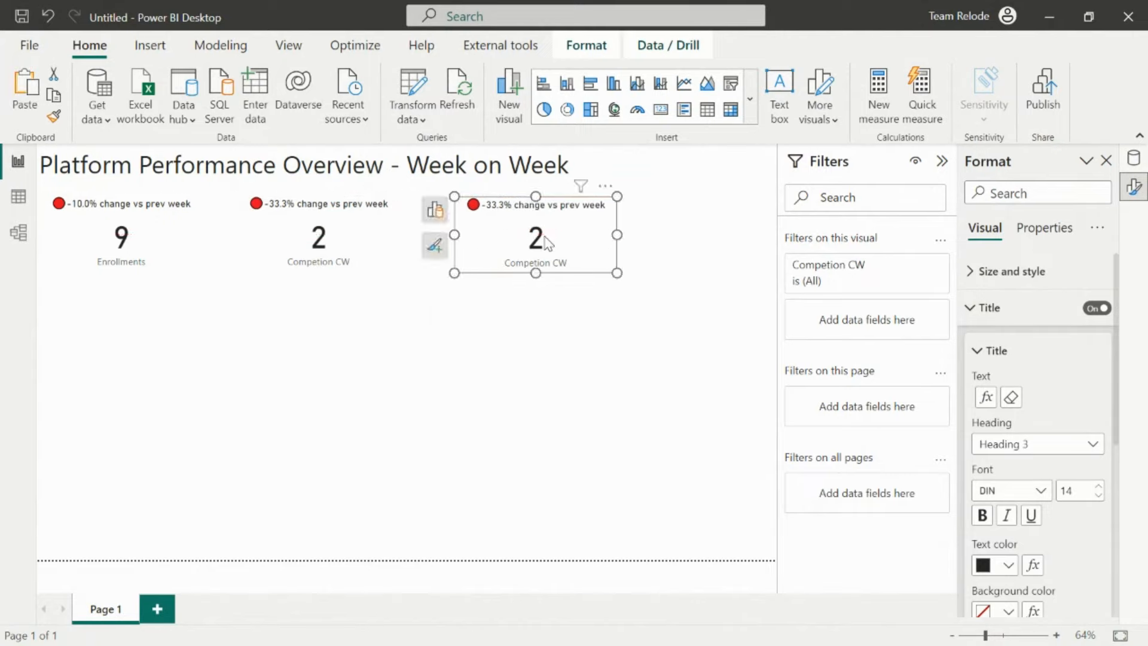
- Replace the duplicated card's field with Active learners CW from the Active Learners folder of DAX Metrics
click(434, 211)
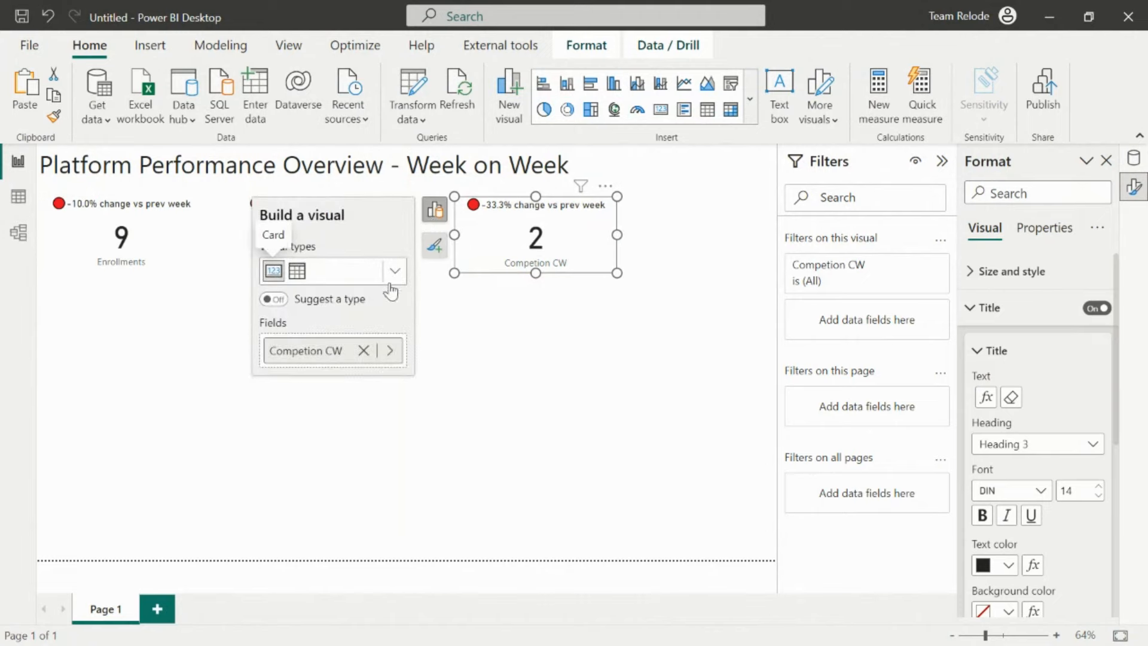
click(389, 350)
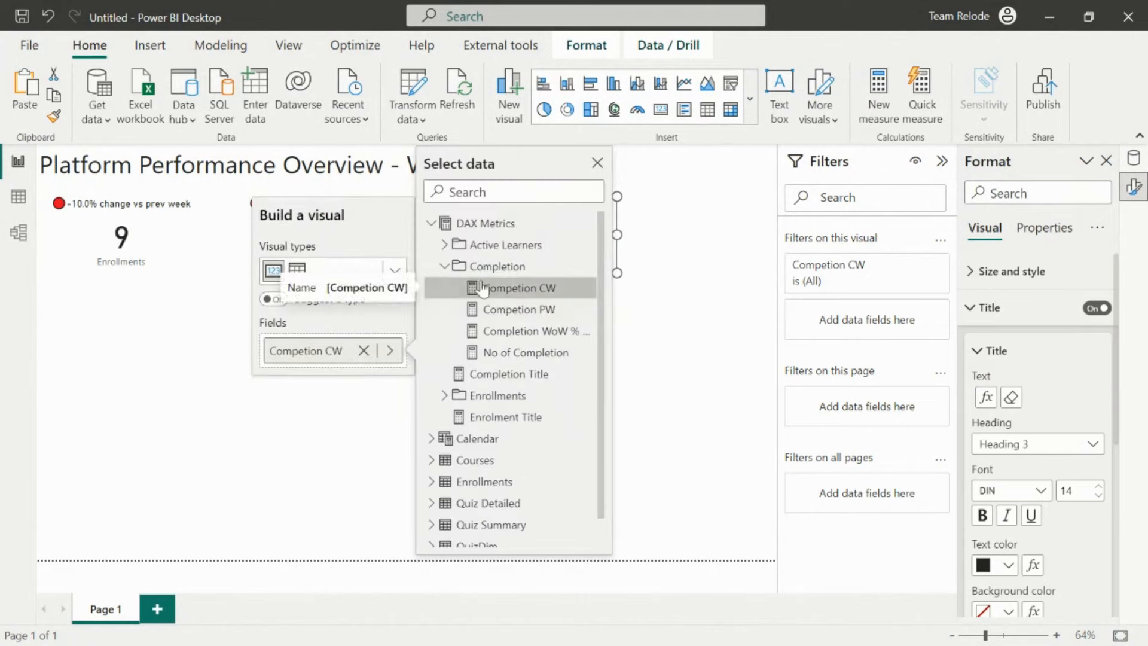
click(446, 266)
click(444, 245)
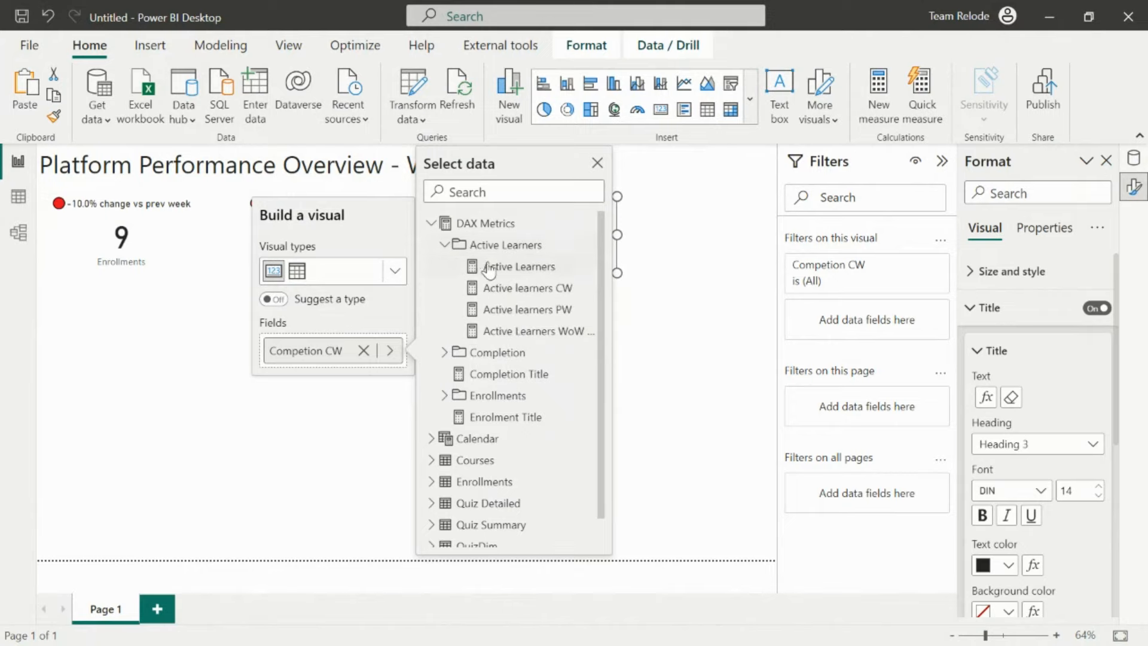
click(518, 287)
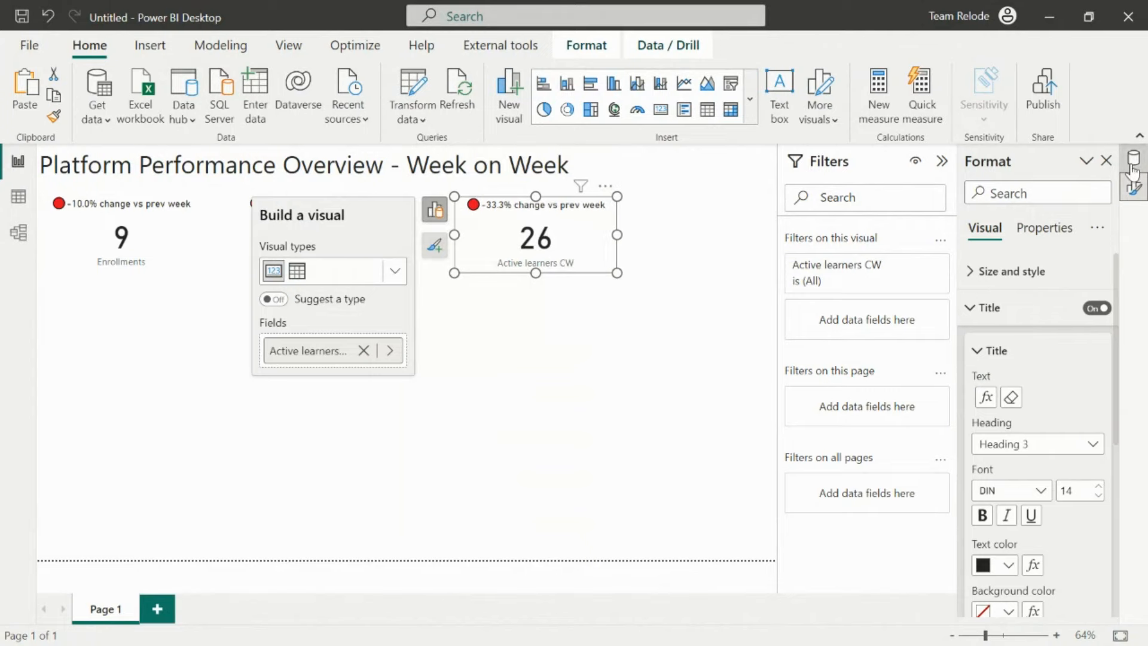
- Copy the whole Enrolment Title formula and start a new measure in the DAX Metrics table
click(1133, 162)
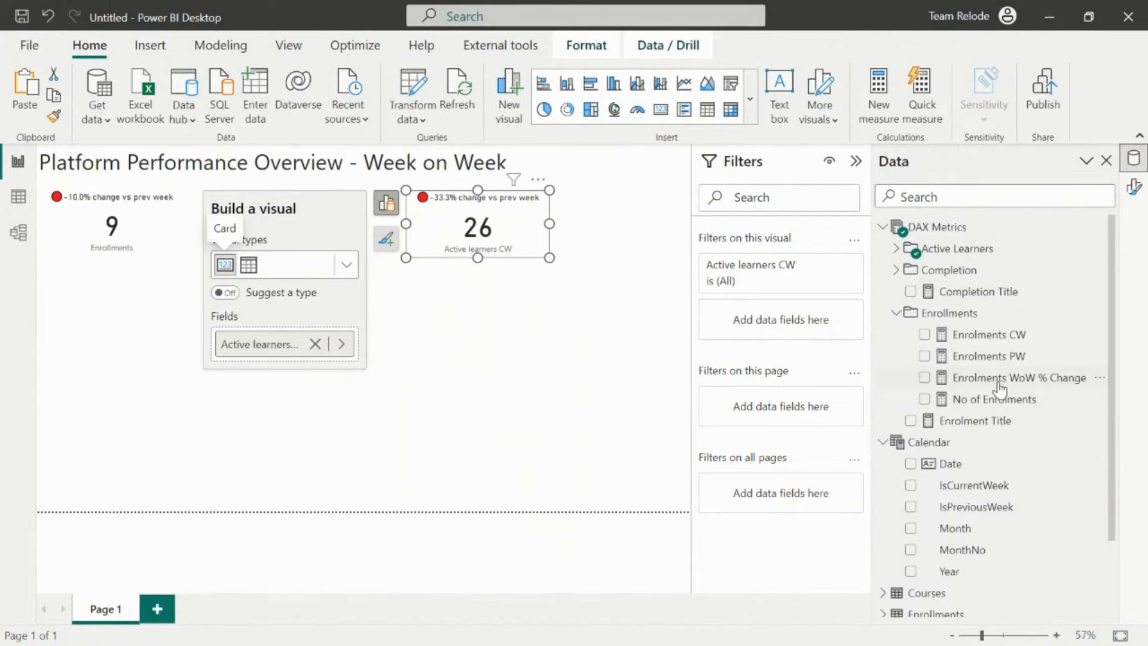
click(978, 422)
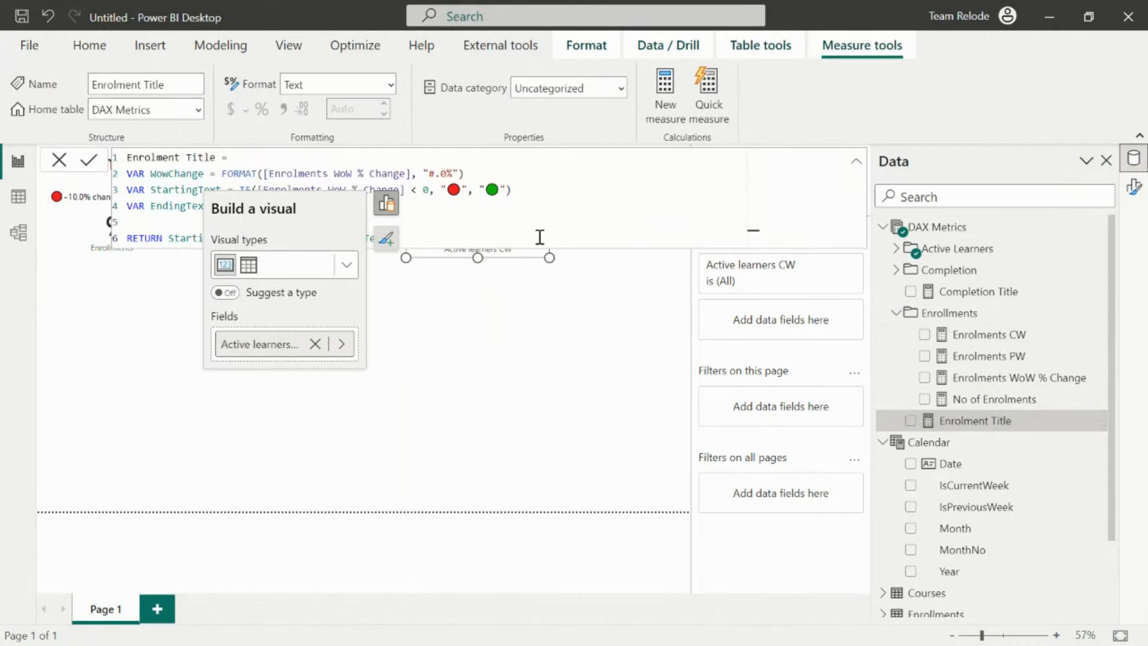
key(ctrl+a)
key(Escape)
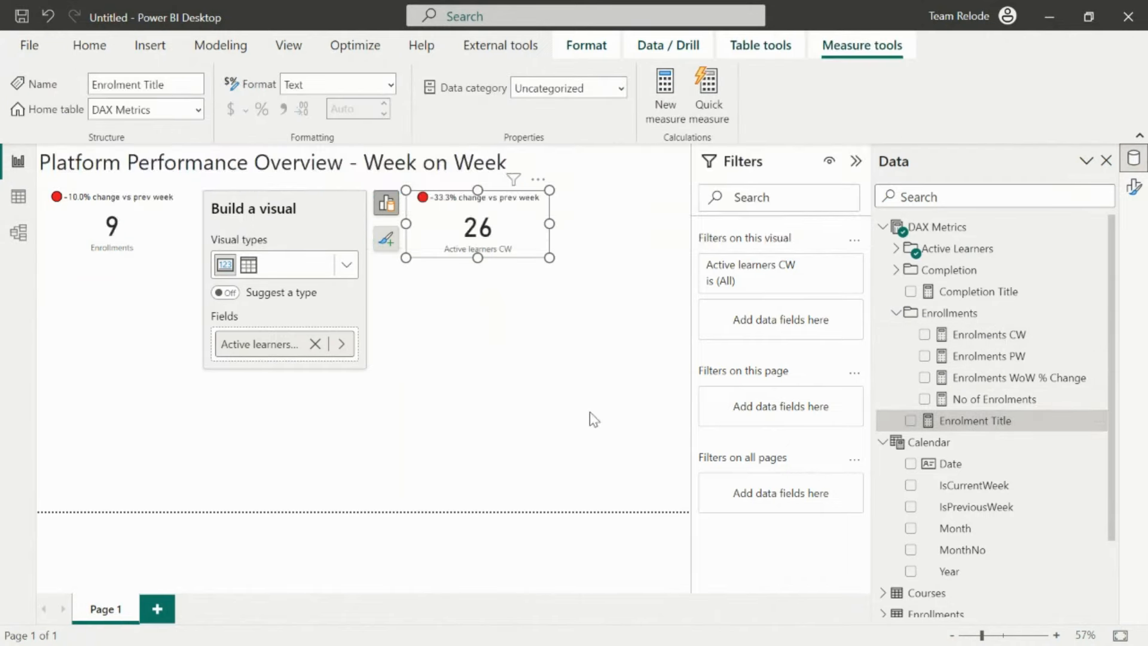
click(589, 411)
right_click(978, 422)
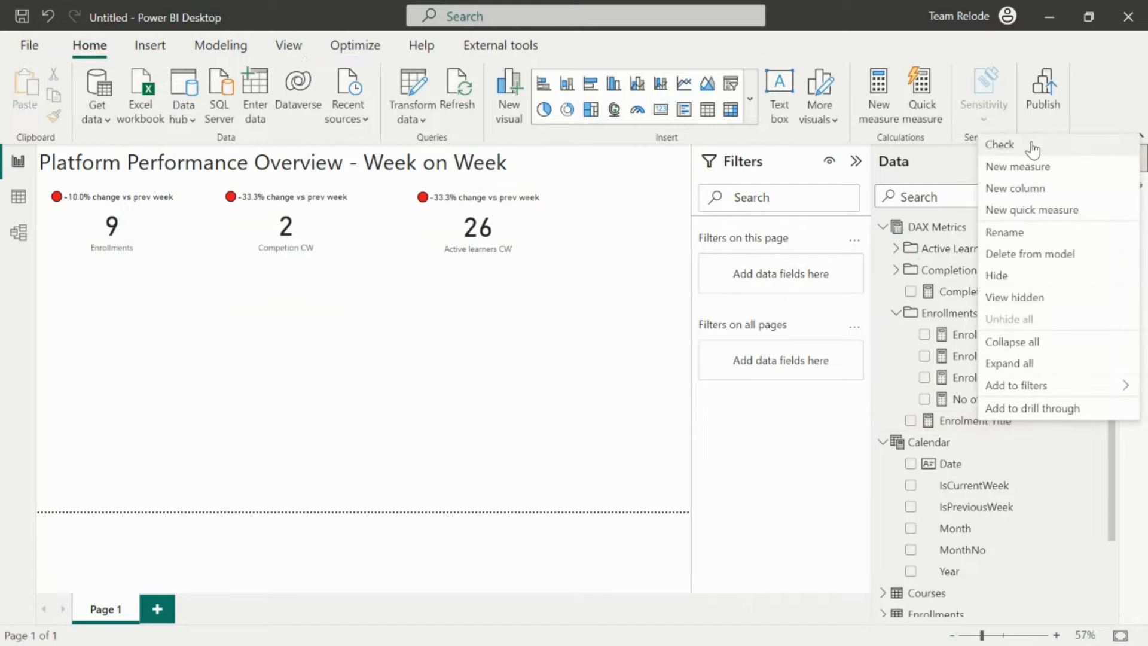
click(1028, 171)
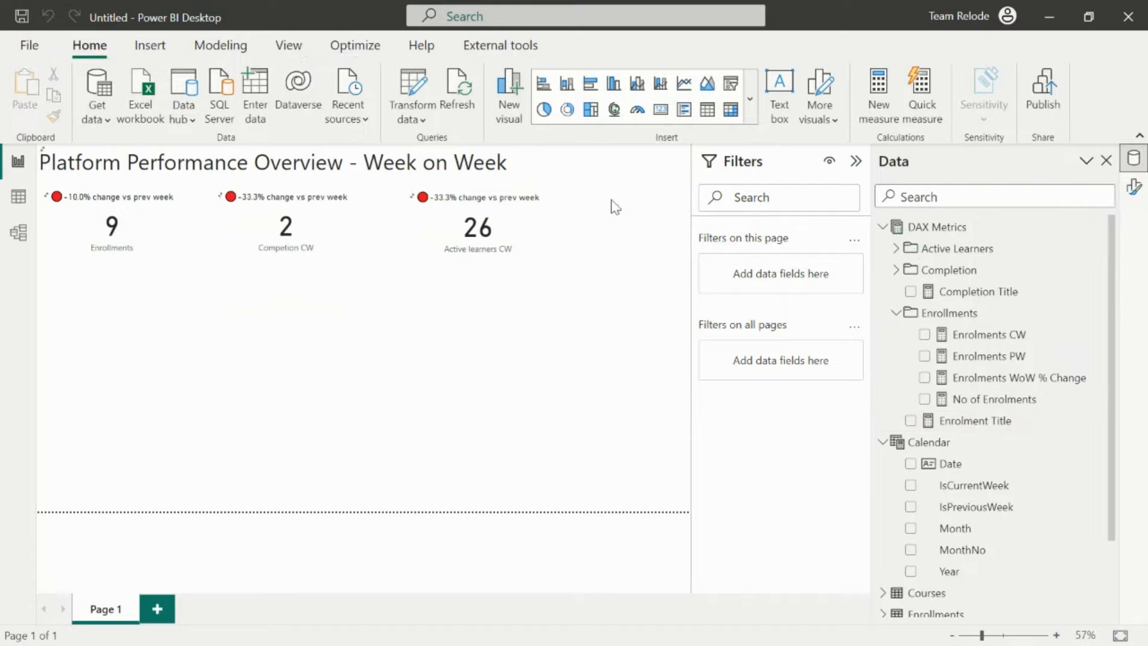
- Paste the enrolment title formula into a new DAX Metrics measure and name it Completion Title
key(ctrl+v)
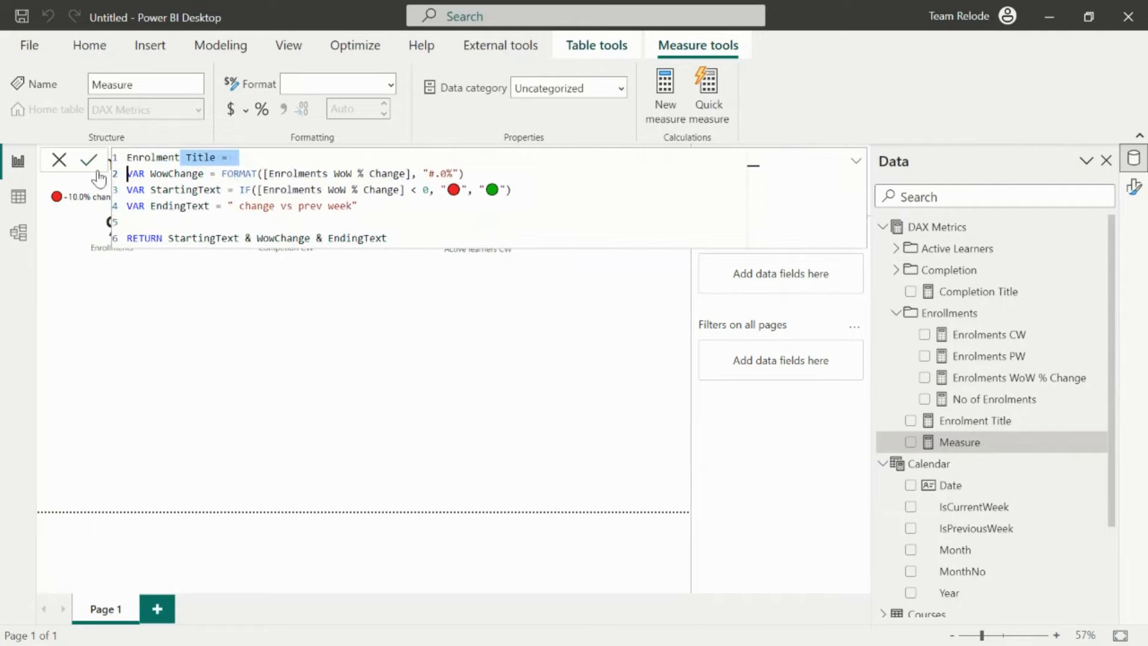
double_click(176, 158)
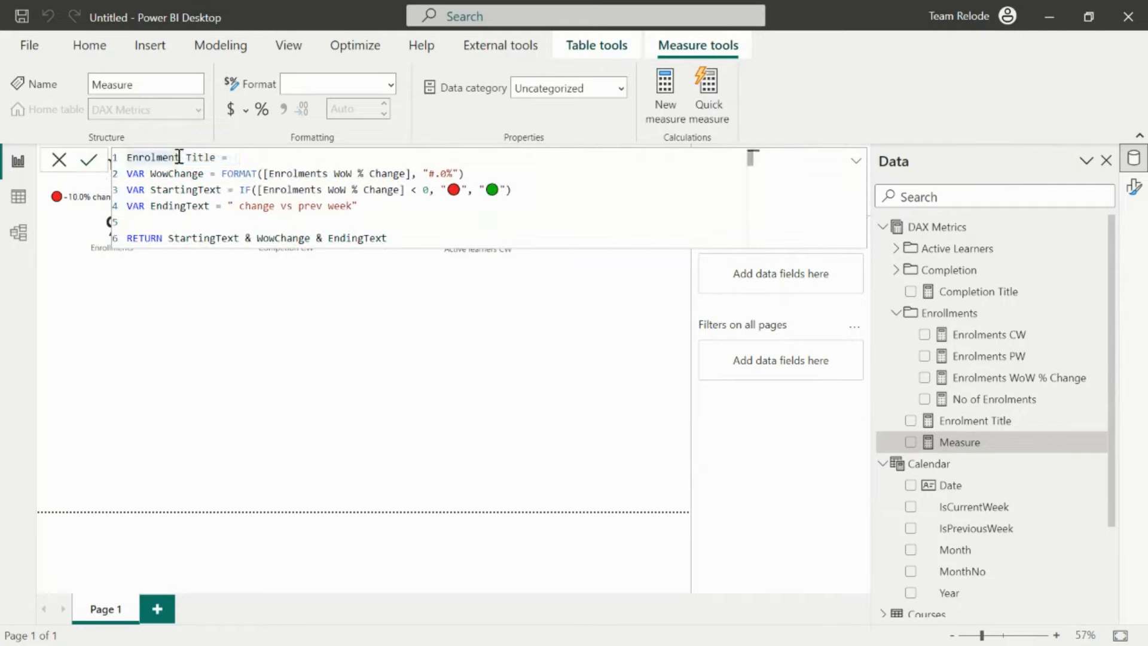
text(Competion)
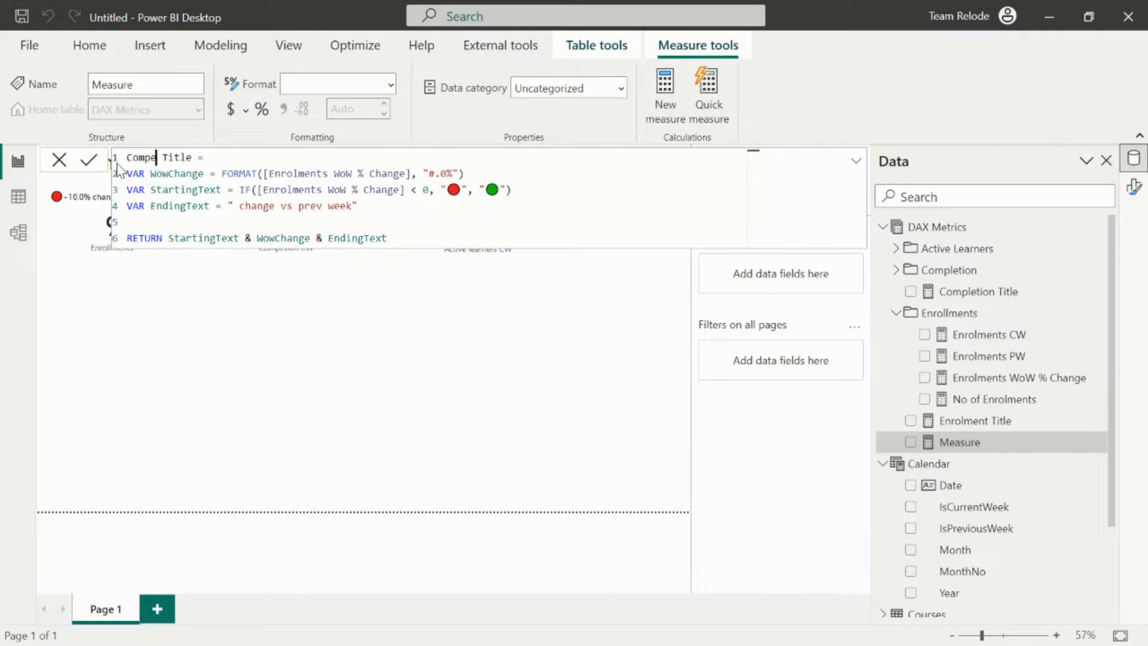
click(150, 157)
text(l)
- Replace the enrolments measure in the WowChange variable with [Active Learners WoW % Change]
drag(265, 173, 333, 173)
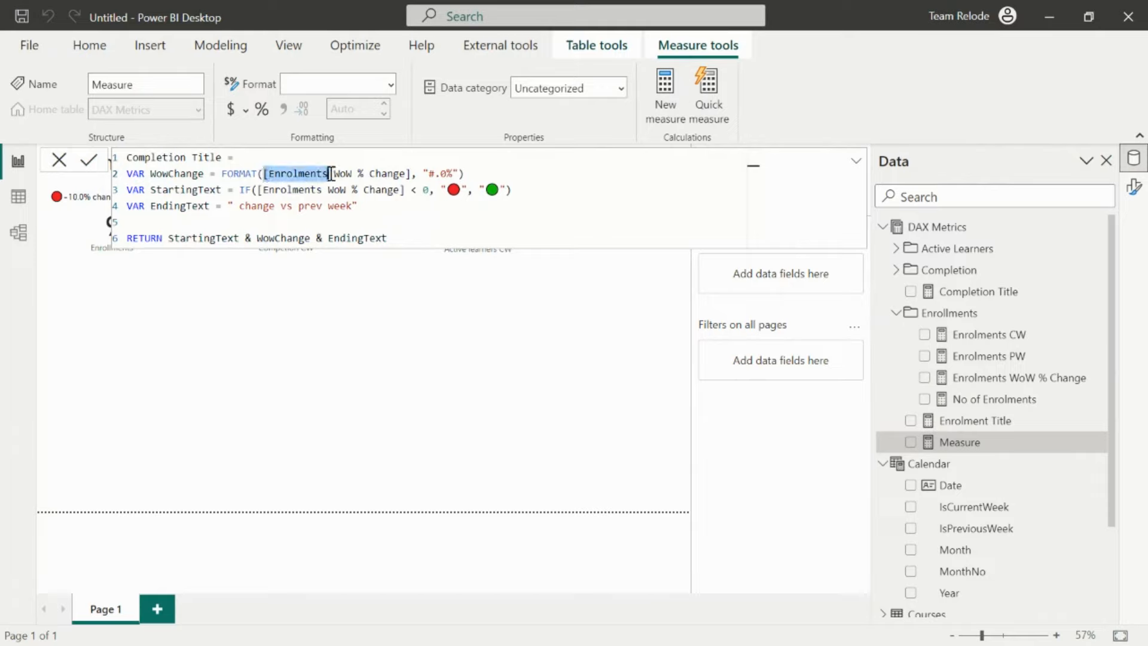
text(c)
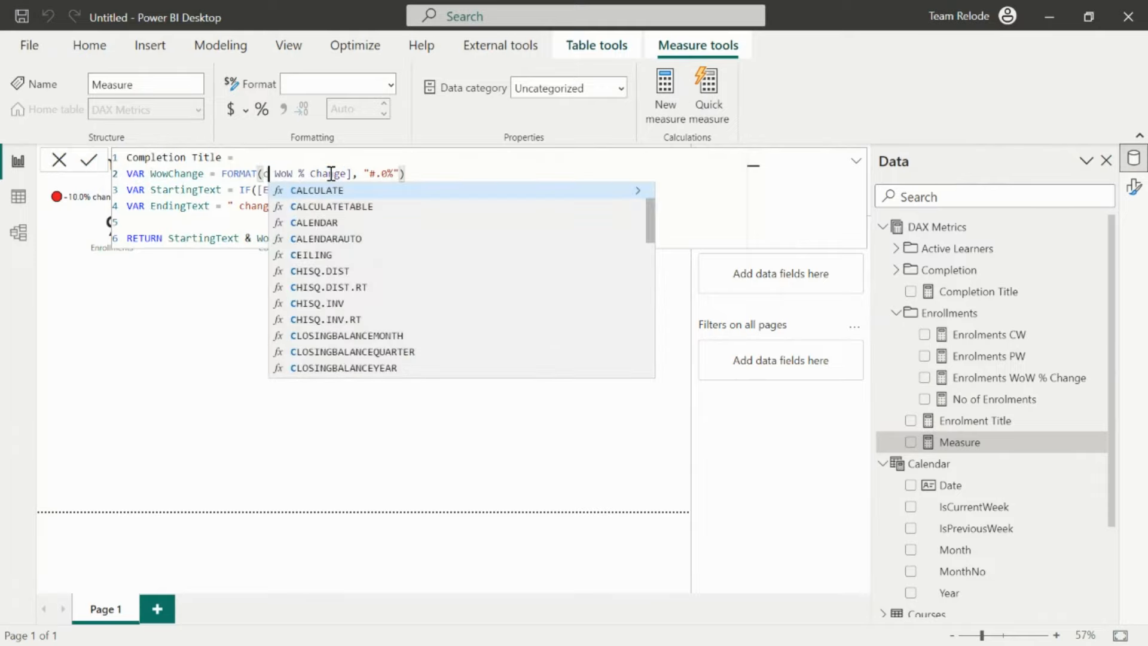
text(om)
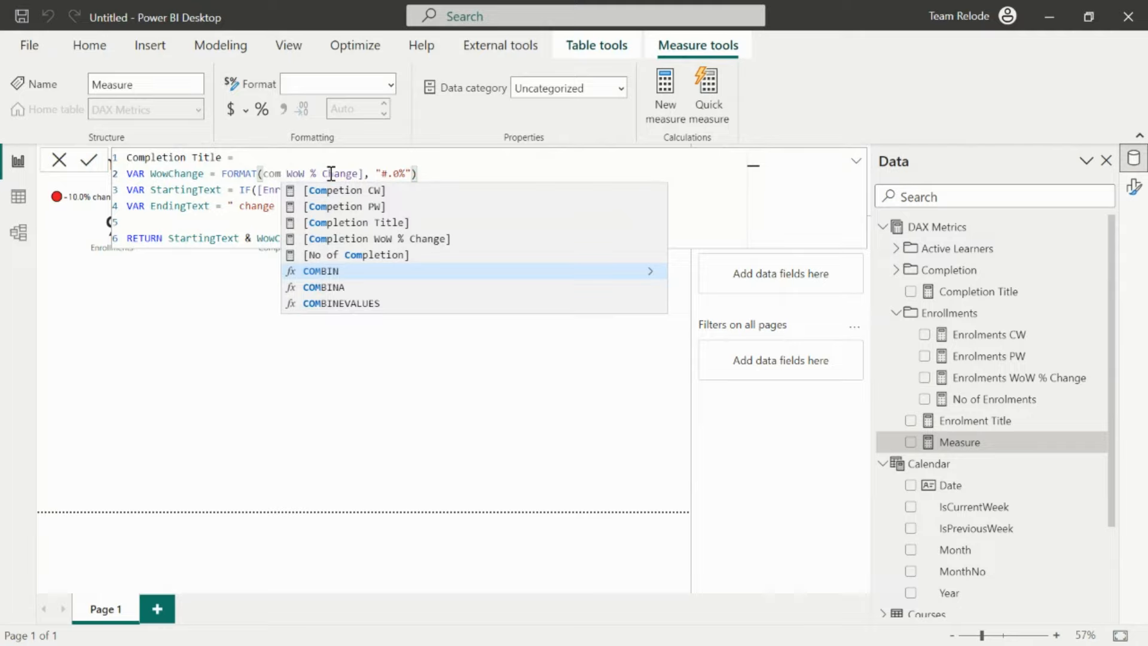
key(BackSpace)
key(BackSpace)
key(BackSpace)
text(ac)
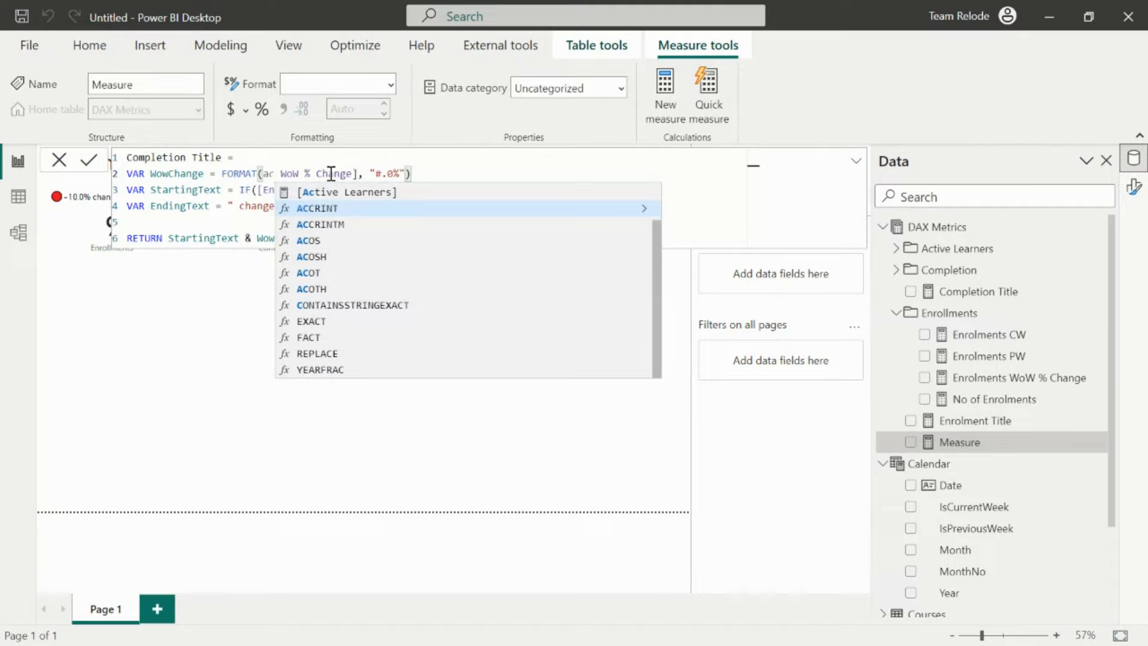
key(BackSpace)
key(BackSpace)
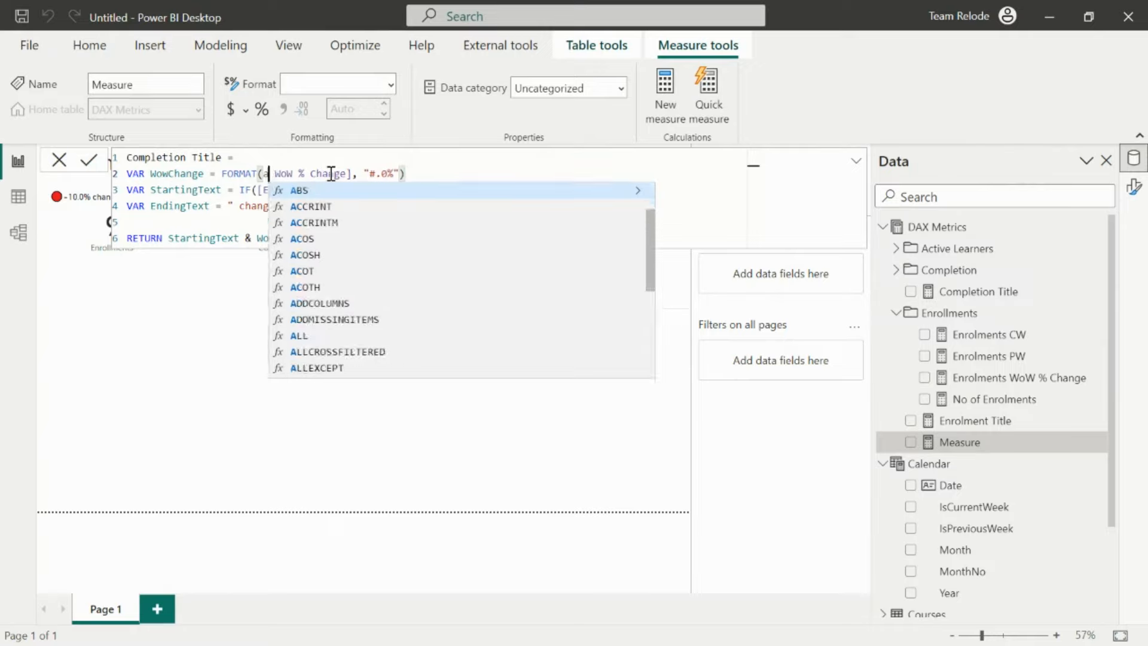
text([ac)
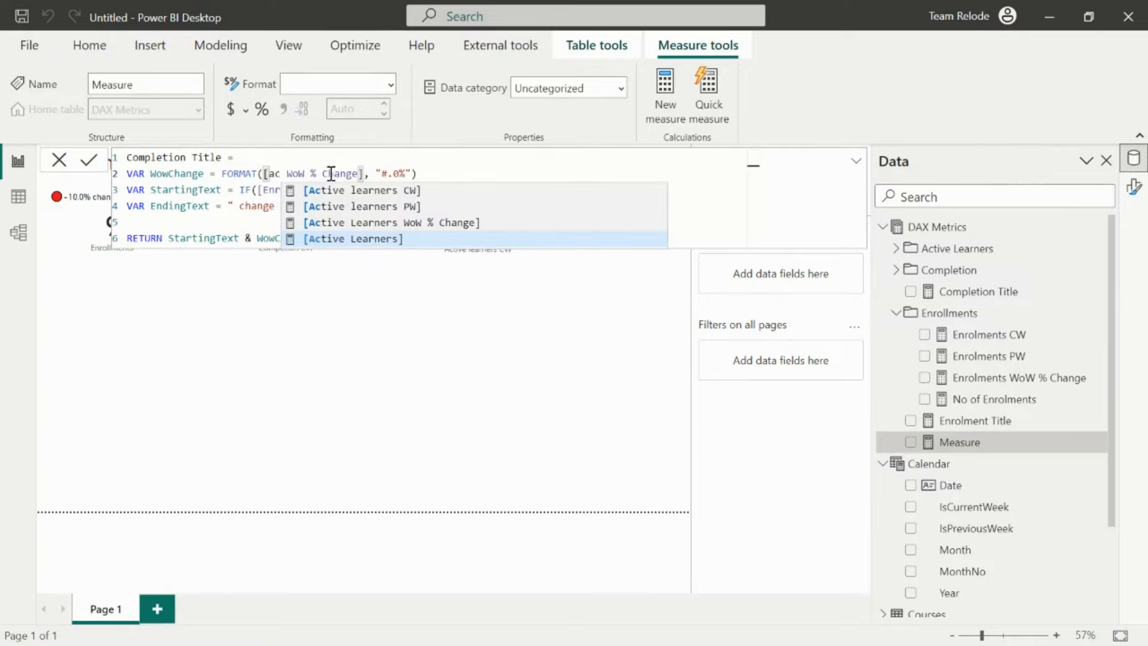
key(Up)
key(Tab)
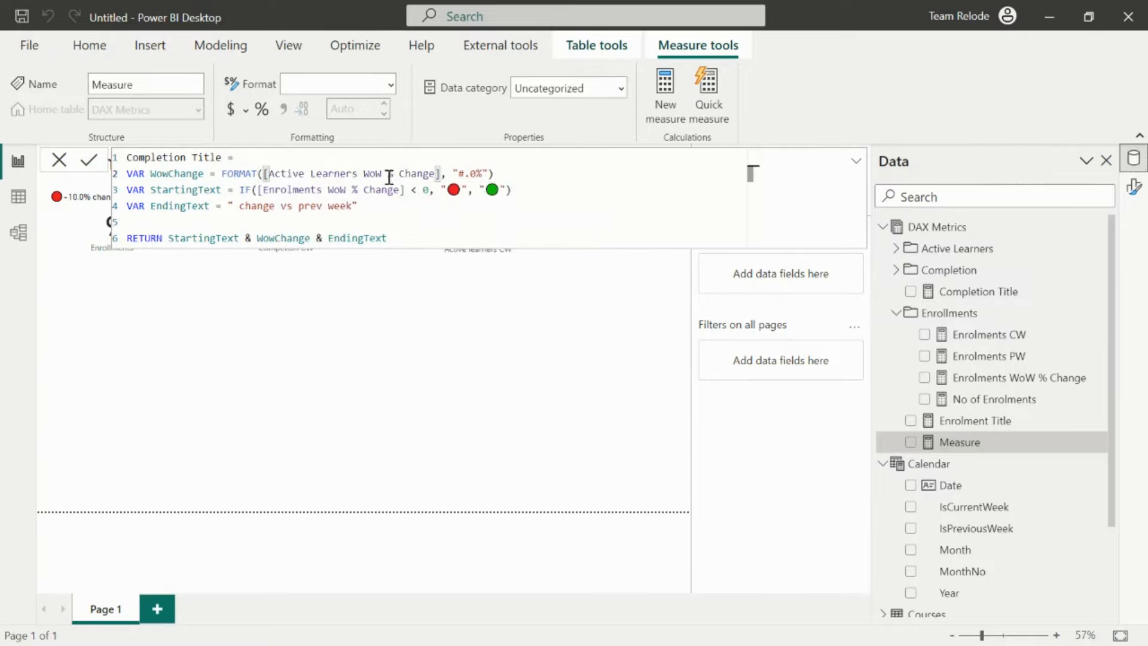
- Make the StartingText condition test [Active Learners WoW % Change] instead of the enrolments measure
drag(406, 190, 268, 192)
text(Act)
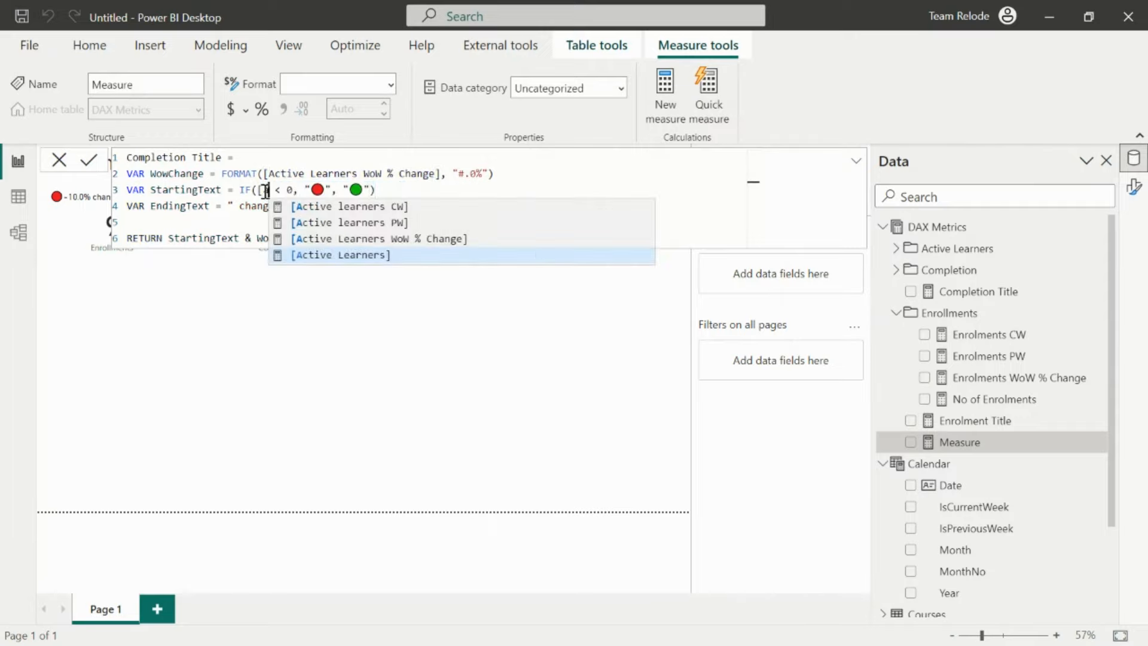
key(Up)
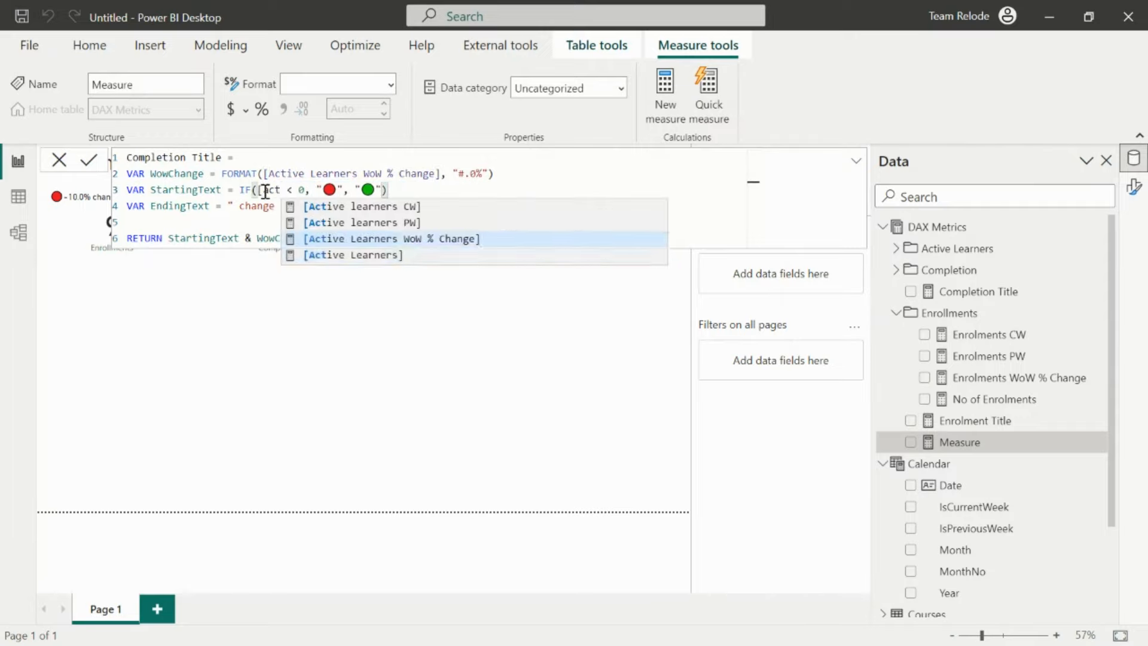
key(Tab)
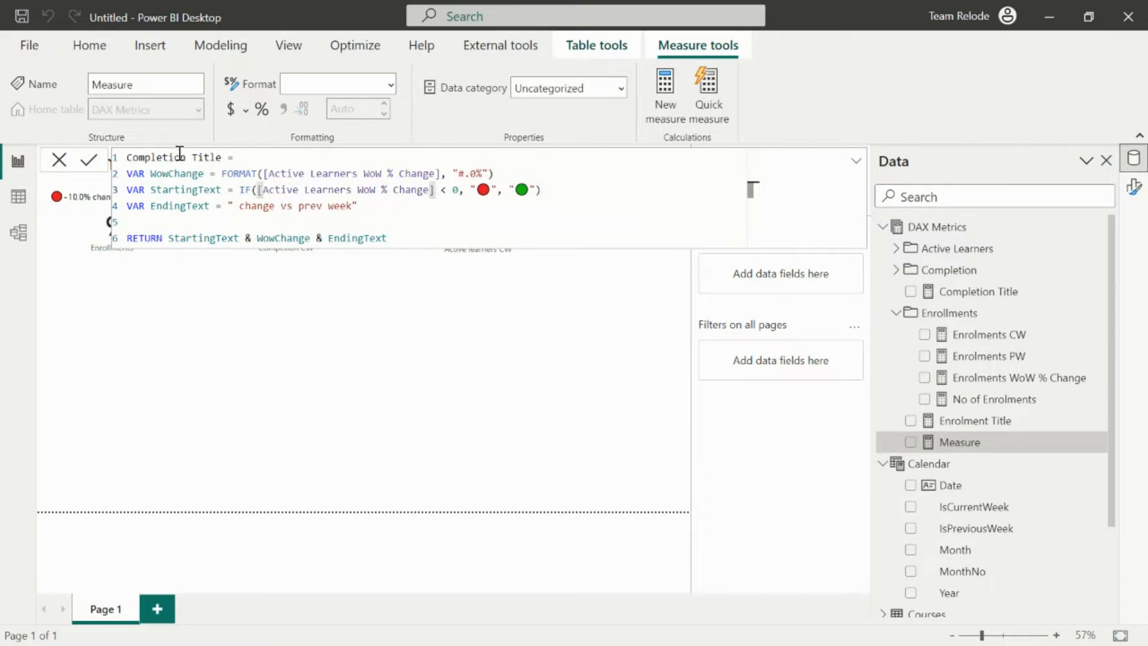
- Rename the measure in its formula as Active learners Title, commit it and collapse the formula editor
drag(186, 157, 132, 162)
text(Active)
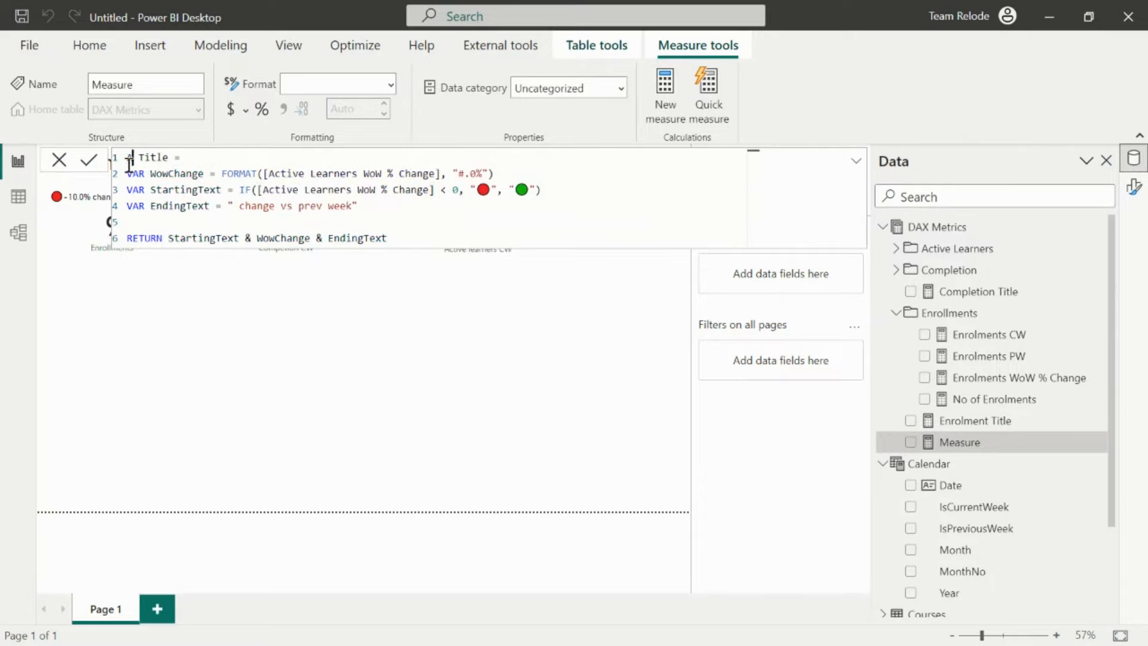
text( learners)
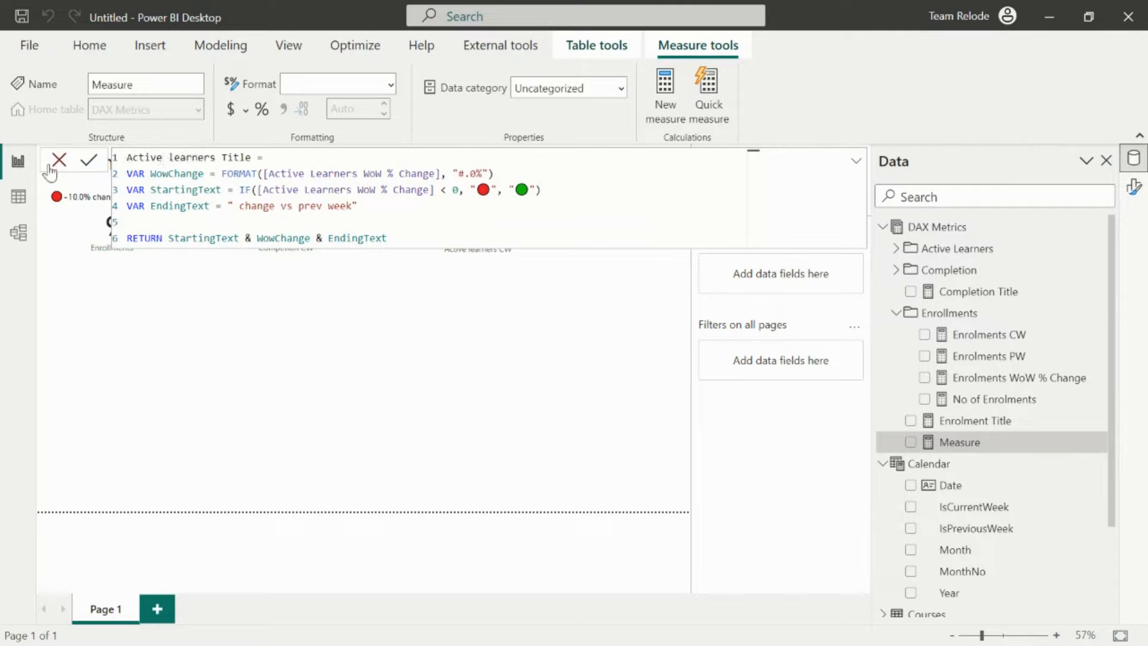
click(88, 161)
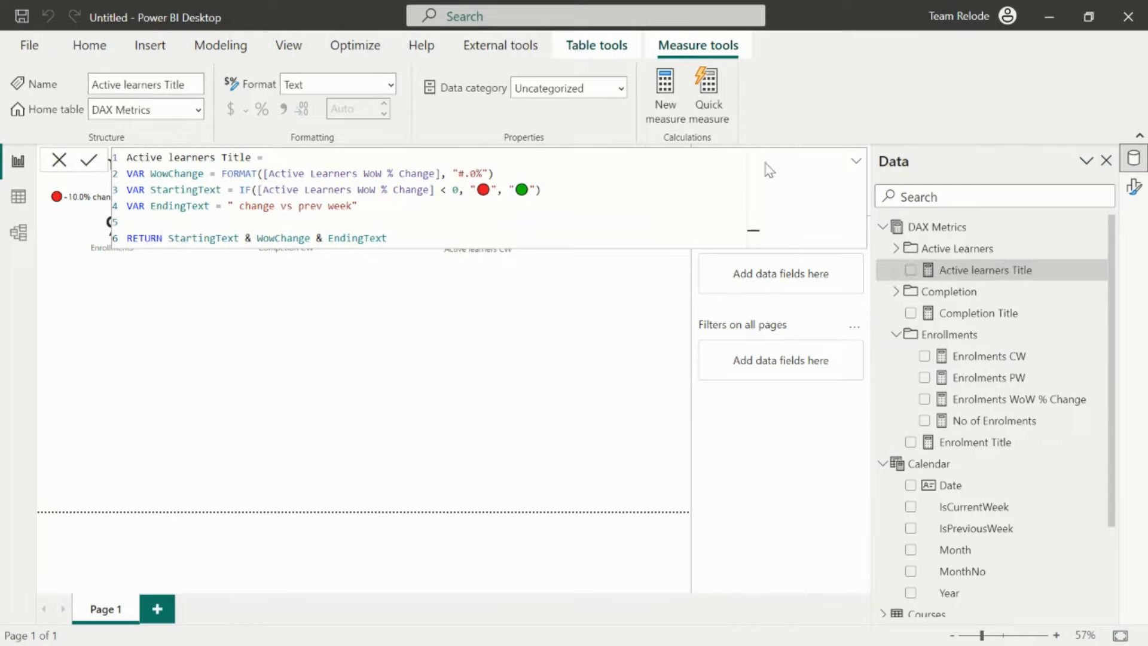
click(856, 161)
- Base the title text of the Active learners CW card on the Active learners Title field from DAX Metrics
click(519, 229)
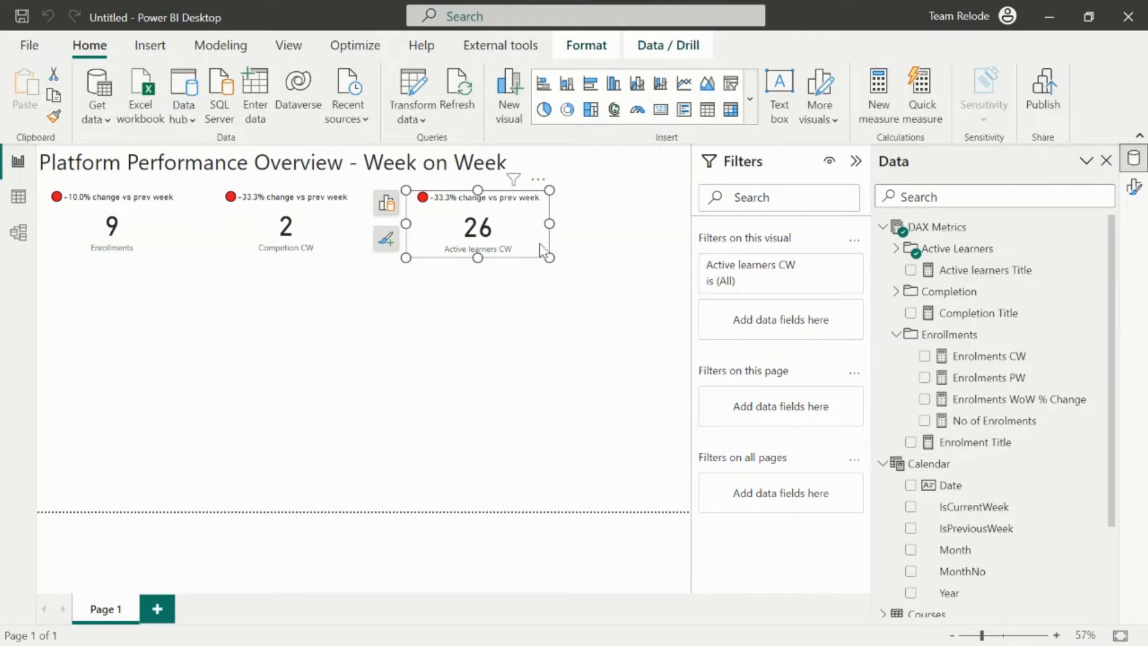
click(388, 239)
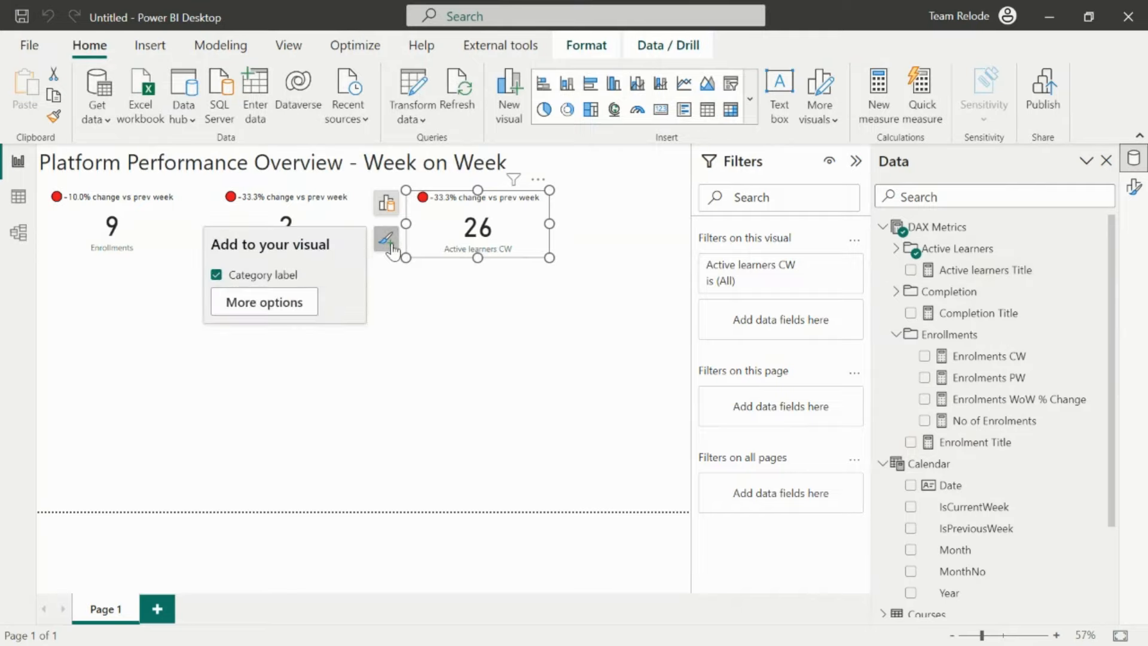
click(277, 303)
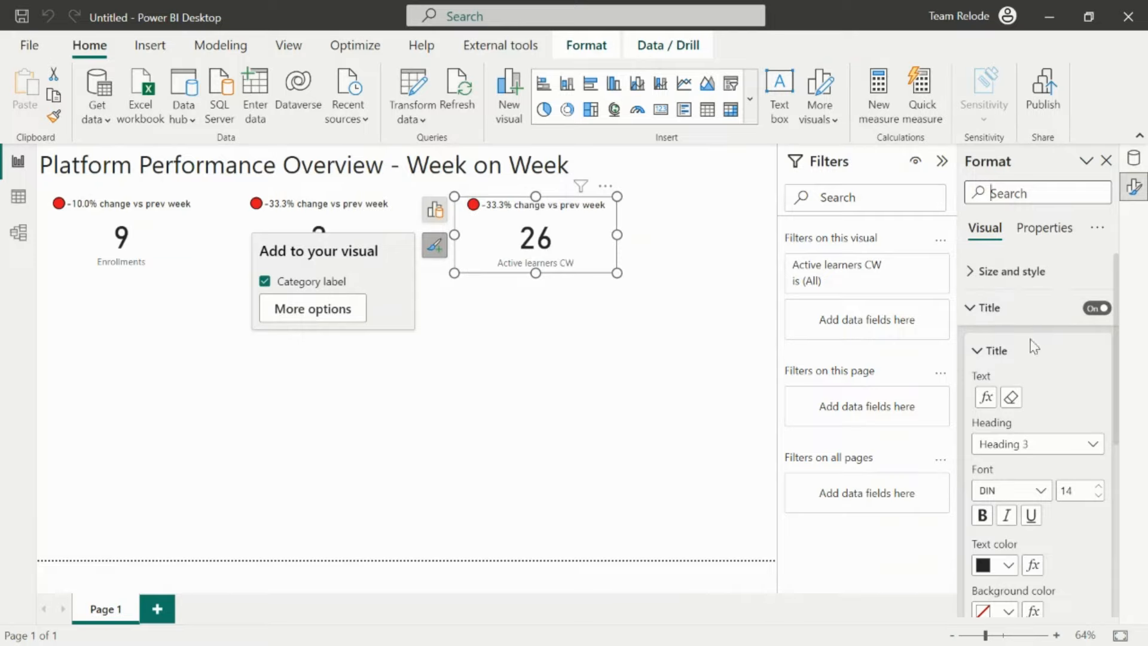
click(987, 398)
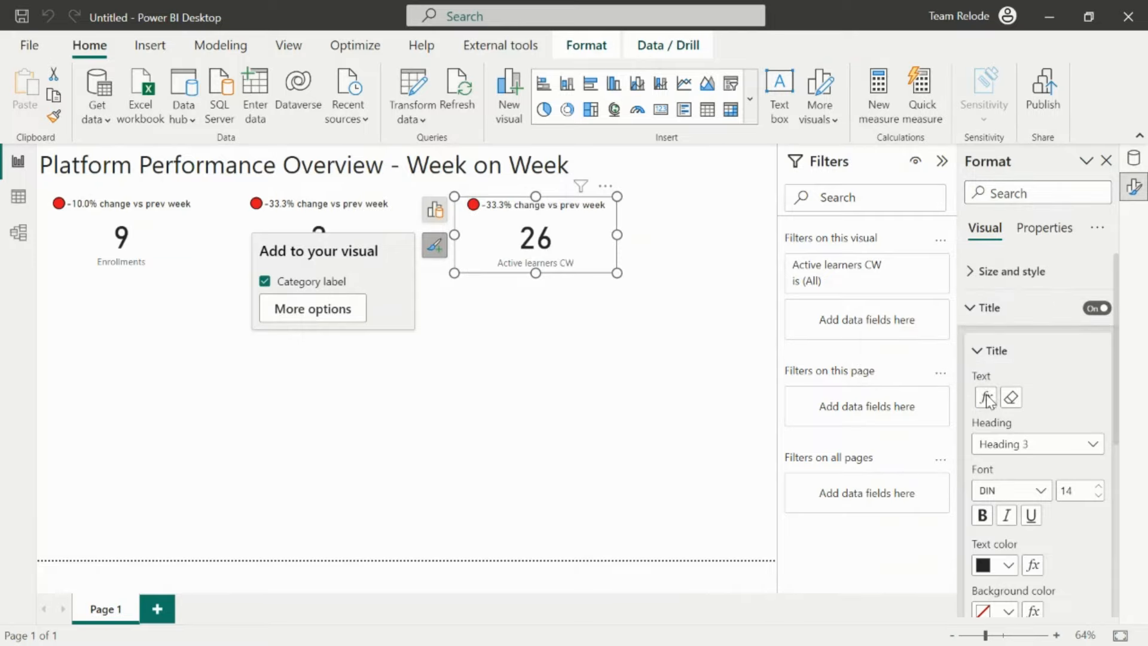
click(408, 201)
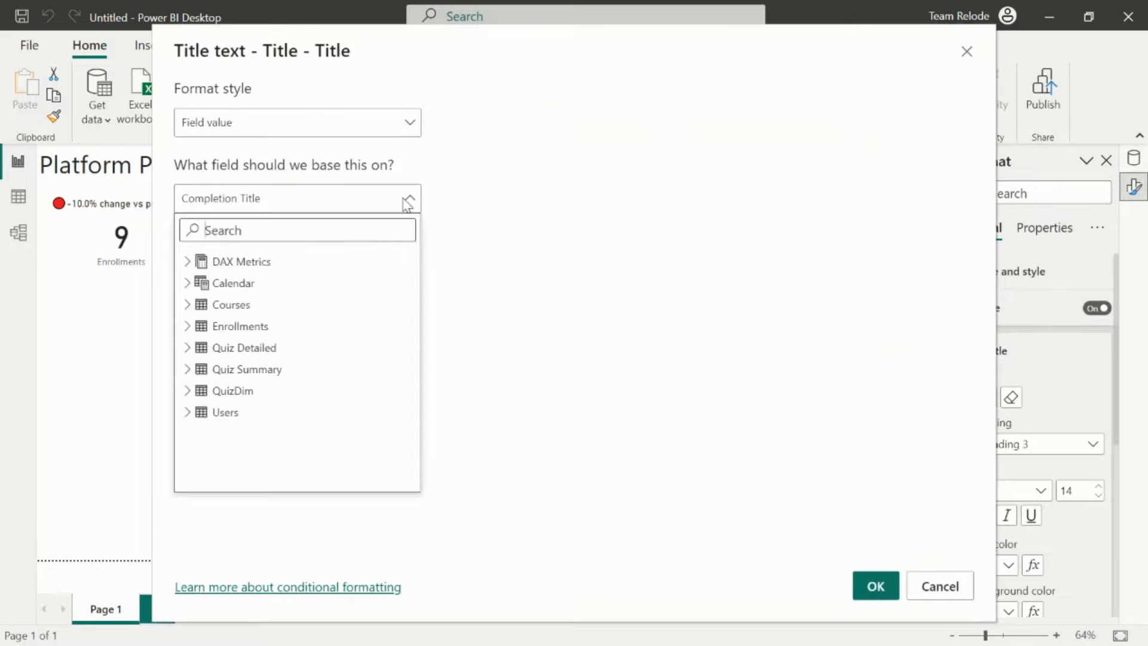
click(187, 262)
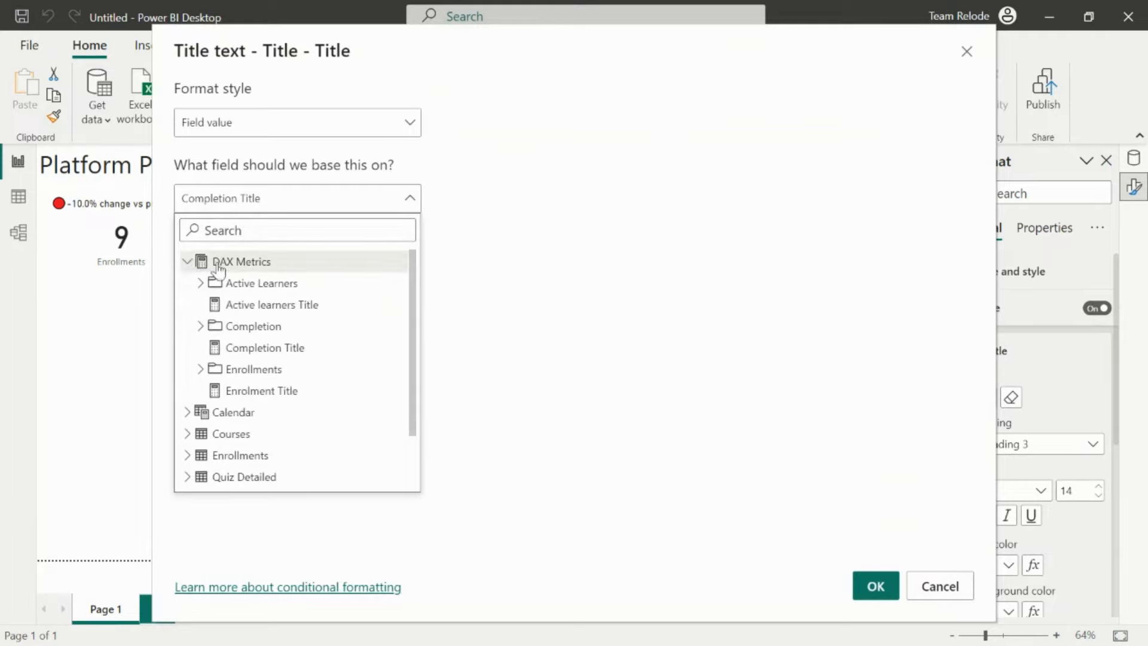
click(275, 306)
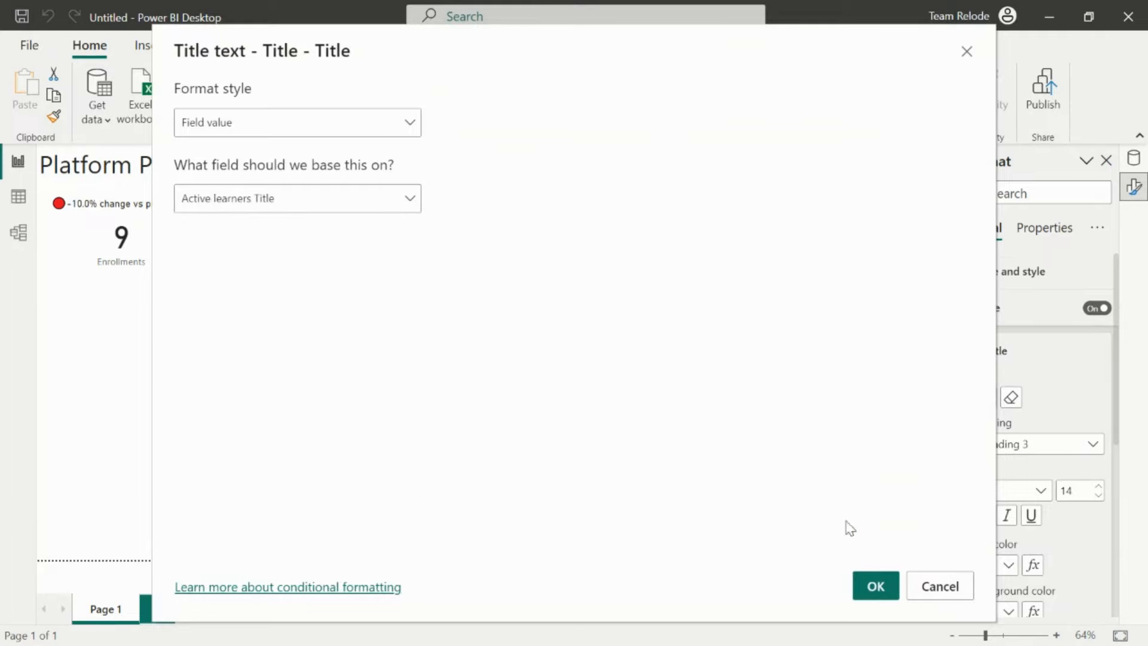
click(874, 586)
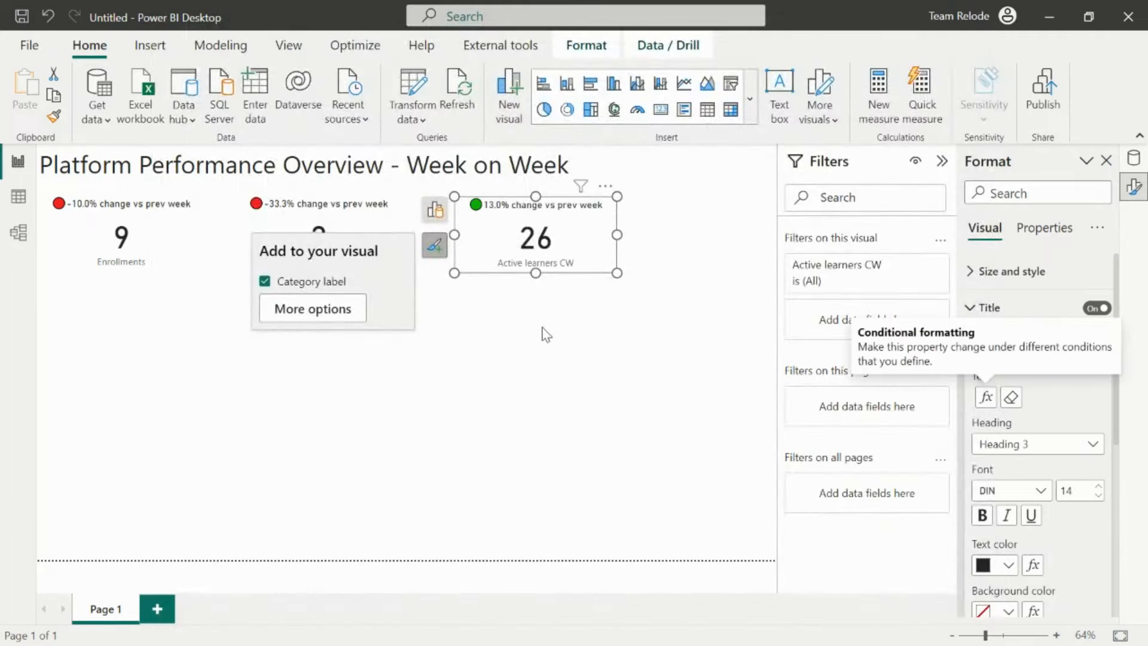
click(610, 410)
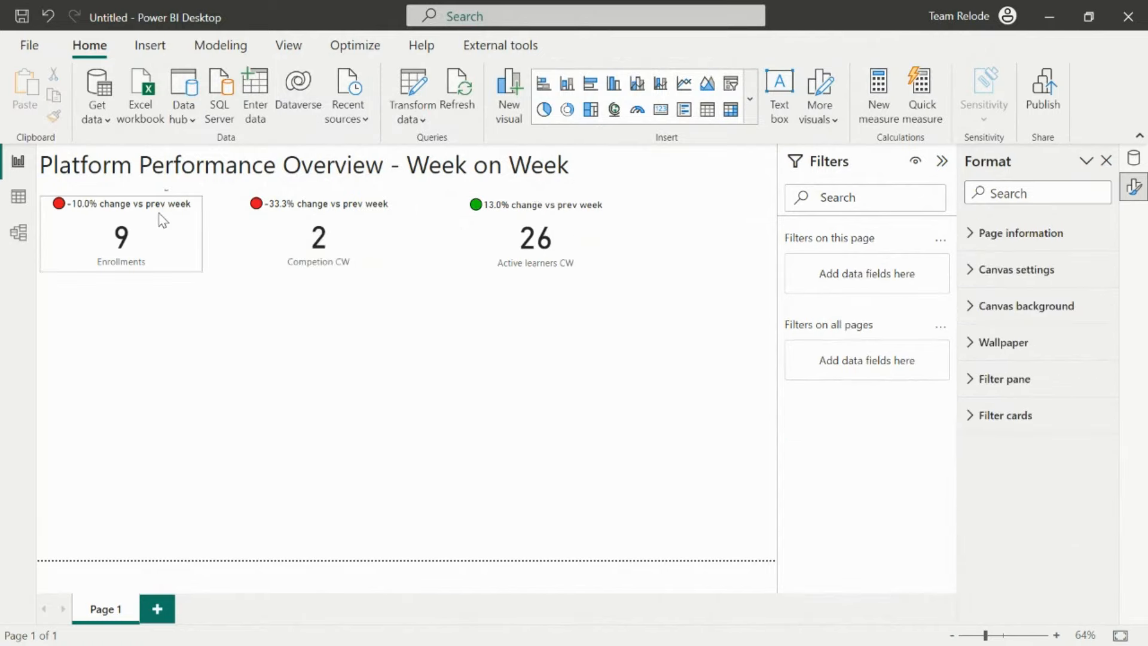
- Move the three KPI cards slightly down and spread them across the page width below the heading
drag(161, 220, 170, 238)
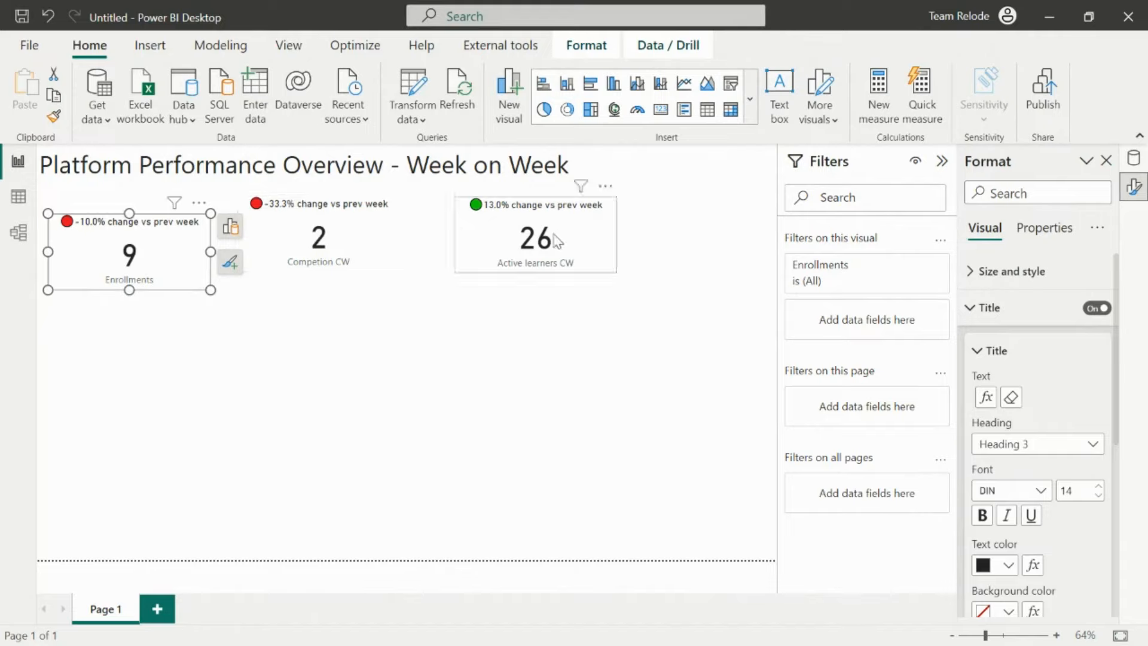
drag(556, 240, 705, 257)
drag(296, 250, 365, 267)
click(353, 457)
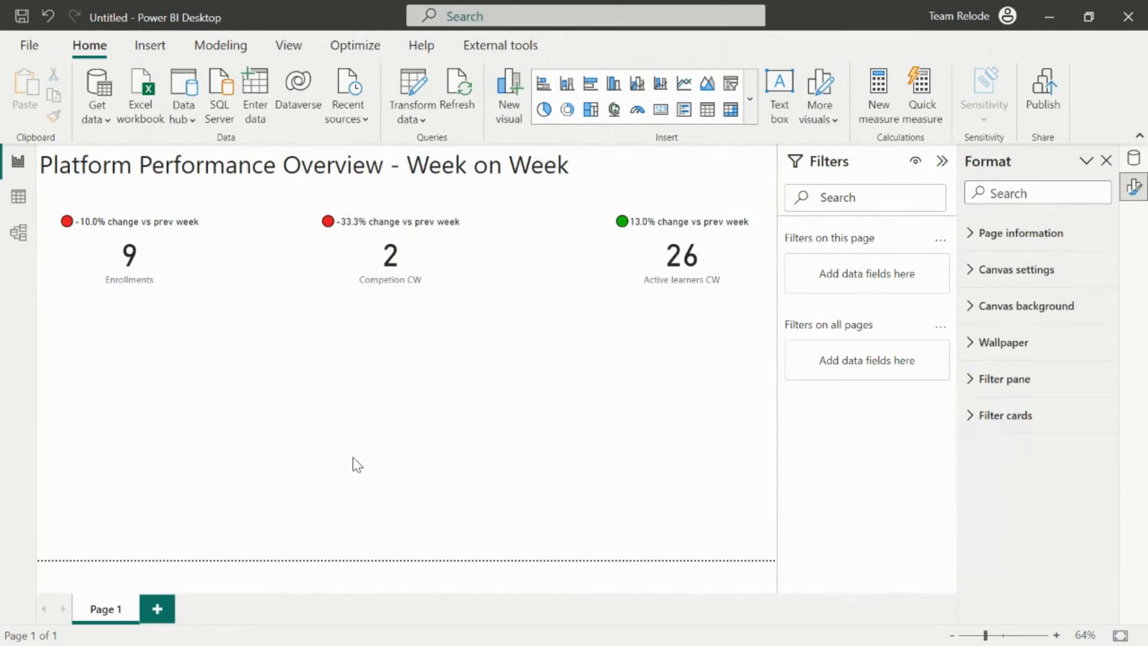
- Switch to Microsoft Whiteboard, draw a blue tick beside "Active Learners vs Prev" and return to Power BI Desktop
key(alt+Tab)
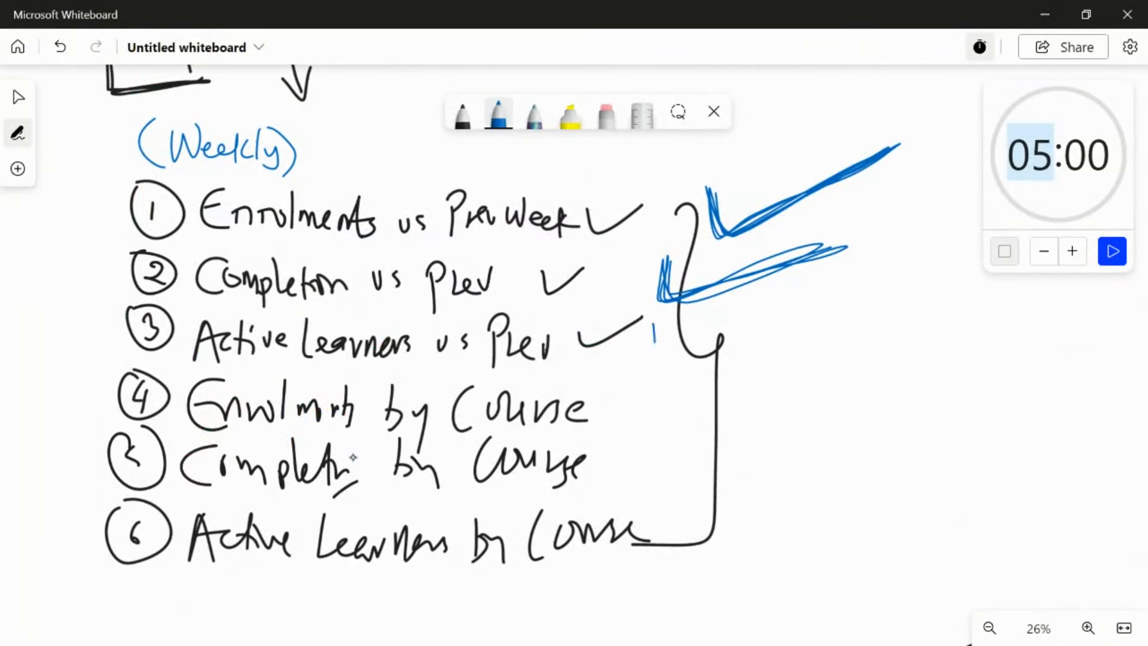
drag(654, 341, 797, 301)
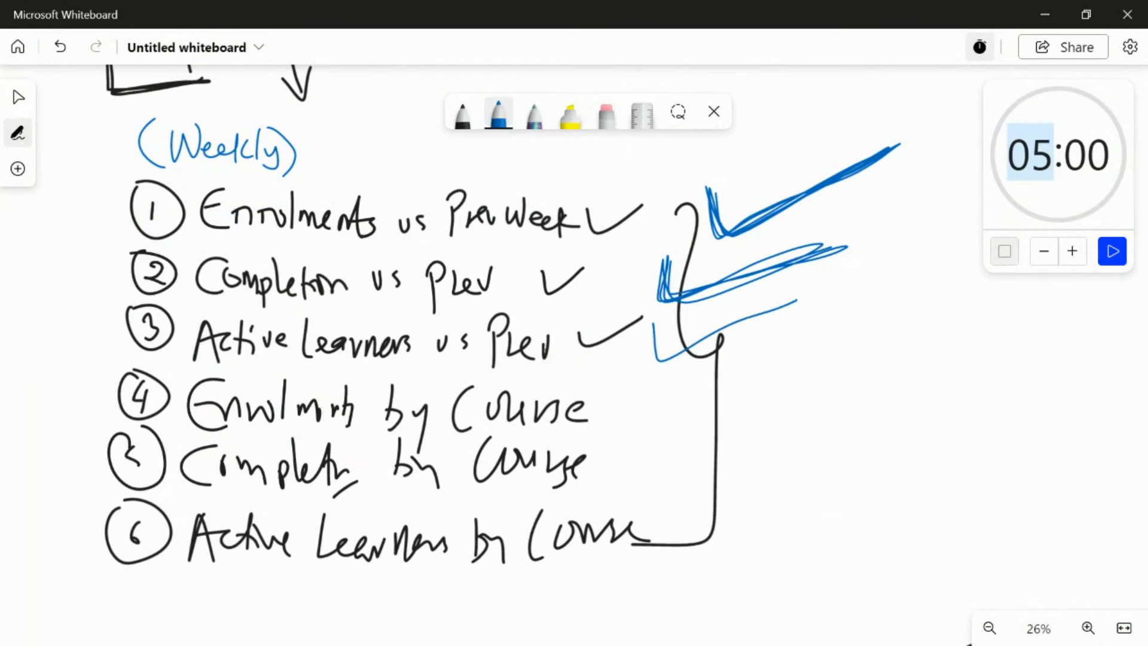
key(alt+Tab)
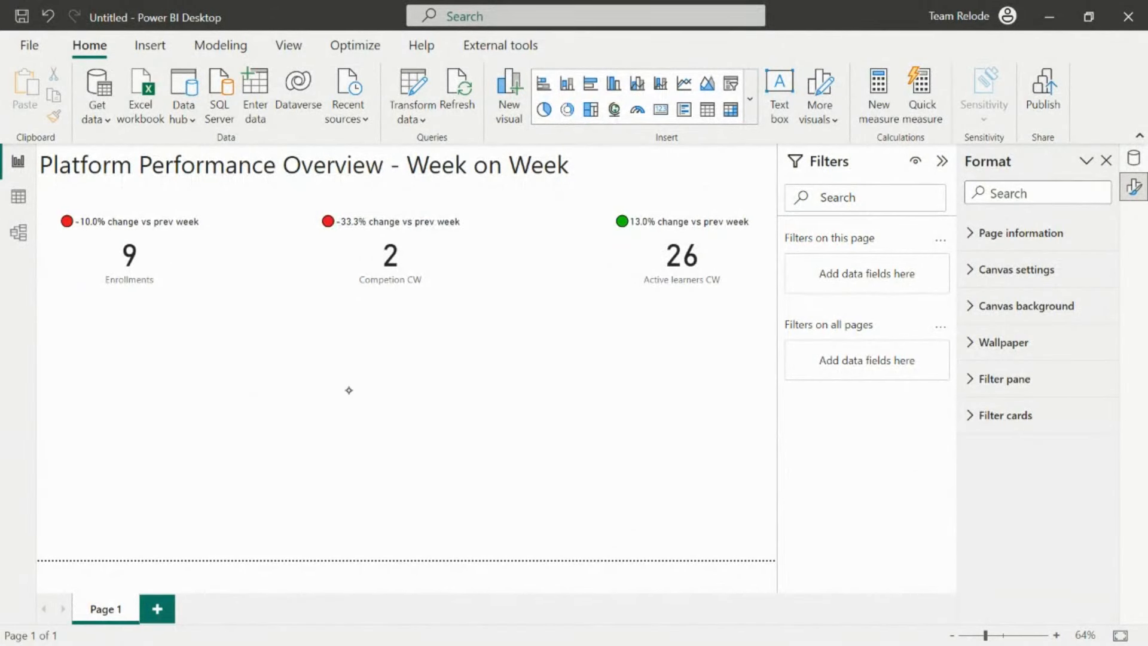
- Add an enlarged stacked bar chart below the Enrollments card with items.name from Courses on its Y-axis
click(543, 83)
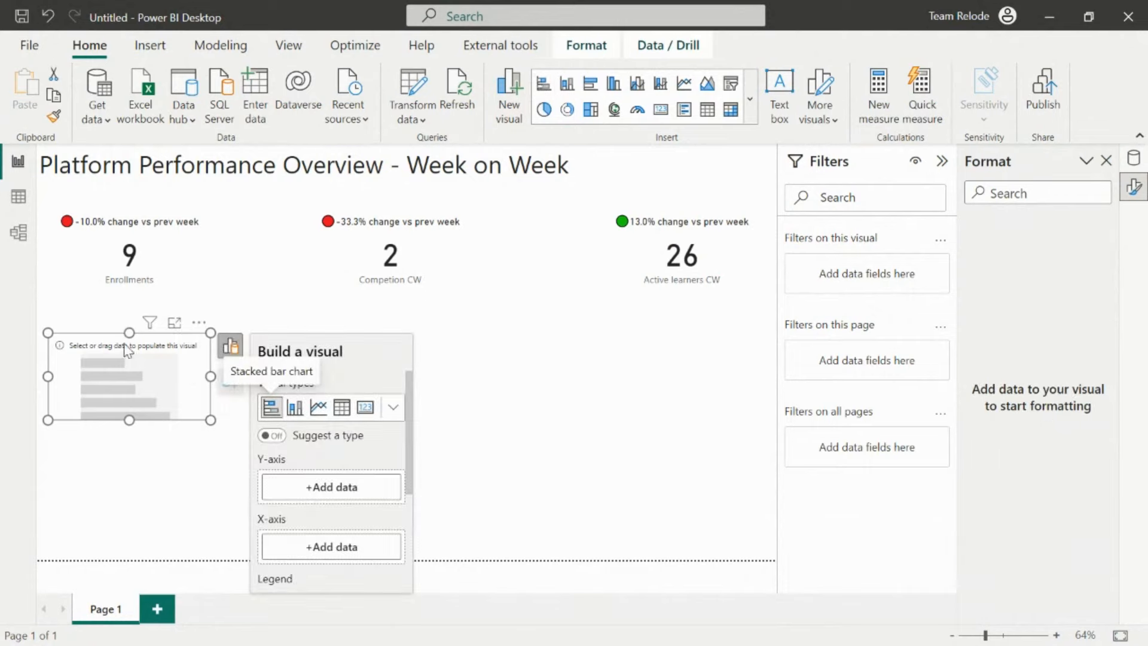
drag(211, 376, 310, 359)
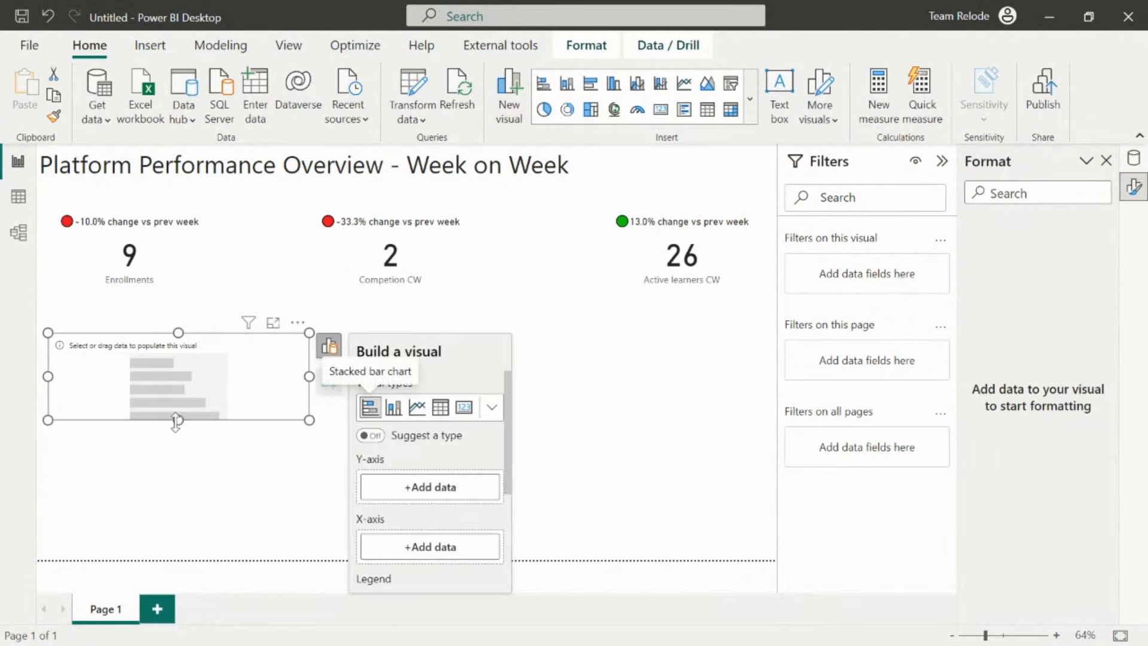
drag(175, 420, 194, 540)
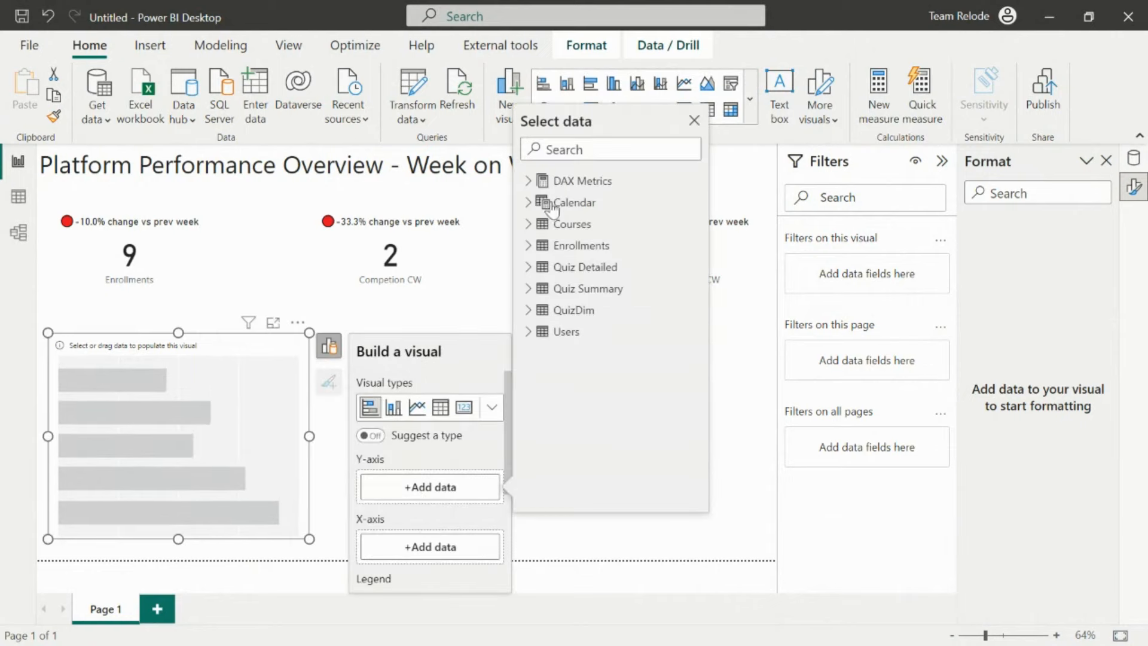
click(529, 225)
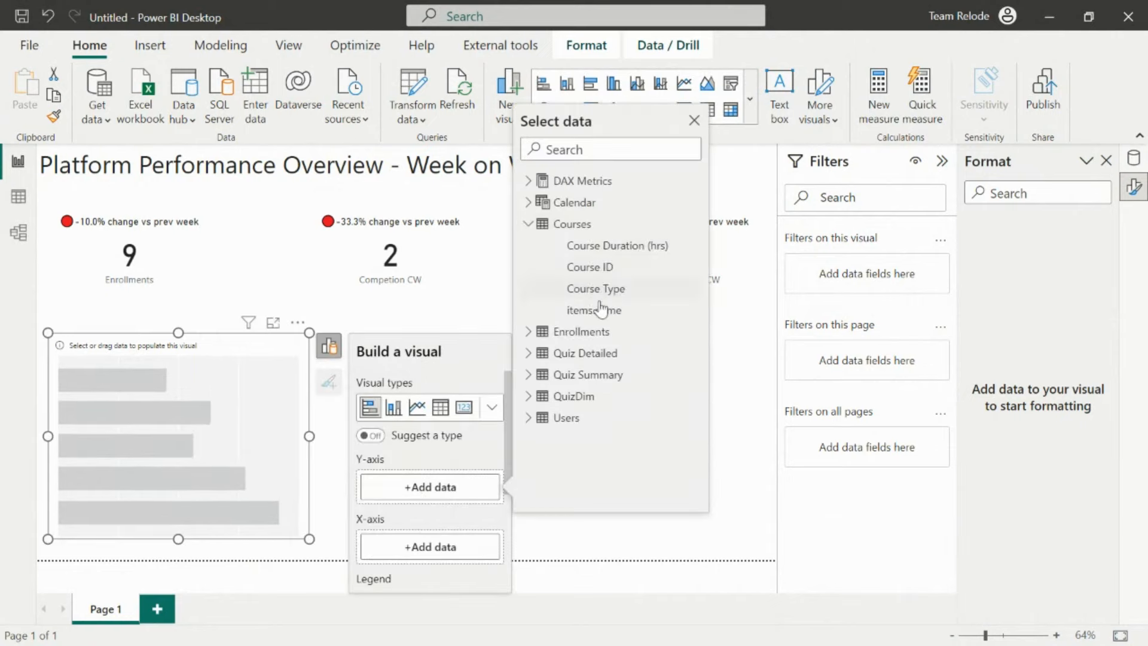
click(594, 310)
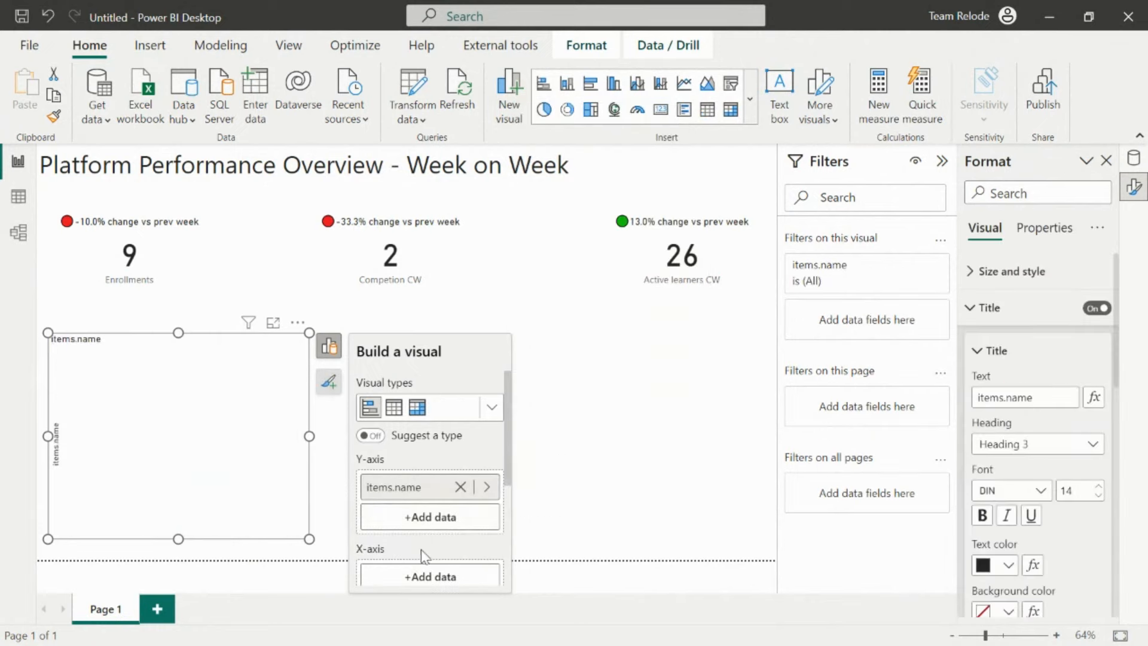
- Add the Enrolments CW measure from the Enrollments folder of DAX Metrics to the bar chart's X-axis
drag(508, 427, 515, 459)
click(424, 517)
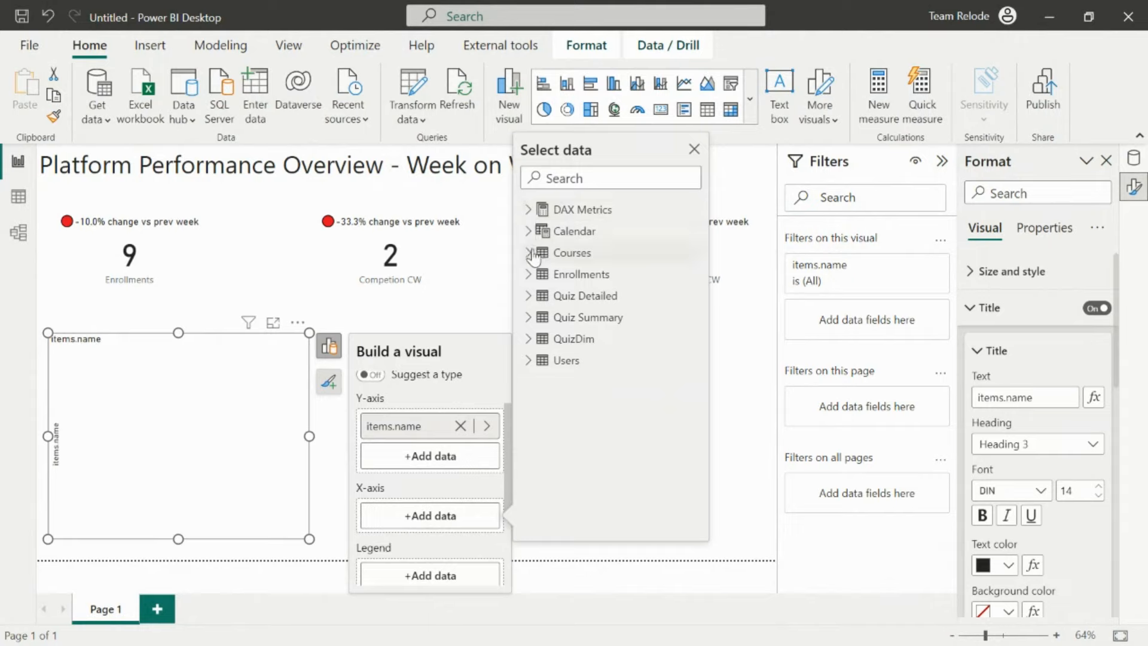
click(528, 210)
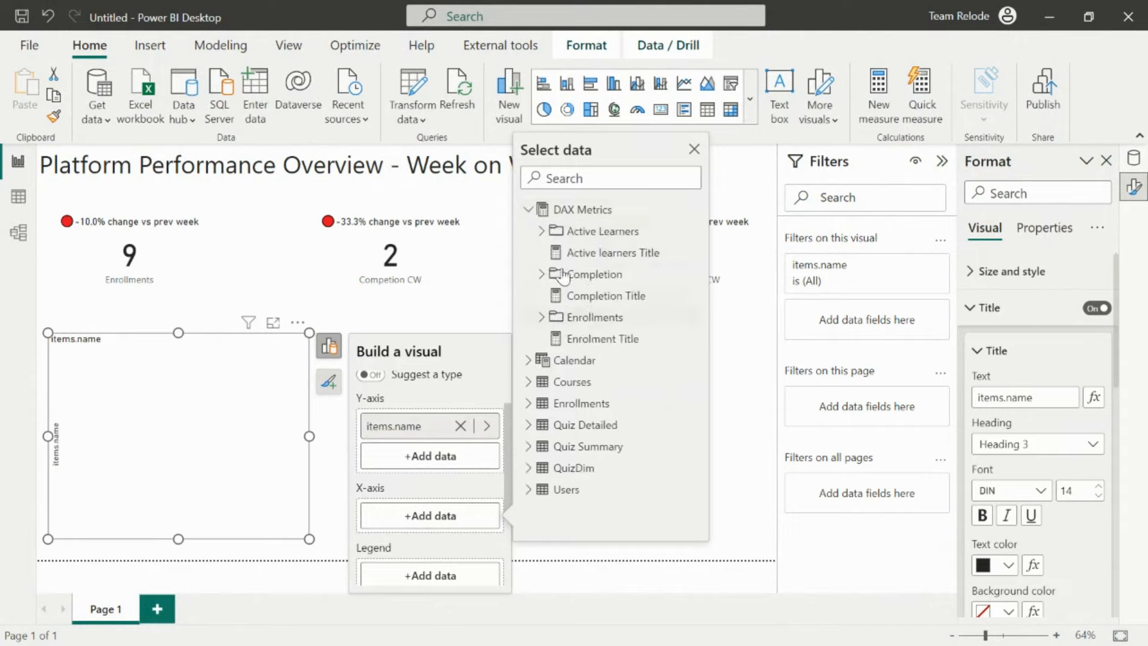
click(541, 318)
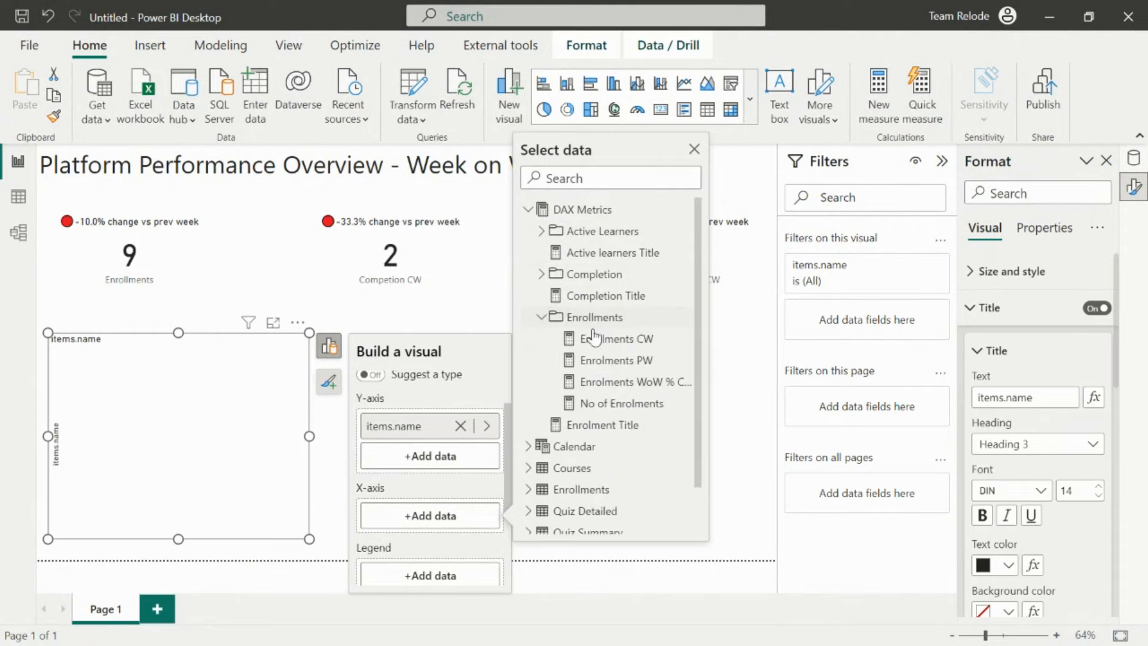
click(595, 339)
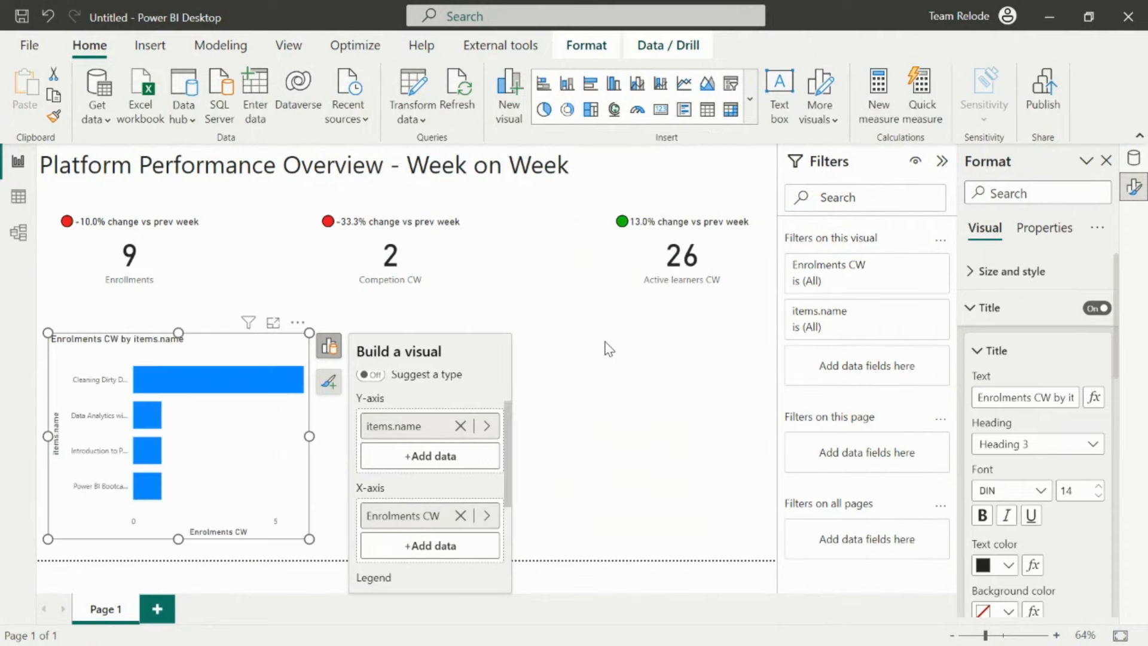
click(641, 427)
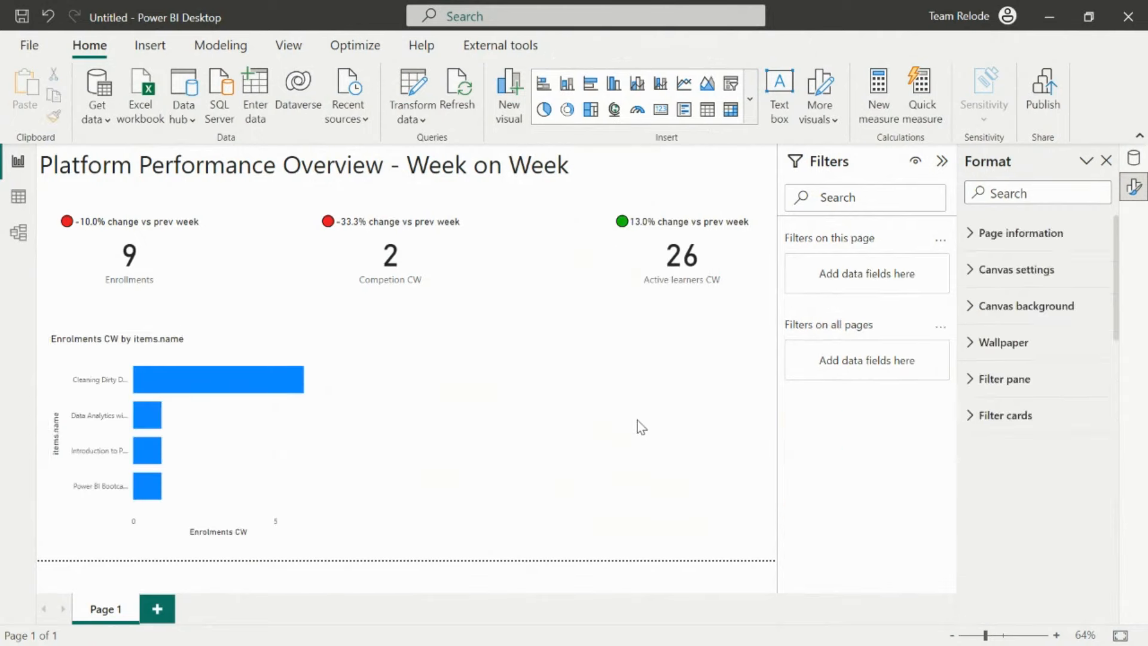
- Set the Y-axis labels' maximum area width to 50 % on the enrolments bar chart
click(266, 354)
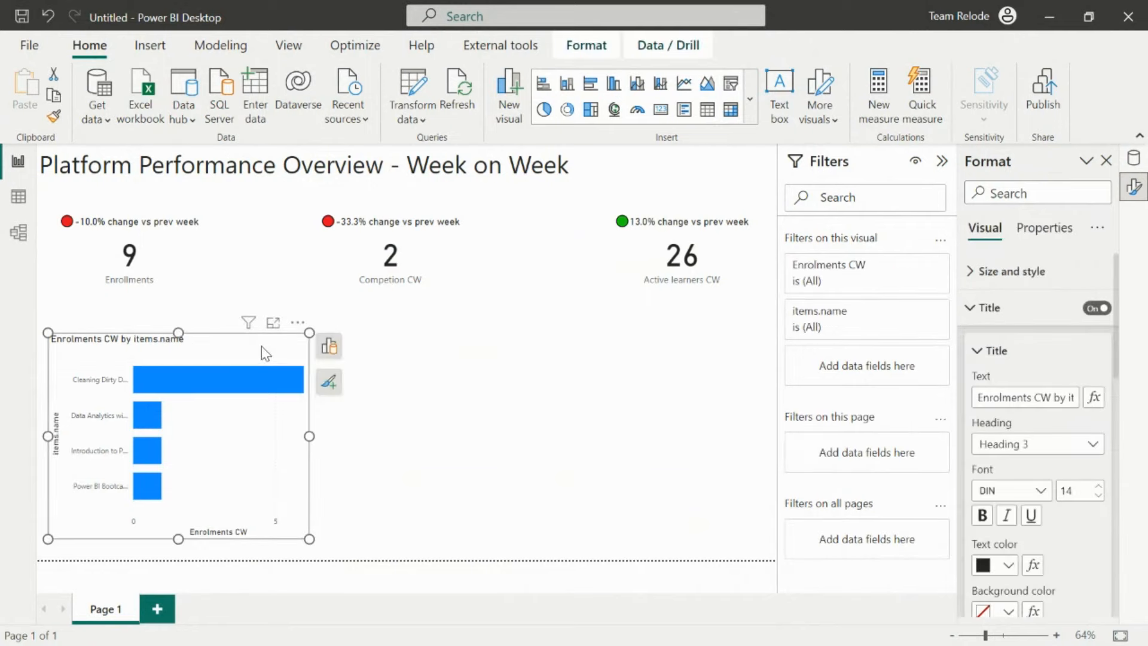
click(968, 309)
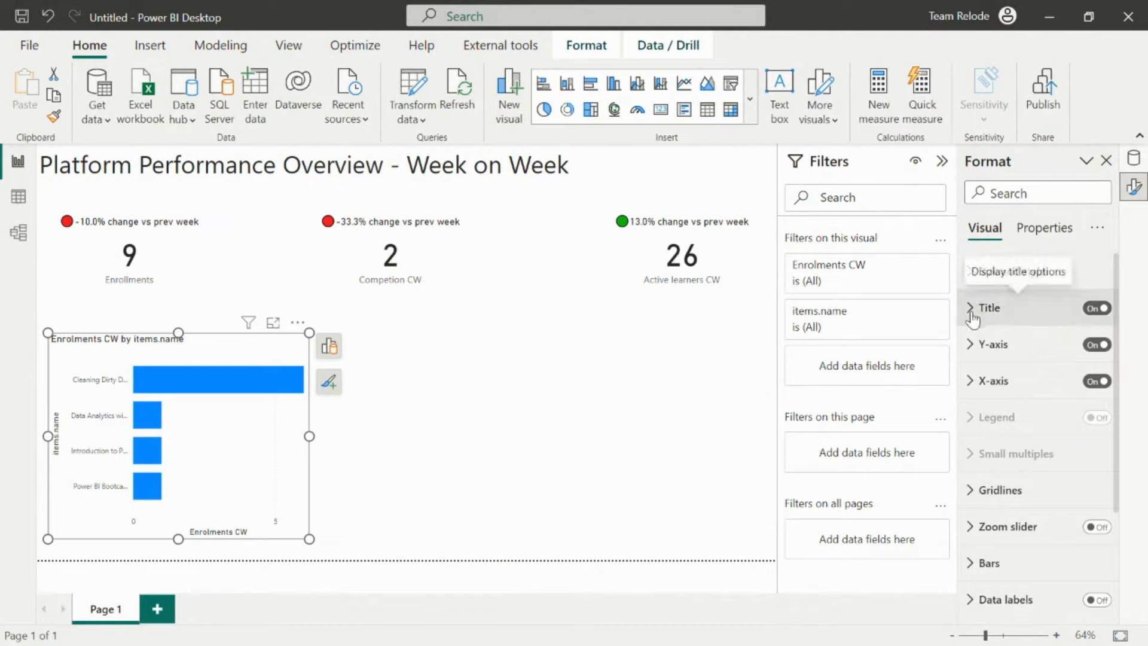
click(970, 345)
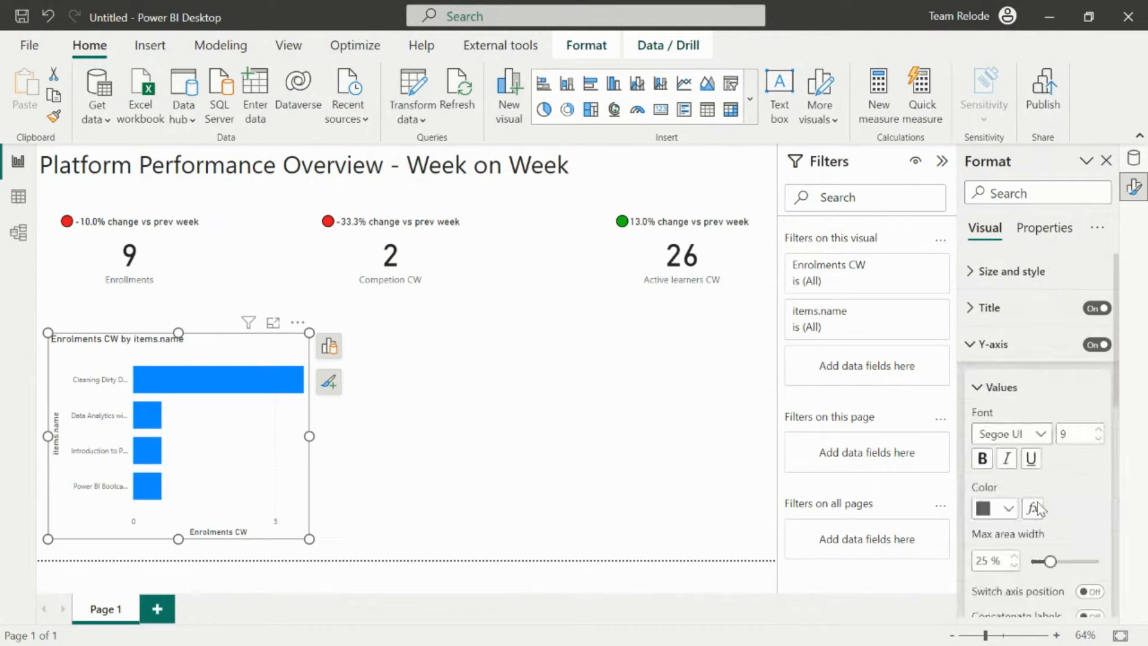
drag(1049, 562, 1101, 563)
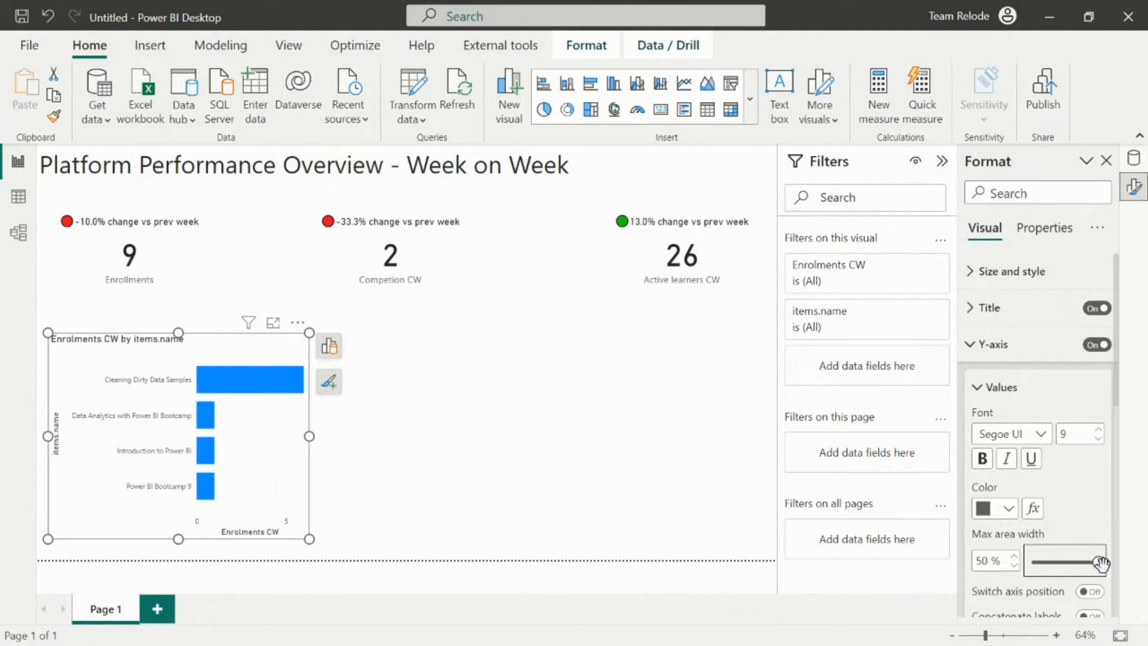
click(406, 466)
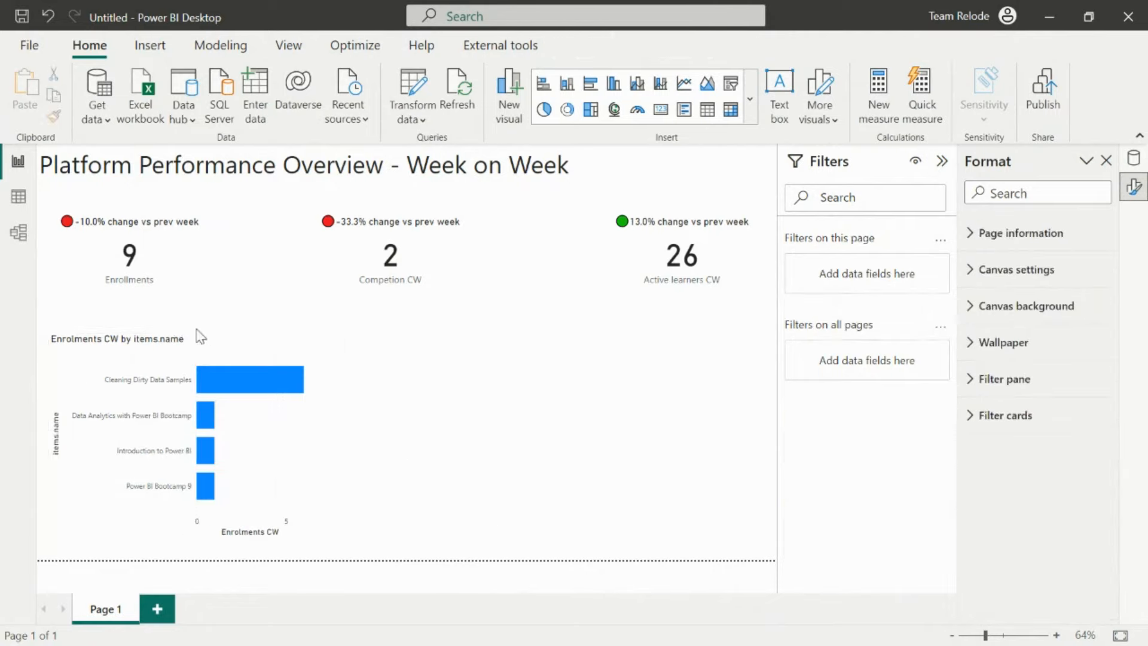
- Turn off the Y-axis title and the X-axis title of the enrolments bar chart
click(213, 349)
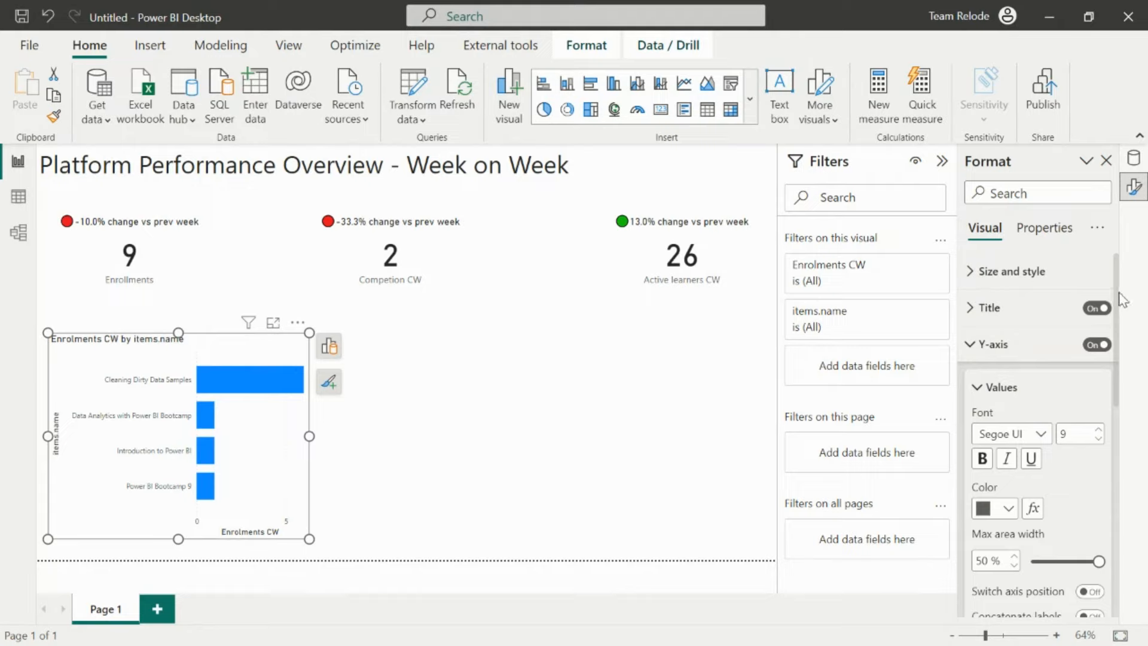
scroll(1064, 358, down, 3)
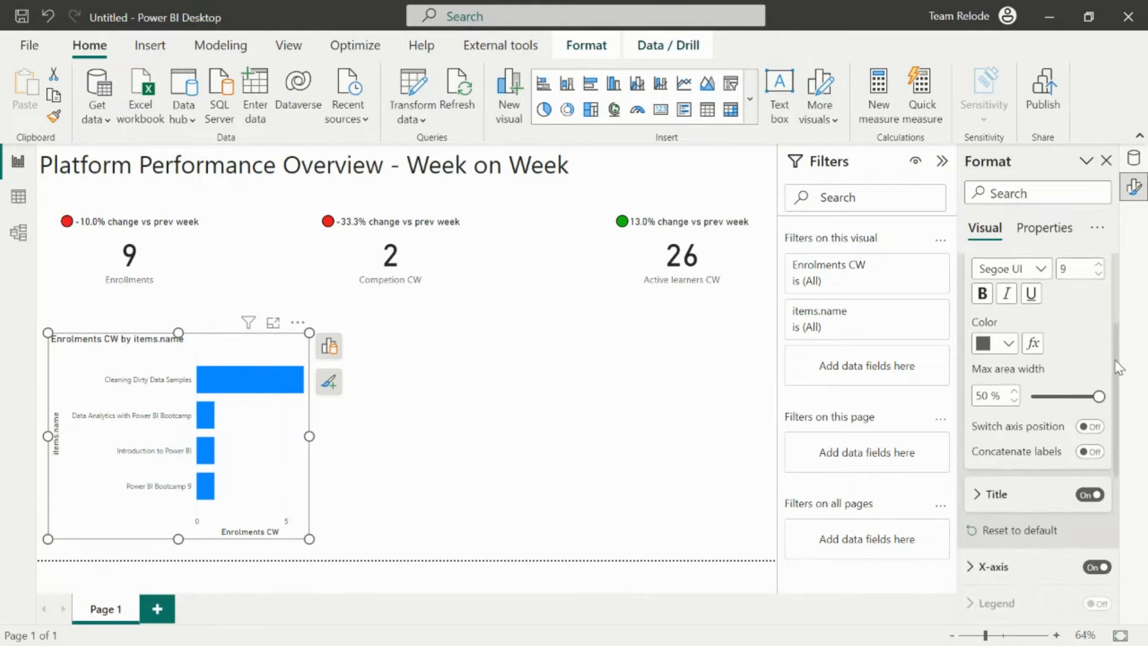
click(1089, 483)
click(970, 556)
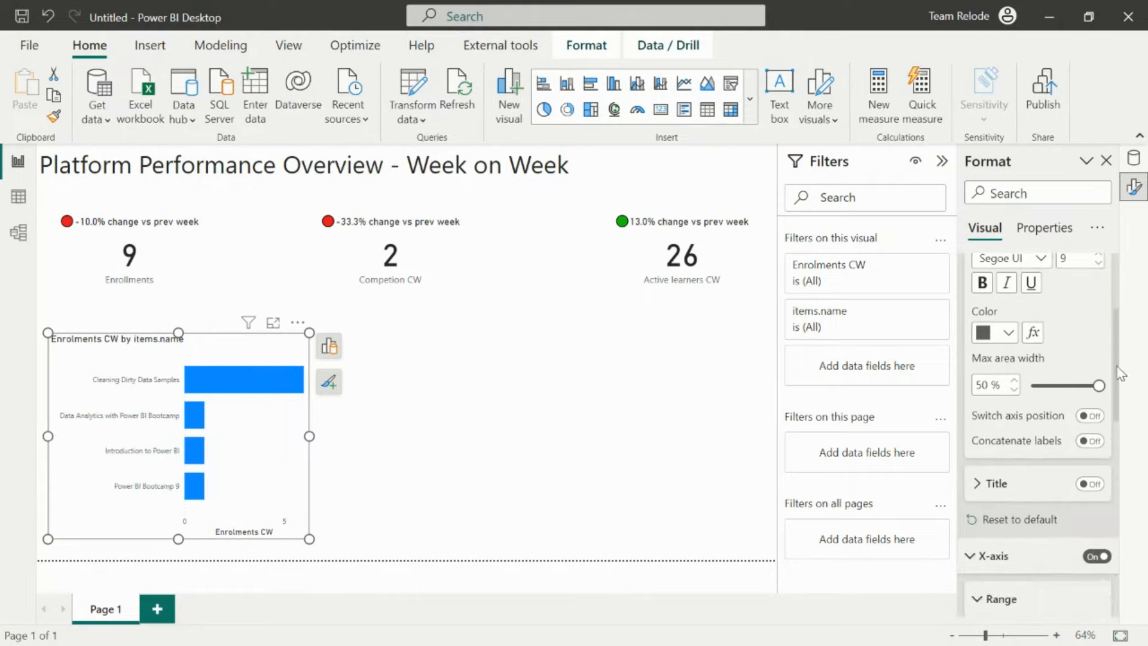
drag(1117, 371, 1117, 468)
click(1089, 504)
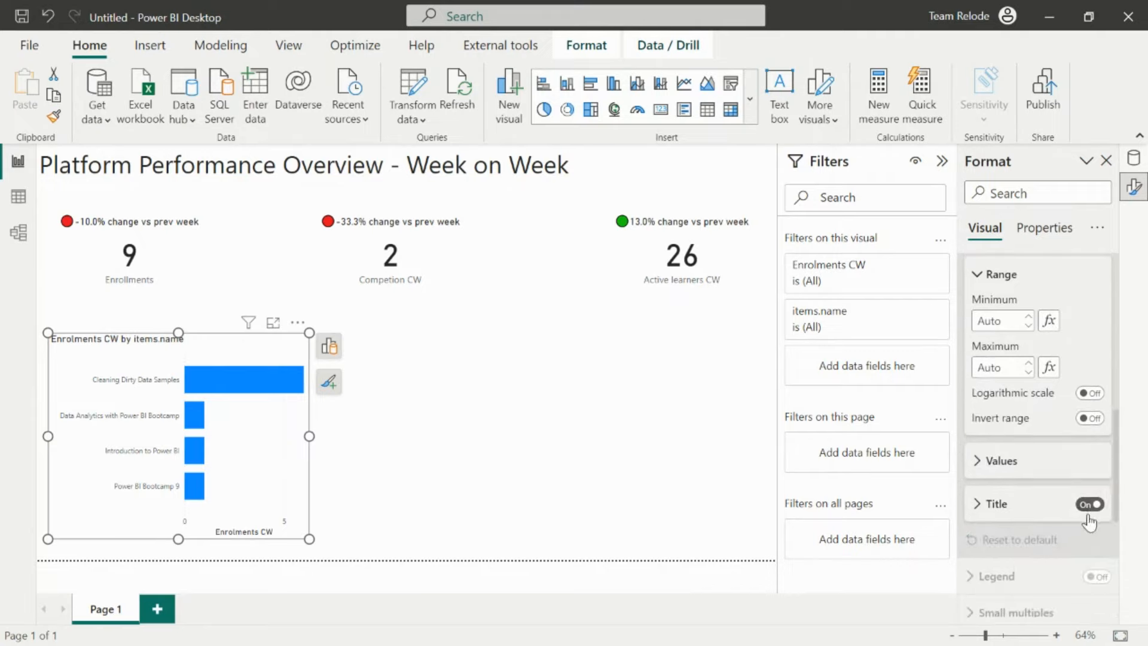
click(1089, 504)
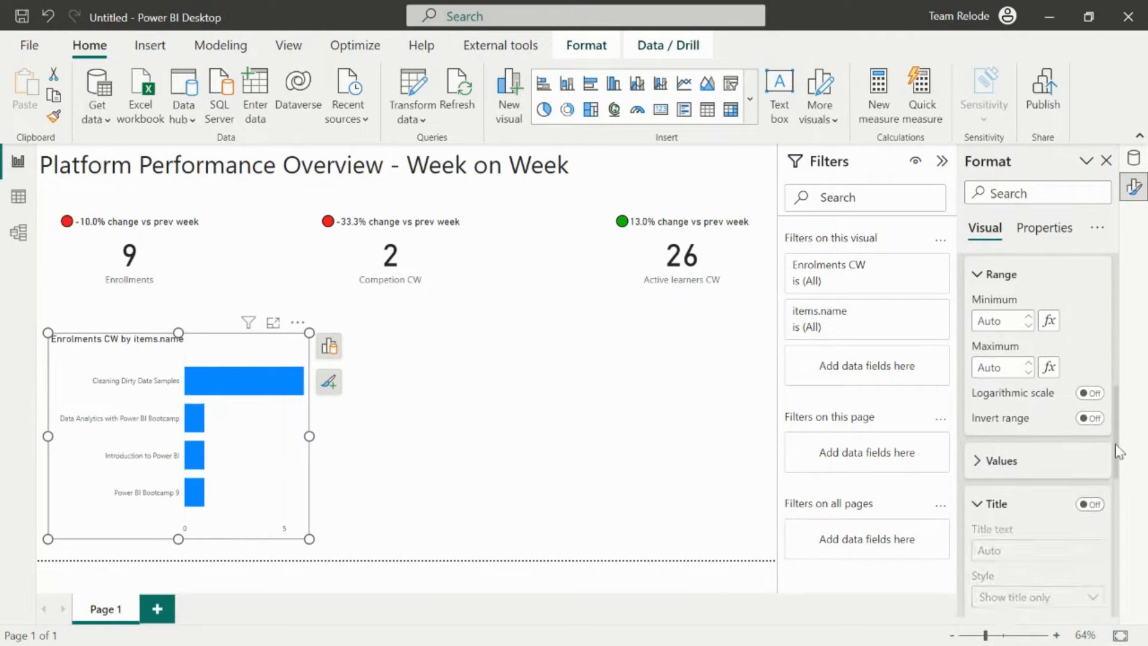
- Turn off the enrolments chart's X-axis entirely and turn on its data labels
drag(1115, 444, 1132, 383)
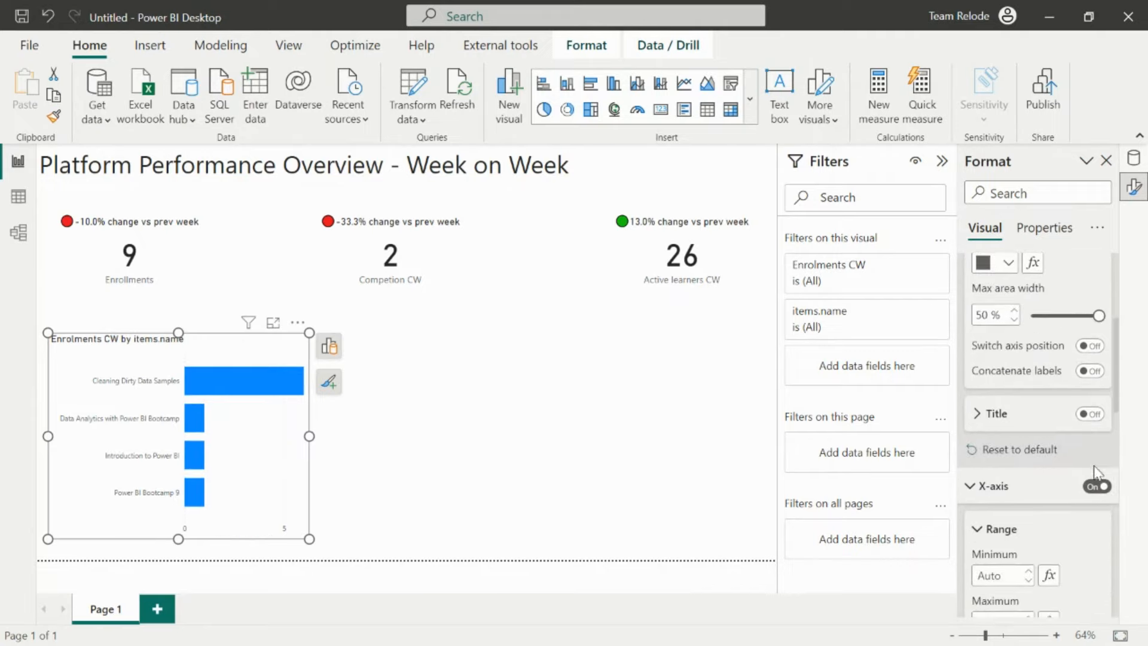
click(1097, 486)
scroll(1120, 363, up, 5)
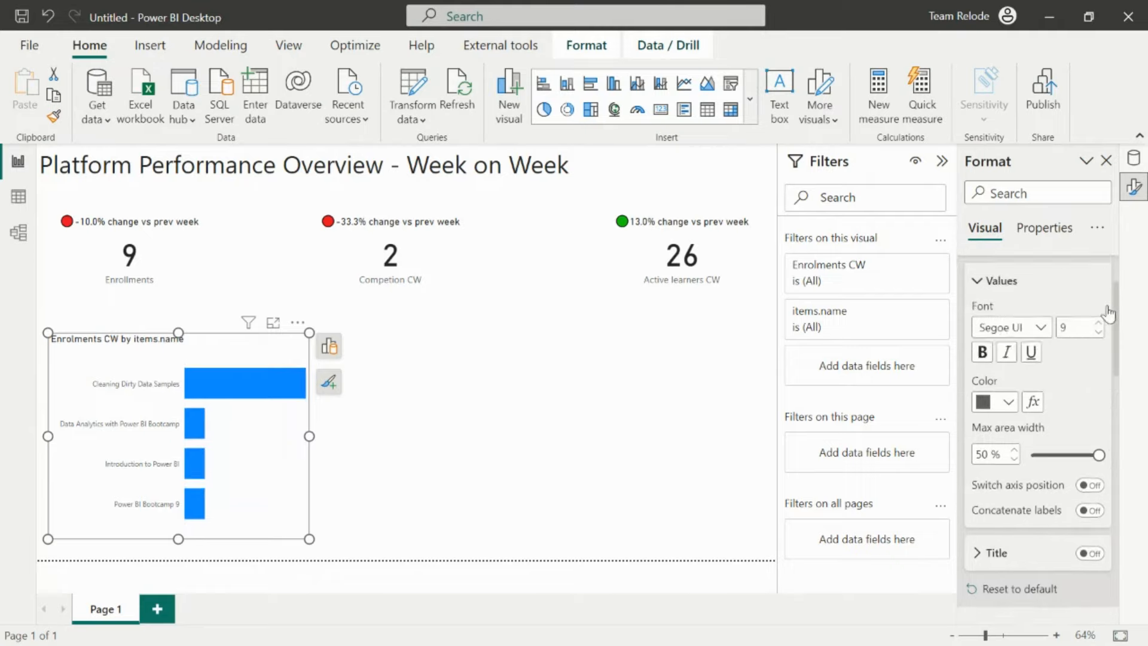
click(978, 345)
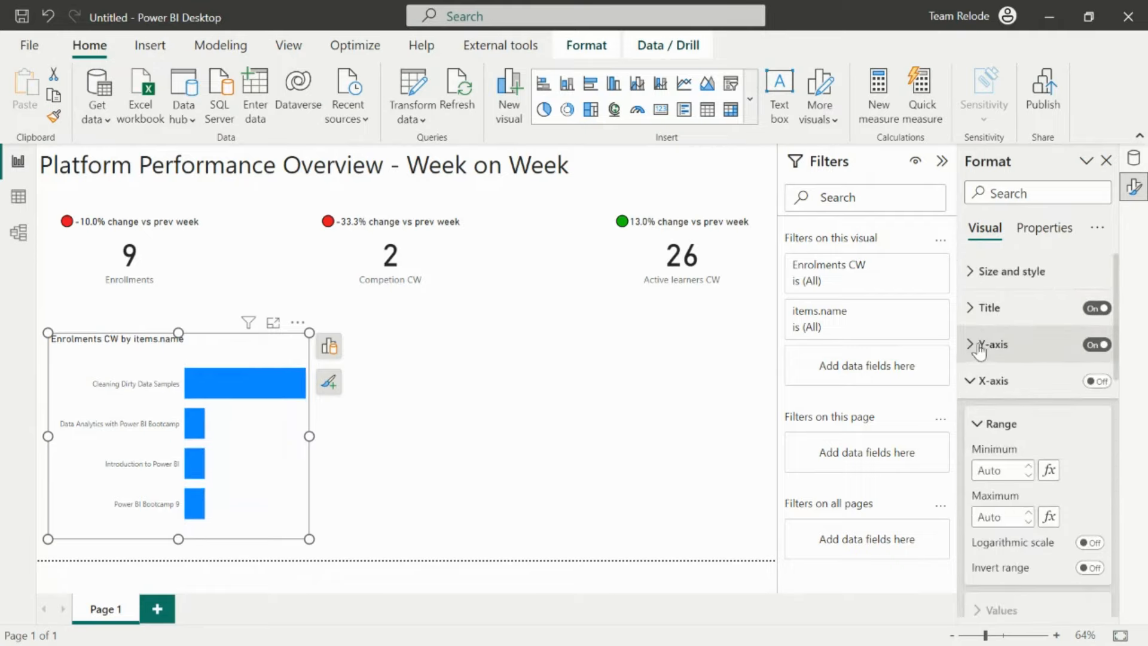
click(971, 380)
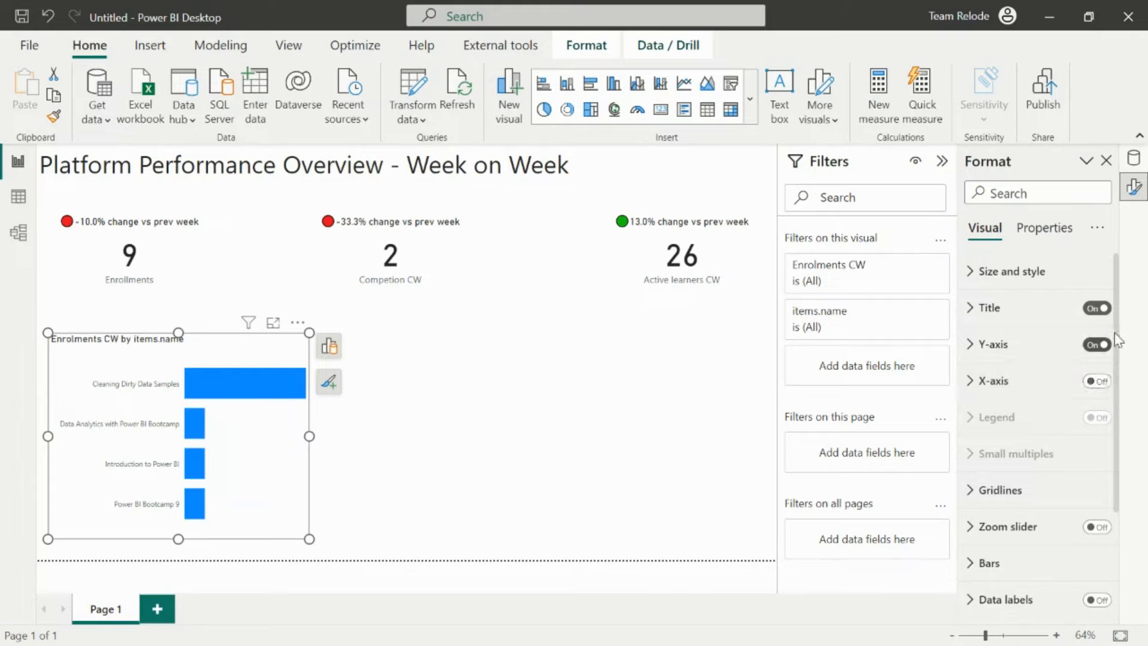
scroll(1118, 359, down, 3)
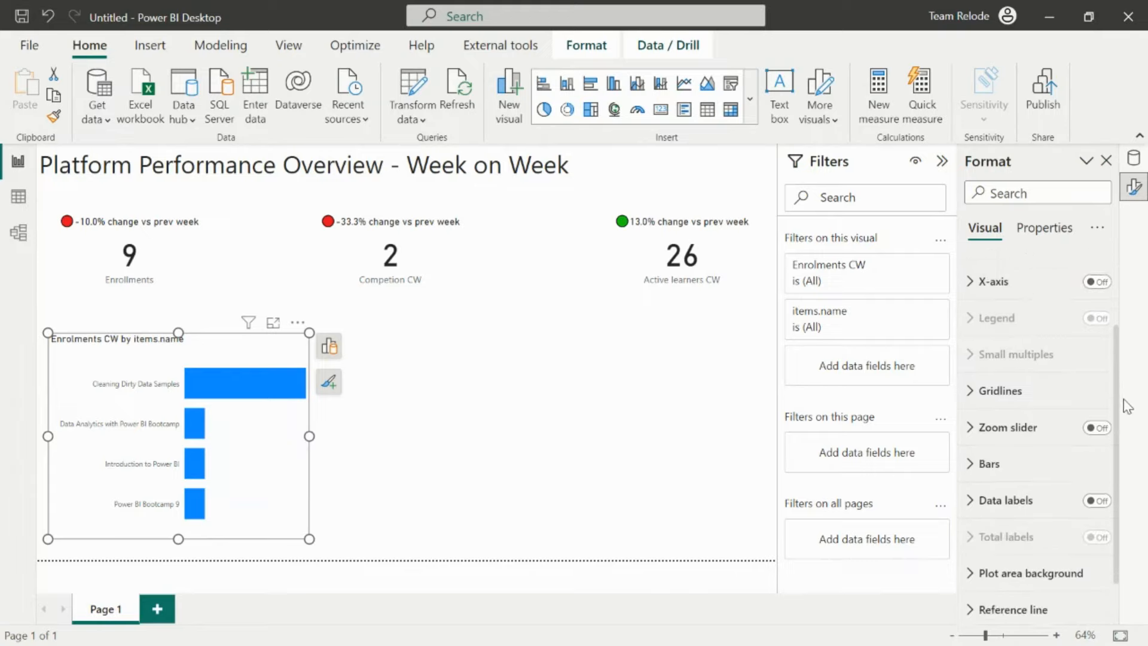
click(1095, 478)
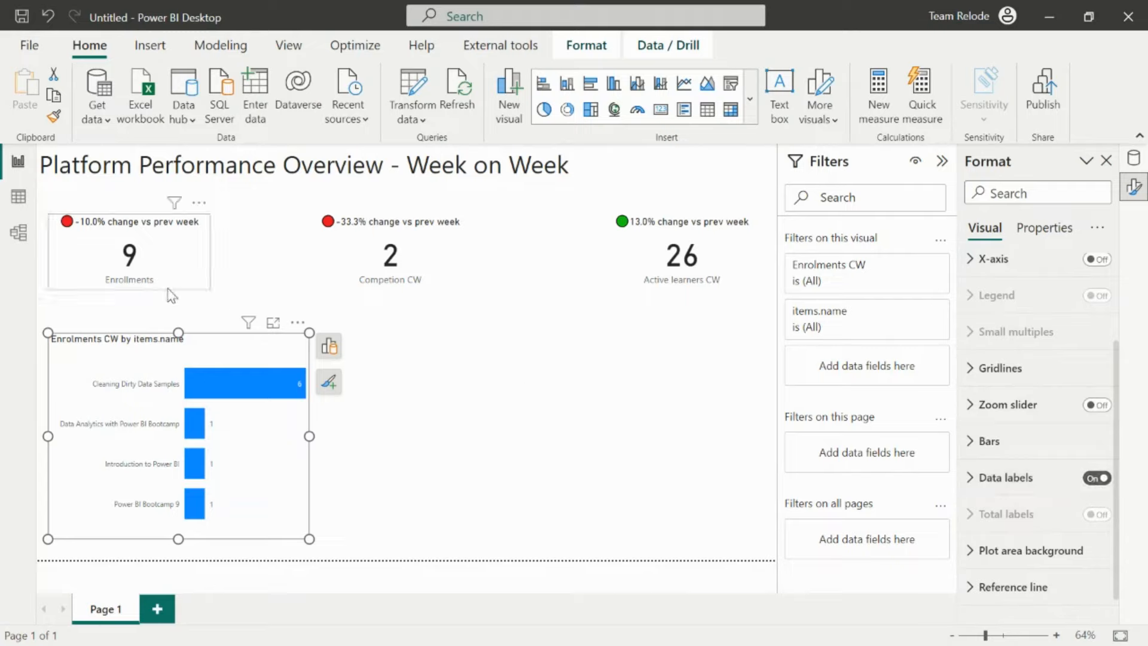
click(170, 257)
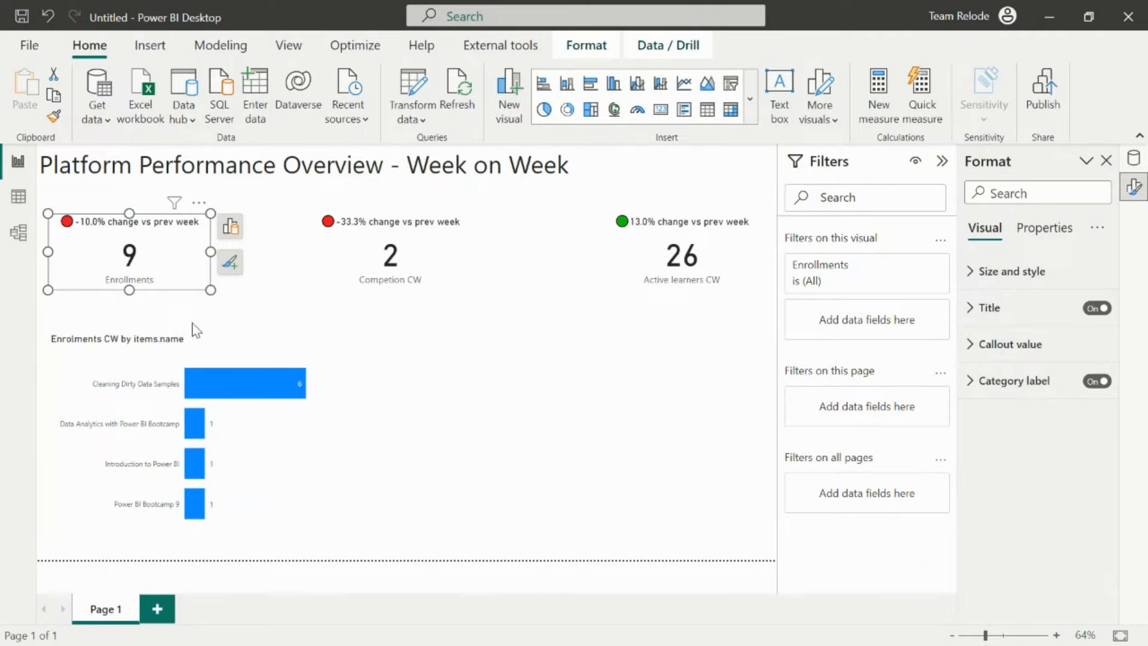
click(239, 357)
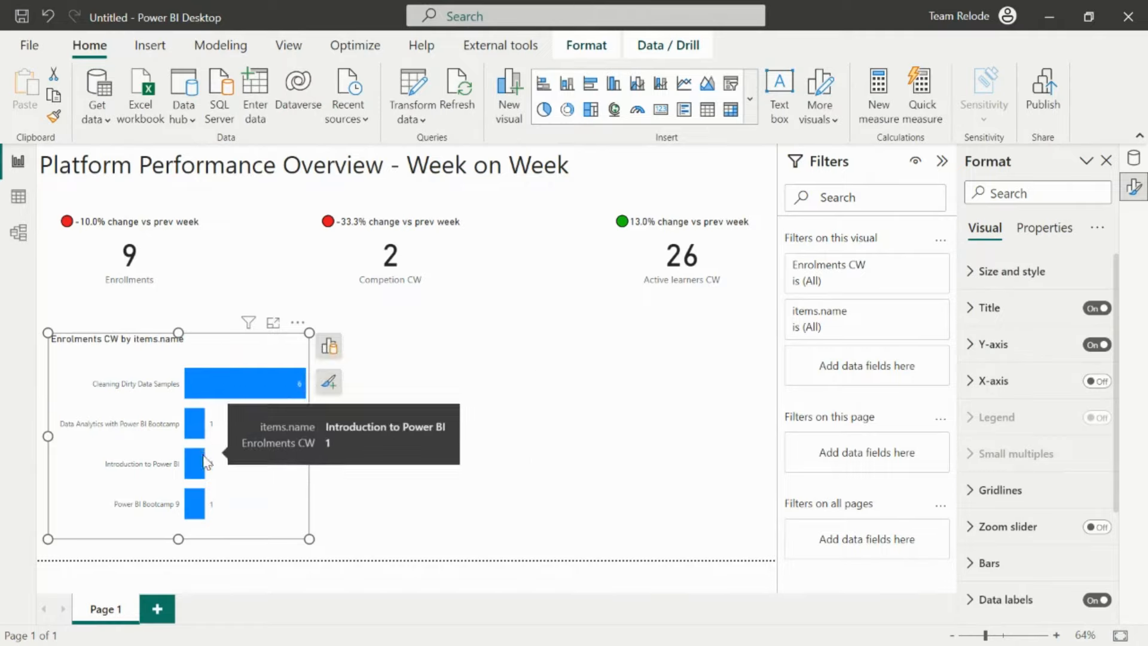
click(450, 428)
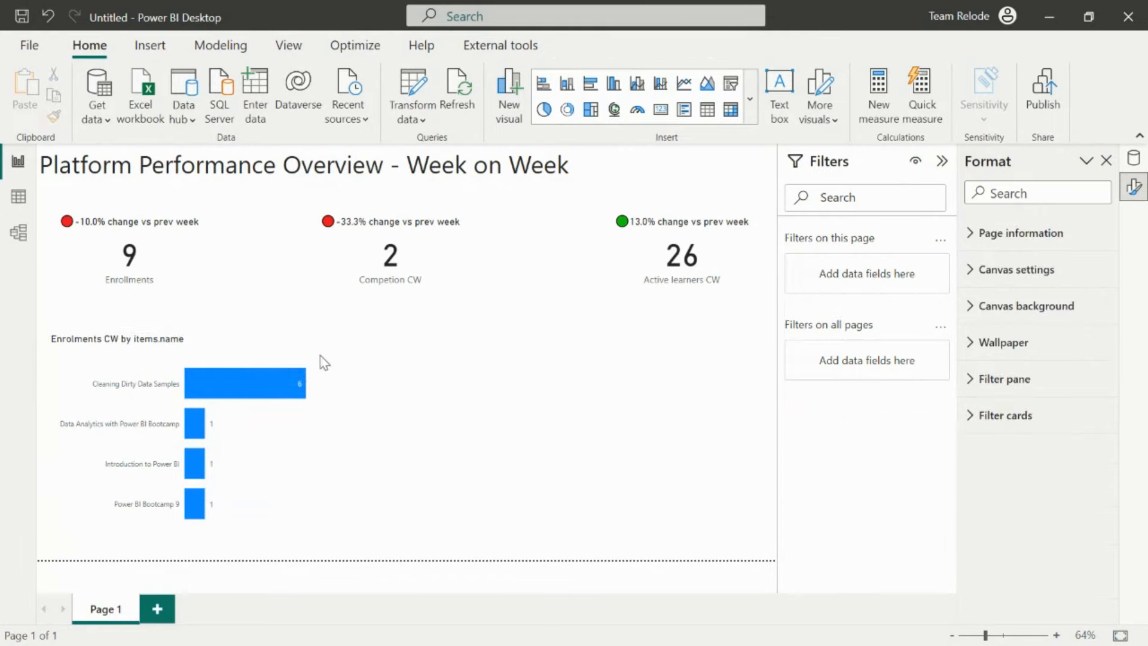
- Duplicate the enrolments bar chart and place the copy directly beside it, below the Competion CW card
click(245, 359)
key(ctrl+c)
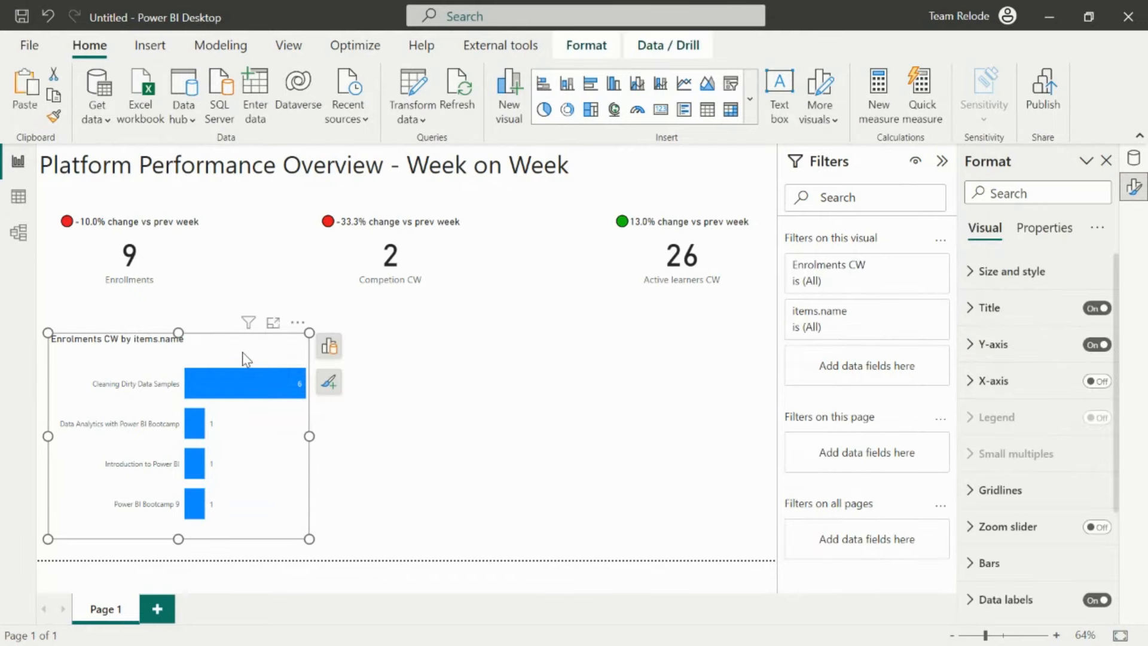
key(ctrl+v)
drag(246, 360, 451, 398)
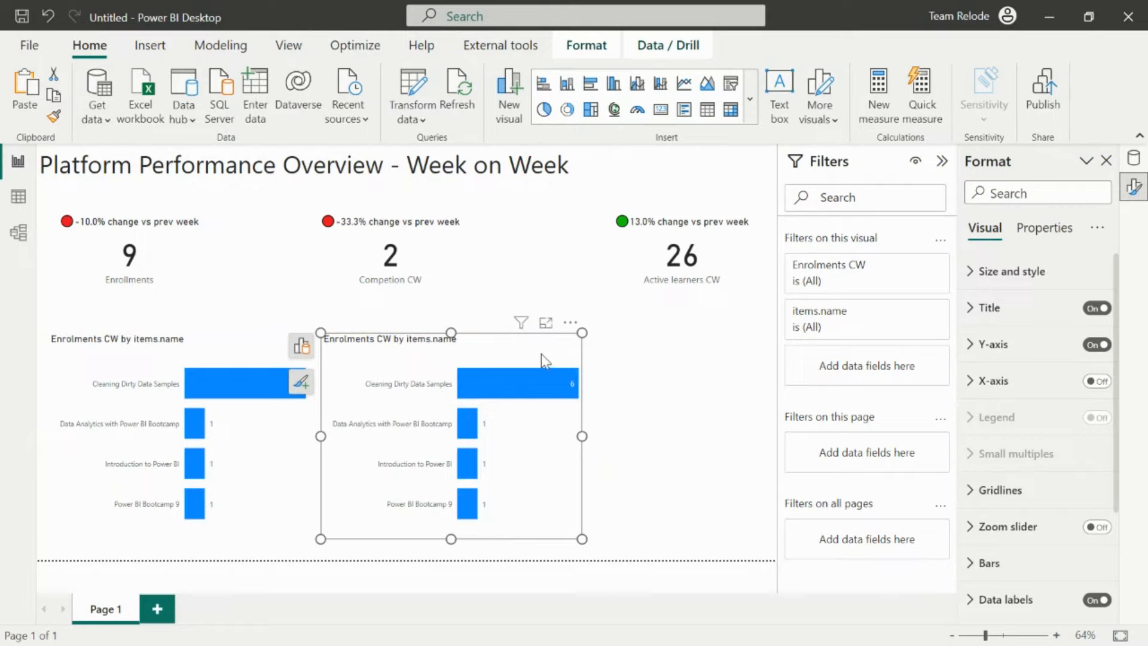
- Replace the duplicated chart's X-axis measure with Competion CW from the Completion folder of DAX Metrics
click(301, 348)
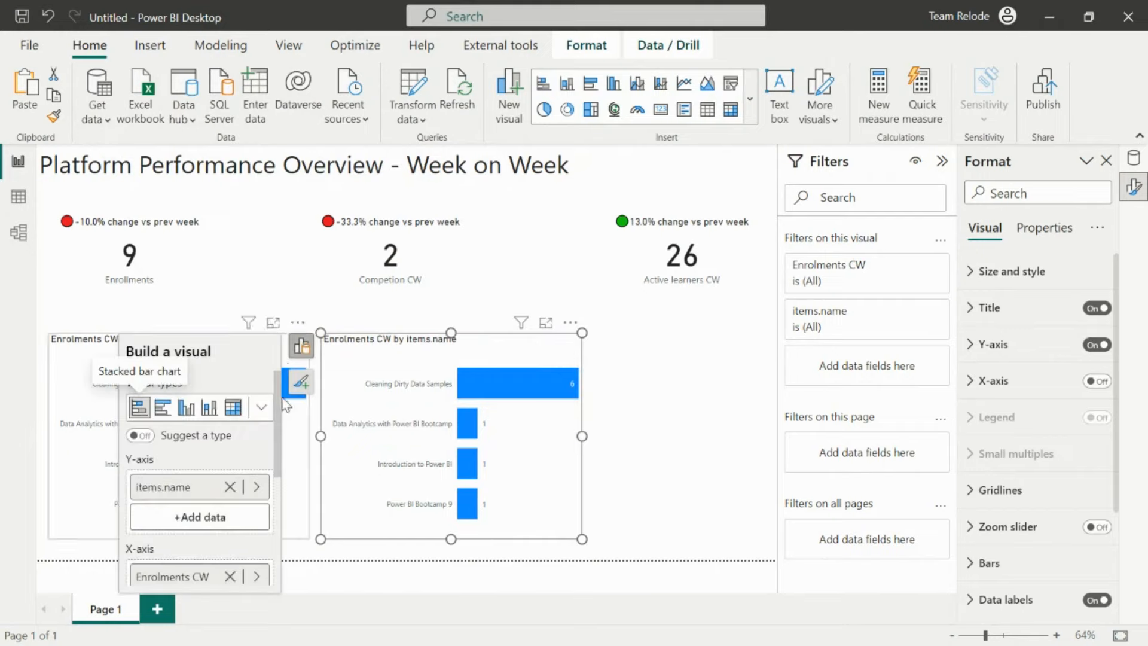
scroll(275, 396, down, 3)
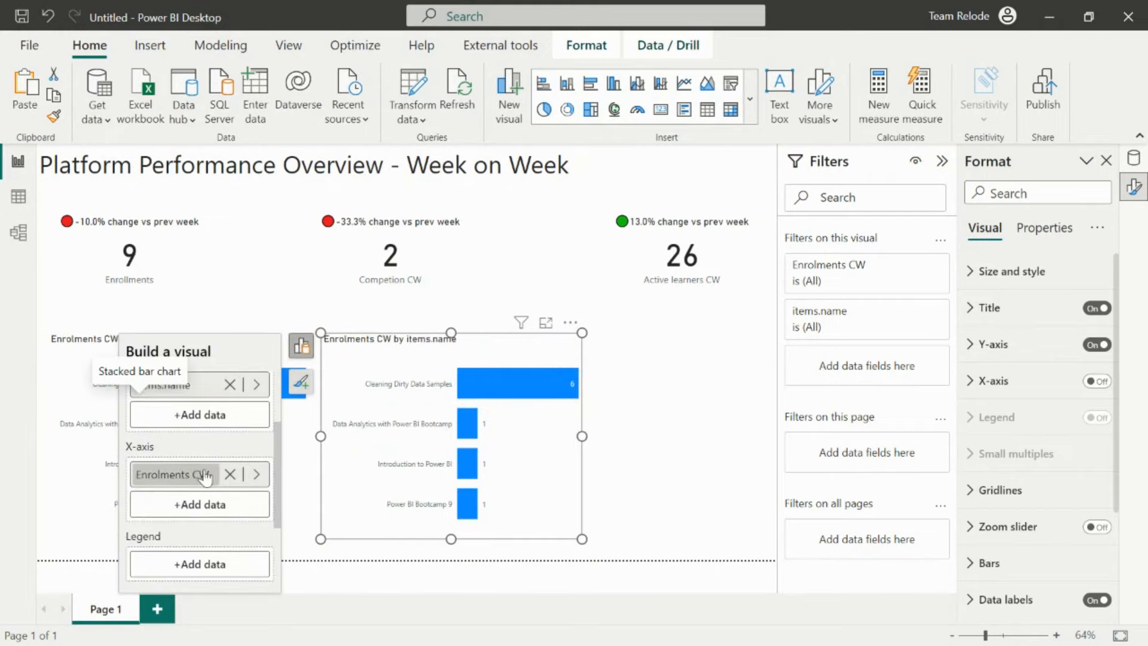
click(257, 474)
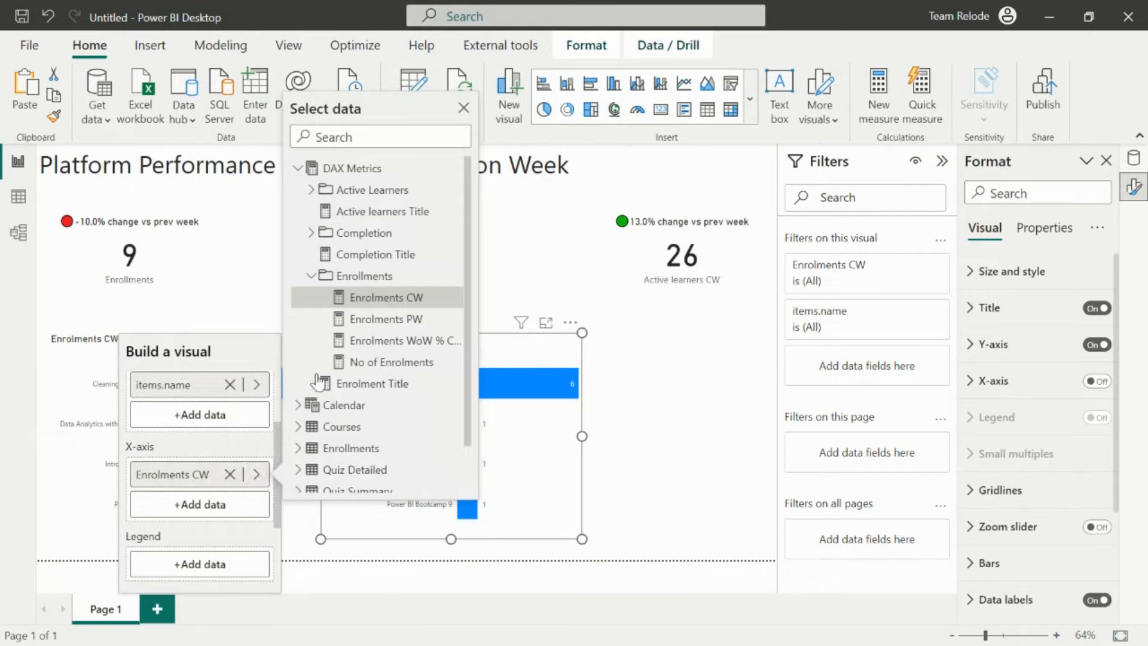
click(312, 277)
click(311, 232)
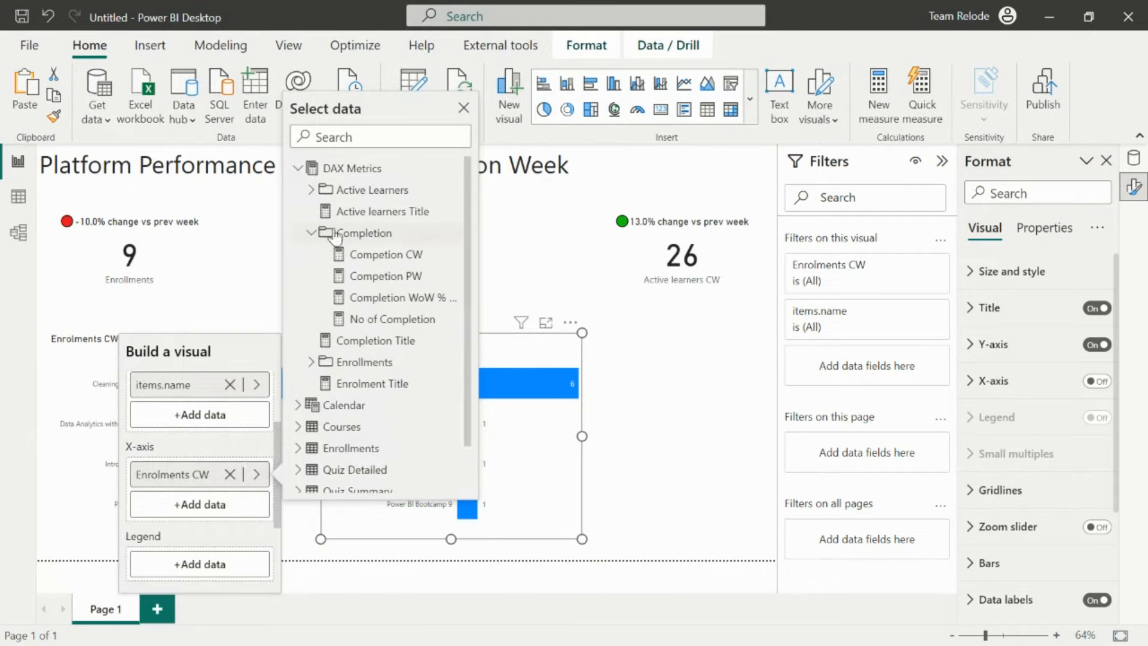
click(379, 257)
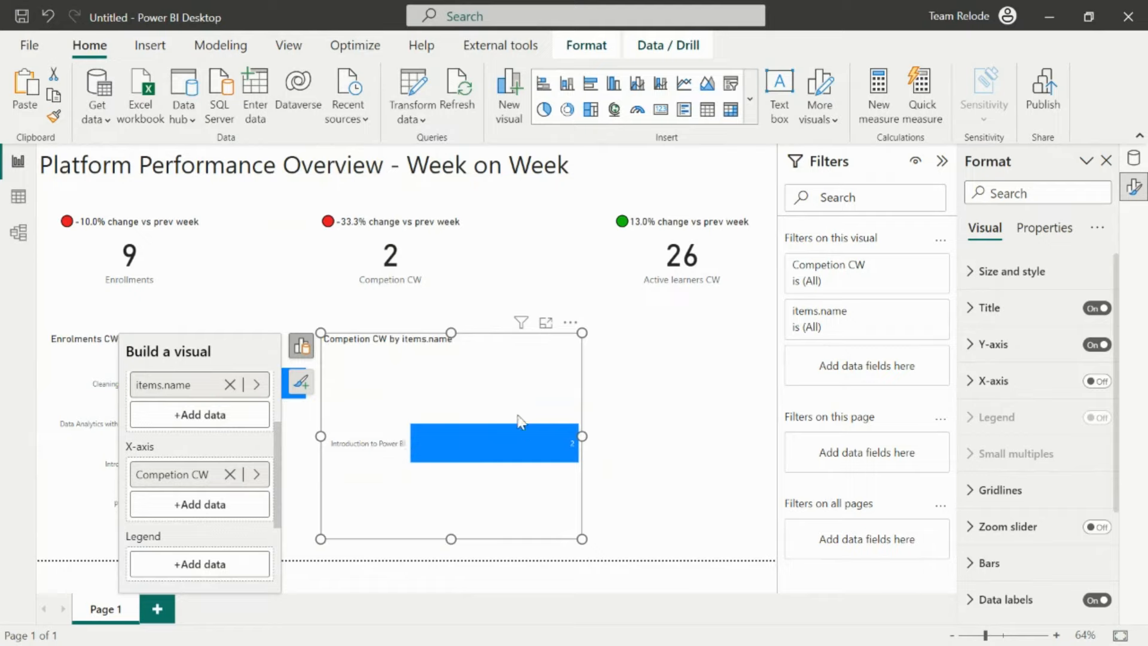
mouse_move(418, 443)
click(680, 426)
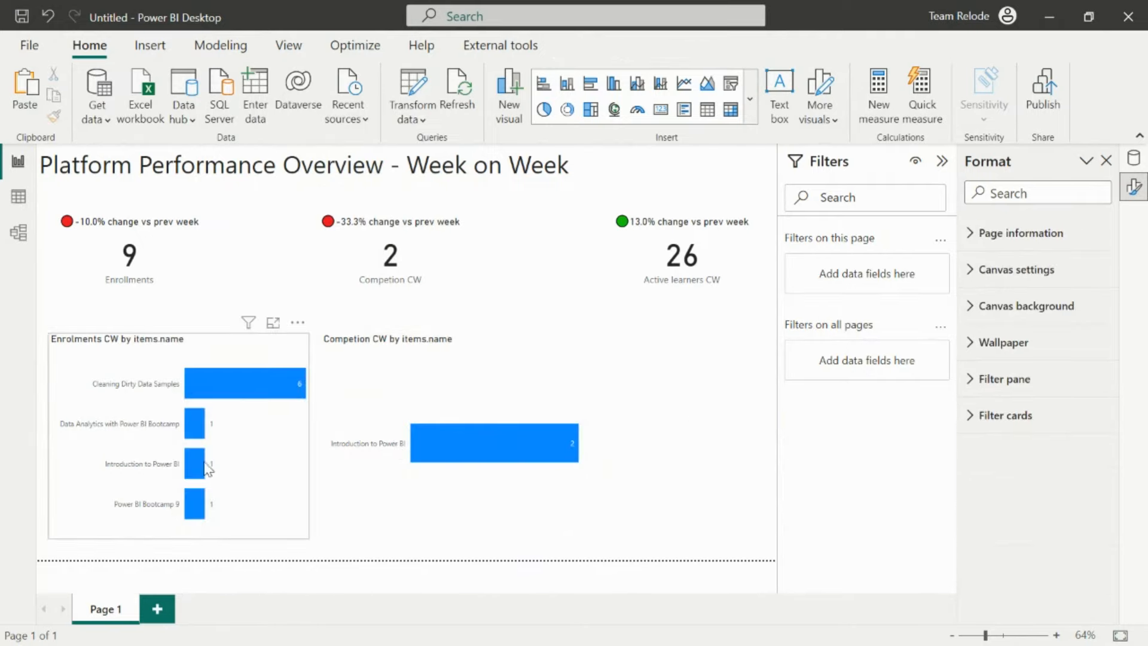
click(281, 441)
mouse_move(309, 435)
mouse_down()
mouse_move(290, 436)
mouse_move(309, 441)
mouse_up()
click(476, 384)
- Change the report page's canvas type from the 16:9 preset to Custom
click(717, 382)
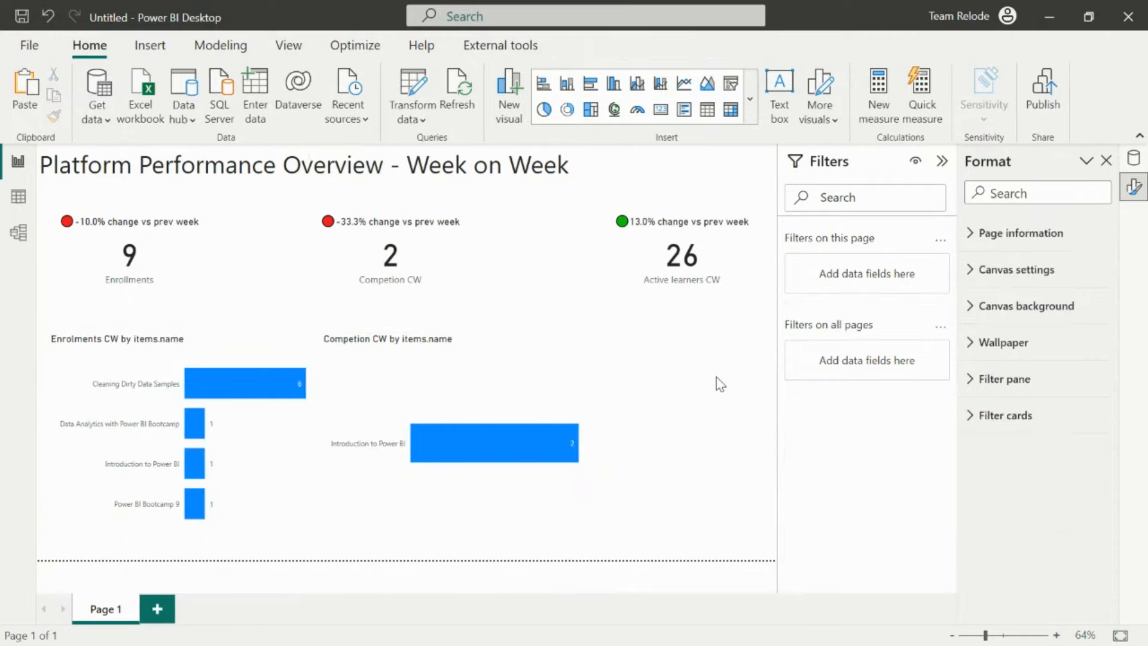
right_click(690, 351)
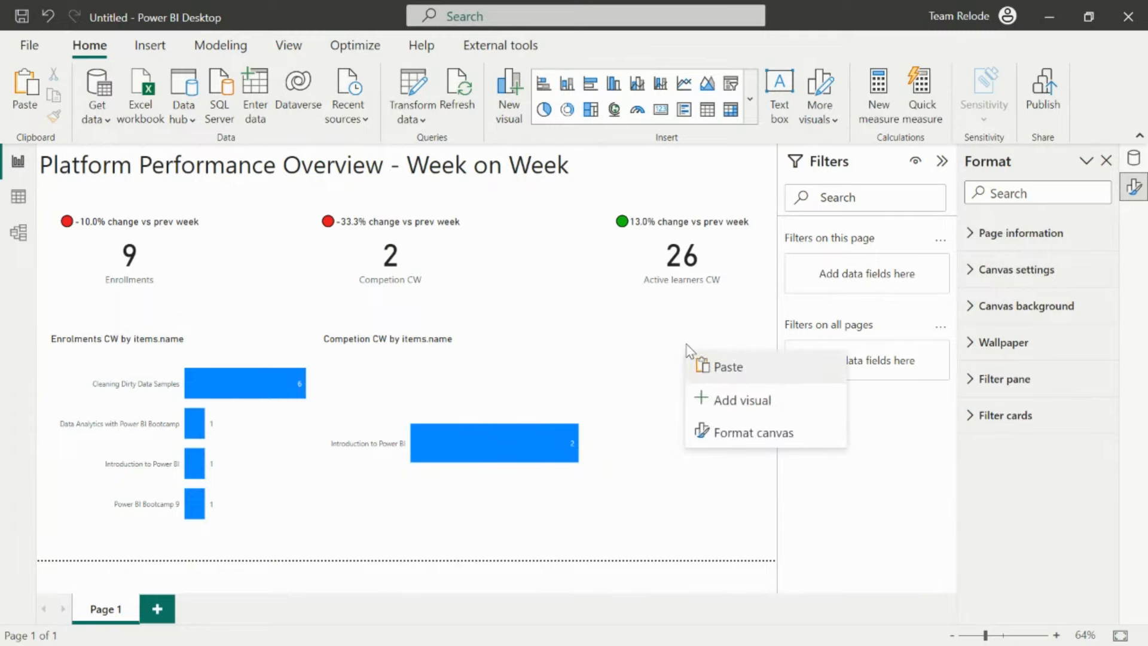
click(730, 433)
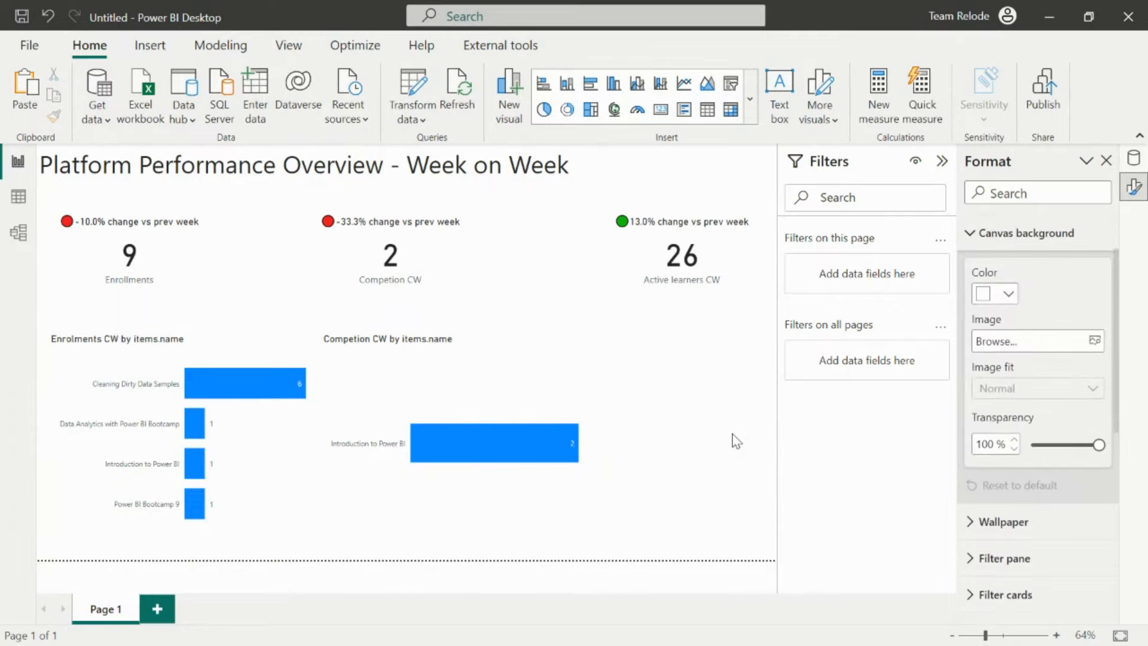
drag(1117, 302, 1117, 243)
click(979, 308)
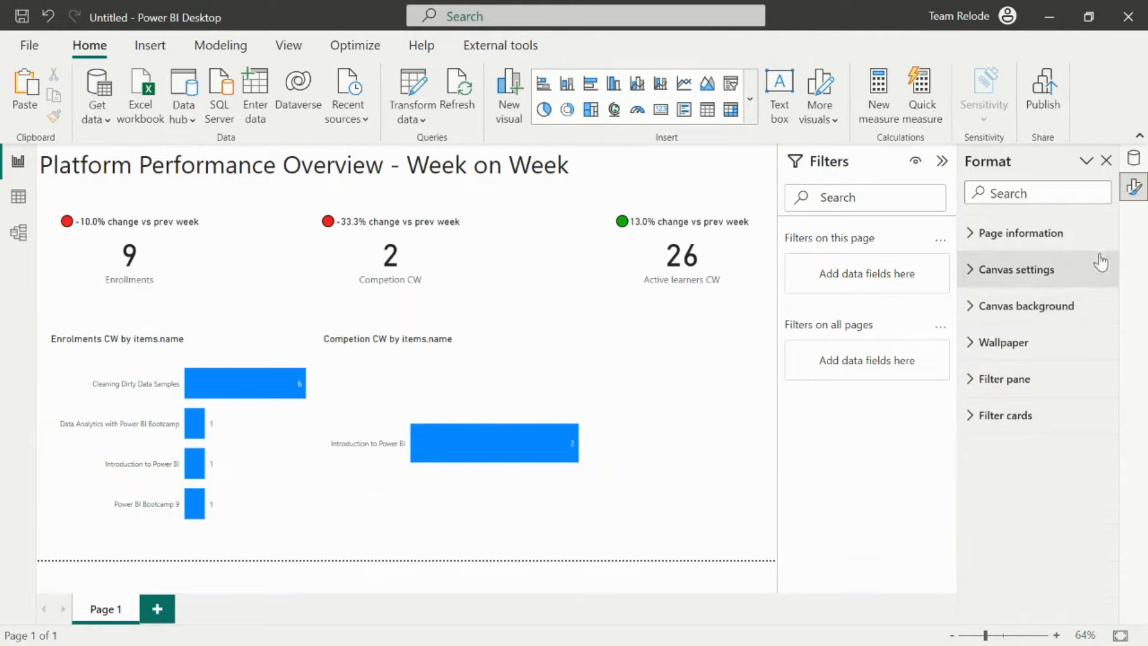
click(969, 274)
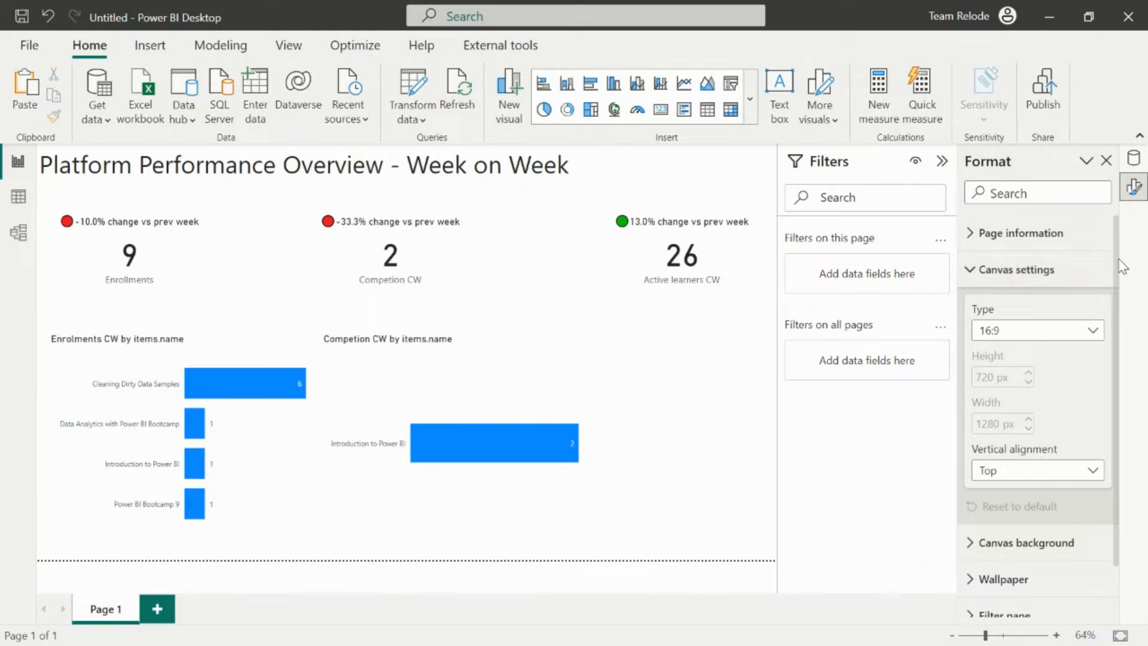
drag(1120, 263, 1120, 297)
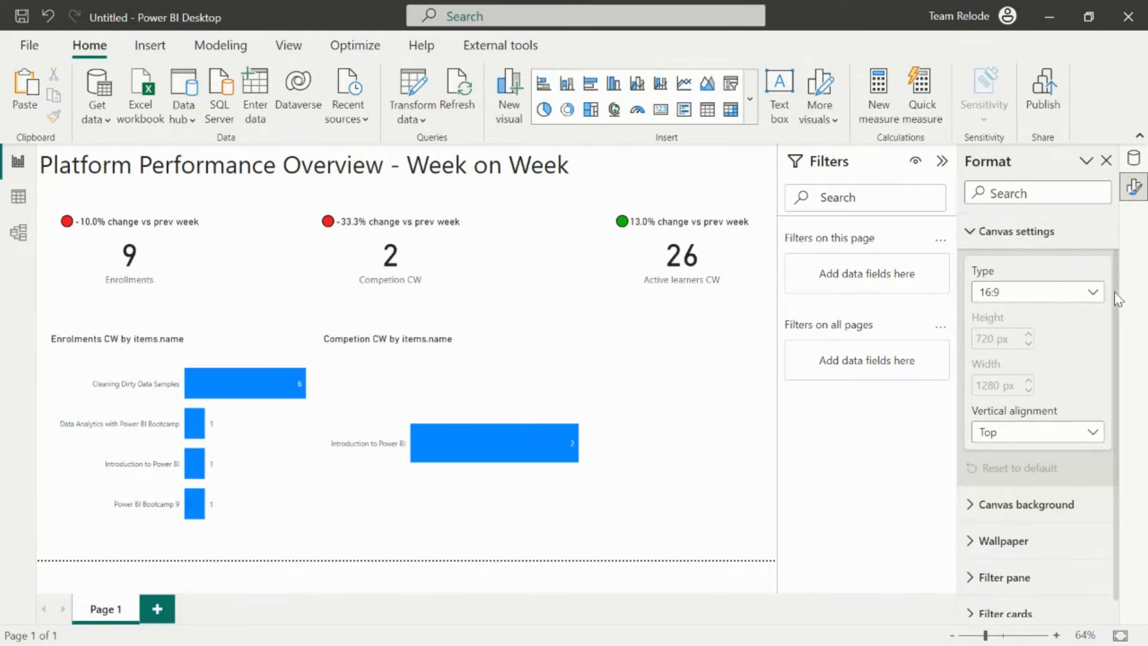
click(1087, 295)
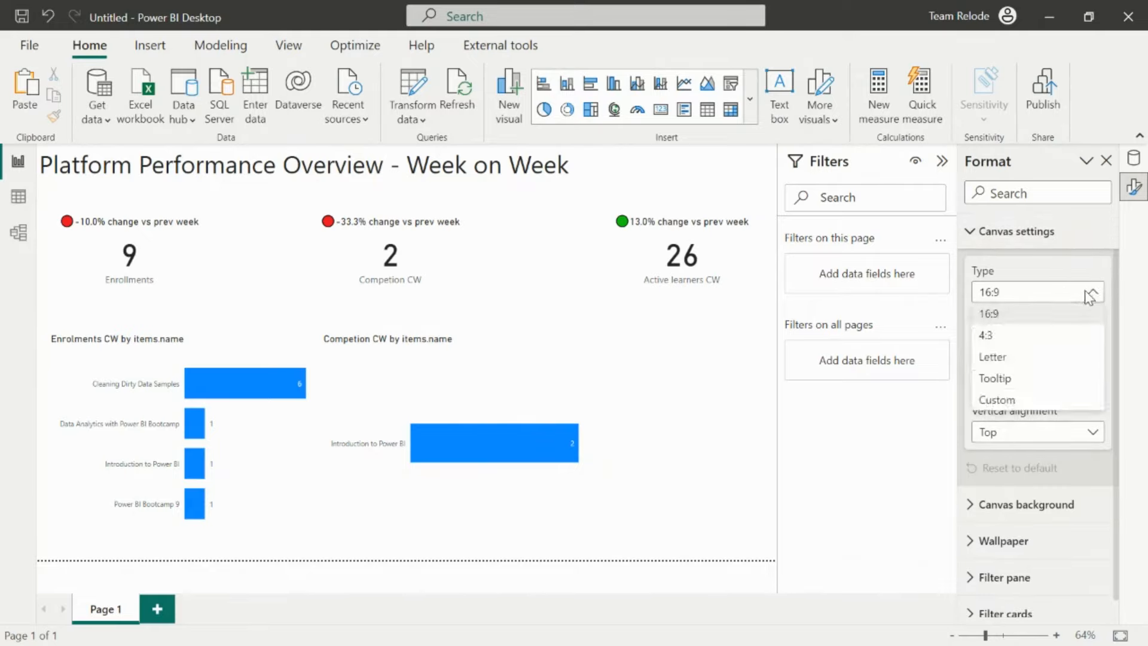
click(997, 402)
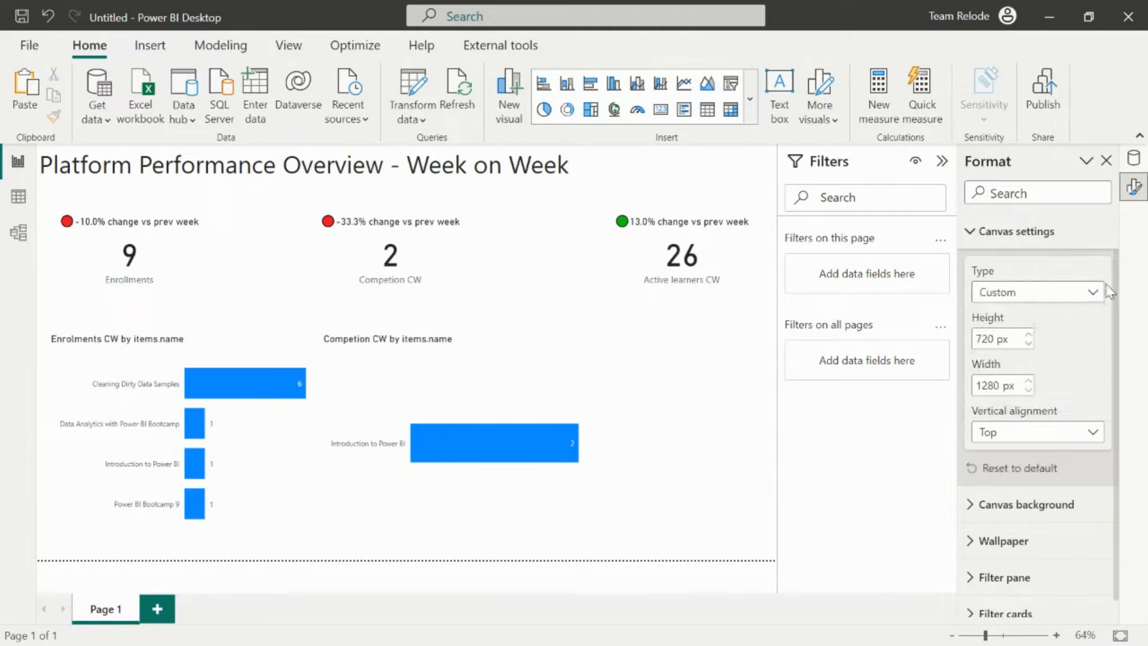
- Set the custom canvas size to 1440 px wide and 810 px high
scroll(1121, 292, down, 1)
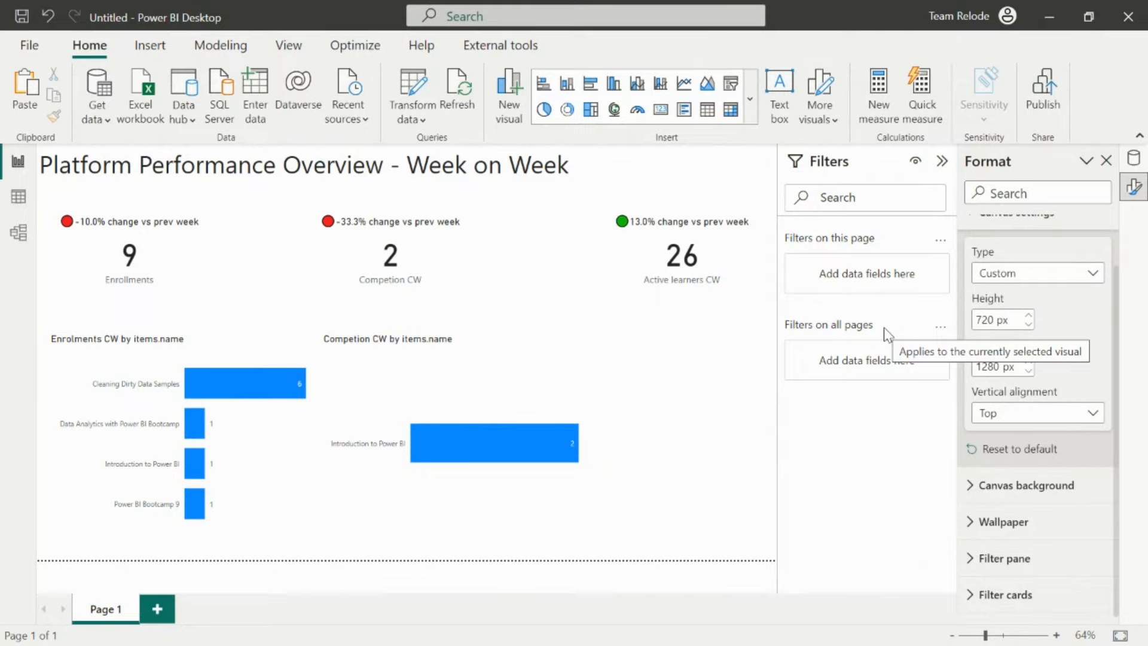
double_click(999, 366)
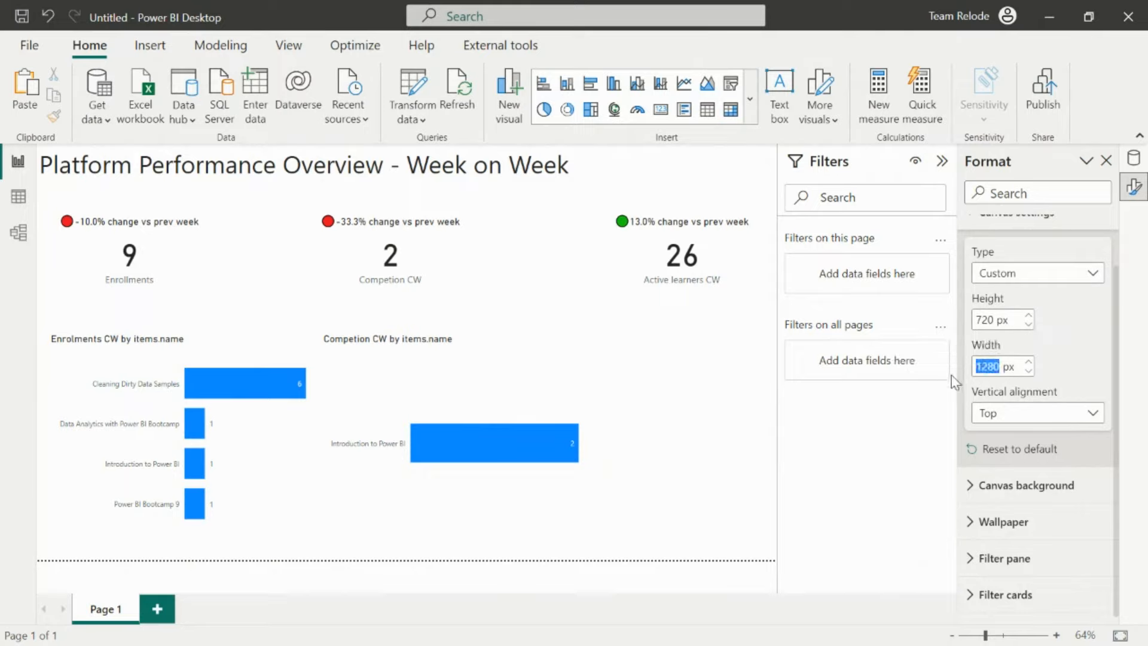
text(1440)
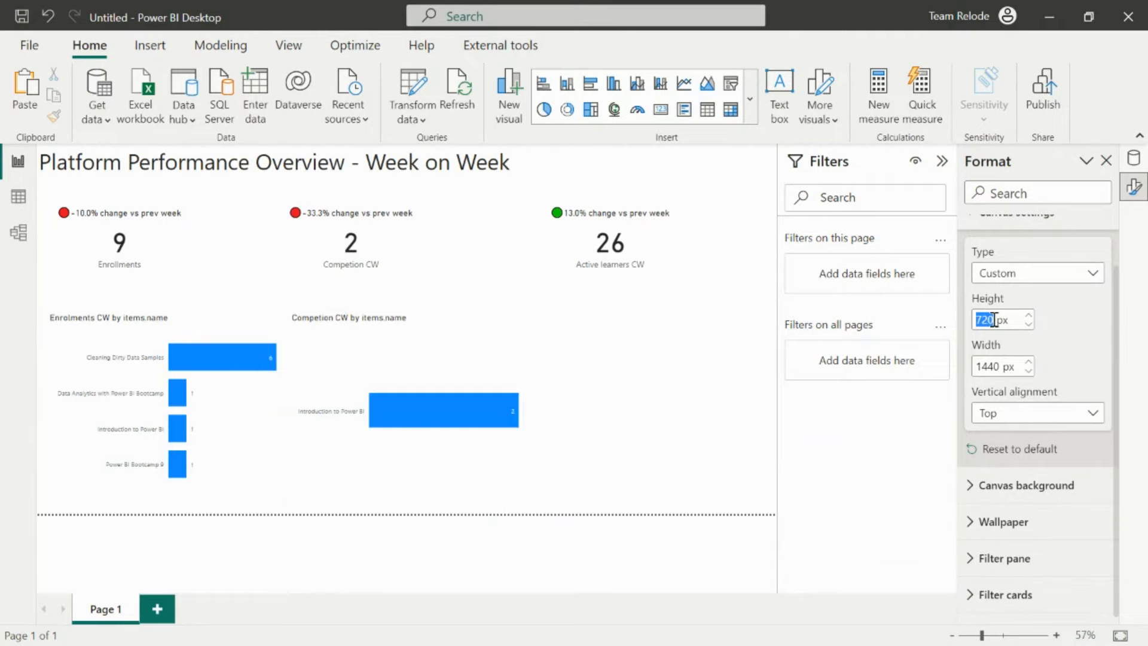
text(810)
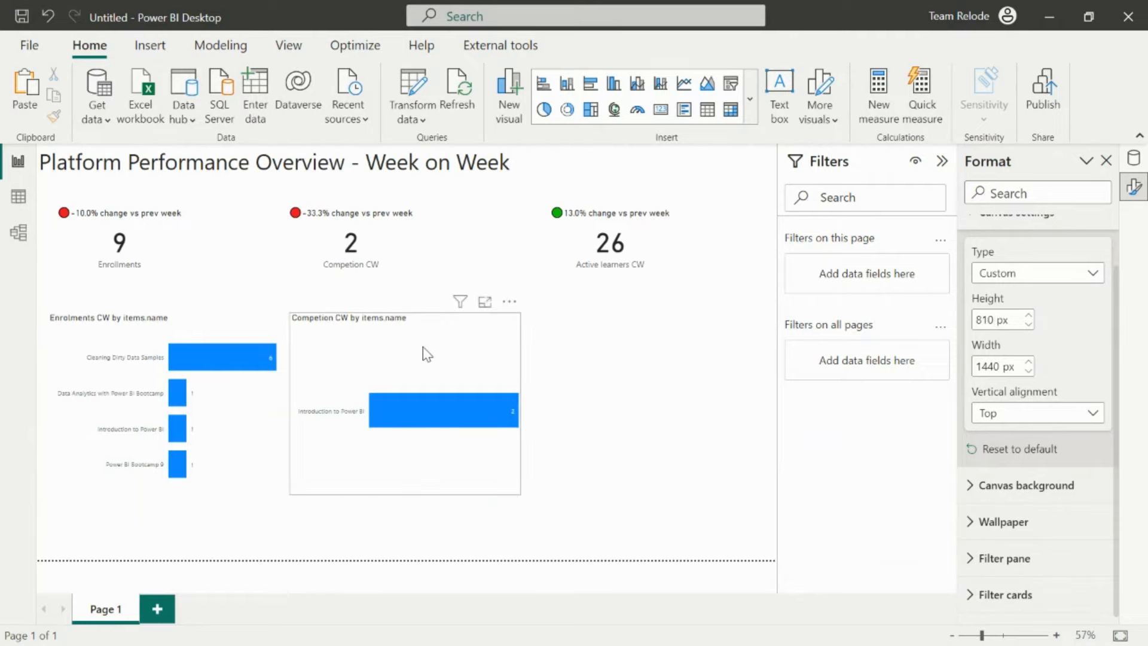
- Duplicate the enrolments bar chart and place the copy beside the completion chart, below the Active learners CW card
click(217, 332)
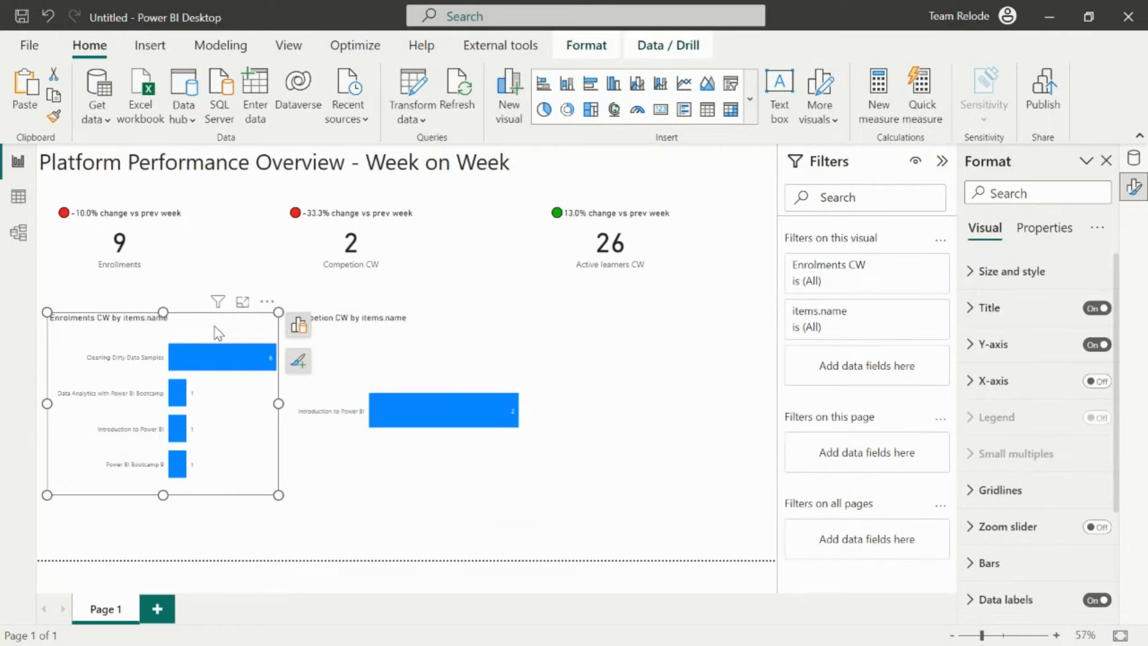
key(ctrl+c)
key(ctrl+v)
drag(640, 326, 685, 339)
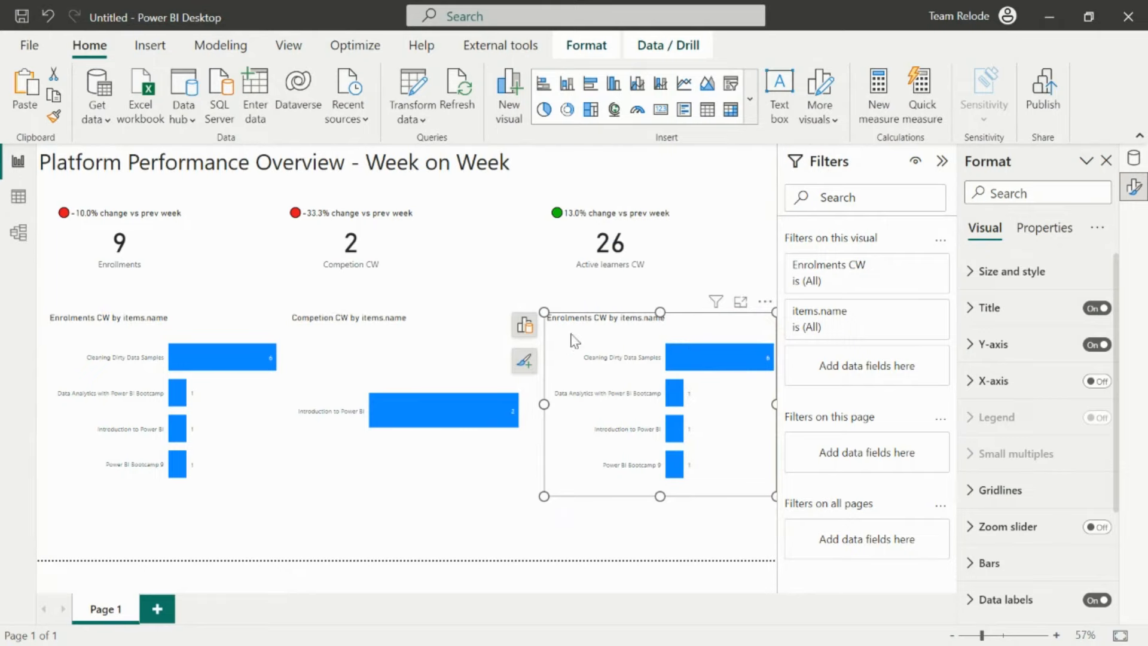
- Replace the new chart's X-axis measure with Active learners CW from the Active Learners folder of DAX Metrics
click(525, 325)
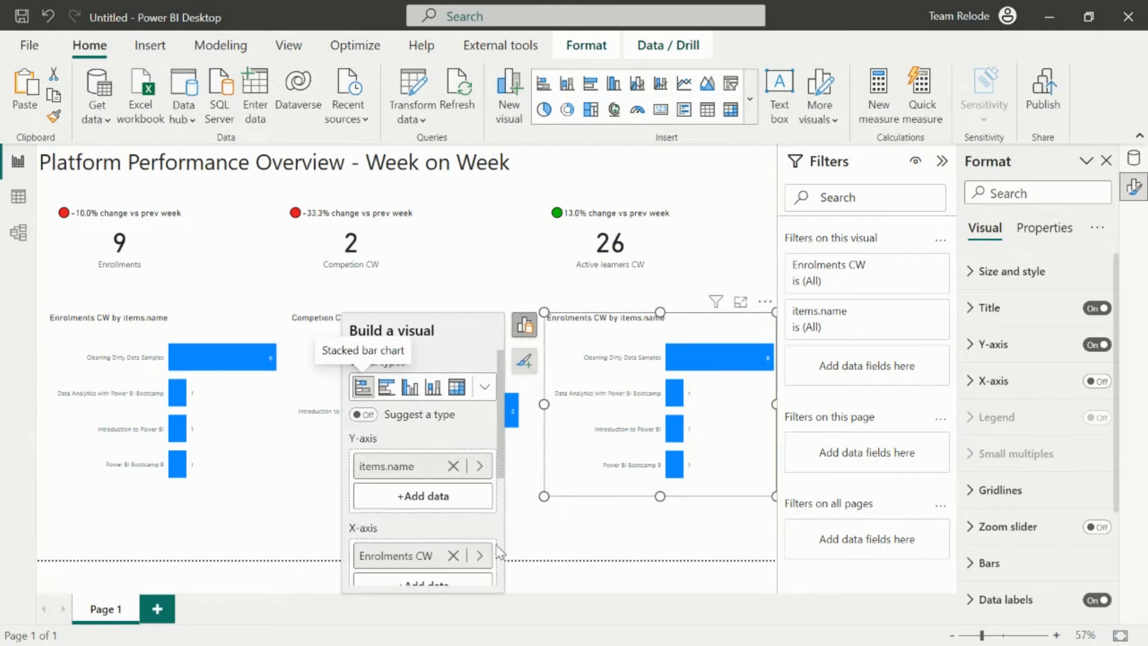
drag(502, 438, 490, 492)
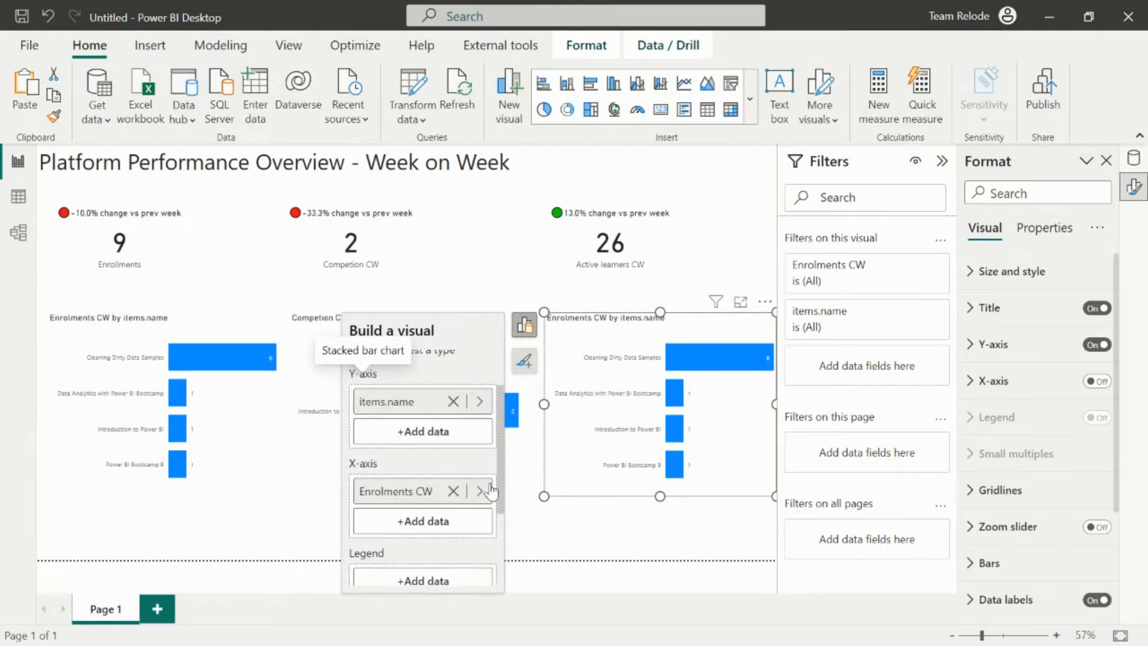
click(479, 492)
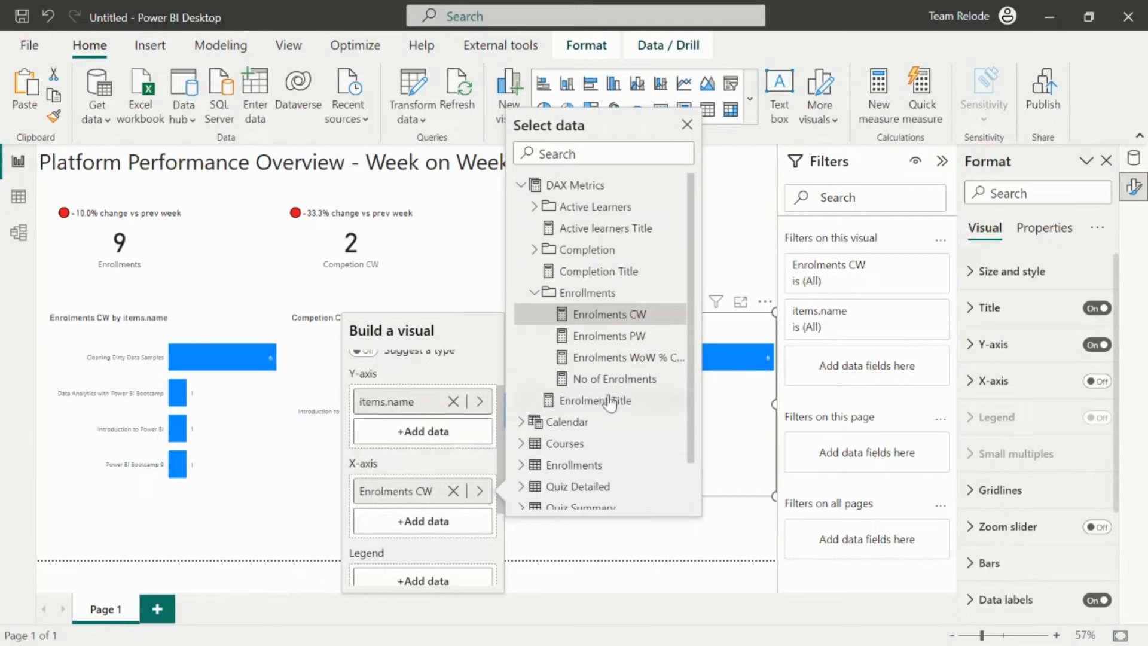
click(535, 293)
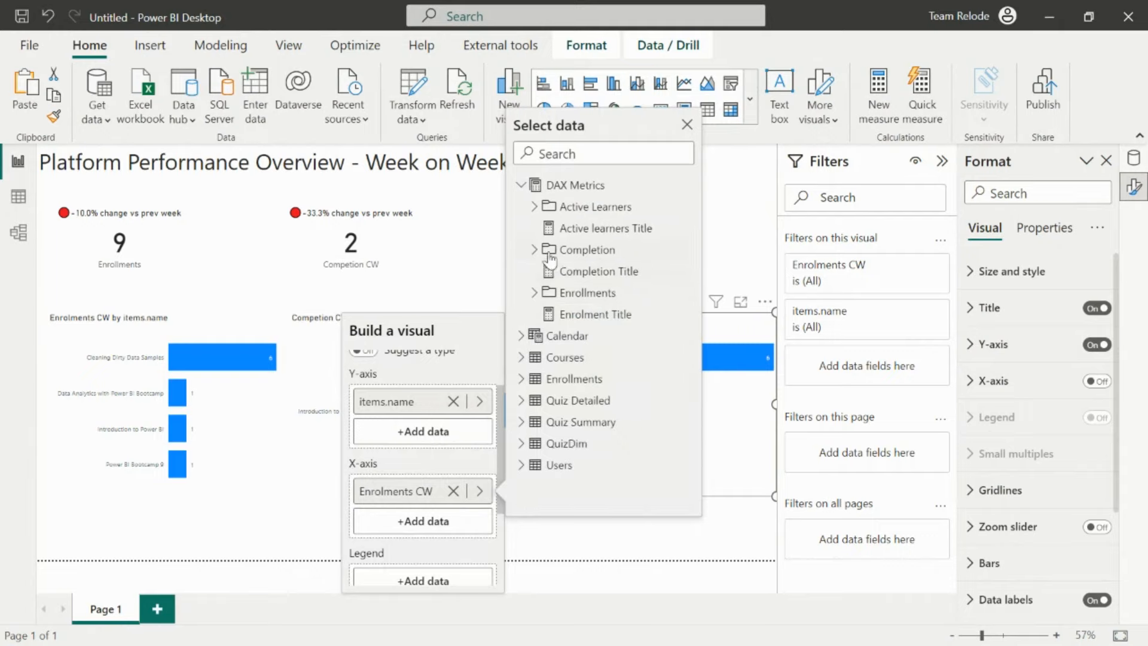
click(534, 206)
click(610, 250)
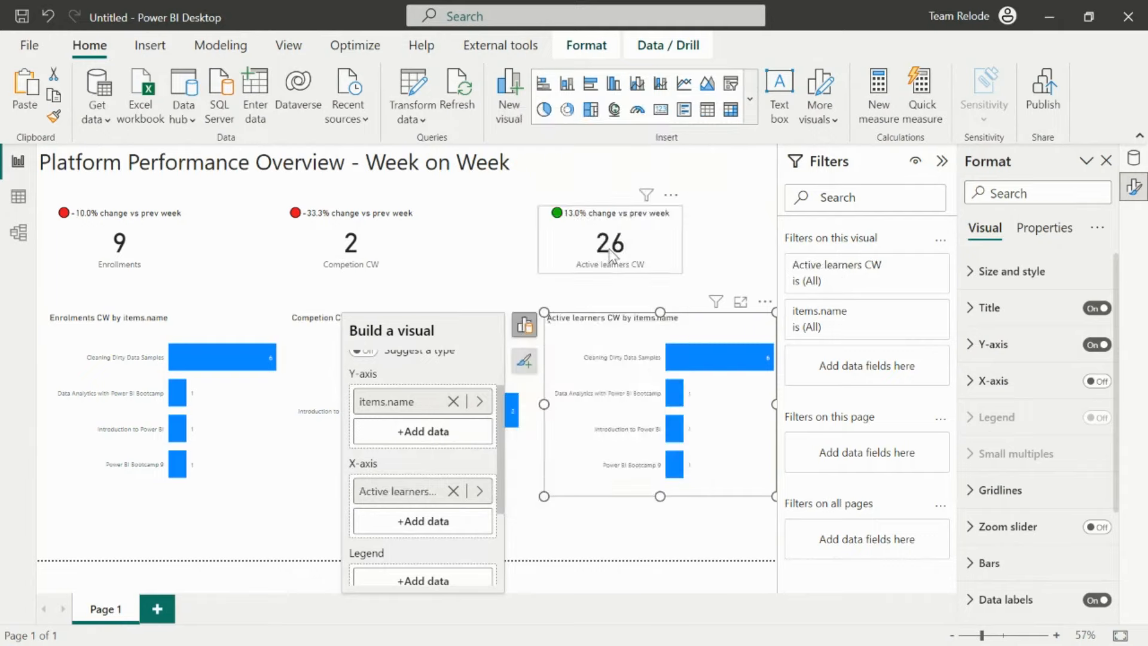
click(750, 214)
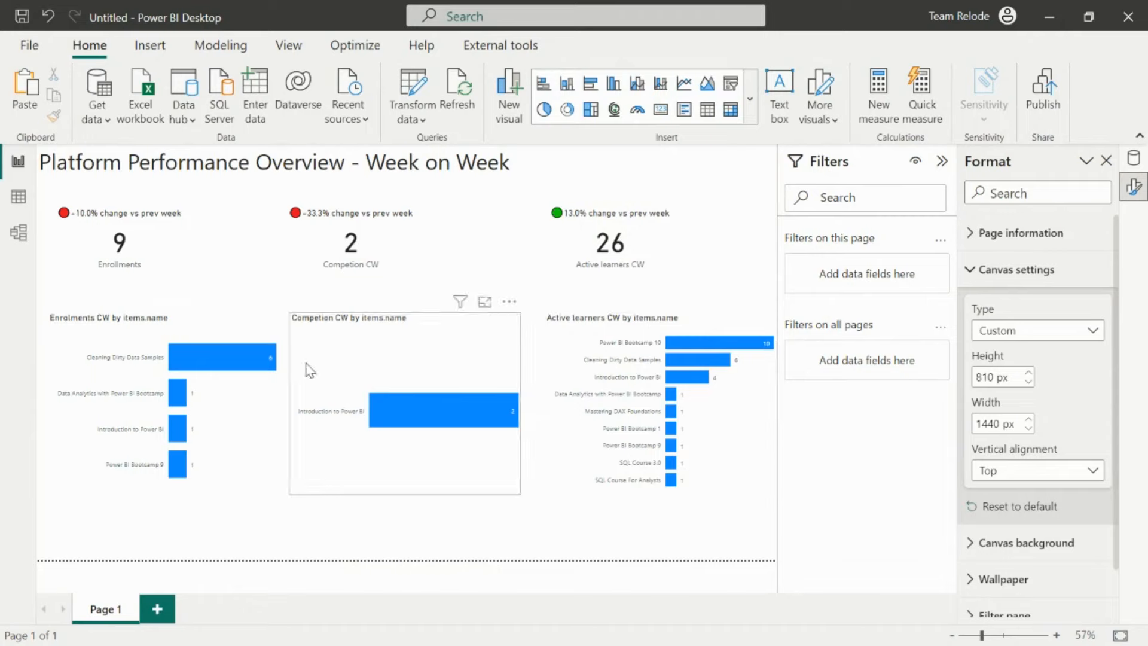
- Extend the enrolments, completion and active learners bar charts downward to an equal height just above the page's lower edge
click(185, 455)
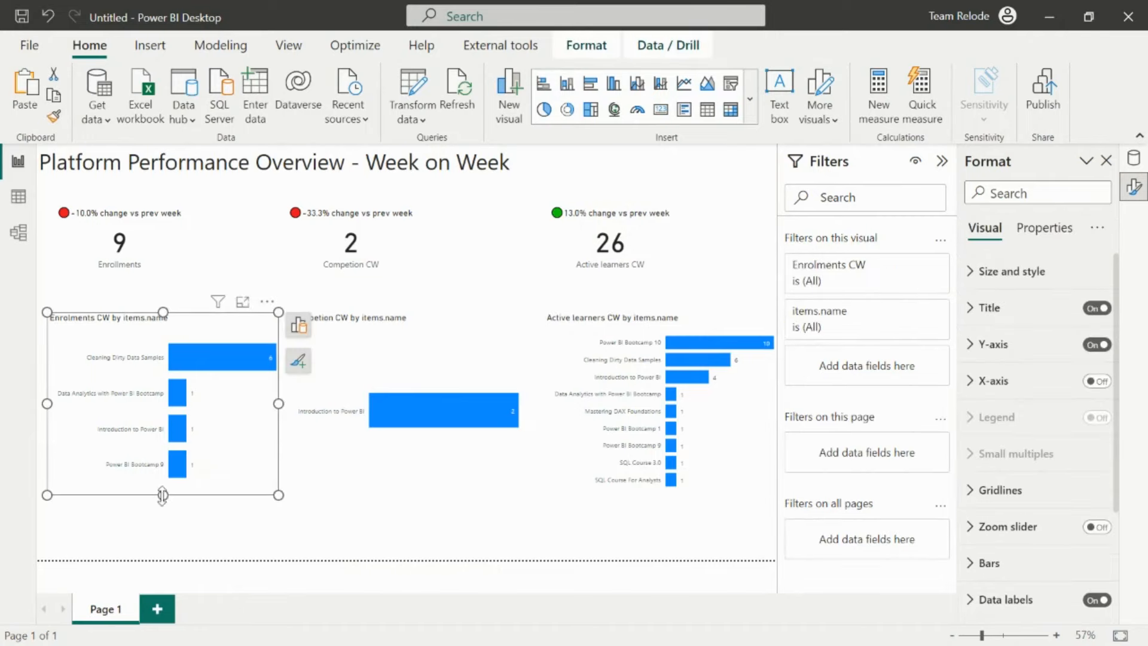
drag(163, 496, 171, 547)
click(411, 341)
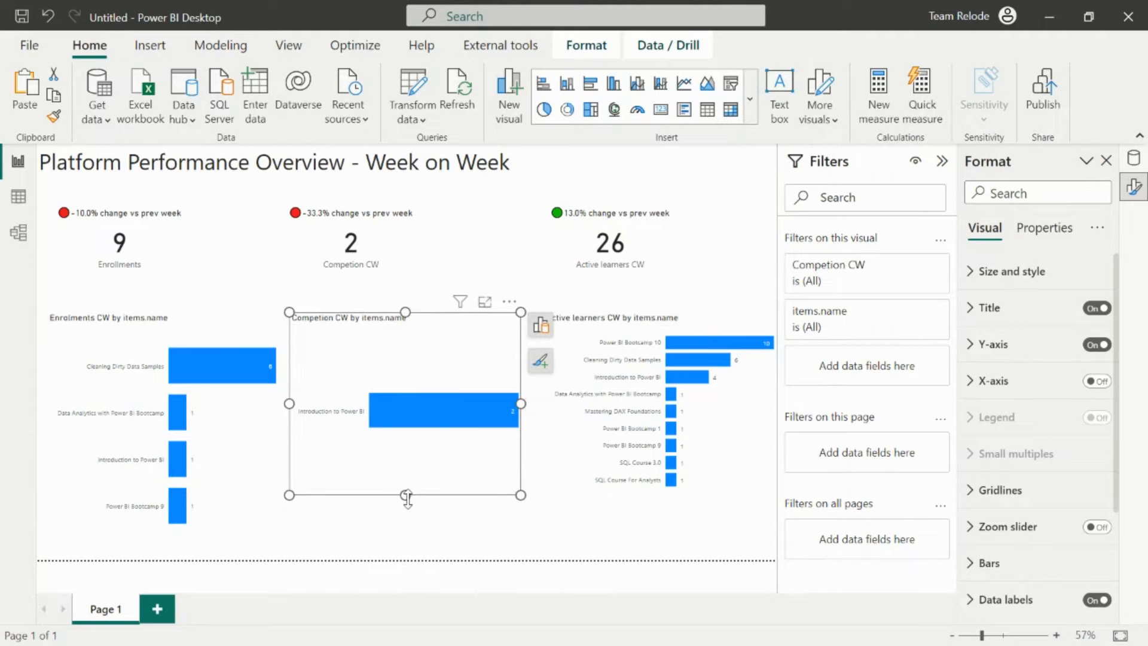
drag(407, 495, 412, 553)
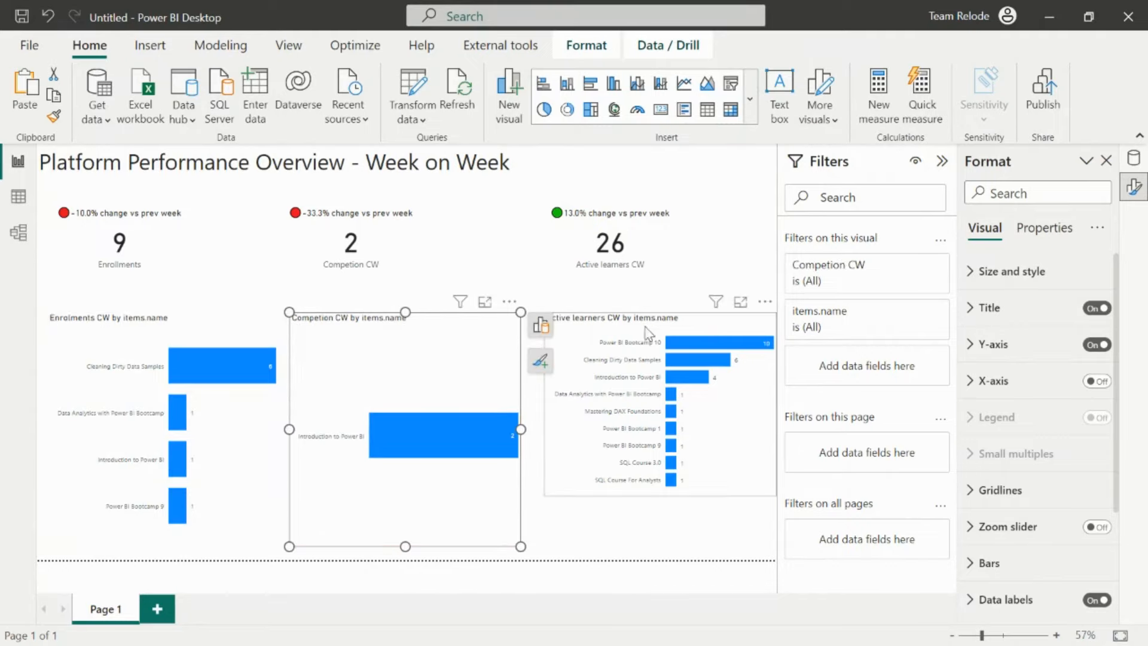
click(661, 495)
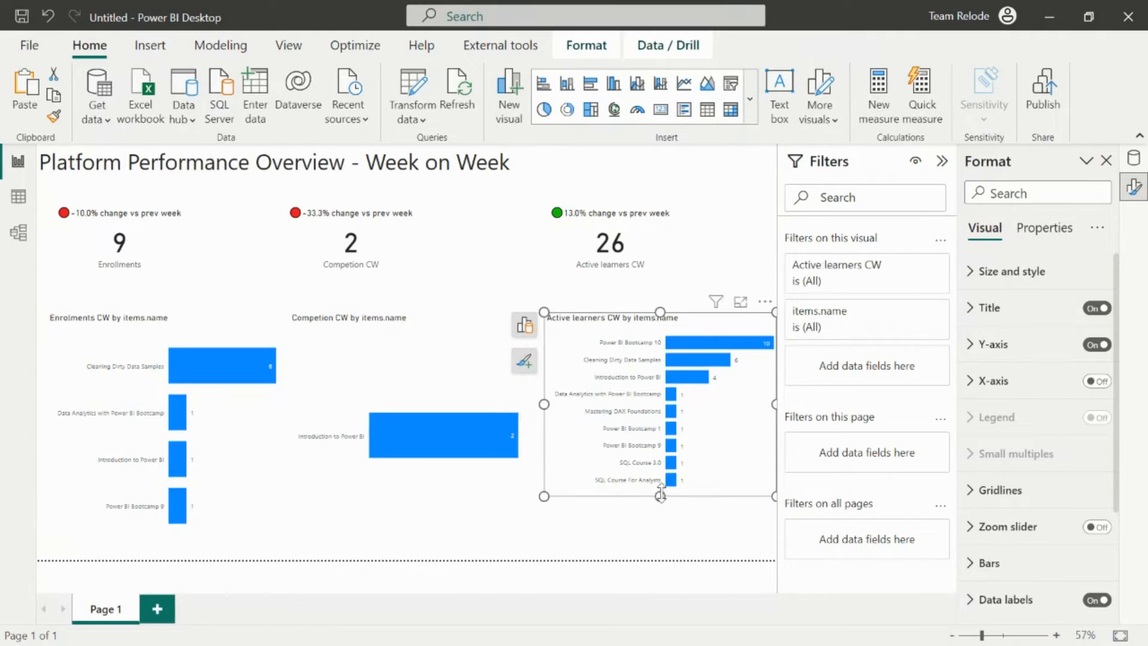
drag(660, 496, 658, 546)
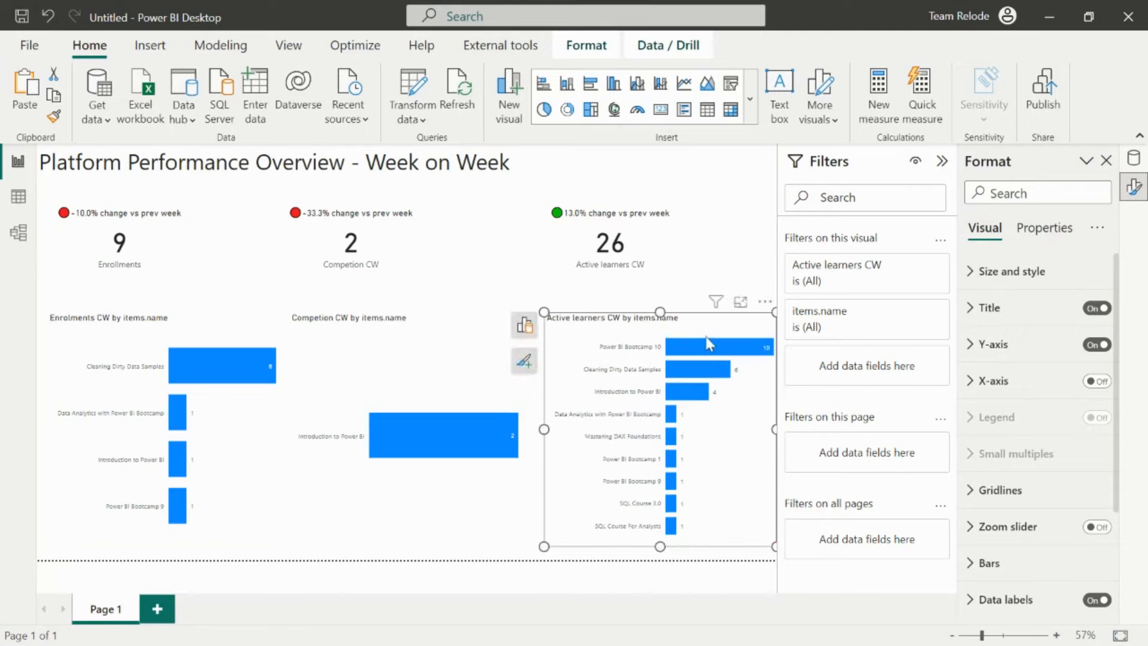
click(736, 202)
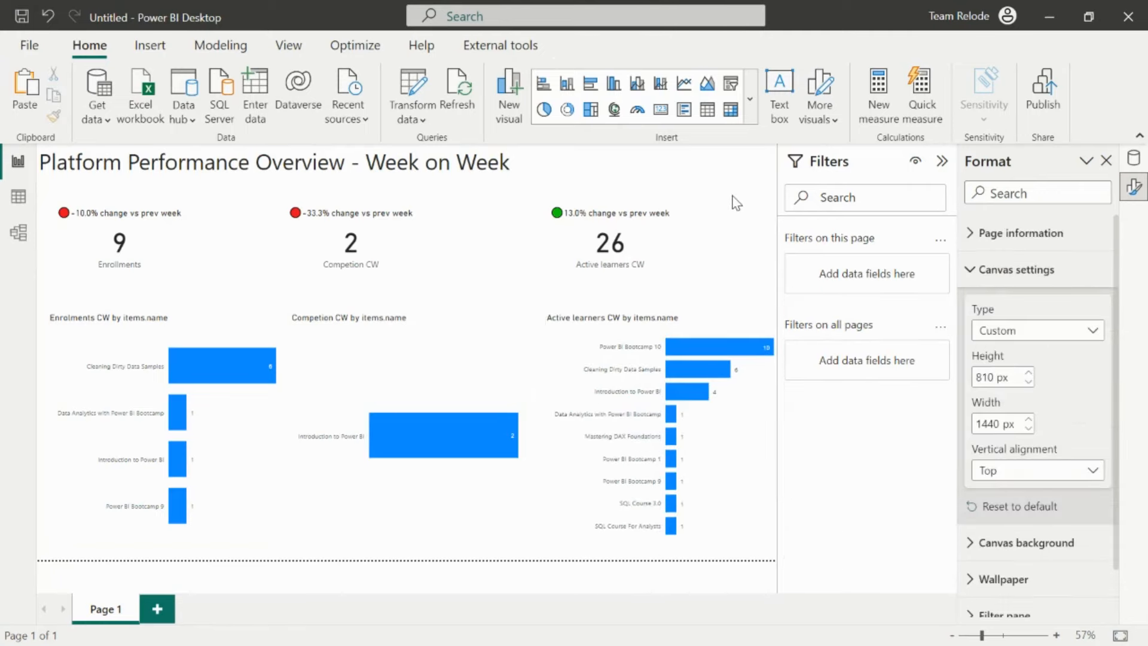
- Shift the Active learners, Competion CW and Enrollments cards sideways so each sits centred above its bar chart
drag(610, 238, 660, 236)
drag(367, 235, 421, 234)
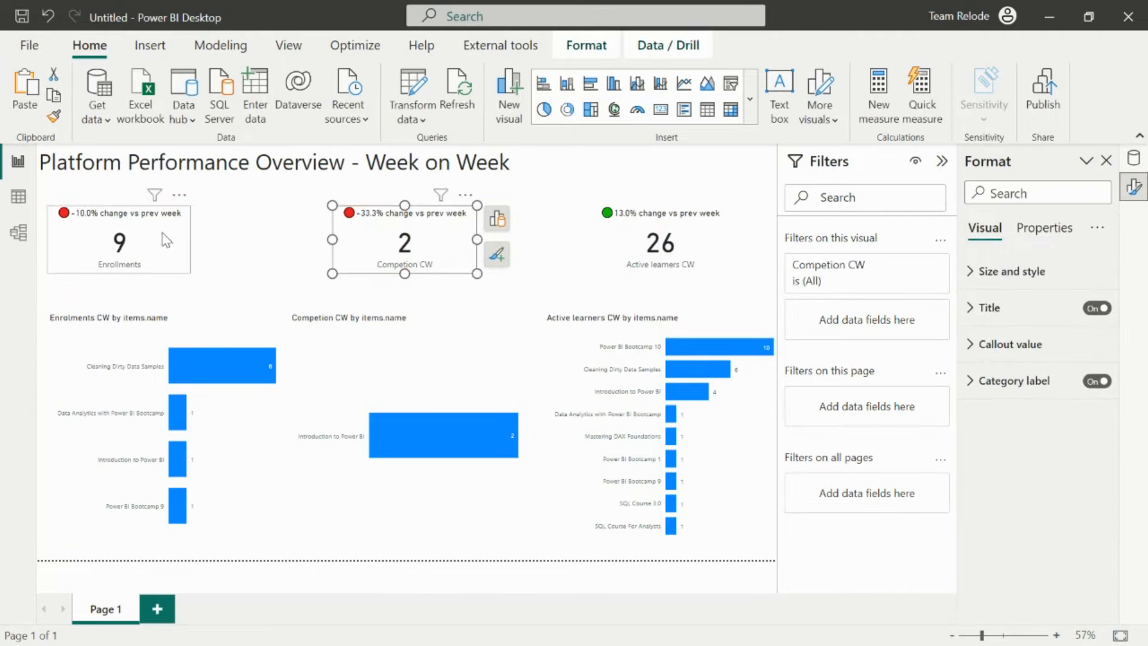
drag(160, 238, 189, 233)
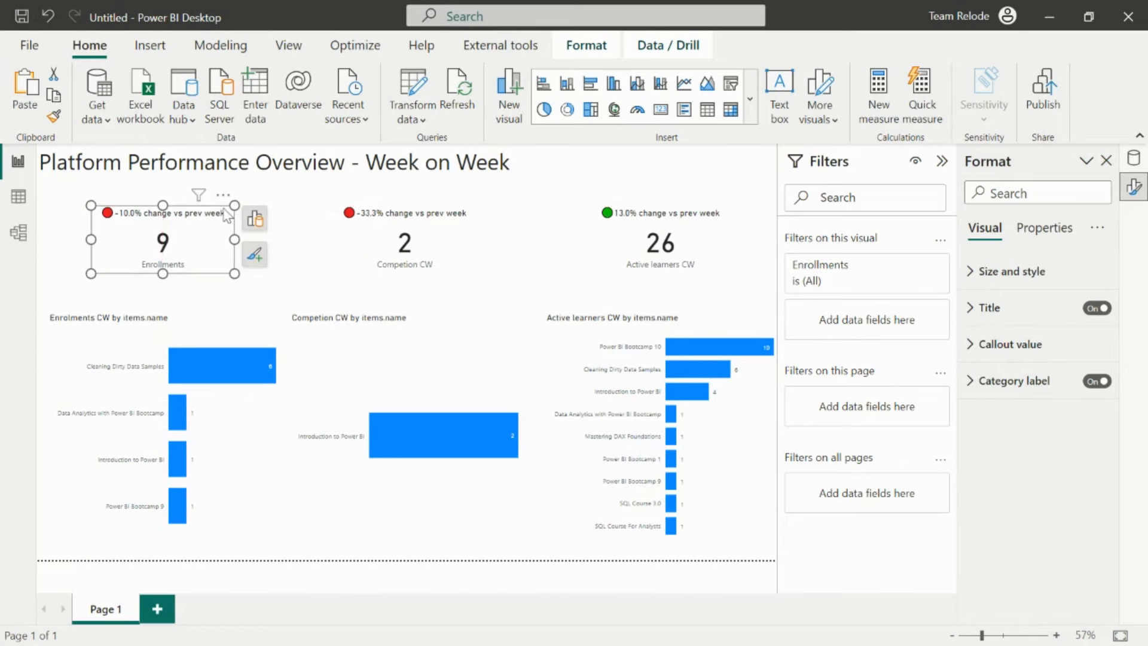
- Tick off the enrolment, completion and active learners by course items in Microsoft Whiteboard, and return to the Power BI report
key(alt+Tab)
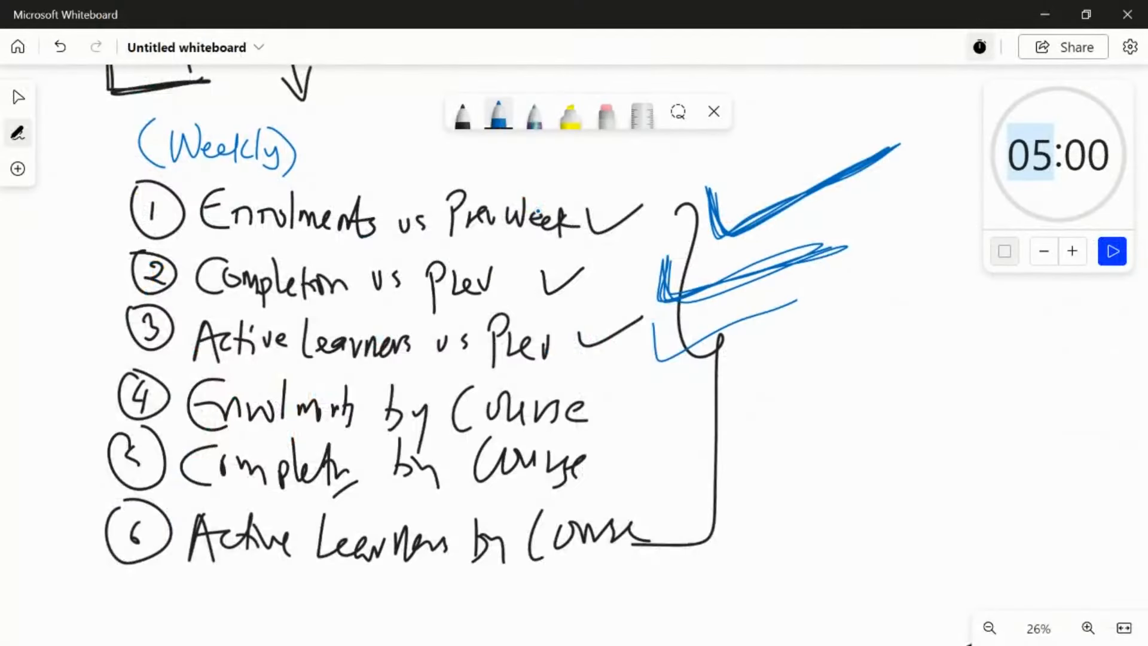
mouse_move(623, 387)
mouse_down()
mouse_move(688, 400)
mouse_move(708, 379)
mouse_up()
drag(621, 453, 717, 413)
mouse_move(668, 489)
mouse_down()
mouse_move(682, 538)
mouse_move(868, 412)
mouse_up()
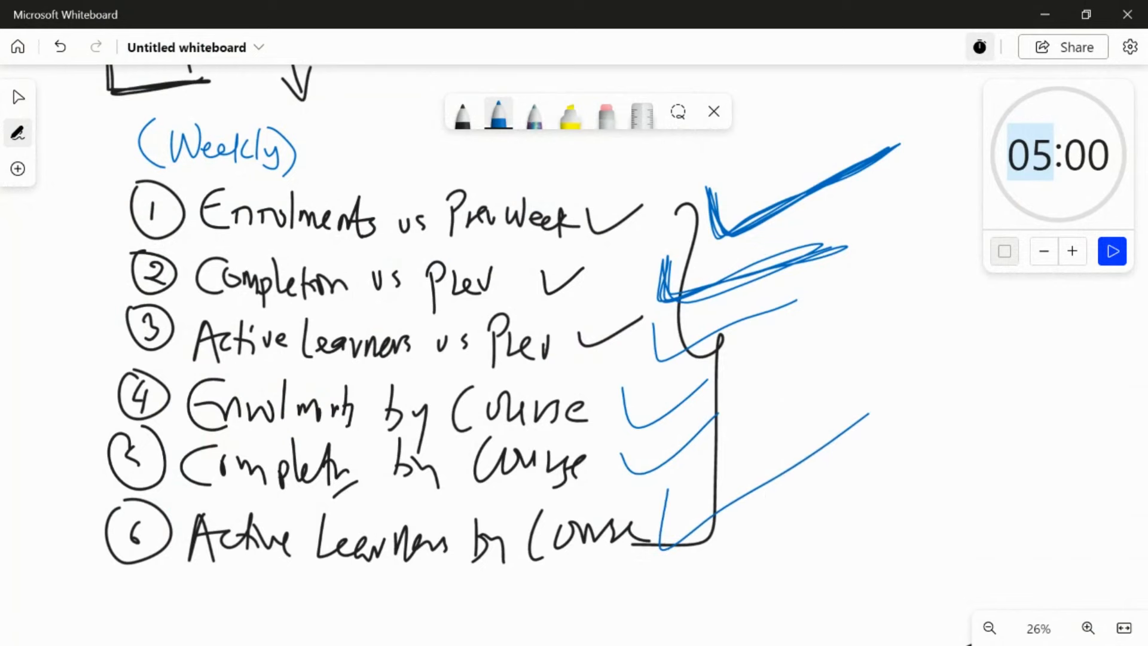
key(alt+Tab)
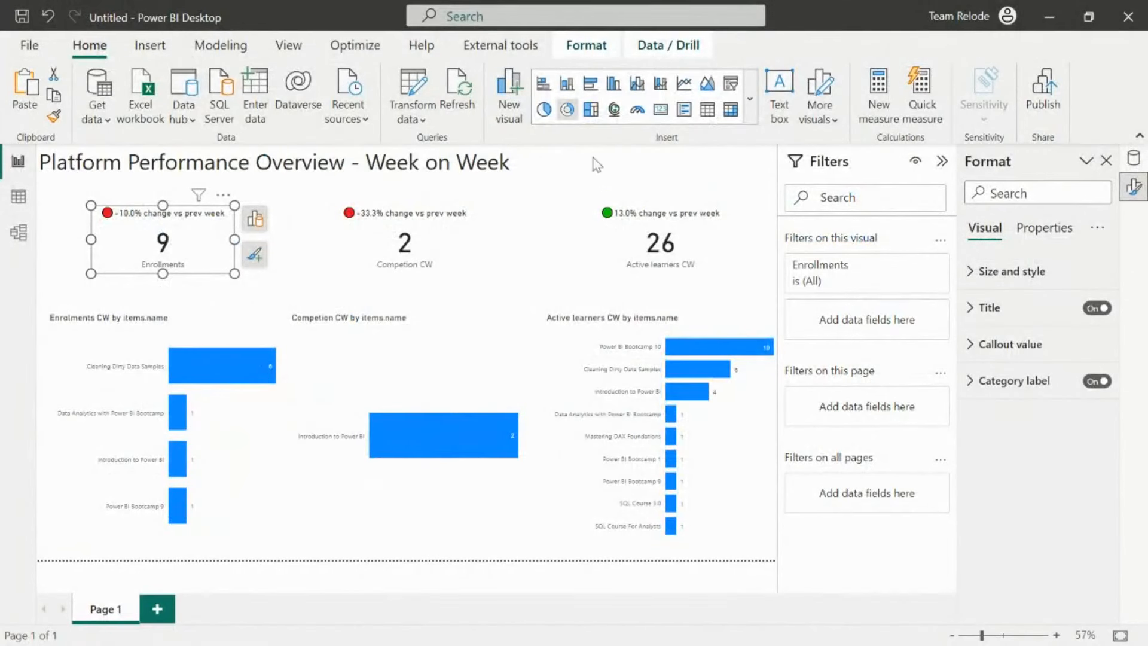
click(600, 171)
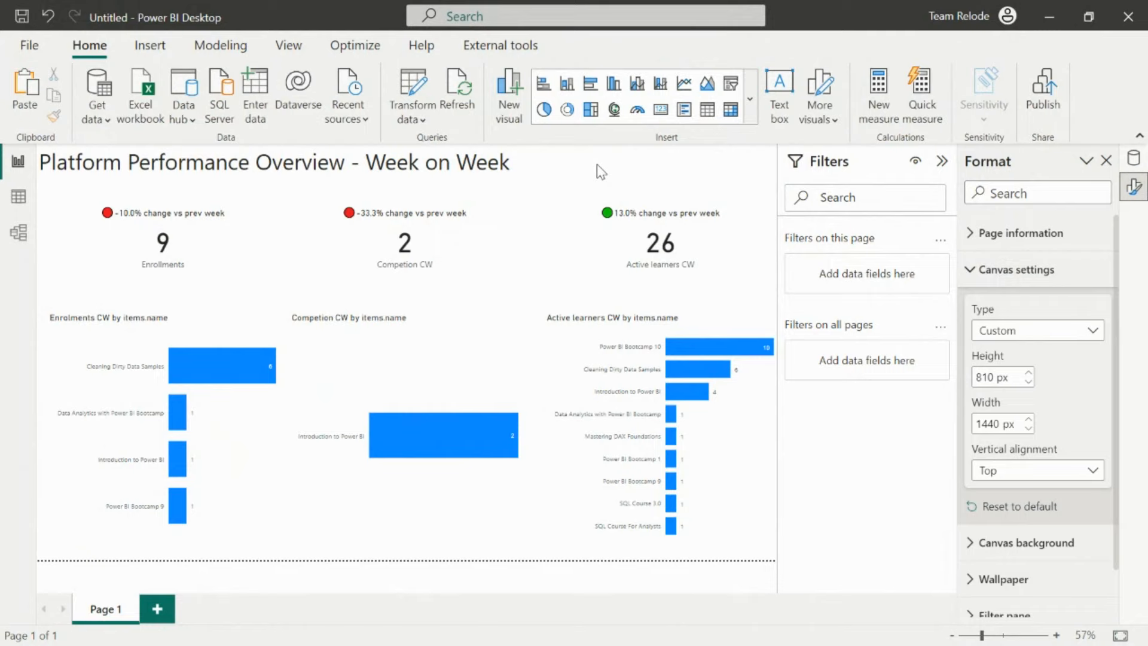
- Switch to Microsoft Whiteboard and review the notes on the three reporting levels above the weekly list
key(alt+Tab)
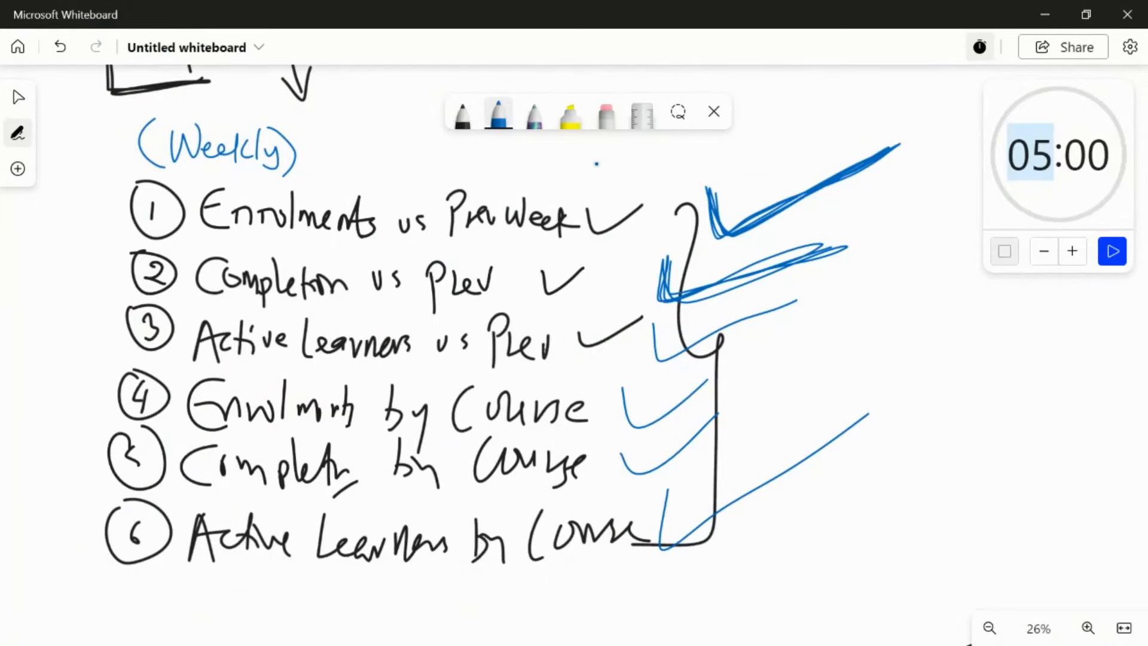
click(18, 97)
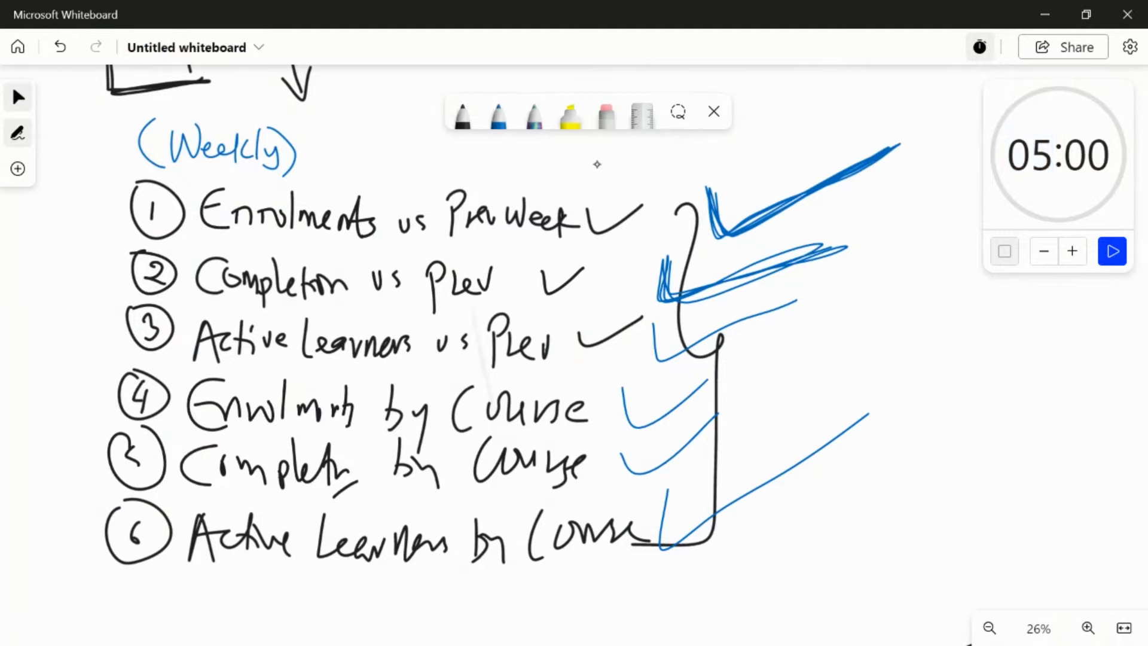
scroll(574, 358, up, 5)
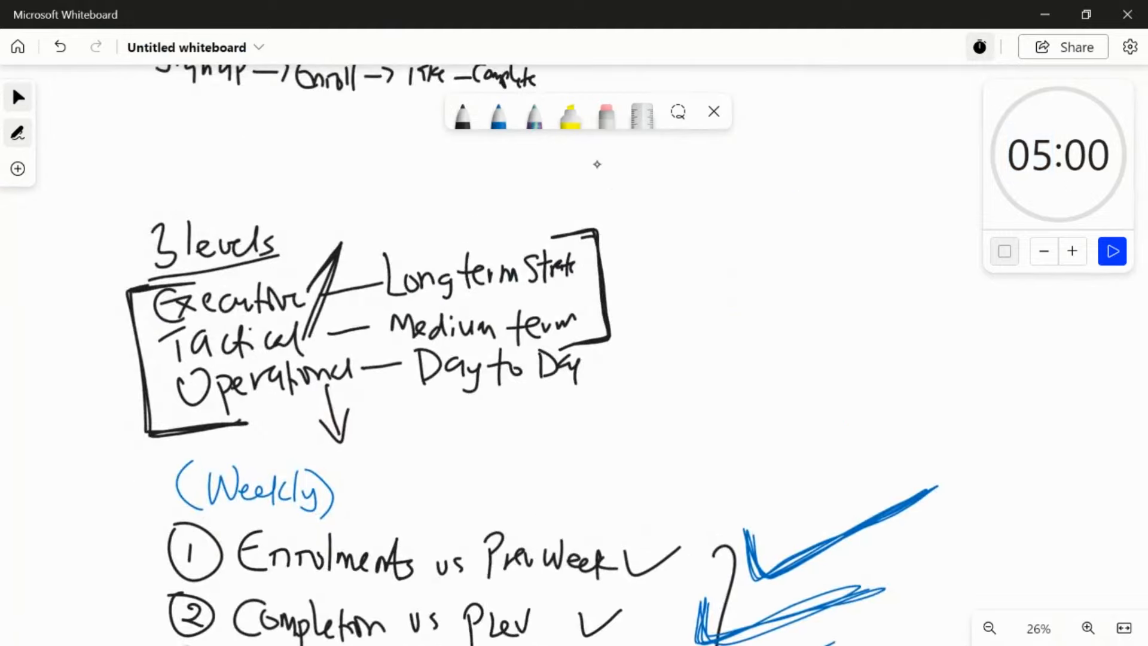
- Review an enlarged view of the executive, tactical and operational level notes on the whiteboard, and return to the Power BI report
scroll(353, 338, up, 3)
scroll(596, 164, up, 1)
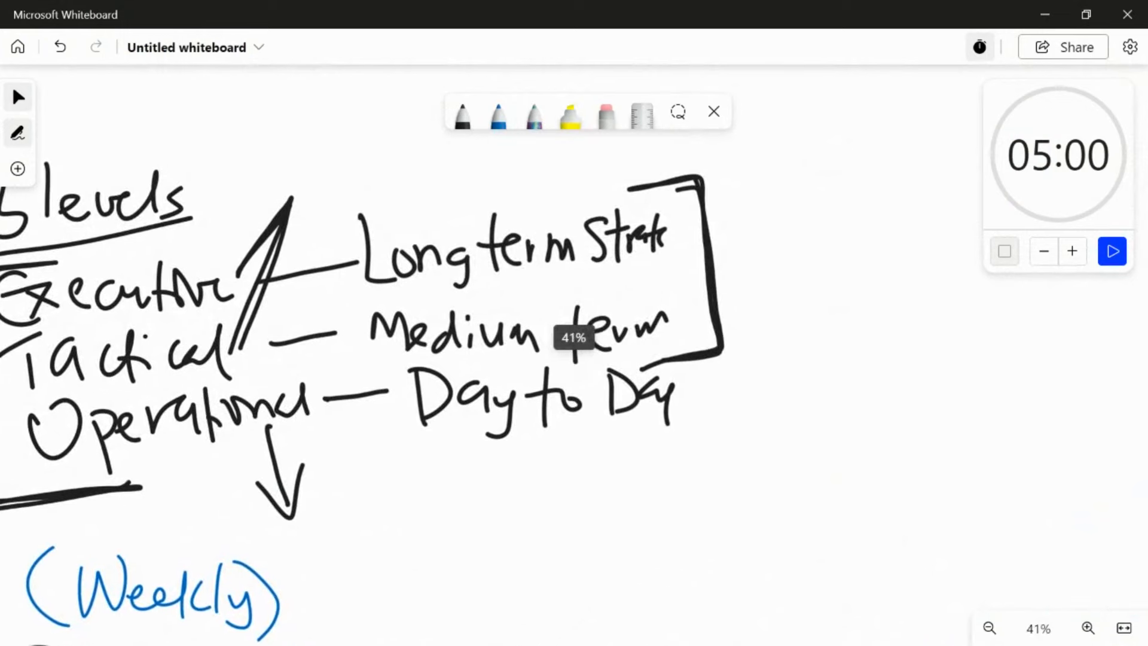
scroll(597, 164, left, 2)
scroll(597, 164, left, 1)
scroll(597, 163, down, 1)
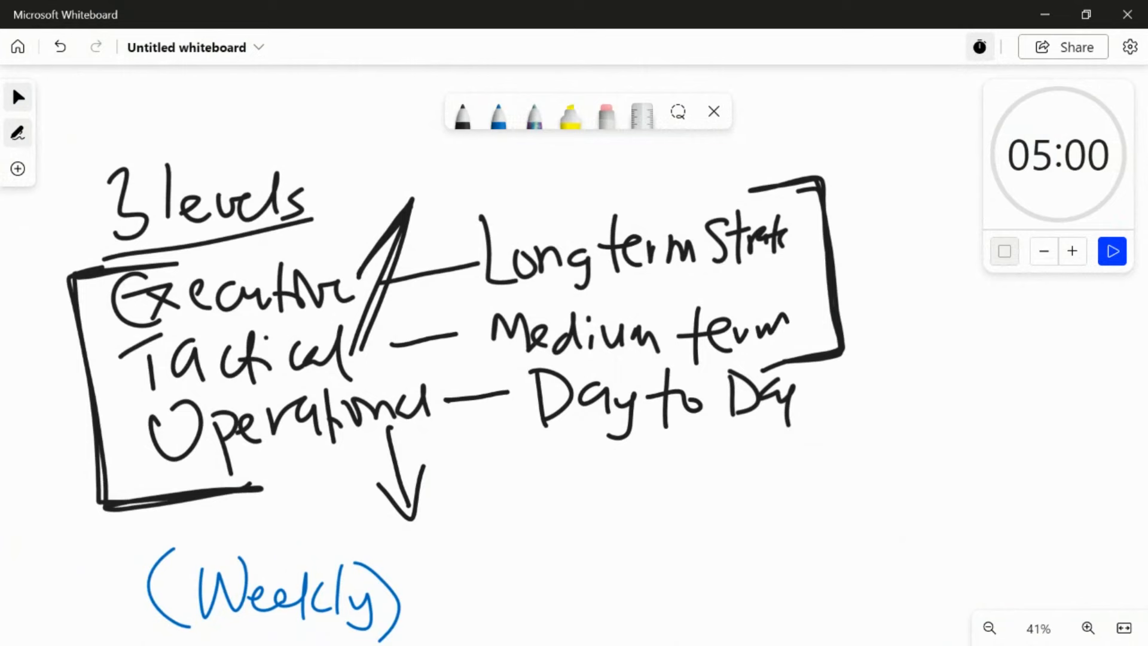
key(alt+Tab)
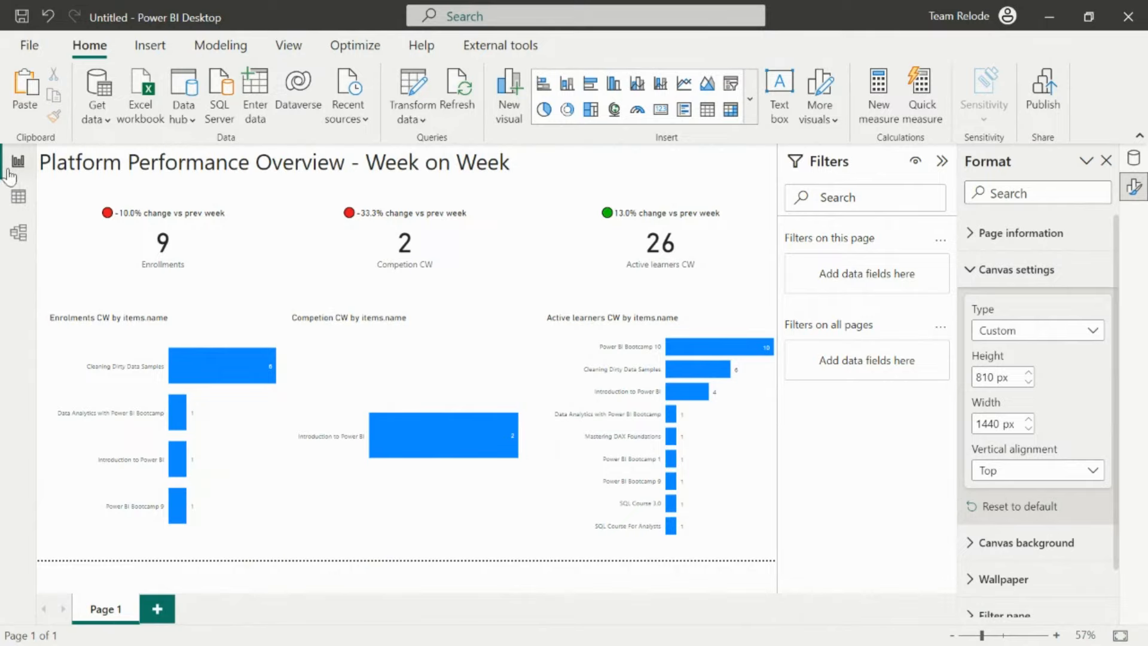
- Inspect the Enrollments table's data and the filter on its items.completed column, leaving the filter unchanged
click(19, 199)
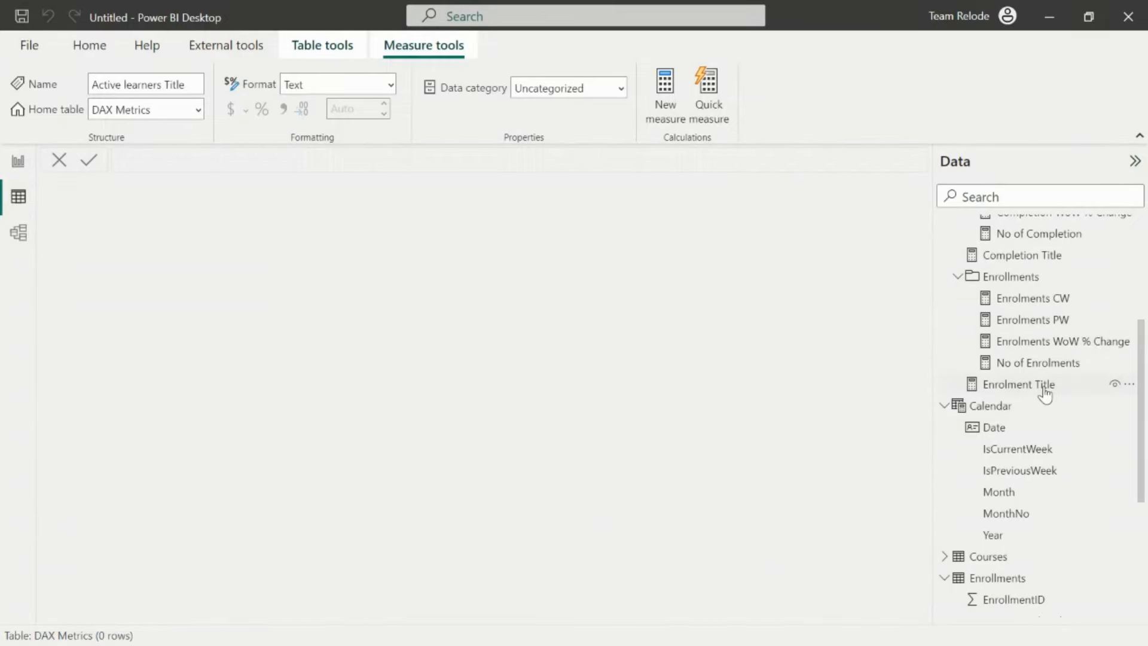
drag(1142, 353, 1138, 422)
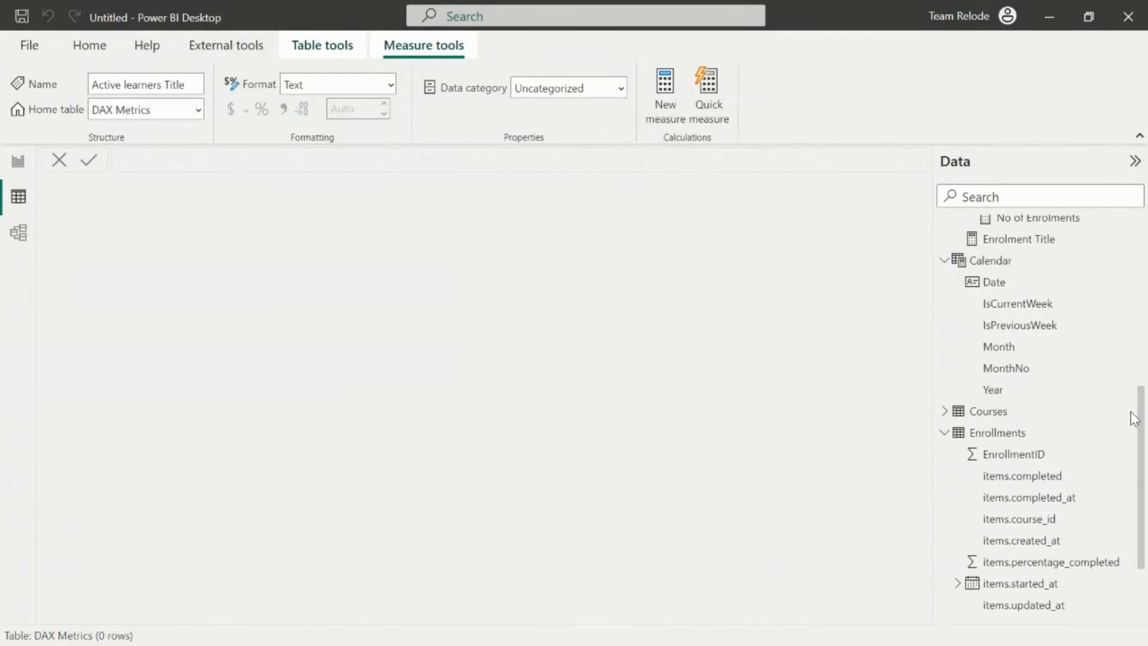
click(987, 436)
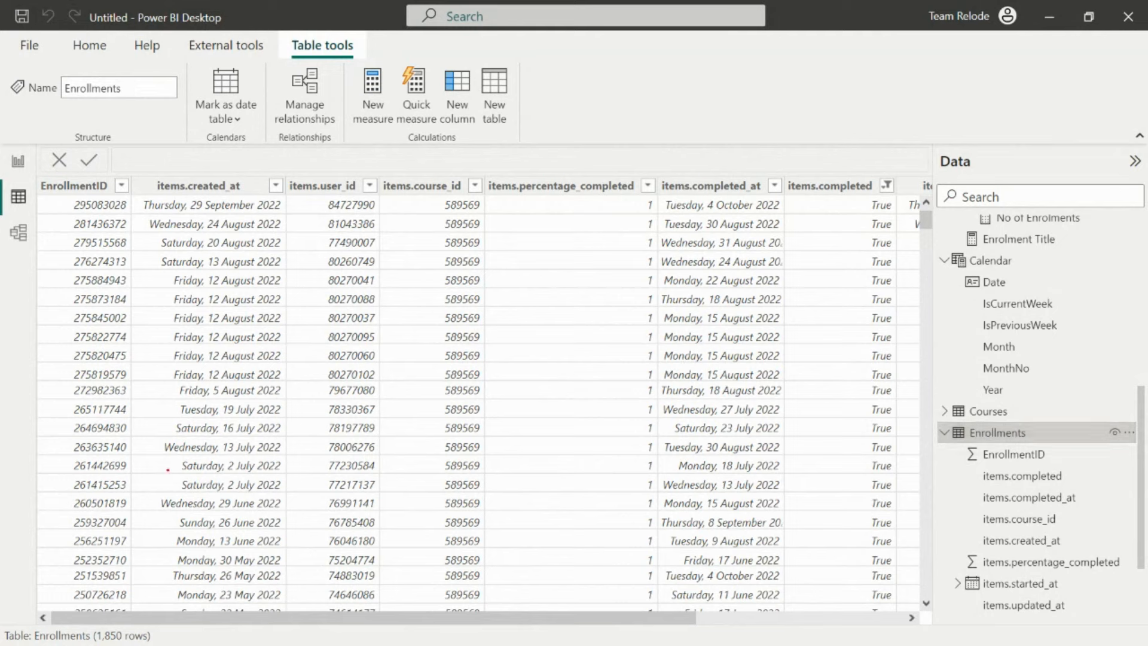
mouse_move(3, 613)
mouse_down()
mouse_move(108, 644)
mouse_move(173, 644)
mouse_up()
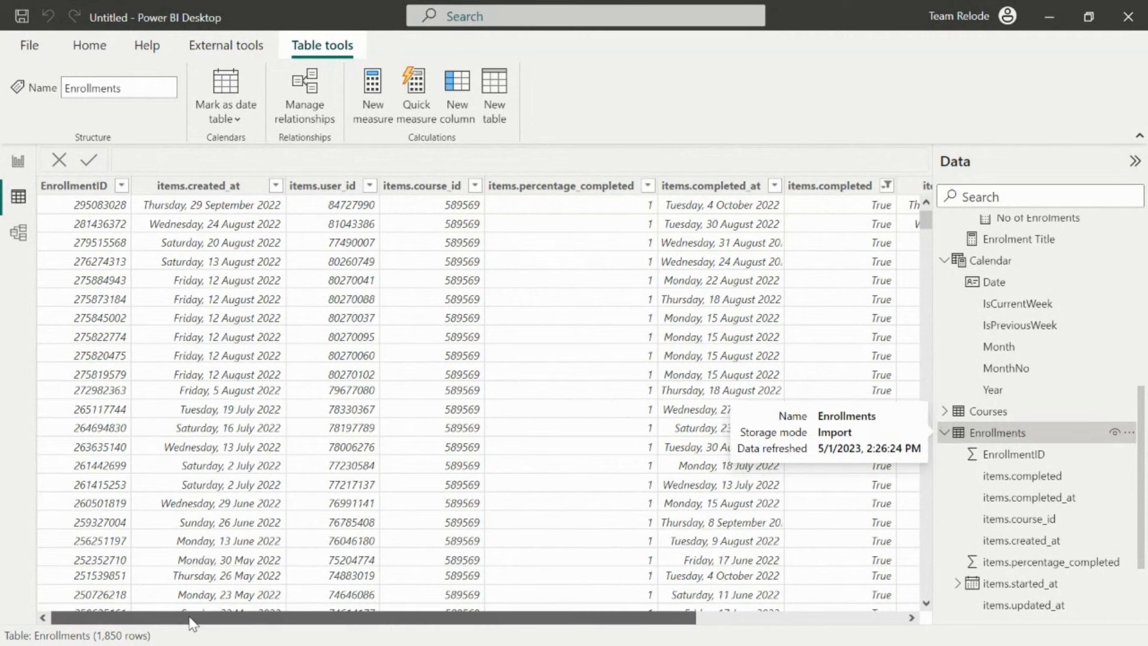
drag(191, 619, 401, 618)
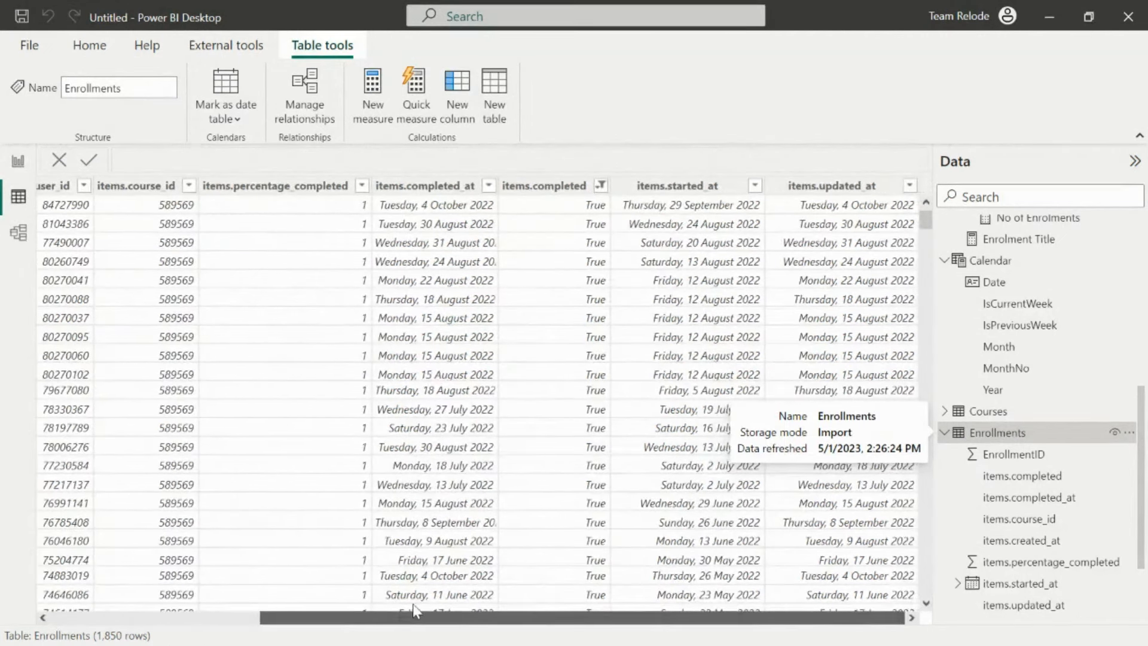
click(559, 190)
click(600, 186)
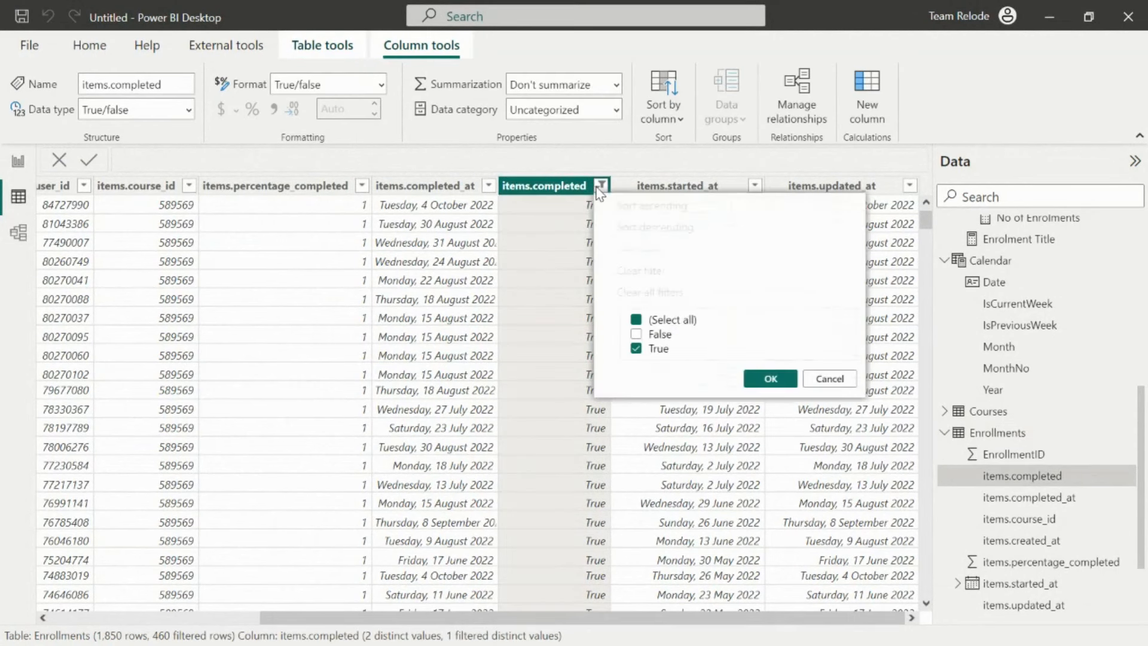
click(831, 383)
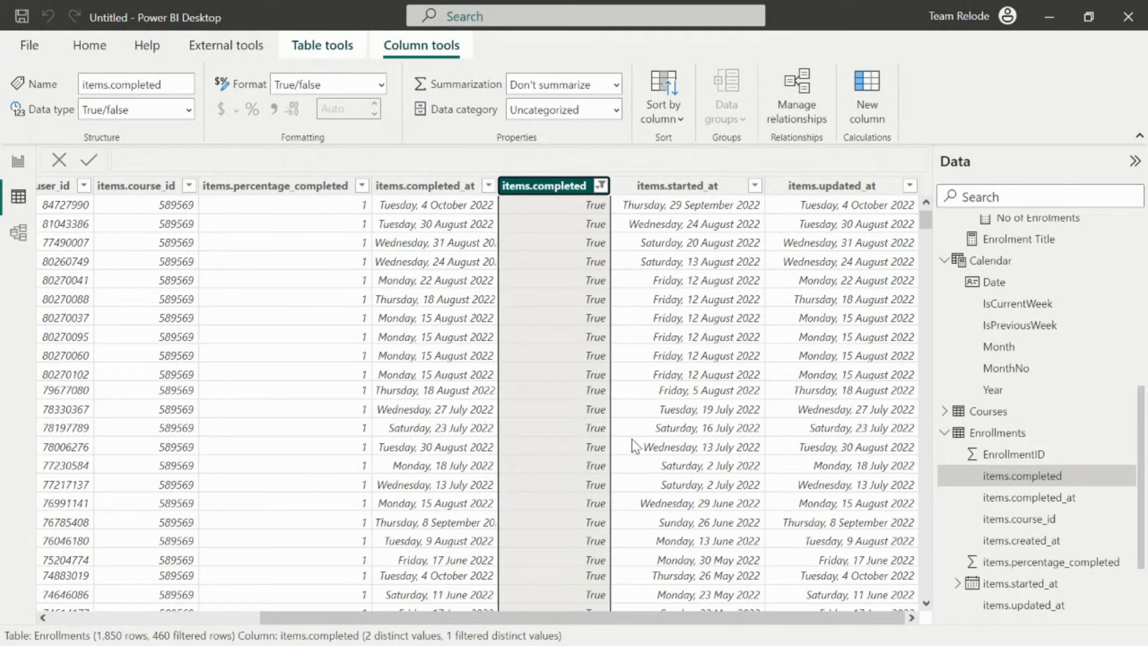
- Group the Enrolment Title, Active learners Title and Completion Title measures in a new display folder named Titles
click(18, 233)
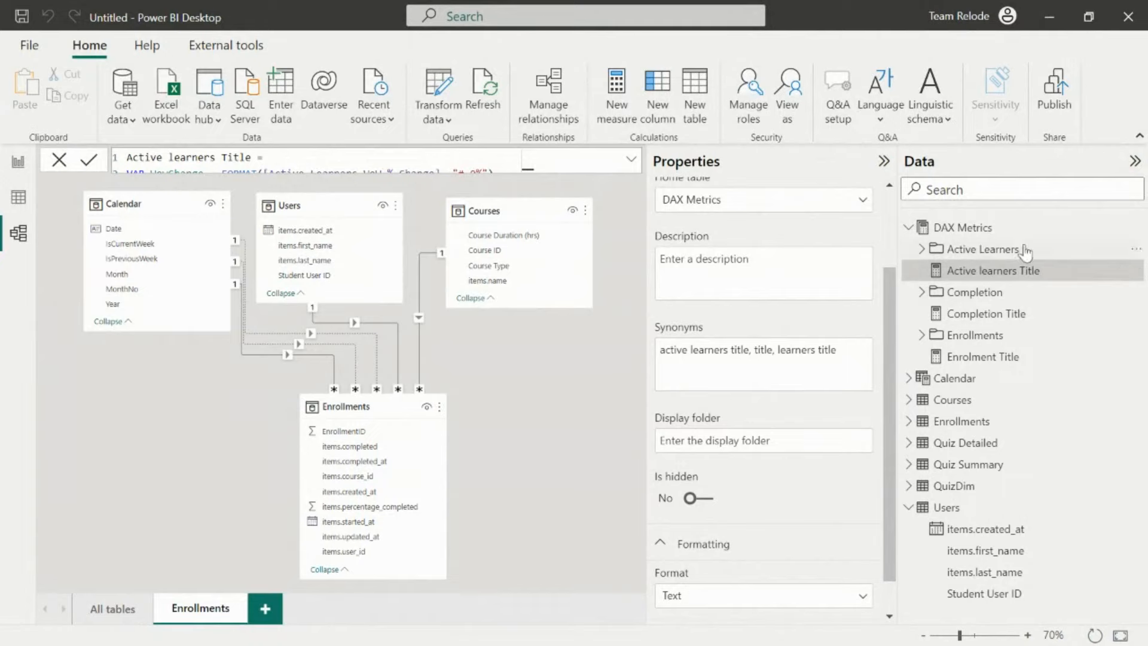
click(979, 362)
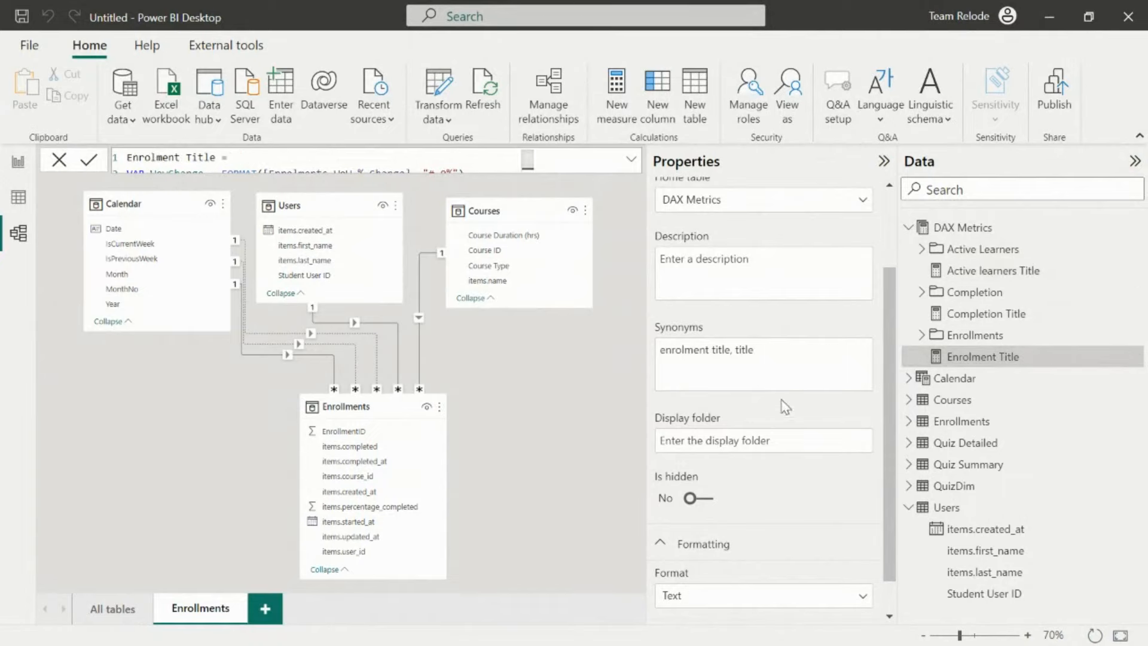
click(752, 440)
text(Titles)
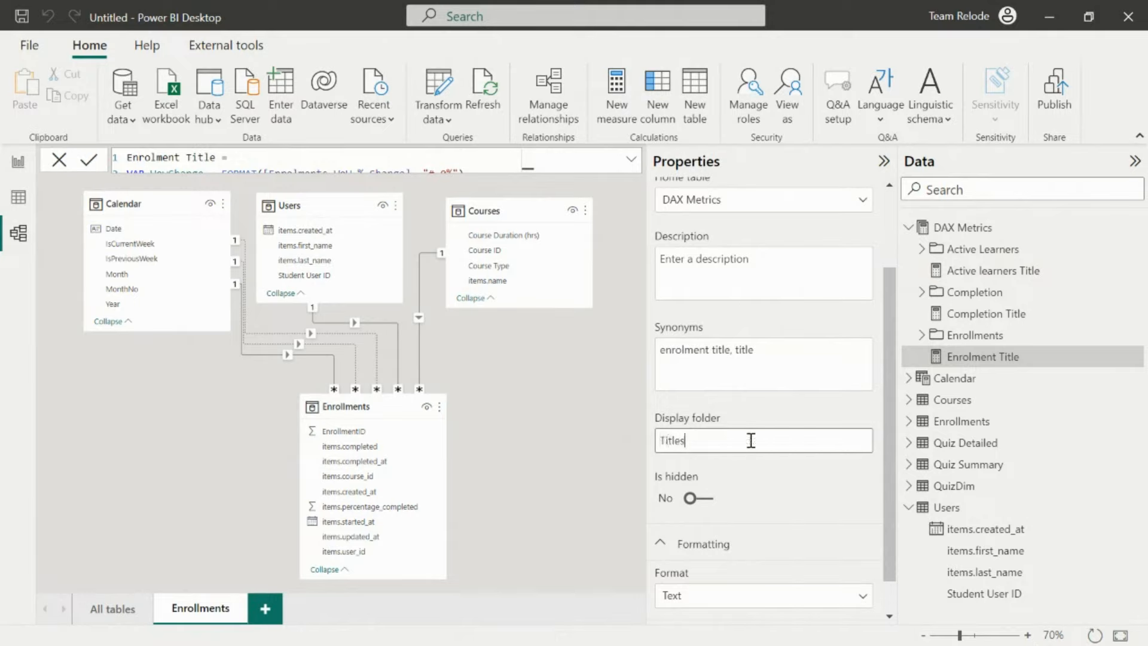
key(Return)
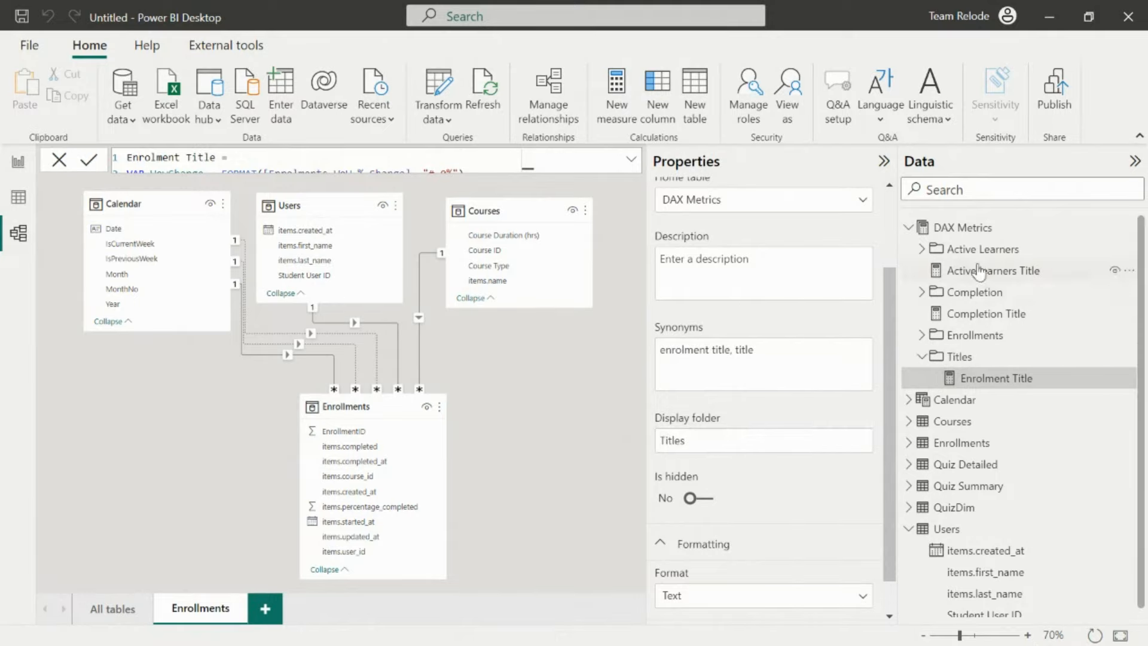
drag(983, 272, 982, 357)
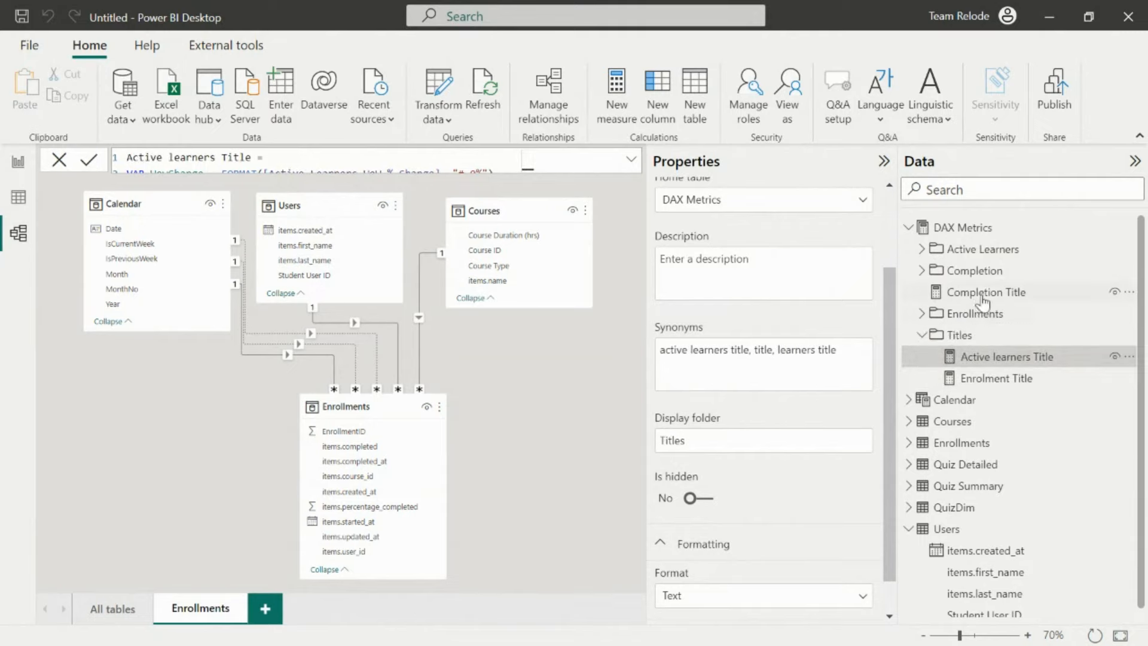
drag(985, 291, 988, 340)
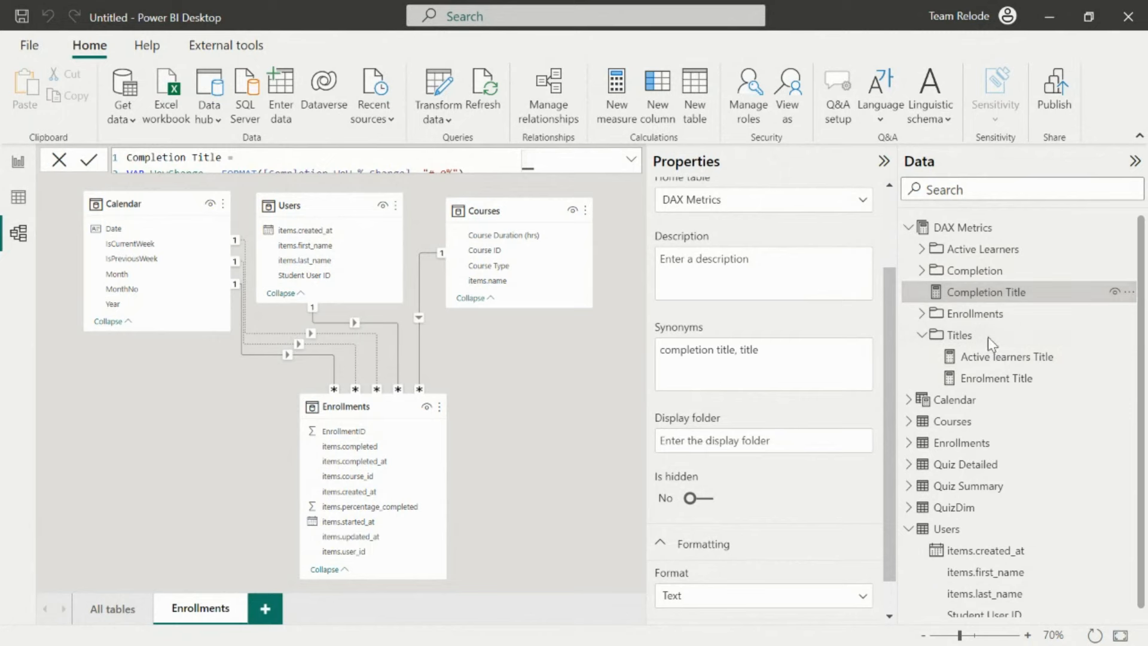
- Return to the report and examine the full No of Completion formula in the Completion folder, focusing on its COUNTX expression
click(18, 162)
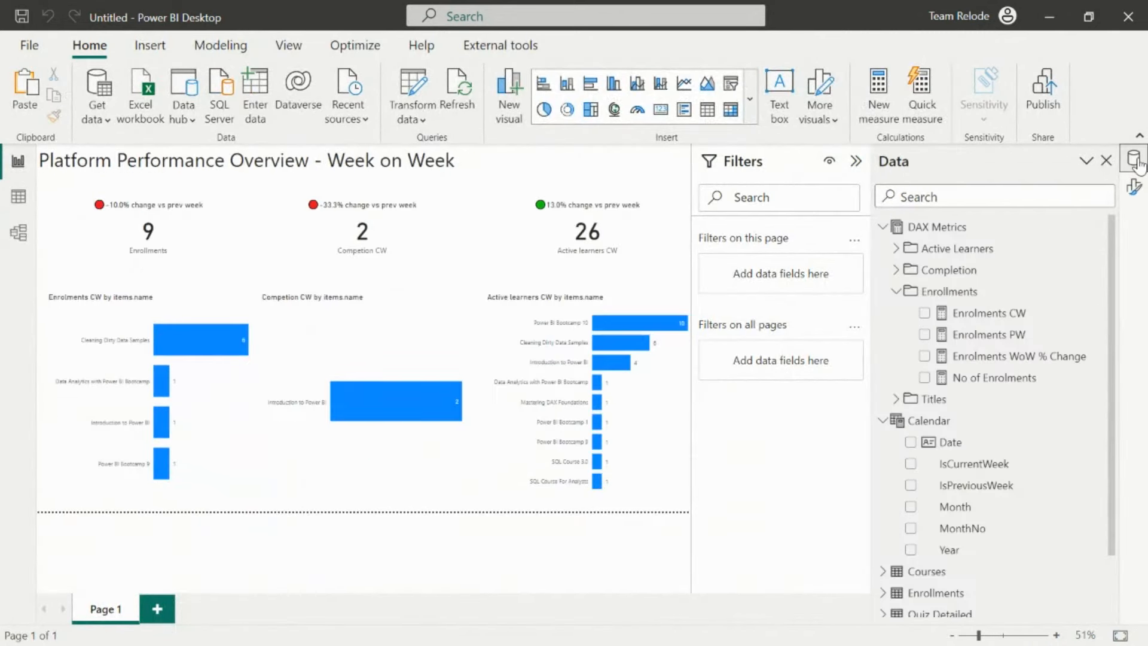
click(1134, 157)
click(897, 292)
click(896, 269)
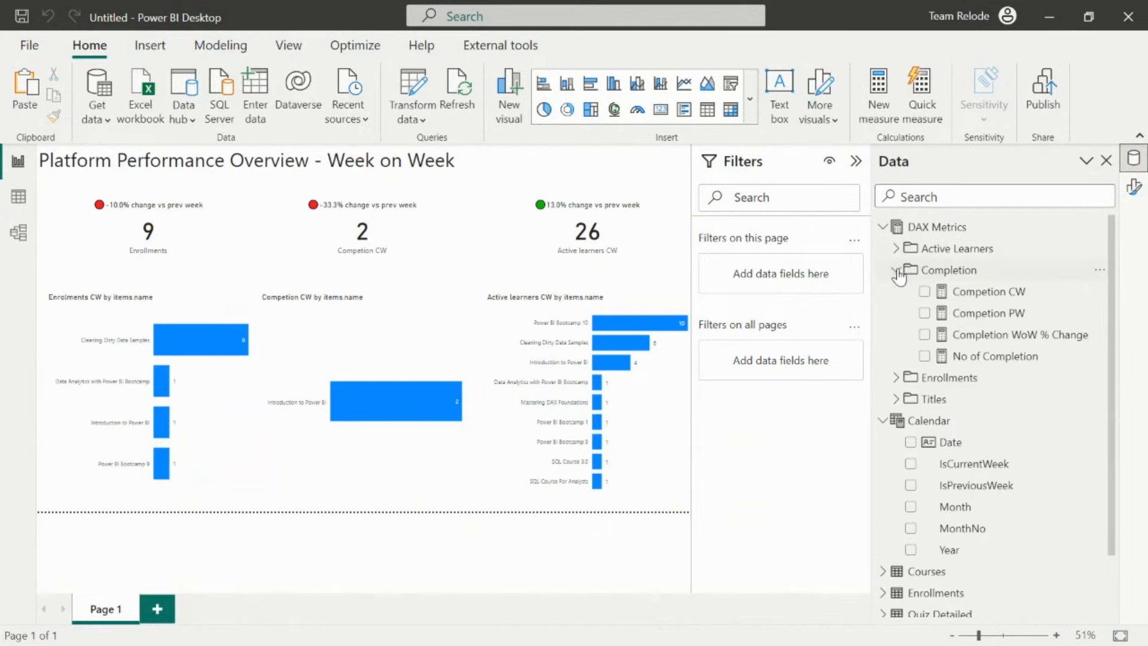
click(996, 356)
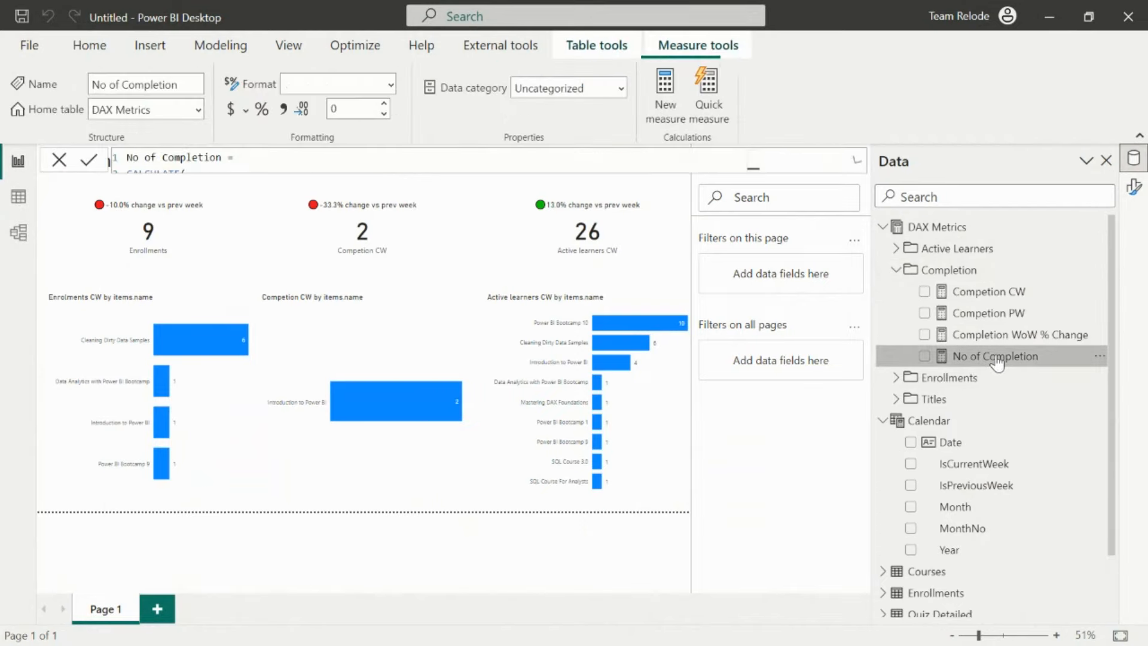
click(857, 162)
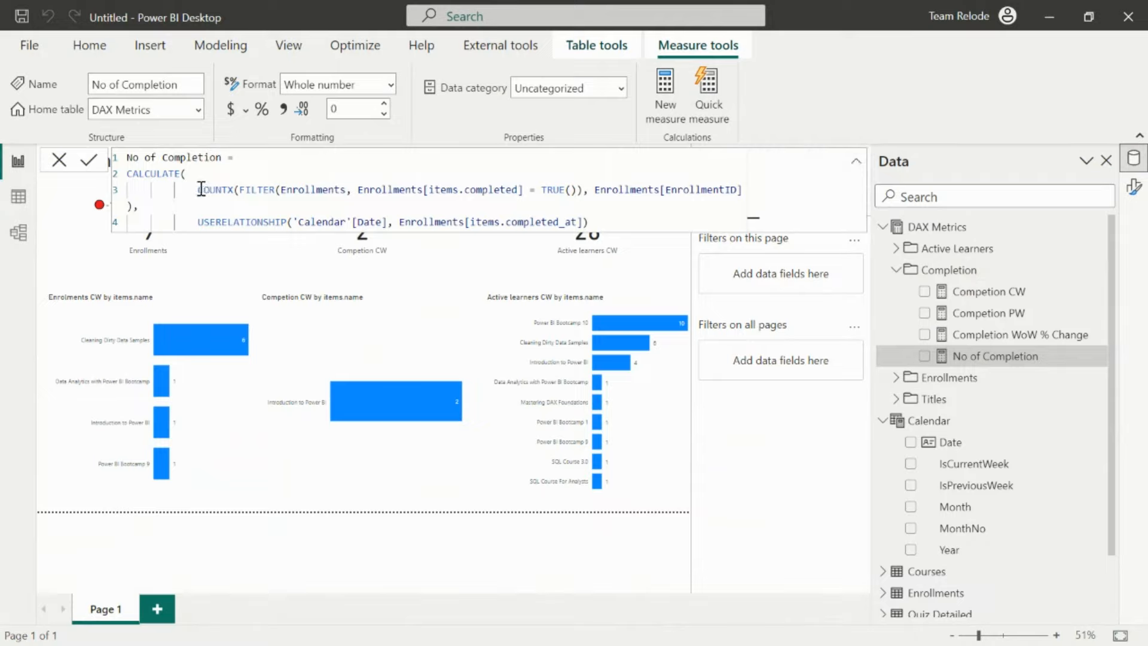
drag(198, 189, 320, 194)
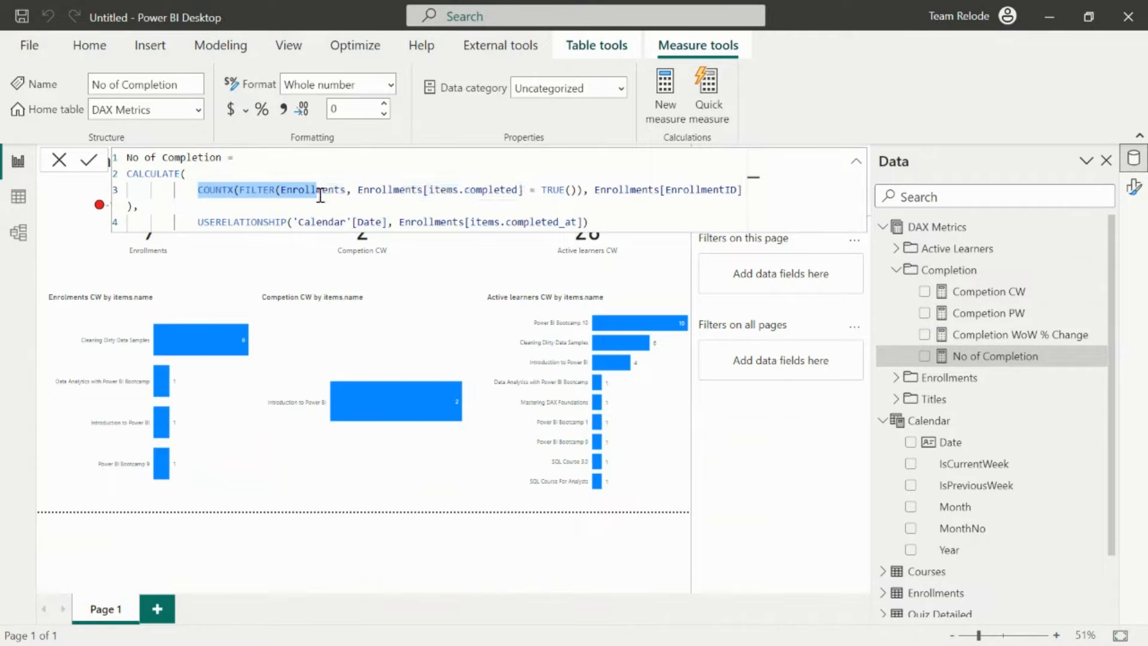
- Check the Enrollments table rows filtered on items.completed, and view the Competion CW measure's formula in the report
click(18, 197)
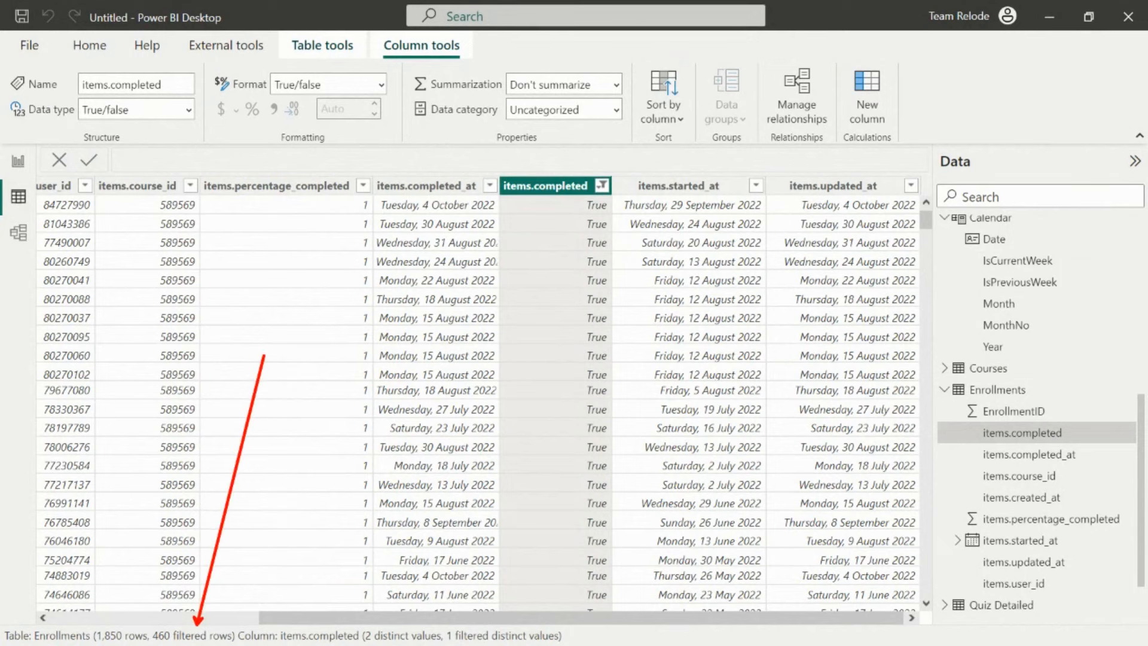
click(15, 167)
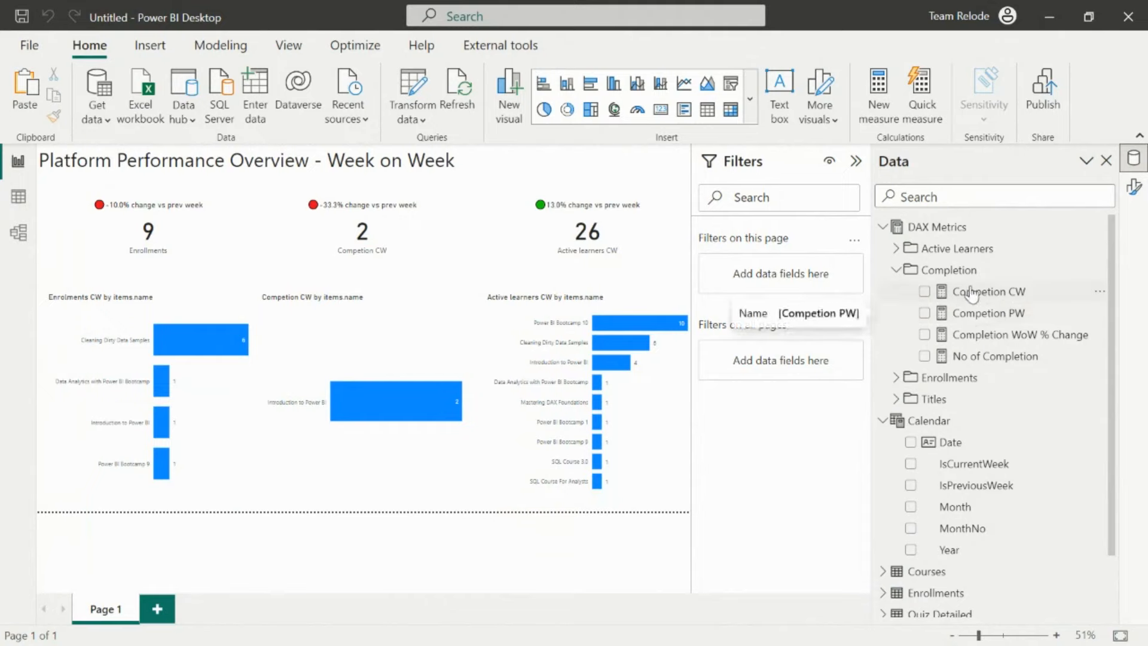
click(989, 293)
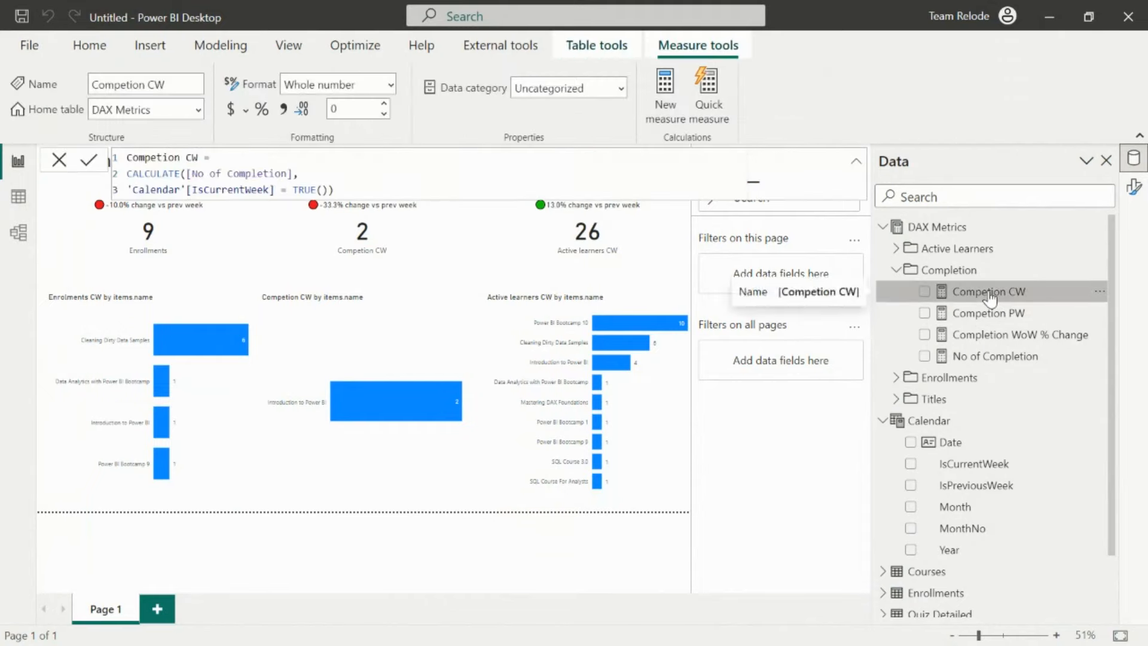
- Reformat the No of Completion formula so COUNTX's FILTER expression and Enrollments[EnrollmentID] argument each start on their own line
click(993, 356)
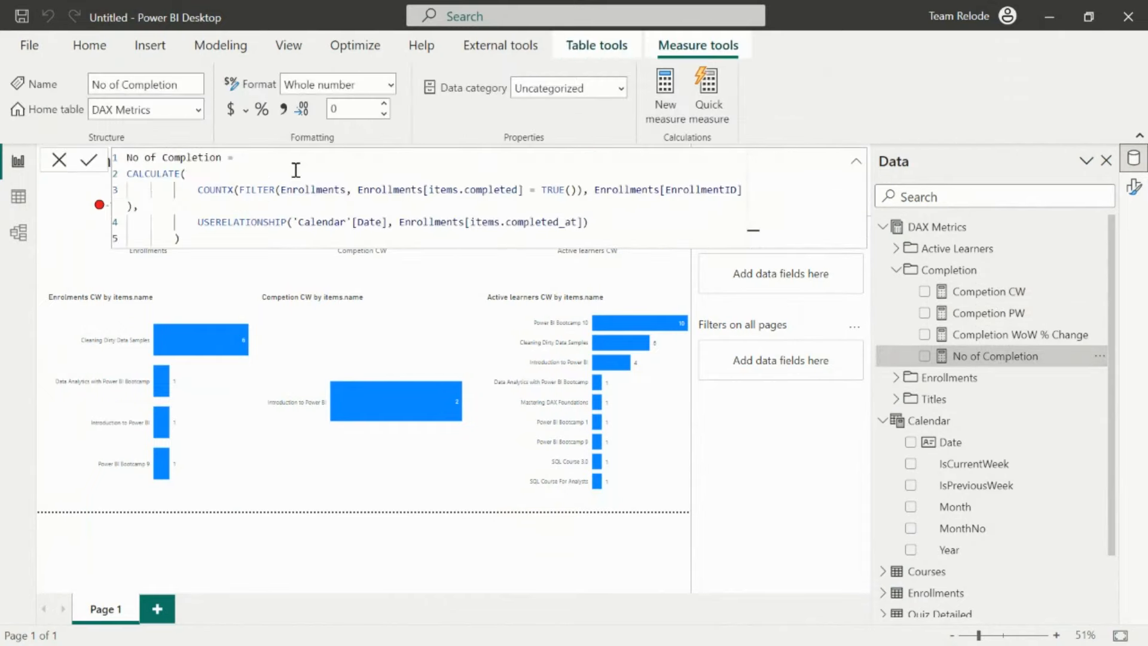
click(234, 189)
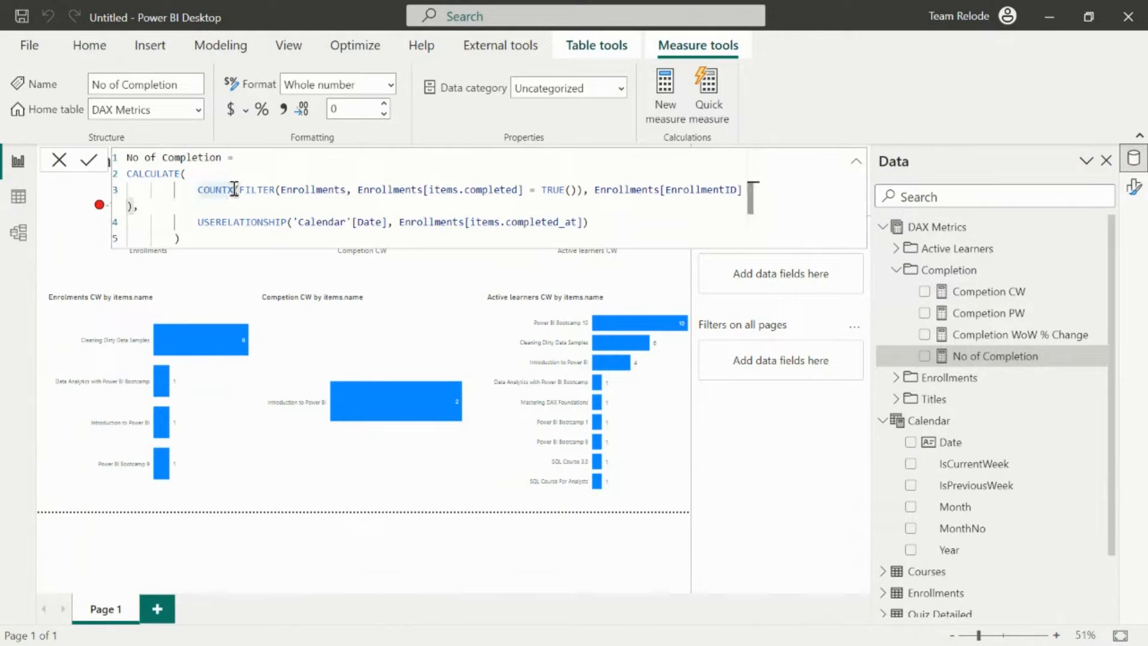
drag(234, 189, 239, 189)
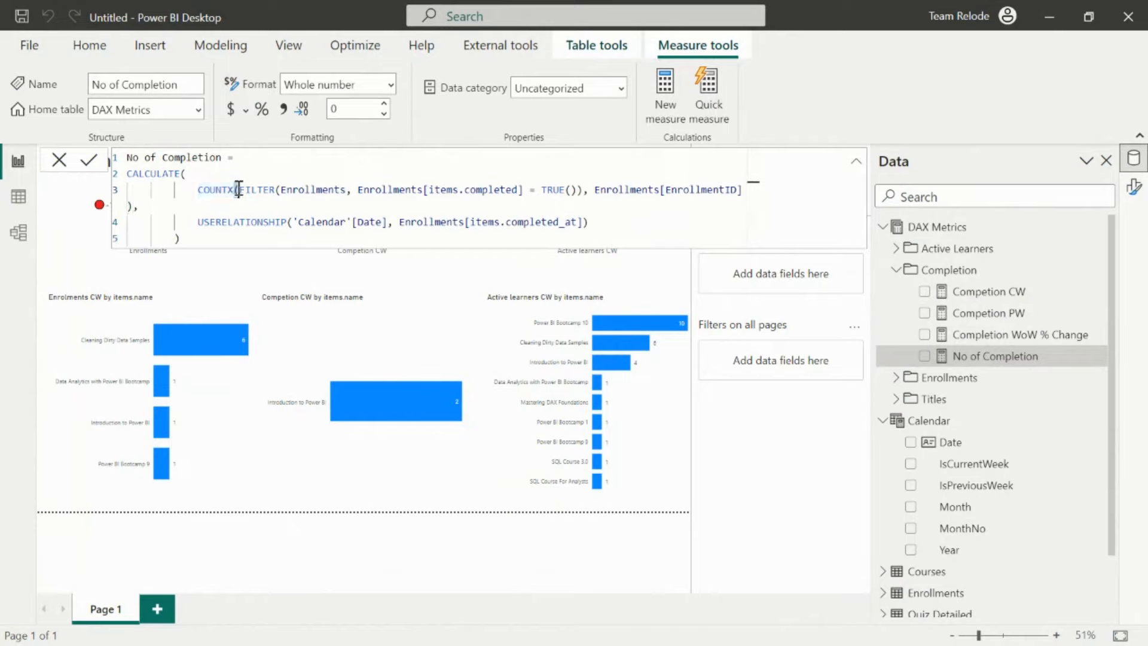
key(shift+Return)
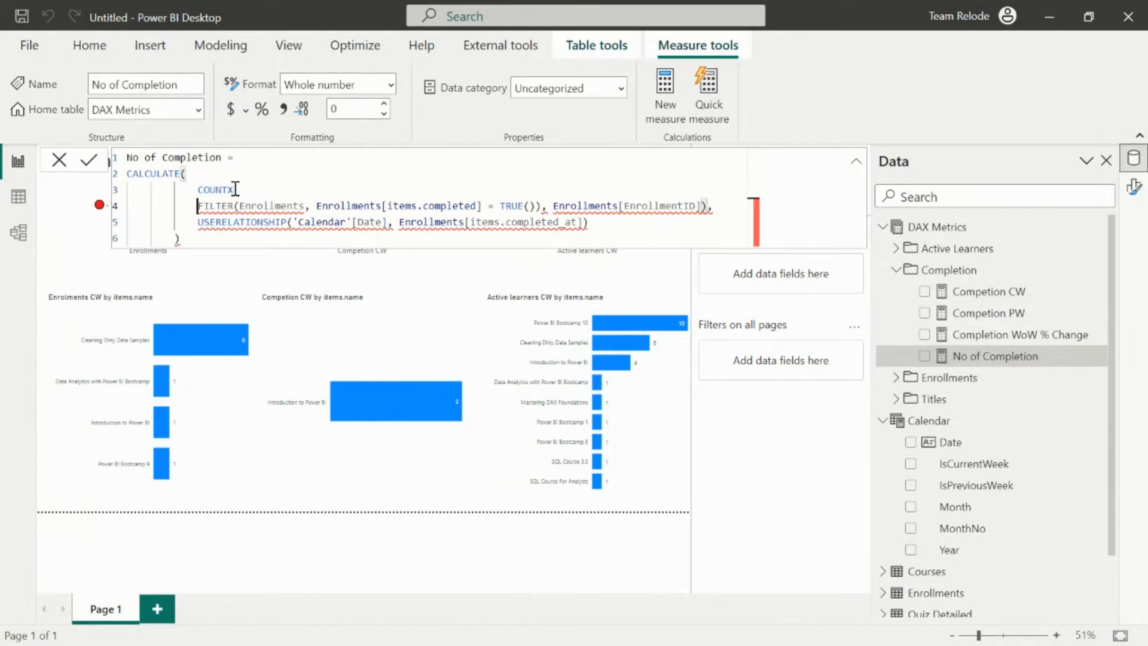
click(236, 189)
text(()
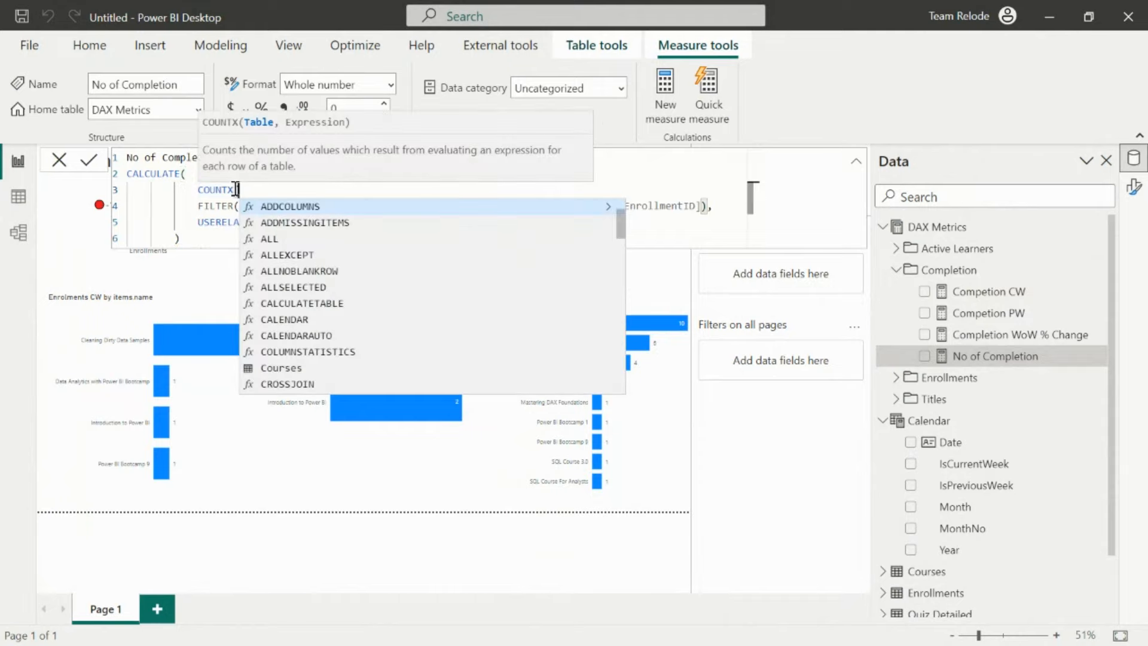
click(209, 208)
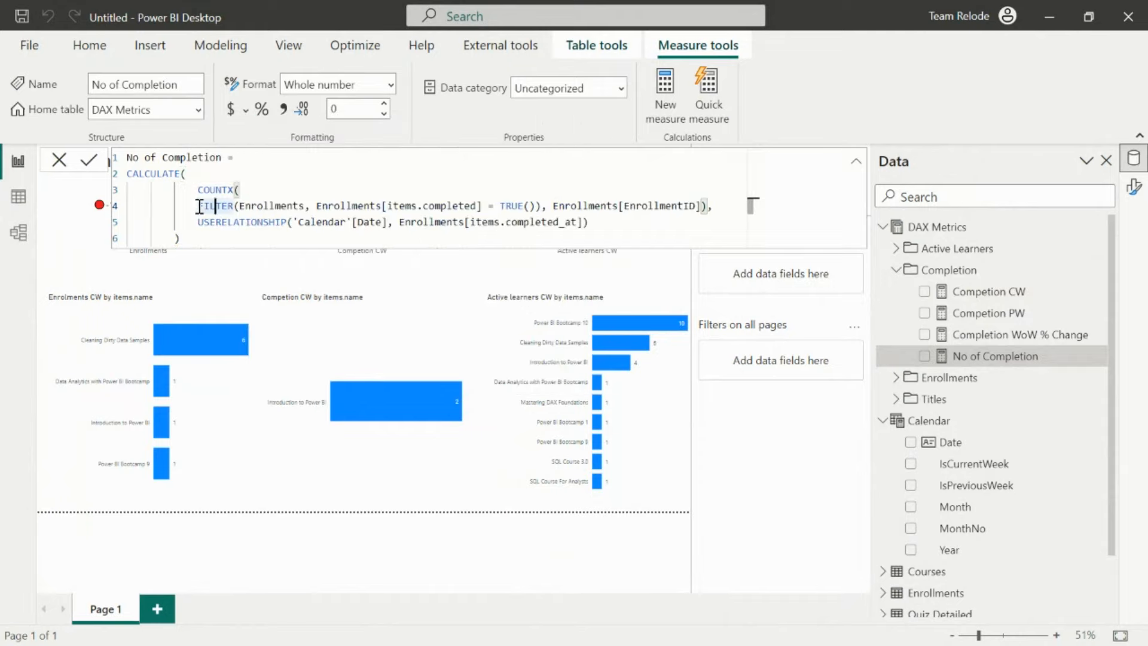
drag(198, 207, 544, 207)
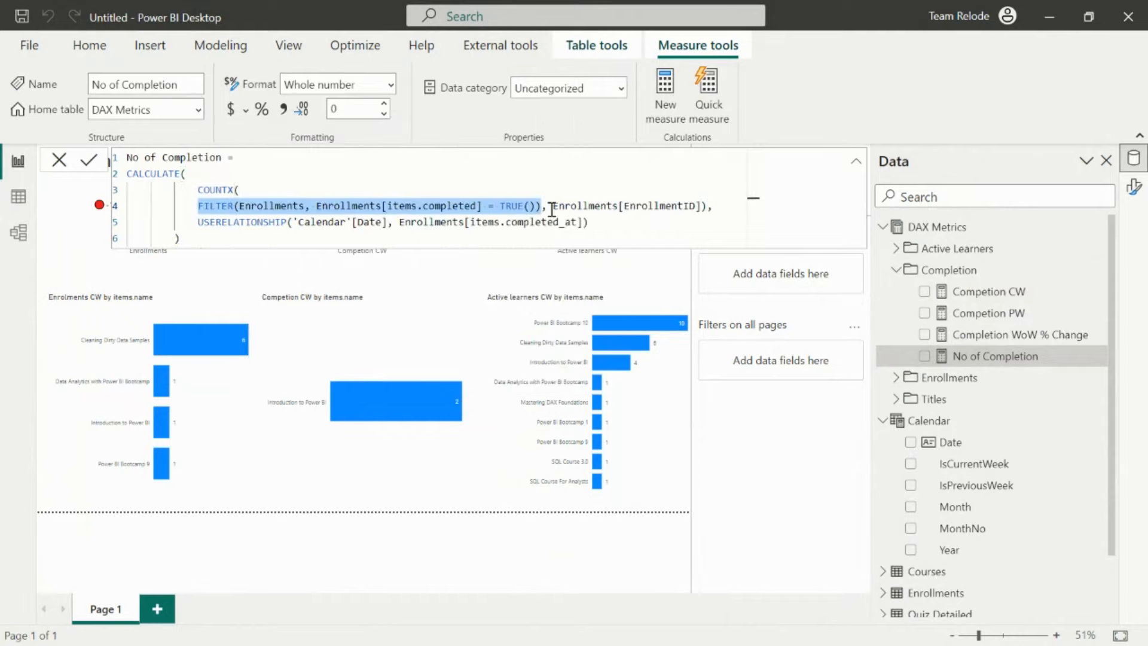
click(544, 207)
text(,)
key(Return)
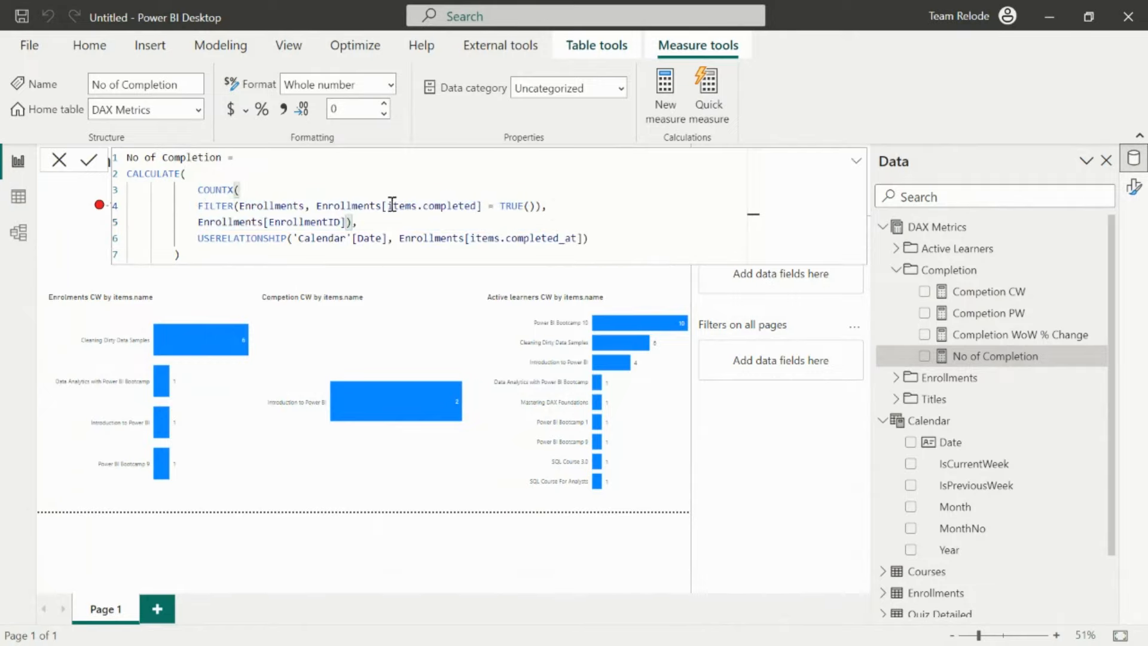
- Examine the FILTER(Enrollments, Enrollments[items.completed] = TRUE()) argument within the No of Completion formula
click(240, 189)
drag(198, 206, 532, 210)
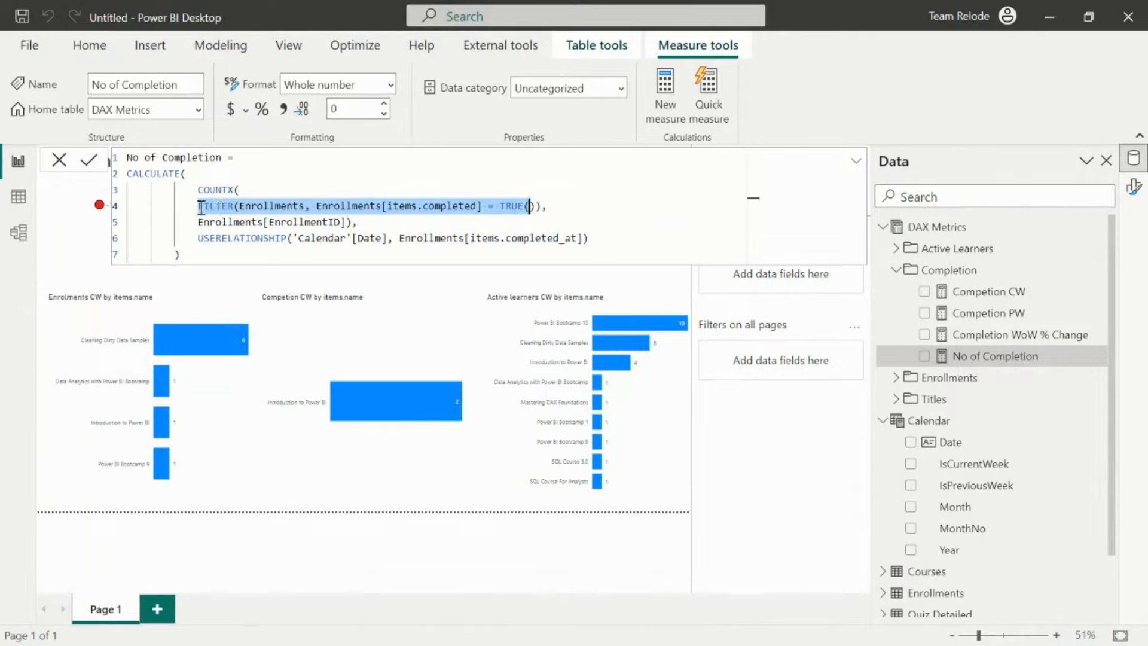
click(245, 205)
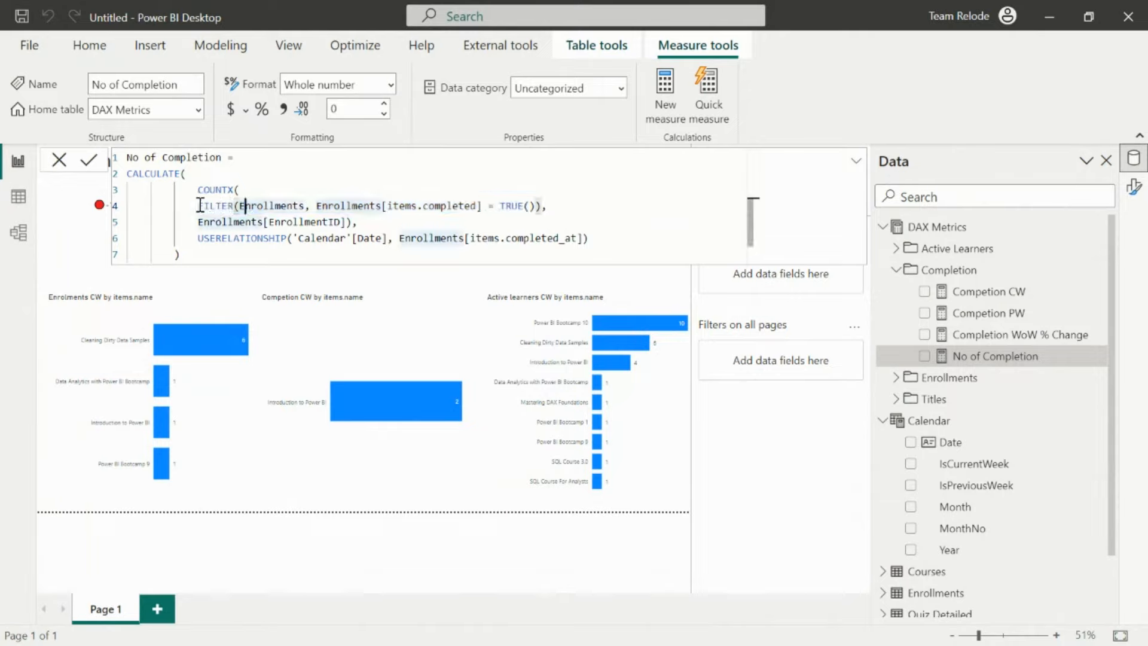
drag(199, 205, 551, 203)
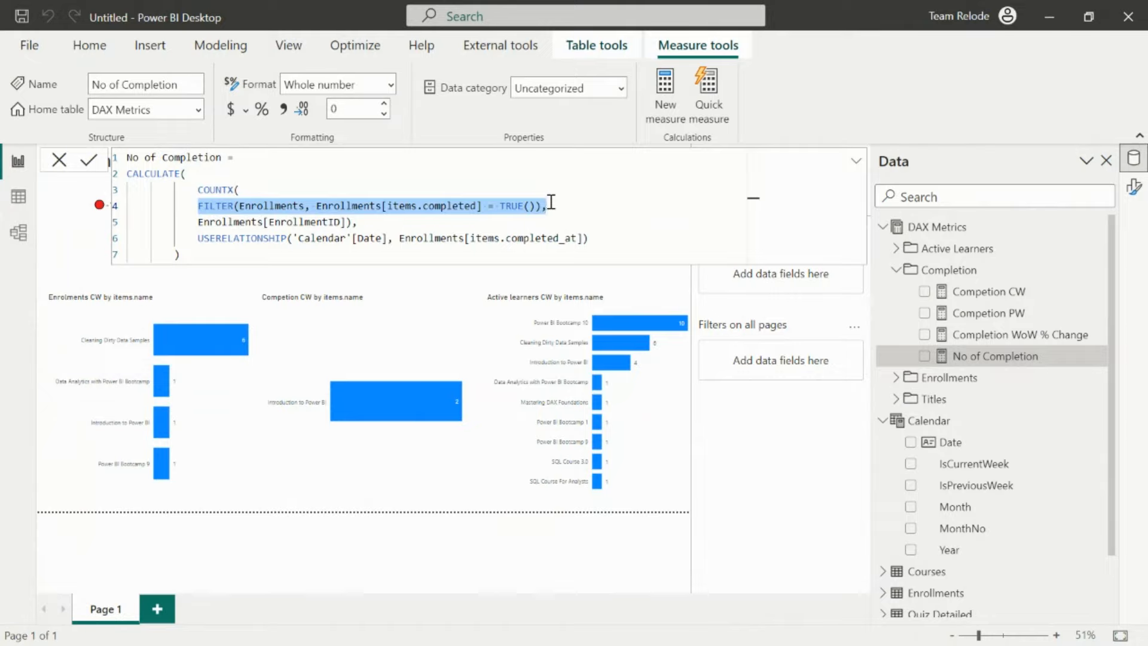
- Compare COUNTX's FILTER argument in No of Completion with the filter set on the Enrollments table's items.completed column
click(251, 187)
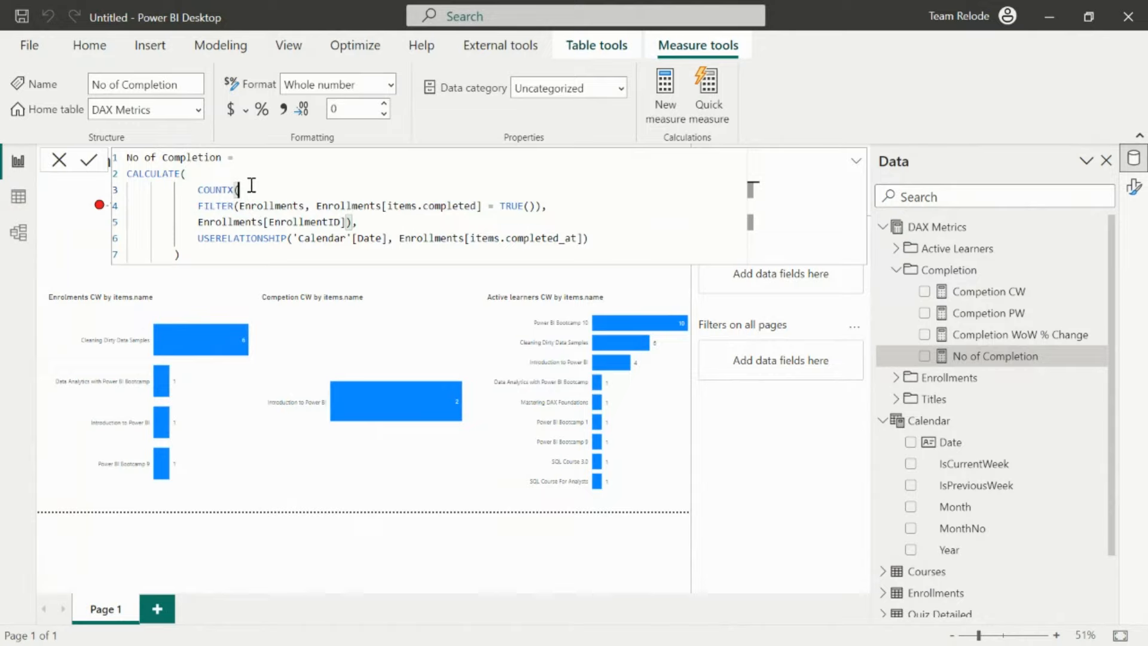
drag(198, 205, 311, 204)
drag(305, 204, 534, 206)
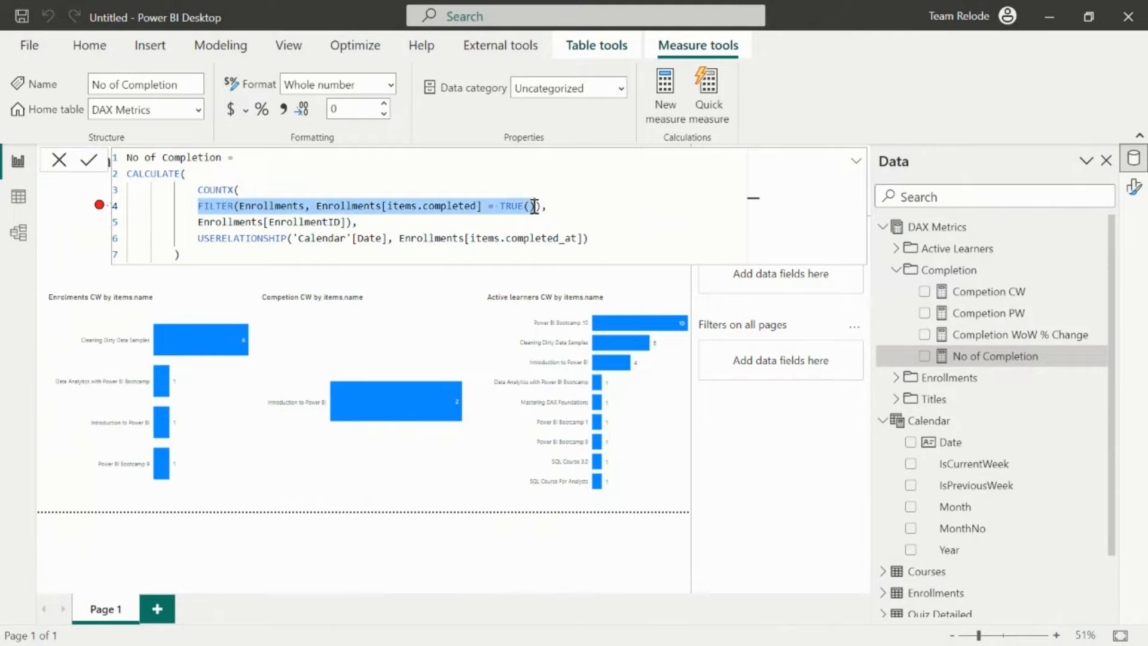
click(18, 196)
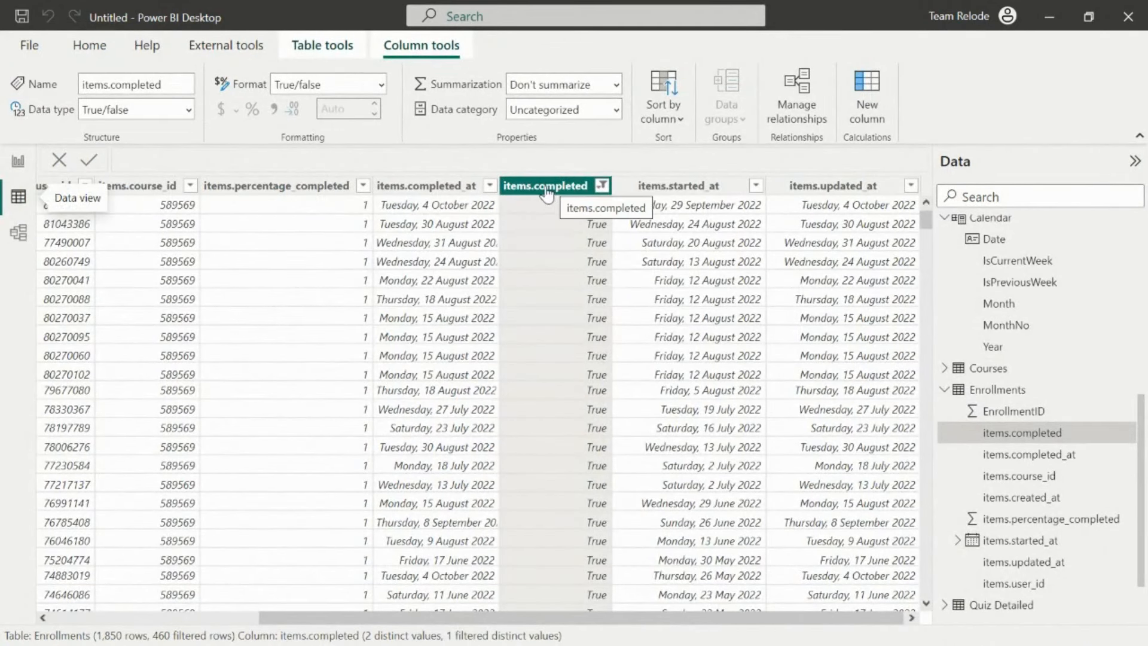
click(602, 186)
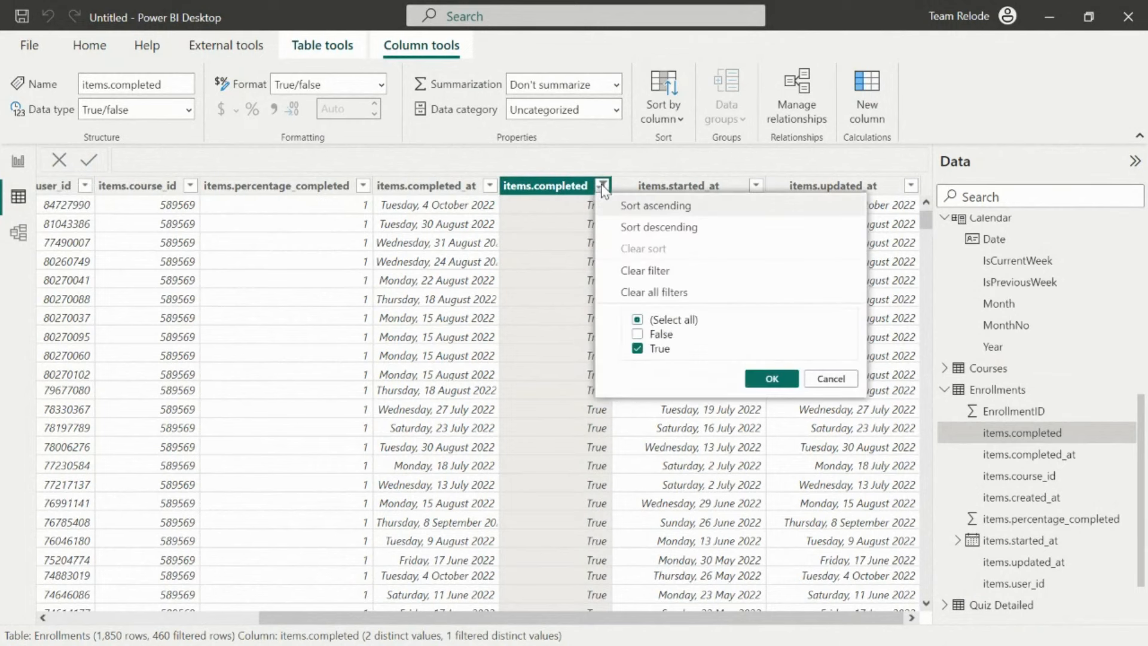
click(602, 186)
click(17, 161)
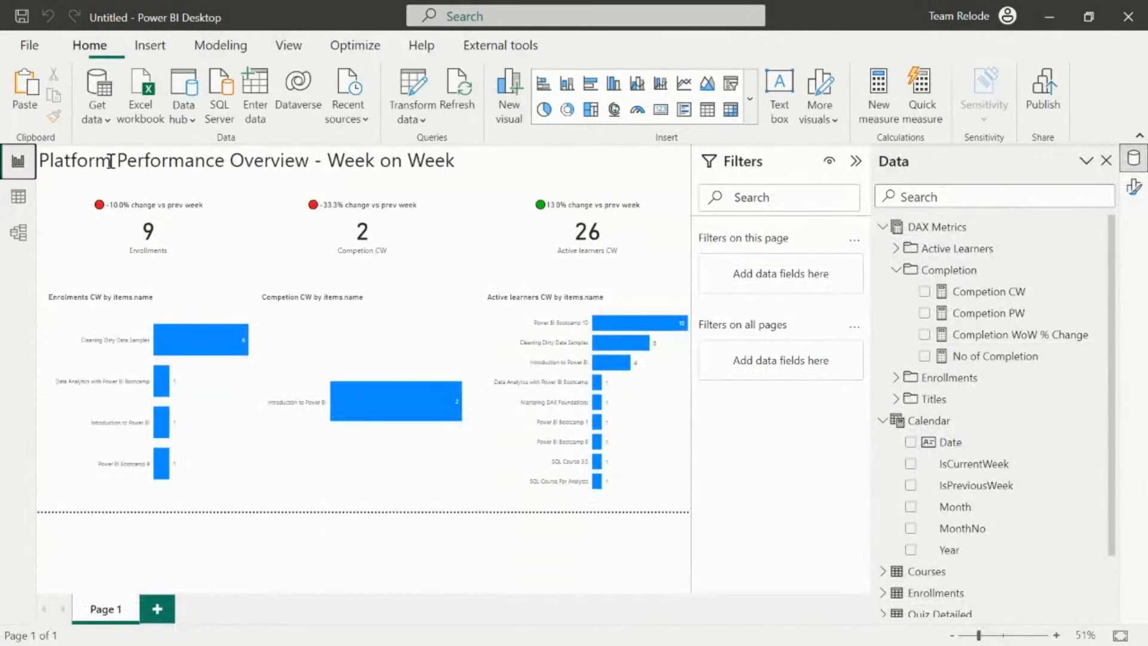
- Return to the report's No of Completion measure and review COUNTX with its FILTER and Enrollments[EnrollmentID] arguments
click(981, 357)
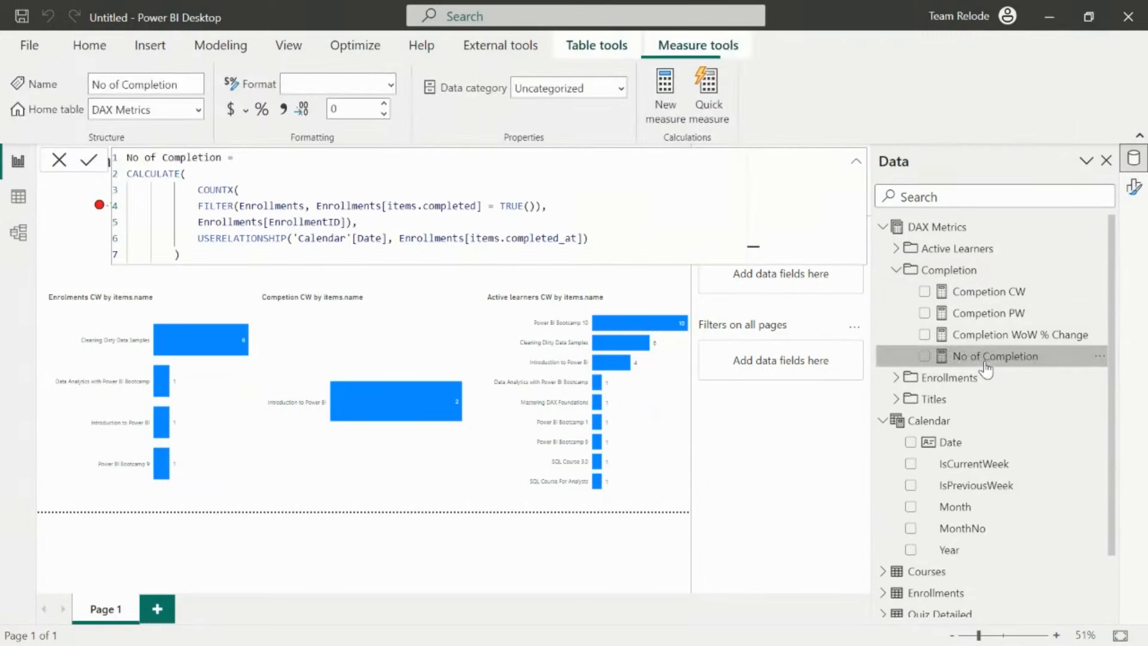
click(241, 191)
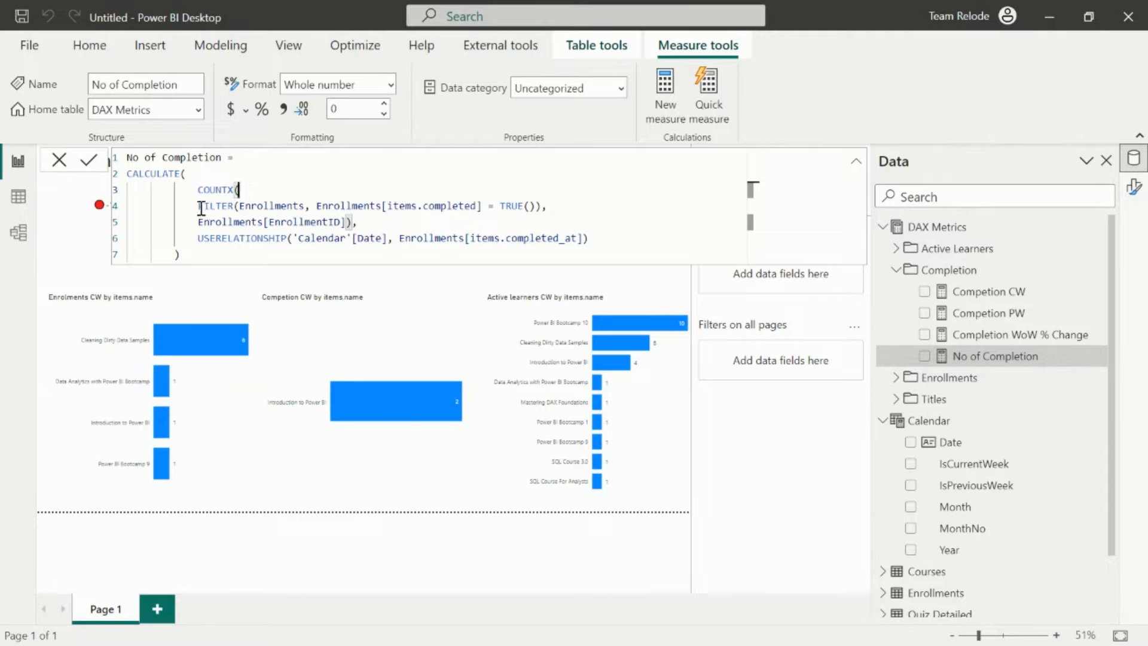
drag(201, 206, 541, 207)
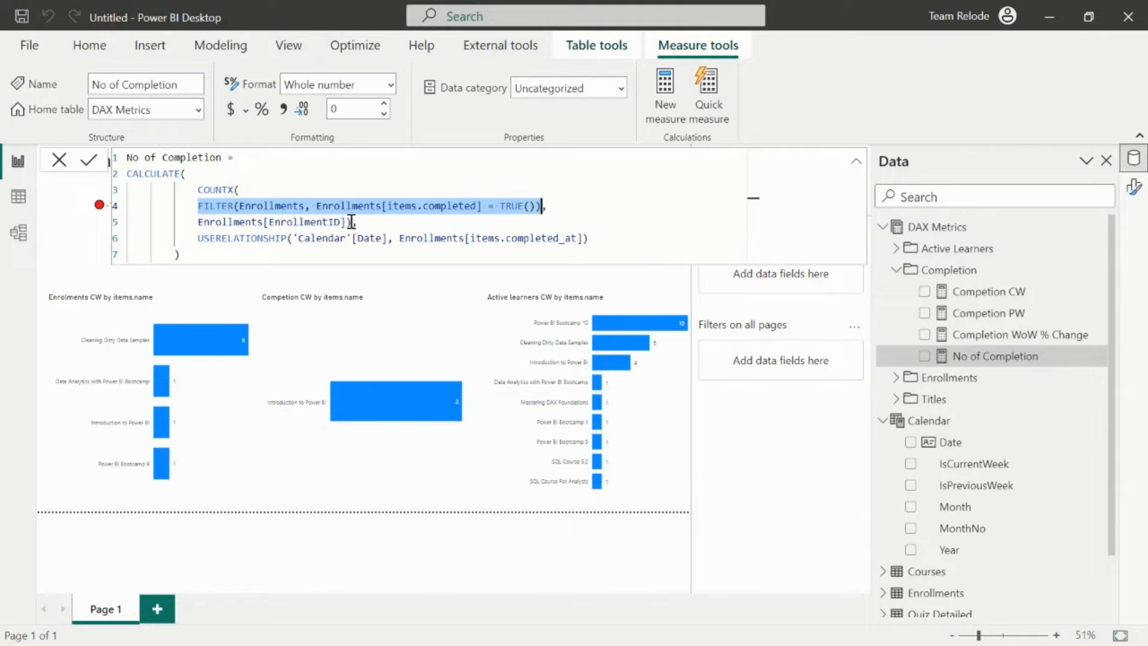
drag(353, 221, 200, 218)
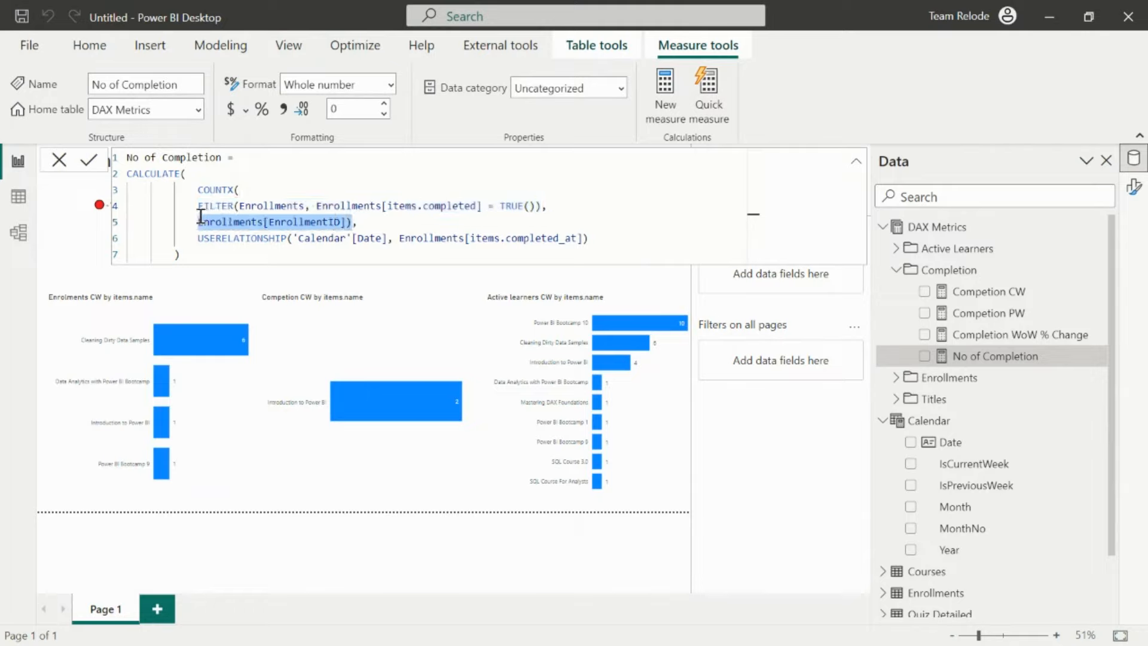
drag(357, 222, 200, 190)
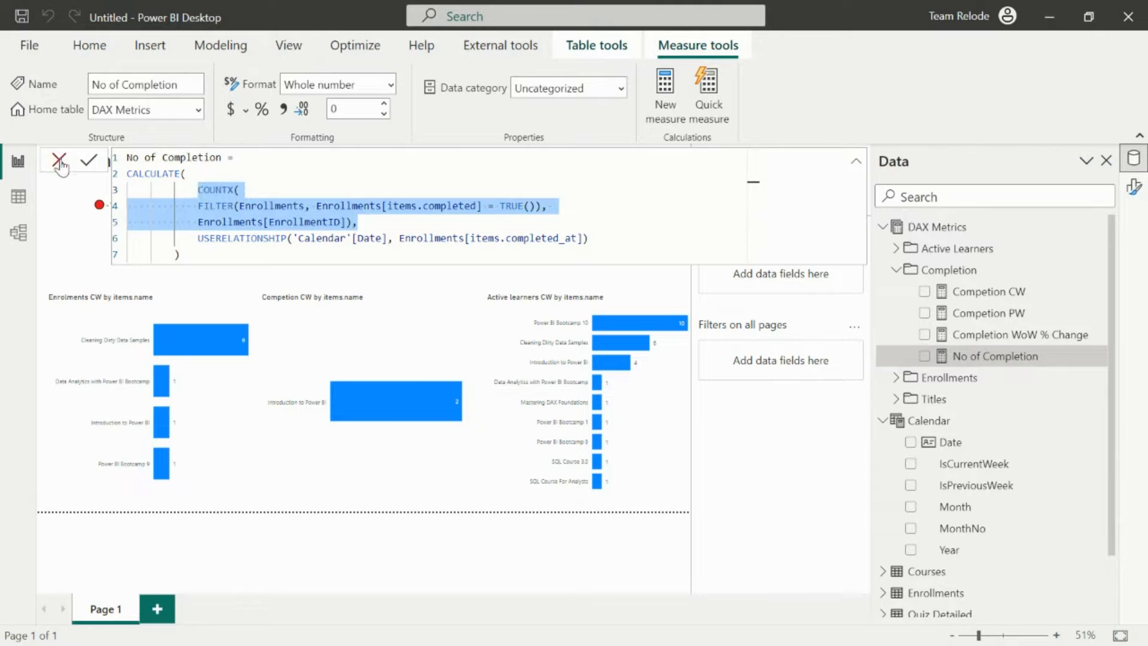
click(85, 165)
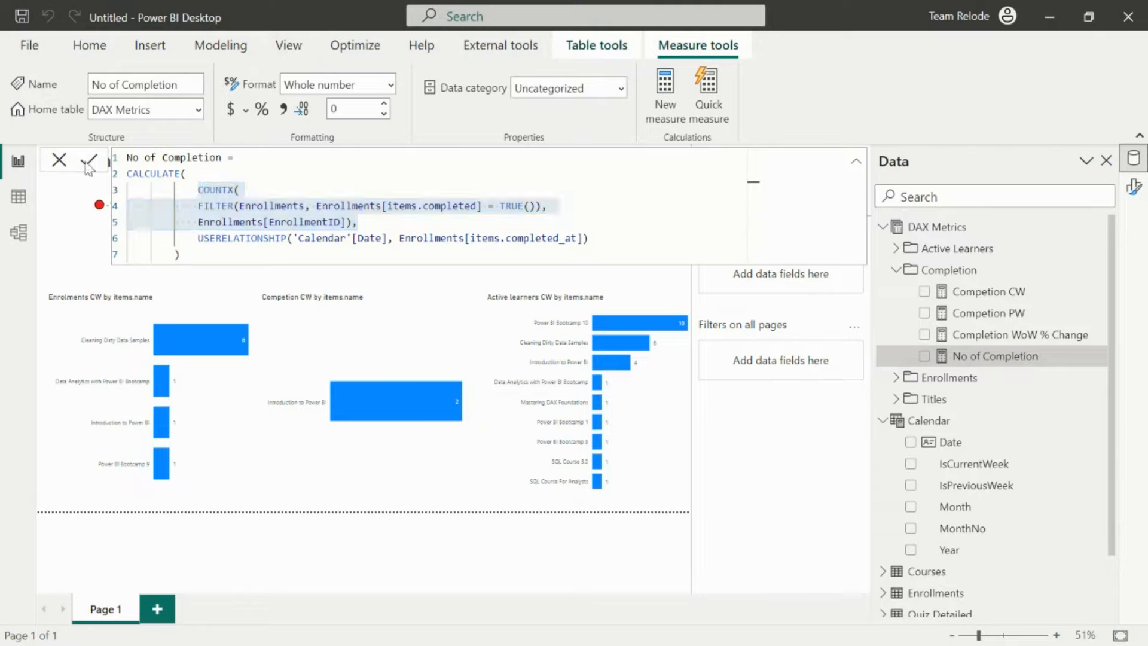
- Compare the Enrollments table's items.completed_at column with the Calendar table and check the relationships between both tables in the model
click(19, 200)
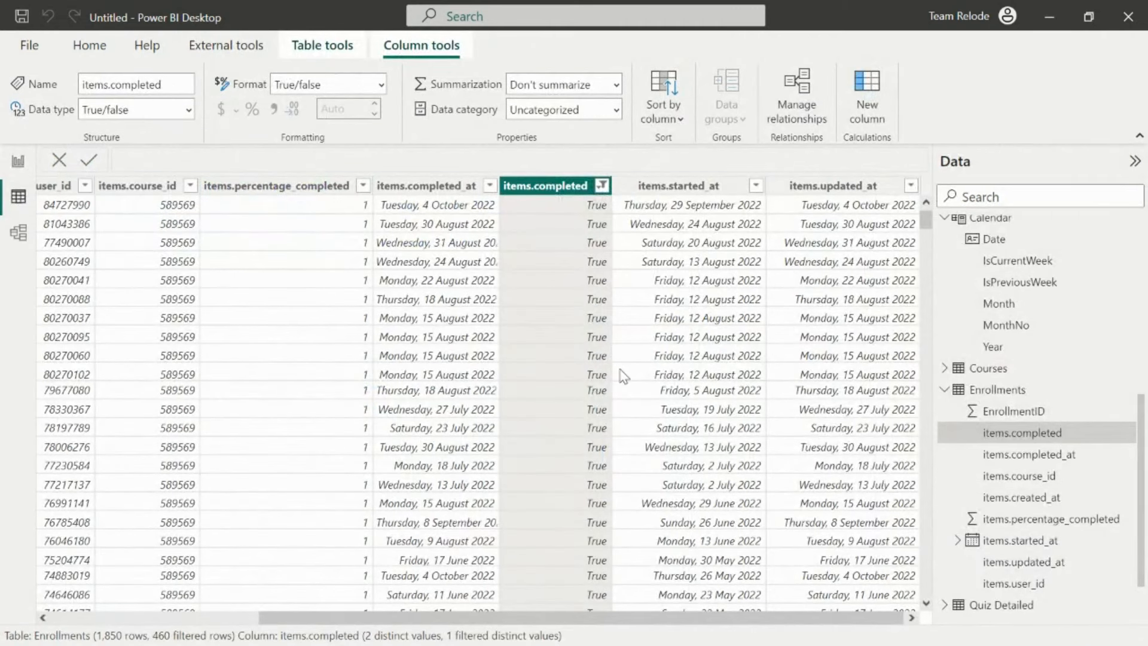
drag(615, 621, 541, 617)
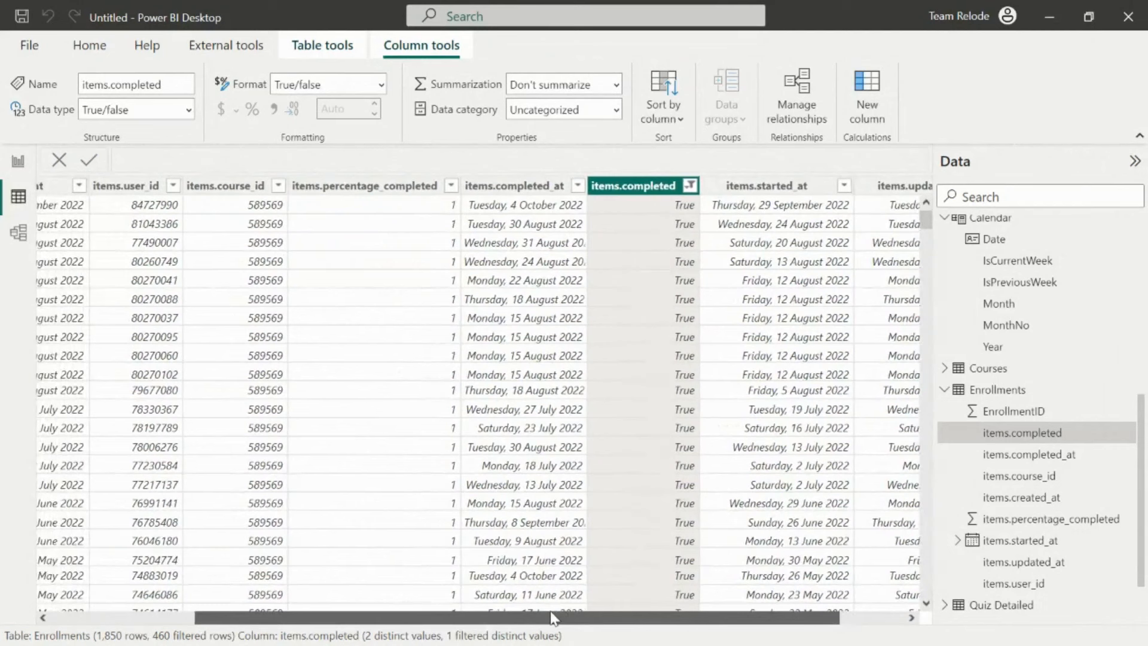
click(517, 190)
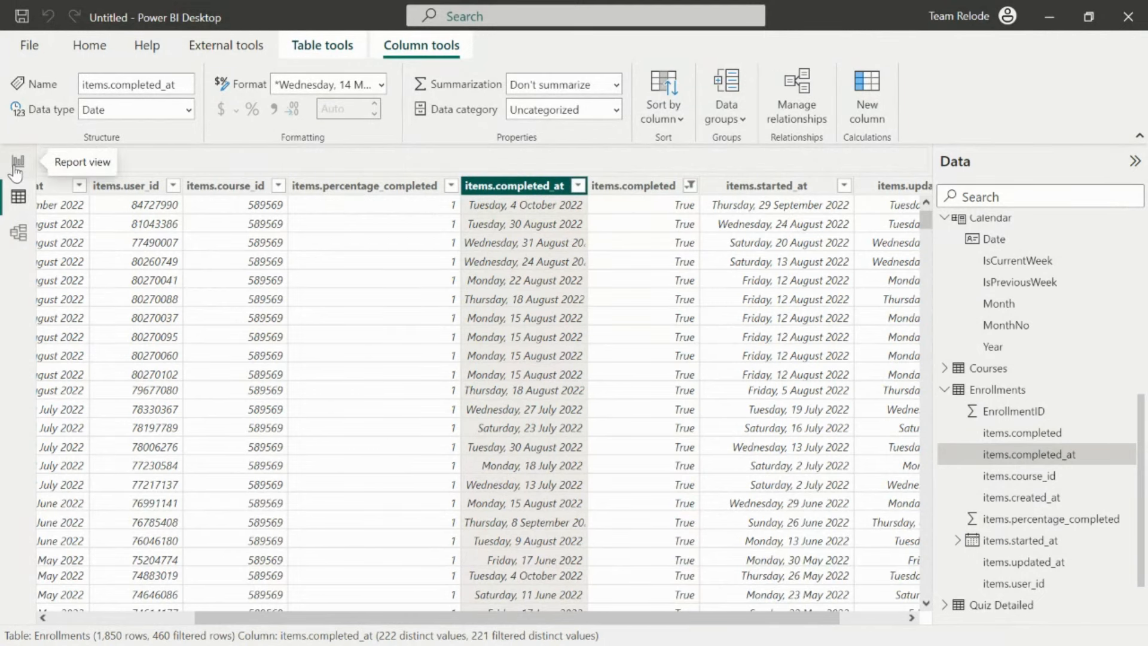
click(993, 219)
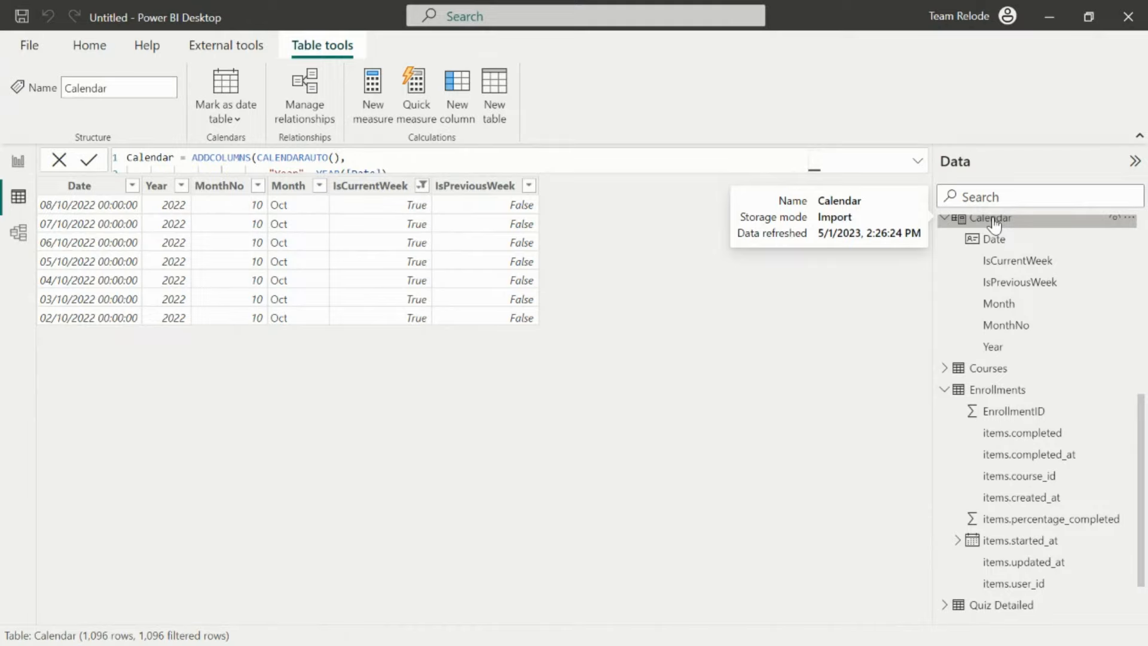
click(20, 233)
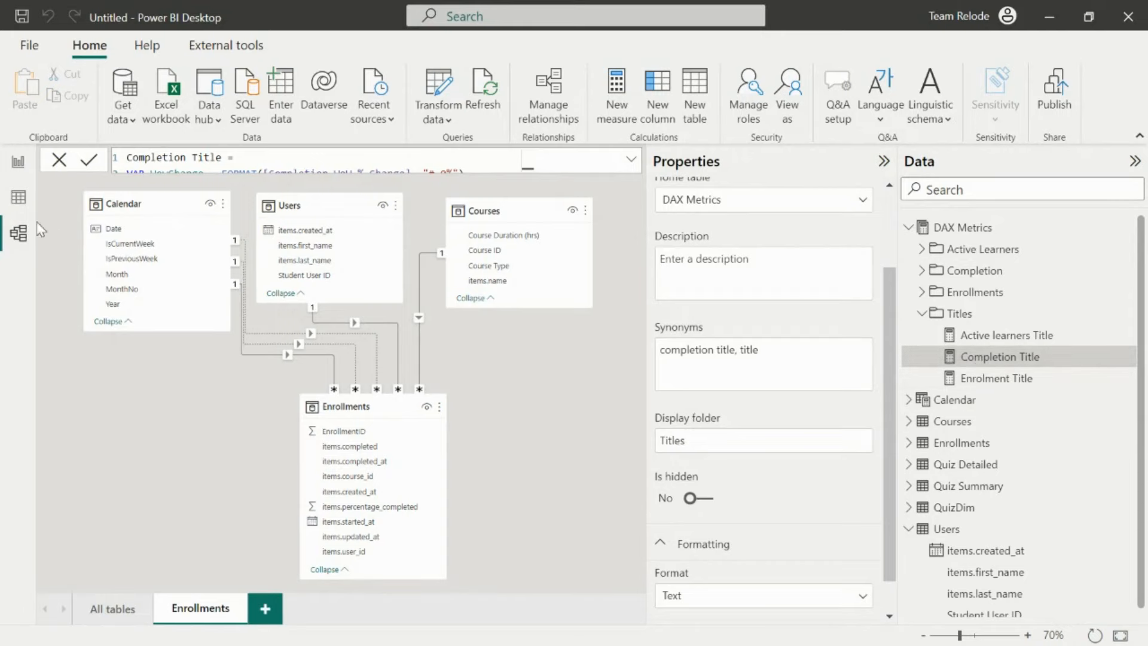
click(10, 204)
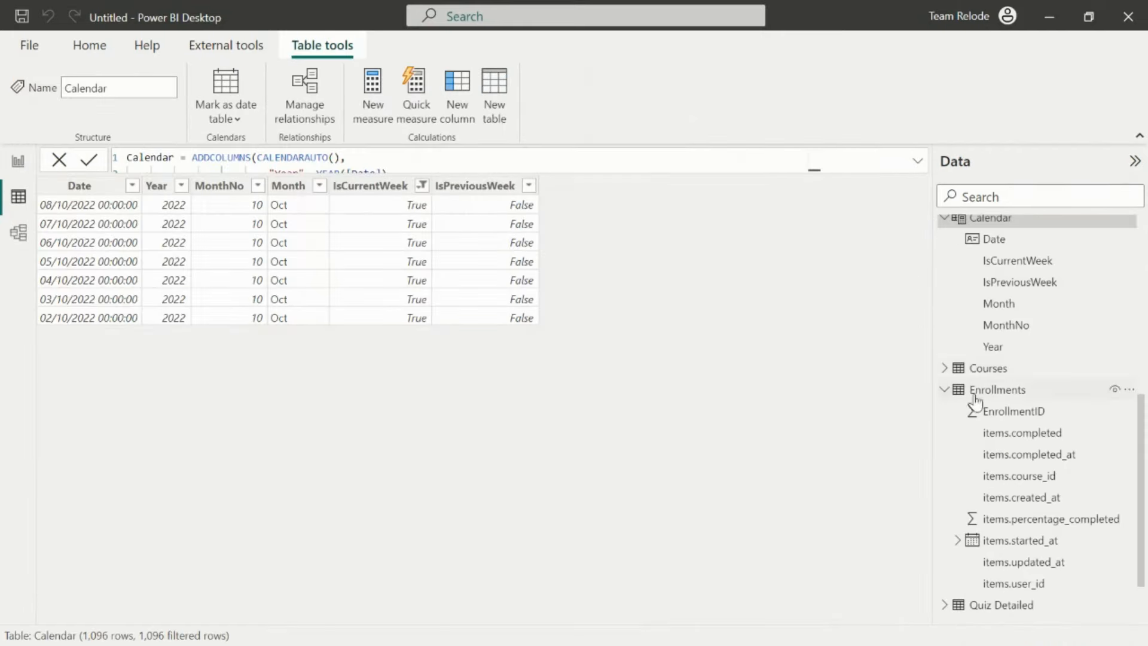
click(1014, 395)
- Switch to Microsoft Whiteboard and write a circled "orders" heading with the black pen on an empty area below the week table
key(alt+Tab)
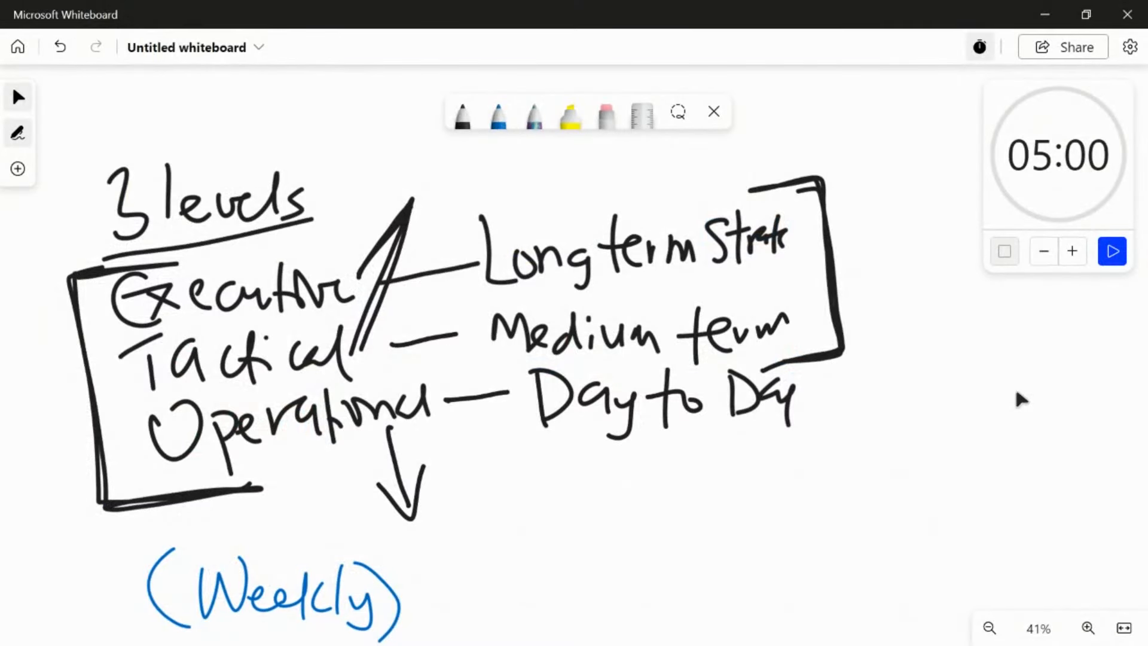
scroll(1017, 394, down, 15)
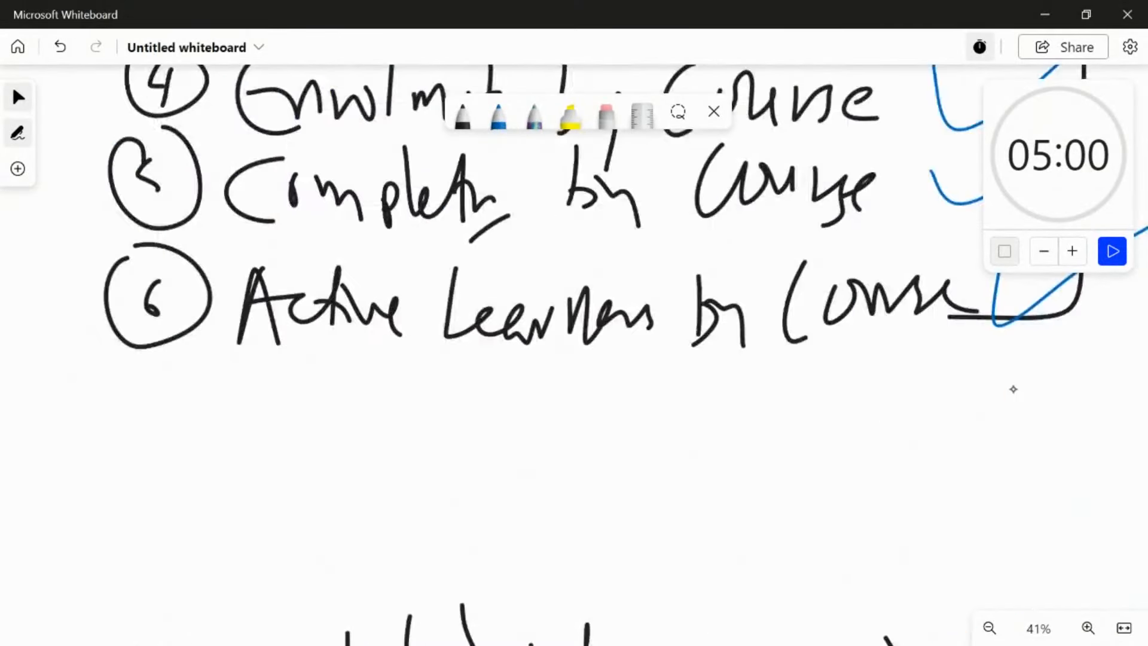
scroll(1013, 390, down, 10)
scroll(1012, 390, down, 5)
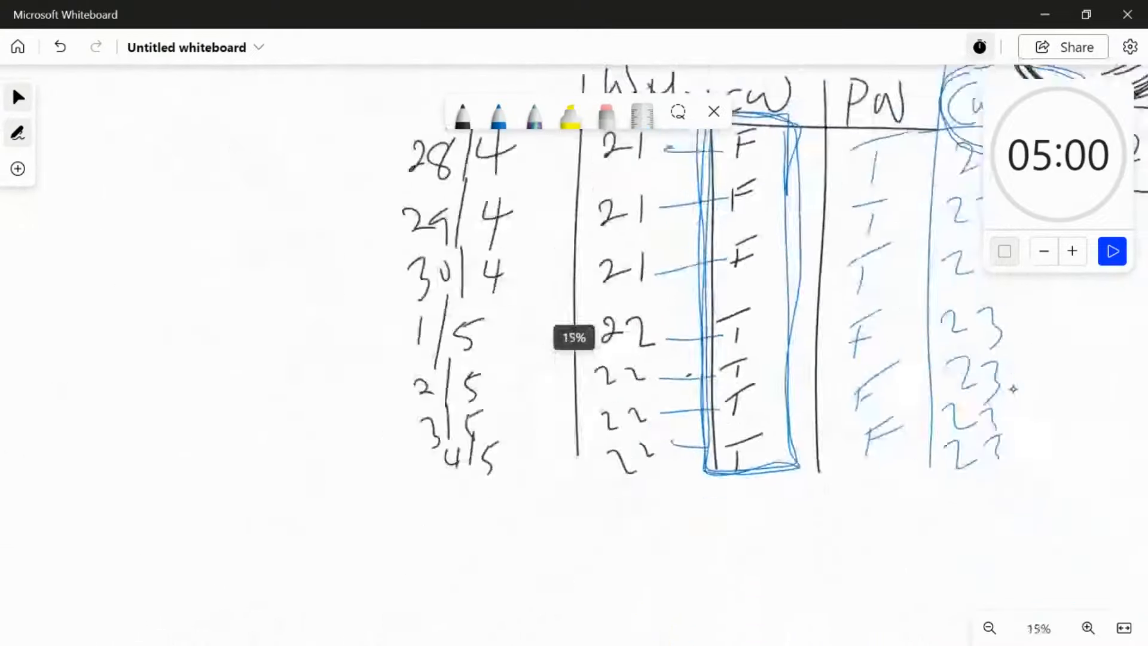
scroll(1012, 390, down, 3)
scroll(1013, 390, right, 4)
scroll(1012, 389, up, 3)
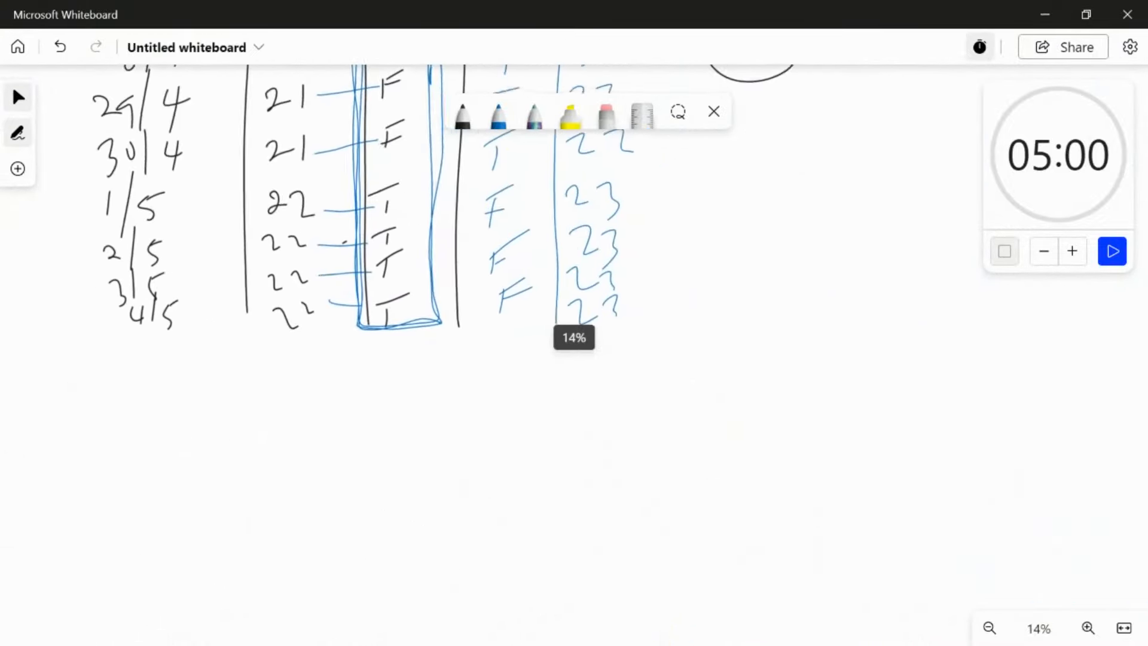
scroll(1013, 389, down, 5)
click(463, 115)
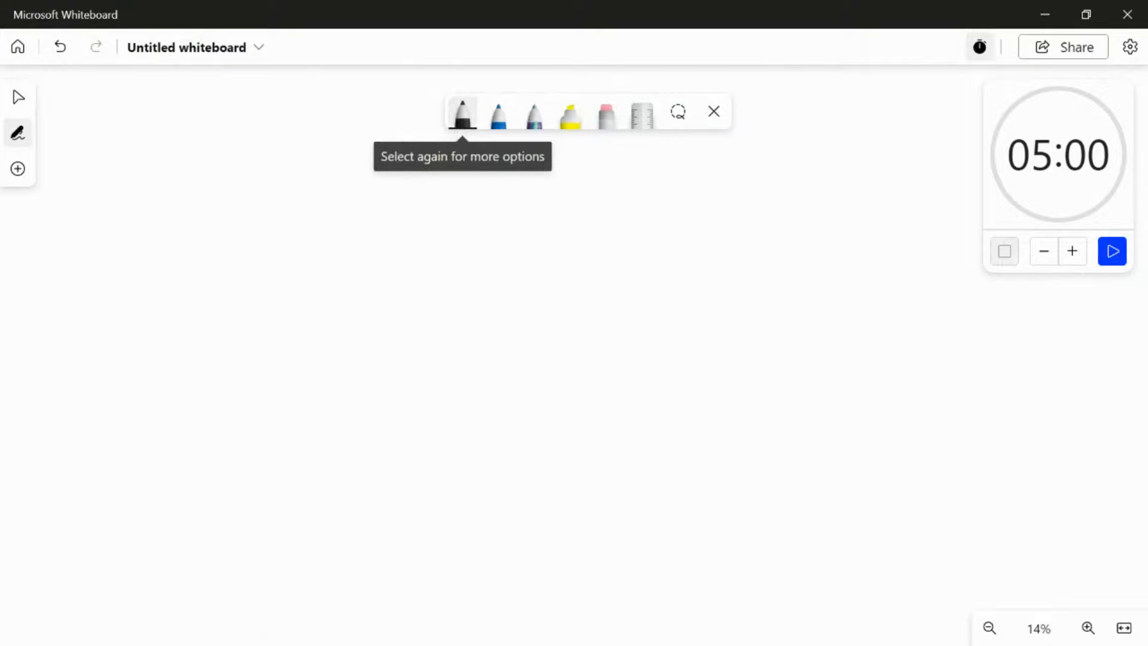
mouse_move(157, 194)
mouse_down()
mouse_move(256, 204)
mouse_move(293, 244)
mouse_move(334, 240)
mouse_up()
mouse_move(346, 220)
mouse_down()
mouse_move(395, 191)
mouse_move(372, 247)
mouse_up()
mouse_move(186, 138)
mouse_down()
mouse_move(474, 218)
mouse_move(110, 185)
mouse_up()
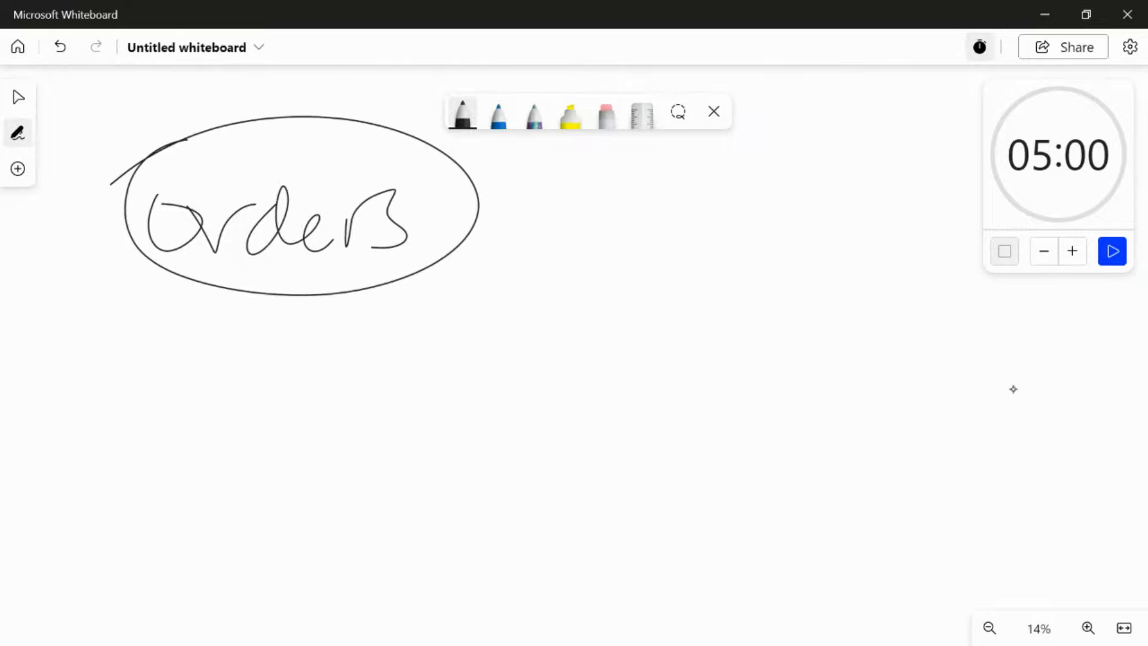
- Write the example "1 — $100" in black under the orders heading
drag(238, 308, 224, 405)
drag(268, 353, 372, 367)
mouse_move(449, 328)
mouse_down()
mouse_move(432, 397)
mouse_move(494, 354)
mouse_move(529, 374)
mouse_up()
mouse_move(415, 343)
mouse_down()
mouse_move(431, 346)
mouse_move(405, 393)
mouse_up()
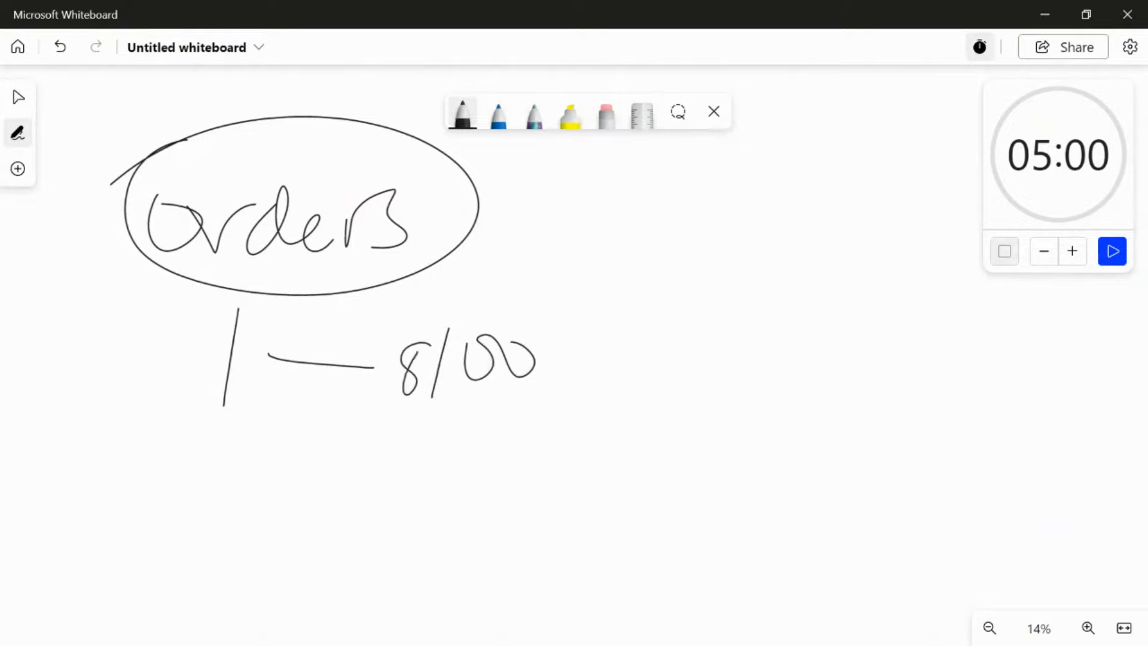
drag(436, 309, 377, 454)
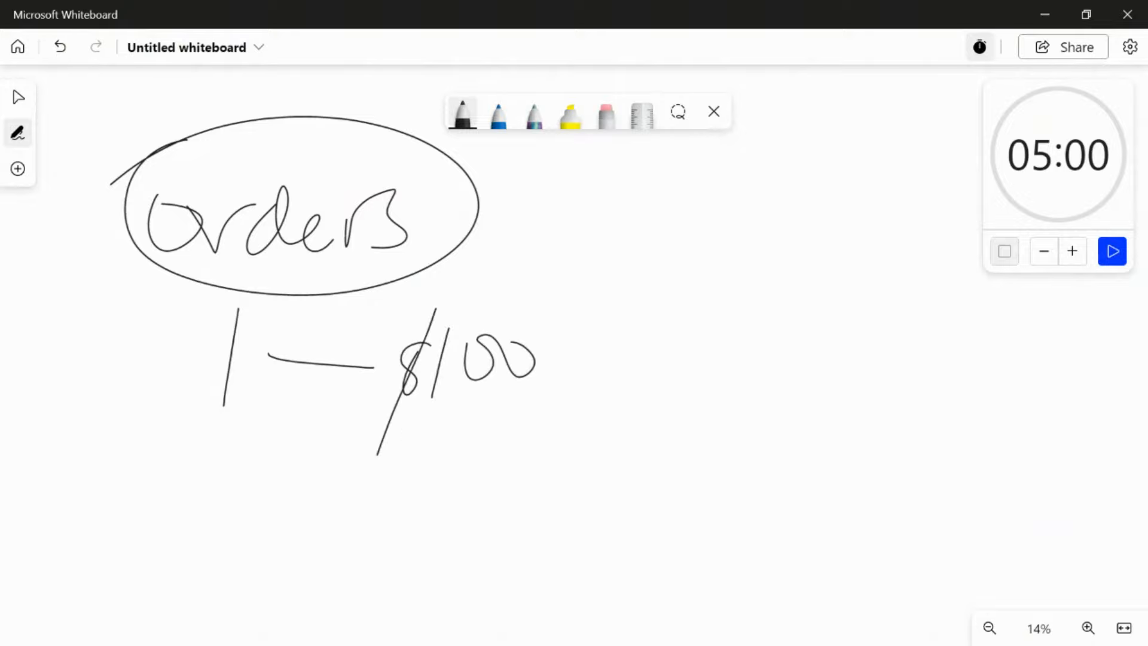
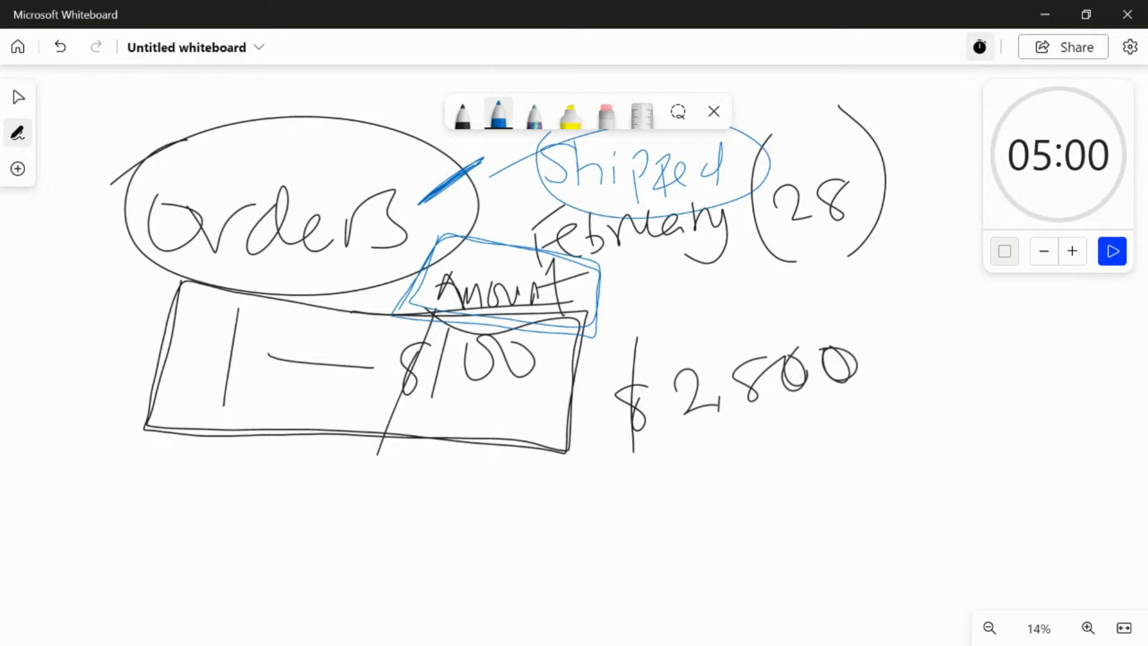
- Write "28th" in blue beneath the bracketed 28 beside February and frame it with a box
drag(778, 272, 798, 299)
mouse_move(843, 266)
mouse_down()
mouse_move(829, 302)
mouse_move(833, 276)
mouse_up()
mouse_move(859, 255)
mouse_down()
mouse_move(852, 306)
mouse_move(874, 297)
mouse_move(885, 318)
mouse_up()
drag(847, 281, 883, 277)
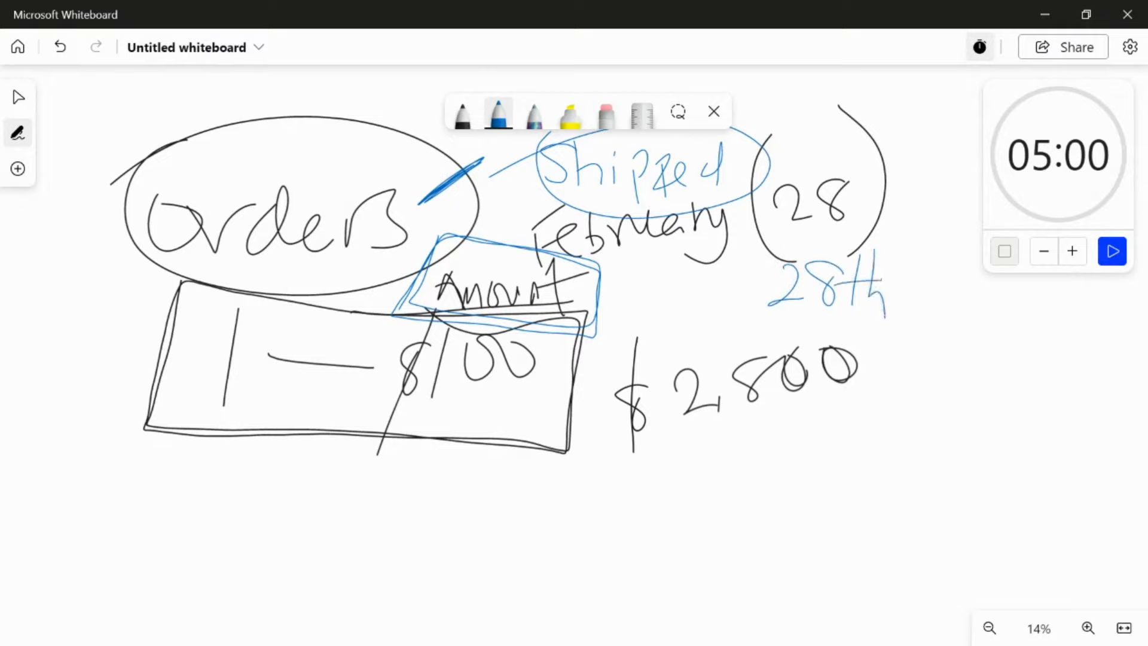
mouse_move(766, 235)
mouse_down()
mouse_move(757, 272)
mouse_move(865, 317)
mouse_move(914, 242)
mouse_move(787, 230)
mouse_move(741, 301)
mouse_up()
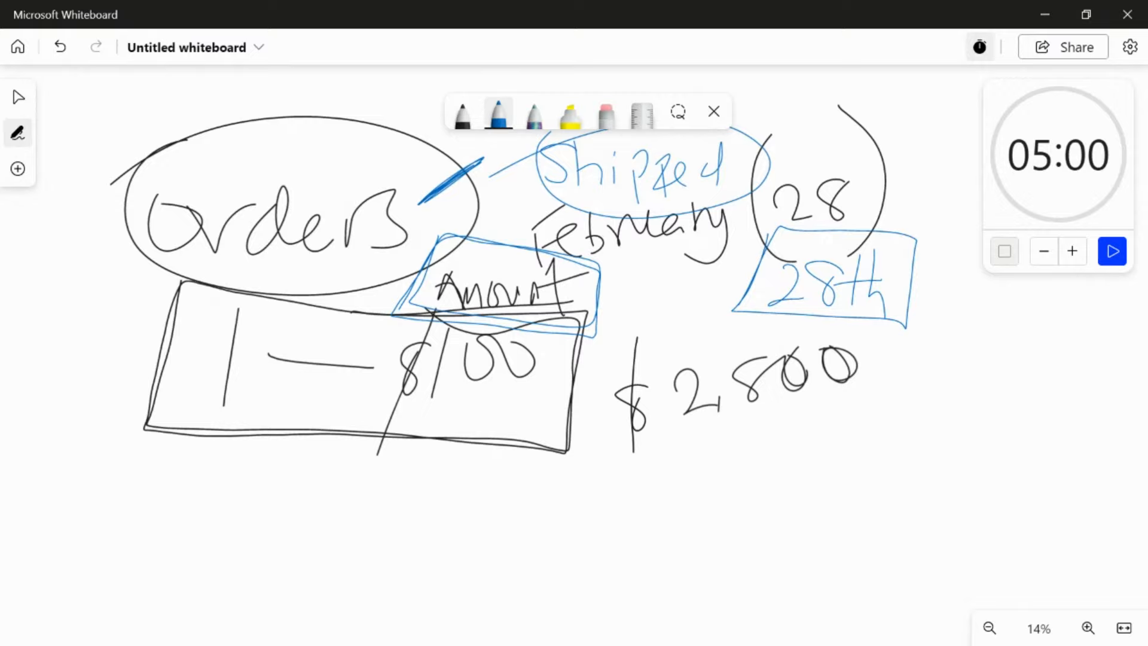
- Add blue marks at the orders heading, the Shipped label and the bracketed 28, and circle the $2800 amount
mouse_move(293, 173)
mouse_down()
mouse_move(336, 105)
mouse_move(291, 178)
mouse_move(309, 146)
mouse_up()
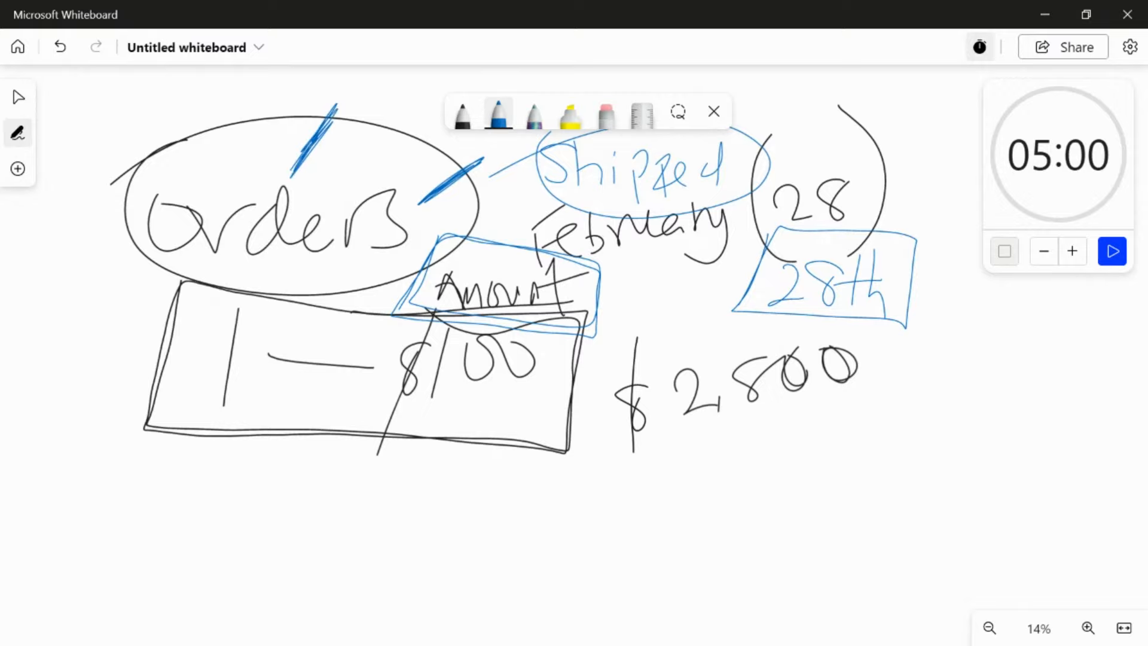
drag(745, 144, 825, 88)
mouse_move(879, 329)
mouse_down()
mouse_move(867, 423)
mouse_move(641, 476)
mouse_move(664, 311)
mouse_move(861, 336)
mouse_up()
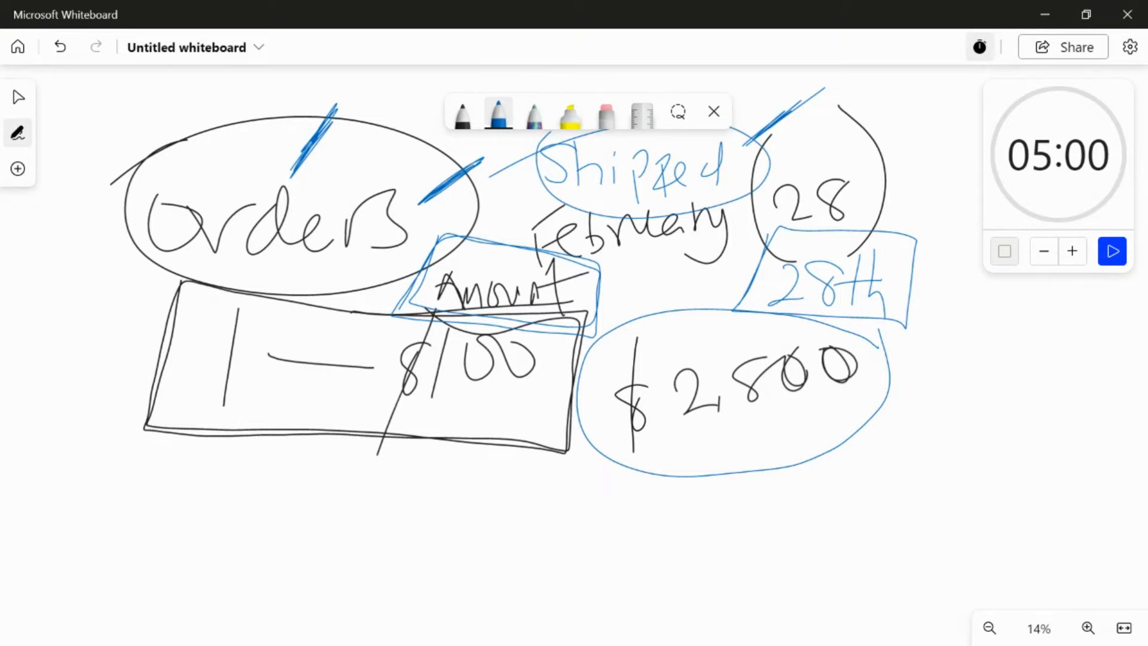
drag(904, 188, 920, 173)
- Write "$2,700" in blue below the circled $2800 amount
mouse_move(742, 507)
mouse_down()
mouse_move(697, 519)
mouse_move(721, 576)
mouse_up()
mouse_move(758, 523)
mouse_down()
mouse_move(765, 505)
mouse_move(803, 544)
mouse_up()
mouse_move(813, 492)
mouse_down()
mouse_move(833, 556)
mouse_move(828, 519)
mouse_up()
mouse_move(837, 515)
mouse_down()
mouse_move(885, 530)
mouse_move(953, 522)
mouse_up()
drag(813, 547, 809, 560)
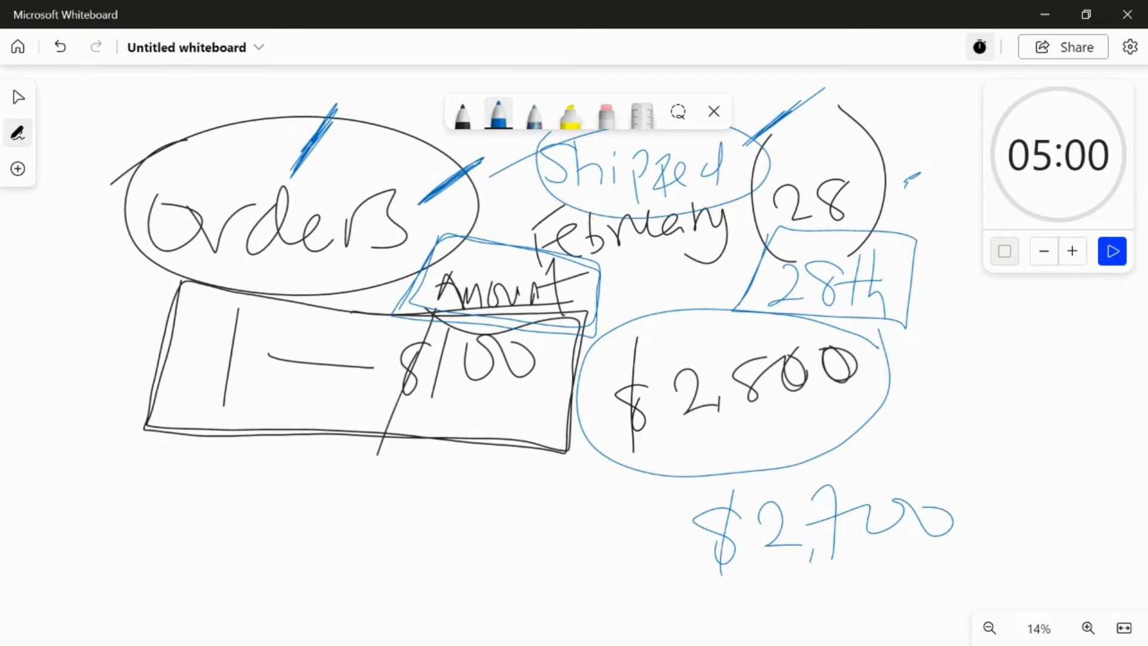
- Label the $2800 amount "Order" with a connecting line and draw a short line beside $2,700
mouse_move(868, 371)
mouse_down()
mouse_move(965, 353)
mouse_move(1020, 383)
mouse_move(1060, 366)
mouse_move(1060, 390)
mouse_up()
mouse_move(1072, 363)
mouse_down()
mouse_move(1072, 377)
mouse_move(1080, 367)
mouse_up()
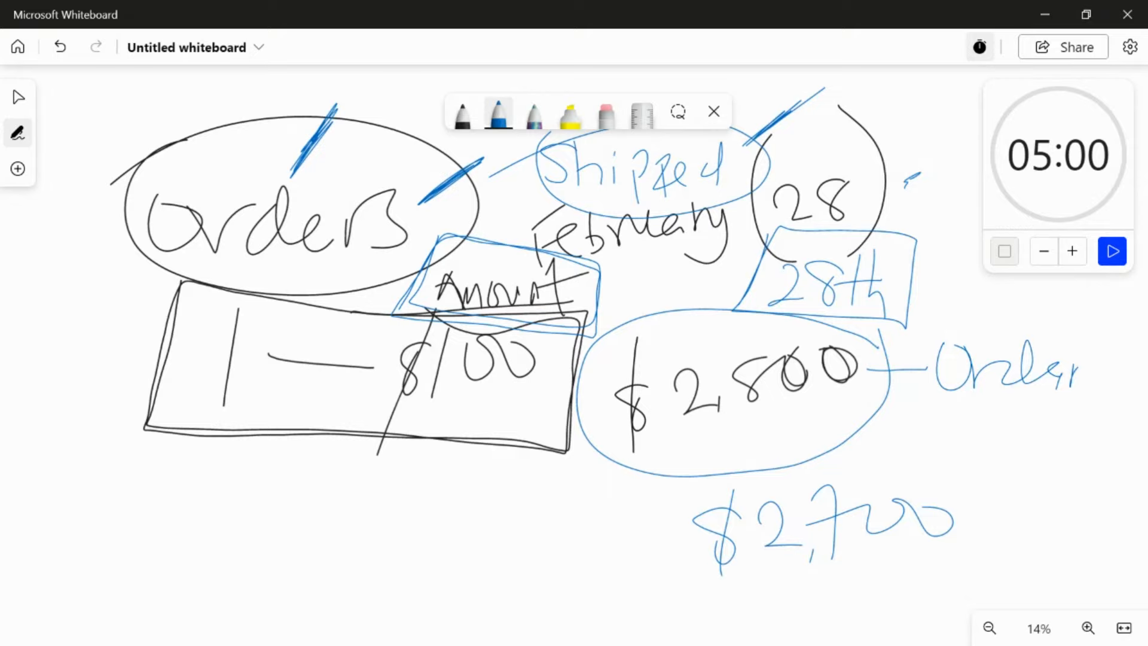
mouse_move(965, 513)
mouse_down()
mouse_move(1027, 496)
mouse_move(992, 506)
mouse_up()
- Switch back to Power BI Desktop and open the No of Completion formula in the report
key(alt+Tab)
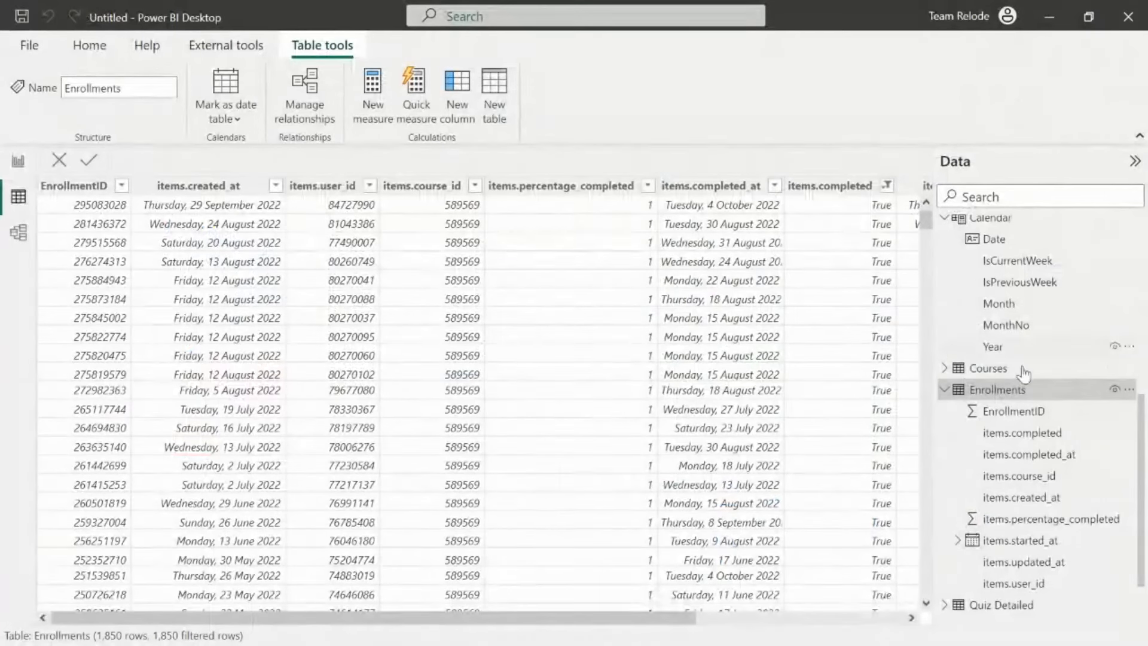
click(18, 160)
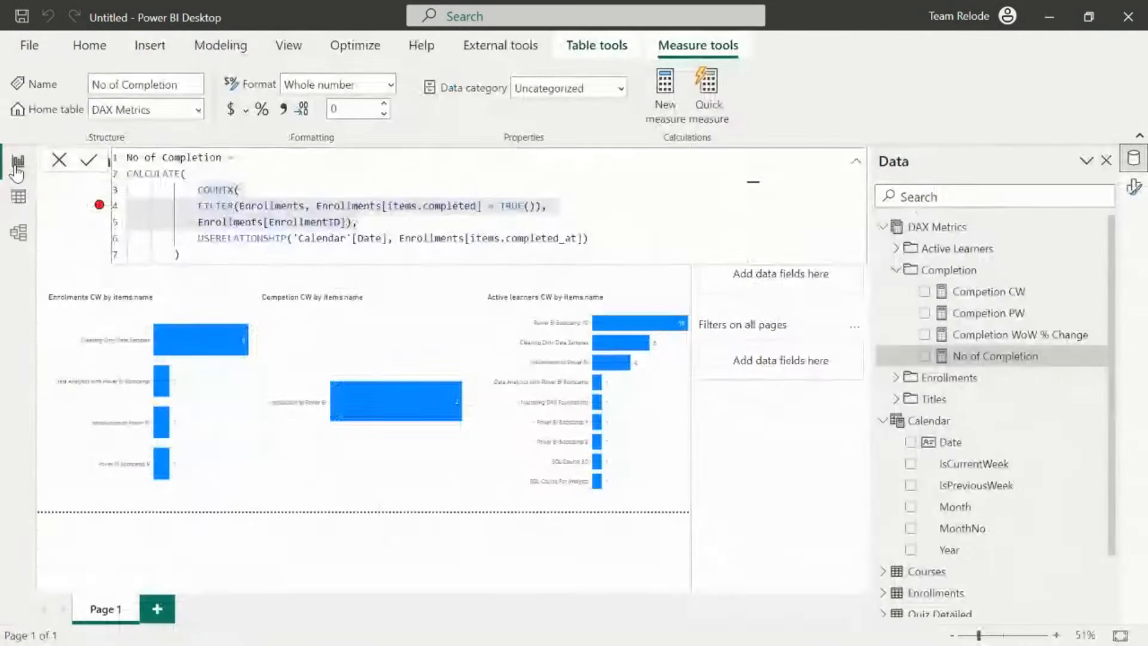
click(987, 356)
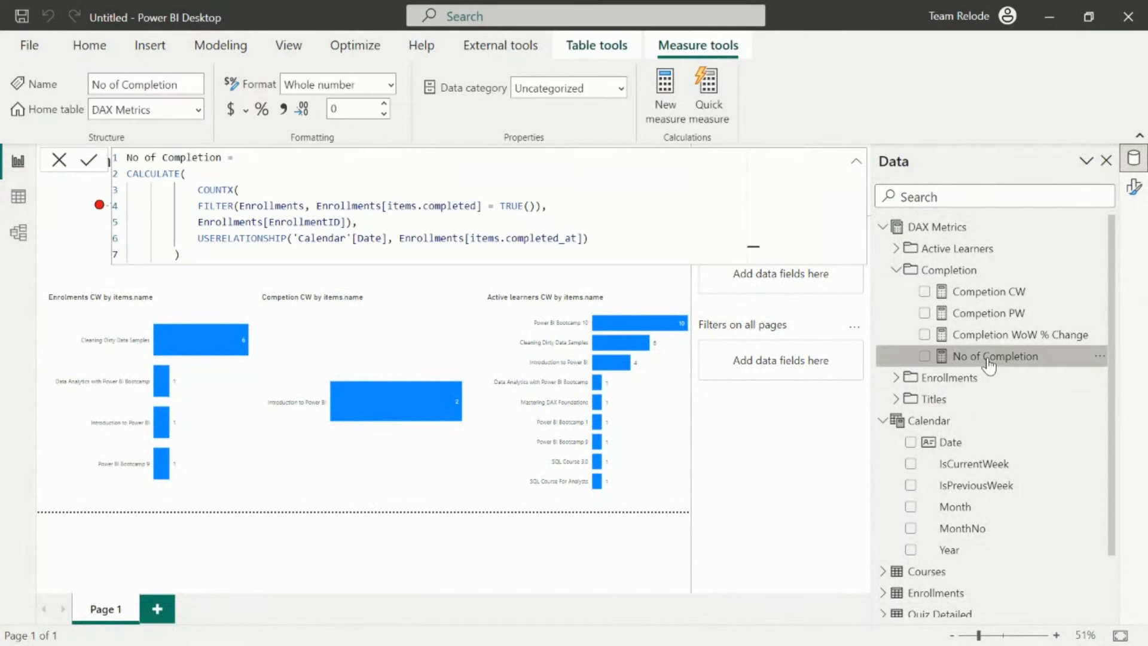
- Review the No of Completion formula by highlighting its CALCULATE, COUNTX and USERELATIONSHIP parts, and close it without changes
drag(198, 190, 359, 224)
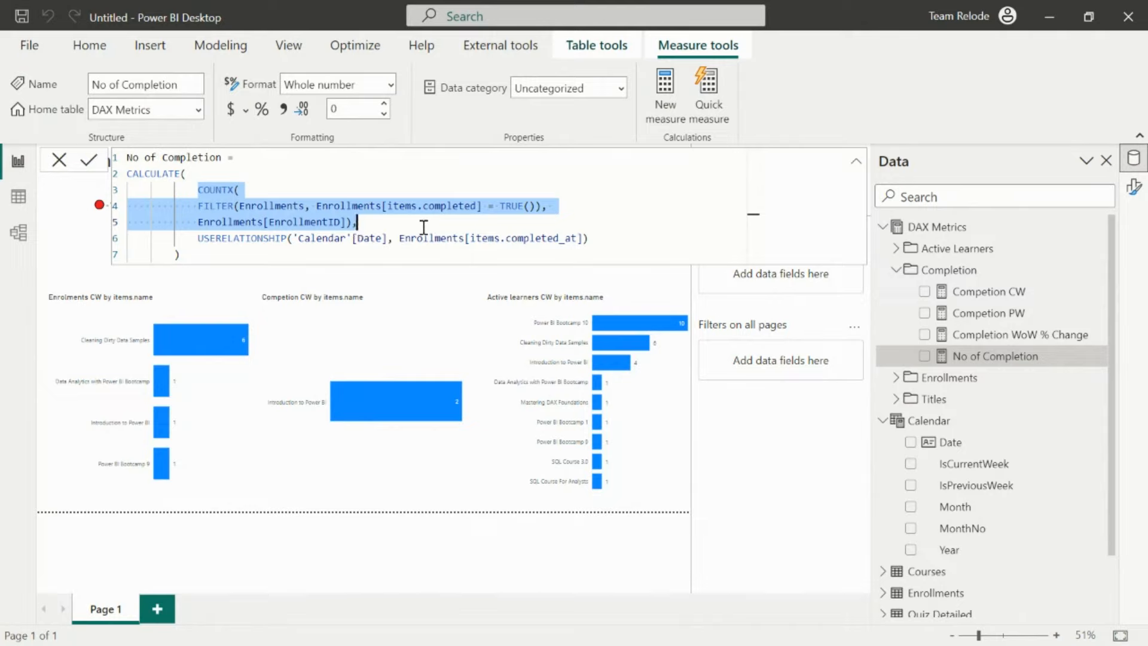
drag(607, 240, 198, 238)
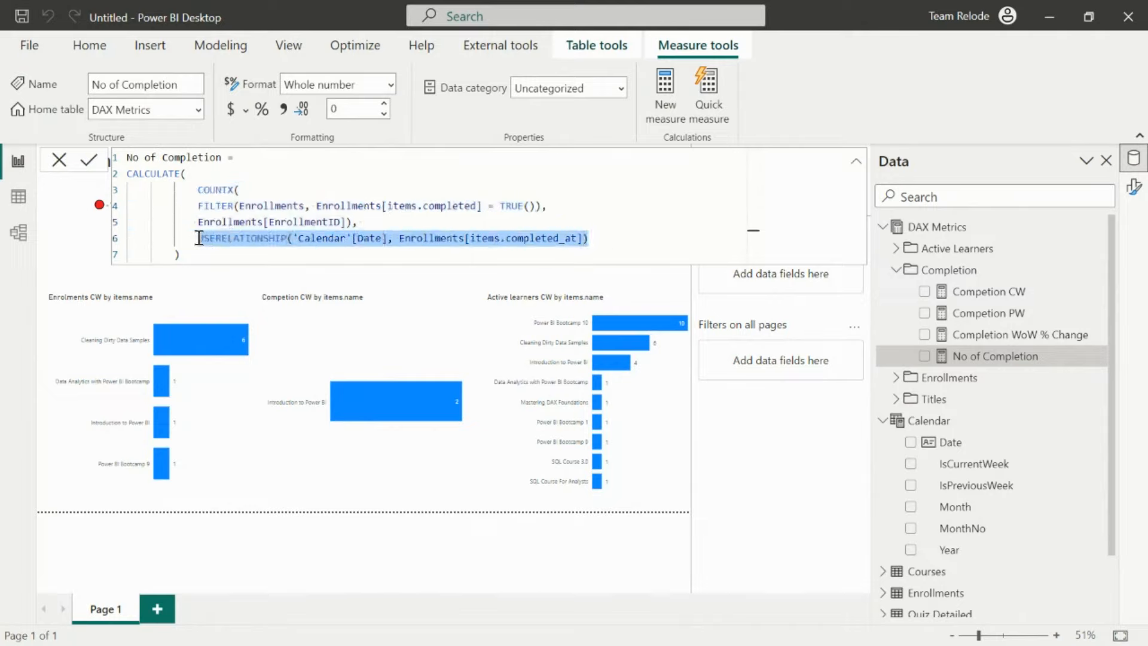
drag(188, 173, 127, 157)
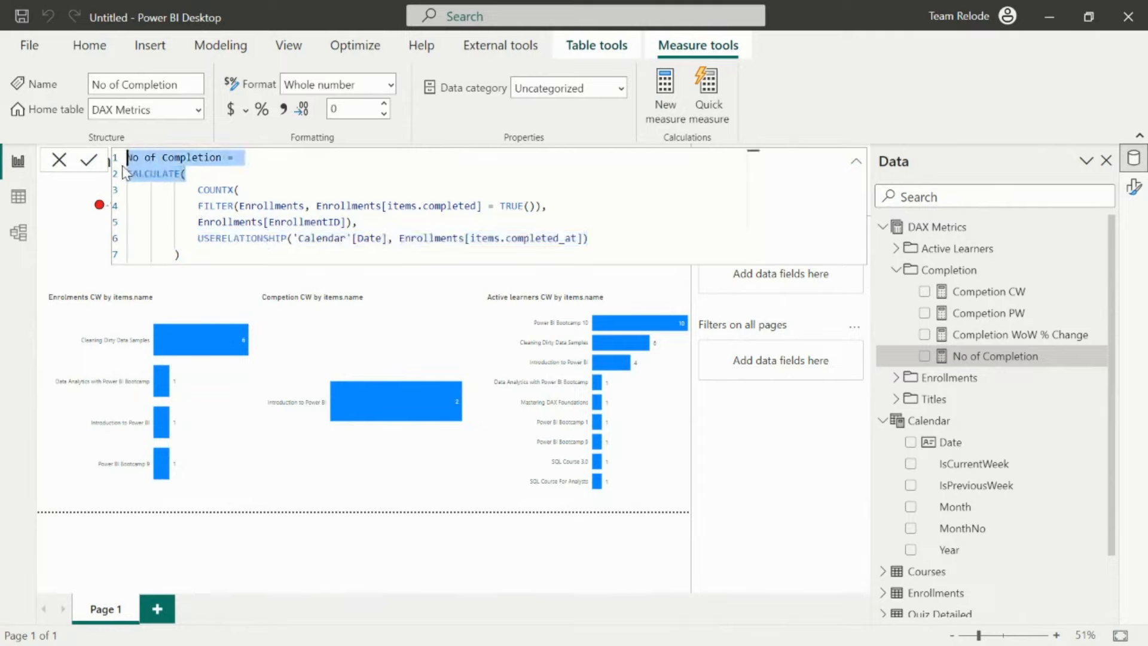
drag(194, 190, 358, 222)
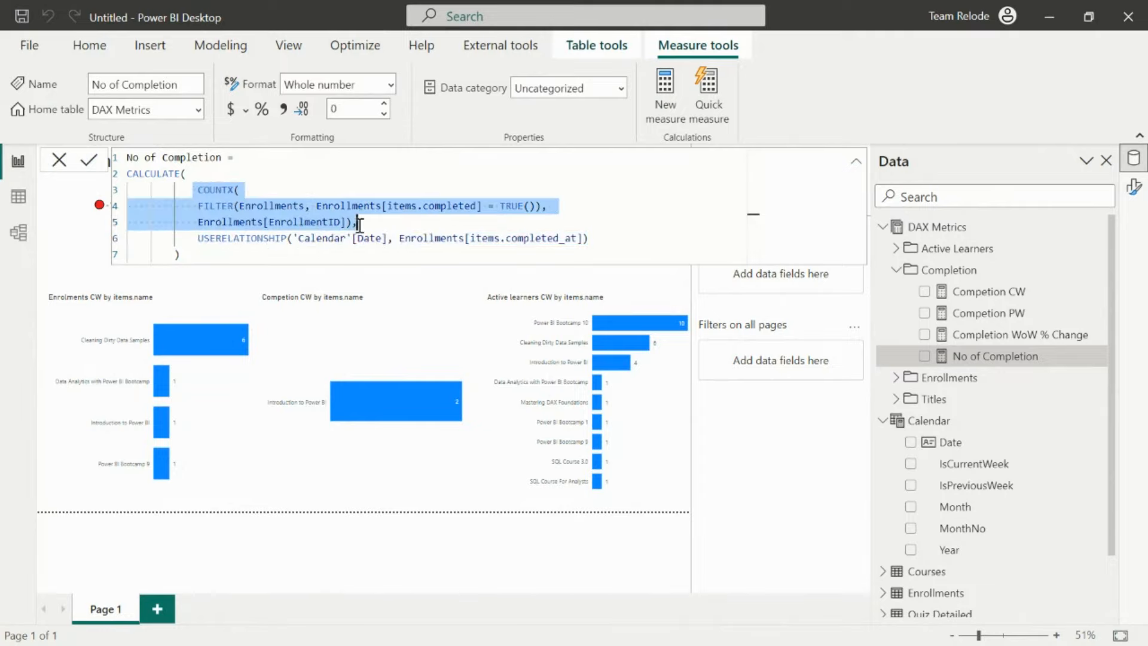
drag(195, 238, 592, 240)
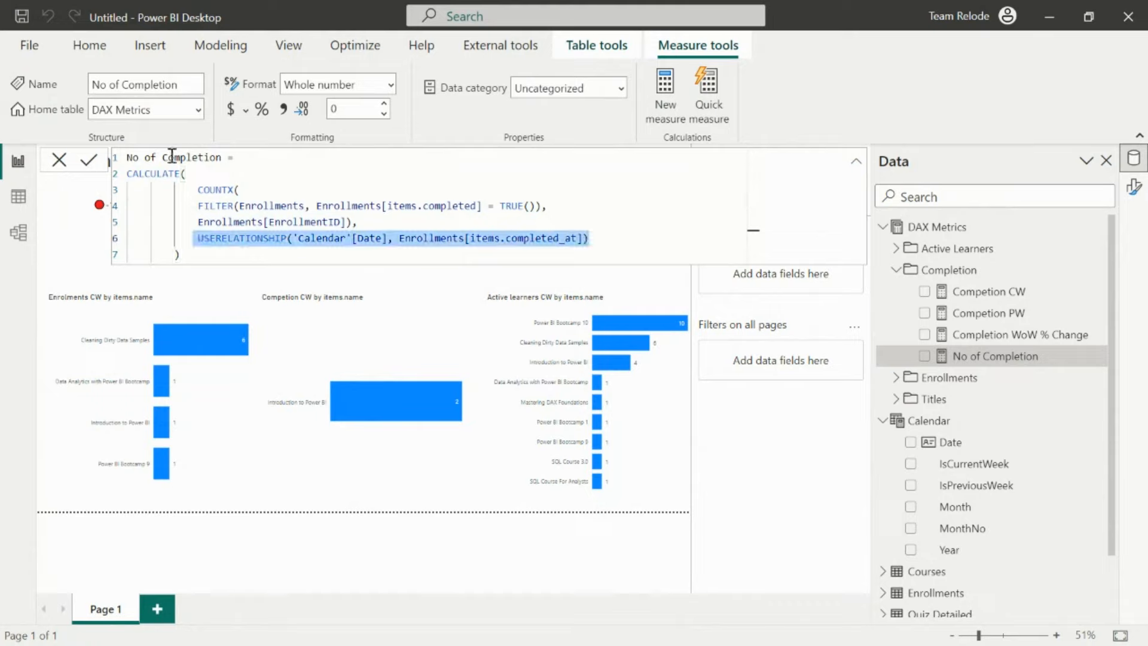
click(91, 162)
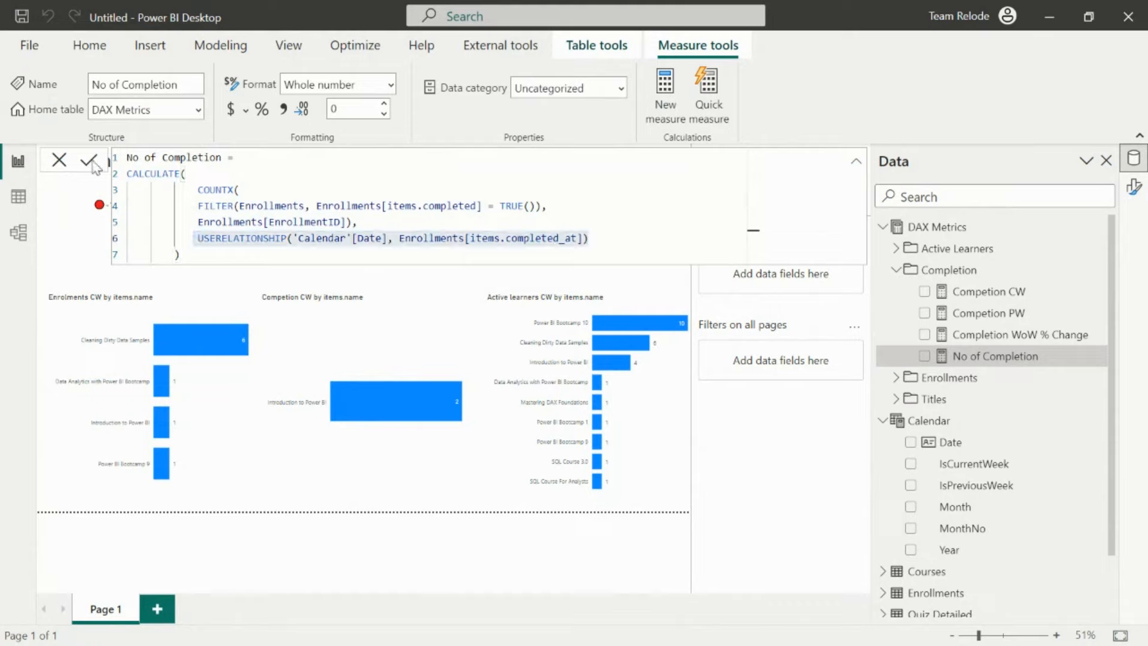
click(58, 161)
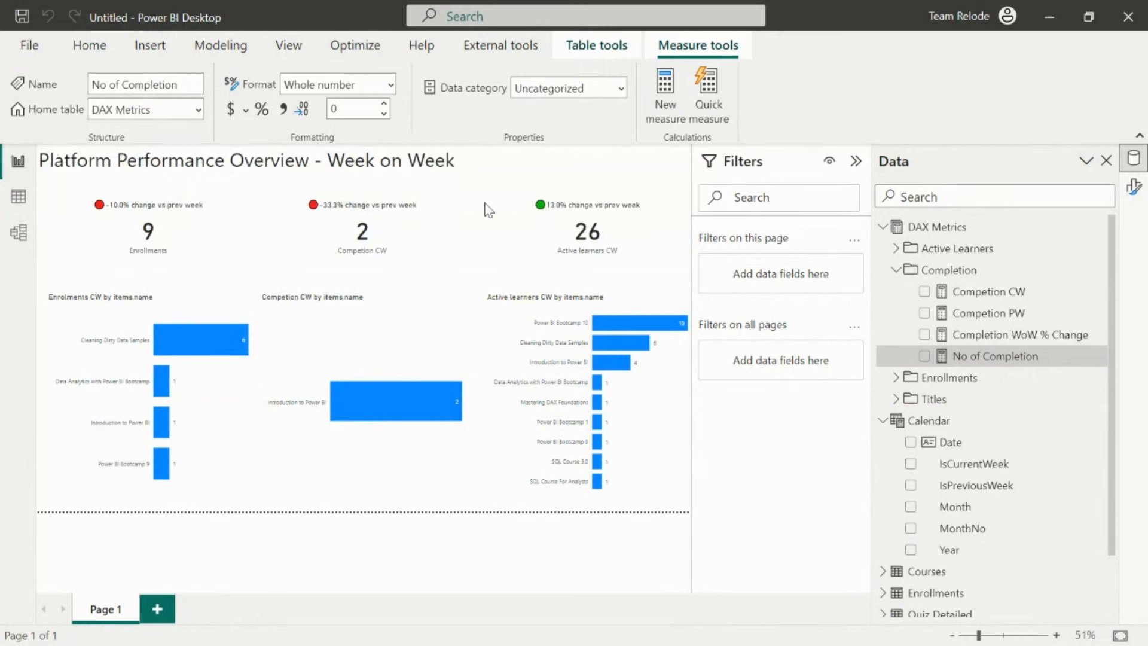
click(518, 167)
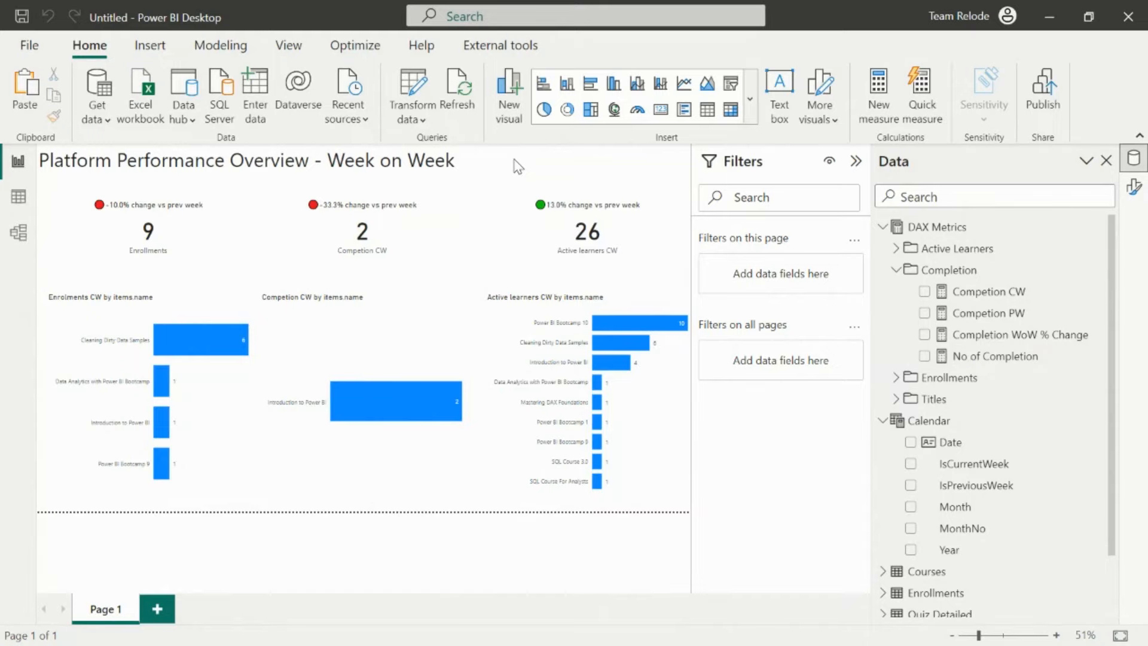
- Save the report to the Desktop as a Power BI file named "Elearning Skeleton"
click(30, 46)
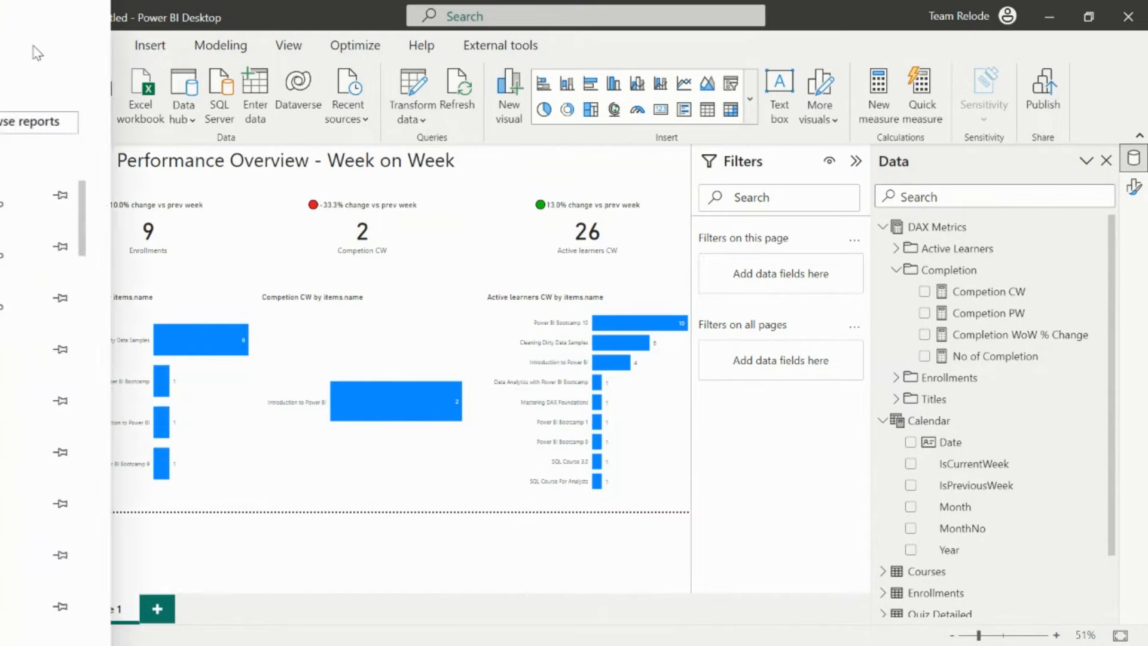
click(40, 165)
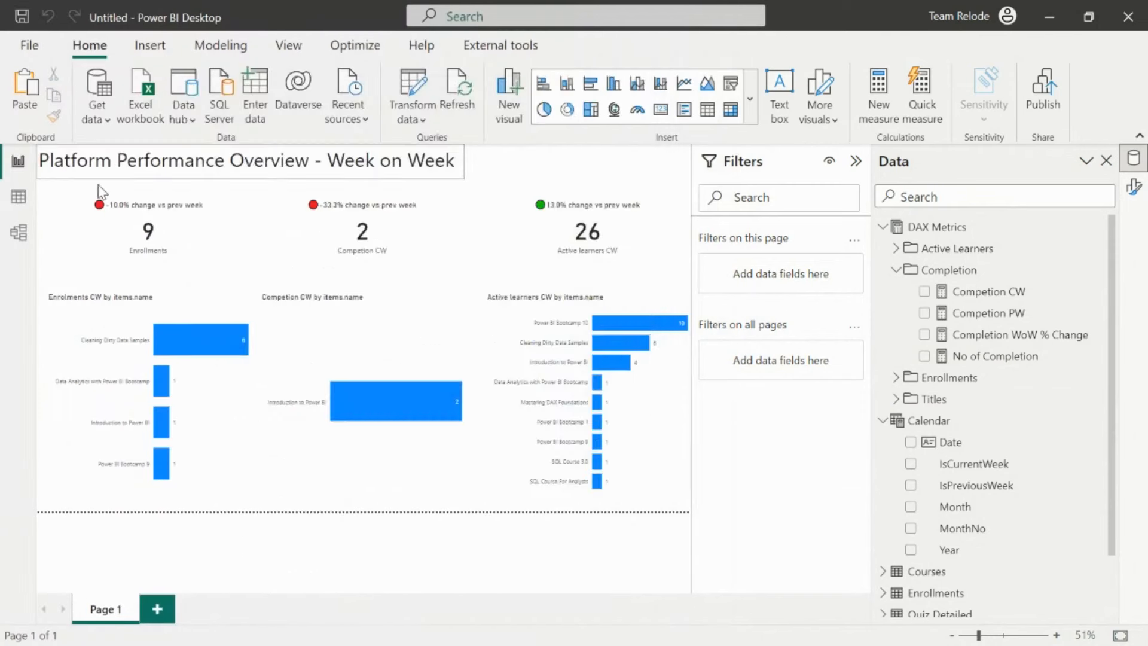
drag(321, 332, 321, 206)
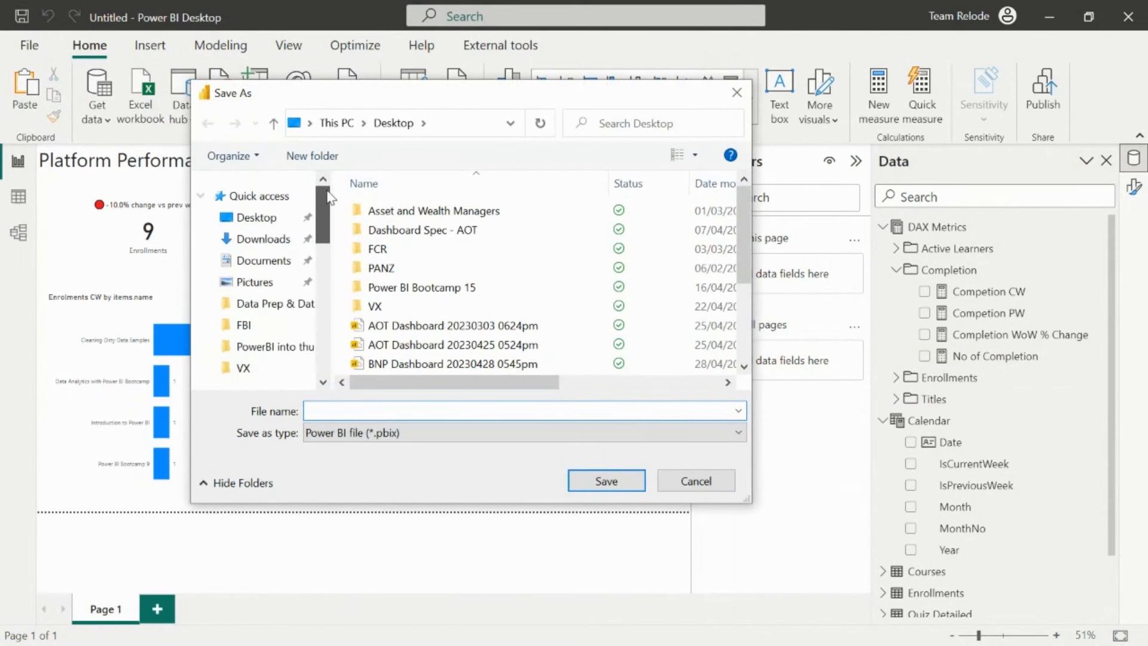
click(255, 220)
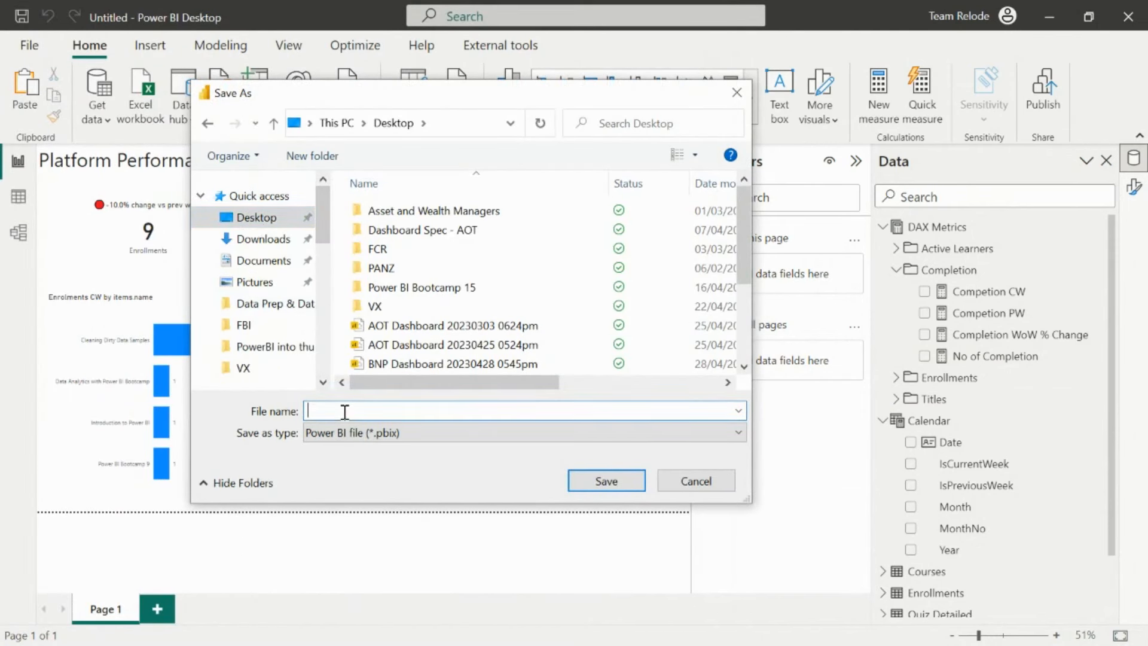
click(344, 412)
text(El)
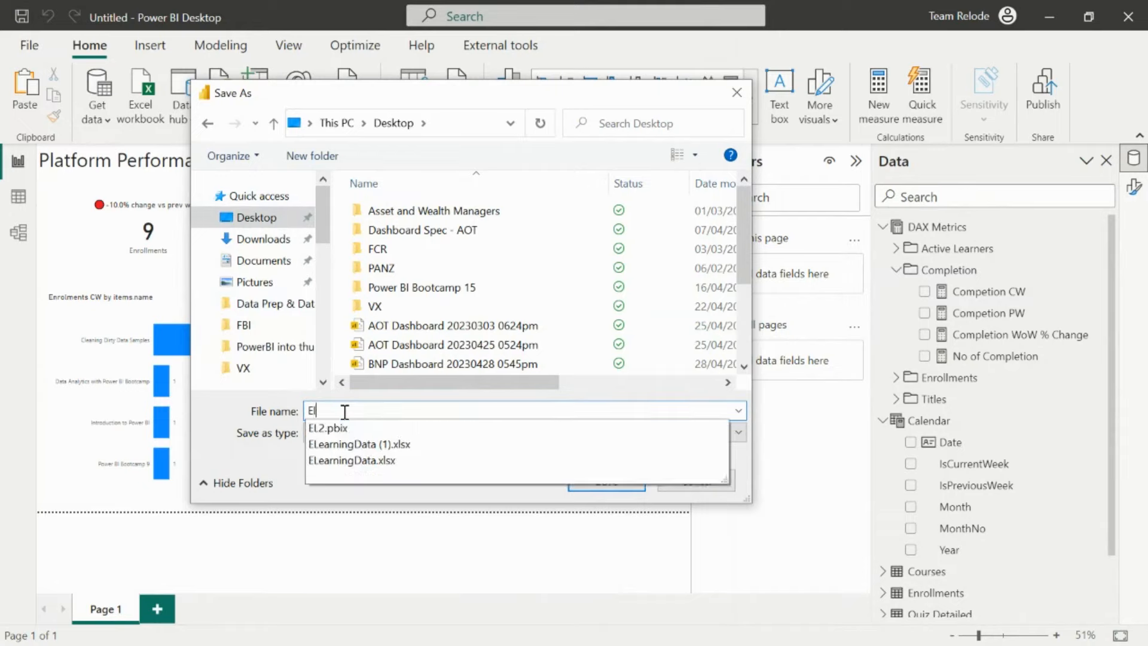
text(earning Skele)
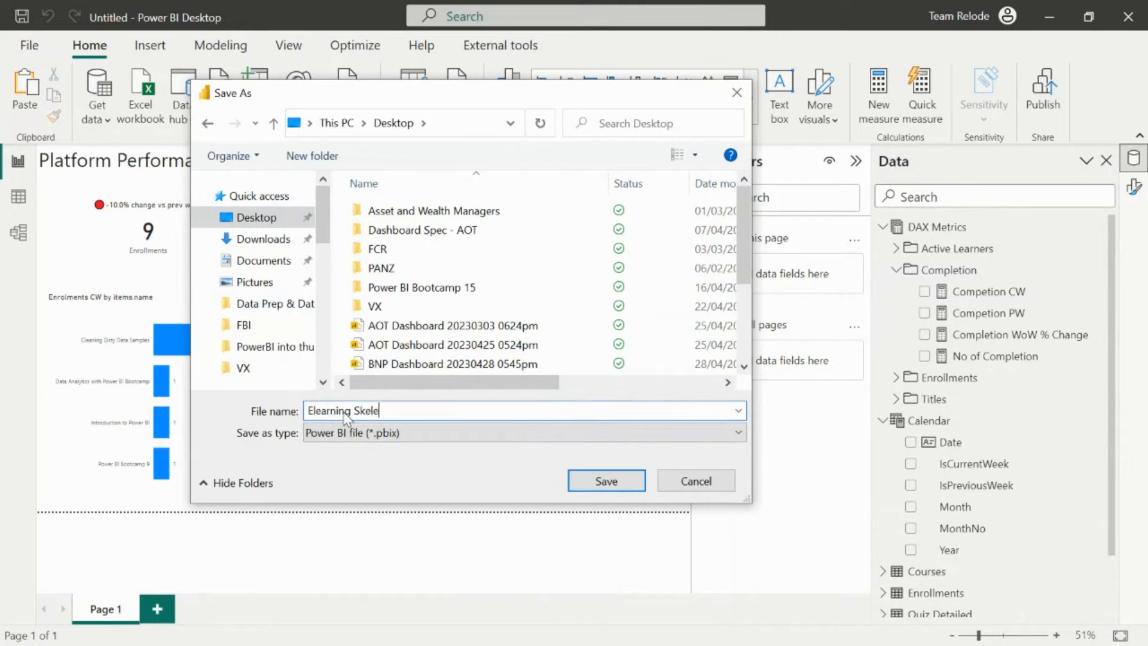
text(ton)
click(623, 477)
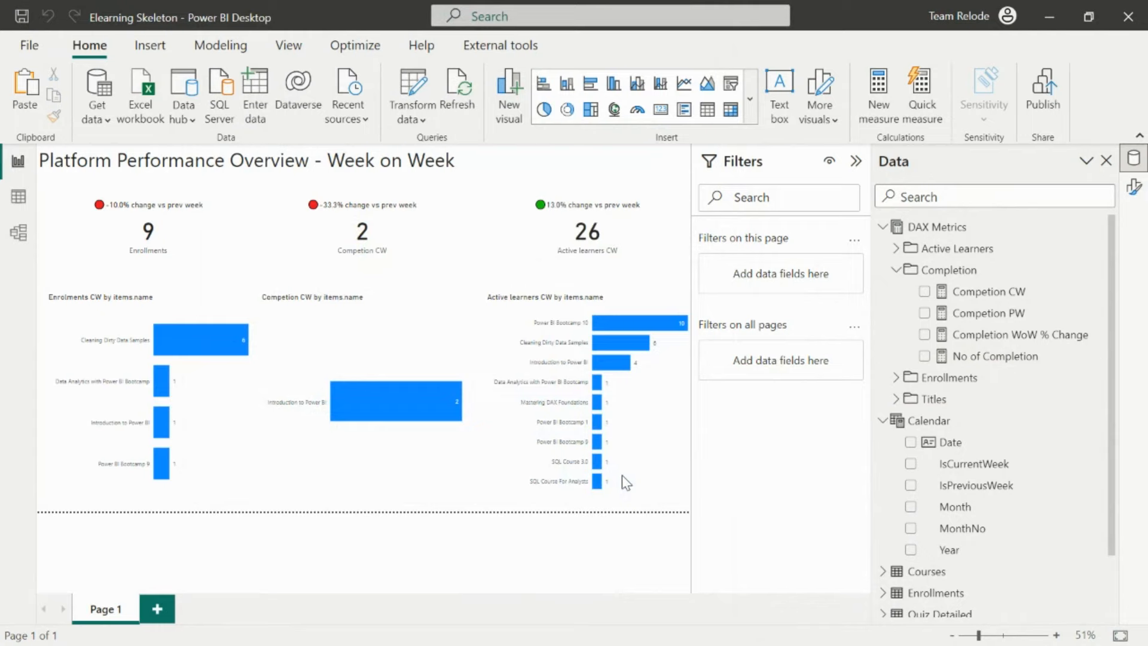
- Switch to Microsoft Whiteboard and draw a black vertical divider beside the numbered weekly metrics list
key(alt+Tab)
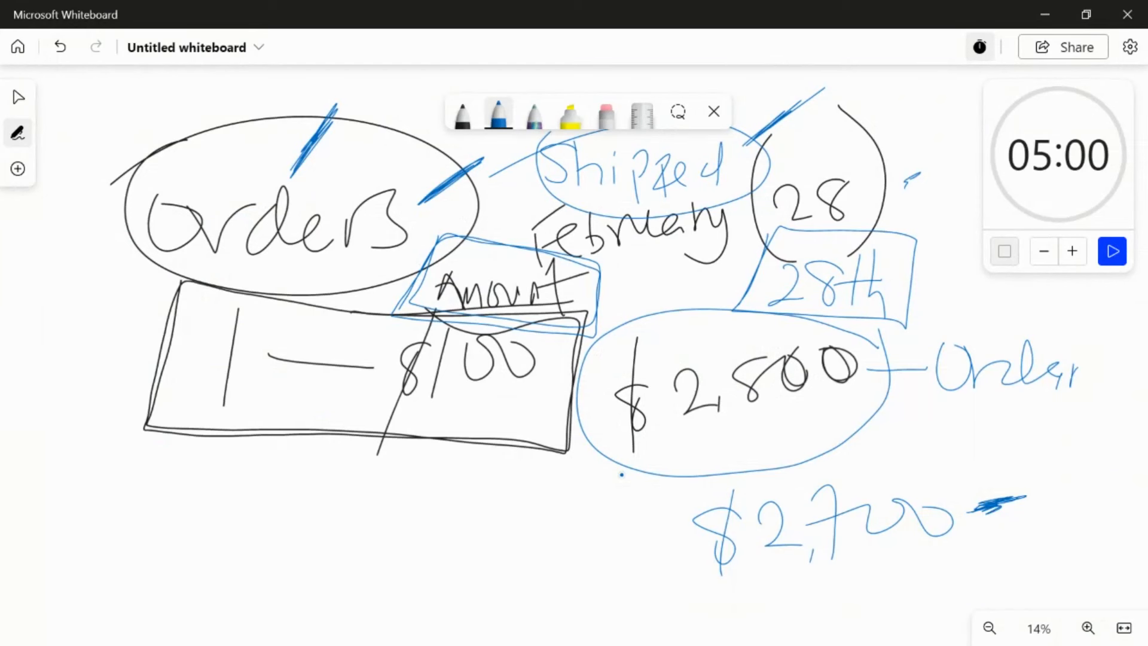
scroll(622, 475, down, 8)
scroll(621, 474, up, 10)
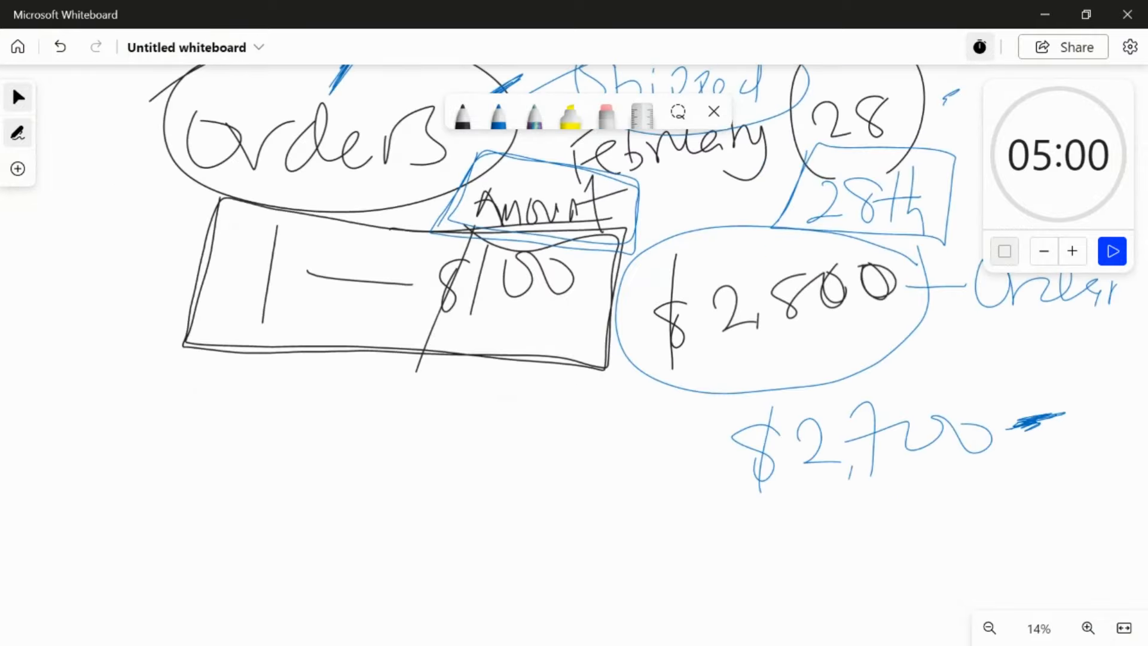
drag(621, 474, 505, 416)
click(462, 114)
drag(528, 465, 542, 76)
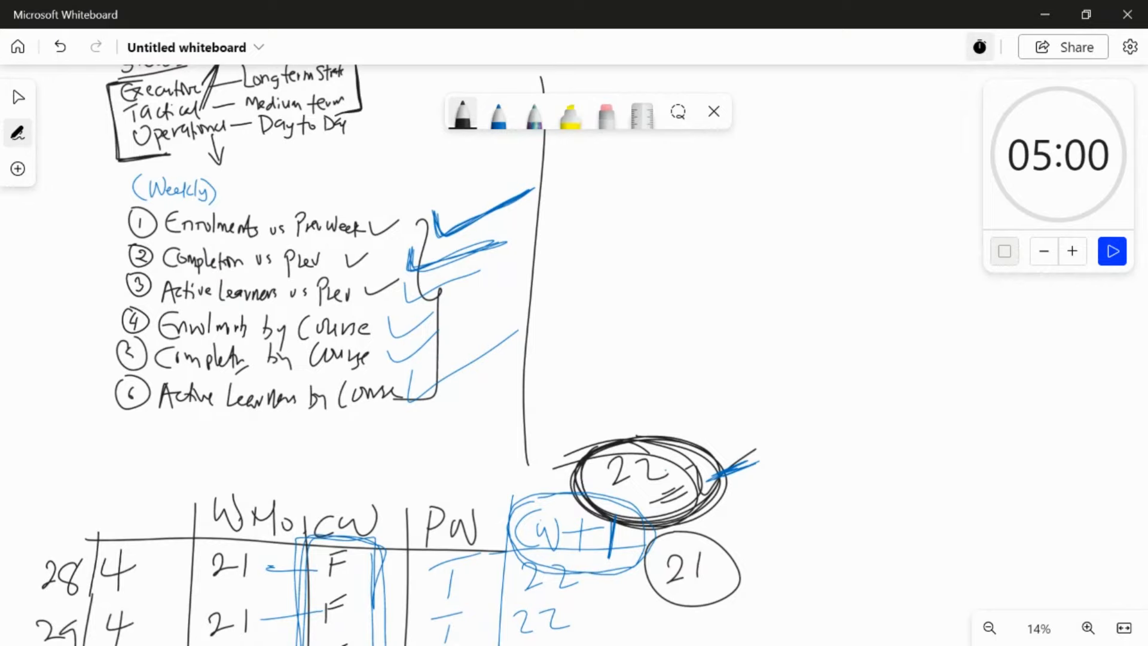
- Handwrite "Average Completn time" in black beside the divider, across from the weekly metrics list
mouse_move(549, 245)
mouse_down()
mouse_move(571, 195)
mouse_move(589, 251)
mouse_up()
mouse_move(548, 234)
mouse_down()
mouse_move(606, 224)
mouse_move(626, 245)
mouse_move(647, 217)
mouse_move(700, 223)
mouse_move(687, 244)
mouse_up()
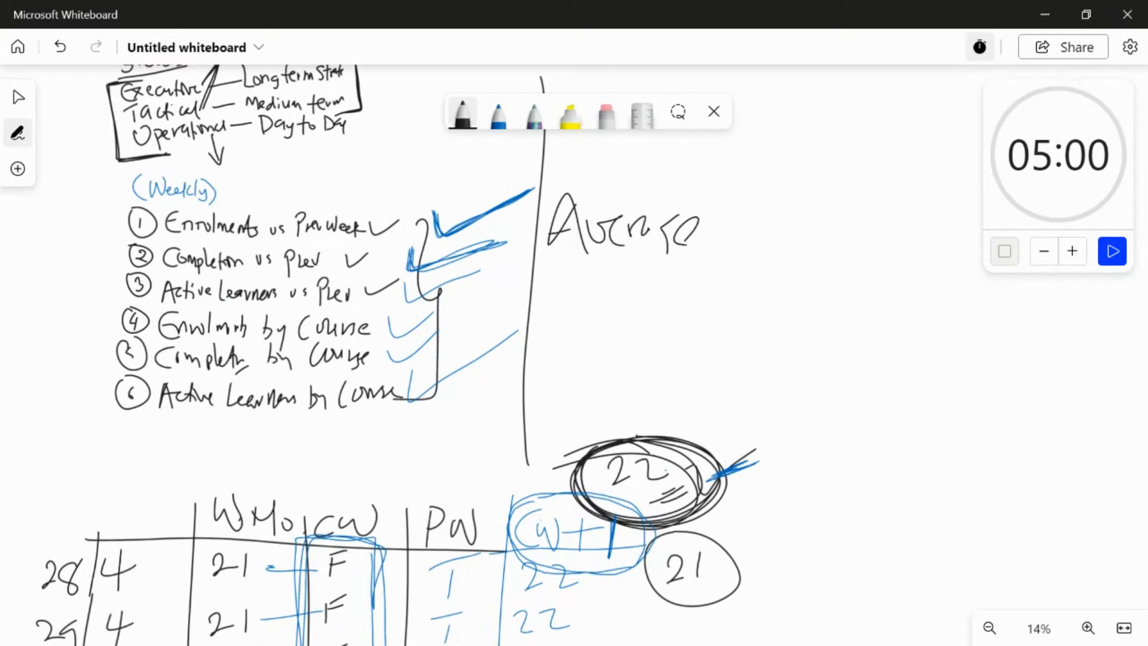
mouse_move(758, 199)
mouse_down()
mouse_move(730, 244)
mouse_move(740, 257)
mouse_up()
mouse_move(765, 217)
mouse_down()
mouse_move(757, 241)
mouse_move(805, 250)
mouse_up()
mouse_move(812, 247)
mouse_down()
mouse_move(814, 266)
mouse_move(869, 255)
mouse_up()
drag(891, 198, 891, 253)
mouse_move(880, 240)
mouse_down()
mouse_move(911, 249)
mouse_move(962, 234)
mouse_move(953, 257)
mouse_up()
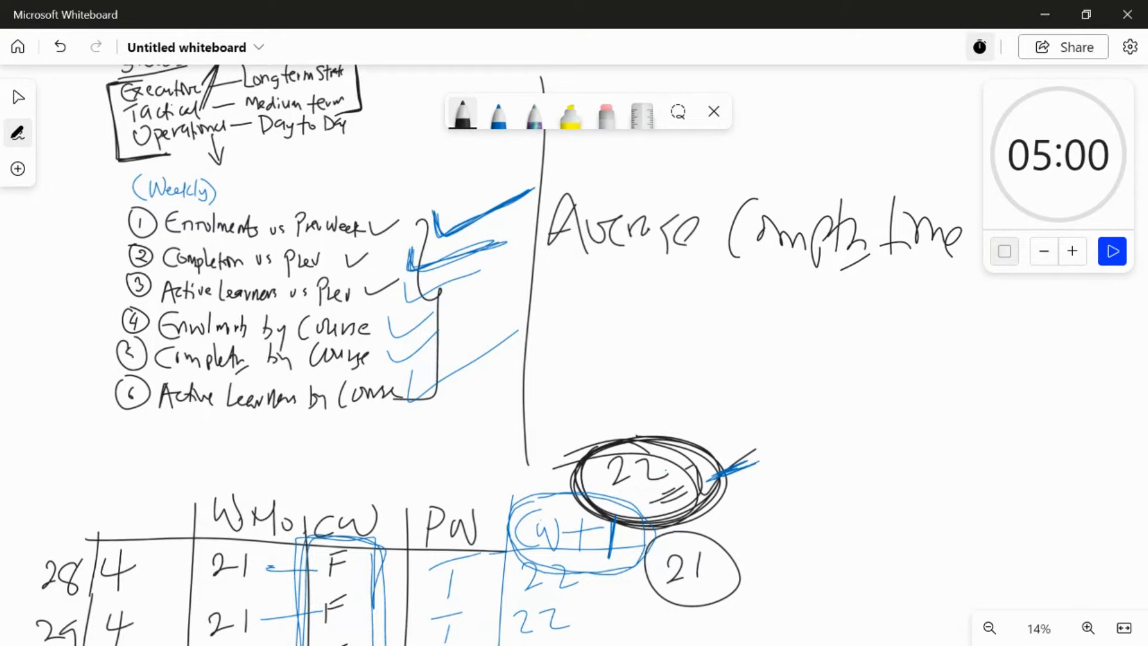
- Handwrite "Enroll vs Complet trend" in black beneath the average completion time entry
mouse_move(586, 272)
mouse_down()
mouse_move(591, 323)
mouse_move(637, 299)
mouse_move(642, 309)
mouse_up()
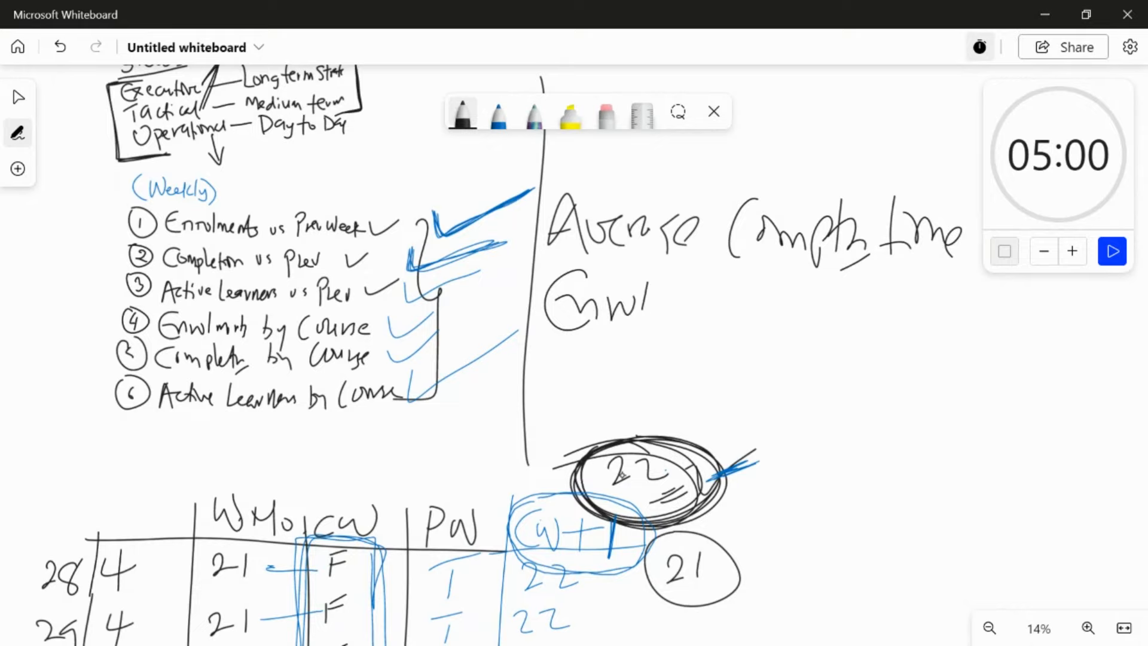
drag(662, 271, 650, 312)
drag(731, 290, 721, 317)
mouse_move(772, 285)
mouse_down()
mouse_move(785, 323)
mouse_move(807, 306)
mouse_move(850, 323)
mouse_up()
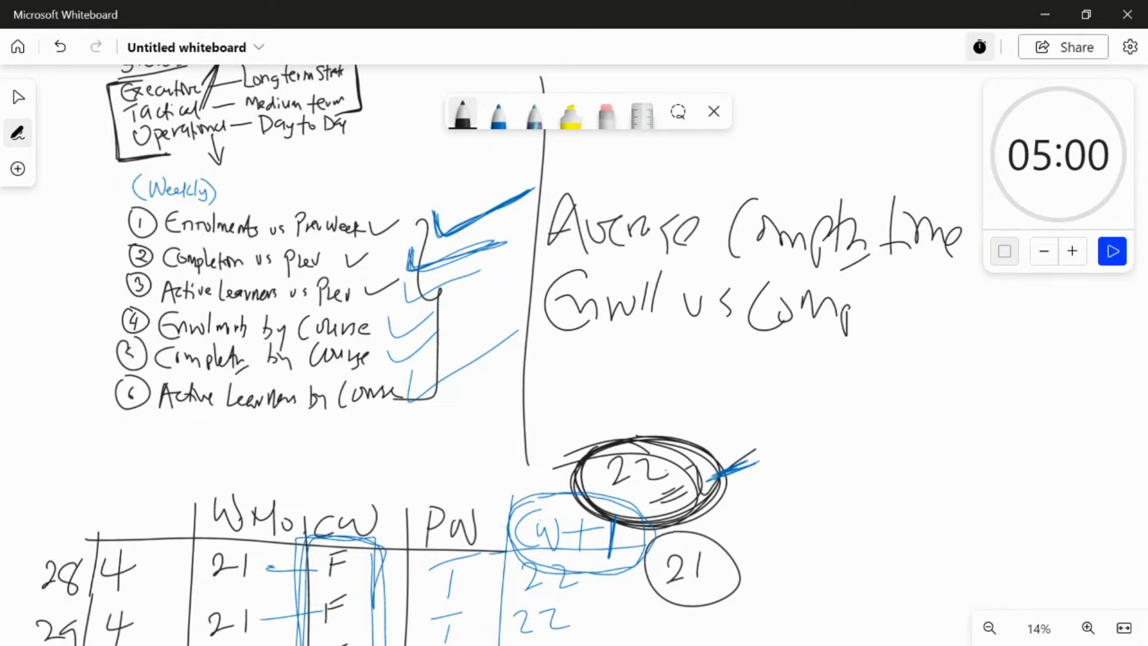
mouse_move(866, 281)
mouse_down()
mouse_move(874, 320)
mouse_move(889, 323)
mouse_move(893, 310)
mouse_move(946, 350)
mouse_up()
mouse_move(924, 323)
mouse_down()
mouse_move(1012, 323)
mouse_move(1015, 342)
mouse_up()
mouse_move(1044, 316)
mouse_down()
mouse_move(1047, 335)
mouse_move(1051, 296)
mouse_up()
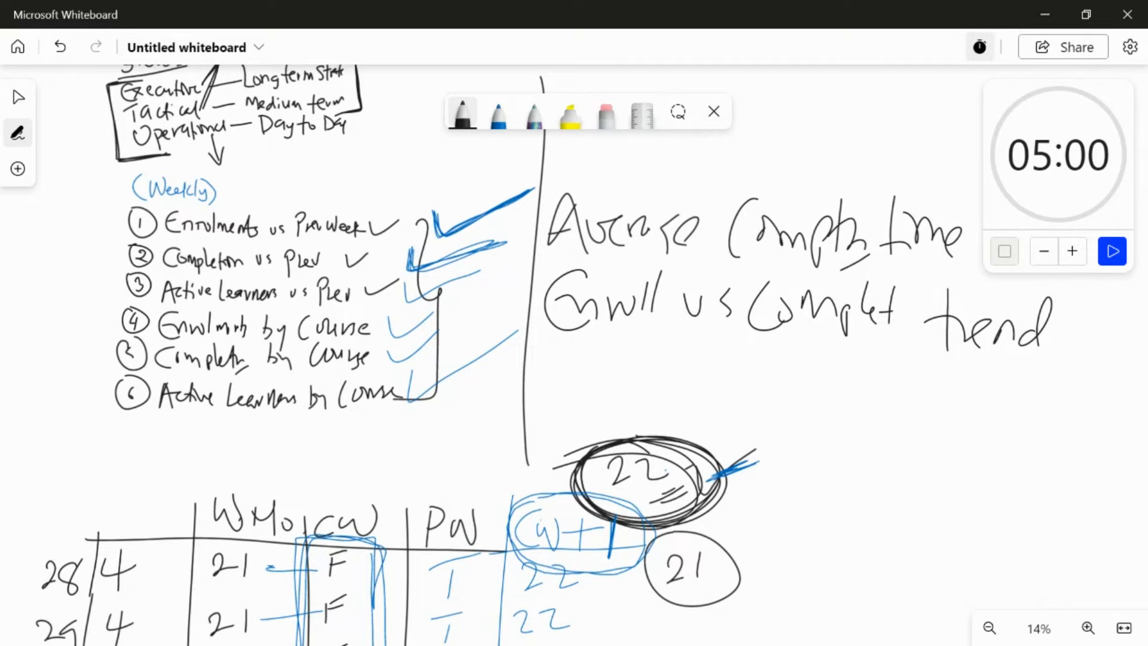
- Handwrite "Students with more than 1 course" in black beneath the enrollment versus completion trend entry
drag(584, 357, 537, 408)
mouse_move(592, 337)
mouse_down()
mouse_move(585, 409)
mouse_move(607, 363)
mouse_up()
mouse_move(604, 370)
mouse_down()
mouse_move(626, 395)
mouse_move(630, 375)
mouse_up()
drag(653, 370, 648, 398)
mouse_move(656, 349)
mouse_down()
mouse_move(644, 400)
mouse_move(710, 415)
mouse_up()
drag(733, 352, 730, 421)
mouse_move(715, 396)
mouse_down()
mouse_move(746, 383)
mouse_move(724, 428)
mouse_up()
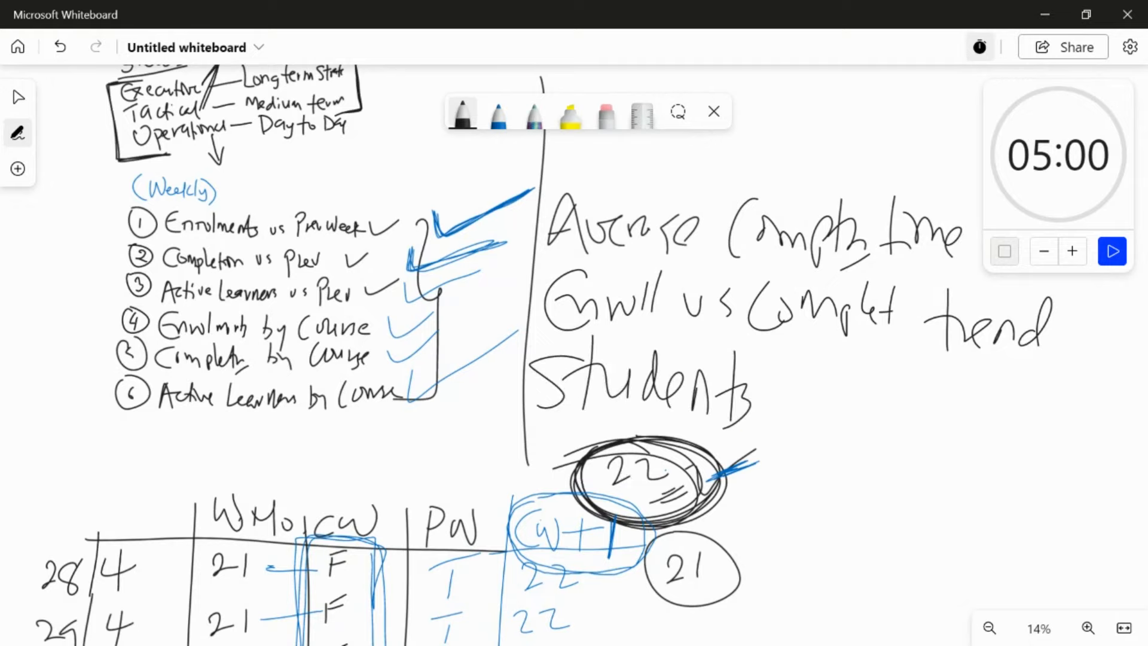
mouse_move(776, 398)
mouse_down()
mouse_move(801, 418)
mouse_move(814, 395)
mouse_up()
drag(833, 376, 830, 413)
mouse_move(859, 363)
mouse_down()
mouse_move(852, 409)
mouse_move(876, 412)
mouse_up()
drag(848, 391, 880, 378)
drag(923, 414, 983, 412)
drag(987, 395, 1019, 396)
drag(1044, 366, 1035, 417)
mouse_move(1058, 367)
mouse_down()
mouse_move(1051, 411)
mouse_move(1088, 385)
mouse_up()
mouse_move(1073, 387)
mouse_down()
mouse_move(1087, 413)
mouse_move(1129, 418)
mouse_up()
drag(895, 440, 888, 485)
mouse_move(975, 445)
mouse_down()
mouse_move(928, 494)
mouse_move(981, 461)
mouse_up()
mouse_move(996, 452)
mouse_down()
mouse_move(1049, 463)
mouse_move(1064, 481)
mouse_up()
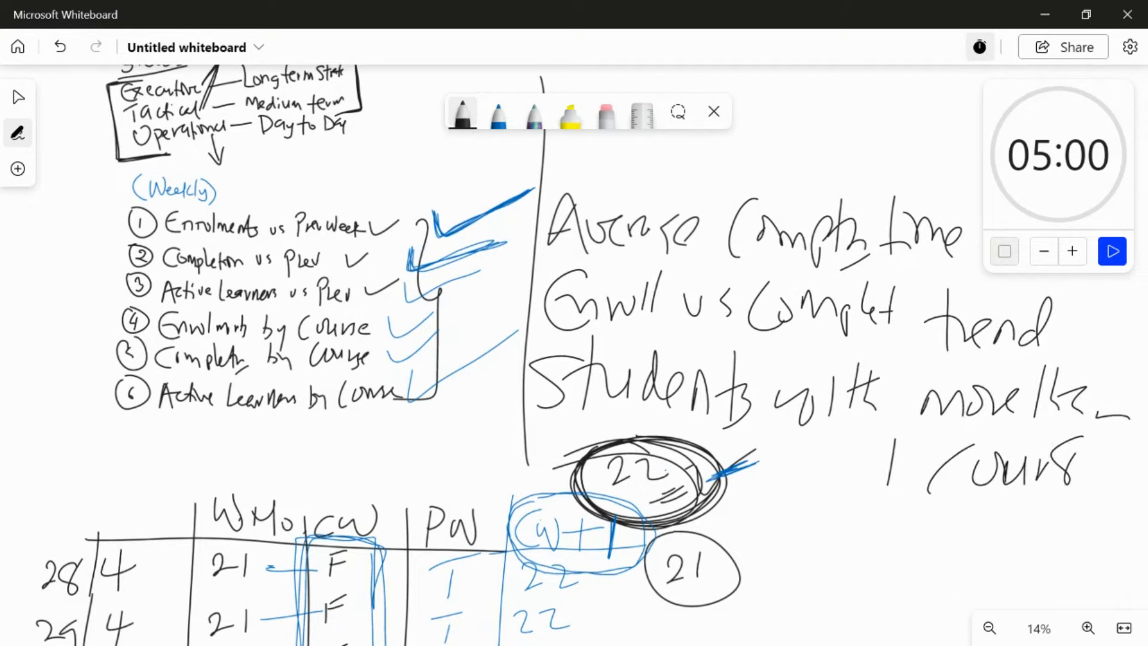
mouse_move(1083, 432)
mouse_down()
mouse_move(1053, 466)
mouse_move(1068, 491)
mouse_up()
mouse_move(1077, 471)
mouse_down()
mouse_move(1101, 456)
mouse_move(1110, 483)
mouse_up()
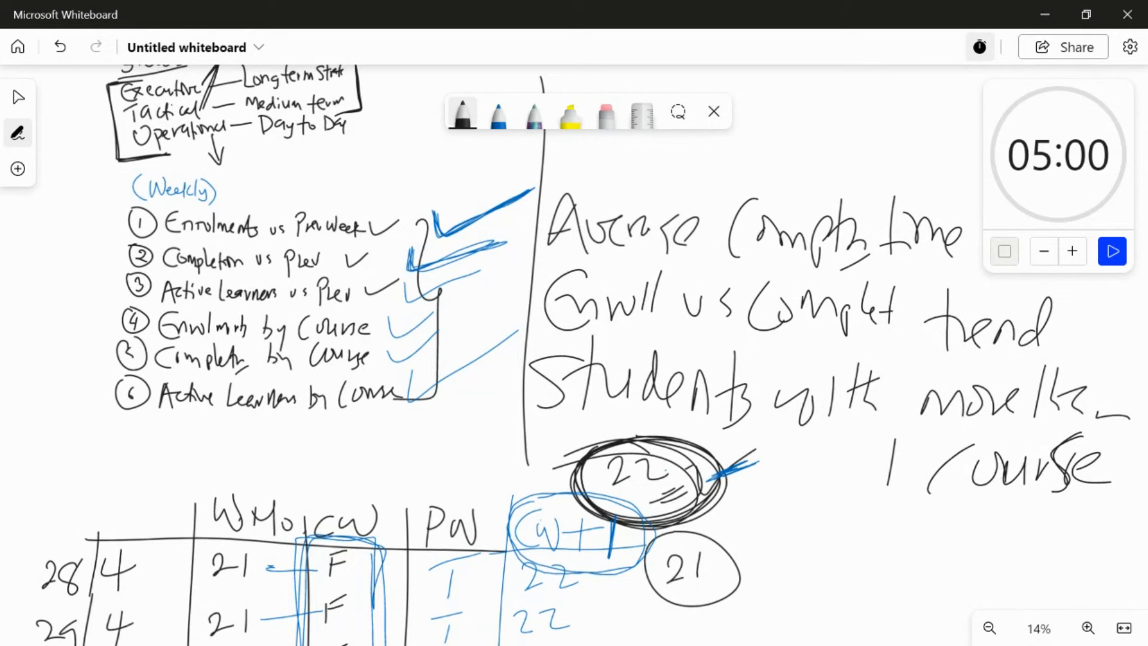
- Tick the average completion time entry in black and circle it and the students with more than 1 course entry in blue
key(alt+Tab)
key(alt+shift+Tab)
drag(849, 162, 974, 110)
click(498, 114)
mouse_move(638, 160)
mouse_down()
mouse_move(652, 286)
mouse_move(981, 192)
mouse_move(520, 197)
mouse_up()
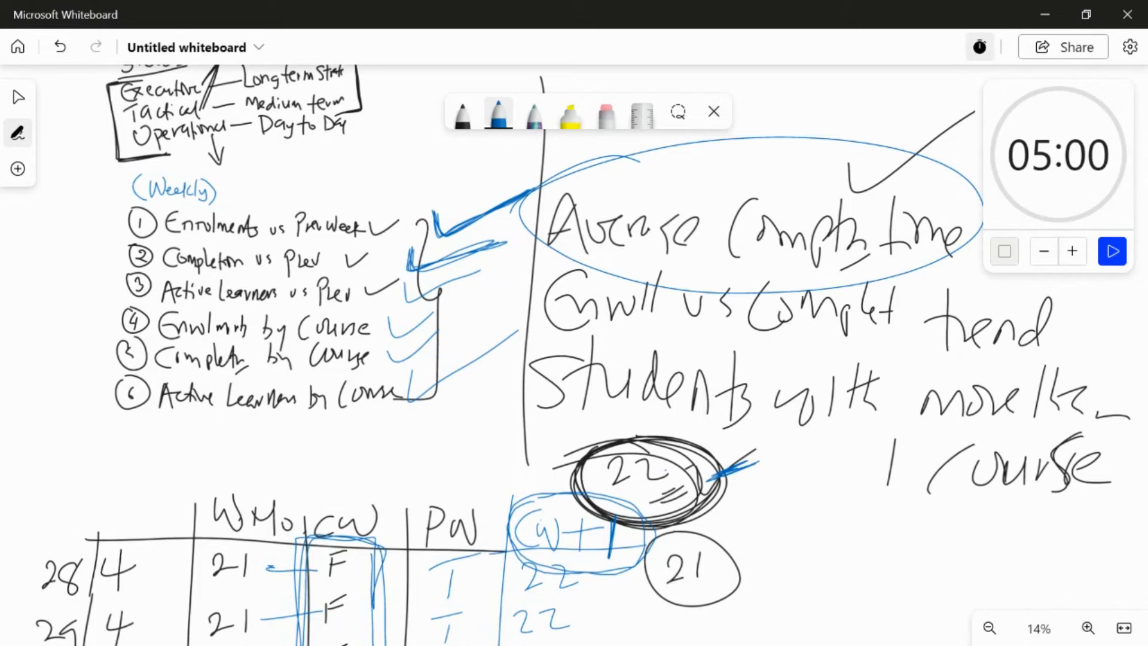
mouse_move(584, 319)
mouse_down()
mouse_move(593, 419)
mouse_move(913, 507)
mouse_move(1130, 421)
mouse_move(927, 346)
mouse_move(608, 326)
mouse_move(496, 371)
mouse_move(584, 411)
mouse_up()
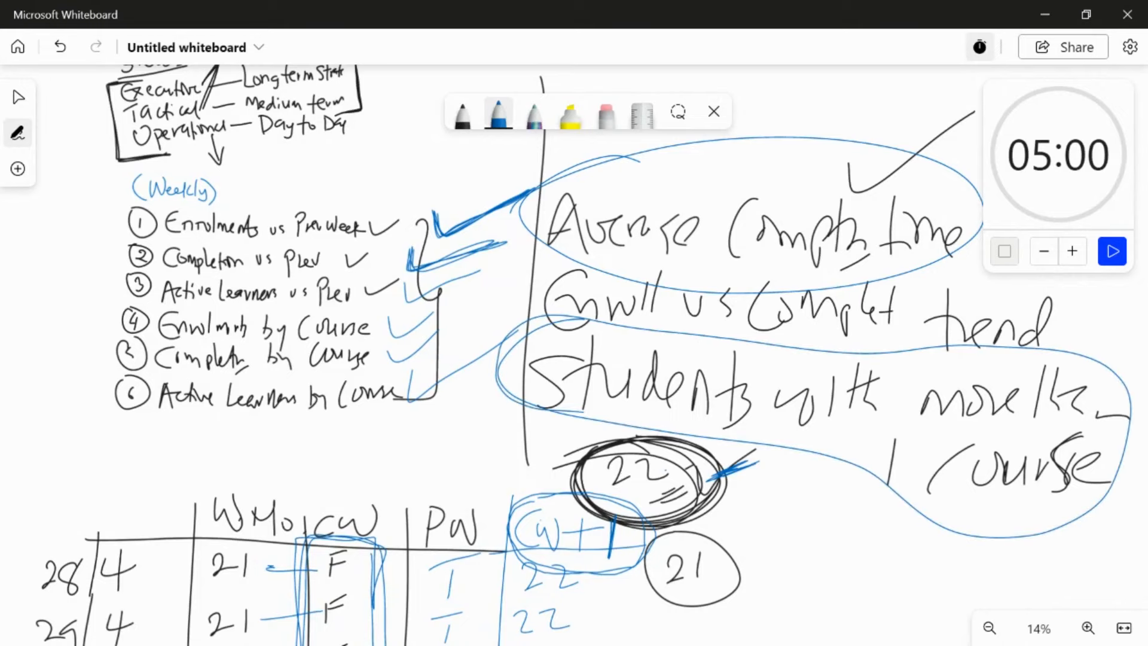
- Switch to Power BI Desktop, show the Enrollments table data and clear the filter on items.completed
key(alt+Tab)
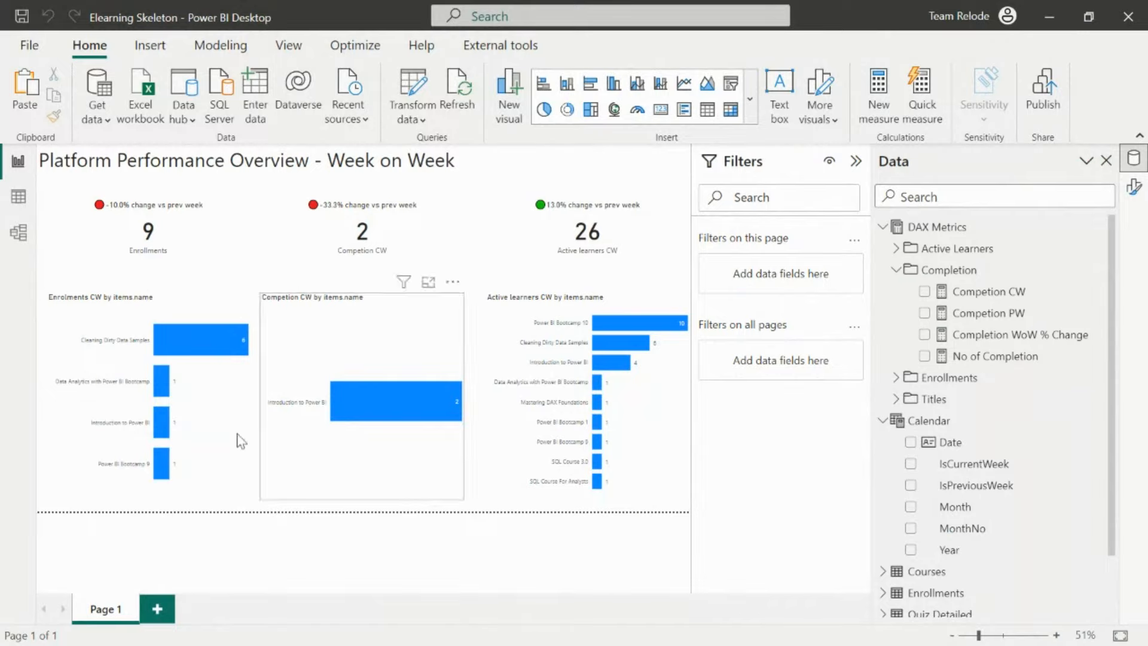
click(19, 198)
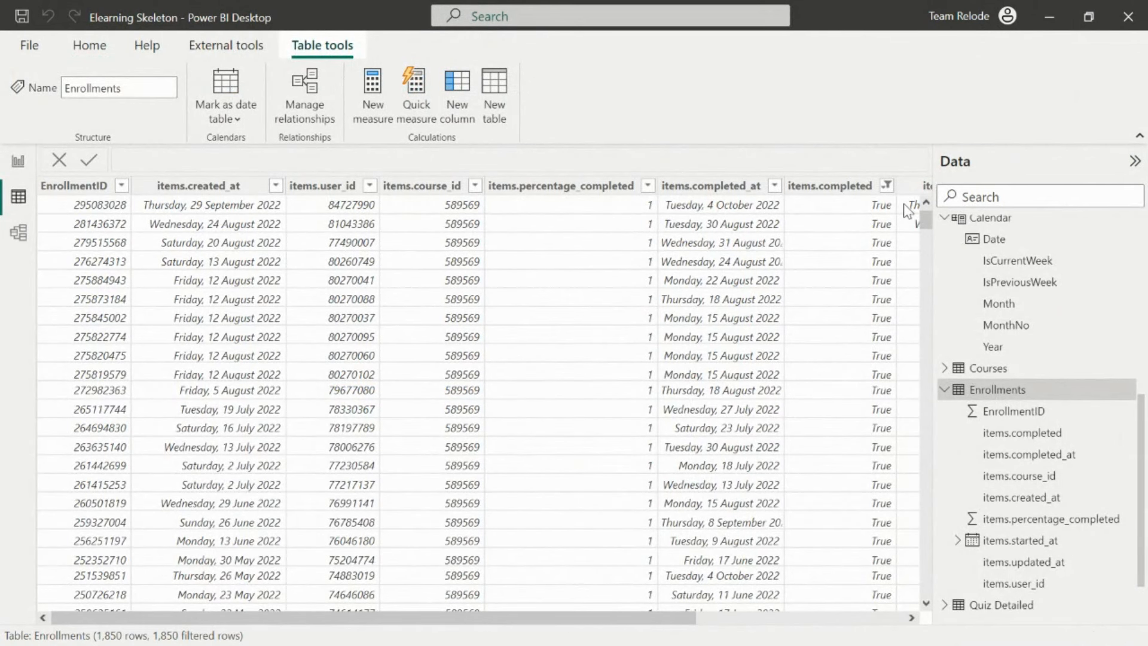
click(886, 185)
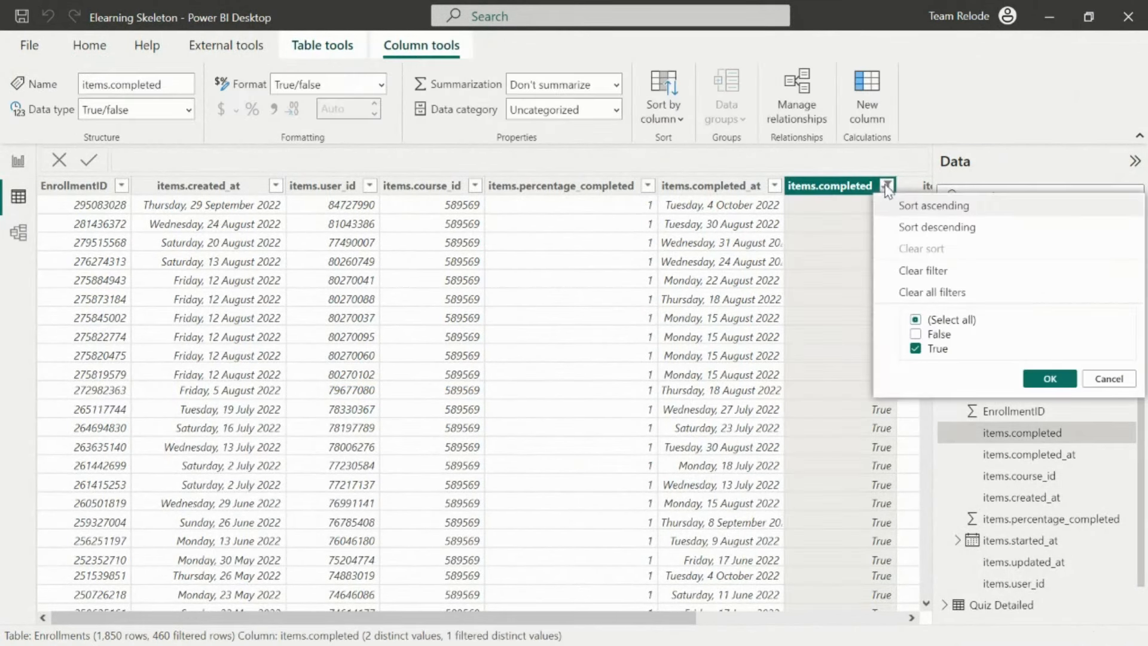
click(920, 272)
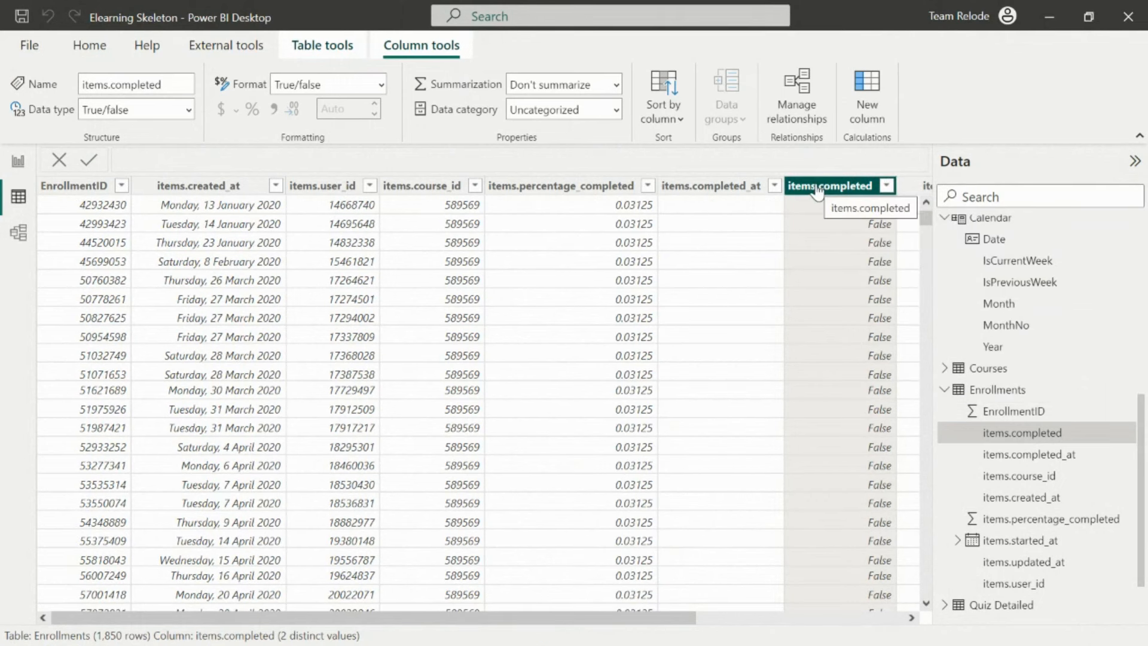
- Filter the items.completed column to True only and bring the items.started_at and items.updated_at columns into view
click(887, 186)
click(915, 334)
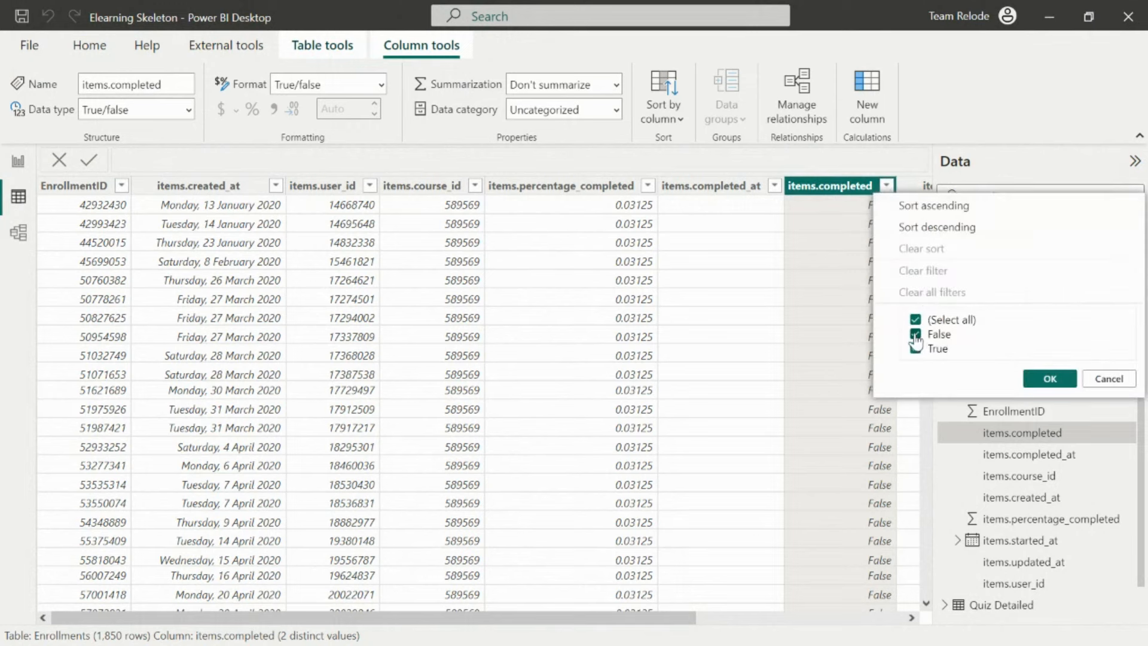
click(1050, 379)
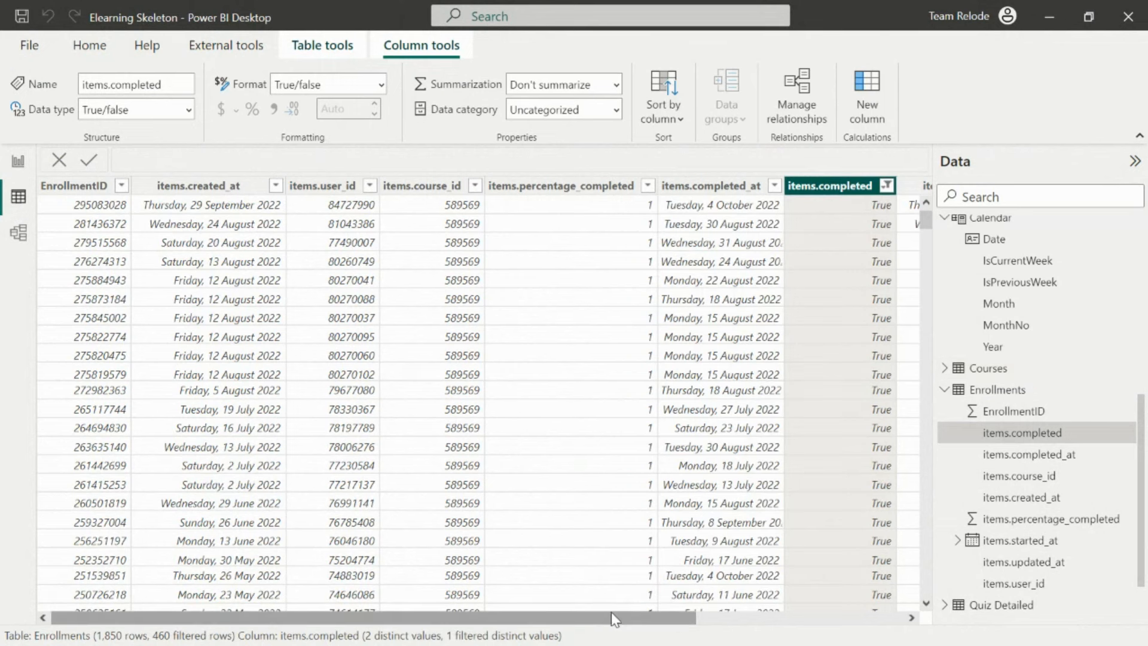
drag(608, 622, 846, 621)
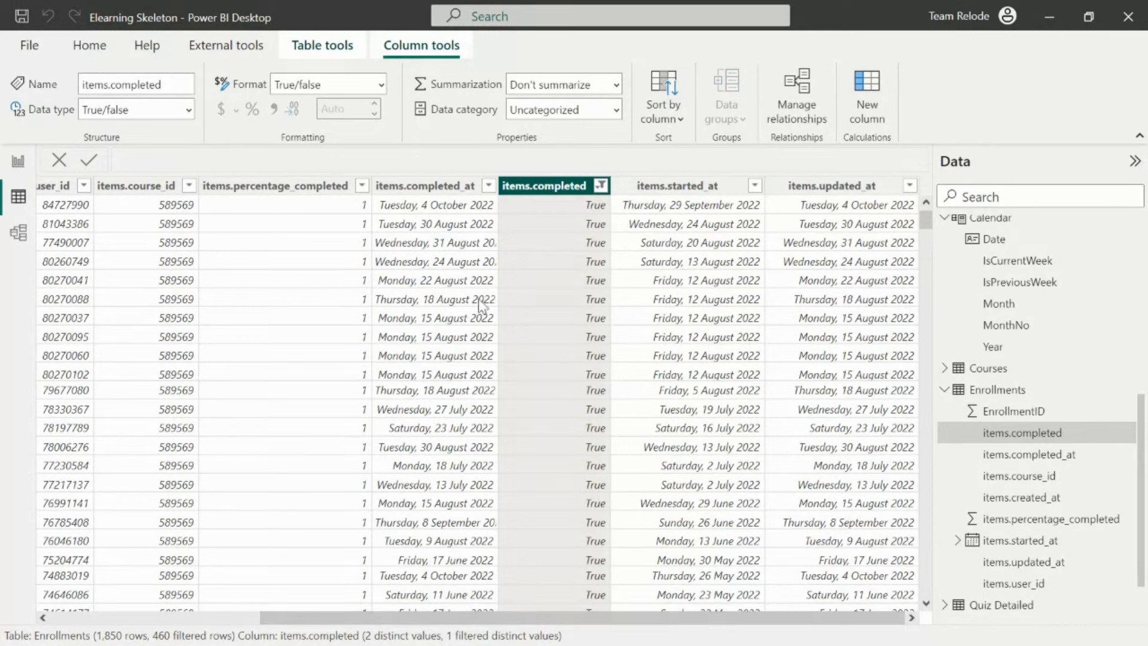
- Compare the items.completed_at dates with the items.started_at dates for the completed enrollments in the first few rows
click(452, 190)
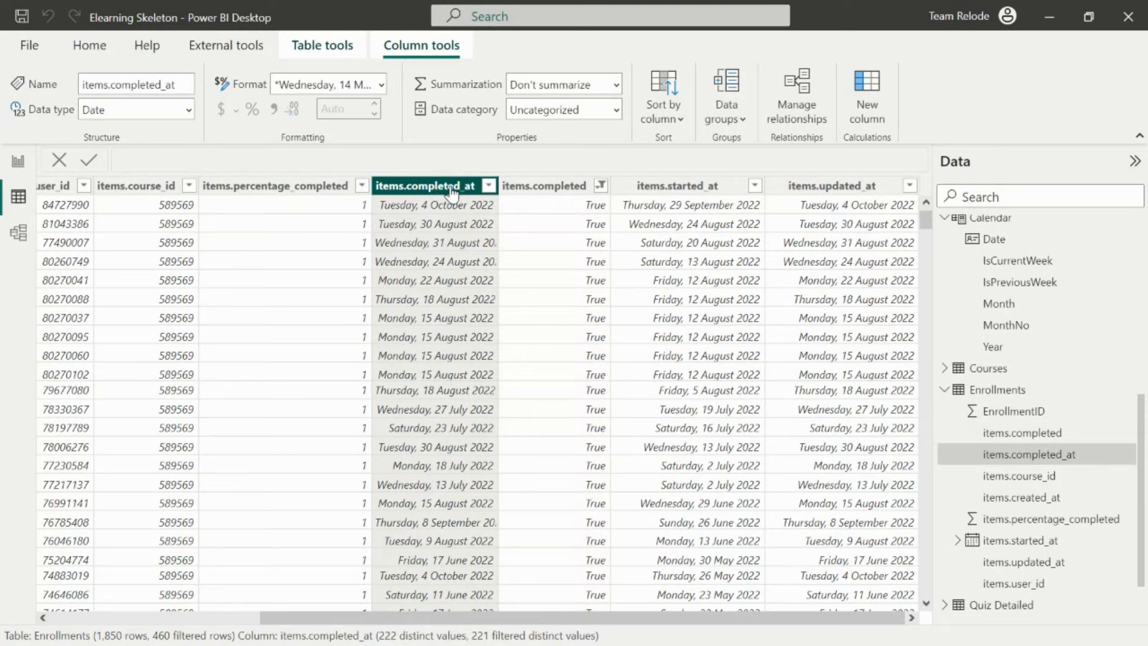
click(709, 190)
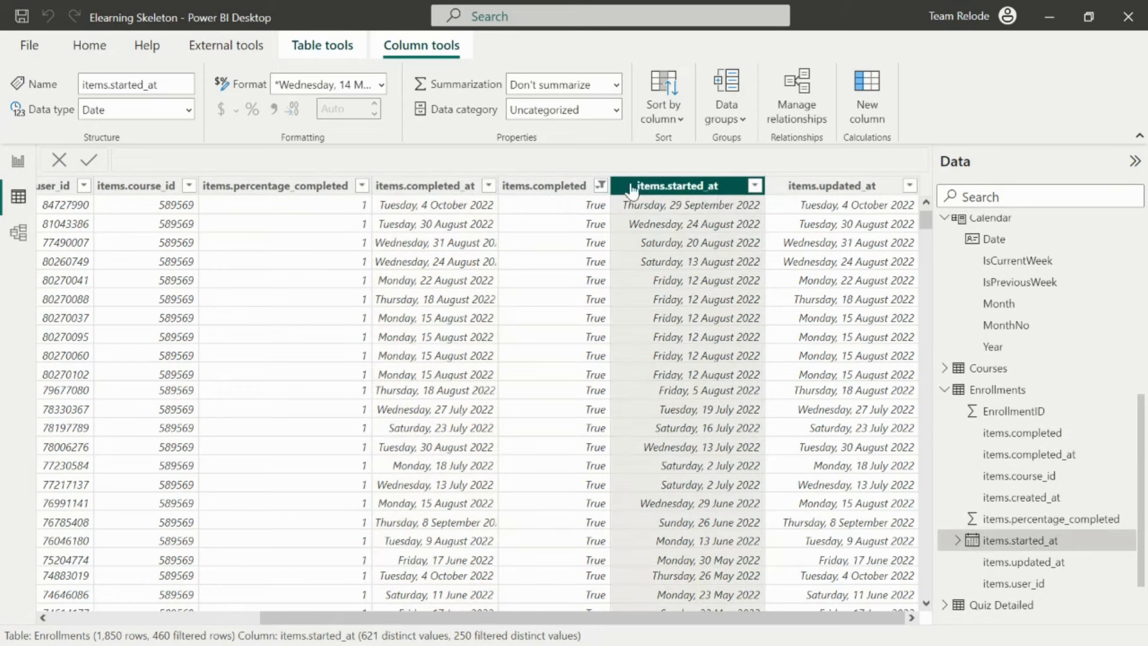
click(427, 190)
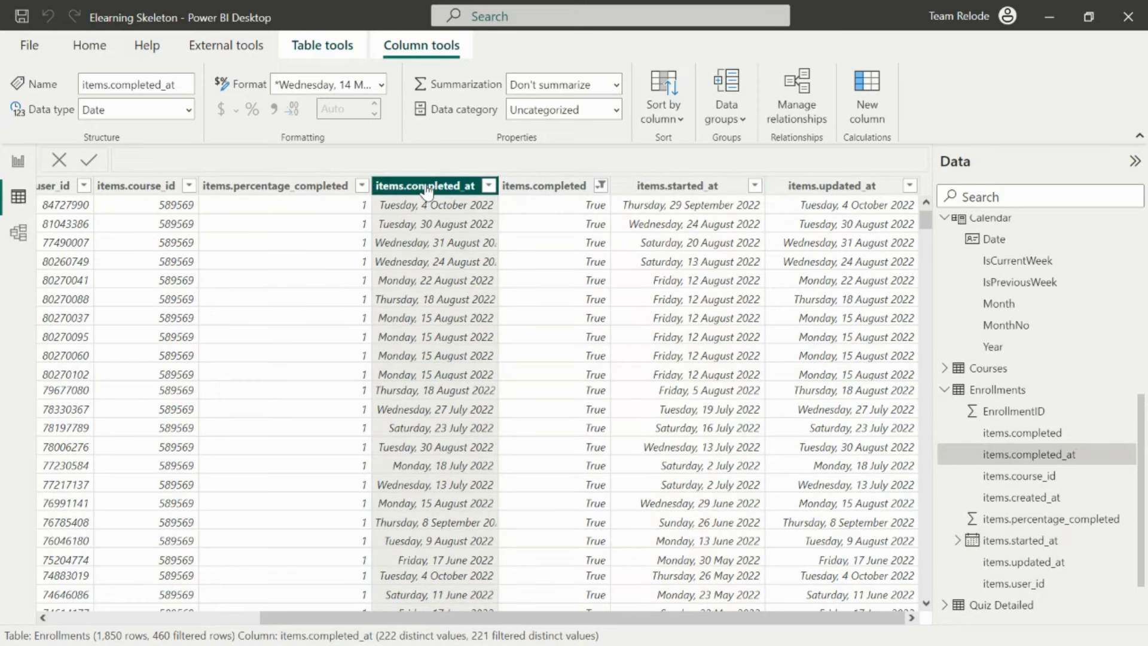
click(719, 191)
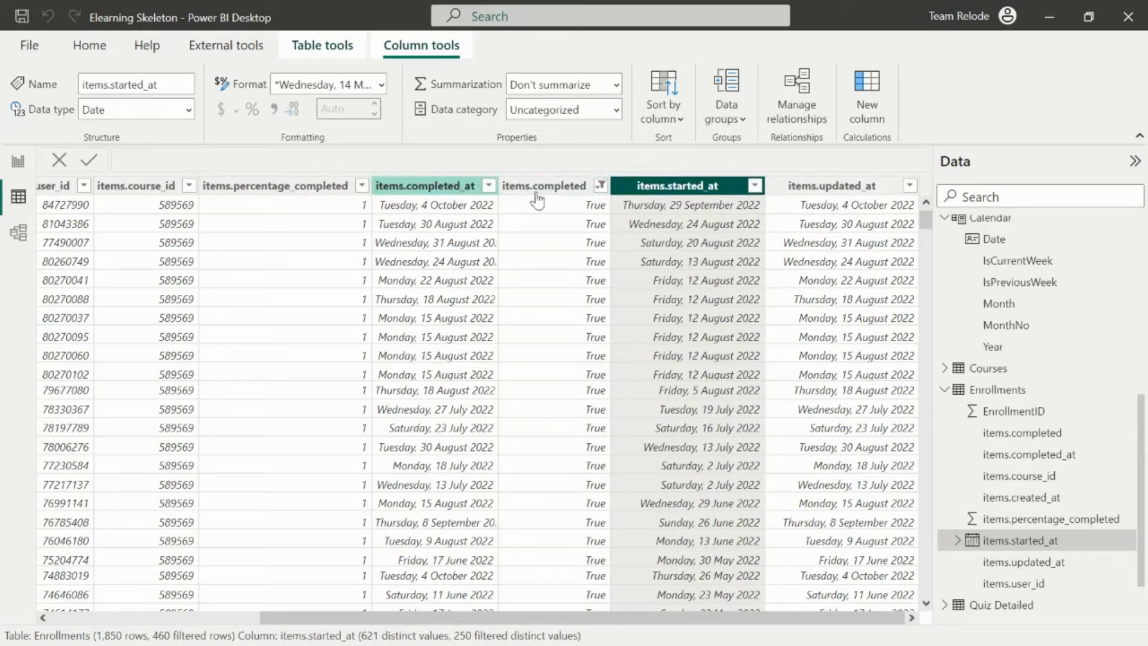
click(410, 191)
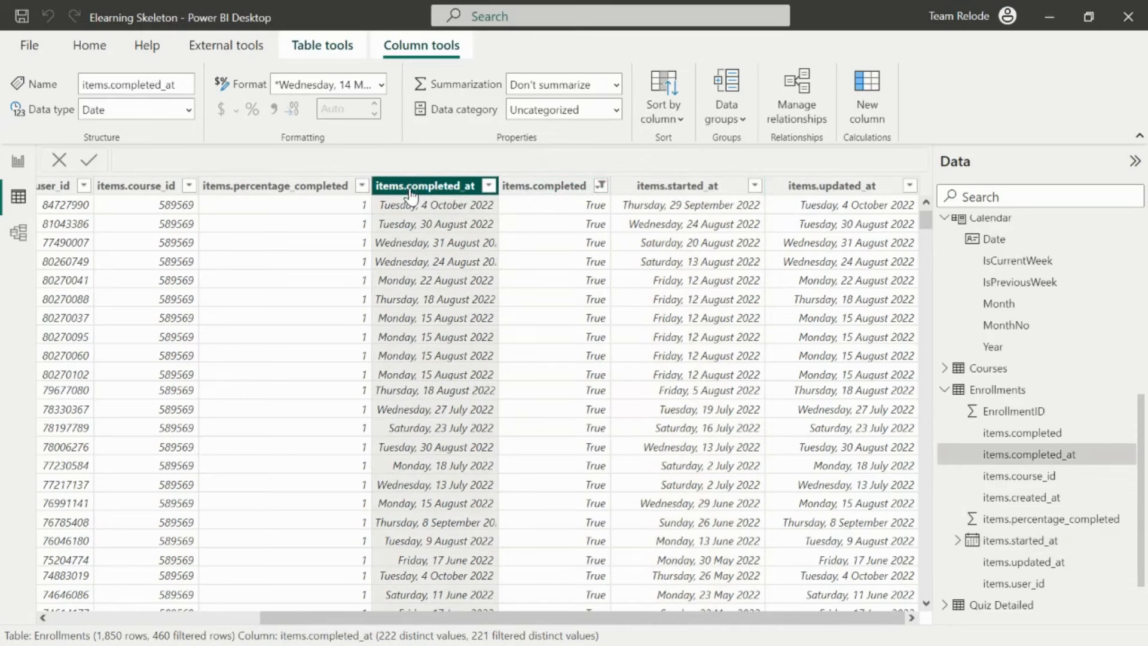
click(692, 195)
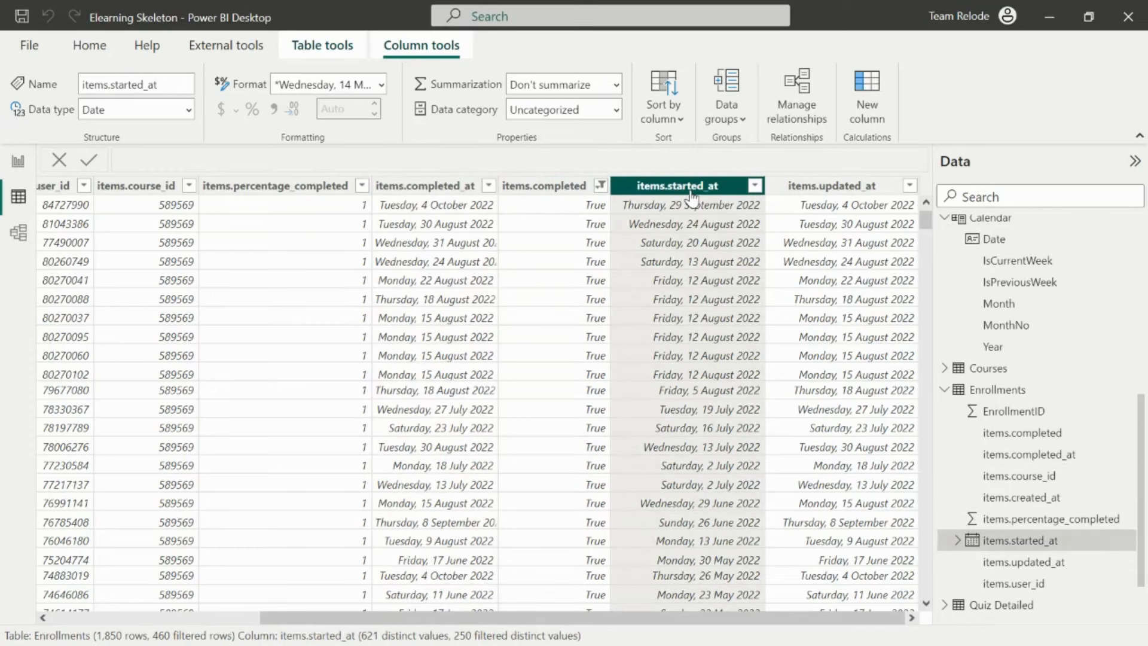
click(458, 199)
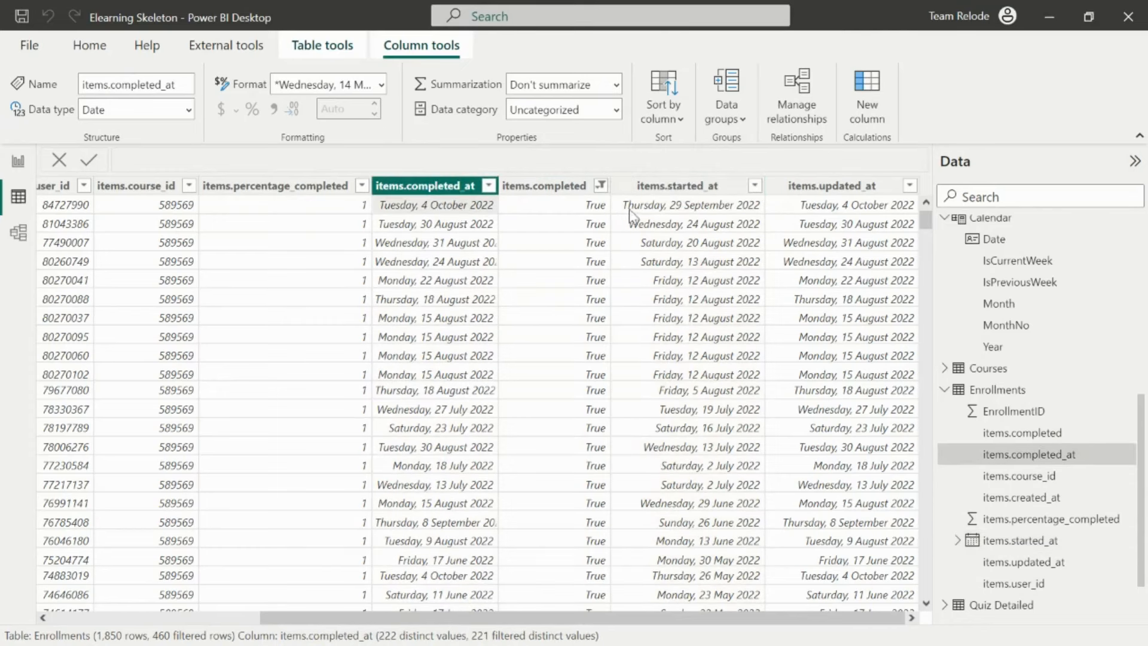
click(682, 210)
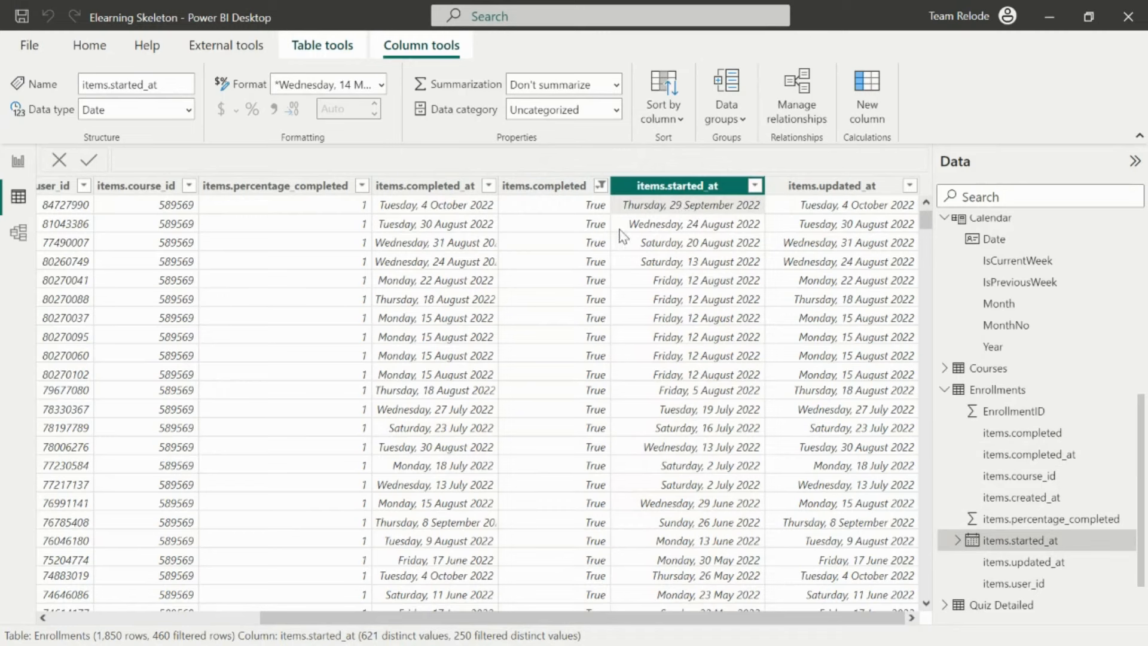
click(465, 223)
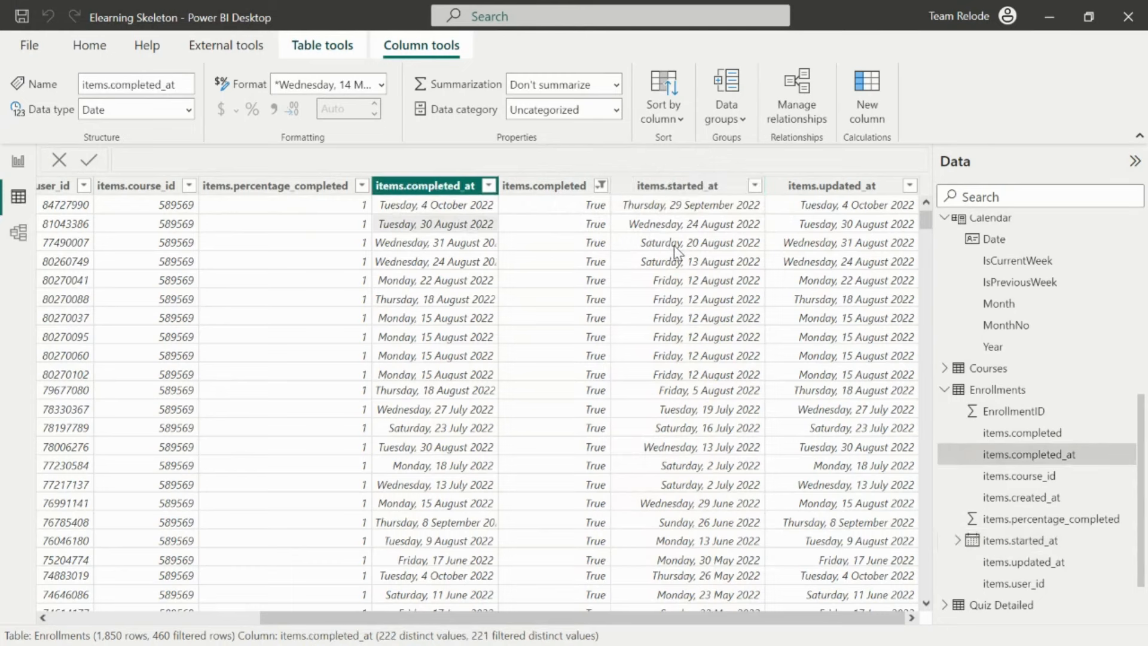
click(673, 245)
click(449, 246)
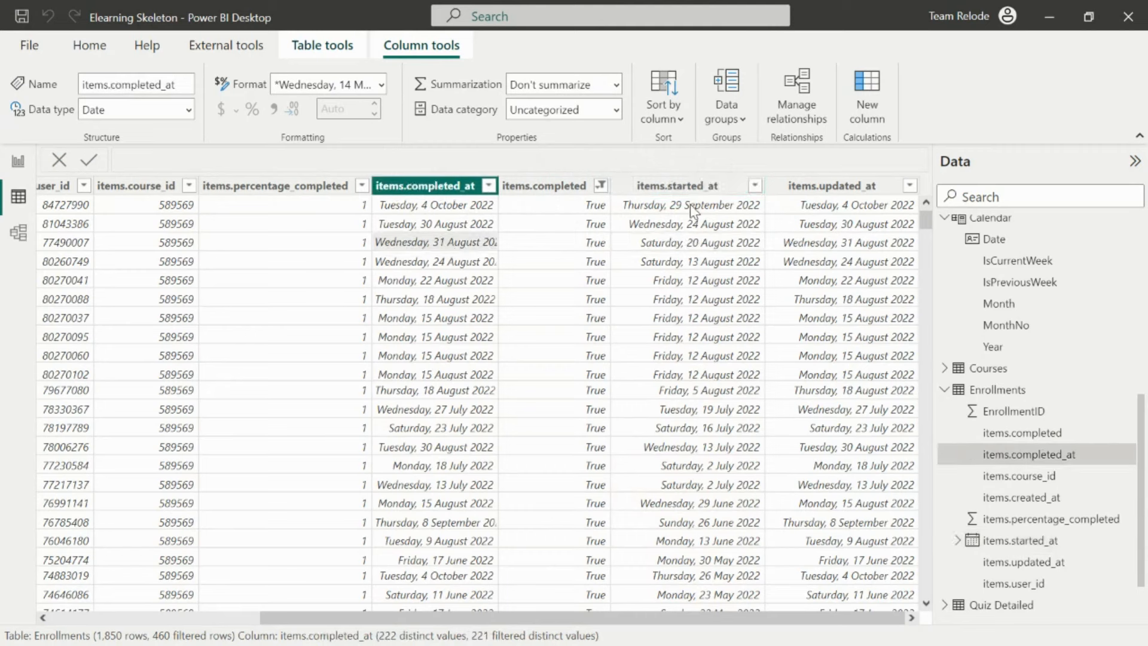
click(691, 187)
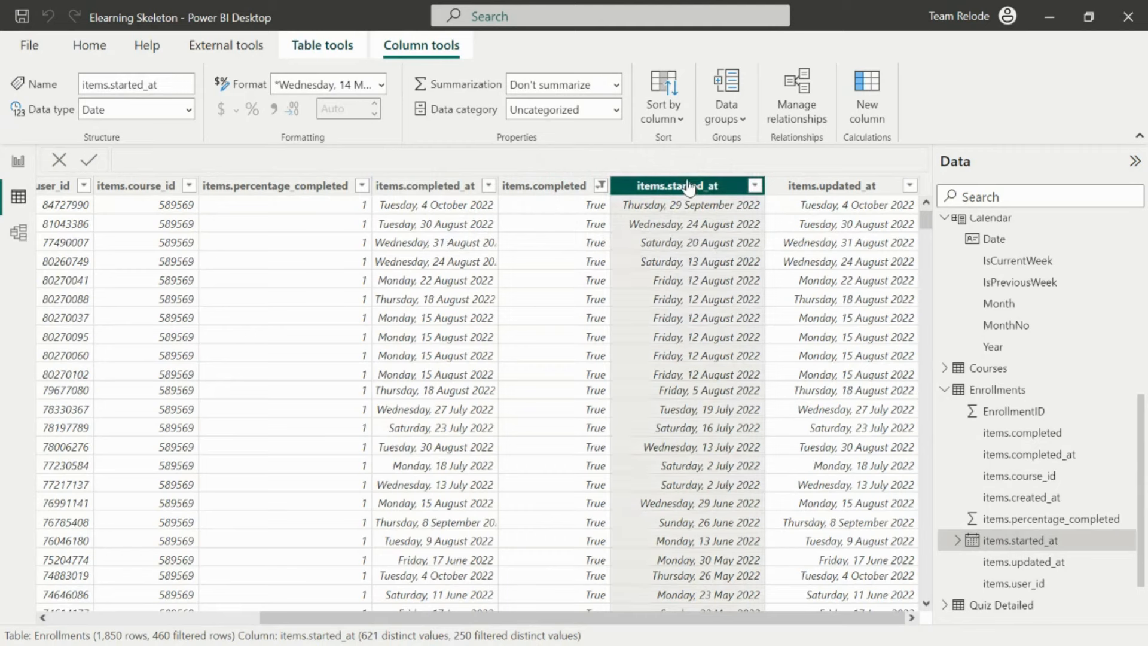
- Return to the report page and create a new measure named Avg Completion Time in the DAX Metrics table
click(19, 161)
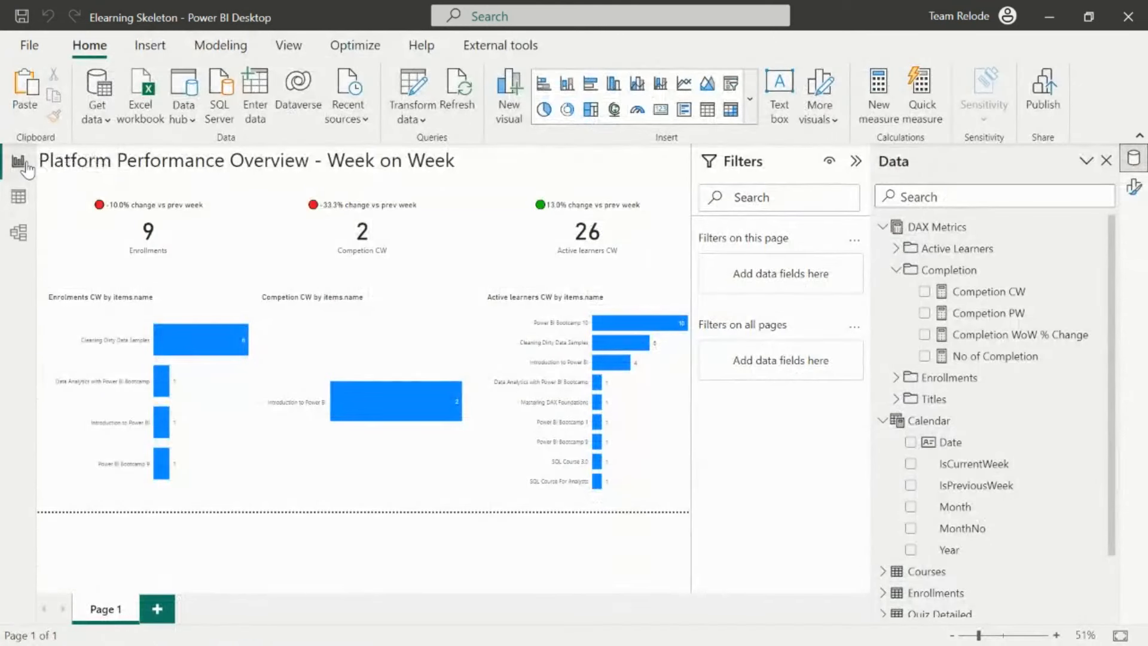
click(895, 270)
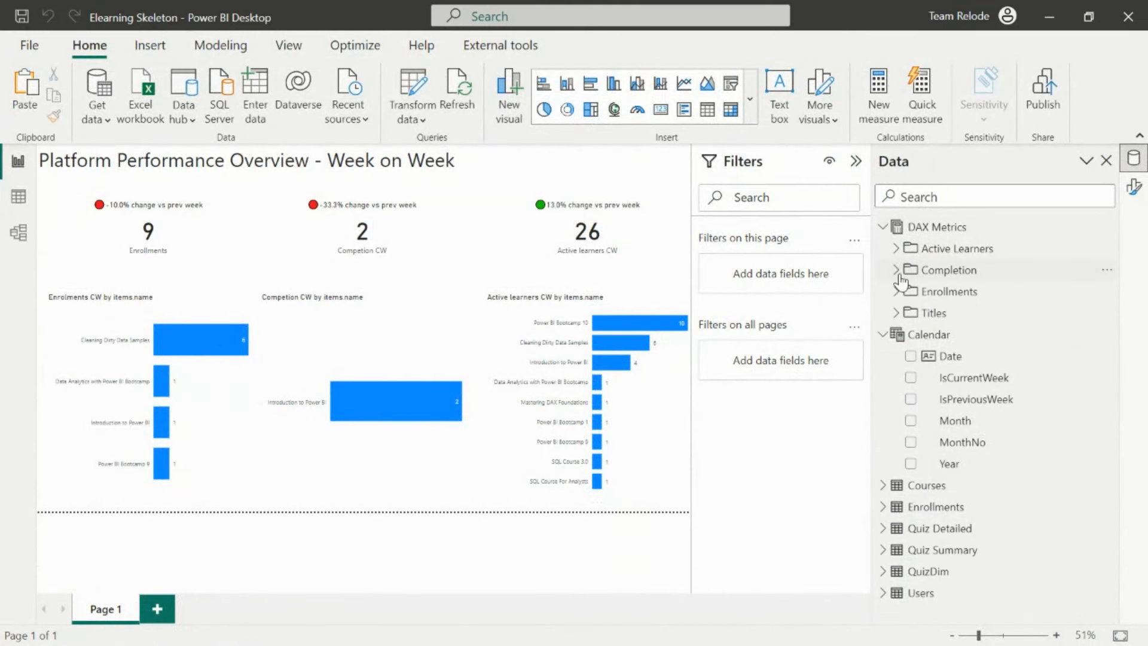
right_click(946, 233)
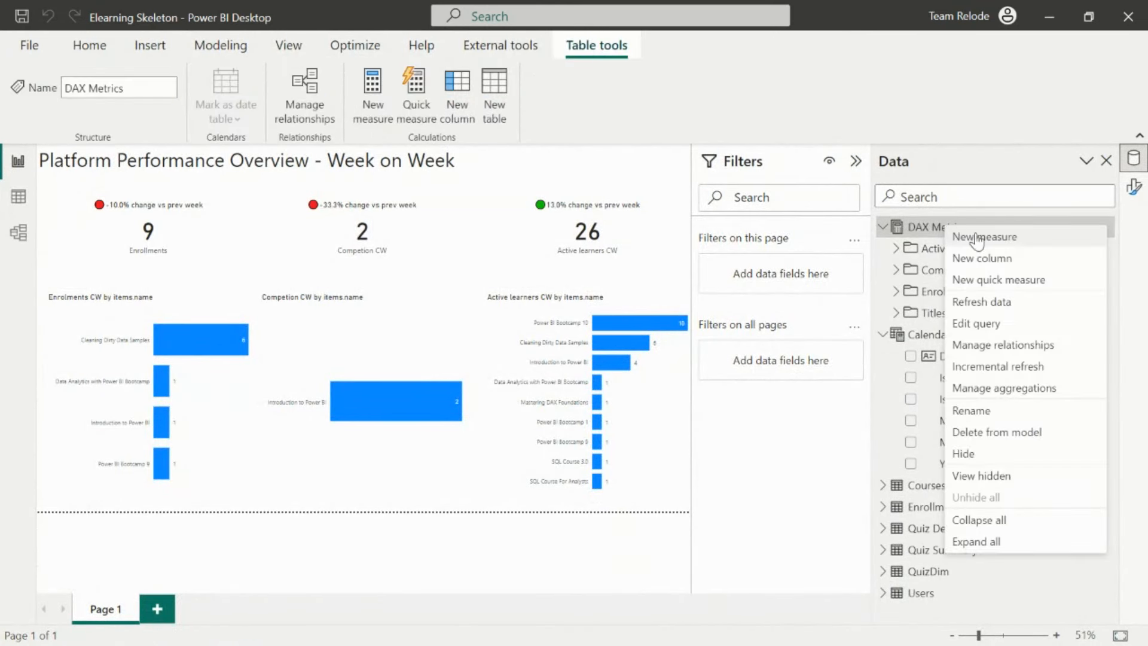
click(977, 238)
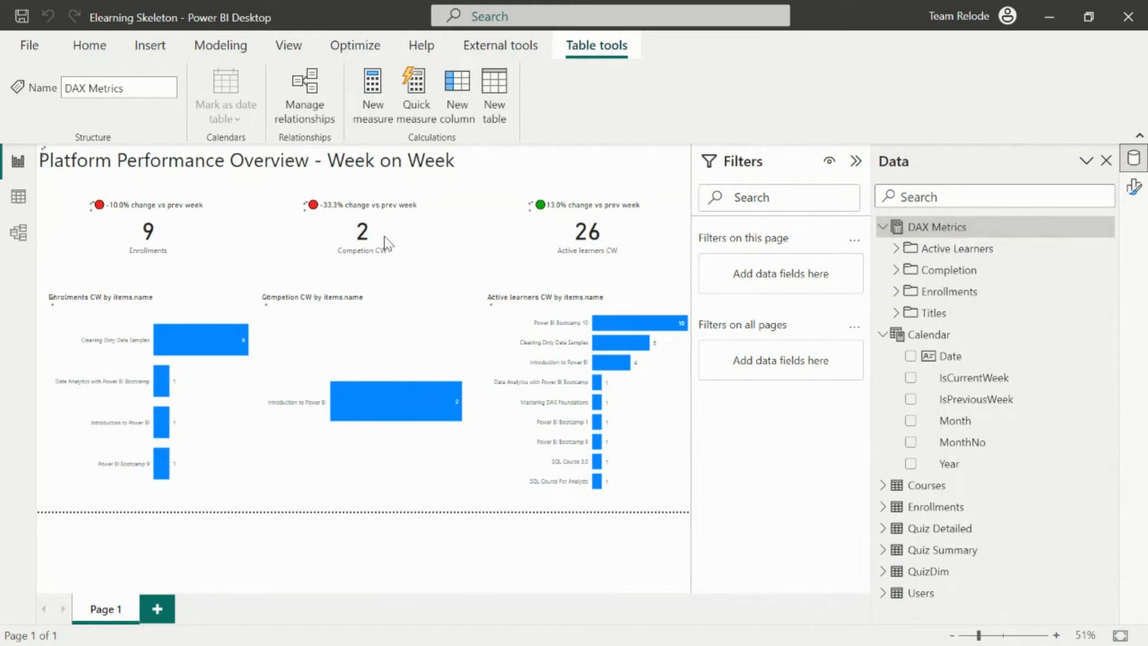
click(200, 159)
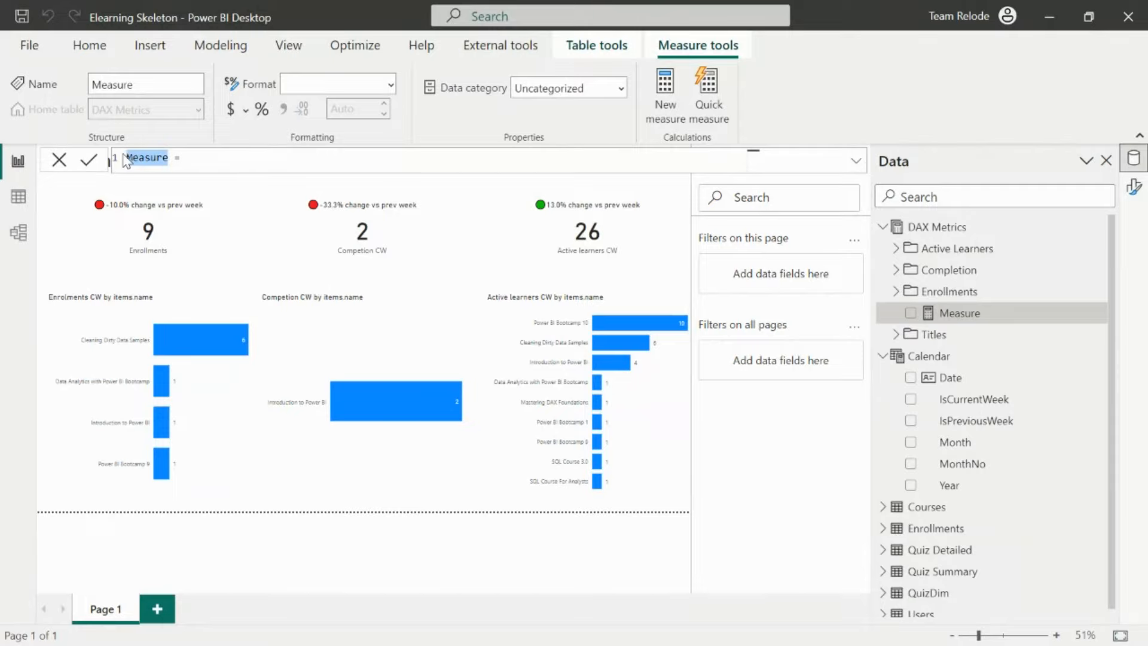
text(Avg Comple)
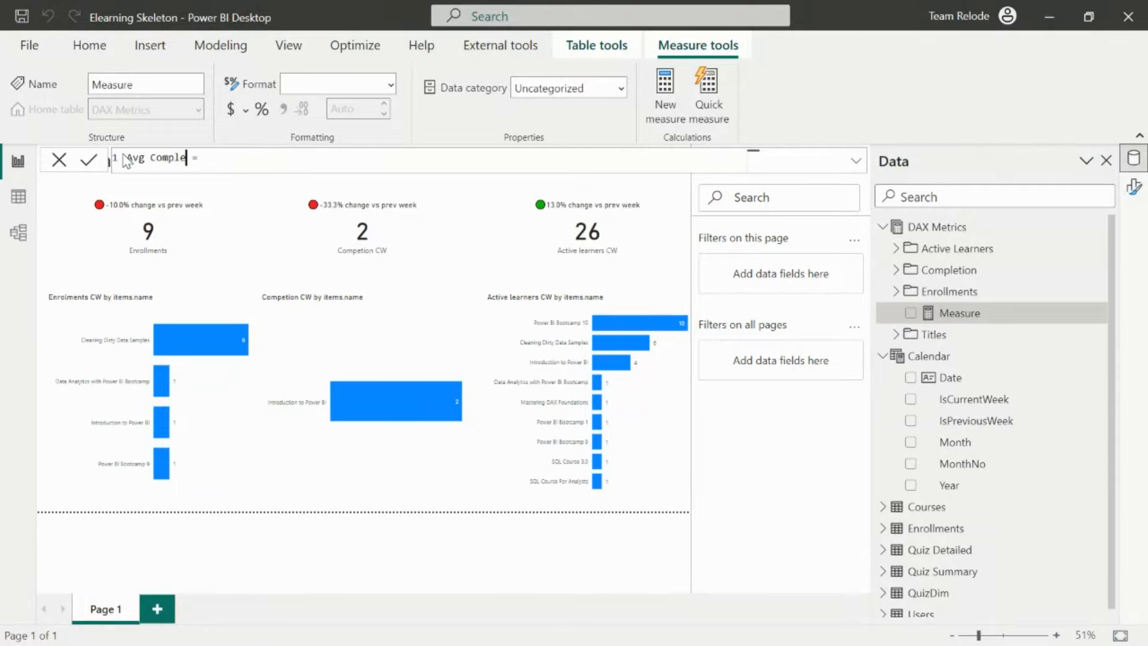
text(tion Time)
click(251, 159)
key(Return)
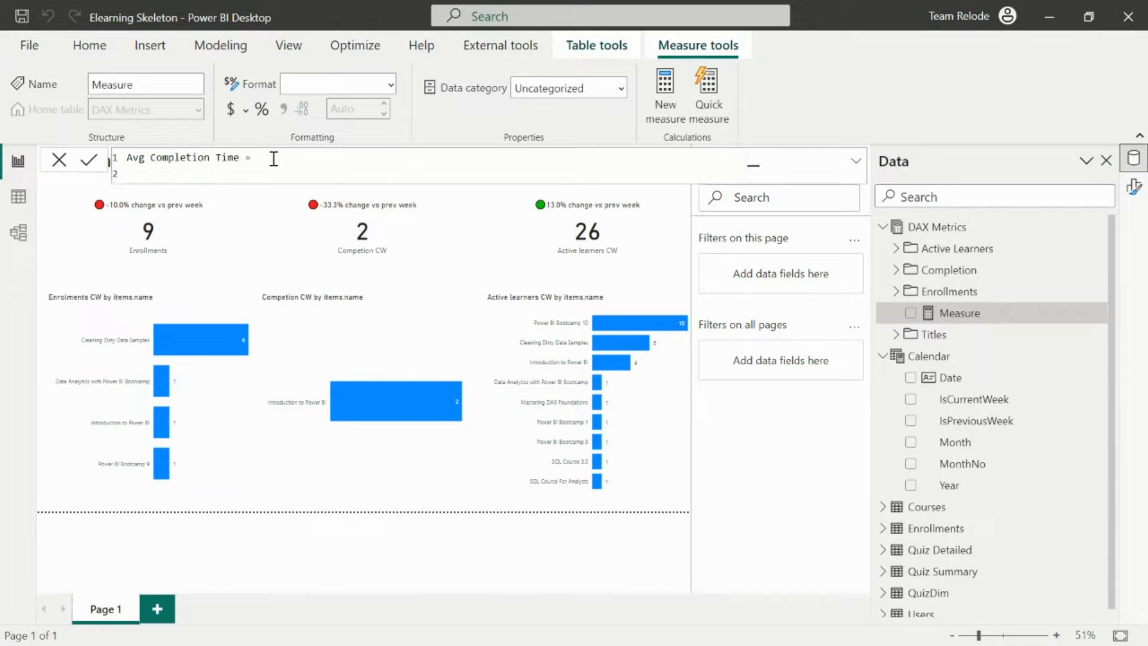
- Begin the measure's formula on its second line with the AVERAGEX function
text(aver)
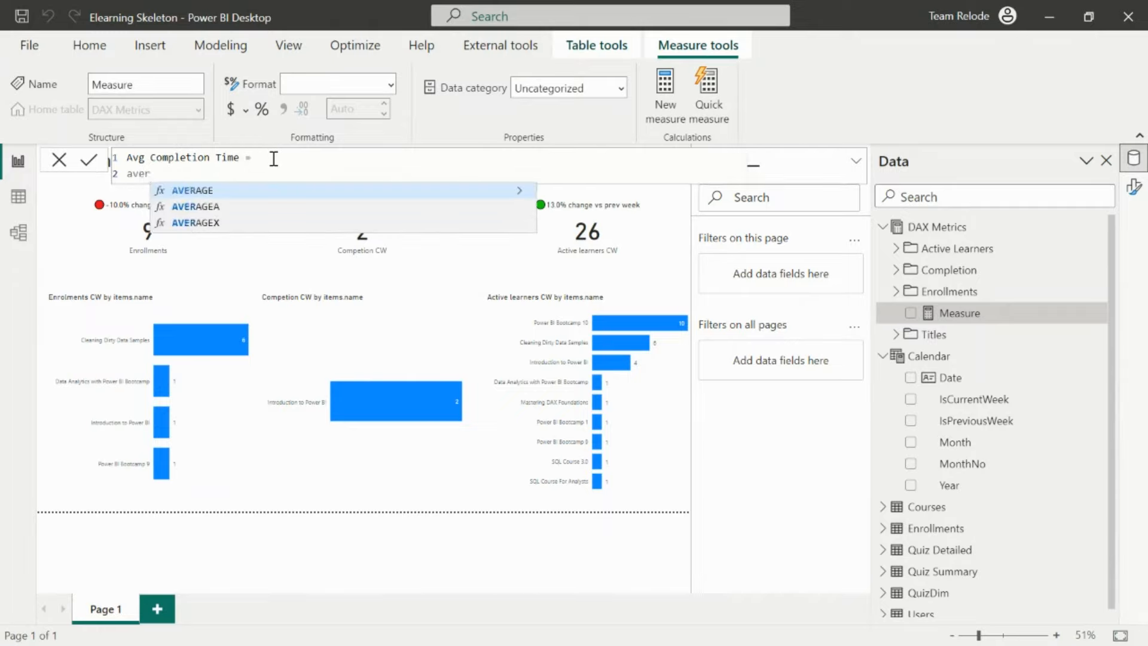
key(Down)
key(Down)
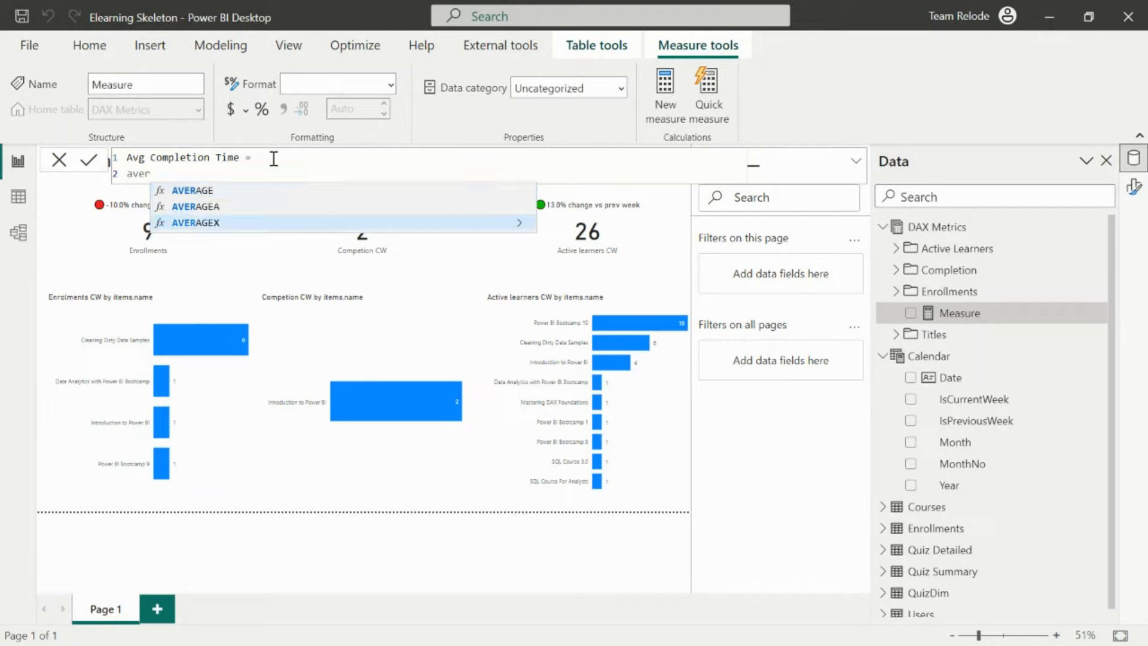
key(Tab)
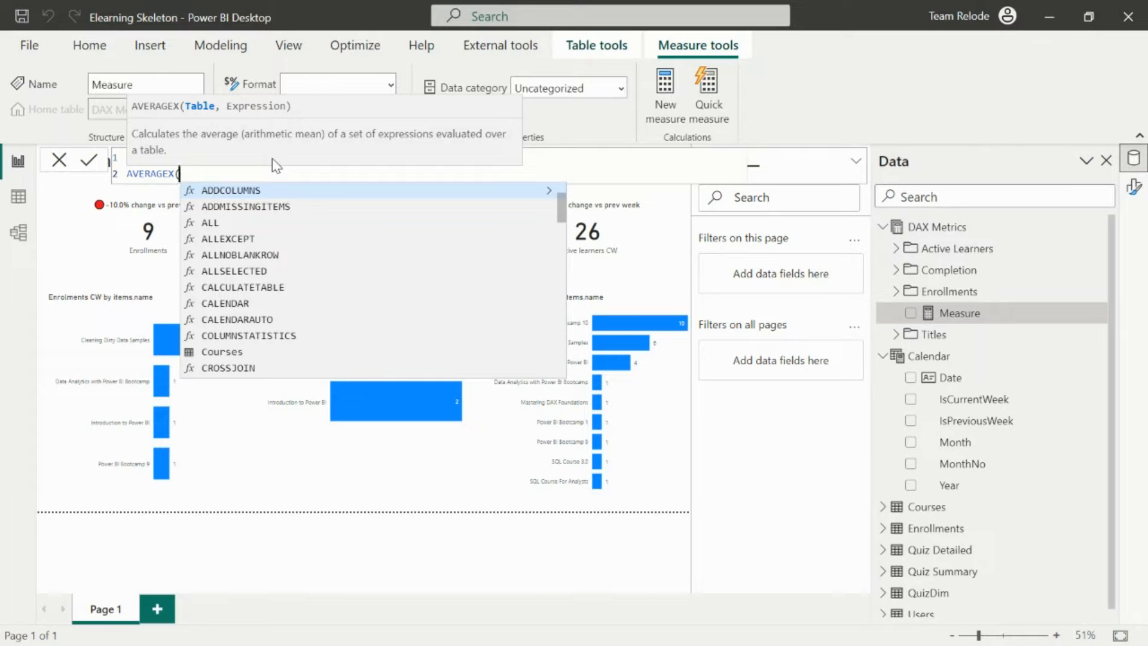
key(Escape)
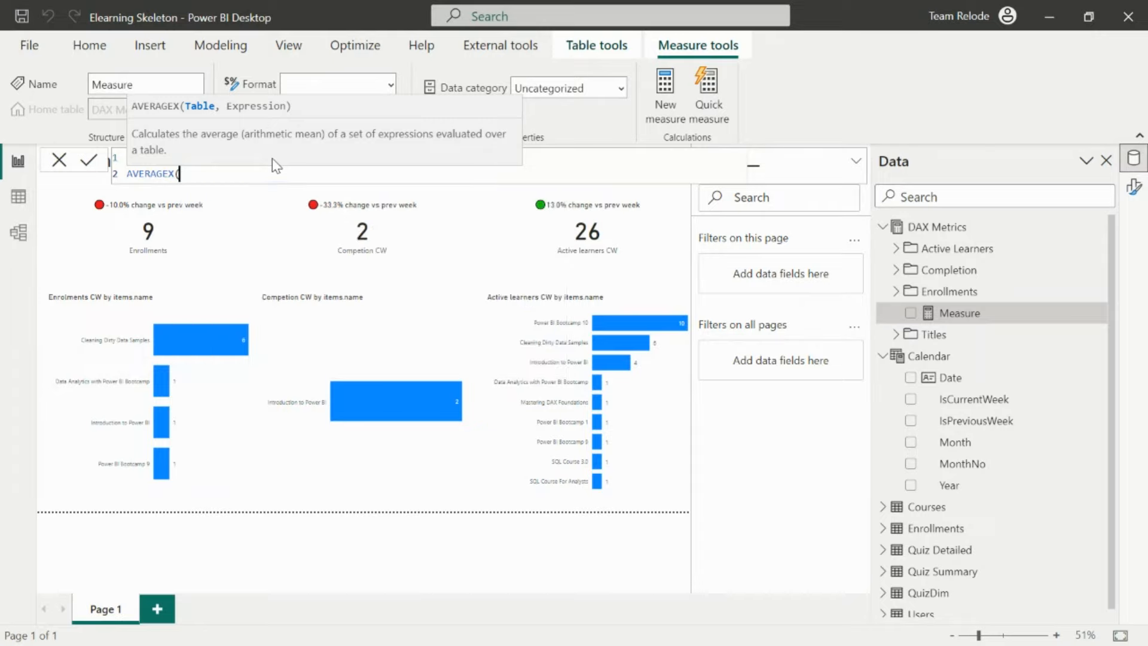
- Enter FILTER(Enrollments, Enrollments[items.completed] = TRUE()) on a new indented line as the table argument of AVERAGEX
key(shift+Return)
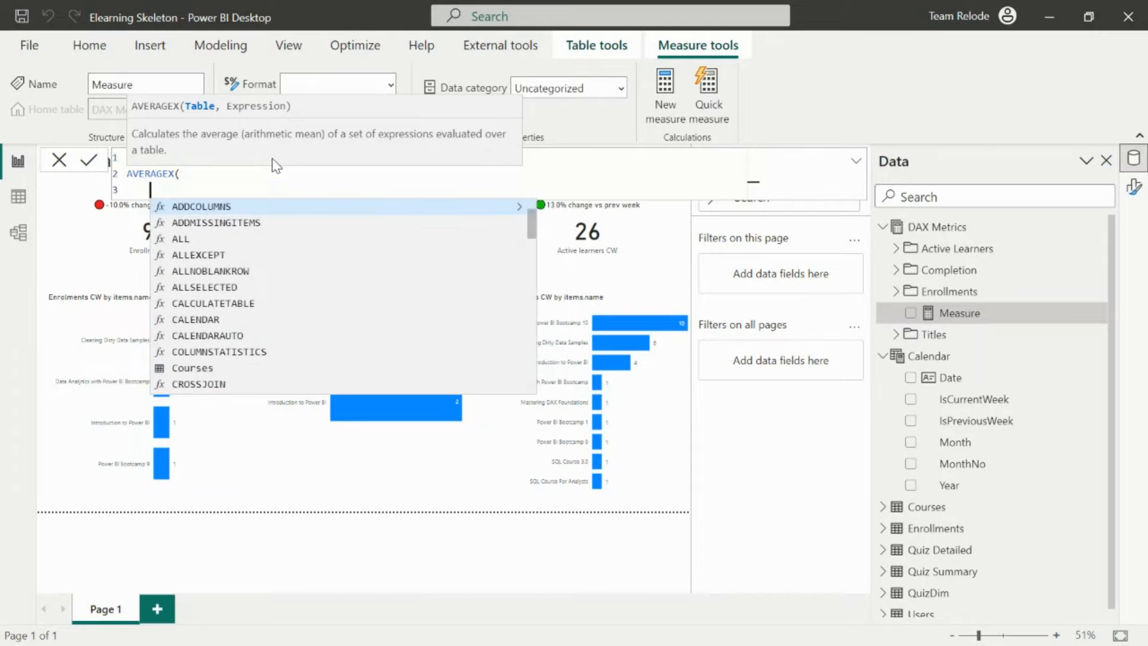
key(Escape)
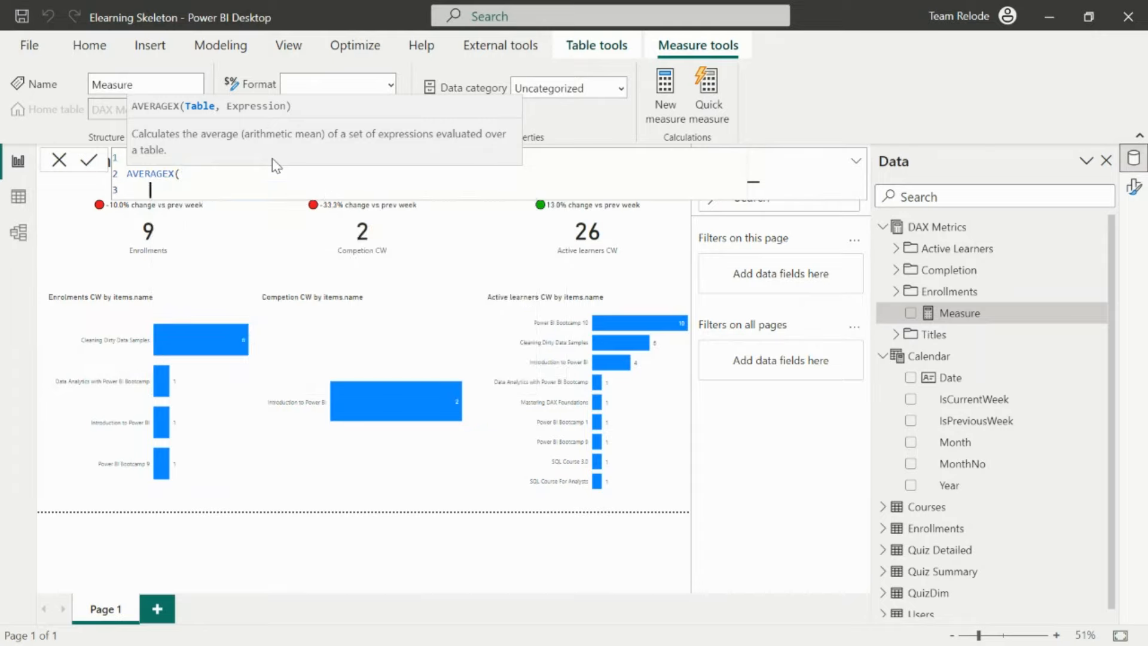
key(Tab)
text(FILTER(enr)
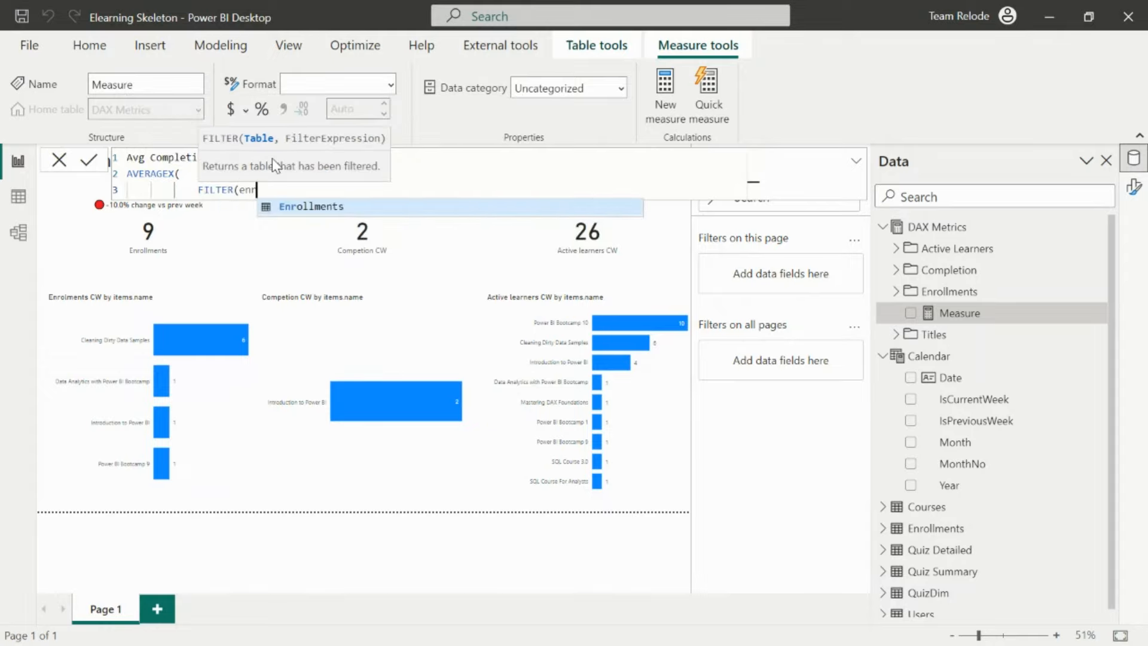
key(Tab)
text(, )
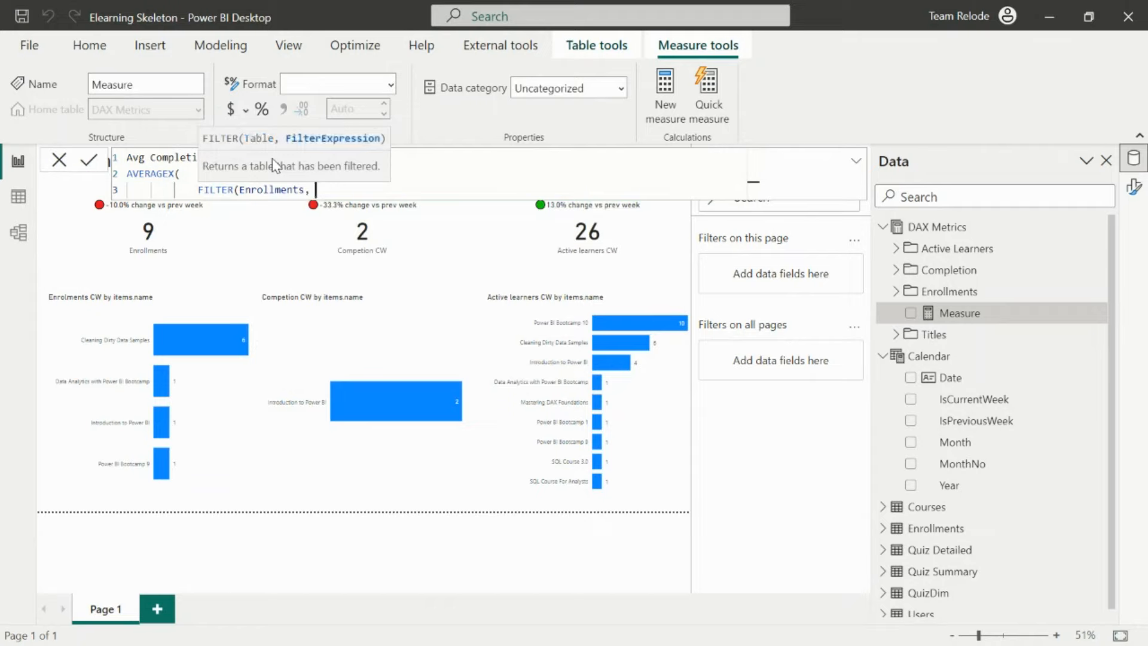
text(enro)
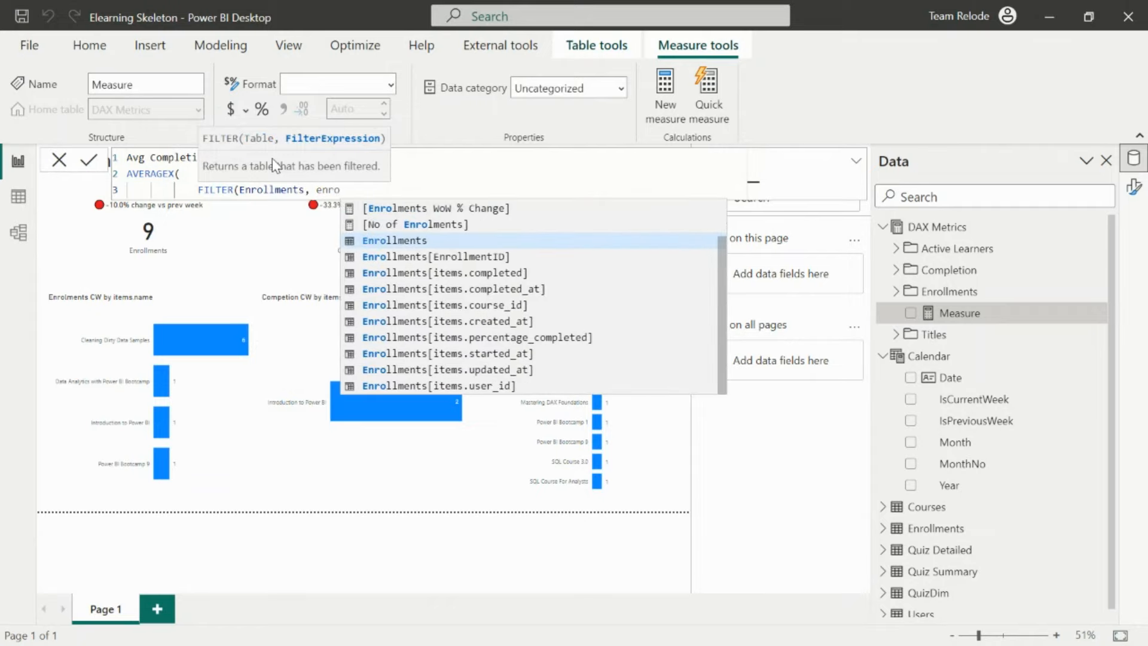
key(Down)
key(Down)
key(Down)
key(Down)
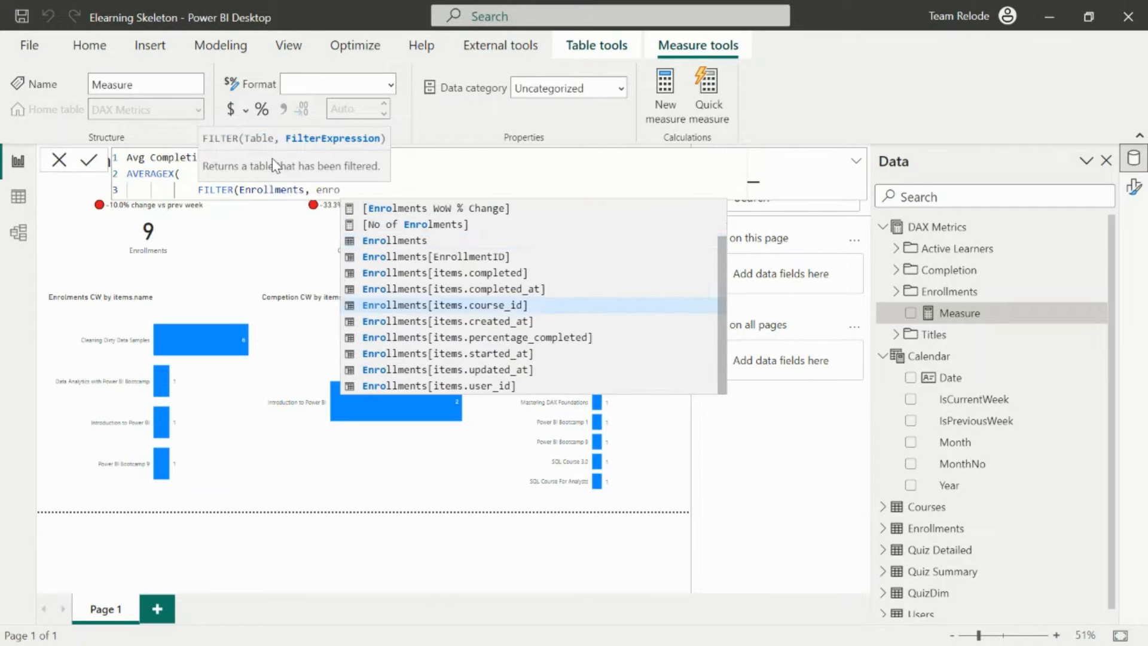
key(Up)
key(Up)
key(Tab)
text(= tru)
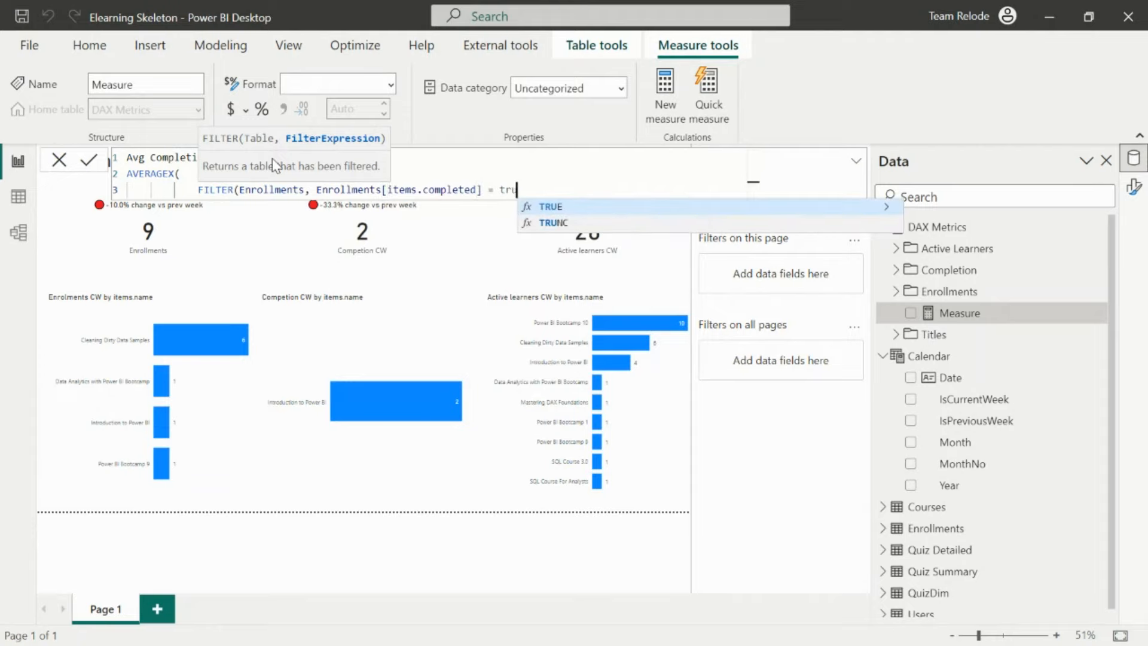
key(Tab)
text()))
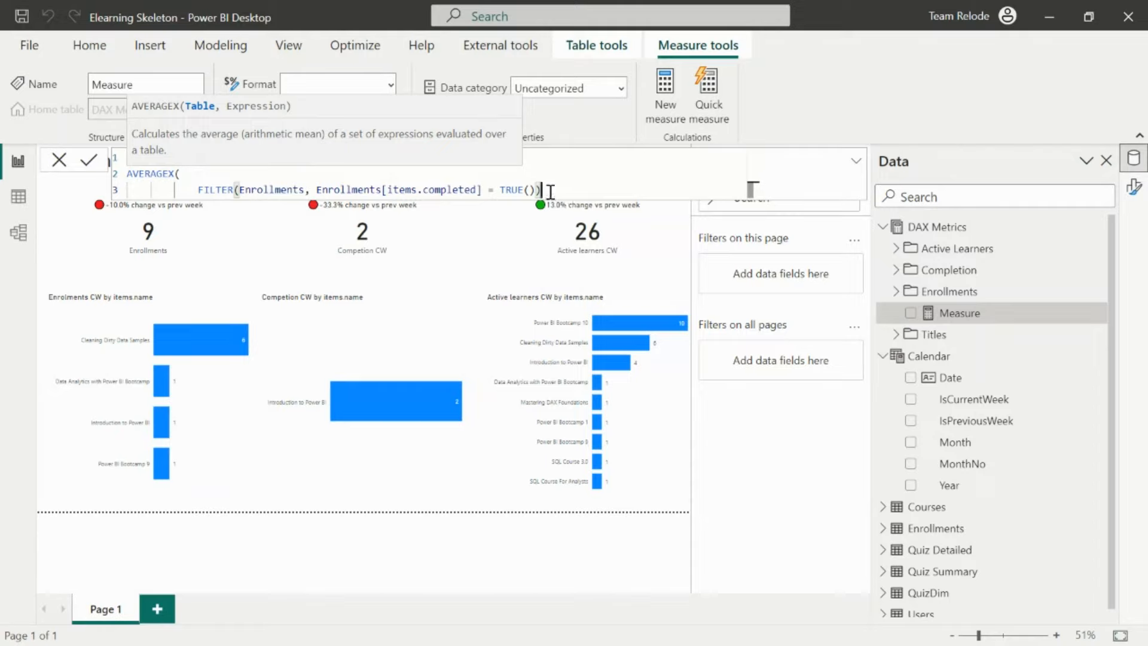
- Add Enrollments[items.completed_at] on a new line after the FILTER argument to begin AVERAGEX's expression argument
text(,)
key(shift+Return)
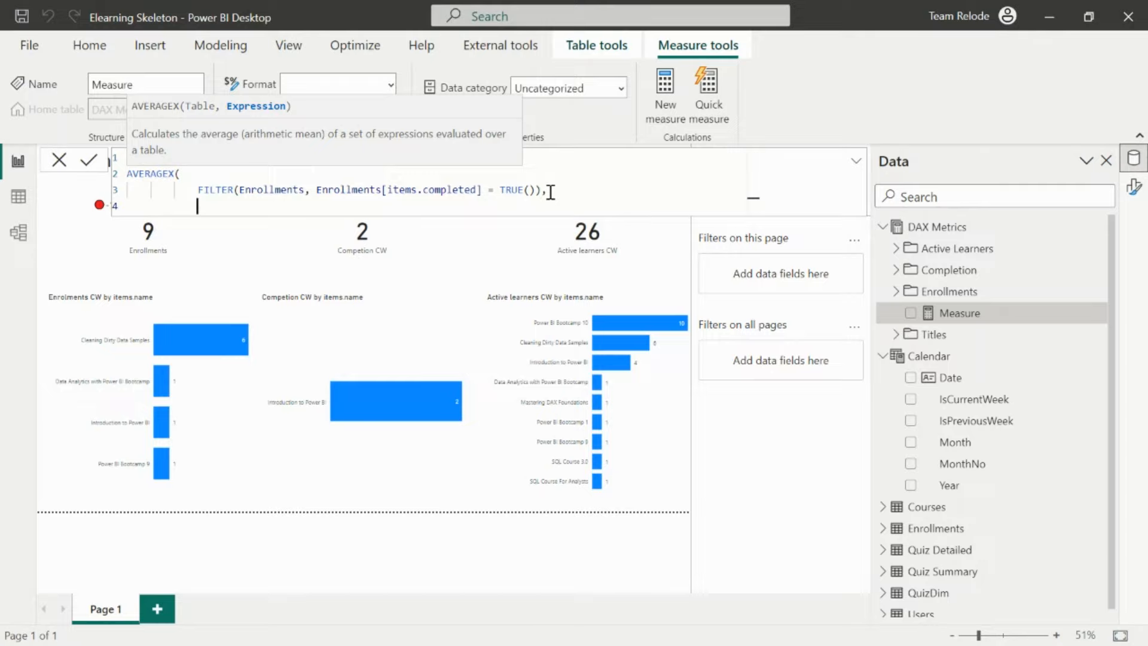
key(Tab)
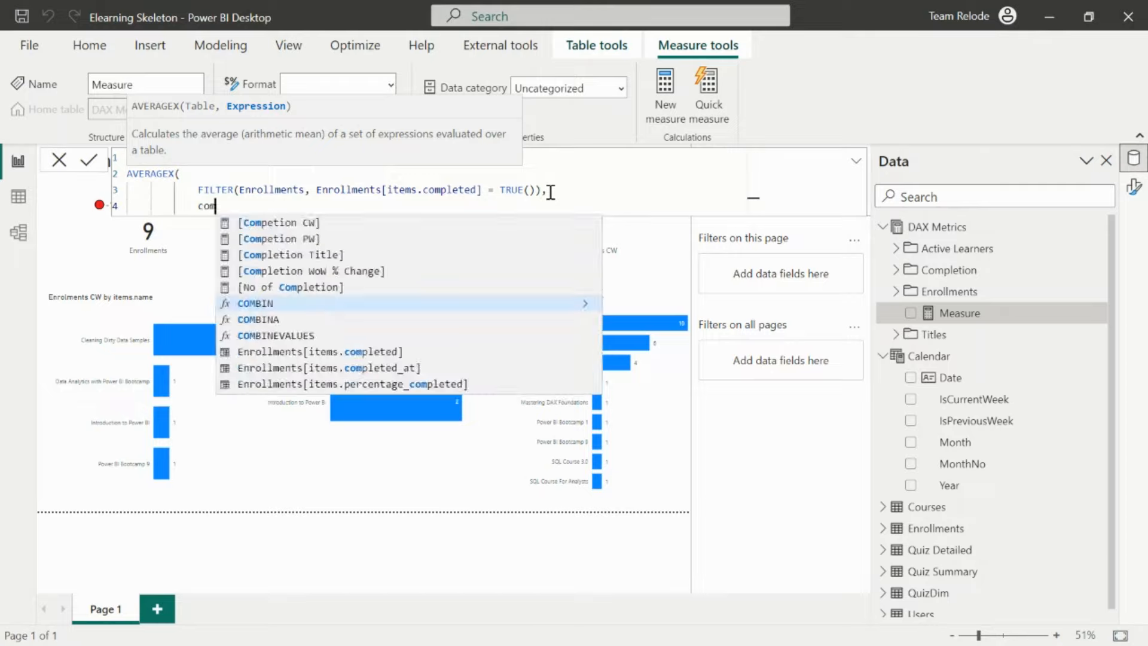
text(c)
key(BackSpace)
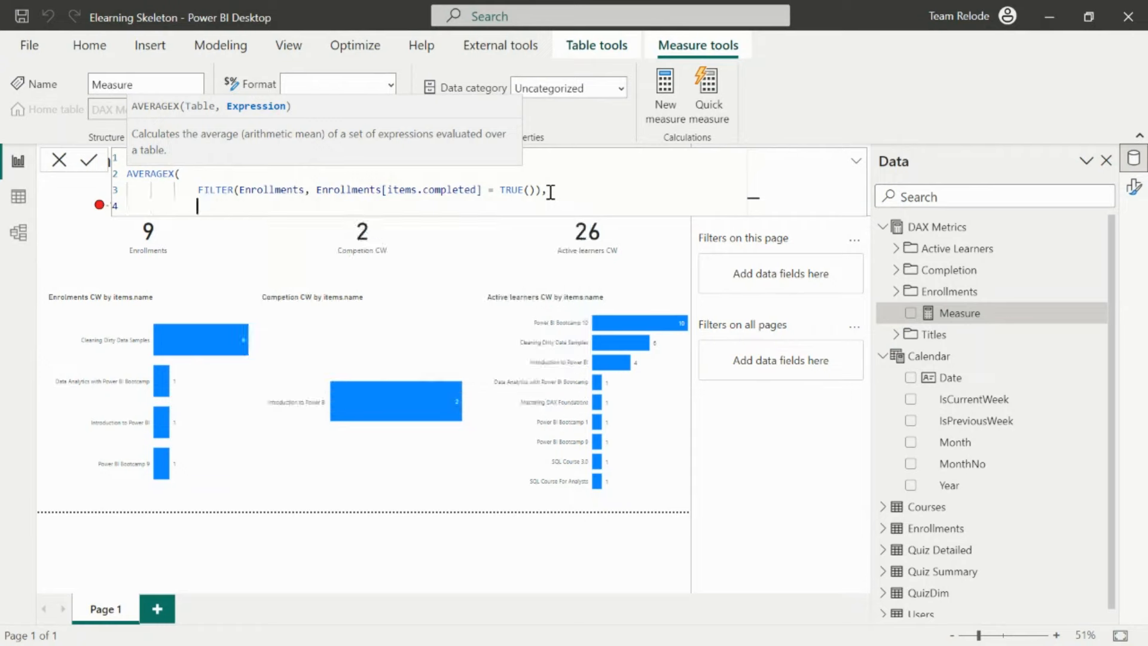
text(enrol)
key(Down)
key(Down)
key(Down)
key(Down)
key(Down)
key(Down)
key(Down)
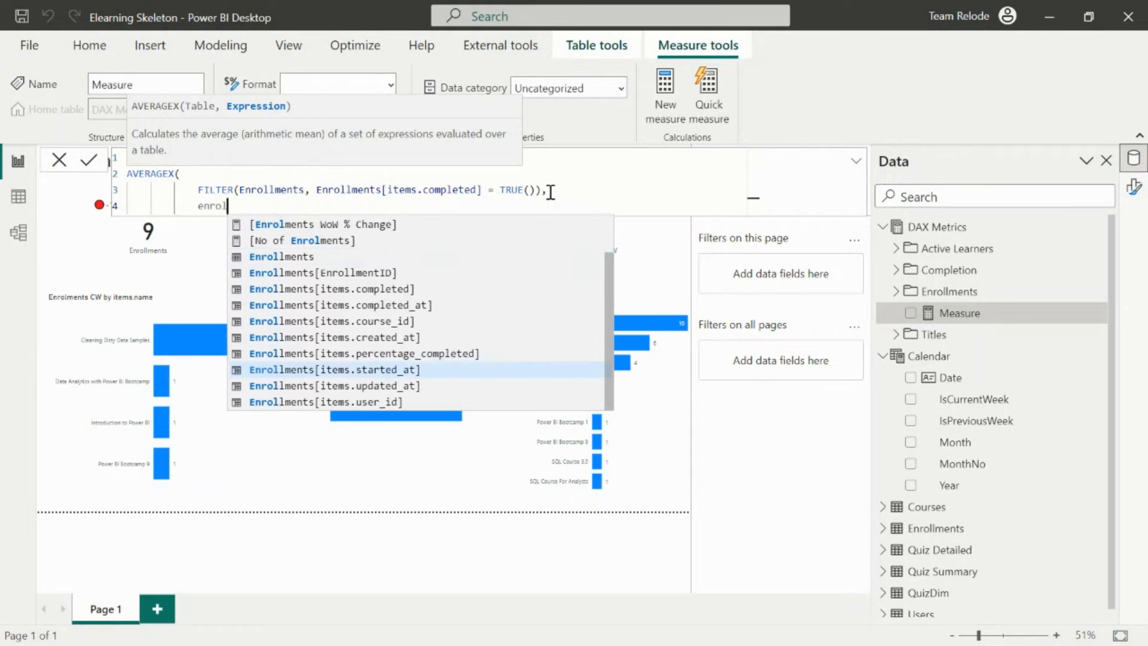
key(Up)
key(Up)
key(Up)
key(Up)
key(Tab)
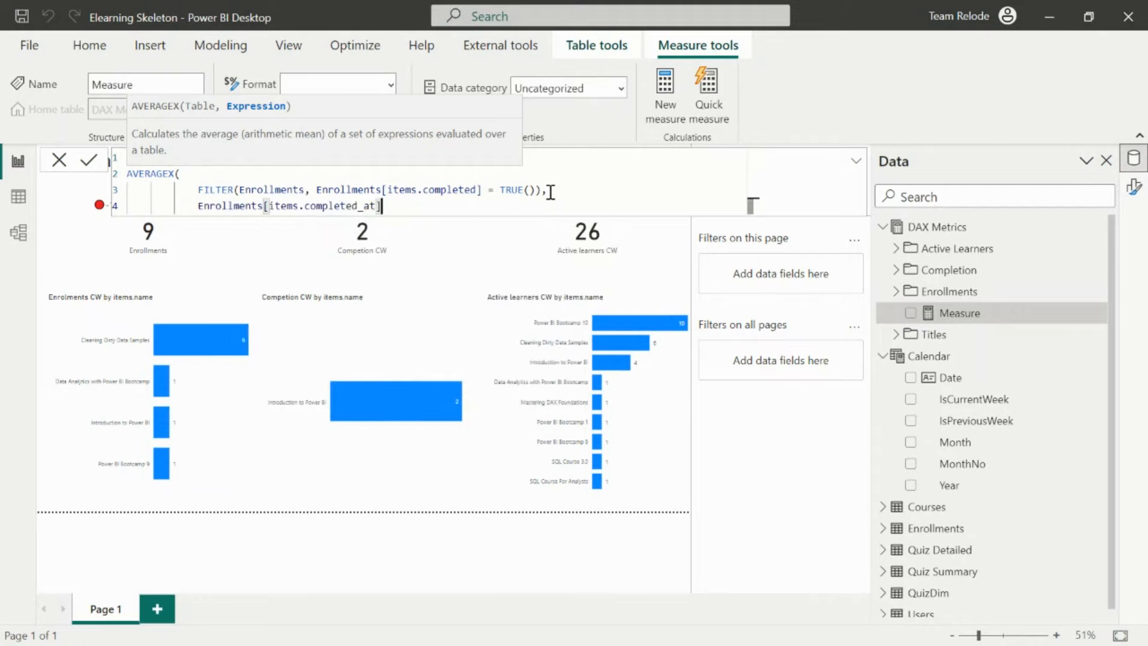
- Subtract Enrollments[items.started_at] from Enrollments[items.completed_at] in the AVERAGEX expression
text(- enrol)
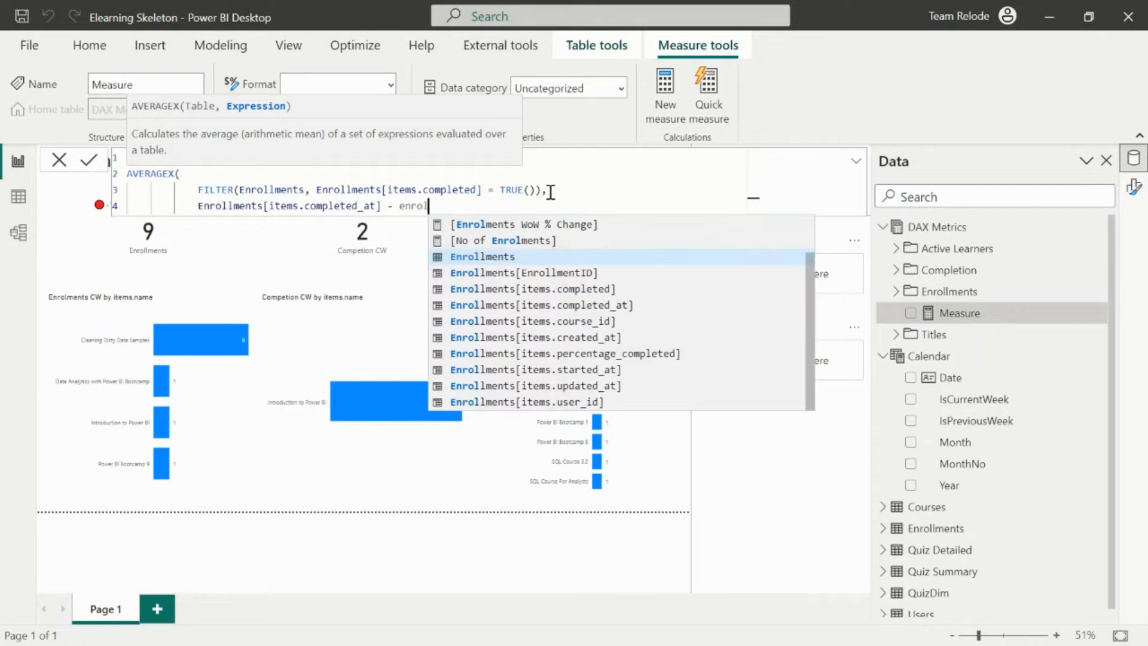
key(Up)
key(Down)
key(Down)
key(Down)
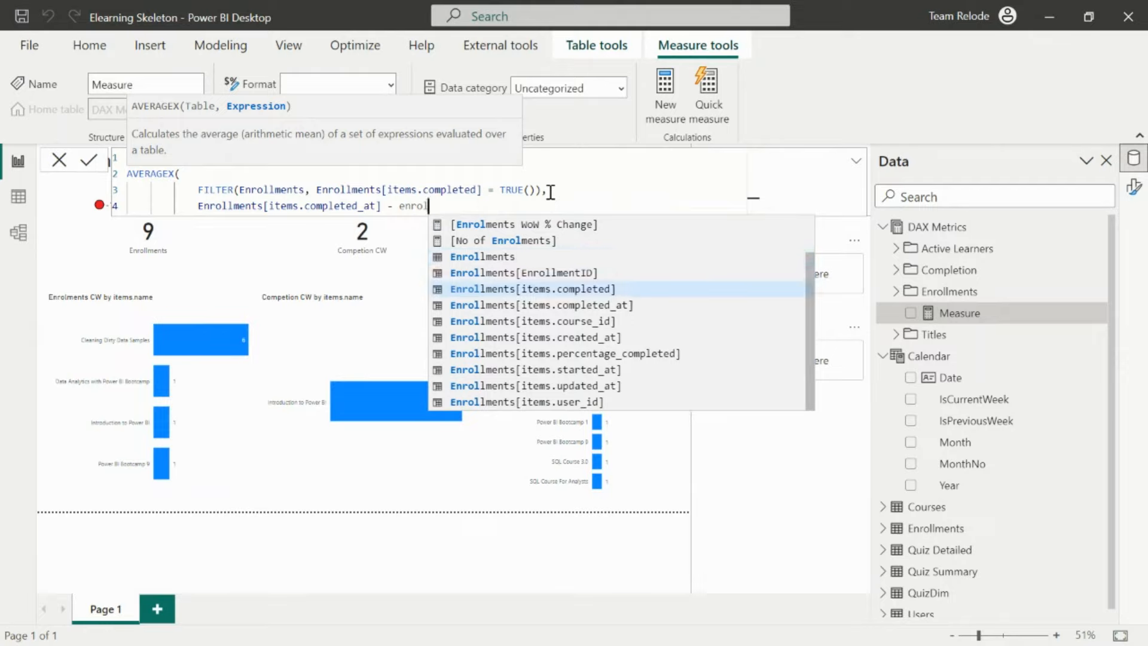
key(Down)
key(Down)
key(Down)
key(Down)
key(Down)
key(Tab)
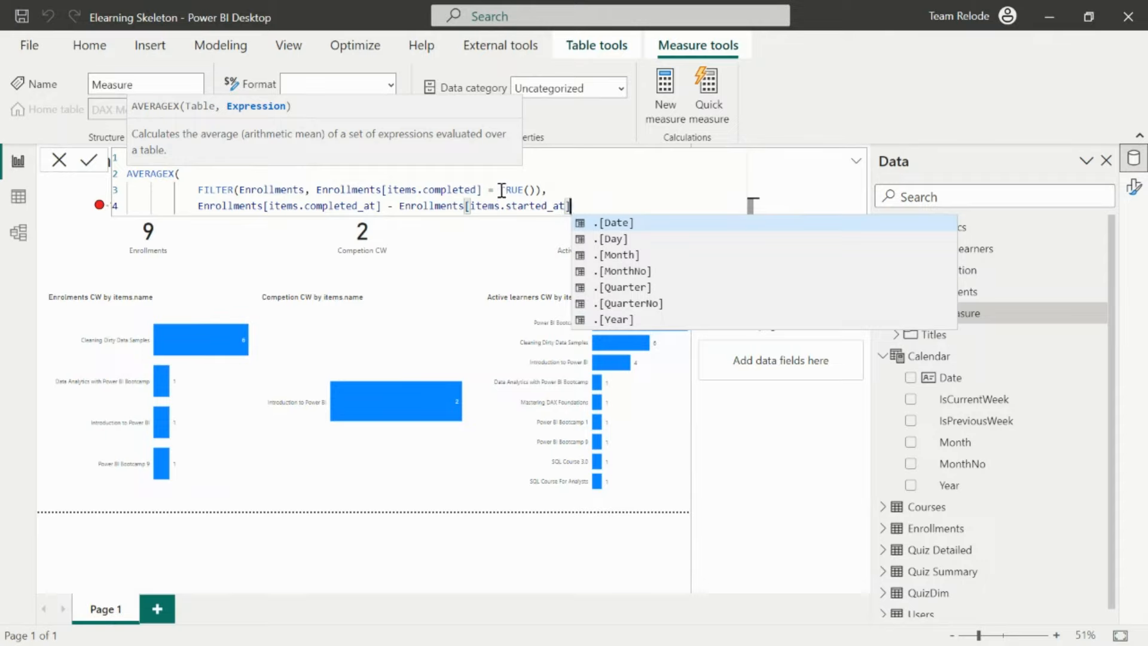
- Close the AVERAGEX function with a parenthesis on its own line and commit the Avg Completion Time measure
key(Escape)
key(shift+Return)
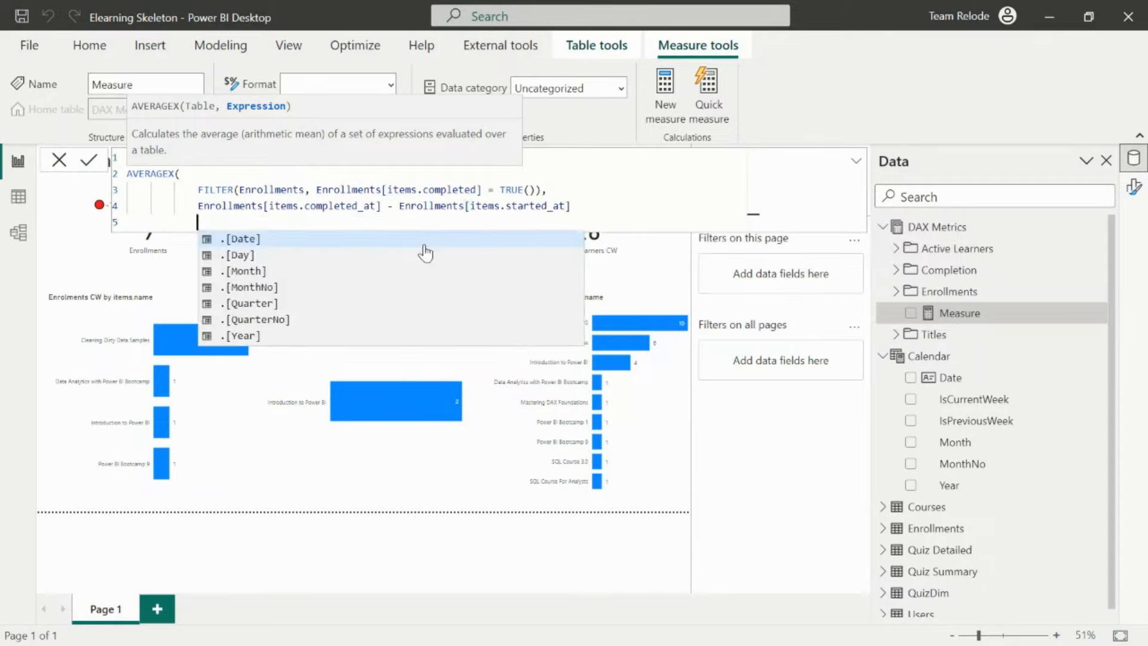
text())
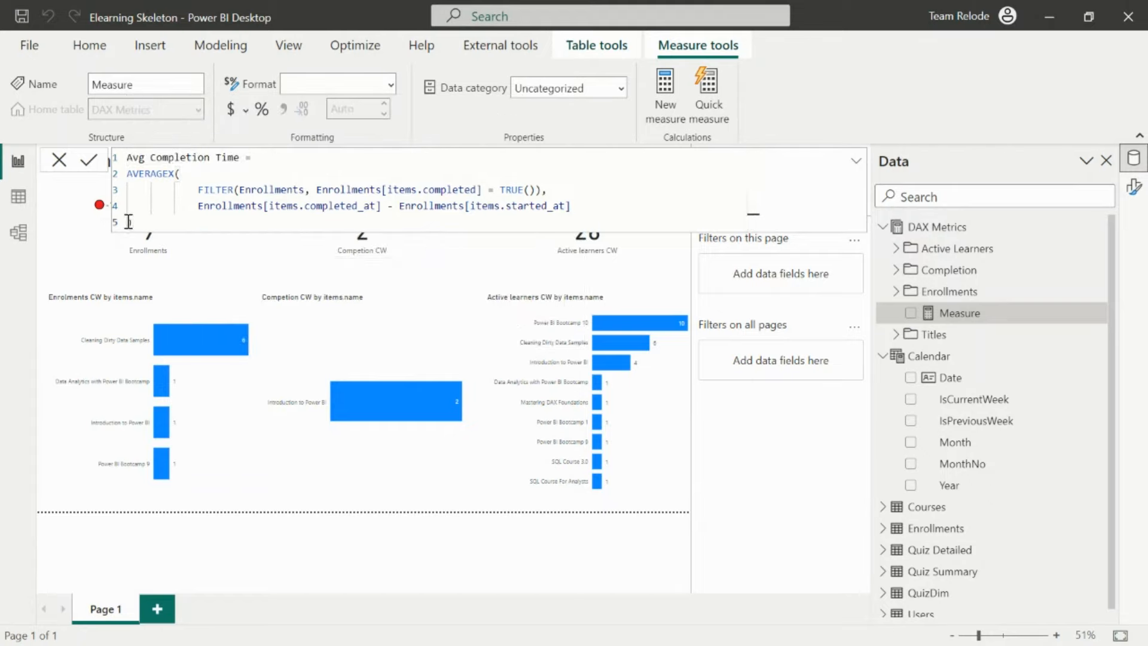
click(88, 161)
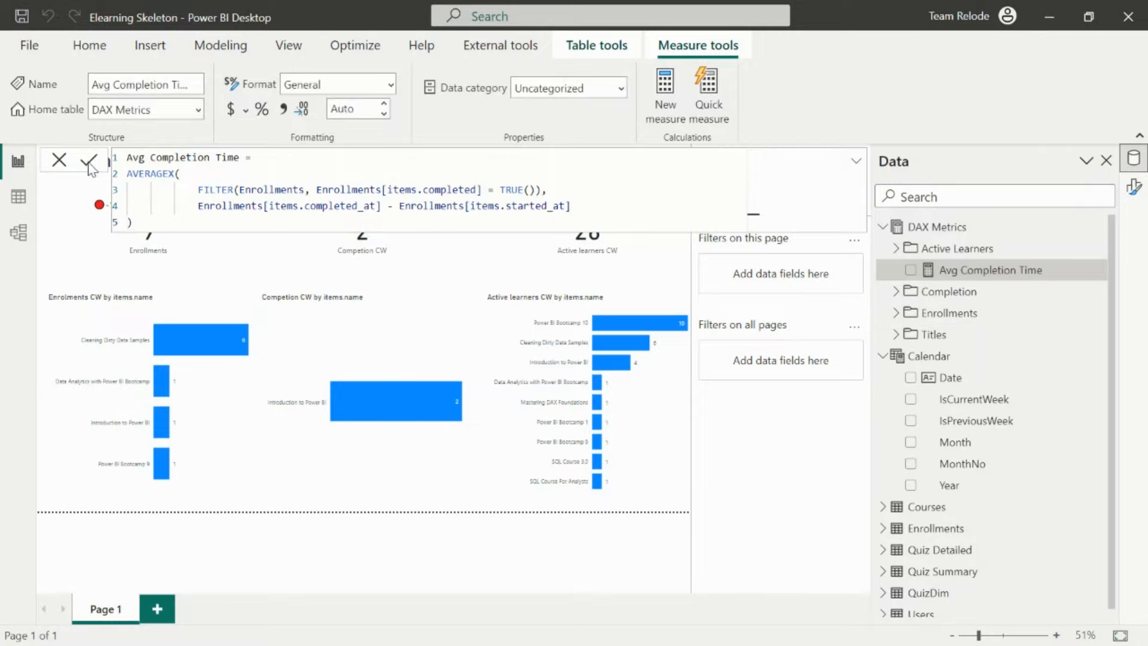
- Show the Enrollments table's data and add a calculated column named Course Duration to it
click(19, 198)
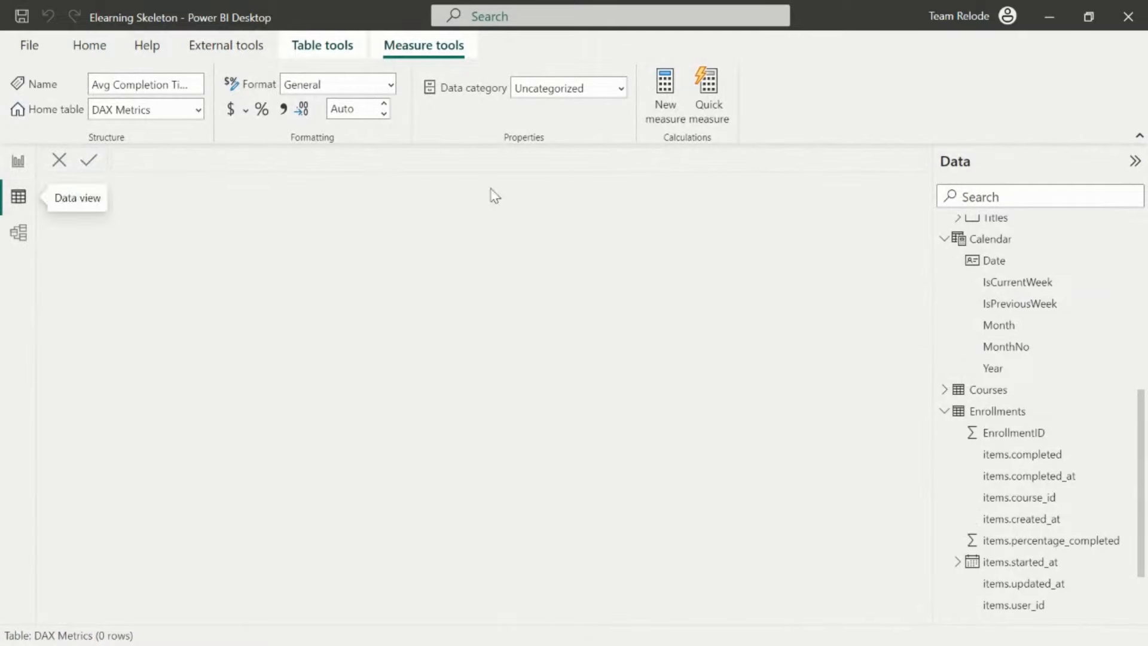
click(1009, 414)
drag(654, 619, 903, 604)
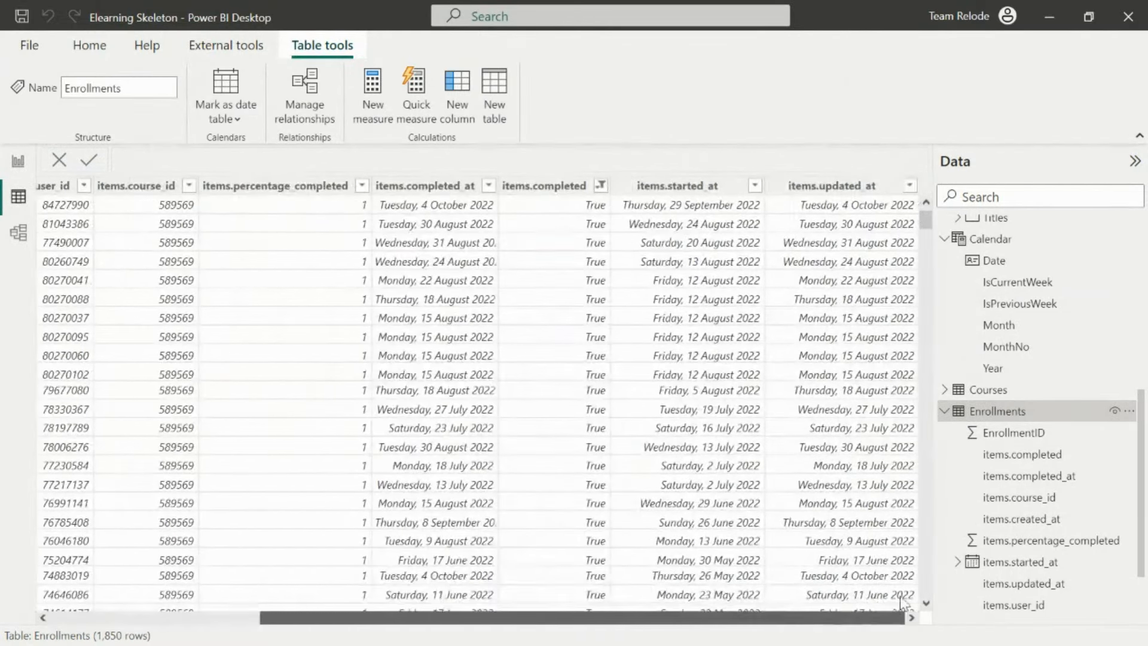
click(457, 90)
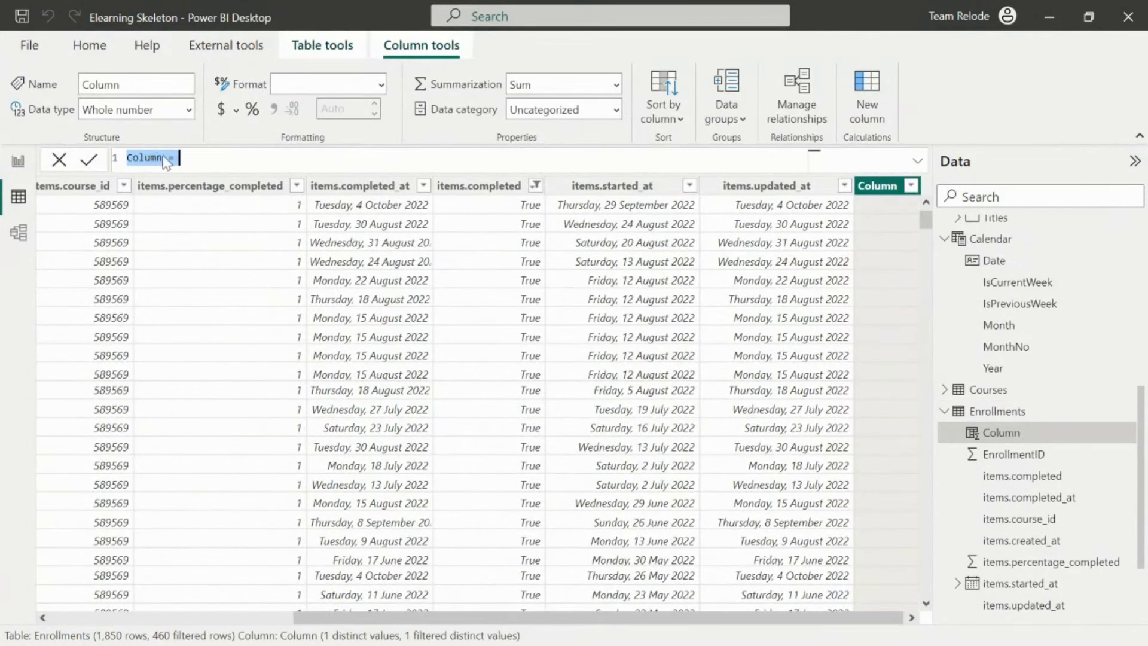
click(164, 157)
key(BackSpace)
key(BackSpace)
key(BackSpace)
key(BackSpace)
key(BackSpace)
text(ourse Duration)
click(164, 156)
- Define Course Duration as Enrollments[items.completed_at] - Enrollments[items.started_at] and commit the column formula
click(251, 158)
text(comp)
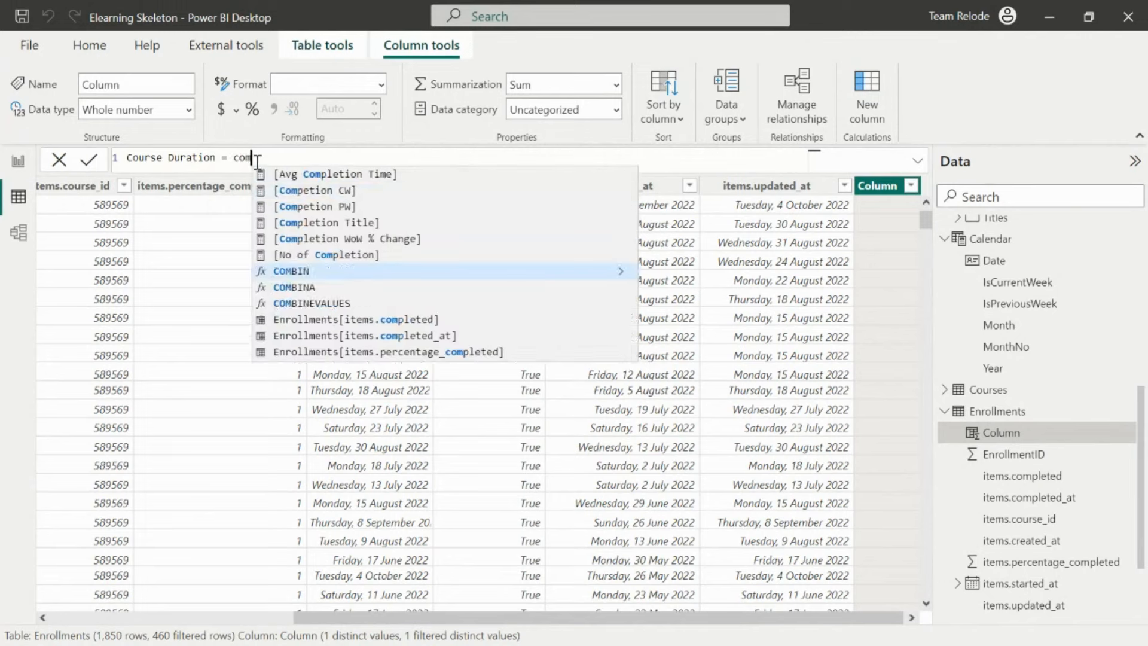
key(Down)
key(Down)
key(Down)
key(Down)
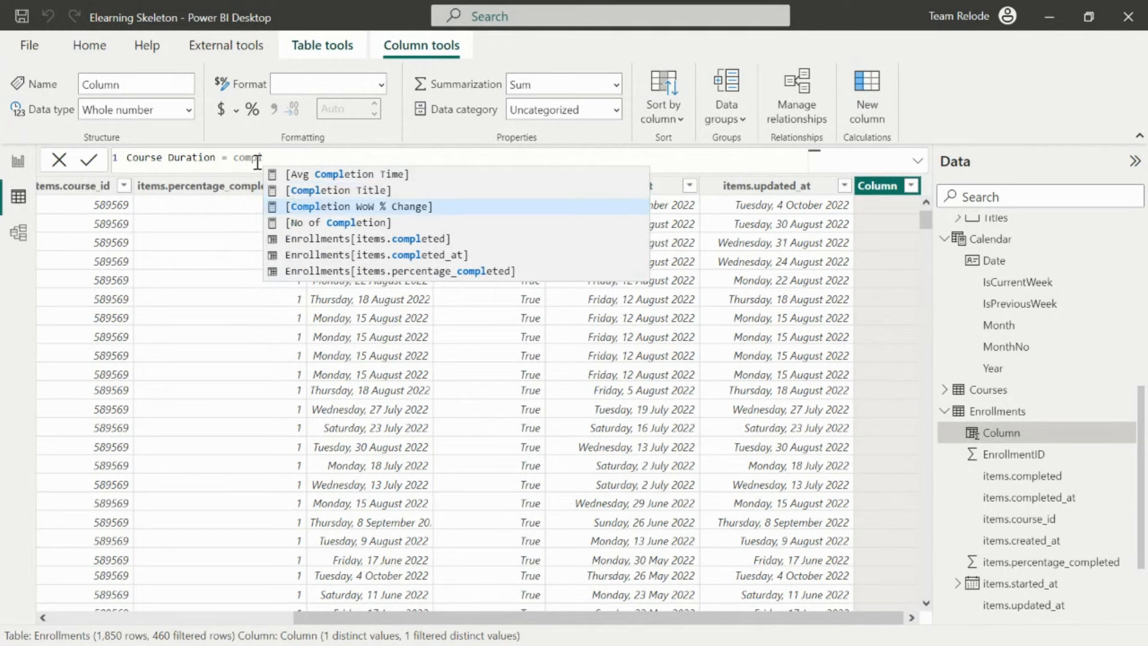
key(Tab)
text(- start)
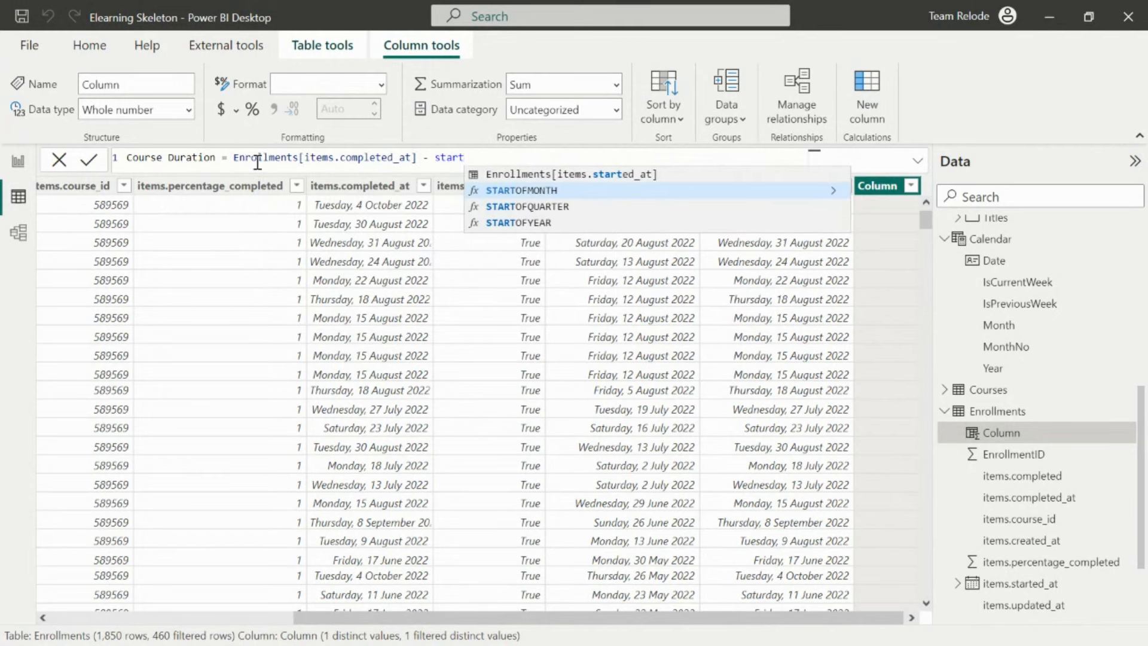
key(Up)
key(Tab)
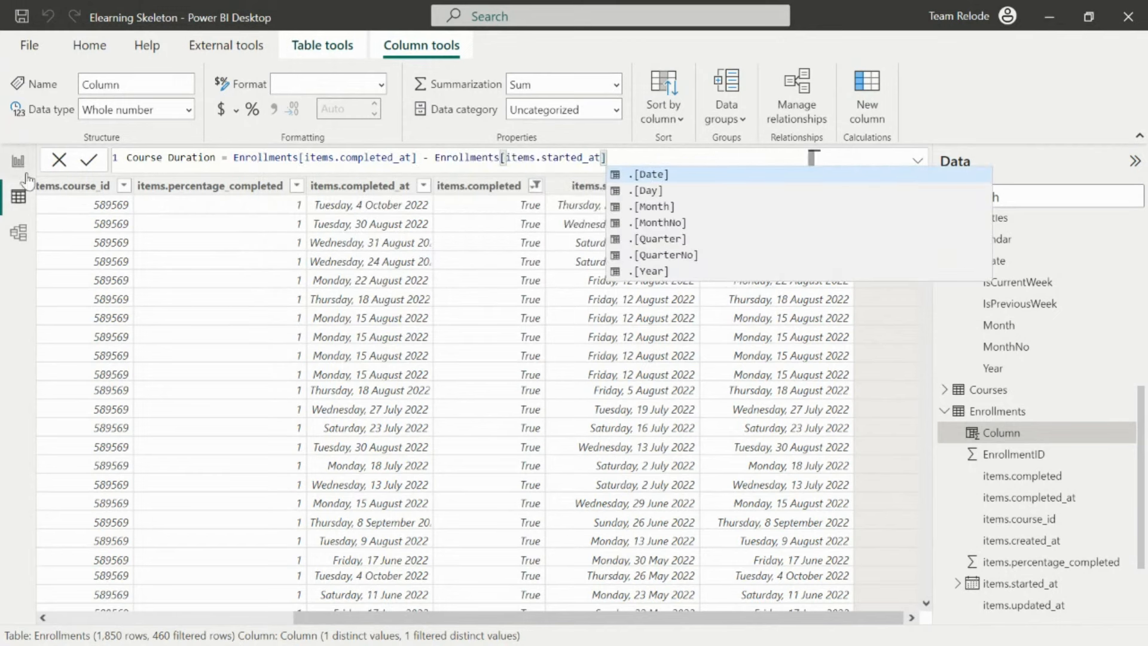
click(89, 163)
click(89, 162)
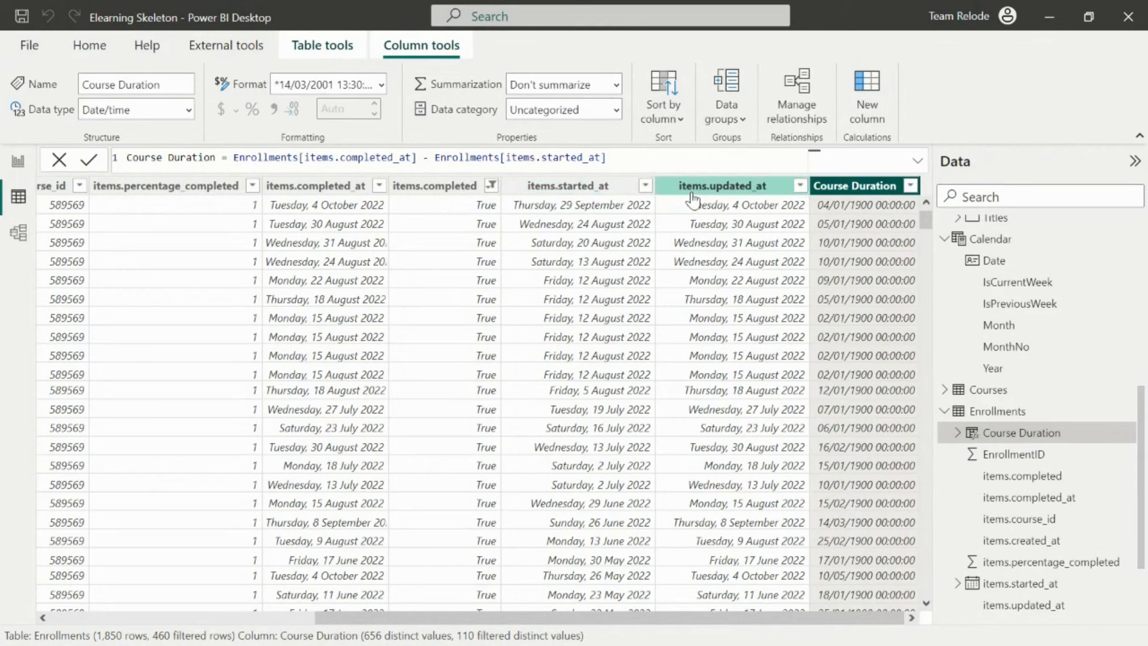
- Wrap the Course Duration date subtraction in the INT function and commit the formula
click(236, 158)
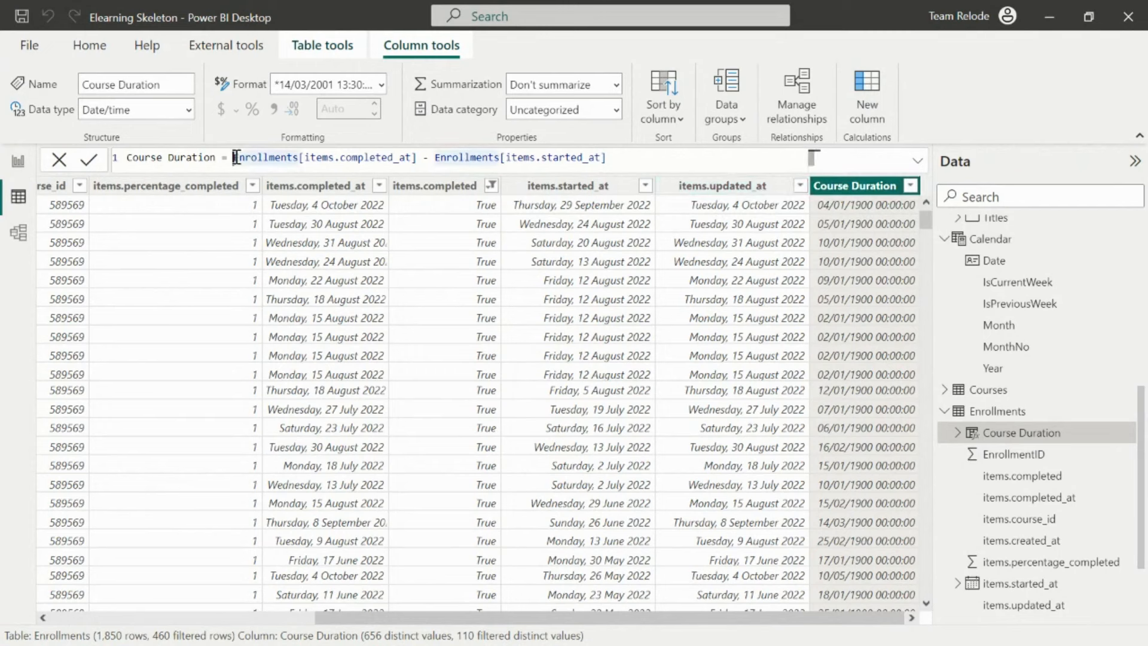
text(INT)
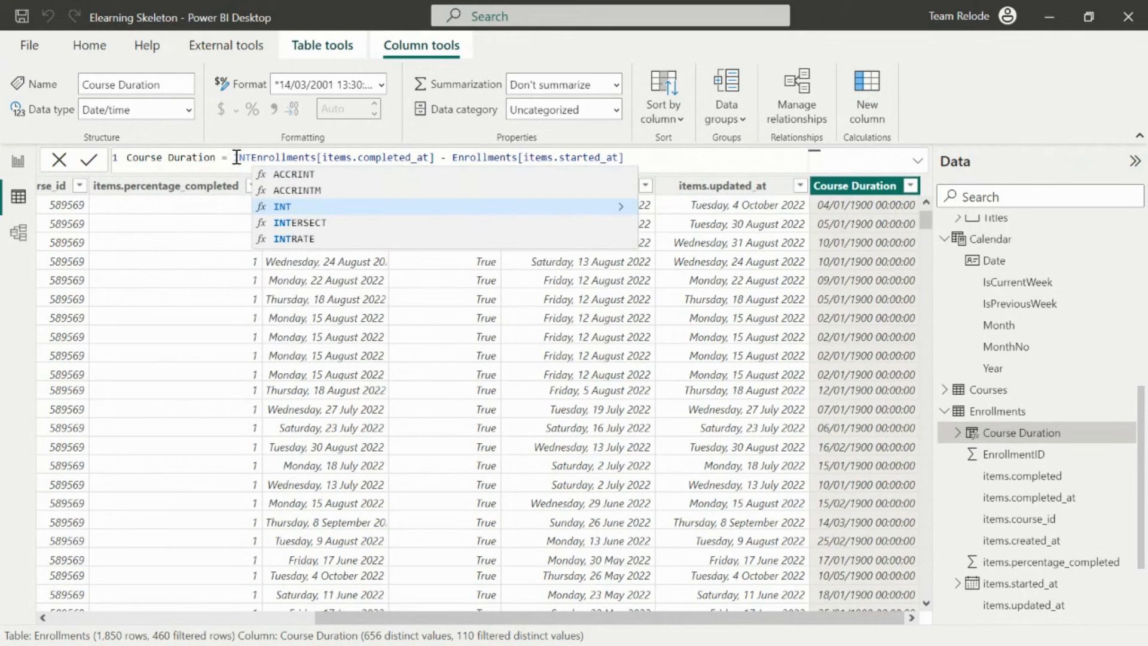
text(()
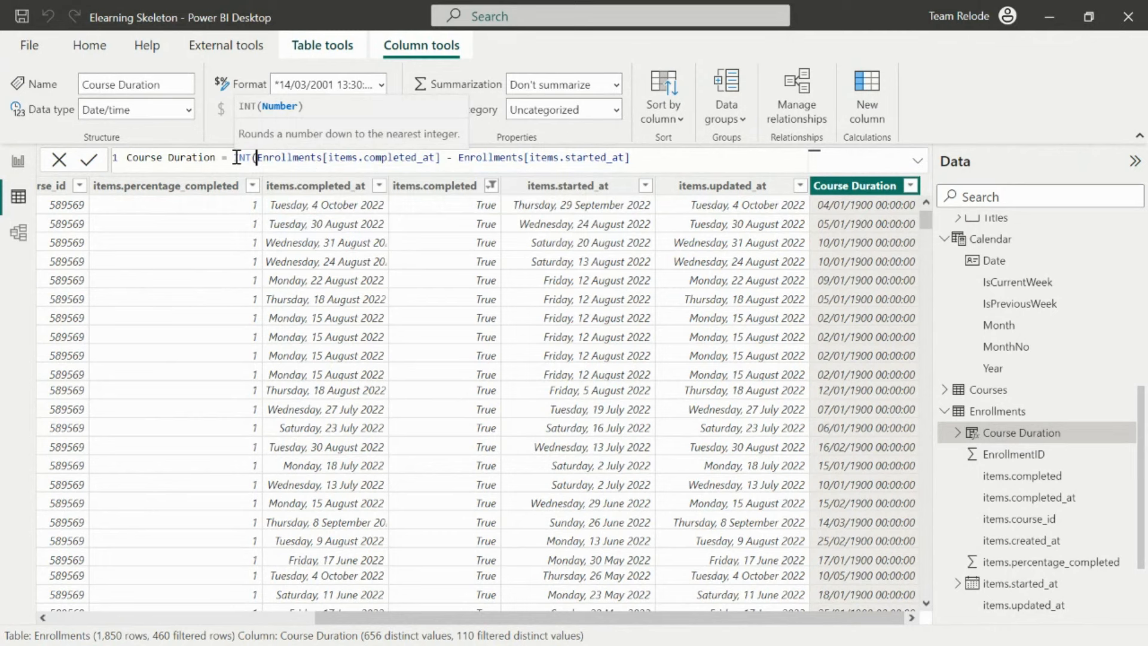
click(643, 159)
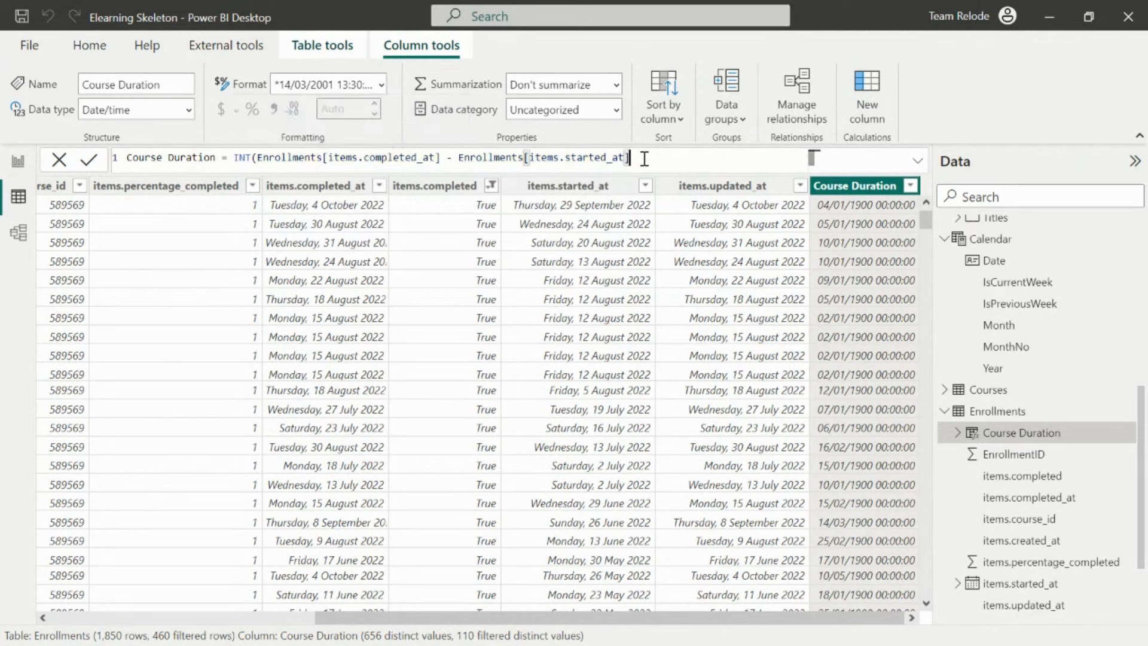
text())
key(Return)
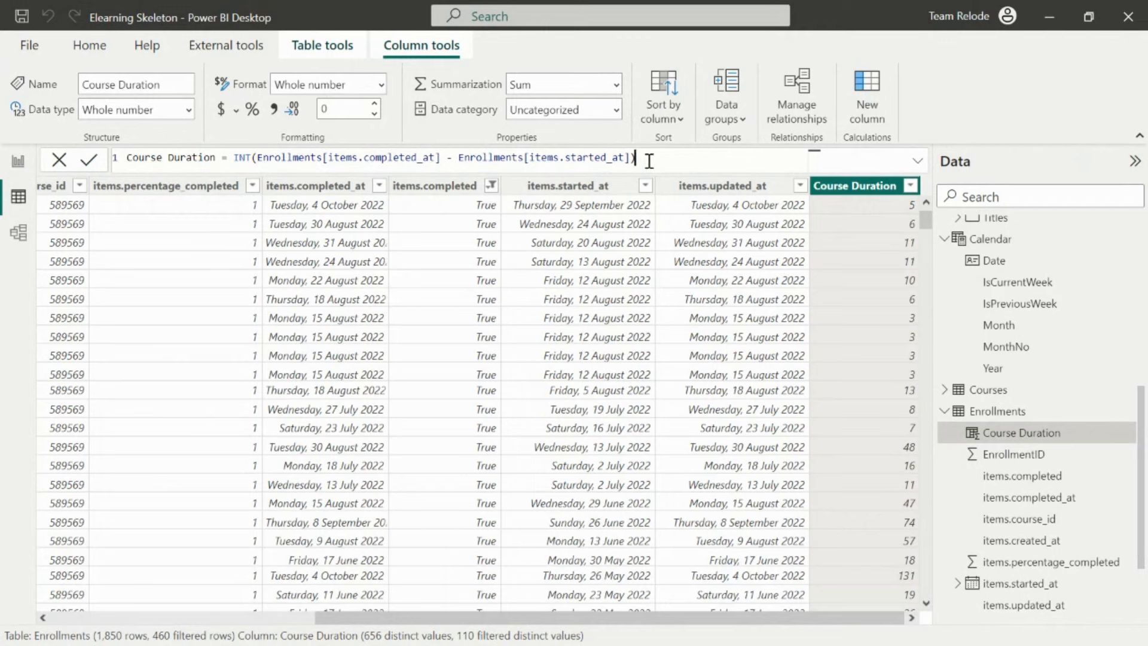
- Replace the whole Course Duration expression after the equals sign with the DATEDIFF function
drag(646, 159, 236, 157)
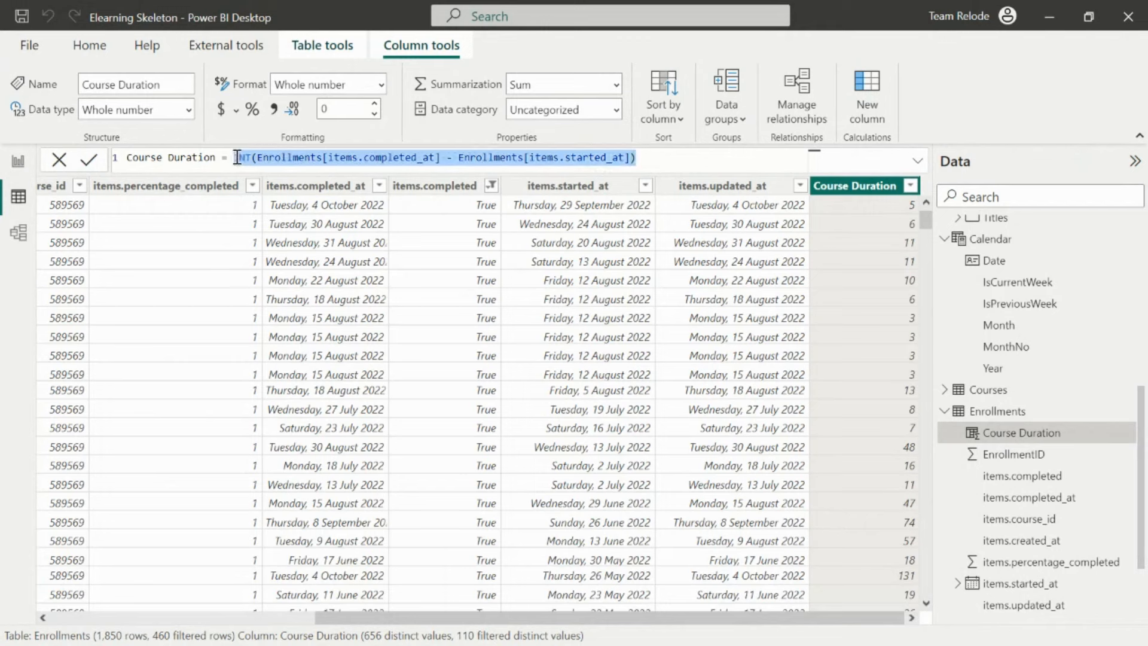
text(date)
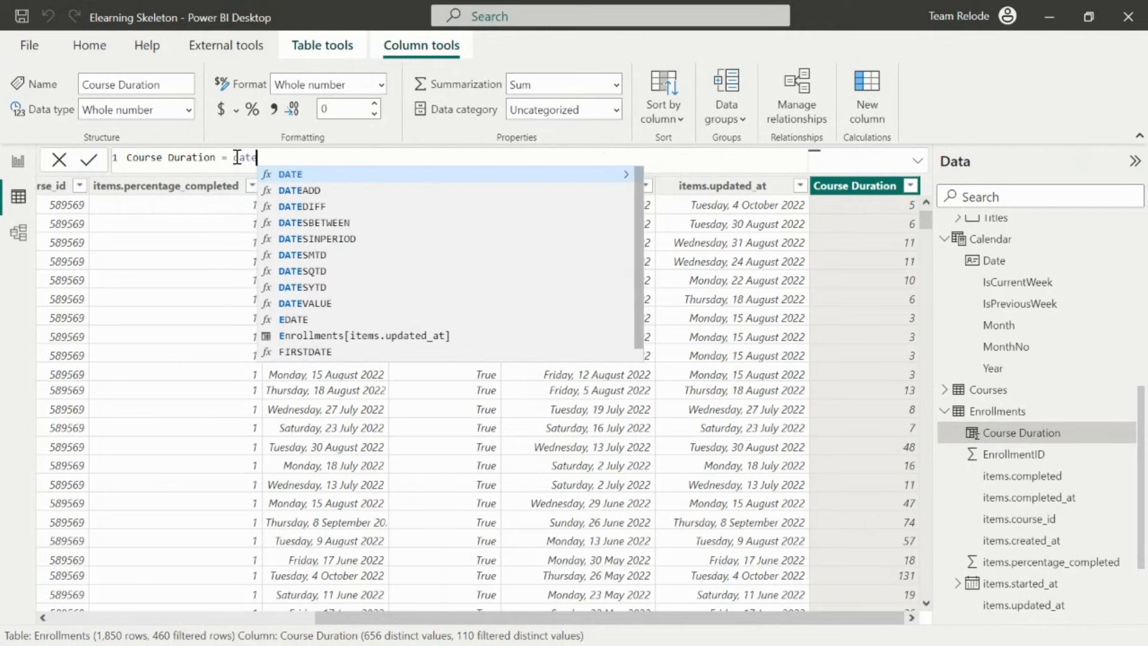
key(Down)
key(Down)
key(Down)
key(Down)
key(Down)
key(Down)
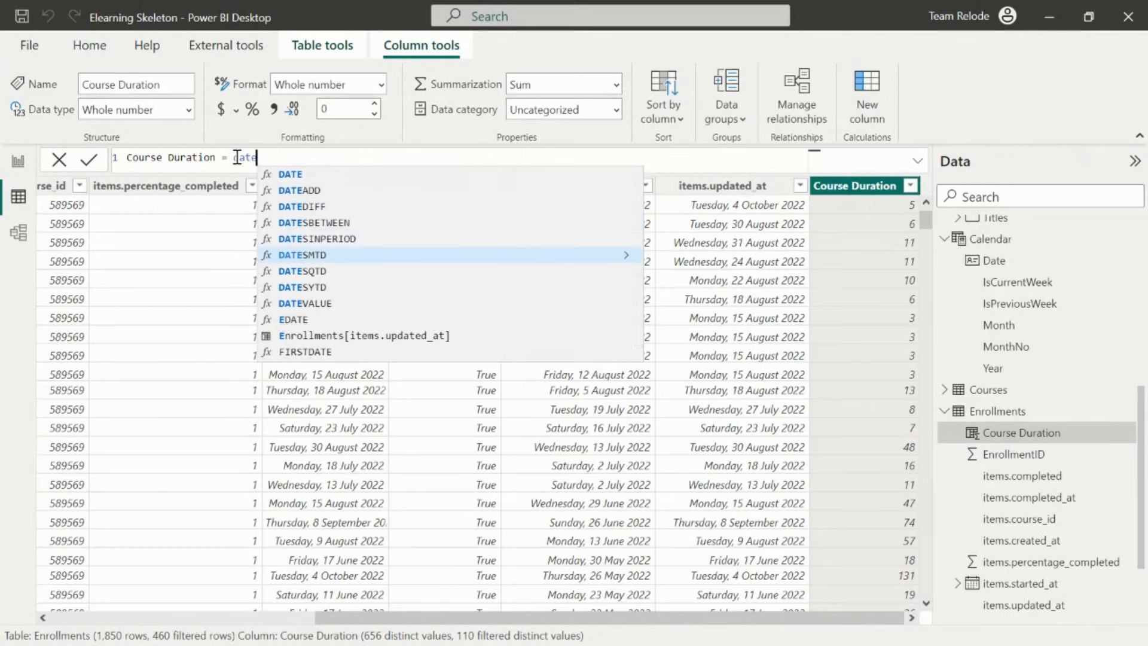
key(Up)
key(Up)
key(Up)
key(Up)
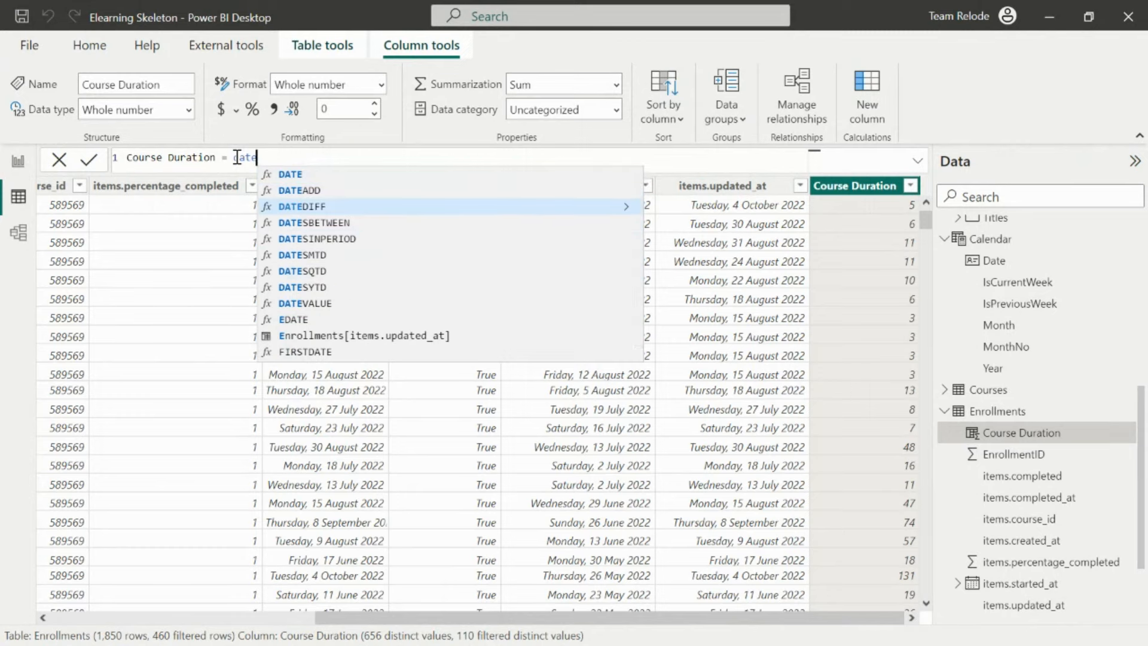
key(Tab)
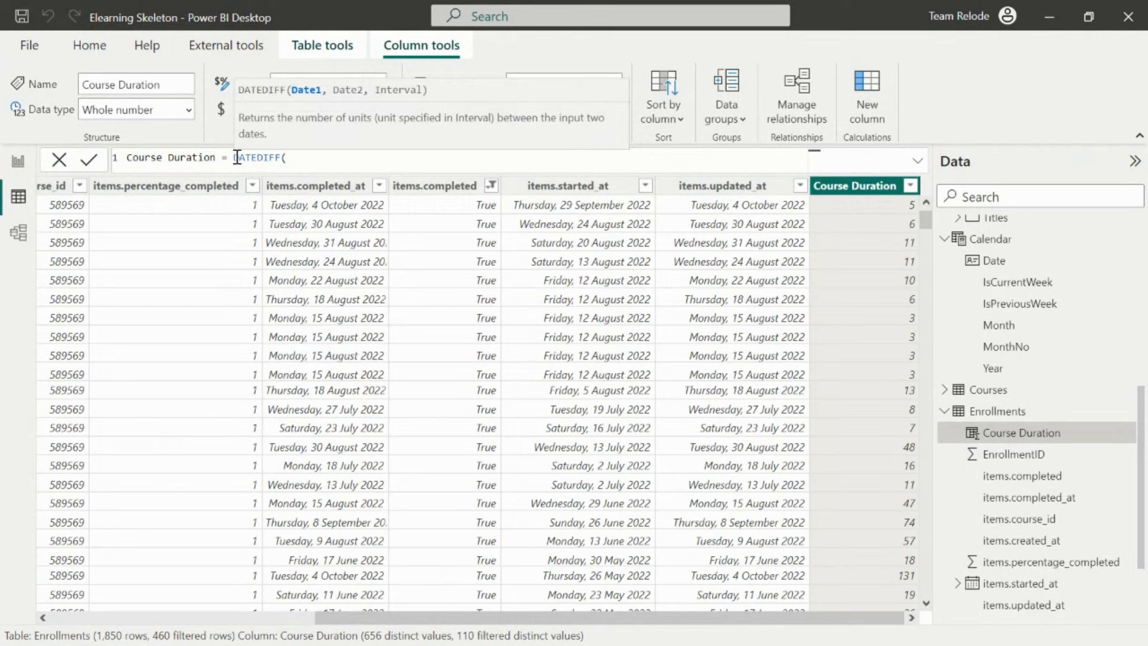
- Enter Enrollments[items.started_at] and Enrollments[items.completed_at] as the first and second date arguments of DATEDIFF
text(star)
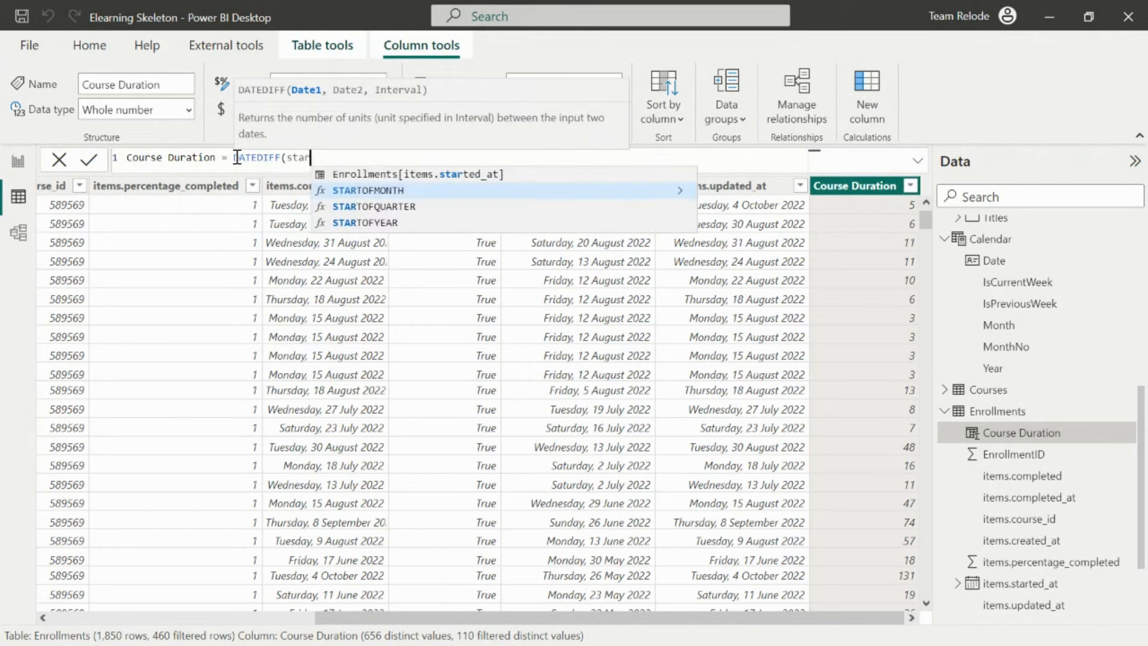
key(Up)
key(Tab)
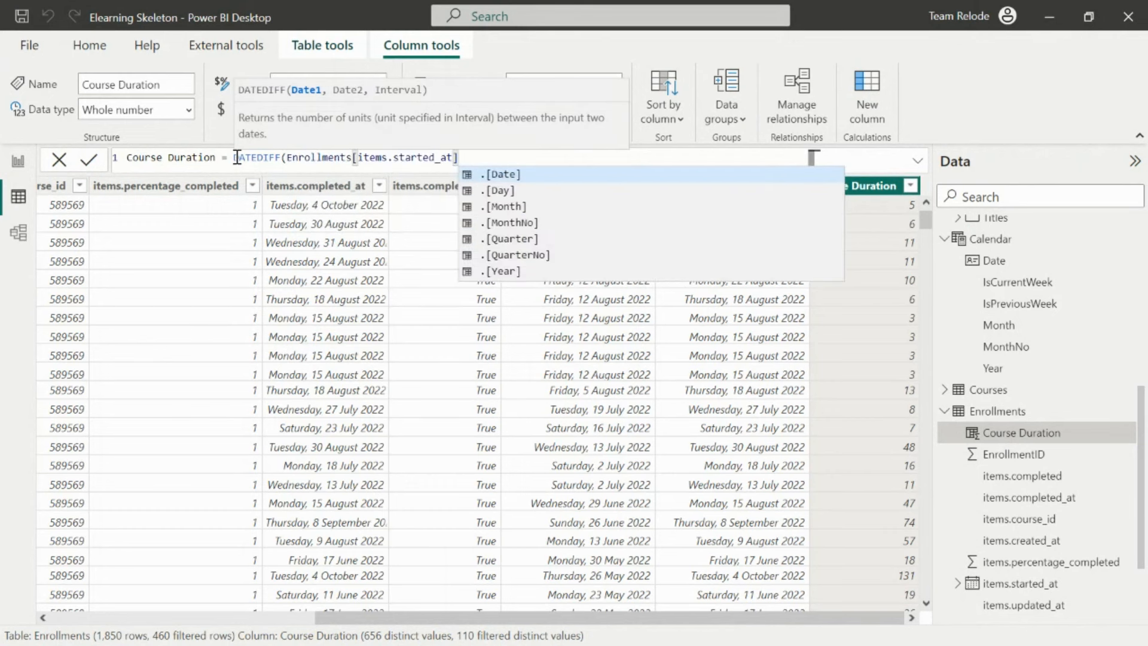
text(, )
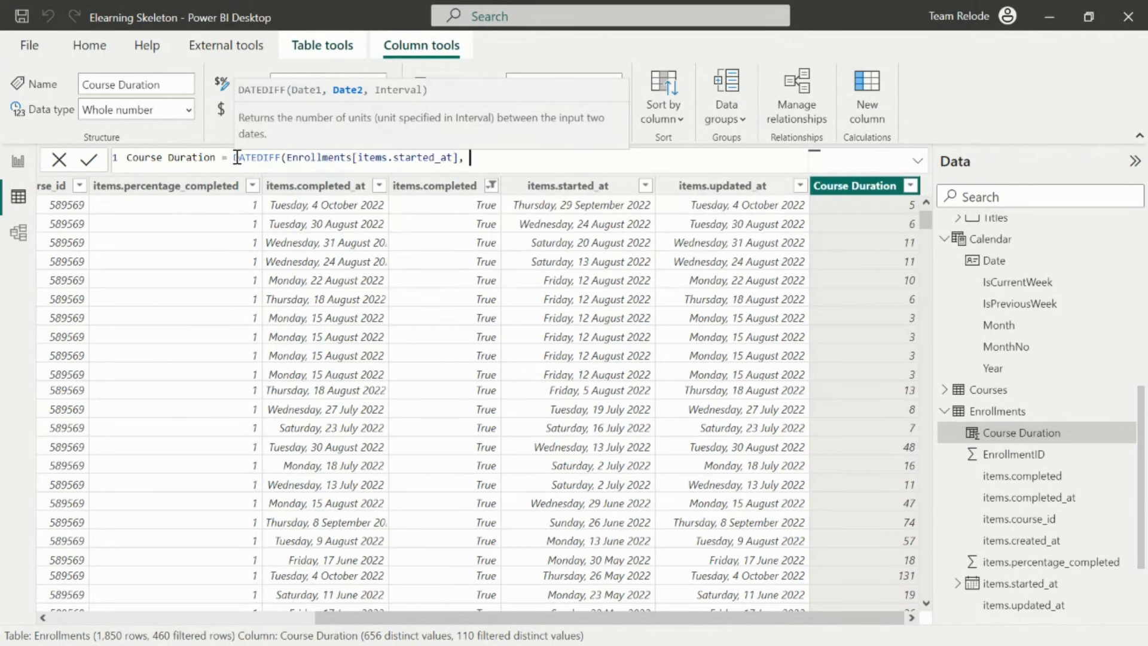
text(comple)
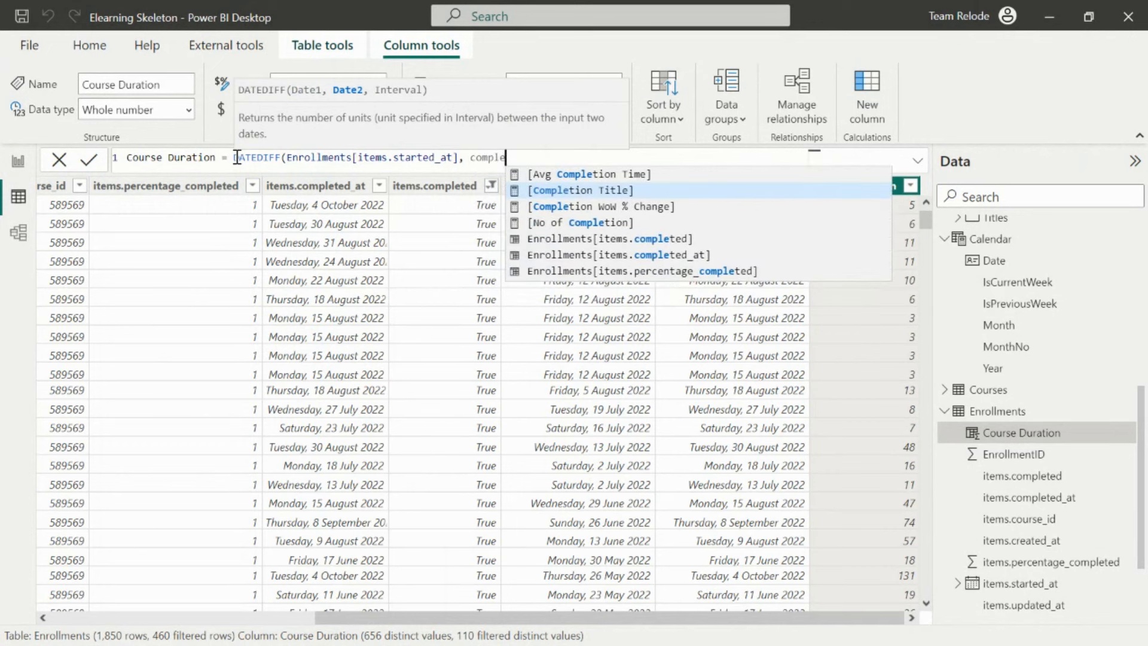
key(Down)
key(Down)
key(Down)
key(Down)
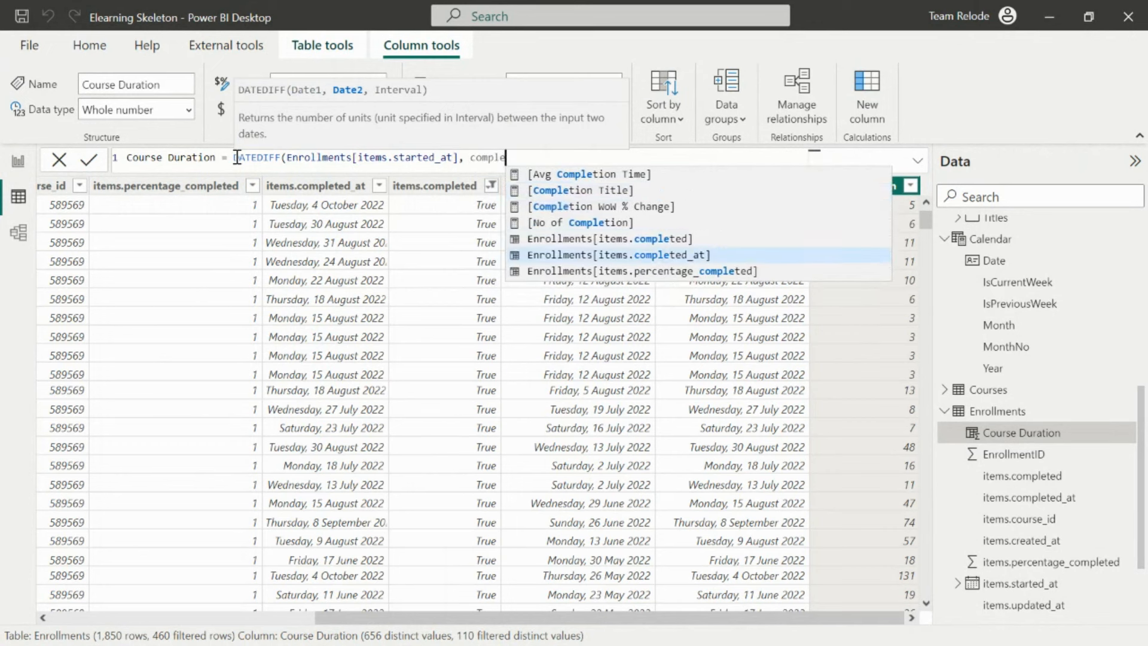
key(Tab)
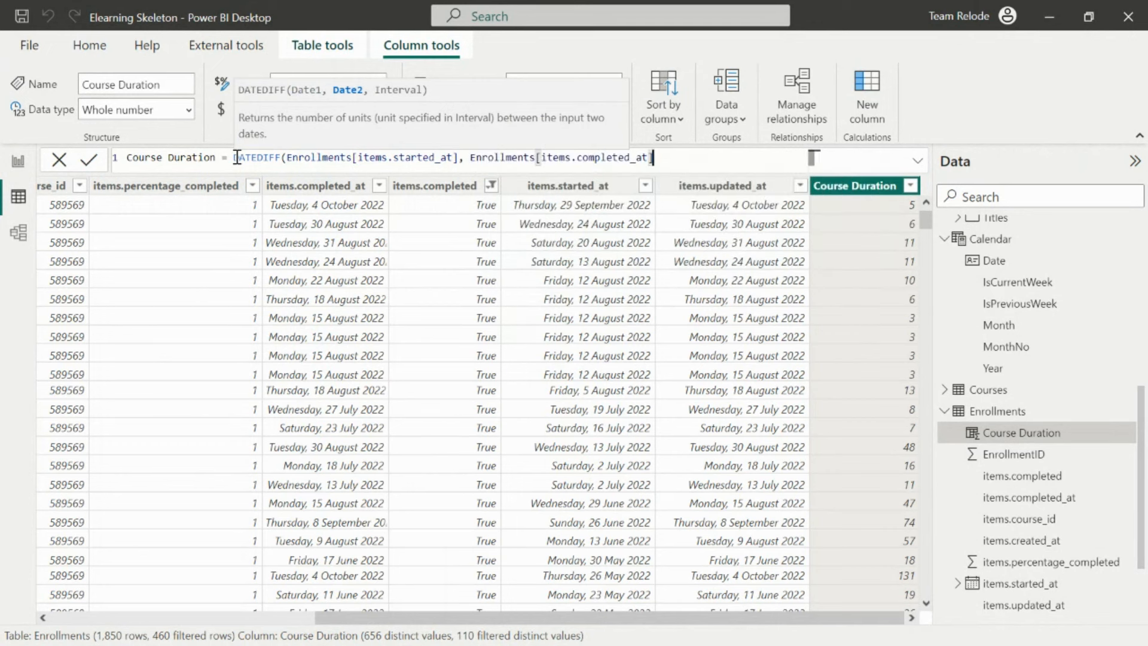
- Set DAY as the DATEDIFF interval in the Course Duration column and commit the formula
text(,)
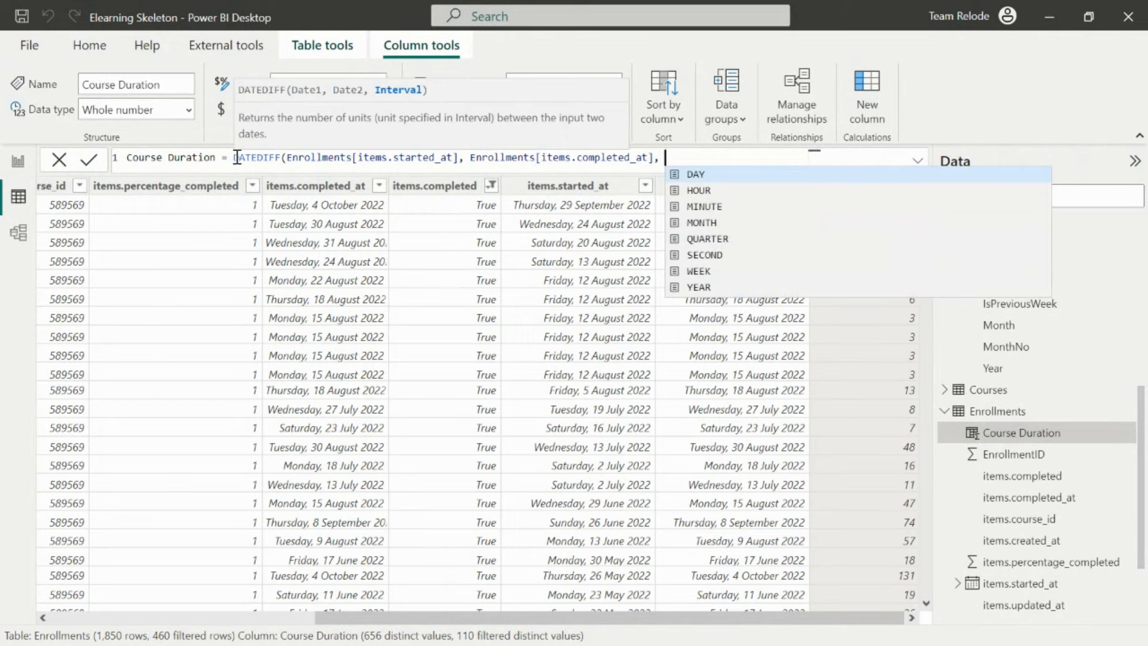
key(Tab)
key(Return)
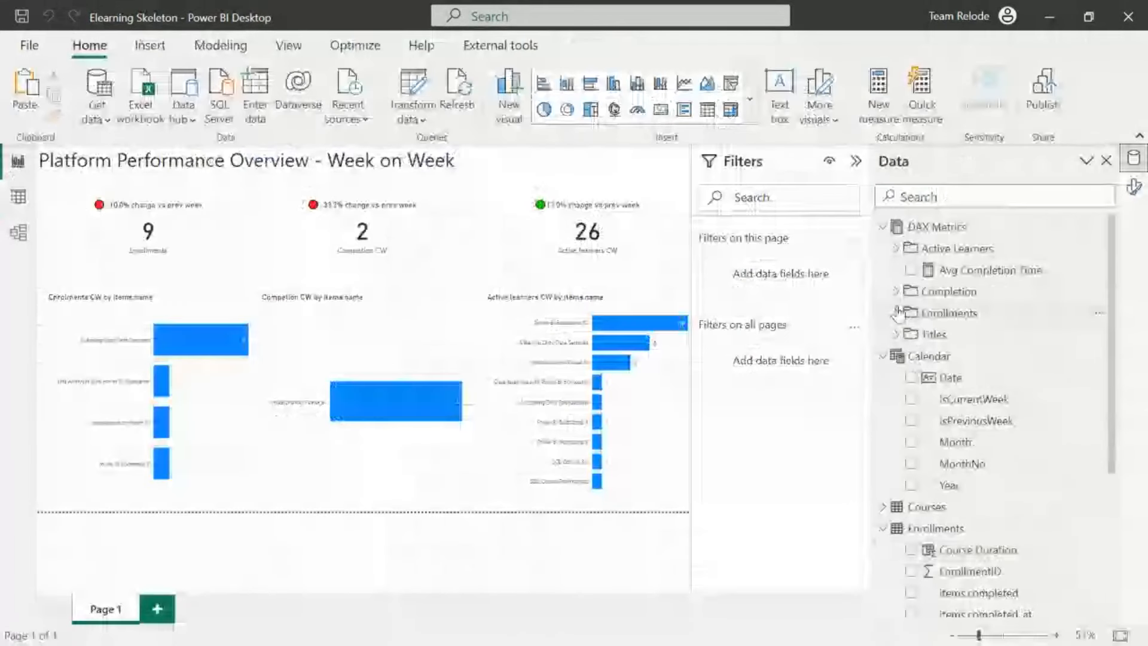
- Replace the date subtraction in the Avg Completion Time measure's AVERAGEX expression with the DATEDIFF function
click(978, 270)
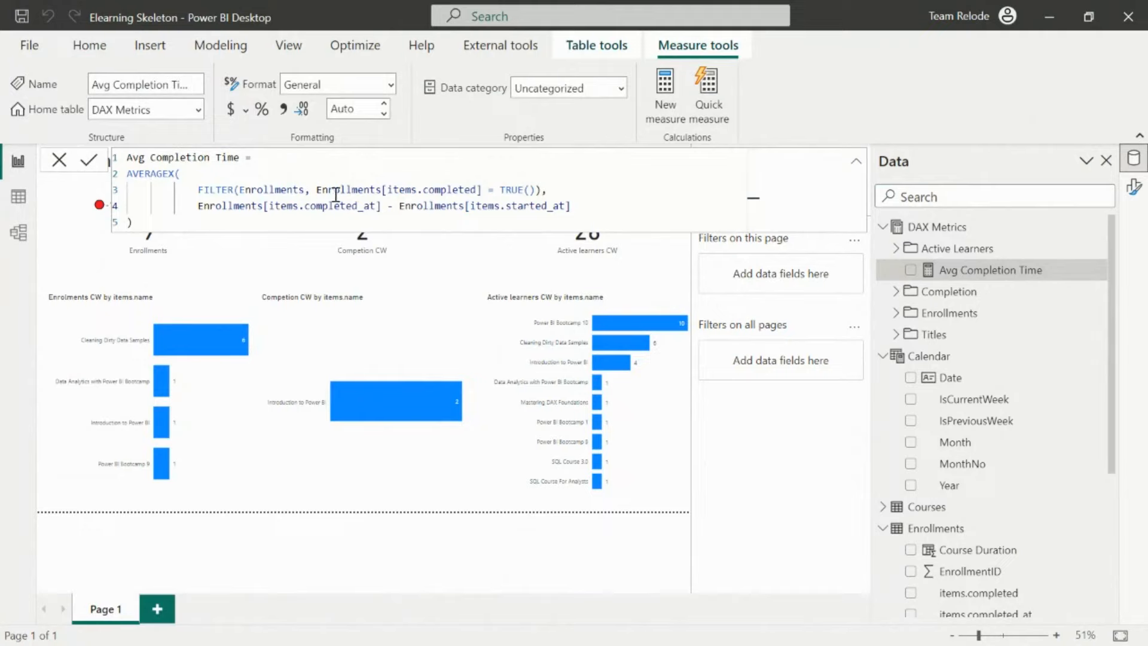
drag(572, 205, 200, 205)
text(Date)
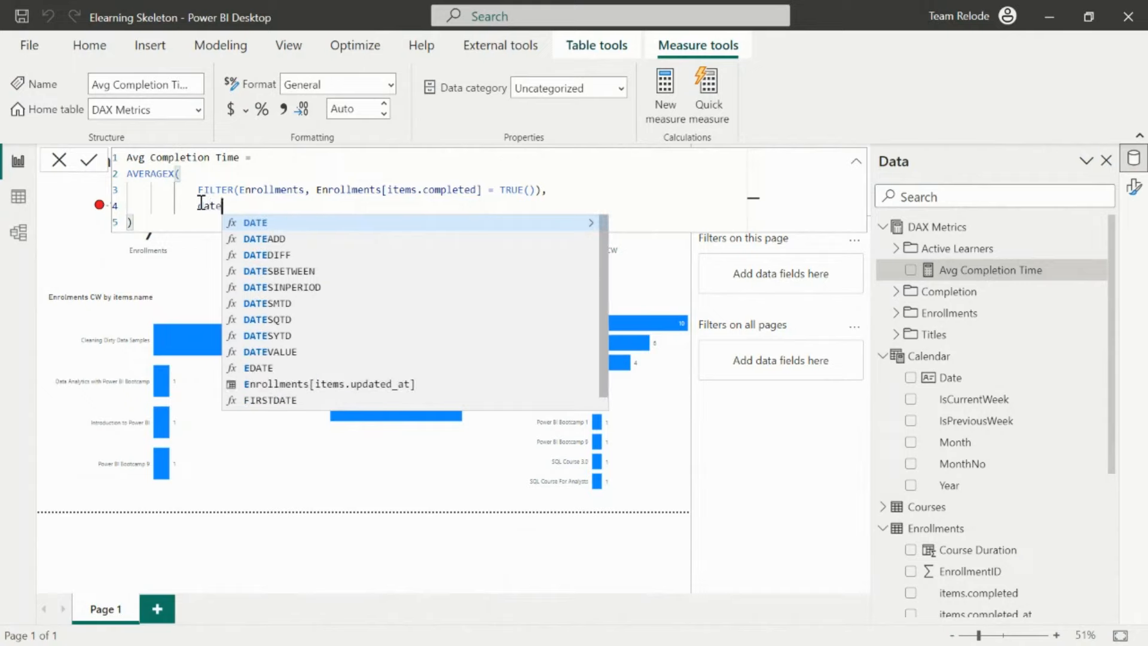
key(Down)
key(Down)
key(Up)
key(Tab)
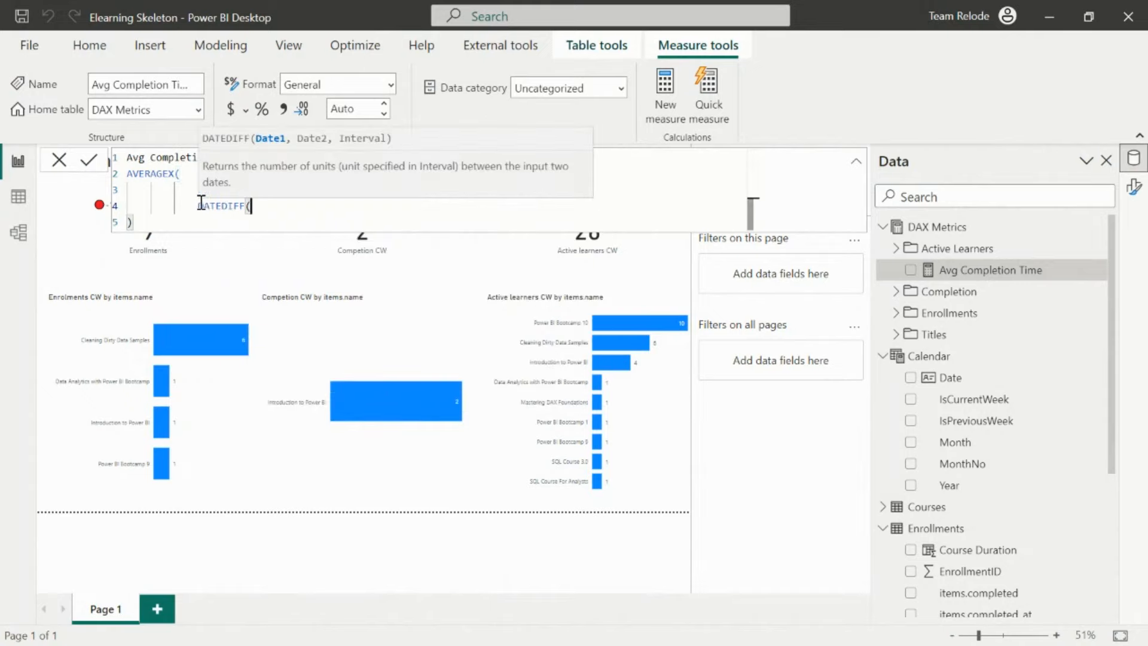
- Enter Enrollments[items.started_at] and Enrollments[items.completed_at] as the two dates of the measure's DATEDIFF
text(star)
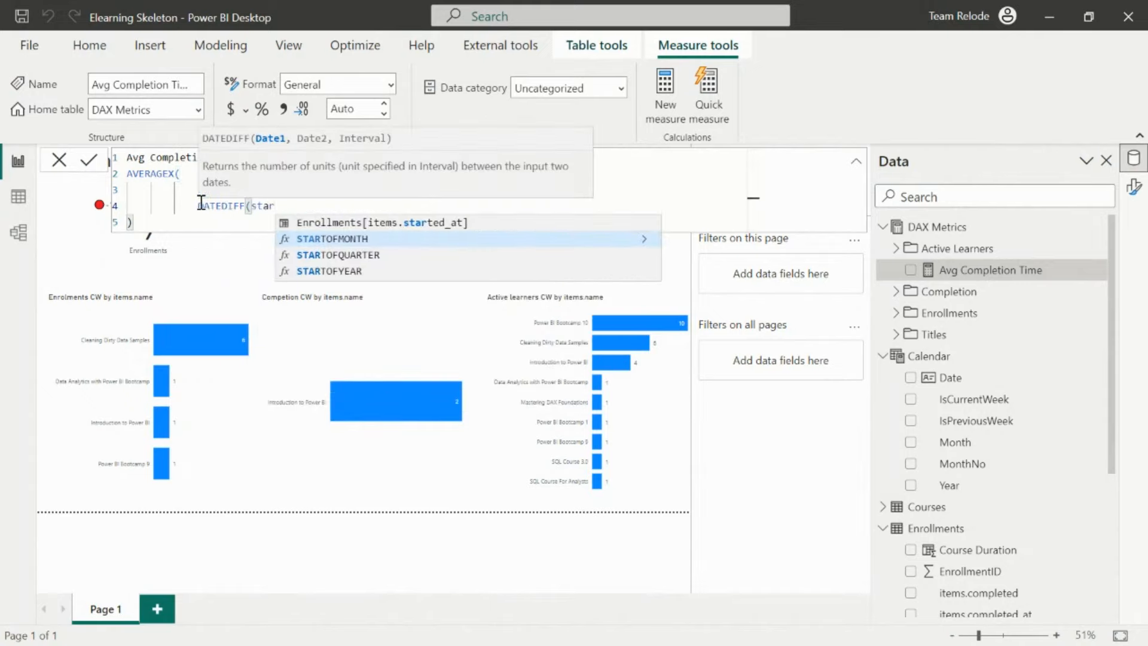
key(Up)
key(Tab)
text(,)
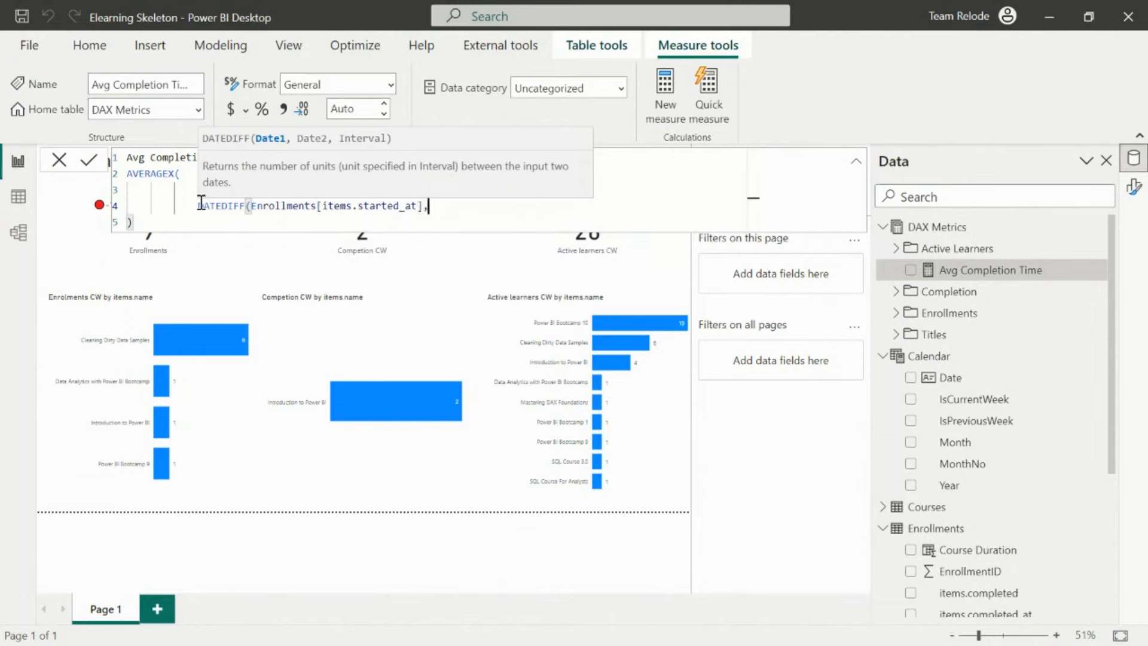
text( comp)
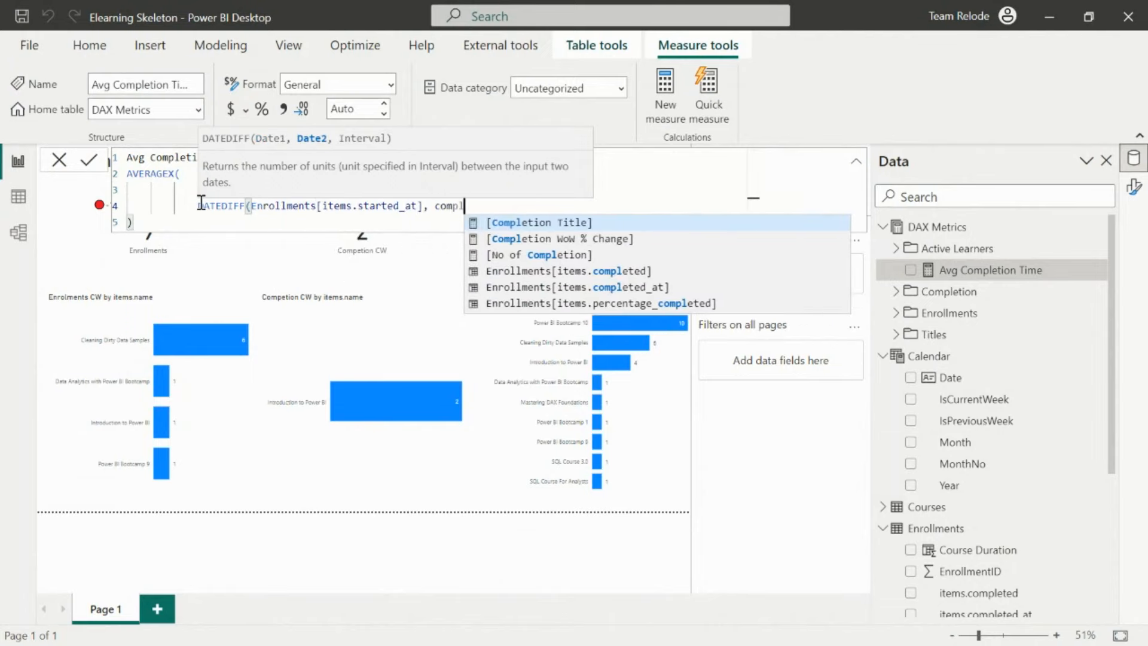
text(l)
key(Down)
key(Down)
key(Down)
key(Down)
key(Tab)
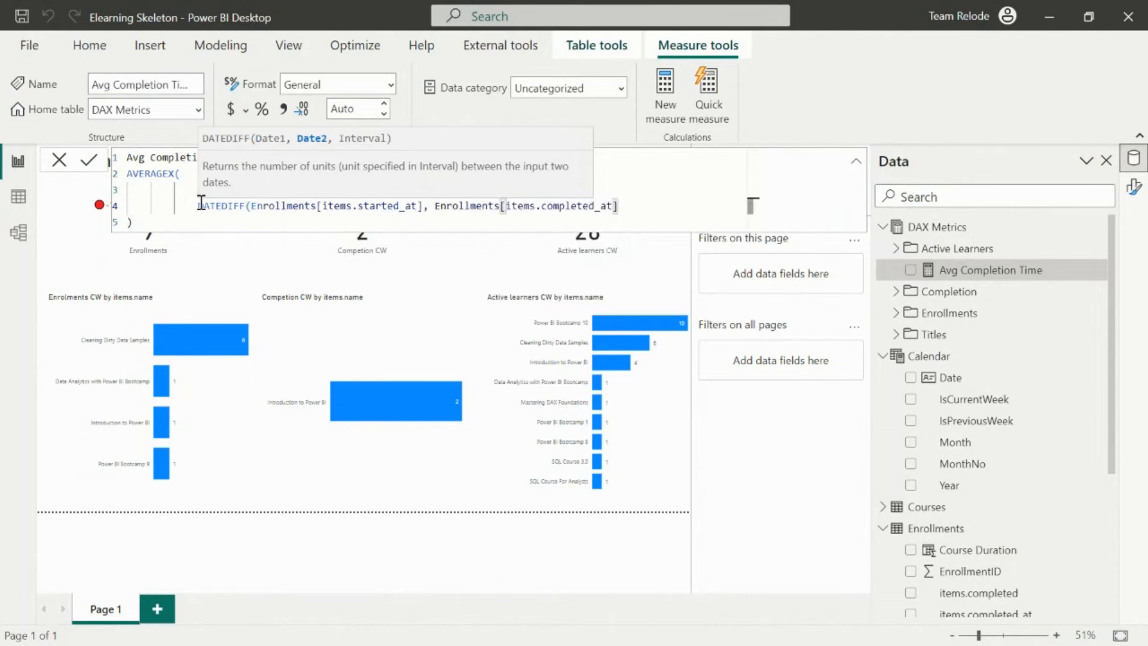
- Complete the measure's DATEDIFF with the DAY interval and a closing parenthesis, and commit the Avg Completion Time formula
text(,)
key(Tab)
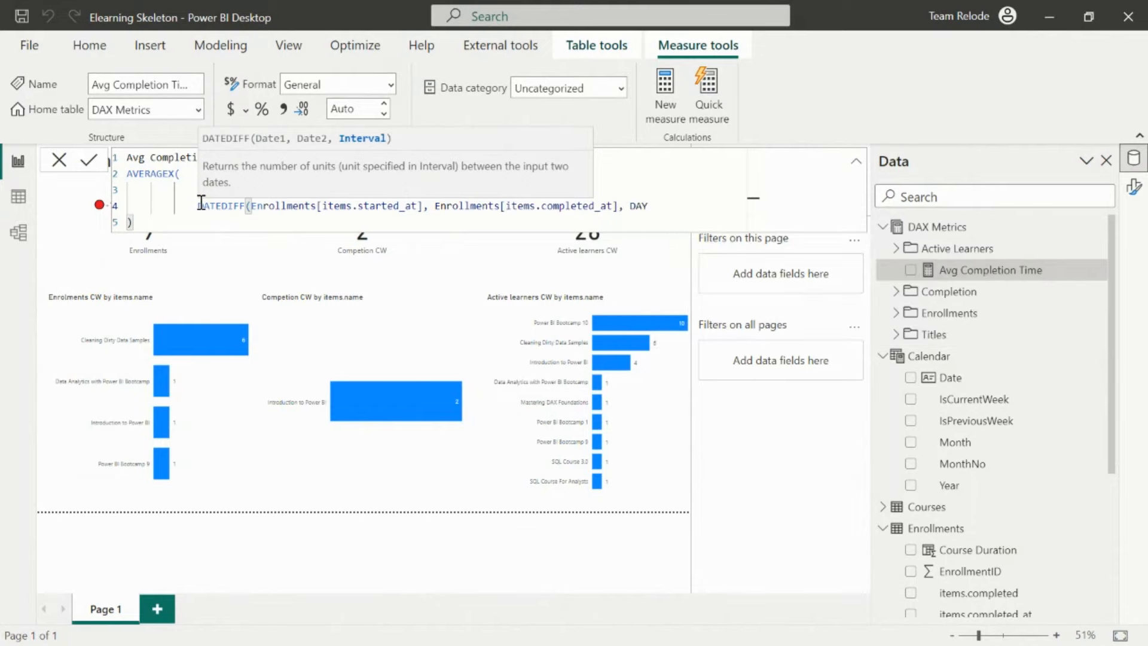
text())
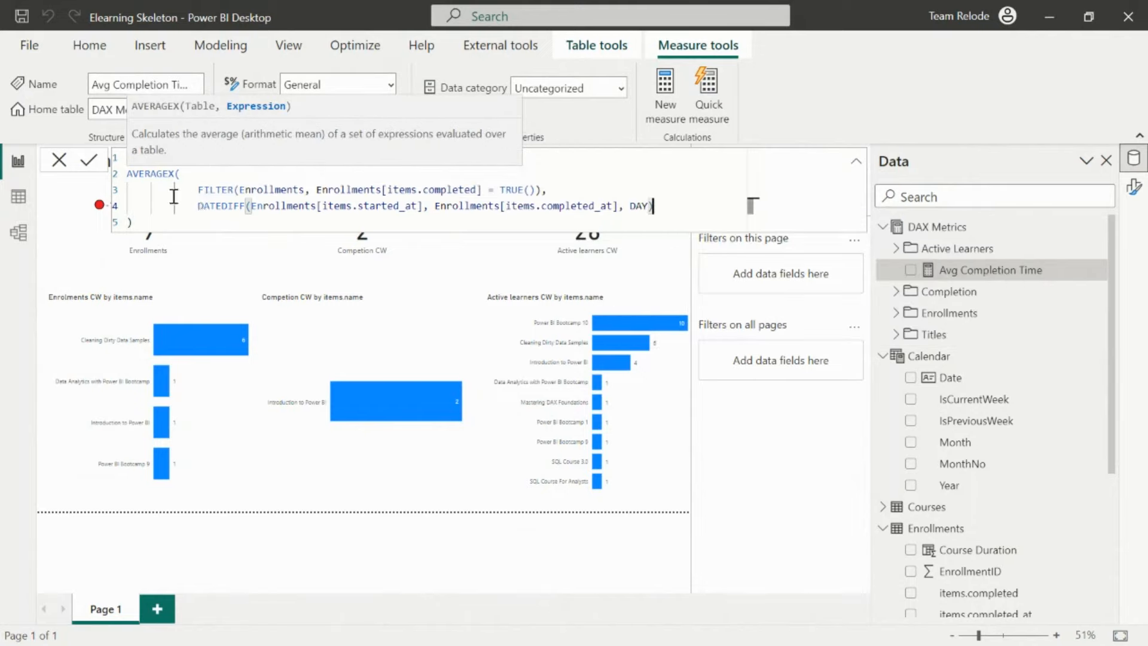
click(148, 220)
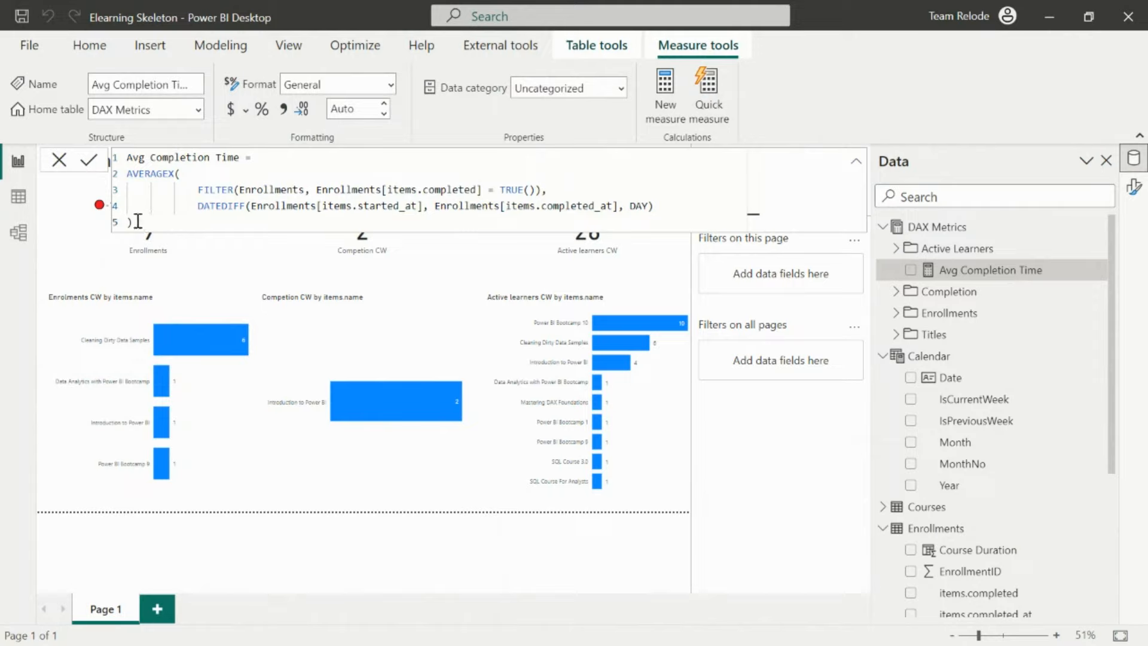
click(93, 163)
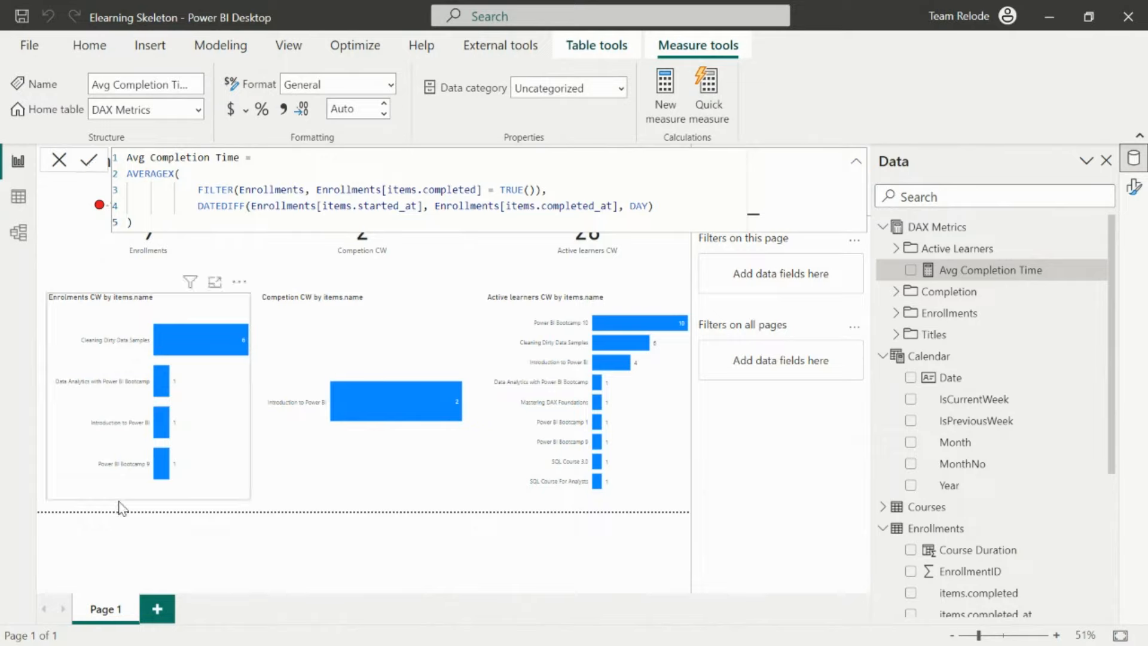
- Add a new report page and insert a table visual enlarged to fill most of the canvas
click(157, 607)
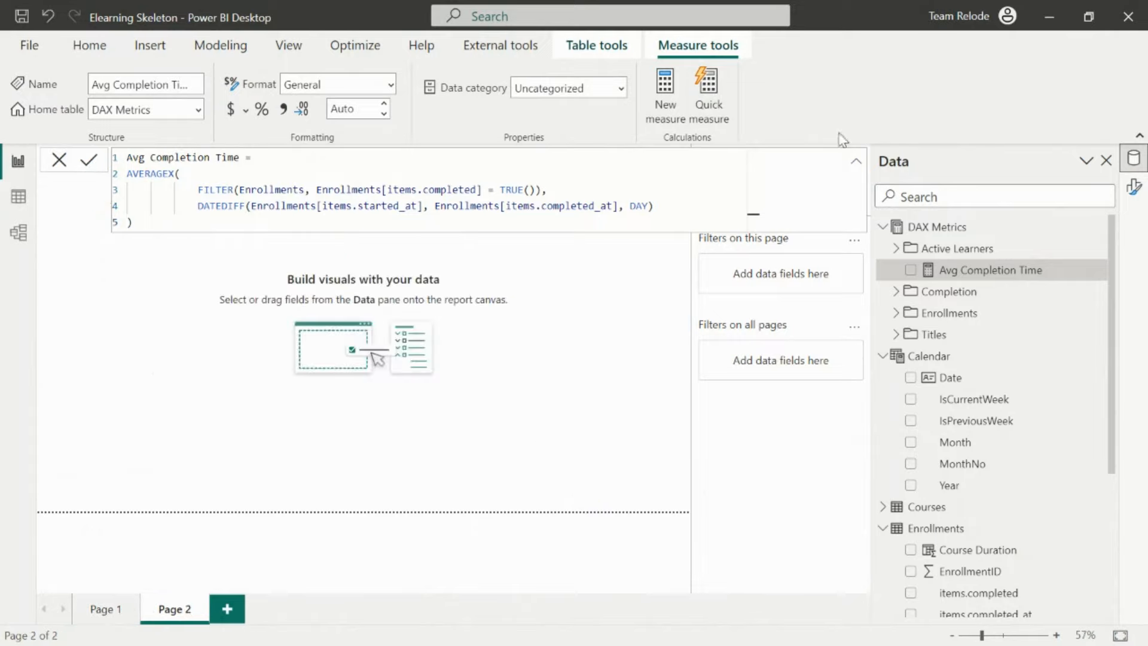
click(854, 166)
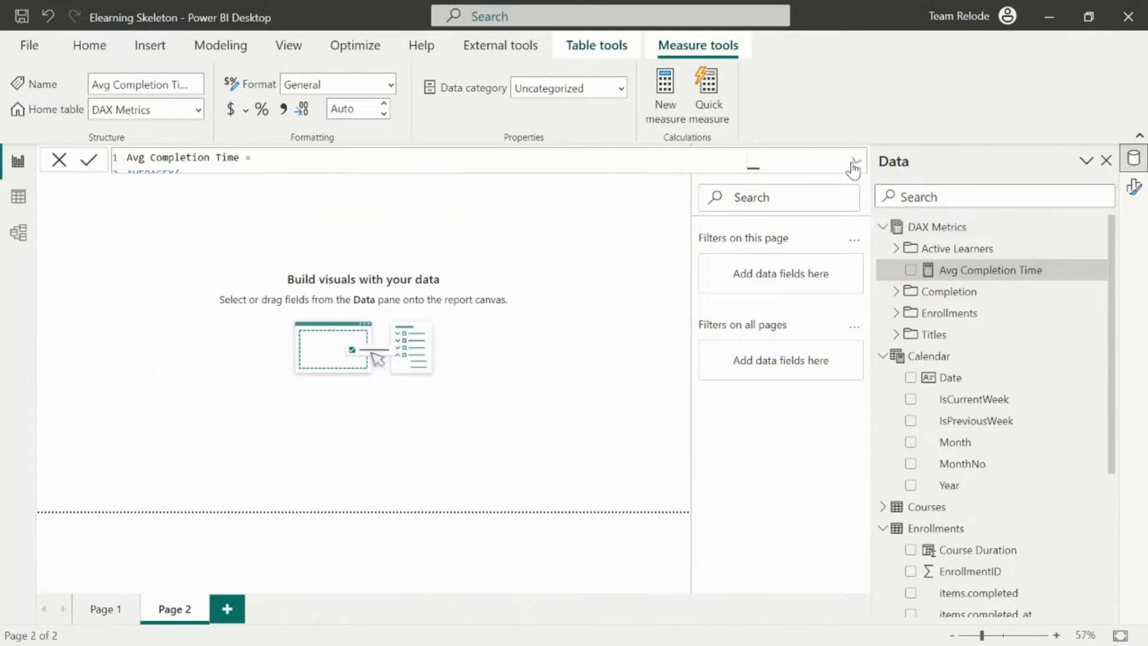
click(89, 45)
click(707, 109)
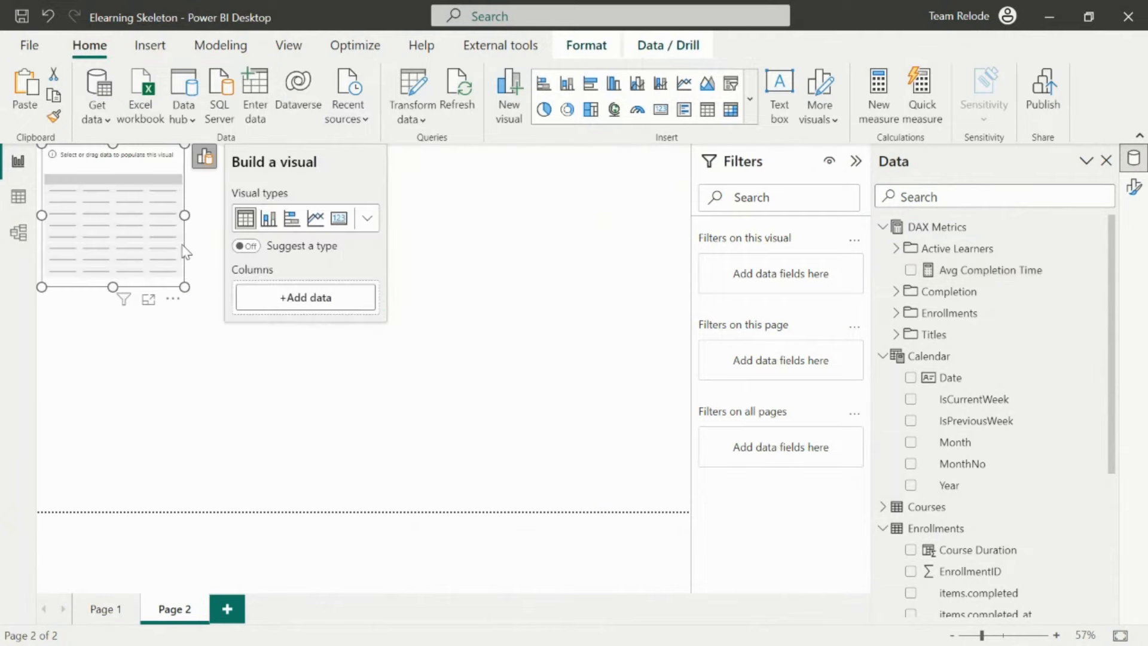
drag(198, 372, 578, 507)
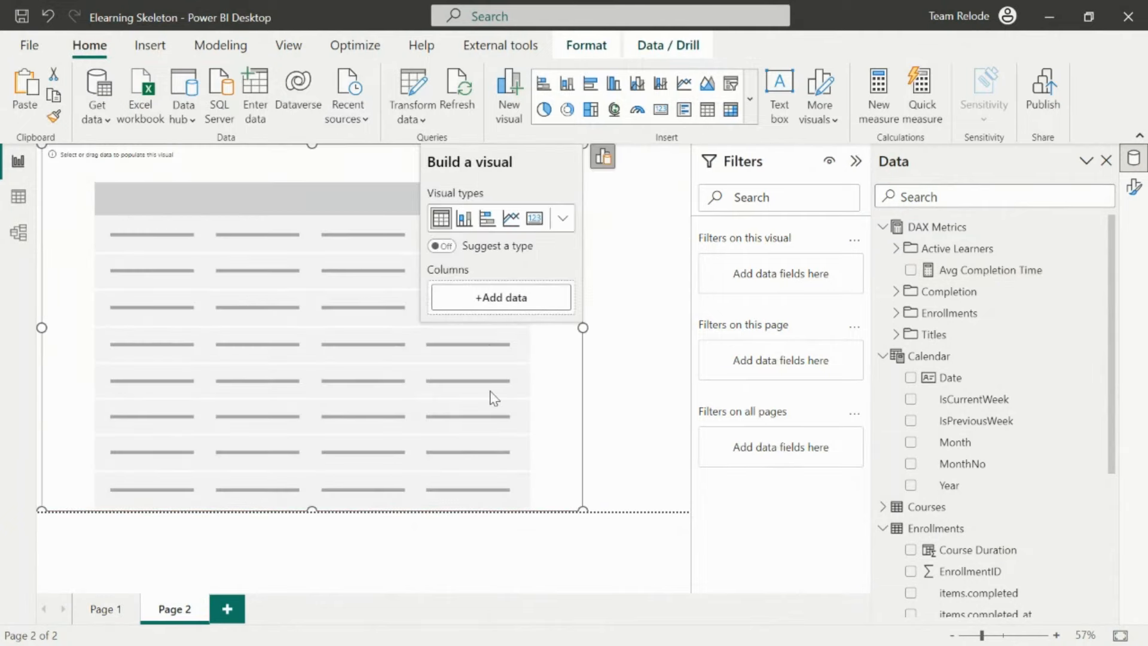
- Add items.name from Courses and the Avg Completion Time measure from DAX Metrics as columns of the table
click(472, 297)
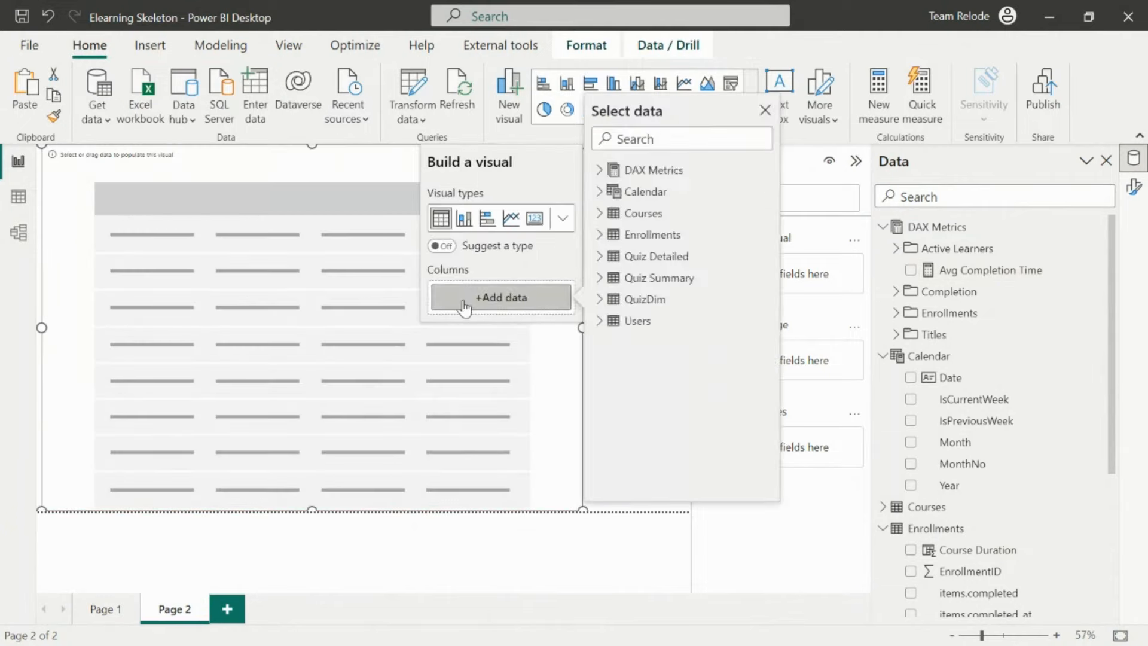
click(602, 217)
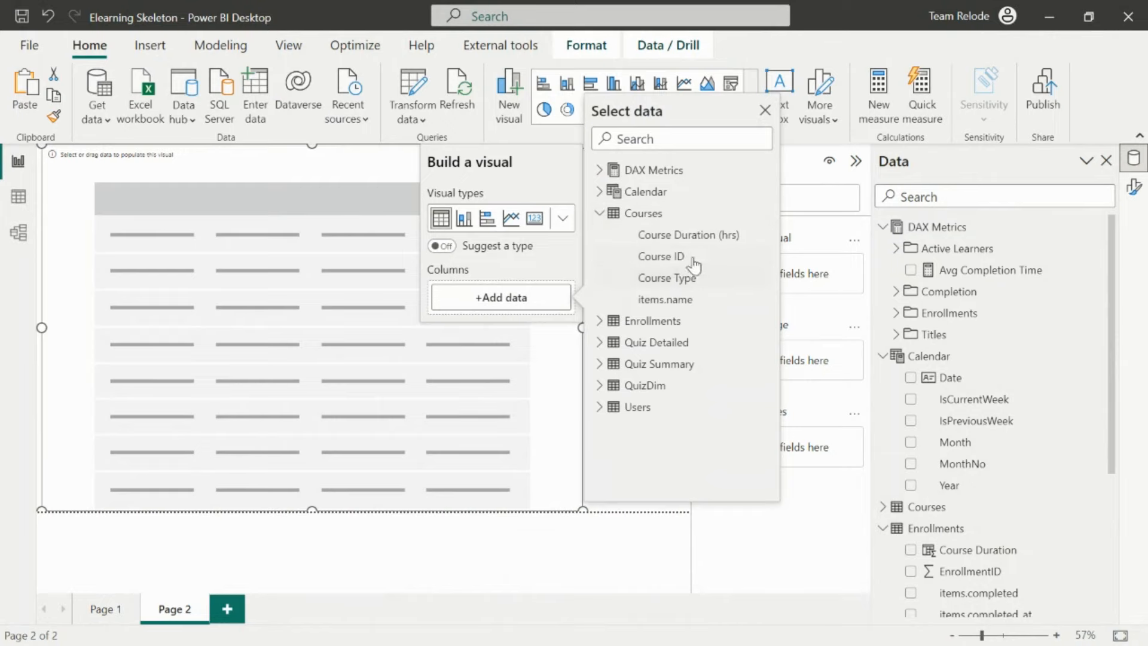
click(668, 299)
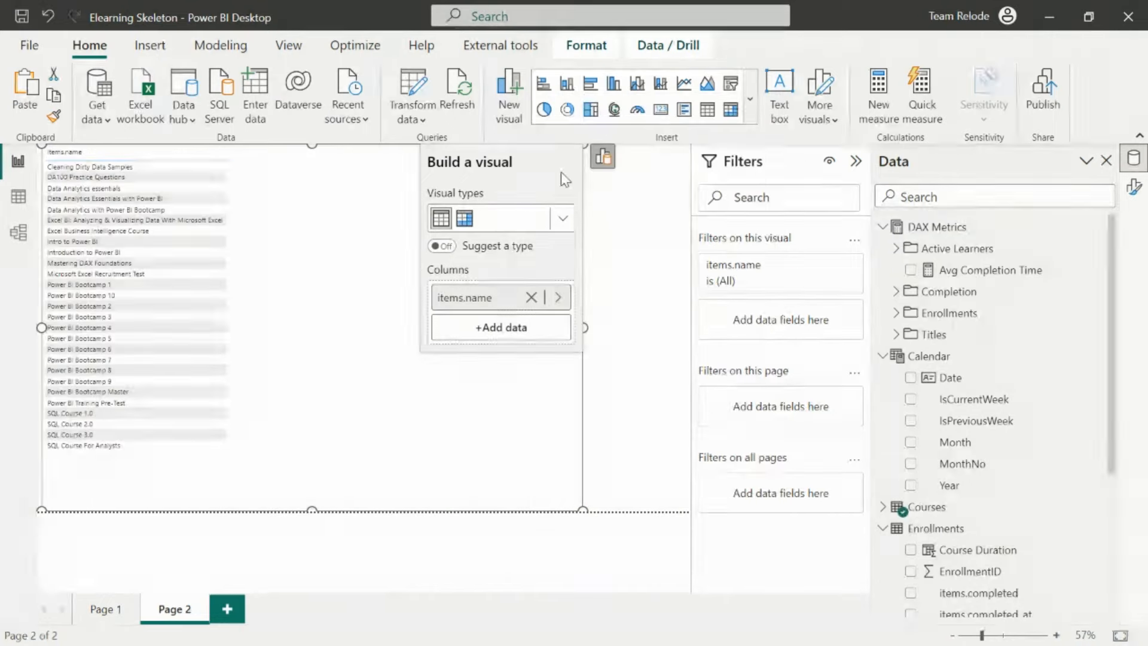
click(492, 333)
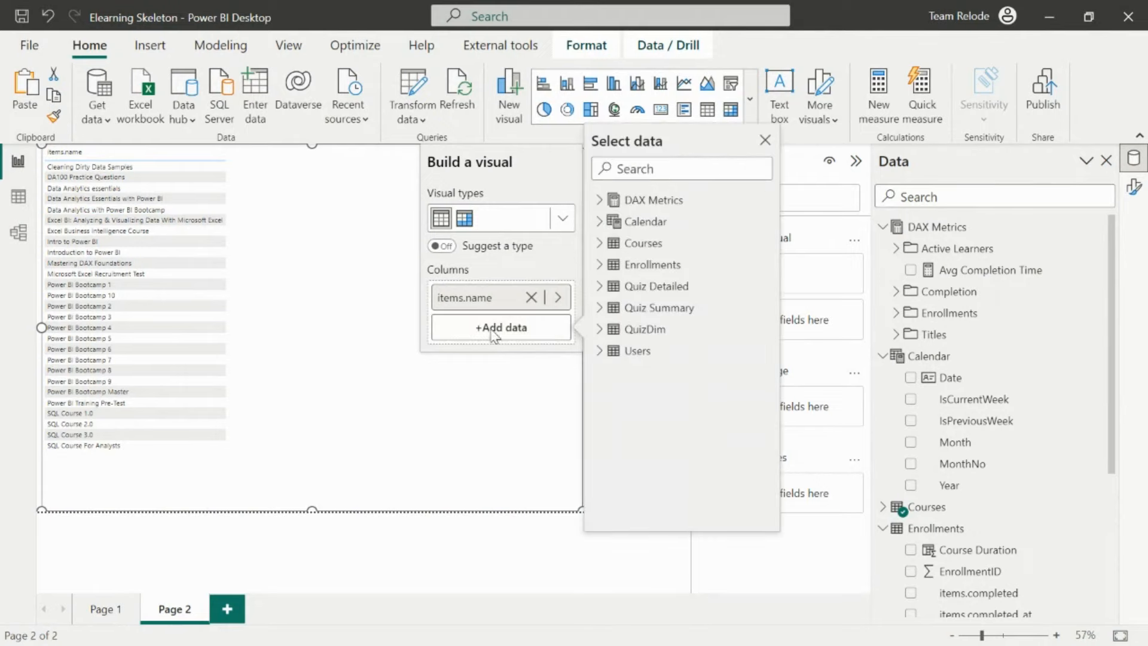
click(604, 201)
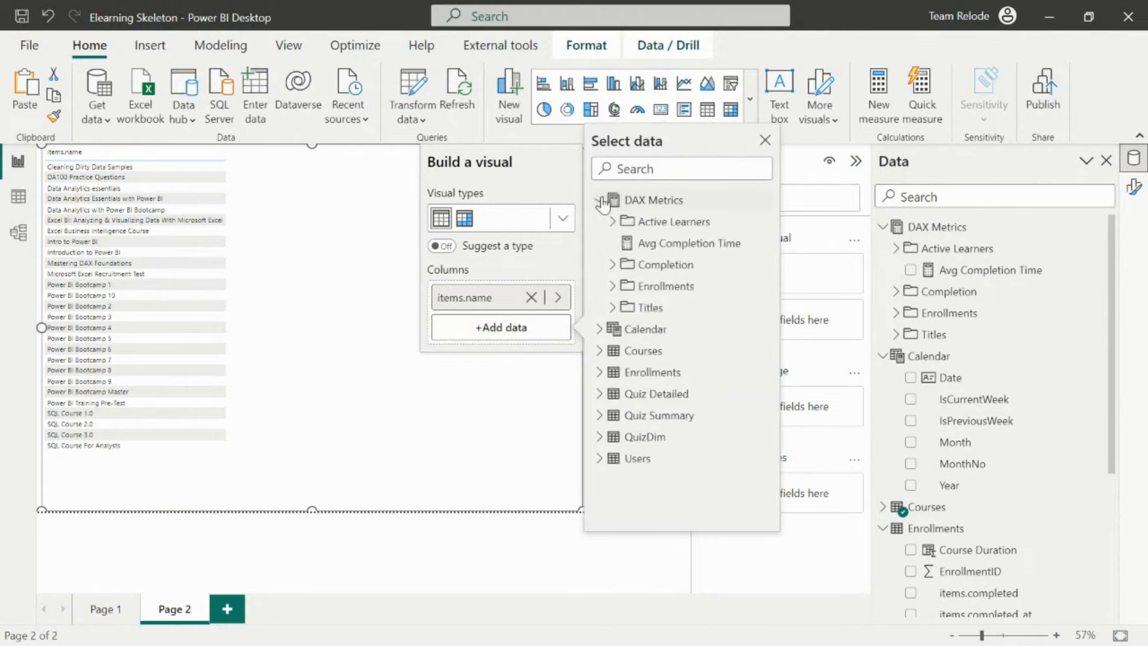
click(667, 245)
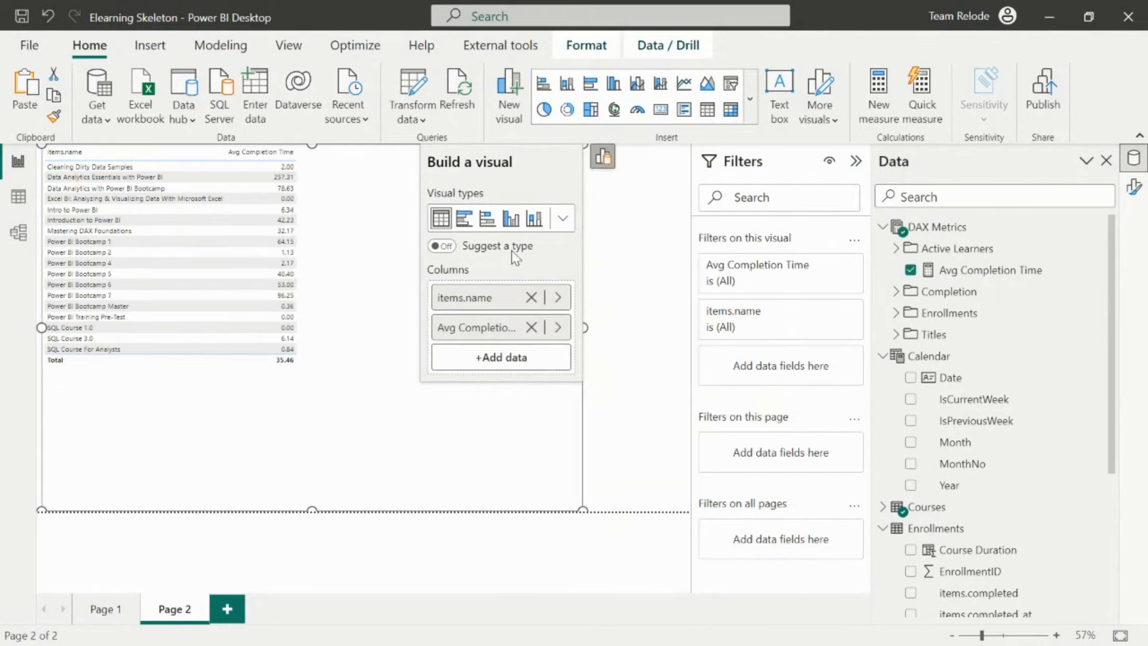
- Reduce the height and width of the table visual to fit closely around its two columns
drag(326, 510, 344, 396)
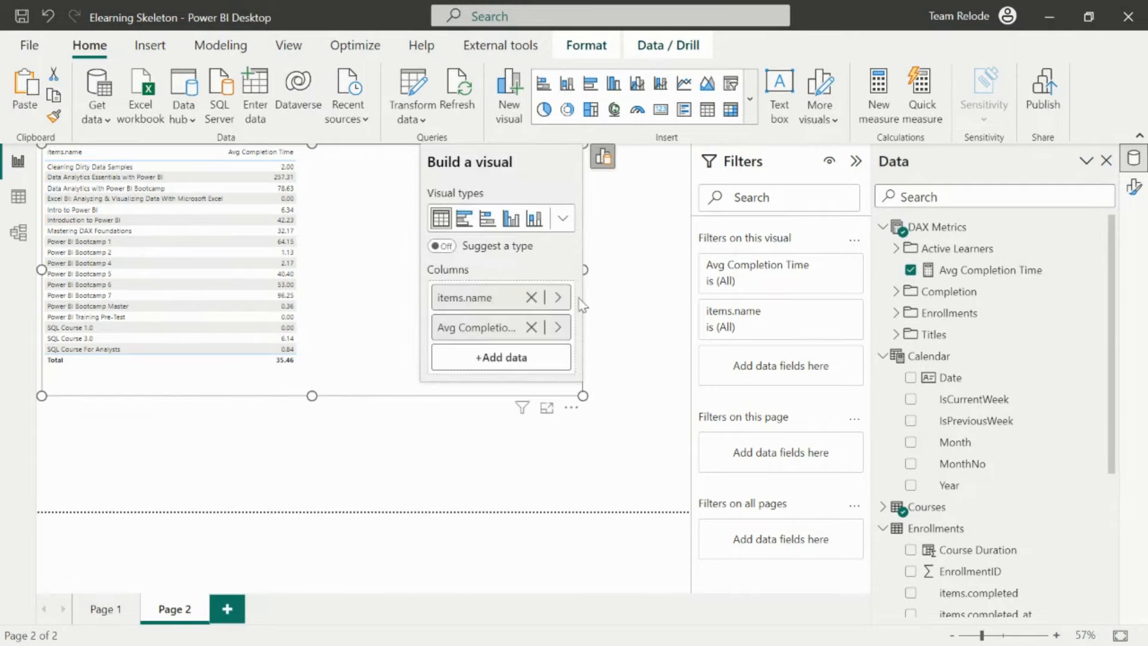
click(612, 254)
click(579, 233)
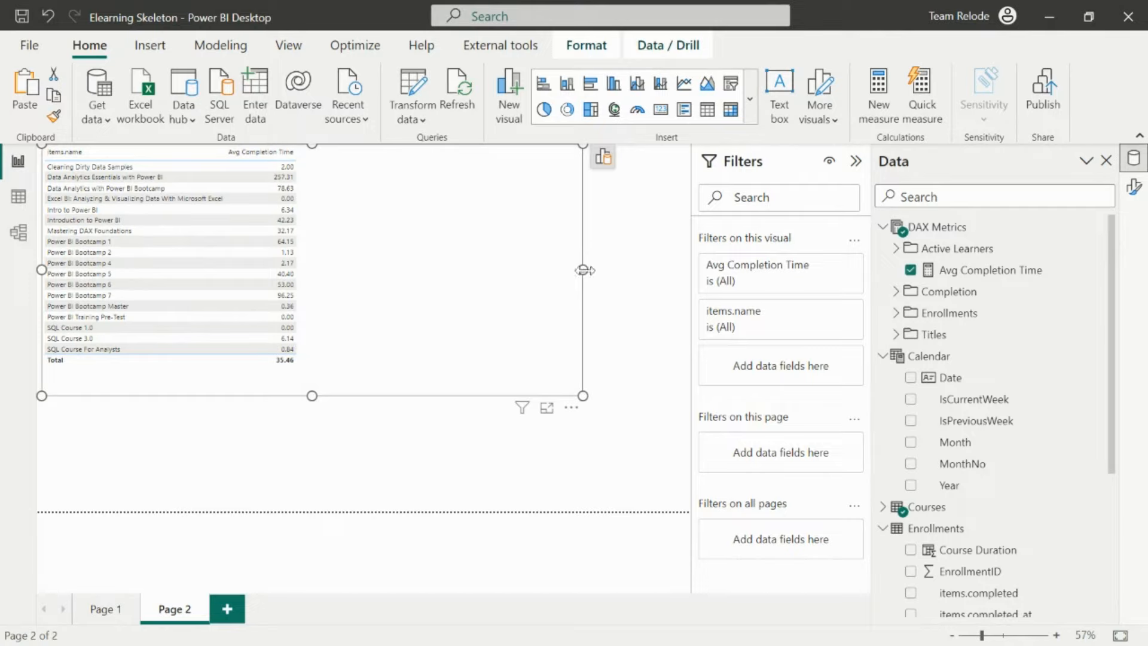
drag(583, 269, 335, 260)
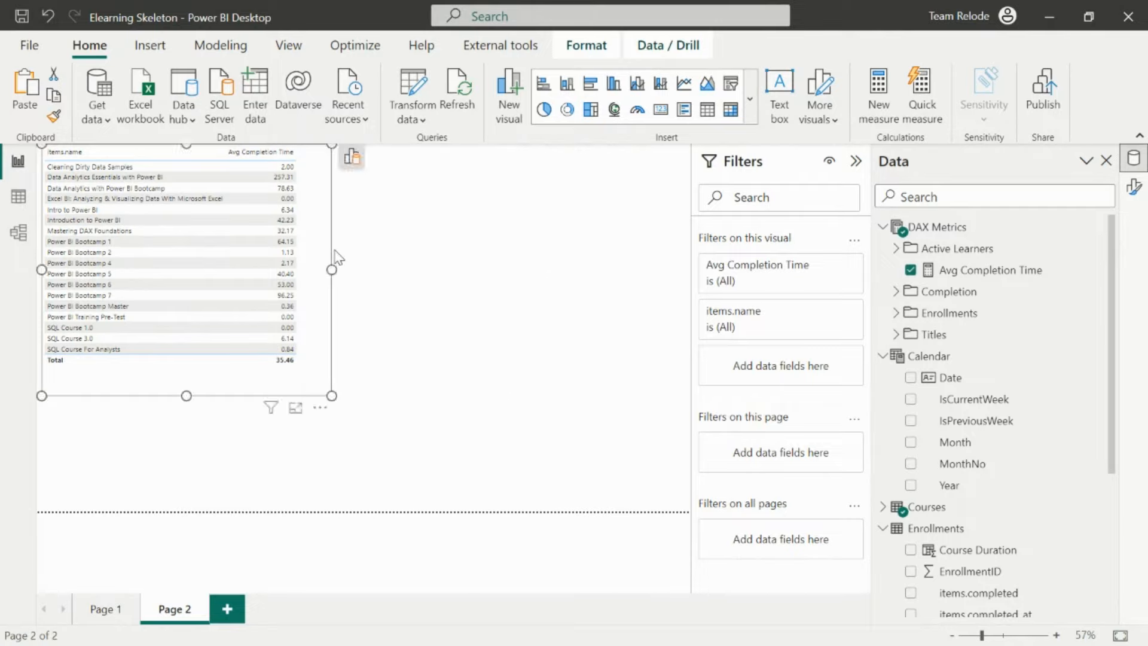
click(490, 325)
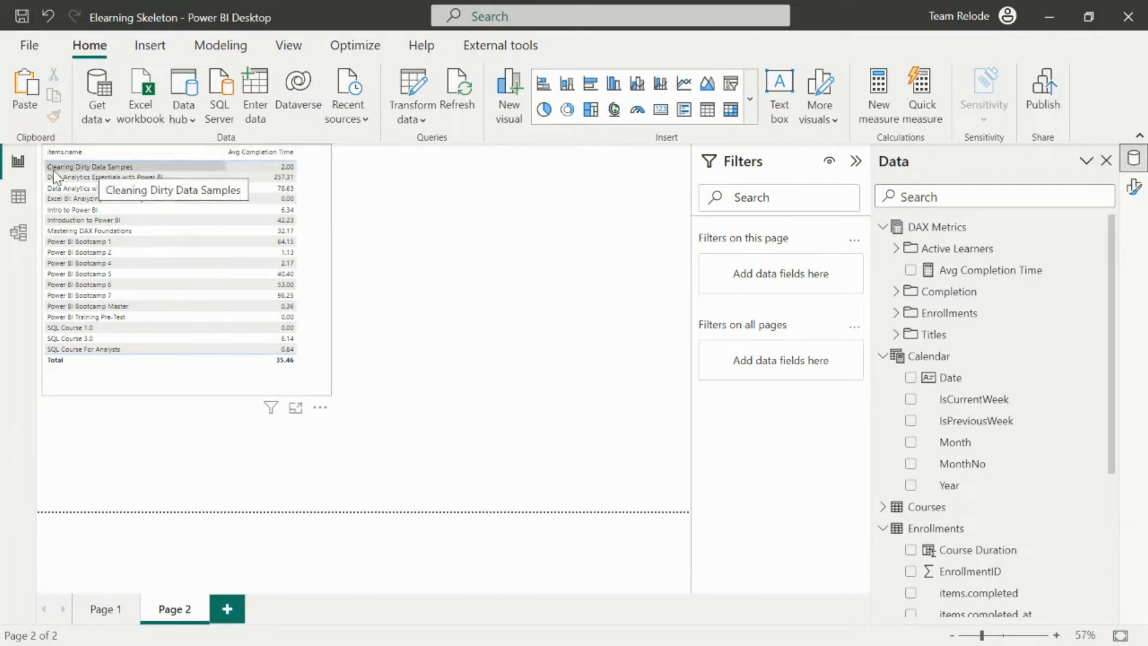
- Add Course Duration (hrs) from Courses to the table and widen the visual to fit the third column
click(313, 189)
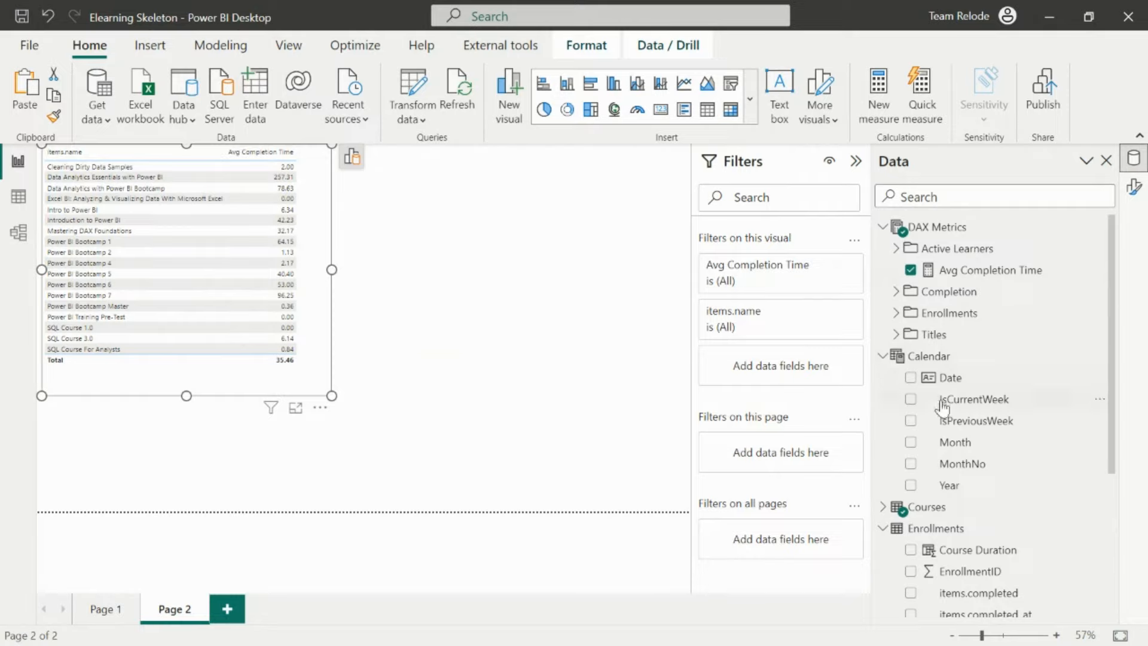
click(884, 508)
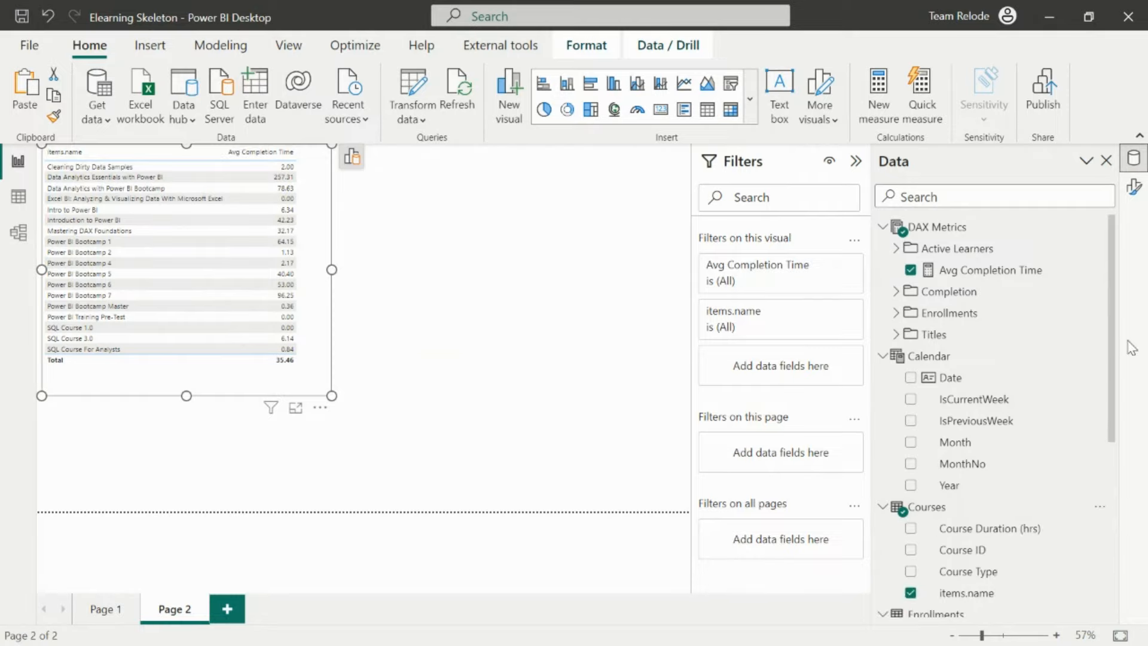
drag(1111, 326, 1107, 405)
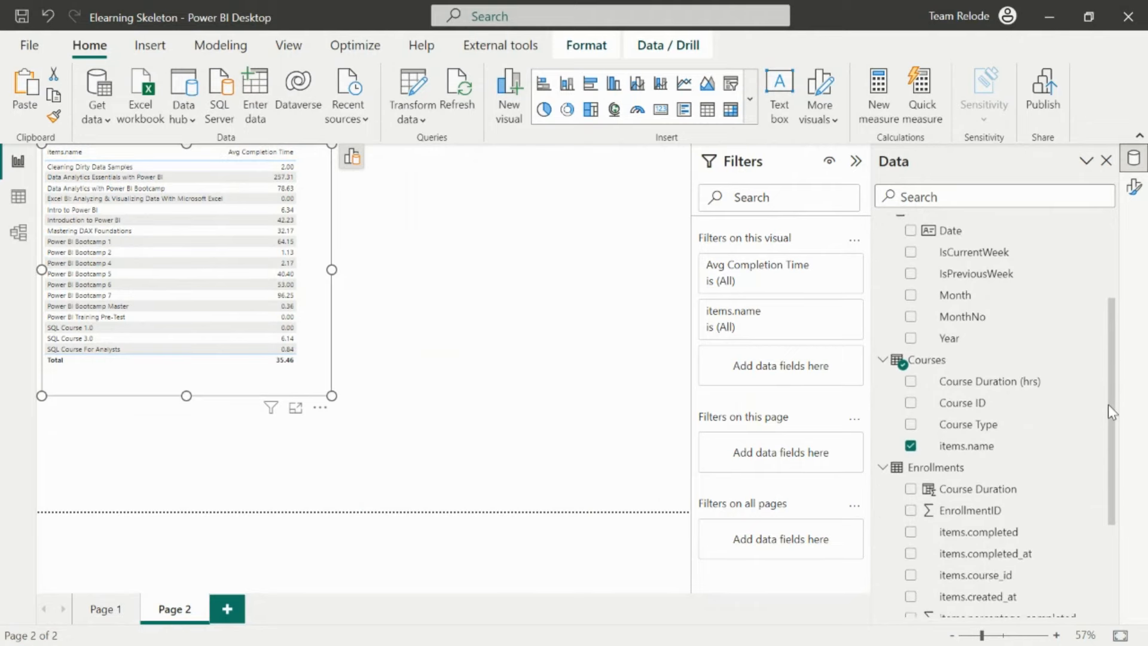
click(910, 382)
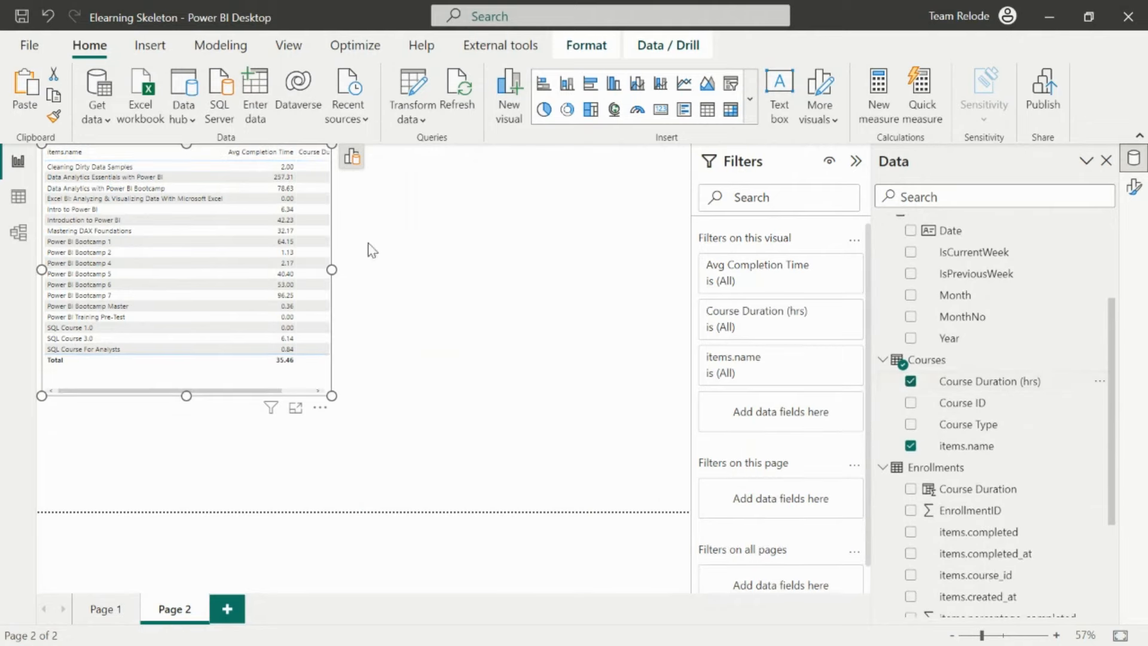
drag(332, 269, 431, 278)
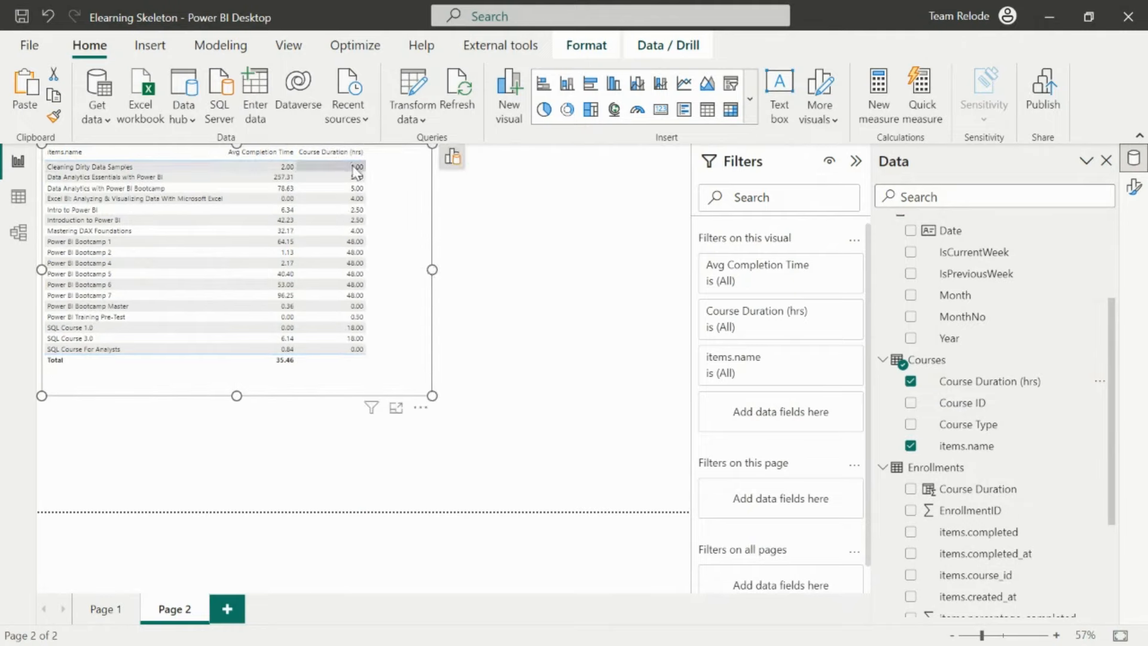
- Compare average completion time with course duration per course in the table's focus mode, and return to the report
mouse_move(357, 173)
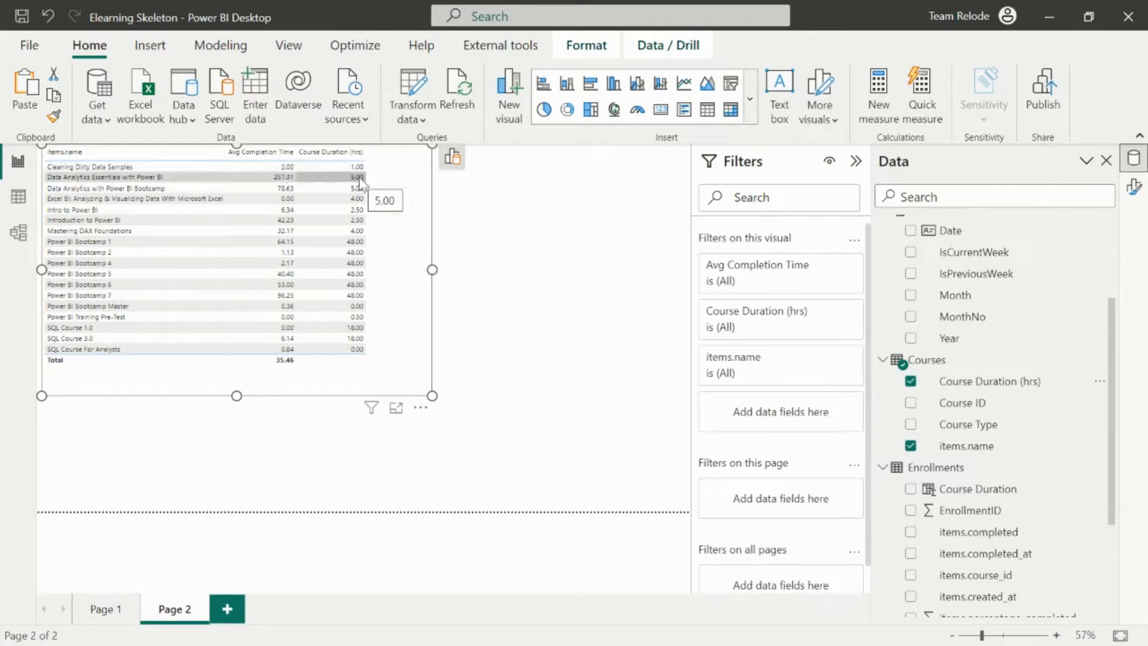
mouse_move(280, 183)
click(395, 407)
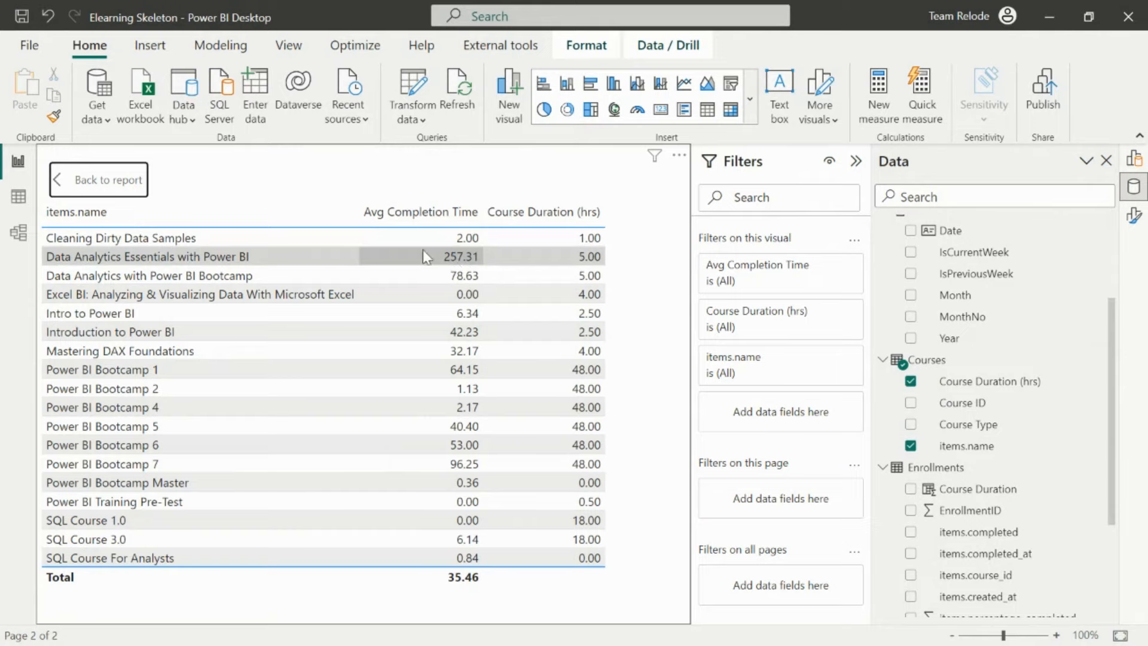
click(98, 190)
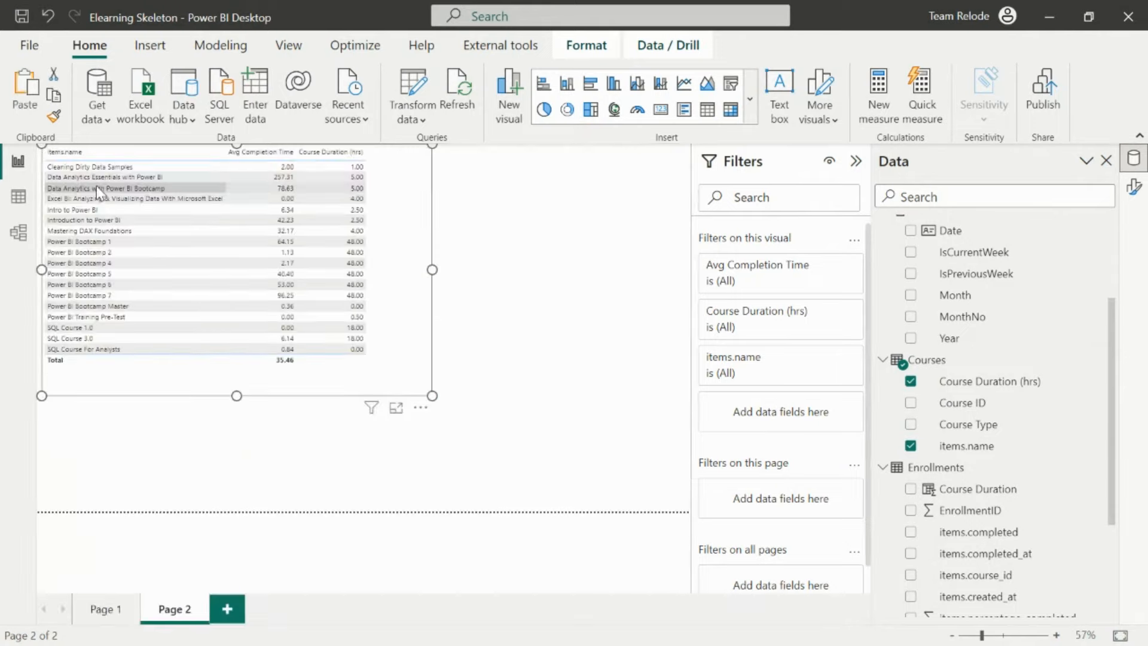
- Move the course table visual away from the page's upper edge and narrow it to fit its three columns
key(alt+Tab)
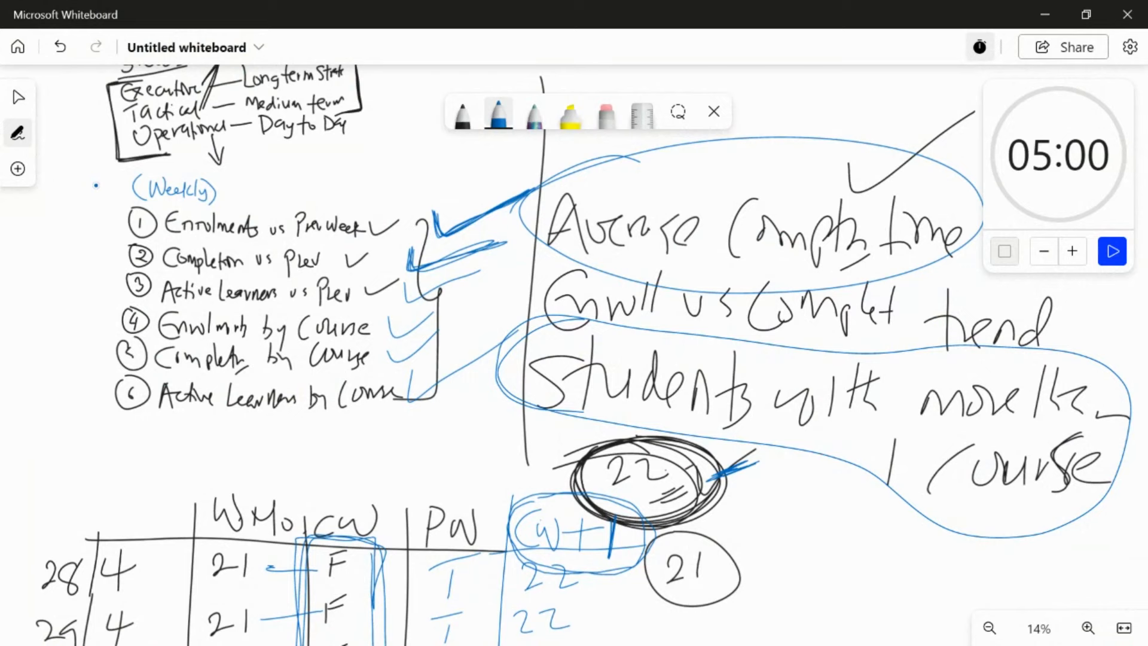
key(alt+Tab)
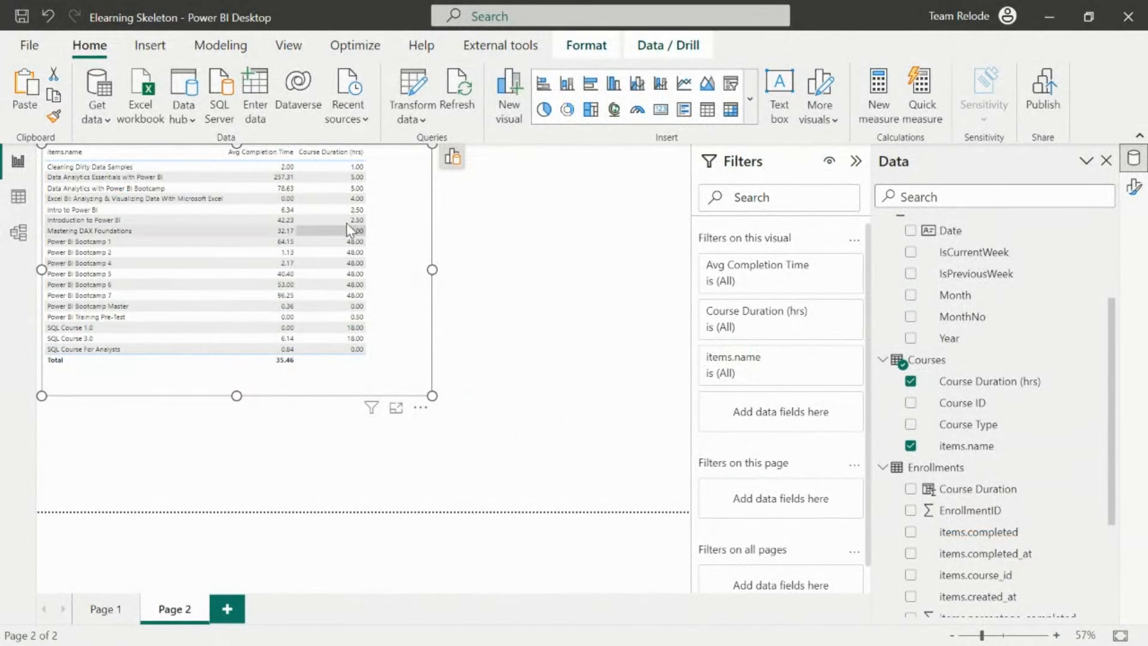
drag(387, 216, 410, 277)
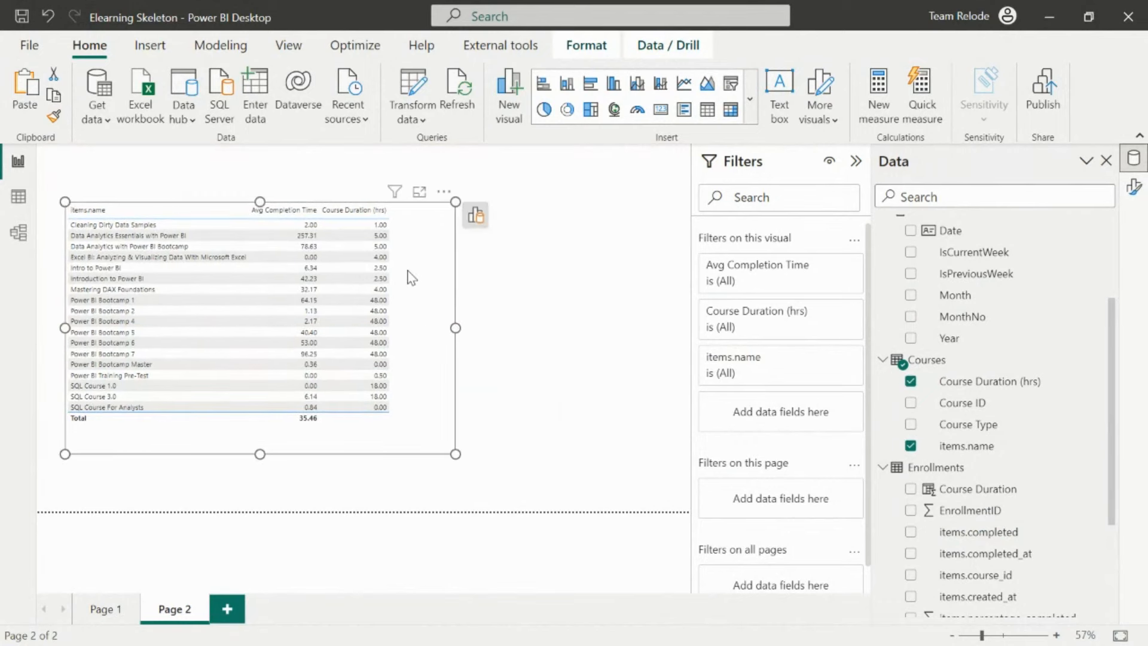
drag(456, 328, 419, 327)
- Examine in the model view how the Users table relates to the Enrollments table
click(17, 232)
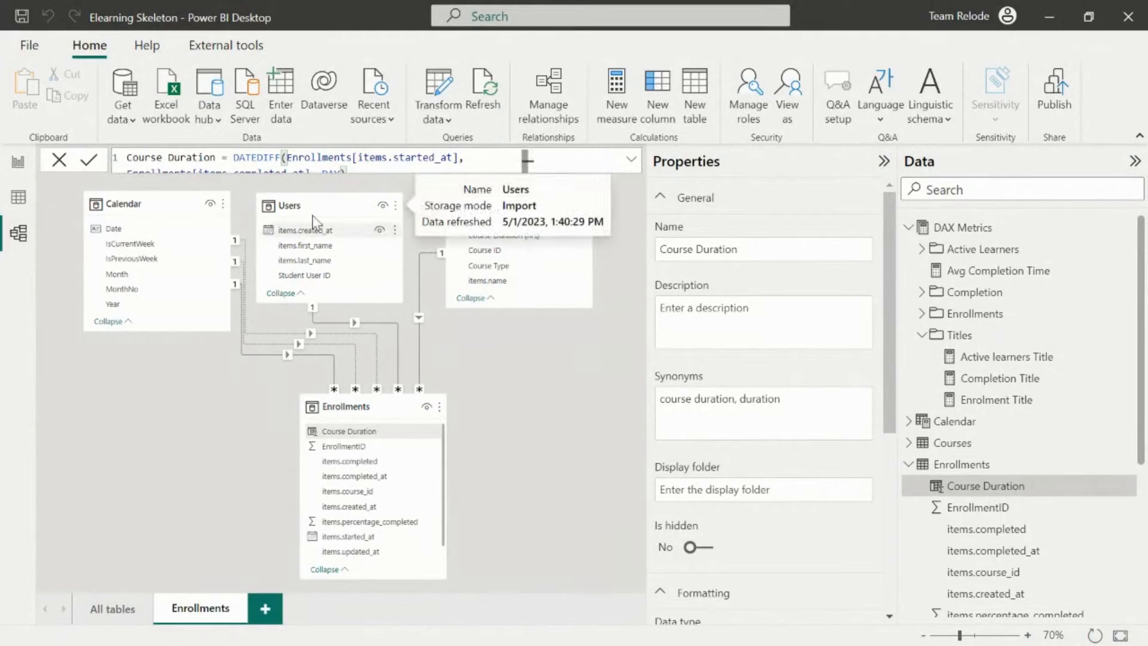
mouse_move(305, 209)
mouse_down()
mouse_move(308, 267)
mouse_move(318, 196)
mouse_up()
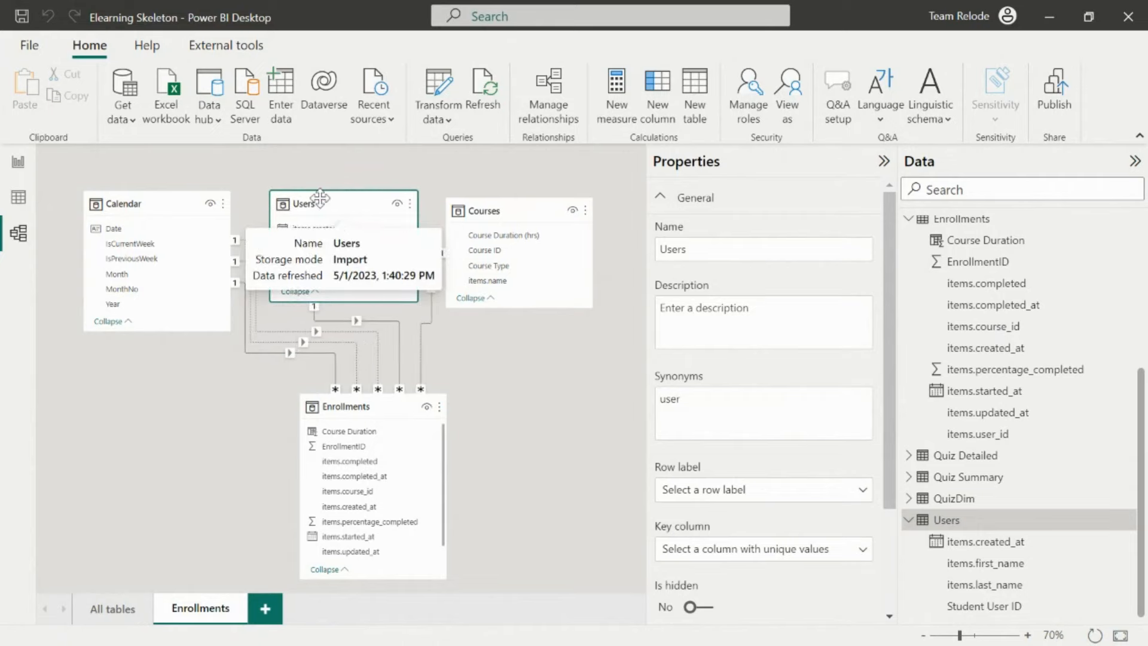
key(alt+Tab)
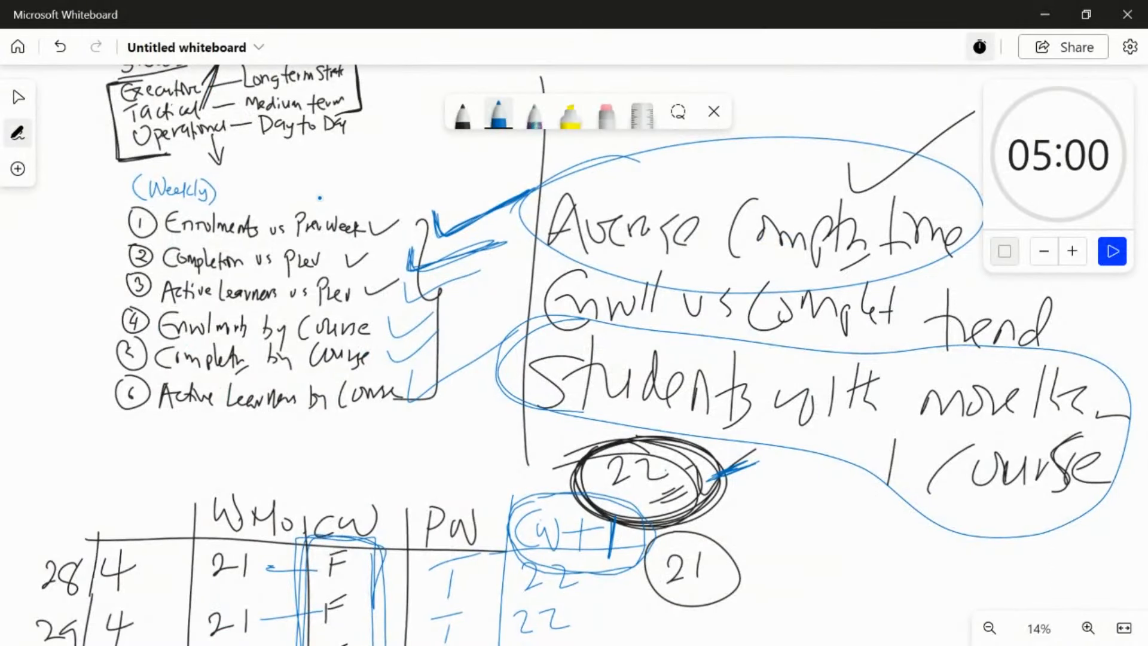
key(alt+Tab)
mouse_move(319, 197)
mouse_down()
mouse_move(293, 199)
mouse_move(305, 187)
mouse_up()
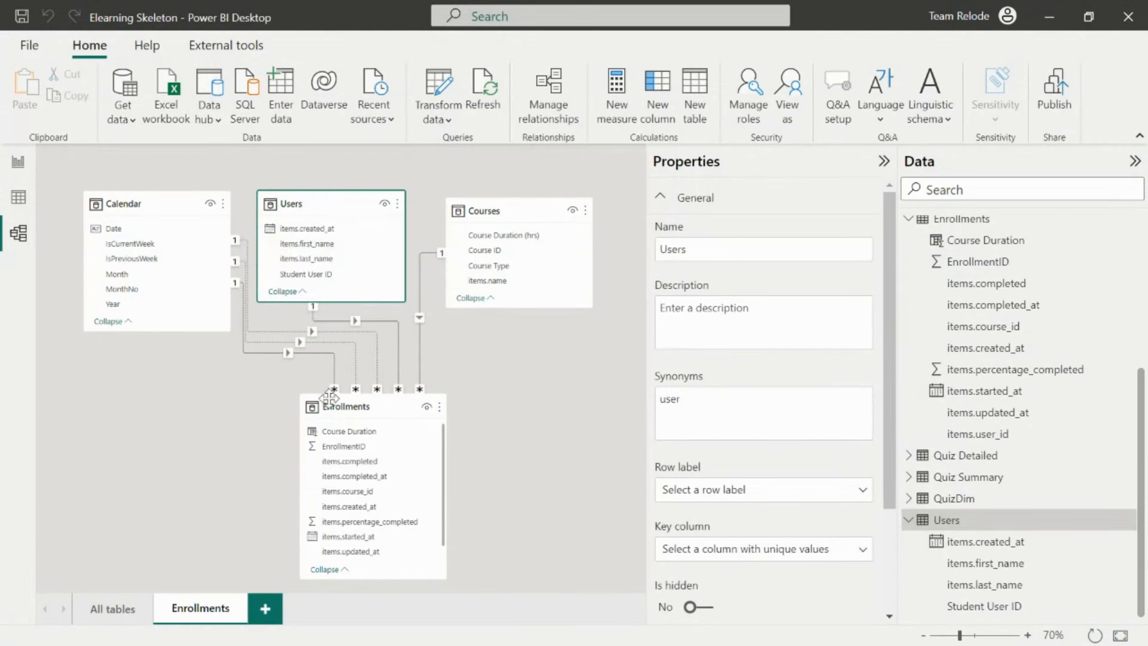
drag(353, 410, 346, 413)
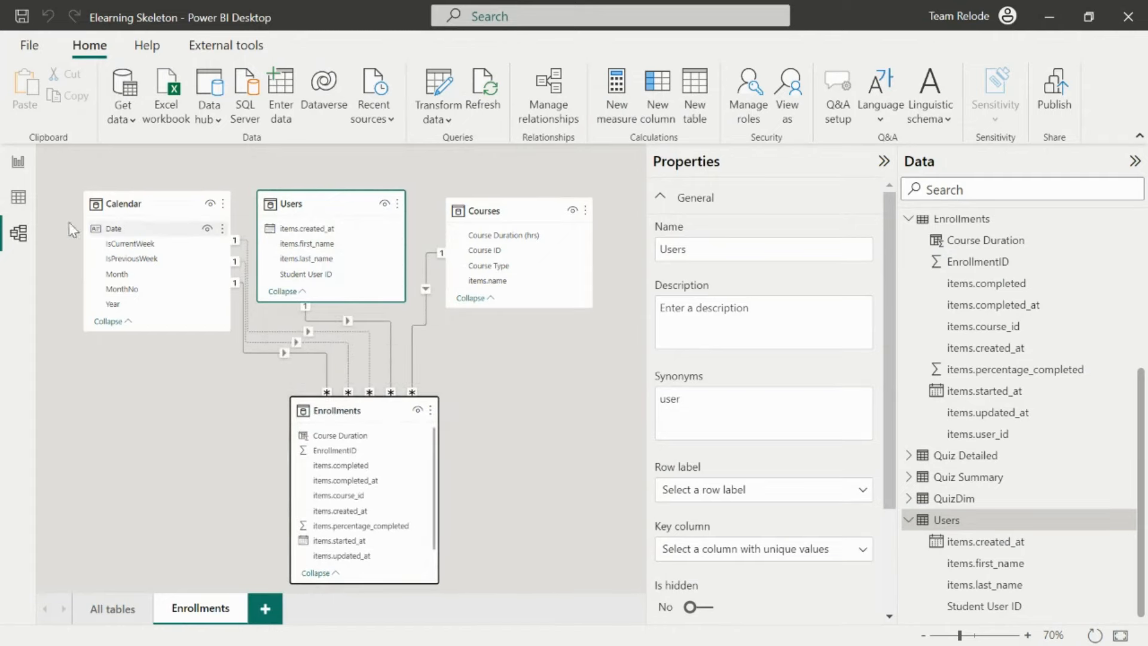
- Show the Users table's data and try to start a new calculated column in it
click(14, 203)
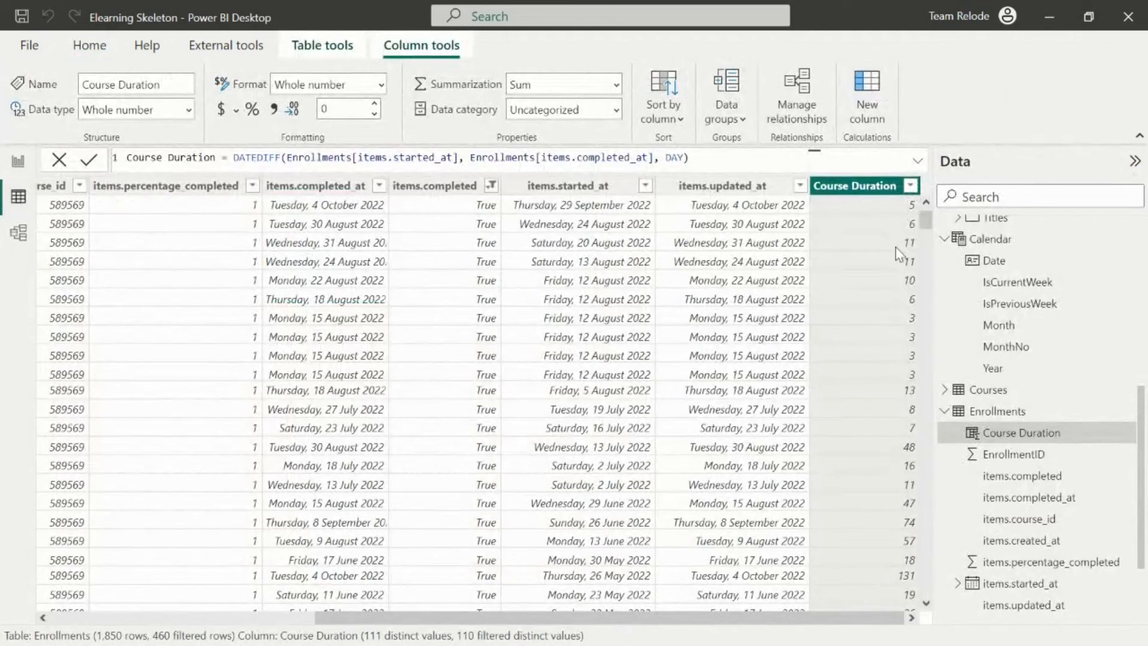
click(944, 238)
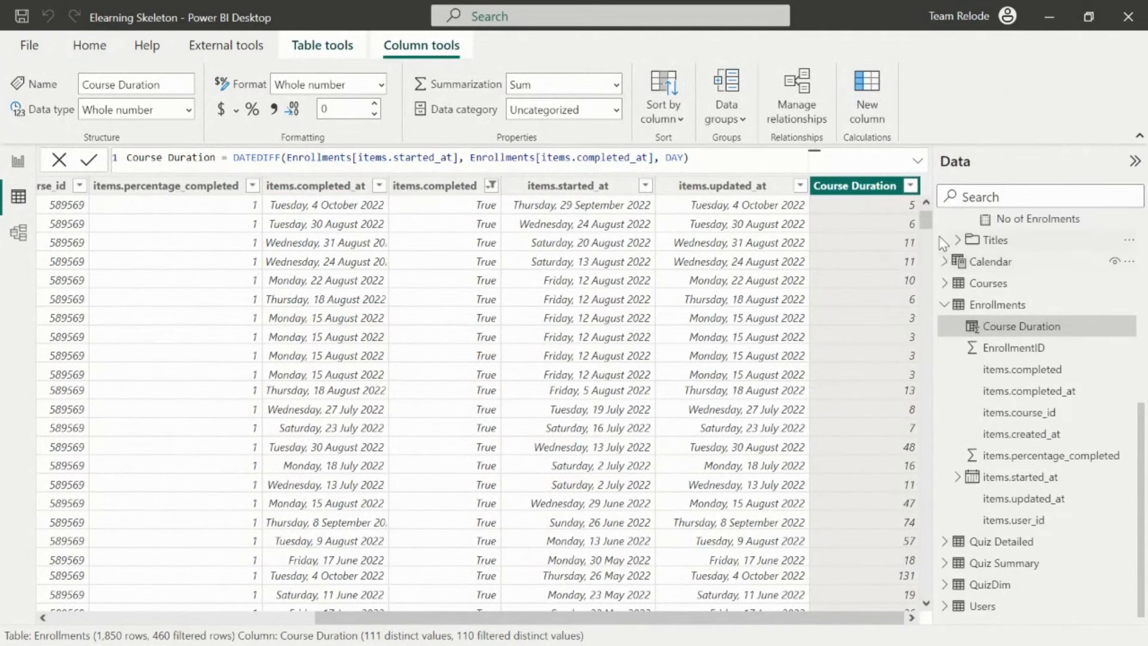
click(945, 304)
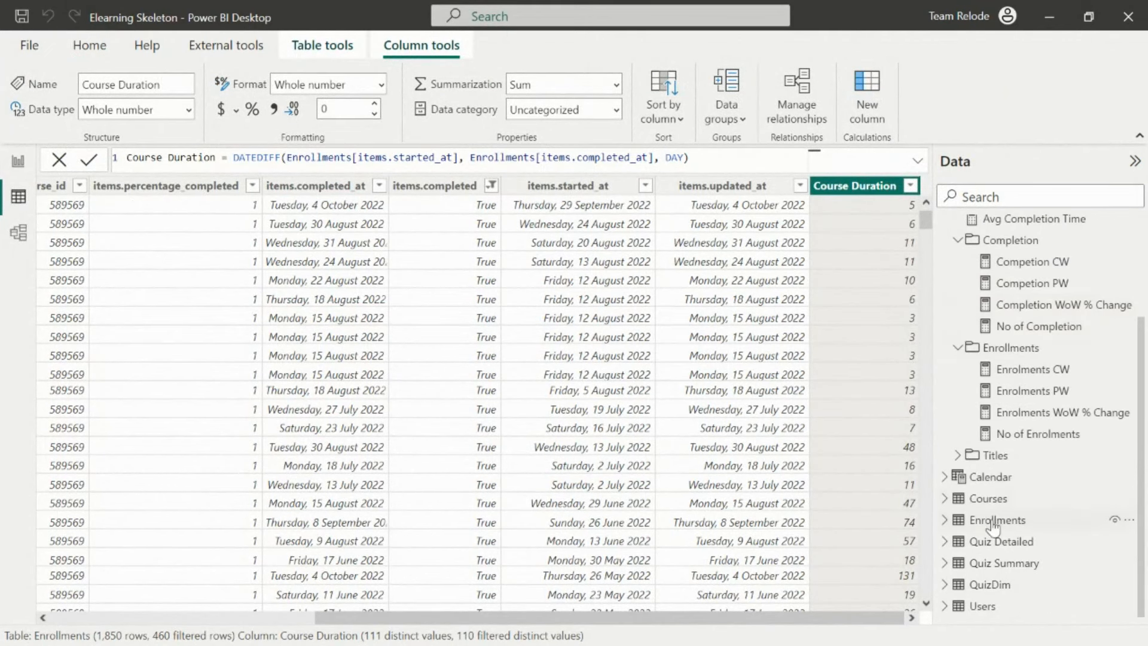
click(982, 608)
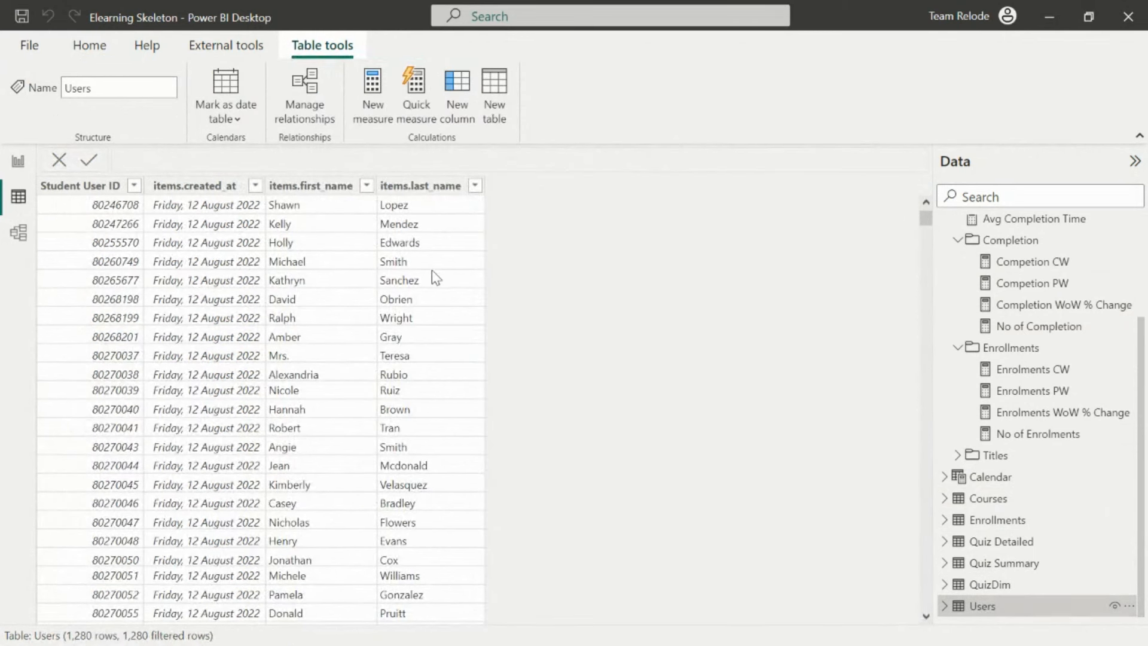
click(429, 188)
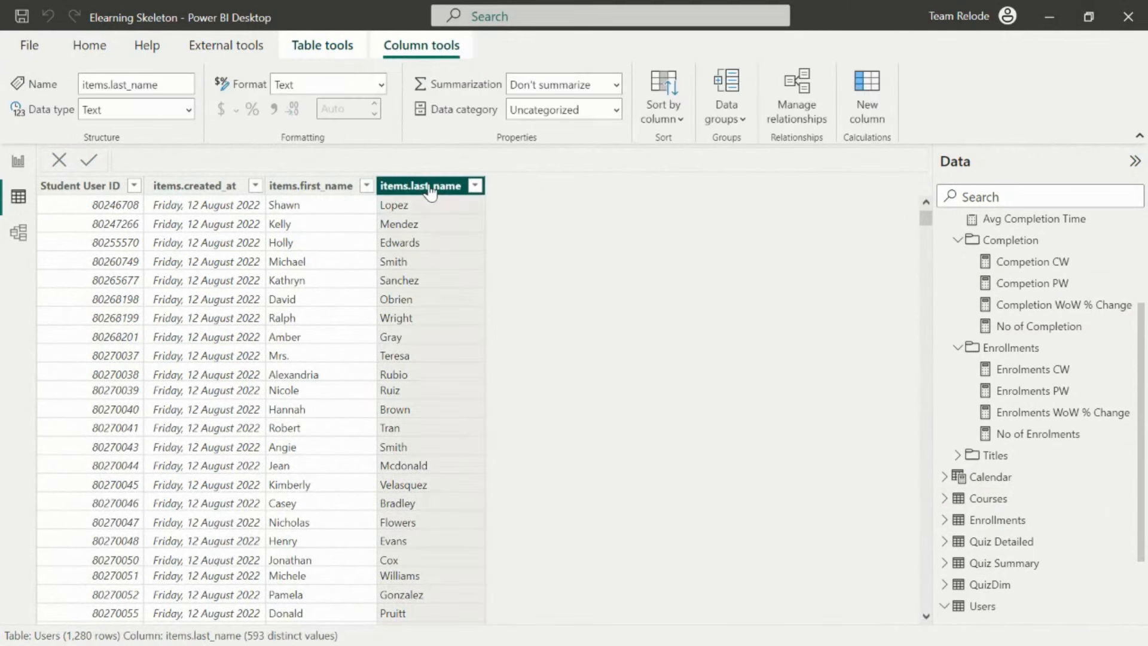
click(878, 106)
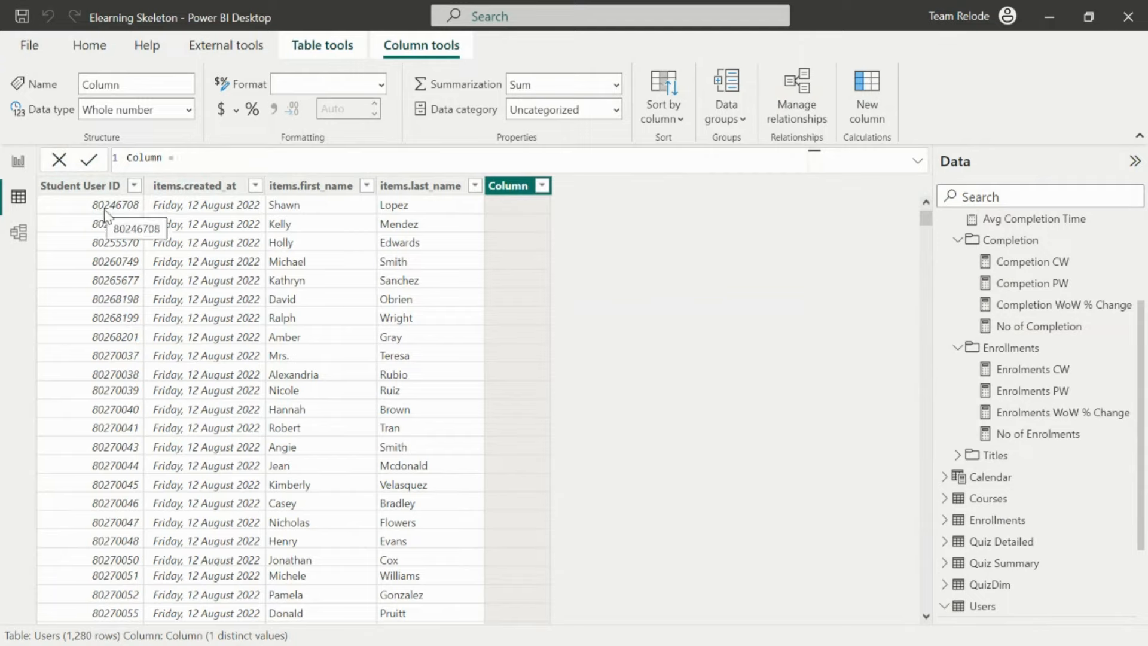
click(422, 284)
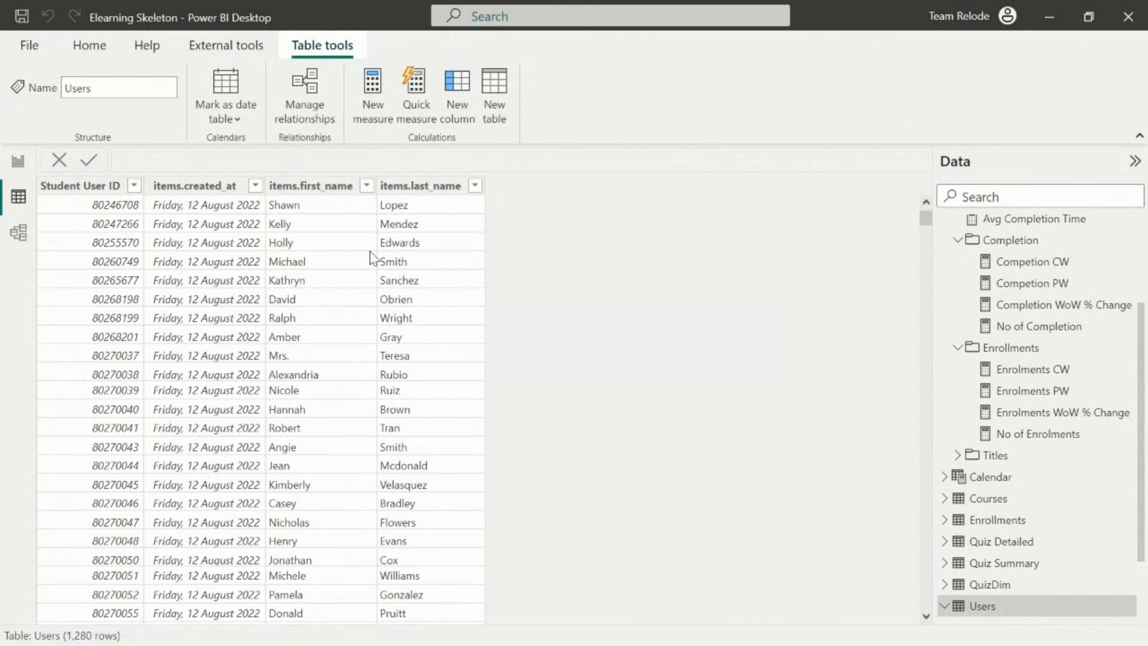
- Filter the Enrollments rows with an equals number filter on items.user_id for one student's user ID
click(997, 520)
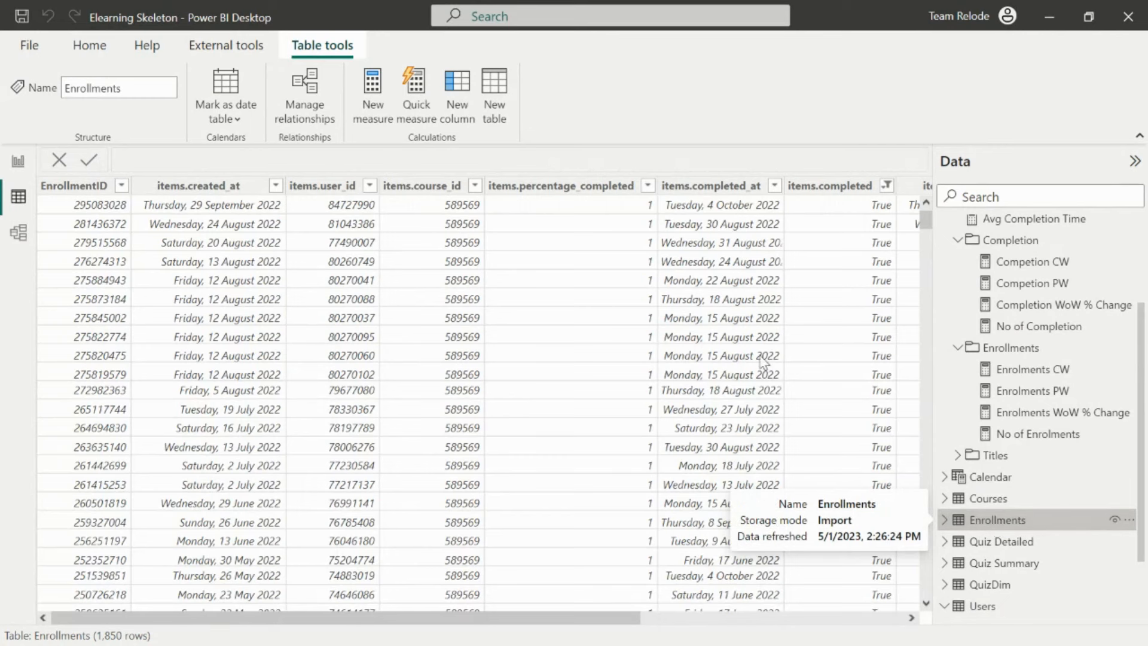
click(371, 186)
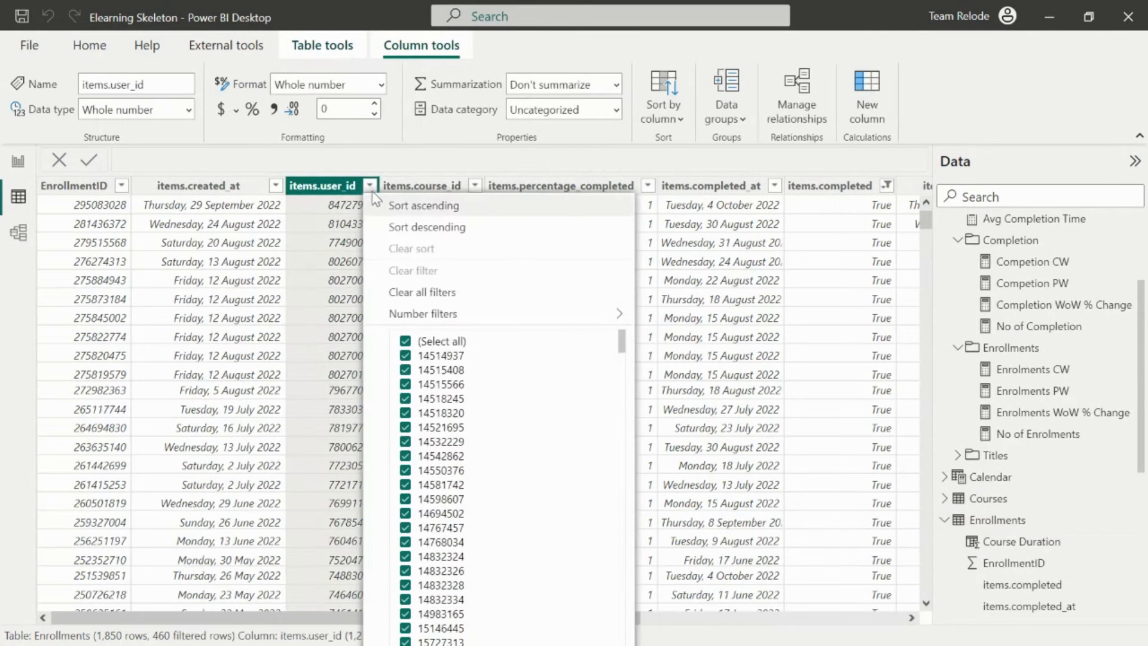
mouse_move(623, 319)
click(677, 314)
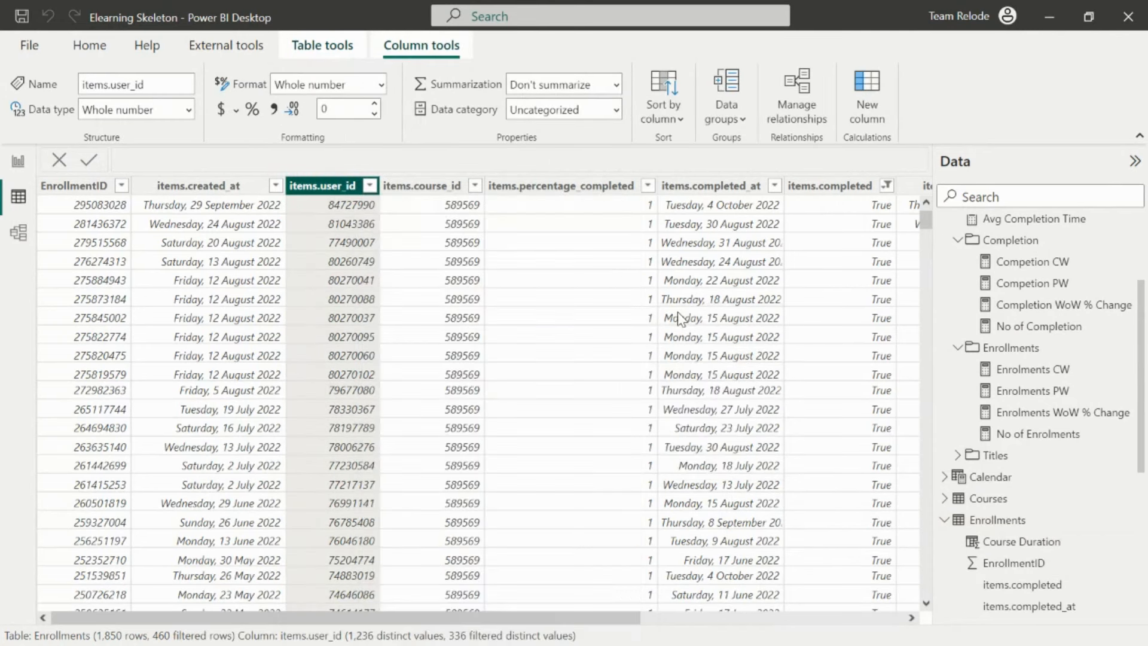
click(534, 280)
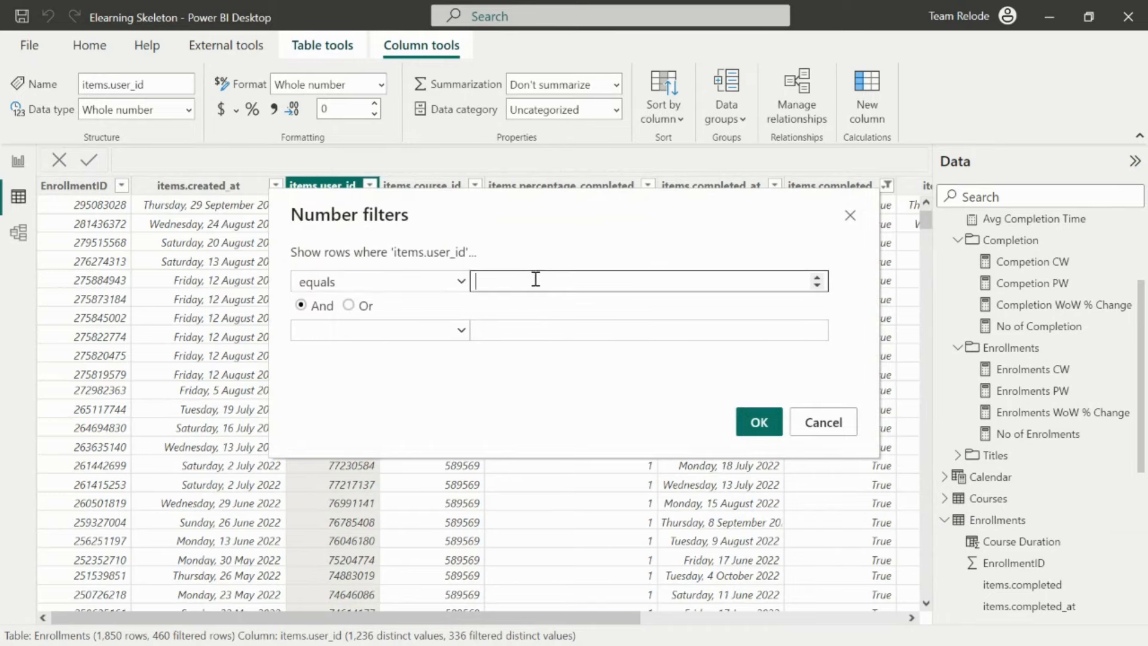
text(80)
text(642706)
click(759, 422)
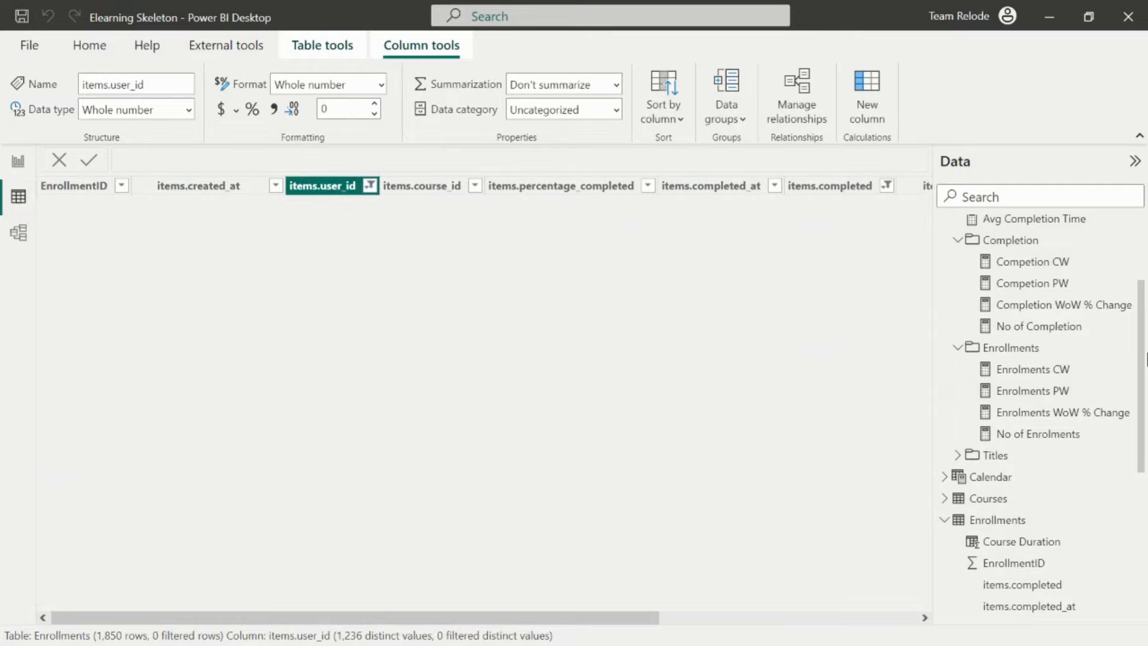
- Check the student IDs in the Users table and the link between Users and Enrollments in the model view
drag(1141, 324, 1137, 468)
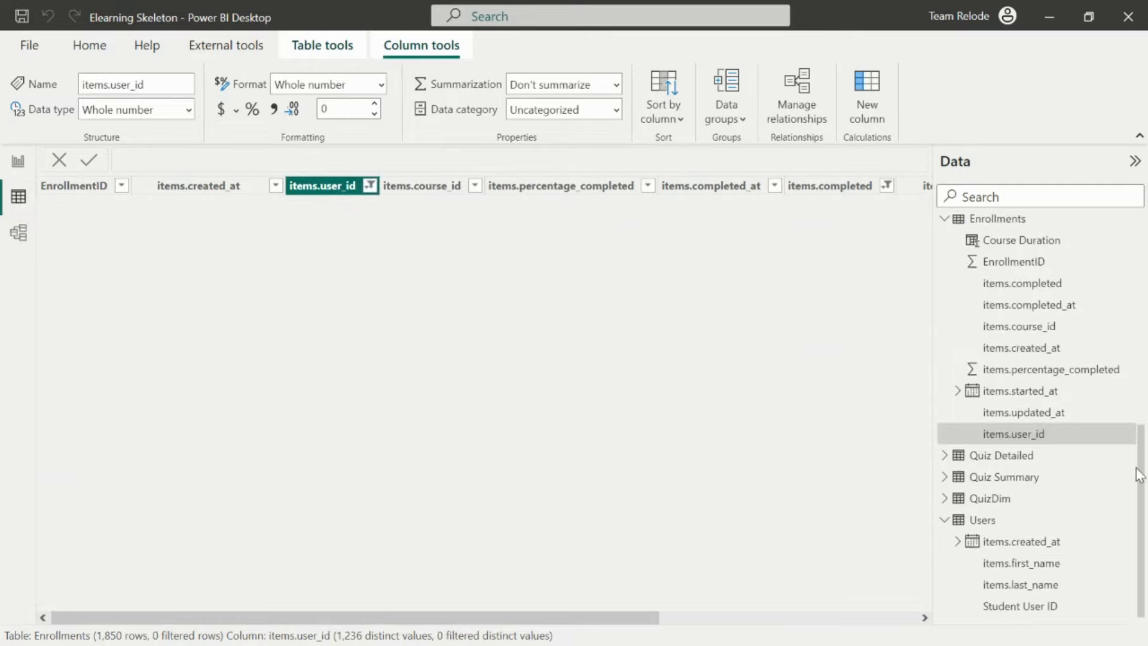
click(992, 521)
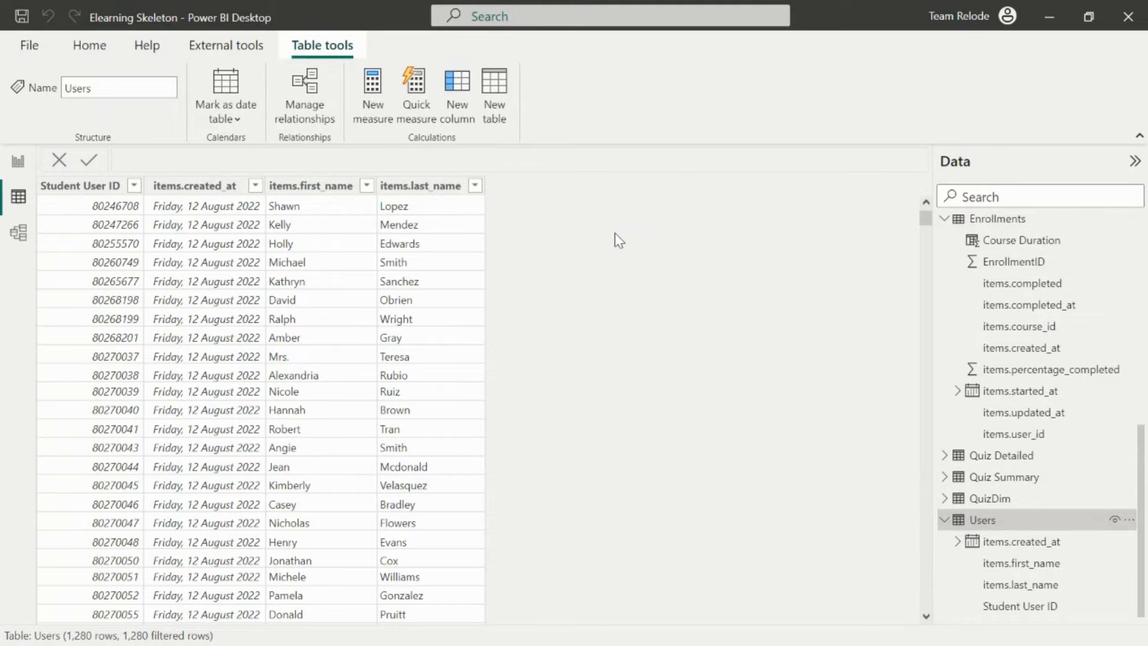
click(19, 233)
drag(326, 209, 338, 197)
mouse_move(362, 414)
mouse_down()
mouse_move(350, 423)
mouse_move(360, 422)
mouse_up()
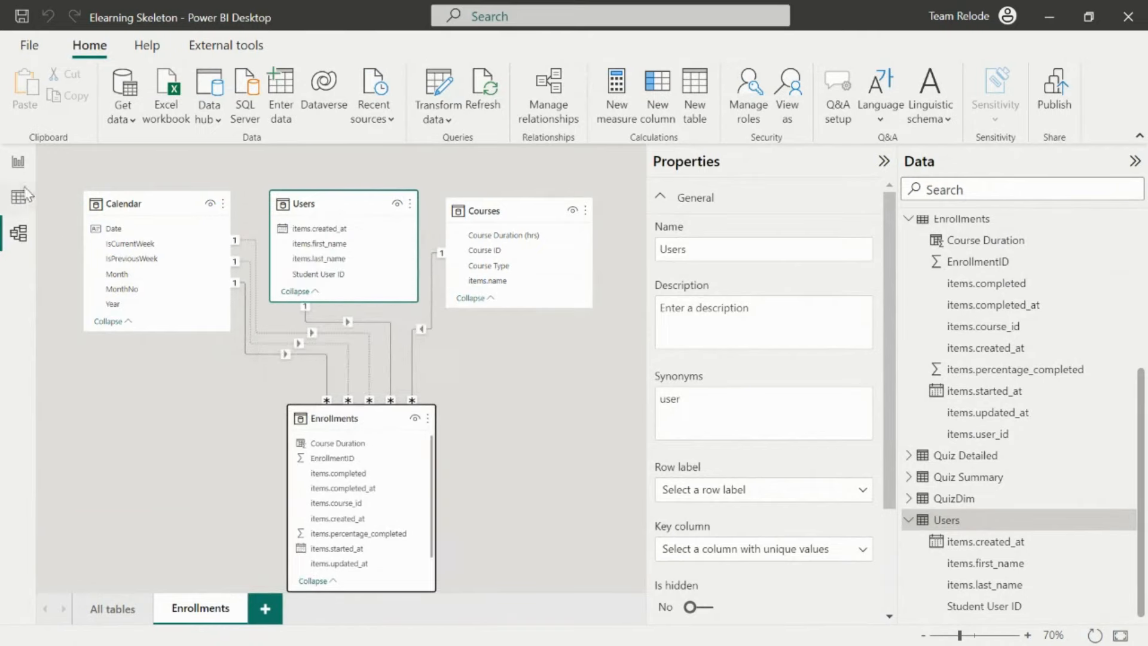
click(18, 163)
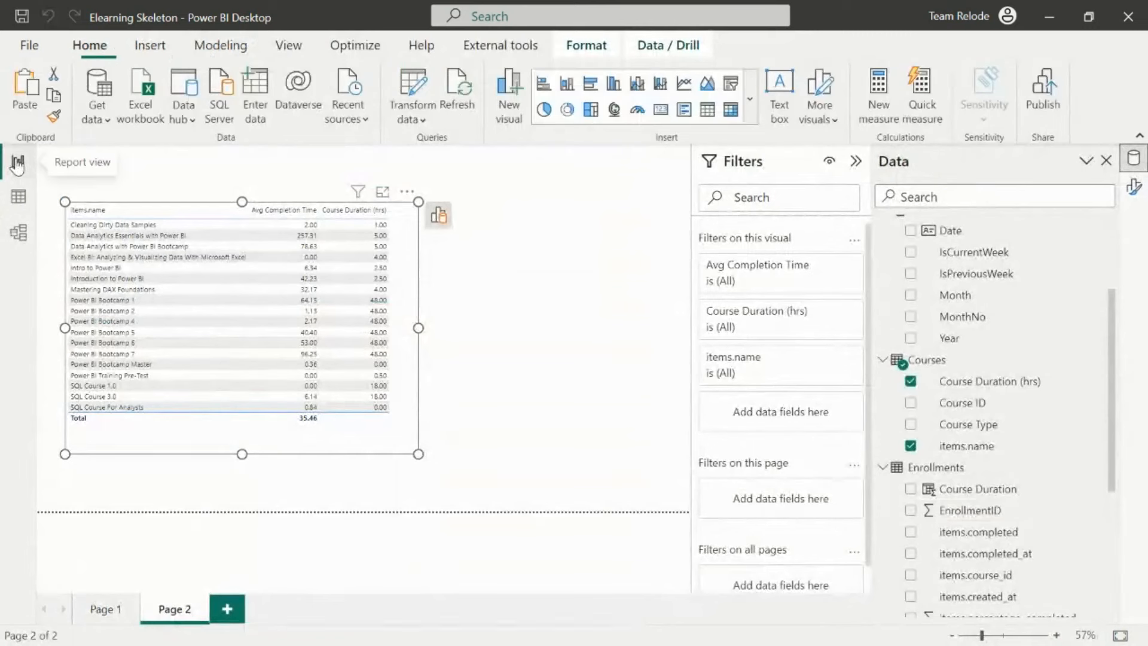
click(18, 203)
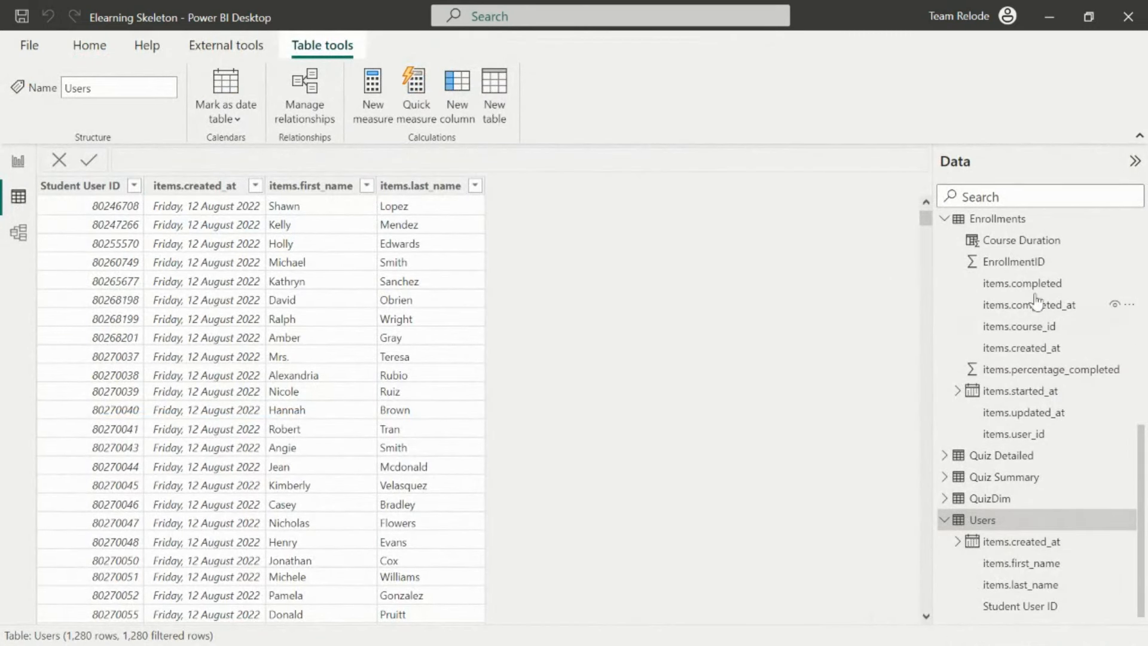
- Change the items.user_id filter in Enrollments to the ID of the first student in Users and clear the items.completed filter
click(967, 221)
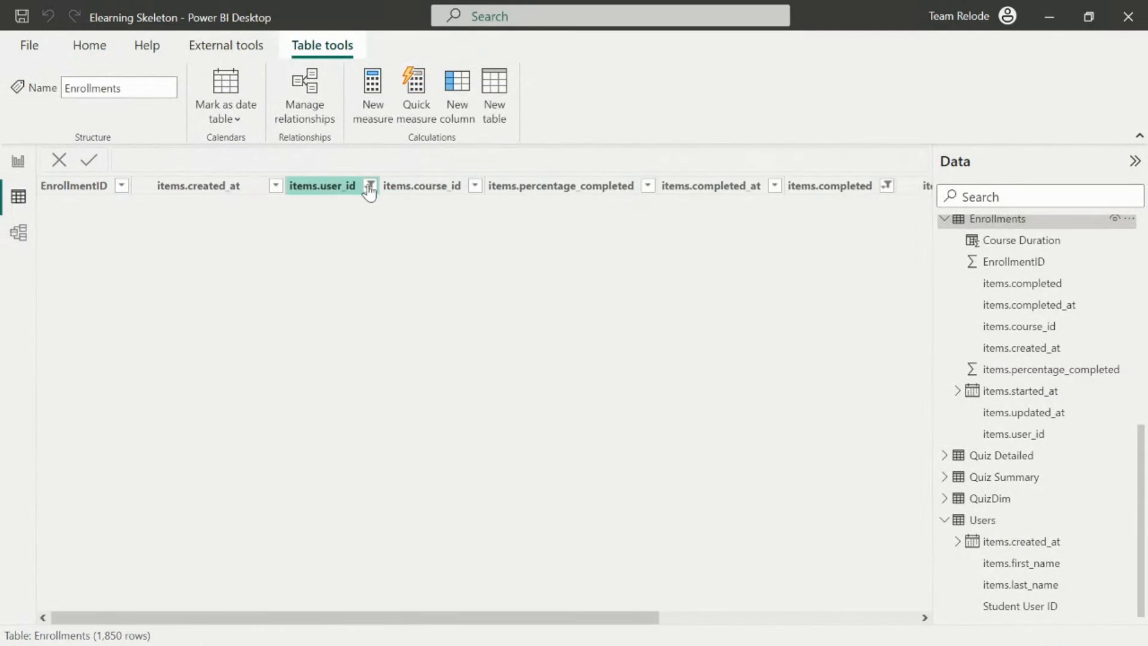
click(370, 185)
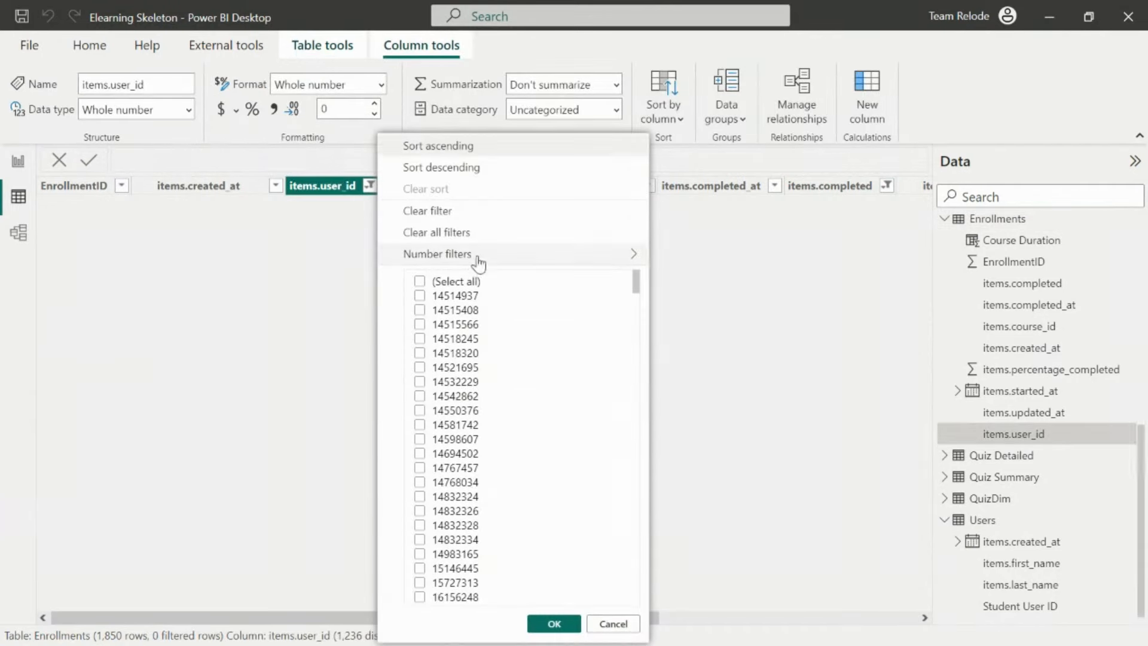
mouse_move(604, 246)
click(706, 256)
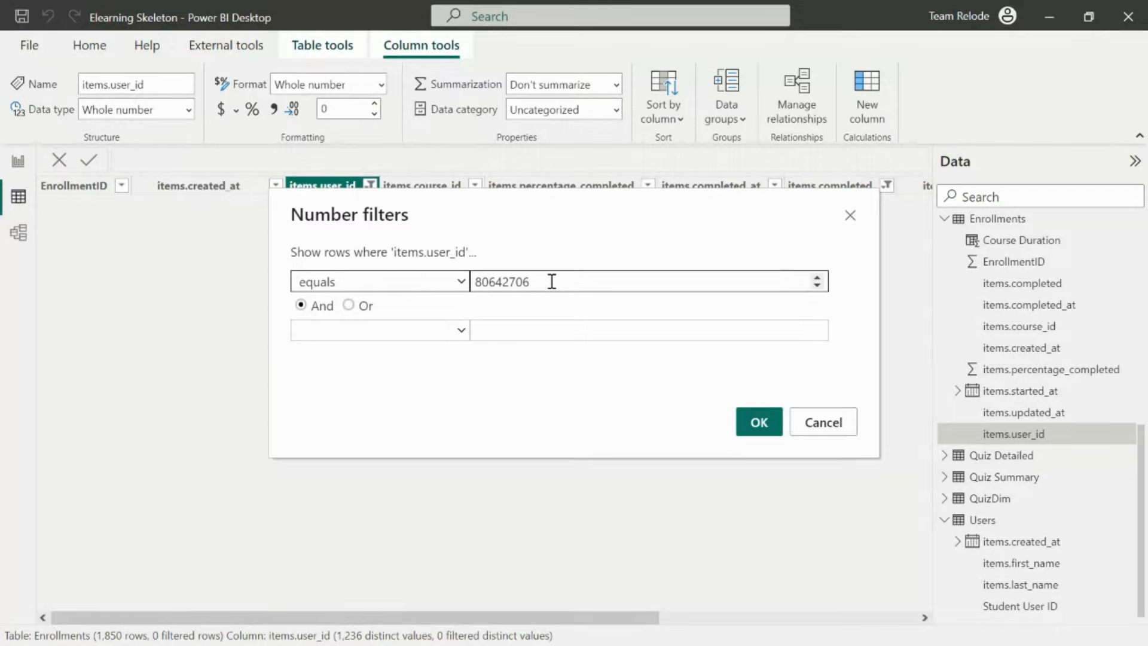
drag(551, 281, 492, 285)
text(74)
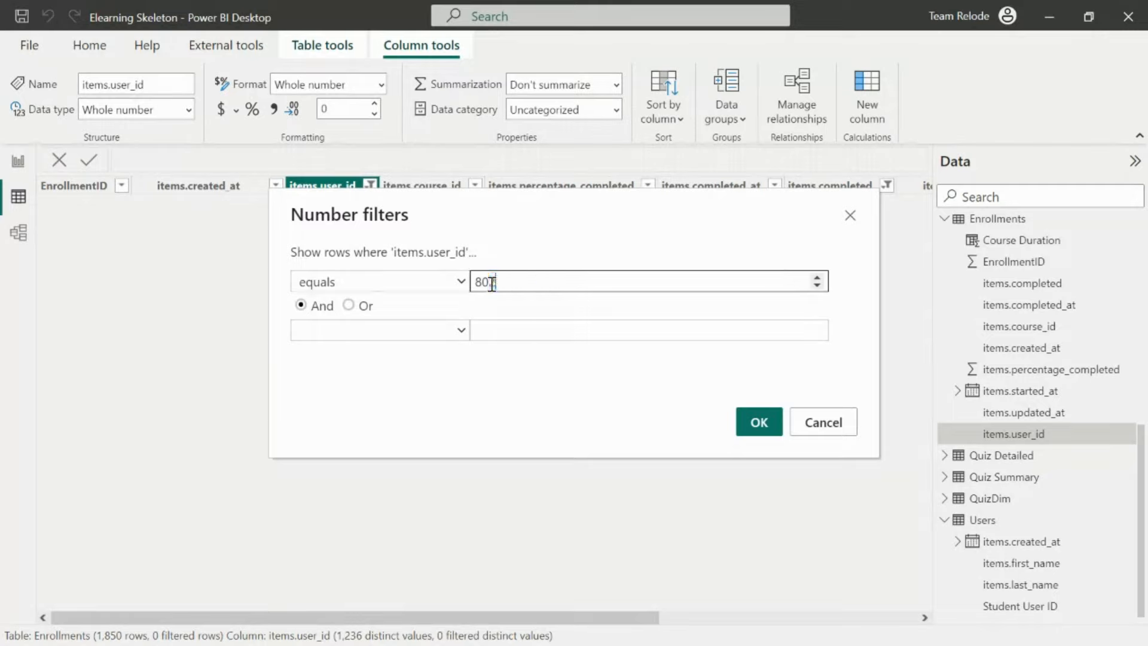
text(6708)
click(761, 423)
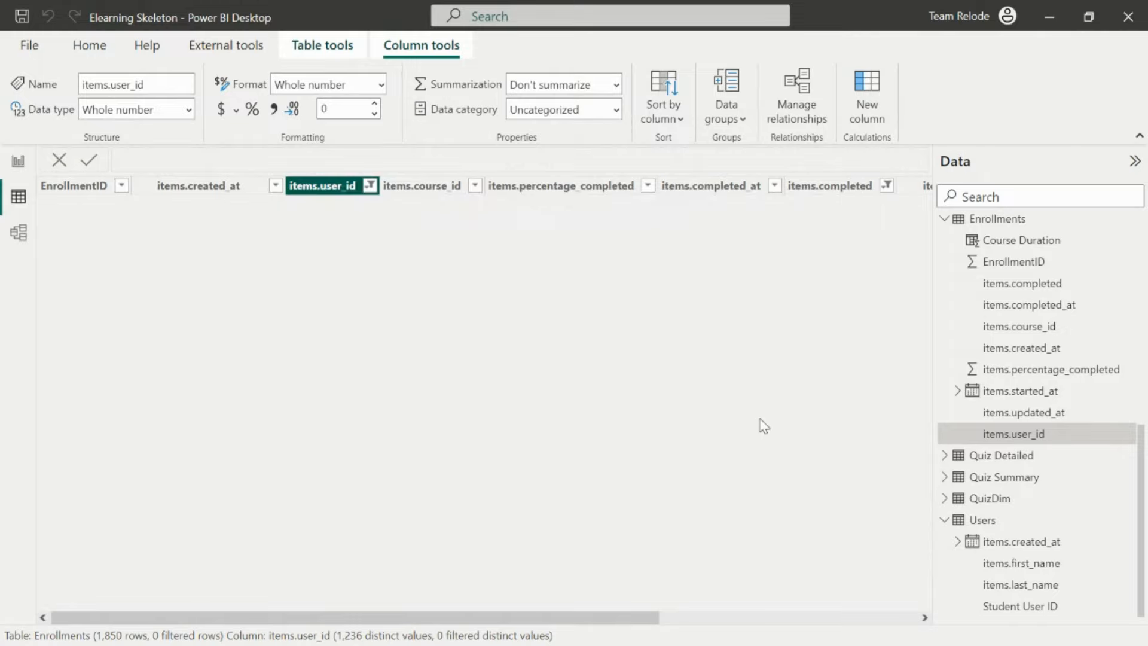
click(887, 185)
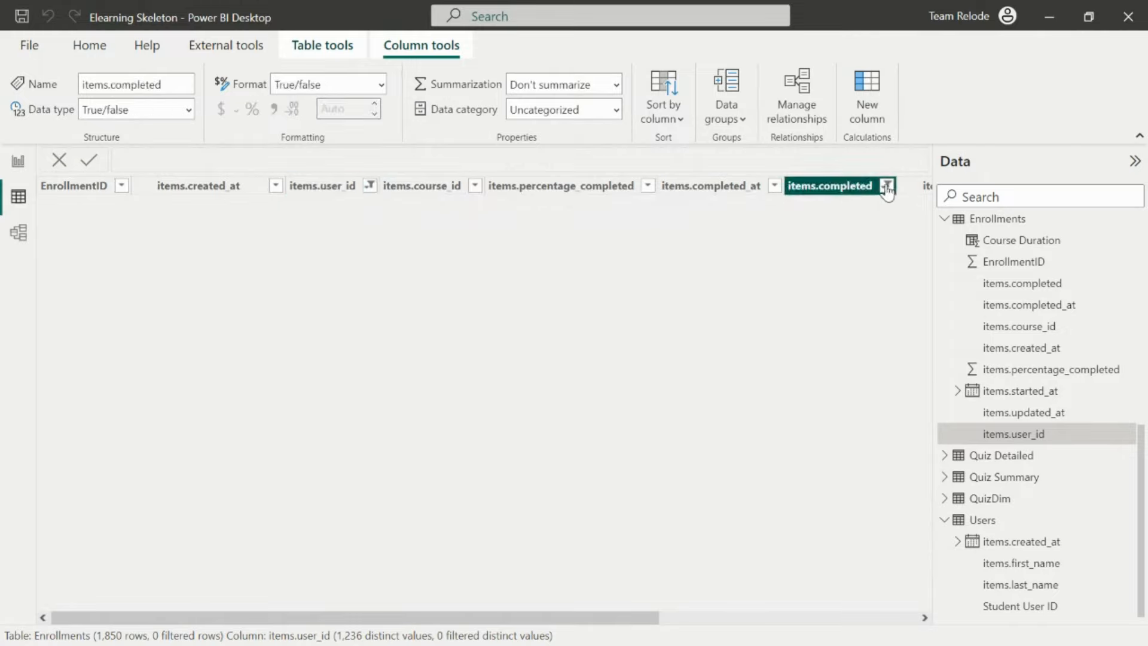
click(931, 271)
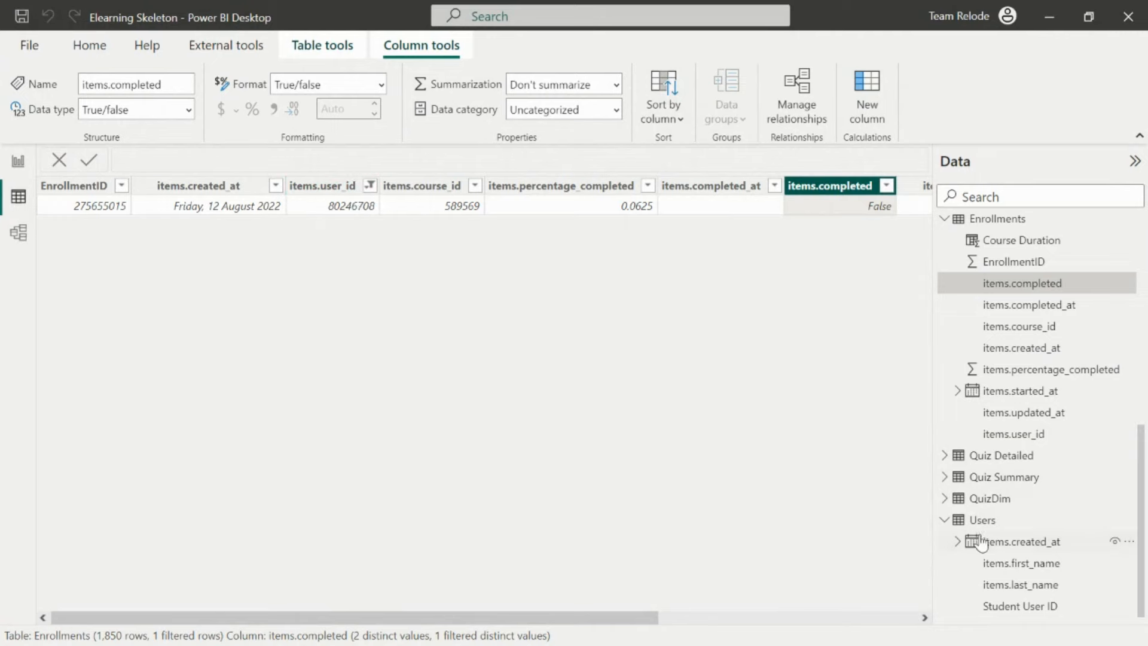
- Add a calculated column named No of Courses to the Users table
click(991, 520)
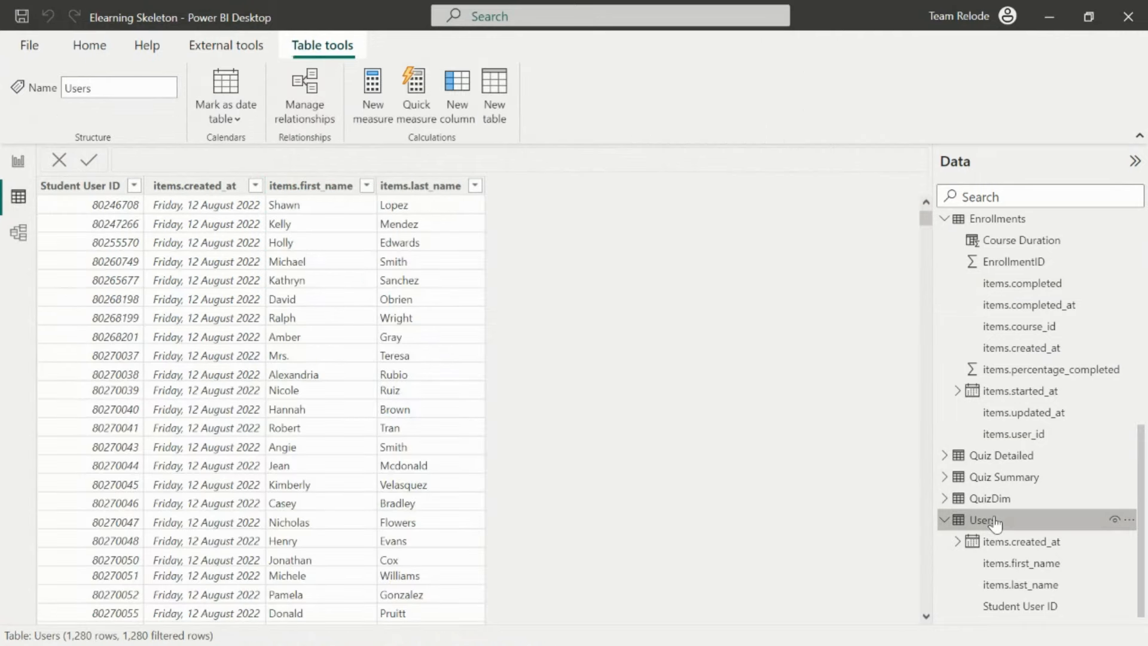
click(457, 85)
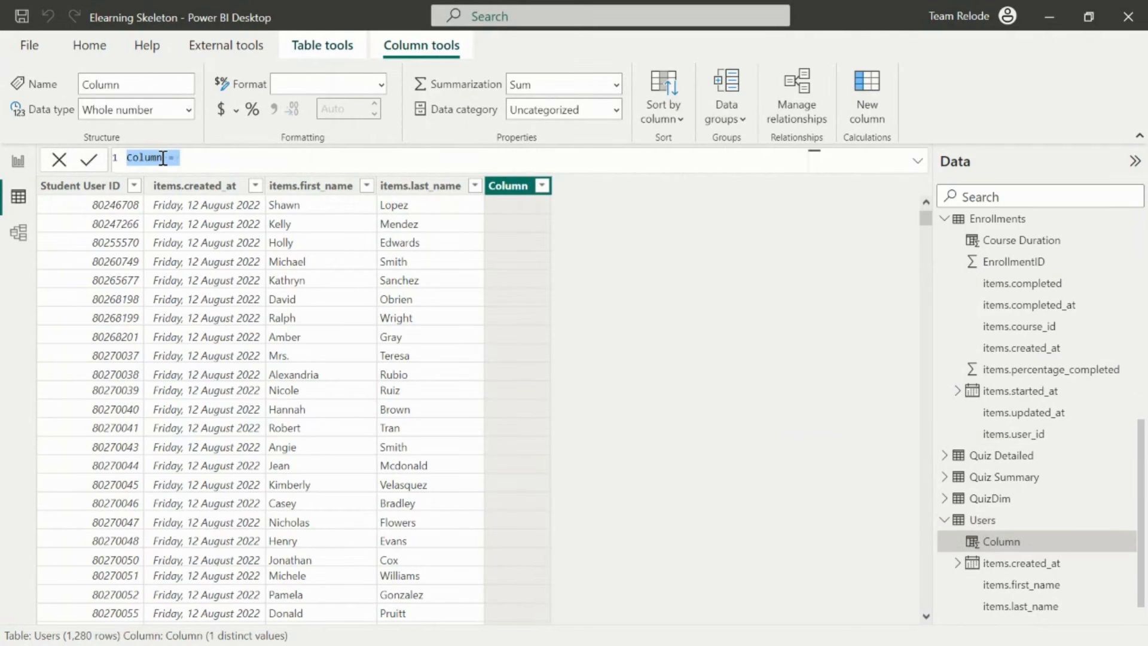
click(163, 158)
key(BackSpace)
key(BackSpace)
key(BackSpace)
key(BackSpace)
key(BackSpace)
key(BackSpace)
text(No of Courses)
click(253, 160)
- Begin the No of Courses formula on a new line with the COUNTX function
key(shift+Return)
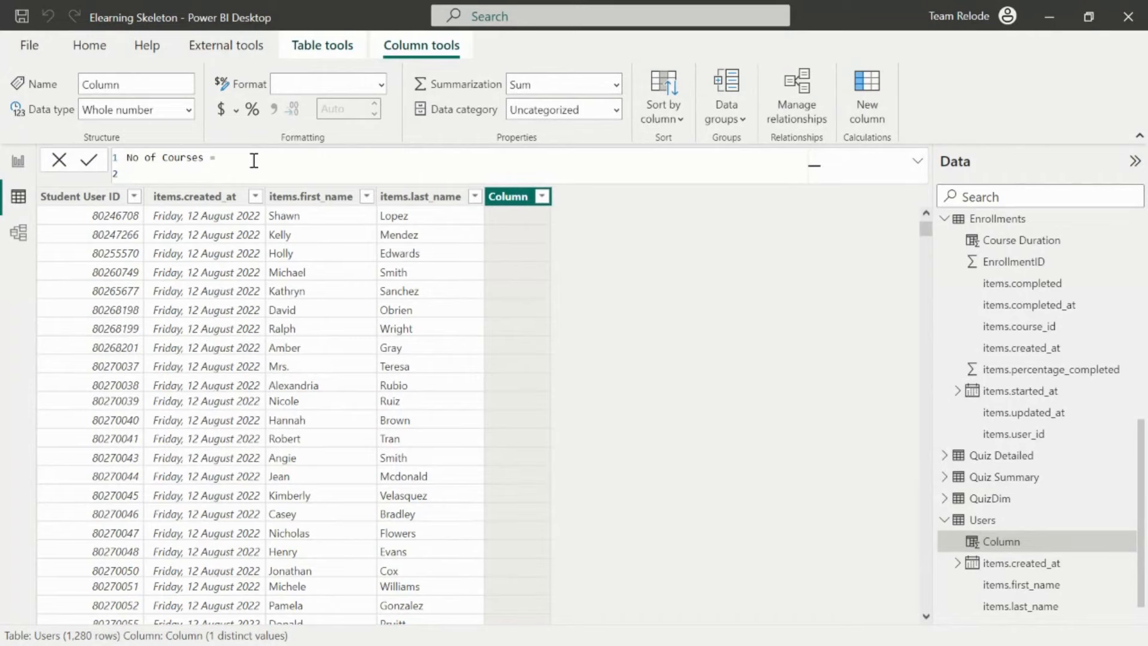
text(countx)
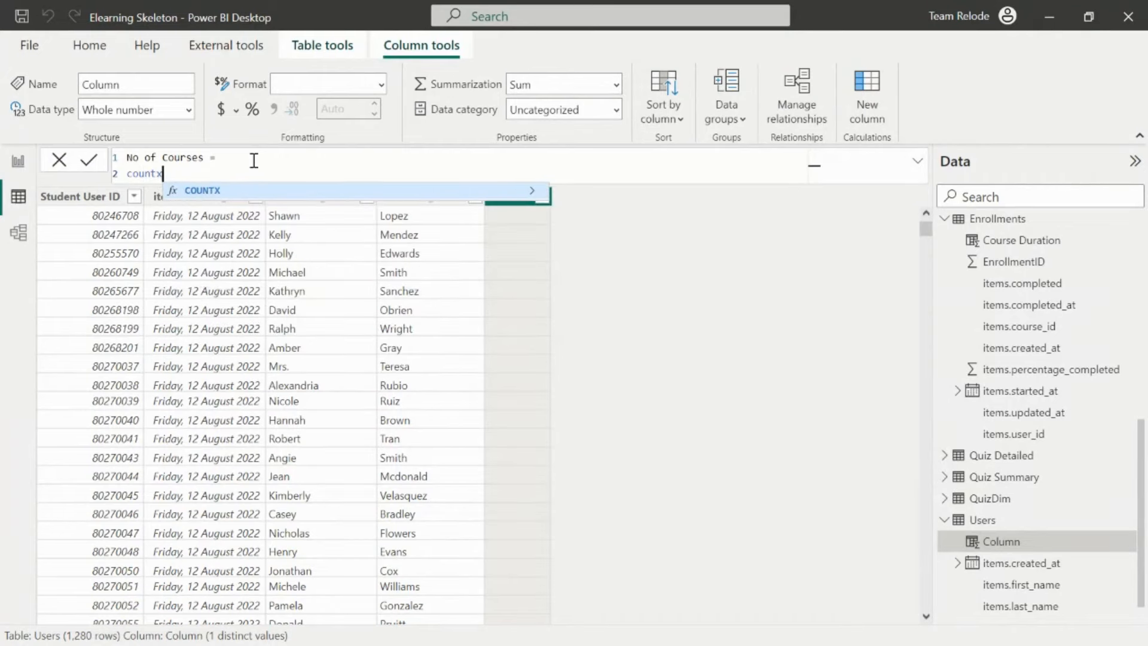
key(Tab)
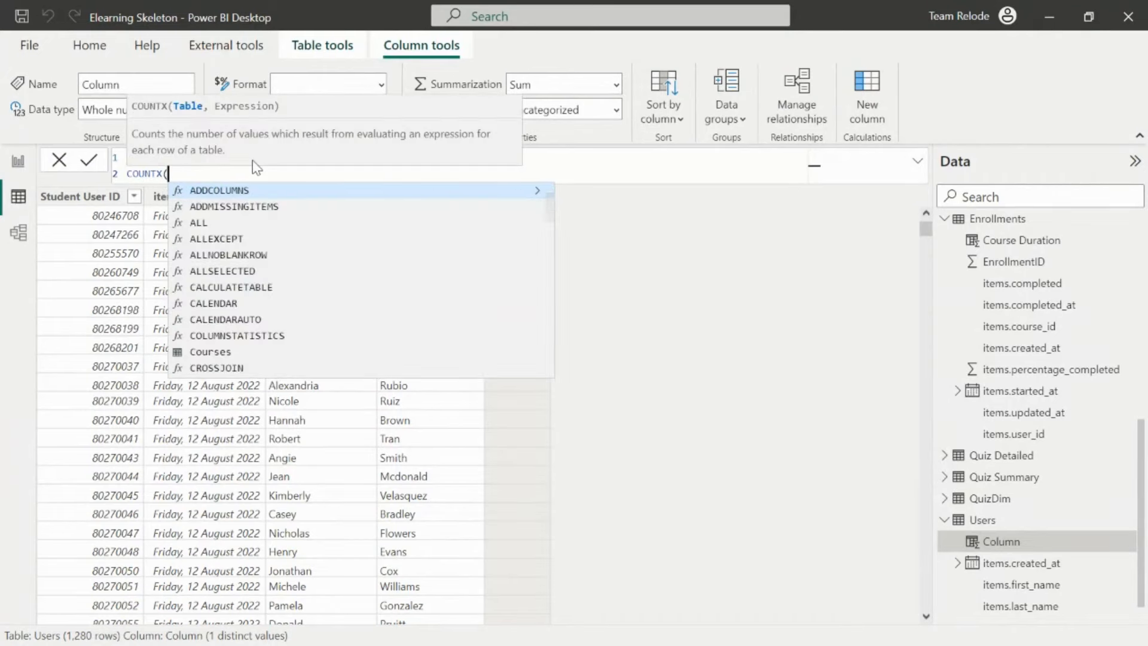